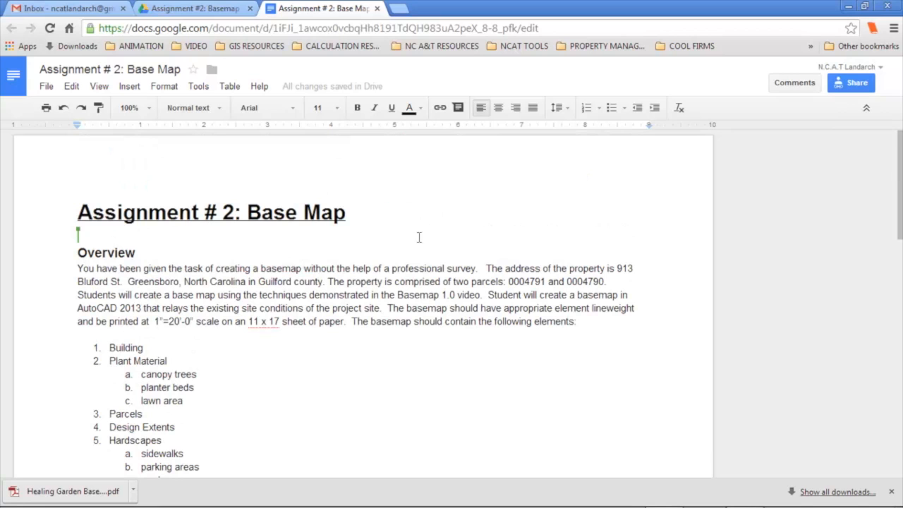
Open the AutoCAD reference PDF linked in the Base Map assignment and download Healing Garden Survey.pdf, keeping the file despite the browser's security check.
scroll(318, 261, "down", 4)
scroll(321, 261, "up", 3)
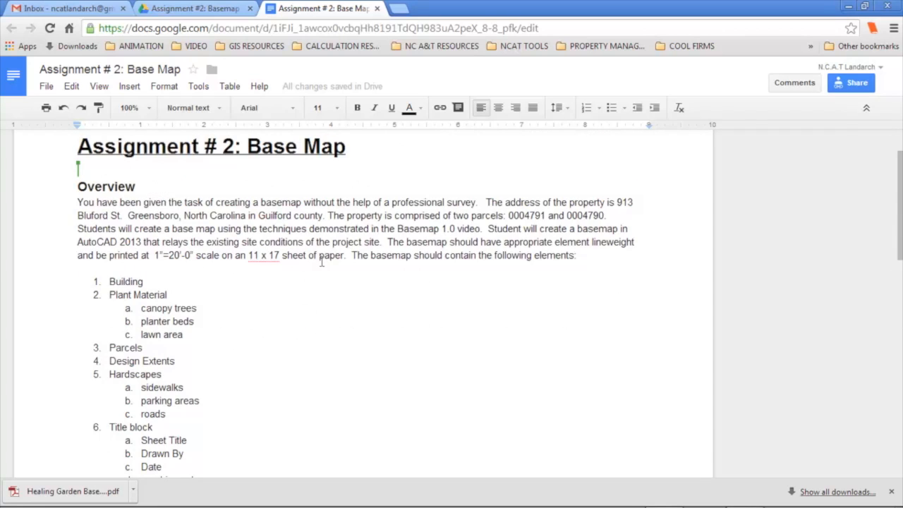
scroll(323, 261, "down", 5)
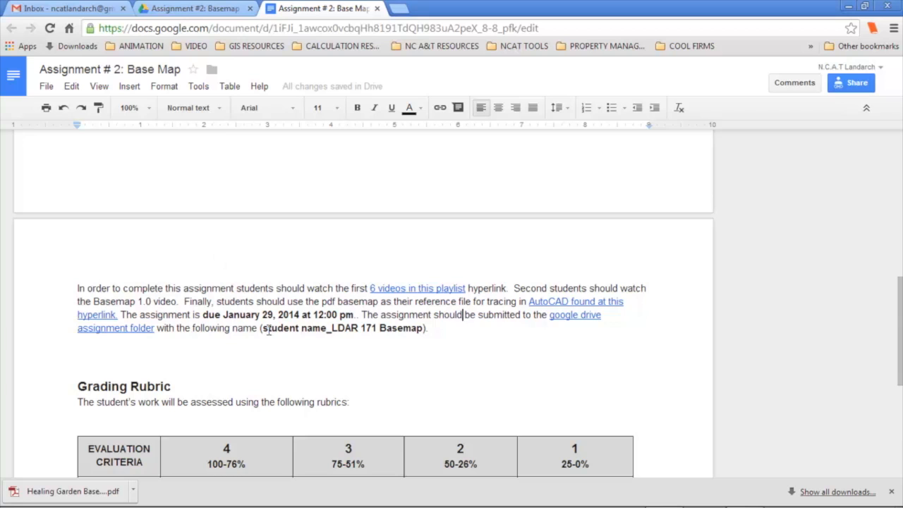
left_click(576, 299)
left_click(528, 337)
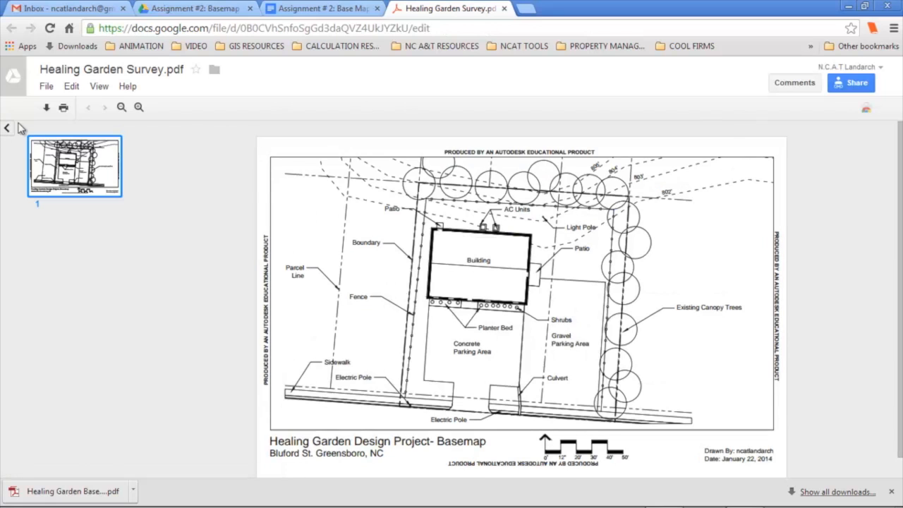
left_click(45, 108)
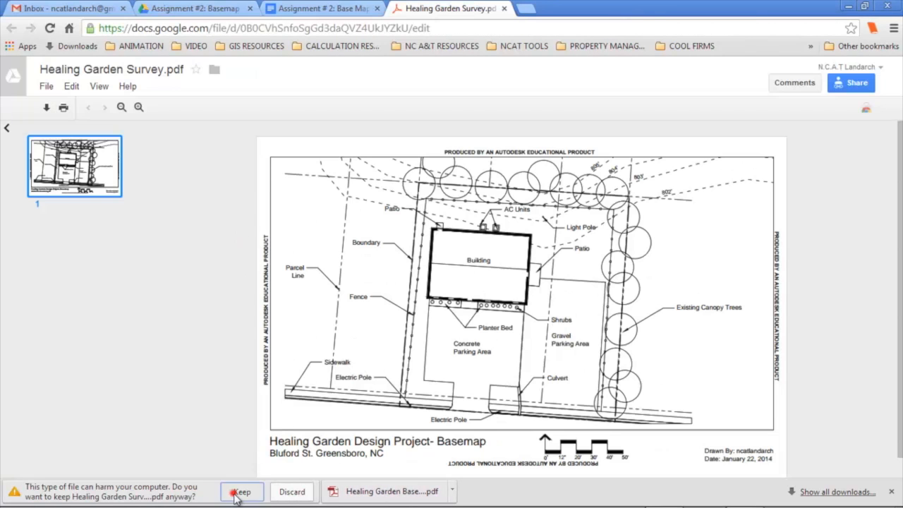
left_click(238, 492)
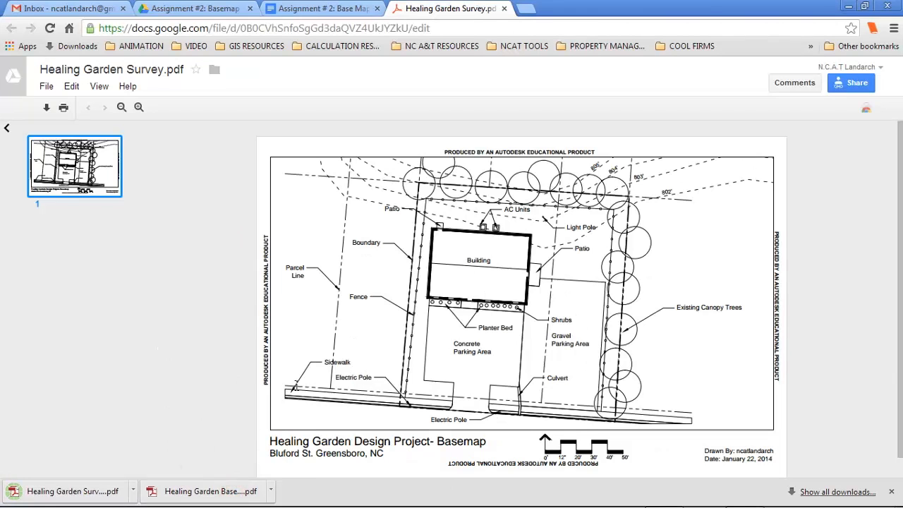
Switch to AutoCAD 2013, continue with the non-educational template drawing, and dismiss the Welcome window and product update notice.
left_click(848, 7)
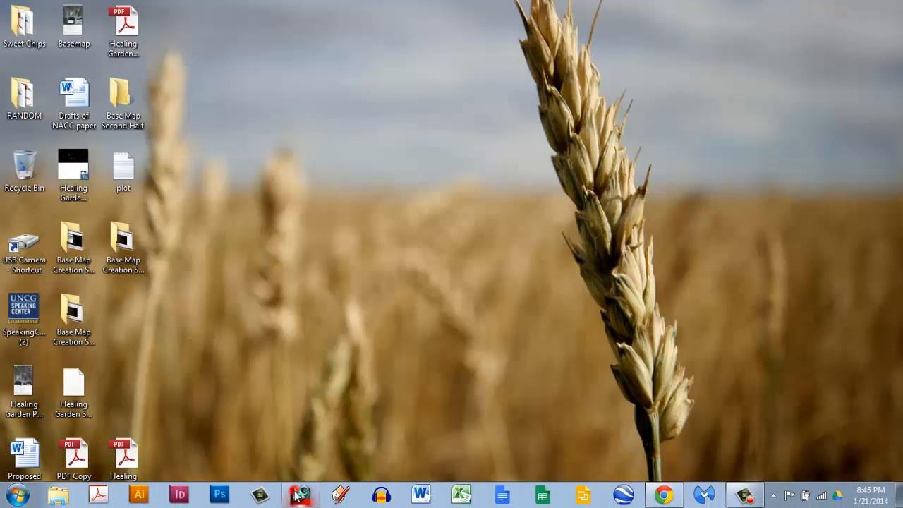
left_click(299, 495)
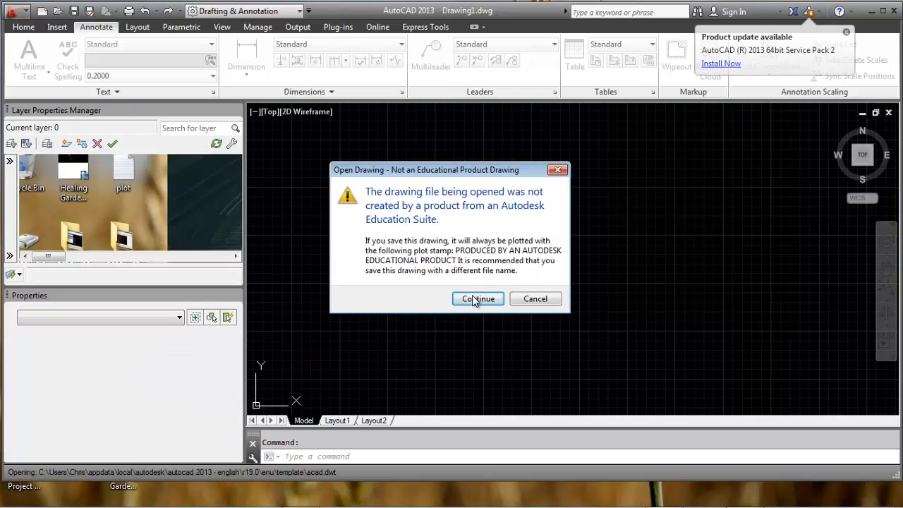
left_click(477, 299)
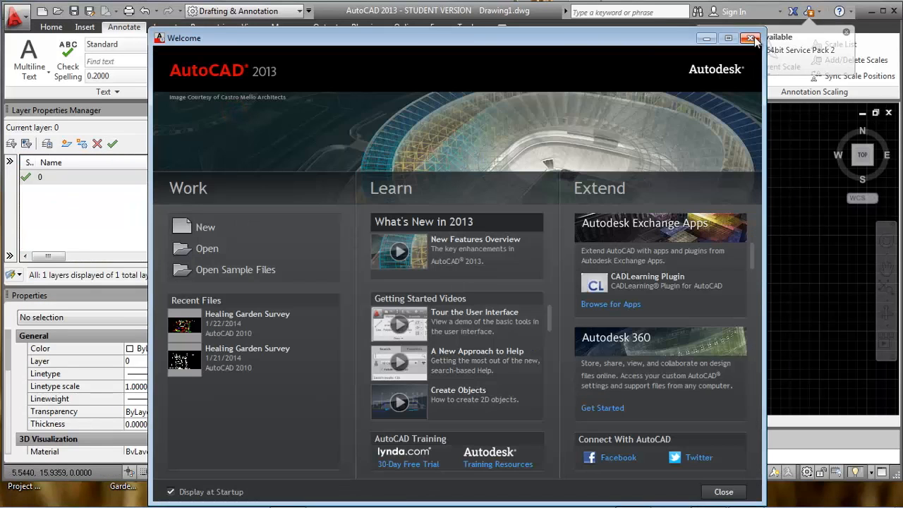
left_click(750, 38)
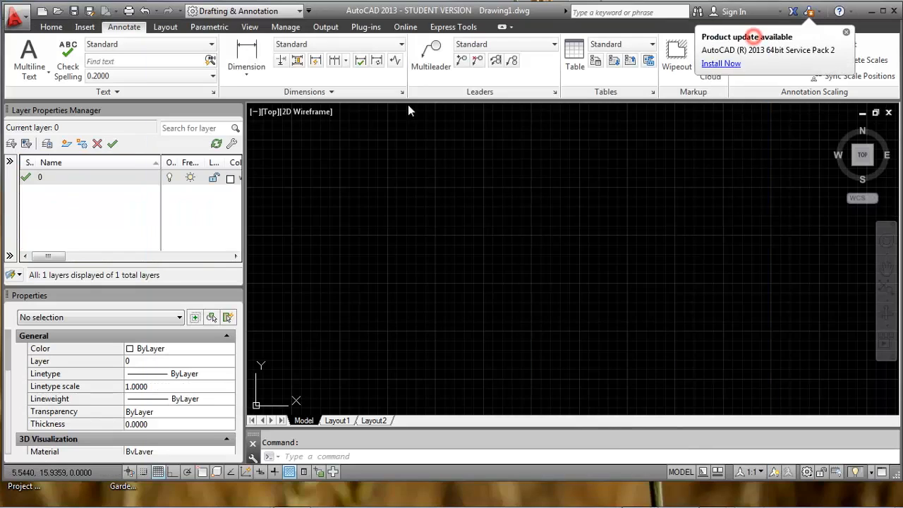
left_click(846, 33)
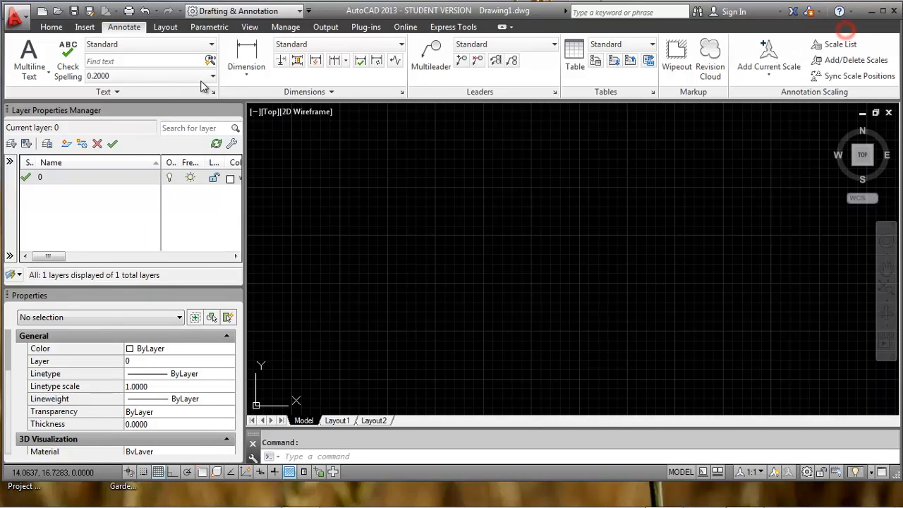
Close the Layer Properties Manager and Properties palettes and turn off the drawing grid.
left_click(235, 112)
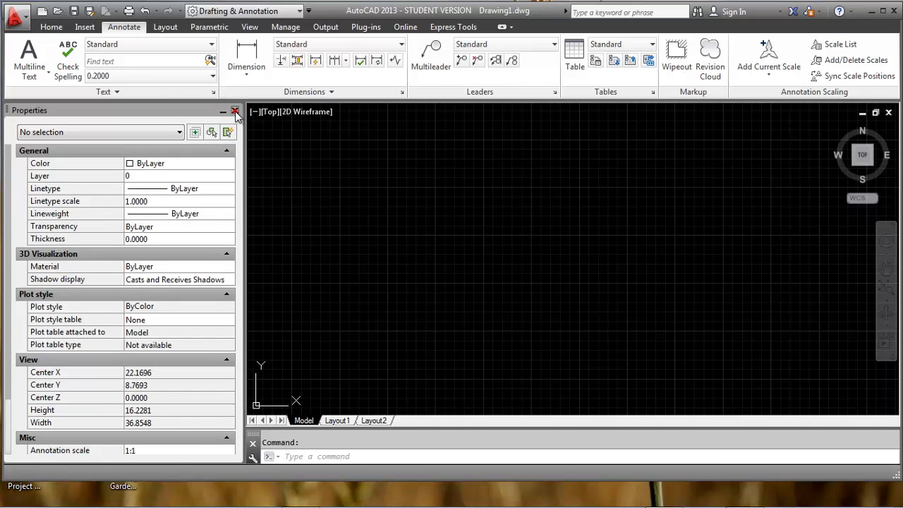
left_click(235, 112)
mouse_move(288, 309)
middle_mouse_down()
mouse_move(311, 292)
mouse_move(254, 315)
middle_mouse_up()
left_click(51, 27)
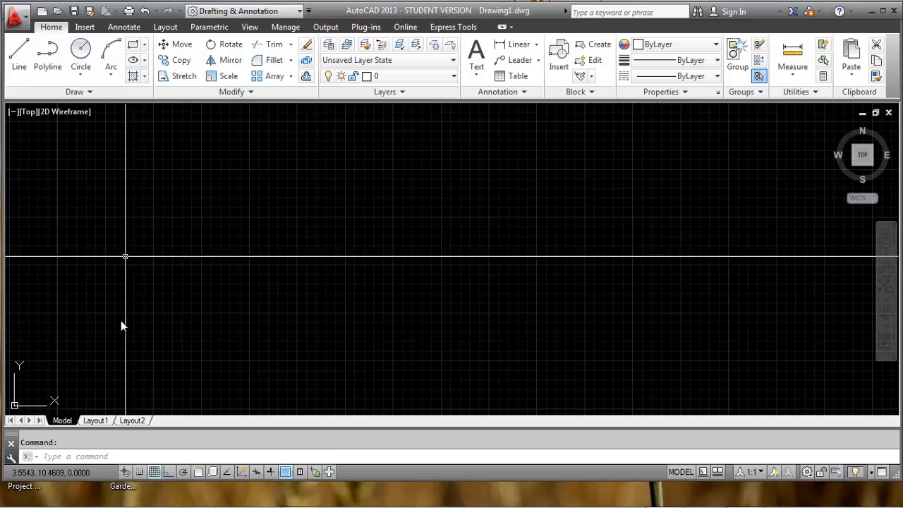
left_click(152, 472)
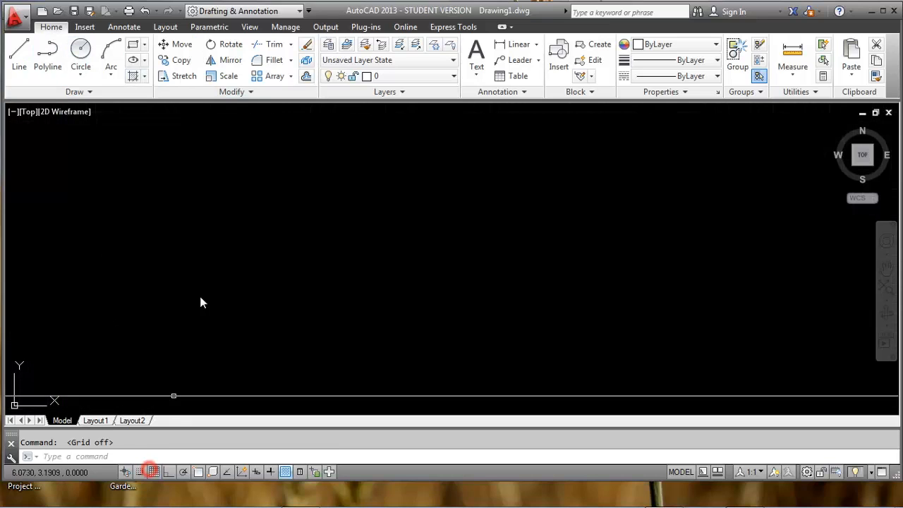
Open the Layer Properties Manager and Properties palettes.
left_click(329, 45)
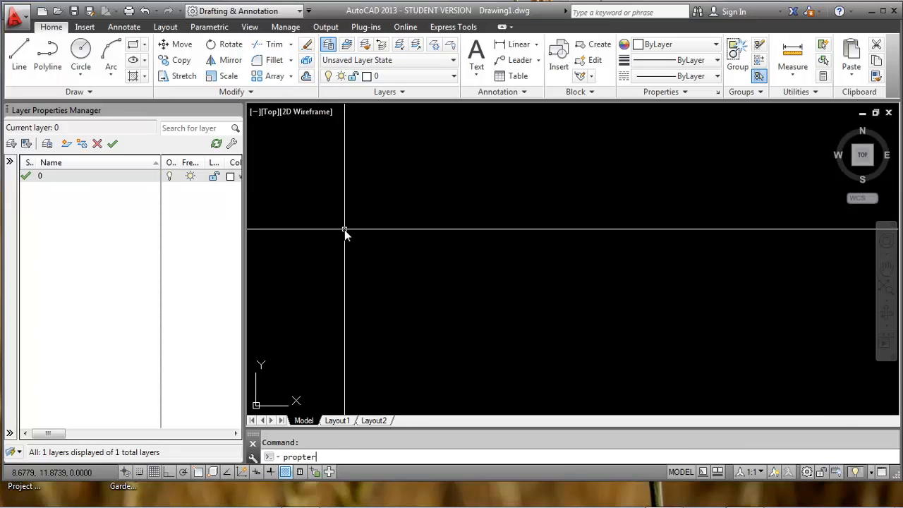
type("properties")
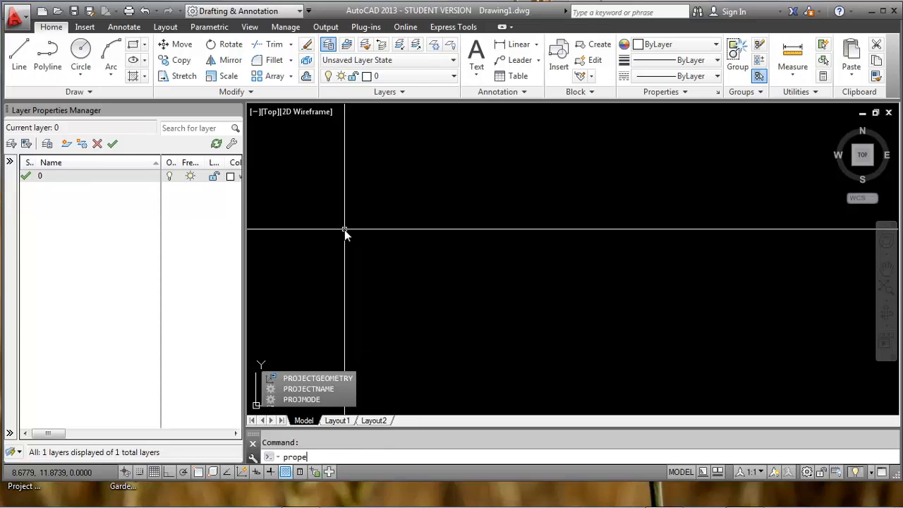
key("Return")
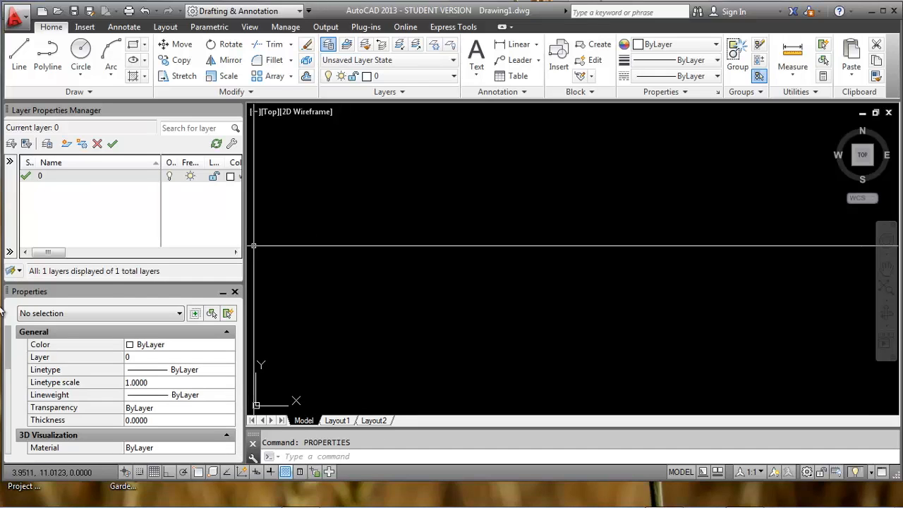
Undock the Properties palette, dock it again below the Layer Properties Manager, and narrow the docked palettes.
left_click_drag(56, 292, 371, 253)
left_click_drag(325, 283, 4, 317)
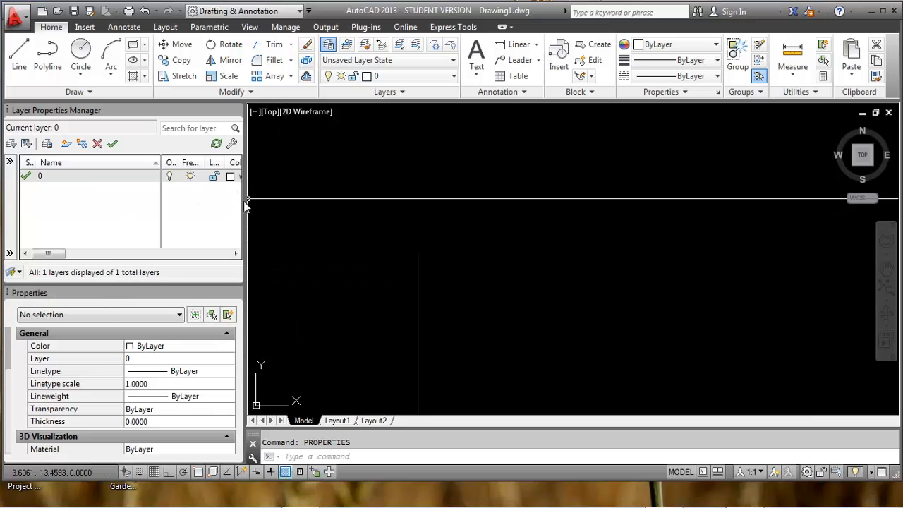
left_click_drag(243, 207, 216, 208)
middle_click_drag(431, 251, 513, 284)
middle_click_drag(475, 254, 475, 254)
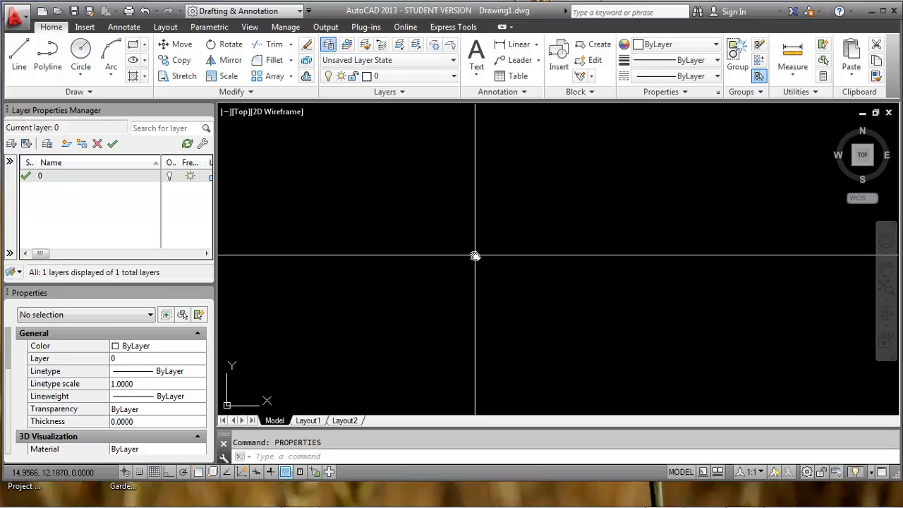
Create a new layer named "Reference-PDF BaseMap" and make it the current layer.
left_click(64, 144)
type("Reference-PDF BaseMap")
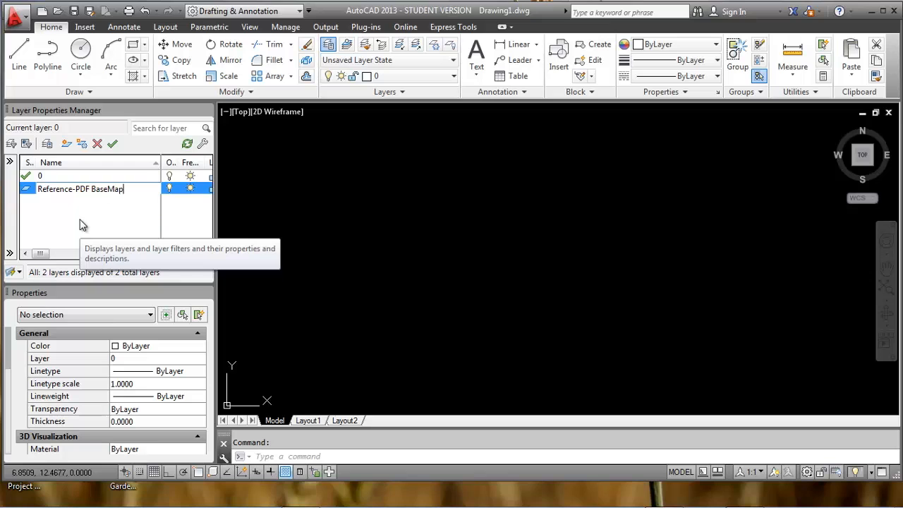
key("Return")
key("alt+c")
Widen the docked palettes so more of the layer property columns fit in the Layer Properties Manager.
mouse_move(48, 254)
left_mouse_down()
mouse_move(76, 254)
mouse_move(58, 254)
left_mouse_up()
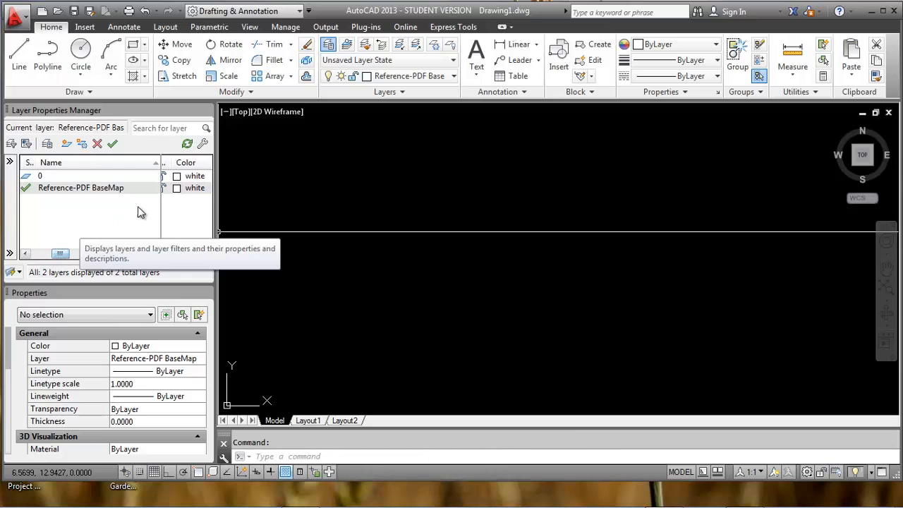
left_click_drag(215, 198, 296, 209)
mouse_move(113, 252)
left_mouse_down()
mouse_move(241, 241)
mouse_move(80, 242)
left_mouse_up()
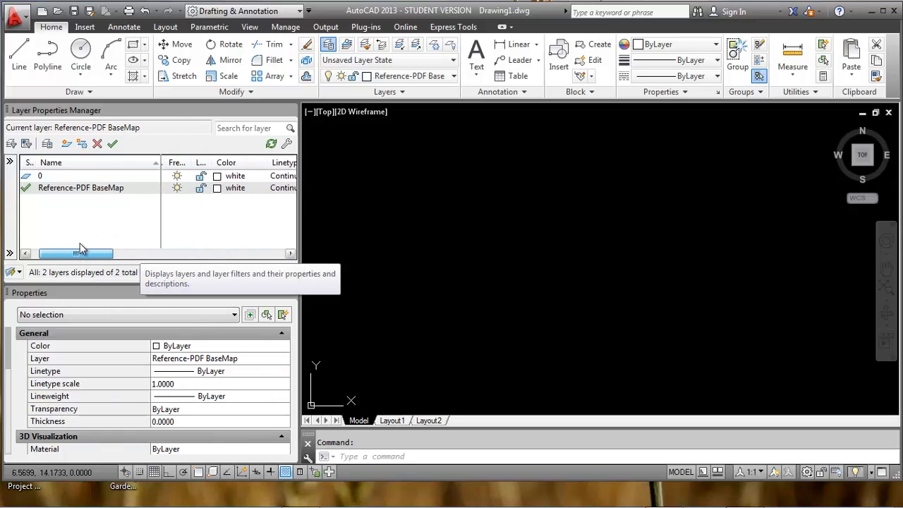
left_click(323, 234)
left_click(422, 193)
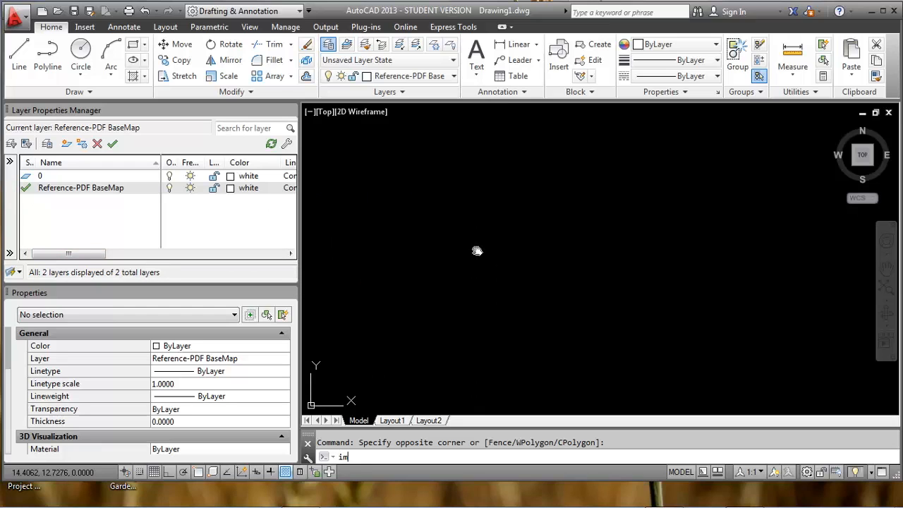
Open External References and choose the Healing Garden Survey PDF from the Downloads folder as the PDF to attach.
key("Return")
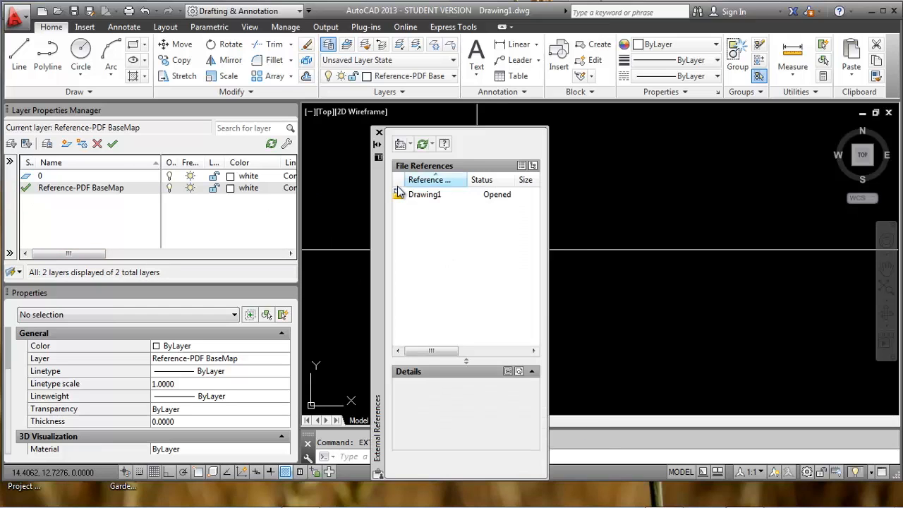
left_click(409, 145)
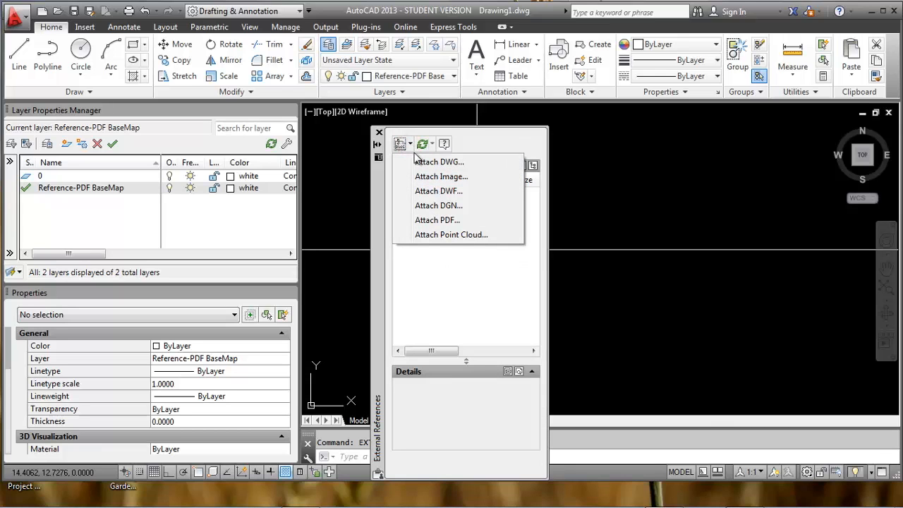
left_click(438, 221)
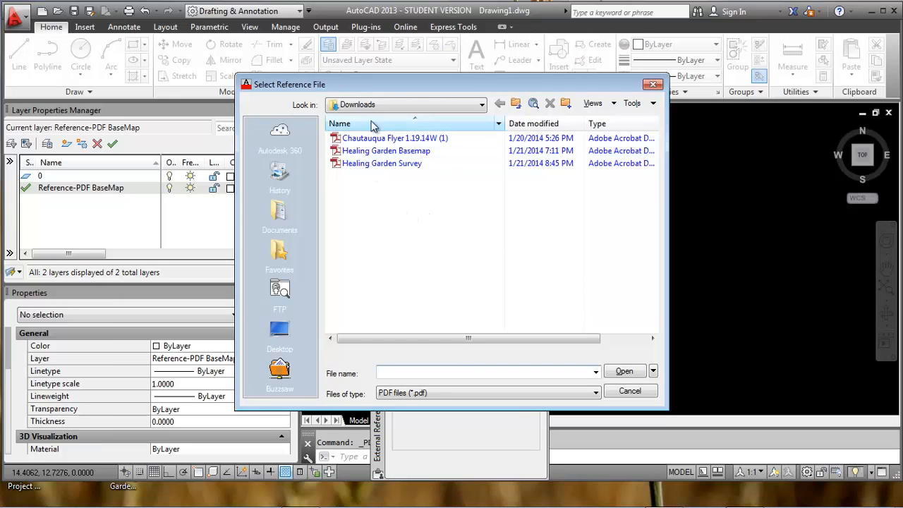
left_click(385, 163)
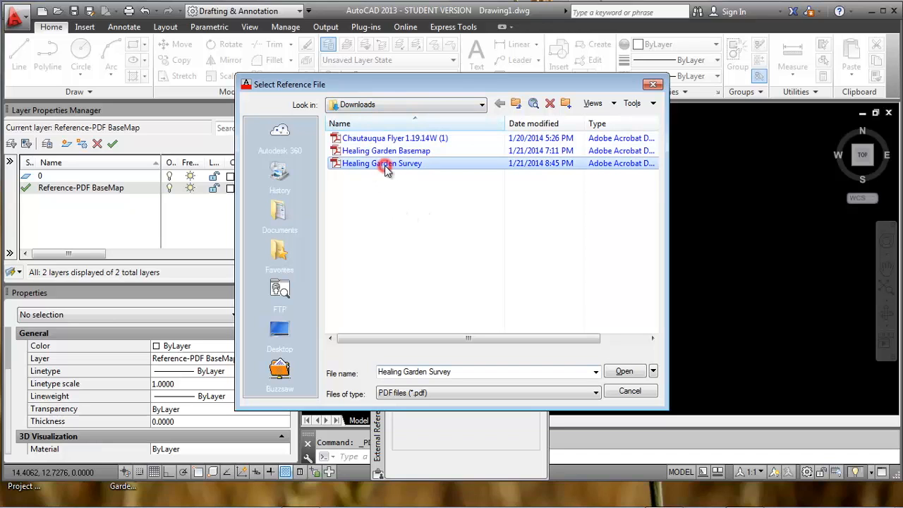
left_click(624, 372)
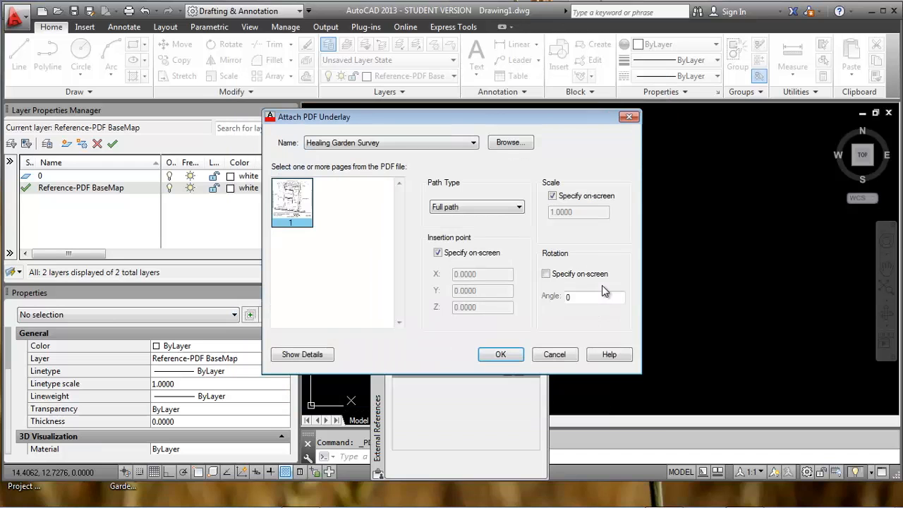
Attach the PDF underlay at the fixed scale of 1.0000, place it in model space, and close External References.
left_click(553, 196)
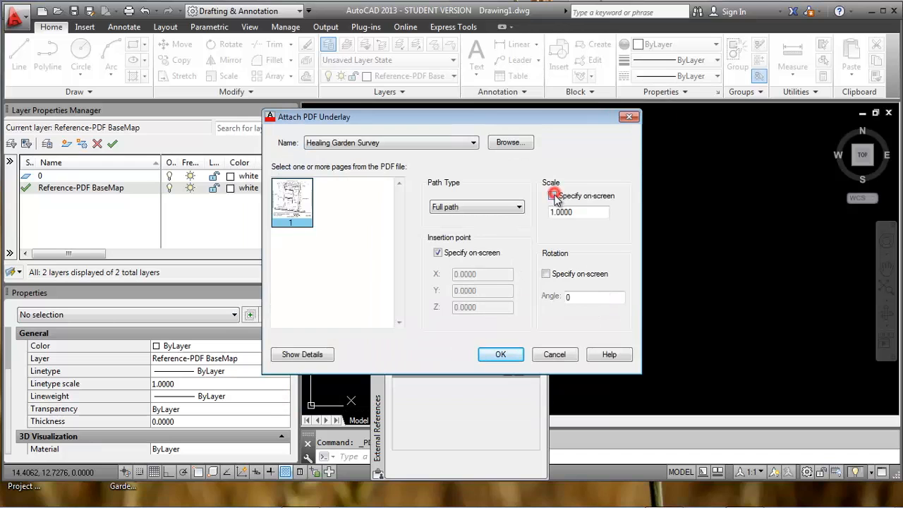
left_click(495, 354)
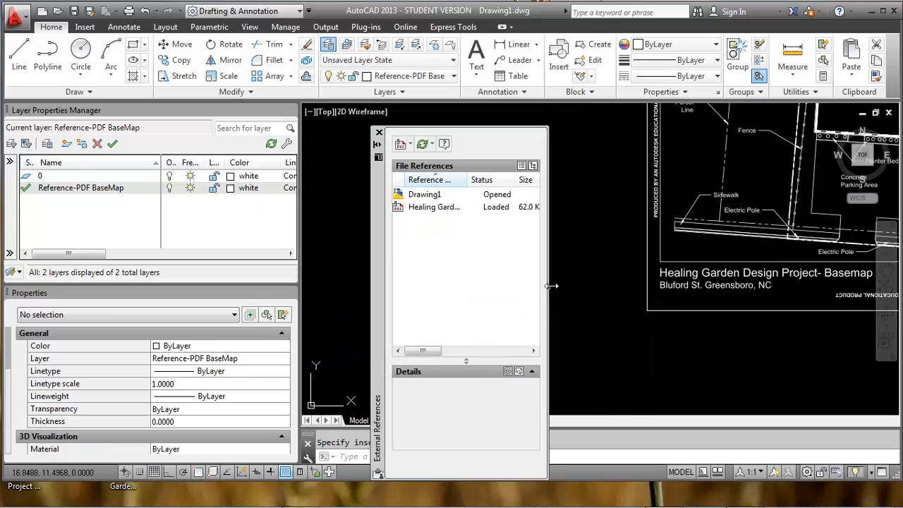
left_click(379, 133)
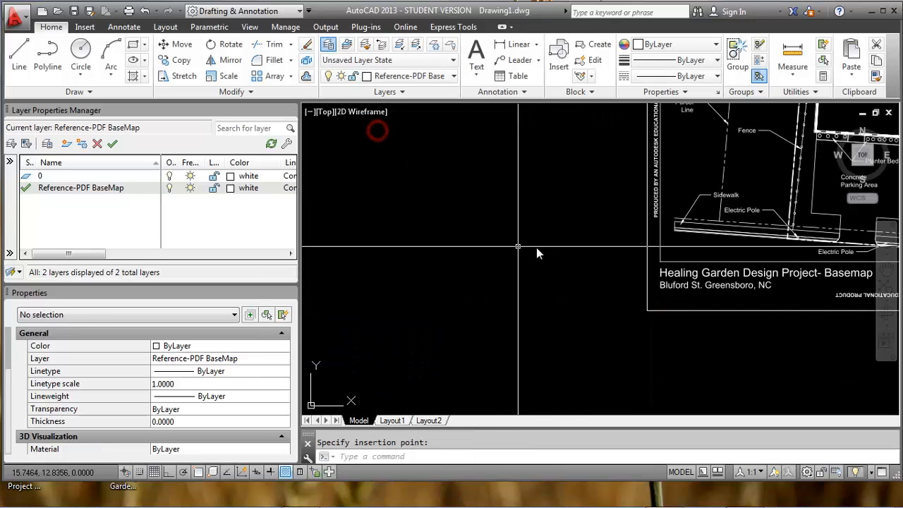
Set the drawing units to Engineering length with a precision of 0'-0".
scroll(580, 222, "up", 1)
mouse_move(510, 242)
middle_mouse_down()
mouse_move(627, 221)
mouse_move(606, 295)
middle_mouse_up()
scroll(601, 218, "down", 1)
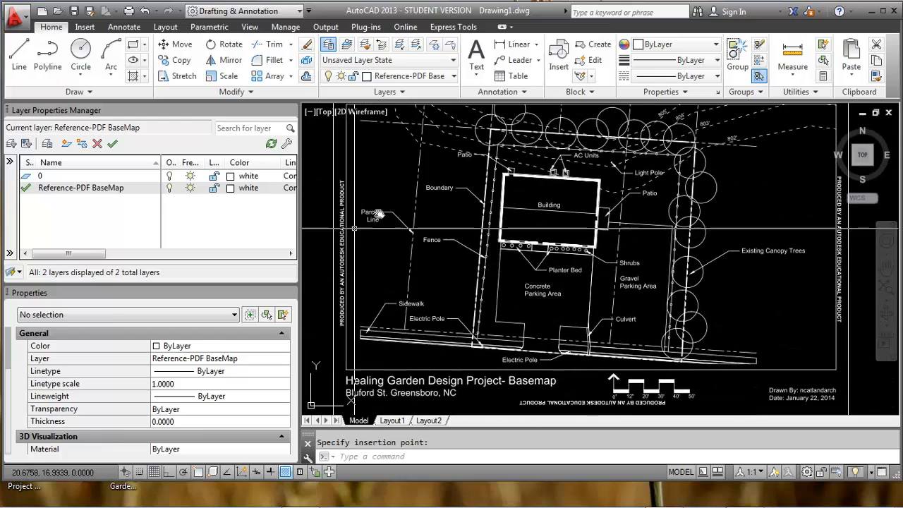
middle_click_drag(480, 242, 351, 251)
middle_click_drag(494, 295, 555, 279)
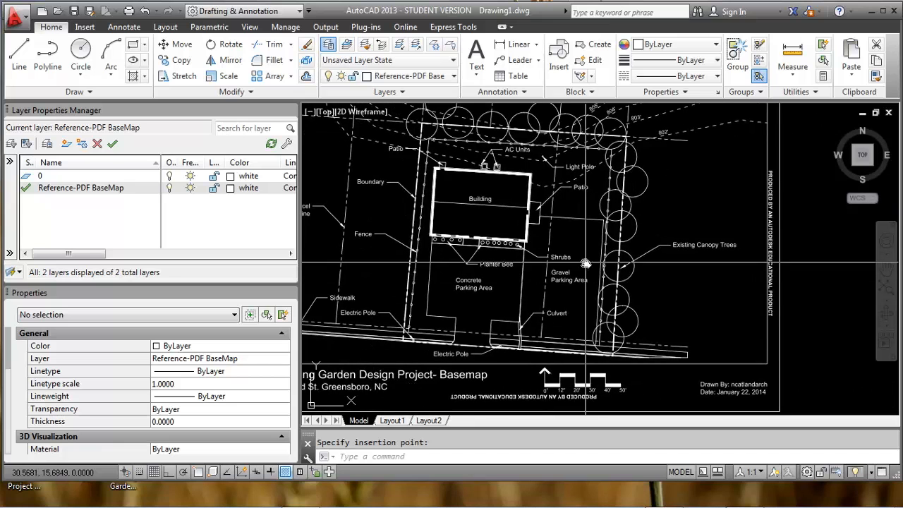
middle_click_drag(532, 374, 562, 292)
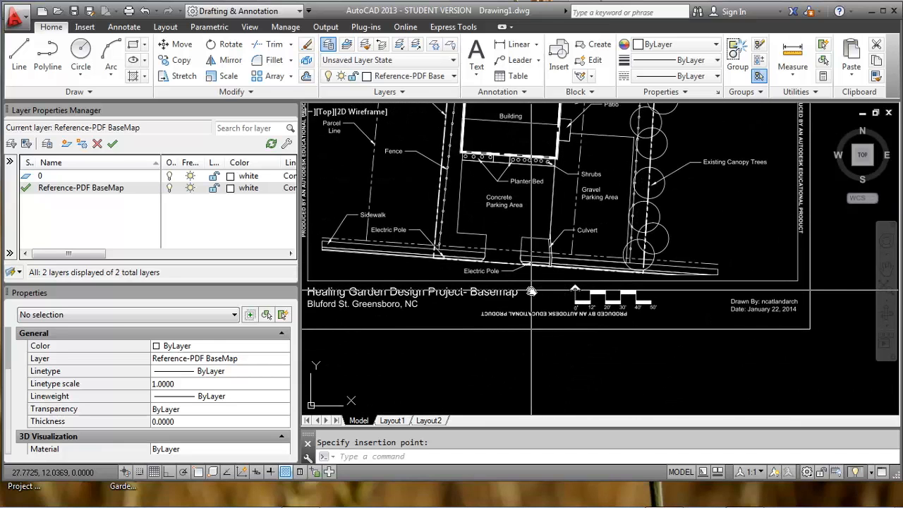
type("ts")
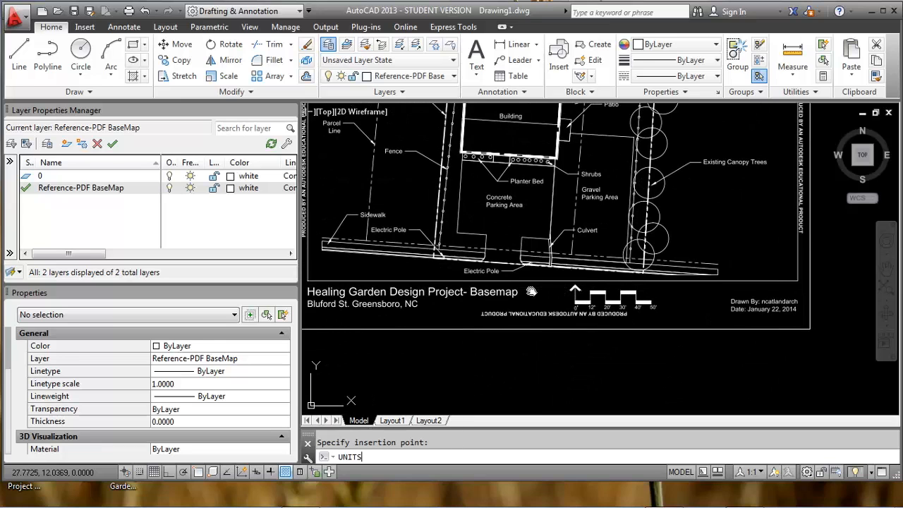
key("Return")
left_click(436, 153)
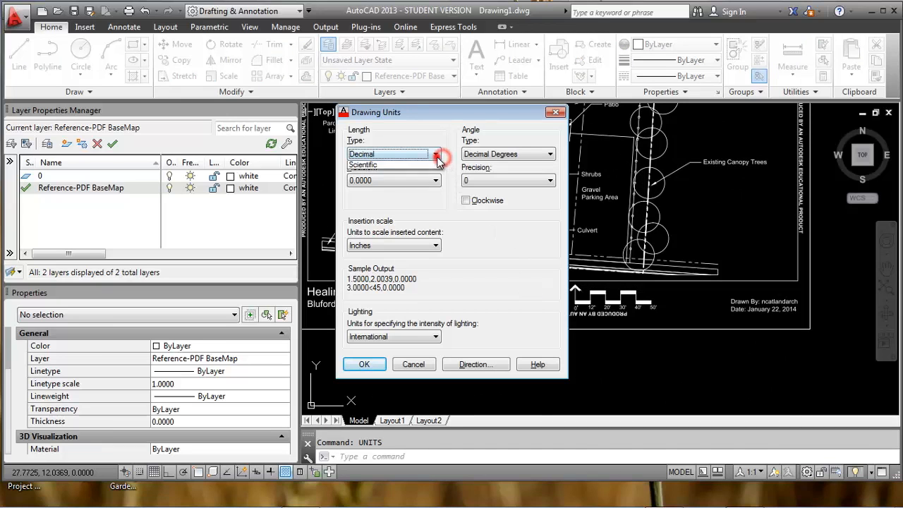
left_click(400, 183)
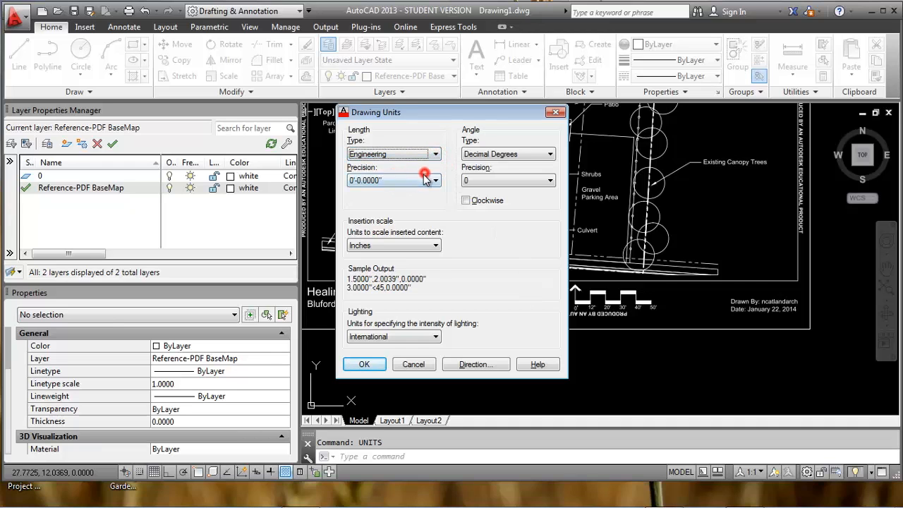
left_click(415, 180)
left_click(372, 194)
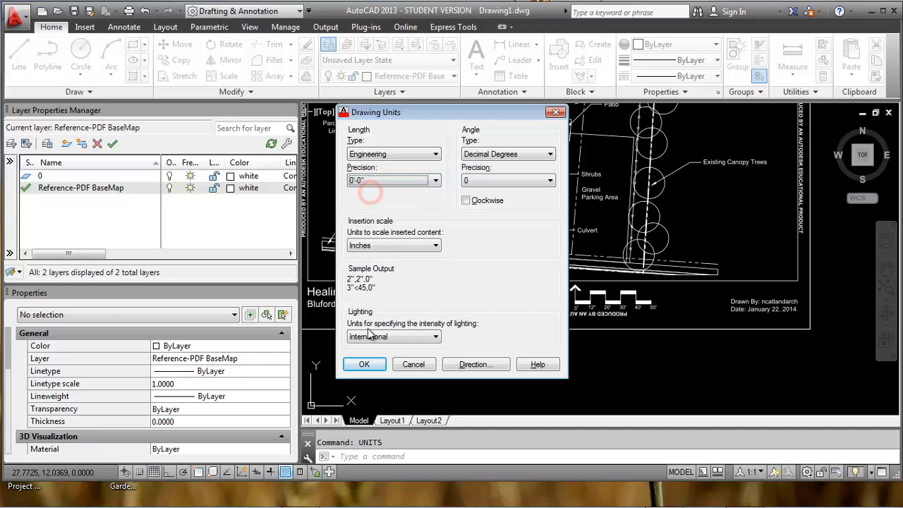
left_click(364, 365)
Start scaling the whole PDF underlay from base point 0 using the Reference option.
middle_click_drag(573, 288, 523, 308)
mouse_move(523, 307)
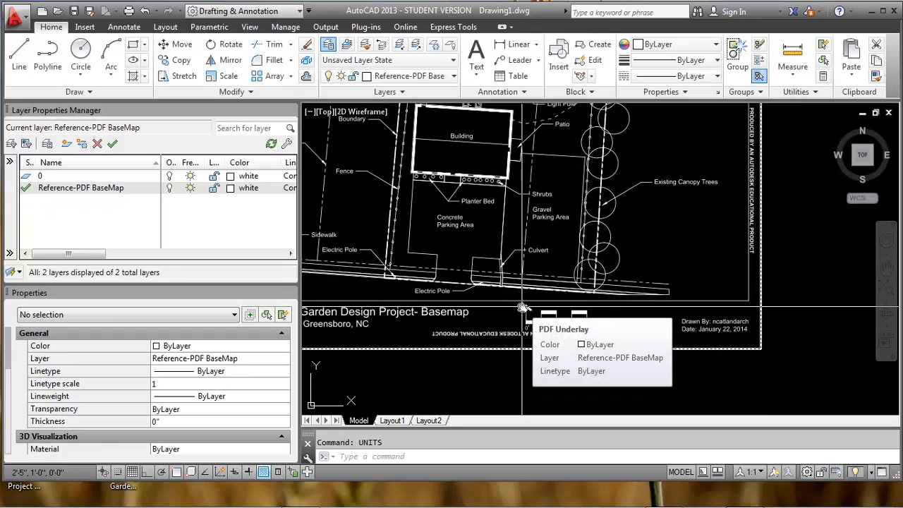
type("SC")
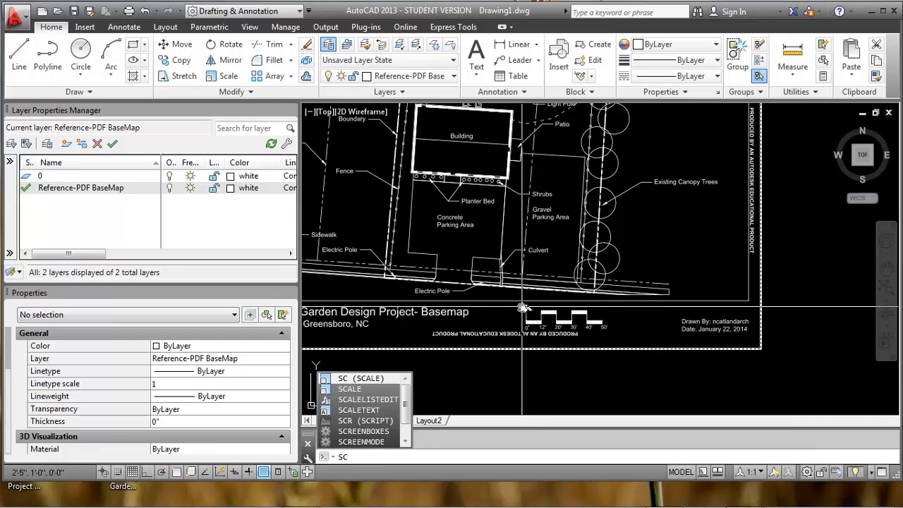
key("Return")
scroll(589, 293, "down", 3)
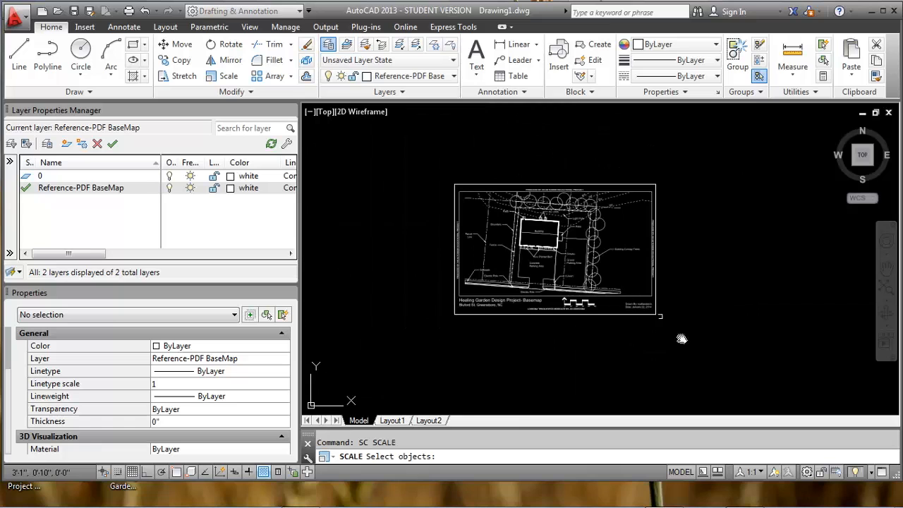
left_click(706, 360)
left_click(458, 169)
key("Return")
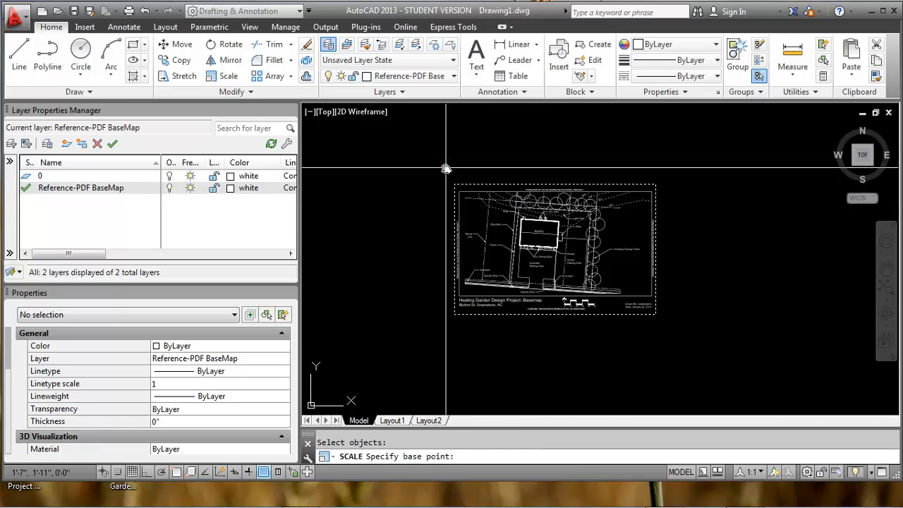
type("0")
key("Return")
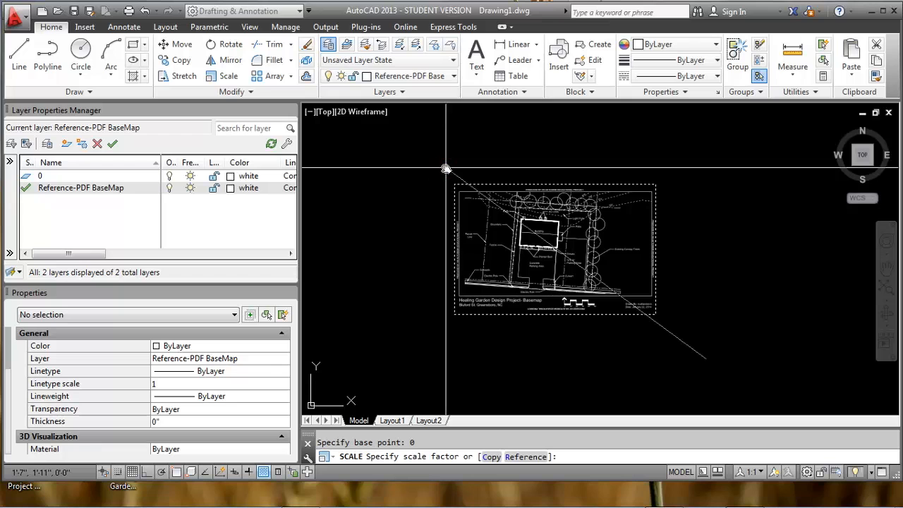
type("r")
key("Return")
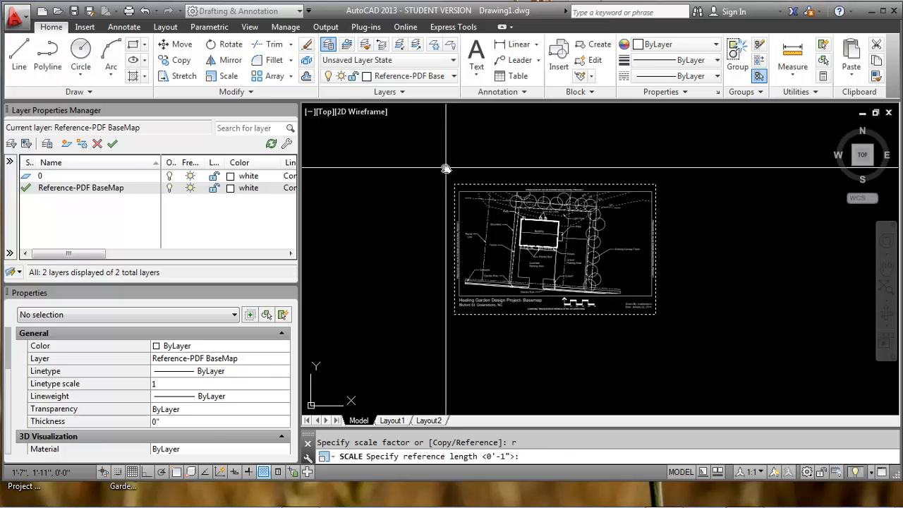
Define the reference length along the graphic scale bar from 0' to 50' with Ortho on, and set the new length to 50'.
scroll(565, 310, "up", 5)
scroll(577, 304, "up", 8)
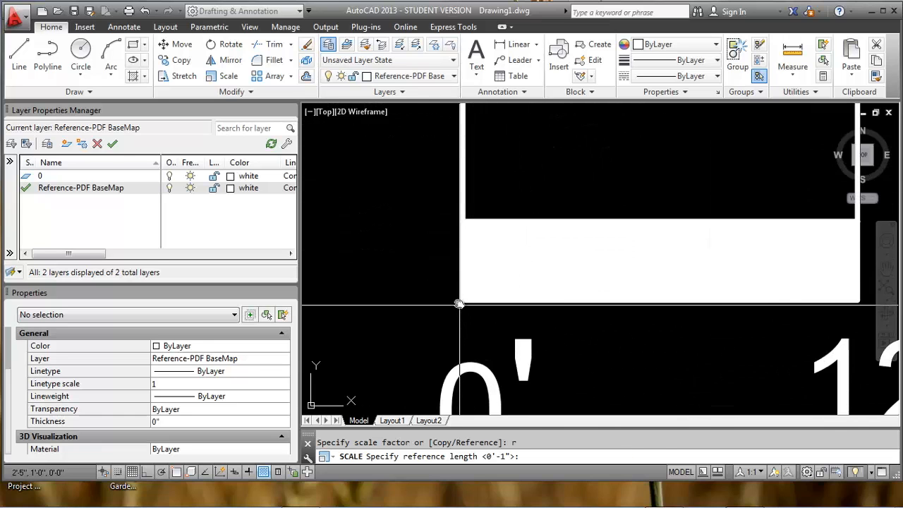
left_click(460, 303)
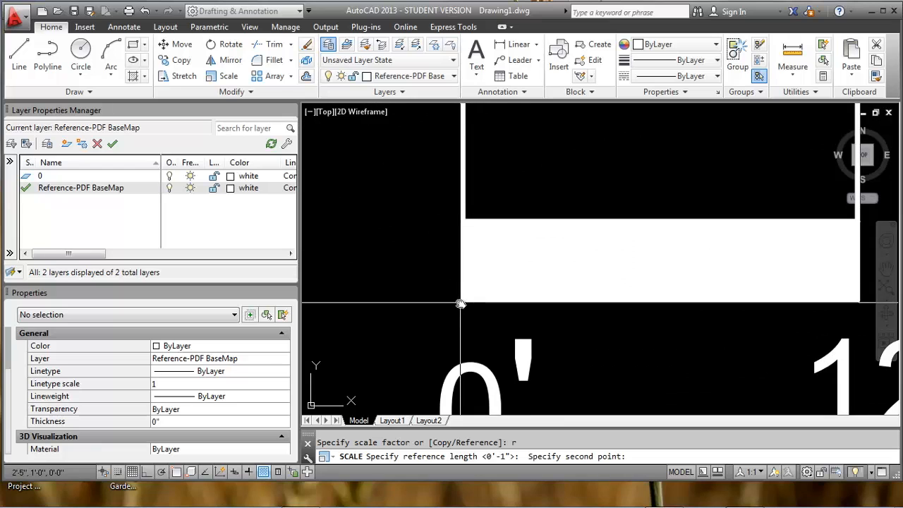
key("F8")
scroll(522, 326, "down", 4)
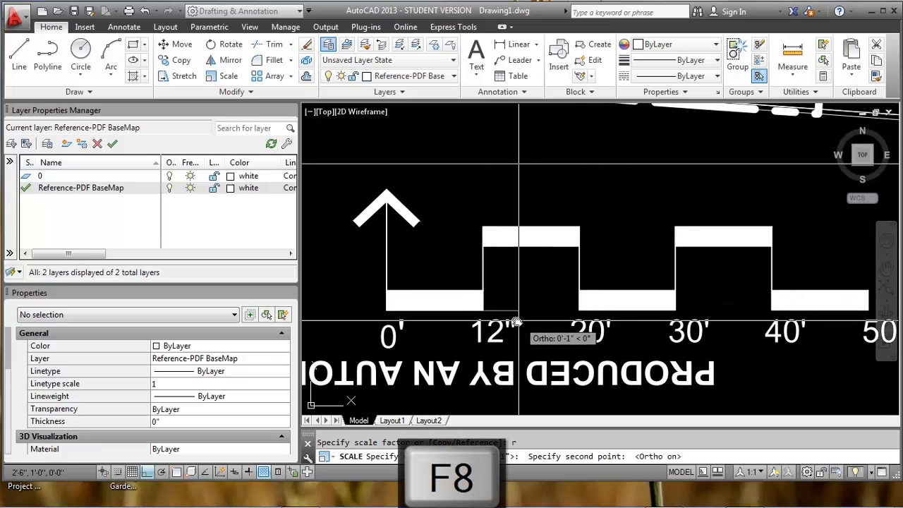
middle_click_drag(857, 317, 516, 304)
scroll(520, 302, "up", 6)
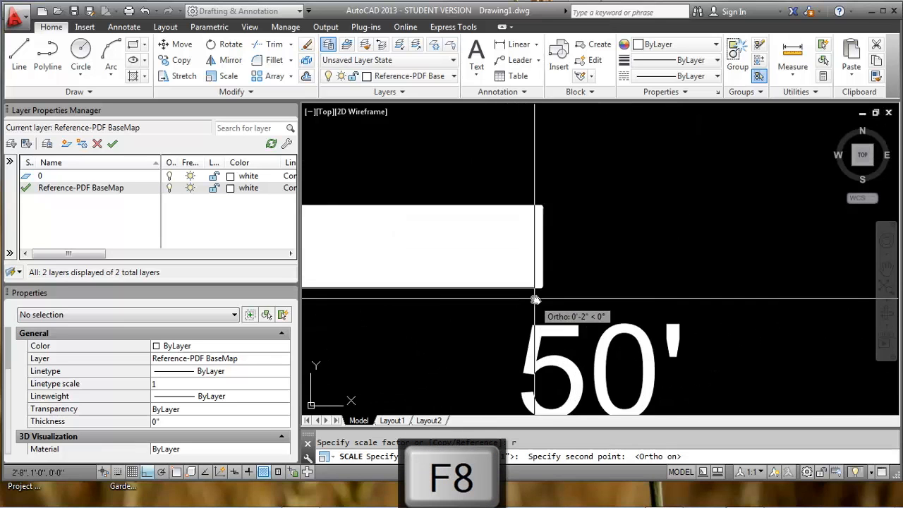
scroll(534, 299, "up", 2)
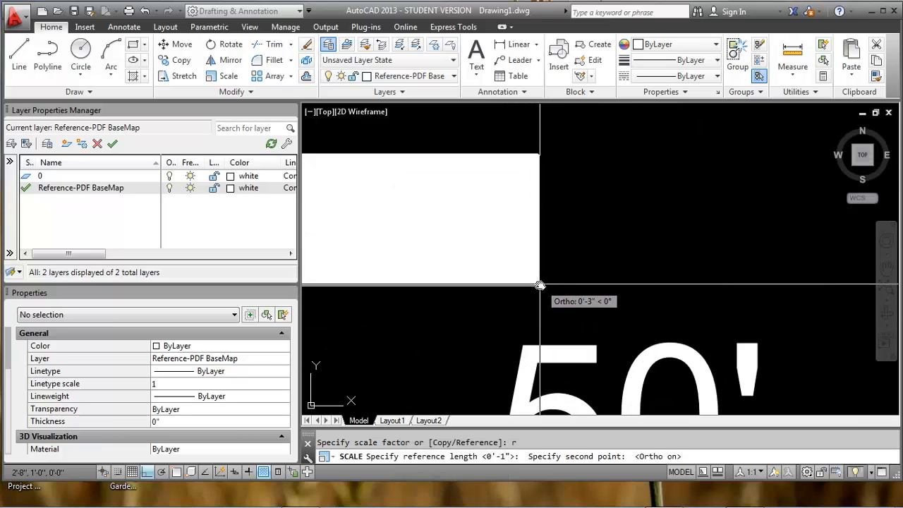
left_click(540, 285)
type("50'")
key("Return")
Zoom to the drawing extents and examine the base map's building, boundary, parking areas and labels.
type("z")
key("Return")
type("e")
key("Return")
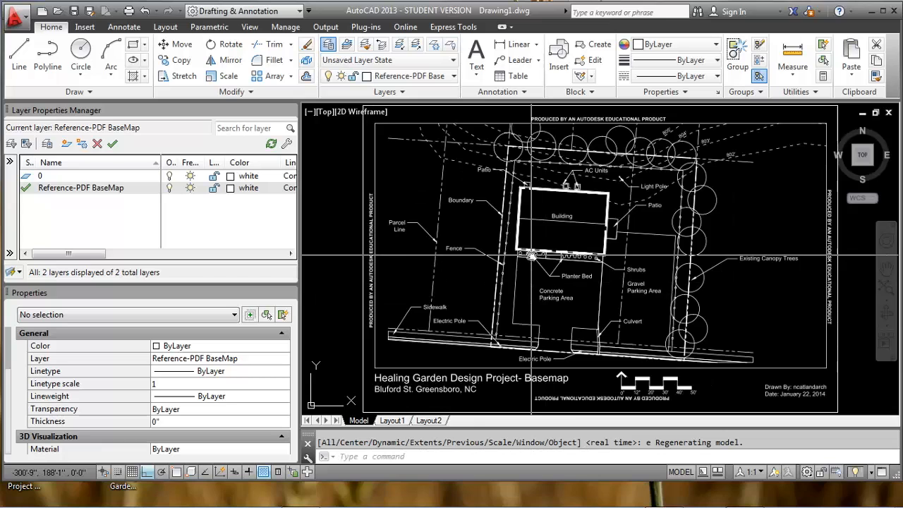
scroll(532, 254, "down", 3)
scroll(543, 252, "up", 3)
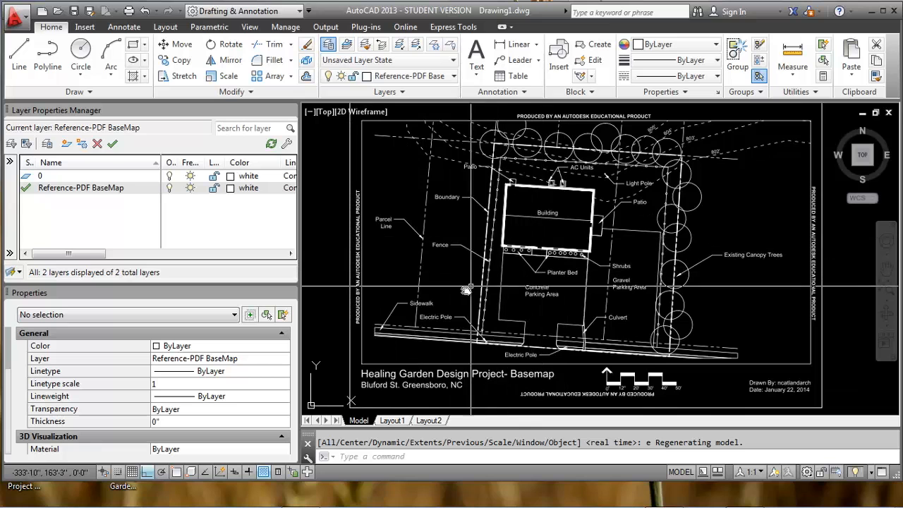
middle_click_drag(560, 305, 538, 307)
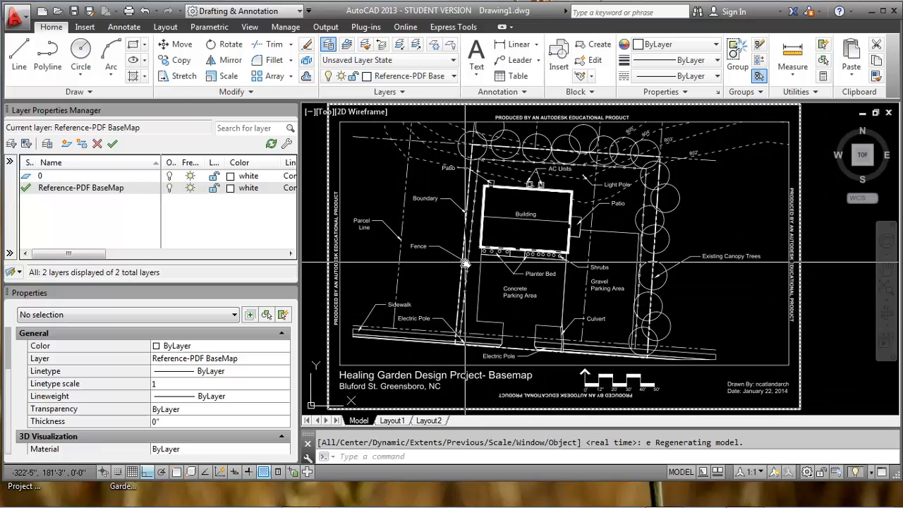
scroll(464, 262, "up", 2)
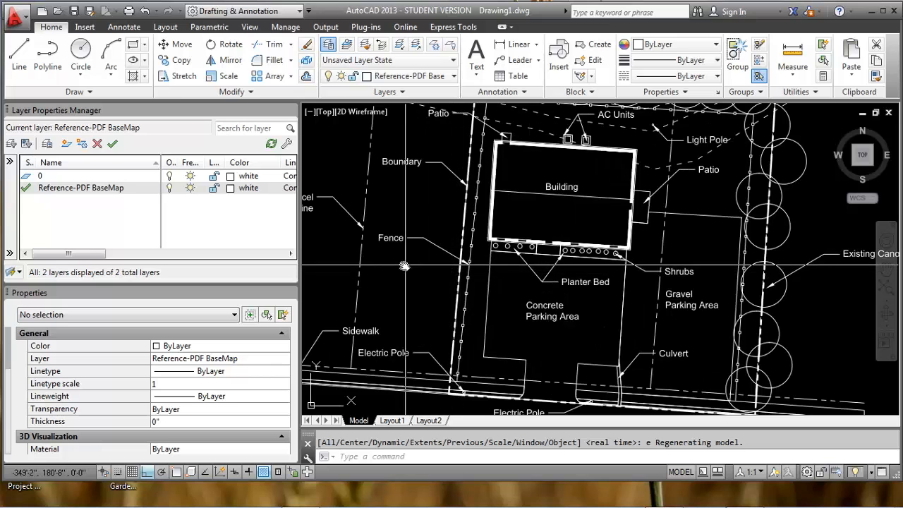
scroll(473, 278, "down", 3)
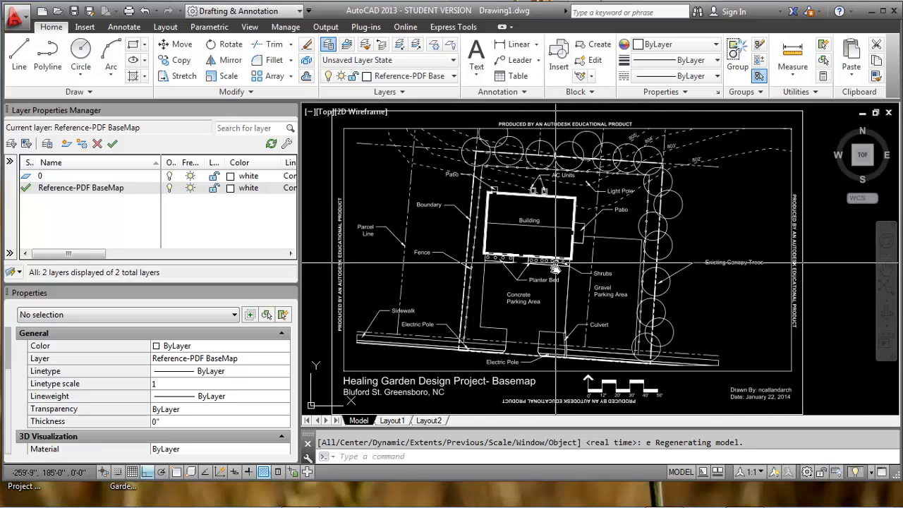
mouse_move(514, 293)
middle_mouse_down()
mouse_move(496, 264)
mouse_move(490, 299)
middle_mouse_up()
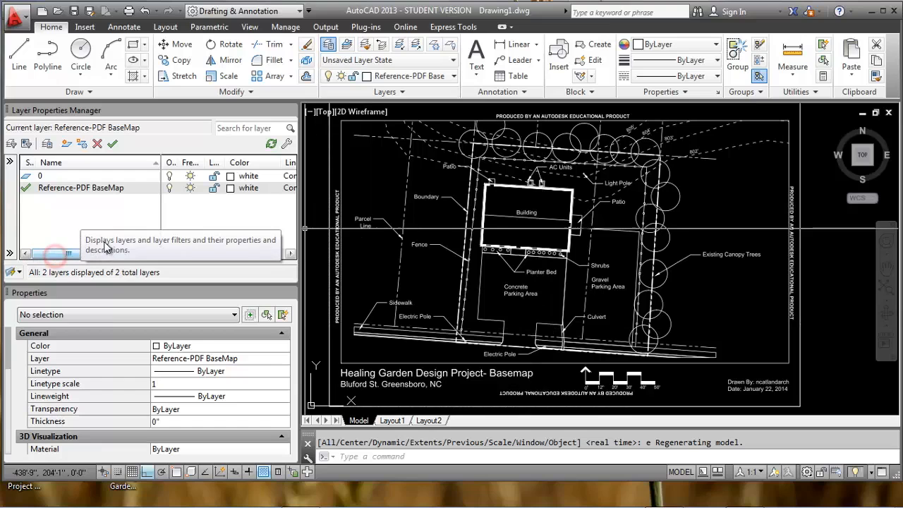
middle_click_drag(415, 244, 448, 243)
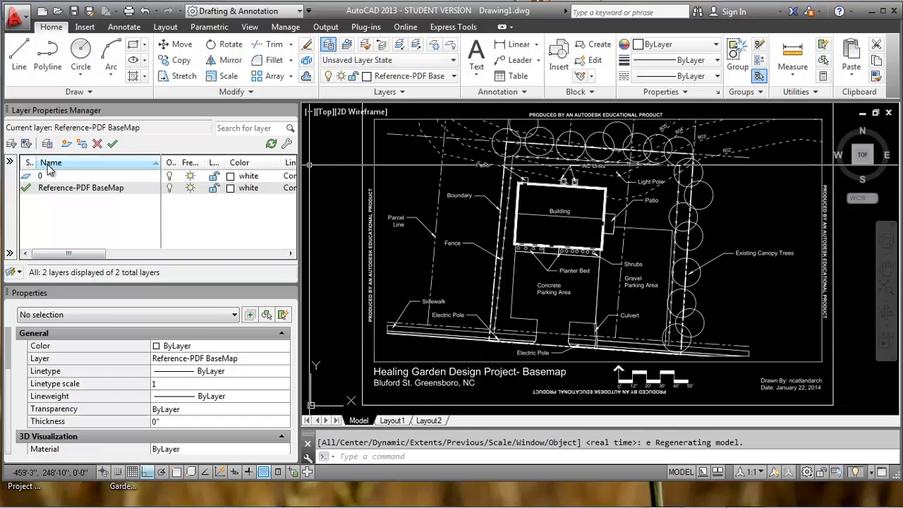
Create a new layer named "Everything Lines" and set its color to red.
left_click(65, 143)
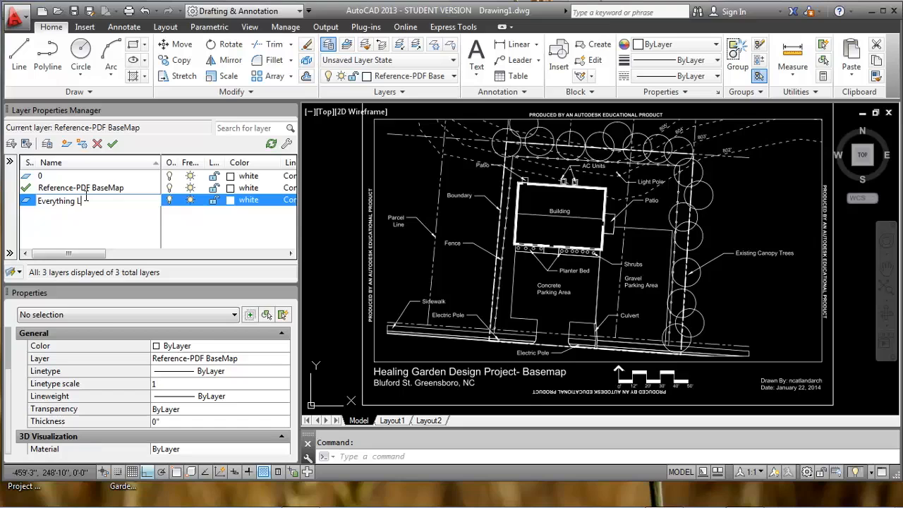
key("Return")
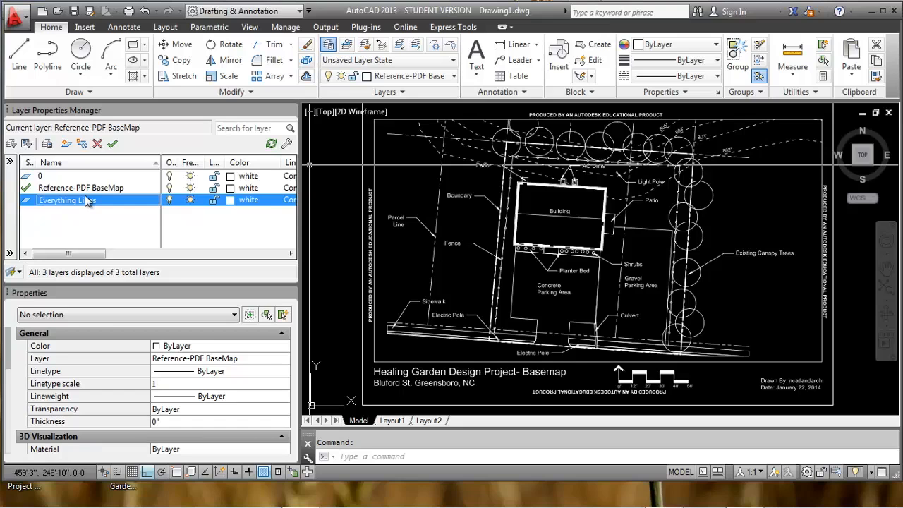
left_click(230, 200)
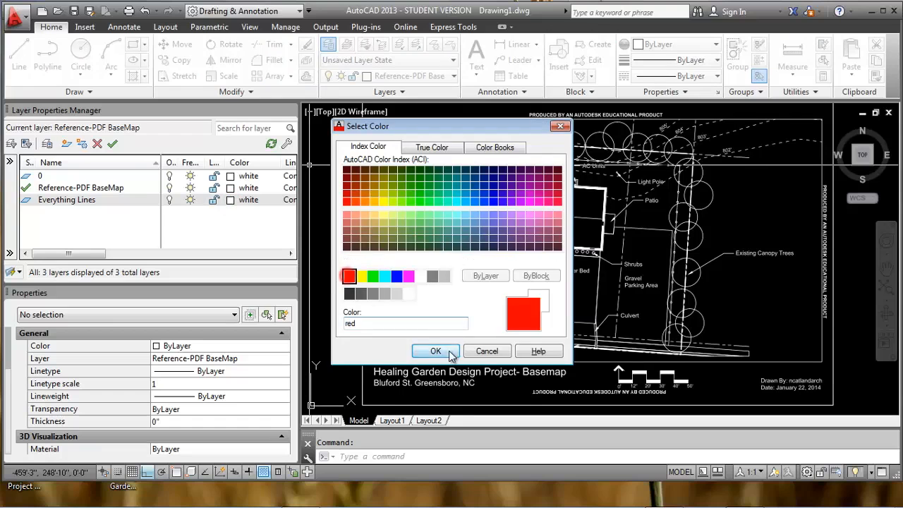
left_click(449, 352)
mouse_move(486, 311)
middle_mouse_down()
mouse_move(406, 293)
mouse_move(470, 274)
middle_mouse_up()
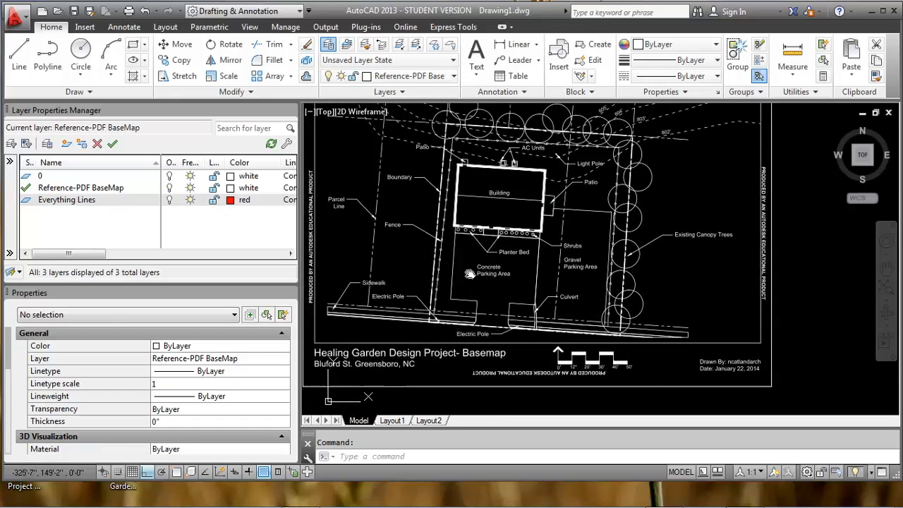
scroll(466, 286, "up", 2)
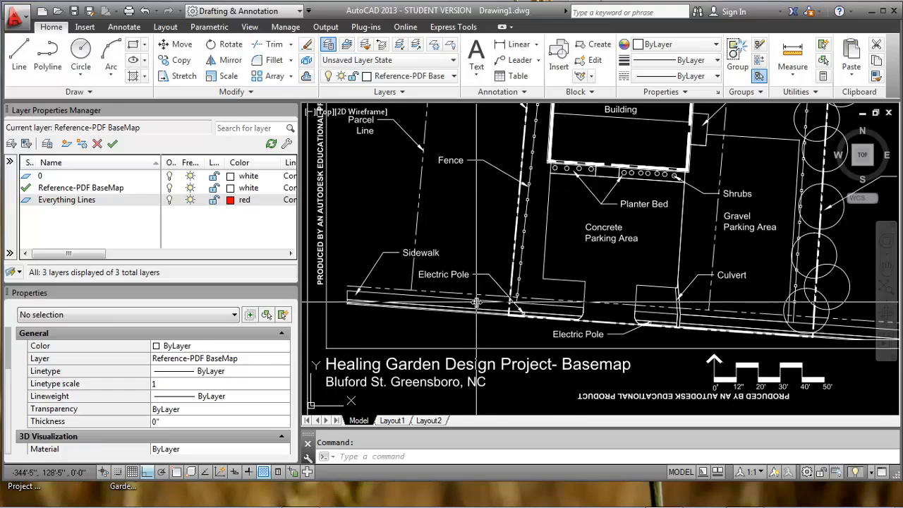
mouse_move(477, 302)
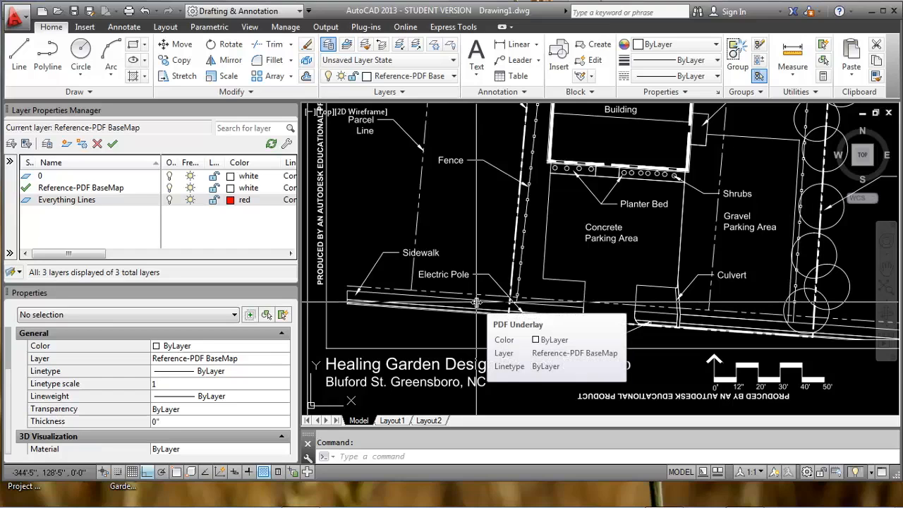
type("p")
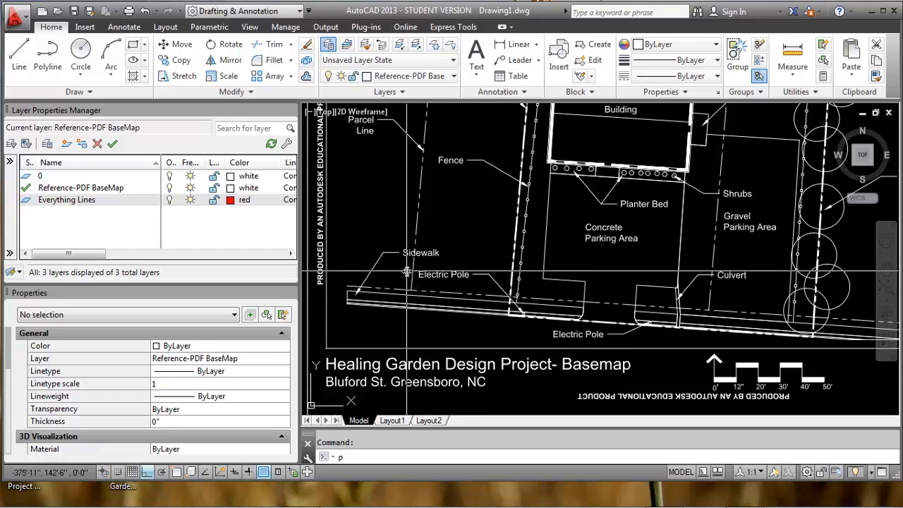
middle_click_drag(462, 273, 436, 267)
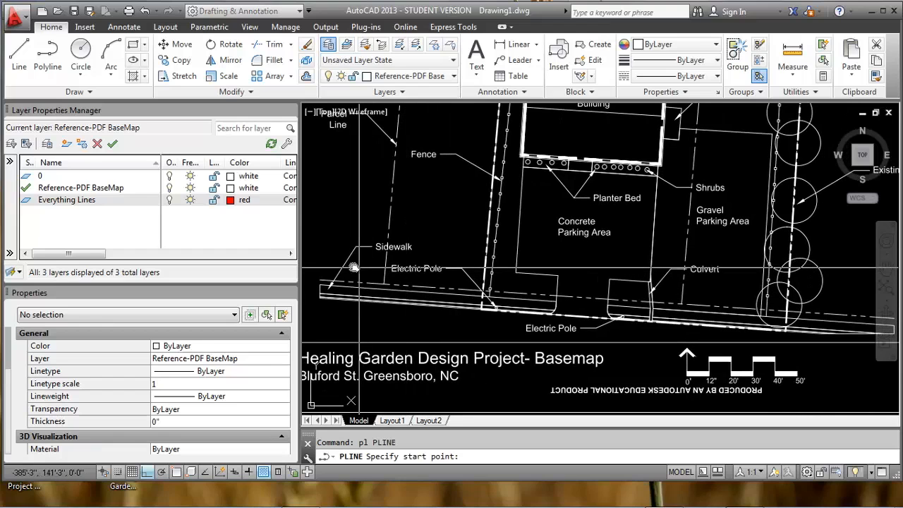
key("Escape")
Make the Everything Lines layer current and start a polyline at the upper west corner of the sidewalk.
left_click(48, 201)
middle_click_drag(399, 235, 503, 258)
type("pl")
key("Return")
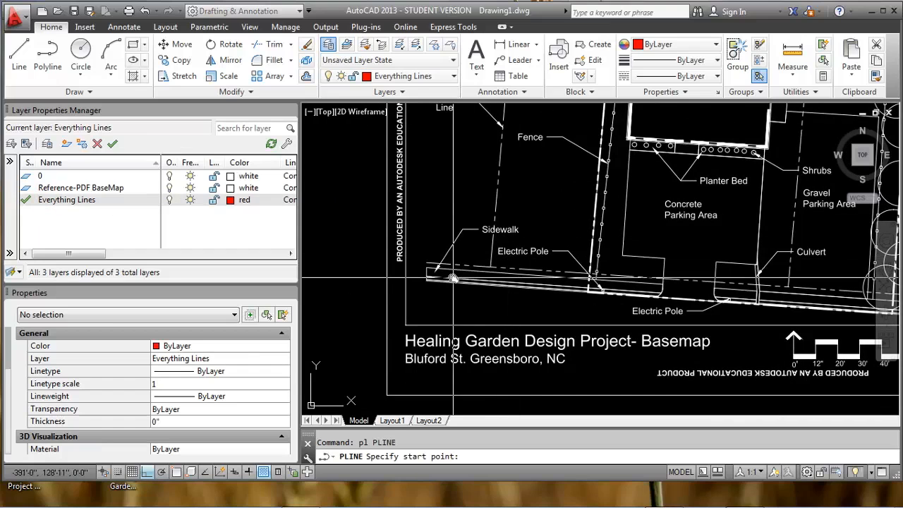
scroll(501, 264, "up", 1)
scroll(498, 276, "down", 4)
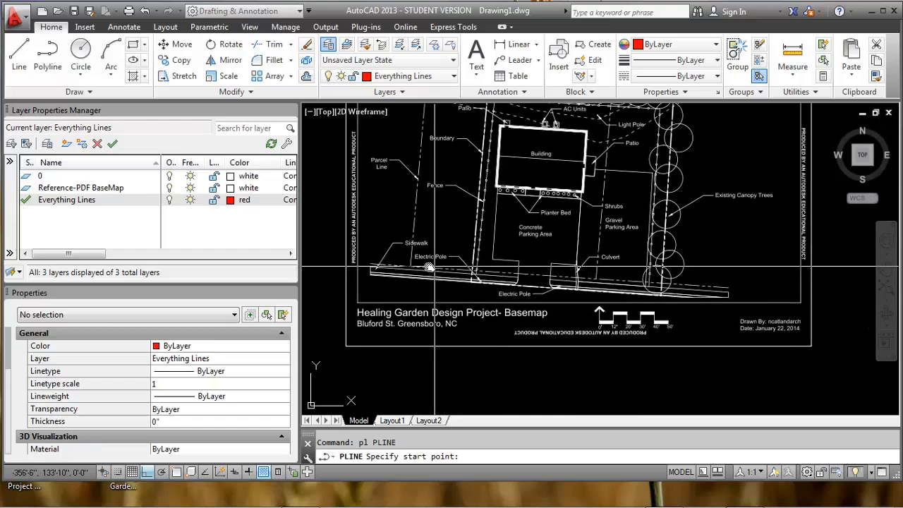
scroll(383, 251, "up", 6)
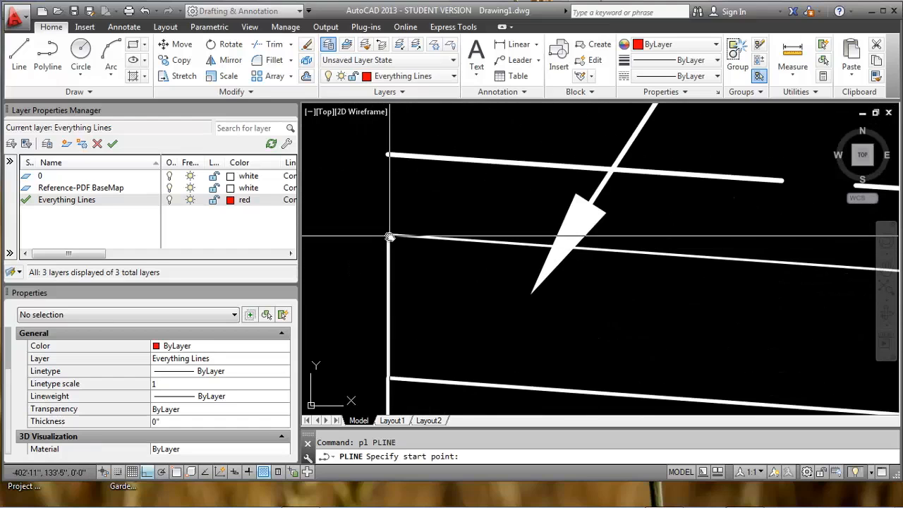
scroll(386, 233, "up", 4)
scroll(386, 233, "up", 3)
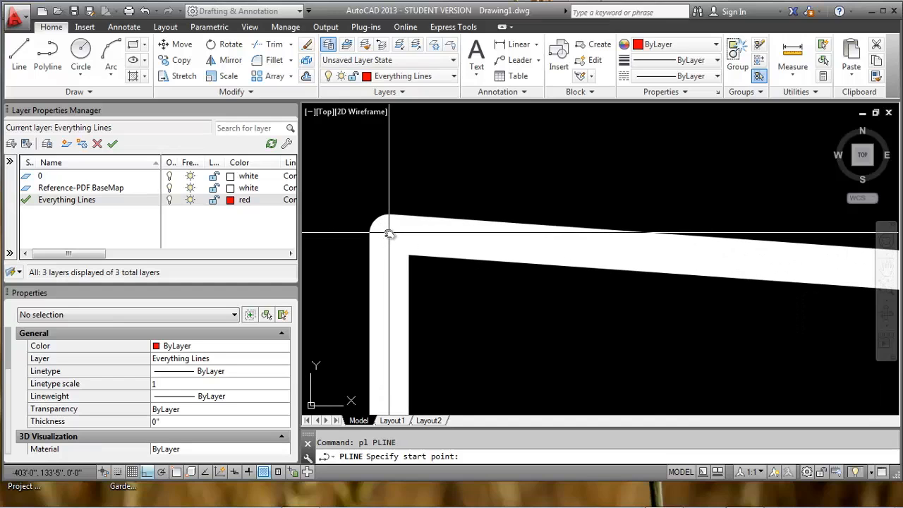
left_click(389, 233)
With Ortho off, extend the polyline along the sidewalk's upper edge to its east end corner and finish it.
scroll(399, 240, "down", 5)
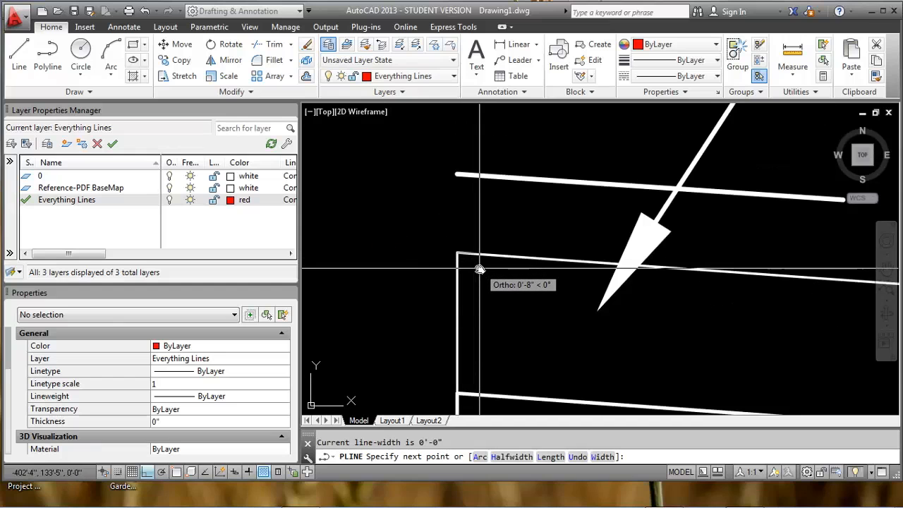
key("F8")
scroll(600, 262, "up", 5)
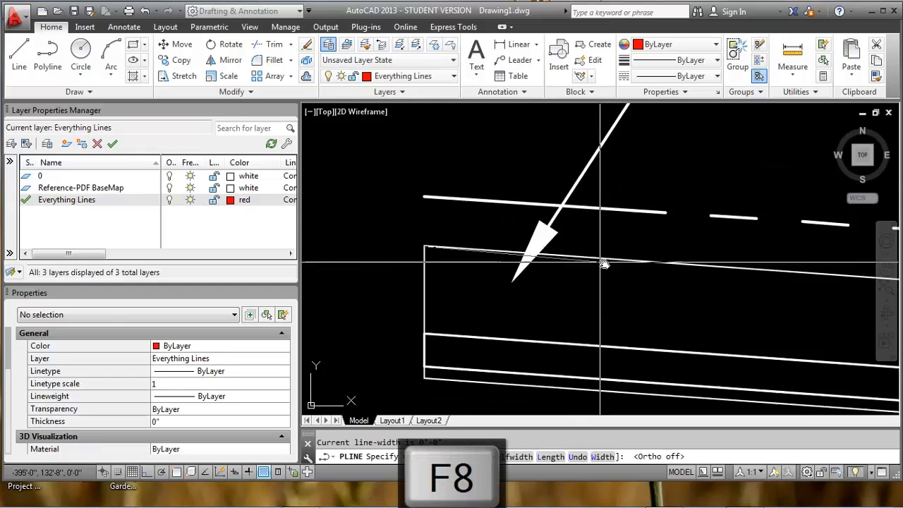
middle_click_drag(719, 267, 310, 244)
middle_click_drag(864, 305, 657, 282)
scroll(657, 283, "down", 4)
middle_click_drag(441, 270, 397, 270)
middle_click_drag(805, 302, 411, 285)
scroll(752, 302, "up", 10)
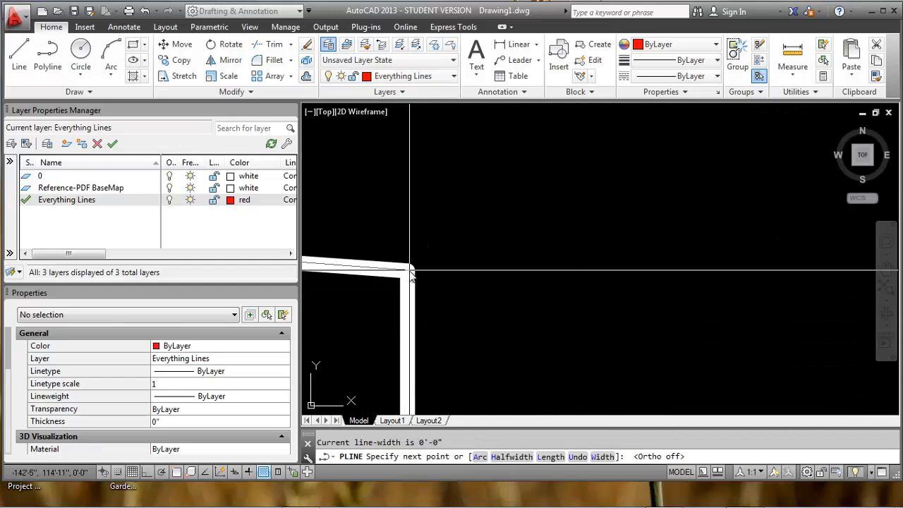
scroll(451, 256, "down", 8)
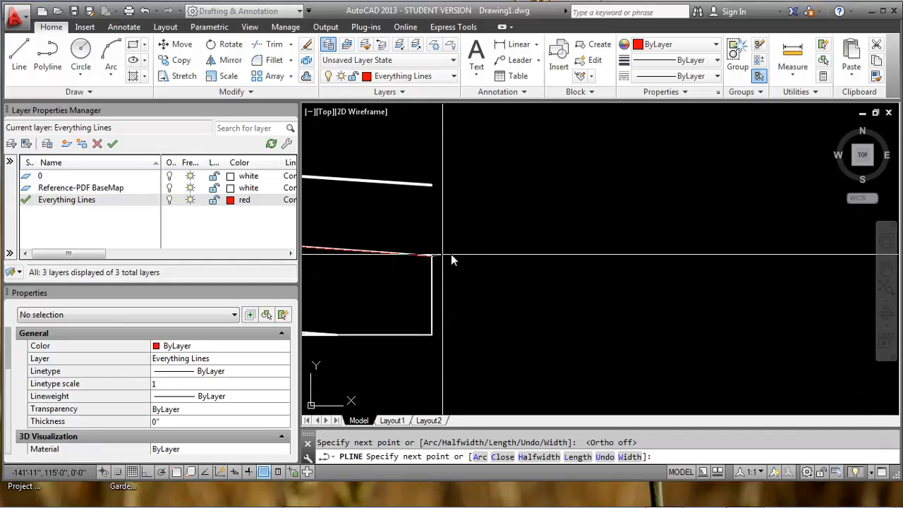
key("Escape")
Start an offset near the sidewalk's west end using the Through option.
middle_click_drag(472, 264, 737, 275)
middle_click_drag(470, 240, 470, 282)
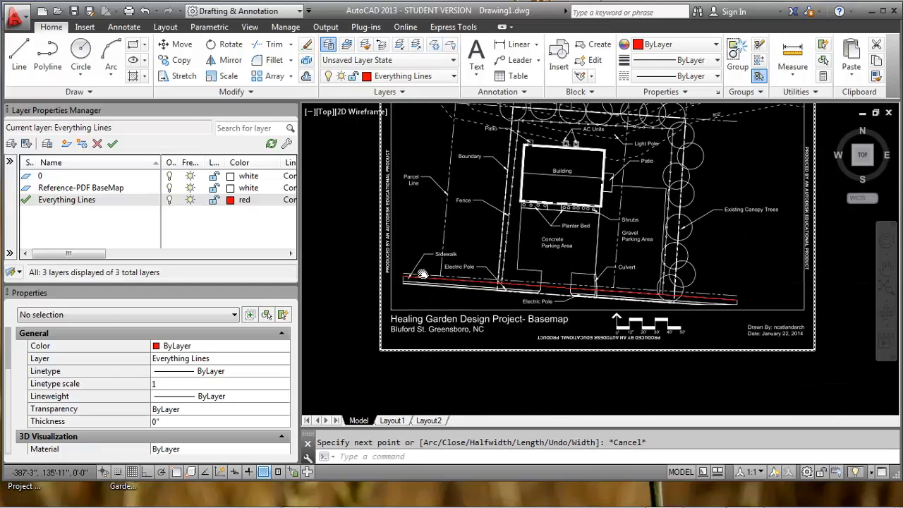
scroll(424, 268, "up", 6)
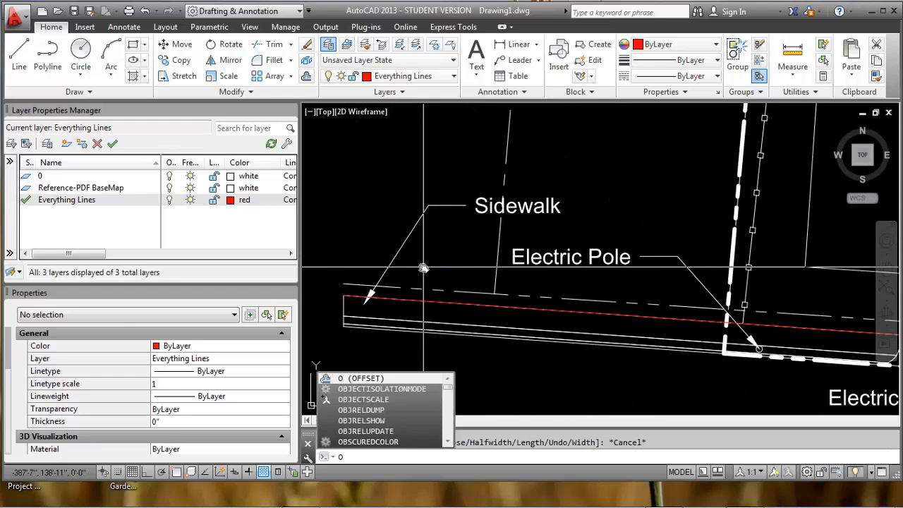
key("Return")
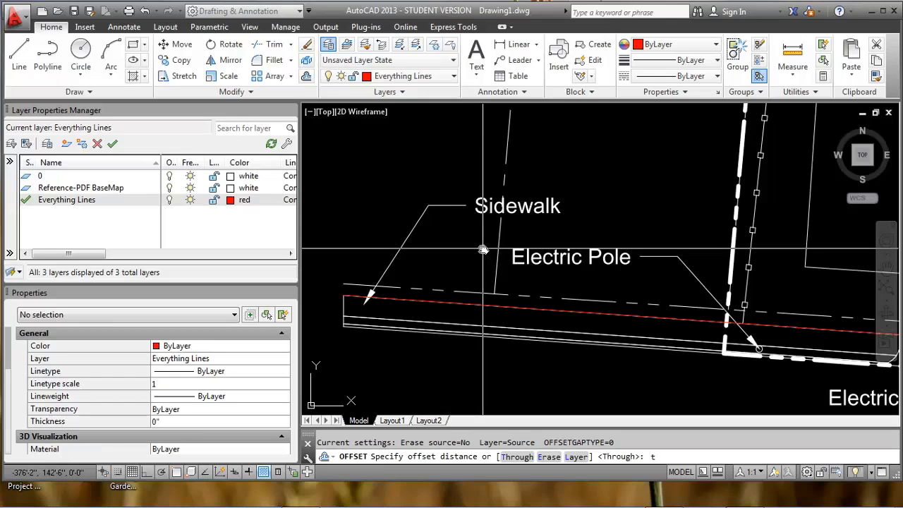
key("Return")
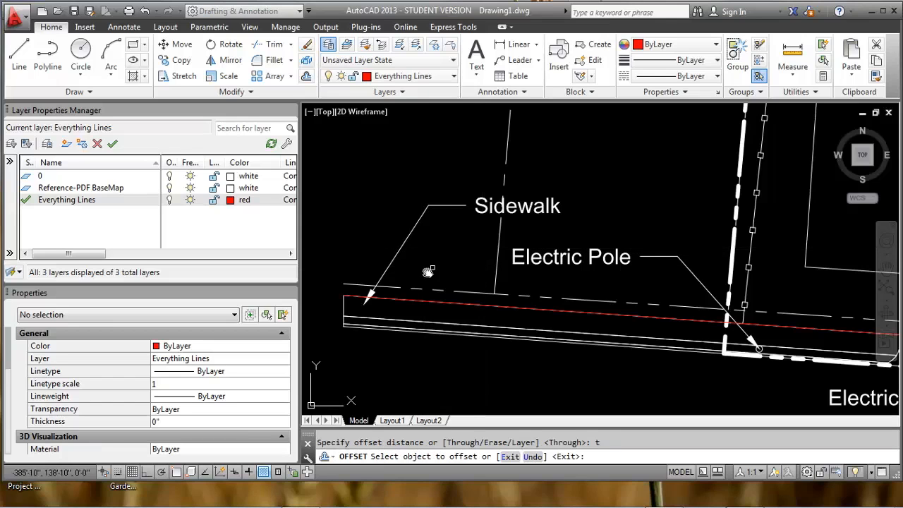
Try to offset the red sidewalk polyline through the second sidewalk line, and undo that offset.
left_click(393, 299)
scroll(379, 329, "up", 5)
scroll(536, 292, "up", 5)
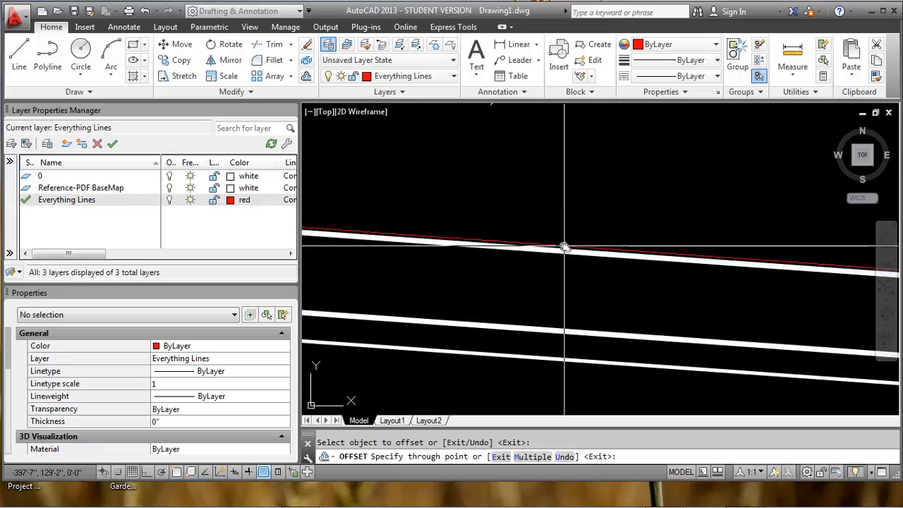
middle_click_drag(563, 256, 655, 256)
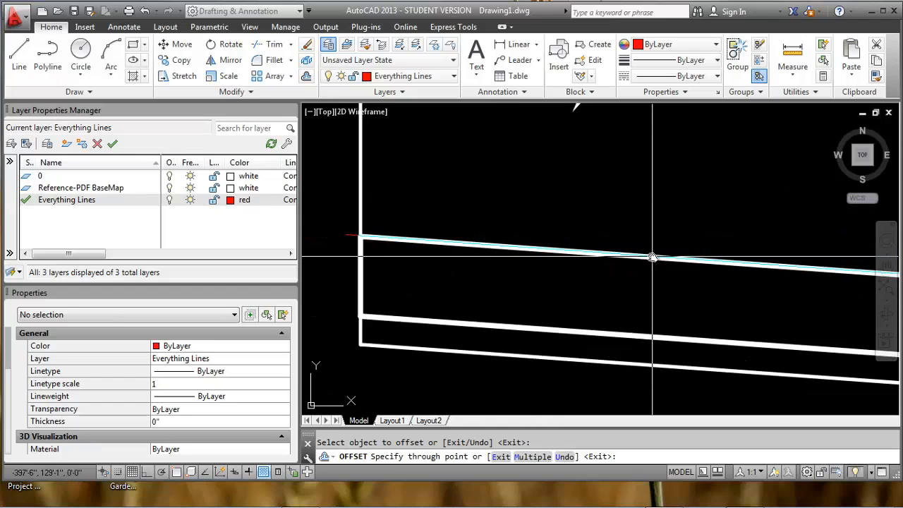
left_click(652, 257)
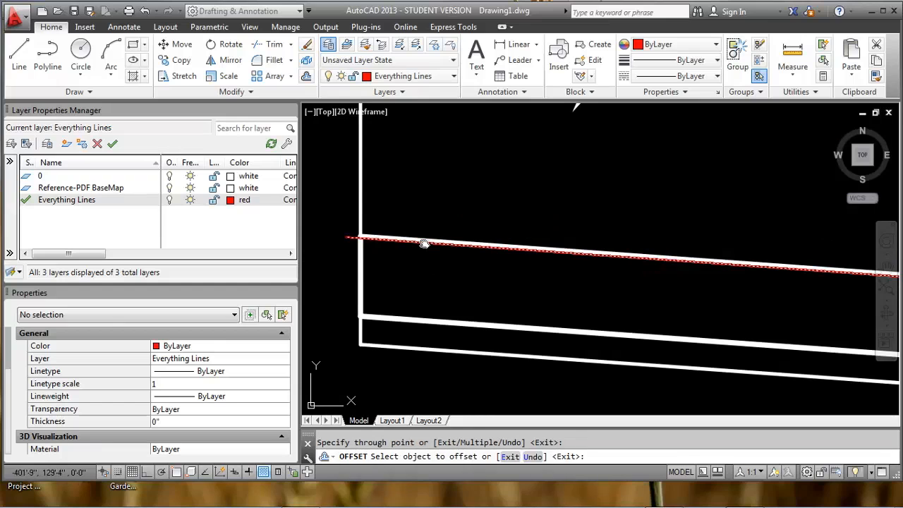
key("ctrl+z")
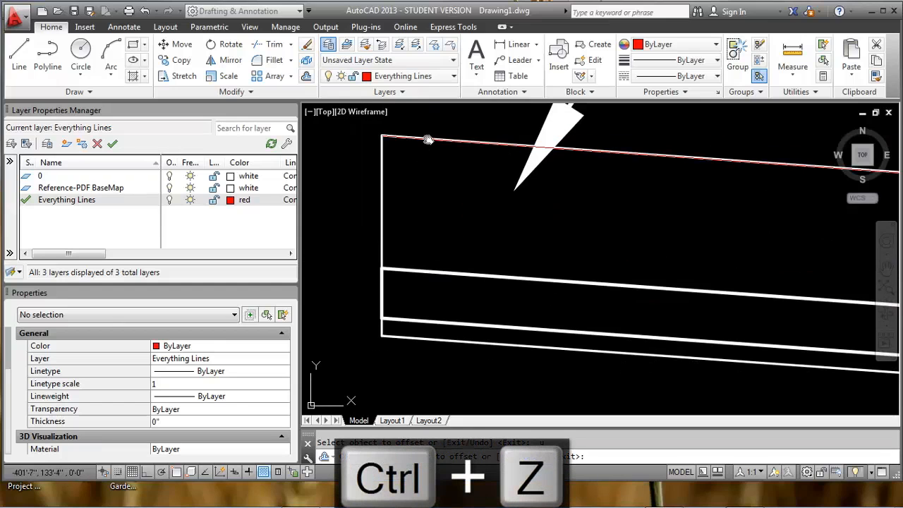
Offset the red sidewalk polyline successively through the three parallel lines below it, centring each copy on the PDF line.
scroll(381, 266, "up", 5)
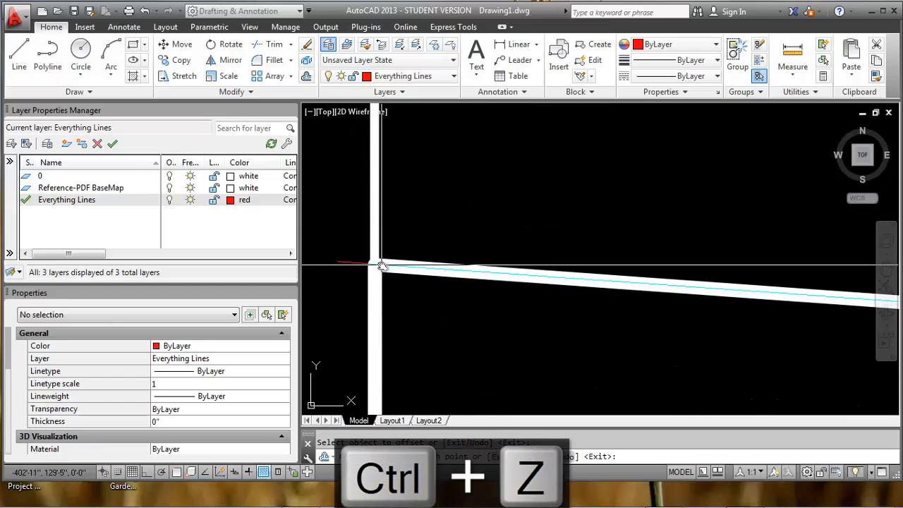
left_click(382, 266)
left_click(401, 265)
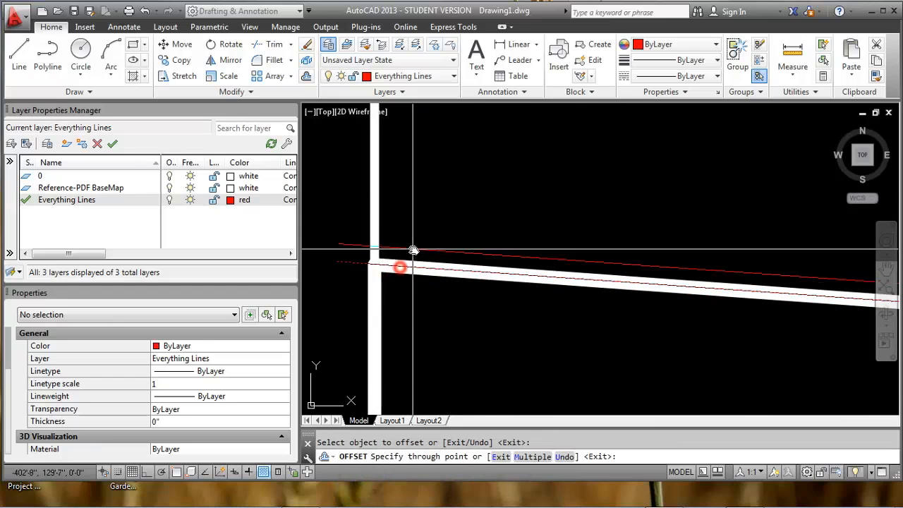
scroll(413, 248, "down", 6)
scroll(408, 316, "up", 6)
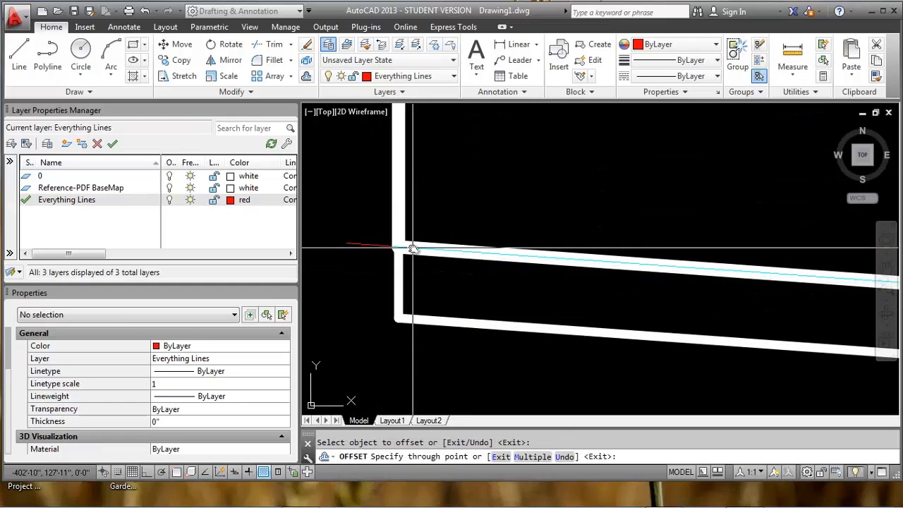
left_click(413, 248)
left_click(423, 248)
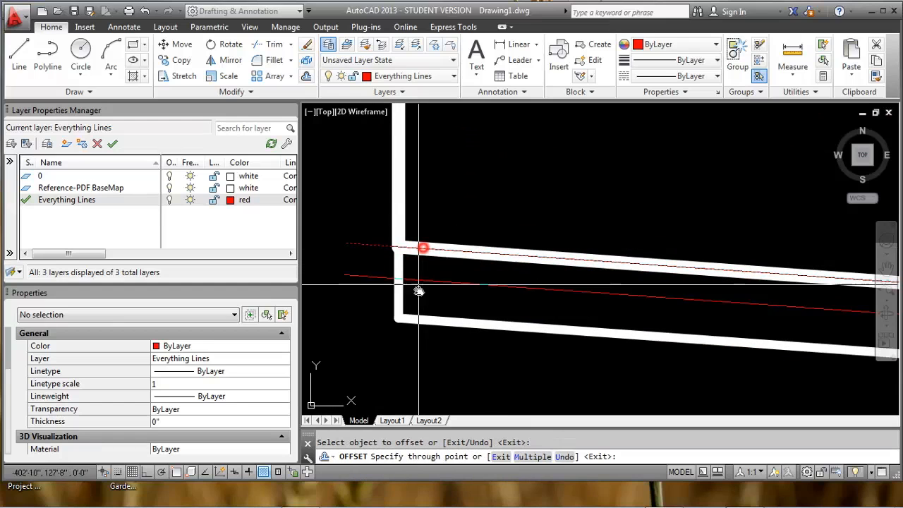
scroll(414, 325, "up", 3)
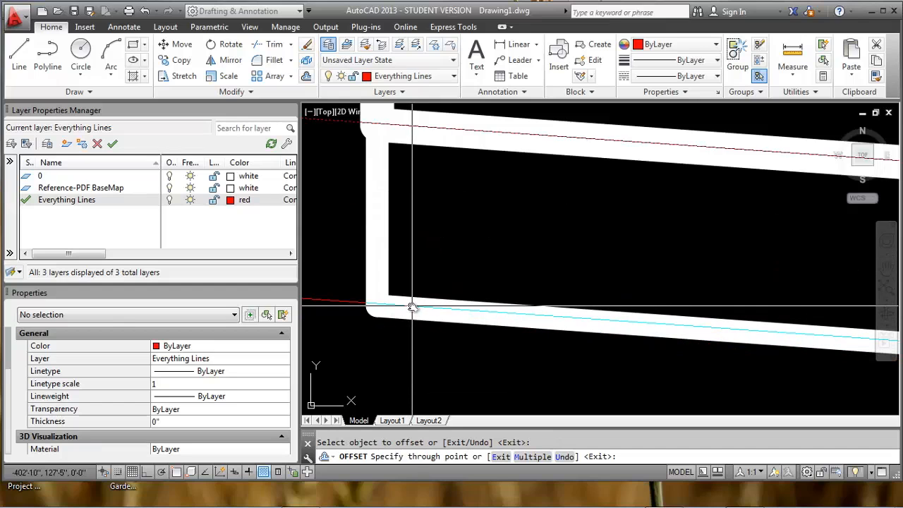
left_click(412, 309)
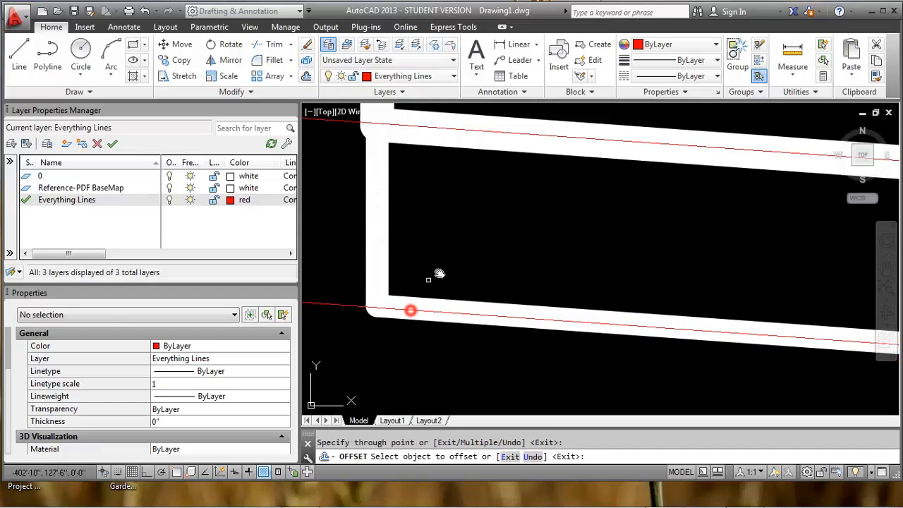
Offset the uppermost red sidewalk line through the front edge of the planter bed, at the bed's west corner.
scroll(437, 276, "down", 6)
middle_click_drag(671, 230, 326, 214)
middle_click_drag(703, 220, 346, 206)
mouse_move(557, 209)
middle_mouse_down()
mouse_move(303, 190)
mouse_move(425, 235)
middle_mouse_up()
mouse_move(386, 190)
middle_mouse_down()
mouse_move(498, 211)
mouse_move(552, 281)
middle_mouse_up()
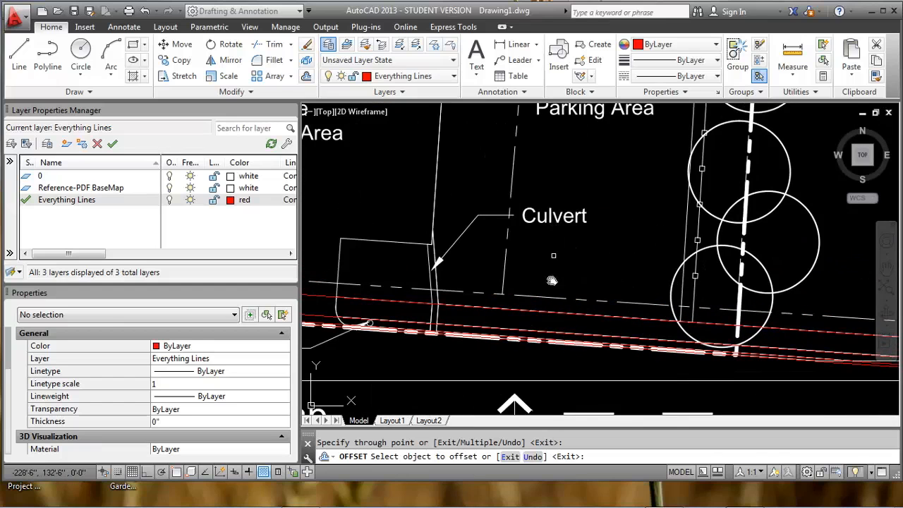
left_click(540, 314)
middle_click_drag(556, 148, 558, 321)
scroll(568, 282, "down", 1)
middle_click_drag(473, 247, 609, 273)
scroll(608, 273, "up", 3)
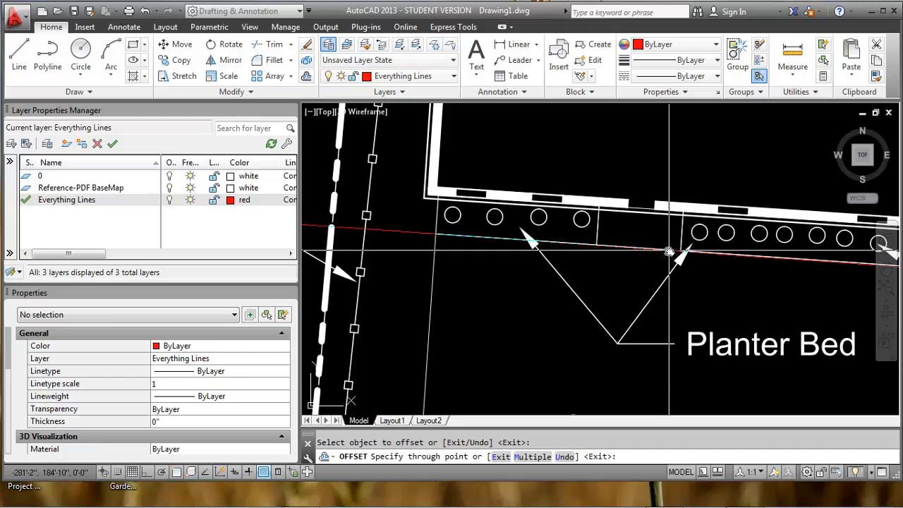
mouse_move(669, 252)
middle_mouse_down()
mouse_move(525, 256)
mouse_move(609, 270)
middle_mouse_up()
scroll(600, 271, "up", 4)
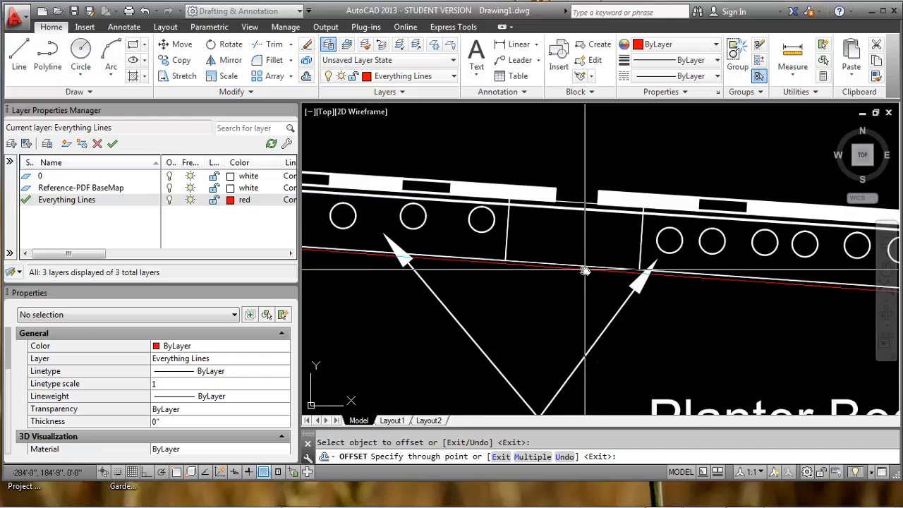
middle_click_drag(700, 290, 794, 275)
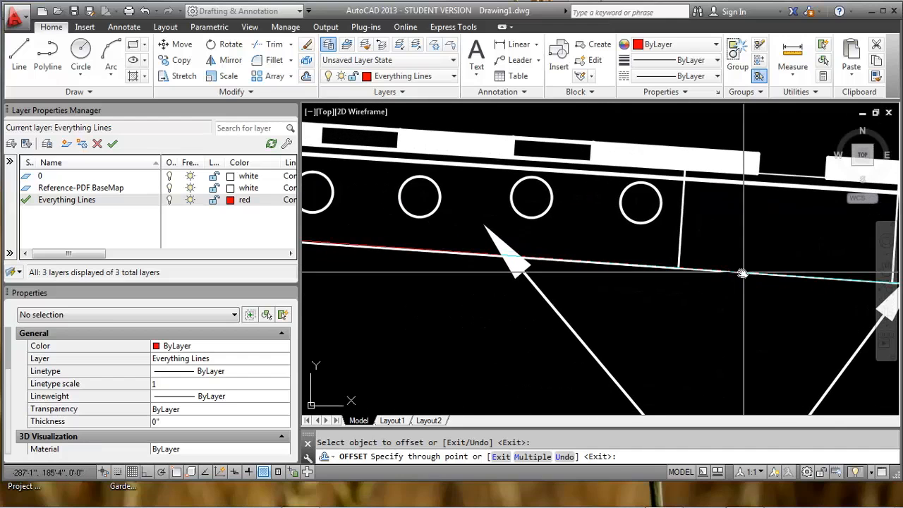
scroll(742, 274, "down", 4)
scroll(558, 274, "up", 6)
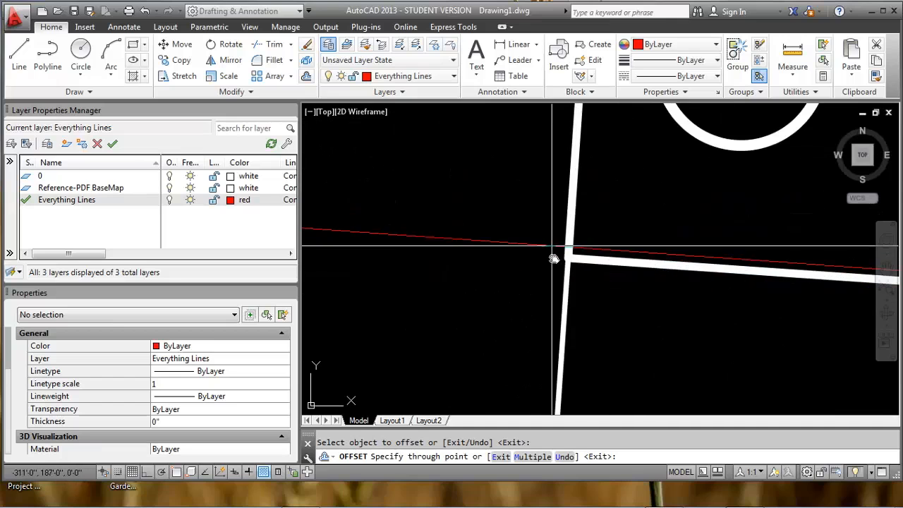
left_click(559, 257)
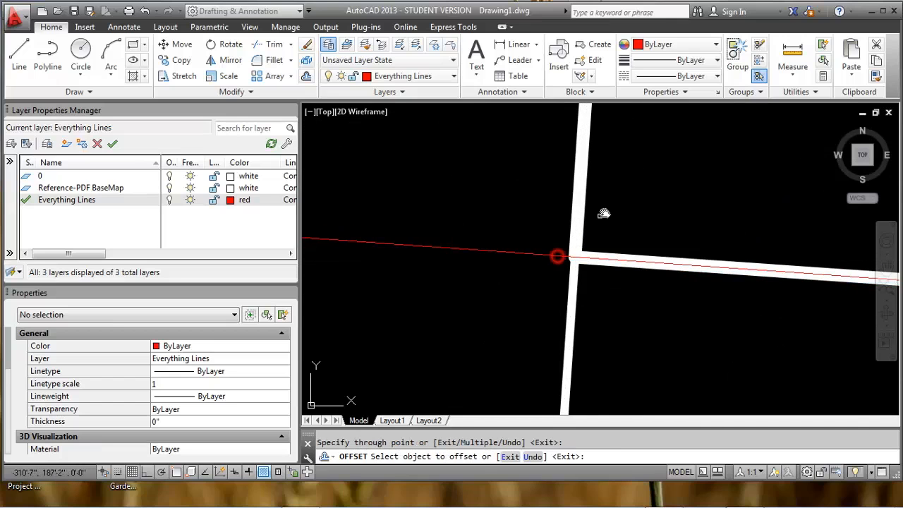
Offset the planter bed's red line through the building's outer south edge.
scroll(590, 223, "down", 6)
left_click(585, 224)
scroll(554, 226, "up", 5)
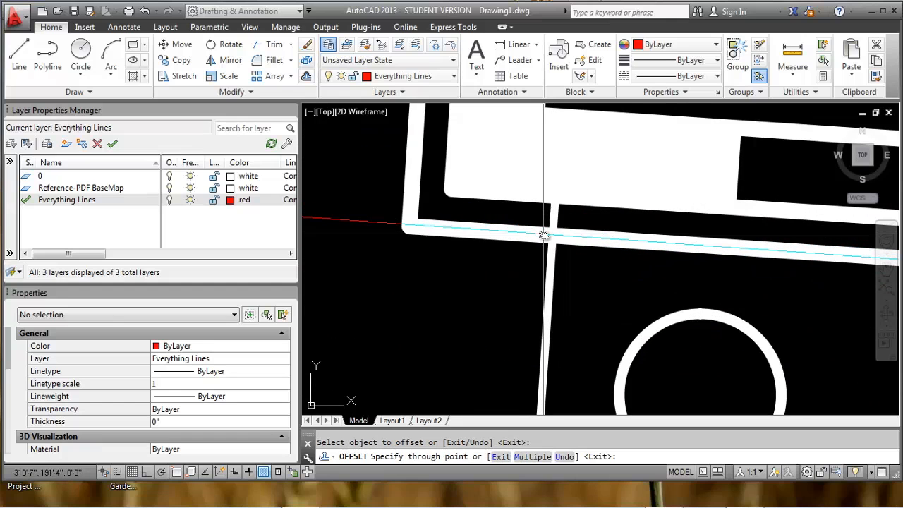
left_click(543, 235)
scroll(540, 240, "down", 5)
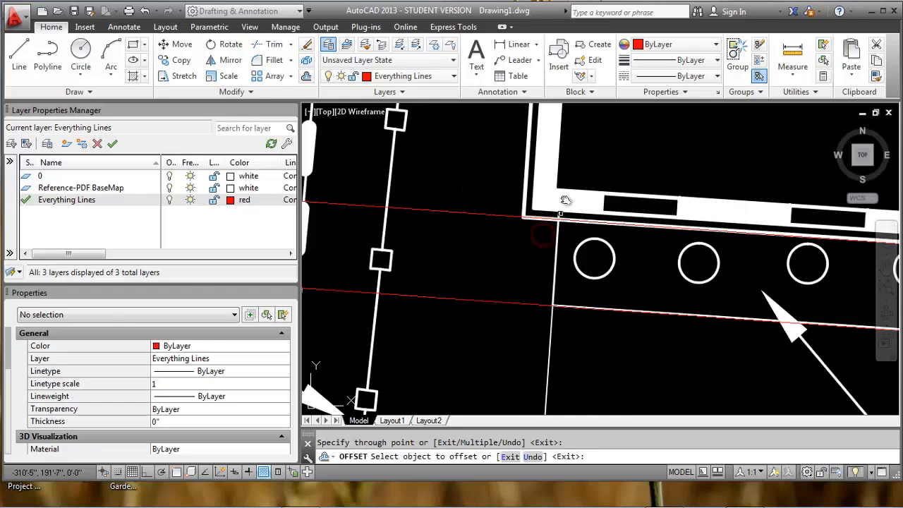
Offset the building's red south line through its outer north edge by the patio, and end the offset.
left_click(499, 284)
scroll(501, 283, "down", 5)
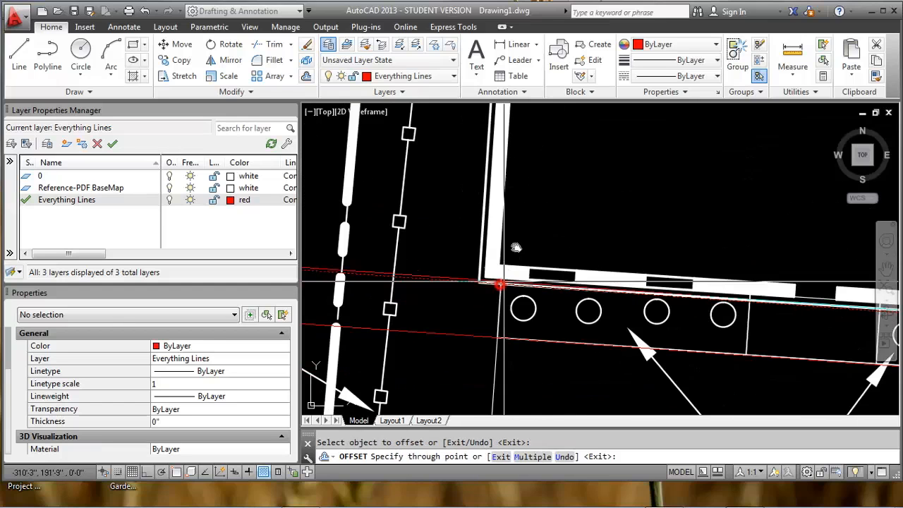
scroll(498, 218, "up", 8)
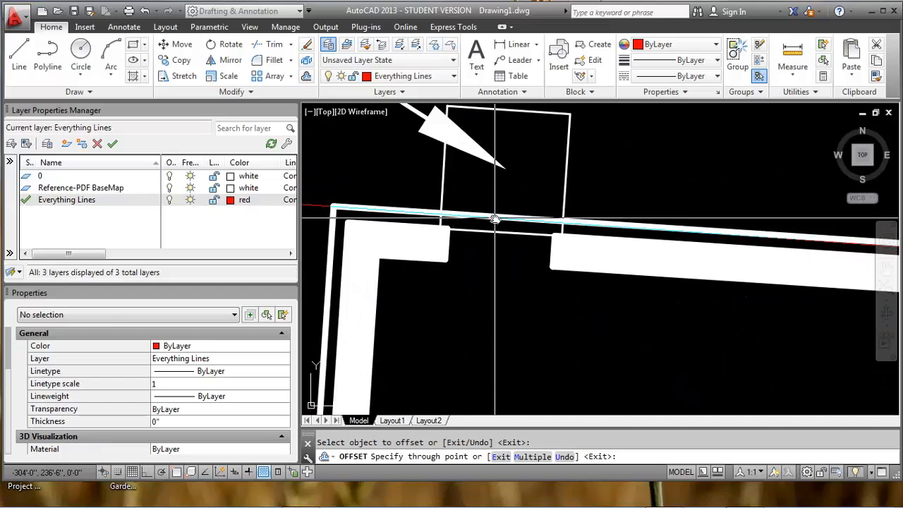
scroll(496, 219, "up", 2)
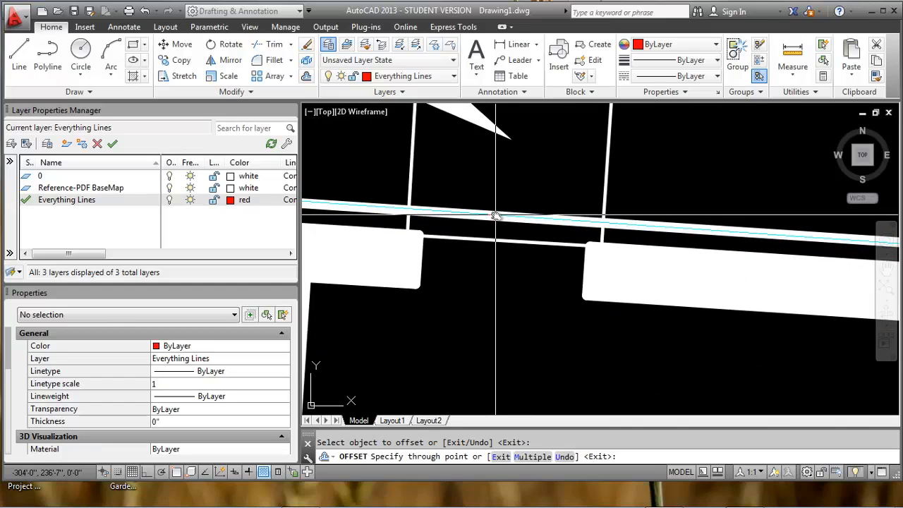
left_click(496, 215)
scroll(494, 214, "down", 8)
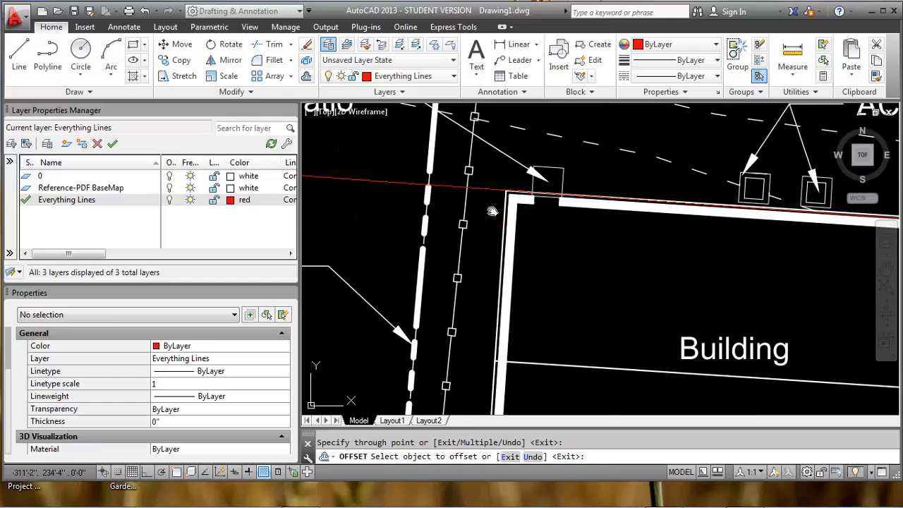
key("Escape")
left_click(496, 220)
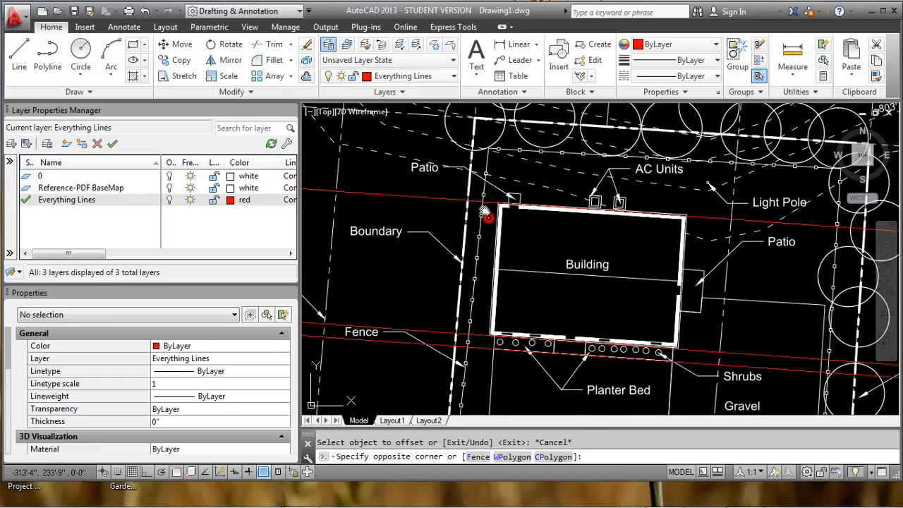
Try to erase the red line along the building's north edge, and undo the erasure.
left_click(492, 198)
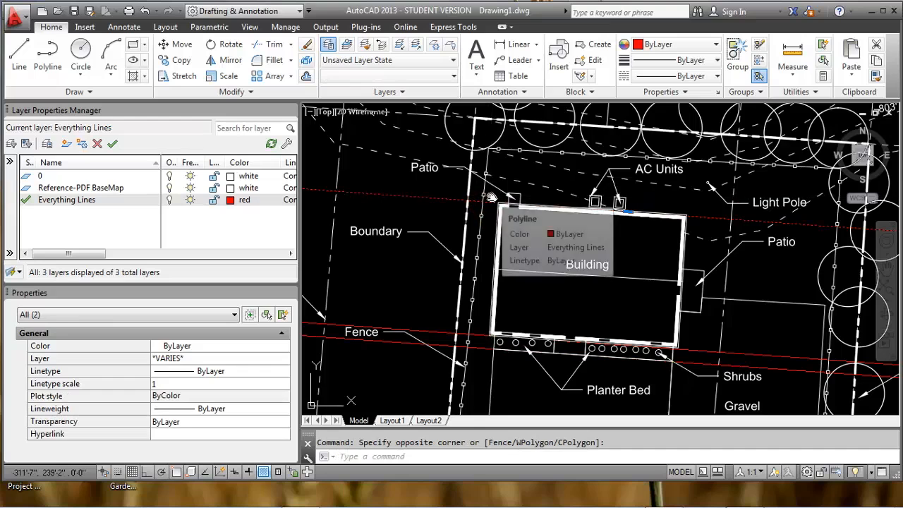
key("Delete")
key("ctrl+z")
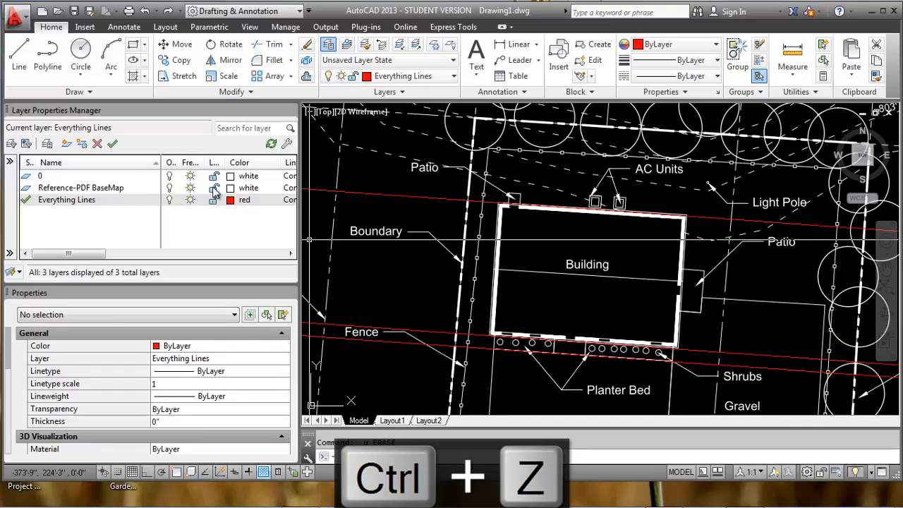
Lock the Reference-PDF BaseMap layer and erase the red line along the building's north edge.
left_click(213, 189)
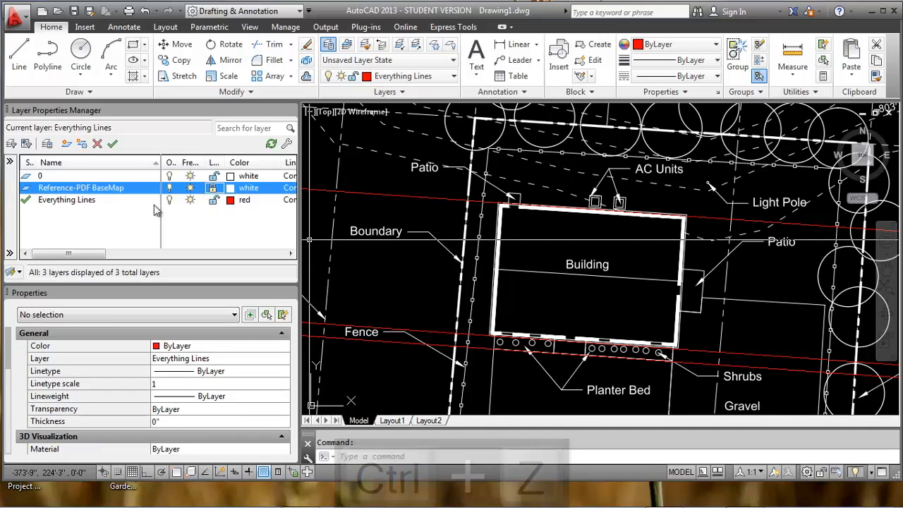
middle_click_drag(384, 243, 495, 222)
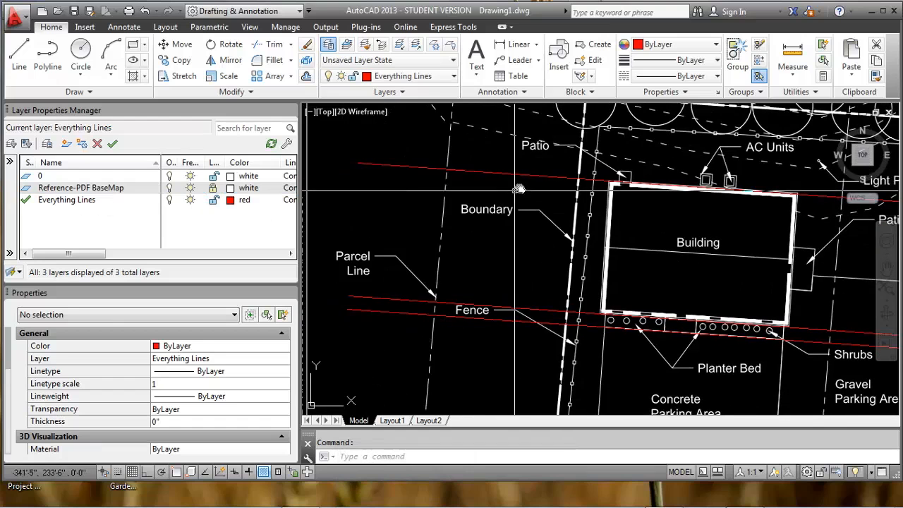
left_click(574, 182)
key("Delete")
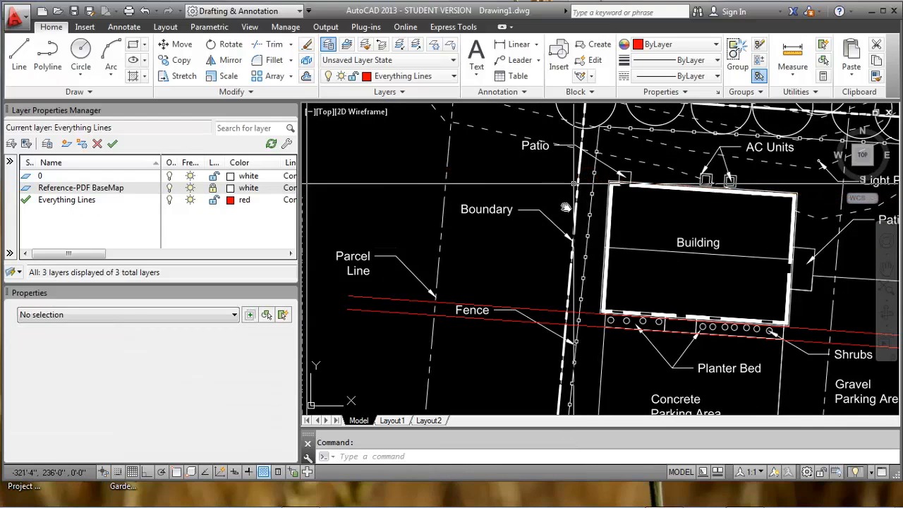
Erase the red lines along the building's outer south edge and the front edge of the planter bed.
middle_click_drag(563, 310, 518, 220)
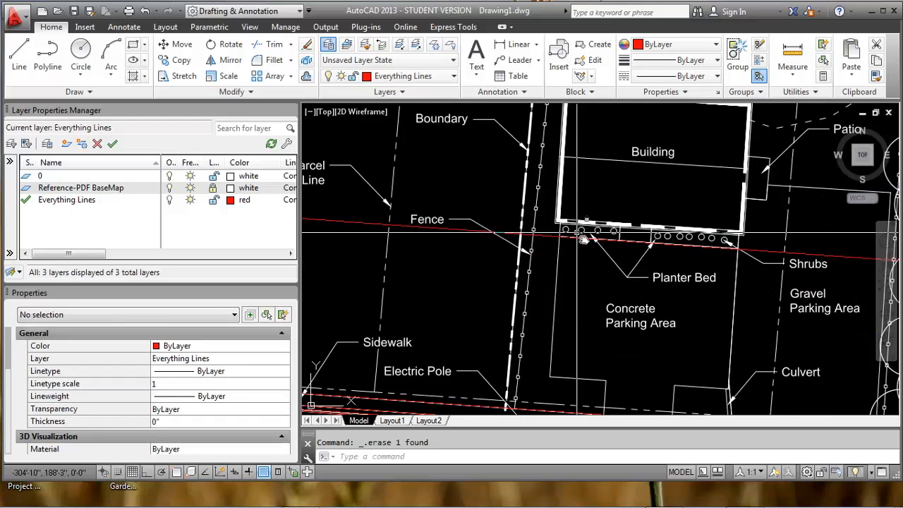
scroll(721, 249, "up", 5)
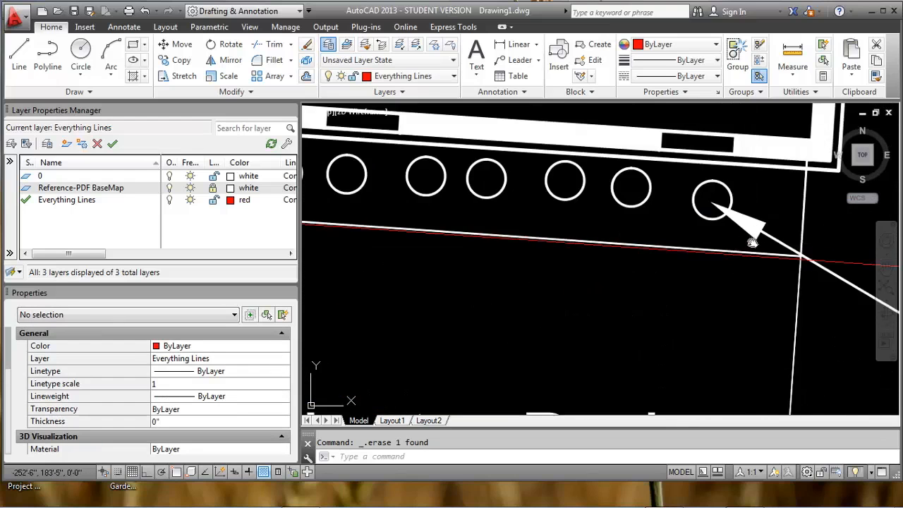
left_click(754, 252)
left_click(729, 269)
left_click(701, 248)
key("Delete")
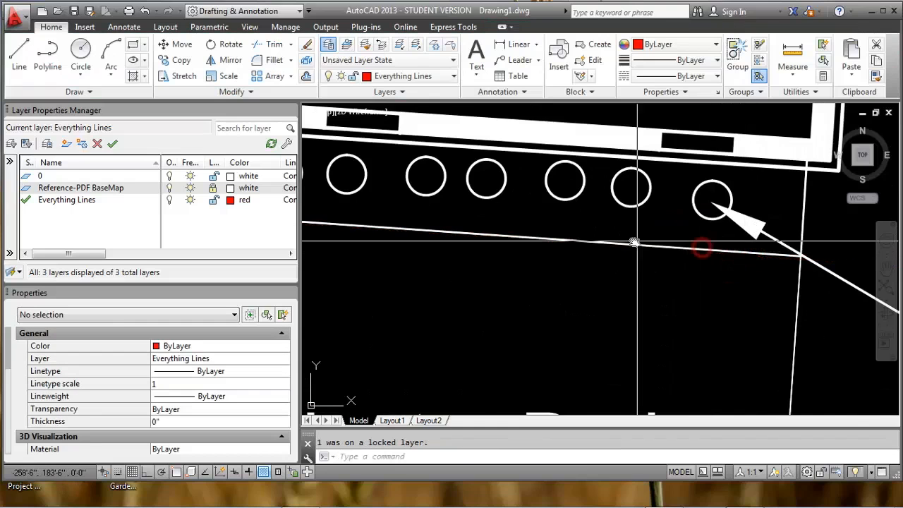
Draw a polyline along the south edge of the concrete parking area, from its southwest corner to its southeast corner, centred on the PDF line.
scroll(636, 242, "down", 5)
scroll(575, 264, "down", 3)
middle_click_drag(557, 360, 543, 218)
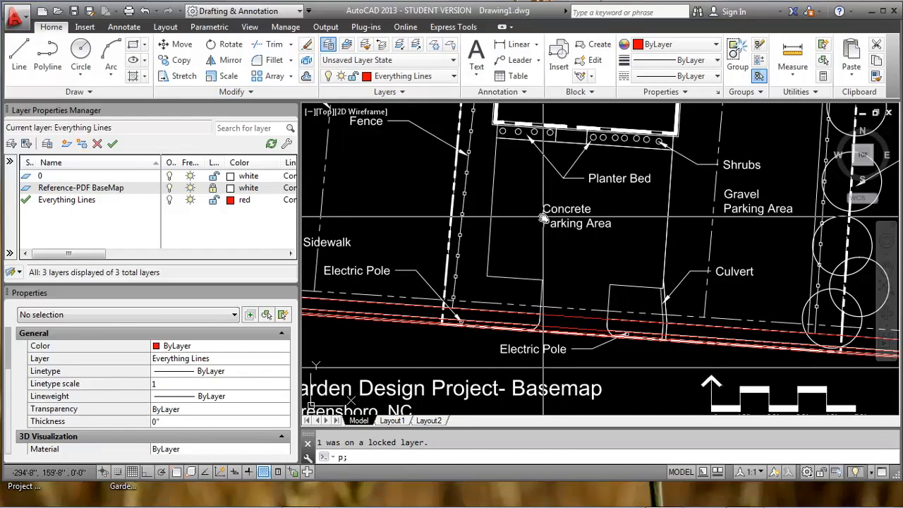
key("Return")
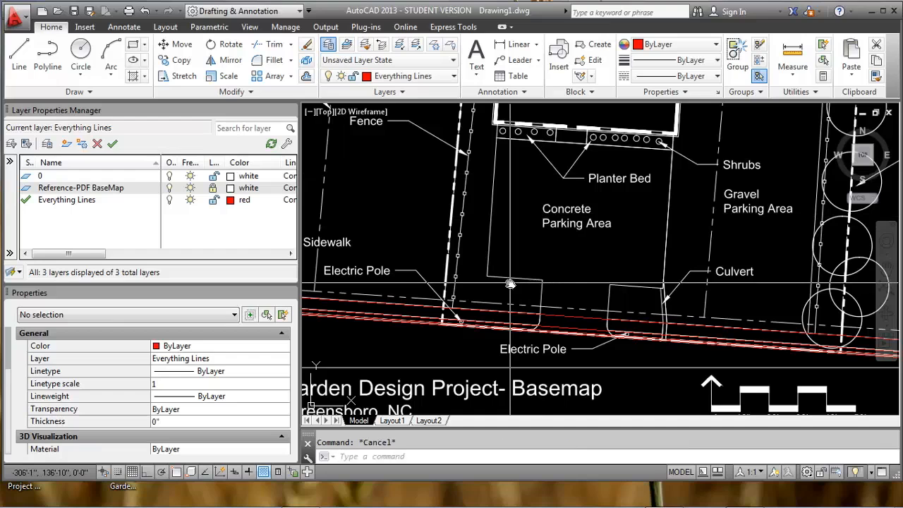
scroll(477, 285, "up", 5)
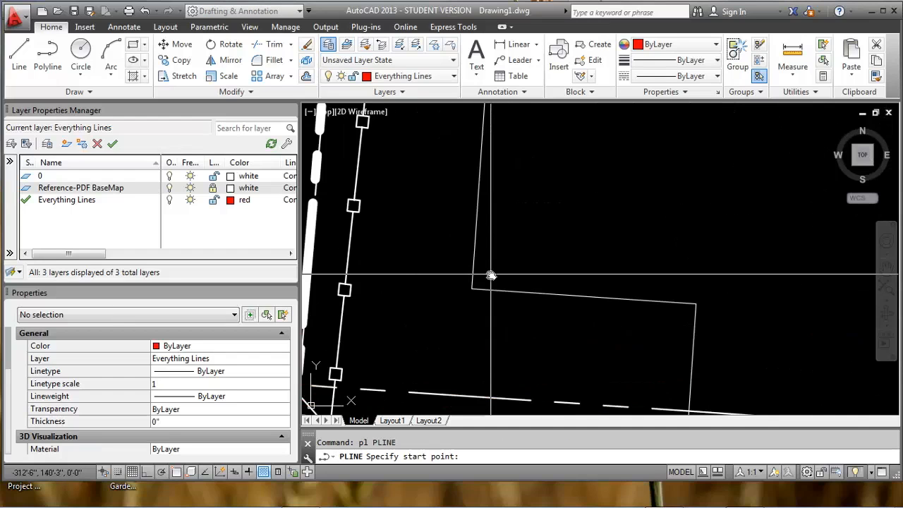
type("pl")
key("Return")
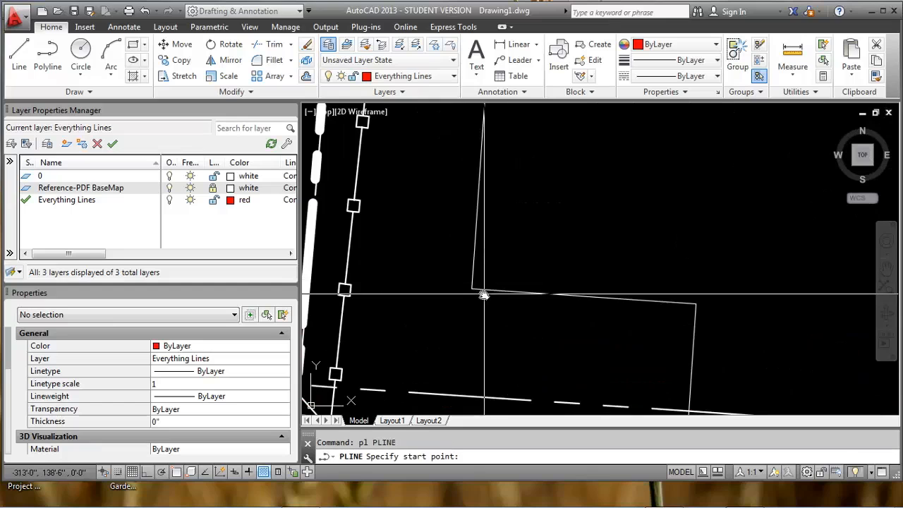
scroll(484, 297, "up", 3)
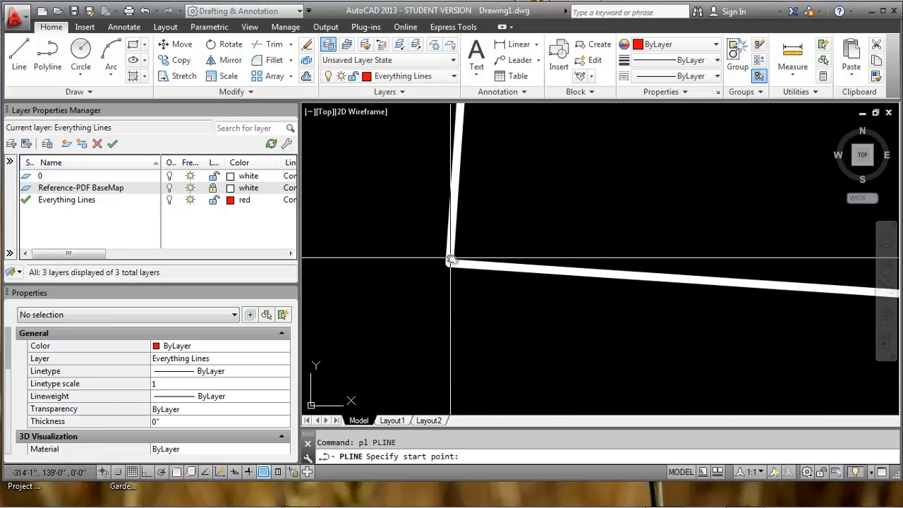
scroll(446, 266, "up", 3)
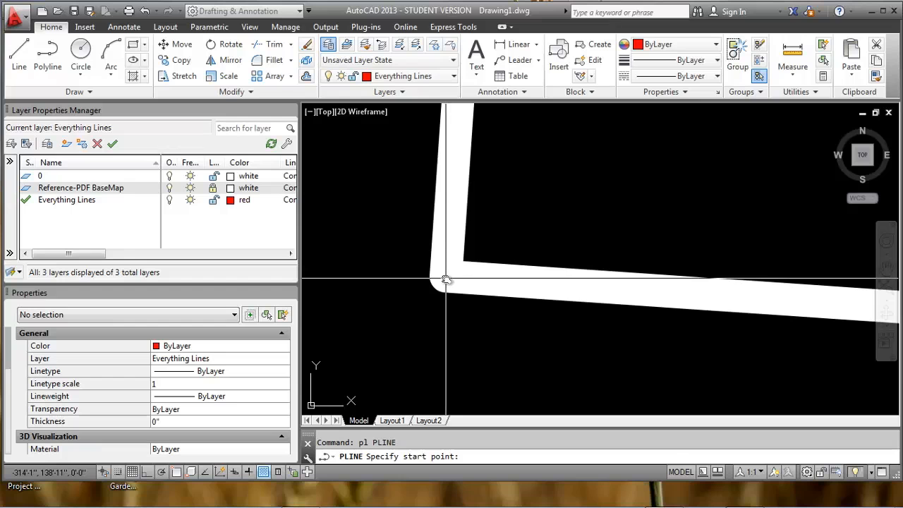
left_click(445, 278)
scroll(441, 276, "down", 8)
scroll(588, 287, "up", 3)
scroll(588, 287, "up", 5)
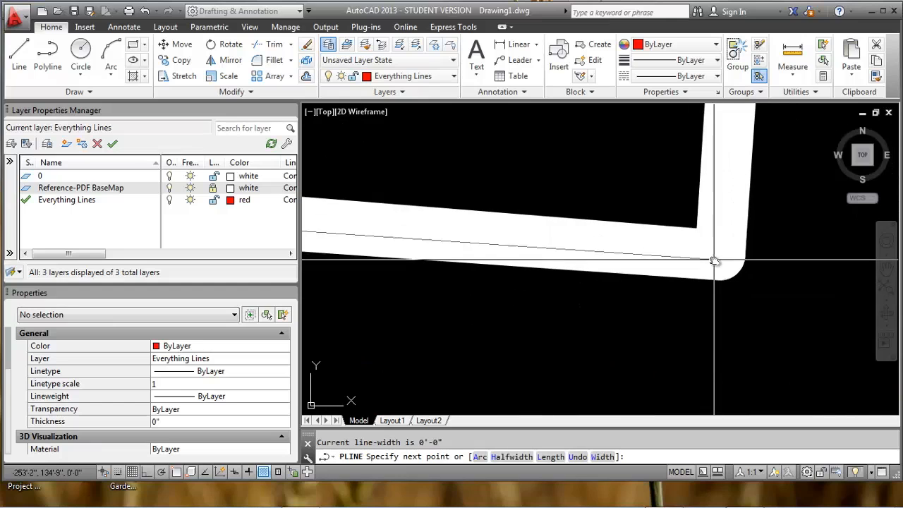
left_click(714, 258)
scroll(714, 258, "down", 3)
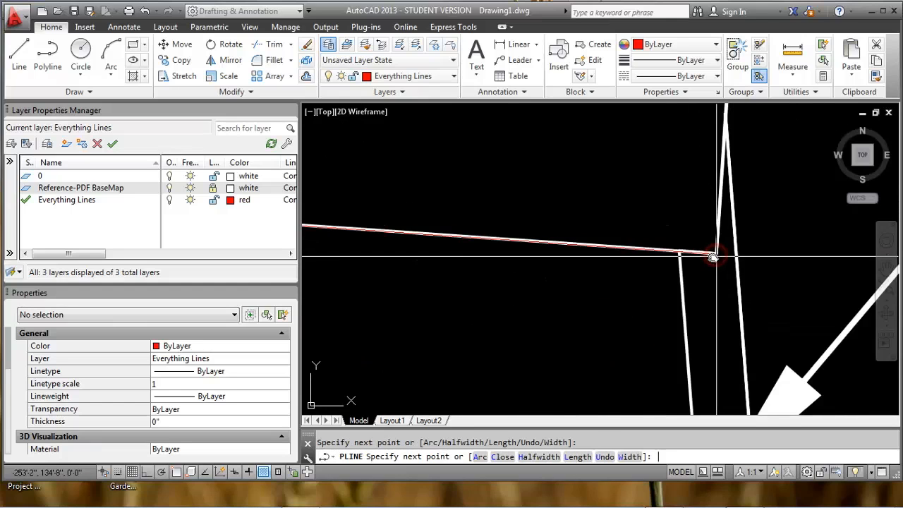
key("Escape")
scroll(668, 326, "down", 1)
type("o")
key("Return")
type("y")
key("Escape")
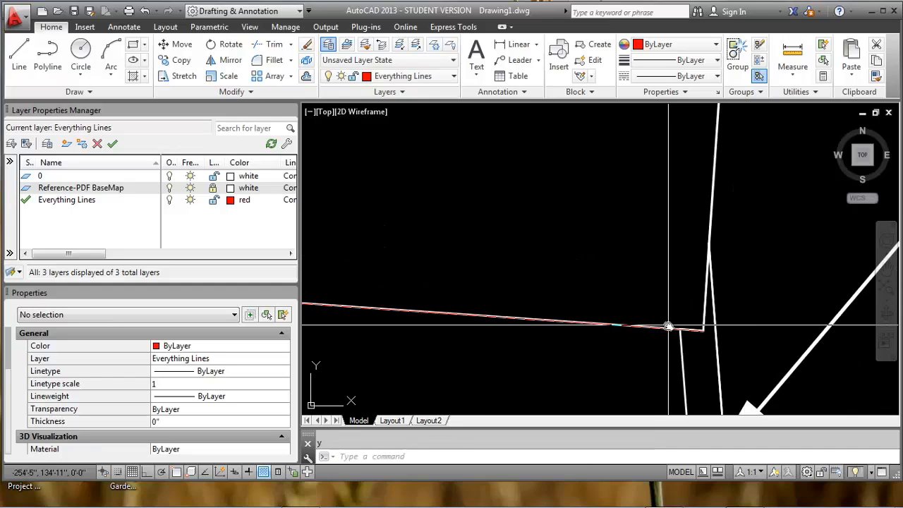
Offset the parking area's red south line with the Through option onto the front edge of the planter bed.
key("Return")
type("t")
key("Return")
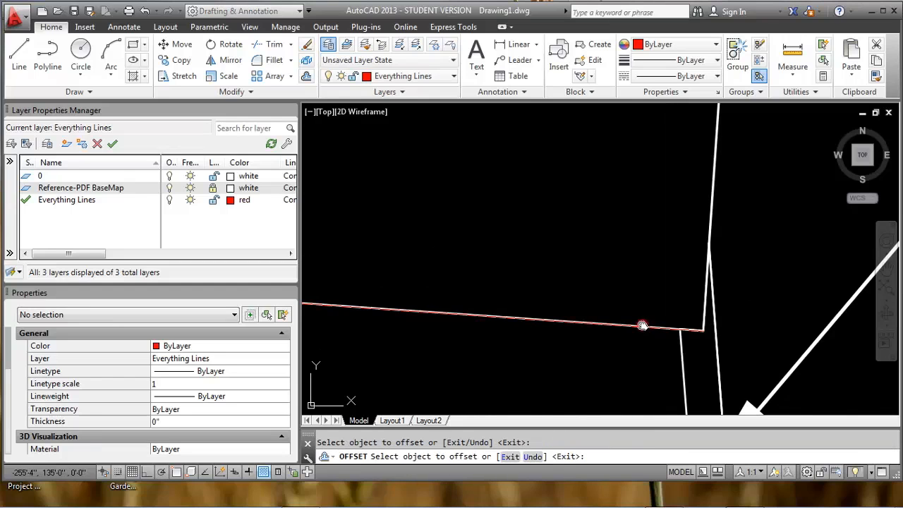
left_click(635, 328)
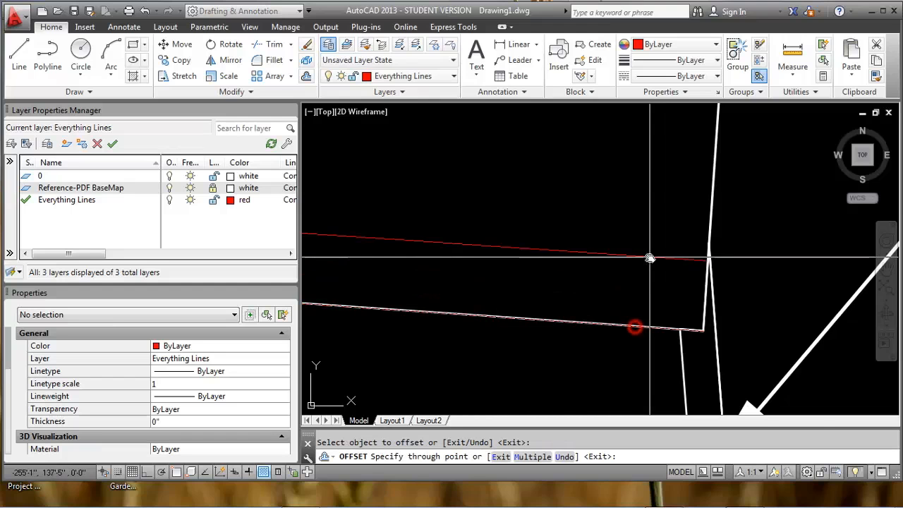
scroll(637, 328, "down", 4)
scroll(619, 210, "up", 8)
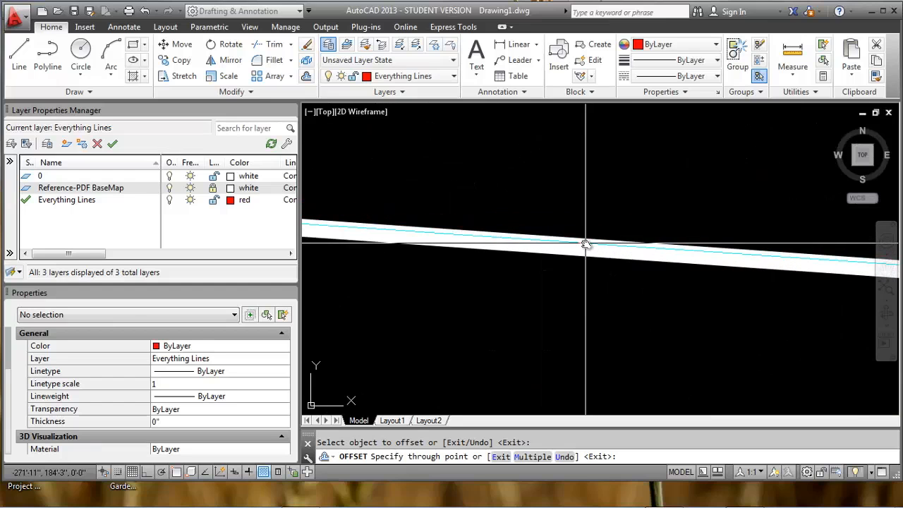
left_click(586, 247)
scroll(612, 235, "down", 3)
scroll(612, 235, "down", 4)
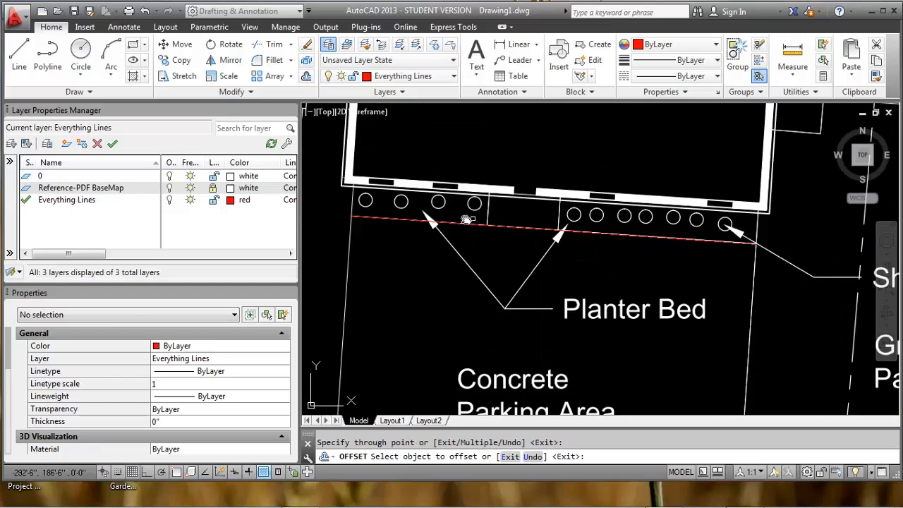
scroll(465, 216, "up", 3)
left_click(463, 239)
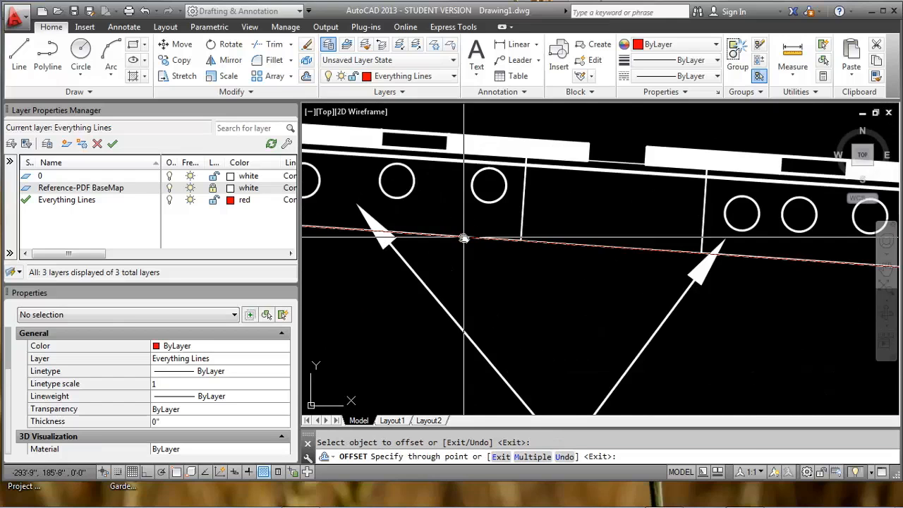
scroll(508, 254, "up", 3)
scroll(558, 265, "up", 2)
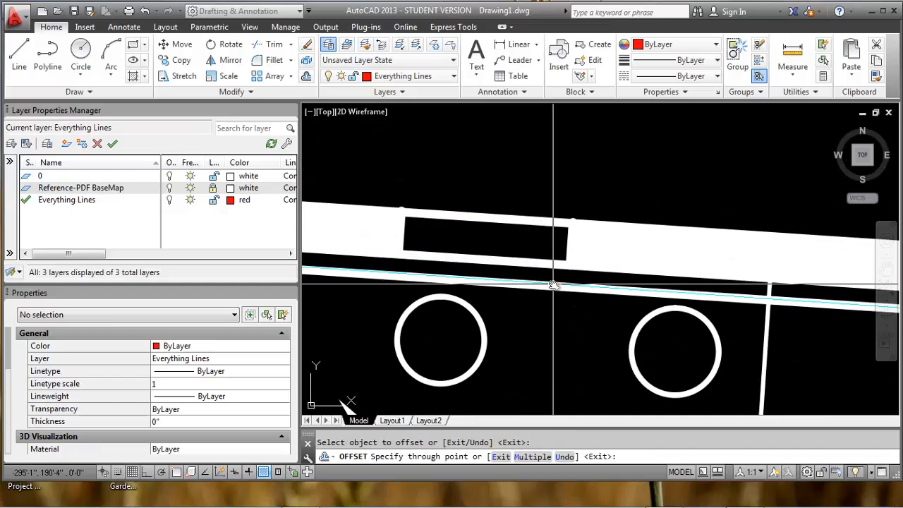
scroll(547, 286, "down", 5)
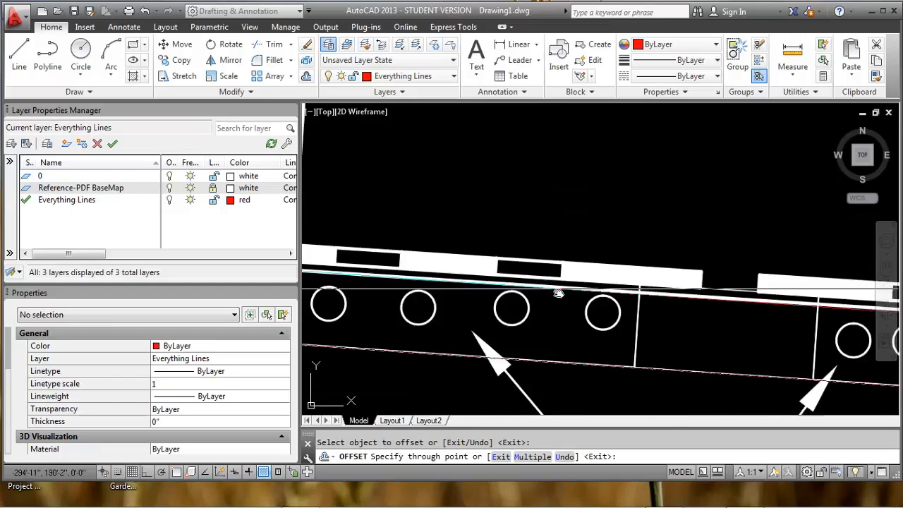
scroll(459, 283, "up", 3)
key("Escape")
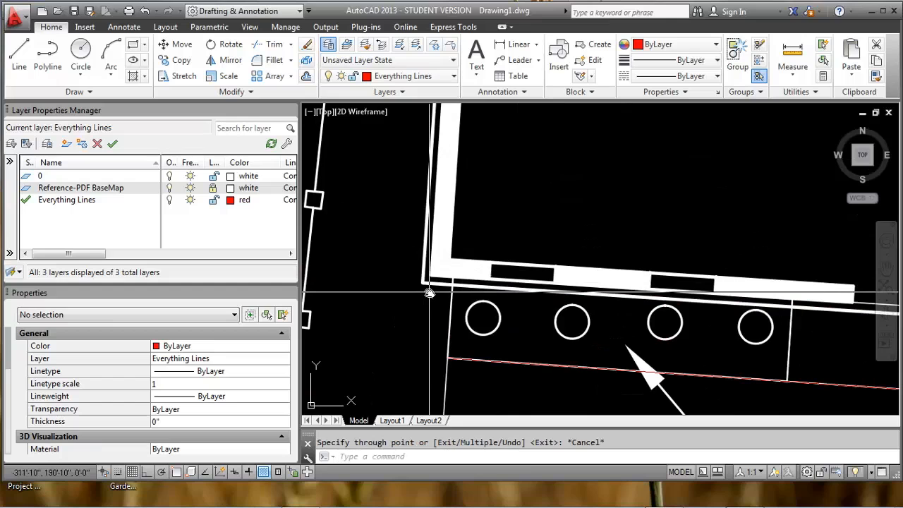
Draw a polyline along the building's outer south edge, from its southwest corner to its southeast corner, centred on the PDF line.
scroll(429, 286, "up", 4)
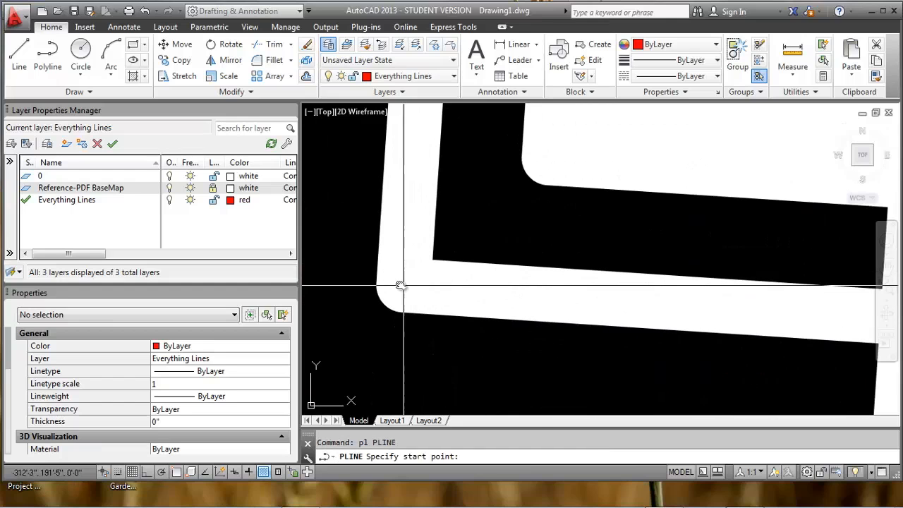
left_click(401, 284)
scroll(400, 283, "down", 5)
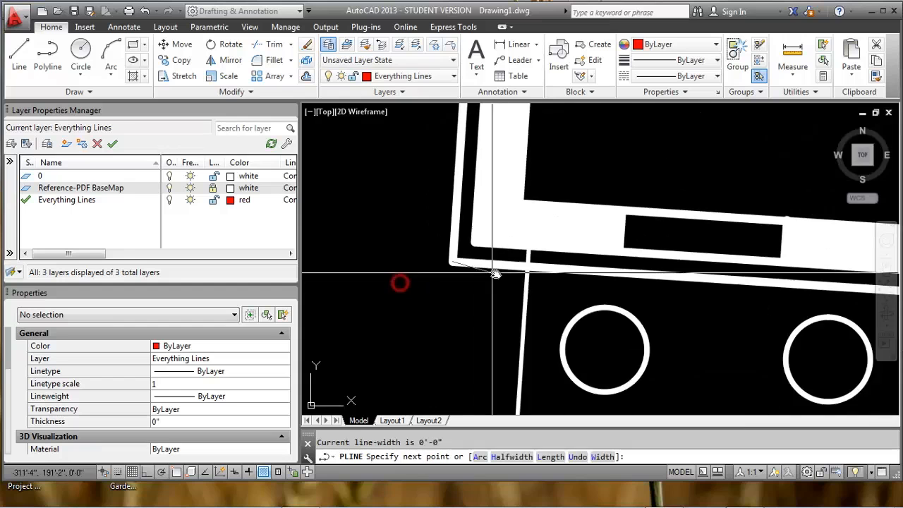
scroll(432, 311, "up", 4)
scroll(432, 310, "up", 7)
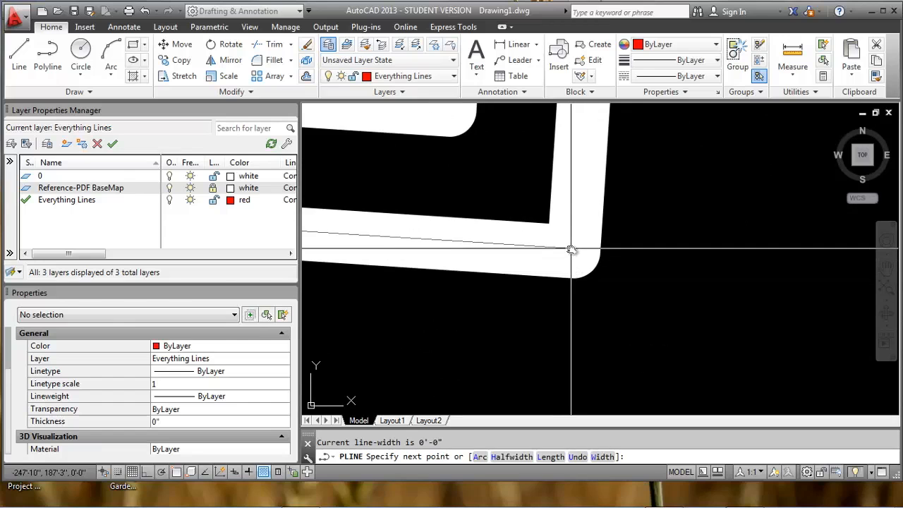
left_click(573, 250)
key("Escape")
scroll(574, 249, "down", 5)
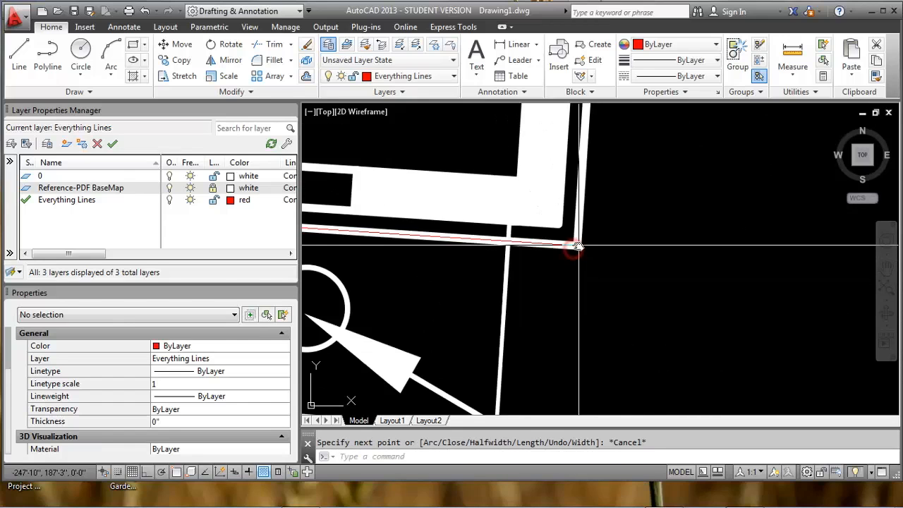
Offset the building's red south line with the Through option onto its outer north edge, and end the offset.
type("o")
key("Return")
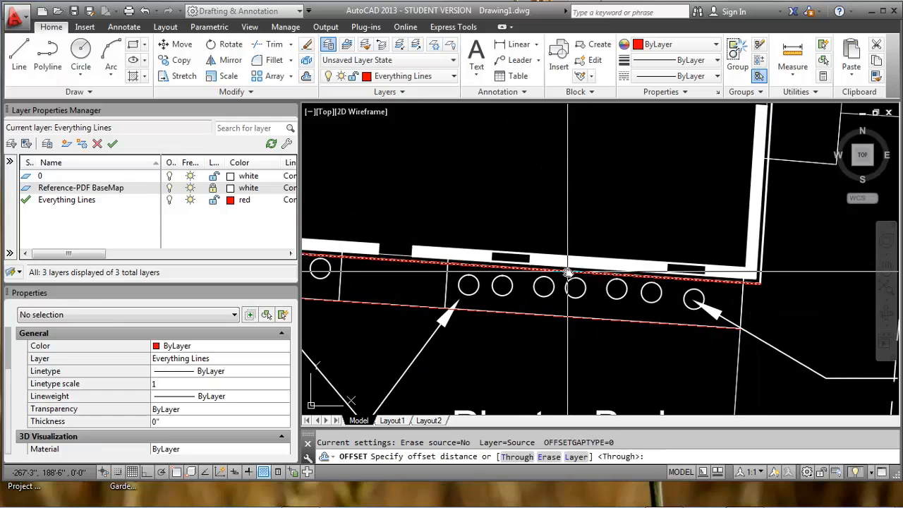
type("t")
key("Return")
left_click(537, 271)
scroll(536, 272, "down", 5)
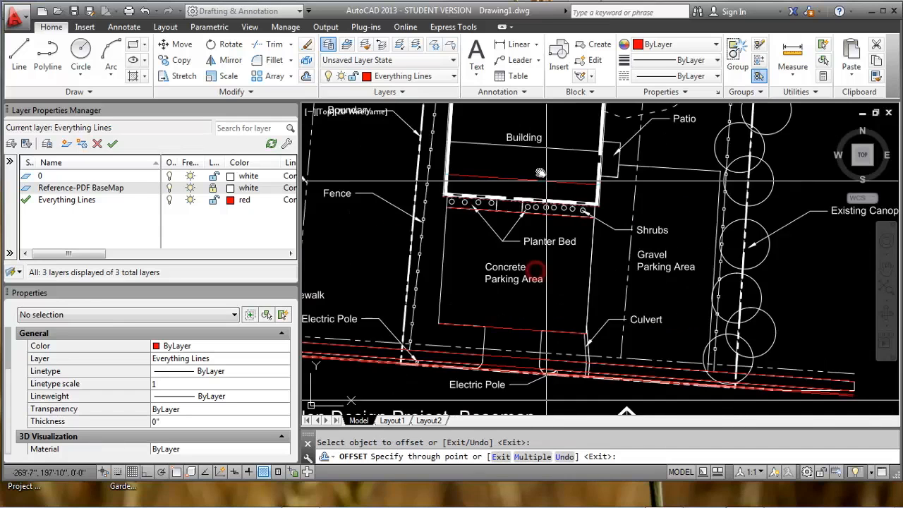
scroll(501, 210, "up", 6)
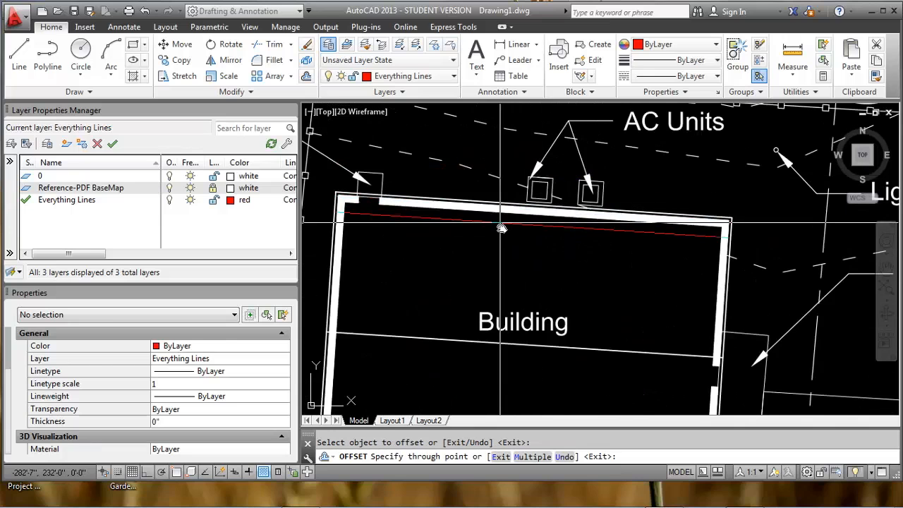
scroll(501, 210, "down", 3)
scroll(490, 201, "up", 5)
scroll(489, 201, "up", 5)
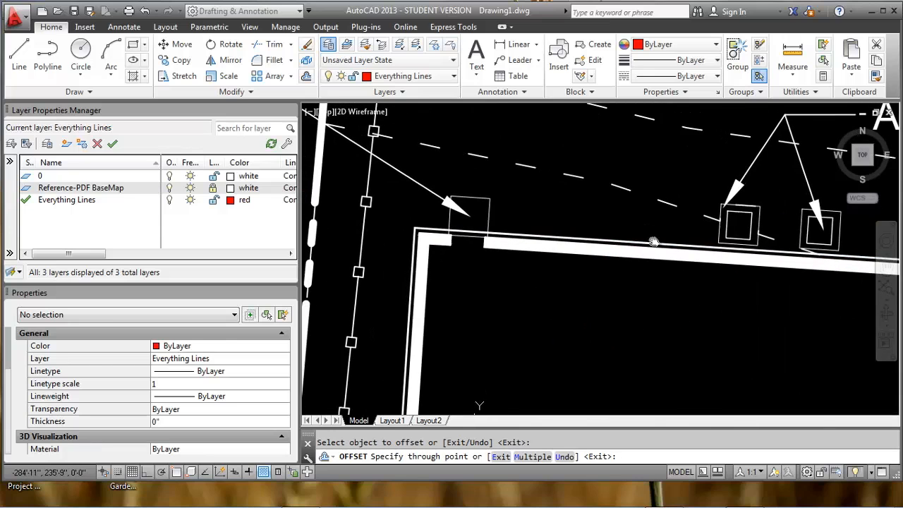
scroll(443, 235, "up", 2)
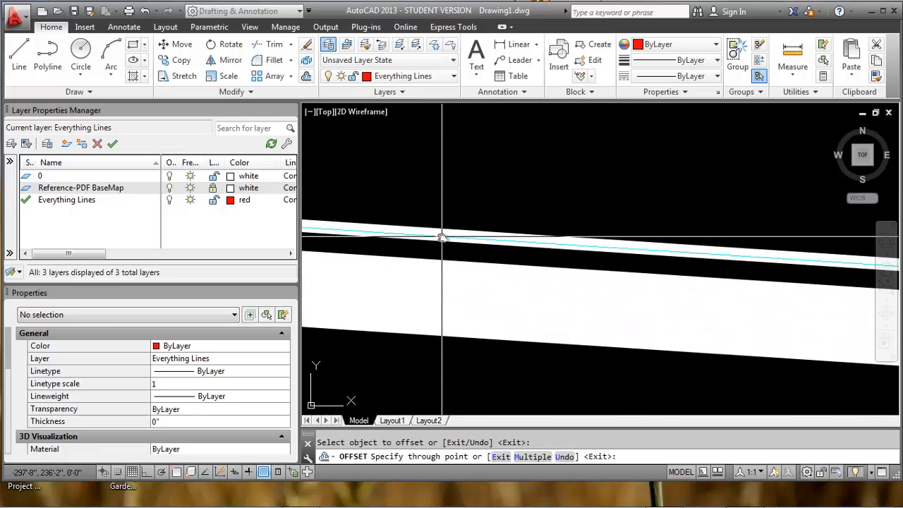
left_click(442, 236)
scroll(452, 236, "down", 5)
key("Escape")
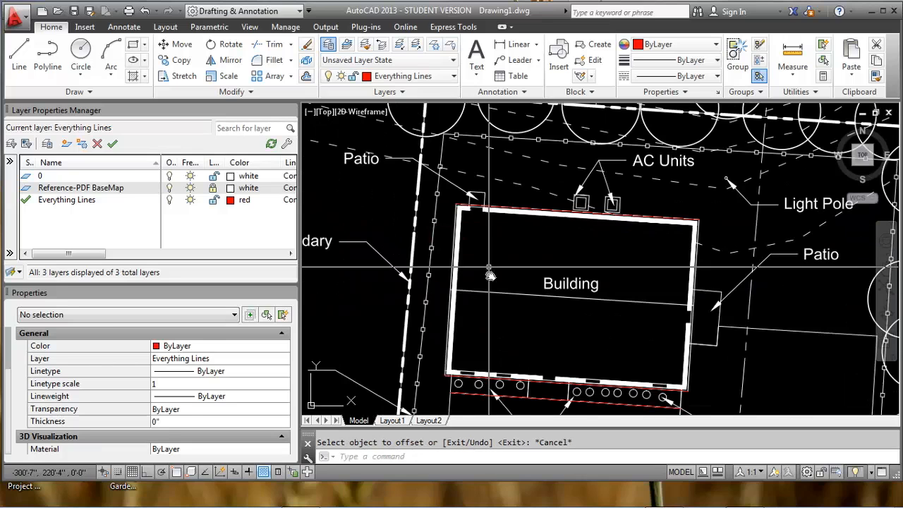
Draw a polyline along the building's outer west edge, from its northwest corner to its southwest corner.
middle_click_drag(495, 315, 508, 212)
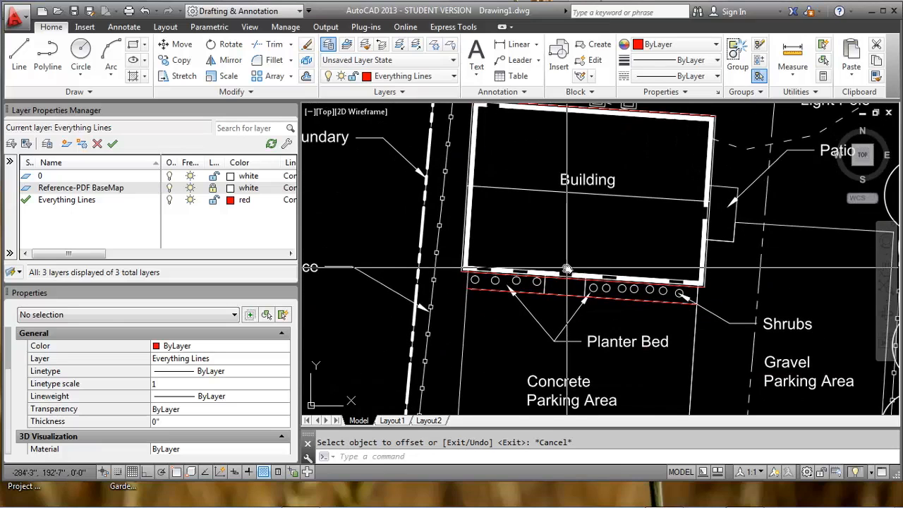
scroll(581, 273, "down", 5)
scroll(547, 319, "up", 5)
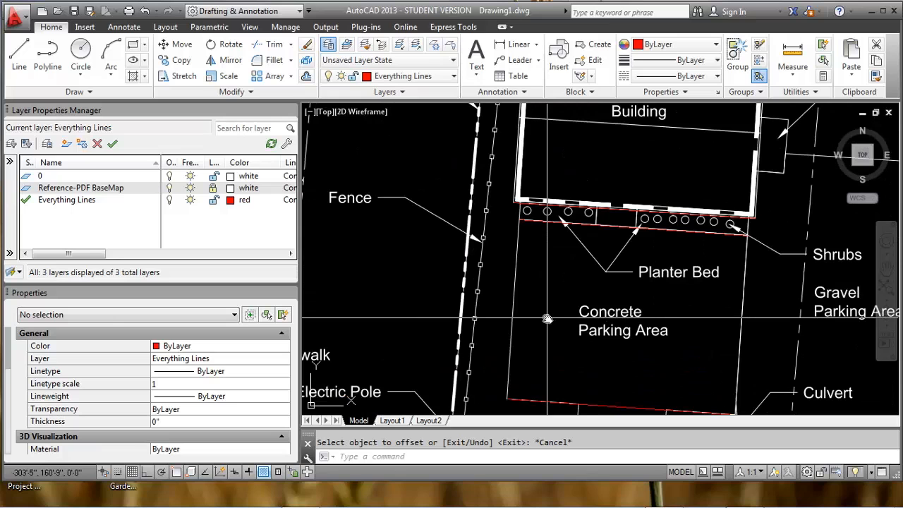
type("pl")
key("Return")
scroll(536, 310, "down", 3)
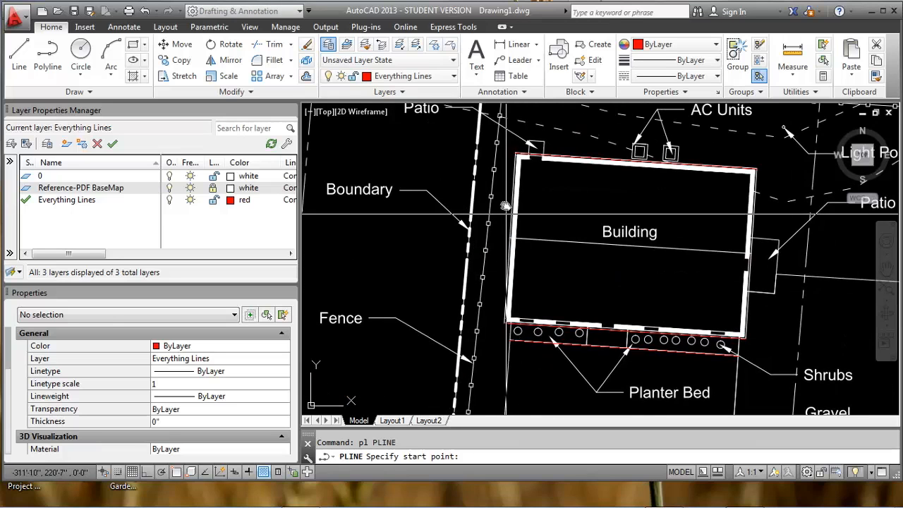
scroll(513, 339, "up", 6)
key("F3")
left_click(513, 271)
scroll(493, 307, "down", 3)
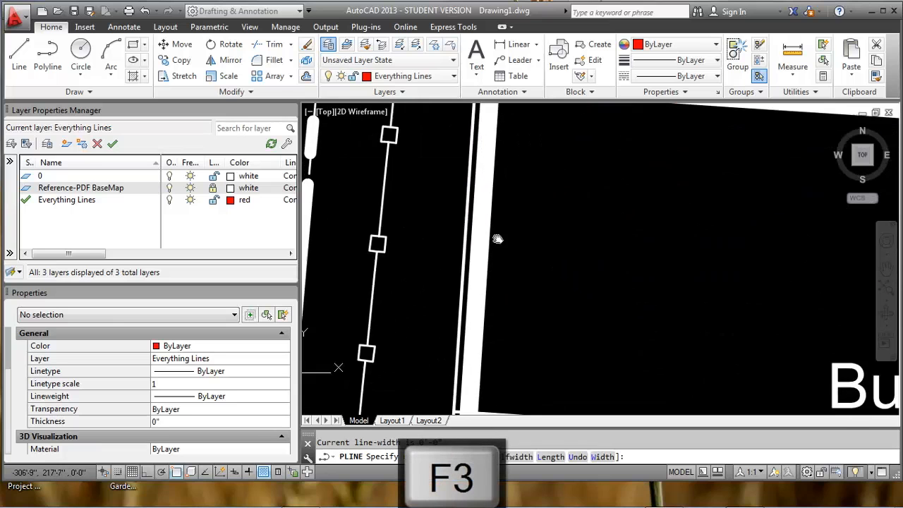
scroll(470, 302, "up", 3)
scroll(459, 270, "down", 3)
scroll(451, 332, "up", 4)
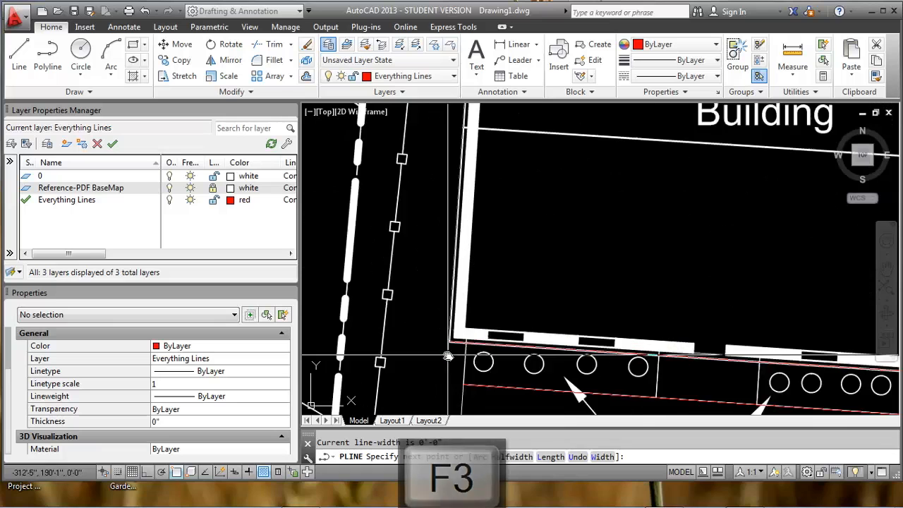
left_click(450, 337)
key("Escape")
Check the running object snap modes in the drafting settings and accept them.
scroll(443, 289, "up", 4)
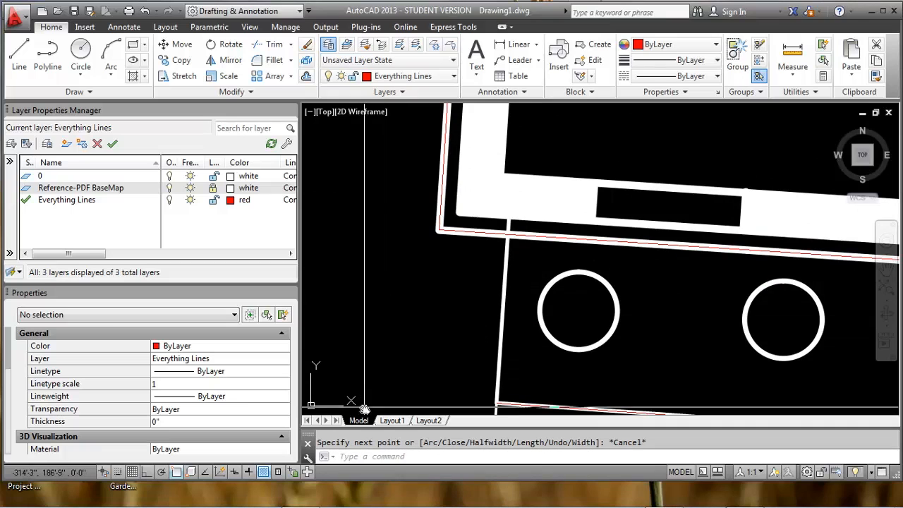
right_click(177, 473)
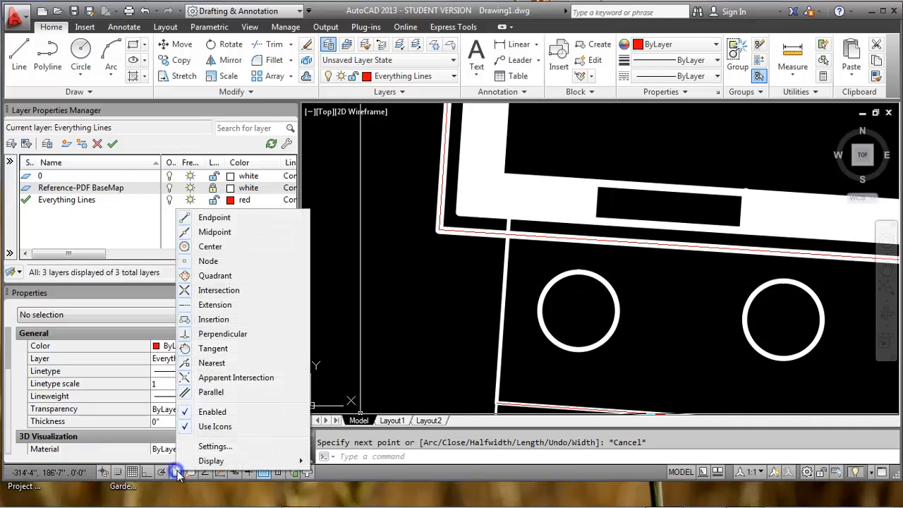
left_click(215, 446)
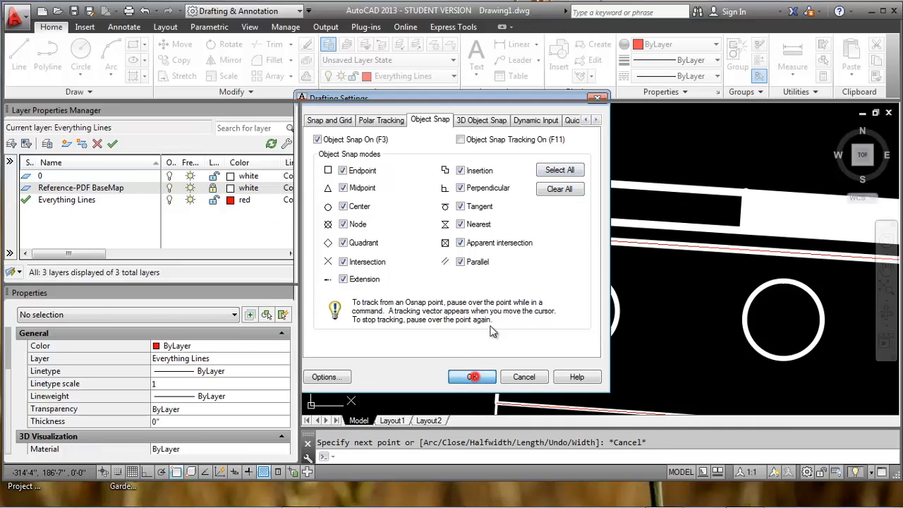
Draw a polyline along the building's outer east edge, from its northeast corner to its southeast corner.
scroll(490, 285, "down", 4)
middle_click_drag(779, 246, 523, 310)
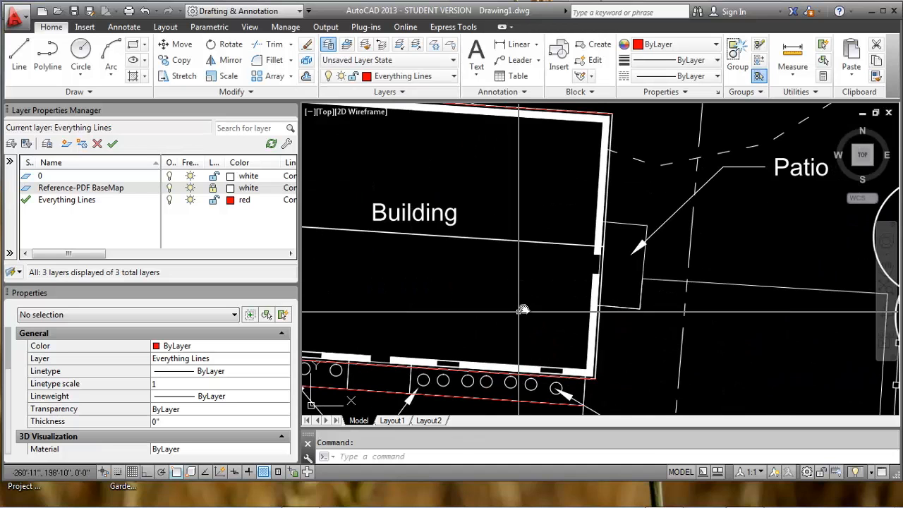
left_click(613, 113)
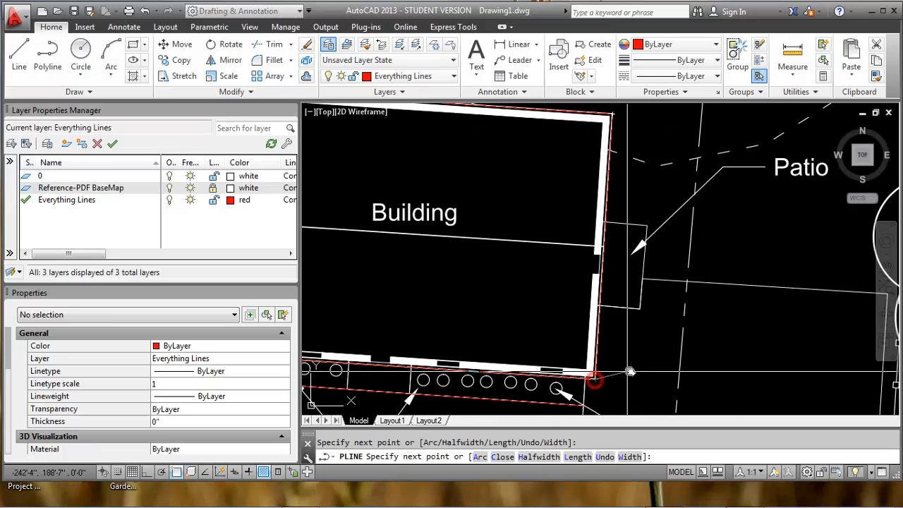
scroll(629, 372, "up", 3)
key("Escape")
scroll(627, 359, "down", 6)
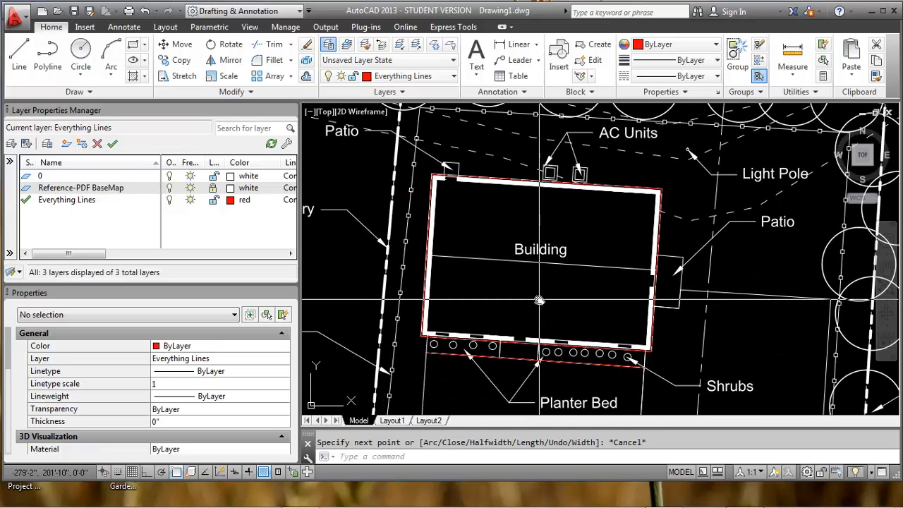
Join the building's four outer red edge lines into one polyline, editing multiple polylines with a fuzz distance of 1.
type("pe")
key("Return")
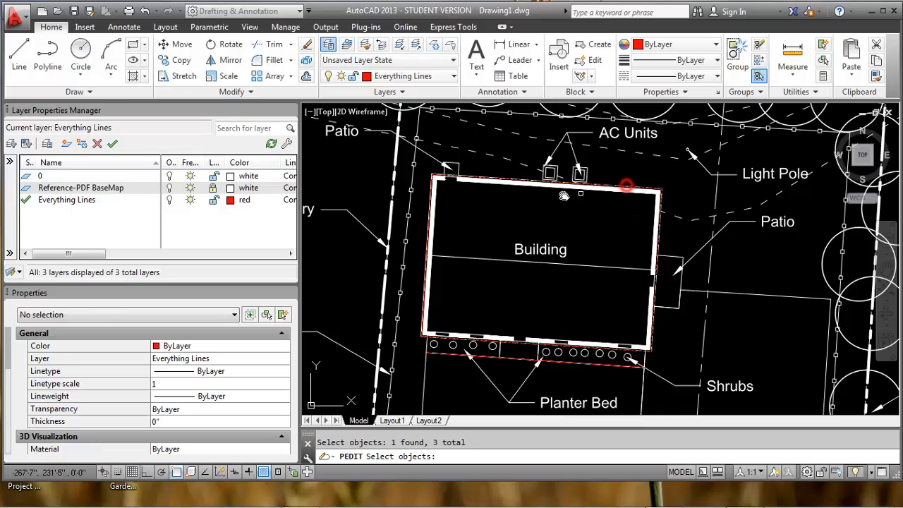
right_click(429, 217)
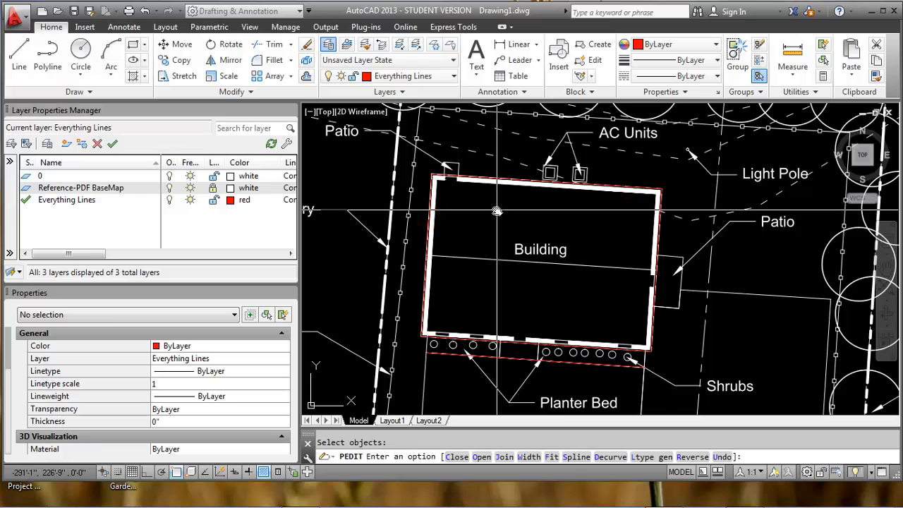
type("j")
key("Return")
type("1")
key("Return")
key("Escape")
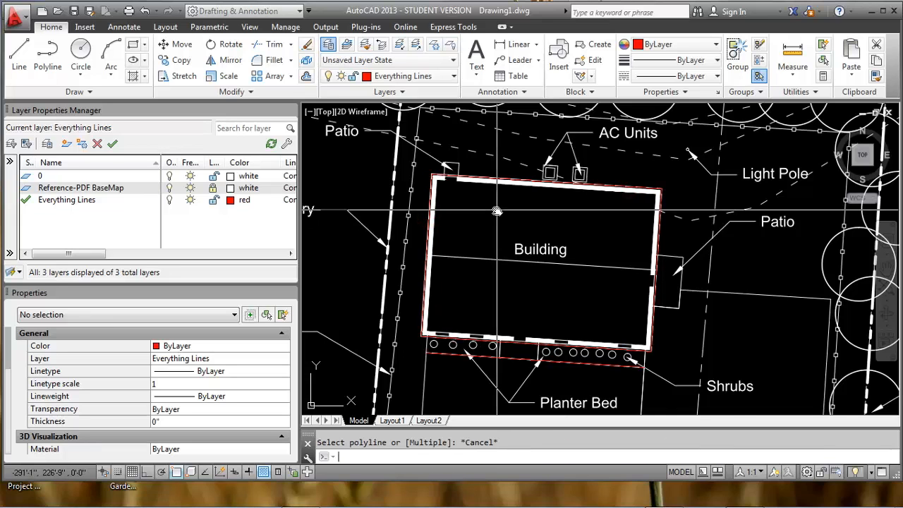
left_click(431, 249)
left_click(405, 264)
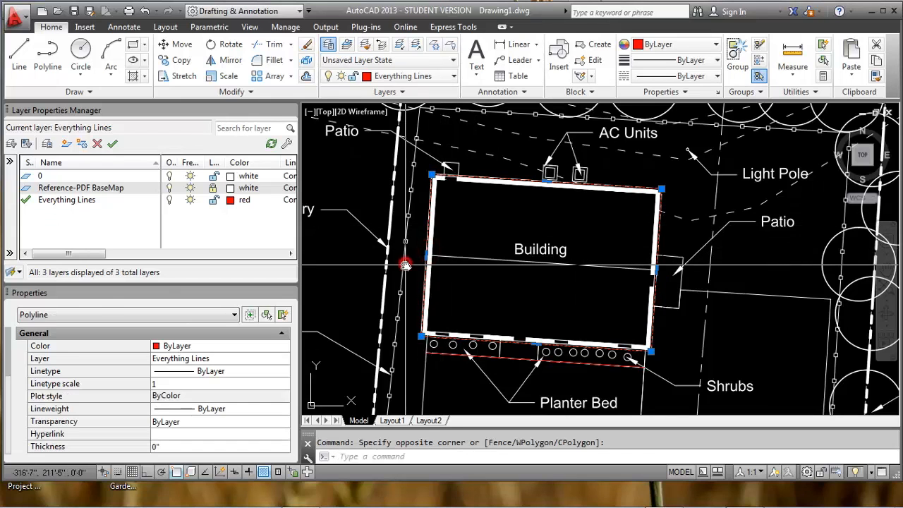
key("Escape")
Offset the building's joined red outline inward with the Through option onto the outer face of the thick white wall.
type("o")
key("Return")
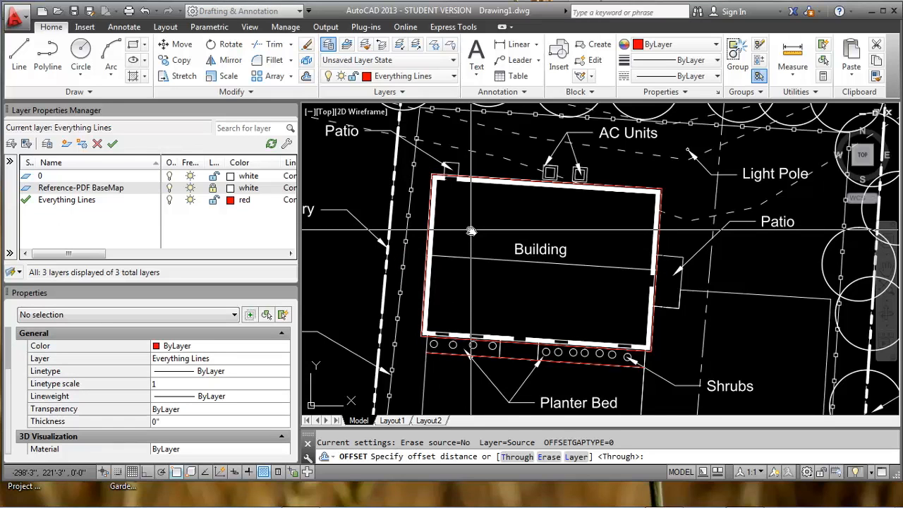
type("t")
key("Return")
scroll(442, 233, "up", 6)
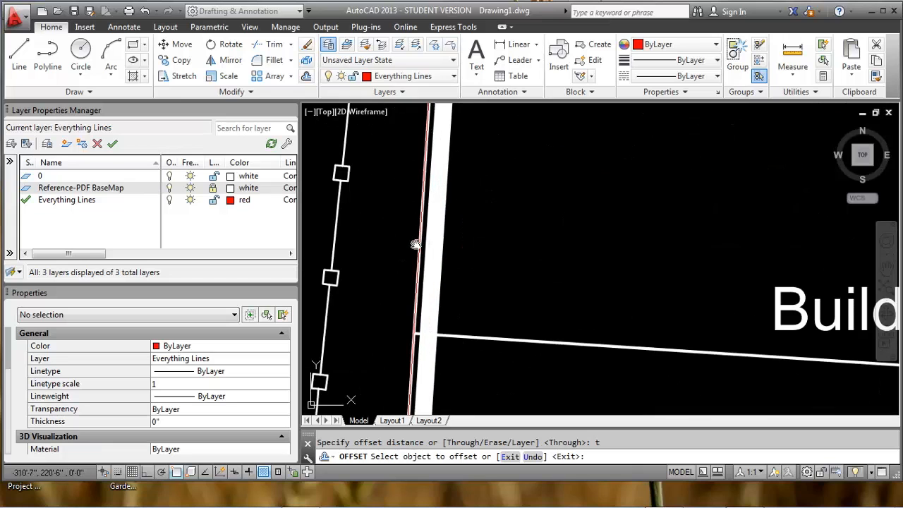
left_click(419, 245)
scroll(418, 245, "up", 5)
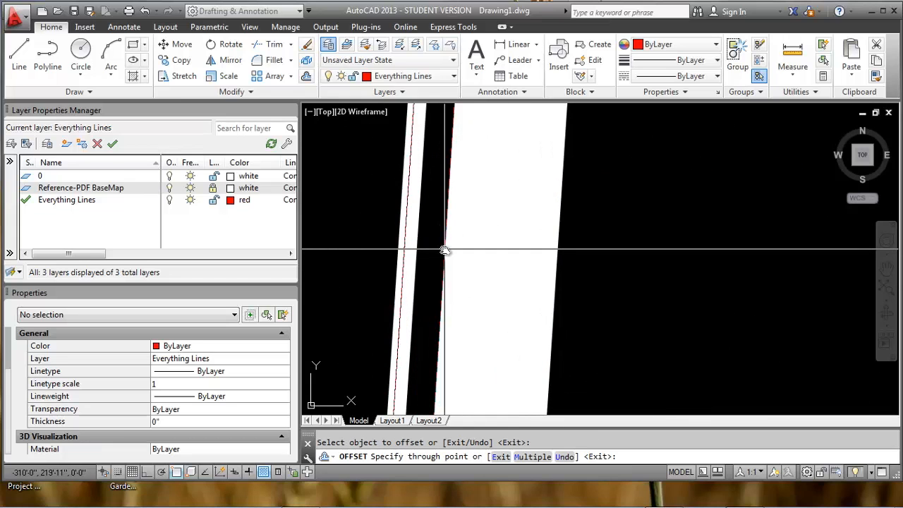
key("F3")
scroll(442, 250, "up", 4)
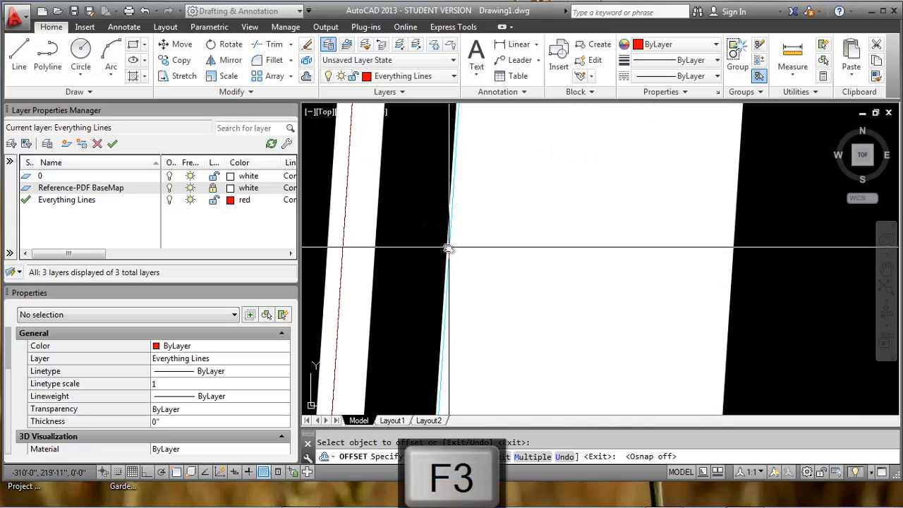
scroll(448, 251, "up", 2)
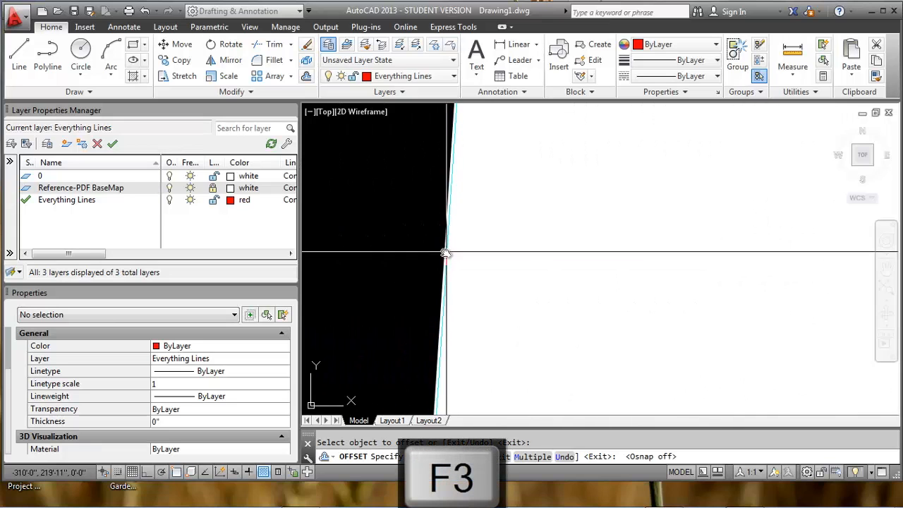
left_click(446, 251)
scroll(459, 244, "down", 5)
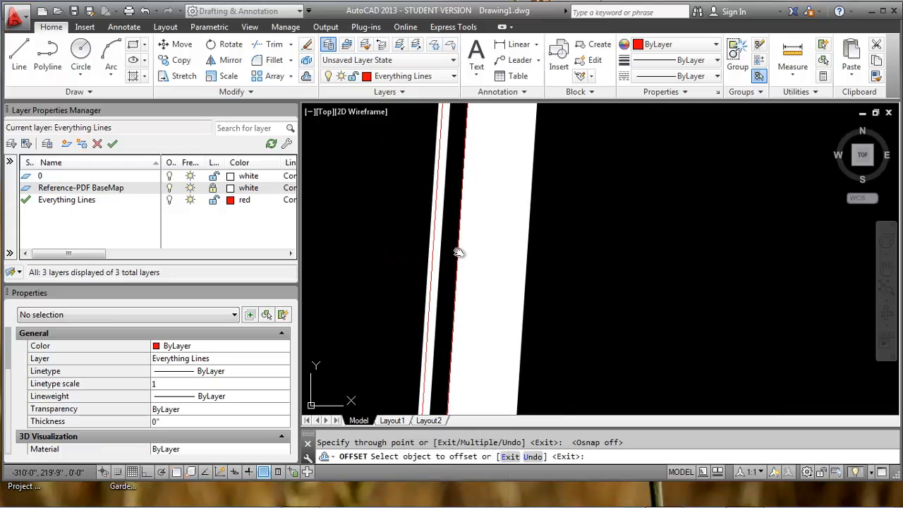
Offset the red outline on the wall's outer face through to the wall's inner face, and end the offset.
left_click(458, 247)
scroll(524, 280, "up", 4)
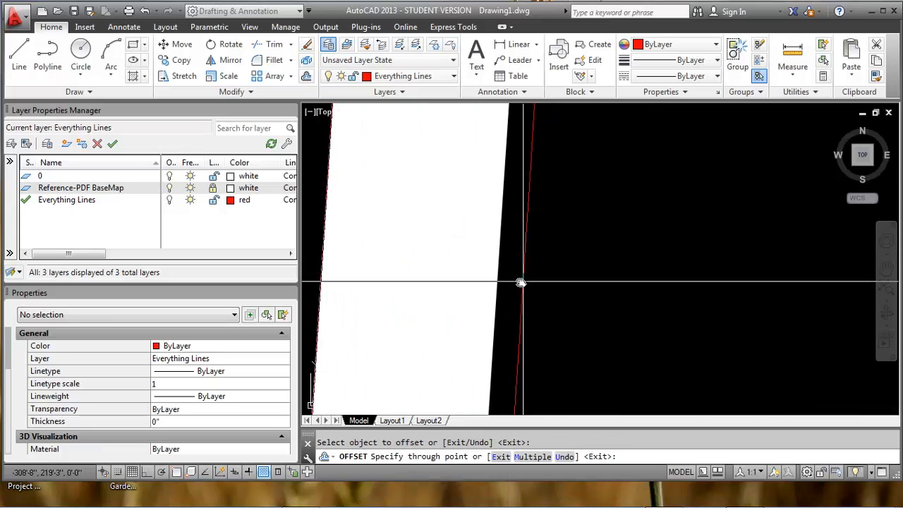
left_click(485, 278)
scroll(530, 263, "down", 5)
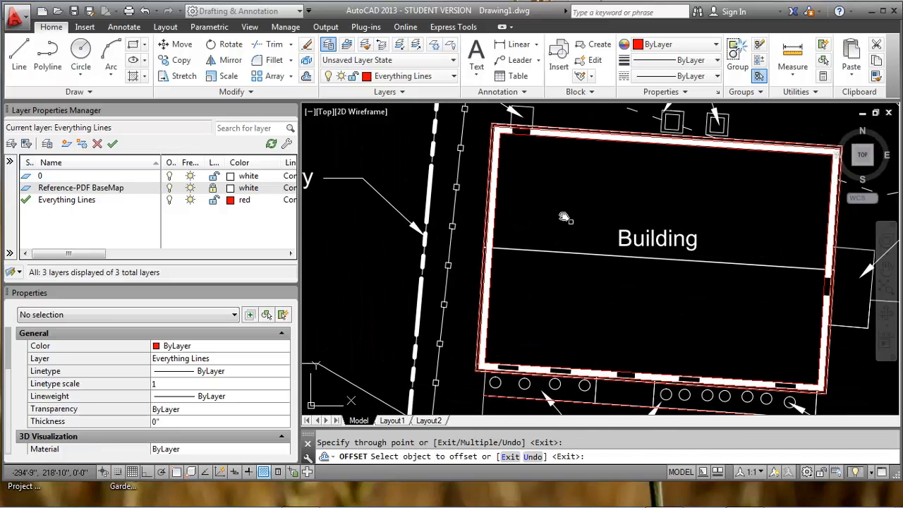
scroll(525, 268, "down", 2)
key("Escape")
scroll(533, 304, "down", 2)
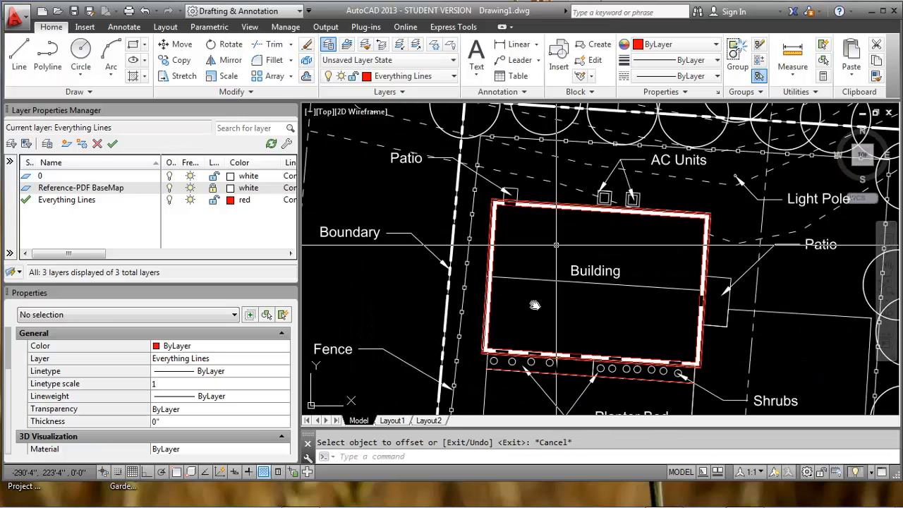
Draw a polyline along the concrete parking area's west edge, from its southwest corner to the west end of the planter bed's front line.
middle_click_drag(535, 304, 506, 210)
middle_click_drag(508, 333, 521, 273)
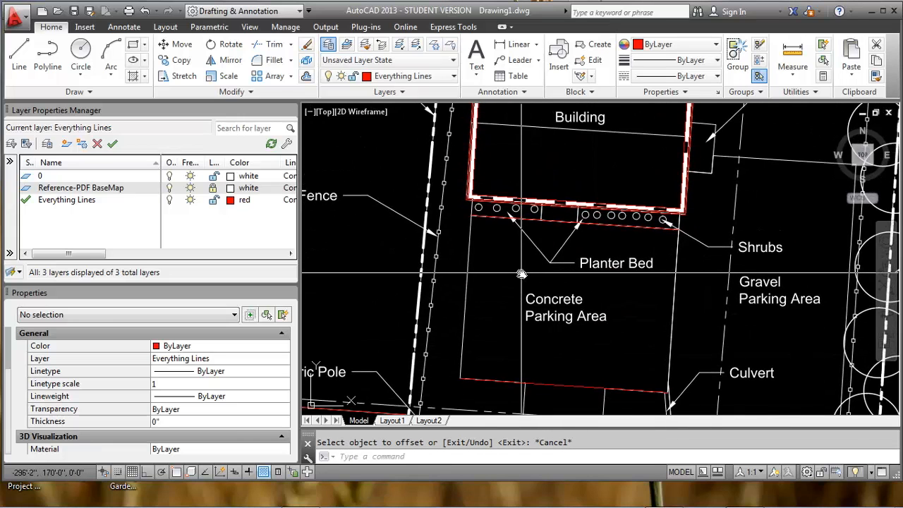
scroll(460, 382, "up", 4)
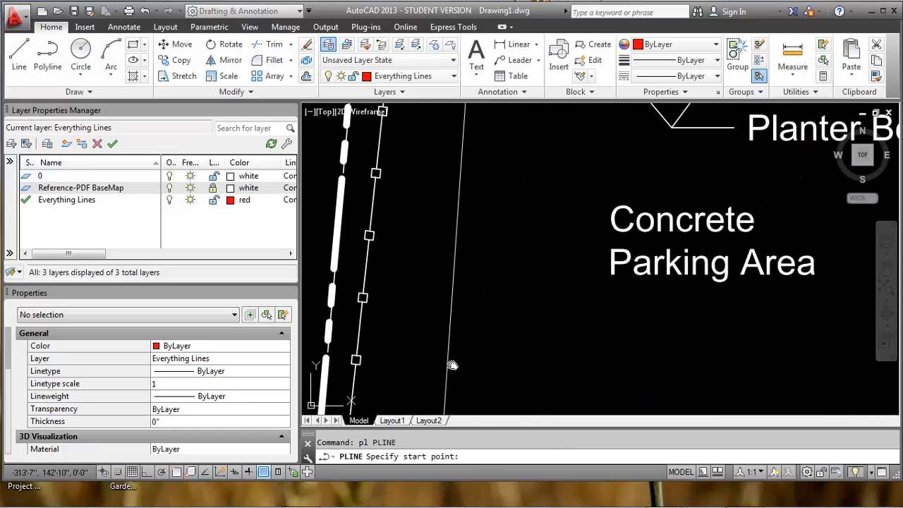
key("F3")
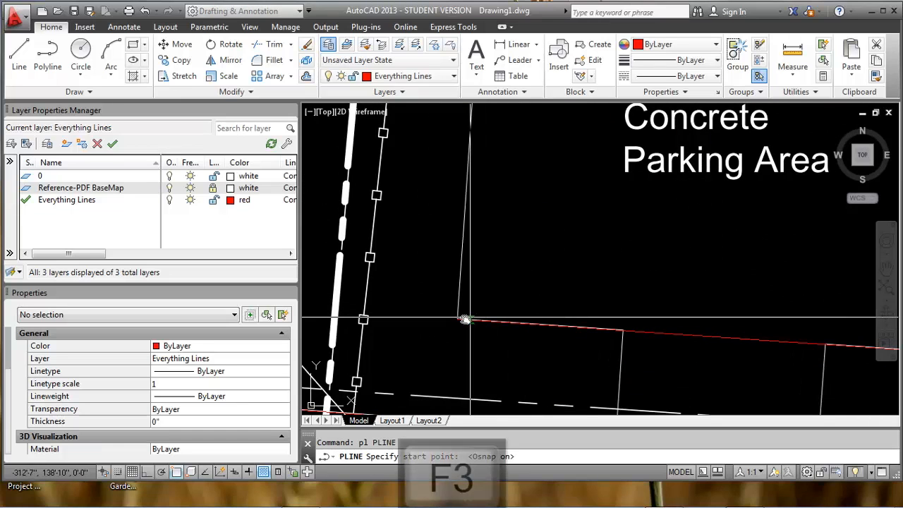
left_click(457, 319)
middle_click_drag(464, 263, 455, 323)
scroll(460, 329, "down", 2)
middle_click_drag(467, 250, 462, 359)
scroll(476, 199, "up", 4)
scroll(448, 223, "up", 2)
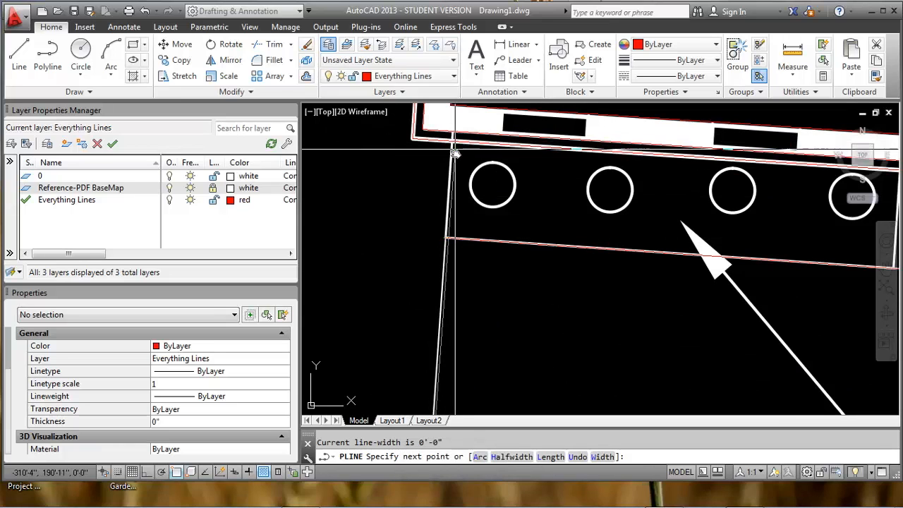
scroll(447, 228, "up", 2)
left_click(445, 206)
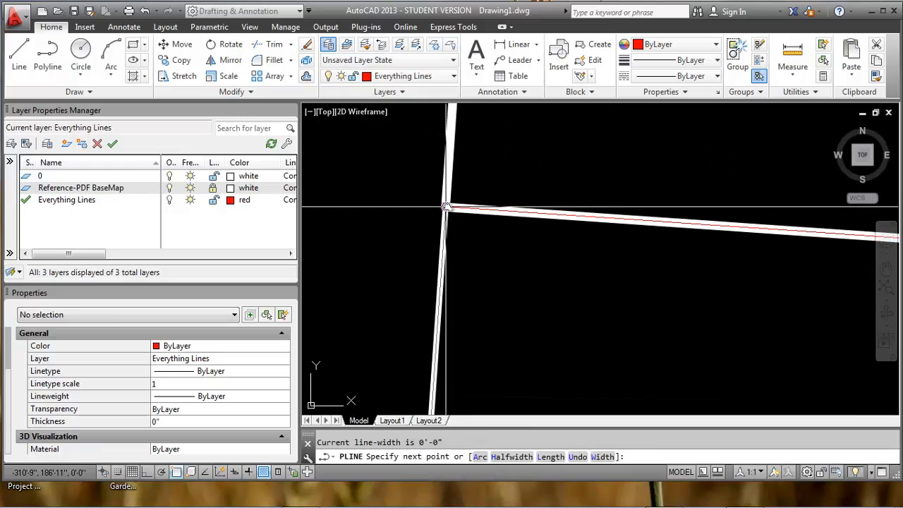
key("Escape")
Extend the parking area's red west line north to the building's outer south line.
middle_click_drag(470, 181, 453, 231)
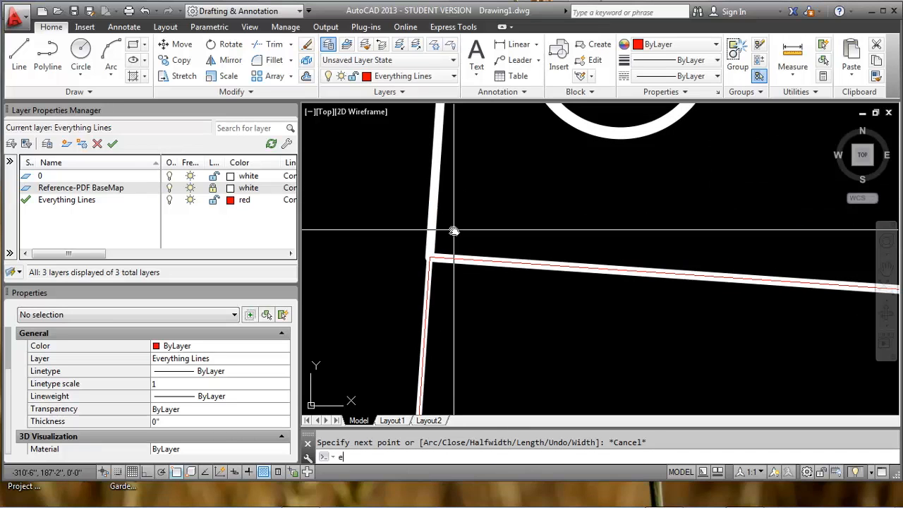
key("Return")
middle_click_drag(470, 141, 456, 258)
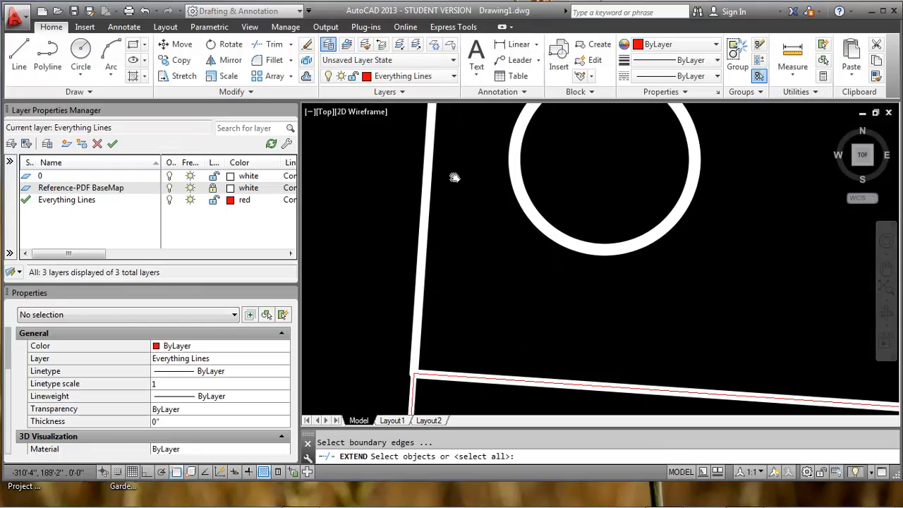
scroll(455, 169, "down", 1)
middle_click_drag(455, 182, 446, 250)
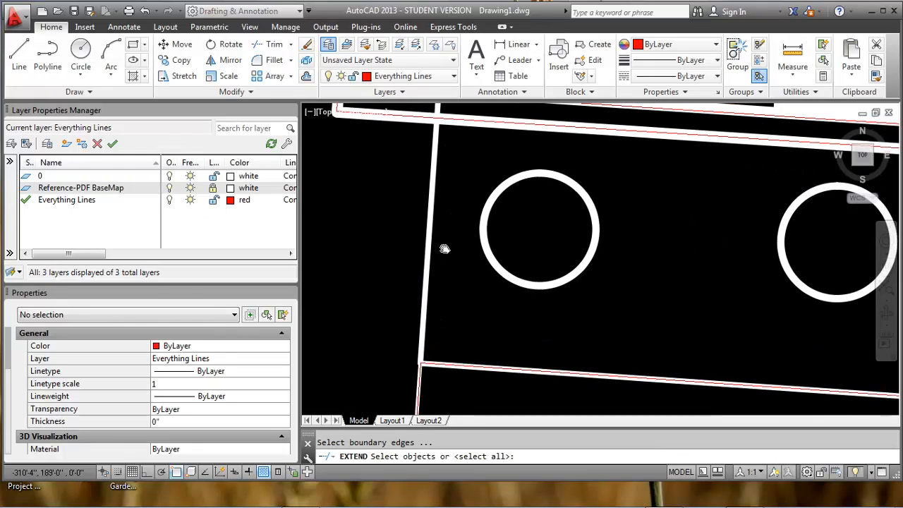
left_click(446, 119)
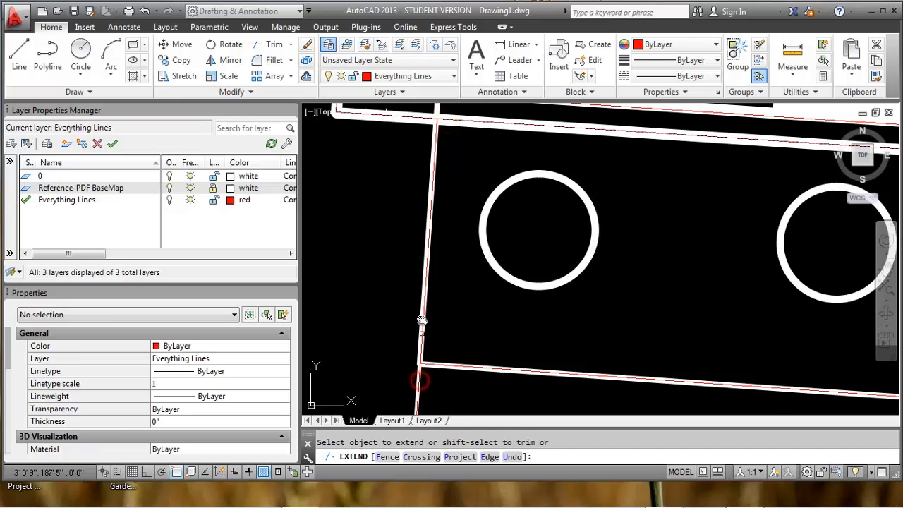
scroll(428, 240, "down", 4)
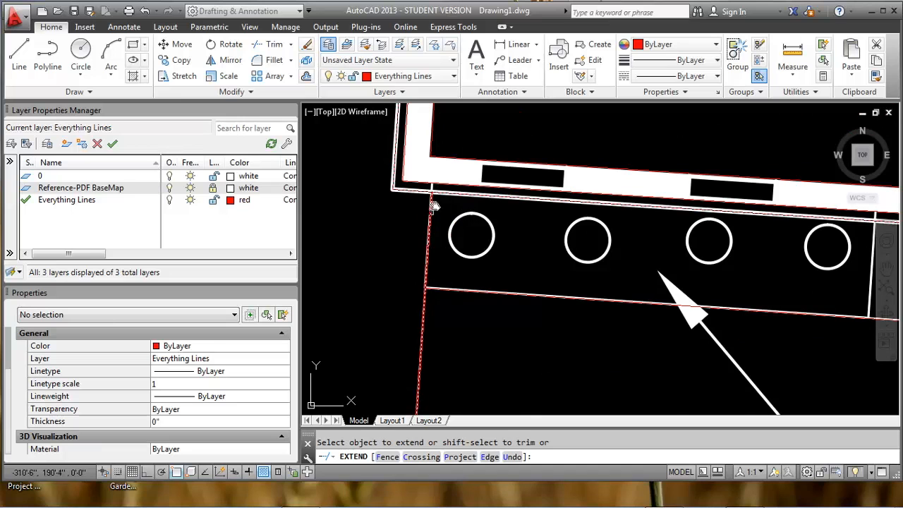
key("Escape")
Draw a polyline along the concrete parking area's east edge, from its southeast corner to the east end of the planter bed's front line.
middle_click_drag(641, 265, 506, 220)
scroll(457, 195, "down", 5)
mouse_move(826, 303)
middle_mouse_down()
mouse_move(671, 252)
mouse_move(505, 242)
middle_mouse_up()
middle_click_drag(597, 286, 581, 124)
scroll(587, 319, "down", 2)
middle_click_drag(588, 326, 580, 256)
type("pl")
key("Return")
left_click(550, 319)
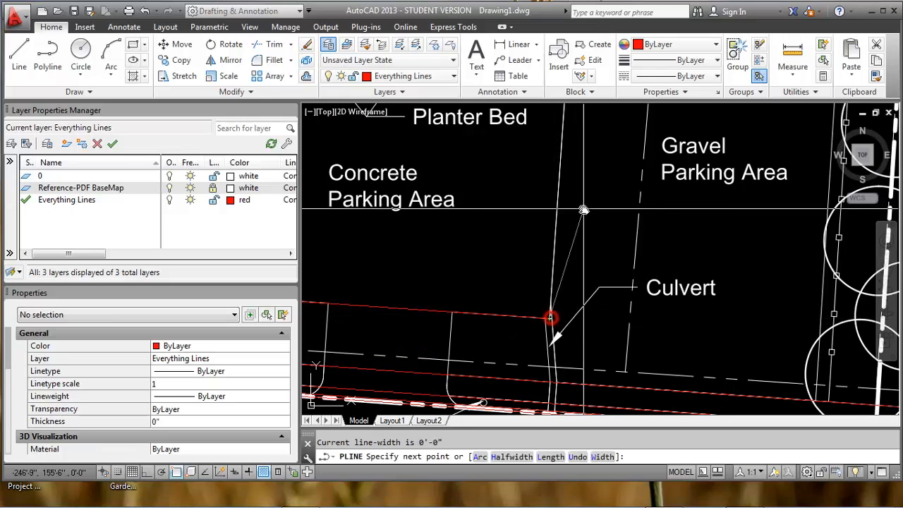
scroll(550, 319, "down", 3)
scroll(522, 233, "up", 5)
left_click(521, 213)
key("Escape")
Extend the parking area's red east line north to the outer face of the building's thick south wall.
type("ex")
key("Return")
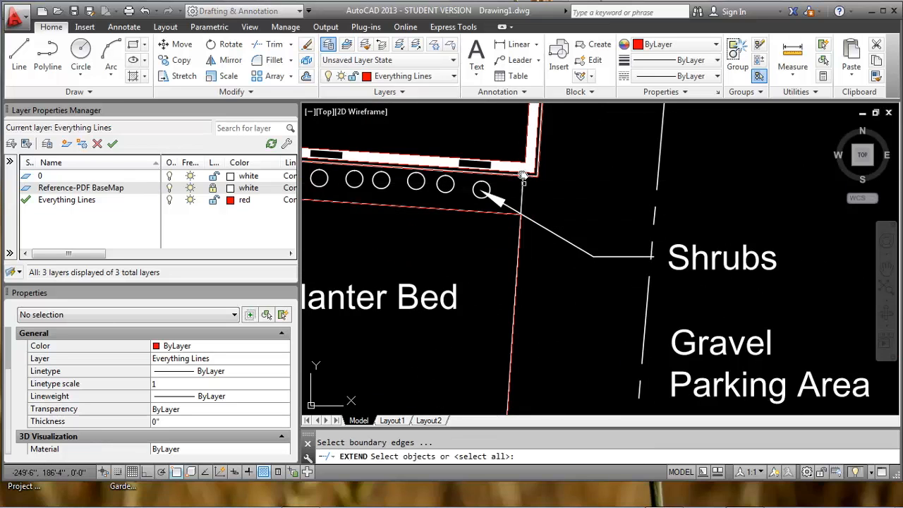
scroll(522, 179, "up", 2)
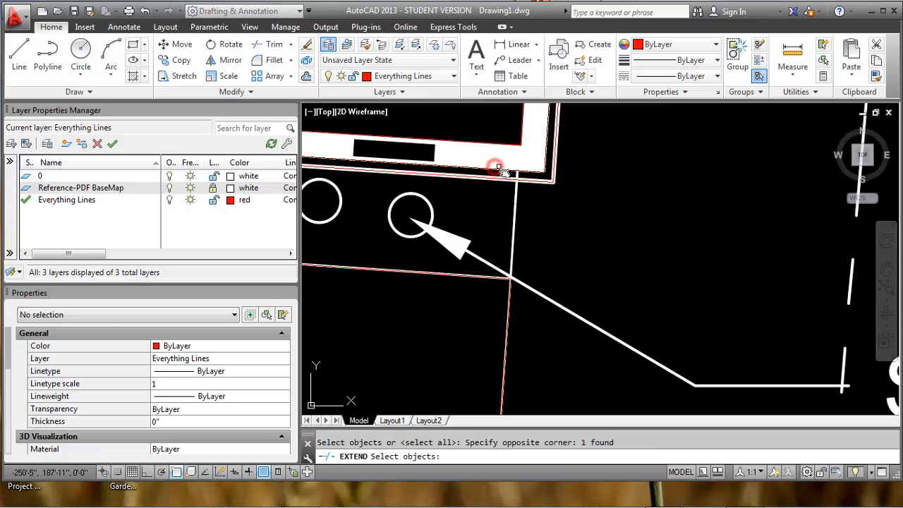
scroll(508, 296, "down", 3)
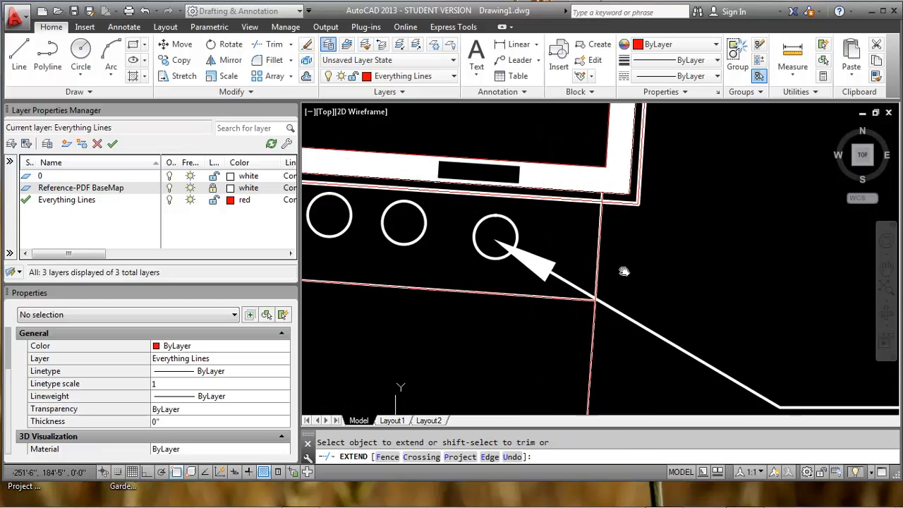
key("Escape")
Extend the parking area's red west line north to the outer face of the building's thick south wall.
scroll(405, 234, "up", 7)
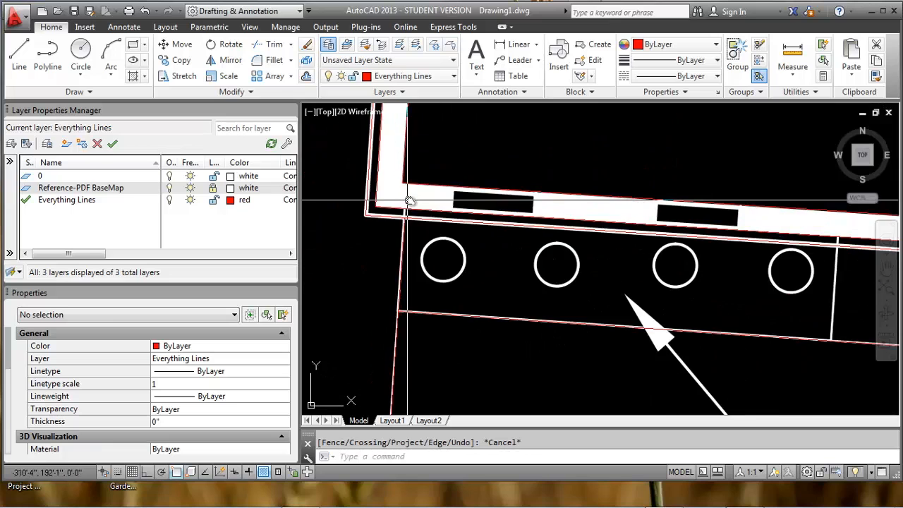
key("Return")
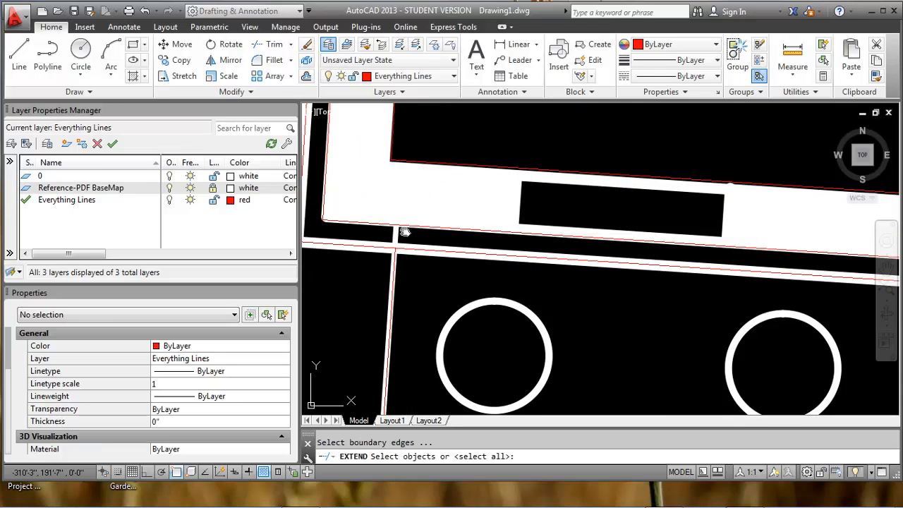
left_click(403, 228)
key("Return")
key("Escape")
scroll(426, 250, "down", 3)
scroll(427, 250, "down", 8)
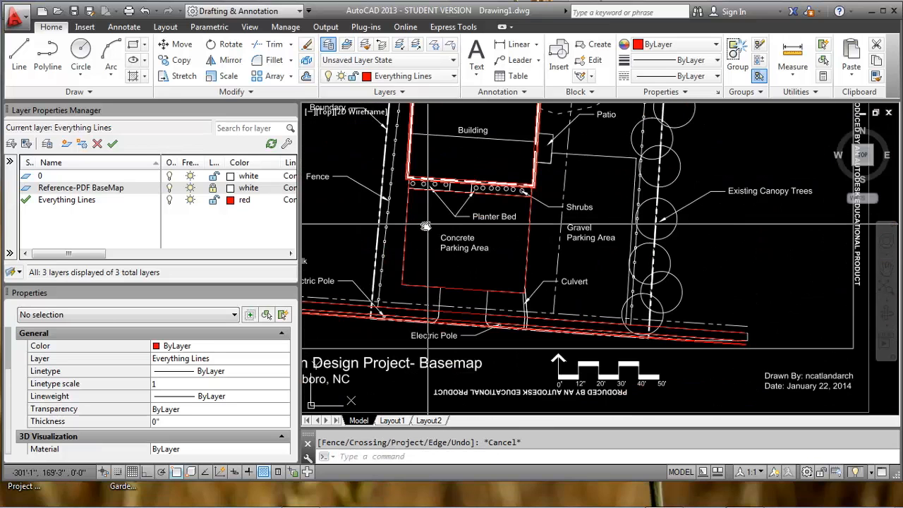
Offset the parking area's west line with the Through option onto the east end line of the western planter bed.
left_click(407, 233)
key("Escape")
type("o")
key("Return")
type("t")
key("Return")
left_click(400, 219)
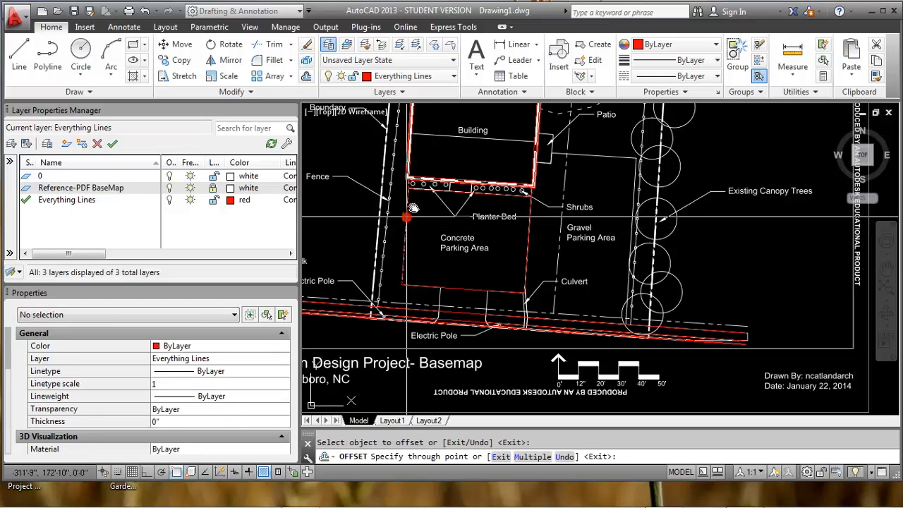
scroll(410, 215, "up", 8)
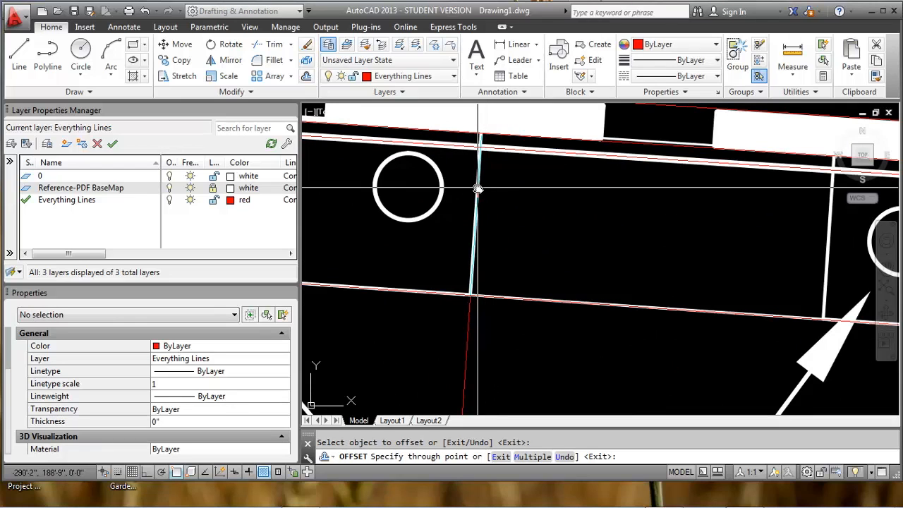
left_click(478, 188)
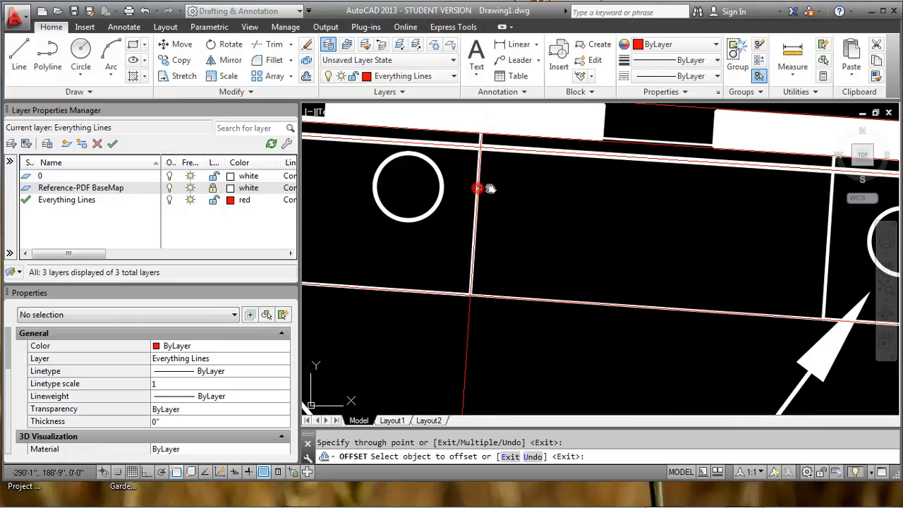
Offset the new red line through to the west end line of the eastern planter bed, and end the offset.
left_click(475, 230)
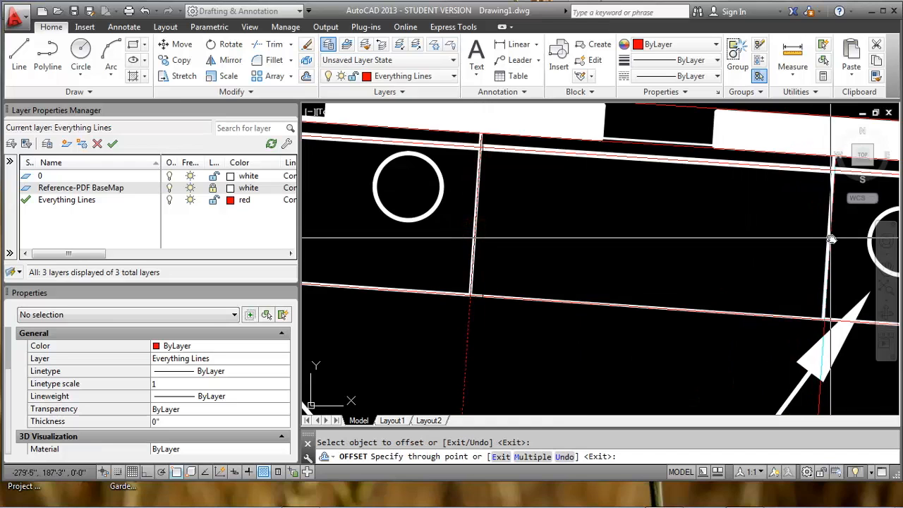
scroll(830, 240, "up", 5)
scroll(824, 243, "down", 5)
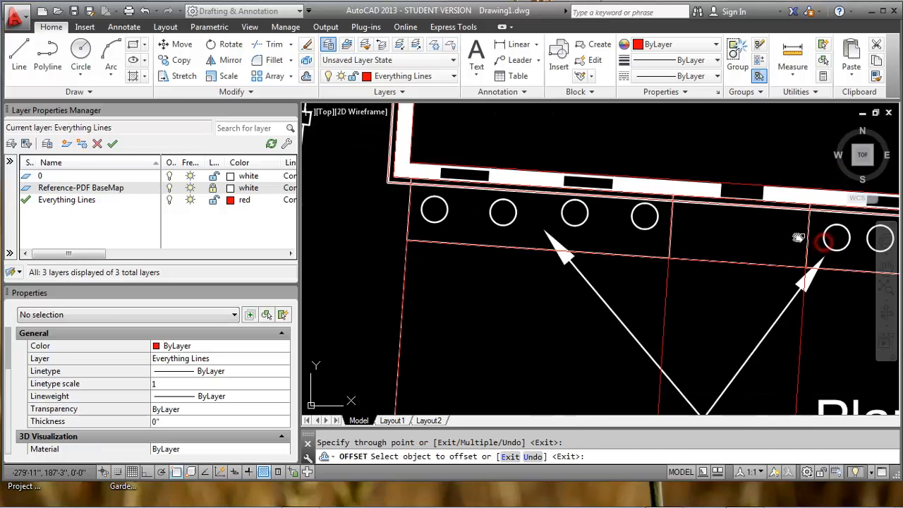
key("Escape")
Extend both red planter bed end lines north to the red line on the south wall's outer face.
scroll(601, 237, "up", 4)
scroll(603, 233, "up", 3)
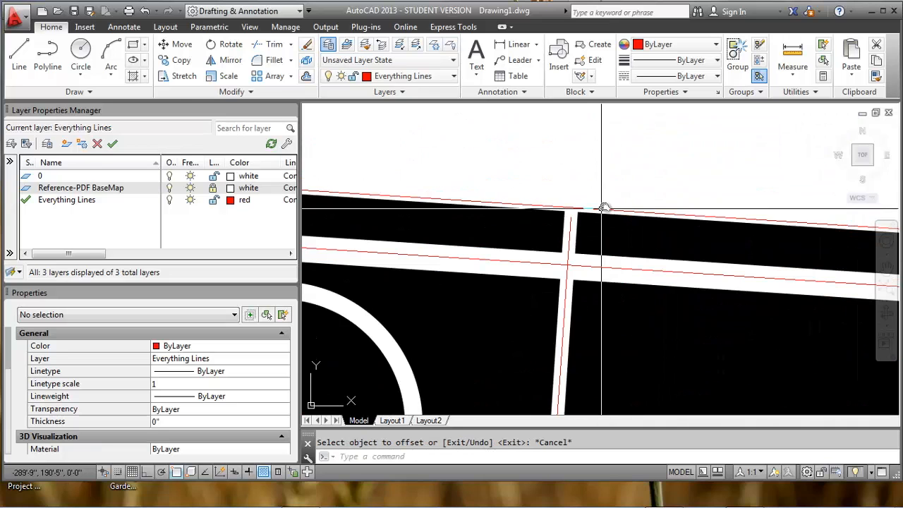
key("Return")
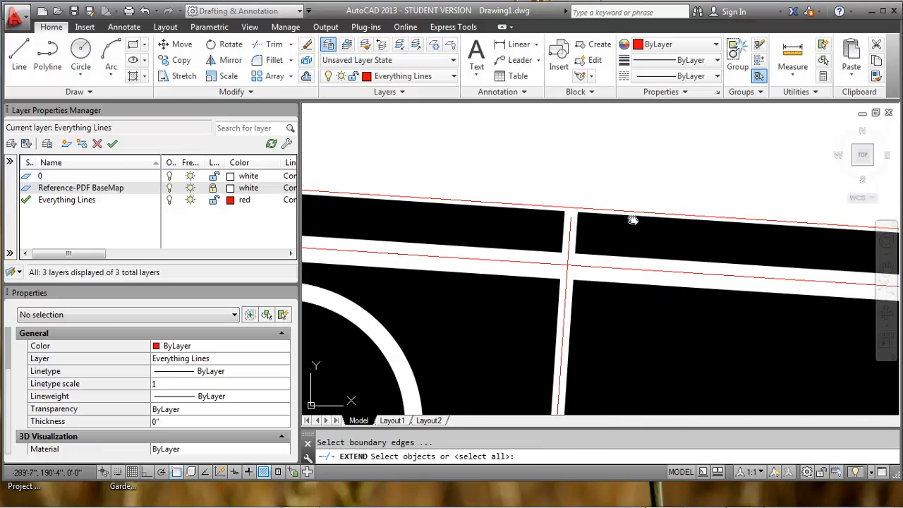
right_click(630, 213)
left_click(548, 216)
scroll(585, 220, "down", 4)
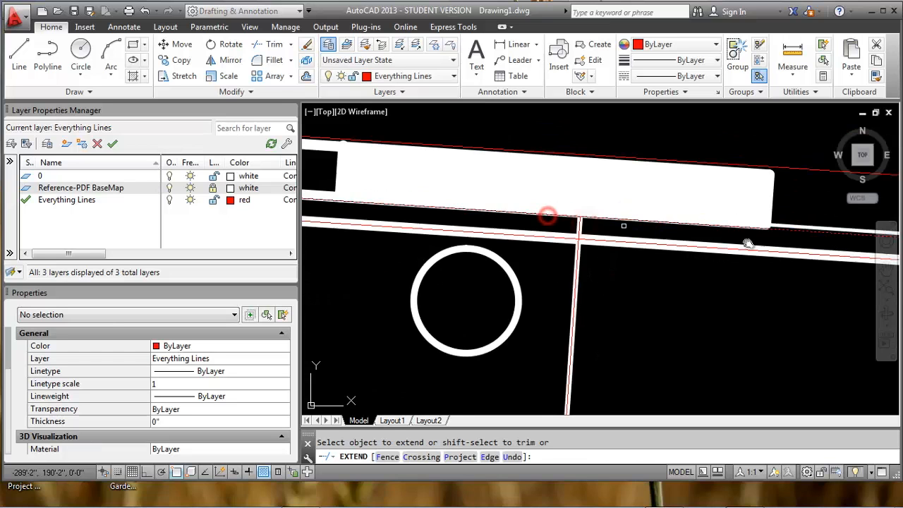
middle_click_drag(748, 244, 520, 224)
middle_click_drag(726, 254, 422, 212)
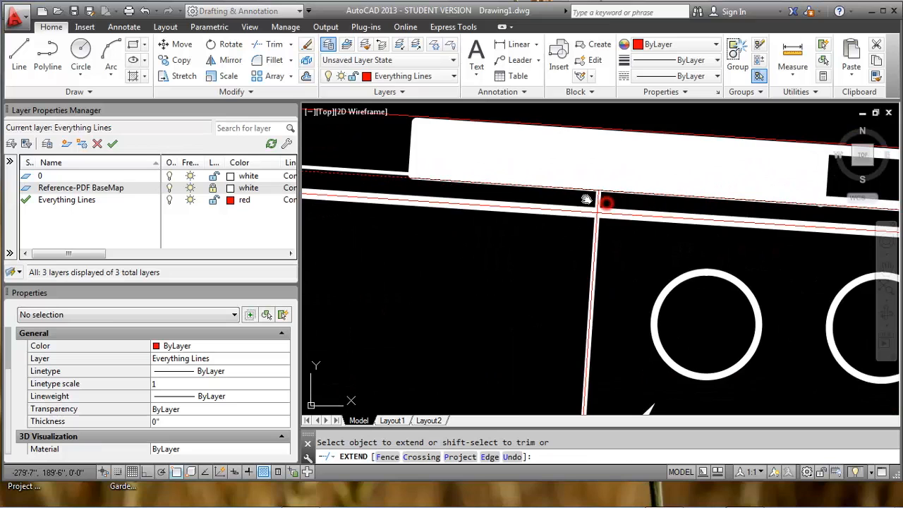
scroll(594, 203, "down", 3)
middle_click_drag(541, 207, 728, 242)
middle_click_drag(496, 205, 605, 211)
middle_click_drag(459, 204, 641, 224)
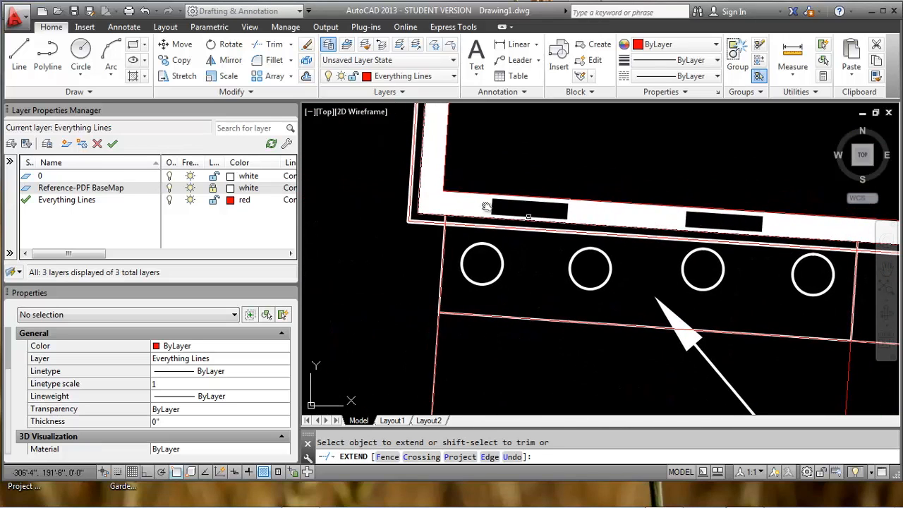
scroll(486, 207, "up", 5)
key("Escape")
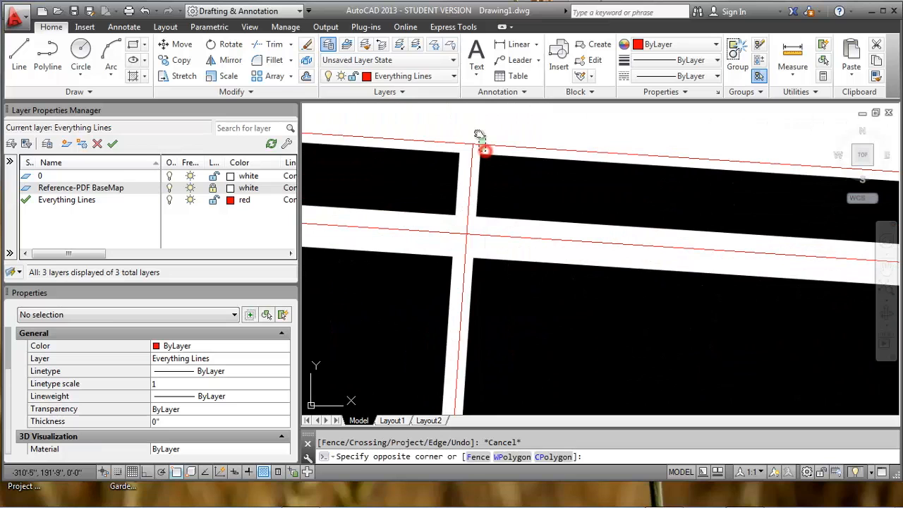
key("Escape")
Trim off the parts of both planter bed end lines that run south of the planter bed's front line.
scroll(487, 141, "down", 5)
mouse_move(494, 170)
middle_mouse_down()
mouse_move(600, 182)
mouse_move(539, 164)
middle_mouse_up()
type("tr")
key("Return")
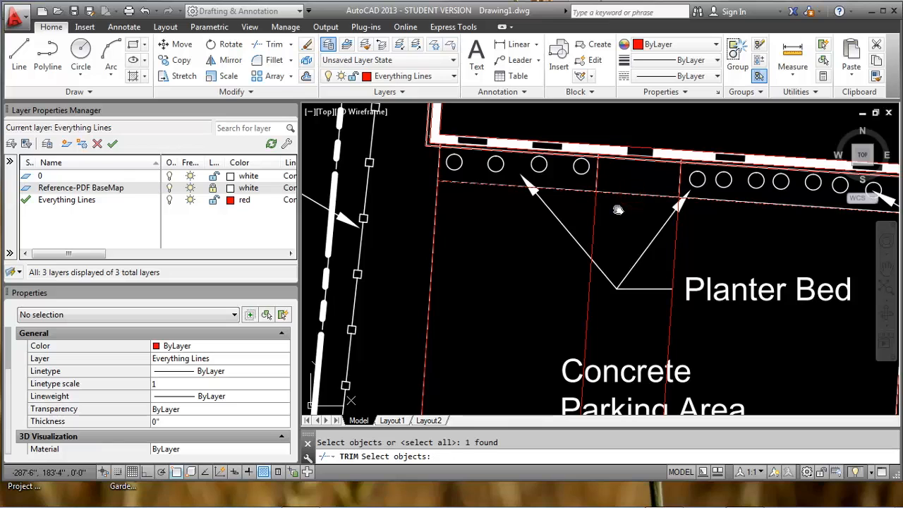
left_click(577, 217)
key("Escape")
scroll(609, 213, "down", 5)
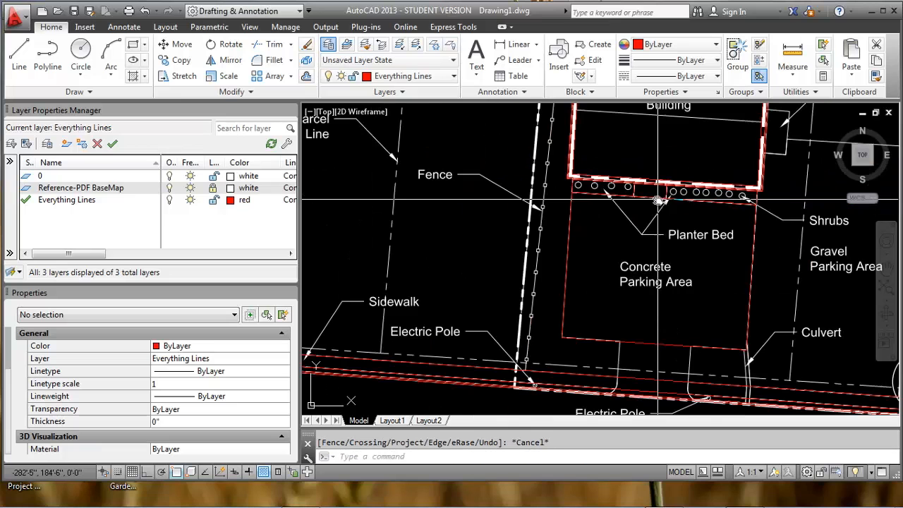
Draw a polyline down the east patio's outer edge from its northeast to its southeast corner, turning object snap off for the end point.
middle_click_drag(537, 278, 534, 330)
middle_click_drag(554, 300, 529, 367)
middle_click_drag(540, 265, 522, 297)
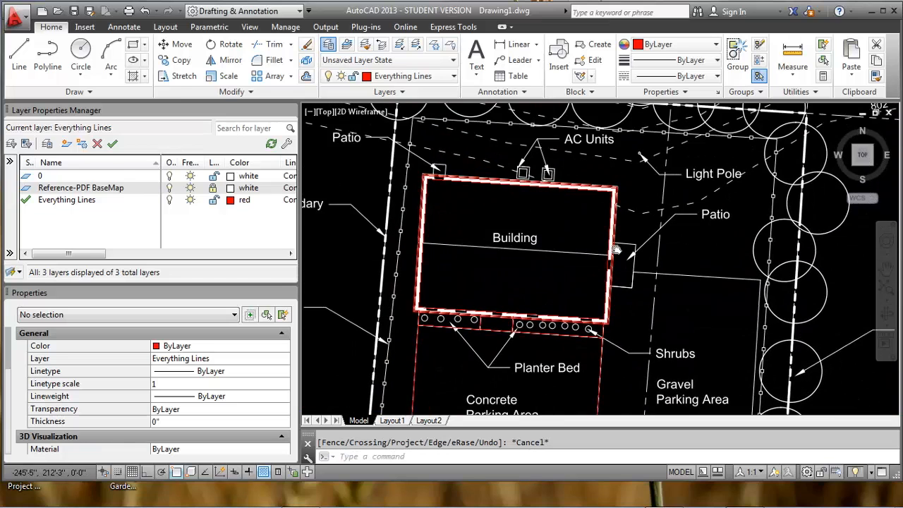
scroll(622, 237, "up", 6)
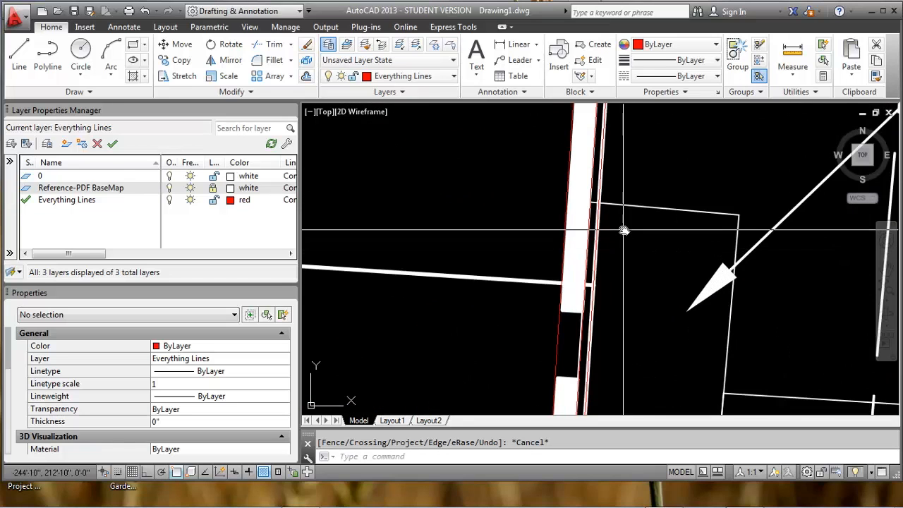
scroll(624, 230, "down", 1)
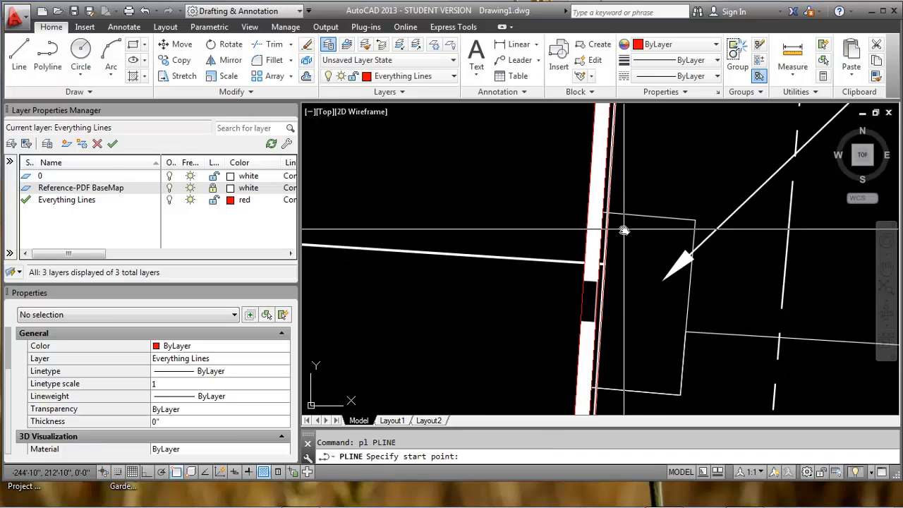
scroll(612, 212, "up", 1)
mouse_move(718, 263)
middle_mouse_down()
mouse_move(678, 211)
mouse_move(603, 168)
mouse_move(641, 116)
middle_mouse_up()
scroll(634, 120, "up", 5)
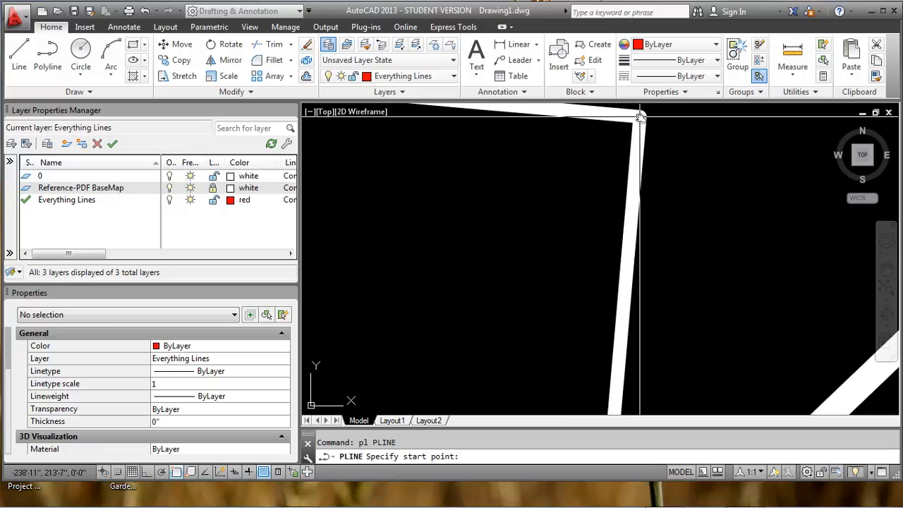
scroll(638, 171, "down", 3)
middle_click_drag(606, 270, 600, 198)
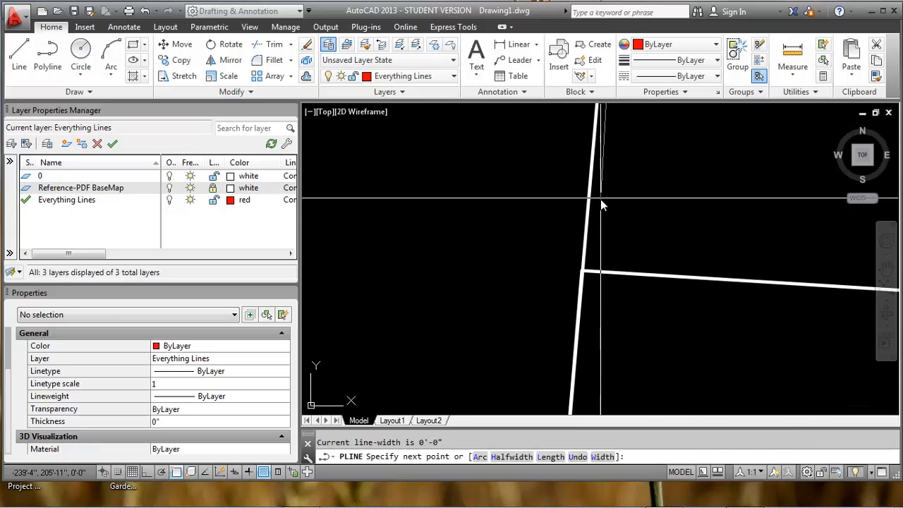
middle_click_drag(600, 318, 583, 208)
scroll(582, 208, "down", 3)
scroll(567, 288, "up", 3)
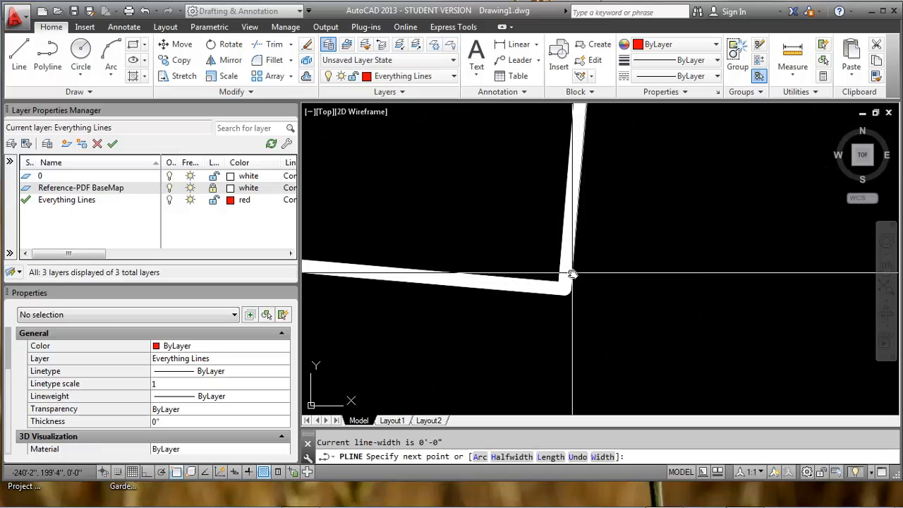
scroll(569, 286, "up", 2)
key("F3")
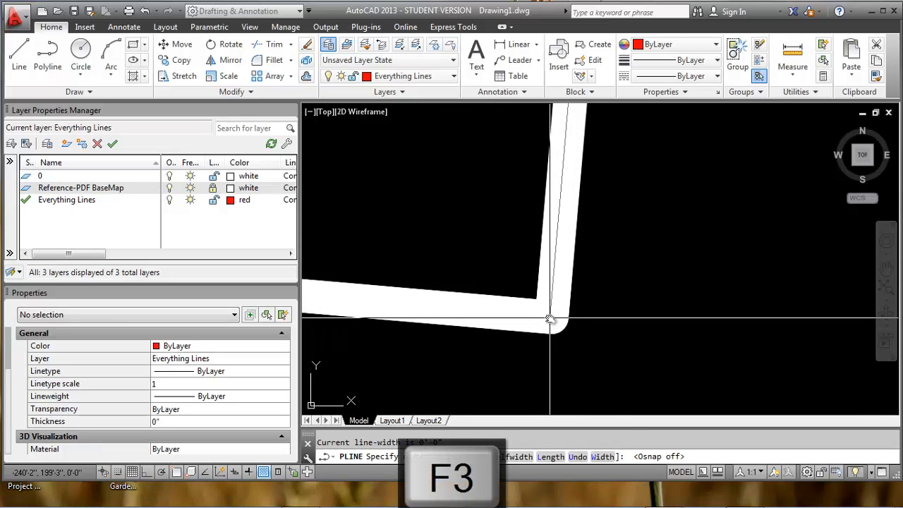
left_click(551, 318)
key("Escape")
scroll(599, 282, "down", 8)
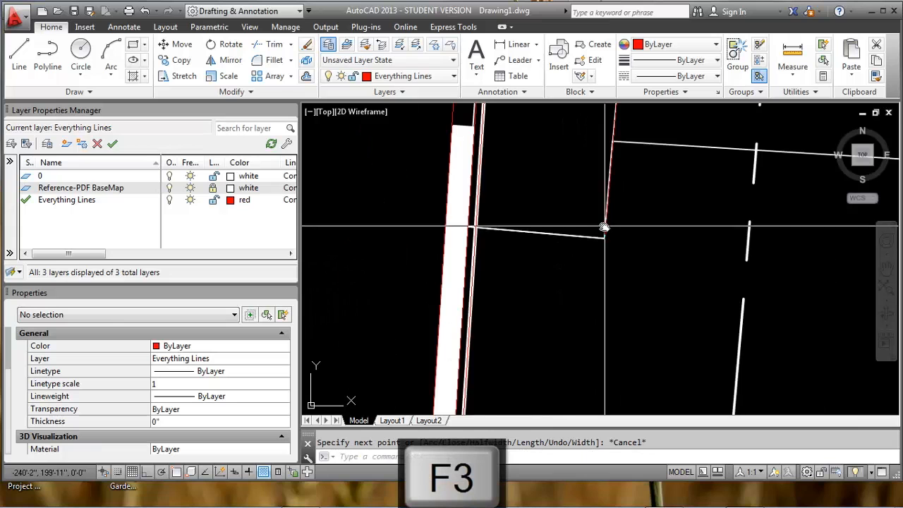
With object snap back on, draw a polyline along the east patio's north edge from its northeast corner to the building wall's outer face.
scroll(611, 200, "up", 5)
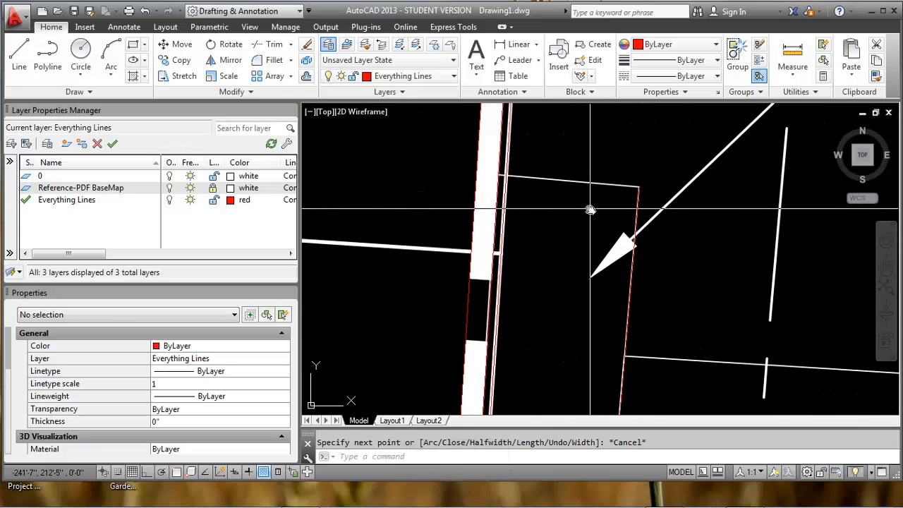
type("pl")
key("Return")
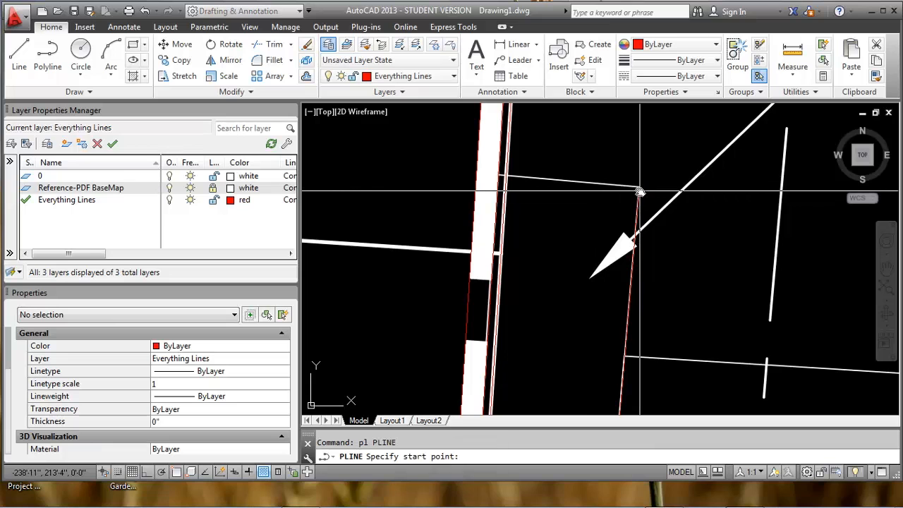
key("F3")
left_click(639, 187)
scroll(494, 180, "up", 4)
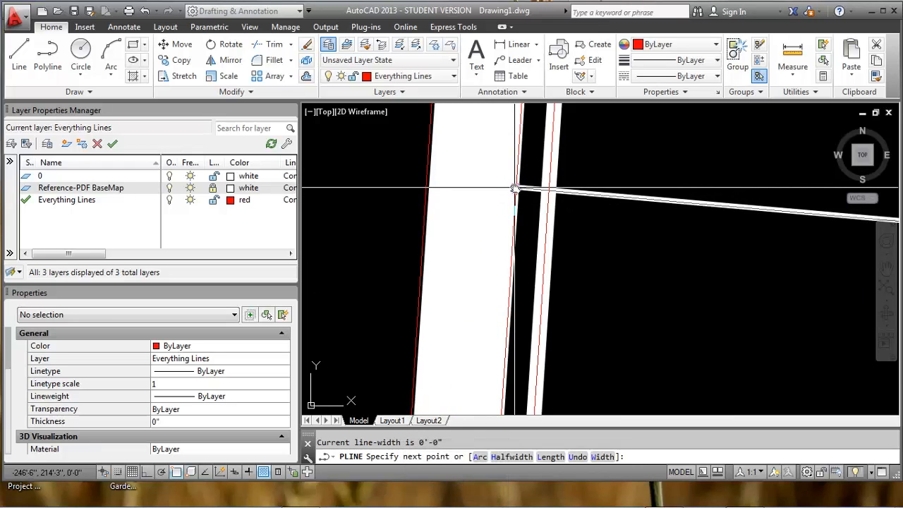
scroll(515, 191, "up", 3)
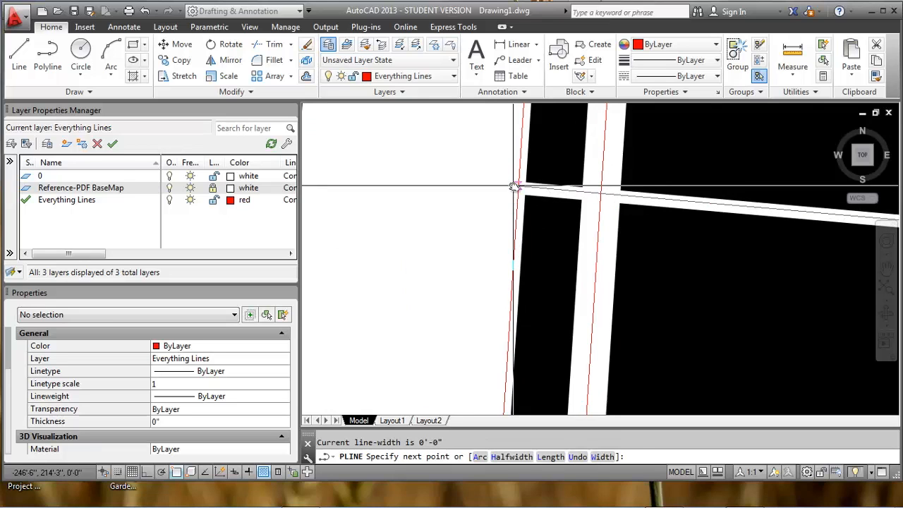
scroll(514, 185, "up", 2)
key("Escape")
scroll(607, 228, "down", 4)
Draw a polyline along the east patio's south edge from its southeast corner to the building wall's outer face.
scroll(658, 316, "up", 3)
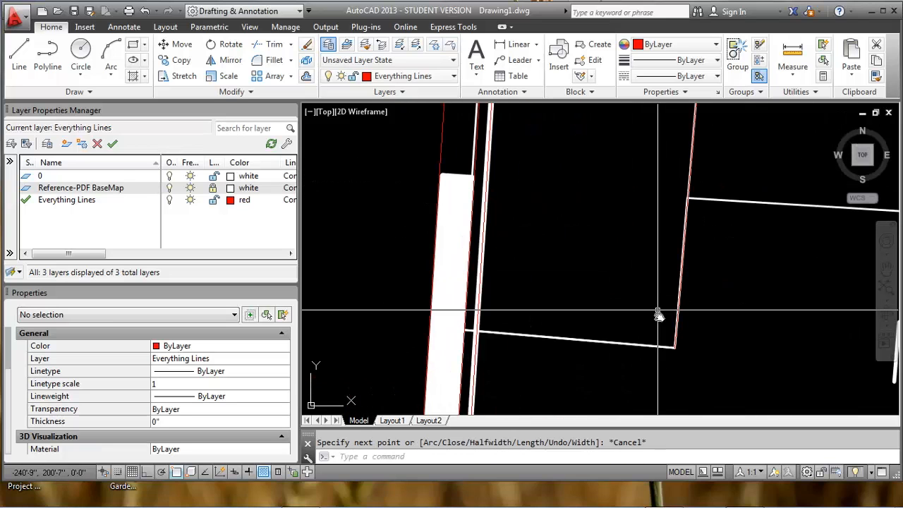
key("Return")
left_click(676, 347)
scroll(465, 338, "up", 3)
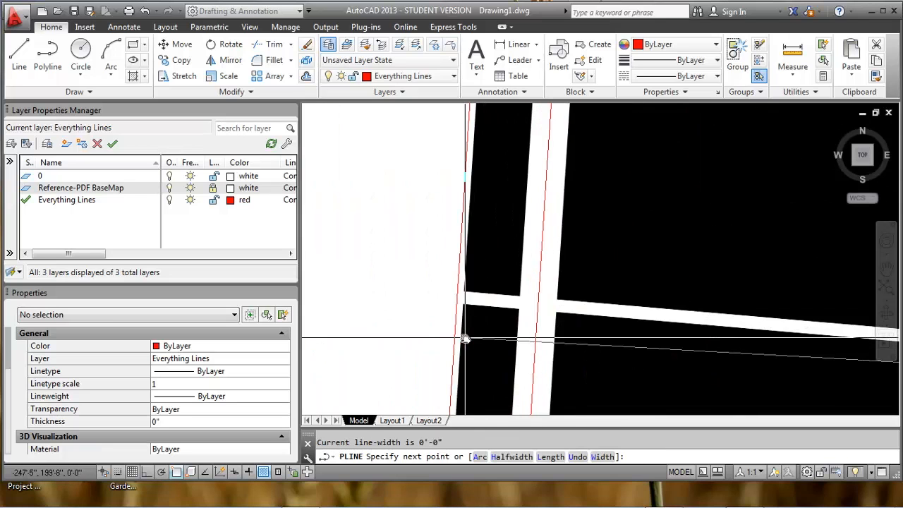
left_click(454, 296)
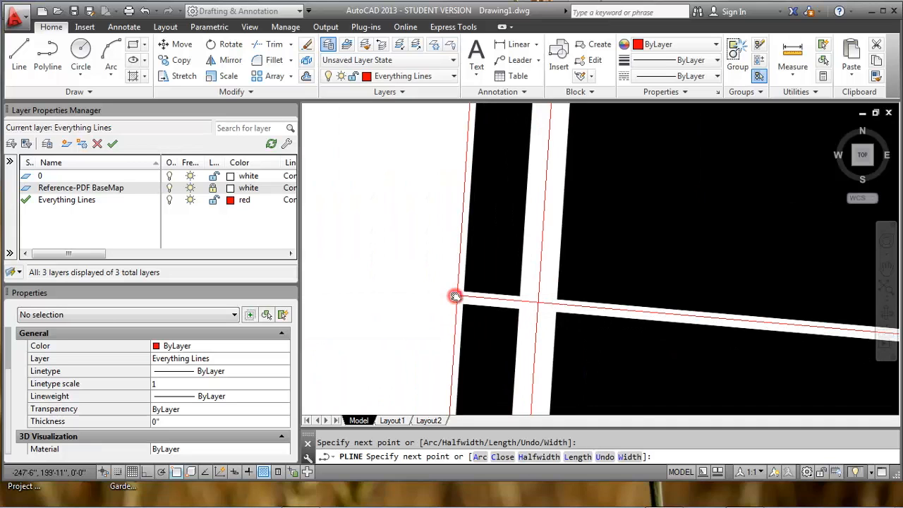
Start a polyline where the culvert's west edge meets the concrete parking area's south edge and trace it down to the sidewalk's north line.
key("Escape")
scroll(487, 268, "down", 3)
scroll(526, 197, "down", 5)
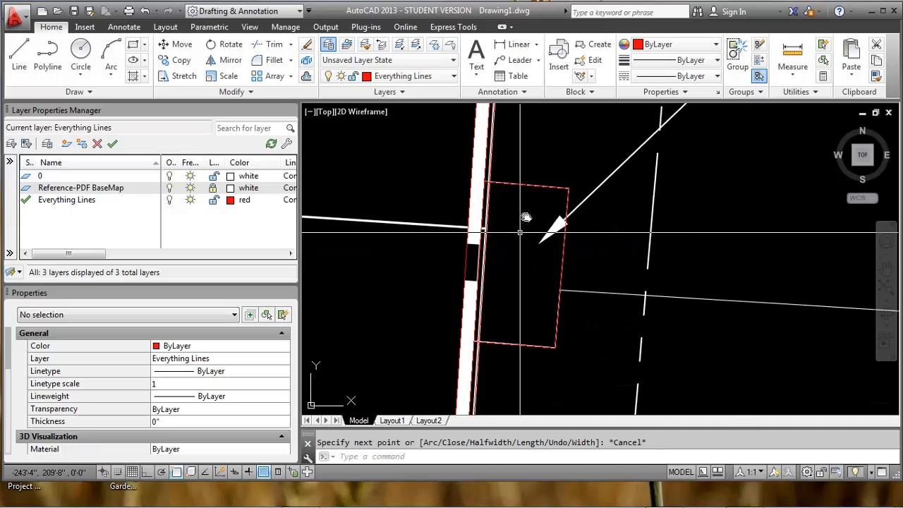
middle_click_drag(536, 189, 578, 233)
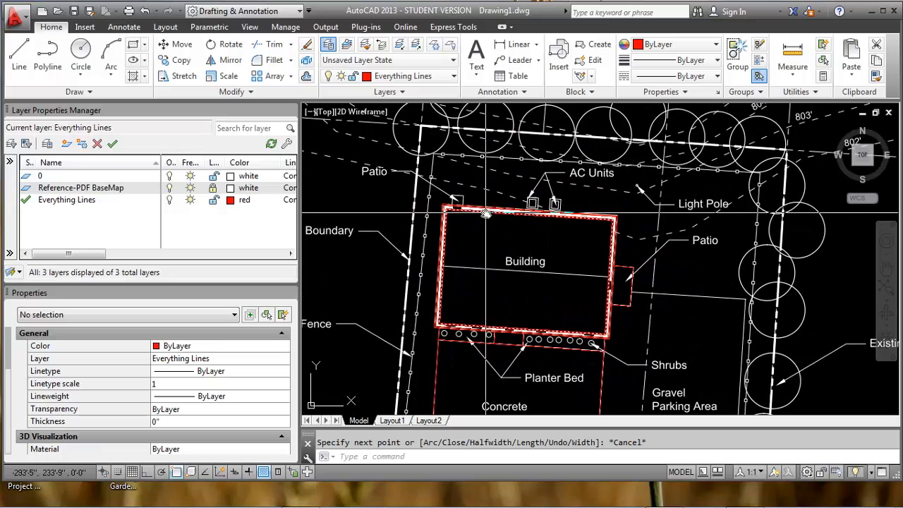
middle_click_drag(579, 293, 580, 217)
scroll(580, 217, "down", 3)
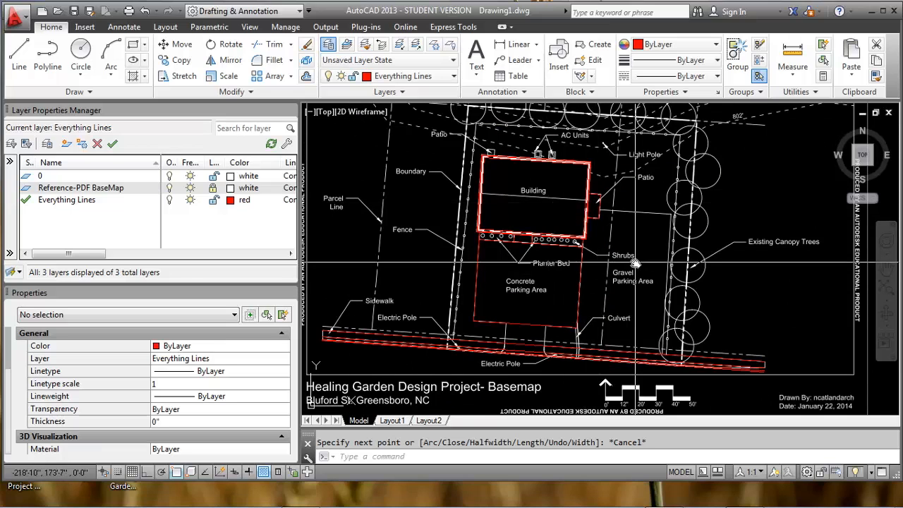
scroll(581, 312, "up", 5)
mouse_move(581, 313)
middle_mouse_down()
mouse_move(580, 248)
mouse_move(510, 258)
mouse_move(534, 251)
middle_mouse_up()
type("pl")
key("Return")
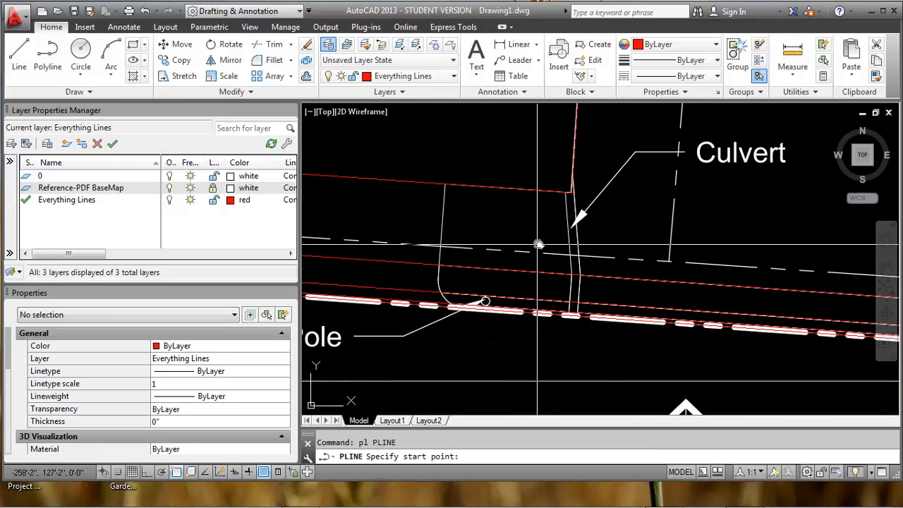
scroll(544, 254, "up", 4)
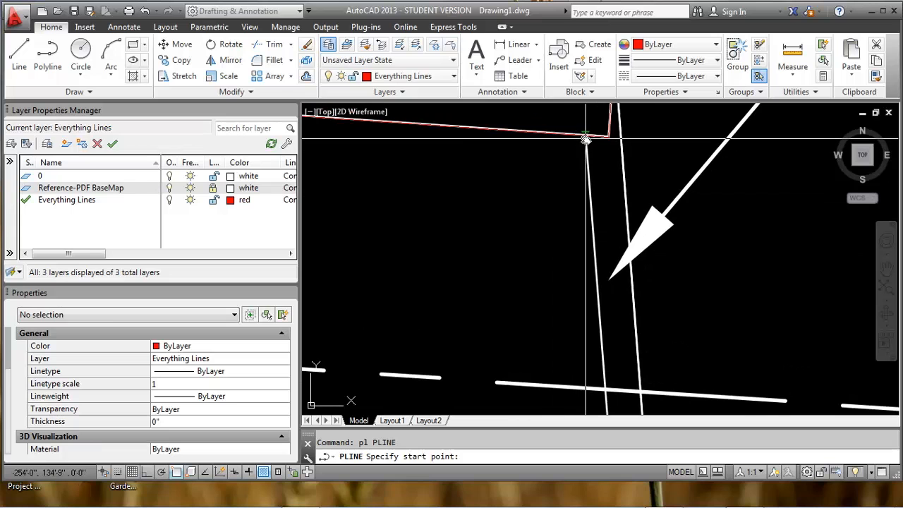
scroll(586, 139, "up", 2)
left_click(585, 133)
scroll(588, 174, "down", 6)
middle_click_drag(603, 274, 591, 204)
scroll(598, 340, "up", 5)
scroll(598, 307, "up", 4)
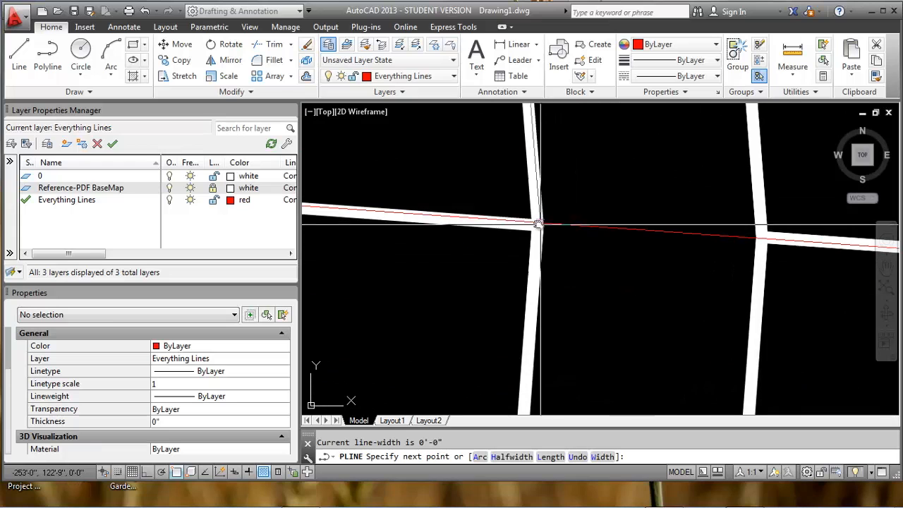
left_click(536, 221)
Continue the polyline down the culvert's west edge across the sidewalk to the line through the thick dashed boundary, and end it there.
scroll(526, 304, "down", 5)
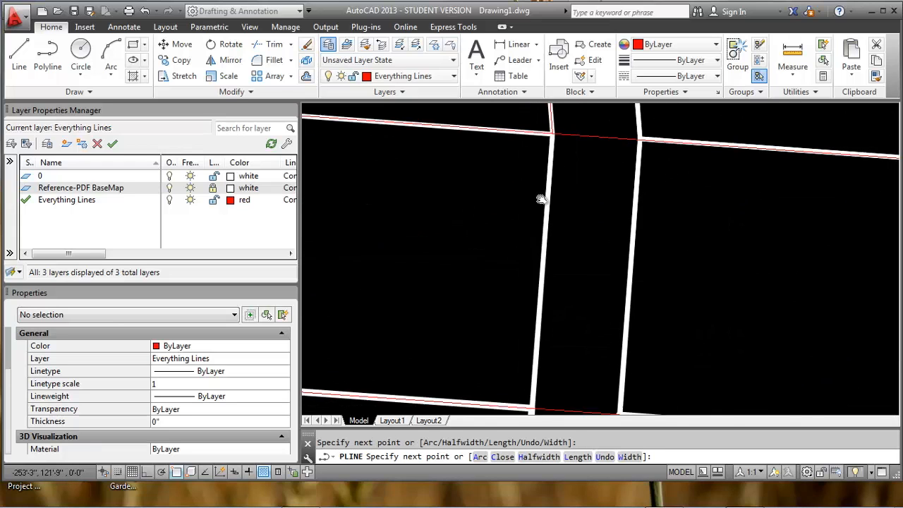
scroll(538, 319, "up", 5)
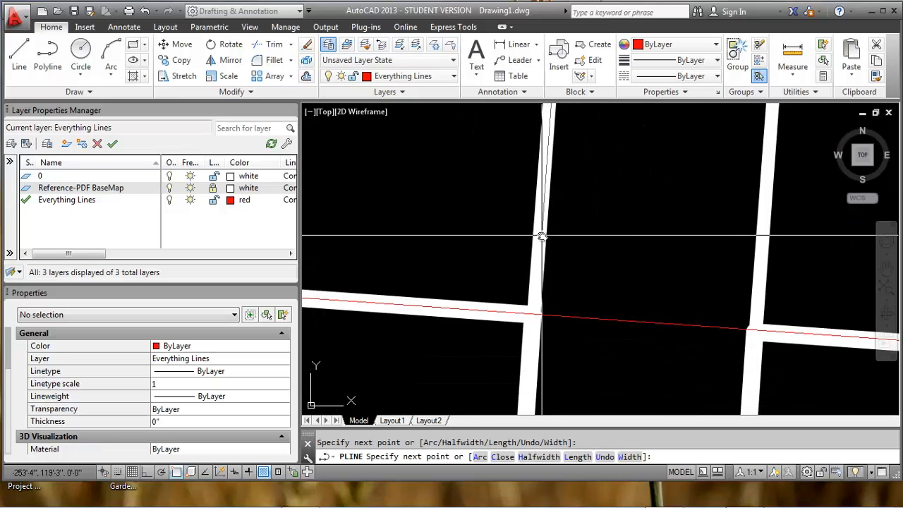
scroll(540, 236, "down", 5)
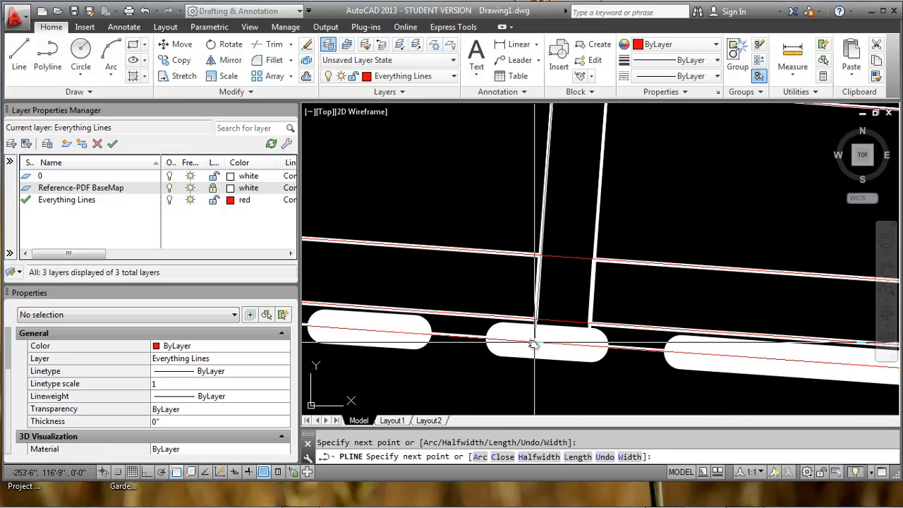
scroll(533, 345, "up", 5)
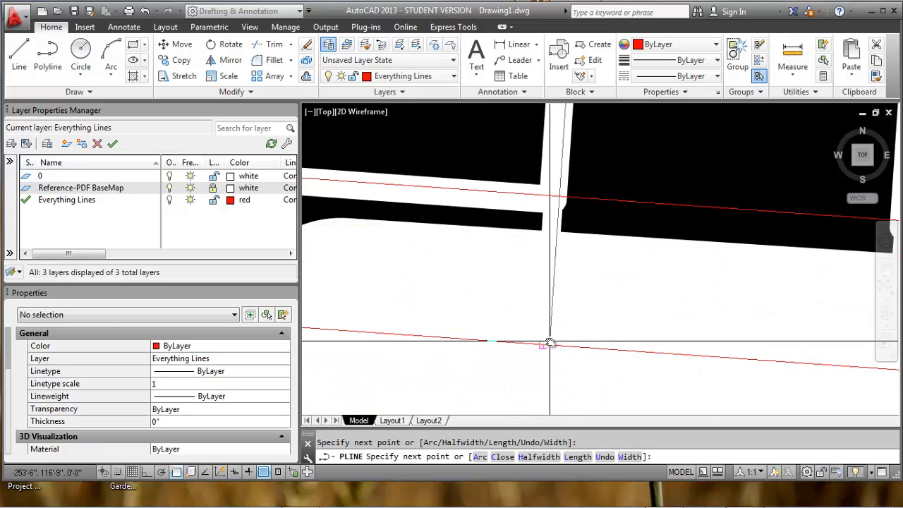
left_click(543, 349)
scroll(542, 349, "down", 5)
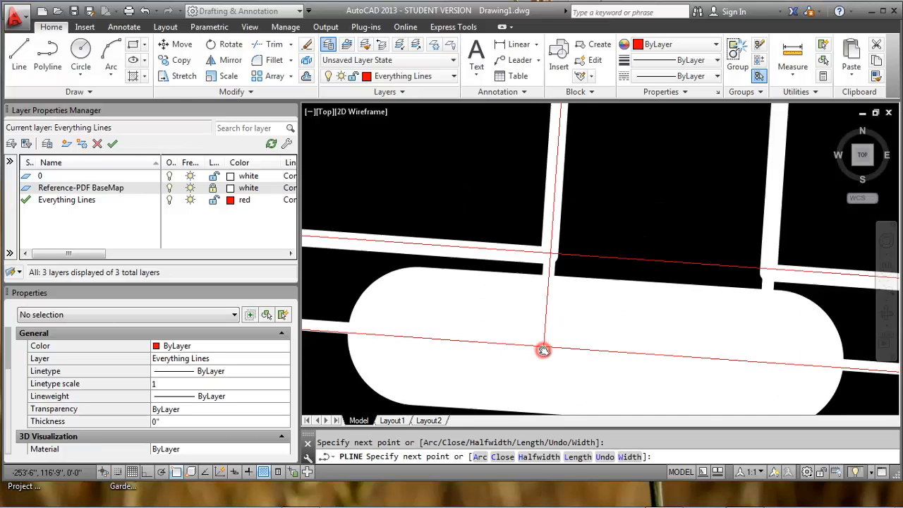
key("Return")
Offset the culvert's west polyline with the Through option onto the culvert's east edge.
scroll(582, 313, "down", 3)
scroll(575, 280, "up", 5)
scroll(561, 272, "down", 3)
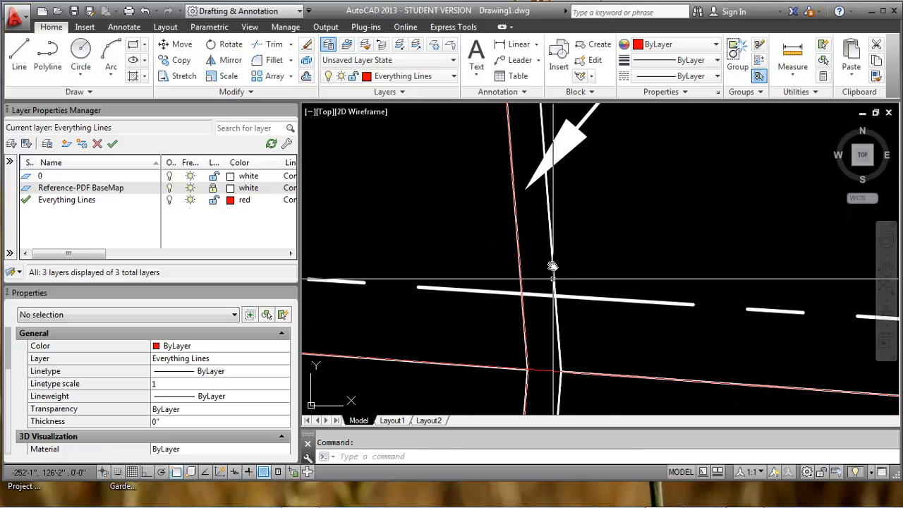
scroll(541, 312, "up", 3)
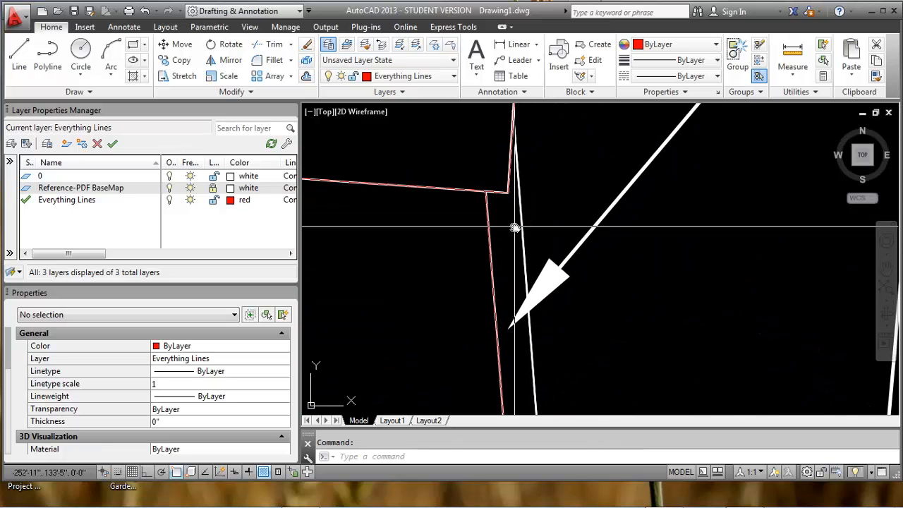
type("o")
key("Return")
type("t")
key("Return")
left_click(489, 238)
scroll(530, 216, "up", 5)
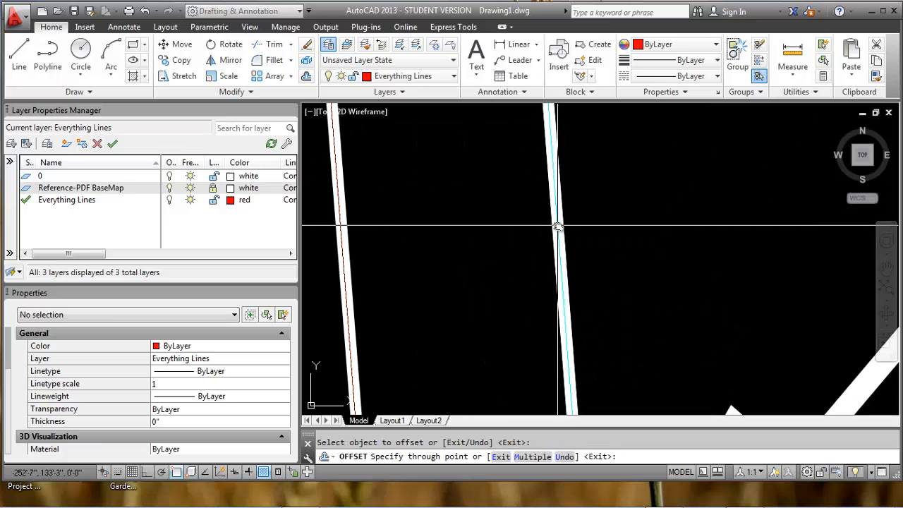
left_click(570, 223)
scroll(557, 230, "down", 3)
key("Escape")
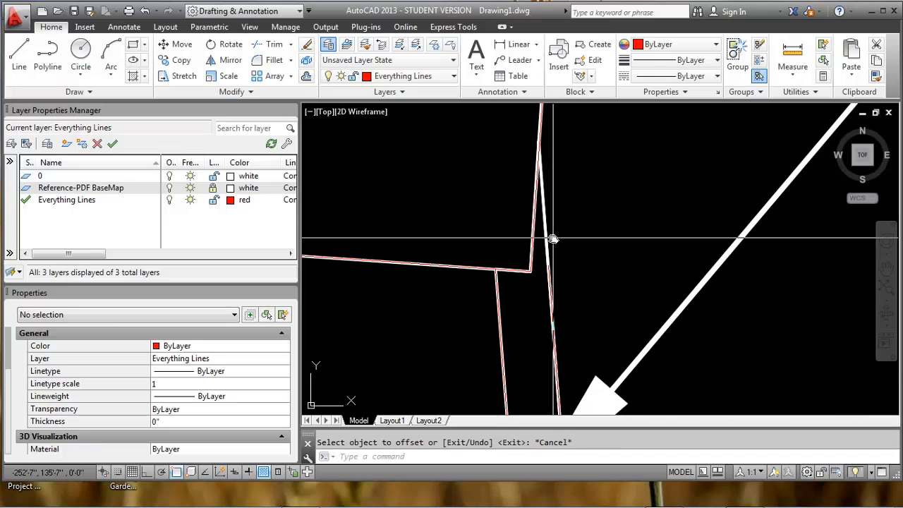
Extend the north end of the culvert's east line to the concrete parking area's east edge.
type("ex")
key("Return")
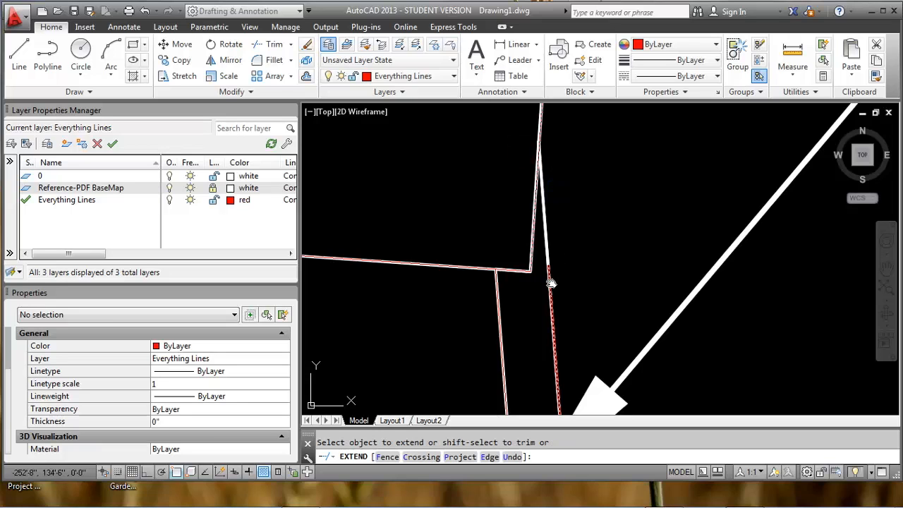
key("Escape")
mouse_move(551, 308)
middle_mouse_down()
mouse_move(607, 154)
mouse_move(616, 161)
middle_mouse_up()
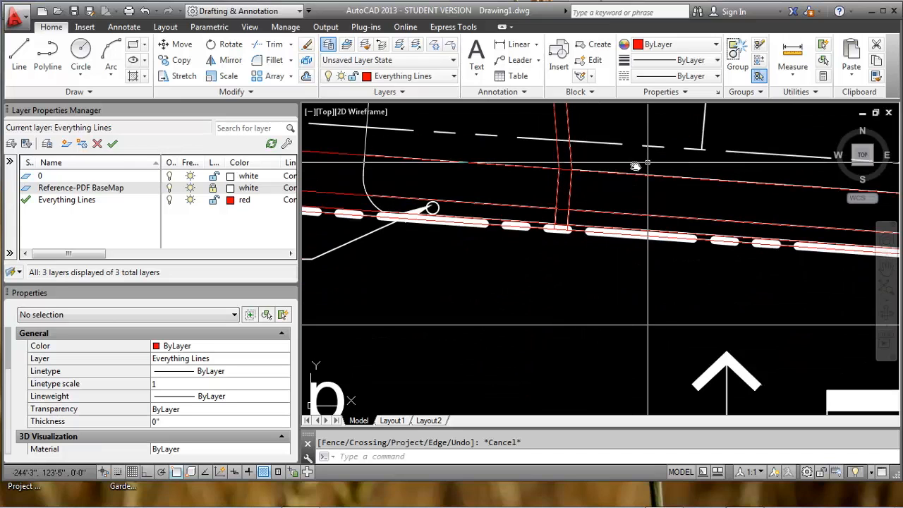
scroll(550, 171, "up", 2)
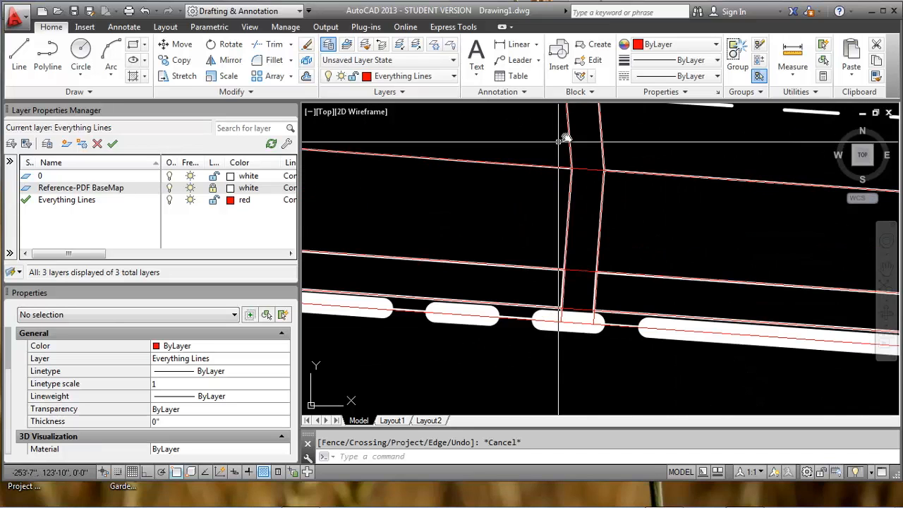
scroll(627, 145, "down", 3)
mouse_move(557, 148)
middle_mouse_down()
mouse_move(598, 193)
mouse_move(592, 245)
middle_mouse_up()
mouse_move(586, 186)
middle_mouse_down()
mouse_move(574, 268)
mouse_move(599, 323)
mouse_move(577, 295)
middle_mouse_up()
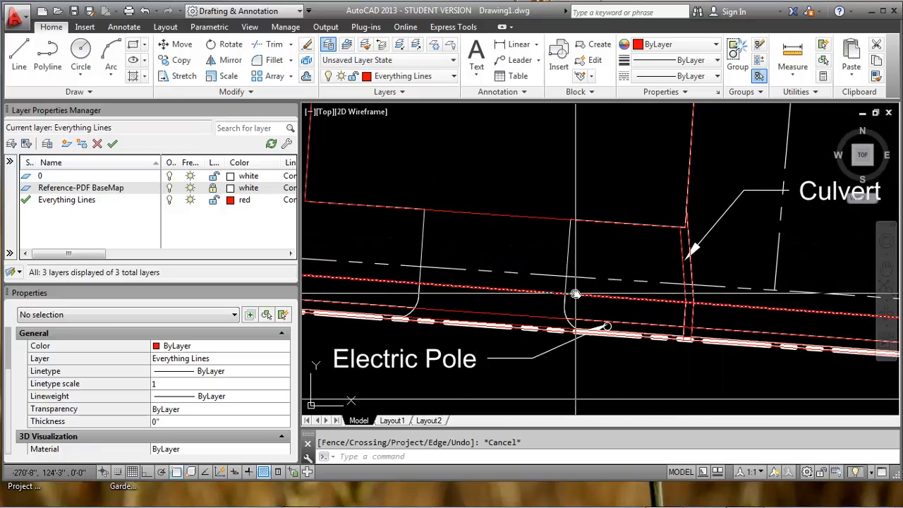
mouse_move(541, 266)
middle_mouse_down()
mouse_move(540, 282)
mouse_move(484, 254)
mouse_move(484, 245)
middle_mouse_up()
scroll(641, 300, "up", 1)
scroll(641, 301, "up", 1)
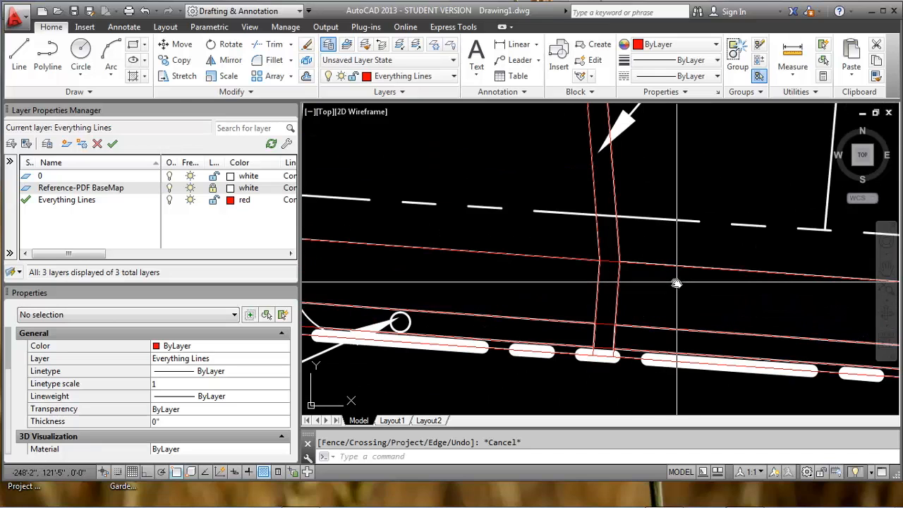
key("Return")
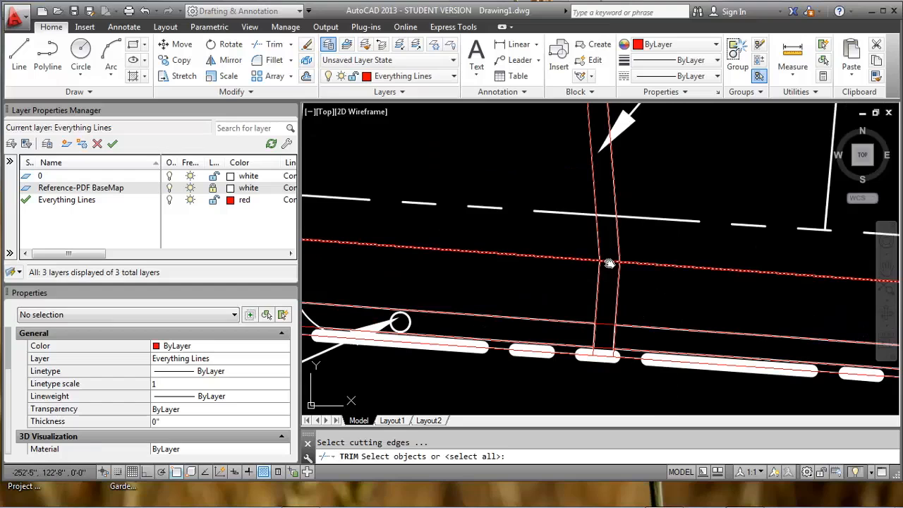
left_click(609, 264)
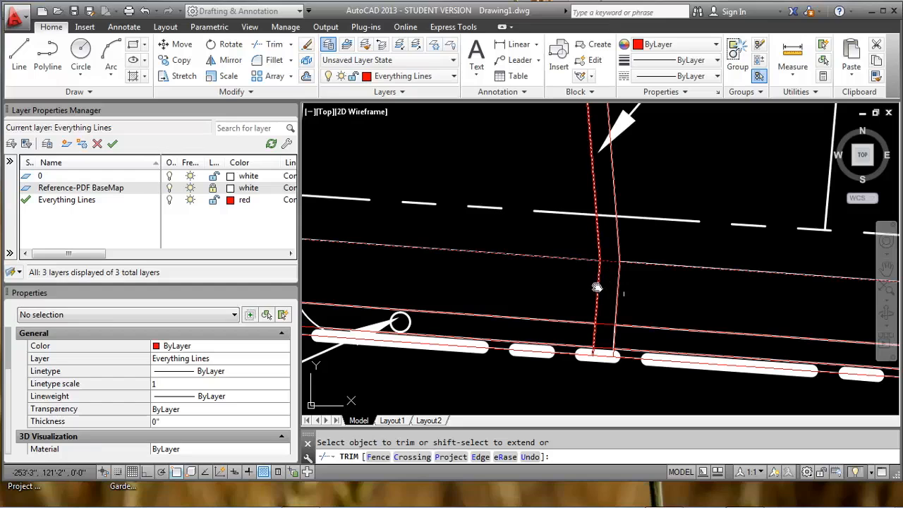
key("Escape")
Trim out the parts of both culvert lines between the sidewalk's north and south lines, using those two lines as cutting edges.
key("Return")
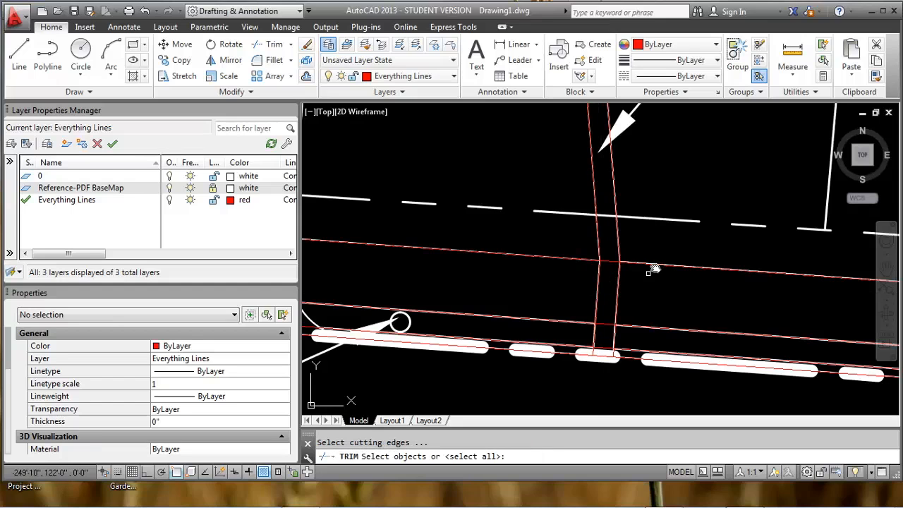
left_click(641, 264)
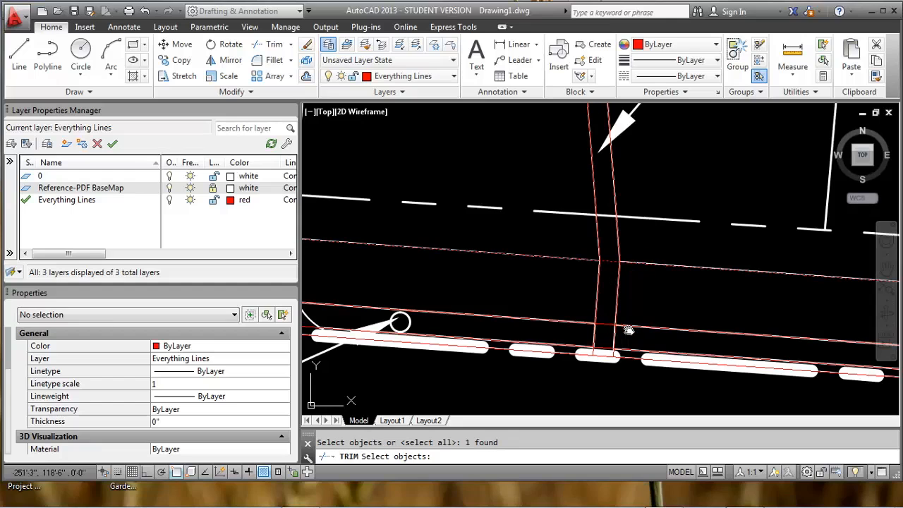
left_click(627, 327)
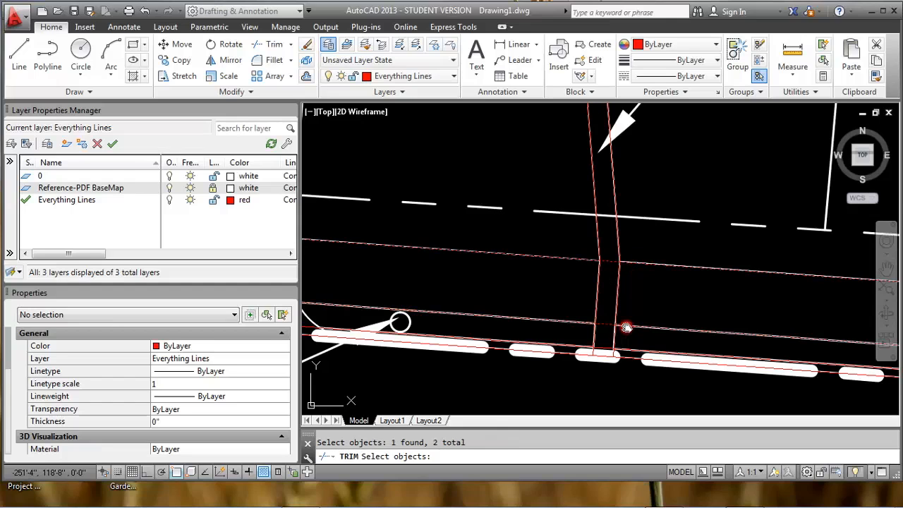
right_click(638, 280)
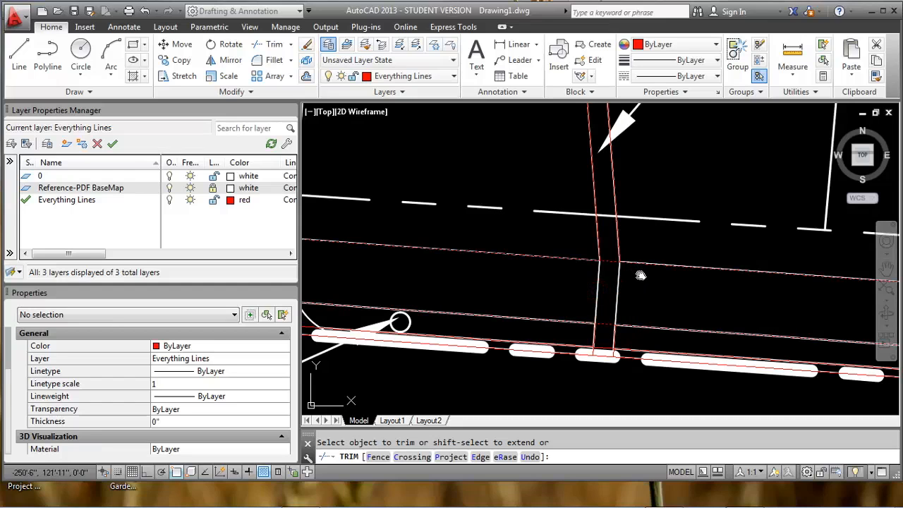
key("Escape")
Check the traced culvert lines from the concrete parking area's corner down to the sidewalk crossing.
scroll(611, 244, "down", 1)
middle_click_drag(611, 245, 585, 279)
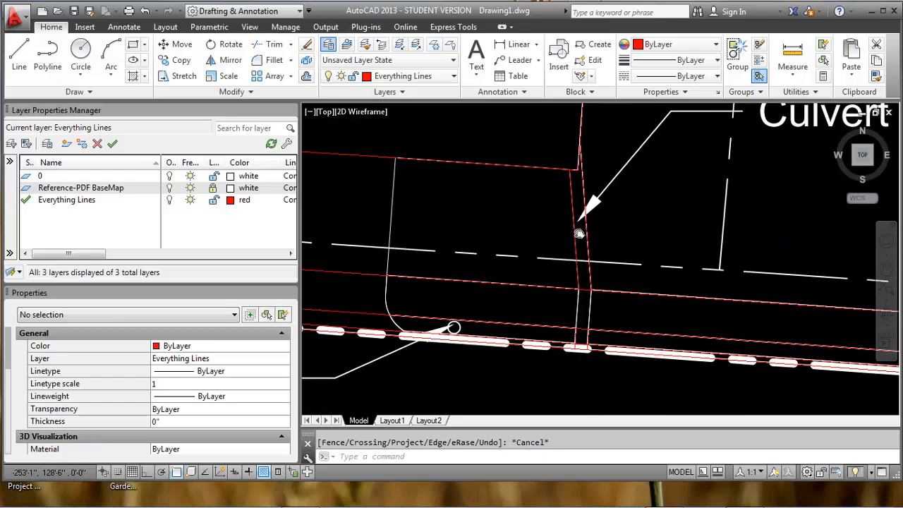
scroll(579, 233, "down", 4)
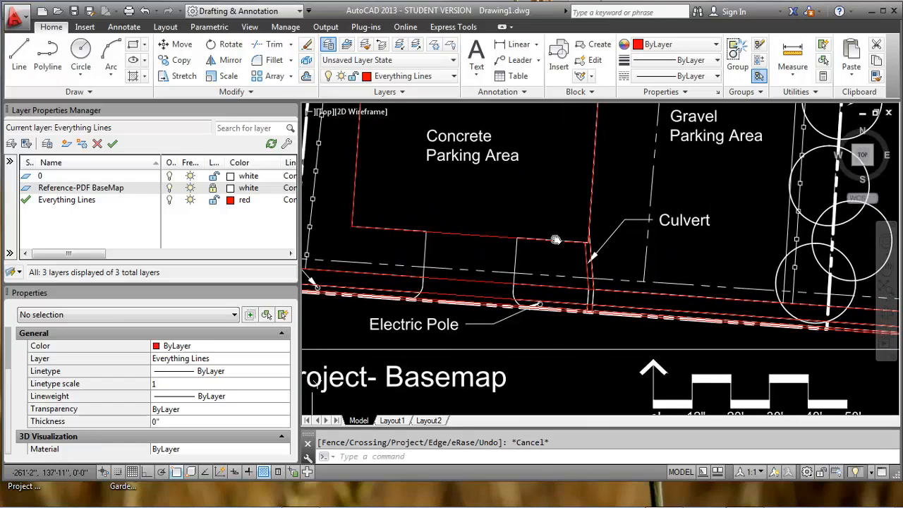
scroll(593, 280, "up", 4)
scroll(544, 286, "down", 2)
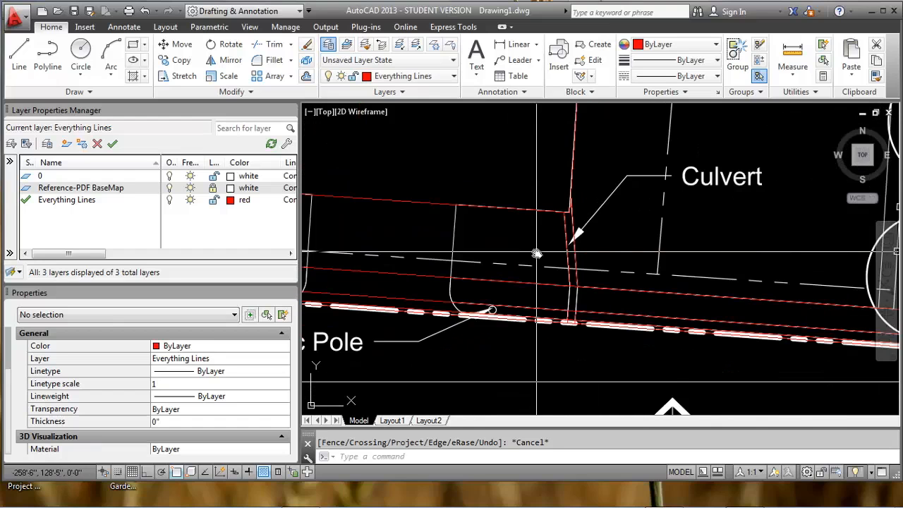
scroll(545, 212, "up", 2)
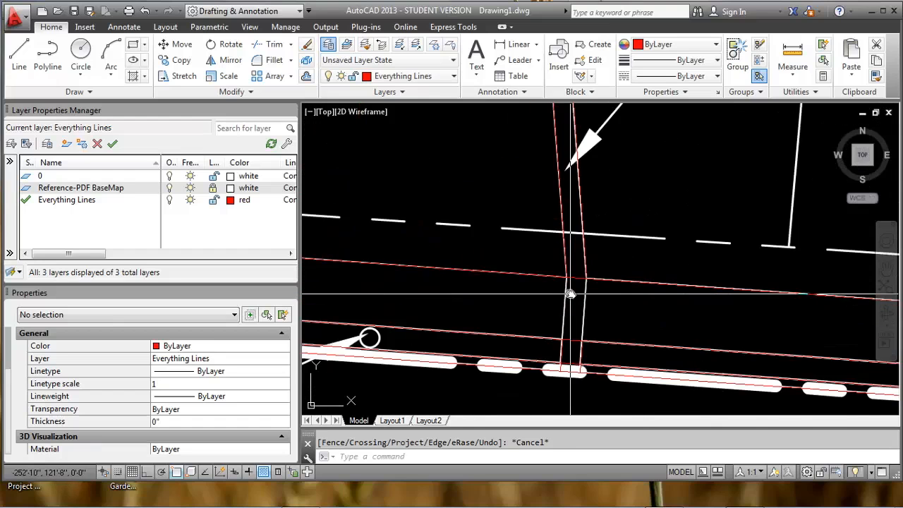
scroll(541, 204, "down", 1)
scroll(542, 203, "down", 4)
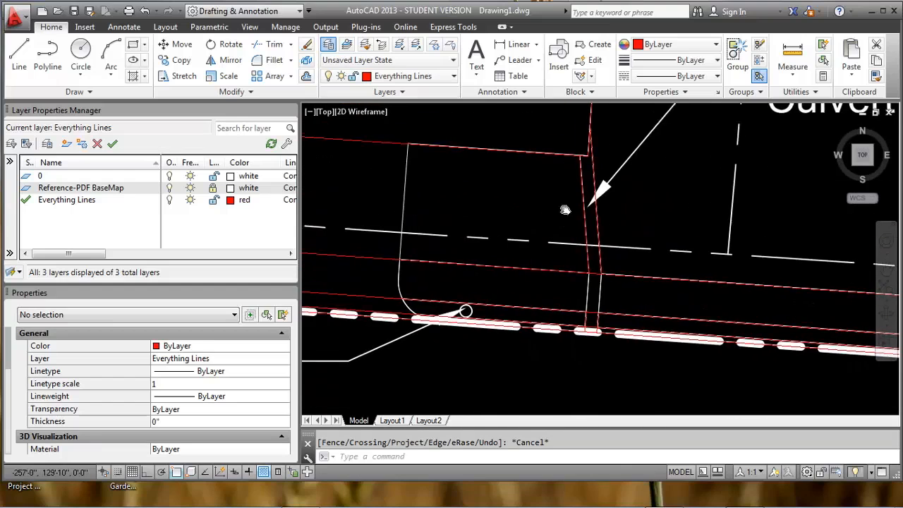
Trace the west edge of the small rectangle outside the building's northwest corner with a polyline from the wall line to its north corner.
middle_click_drag(473, 232, 518, 283)
middle_click_drag(452, 220, 455, 294)
type("l")
key("Return")
middle_click_drag(519, 307, 494, 409)
scroll(434, 282, "up", 3)
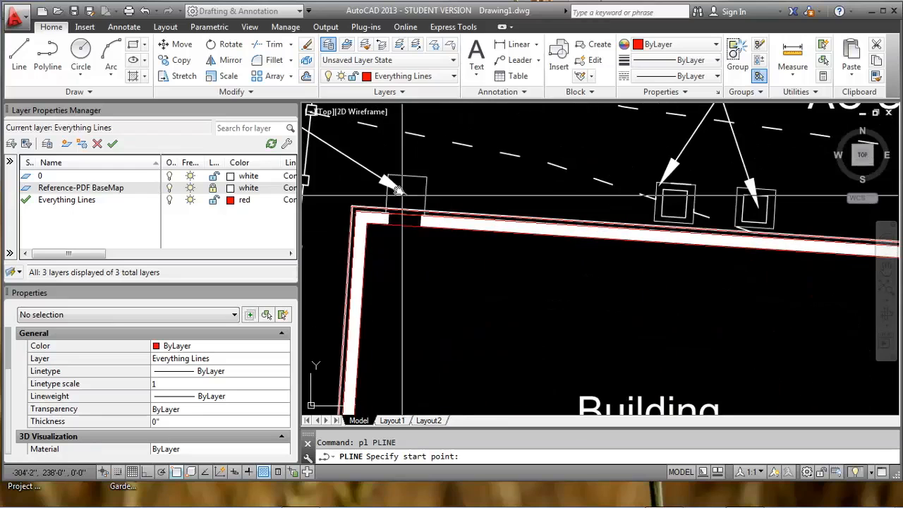
scroll(434, 175, "up", 2)
key("Escape")
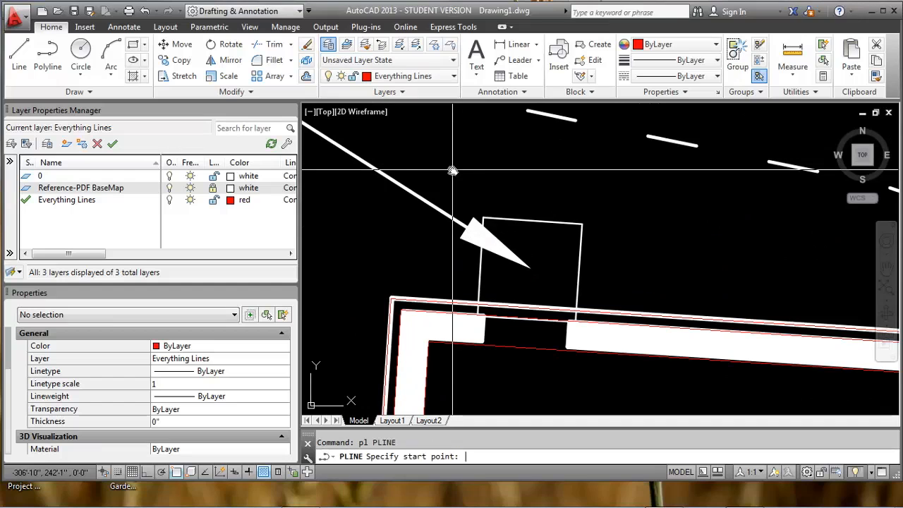
scroll(480, 310, "up", 3)
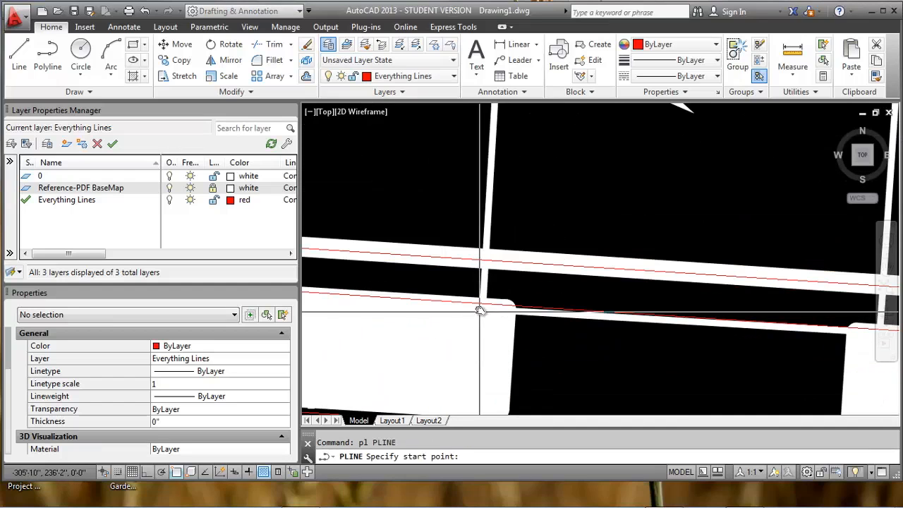
left_click(480, 310)
scroll(477, 310, "down", 2)
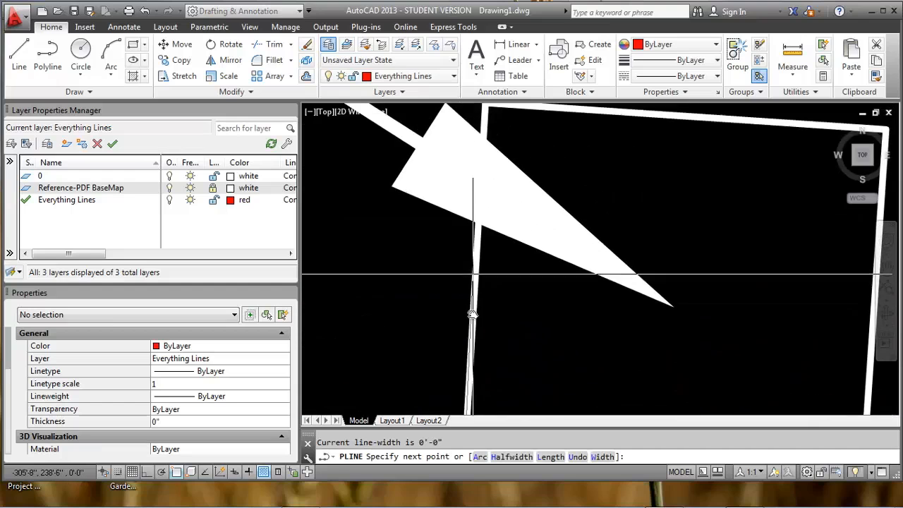
scroll(485, 144, "up", 3)
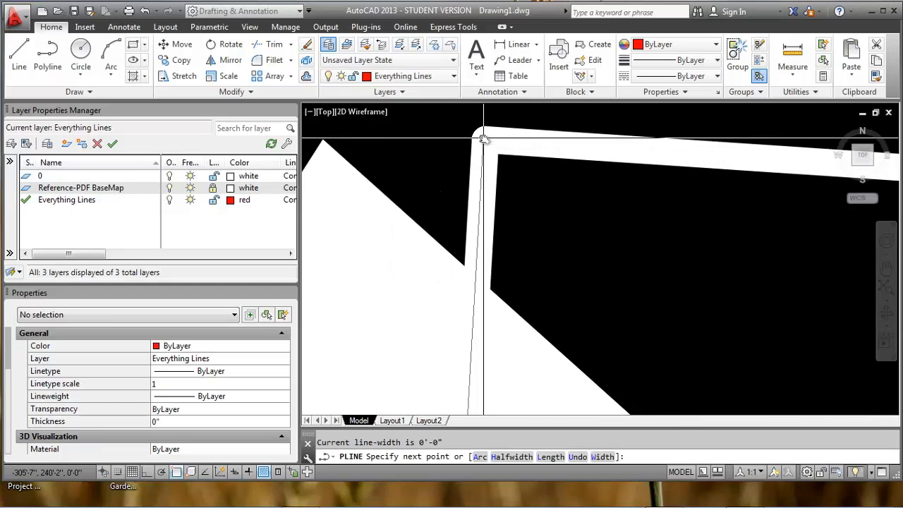
left_click(486, 137)
scroll(484, 137, "down", 2)
key("Escape")
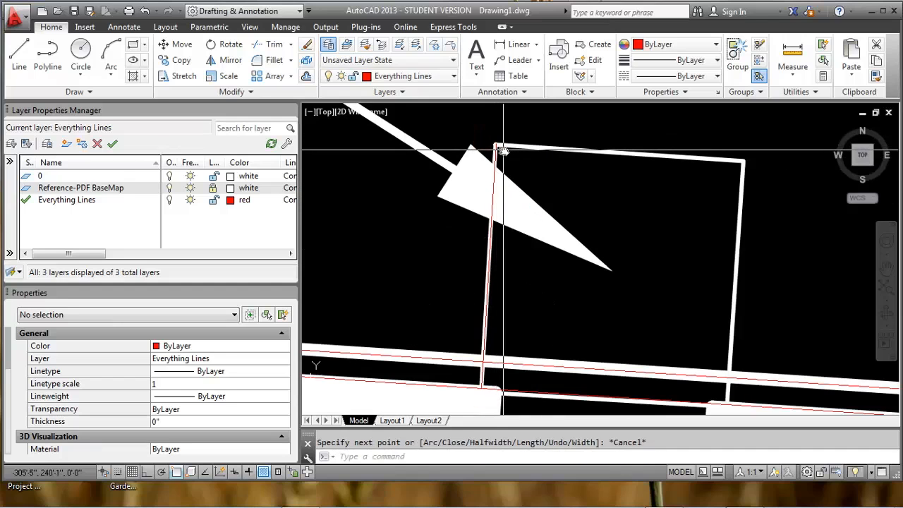
Offset that west polyline with the Through option onto the small rectangle's east edge, with object snap off.
type("o")
key("Return")
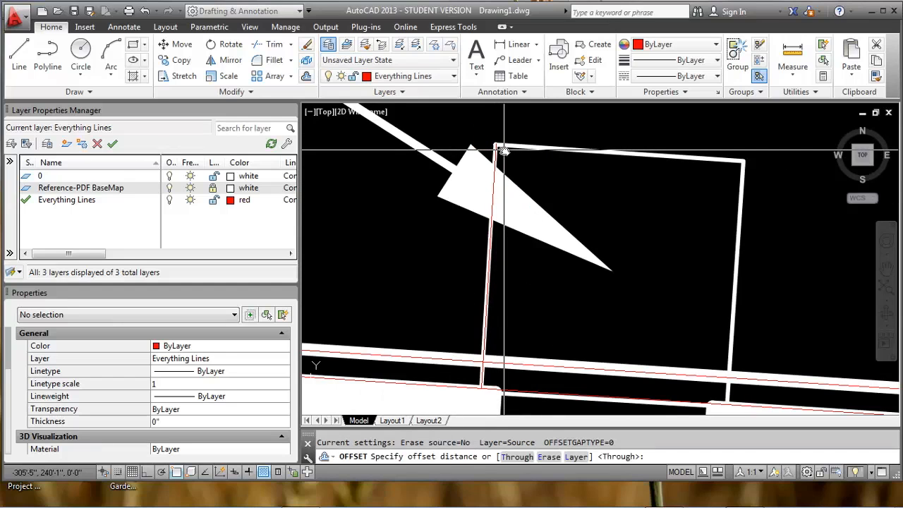
type("t")
key("Return")
key("F3")
left_click(501, 151)
scroll(754, 179, "up", 2)
scroll(720, 144, "up", 3)
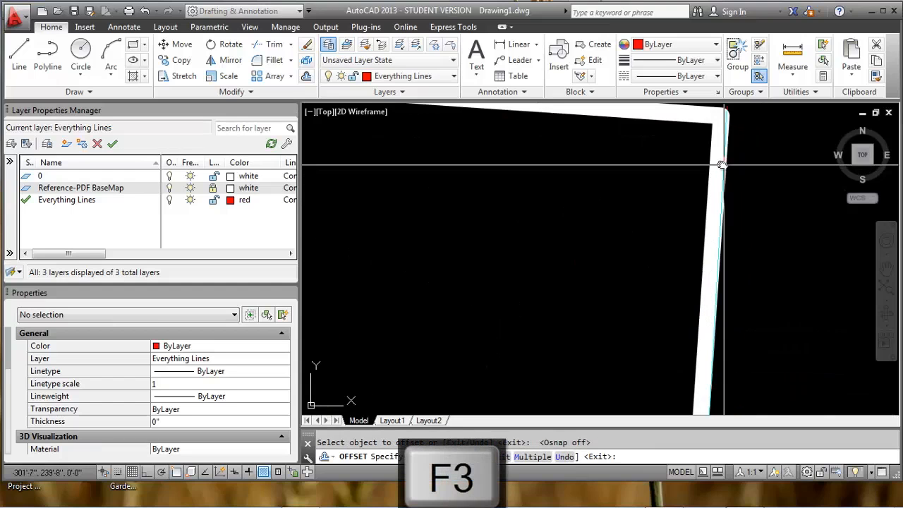
left_click(717, 163)
scroll(717, 163, "down", 3)
key("Escape")
scroll(717, 158, "down", 2)
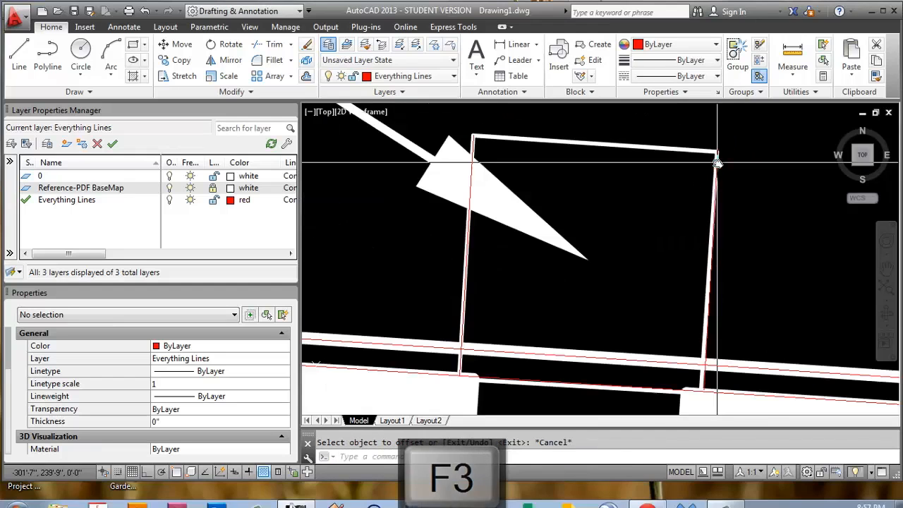
Turn object snap back on and draw a polyline along the small rectangle's north edge from its east line to its west line.
type("pl")
key("Return")
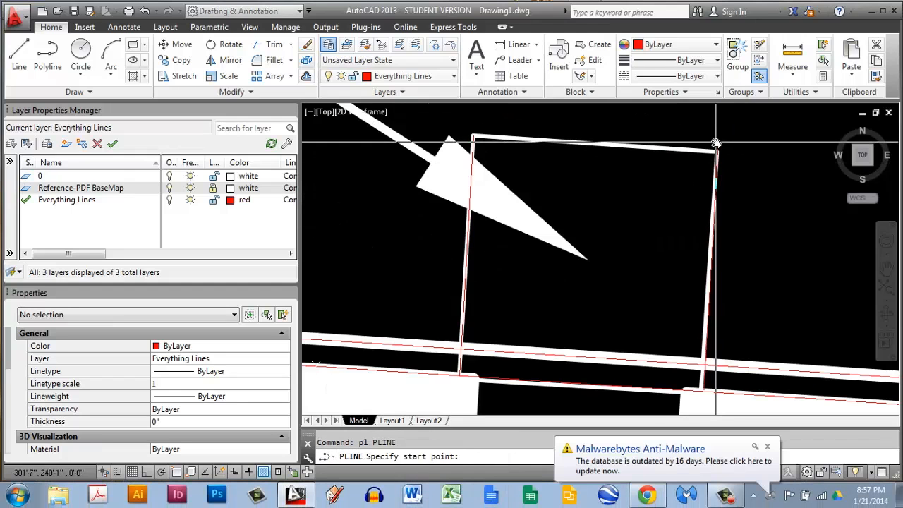
scroll(714, 151, "up", 4)
key("F3")
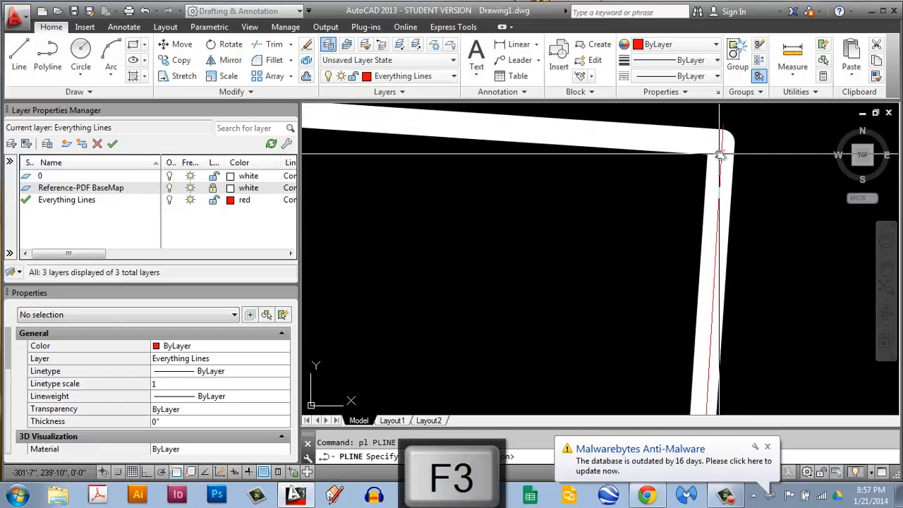
scroll(724, 139, "down", 1)
left_click(724, 138)
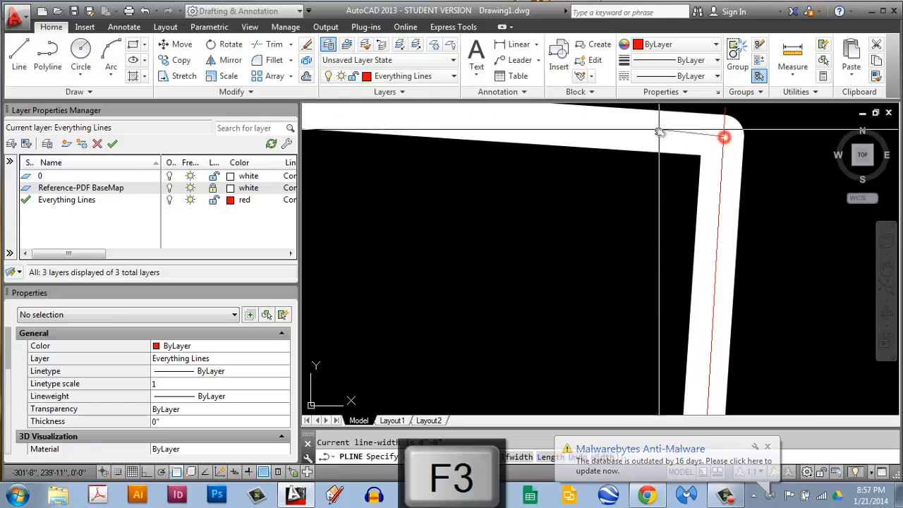
scroll(720, 144, "down", 3)
scroll(389, 148, "up", 3)
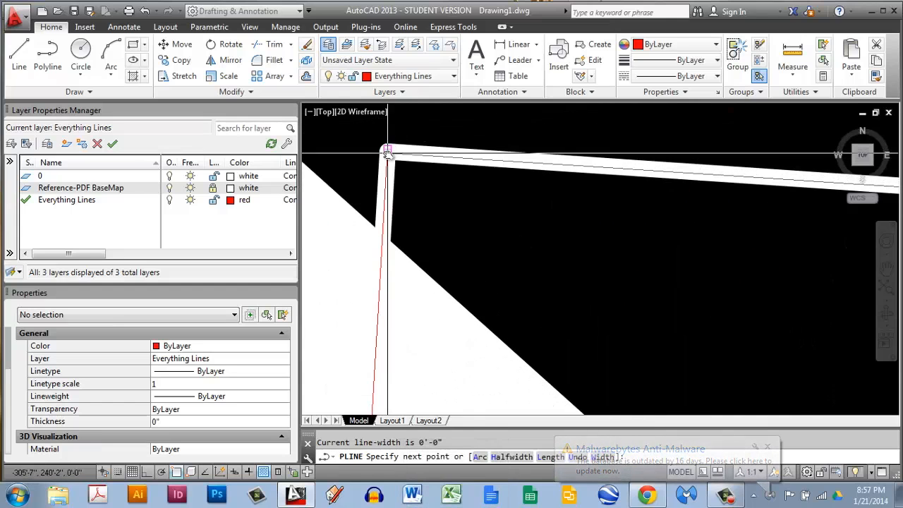
left_click(386, 151)
key("Escape")
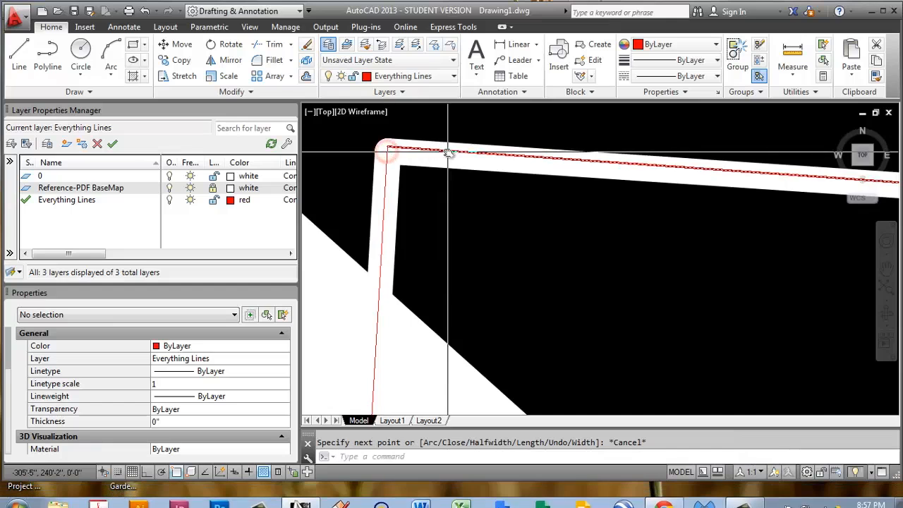
Stretch the west endpoint of the north polyline slightly past the small rectangle's west line so the two cross.
scroll(388, 149, "up", 2)
left_click(393, 150)
left_click(362, 146)
scroll(365, 145, "up", 2)
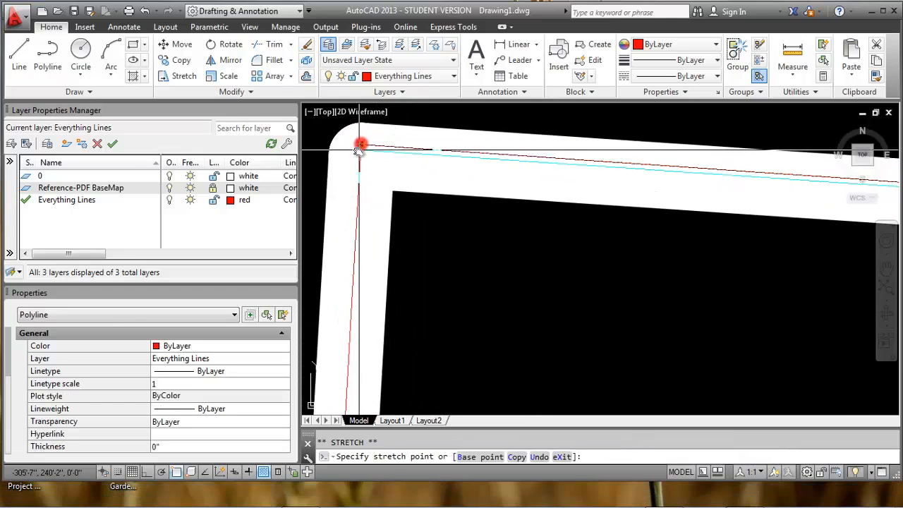
left_click(337, 164)
key("Escape")
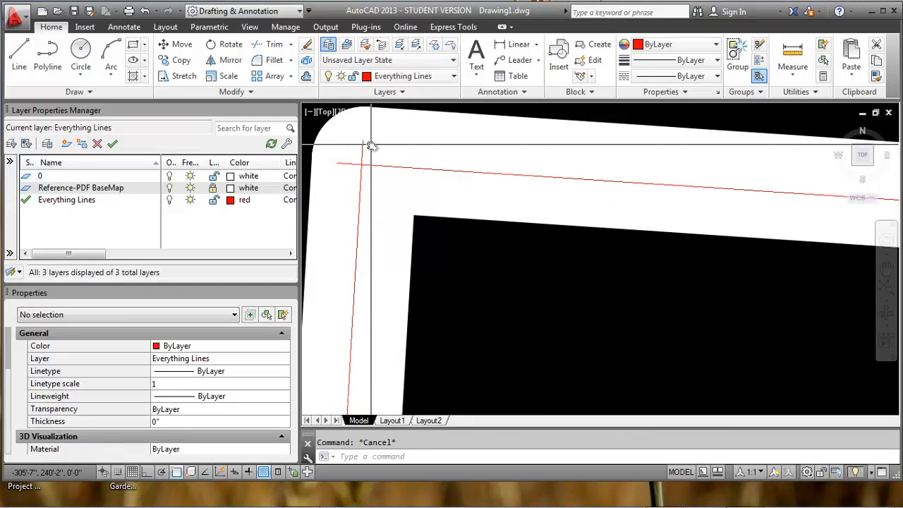
Trim the overhanging line ends at the small rectangle's northwest corner.
left_click(347, 146)
right_click(350, 146)
left_click(343, 165)
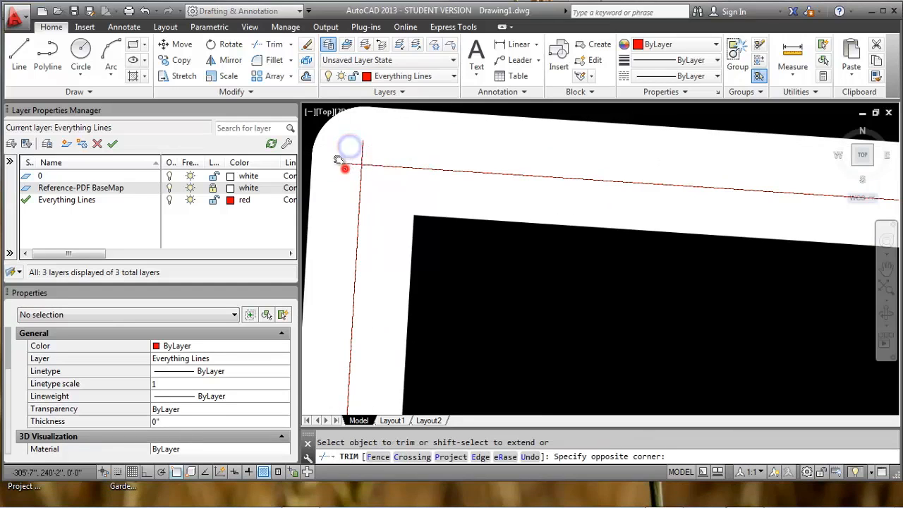
key("Escape")
scroll(543, 170, "down", 5)
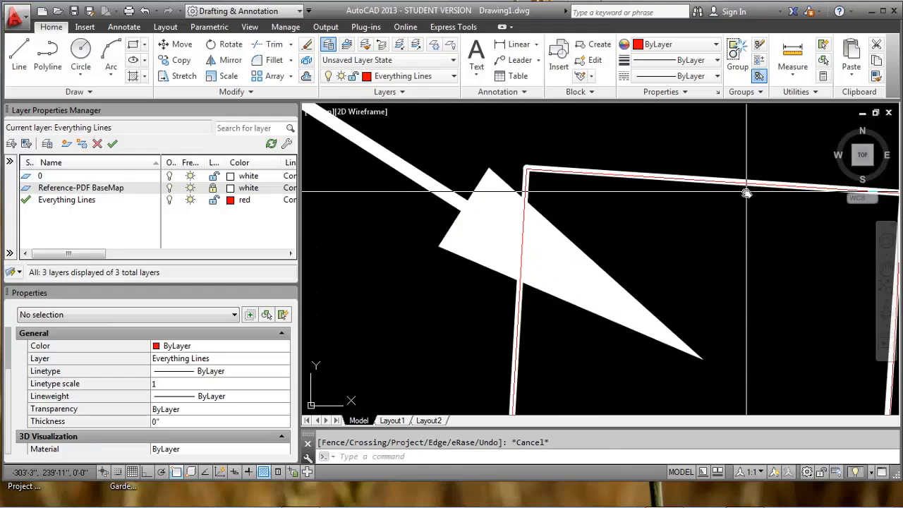
Trim the overhanging line ends at the small rectangle's northeast corner, using its north and east lines as cutting edges.
middle_click_drag(744, 191, 458, 181)
scroll(573, 170, "up", 3)
middle_click_drag(731, 264, 600, 297)
scroll(684, 262, "up", 5)
scroll(631, 218, "down", 1)
type("tr")
key("Return")
left_click(599, 268)
left_click(541, 181)
right_click(544, 180)
left_click(570, 167)
left_click(555, 156)
key("Escape")
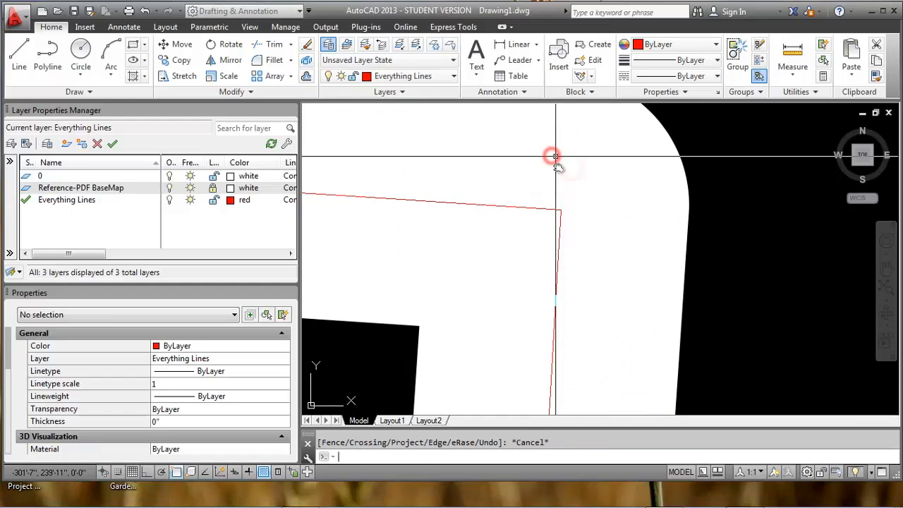
Trace the west edge of the outer square of the western double-square unit north of the building with a polyline.
scroll(557, 163, "down", 6)
scroll(558, 226, "down", 8)
scroll(588, 191, "up", 1)
scroll(588, 190, "up", 5)
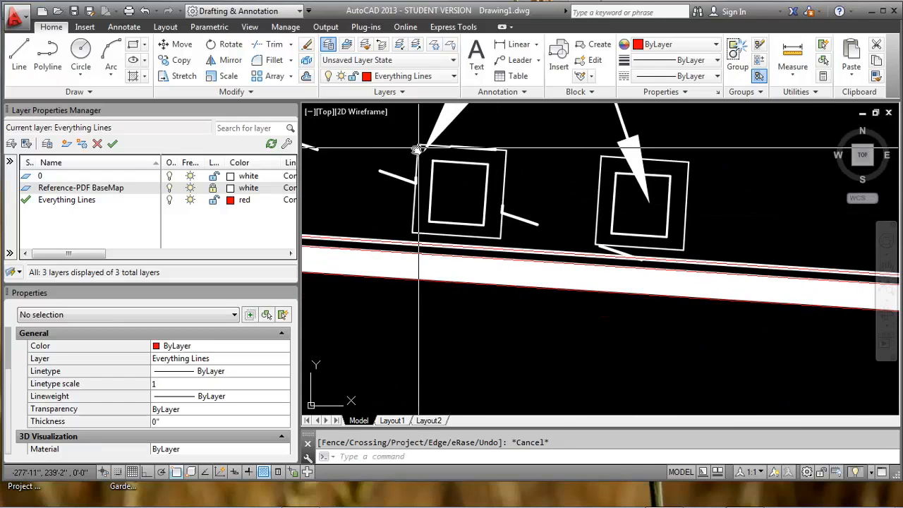
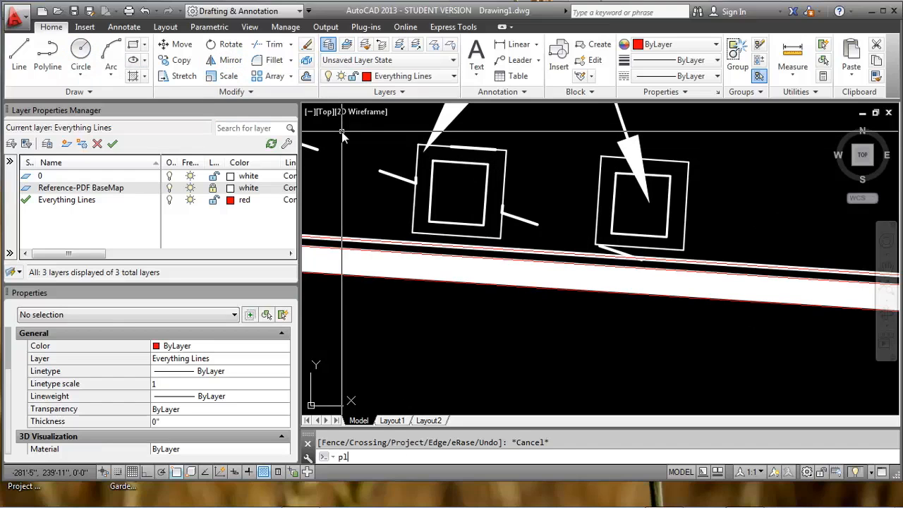
scroll(423, 147, "up", 6)
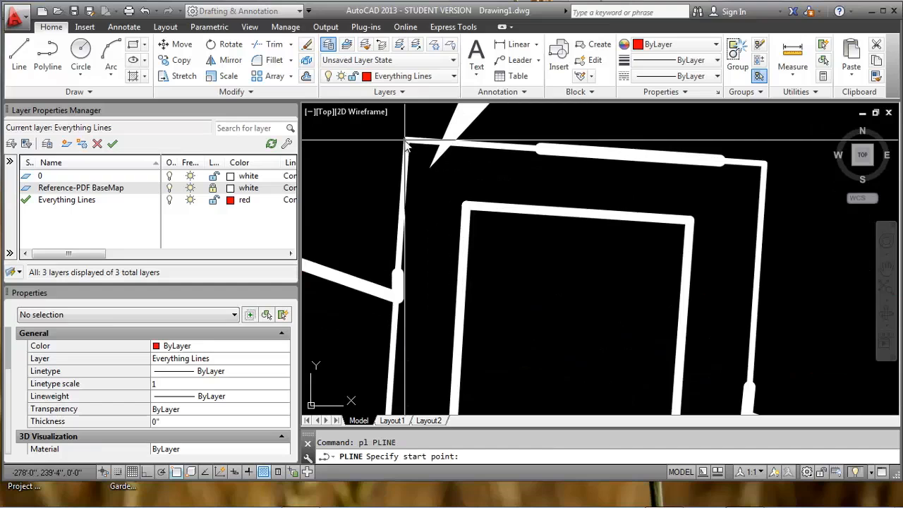
left_click(406, 143)
scroll(408, 170, "down", 5)
scroll(395, 283, "up", 5)
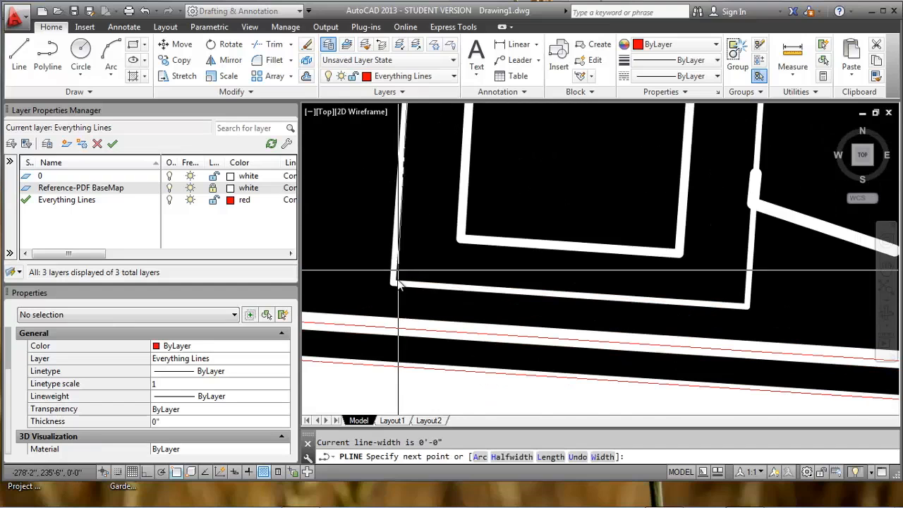
left_click(393, 284)
key("Escape")
Offset the outer square's west polyline with the Through option onto its east edge at the southeast corner.
type("o")
key("Return")
type("t")
key("Return")
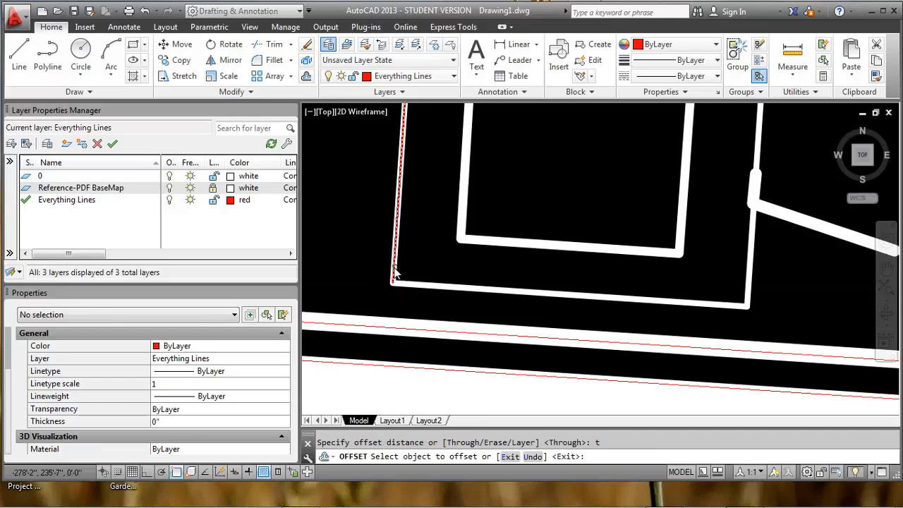
left_click(395, 272)
scroll(742, 306, "up", 3)
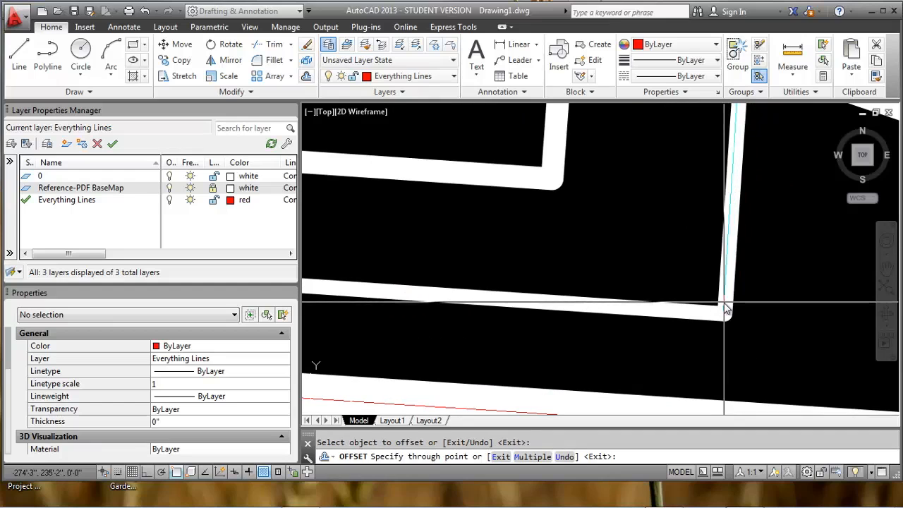
left_click(725, 306)
key("Escape")
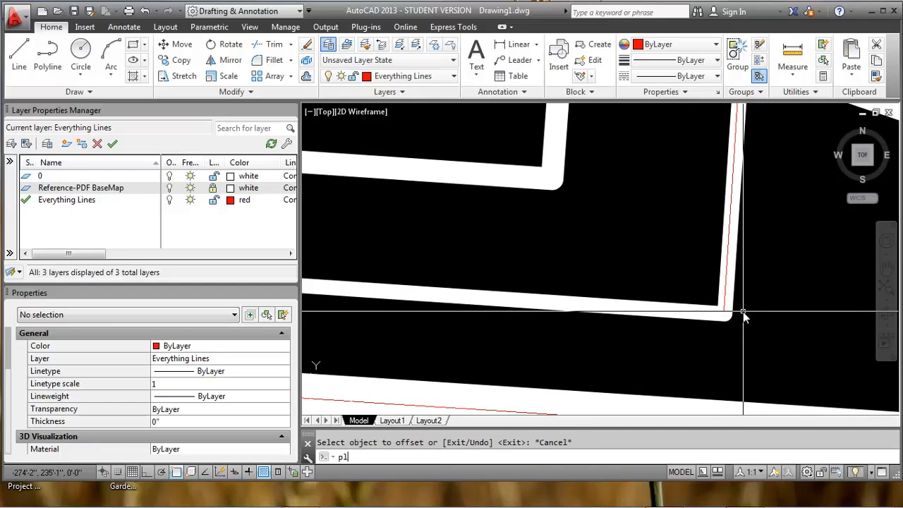
Draw a polyline along the outer square's south edge from its southeast corner to its southwest corner.
type("pl")
key("Return")
left_click(723, 312)
scroll(599, 302, "down", 2)
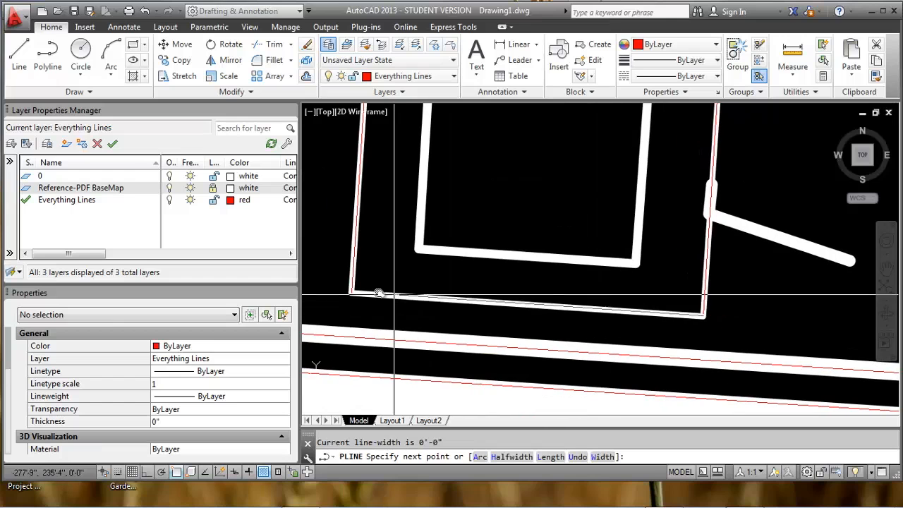
left_click(351, 292)
key("Escape")
scroll(430, 262, "down", 3)
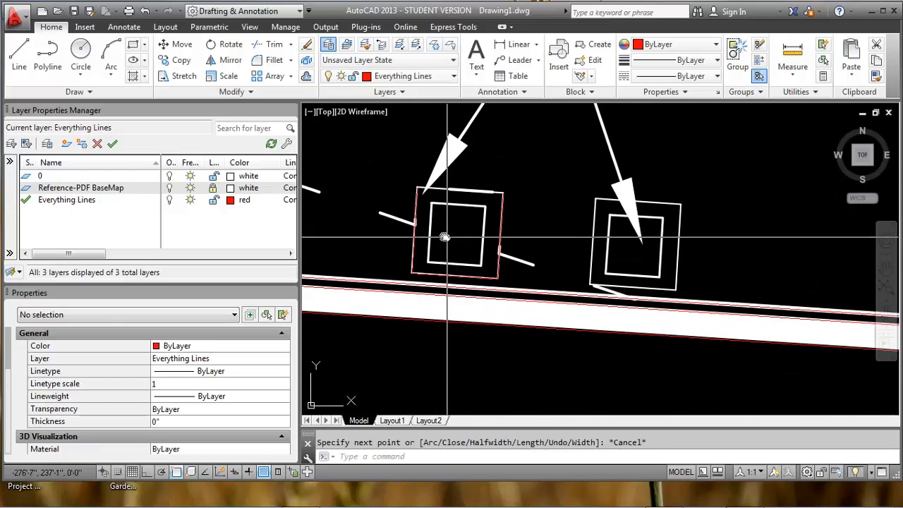
Offset the outer square's south polyline with the Through option onto its north edge at the northeast corner.
scroll(449, 240, "up", 3)
type("o")
key("Return")
type("t")
key("Return")
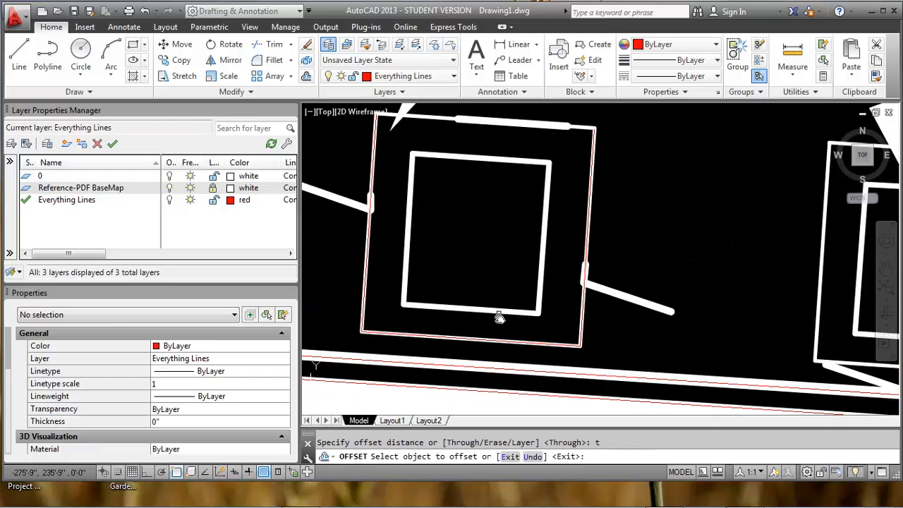
left_click(595, 129)
key("Escape")
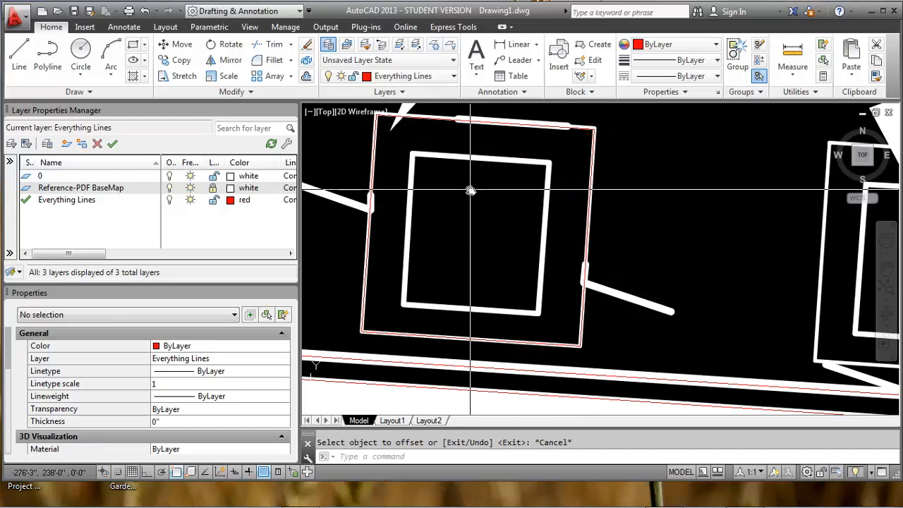
Join the outer square's four edge polylines into one polyline, using Polyline Edit with the Multiple and Join options.
type("pl")
key("Return")
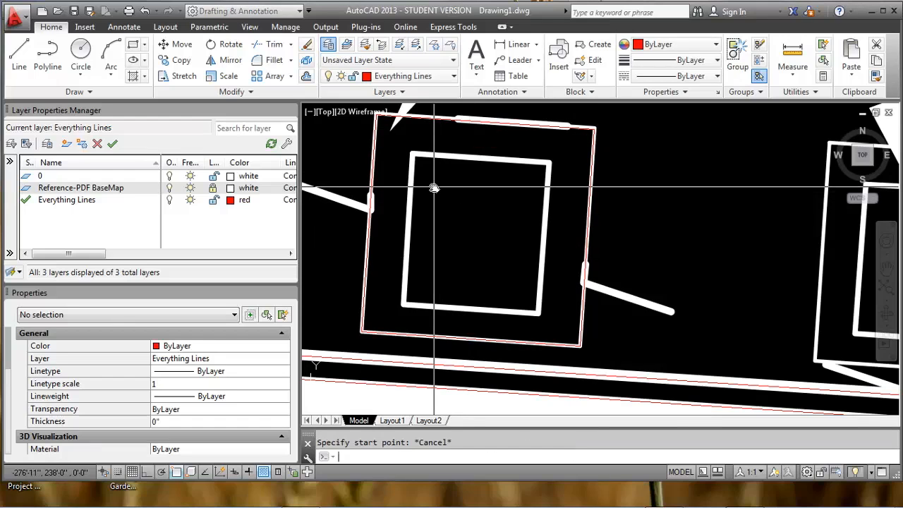
type("pe")
key("Return")
type("m")
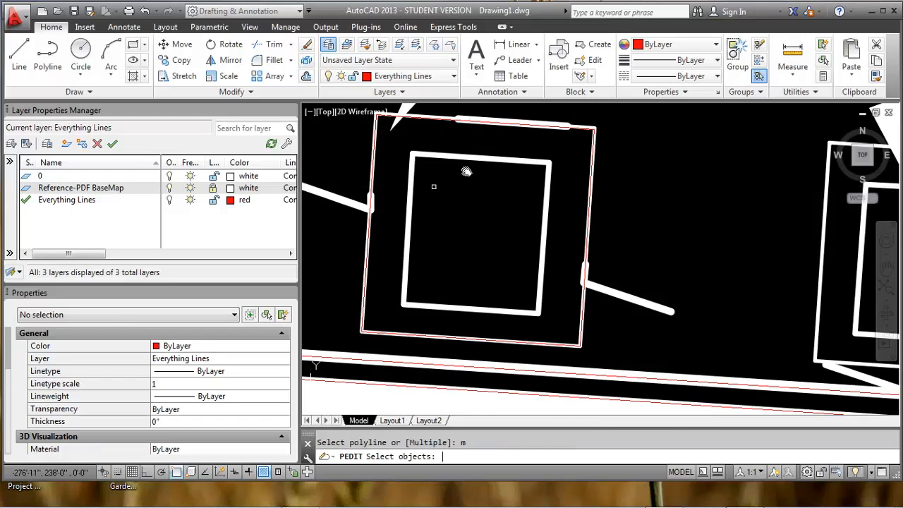
left_click(622, 149)
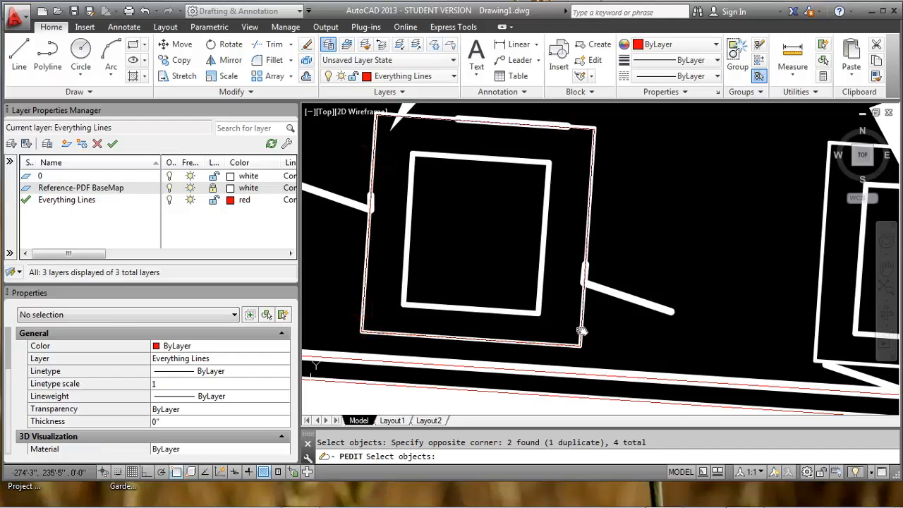
key("Return")
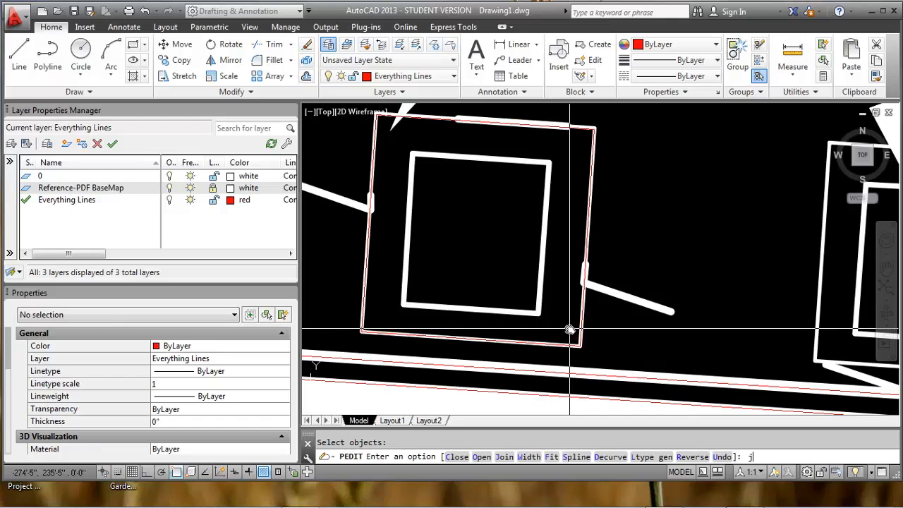
type("j")
key("Return")
key("Return")
key("Return")
key("Return")
key("Escape")
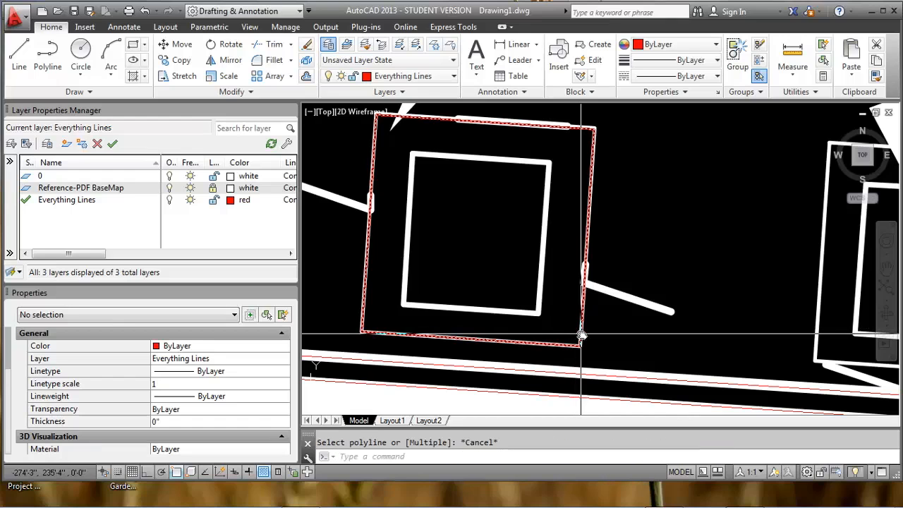
left_click(581, 335)
key("Escape")
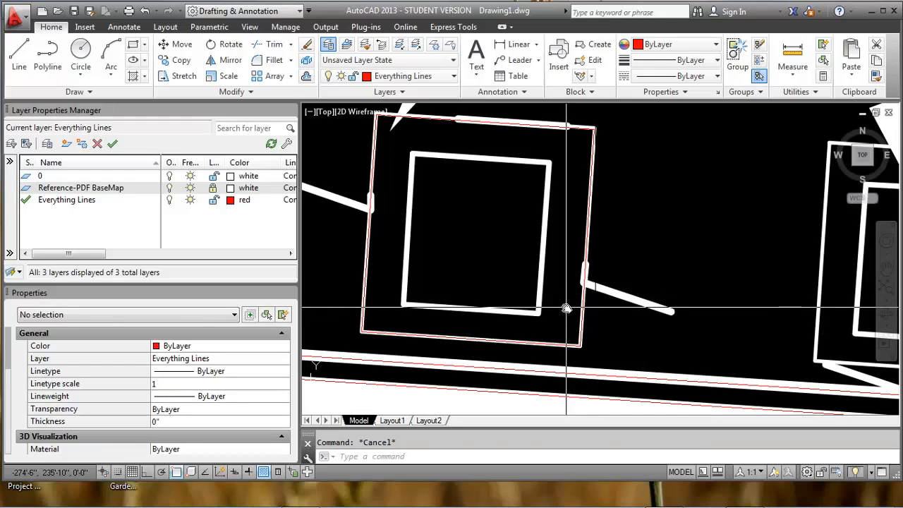
key("Return")
key("Return")
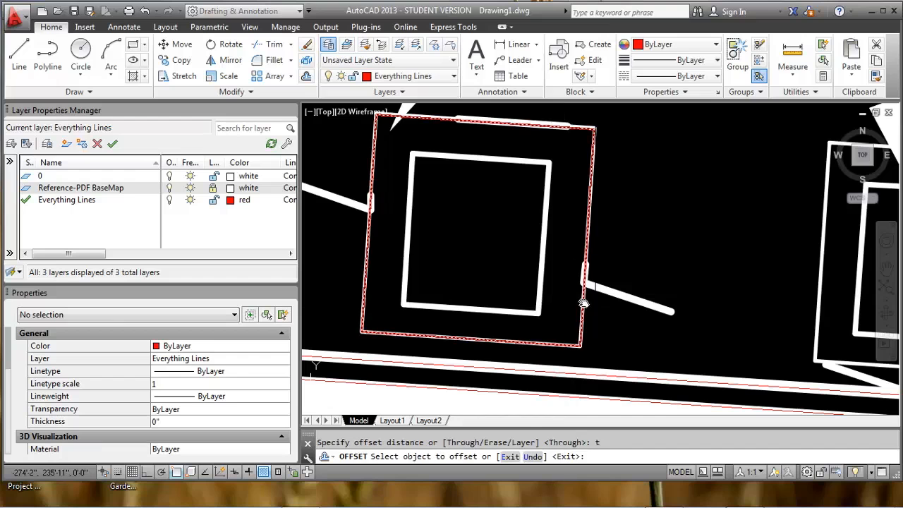
left_click(582, 302)
scroll(582, 302, "up", 3)
scroll(529, 304, "down", 6)
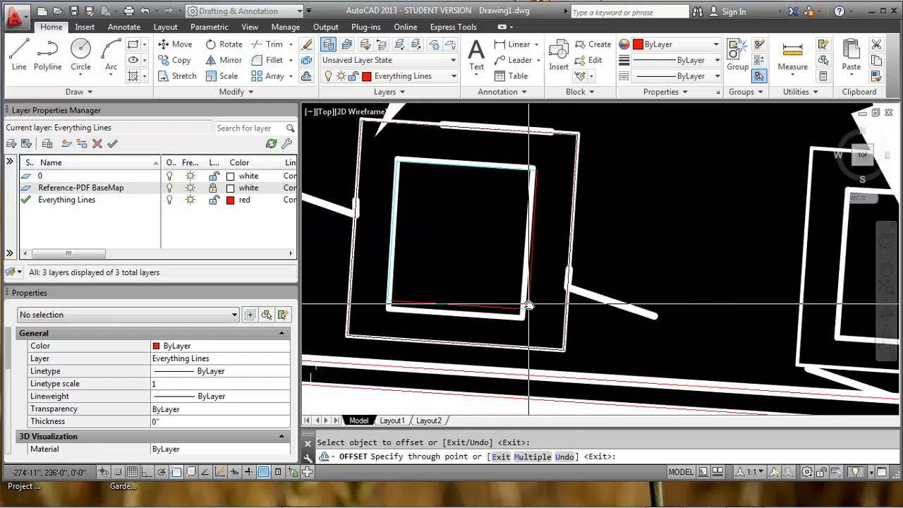
key("Escape")
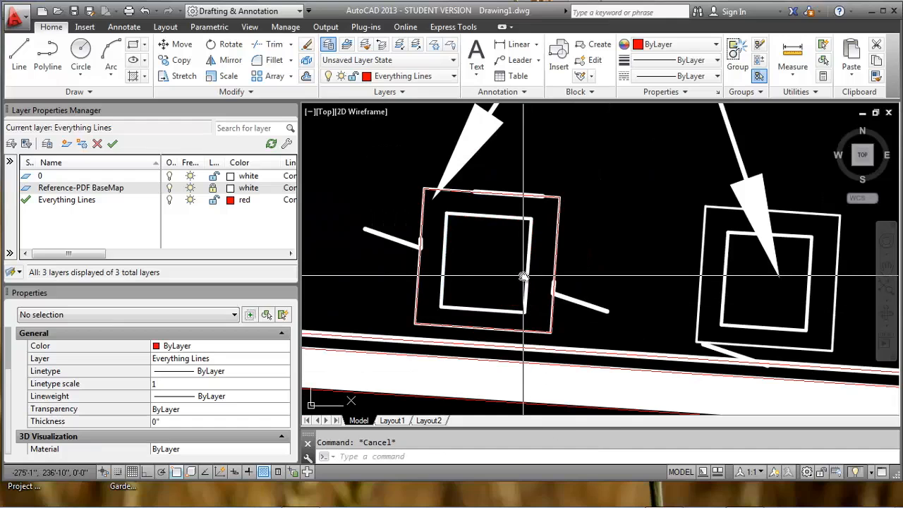
Draw a polyline along the outer square's west edge from its northwest corner to its southwest corner.
type("pl")
key("Return")
key("F3")
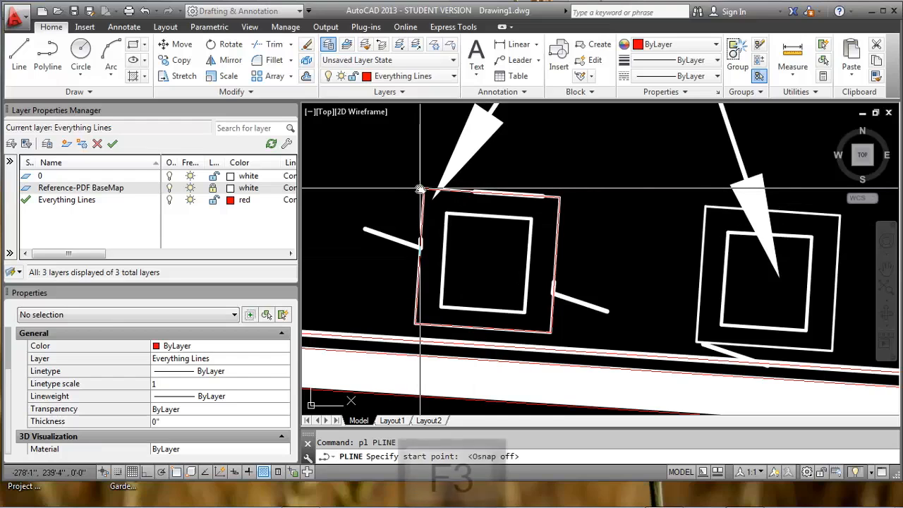
scroll(420, 190, "up", 2)
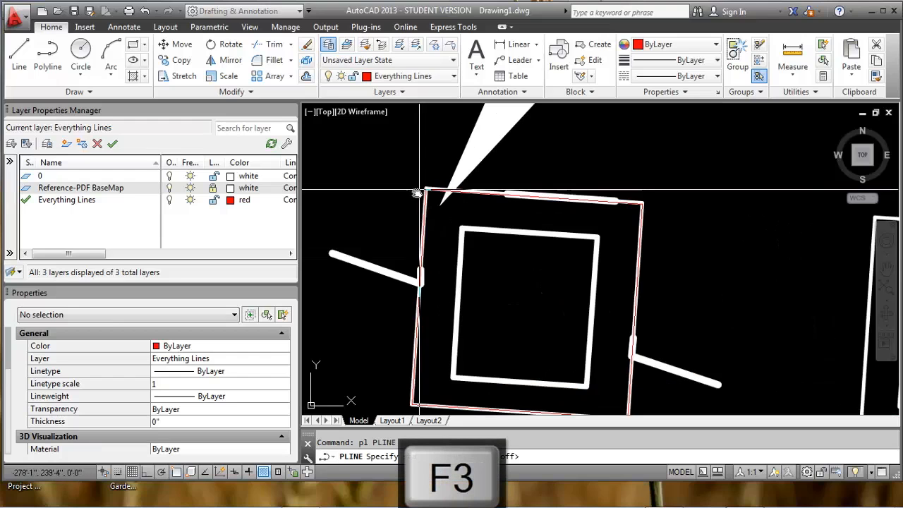
left_click(426, 189)
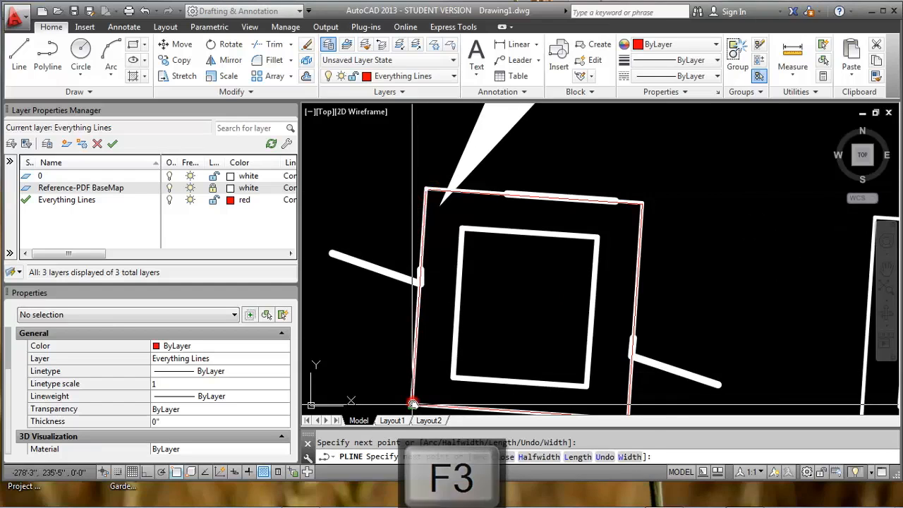
key("Escape")
left_click(427, 331)
key("Escape")
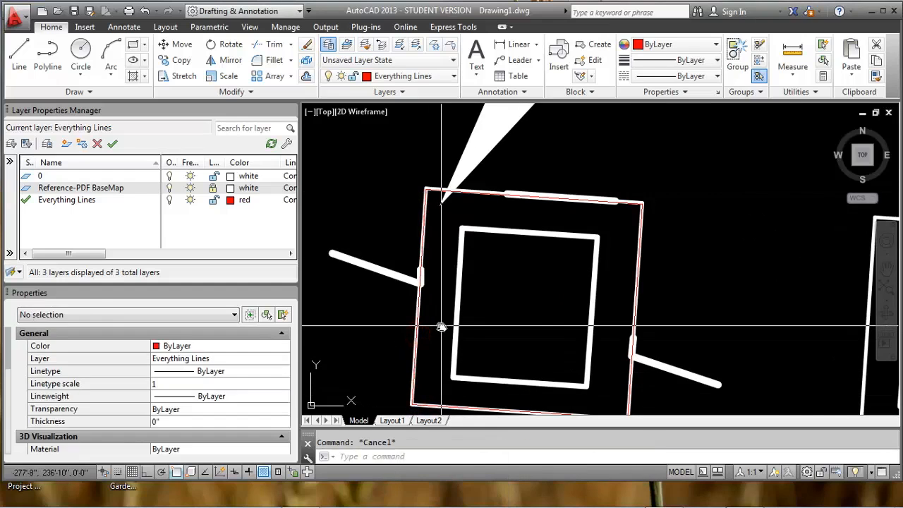
Offset the separate west polyline with the Through option onto the inner square's west edge, and offset that copy onto its east edge.
type("o")
key("Return")
type("t")
key("Return")
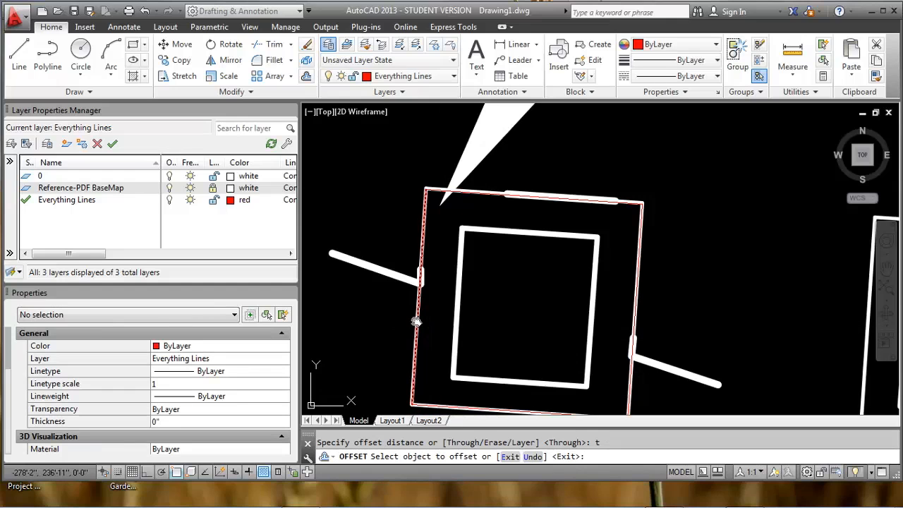
left_click(419, 322)
scroll(413, 319, "up", 2)
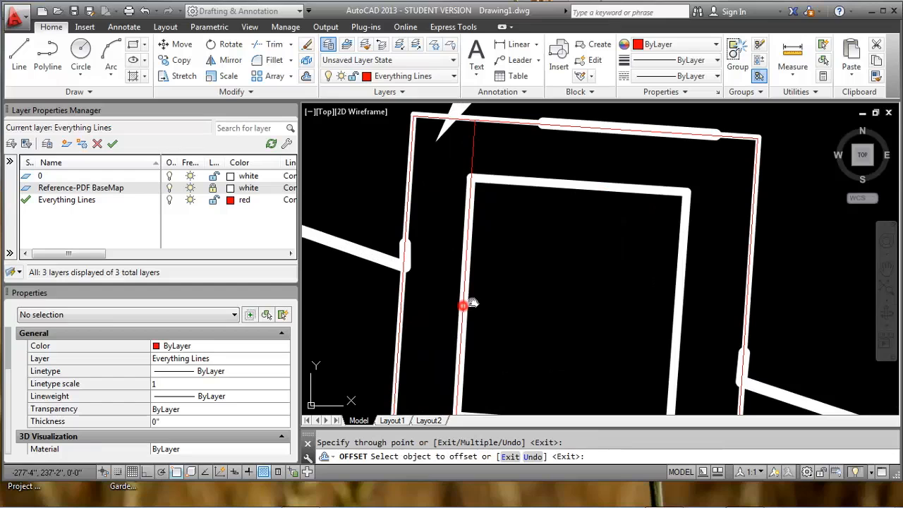
left_click(462, 305)
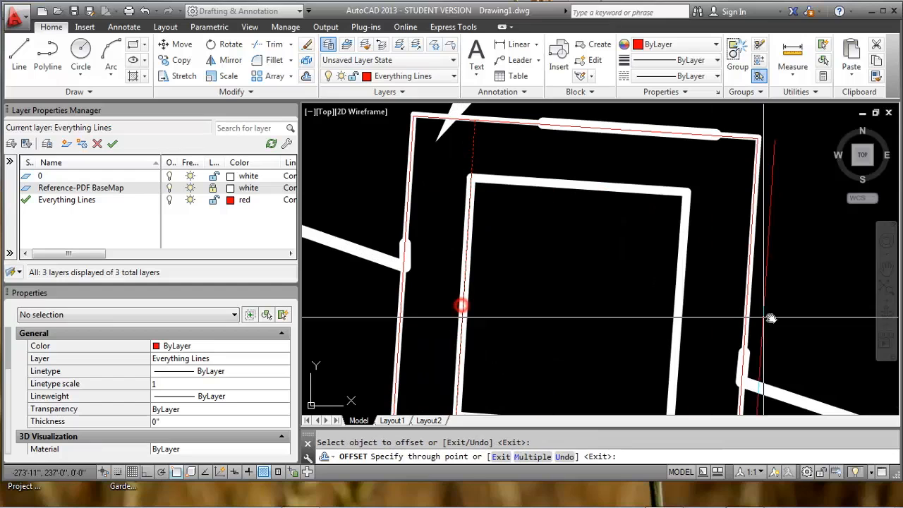
left_click(681, 302)
key("Escape")
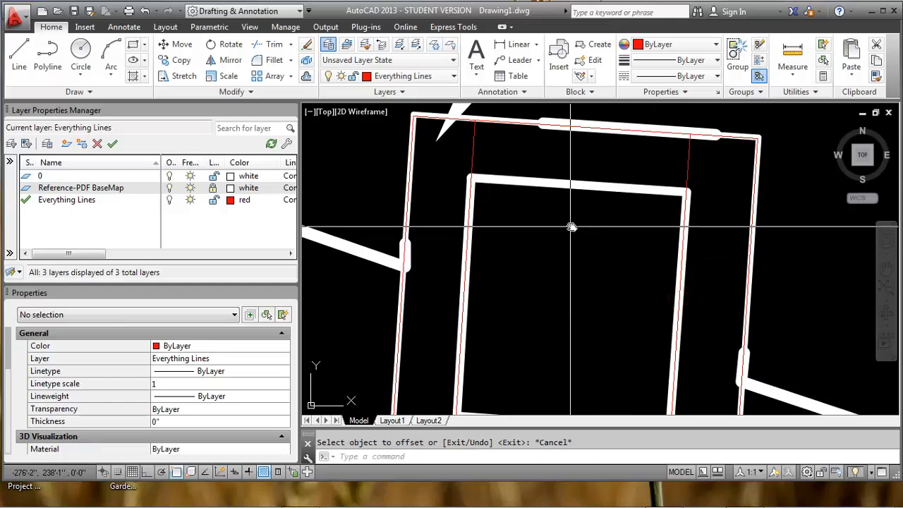
Delete the separate west polyline and draw one along the outer square's north edge from its northwest to its northeast corner.
left_click(409, 173)
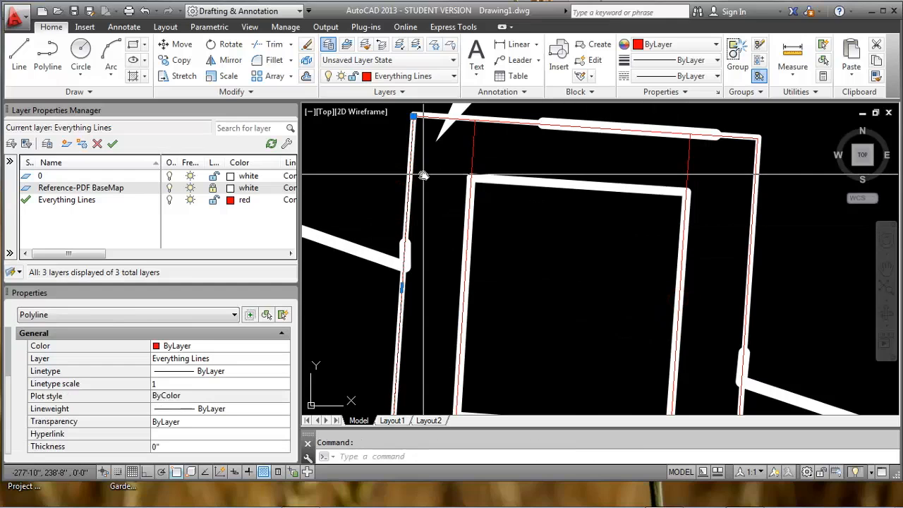
key("Delete")
type("pl")
key("Return")
left_click(413, 116)
left_click(757, 138)
key("Escape")
Offset the north polyline with the Through option onto the inner square's north edge, and offset that copy onto its south edge.
type("o")
key("Return")
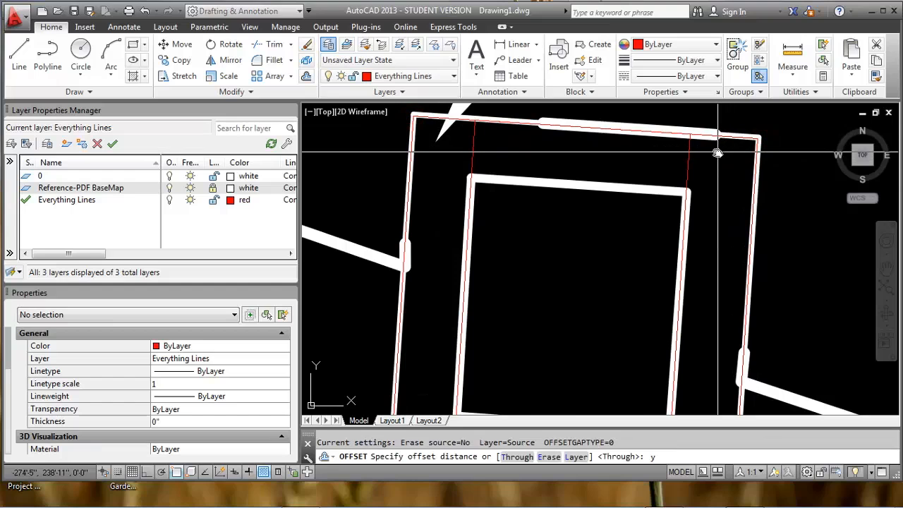
key("Return")
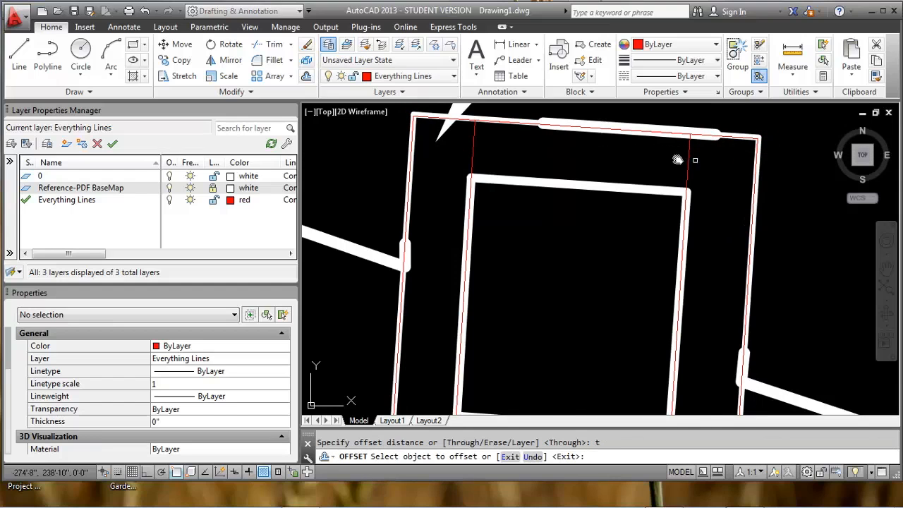
left_click(642, 132)
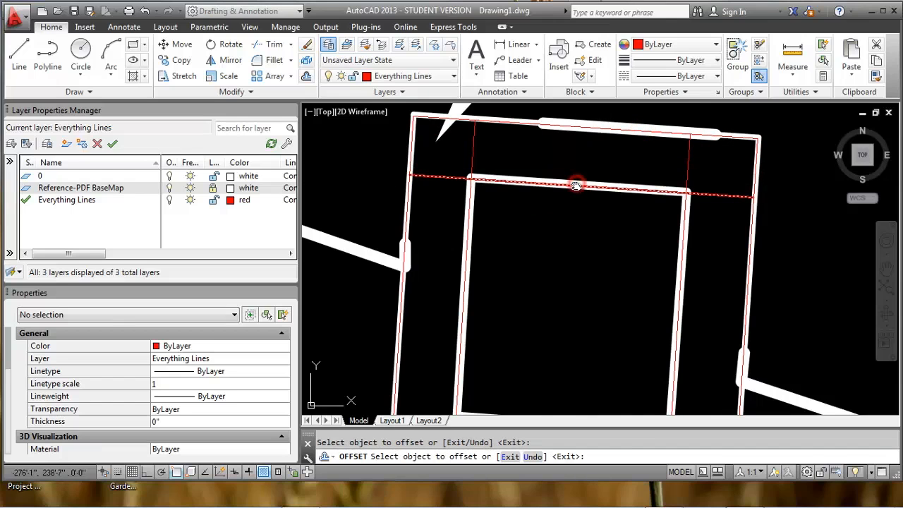
left_click(576, 186)
scroll(541, 231, "down", 3)
scroll(530, 296, "up", 3)
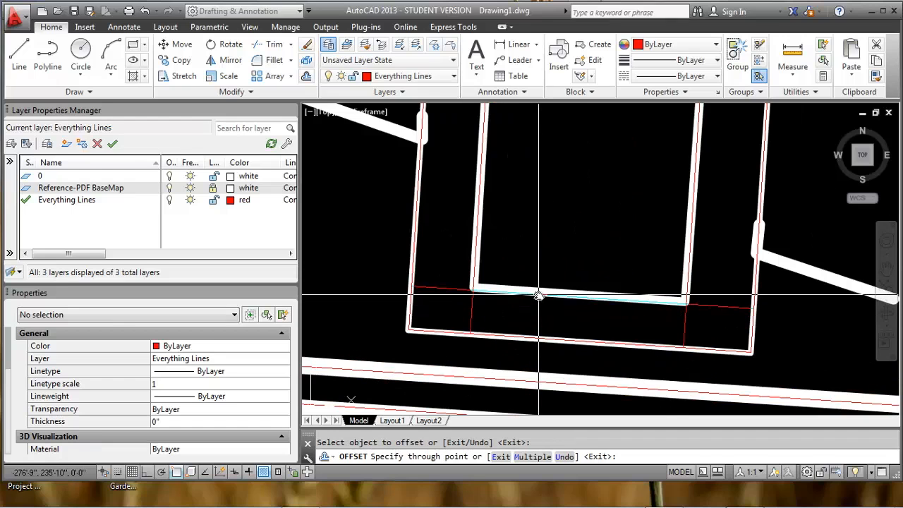
left_click(538, 294)
key("Escape")
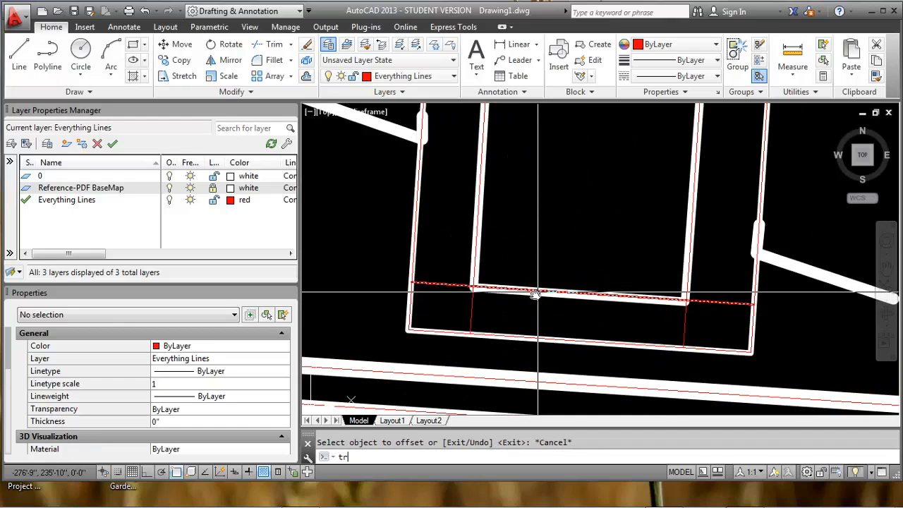
Trim the polyline ends that overhang the inner square's southwest and southeast corners.
key("Return")
left_click(497, 300)
right_click(464, 286)
left_click(462, 287)
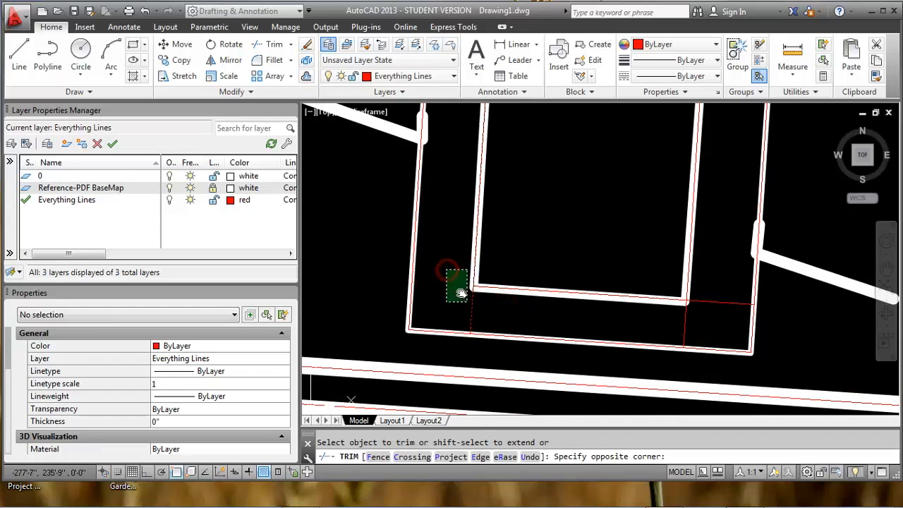
key("Escape")
key("Return")
left_click(705, 315)
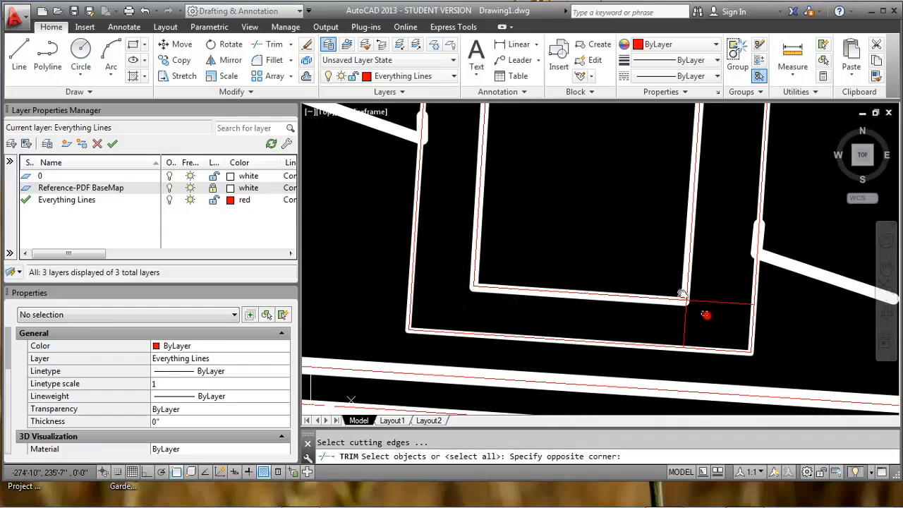
right_click(681, 290)
left_click(698, 299)
left_click(684, 321)
key("Return")
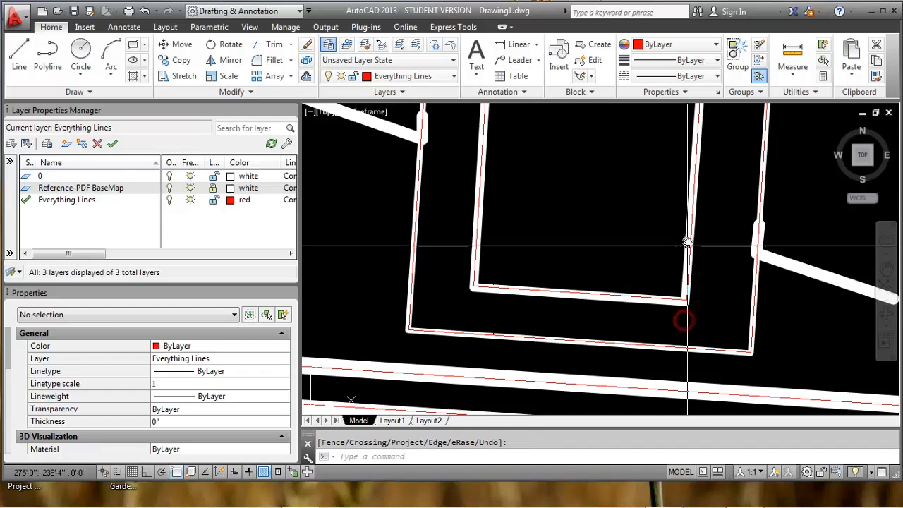
Trim the polyline ends that overhang the inner square's northeast and northwest corners.
scroll(677, 258, "down", 4)
scroll(673, 242, "up", 4)
key("Return")
left_click(697, 165)
left_click(686, 146)
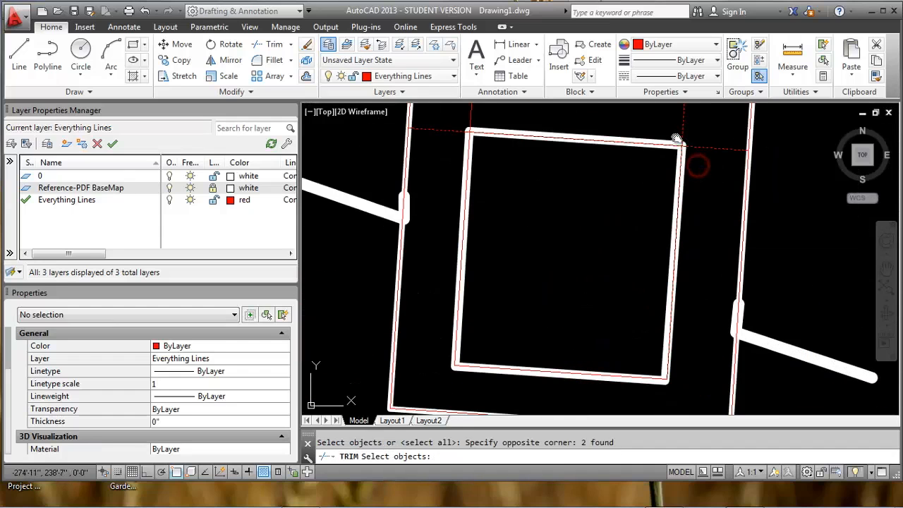
right_click(679, 137)
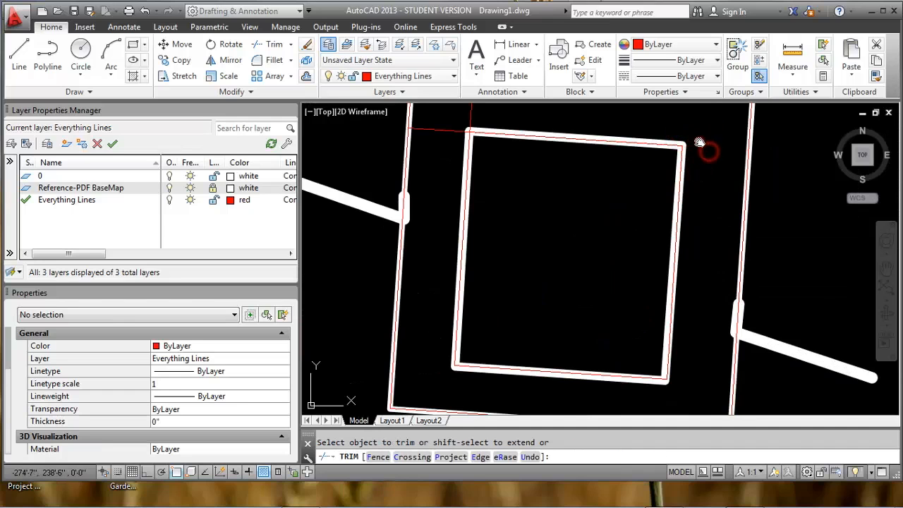
key("Return")
middle_click_drag(500, 148, 503, 225)
key("Return")
left_click(483, 222)
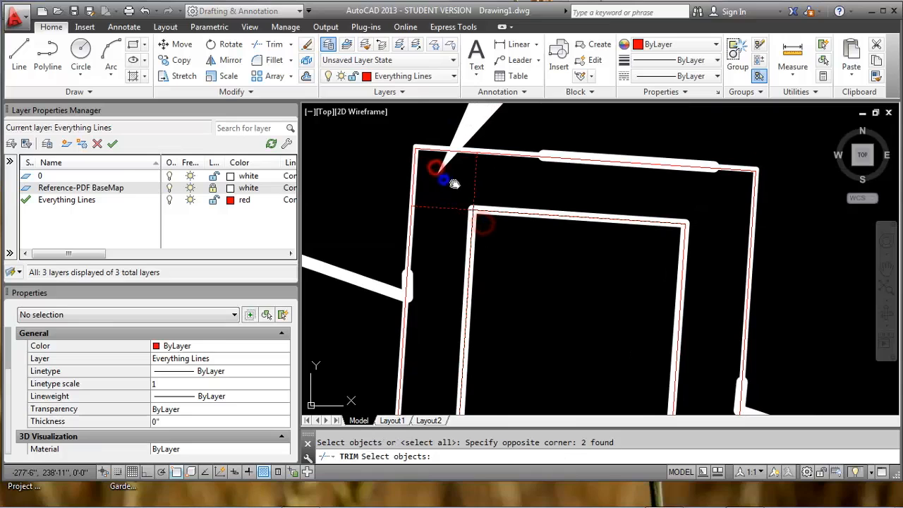
right_click(478, 181)
key("Escape")
Join the inner square's four edges into one polyline, using Polyline Edit with Multiple, Join and a fuzz distance of 1 inch.
type("pe")
key("Return")
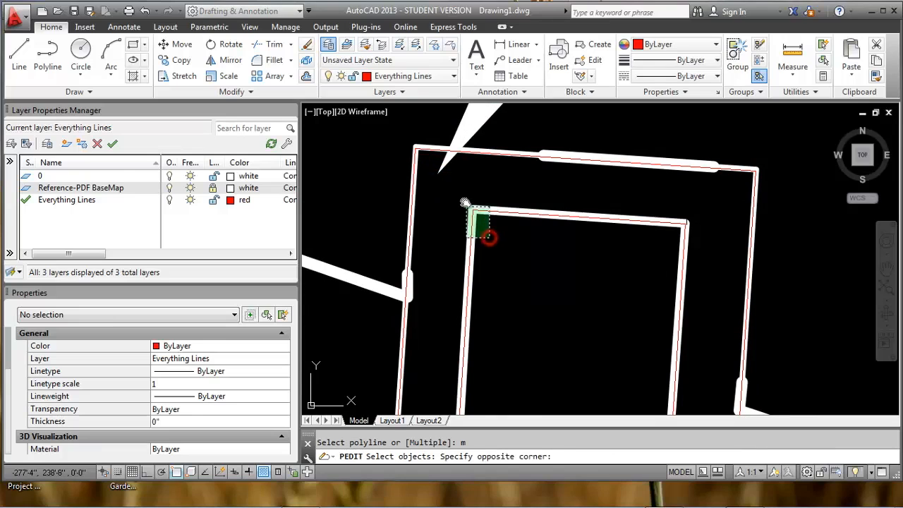
scroll(623, 249, "down", 2)
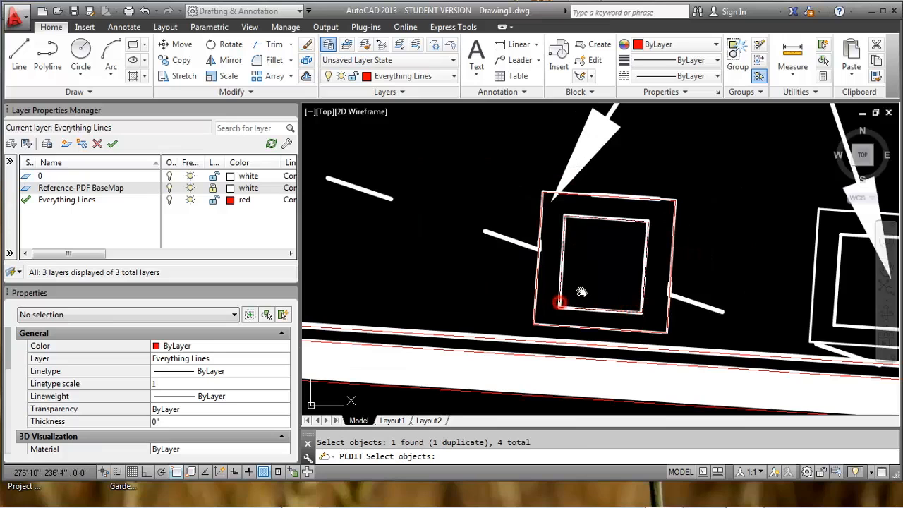
key("Return")
type("j")
key("Return")
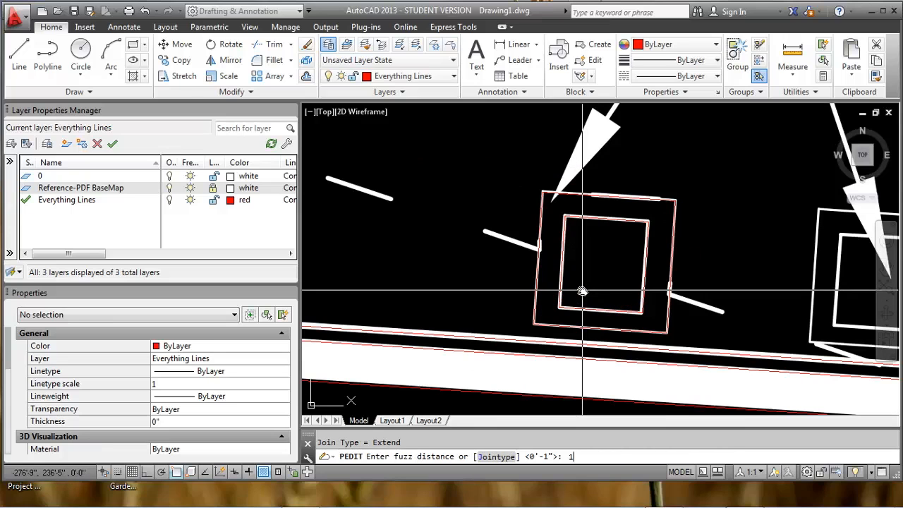
key("Return")
key("Return")
left_click(646, 264)
key("Escape")
Copy both traced squares from the outer square's southeast corner to the southeast corner of the neighbouring outer square to the east.
middle_click_drag(630, 260, 591, 258)
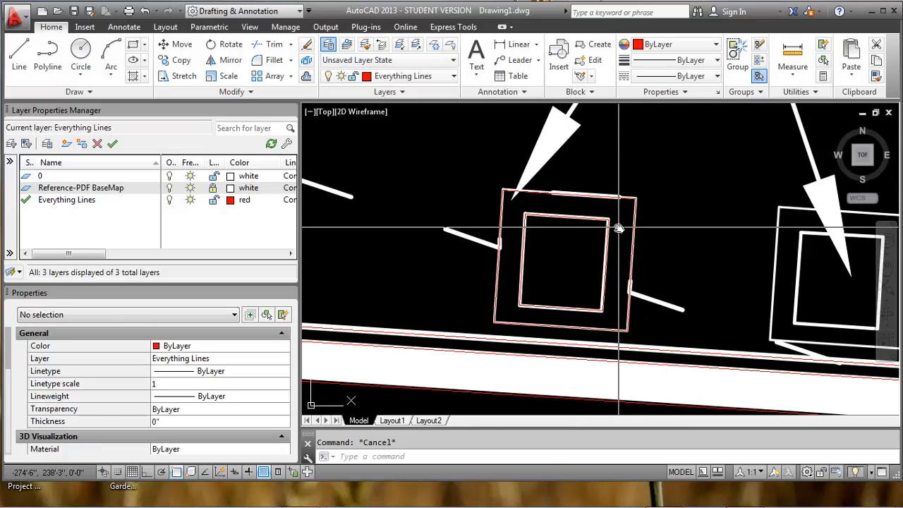
type("copy")
key("Return")
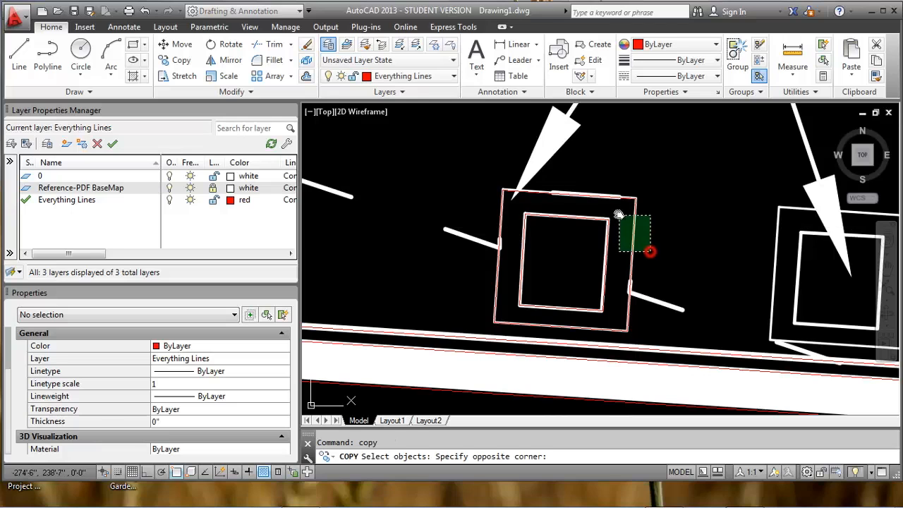
key("Return")
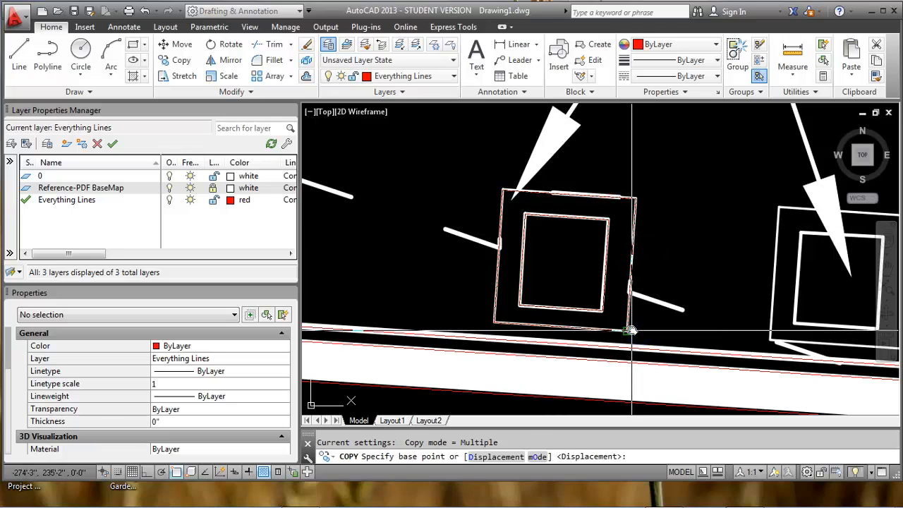
left_click(630, 331)
middle_click_drag(830, 359, 677, 324)
scroll(753, 320, "up", 4)
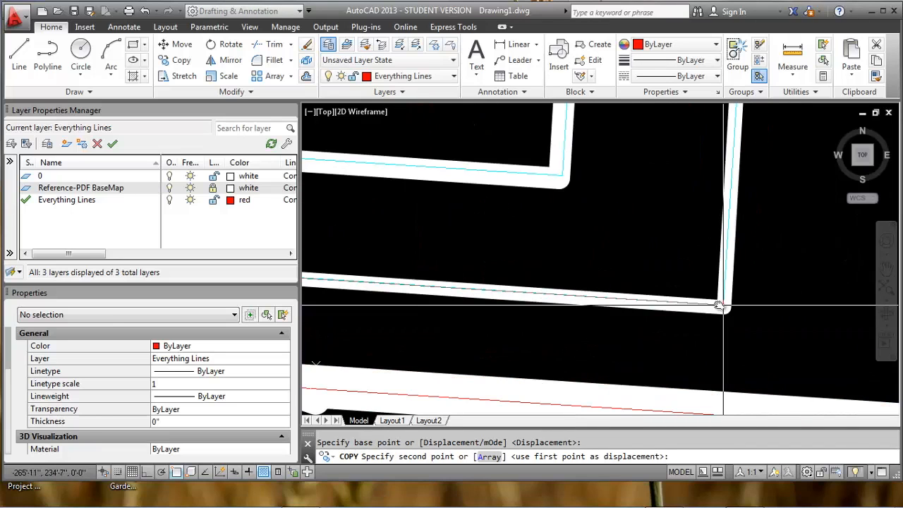
left_click(723, 306)
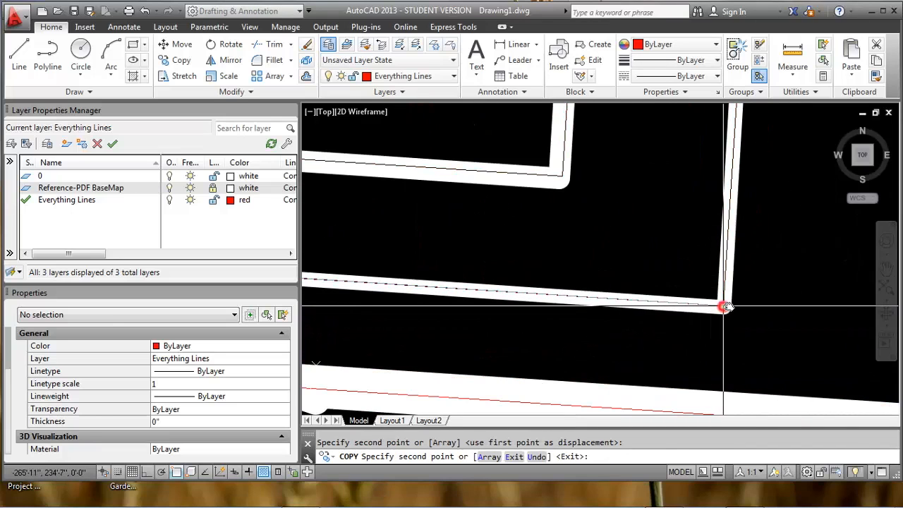
scroll(734, 302, "down", 4)
key("Escape")
Trace the line across the middle of the building with a polyline from the outer west edge to the east side.
scroll(650, 246, "down", 1)
middle_click_drag(650, 246, 595, 202)
key("Escape")
scroll(629, 238, "down", 2)
scroll(619, 202, "down", 1)
mouse_move(667, 201)
middle_mouse_down()
mouse_move(656, 169)
mouse_move(601, 120)
middle_mouse_up()
middle_click_drag(687, 240, 685, 170)
middle_click_drag(541, 206, 607, 261)
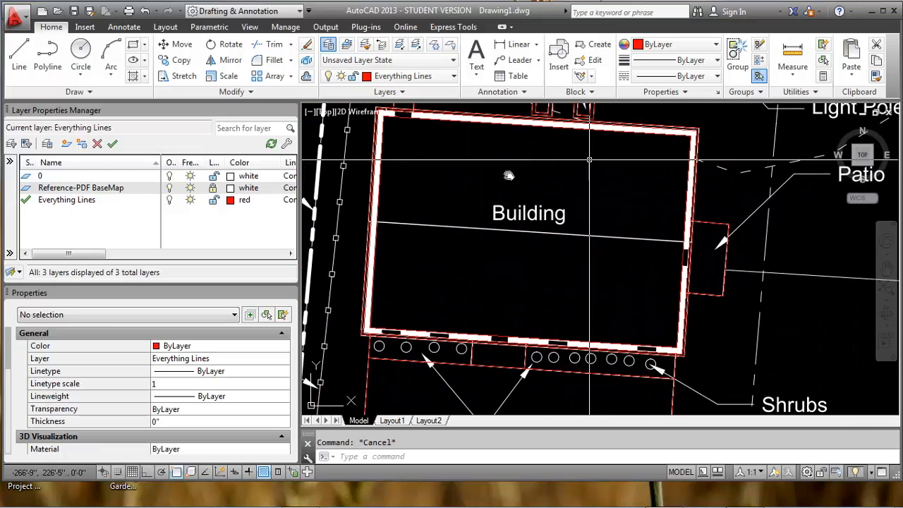
scroll(396, 212, "up", 4)
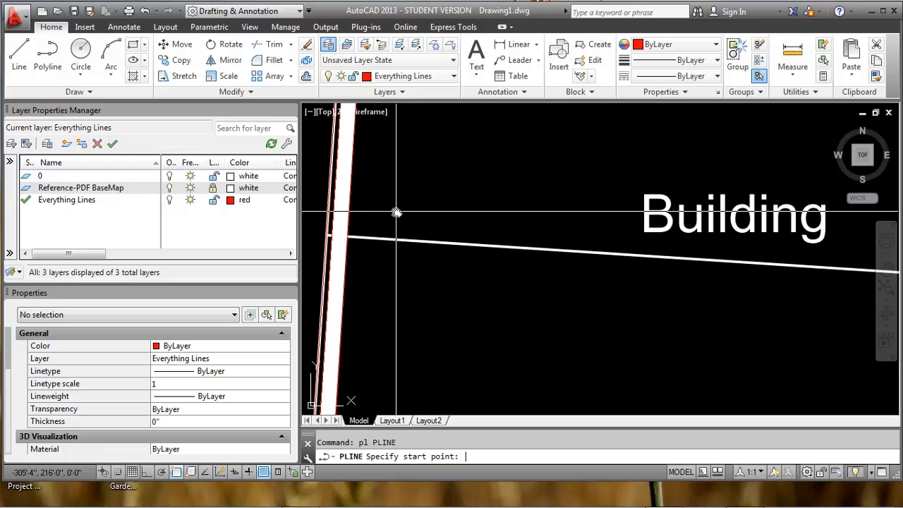
scroll(330, 238, "up", 5)
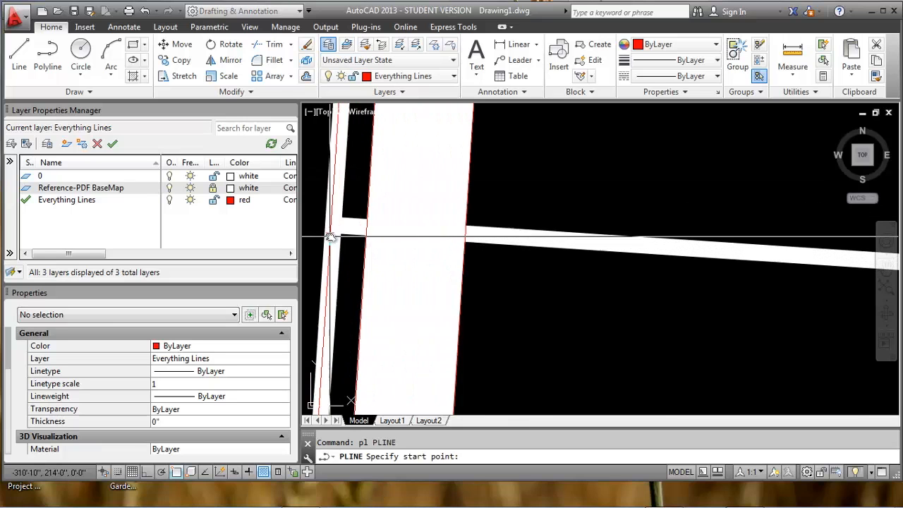
left_click(332, 227)
scroll(332, 223, "down", 5)
middle_click_drag(578, 244, 461, 234)
scroll(571, 255, "up", 5)
scroll(605, 192, "up", 3)
left_click(625, 203)
key("Escape")
Start a polyline where the west fence meets the sidewalk's north line and trace the fence up to its northwest corner.
scroll(557, 211, "down", 8)
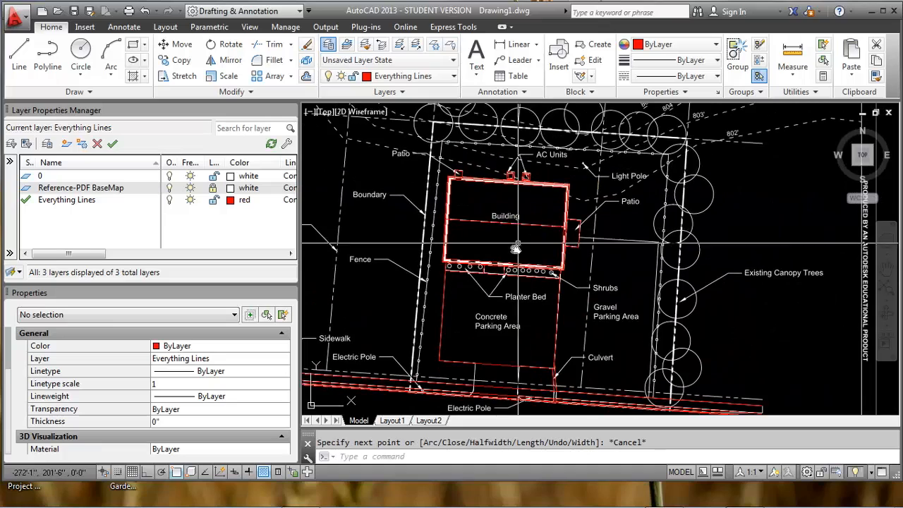
scroll(460, 245, "up", 4)
scroll(446, 224, "down", 4)
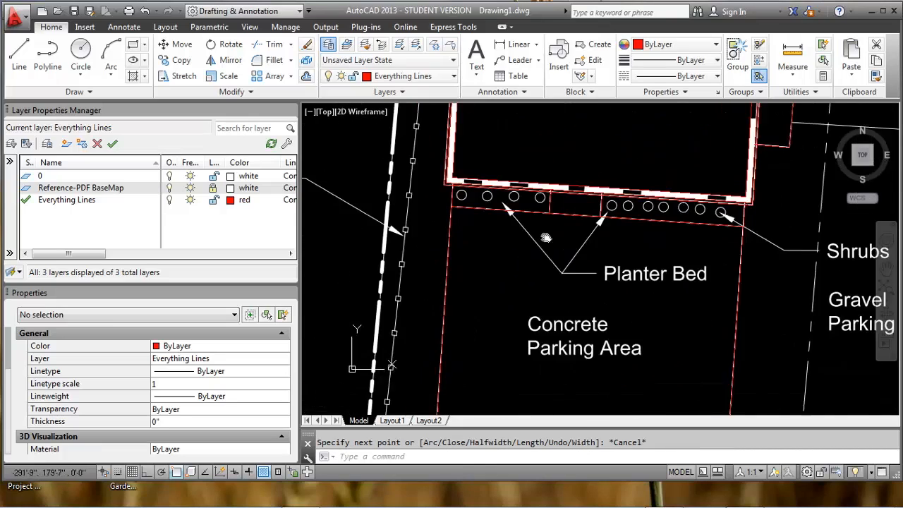
middle_click_drag(592, 255, 657, 298)
middle_click_drag(589, 243, 560, 266)
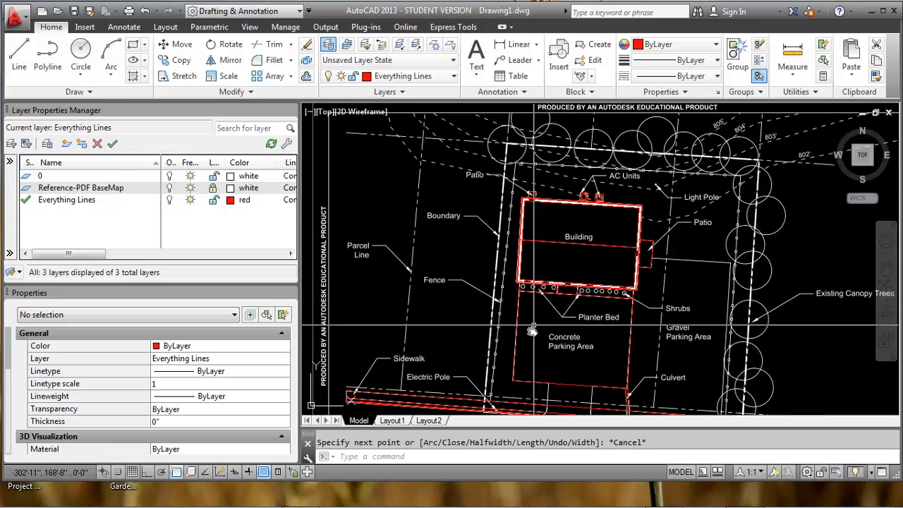
middle_click_drag(530, 326, 524, 299)
scroll(490, 368, "up", 6)
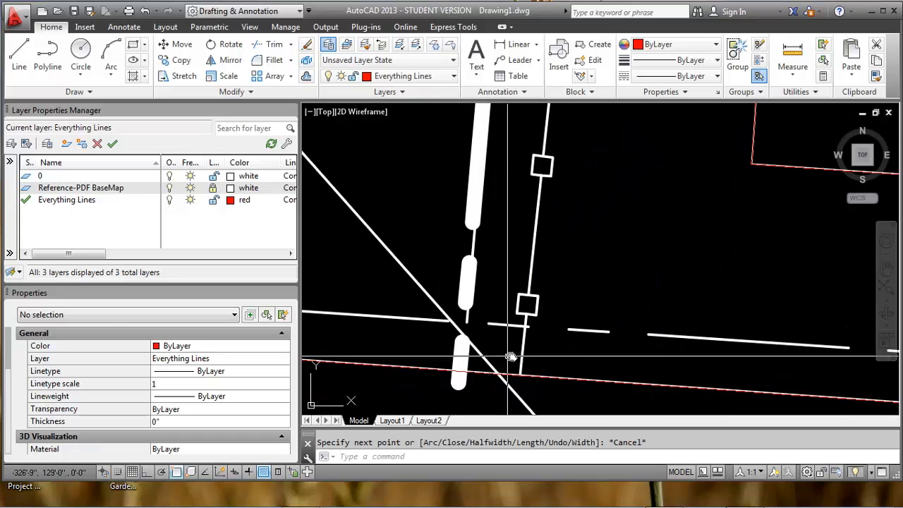
key("Return")
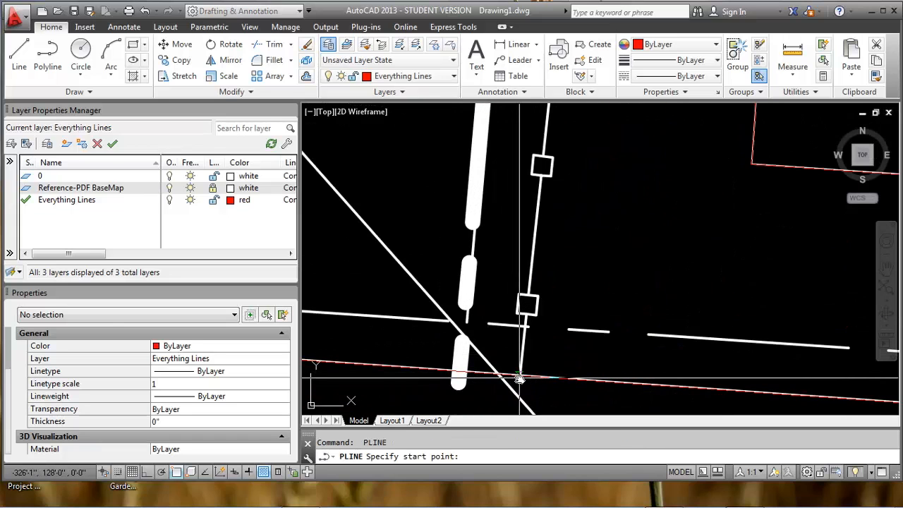
left_click(519, 379)
scroll(519, 374, "down", 8)
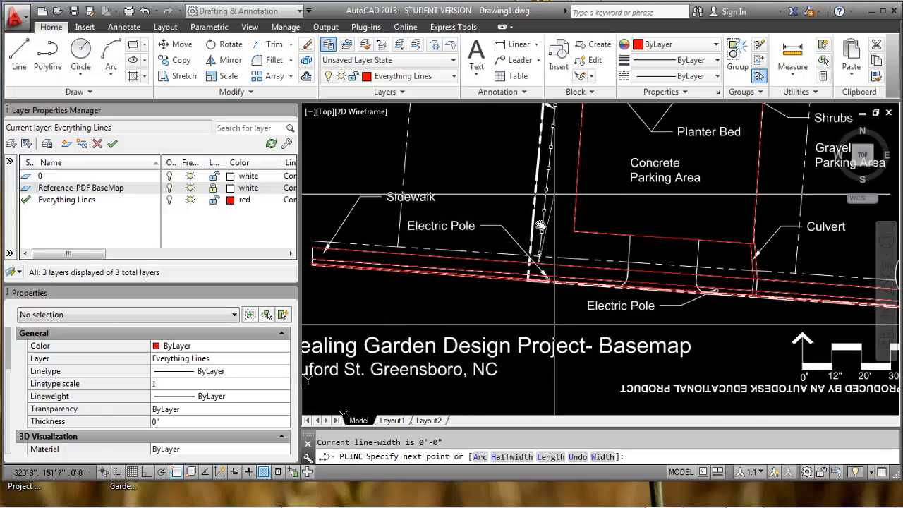
mouse_move(529, 160)
middle_mouse_down()
mouse_move(492, 233)
mouse_move(472, 232)
mouse_move(465, 245)
middle_mouse_up()
middle_click_drag(470, 177, 464, 197)
scroll(468, 134, "up", 8)
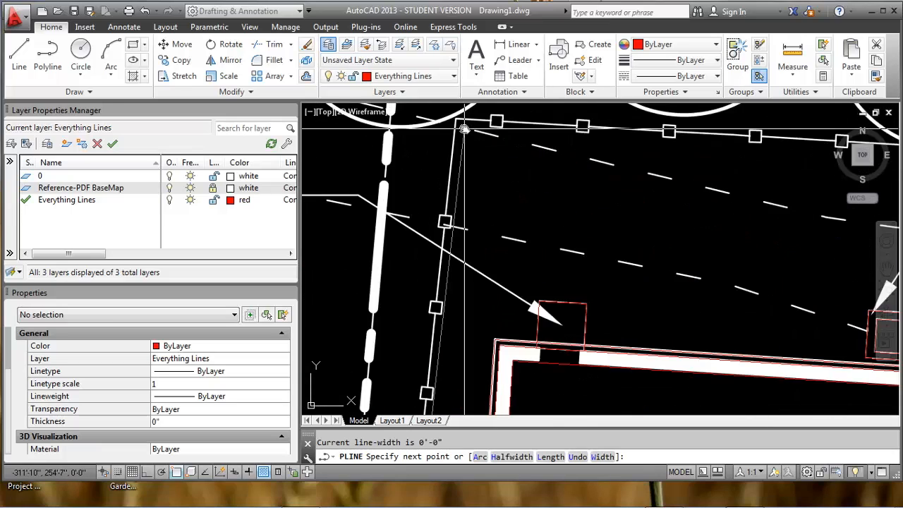
scroll(398, 168, "up", 2)
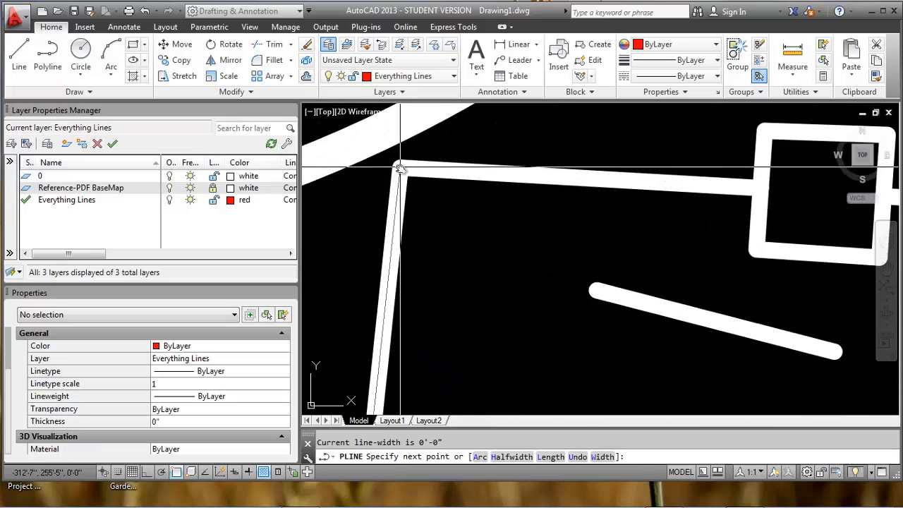
Continue the fence polyline along the north side to the fence's northeast corner.
scroll(399, 168, "down", 6)
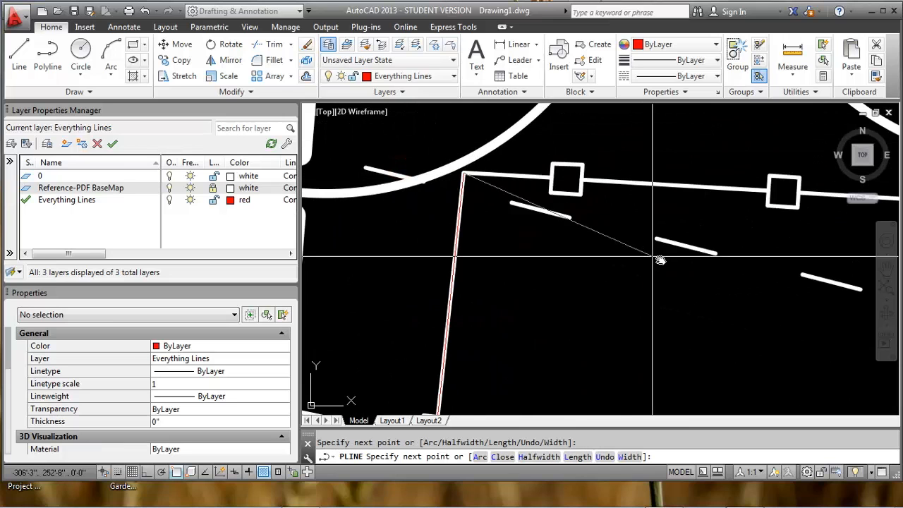
middle_click_drag(619, 231, 513, 226)
middle_click_drag(736, 236, 448, 228)
scroll(551, 231, "up", 5)
scroll(688, 250, "up", 3)
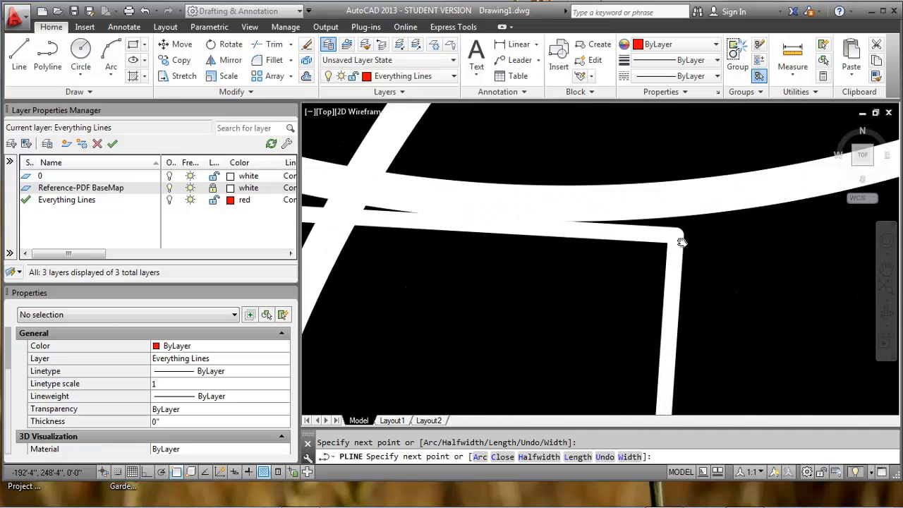
Continue the fence polyline down the east side and finish it on the sidewalk's north line.
scroll(664, 227, "down", 8)
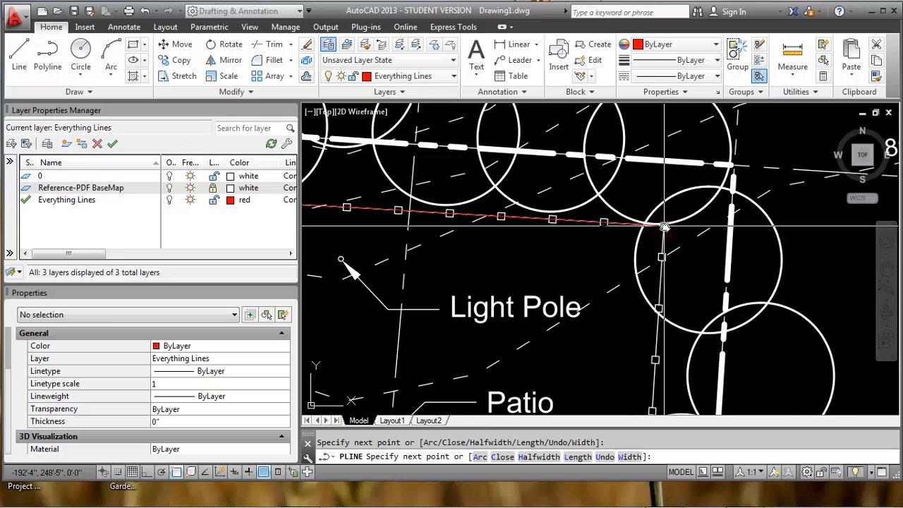
scroll(609, 390, "up", 10)
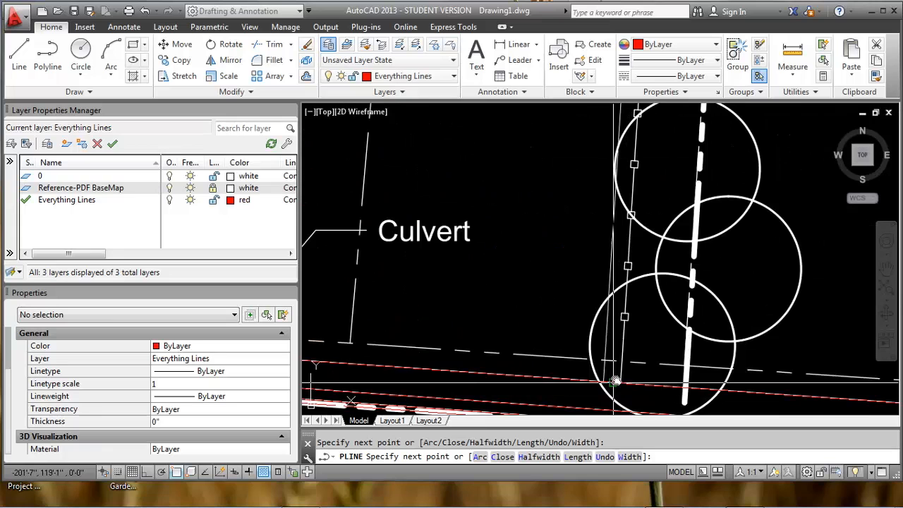
scroll(577, 218, "up", 2)
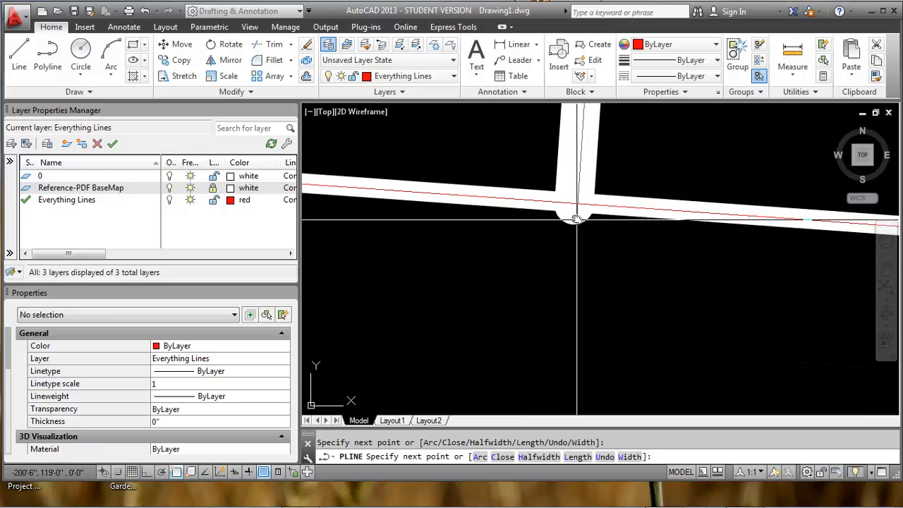
scroll(574, 218, "up", 2)
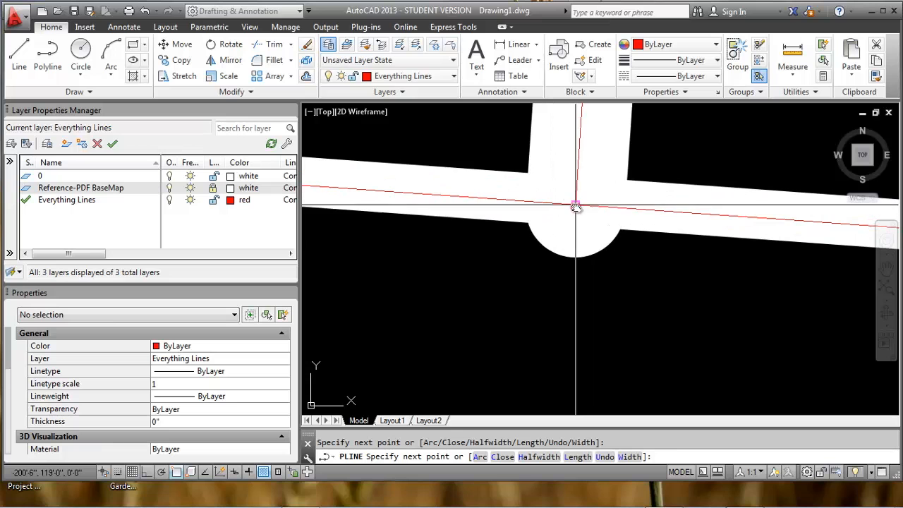
key("Escape")
Start a polyline on the east patio's outer edge and trace the gravel parking area's north edge to its northeast corner.
scroll(576, 207, "down", 8)
scroll(628, 211, "down", 5)
middle_click_drag(595, 211, 583, 303)
middle_click_drag(547, 196, 540, 245)
scroll(548, 199, "up", 6)
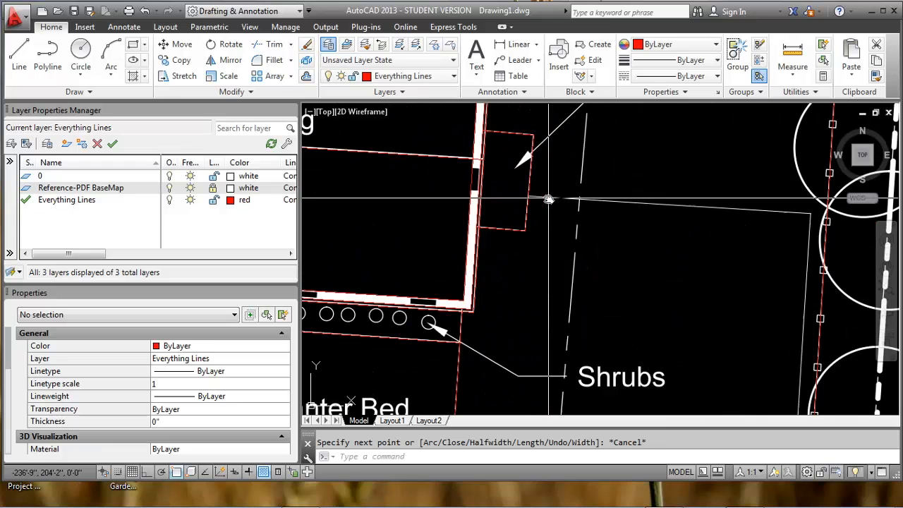
scroll(552, 196, "up", 8)
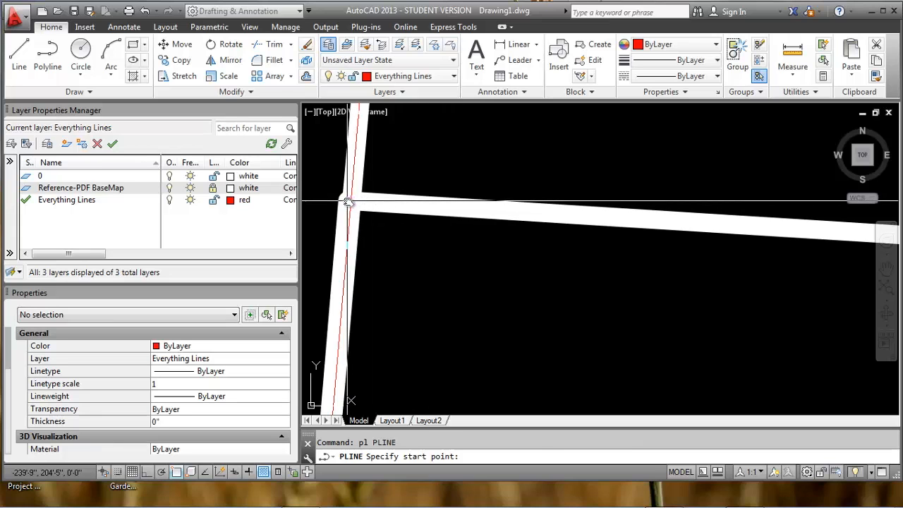
left_click(346, 203)
scroll(346, 203, "down", 6)
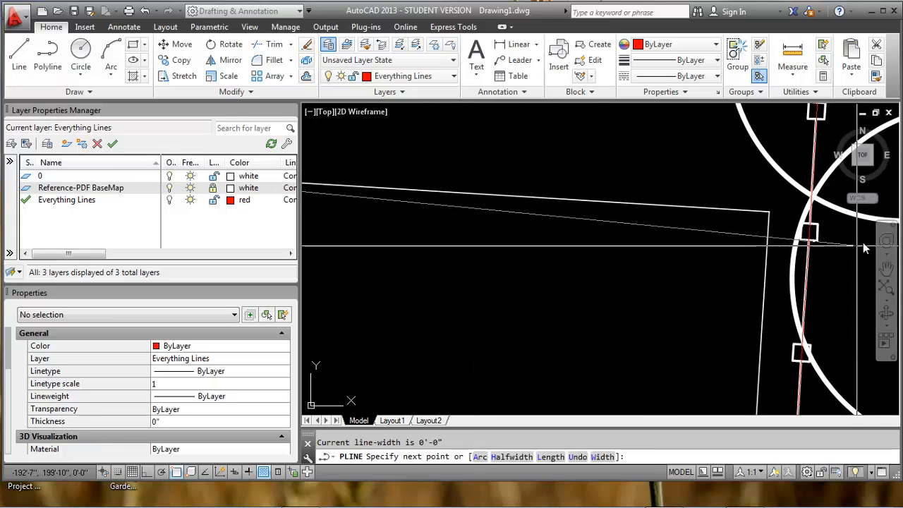
scroll(773, 212, "up", 7)
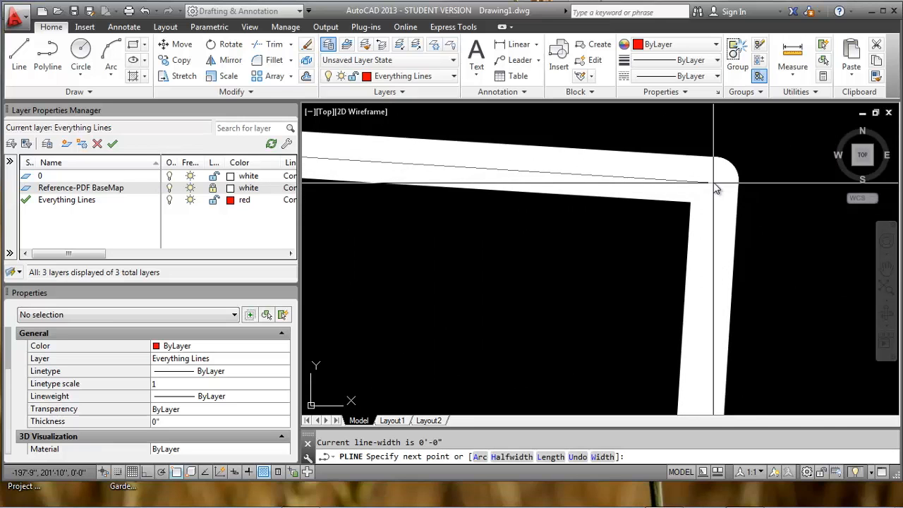
left_click(714, 184)
Continue the gravel parking polyline down the area's east edge and finish it on the sidewalk's north line.
scroll(715, 182, "down", 7)
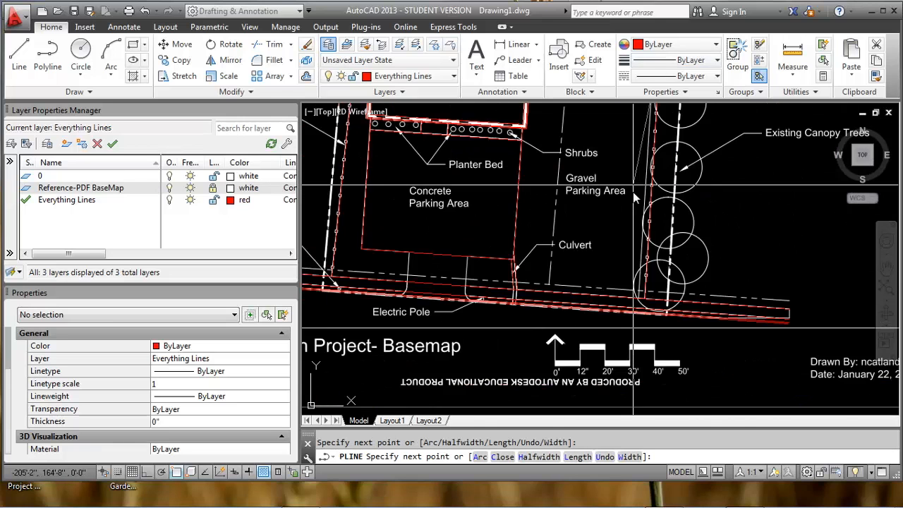
scroll(643, 297, "up", 6)
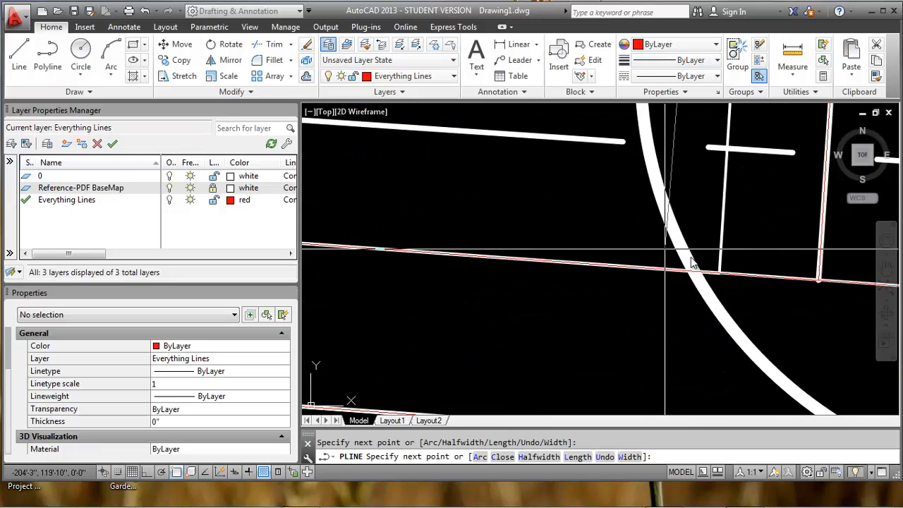
scroll(665, 255, "up", 6)
left_click(655, 323)
scroll(655, 322, "down", 4)
key("Escape")
Draw a polyline down the driveway's straight west edge, from the concrete parking area's south edge to the start of the curve.
scroll(682, 274, "down", 4)
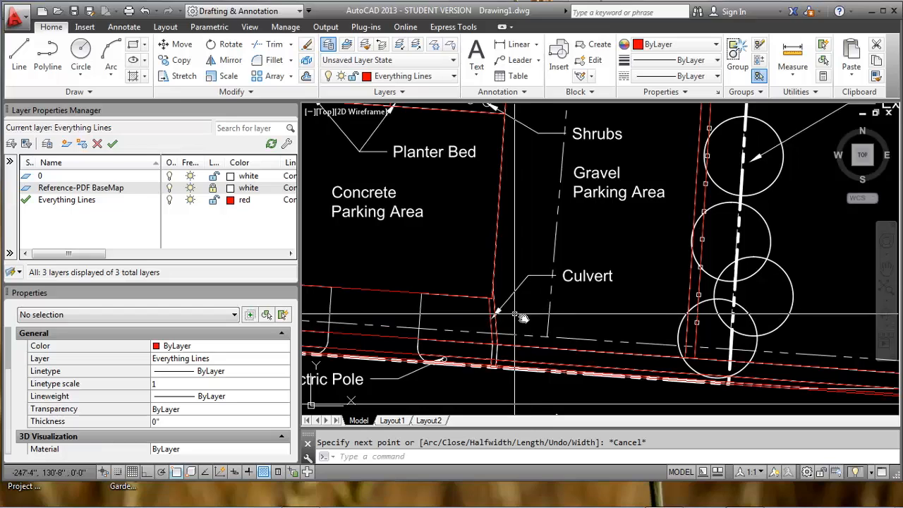
middle_click_drag(514, 314, 680, 319)
middle_click_drag(464, 295, 714, 333)
scroll(655, 308, "down", 10)
middle_click_drag(562, 298, 517, 304)
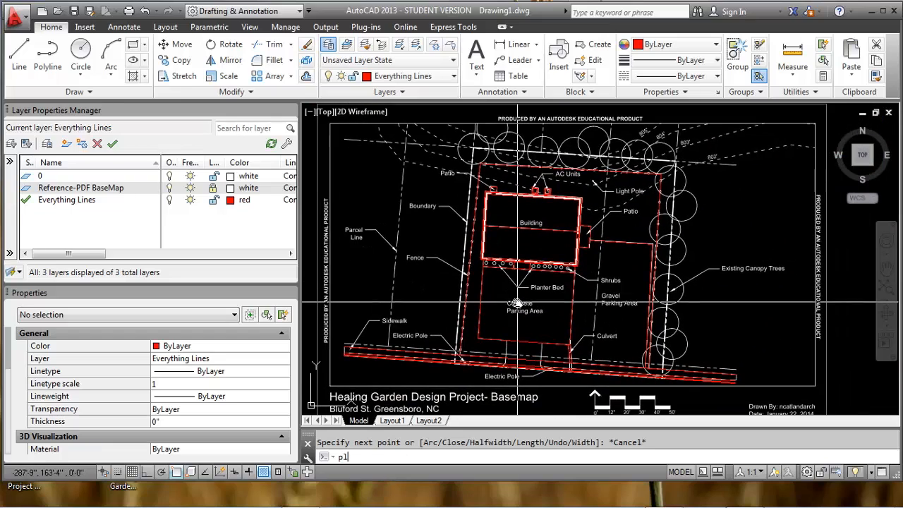
key("Return")
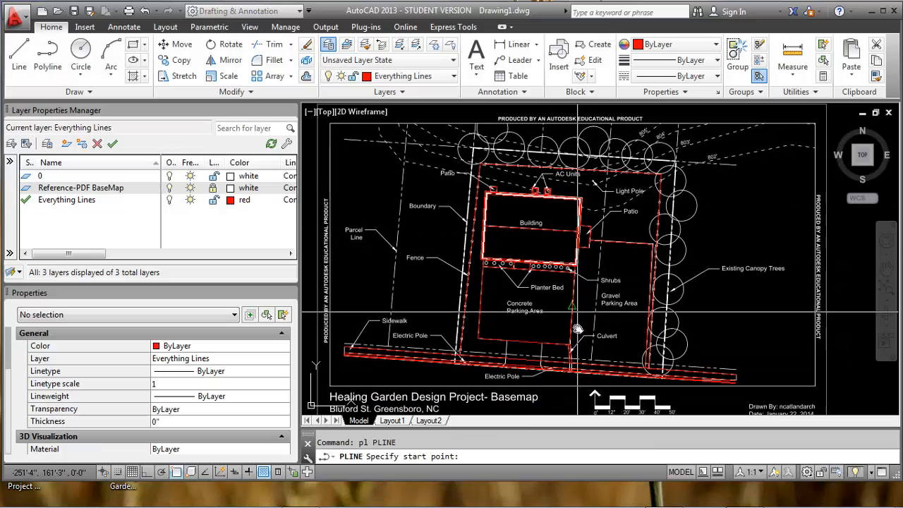
mouse_move(511, 362)
middle_mouse_down()
mouse_move(518, 307)
mouse_move(499, 400)
middle_mouse_up()
scroll(517, 306, "up", 3)
scroll(499, 328, "down", 1)
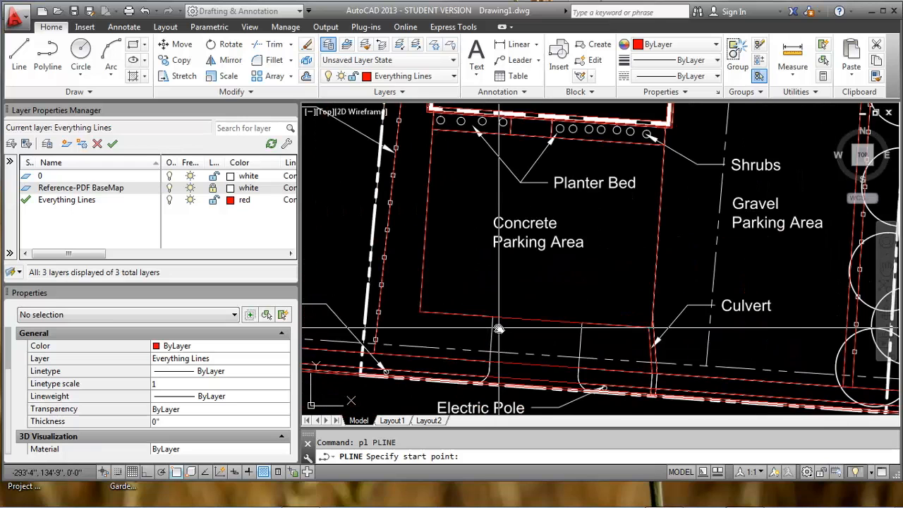
scroll(483, 338, "up", 5)
scroll(515, 320, "up", 3)
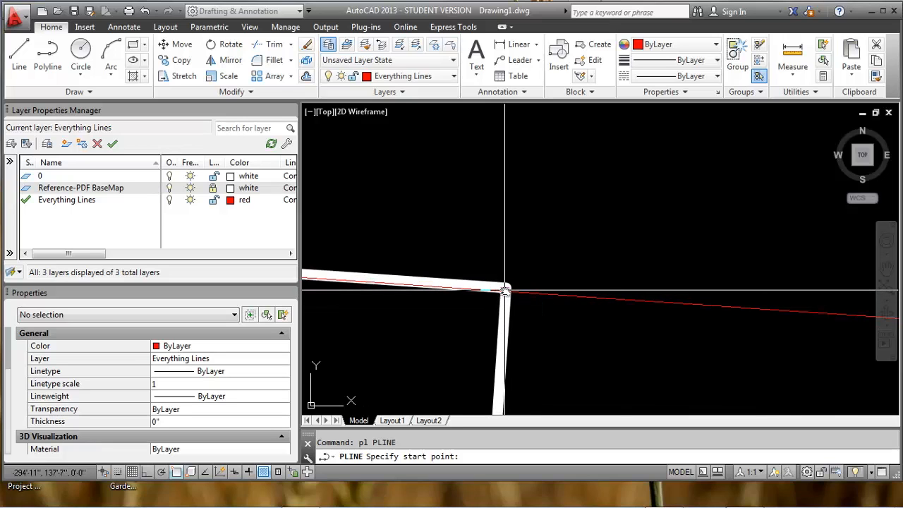
left_click(505, 290)
scroll(505, 285, "down", 4)
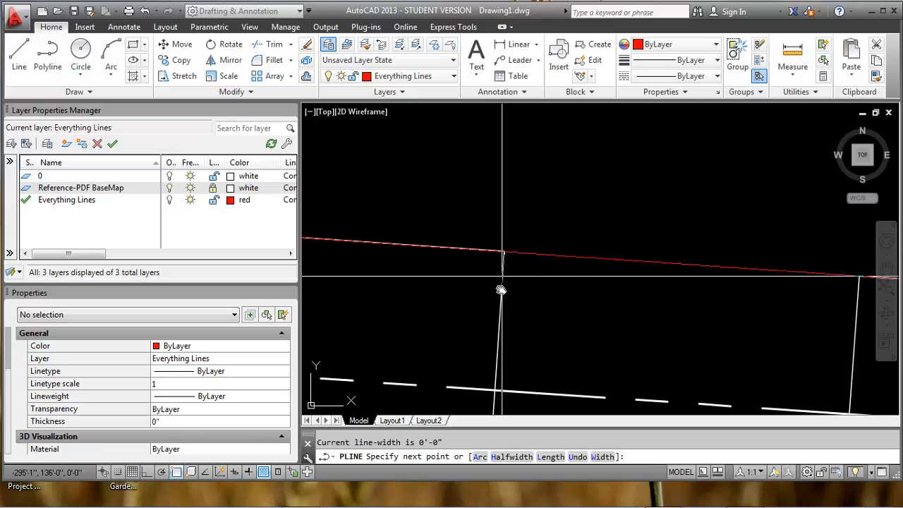
scroll(505, 272, "up", 5)
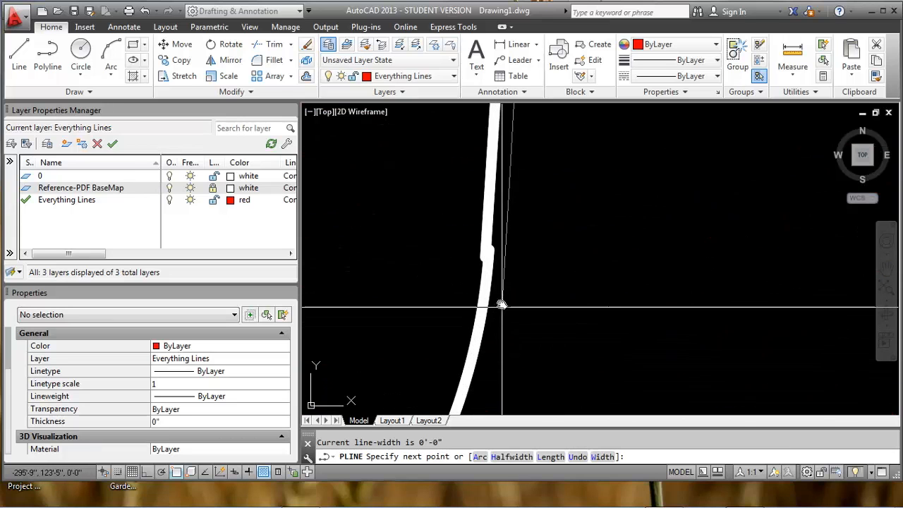
left_click(487, 264)
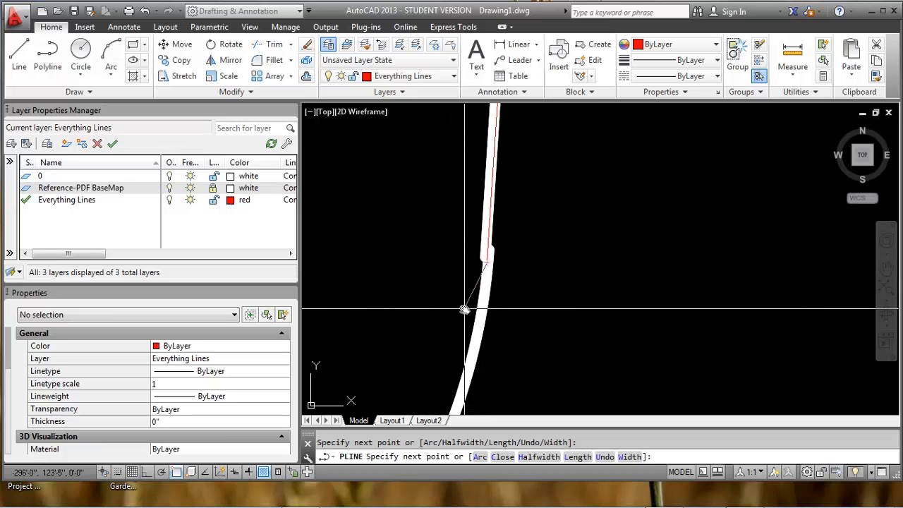
Continue the driveway's west edge with a polyline arc along the curve to the sidewalk's south line.
key("Return")
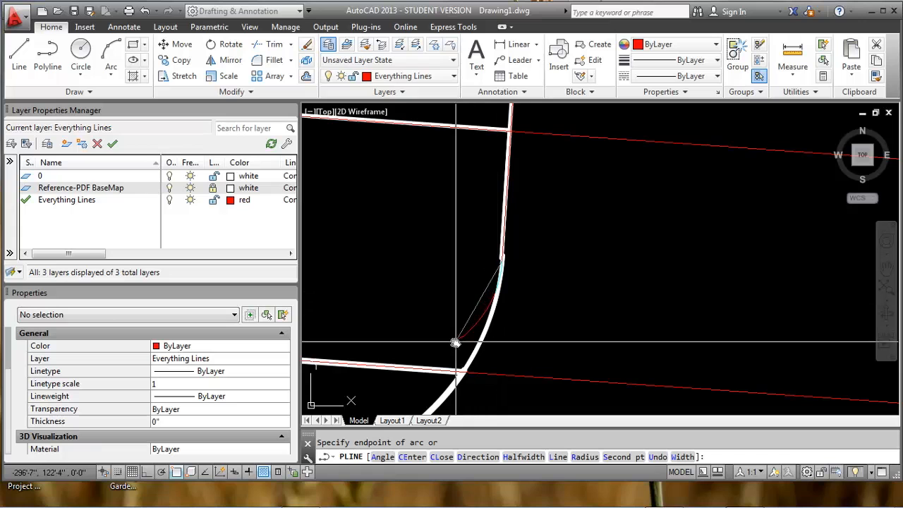
middle_click_drag(455, 342, 491, 318)
middle_click_drag(430, 362, 486, 325)
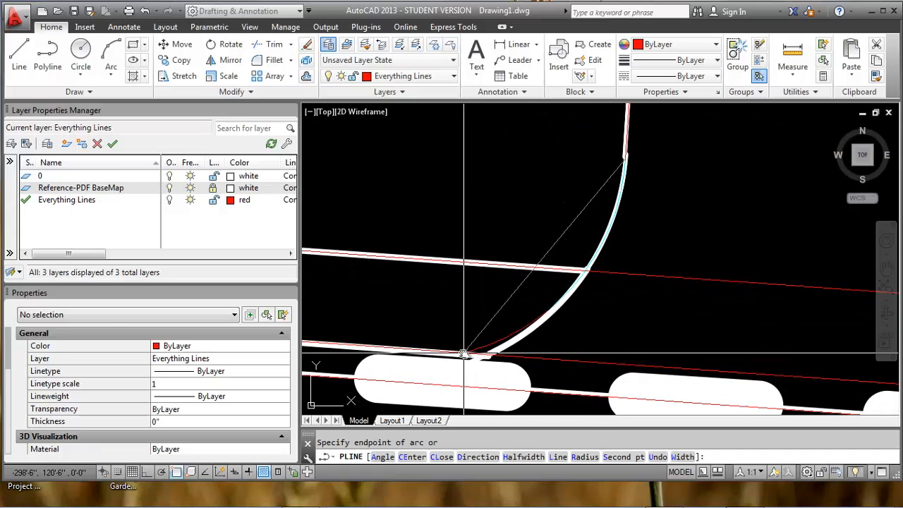
scroll(462, 353, "up", 2)
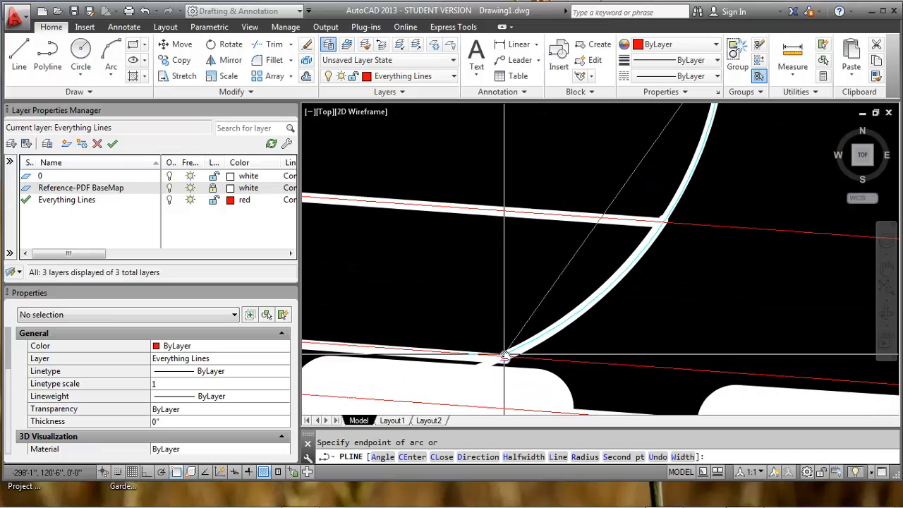
Finish the west driveway edge polyline with an arc along the base map curve, ending on the red line over the heavy dashed boundary.
scroll(500, 357, "down", 3)
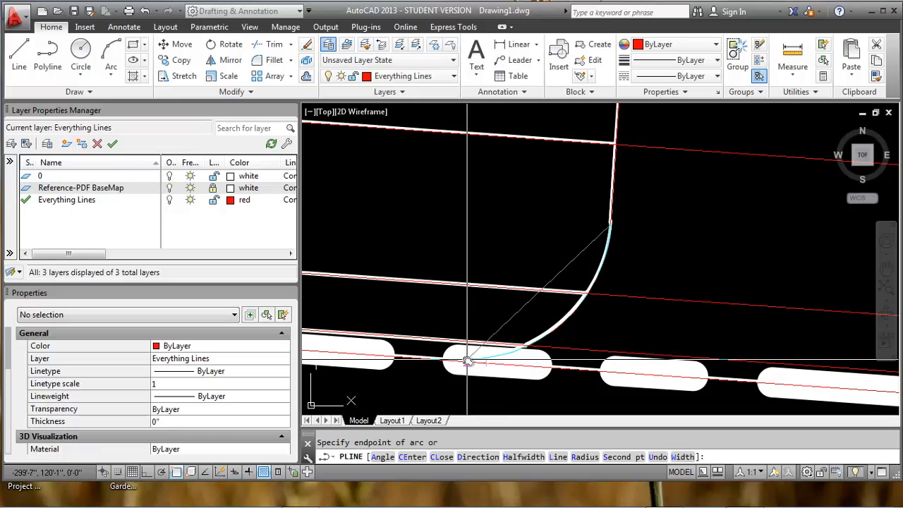
scroll(465, 362, "up", 4)
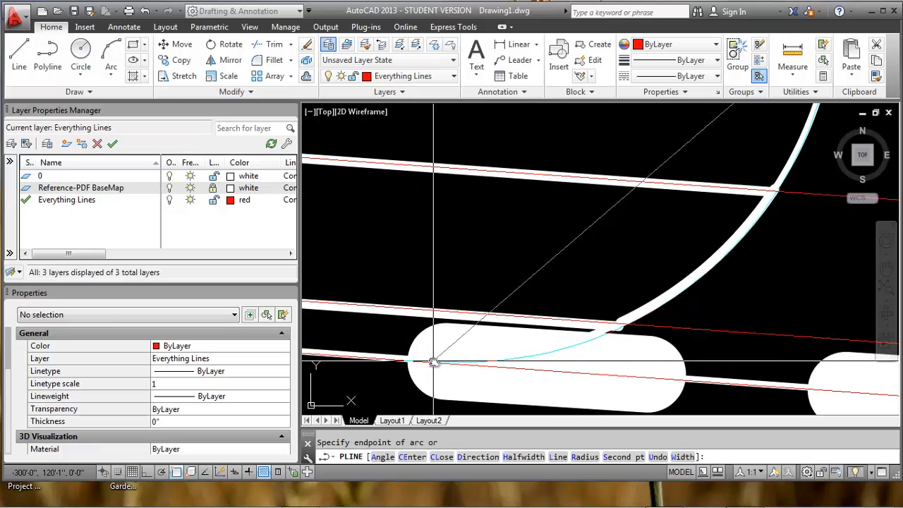
scroll(432, 362, "down", 2)
key("Escape")
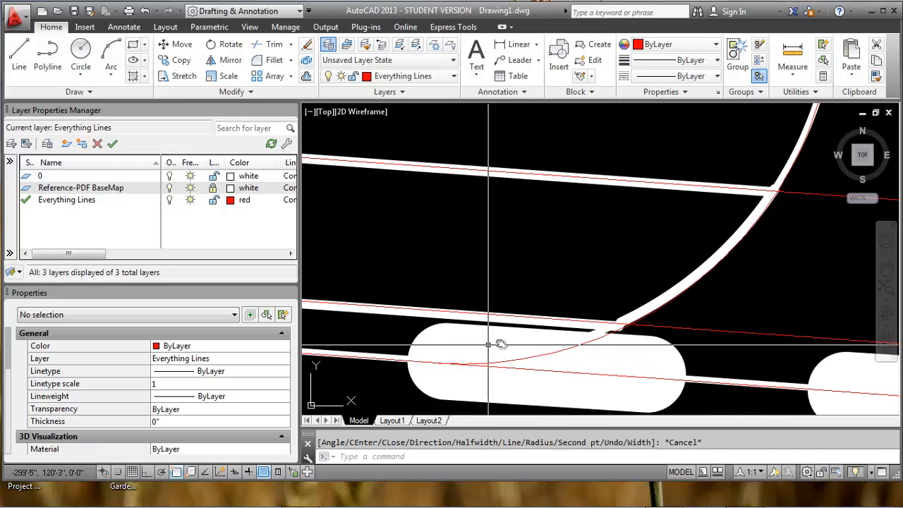
scroll(494, 346, "down", 4)
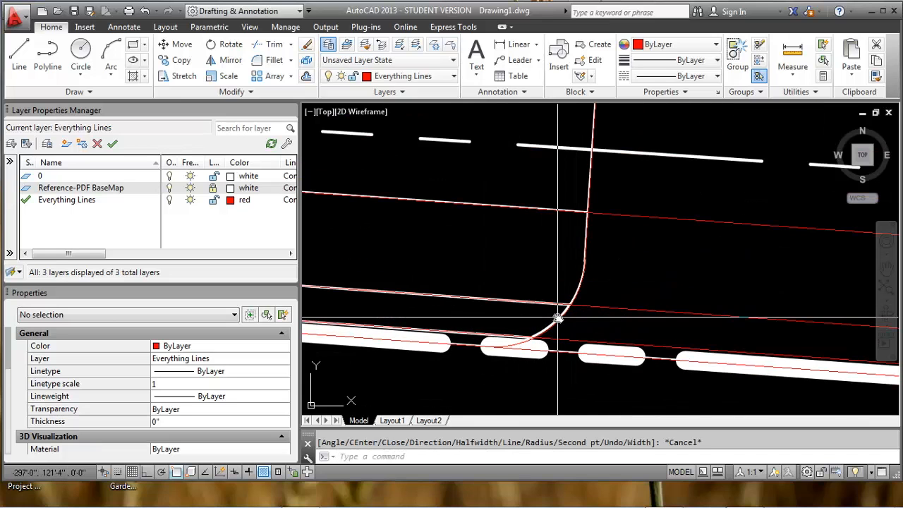
Examine how closely the traced west driveway edge and its arc follow the base map curve.
left_click(558, 317)
scroll(536, 340, "up", 3)
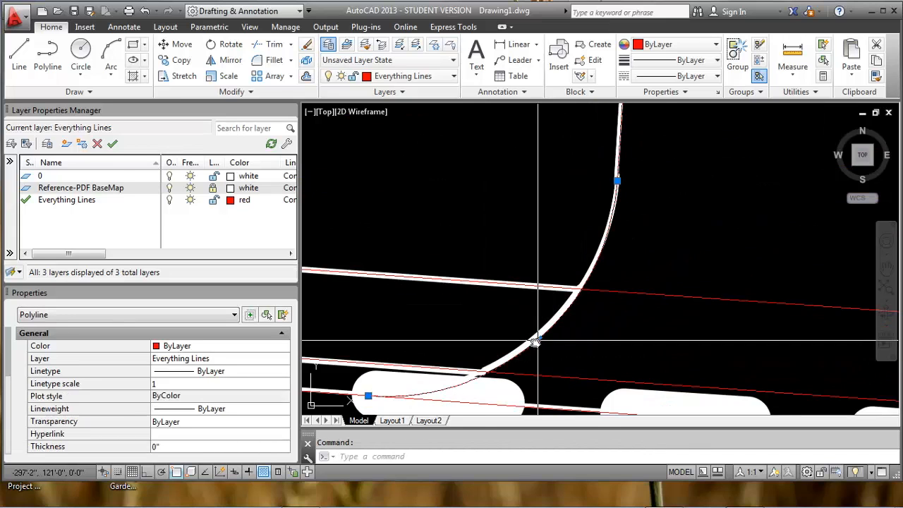
left_click(536, 341)
scroll(535, 341, "up", 3)
key("Escape")
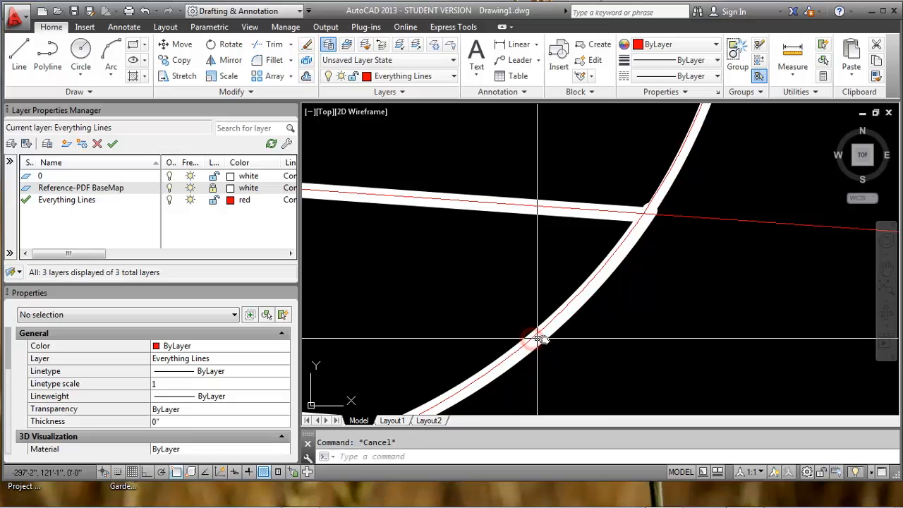
scroll(557, 332, "down", 2)
scroll(561, 333, "down", 3)
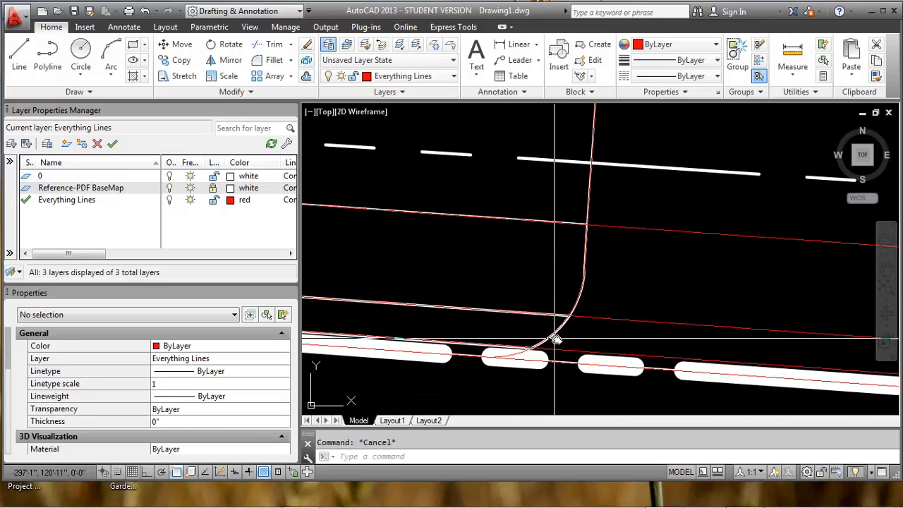
left_click(574, 300)
key("Escape")
left_click(575, 290)
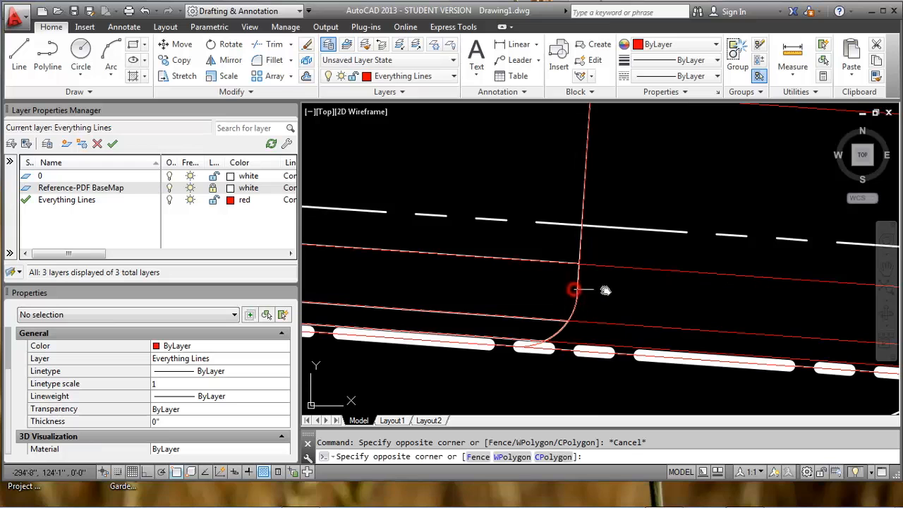
scroll(613, 288, "down", 4)
key("Escape")
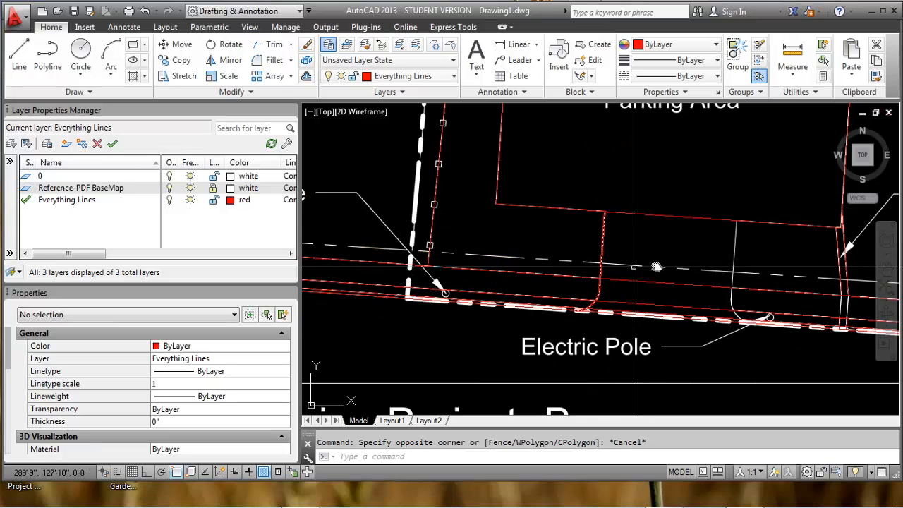
Draw a polyline along the parking area's lower edge from the west driveway edge's upper end to the east driveway edge's upper corner.
scroll(656, 254, "up", 2)
type("p")
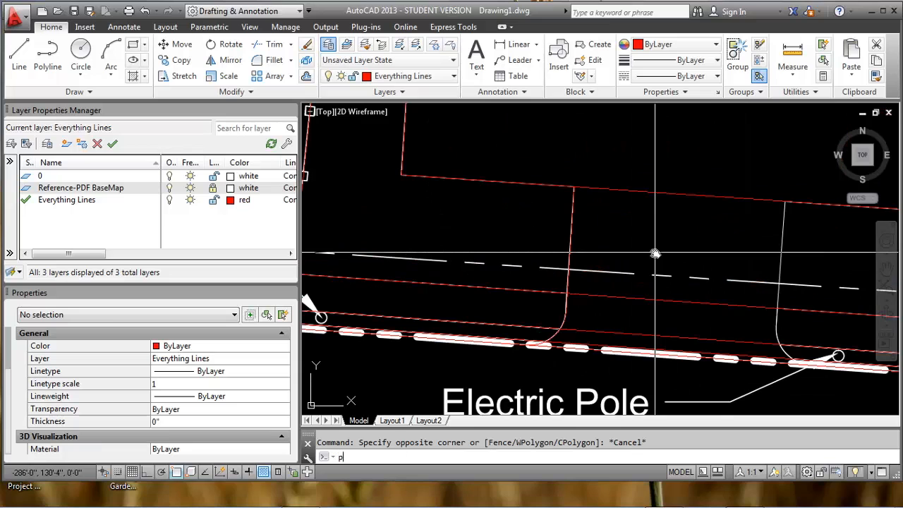
type("l")
key("Return")
scroll(570, 189, "up", 4)
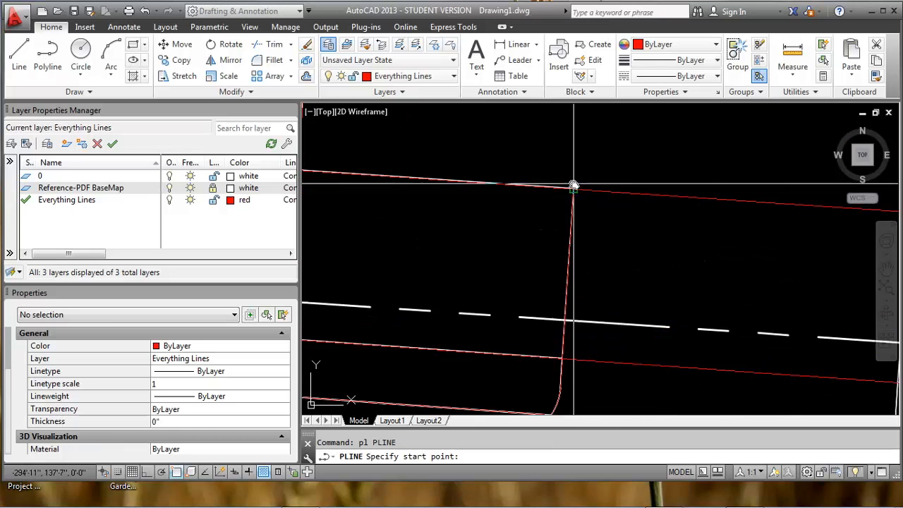
scroll(588, 196, "up", 2)
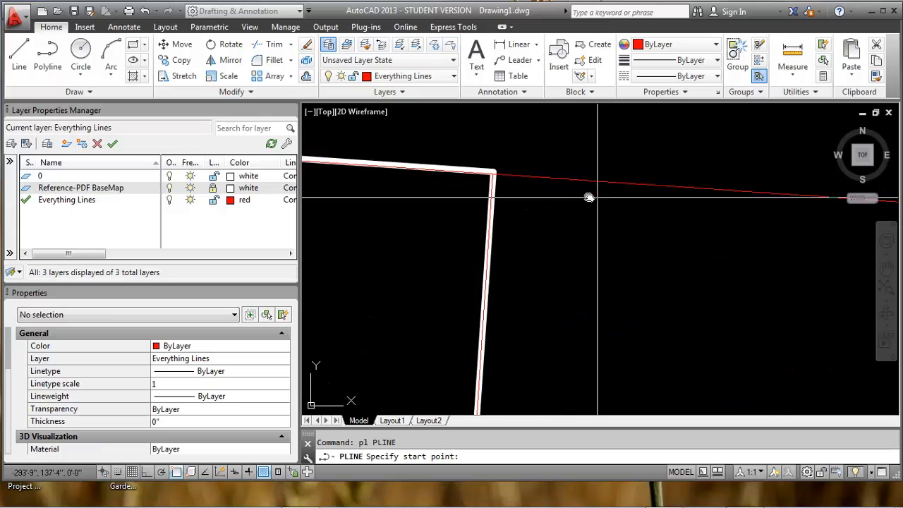
left_click(491, 178)
scroll(511, 192, "down", 5)
scroll(590, 209, "up", 5)
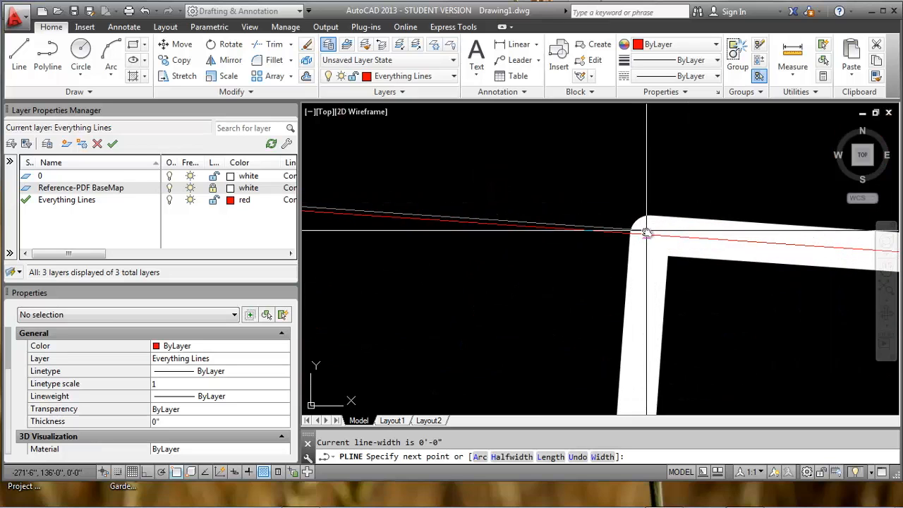
left_click(645, 230)
scroll(649, 232, "down", 2)
key("Escape")
Mirror the west driveway edge about the connecting line's midpoint, with the mirror line perpendicular to the red line below, keeping the original.
scroll(584, 233, "down", 4)
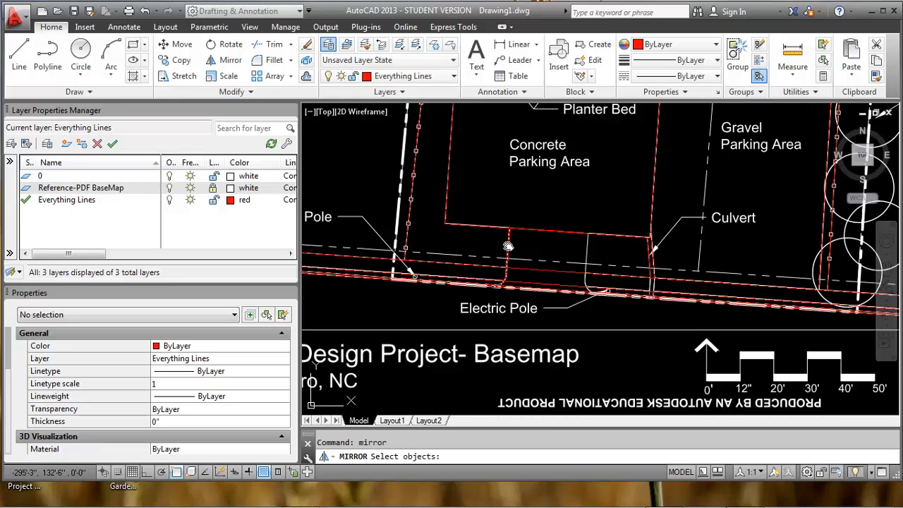
key("Return")
scroll(547, 232, "up", 3)
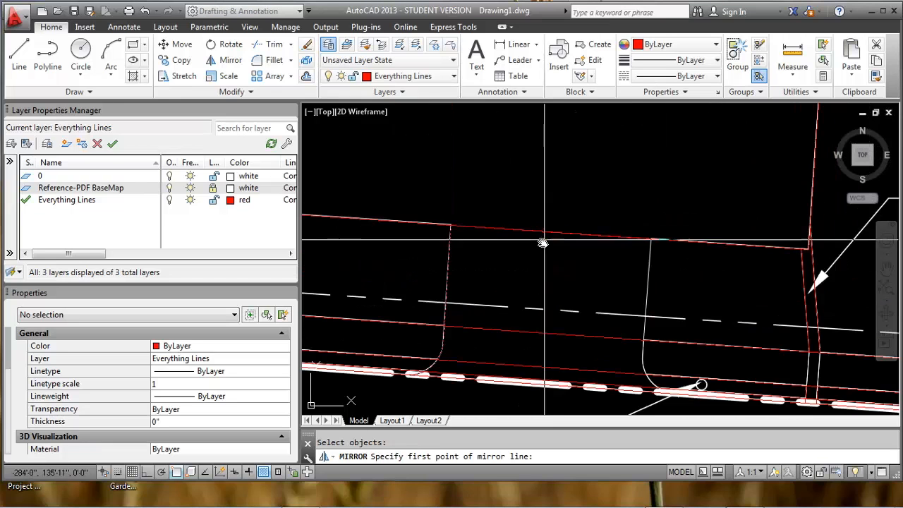
left_click(549, 232)
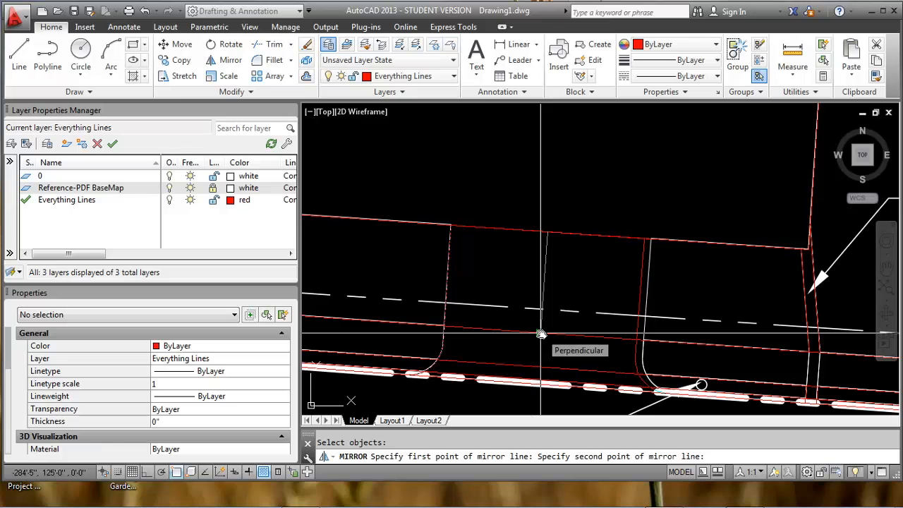
left_click(541, 333)
scroll(649, 269, "up", 4)
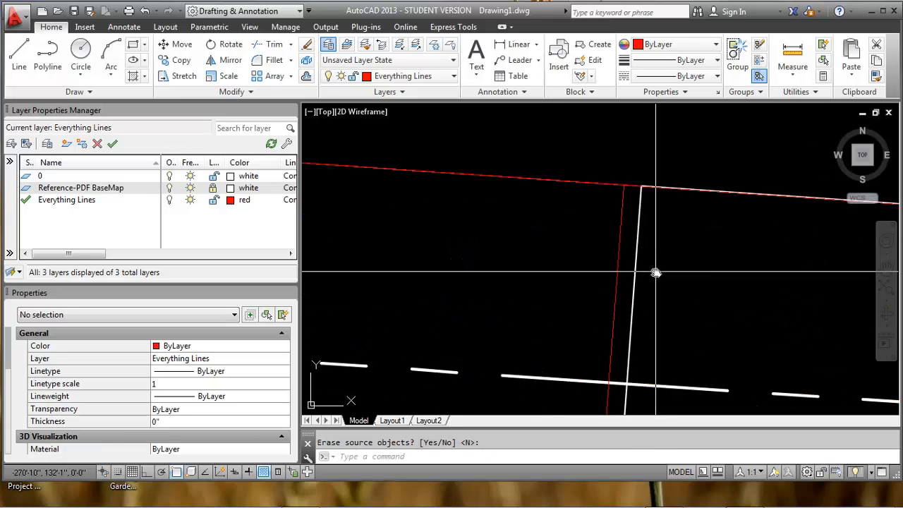
key("Return")
Move the mirrored driveway edge by its upper end onto the base map's east driveway line, just below the corner.
type("m")
key("Return")
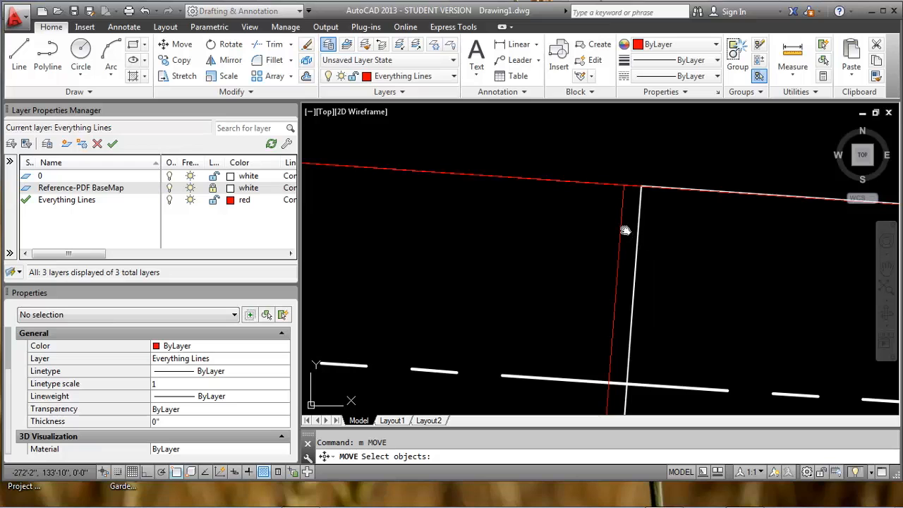
scroll(628, 182, "up", 3)
key("Return")
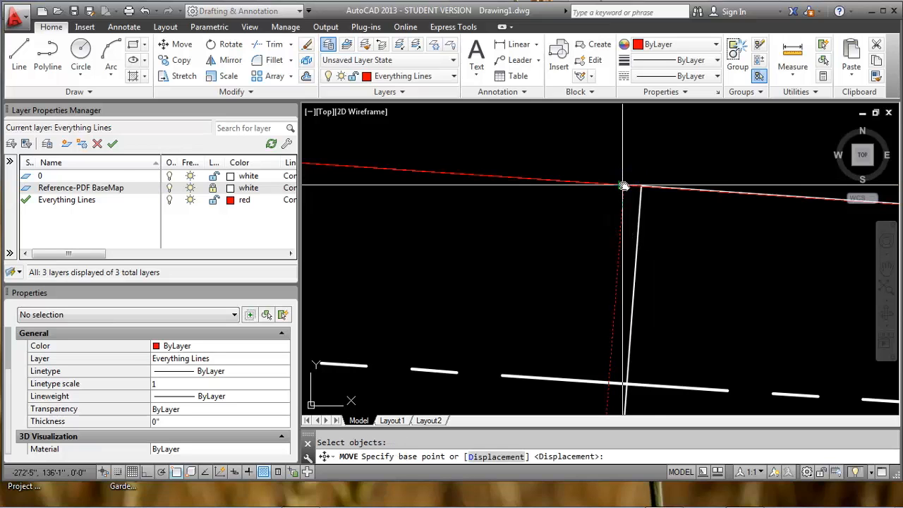
scroll(626, 192, "up", 4)
scroll(627, 189, "up", 3)
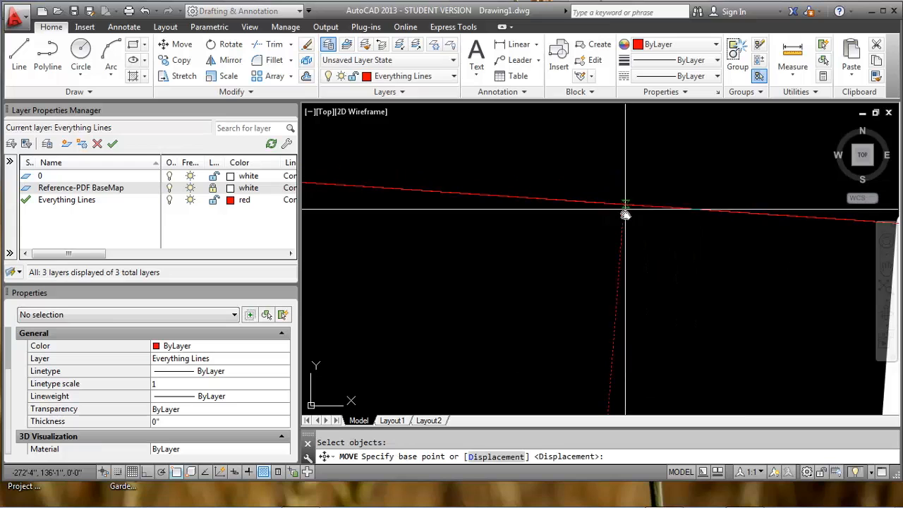
left_click(624, 214)
scroll(692, 230, "up", 3)
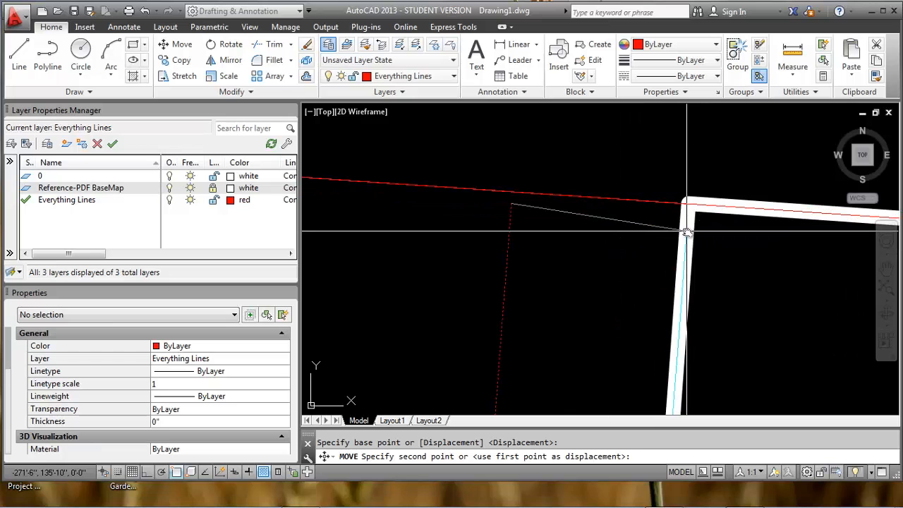
left_click(687, 233)
scroll(631, 235, "down", 5)
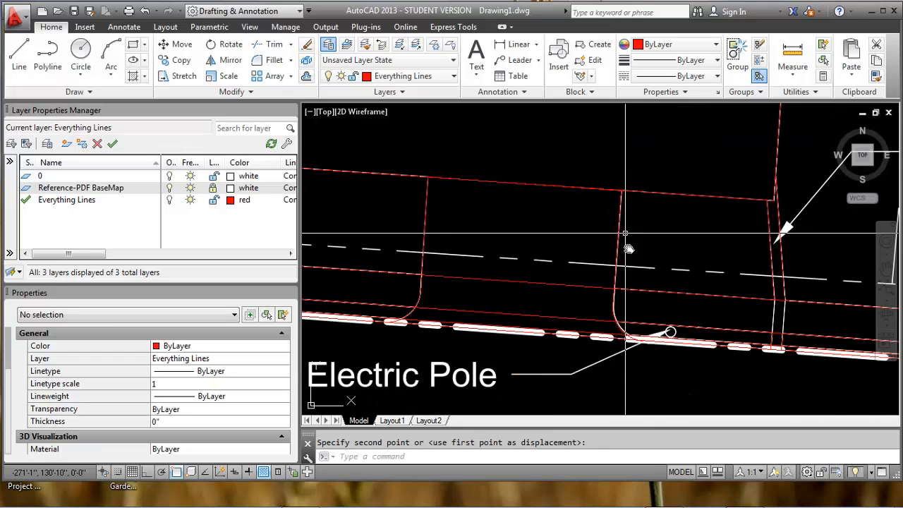
Move the mirrored driveway edge by the lower end of its arc onto the red line traced over the heavy dashed boundary.
scroll(621, 345, "up", 5)
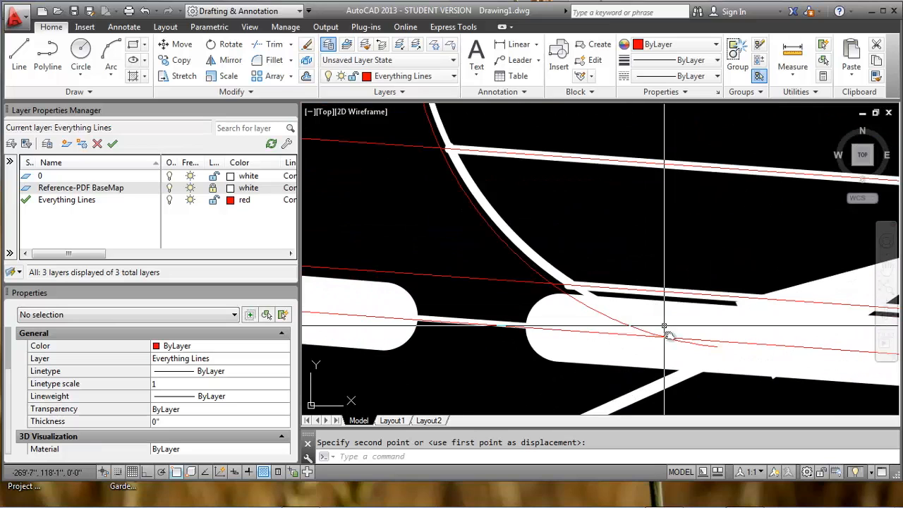
left_click(685, 353)
type("m")
key("Return")
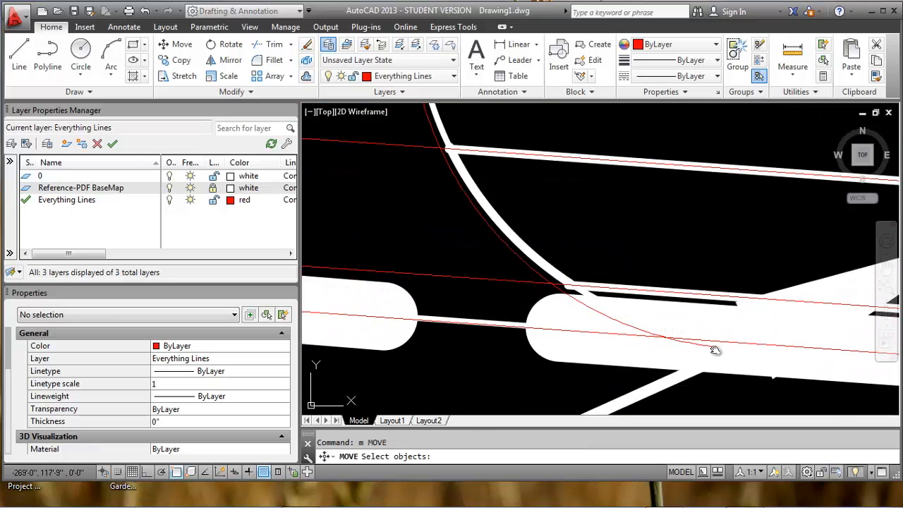
key("Return")
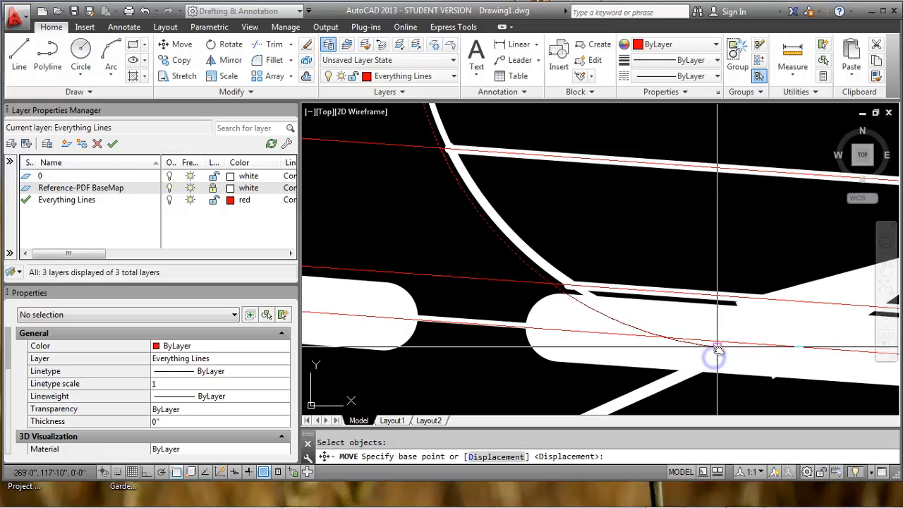
left_click(716, 347)
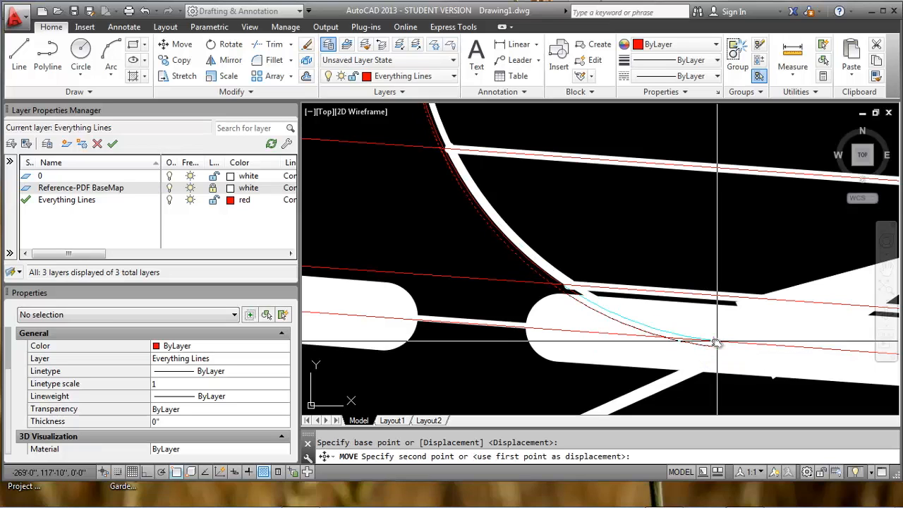
left_click(734, 344)
middle_click_drag(733, 345, 646, 448)
scroll(647, 177, "up", 3)
middle_click_drag(655, 157, 652, 217)
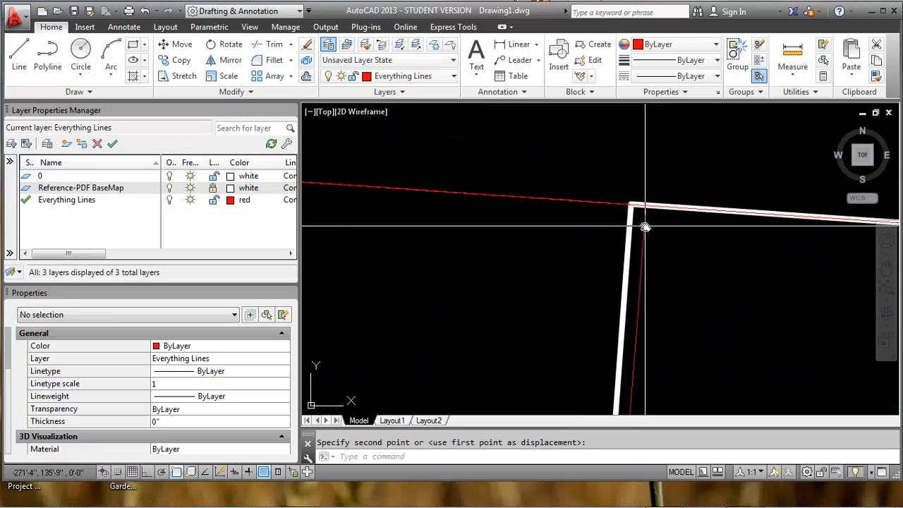
left_click(643, 219)
left_click(645, 210)
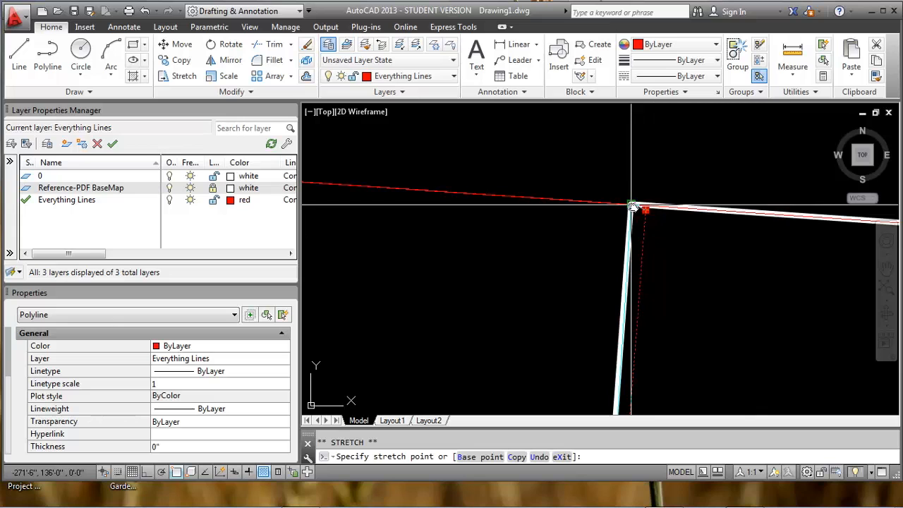
key("Escape")
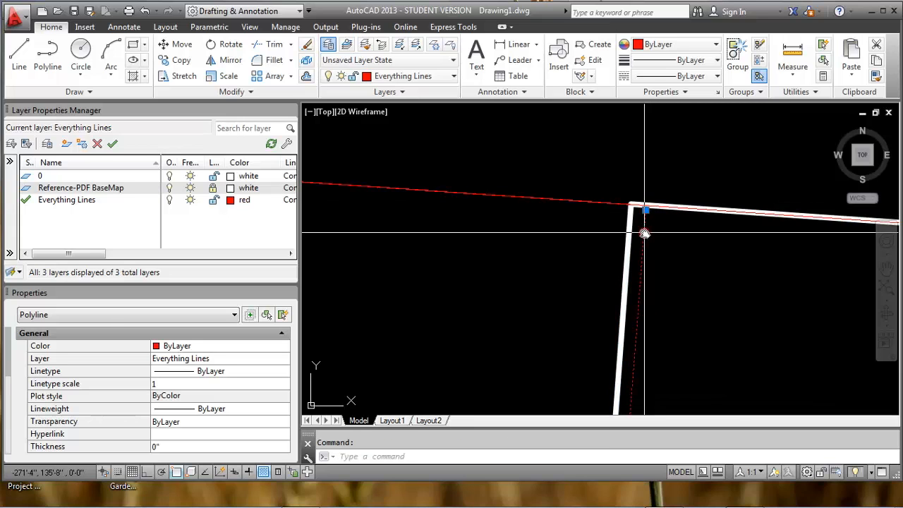
Erase the mirrored driveway edge polyline on the east side of the driveway.
scroll(685, 252, "down", 3)
middle_click_drag(678, 284, 677, 270)
key("Escape")
left_click(673, 271)
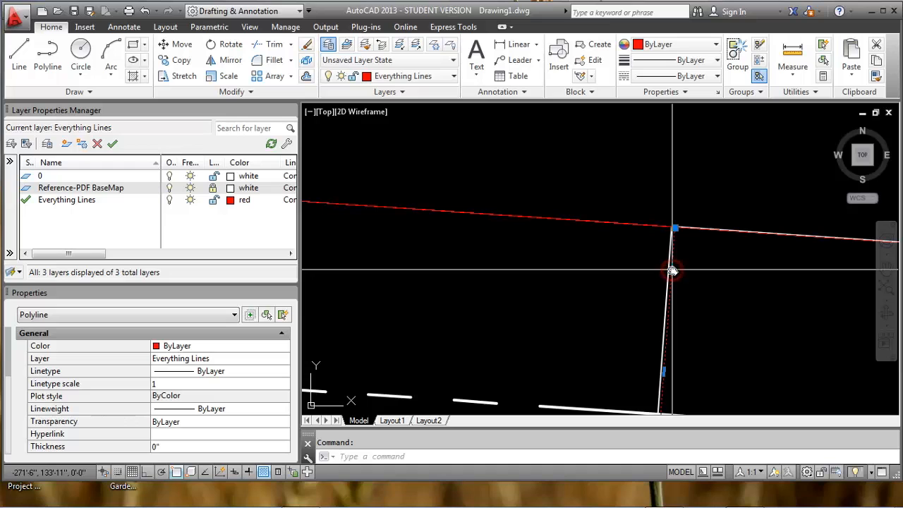
key("Delete")
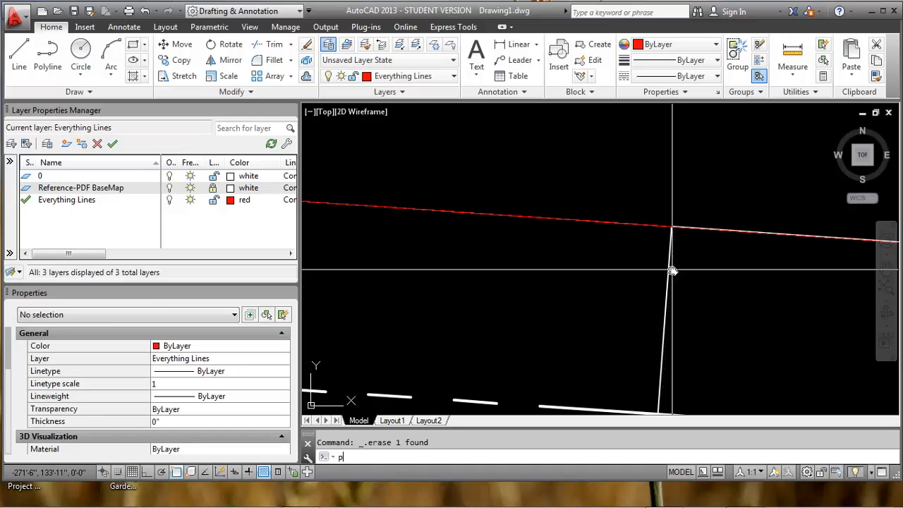
Draw a polyline from the east driveway edge's upper corner down its straight part to where the base map curve begins.
key("space")
scroll(672, 236, "up", 3)
scroll(661, 191, "up", 1)
left_click(661, 192)
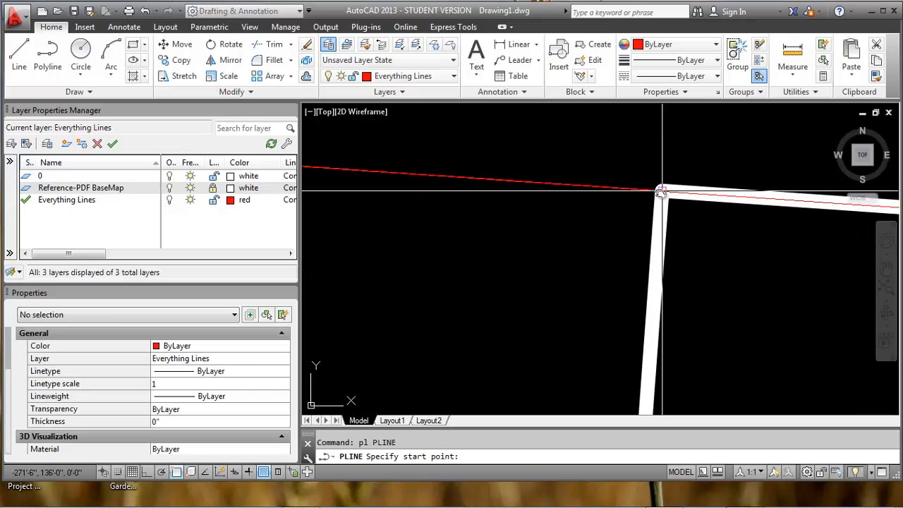
scroll(663, 222, "down", 4)
scroll(656, 273, "down", 4)
middle_click_drag(655, 306, 645, 245)
scroll(645, 263, "up", 5)
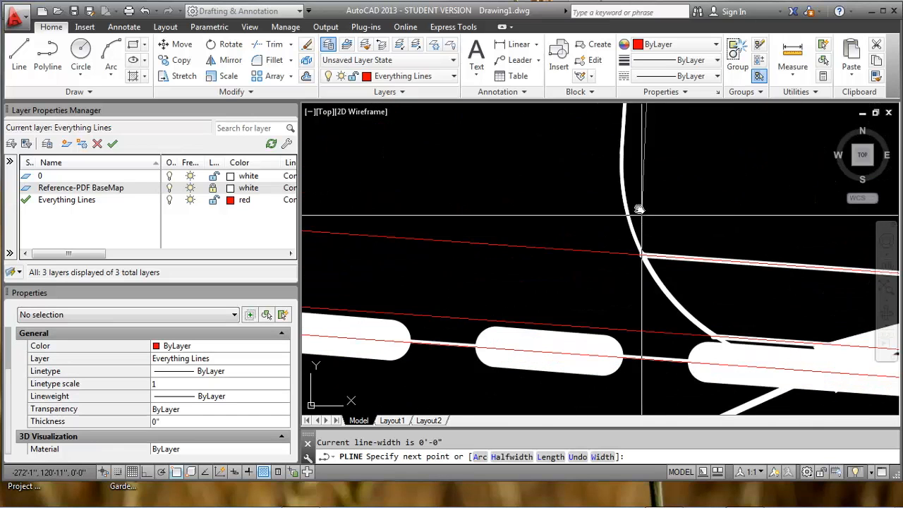
middle_click_drag(639, 193, 623, 249)
scroll(604, 204, "up", 4)
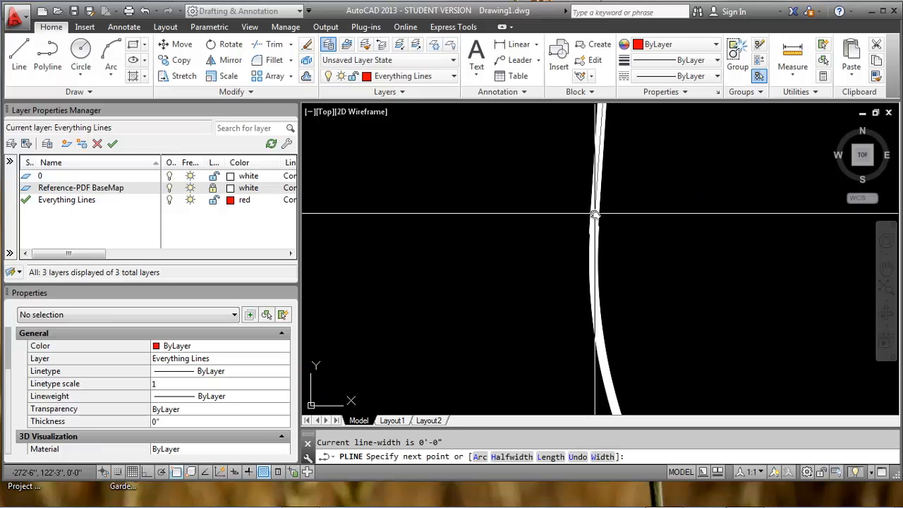
left_click(595, 214)
Continue the east driveway edge polyline with an arc along the base map curve, ending on the red line over the heavy dashed boundary.
type("a")
key("Return")
scroll(628, 245, "down", 4)
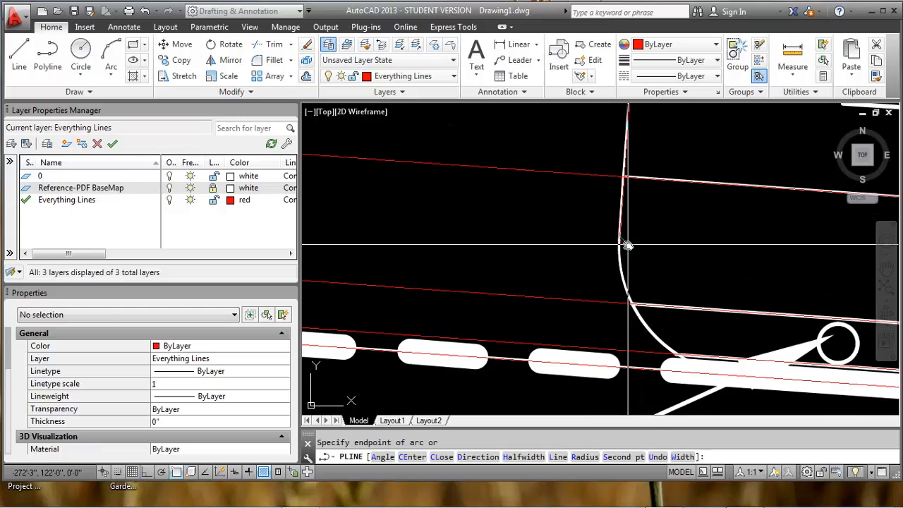
middle_click_drag(628, 245, 542, 193)
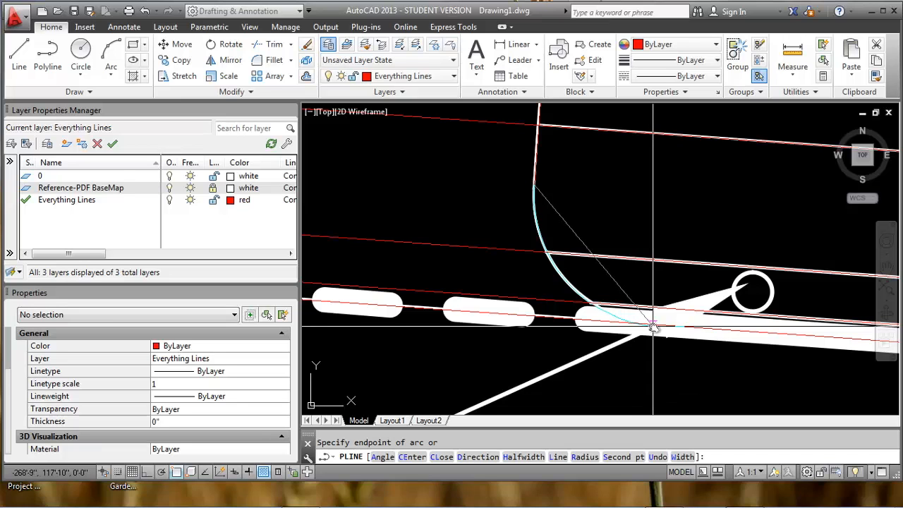
scroll(654, 326, "up", 3)
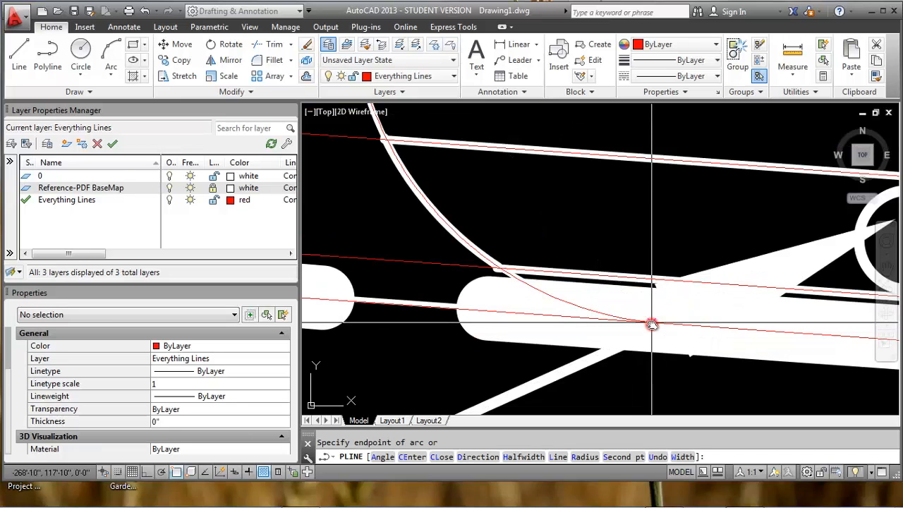
key("Escape")
scroll(664, 299, "down", 5)
scroll(633, 252, "up", 1)
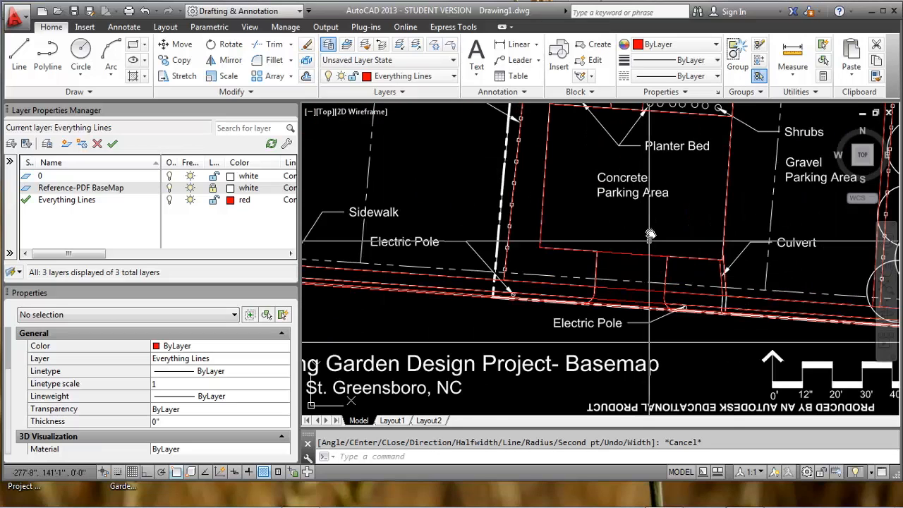
Draw a straight polyline along the dashed north parcel line, from its west end to its east end past the 802' contour label.
scroll(588, 241, "up", 1)
scroll(580, 244, "down", 2)
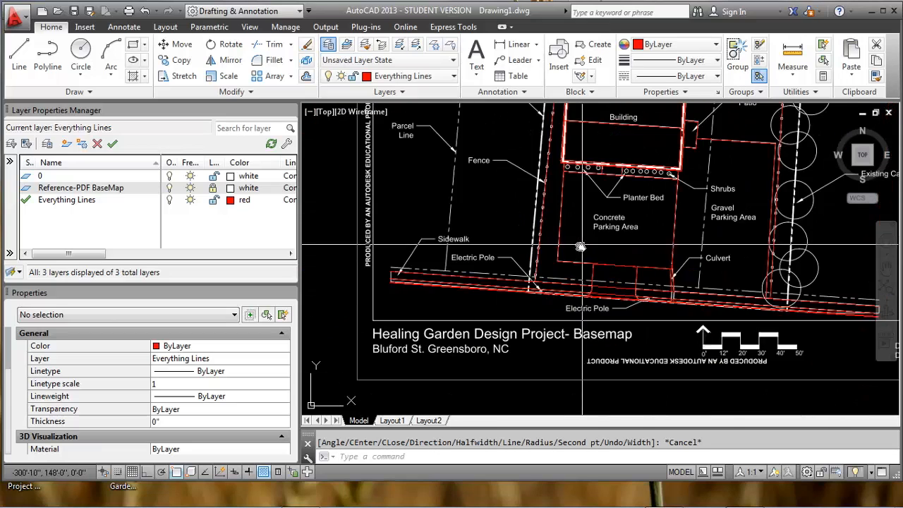
middle_click_drag(580, 246, 536, 329)
middle_click_drag(644, 241, 585, 297)
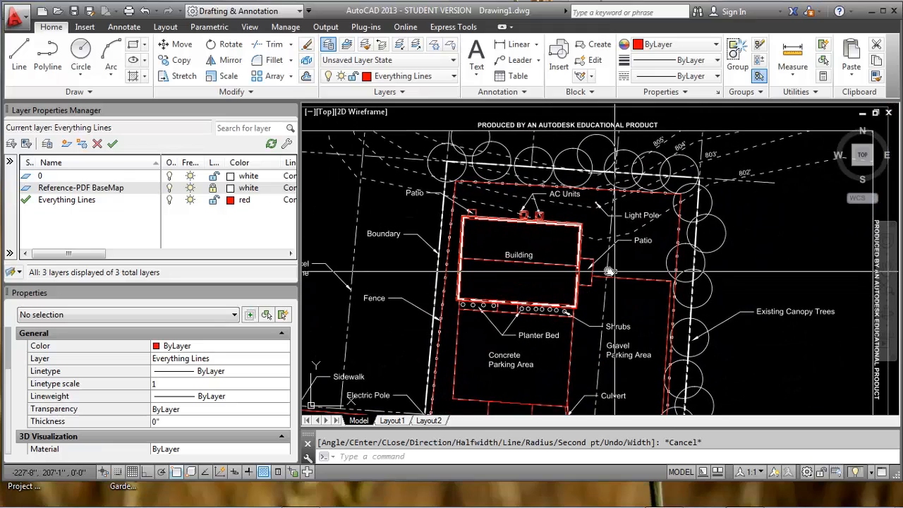
type("l")
key("Return")
middle_click_drag(479, 286, 603, 254)
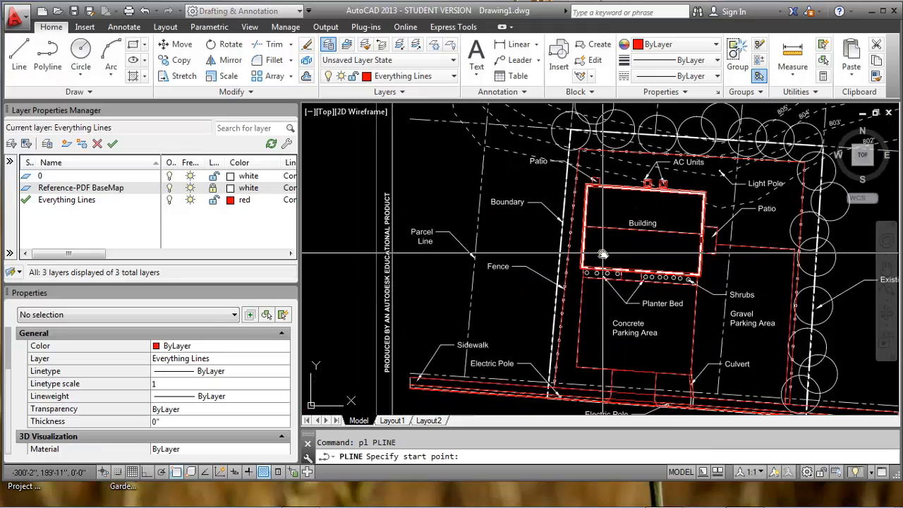
middle_click_drag(581, 303, 543, 237)
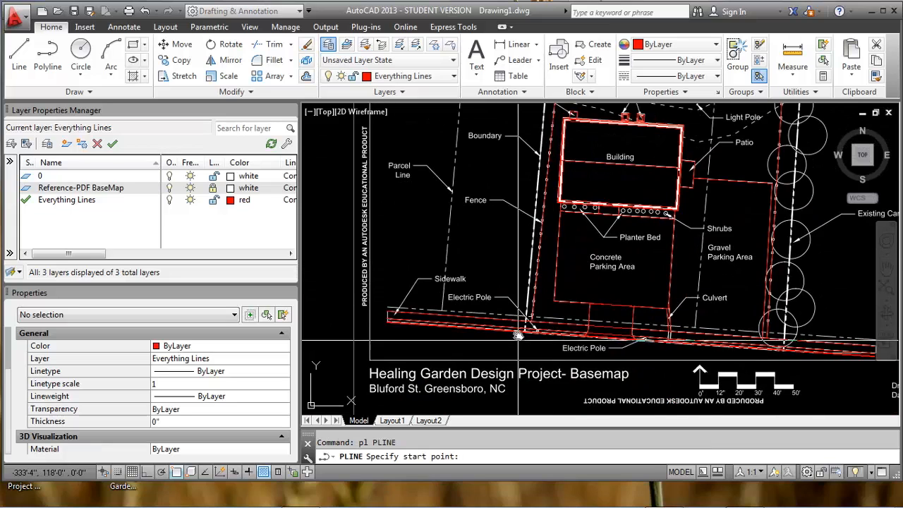
scroll(537, 314, "up", 3)
scroll(533, 314, "down", 2)
middle_click_drag(487, 274, 485, 309)
scroll(491, 261, "down", 2)
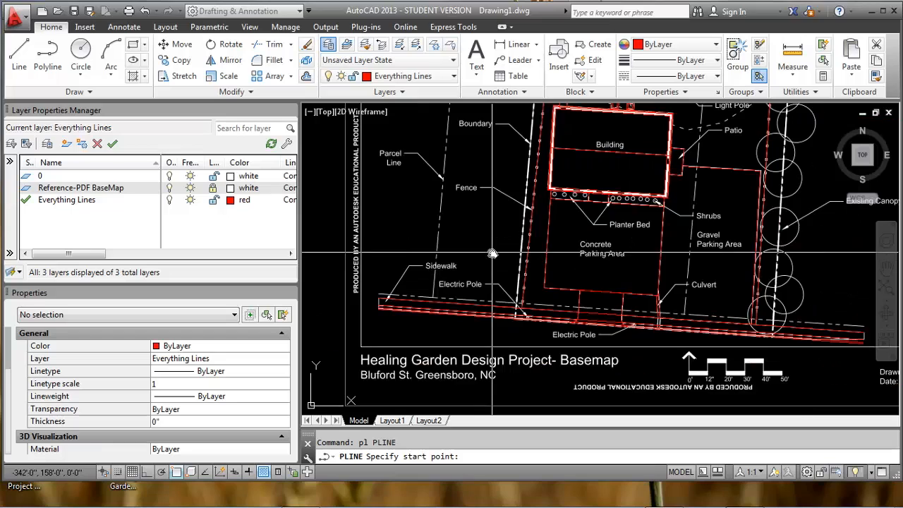
mouse_move(503, 212)
middle_mouse_down()
mouse_move(507, 300)
mouse_move(486, 270)
middle_mouse_up()
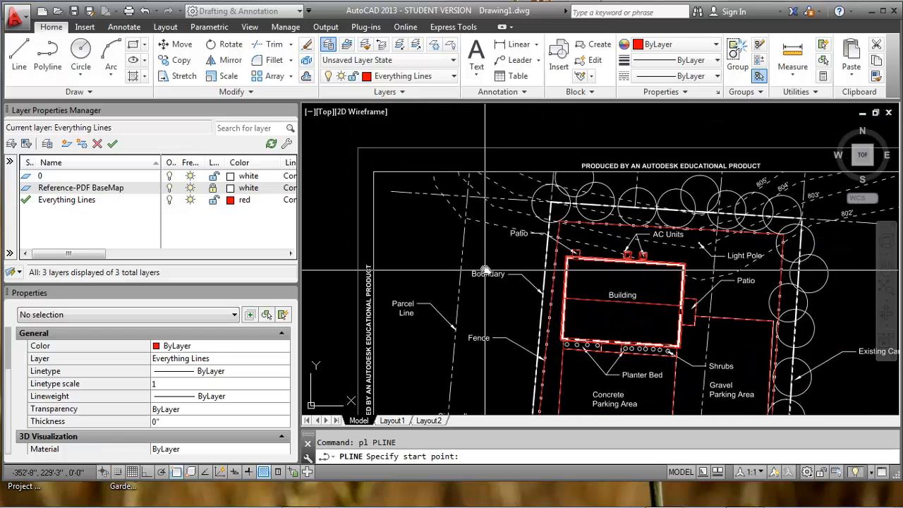
scroll(428, 207, "up", 4)
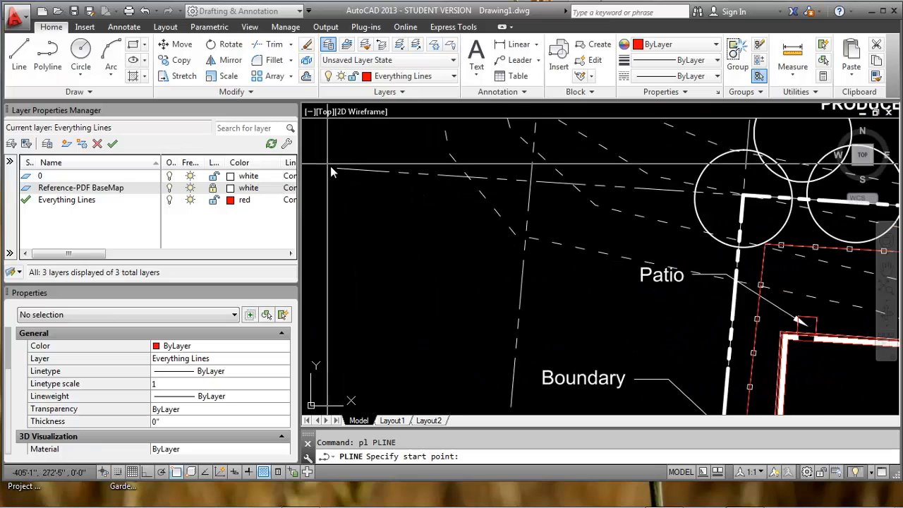
scroll(383, 189, "up", 8)
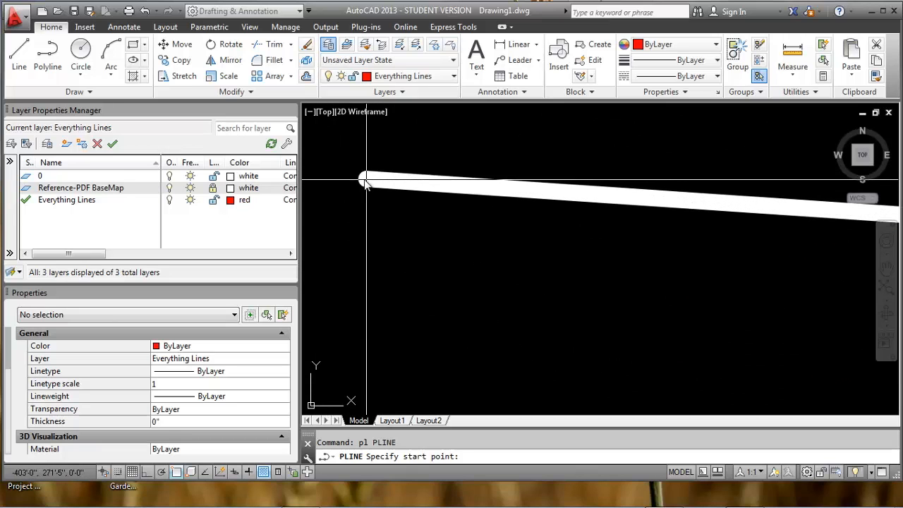
left_click(362, 179)
scroll(362, 179, "down", 8)
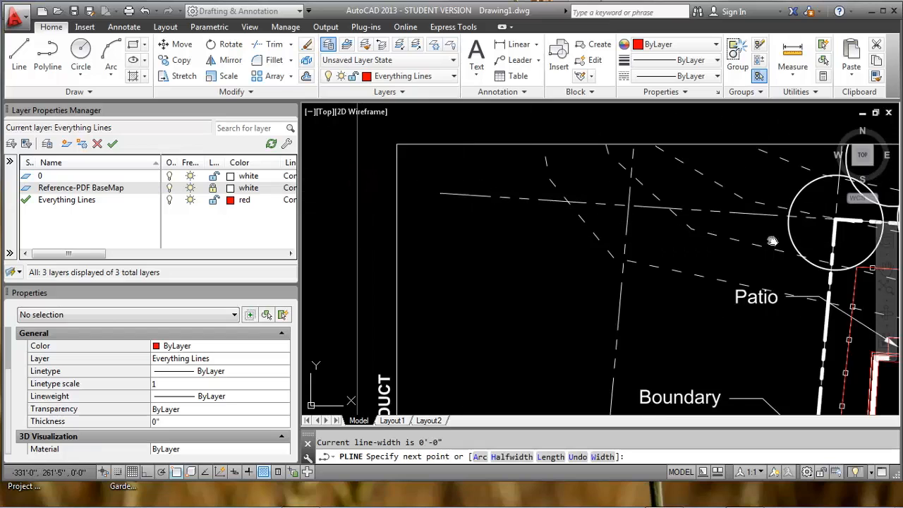
scroll(759, 236, "up", 8)
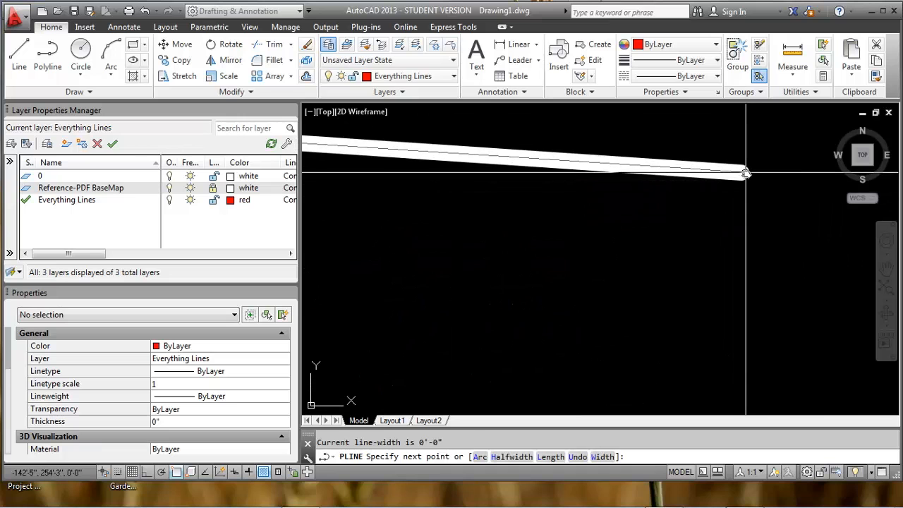
scroll(710, 195, "down", 6)
key("Return")
Draw a polyline along the east boundary, from the dashed line's upper end near the 803' label down to the southeast boundary corner.
scroll(530, 150, "up", 6)
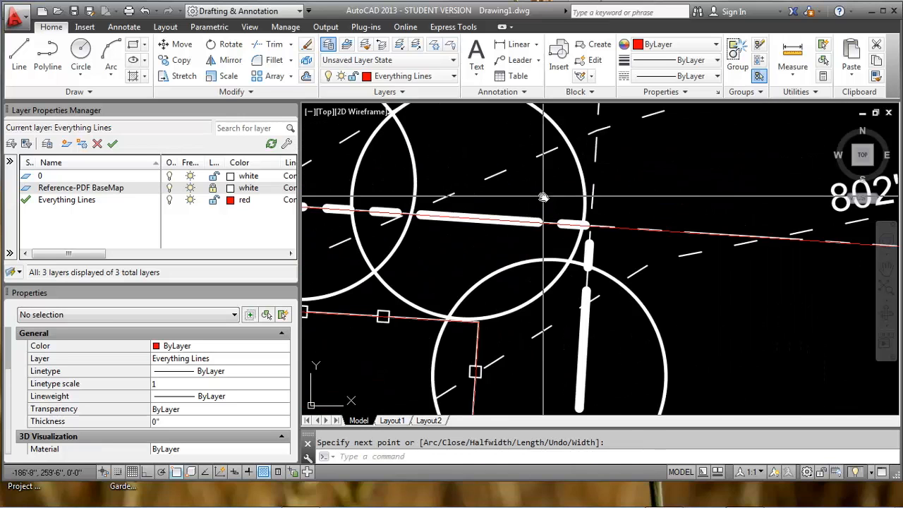
scroll(530, 150, "down", 6)
scroll(569, 186, "up", 6)
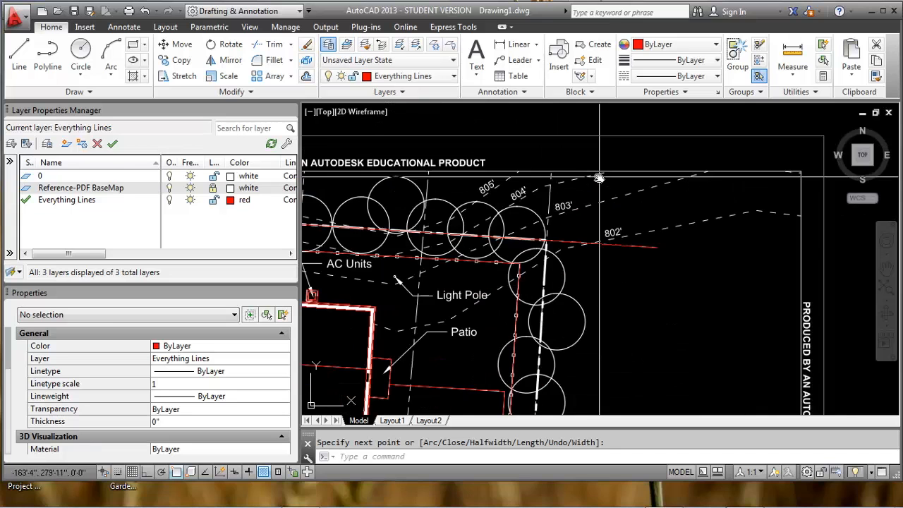
key("Return")
scroll(487, 143, "up", 2)
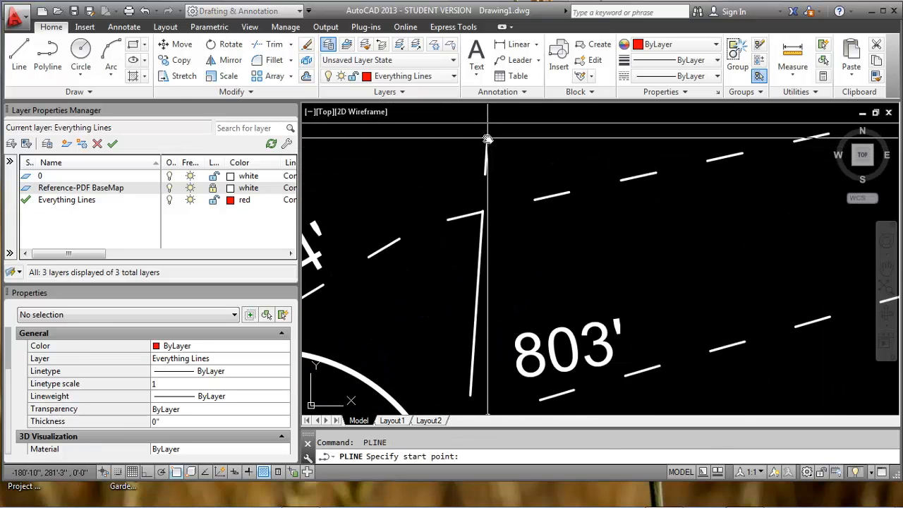
left_click(487, 139)
scroll(485, 138, "down", 4)
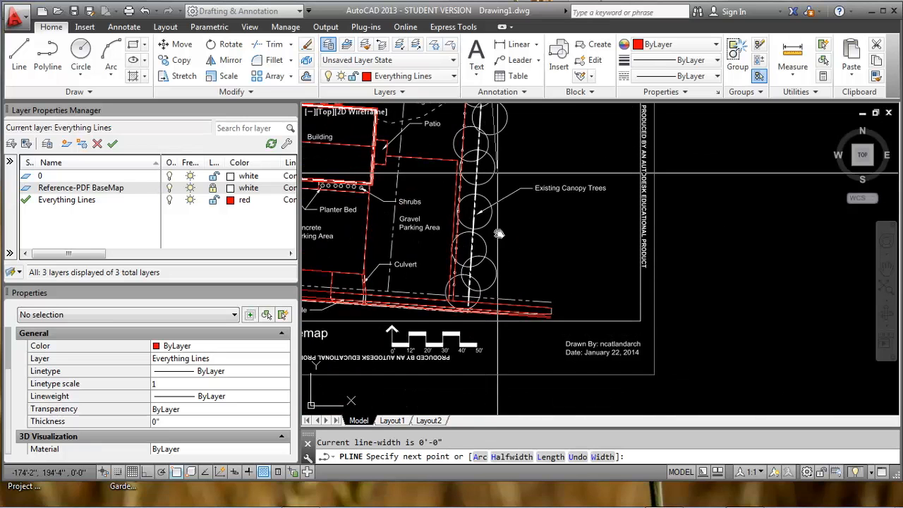
scroll(472, 324, "up", 6)
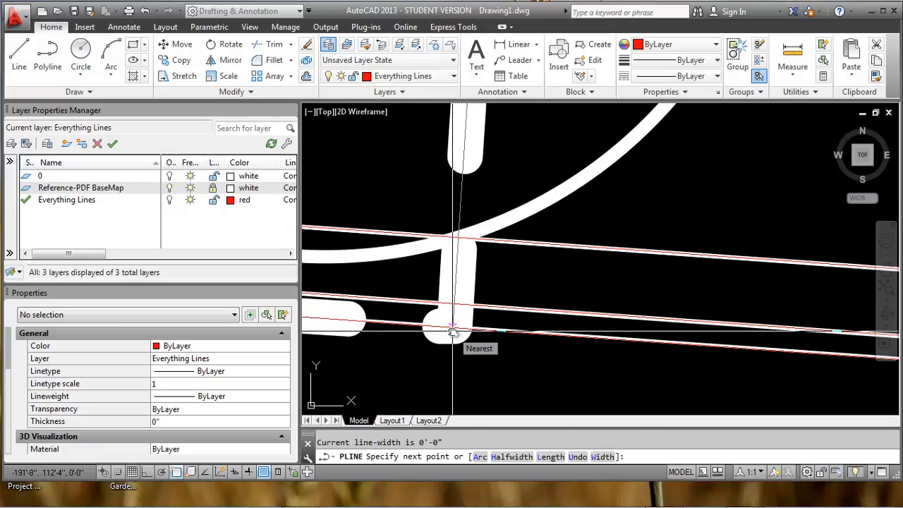
left_click(453, 331)
key("Return")
Trace the dashed parcel line through the gravel parking area with a polyline, from the upper map frame down to the south dashed line.
scroll(489, 346, "down", 5)
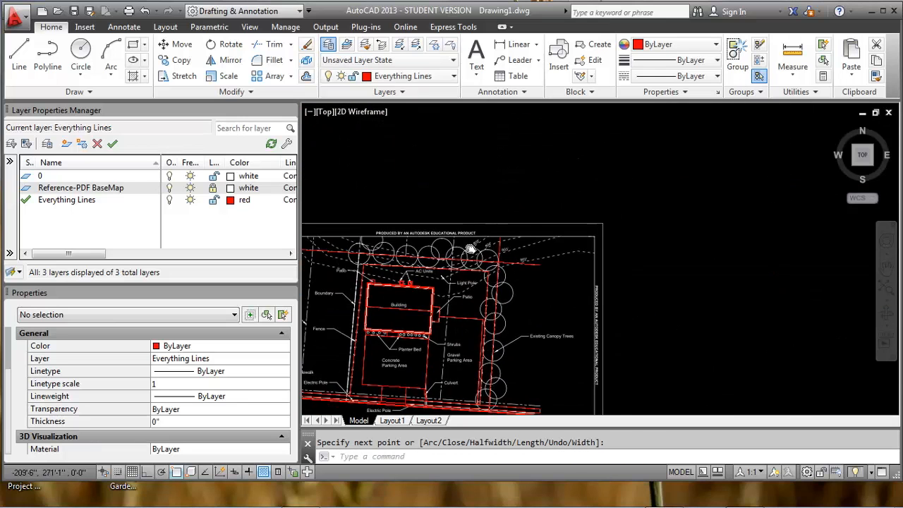
scroll(470, 248, "up", 5)
key("Return")
key("Return")
scroll(448, 155, "up", 5)
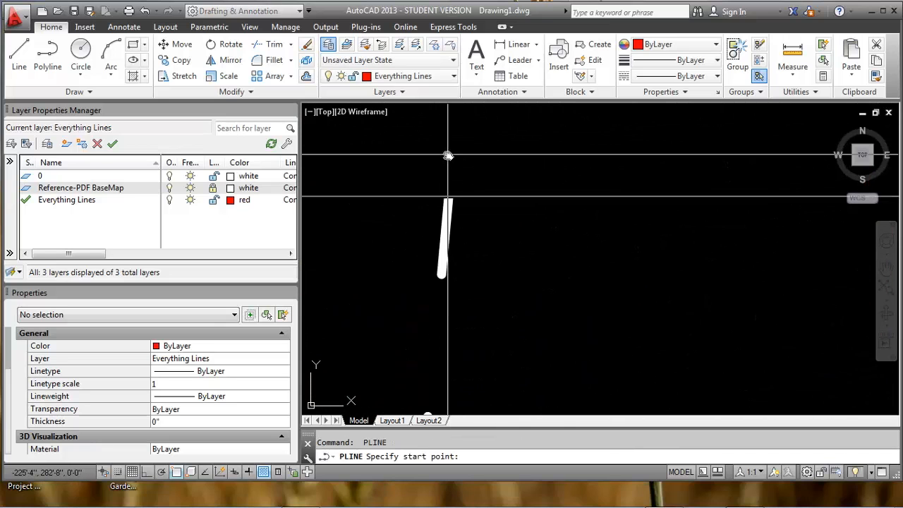
left_click(449, 201)
scroll(448, 201, "down", 5)
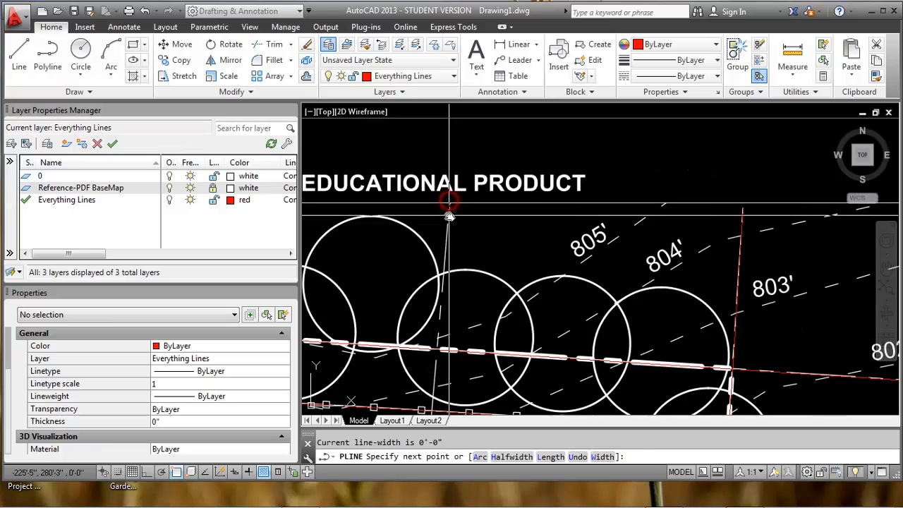
scroll(447, 362, "up", 5)
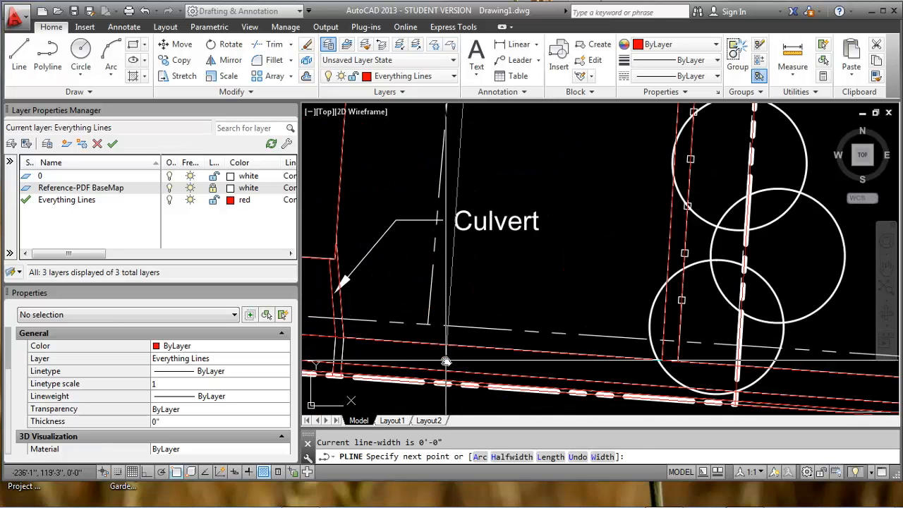
scroll(426, 305, "up", 5)
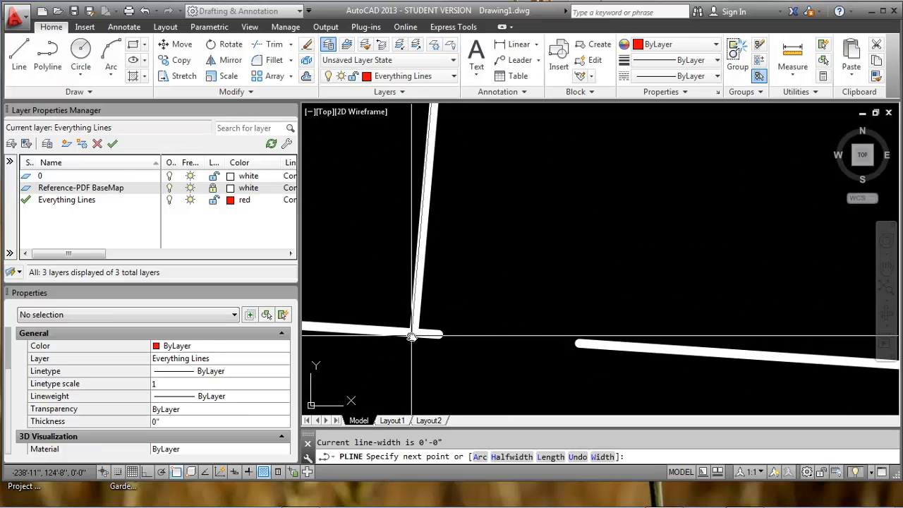
scroll(417, 332, "down", 5)
key("Return")
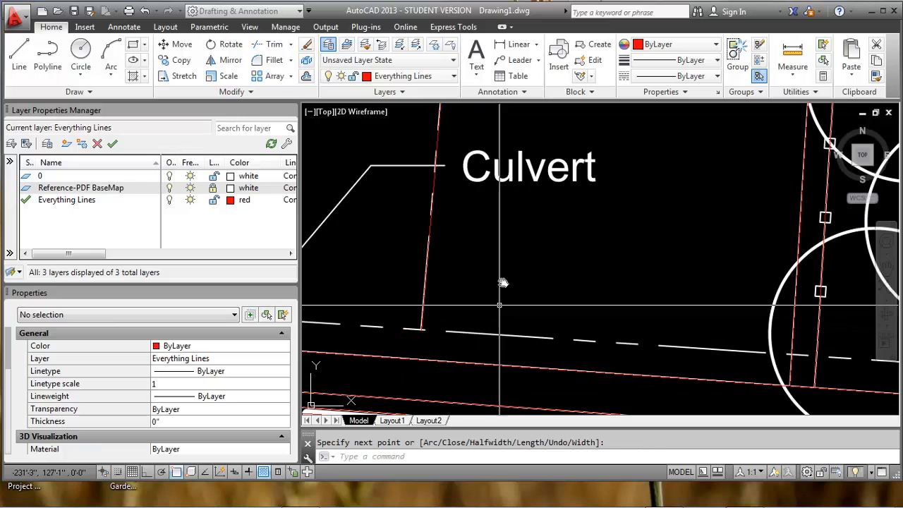
Draw a polyline along the dashed parcel line just above the sidewalk, from its east end to its west end.
middle_click_drag(573, 318, 302, 300)
key("Return")
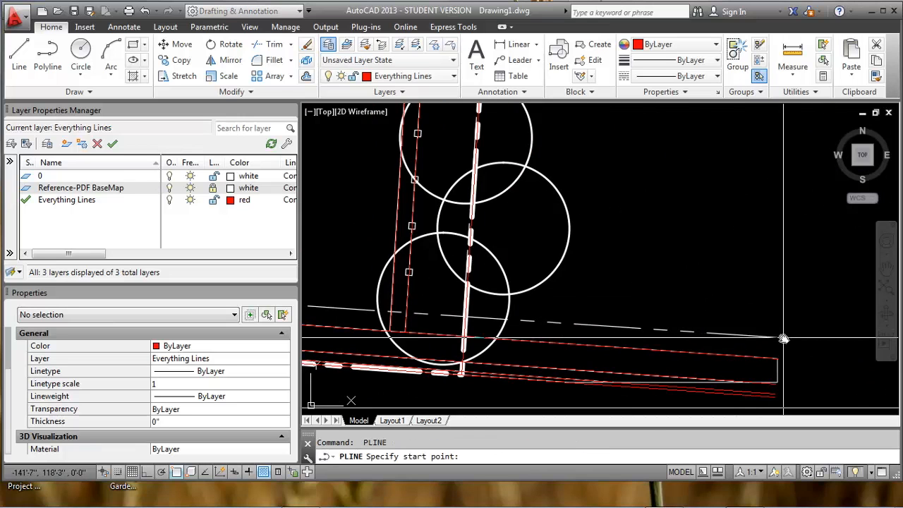
scroll(772, 341, "up", 7)
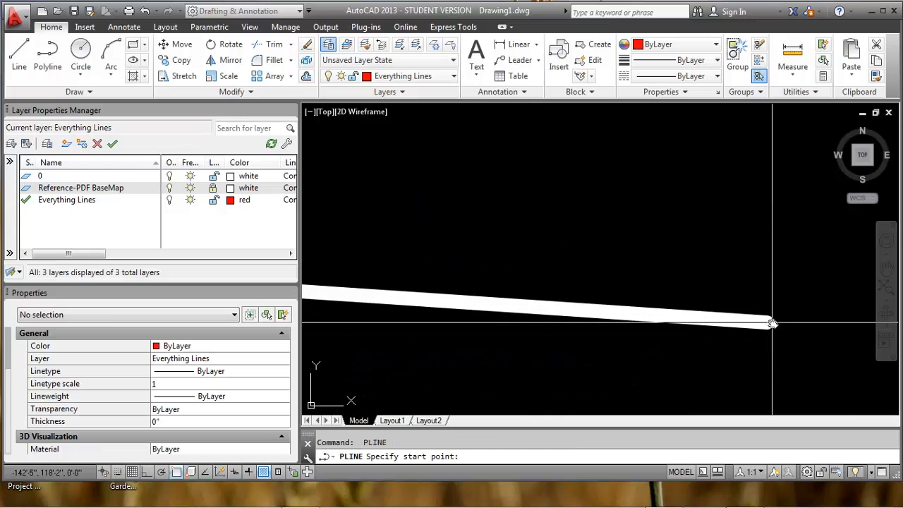
left_click(772, 324)
scroll(772, 323, "down", 7)
scroll(428, 307, "up", 7)
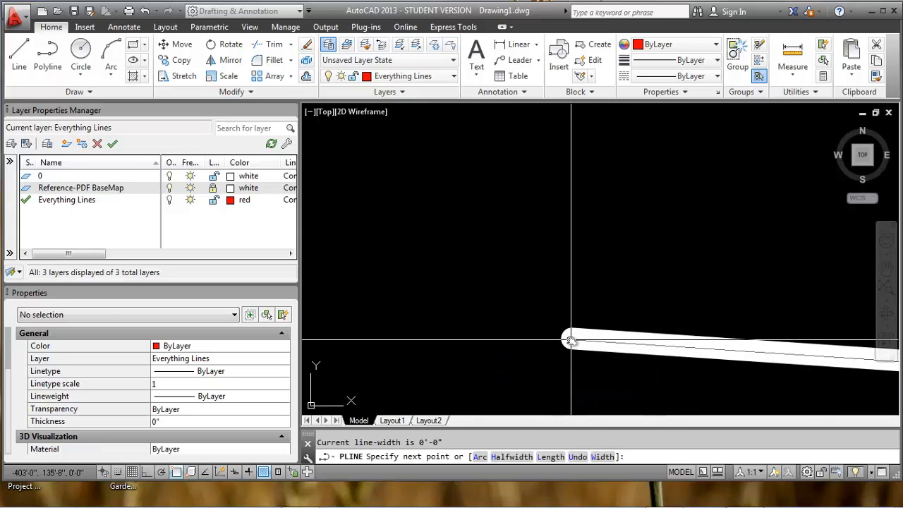
left_click(563, 338)
scroll(683, 328, "down", 5)
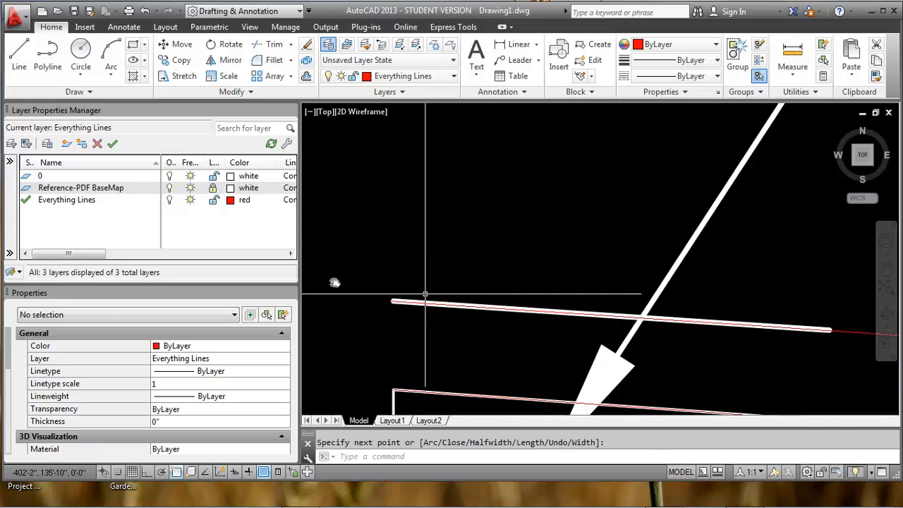
Trace the west dashed parcel line with a polyline, from the red line above the sidewalk up to its upper end at the map frame.
scroll(603, 285, "down", 6)
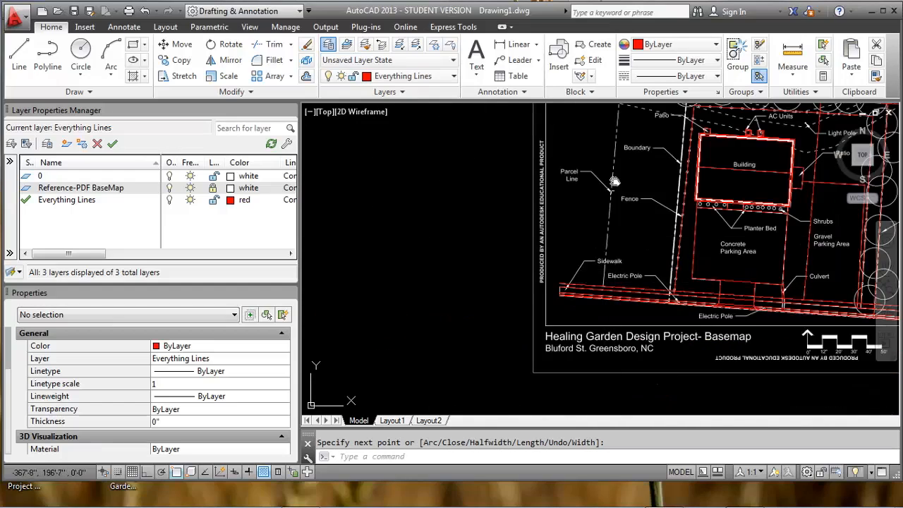
scroll(581, 342, "up", 8)
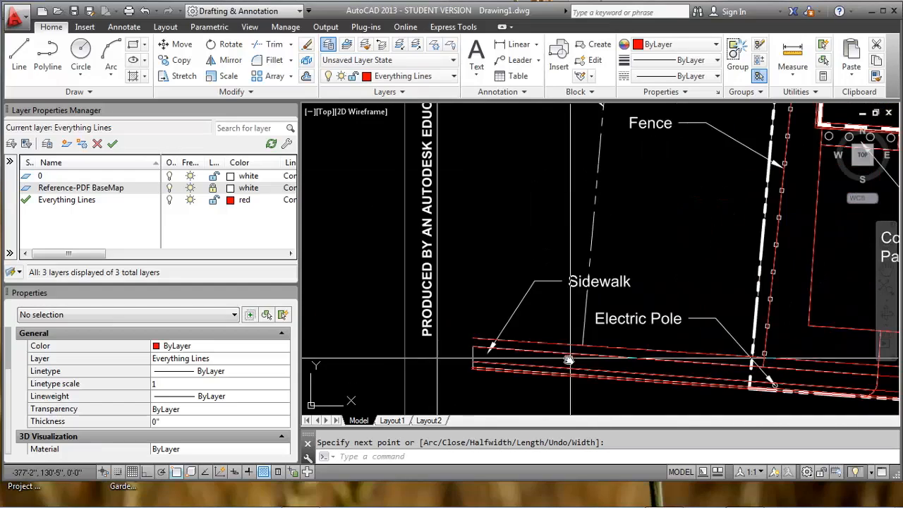
key("Return")
key("Return")
scroll(526, 307, "up", 3)
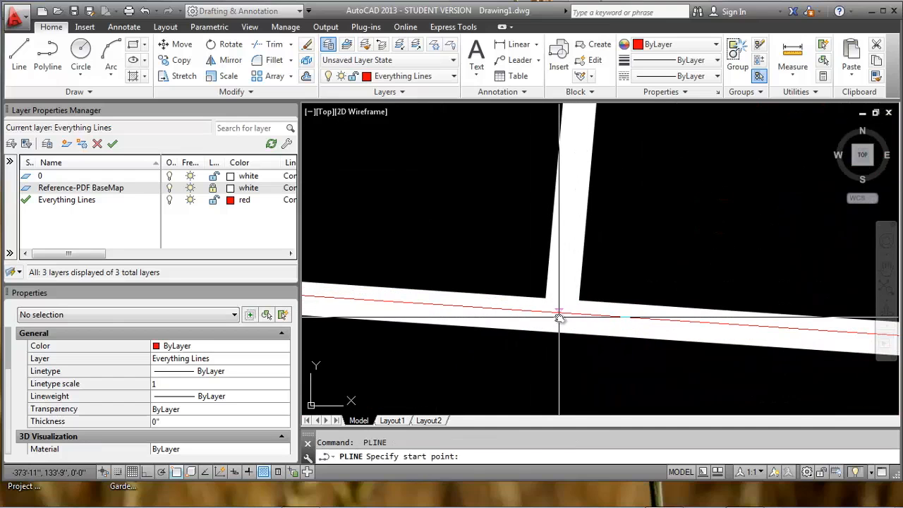
left_click(561, 313)
scroll(550, 305, "down", 8)
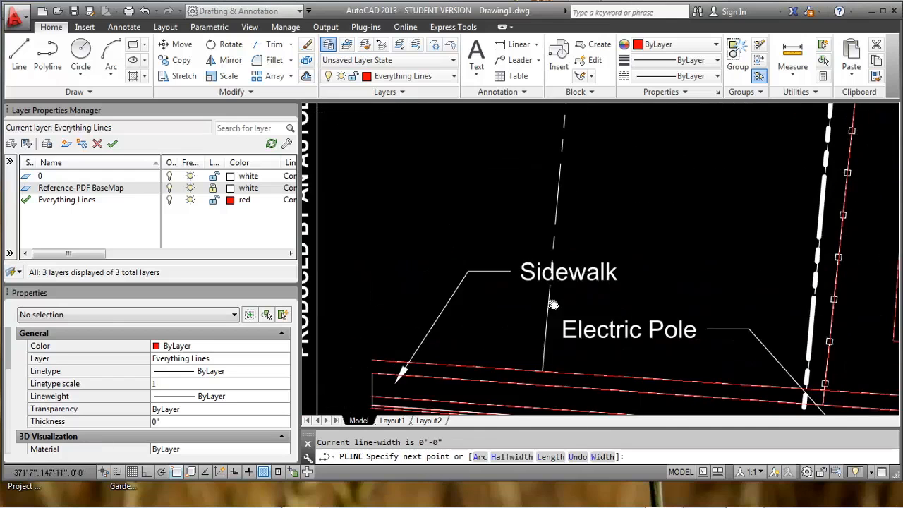
scroll(530, 308, "up", 2)
middle_click_drag(536, 194, 512, 384)
scroll(534, 262, "down", 4)
scroll(540, 186, "up", 8)
scroll(502, 258, "up", 6)
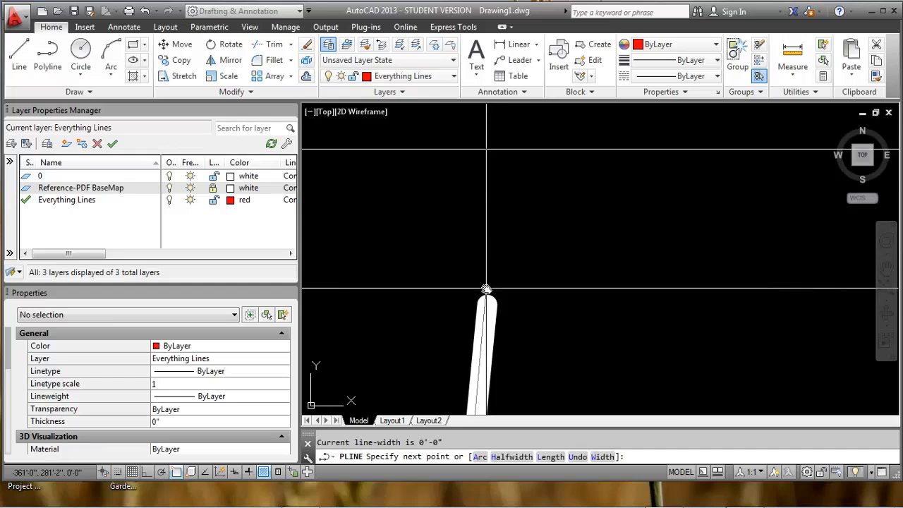
scroll(487, 296, "down", 10)
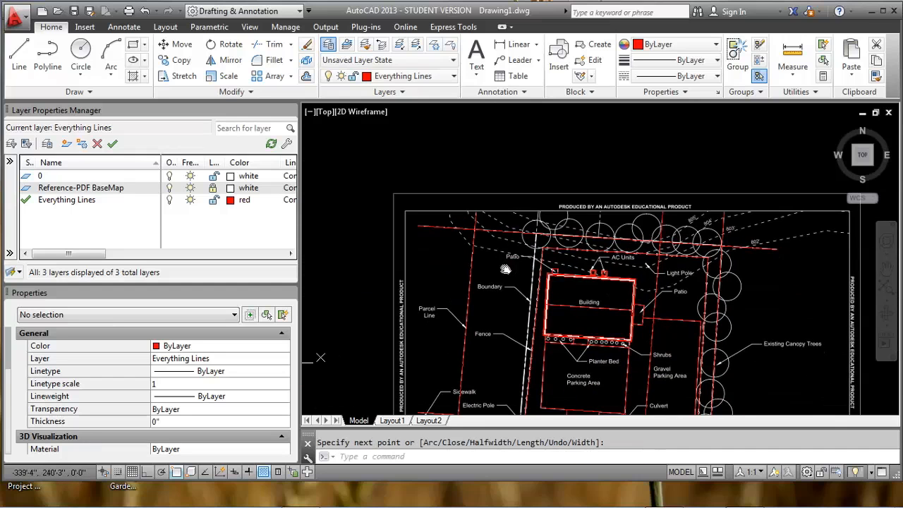
Draw a polyline along the west boundary, from the dashed line's upper end at the map frame down to the southwest boundary corner.
scroll(542, 221, "up", 4)
key("Return")
scroll(522, 166, "up", 2)
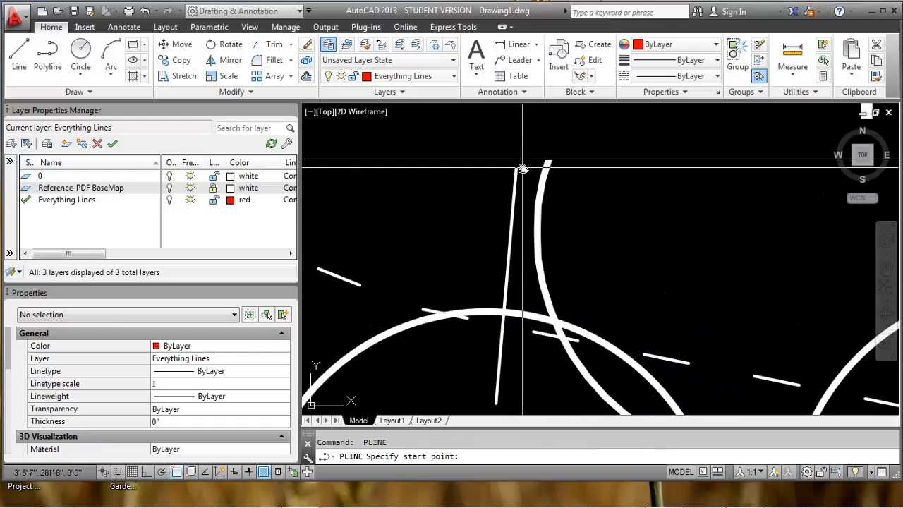
scroll(516, 168, "up", 3)
scroll(518, 170, "up", 2)
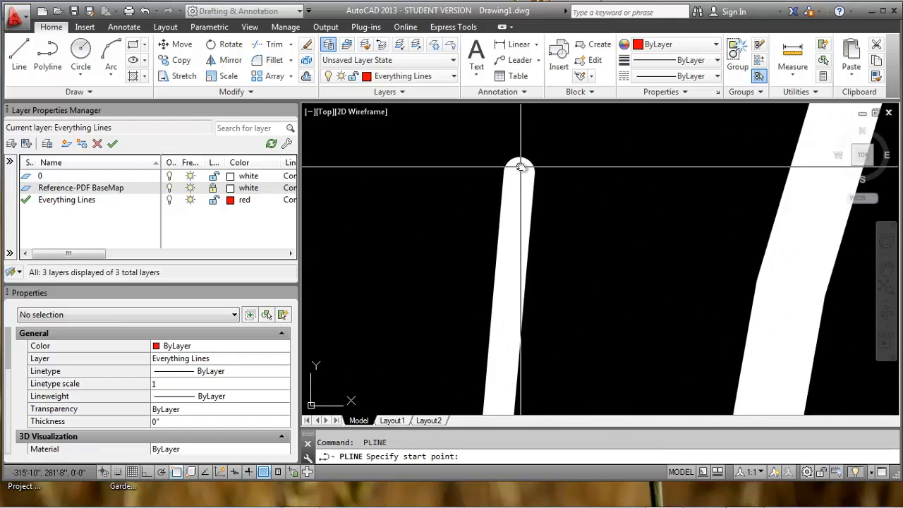
left_click(518, 167)
scroll(519, 167, "down", 10)
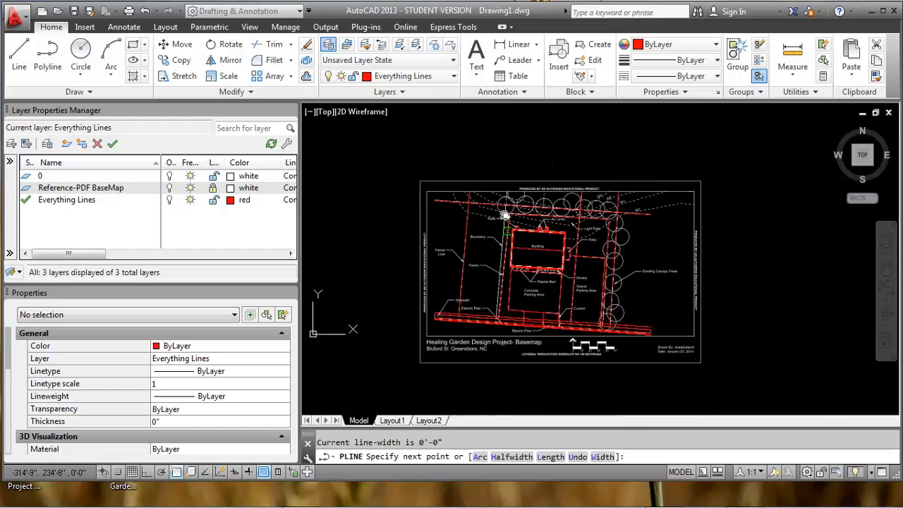
scroll(490, 326, "up", 10)
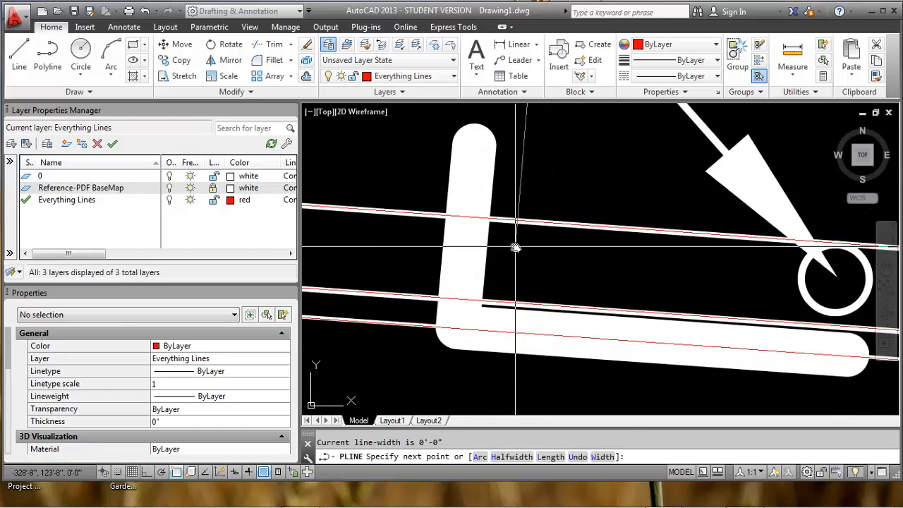
left_click(458, 329)
scroll(460, 327, "down", 8)
Trace the short dashed parcel line above the AC Units with a polyline, from its upper end at the map frame down to the north boundary line.
scroll(614, 131, "up", 8)
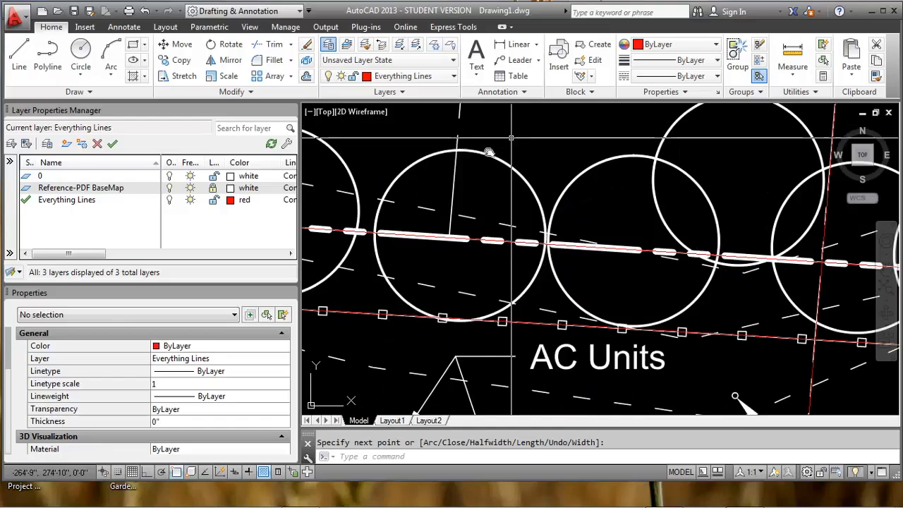
scroll(511, 137, "down", 4)
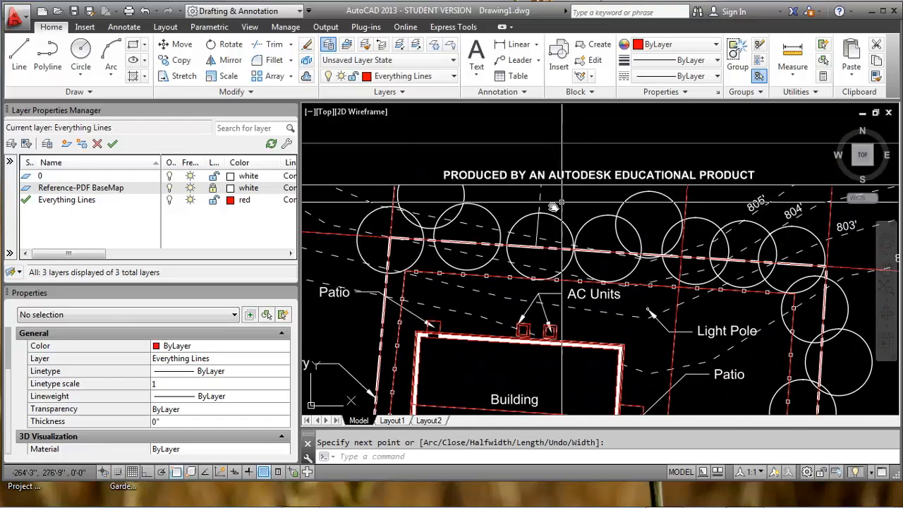
scroll(563, 202, "up", 1)
scroll(614, 212, "down", 3)
scroll(618, 198, "up", 6)
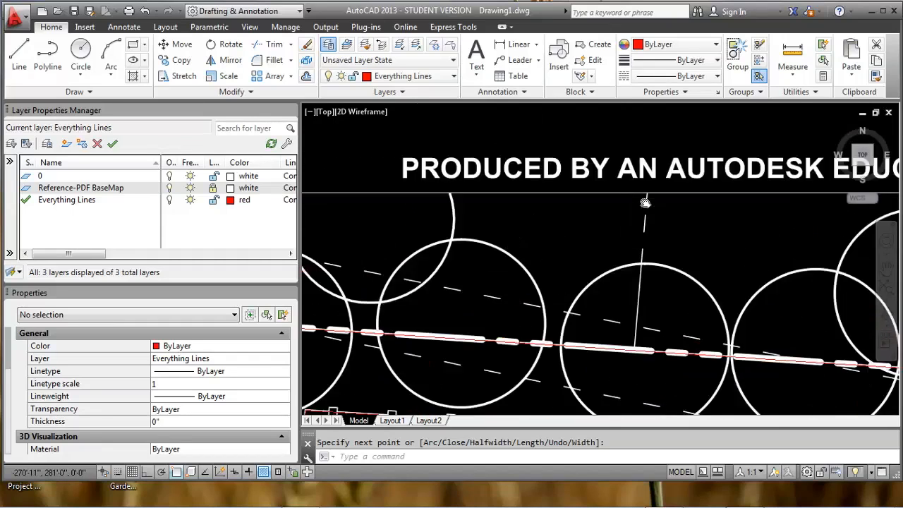
key("Return")
key("Return")
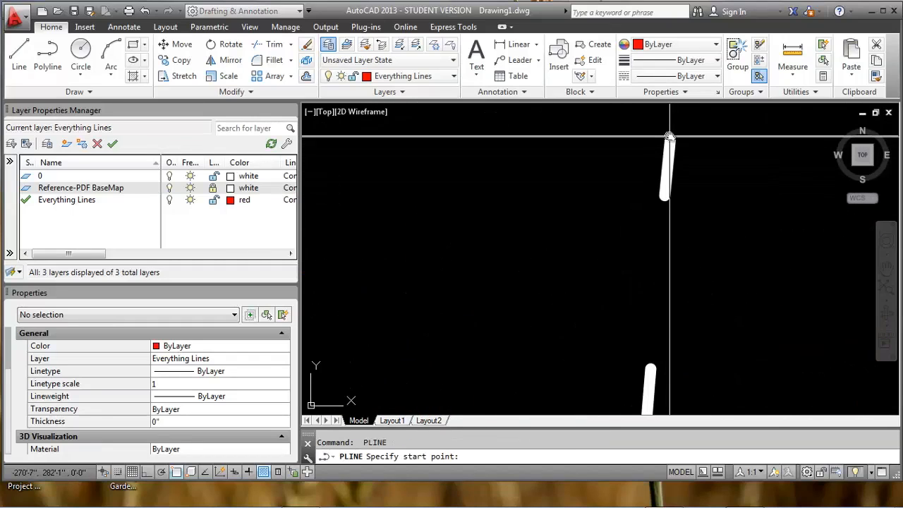
left_click(670, 128)
scroll(666, 125, "down", 3)
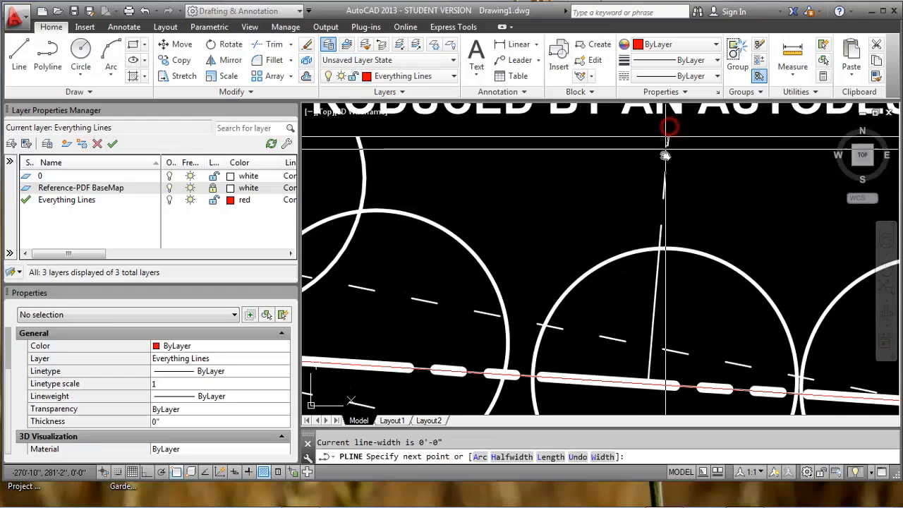
scroll(641, 257, "up", 5)
scroll(656, 294, "up", 2)
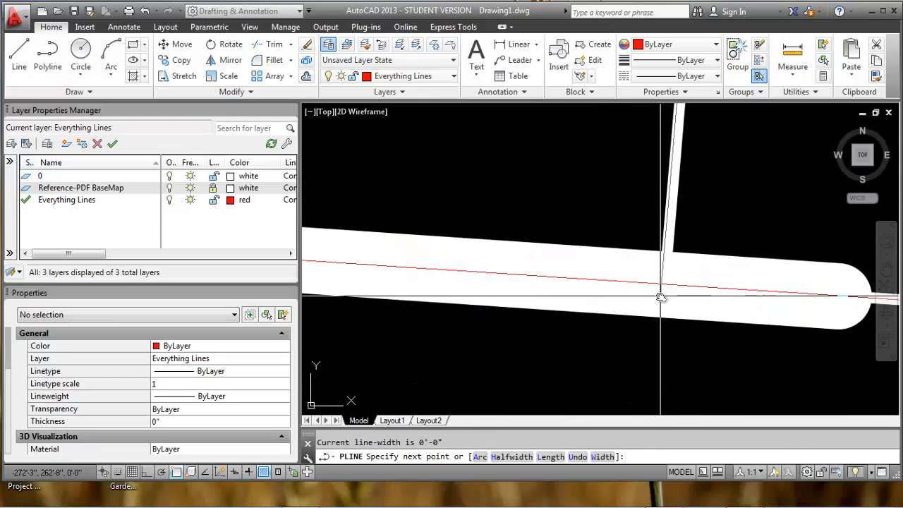
left_click(666, 285)
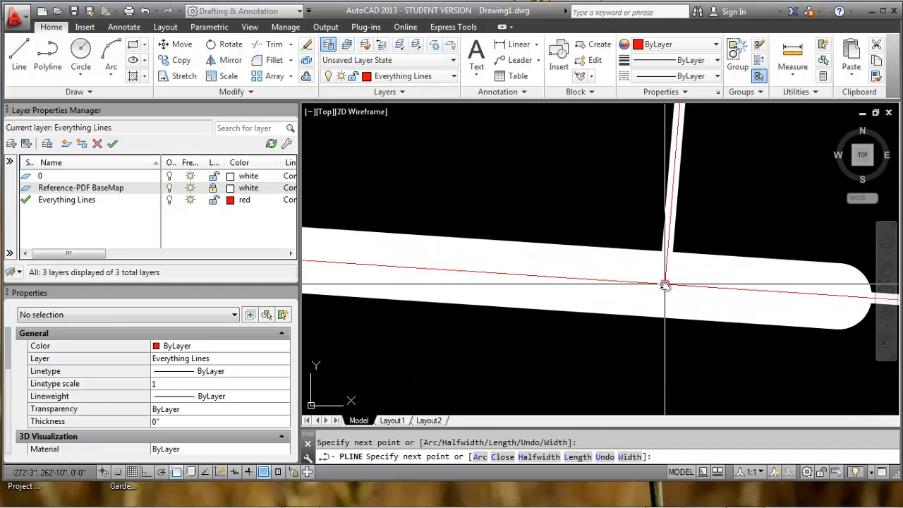
scroll(635, 211, "down", 5)
key("Return")
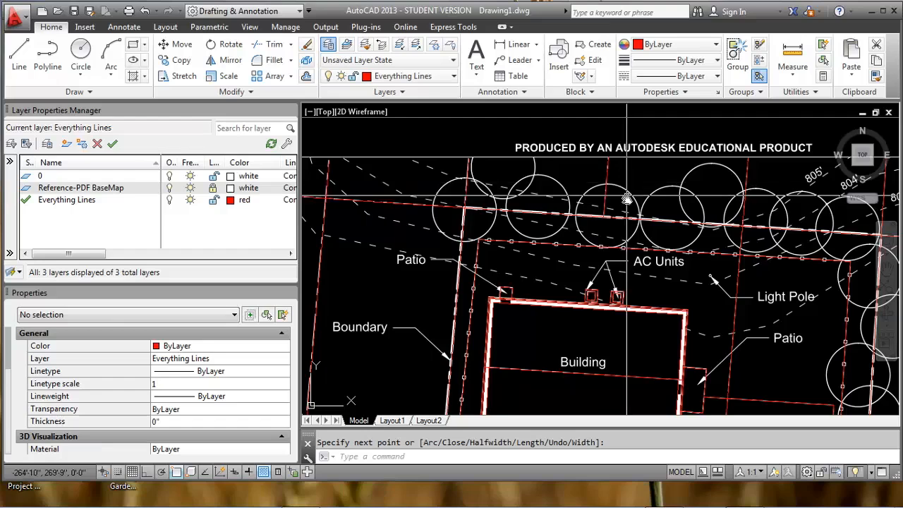
Examine the traced base map around the building, parking areas, planter bed and street edge for lines that are still untraced.
scroll(626, 192, "down", 4)
scroll(608, 311, "up", 2)
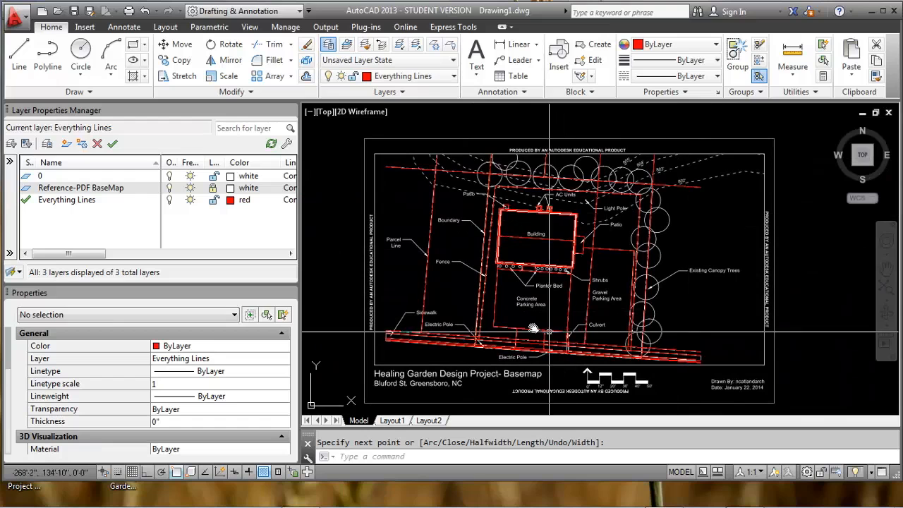
scroll(554, 326, "up", 4)
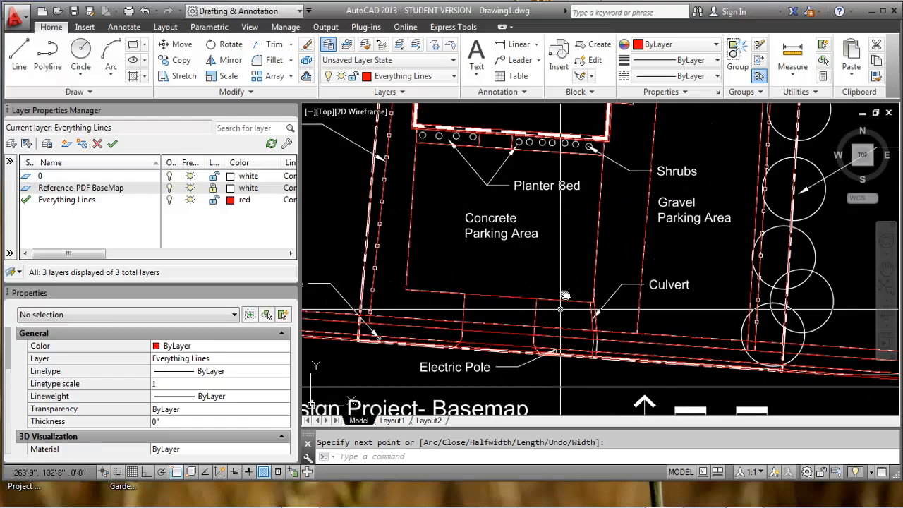
scroll(565, 289, "down", 4)
middle_click_drag(644, 257, 639, 307)
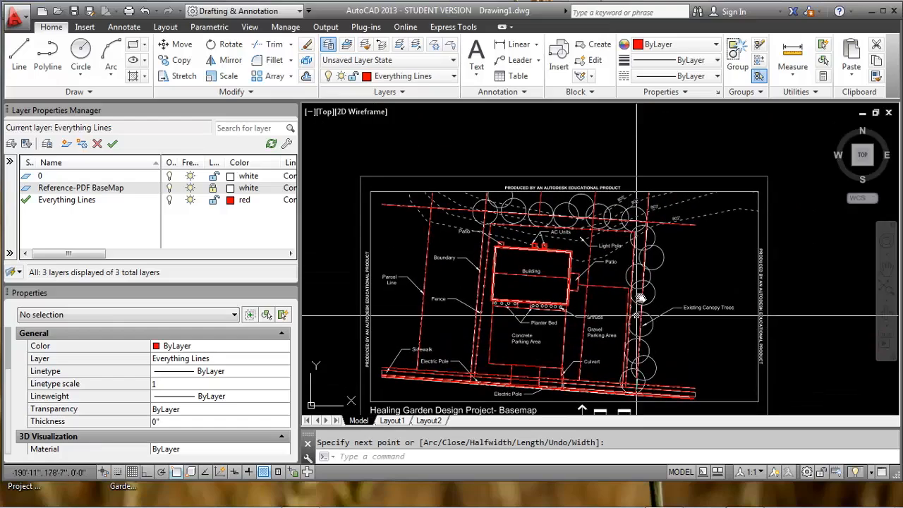
scroll(531, 222, "up", 4)
middle_click_drag(590, 290, 578, 190)
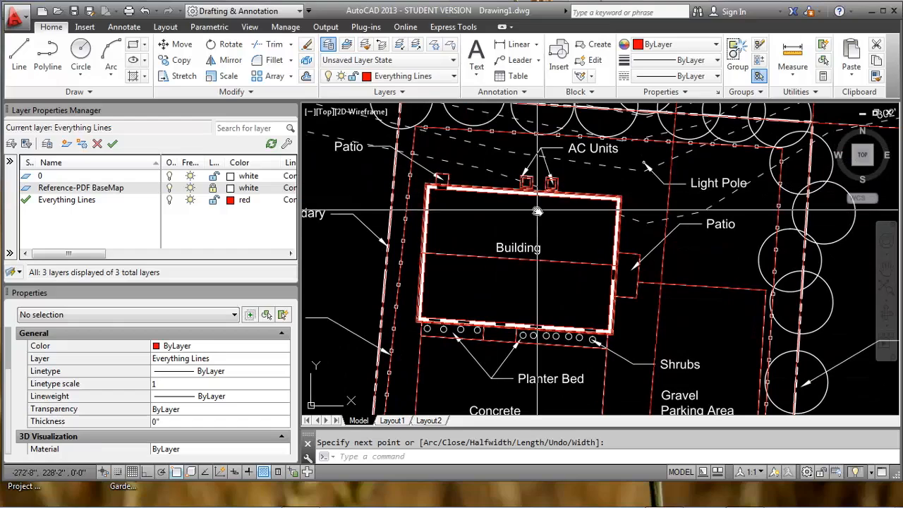
middle_click_drag(576, 344, 583, 290)
scroll(583, 290, "down", 1)
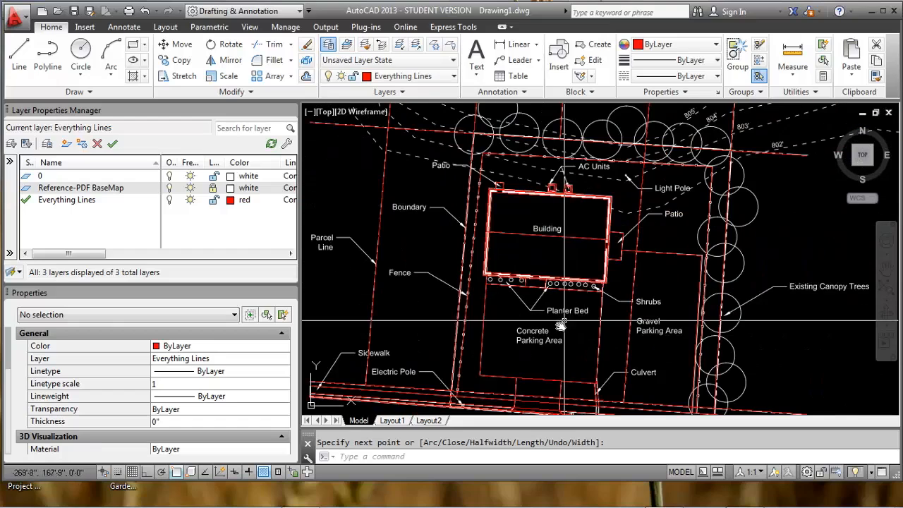
middle_click_drag(554, 323, 574, 217)
Draw a polyline across the west end of the sidewalk and street lines, from the sidewalk's upper corner down to the lowest line.
scroll(350, 305, "up", 4)
scroll(350, 305, "up", 1)
middle_click_drag(350, 305, 489, 319)
scroll(468, 289, "up", 3)
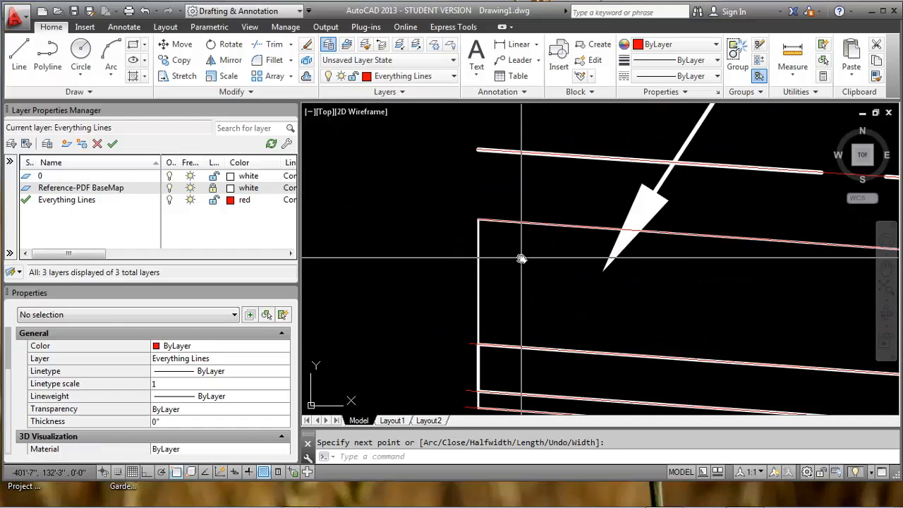
key("Return")
scroll(494, 233, "up", 2)
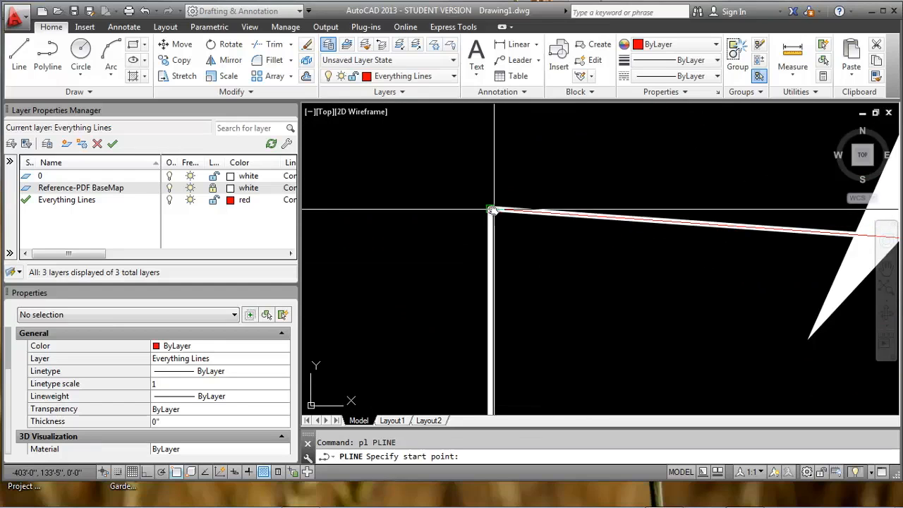
left_click(492, 209)
scroll(492, 211, "down", 2)
scroll(496, 270, "up", 5)
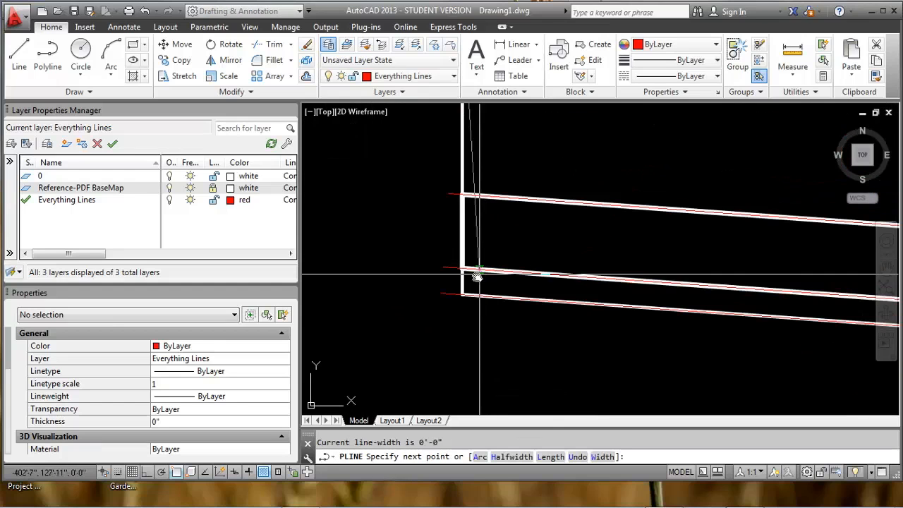
key("Escape")
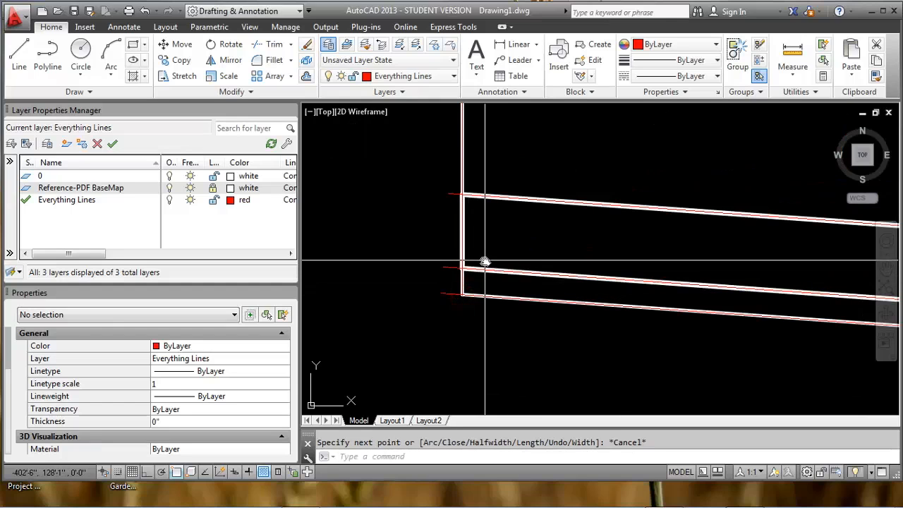
Trim the three line ends overhanging the vertical closing line at the west end of the sidewalk and street.
middle_click_drag(484, 261, 485, 273)
type("tr")
key("Return")
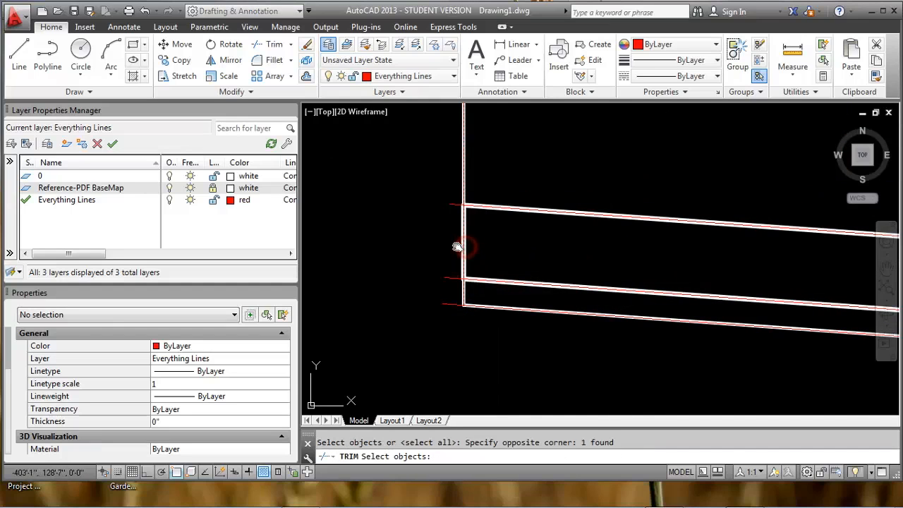
key("Return")
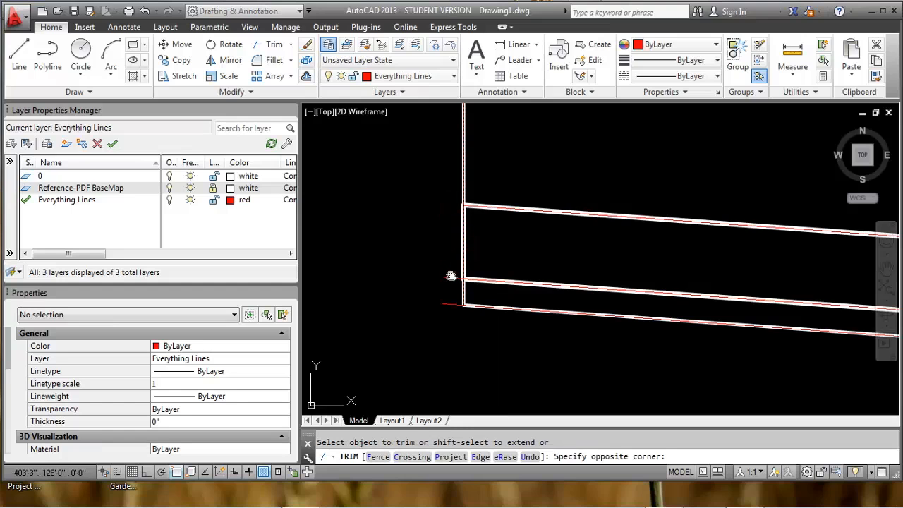
key("Escape")
Draw a polyline at the sidewalk's east end, from its upper corner down the vertical edge and west along the bottom line to the sloping edge's junction.
scroll(480, 292, "down", 6)
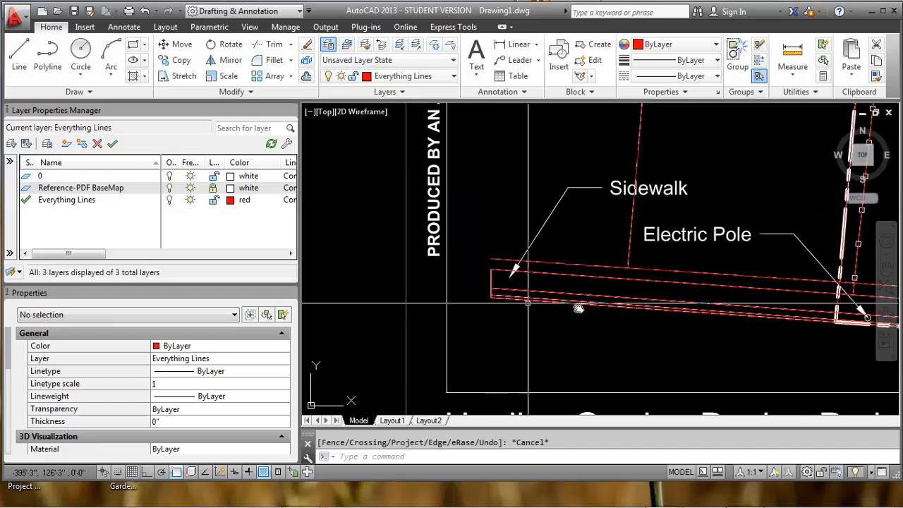
middle_click_drag(671, 301, 458, 278)
middle_click_drag(754, 304, 337, 261)
scroll(488, 267, "up", 6)
middle_click_drag(497, 297, 570, 280)
scroll(573, 273, "up", 3)
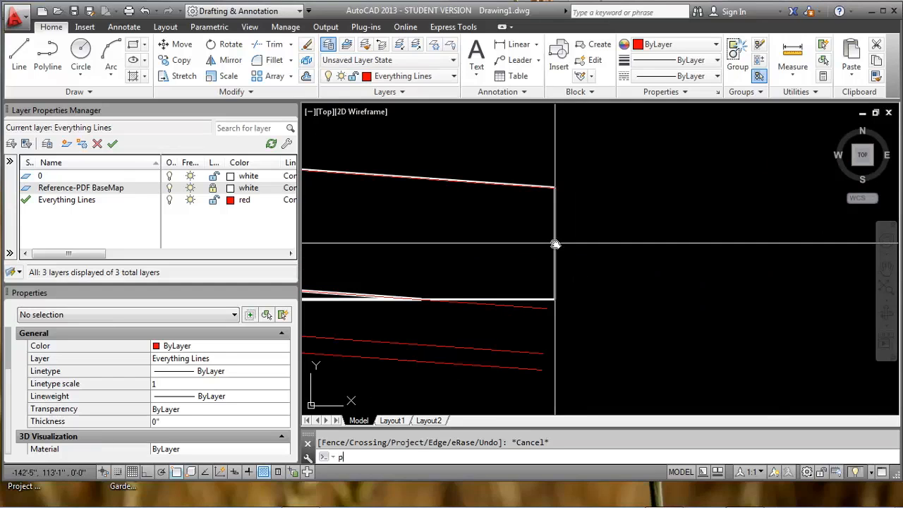
scroll(563, 251, "down", 5)
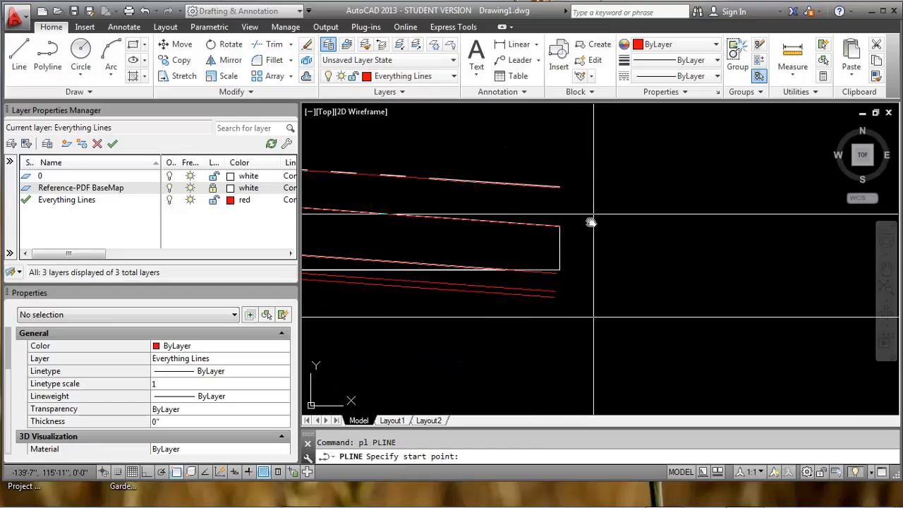
scroll(561, 225, "up", 3)
left_click(552, 232)
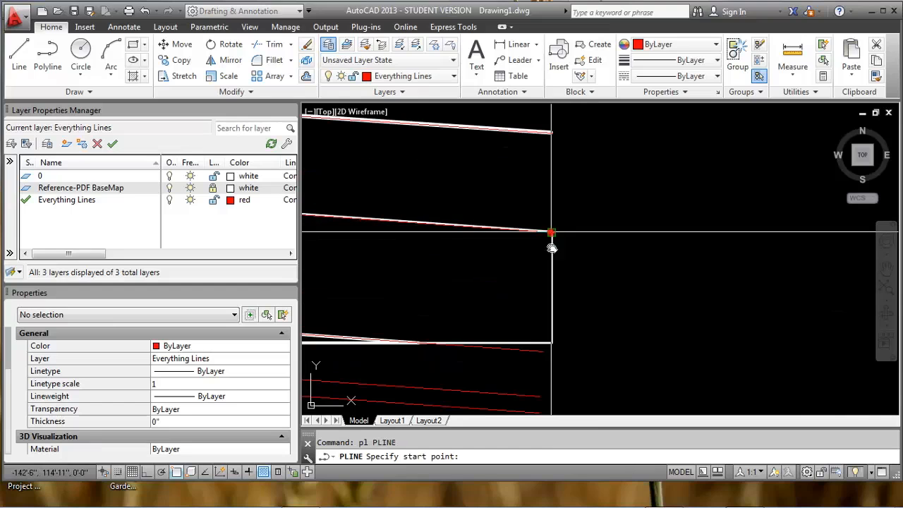
left_click(545, 340)
middle_click_drag(474, 349, 602, 338)
scroll(417, 332, "up", 1)
middle_click_drag(418, 333, 575, 321)
scroll(575, 321, "down", 1)
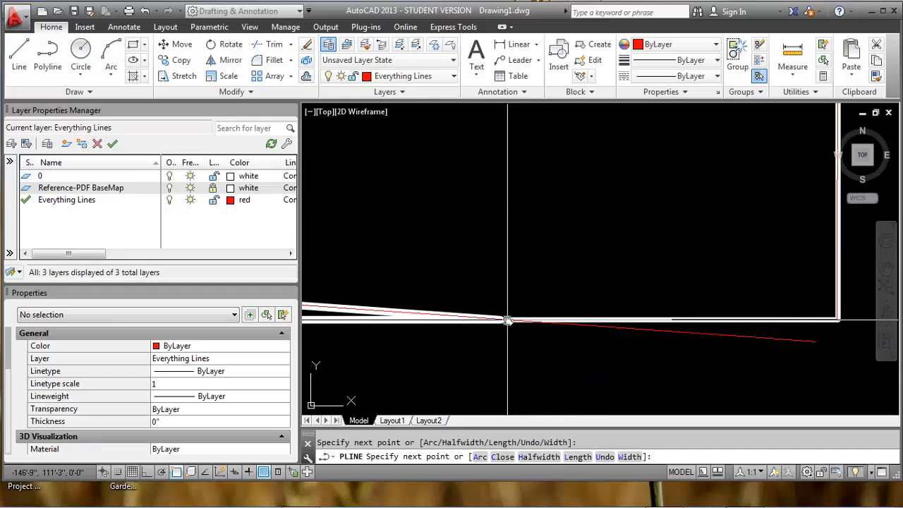
key("Return")
Trim the sloping sidewalk edge where it overhangs the new horizontal line at the east end.
middle_click_drag(518, 322, 558, 305)
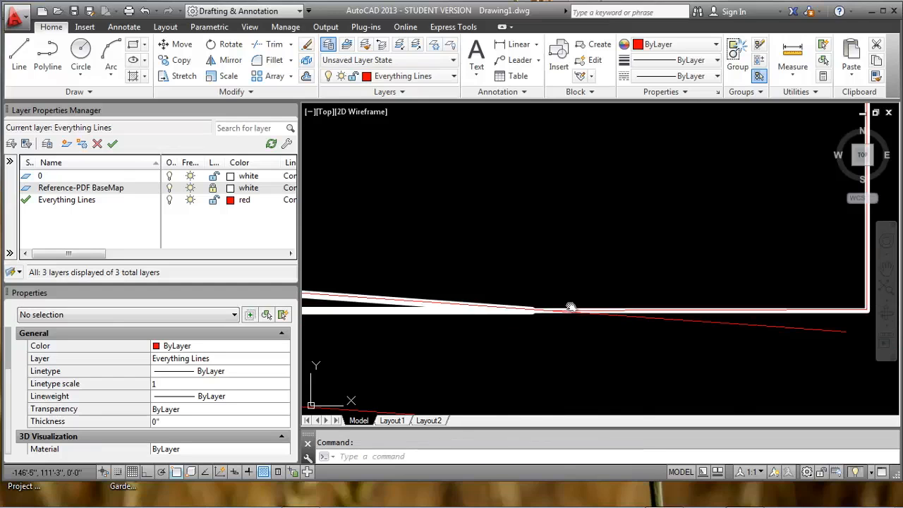
type("tr")
key("Return")
left_click(560, 341)
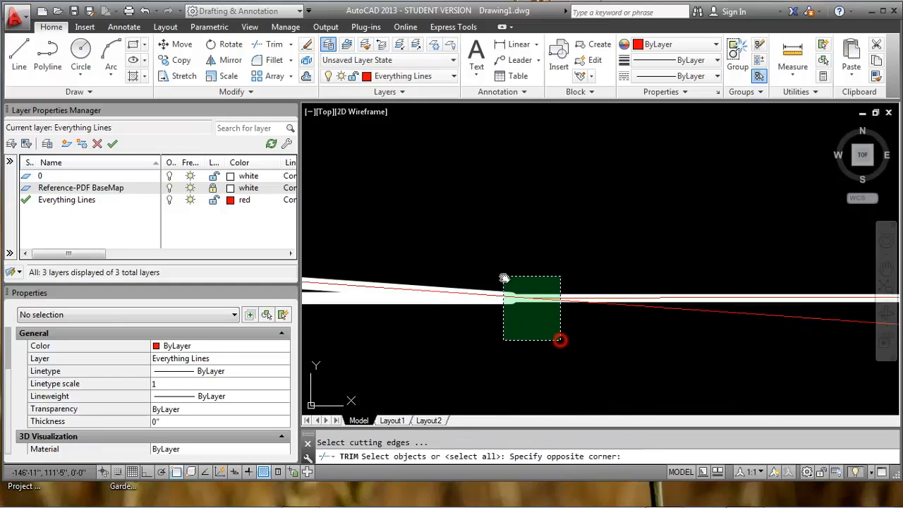
left_click(504, 278)
right_click(506, 277)
key("Escape")
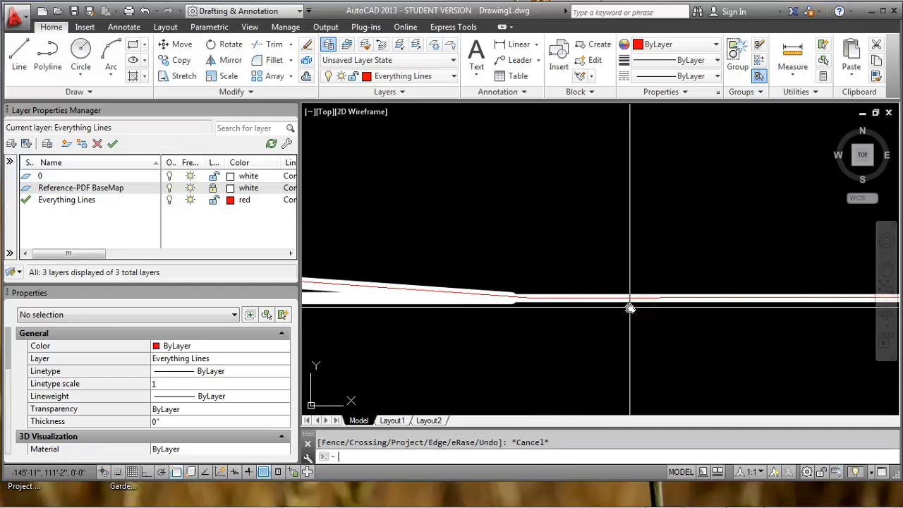
Draw a polyline from the sloping sidewalk edge's junction at the east end, west along the horizontal line to the lowest sloping street line.
scroll(611, 313, "up", 2)
middle_click_drag(598, 322, 645, 320)
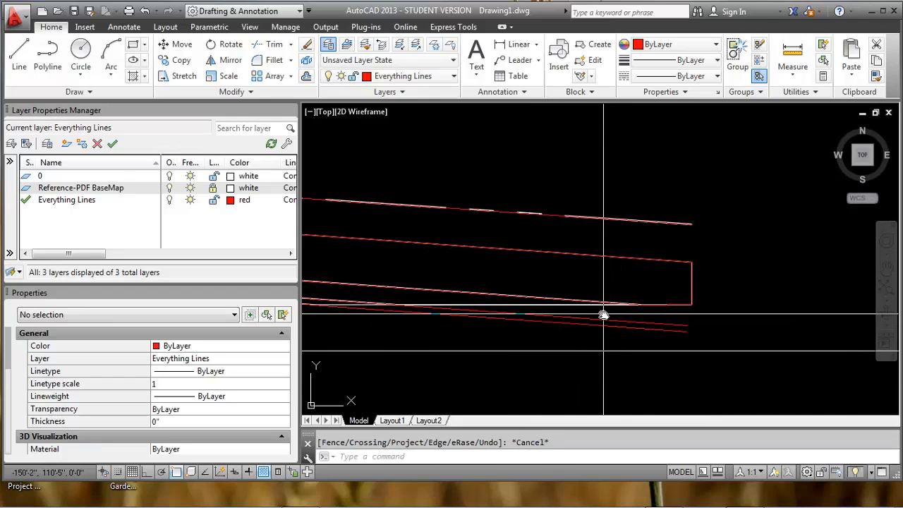
scroll(604, 314, "down", 1)
middle_click_drag(472, 314, 505, 315)
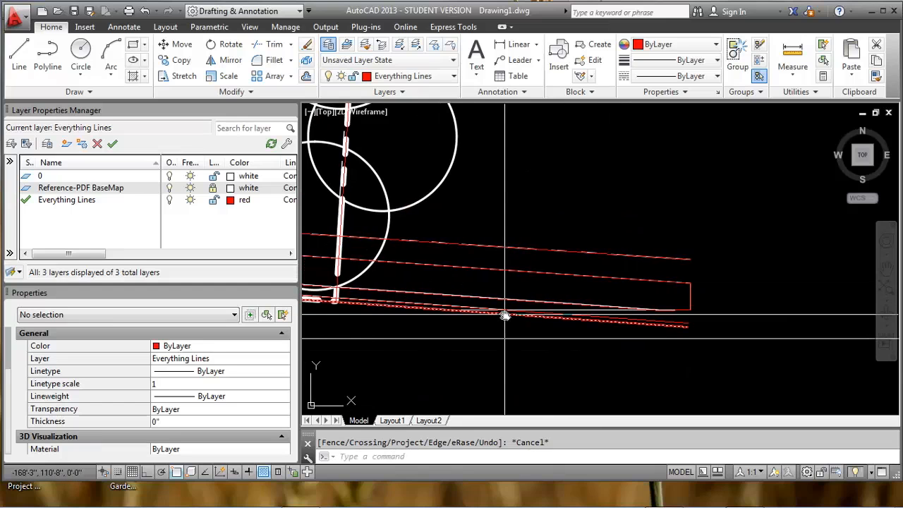
type("pl")
key("Return")
scroll(653, 317, "up", 3)
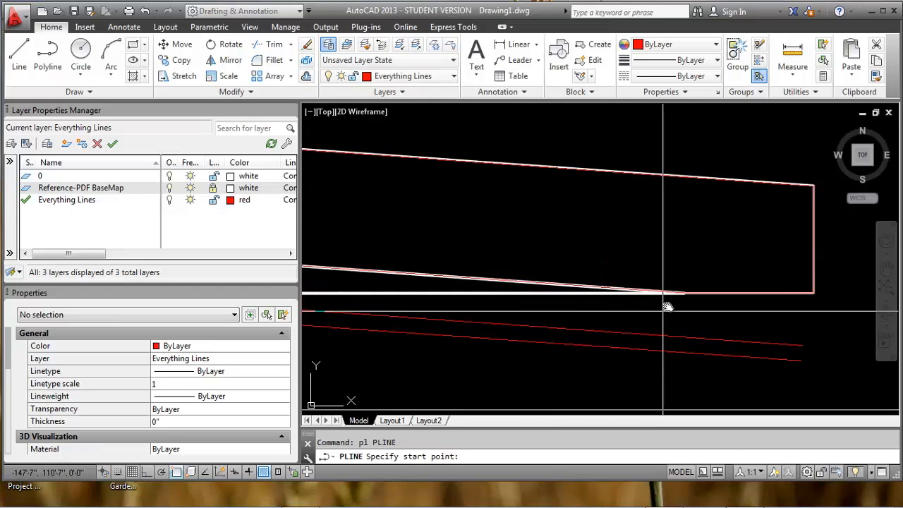
scroll(661, 290, "up", 2)
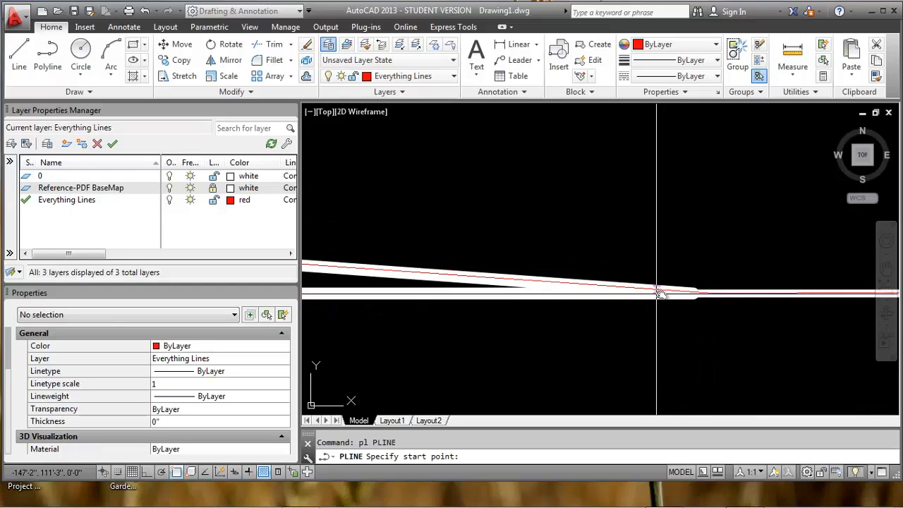
left_click(698, 295)
scroll(466, 303, "down", 2)
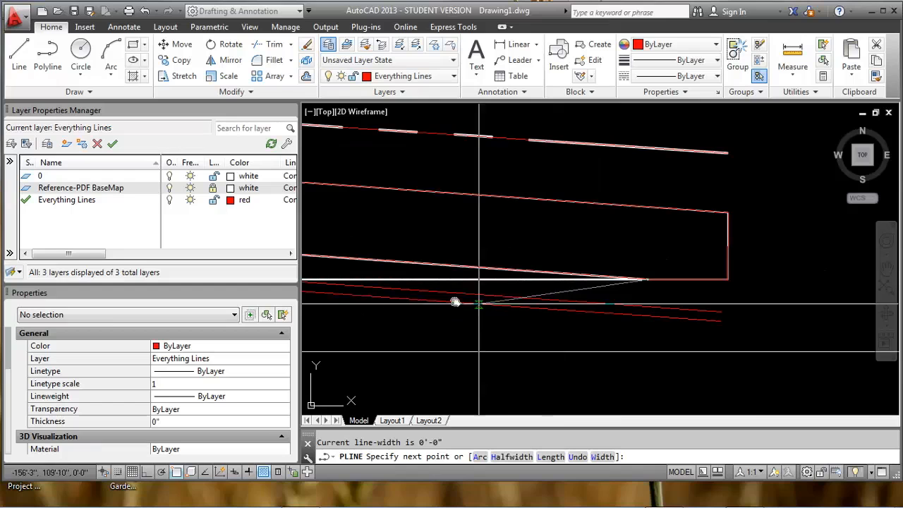
scroll(484, 302, "up", 4)
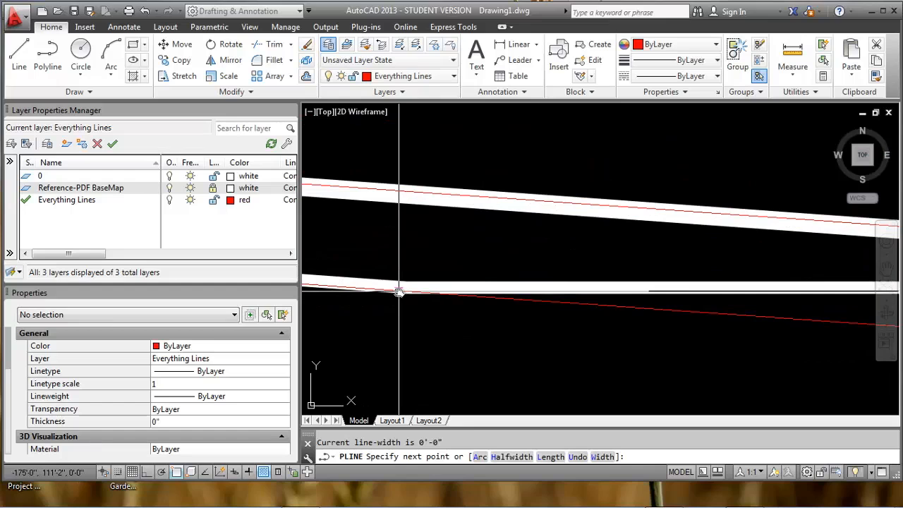
key("Escape")
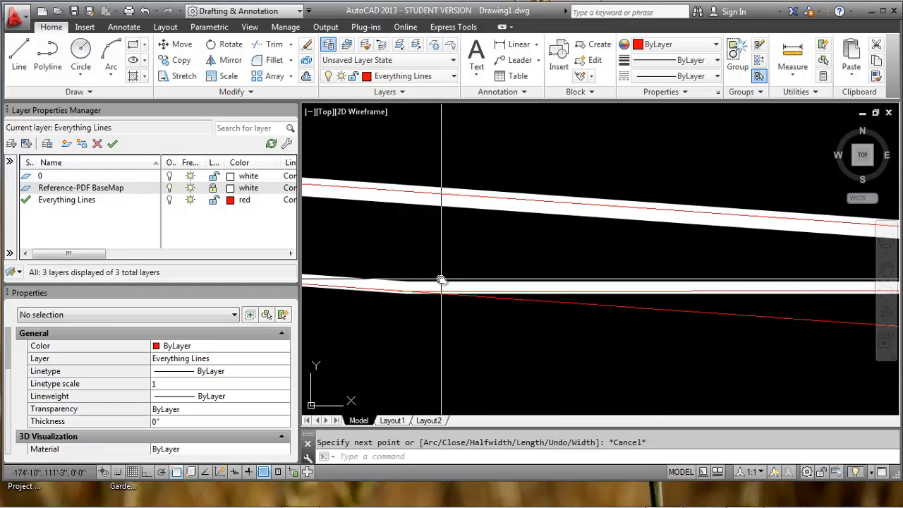
Trim the two sloping street lines where they overhang below the new horizontal line at the east end.
right_click(488, 294)
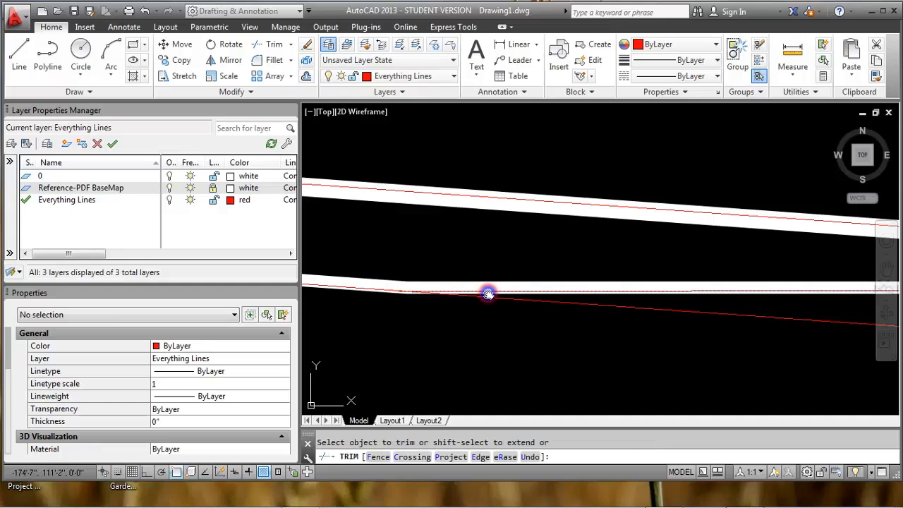
scroll(554, 306, "down", 4)
middle_click_drag(705, 351, 523, 305)
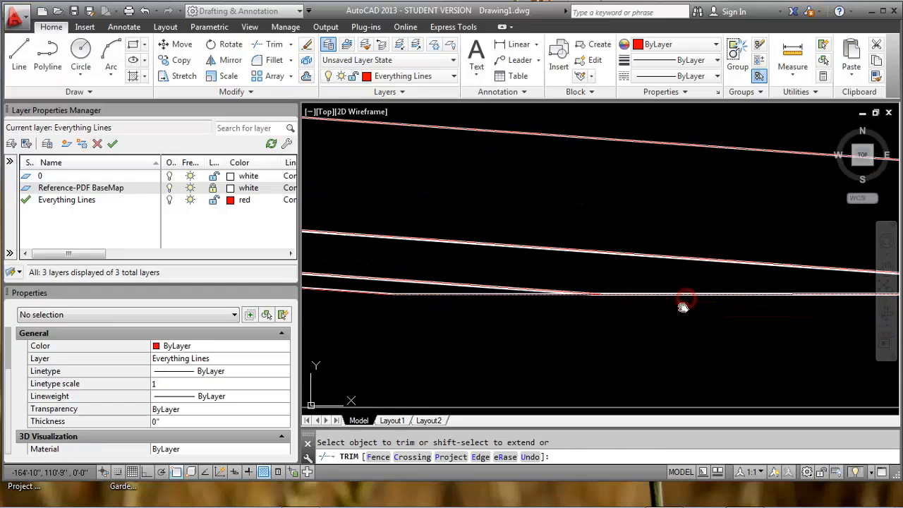
key("Escape")
scroll(656, 298, "down", 5)
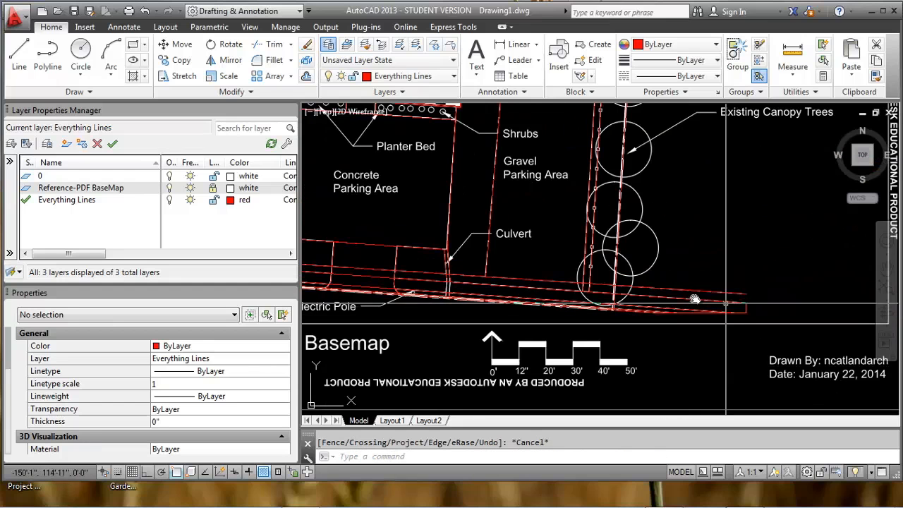
Draw a polyline along the culvert's west edge, from its bend at the upper sidewalk line down to the next sidewalk line.
scroll(695, 300, "up", 4)
scroll(635, 296, "up", 2)
scroll(604, 240, "up", 2)
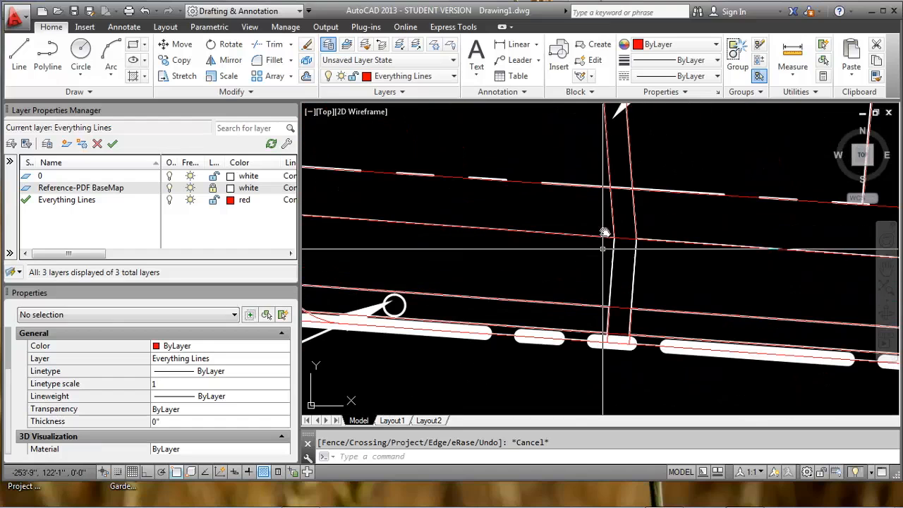
type("pl")
key("Return")
scroll(655, 284, "up", 3)
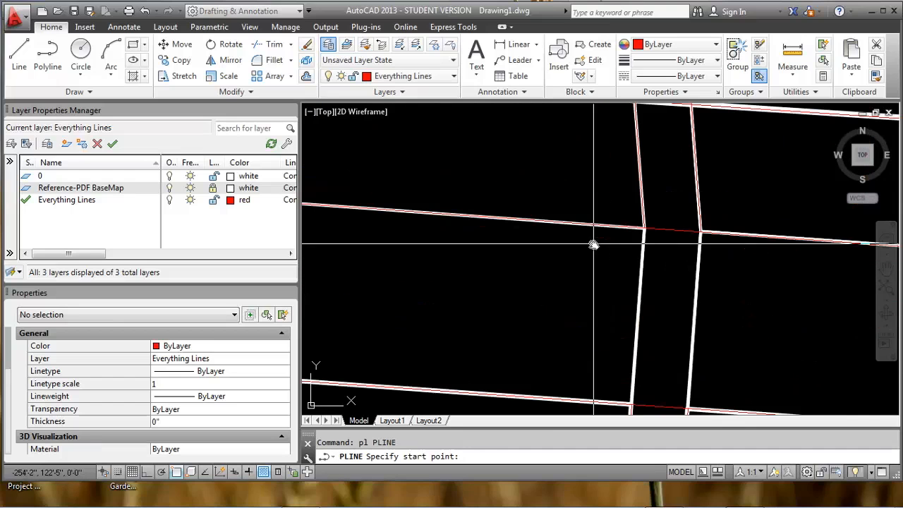
left_click(644, 230)
middle_click_drag(650, 319, 628, 275)
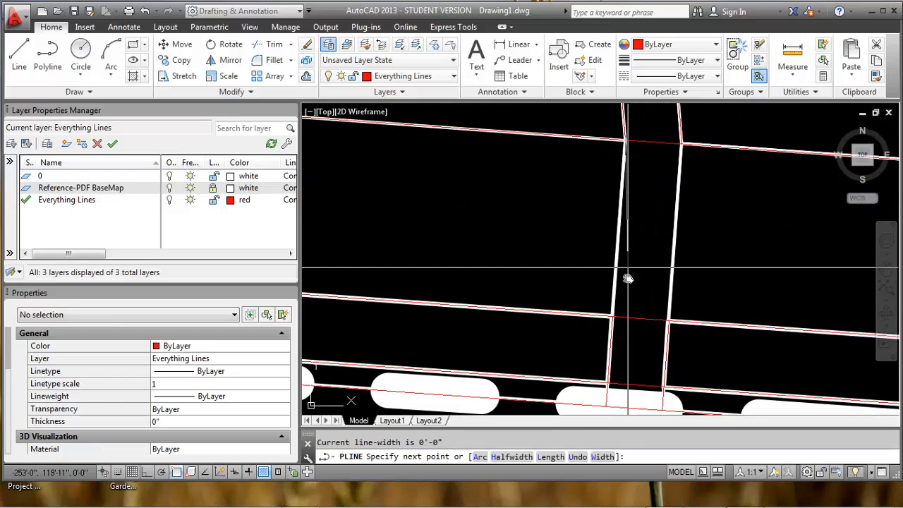
left_click(610, 319)
key("Return")
Draw a matching polyline along the culvert's east edge between the same two sidewalk lines.
key("Return")
middle_click_drag(661, 229, 636, 407)
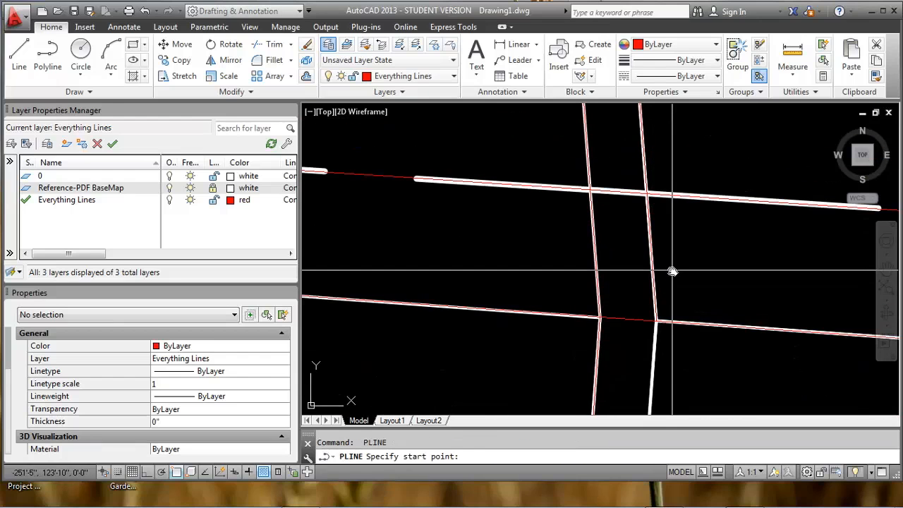
left_click(658, 324)
middle_click_drag(657, 325, 635, 292)
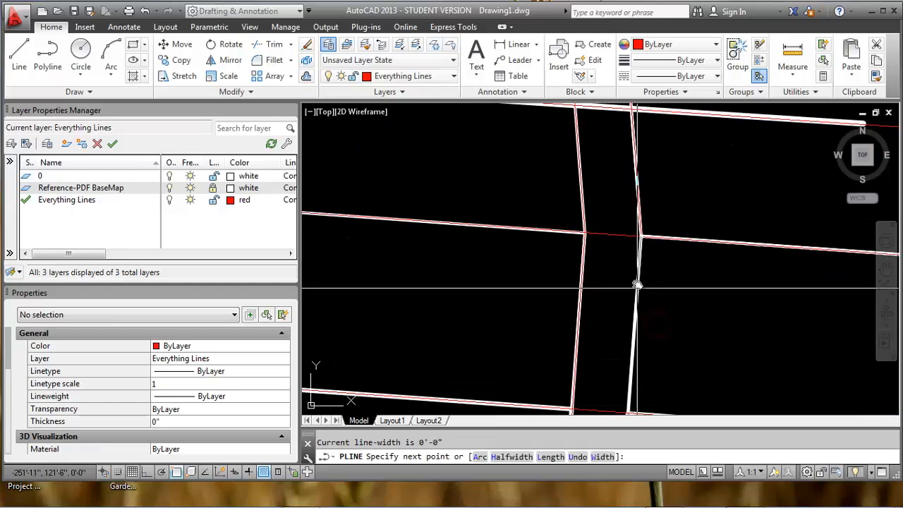
middle_click_drag(645, 369, 635, 289)
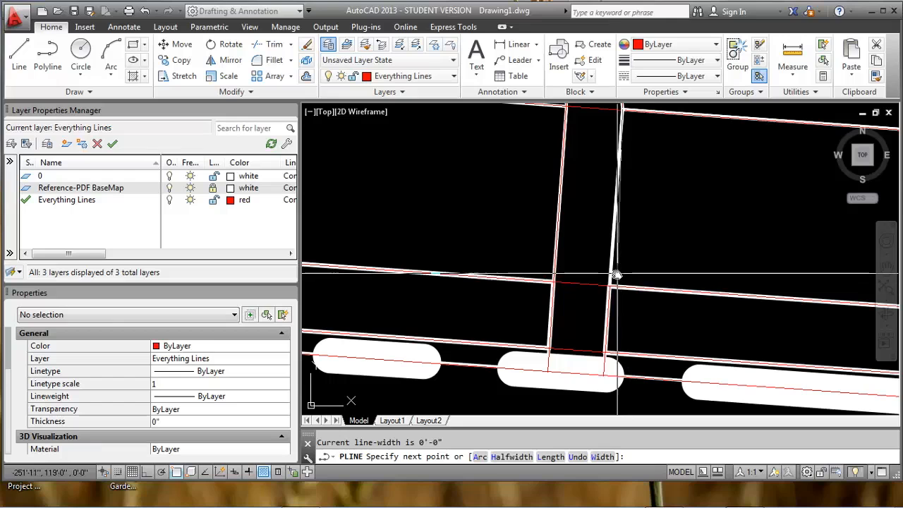
left_click(611, 285)
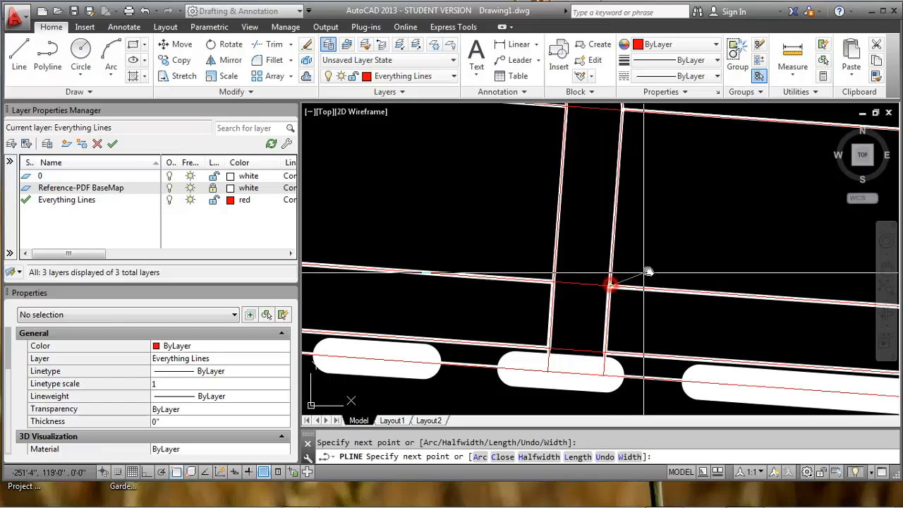
key("Escape")
scroll(651, 266, "down", 2)
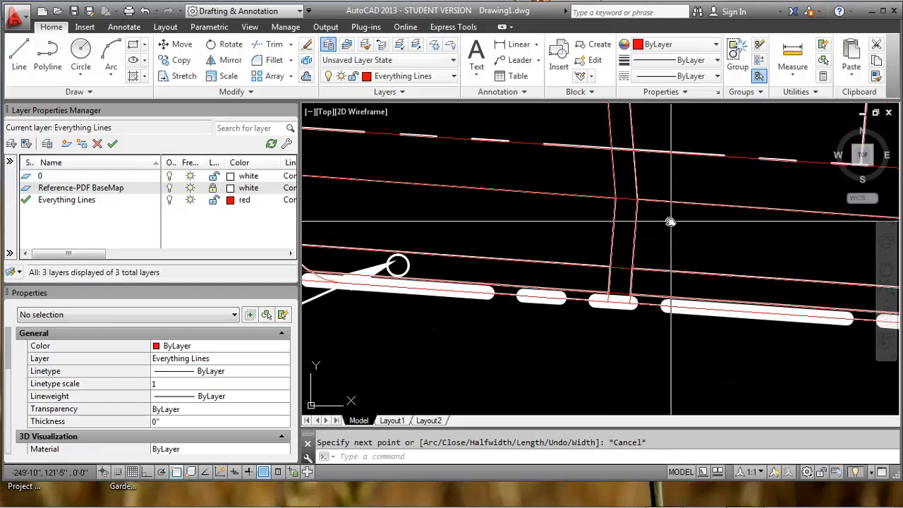
Start a polyline at the west end of the uppermost dashed contour line north of the building and trace its first straight stretch.
scroll(600, 244, "down", 4)
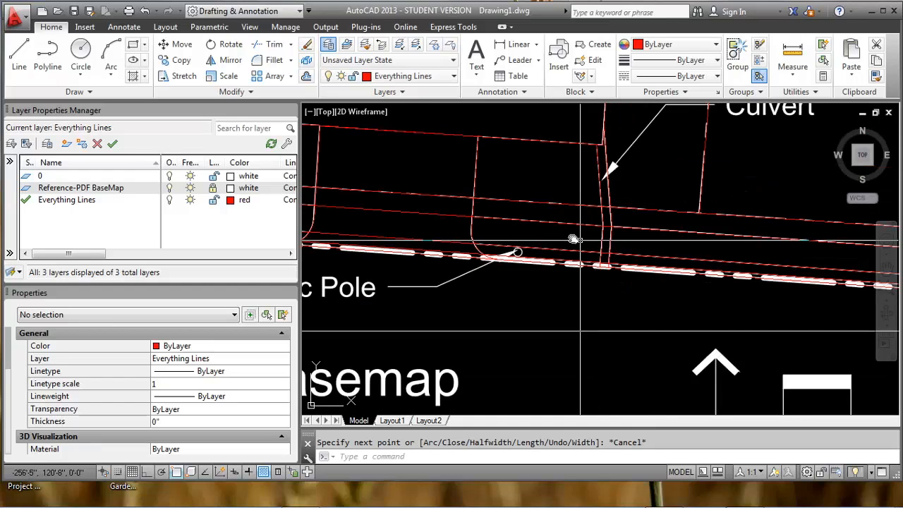
middle_click_drag(565, 266, 579, 343)
scroll(563, 272, "down", 1)
middle_click_drag(560, 272, 568, 336)
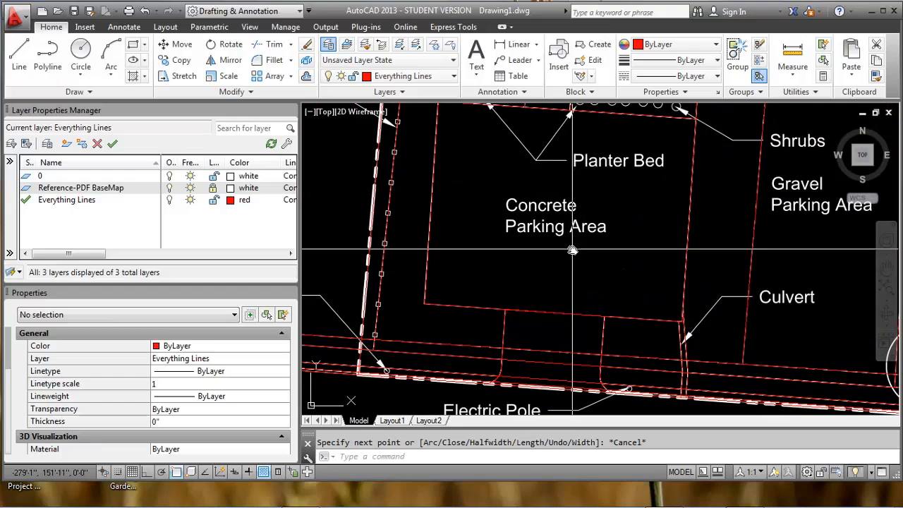
scroll(572, 250, "down", 3)
middle_click_drag(529, 290, 546, 335)
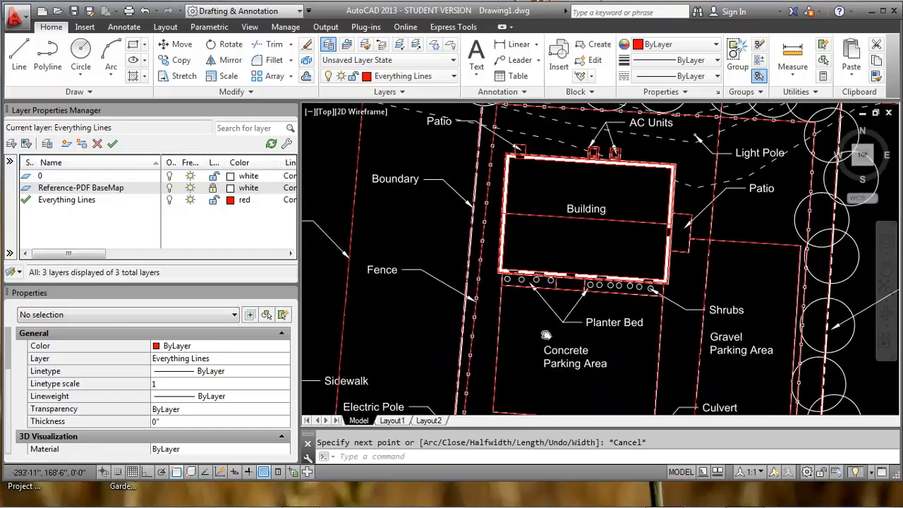
middle_click_drag(579, 258, 545, 307)
mouse_move(495, 237)
middle_mouse_down()
mouse_move(558, 263)
mouse_move(552, 254)
mouse_move(608, 358)
middle_mouse_up()
scroll(515, 259, "up", 1)
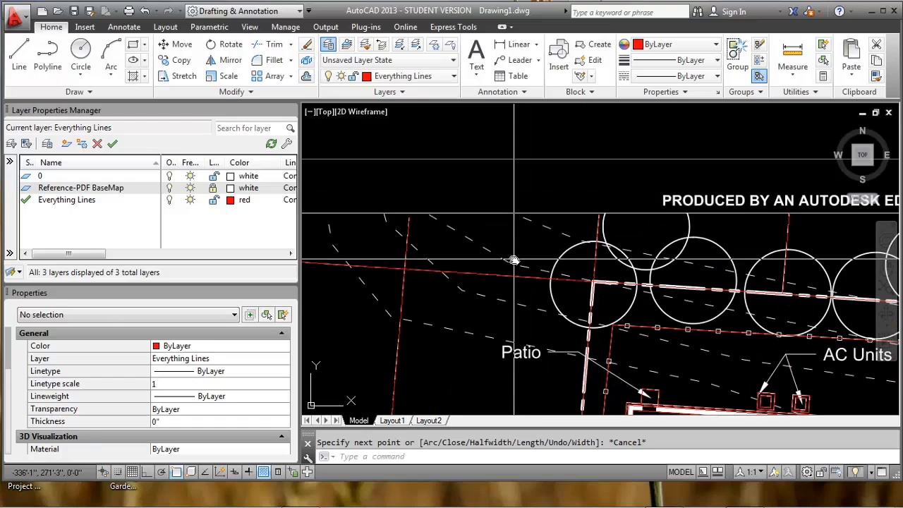
scroll(524, 239, "up", 4)
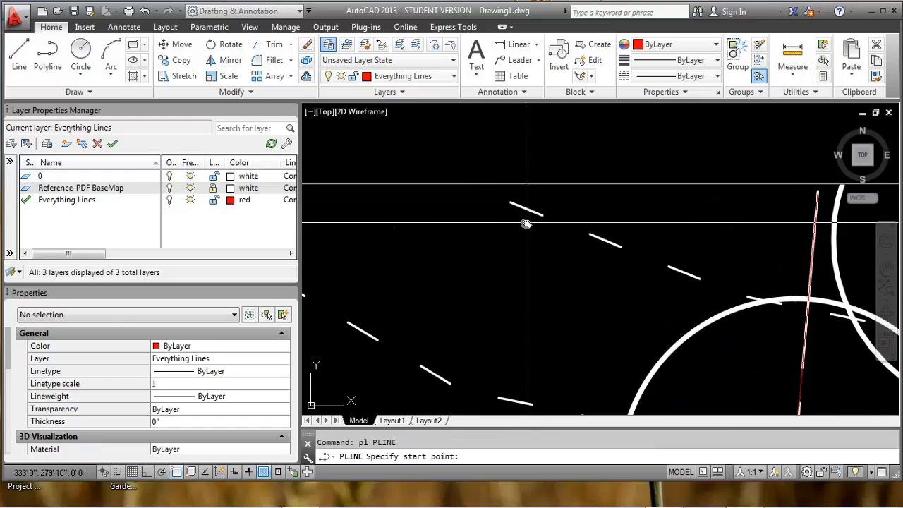
left_click(492, 187)
scroll(494, 187, "down", 2)
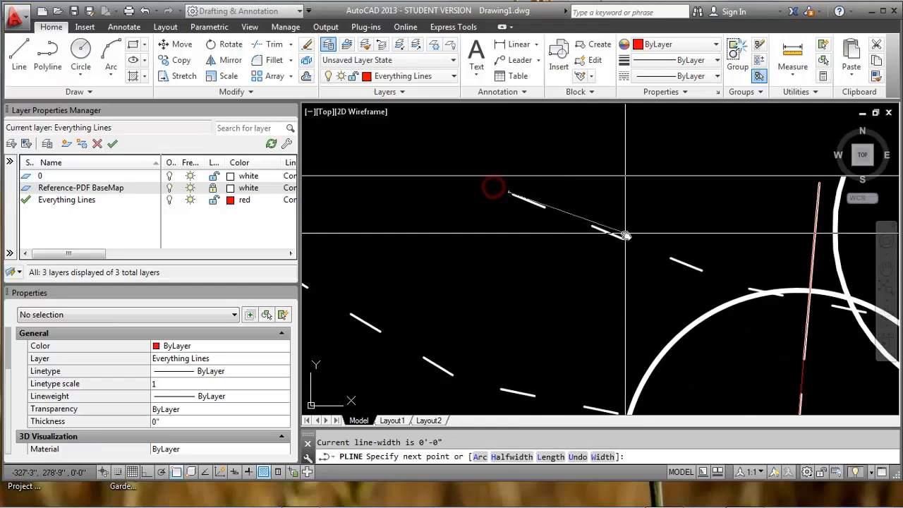
scroll(692, 269, "up", 2)
left_click(739, 283)
Turn object snap off and continue the contour polyline east through the first tree circle to the dash just beyond the parcel line.
middle_click_drag(738, 283, 496, 252)
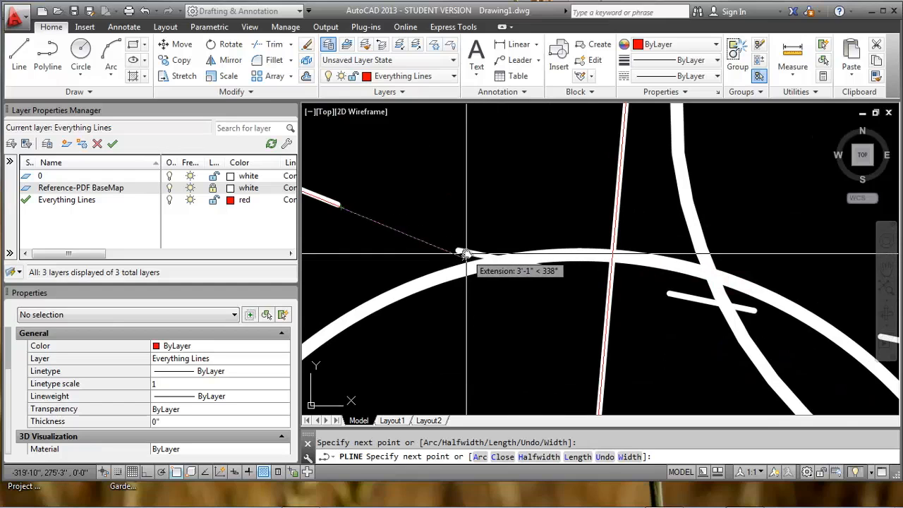
scroll(466, 254, "up", 2)
key("F3")
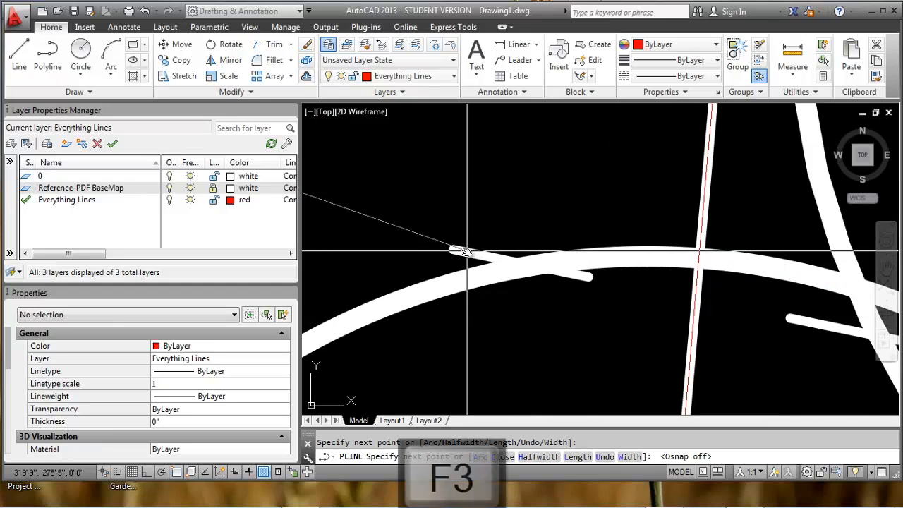
scroll(544, 262, "down", 3)
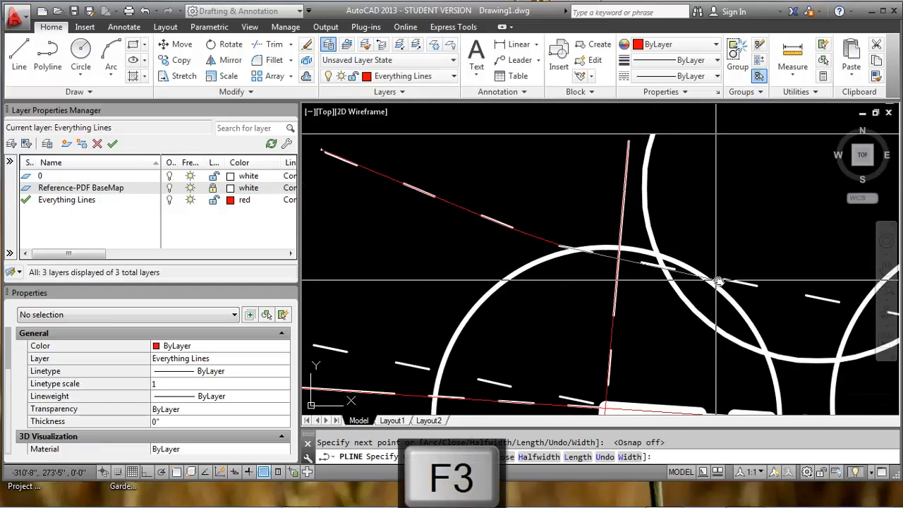
left_click(738, 283)
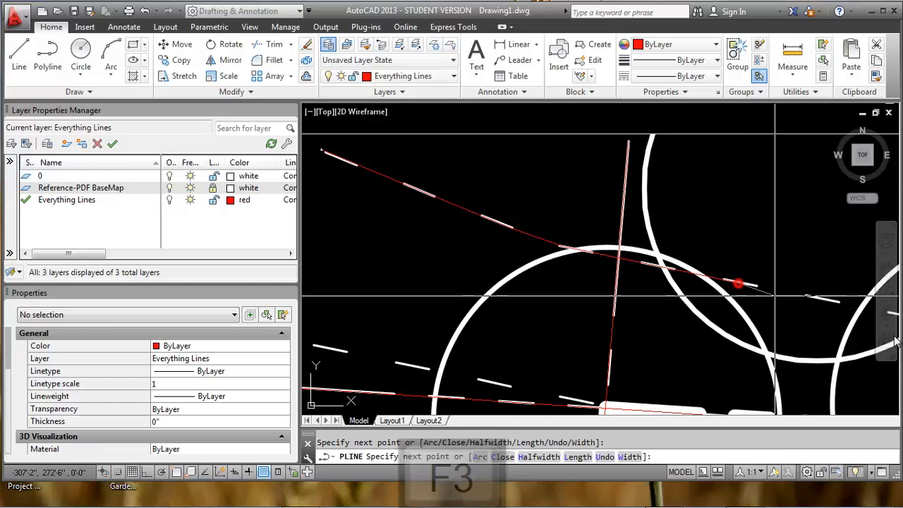
Continue the contour polyline east along the dashes, across the site's north boundary, to the last dash before the contour turns upward.
middle_click_drag(896, 341, 575, 285)
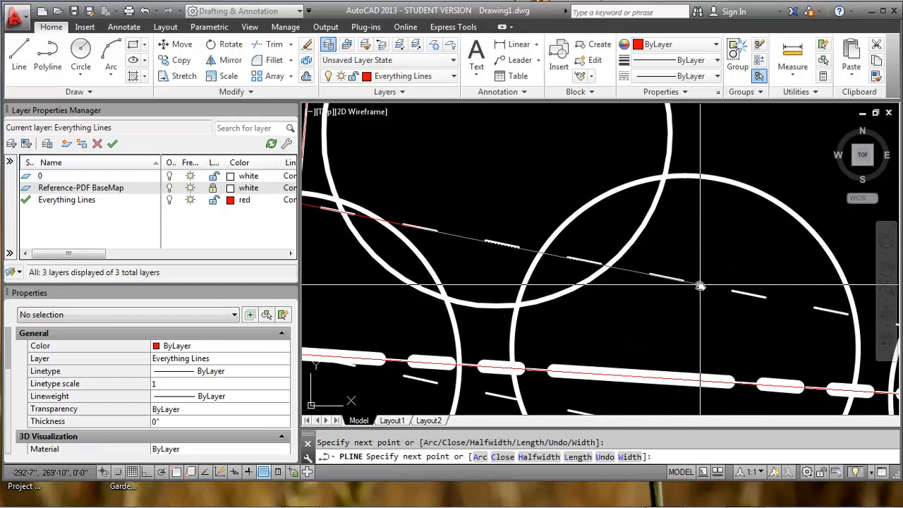
scroll(702, 285, "up", 5)
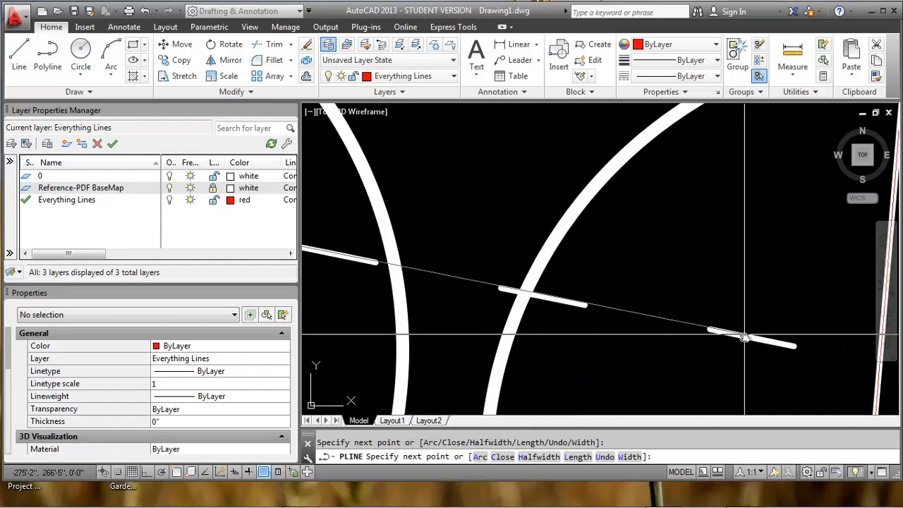
middle_click_drag(687, 338, 307, 270)
middle_click_drag(882, 385, 476, 298)
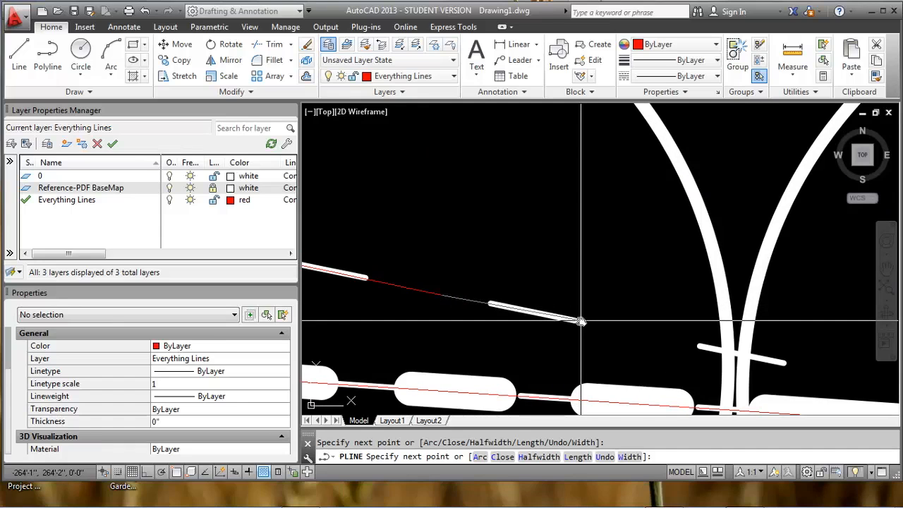
middle_click_drag(847, 374, 305, 242)
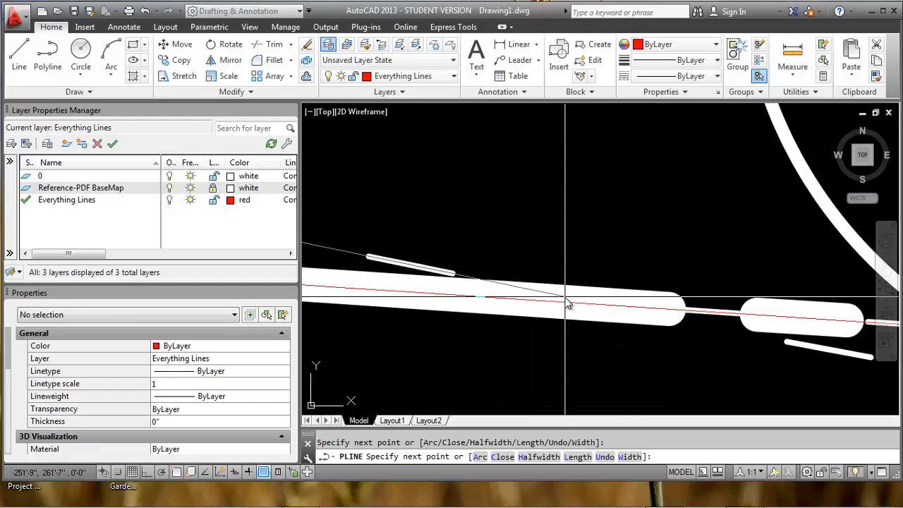
mouse_move(581, 305)
middle_mouse_down()
mouse_move(497, 292)
mouse_move(573, 304)
middle_mouse_up()
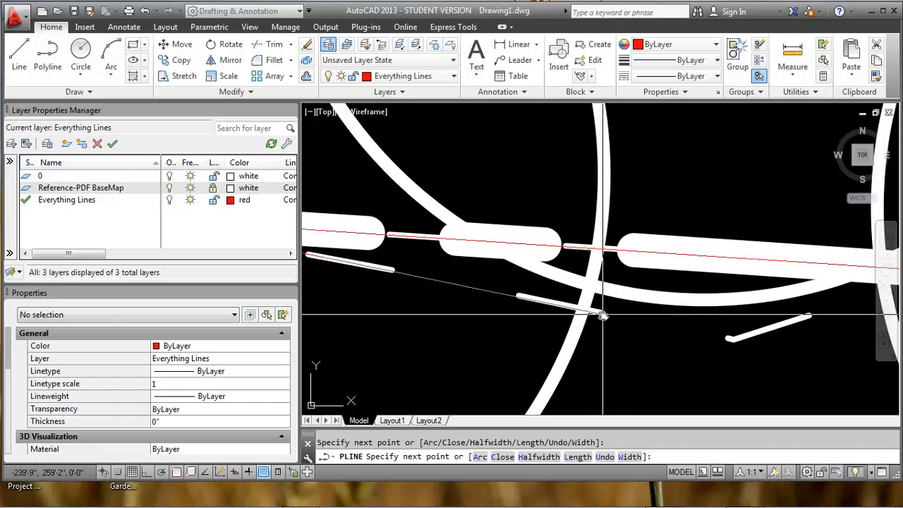
left_click(603, 313)
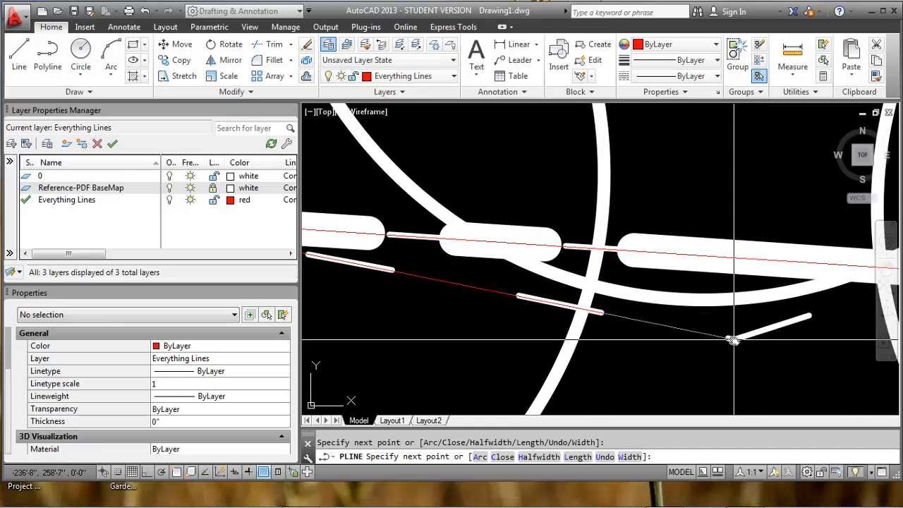
Continue the contour polyline northeast from its low point, across the north boundary, to the bent dash among the tree circles.
middle_click_drag(678, 316, 557, 322)
scroll(558, 322, "down", 4)
mouse_move(637, 304)
middle_mouse_down()
mouse_move(601, 294)
mouse_move(480, 304)
middle_mouse_up()
middle_click_drag(742, 278, 578, 265)
scroll(577, 267, "up", 3)
scroll(490, 262, "up", 3)
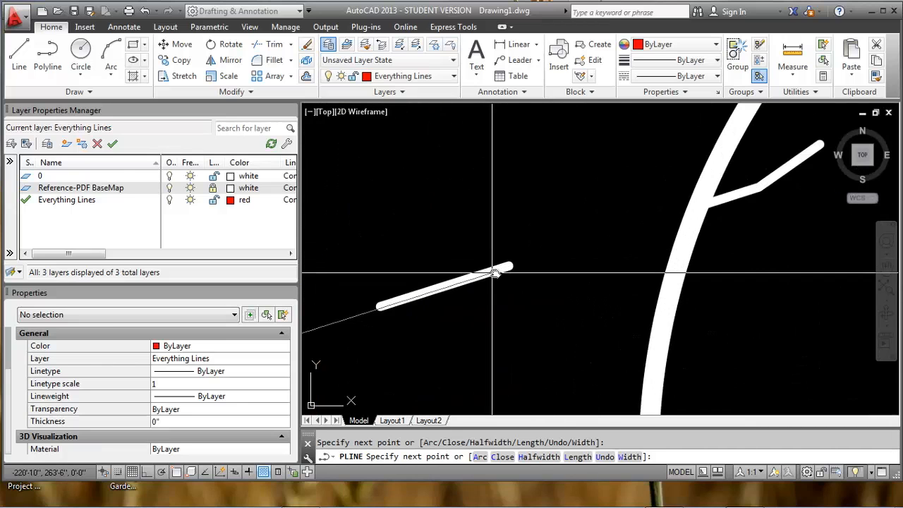
middle_click_drag(771, 192, 619, 238)
left_click(599, 238)
scroll(661, 192, "down", 5)
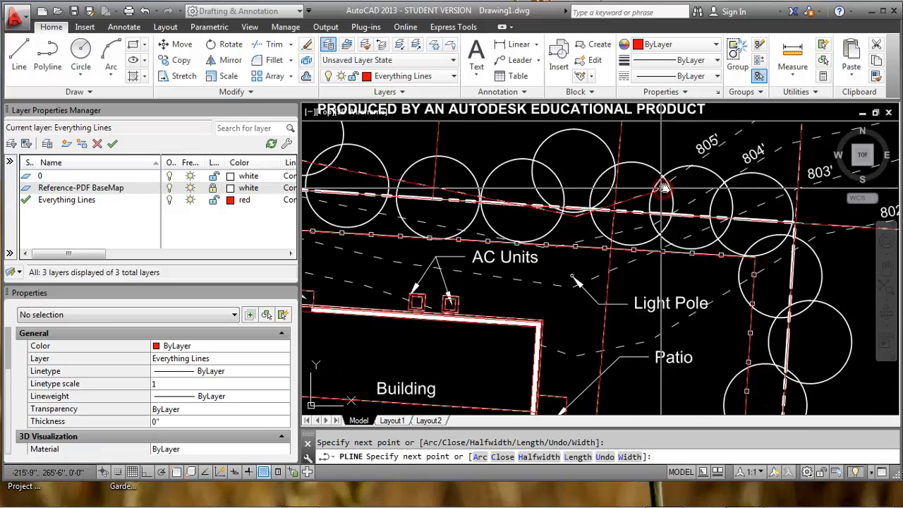
Extend the polyline along the 805' label to the contour's northeast end and finish it there.
scroll(613, 220, "up", 4)
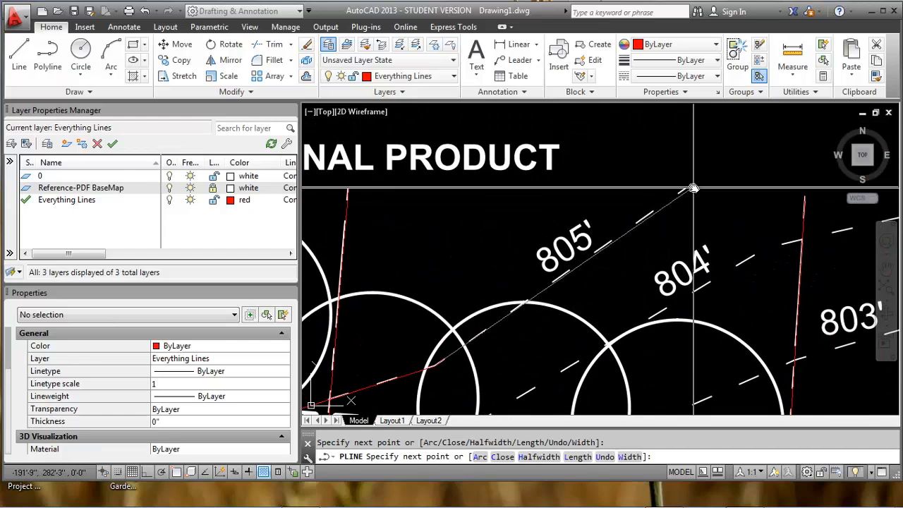
left_click(693, 183)
key("Return")
scroll(695, 185, "down", 7)
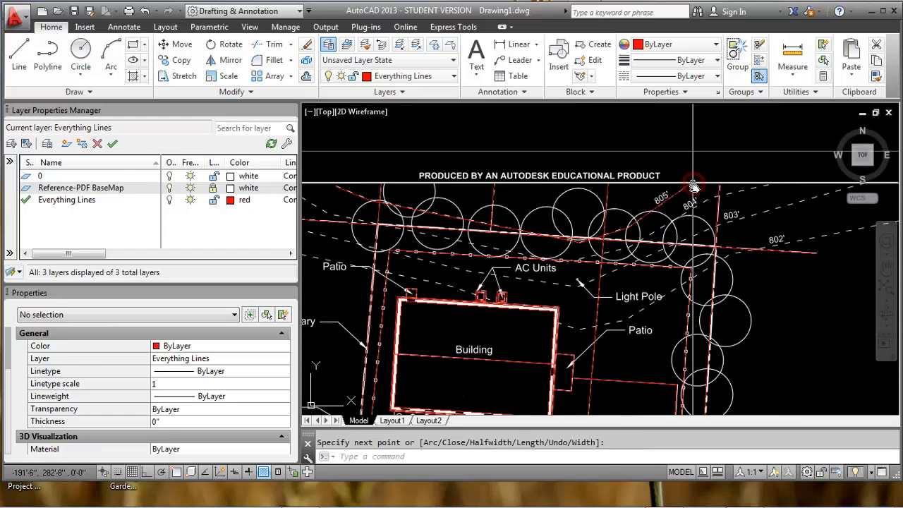
Start a new polyline at the northeast end of the dashed 804' contour line.
scroll(785, 204, "up", 6)
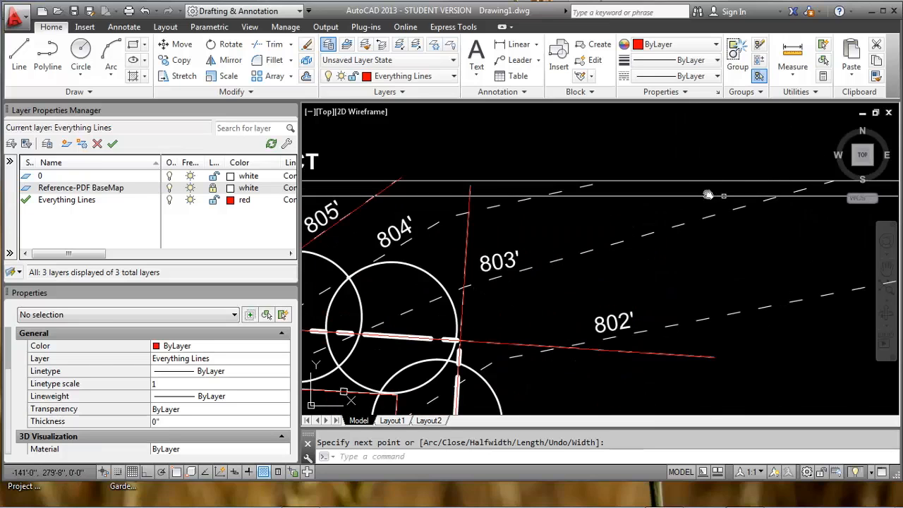
type("pl")
key("Return")
scroll(641, 180, "up", 4)
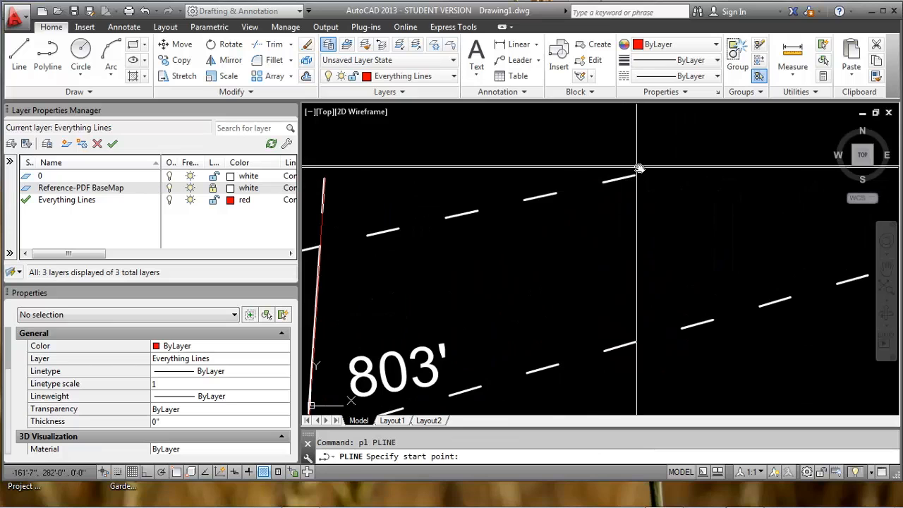
scroll(637, 176, "up", 6)
left_click(634, 176)
scroll(554, 193, "down", 8)
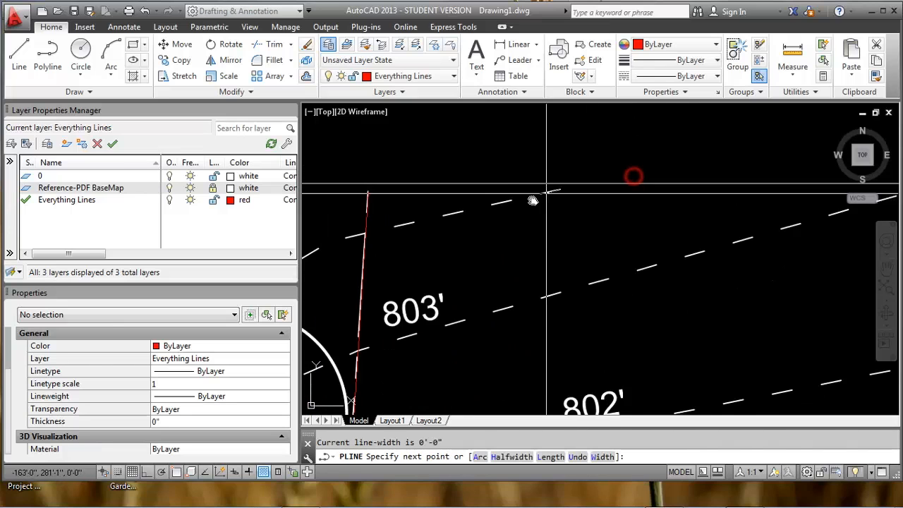
Trace the 804' contour west across the east parcel line to the bend by its label, undoing and re-placing the misplaced point.
middle_click_drag(368, 230, 694, 224)
scroll(672, 244, "up", 2)
scroll(672, 244, "up", 2)
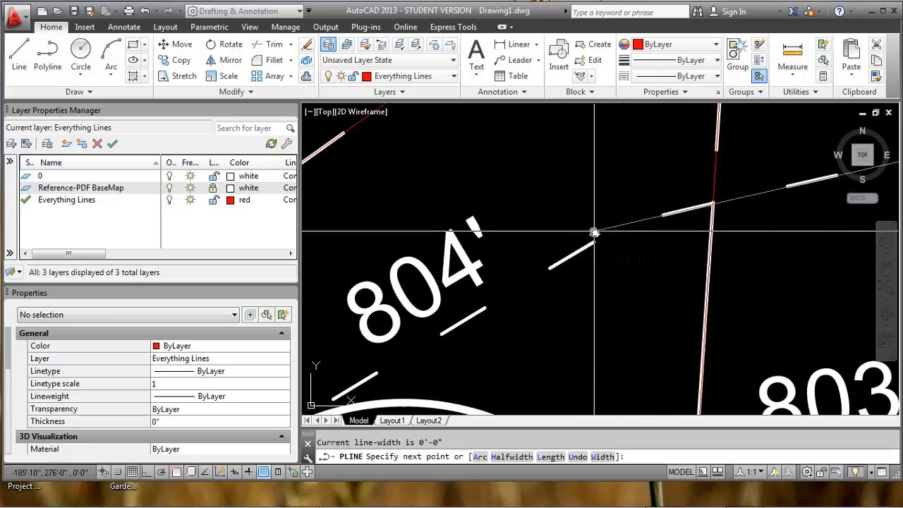
left_click(593, 231)
key("ctrl+z")
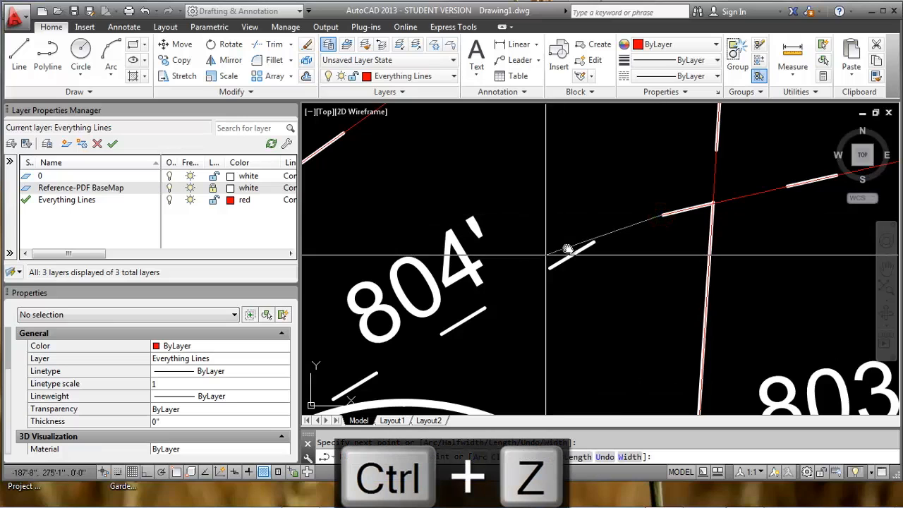
left_click(596, 241)
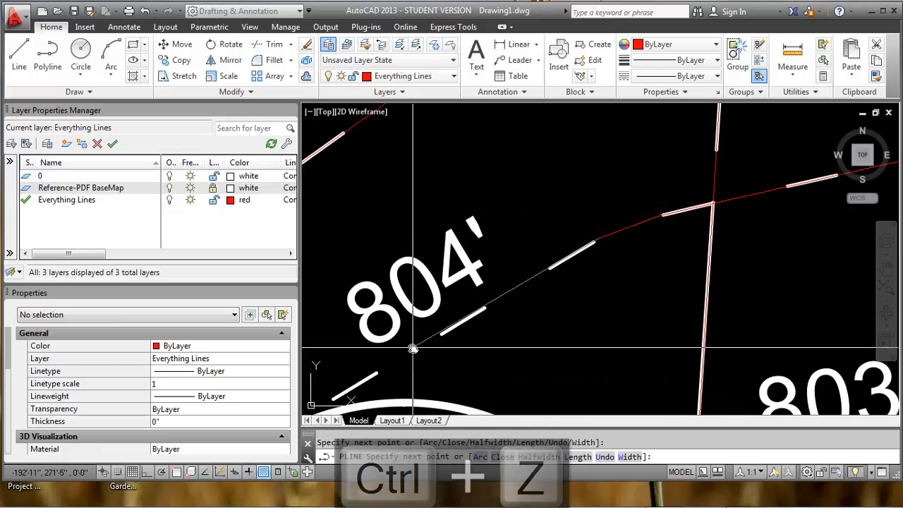
Continue the 804' contour polyline southwest through the tree circles and north boundary to the end of the dash just inside the site.
mouse_move(412, 354)
middle_mouse_down()
mouse_move(460, 309)
mouse_move(557, 258)
middle_mouse_up()
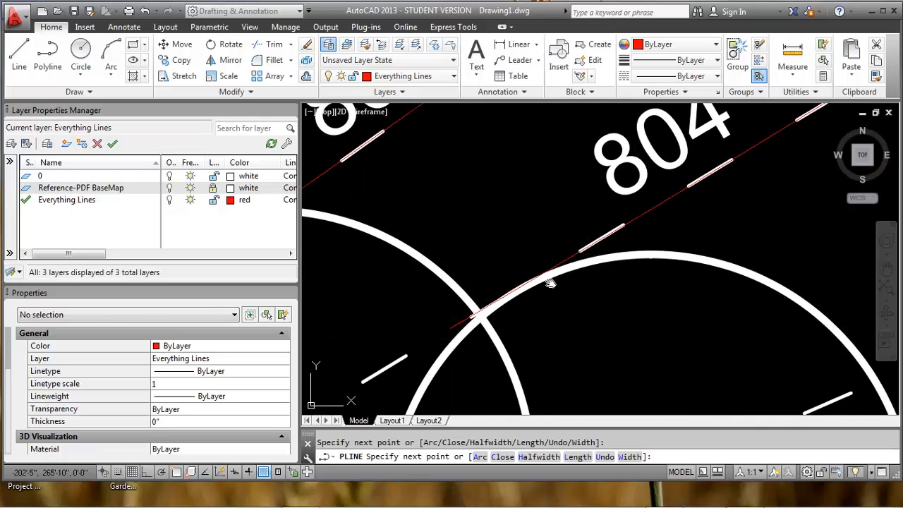
scroll(414, 358, "down", 2)
scroll(494, 328, "up", 3)
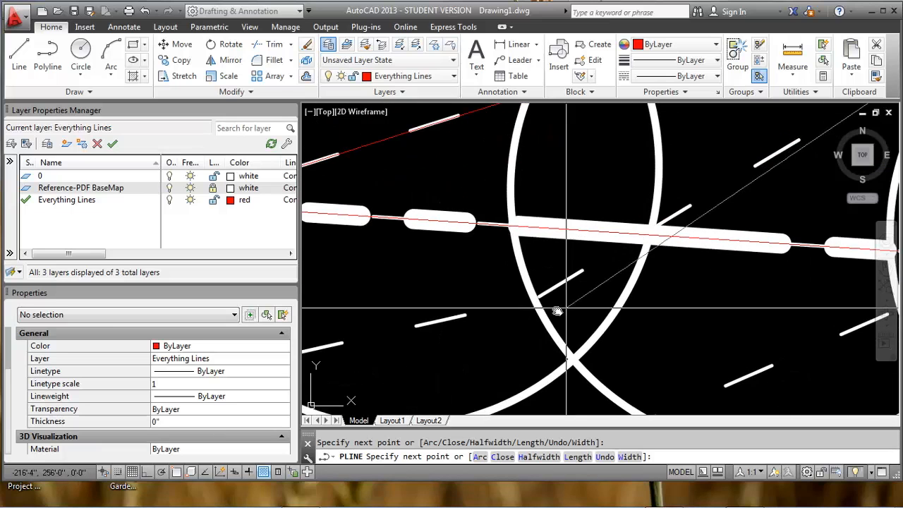
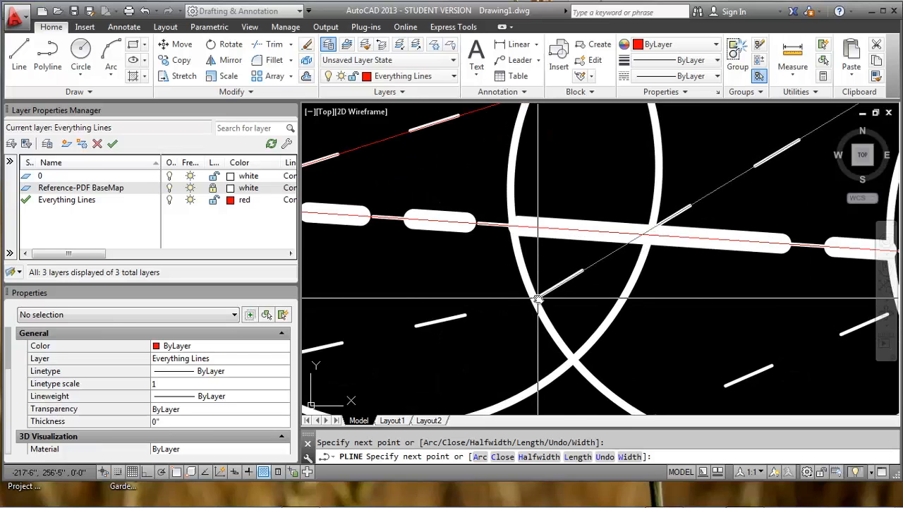
scroll(538, 298, "up", 2)
left_click(537, 298)
Continue the 804' contour polyline west along the dashes and across the fence line to the bend above the AC Units label.
scroll(456, 319, "down", 2)
middle_click_drag(456, 318, 785, 267)
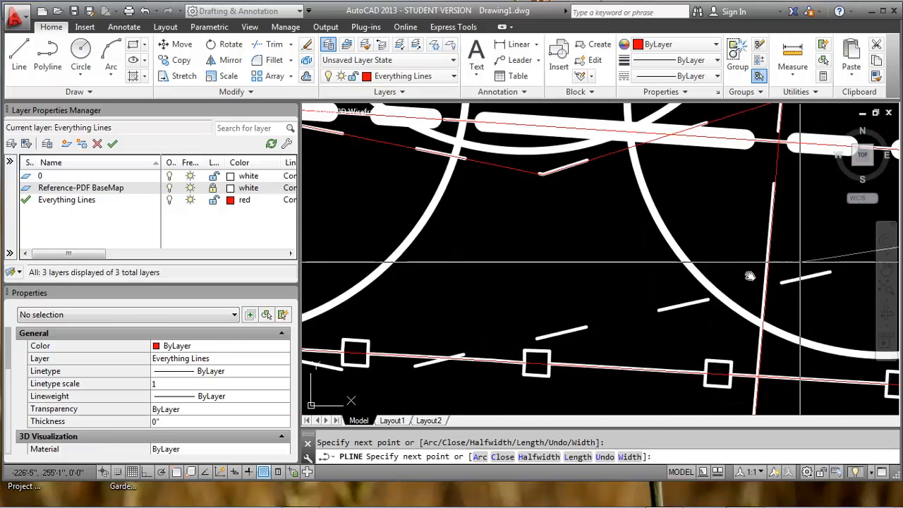
scroll(779, 272, "up", 1)
scroll(525, 286, "down", 3)
middle_click_drag(524, 287, 625, 240)
scroll(526, 258, "up", 1)
scroll(526, 257, "up", 2)
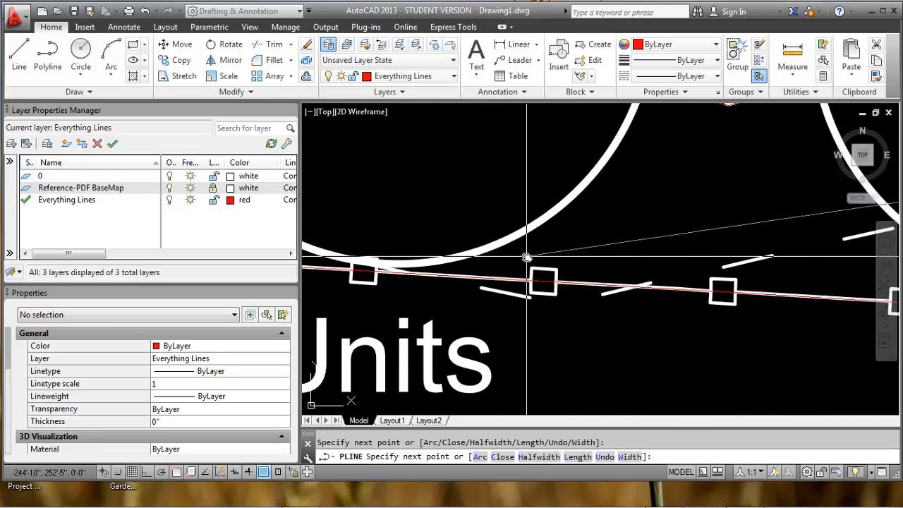
scroll(610, 294, "up", 2)
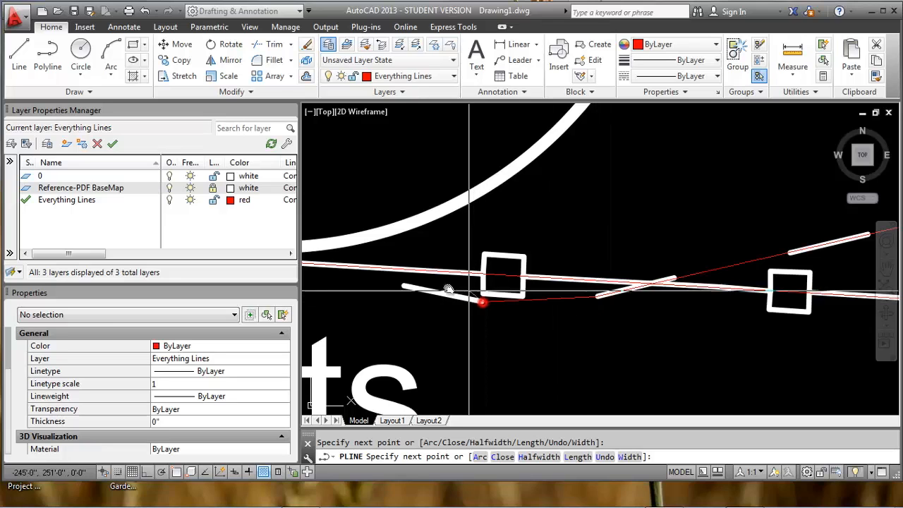
Continue the 804' contour polyline northwest past the site's northwest corner to the dash just west of the corner tree circle.
scroll(469, 291, "down", 4)
scroll(519, 229, "up", 4)
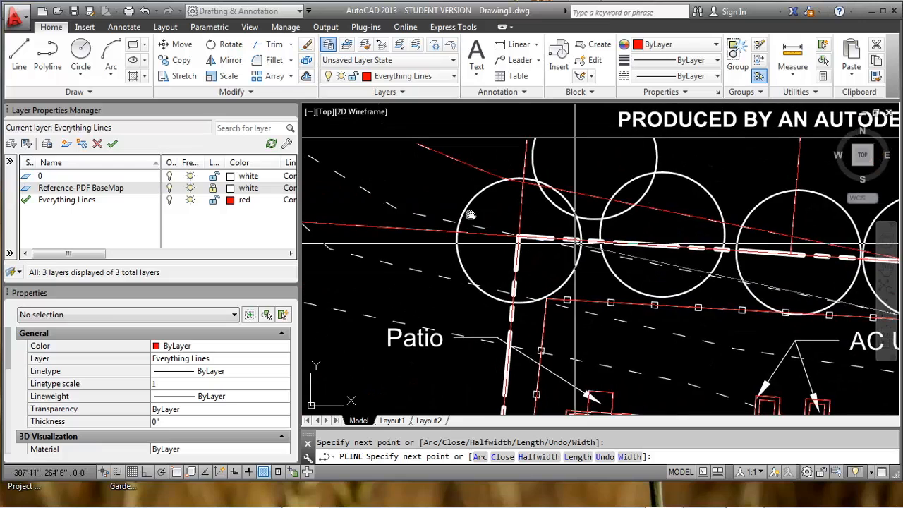
middle_click_drag(456, 208, 477, 216)
scroll(668, 267, "up", 6)
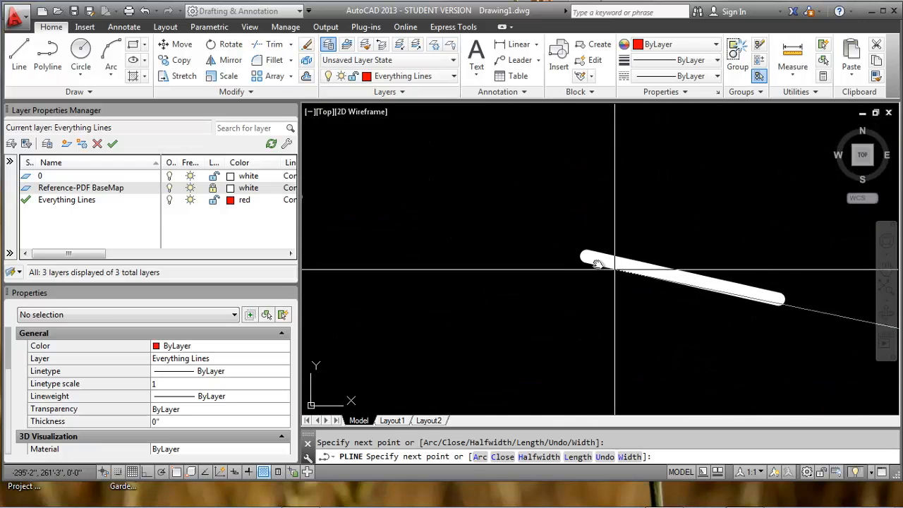
scroll(579, 247, "down", 5)
mouse_move(389, 215)
middle_mouse_down()
mouse_move(471, 237)
mouse_move(682, 254)
middle_mouse_up()
middle_click_drag(551, 224, 754, 252)
middle_click_drag(495, 210, 598, 228)
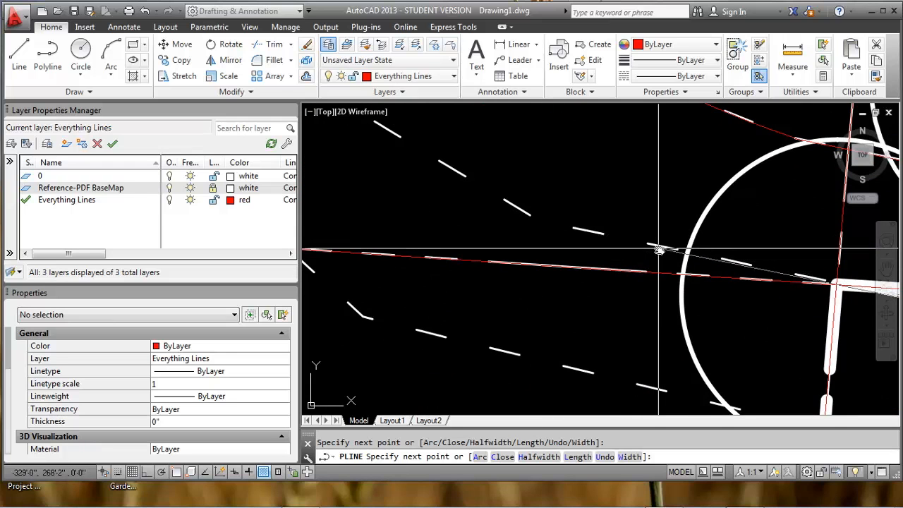
scroll(612, 233, "up", 5)
left_click(642, 237)
Trace the remaining dashes of the 804' contour to its northwest end and finish the polyline.
middle_click_drag(454, 198, 625, 233)
middle_click_drag(586, 170, 724, 273)
scroll(642, 248, "down", 3)
middle_click_drag(581, 210, 619, 233)
scroll(537, 183, "up", 2)
left_click(514, 177)
scroll(496, 148, "down", 2)
key("Return")
Start a polyline at the northwest end of the next contour line south and trace its short, steep first dash.
scroll(393, 167, "up", 2)
key("Return")
scroll(427, 149, "up", 3)
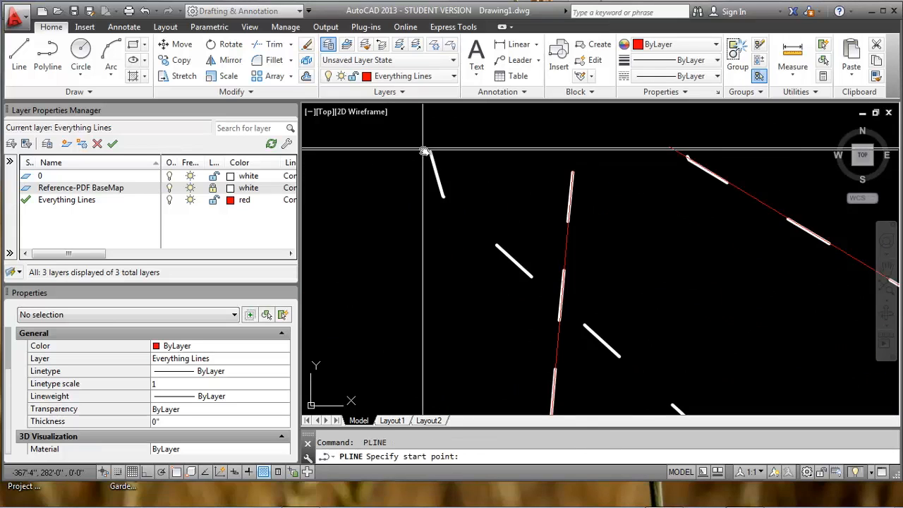
left_click(436, 139)
scroll(496, 191, "down", 2)
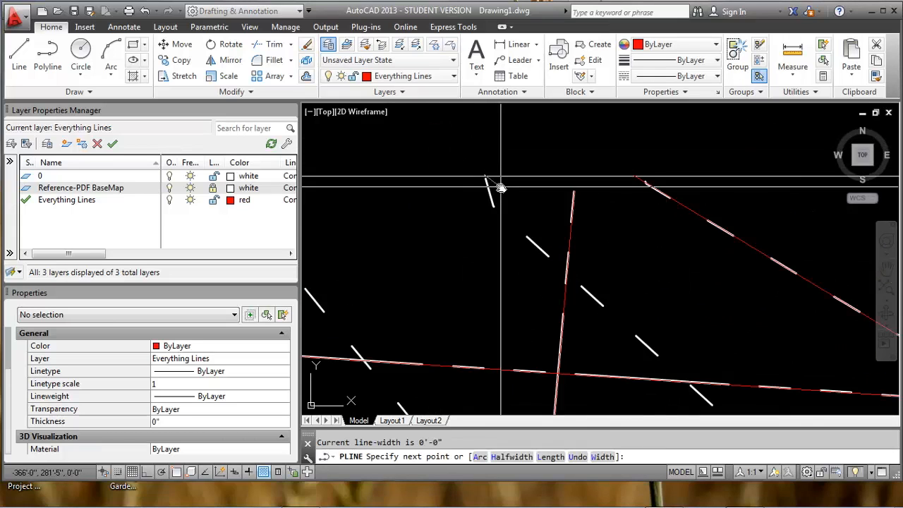
scroll(518, 196, "up", 1)
scroll(518, 196, "up", 5)
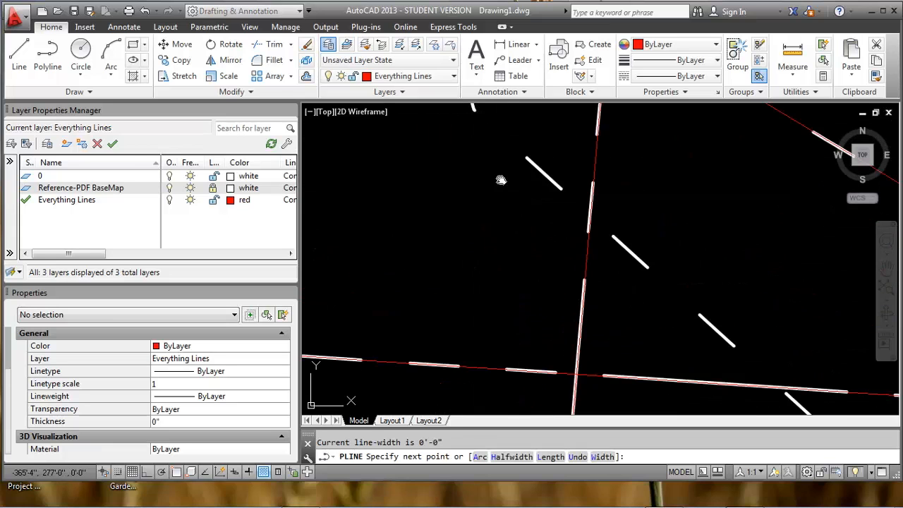
scroll(476, 200, "up", 4)
left_click(475, 200)
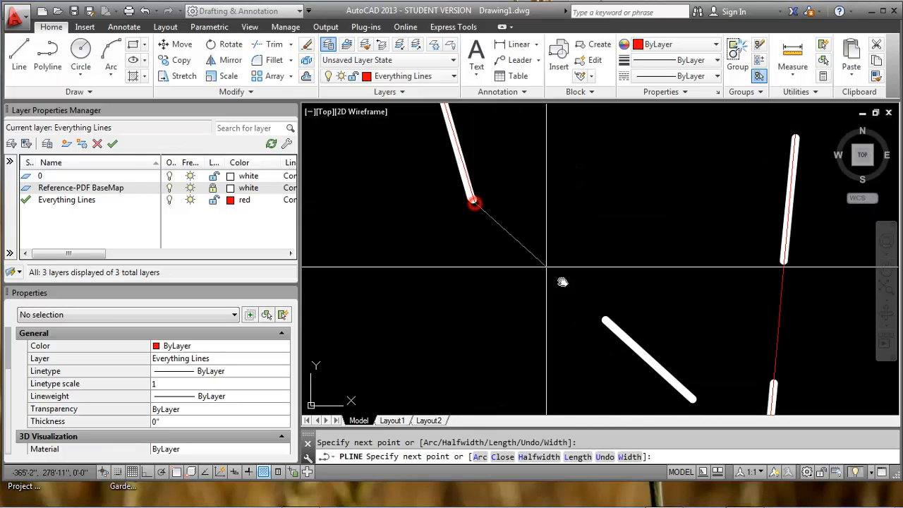
Continue this contour polyline southeast across both parcel lines to the bend in the dash below the northern parcel line.
left_click(617, 329)
scroll(671, 361, "down", 2)
middle_click_drag(604, 275, 540, 211)
middle_click_drag(660, 337, 538, 247)
middle_click_drag(683, 360, 547, 259)
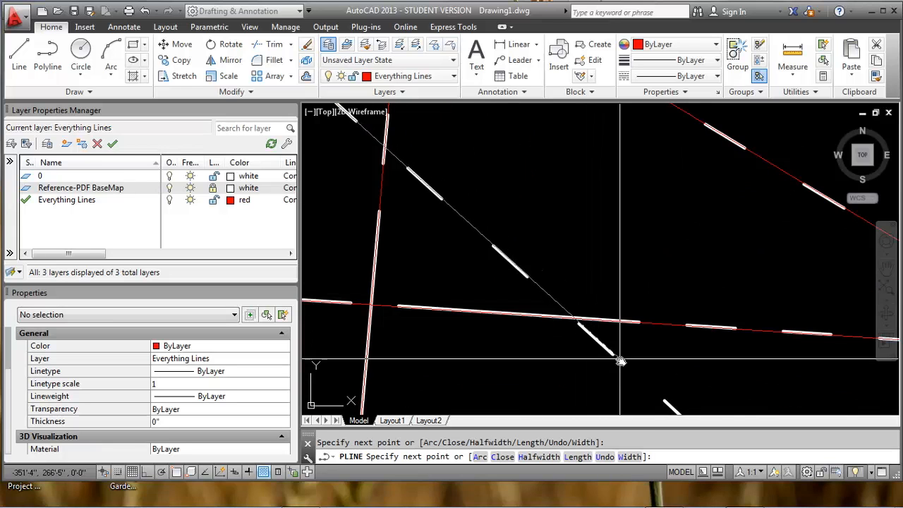
middle_click_drag(653, 369, 494, 218)
scroll(543, 274, "up", 2)
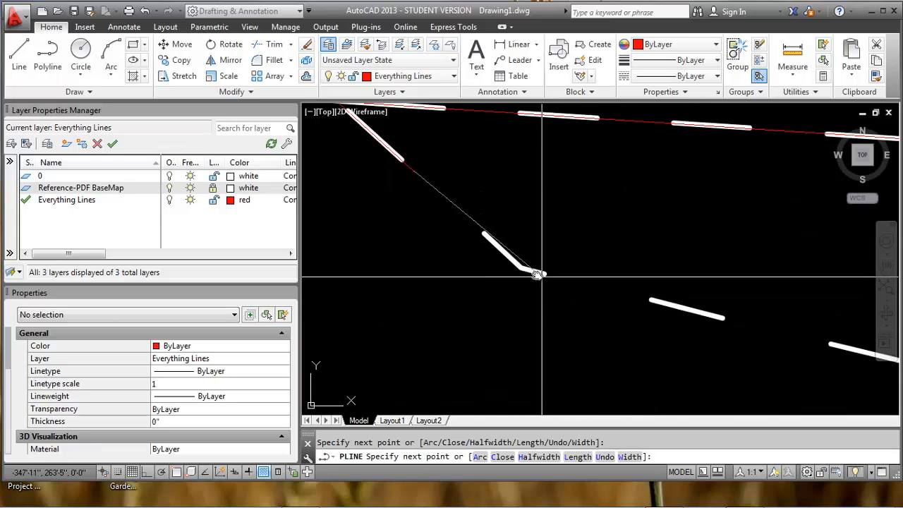
left_click(519, 270)
Continue the contour polyline east from the bend along the dashes, across the site's west side, toward the AC Units leader.
scroll(566, 283, "down", 3)
middle_click_drag(755, 322, 596, 307)
scroll(706, 342, "up", 3)
left_click(701, 343)
scroll(701, 343, "down", 1)
middle_click_drag(701, 343, 475, 281)
scroll(738, 338, "down", 2)
middle_click_drag(738, 339, 452, 237)
middle_click_drag(772, 282, 494, 282)
Continue the contour polyline east below the AC Units label to the contour's low point beside the light pole.
scroll(494, 283, "up", 1)
scroll(441, 271, "up", 1)
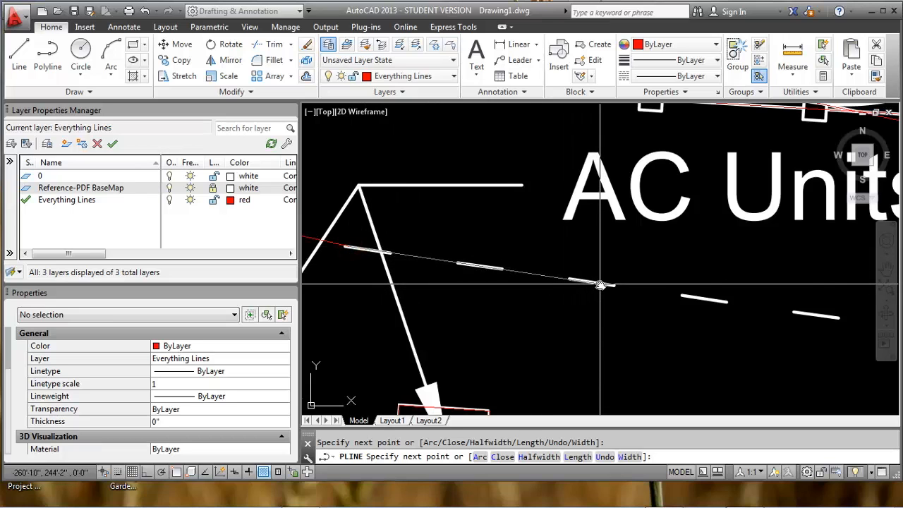
scroll(600, 285, "down", 3)
scroll(628, 261, "up", 5)
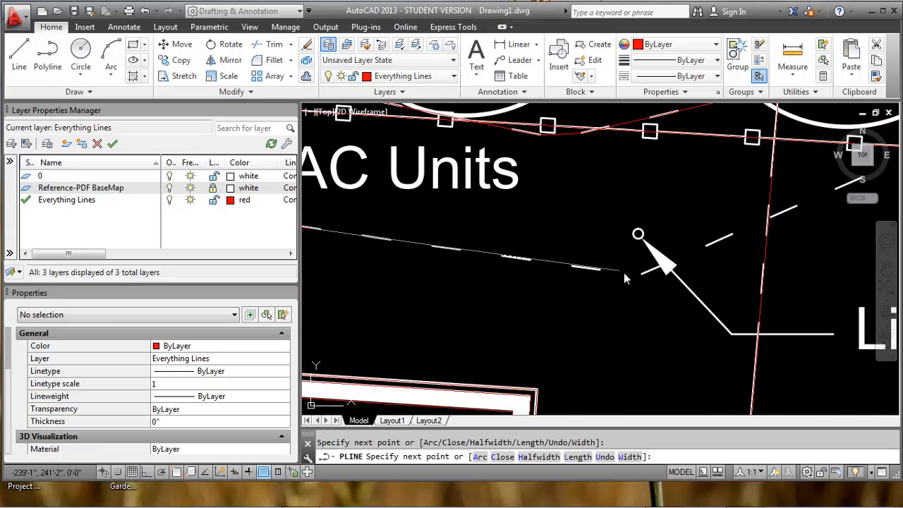
scroll(639, 283, "up", 2)
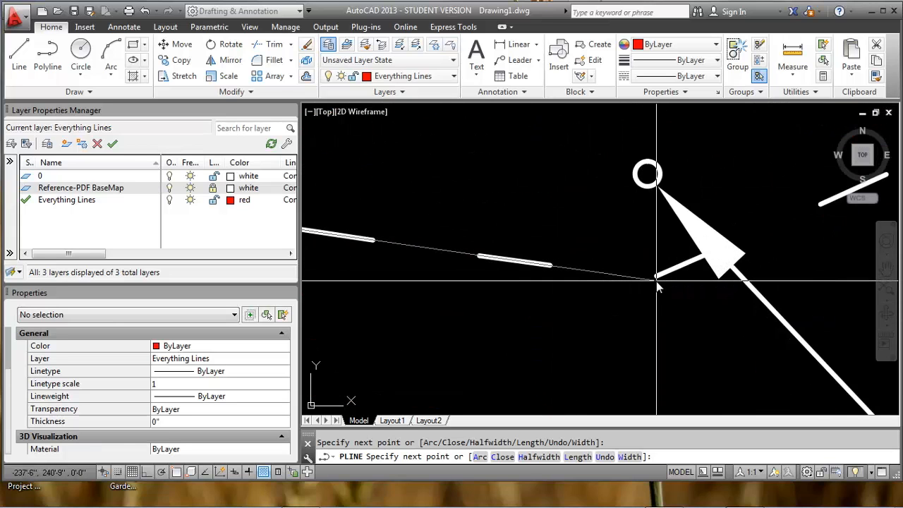
Continue the contour polyline northeast from the light pole through the tree circles to the dash just beyond the north boundary.
scroll(656, 280, "down", 8)
middle_click_drag(654, 302, 632, 276)
scroll(600, 271, "up", 5)
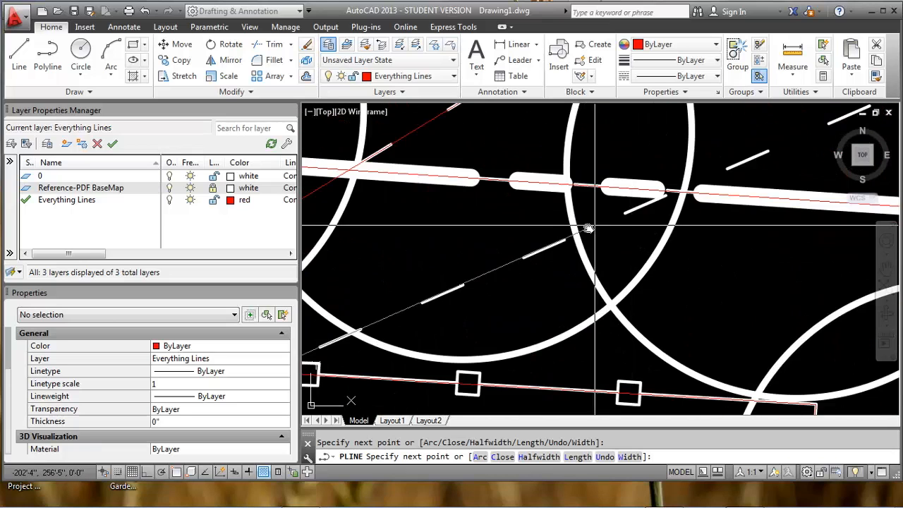
left_click(565, 244)
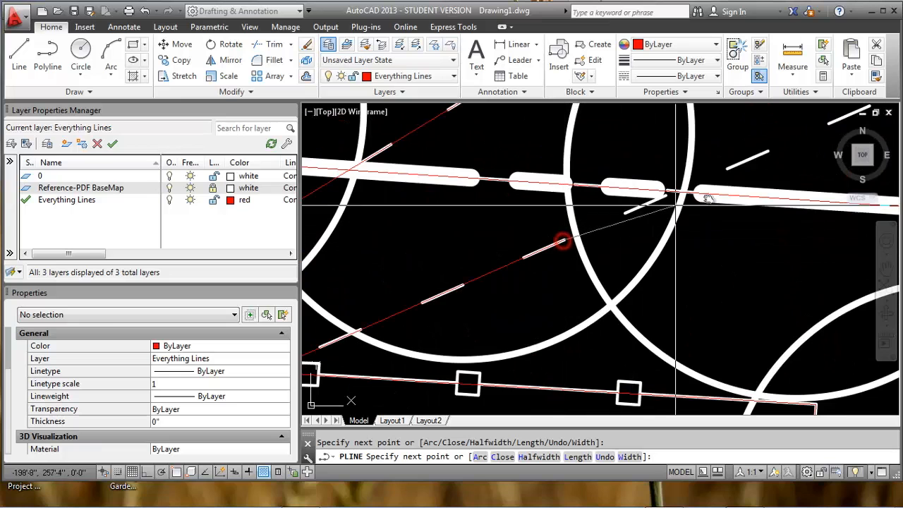
left_click(767, 154)
Continue the contour polyline northeast to the east parcel line and trace the bent dash that crosses it.
scroll(737, 181, "up", 3)
middle_click_drag(746, 179, 548, 245)
left_click(629, 208)
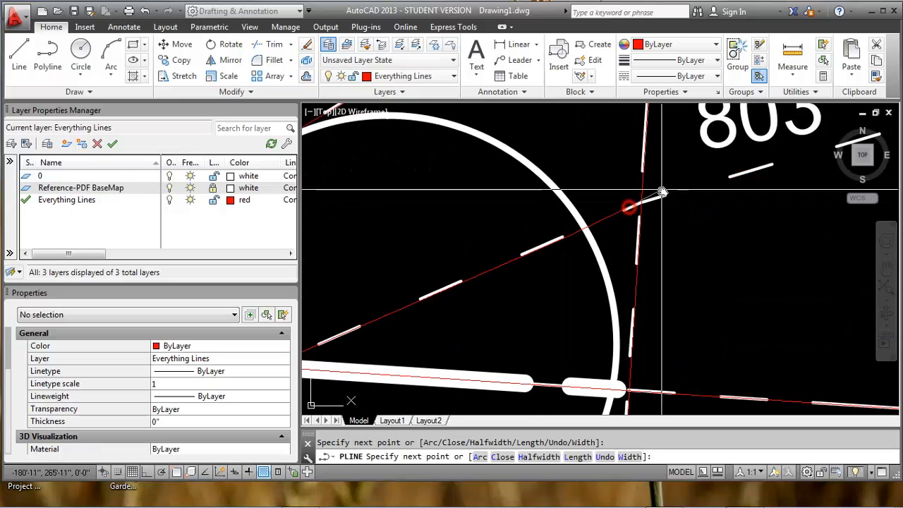
left_click(667, 197)
Continue the 803' contour polyline east past its label along the remaining dashes and finish it at the contour's east end.
middle_click_drag(756, 172, 498, 236)
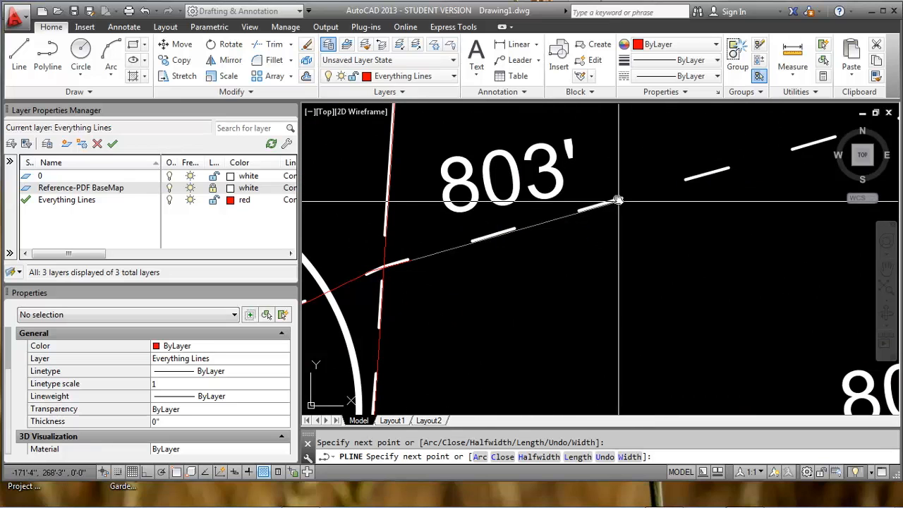
middle_click_drag(702, 178, 383, 249)
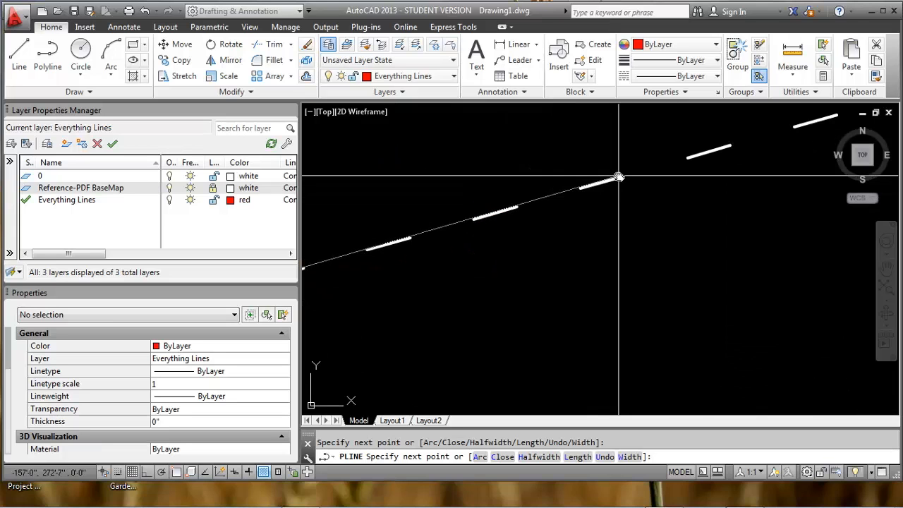
middle_click_drag(692, 162, 625, 176)
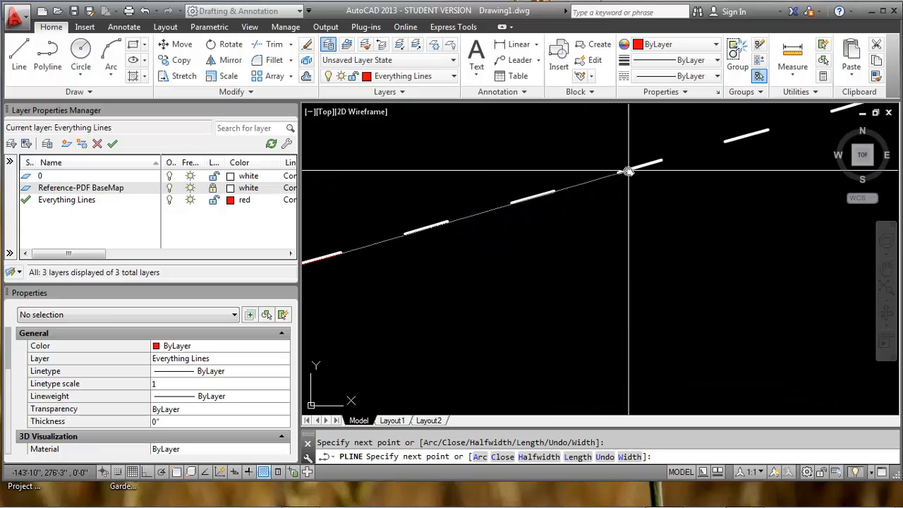
middle_click_drag(766, 151, 604, 262)
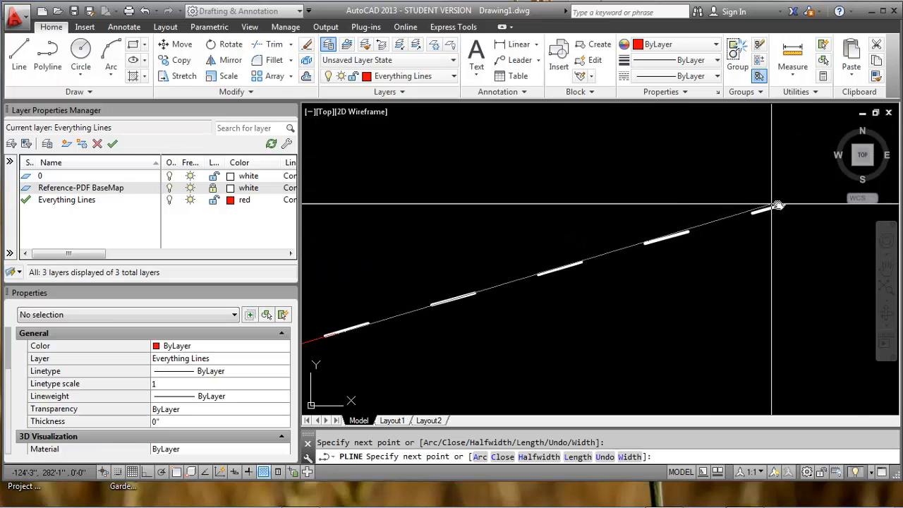
key("Return")
Start a new polyline at the east end of the 802' contour and trace it west around the high bend.
scroll(790, 202, "down", 4)
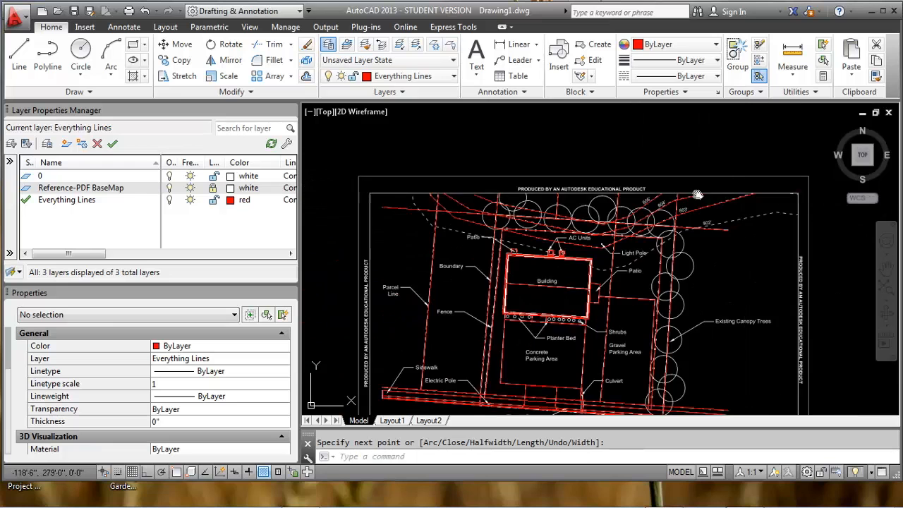
scroll(734, 212, "up", 8)
key("Return")
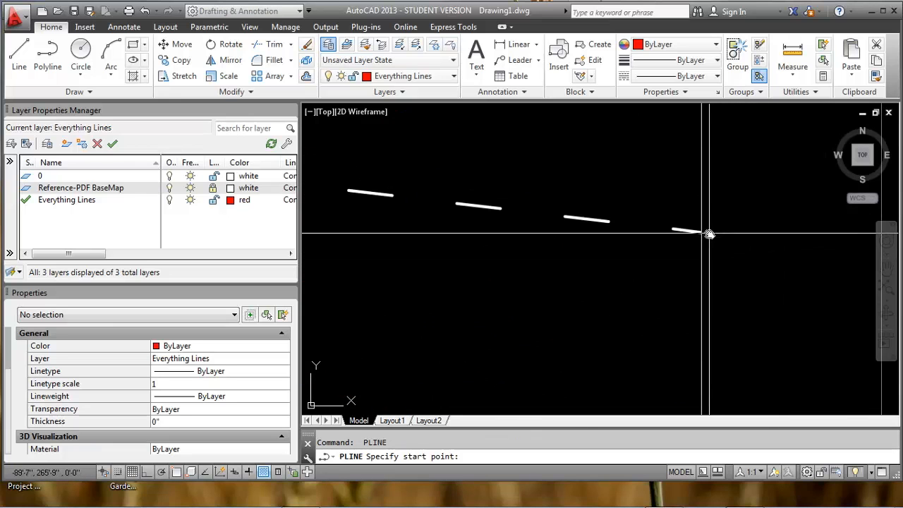
left_click(716, 238)
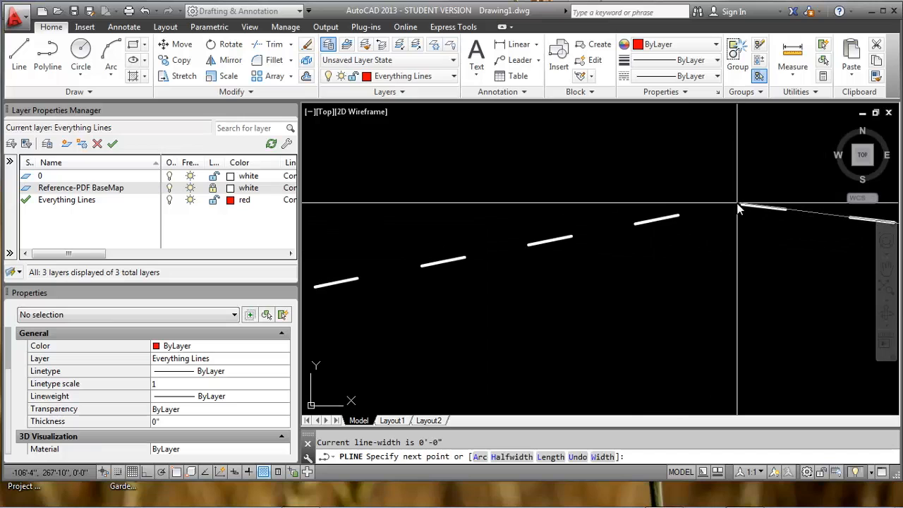
left_click(738, 209)
left_click(485, 251)
Continue the 802' contour polyline west past its label to the bend beside the canopy tree circle, undoing and re-placing the vertex there.
middle_click_drag(597, 246, 830, 205)
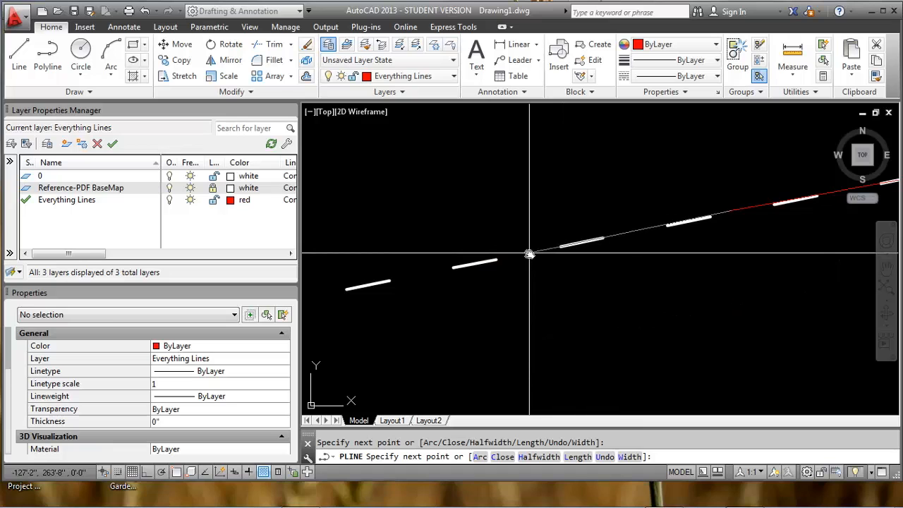
left_click(529, 254)
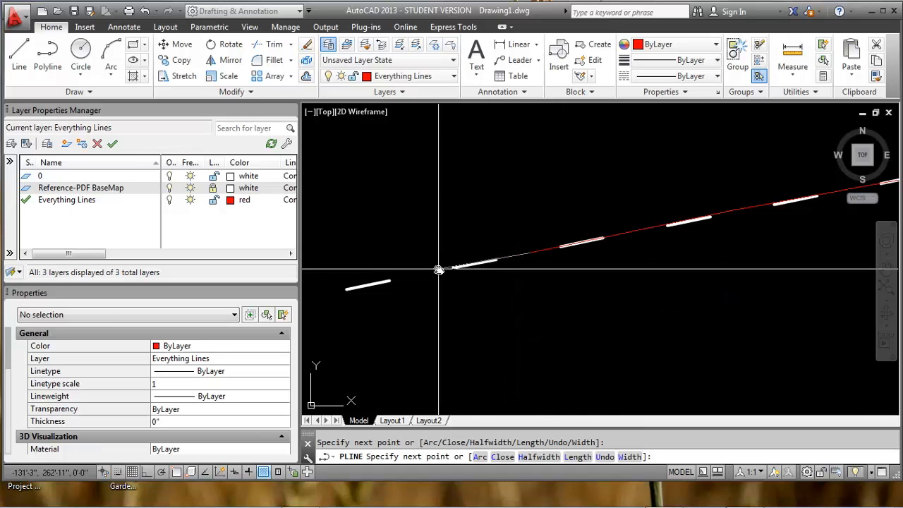
mouse_move(438, 270)
middle_mouse_down()
mouse_move(471, 241)
mouse_move(485, 254)
mouse_move(526, 261)
mouse_move(428, 280)
middle_mouse_up()
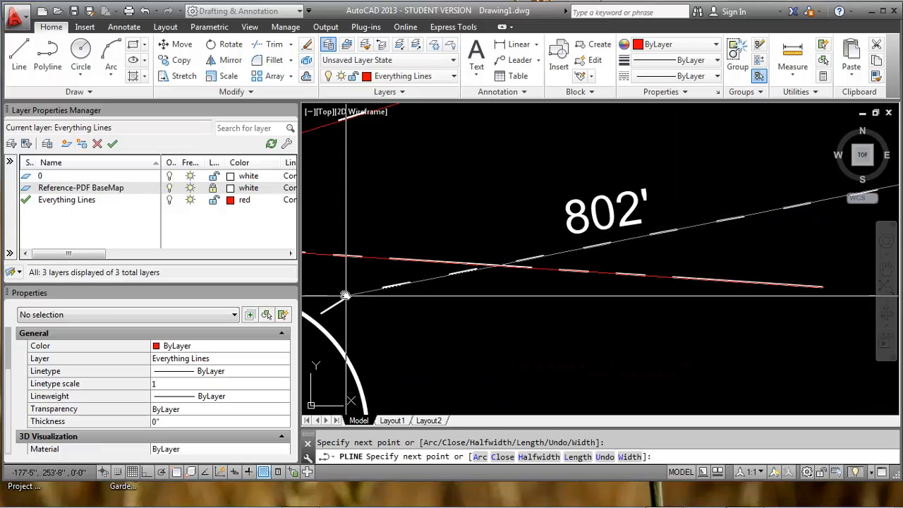
scroll(345, 295, "up", 3)
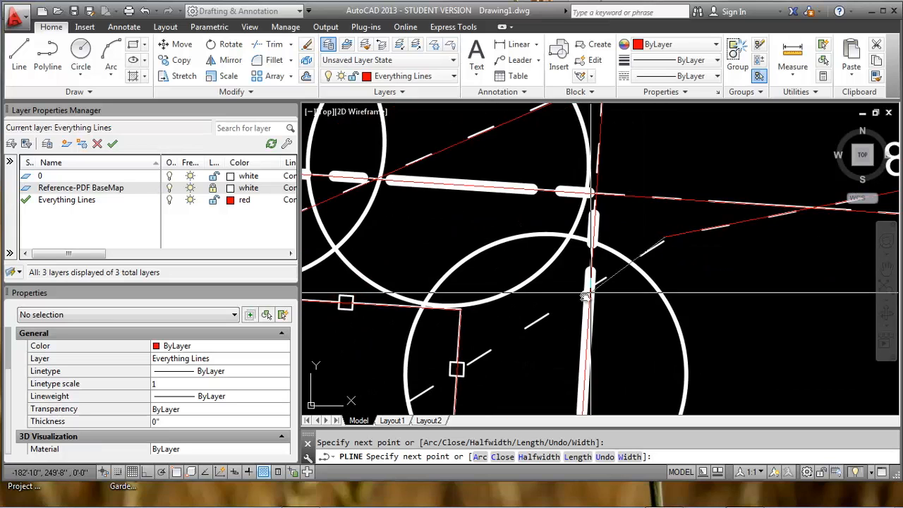
key("ctrl+z")
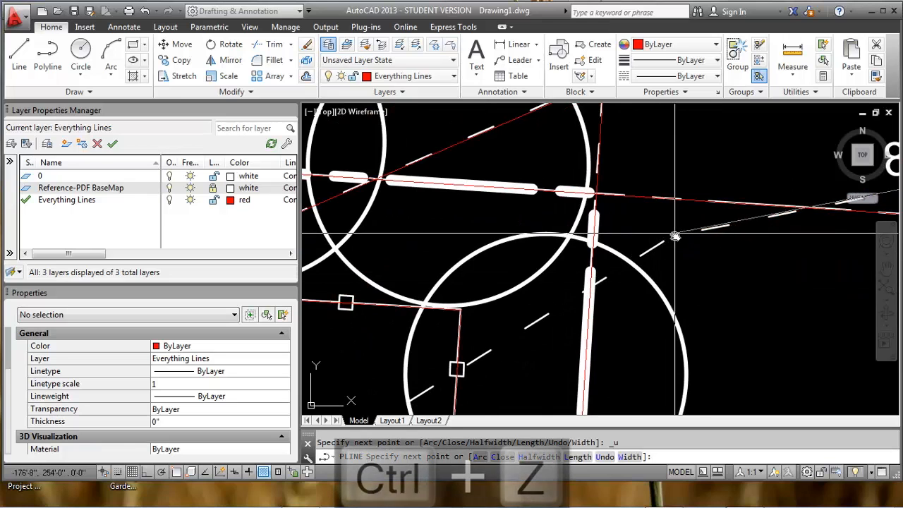
scroll(651, 235, "up", 3)
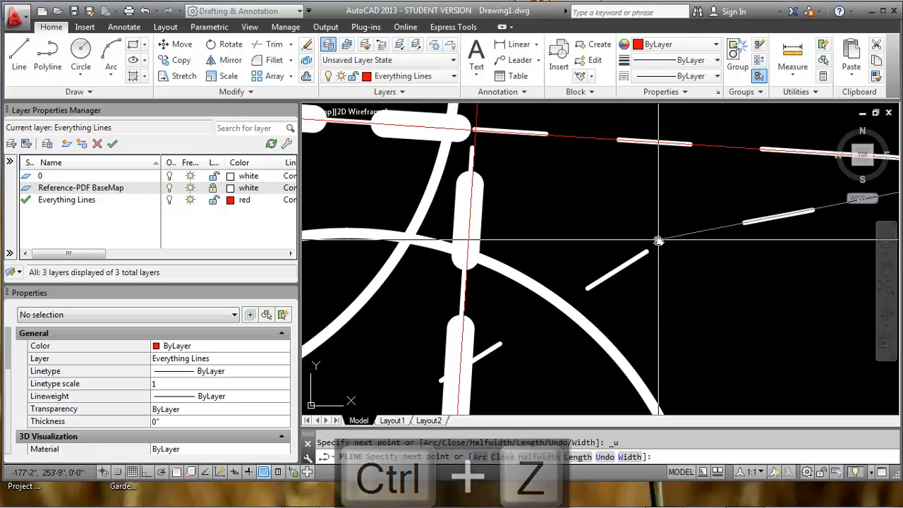
scroll(660, 242, "down", 6)
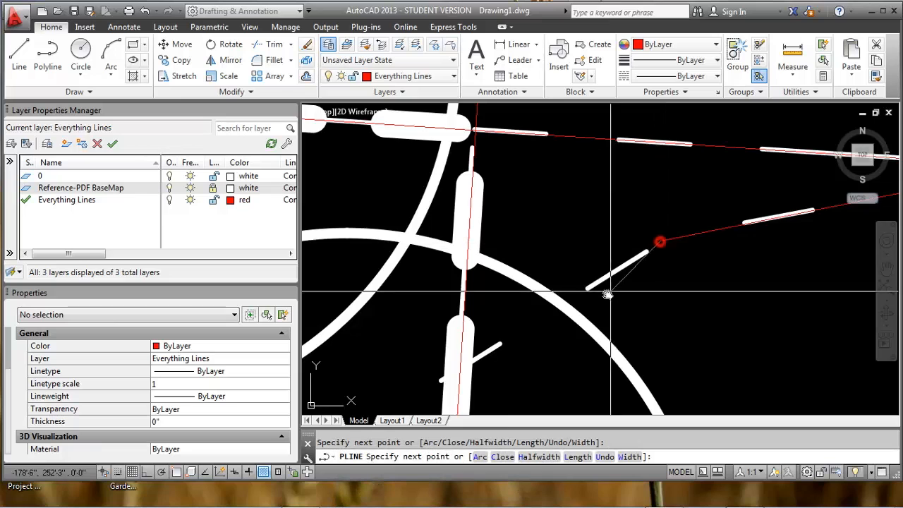
Continue the contour polyline southwest below the Light Pole label, through the bend above Patio, to the low point east of the building.
scroll(578, 284, "down", 3)
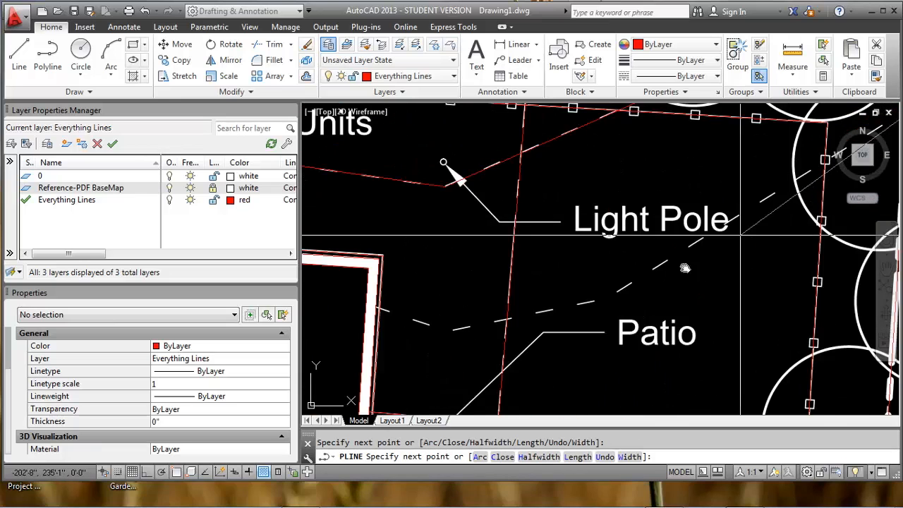
scroll(731, 245, "up", 5)
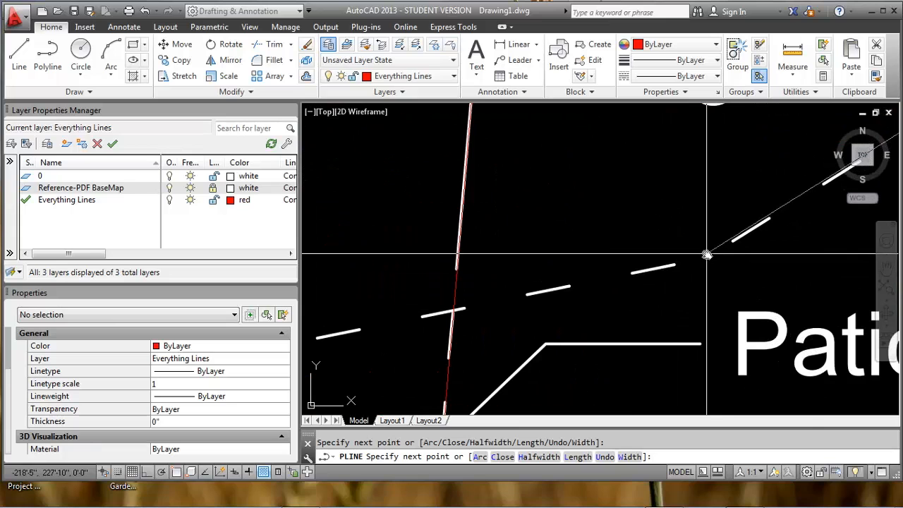
left_click(715, 253)
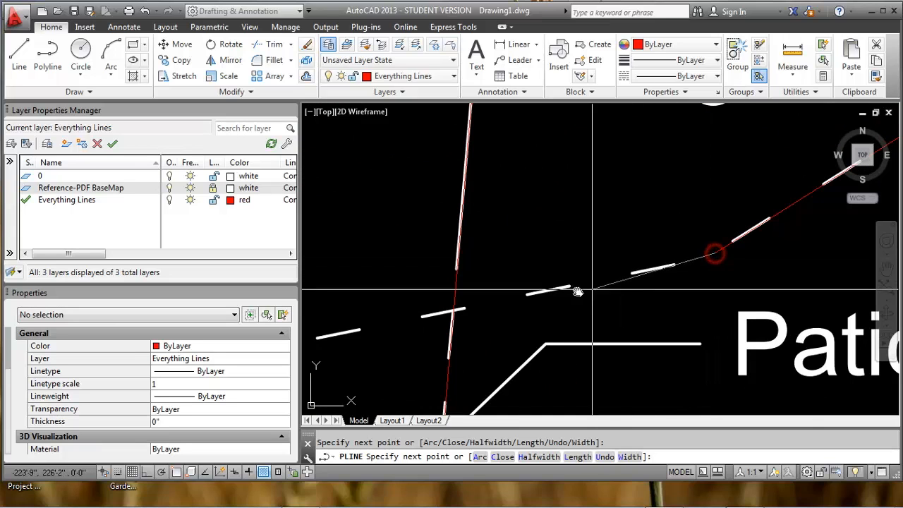
middle_click_drag(610, 273, 714, 255)
scroll(715, 255, "down", 1)
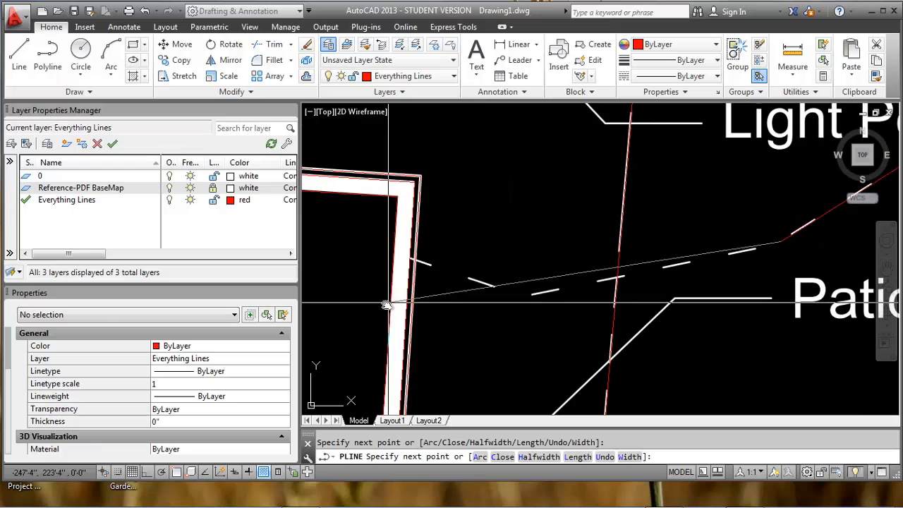
left_click(530, 295)
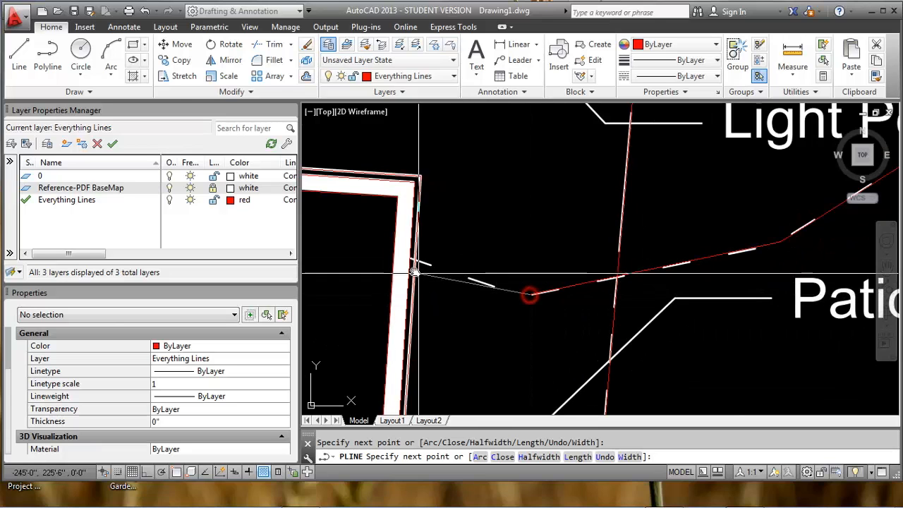
Turn object snap on and run the polyline to the building's outer wall, around its northeast corner and west to the AC units.
scroll(411, 263, "up", 5)
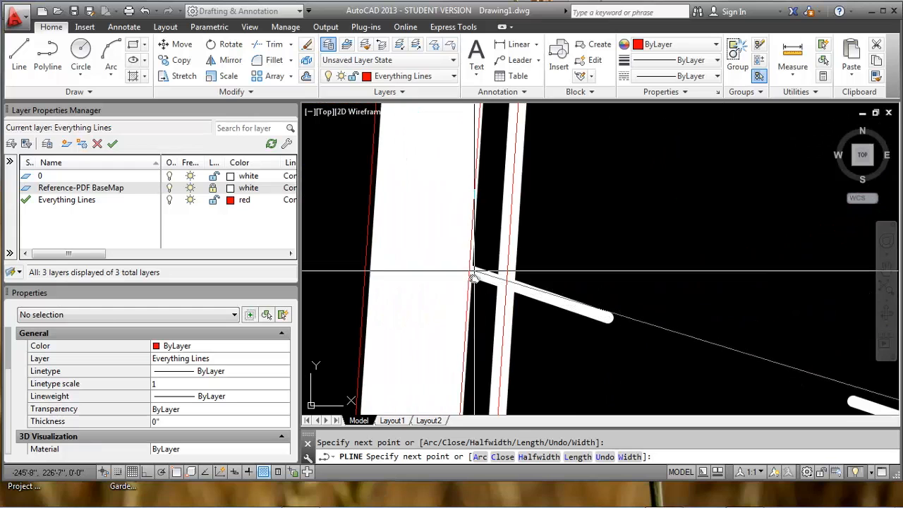
key("F3")
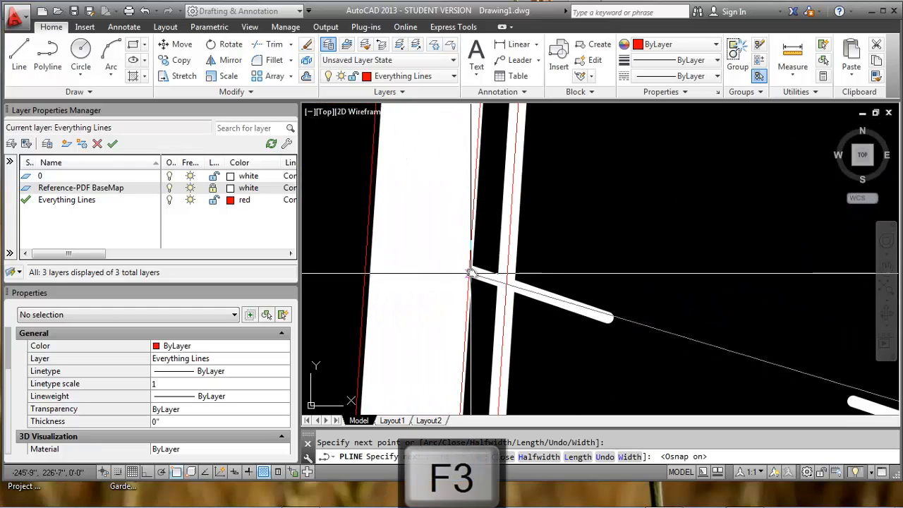
scroll(479, 240, "down", 3)
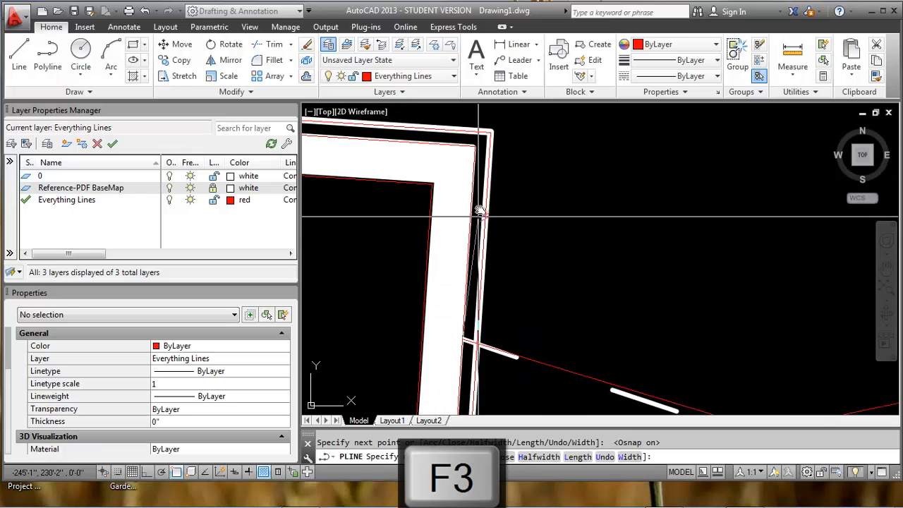
left_click(477, 147)
middle_click_drag(392, 137, 519, 240)
scroll(474, 247, "down", 3)
middle_click_drag(449, 239, 682, 303)
scroll(463, 299, "up", 3)
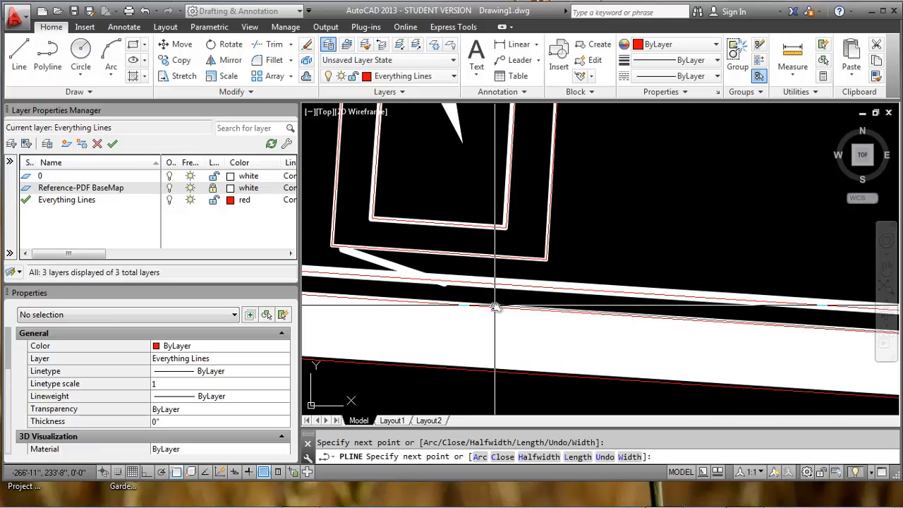
Continue the polyline northwest to the west AC unit's outer square and follow its east, north and west edges to the next dash.
middle_click_drag(323, 248, 477, 286)
scroll(479, 286, "down", 2)
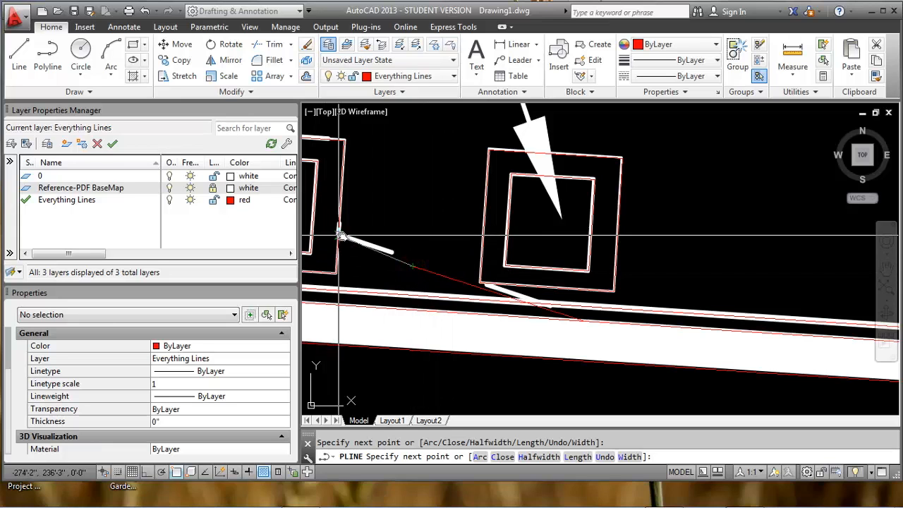
middle_click_drag(342, 236, 447, 314)
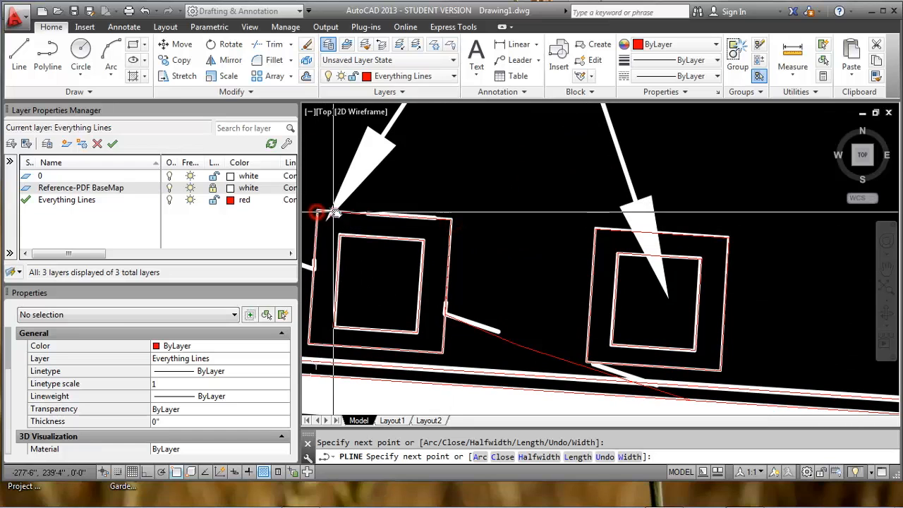
middle_click_drag(335, 218, 628, 286)
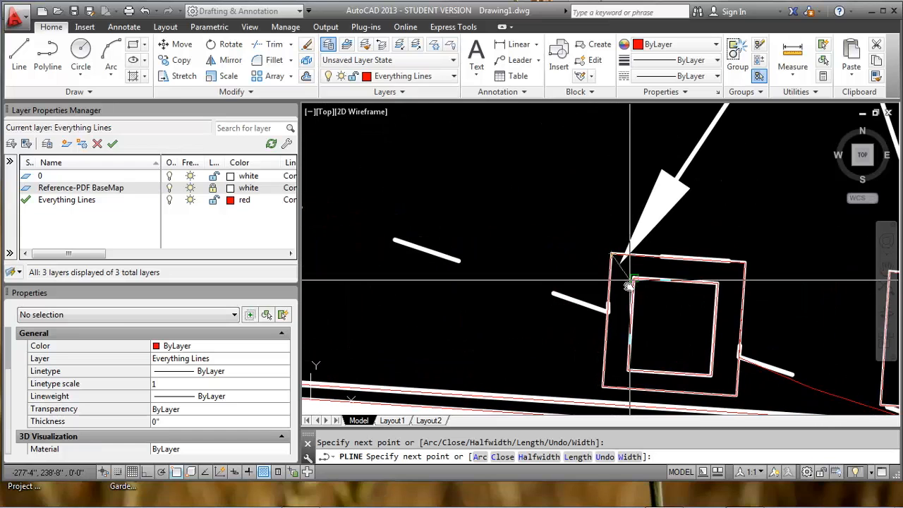
left_click(606, 312)
Continue the contour polyline northwest from the AC unit along the dashes north of the building toward the west fence.
scroll(536, 268, "down", 3)
middle_click_drag(419, 230, 567, 296)
scroll(474, 275, "up", 1)
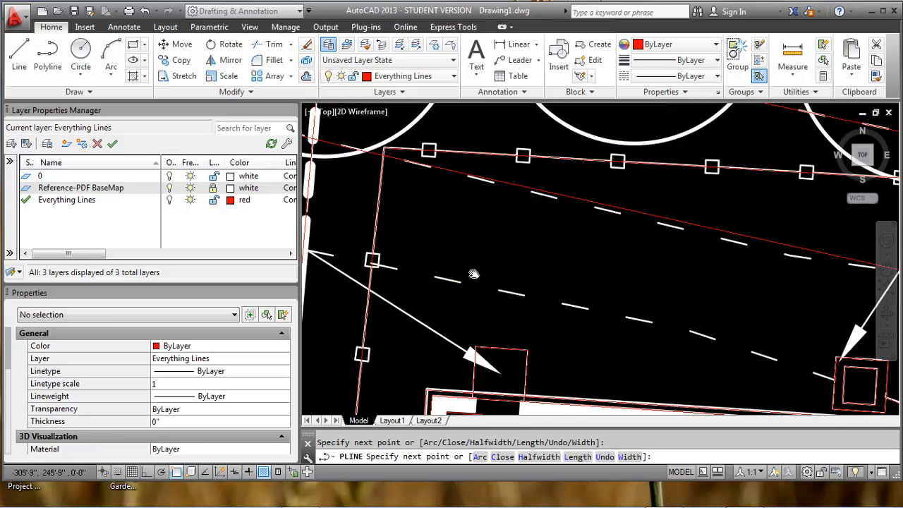
left_click(679, 329)
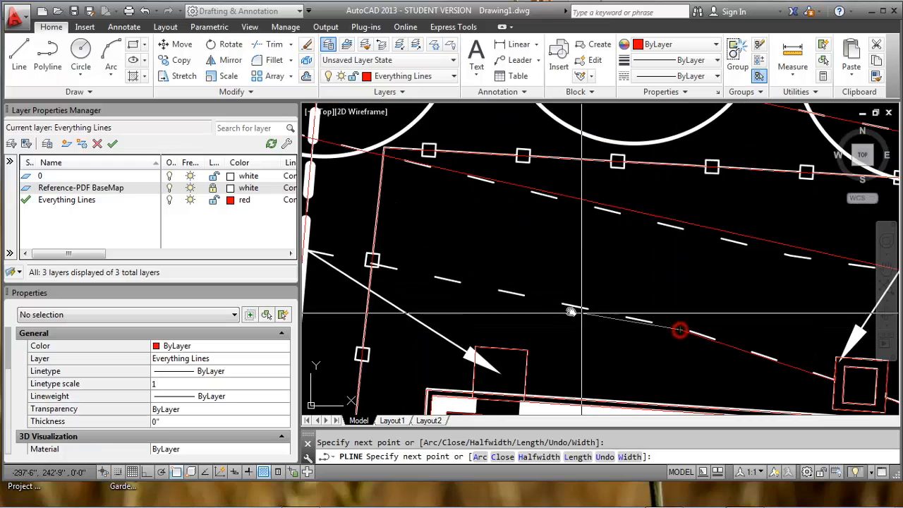
left_click(519, 293)
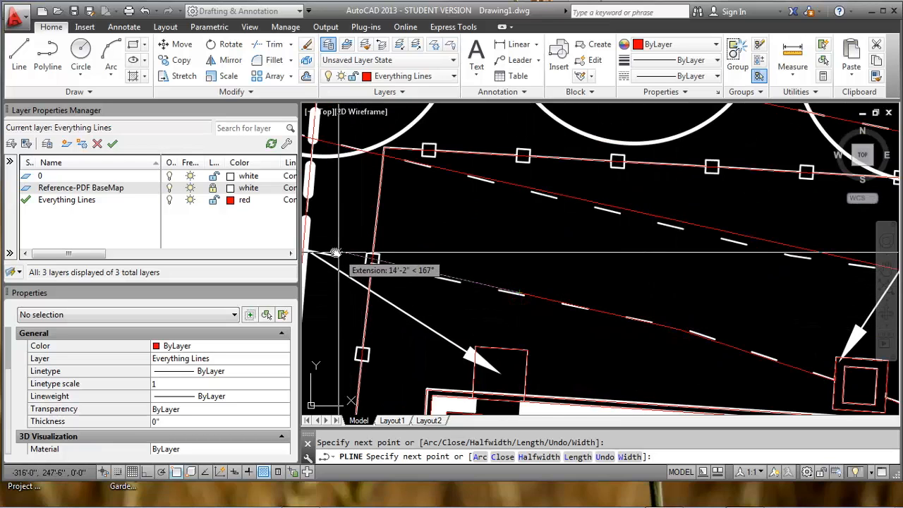
Continue the contour polyline past the west boundary and Patio label, correcting the last vertex to the dash end just east of the parcel line.
middle_click_drag(320, 254, 785, 284)
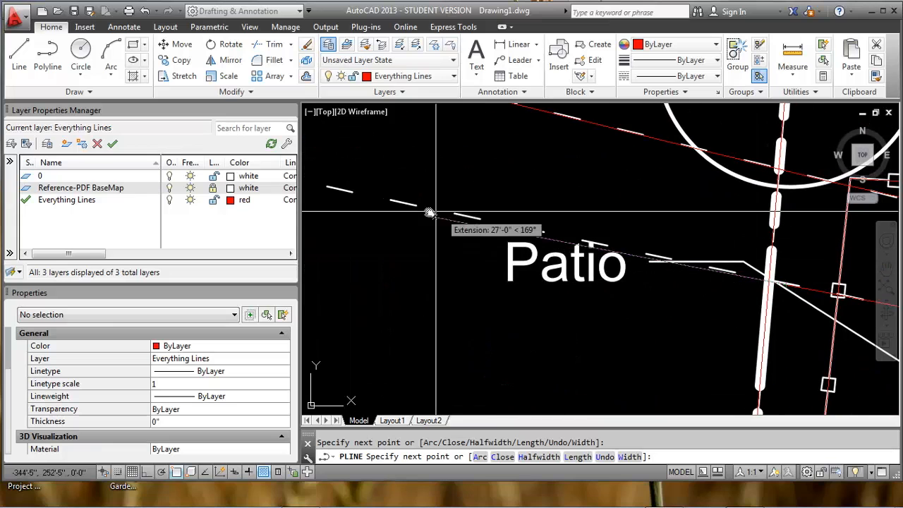
middle_click_drag(429, 206, 824, 274)
left_click(593, 221)
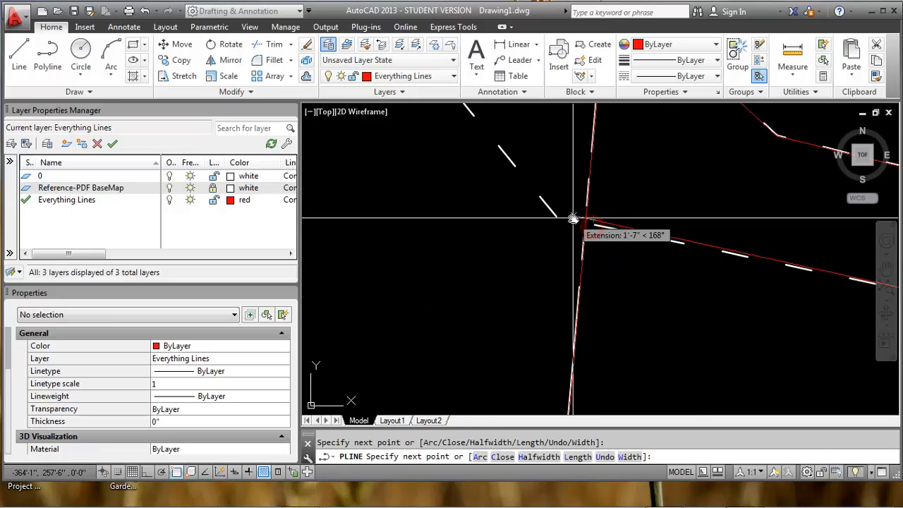
scroll(586, 225, "up", 3)
key("ctrl+z")
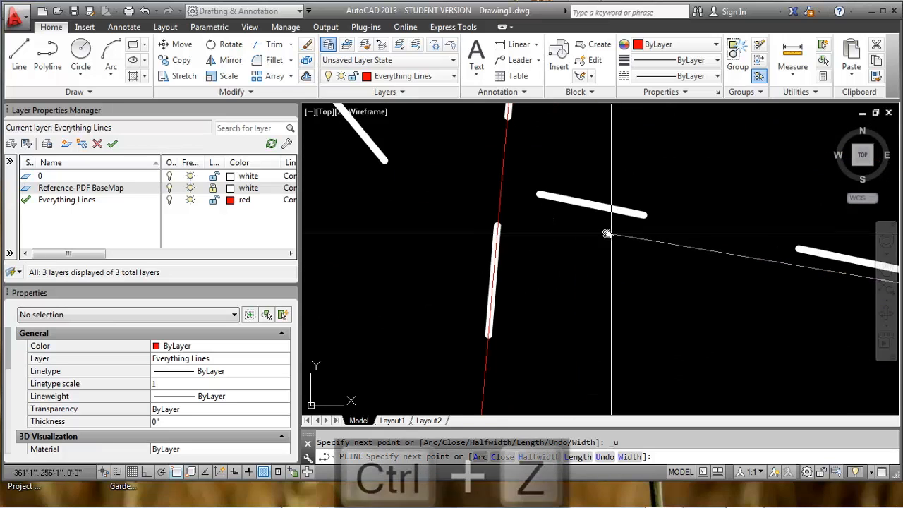
left_click(541, 195)
Turn object snap off and continue the contour polyline across the west parcel line and northwest to the bend where the dashes turn north.
key("F3")
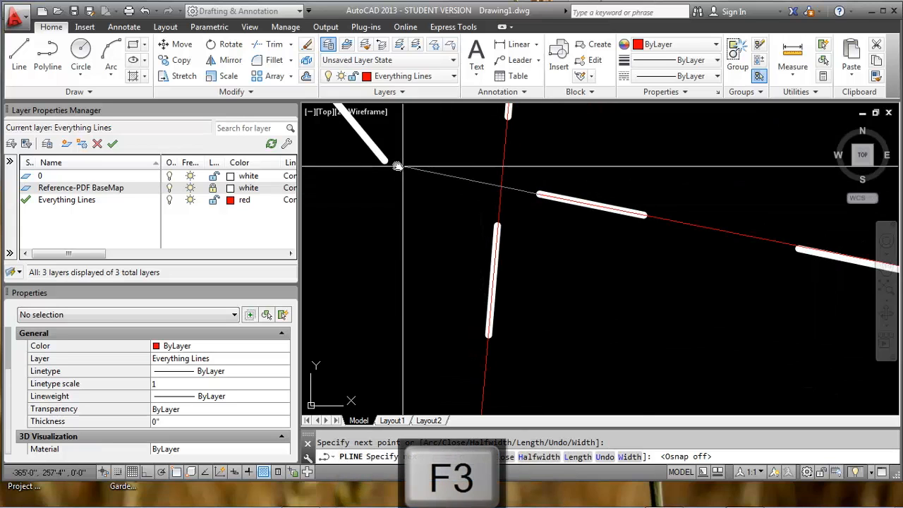
scroll(403, 165, "down", 3)
middle_click_drag(403, 165, 515, 231)
scroll(515, 232, "down", 5)
scroll(478, 187, "up", 5)
scroll(477, 243, "up", 4)
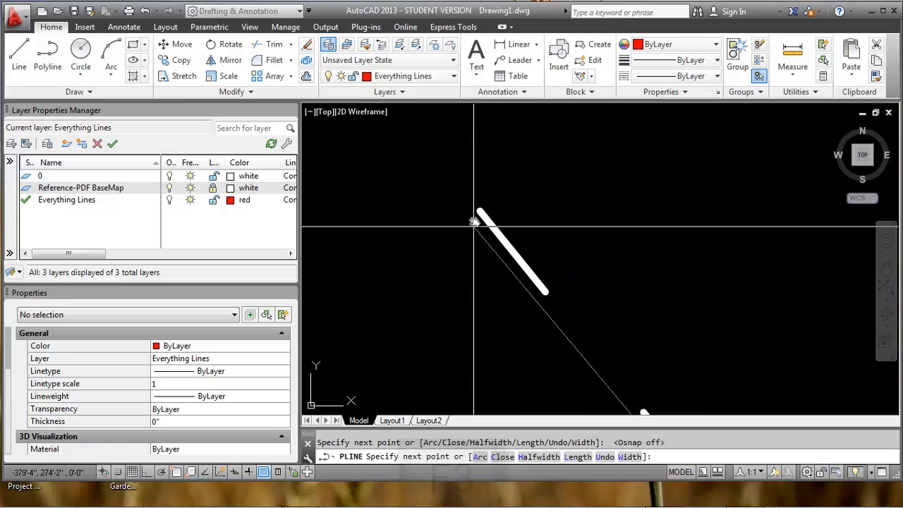
left_click(477, 208)
scroll(480, 229, "down", 4)
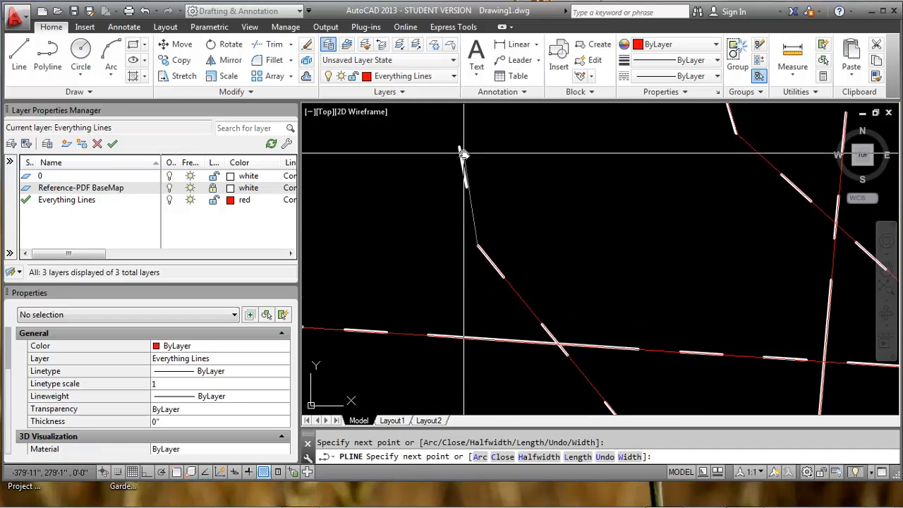
Continue the contour polyline north along the last dash at the northwest end and finish it there.
left_click(455, 128)
scroll(458, 138, "down", 3)
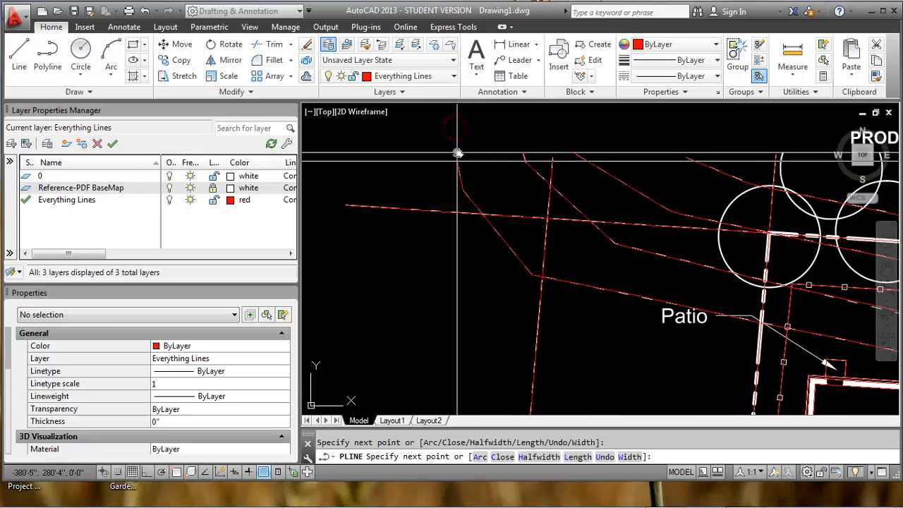
key("Escape")
scroll(499, 139, "down", 5)
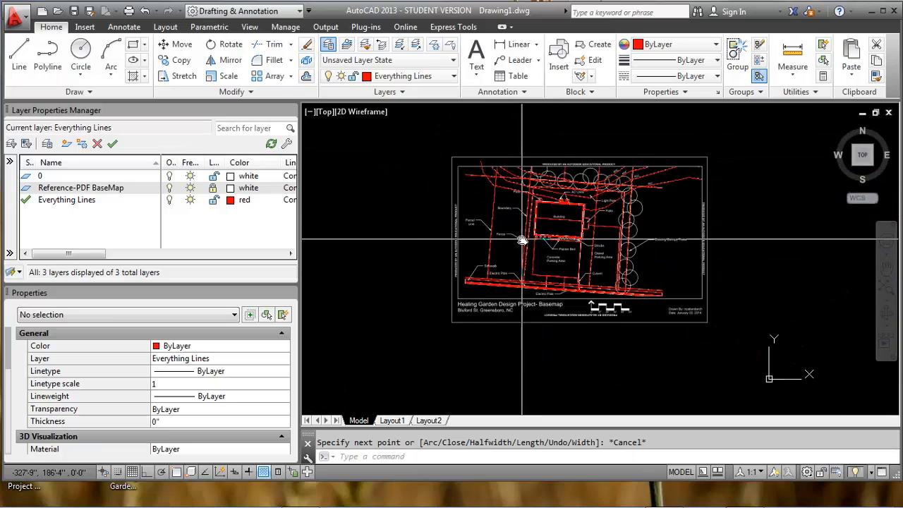
Draw a circle with a radius of about 5" tracing the Light Pole symbol northeast of the building.
scroll(525, 233, "up", 2)
middle_click_drag(591, 221, 561, 237)
middle_click_drag(681, 172, 679, 182)
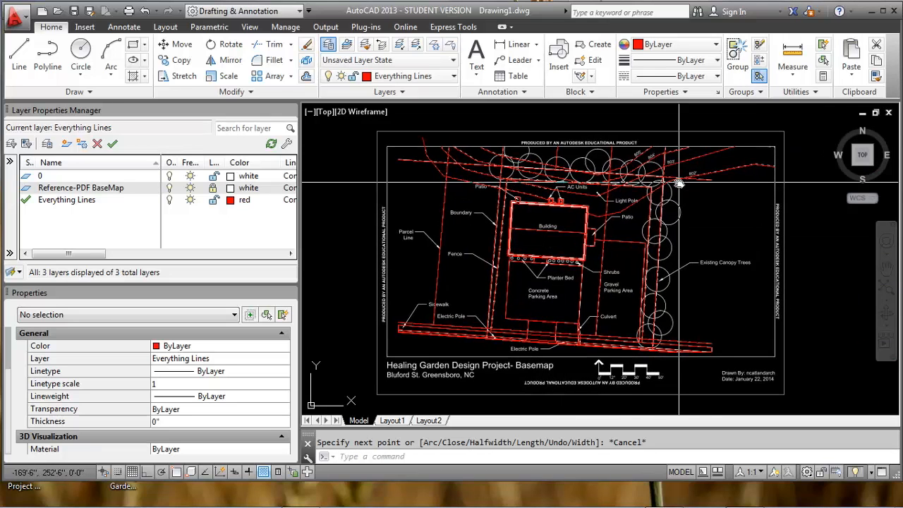
scroll(690, 177, "up", 2)
scroll(538, 192, "up", 6)
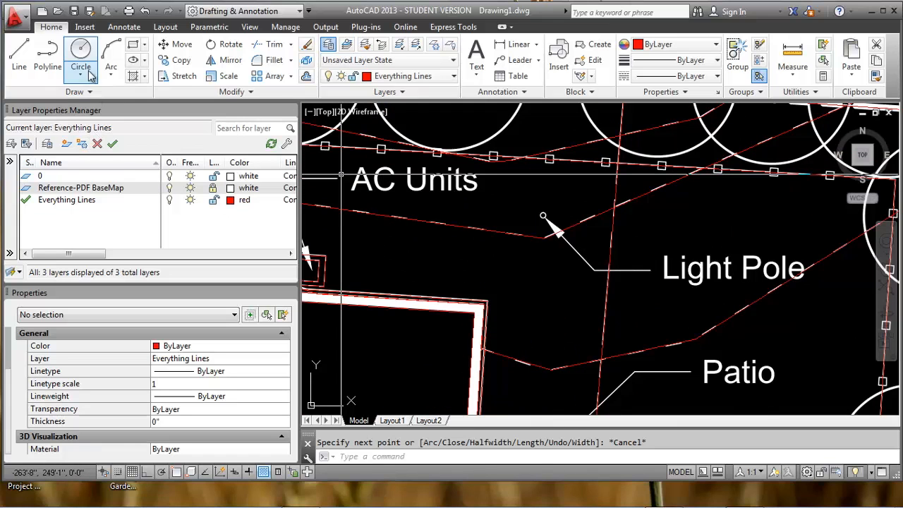
left_click(80, 48)
scroll(541, 212, "up", 7)
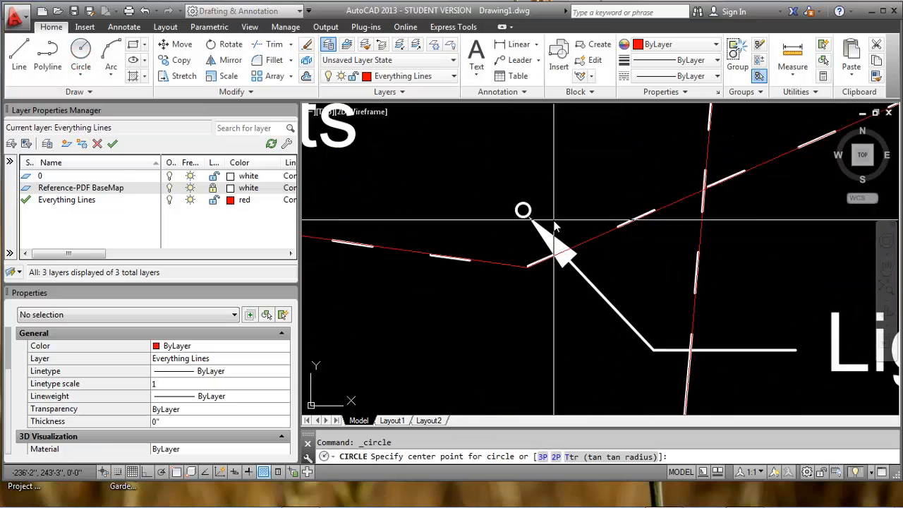
left_click(512, 201)
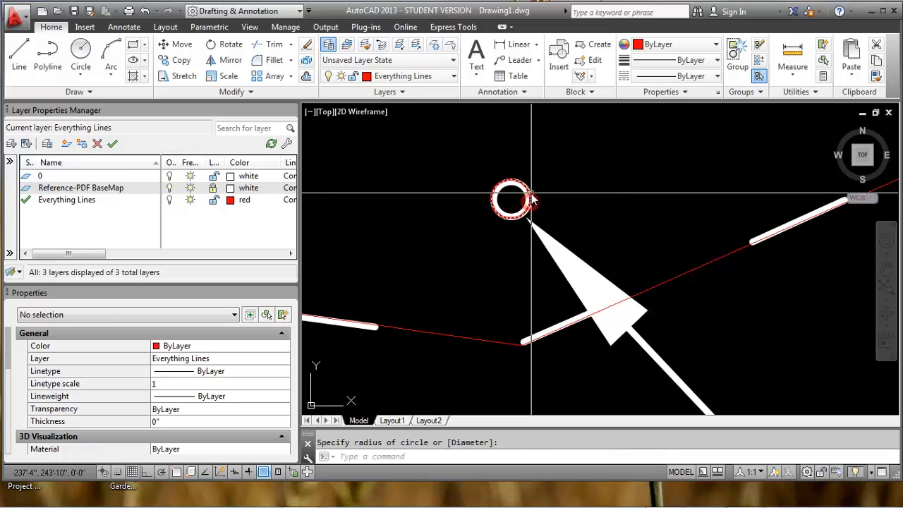
Draw a circle with a radius of about 8" over the west Electric Pole symbol at the street.
scroll(531, 200, "down", 10)
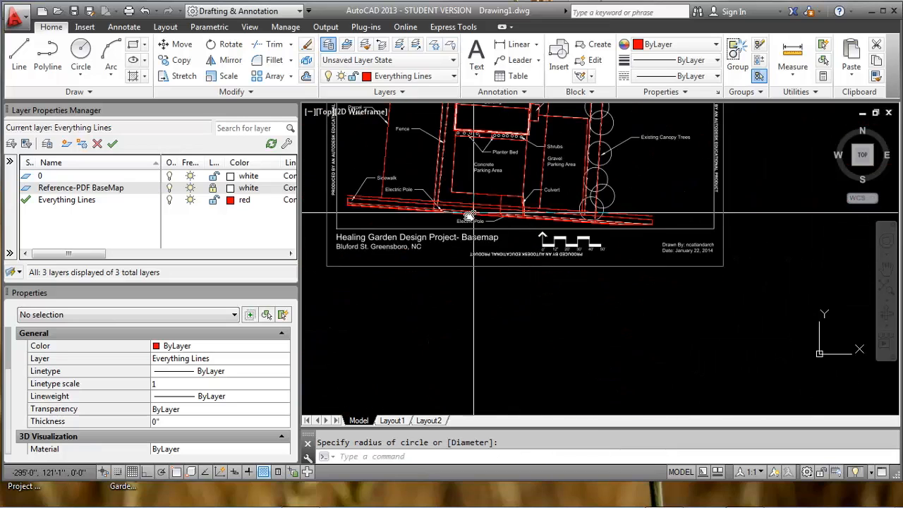
scroll(479, 211, "up", 5)
scroll(438, 203, "up", 6)
scroll(393, 202, "up", 4)
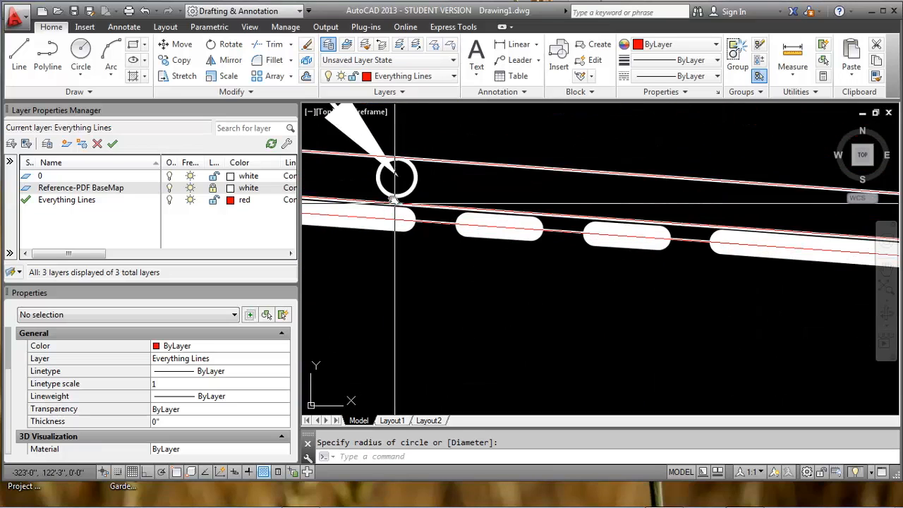
key("space")
scroll(397, 179, "up", 5)
left_click(395, 175)
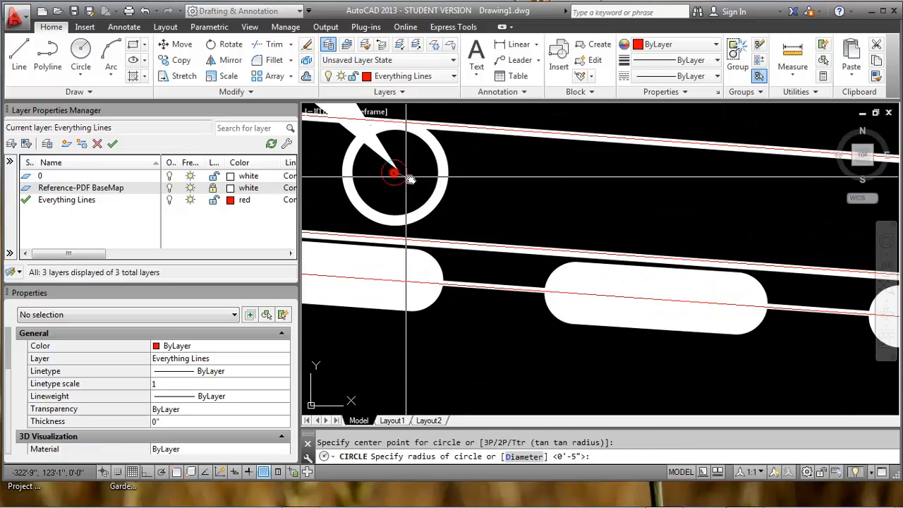
left_click(442, 179)
scroll(442, 179, "down", 6)
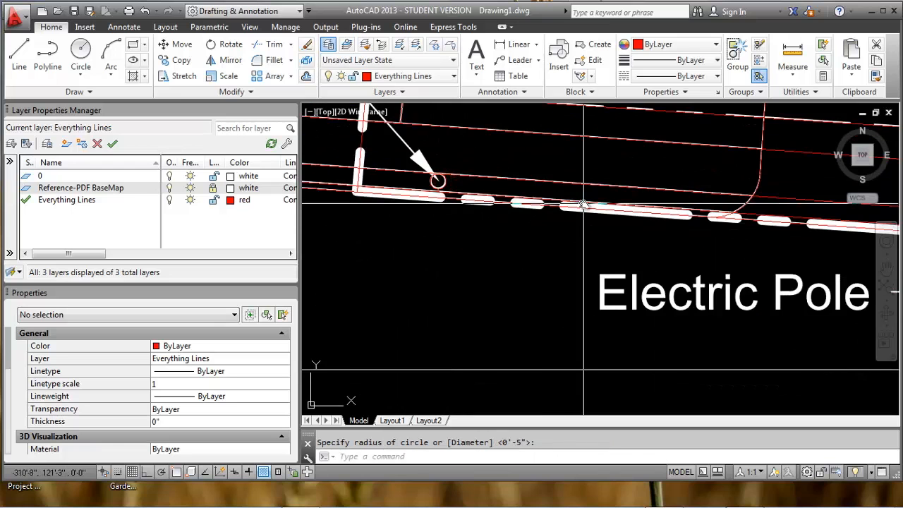
scroll(613, 211, "up", 8)
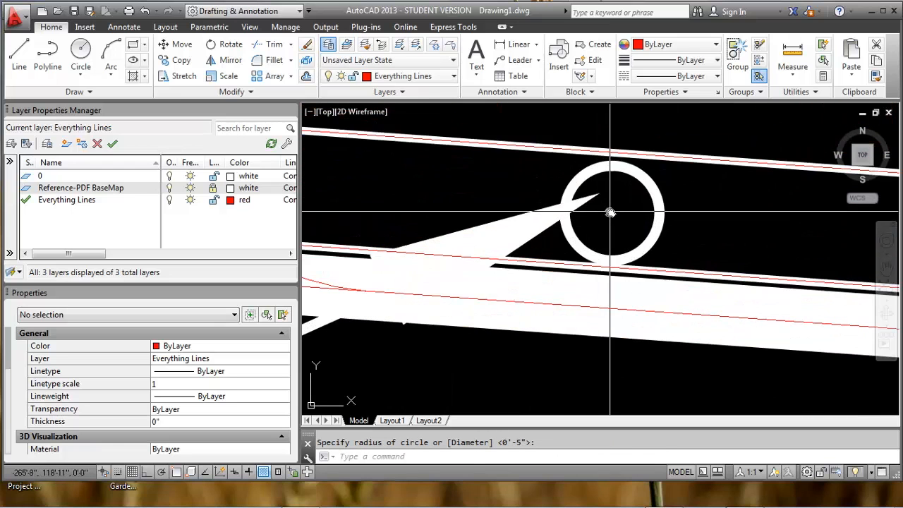
key("space")
left_click(610, 216)
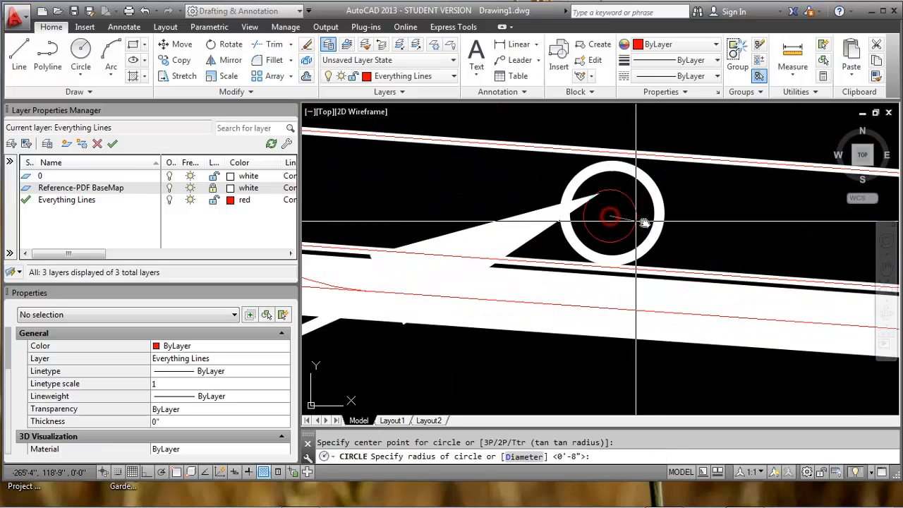
key("ctrl+z")
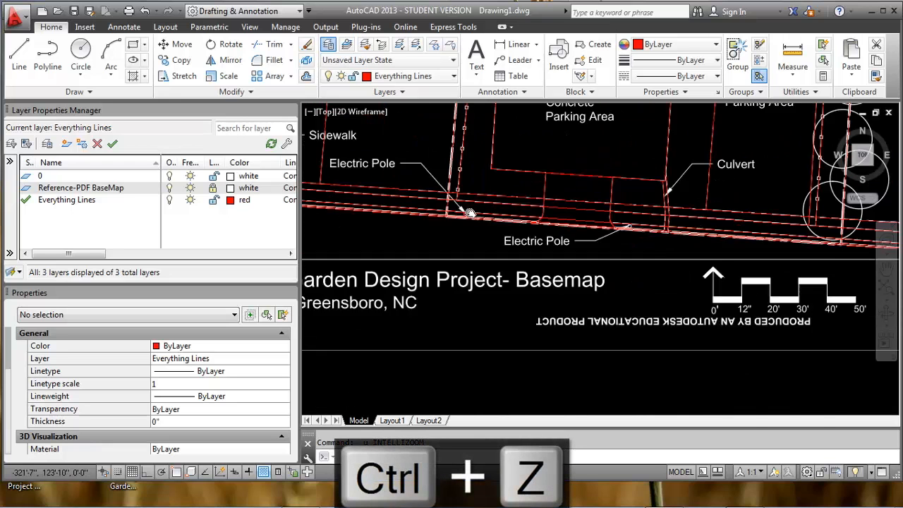
Copy the west electric pole circle from its center onto the east Electric Pole symbol.
scroll(469, 213, "up", 8)
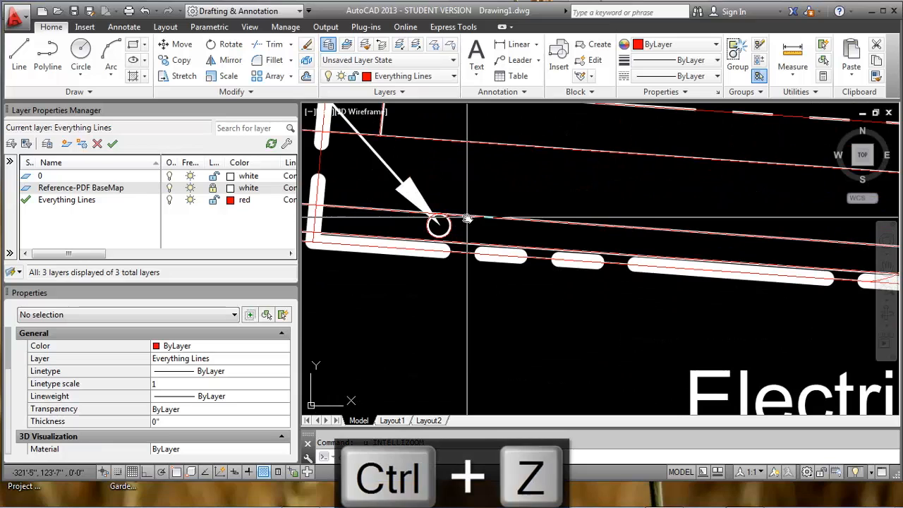
type("copy")
key("Return")
scroll(459, 222, "up", 2)
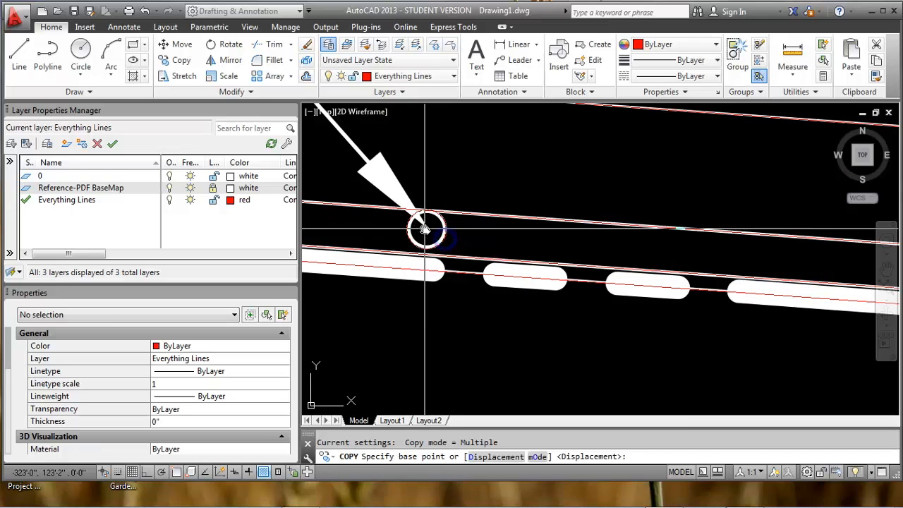
left_click(426, 229)
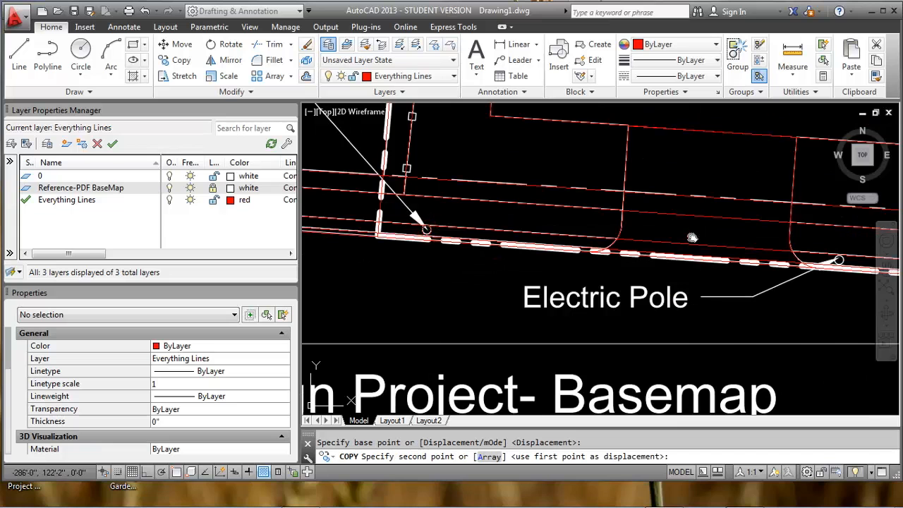
scroll(705, 236, "up", 5)
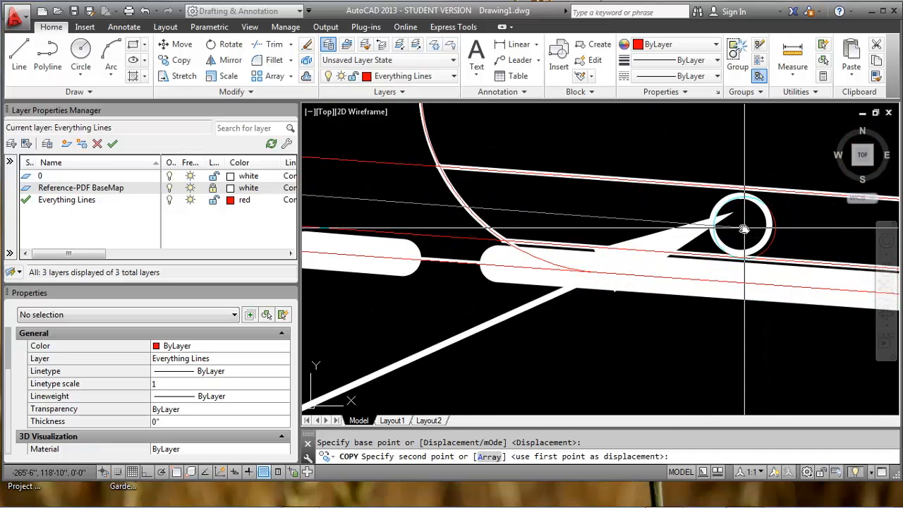
scroll(742, 226, "down", 3)
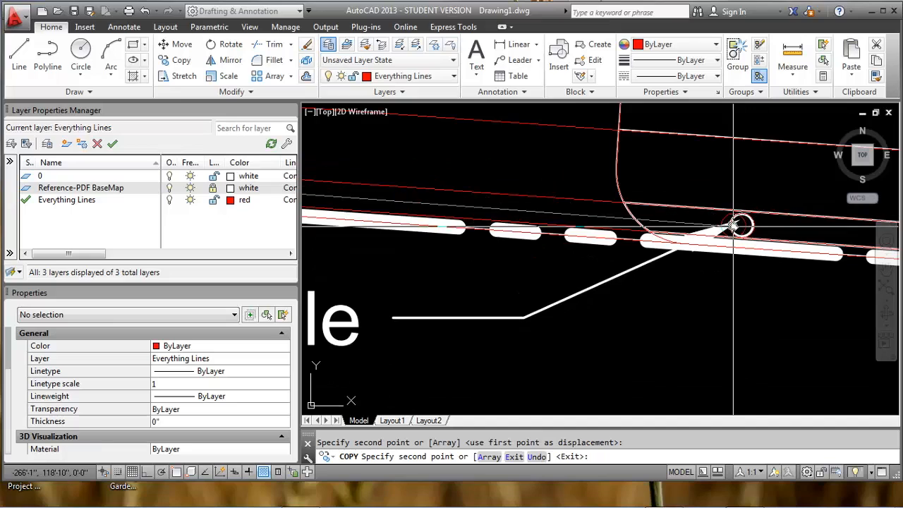
key("Escape")
scroll(733, 226, "down", 8)
scroll(603, 242, "down", 4)
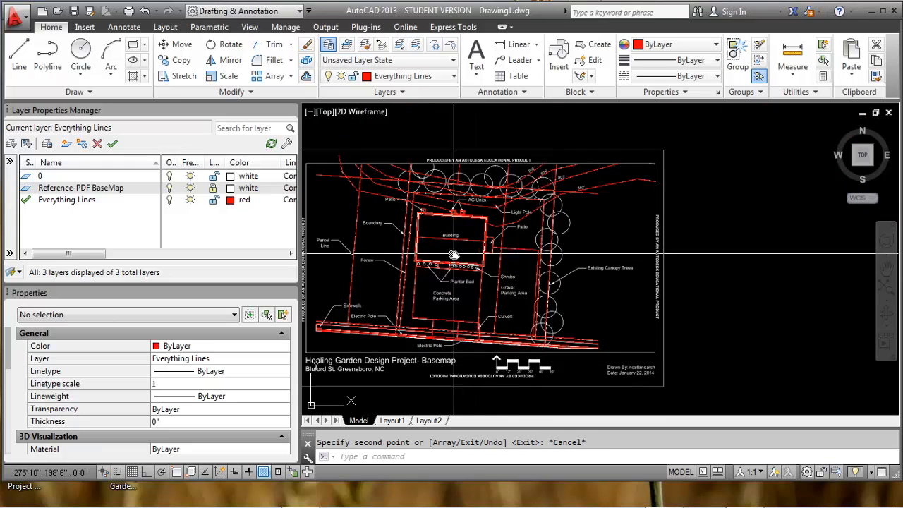
middle_click_drag(460, 251, 501, 245)
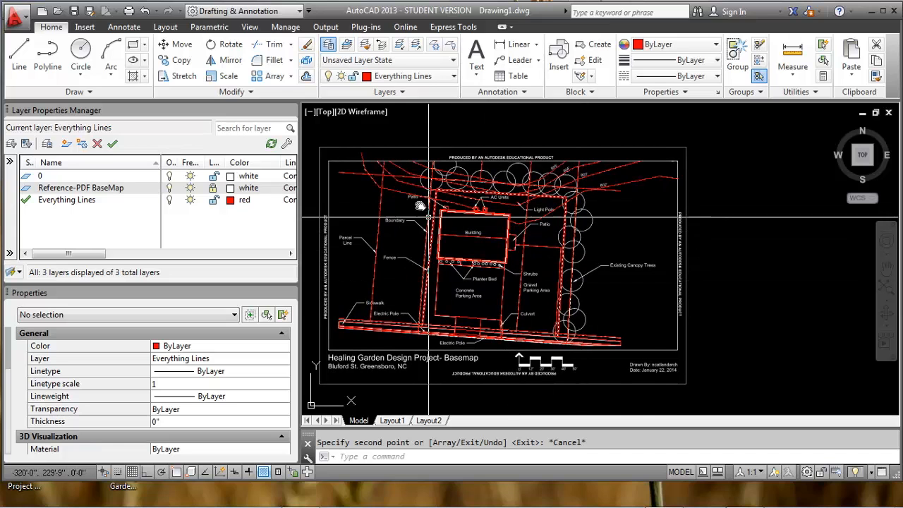
scroll(409, 192, "up", 2)
middle_click_drag(616, 268, 680, 265)
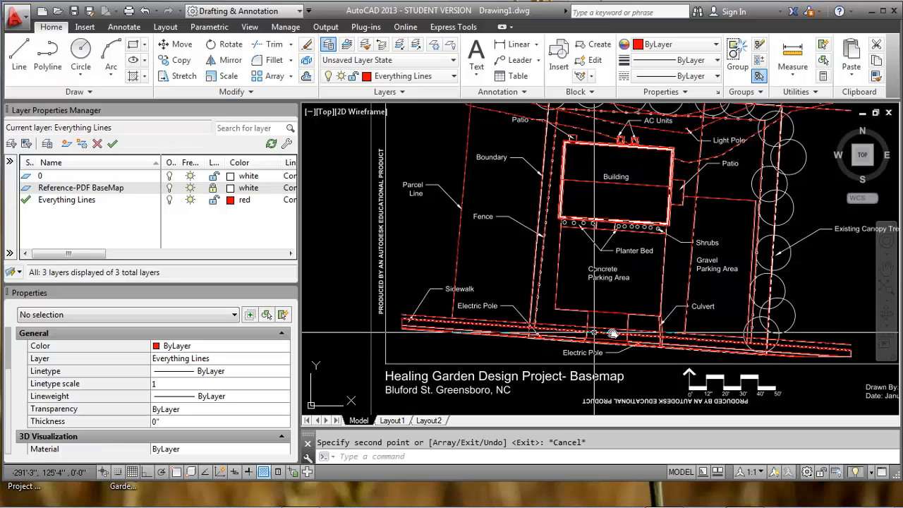
middle_click_drag(671, 266, 633, 332)
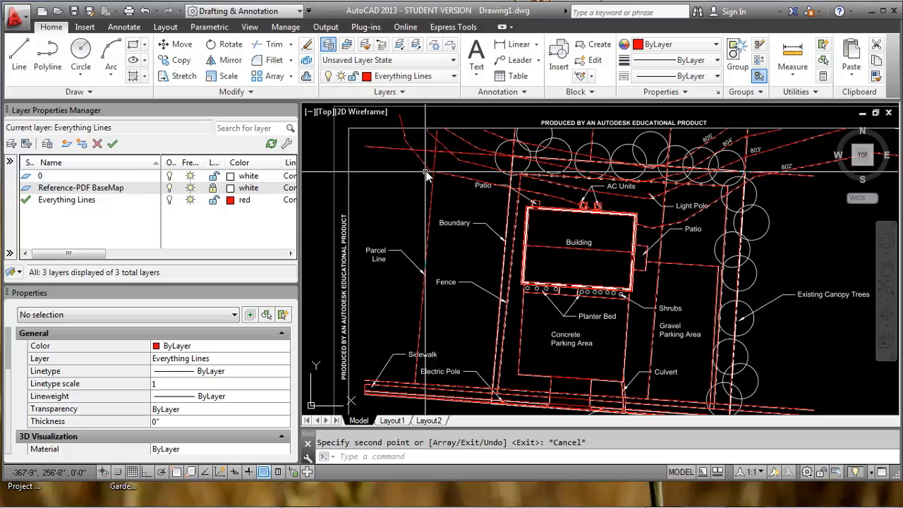
Create an unlocked layer named Ex-Terrain-1' Contour and set its color to green.
left_click(66, 144)
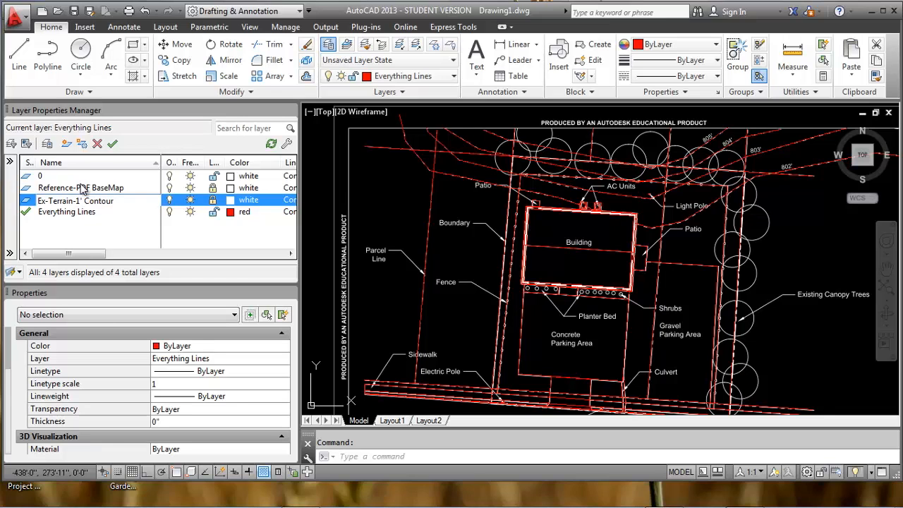
left_click(213, 200)
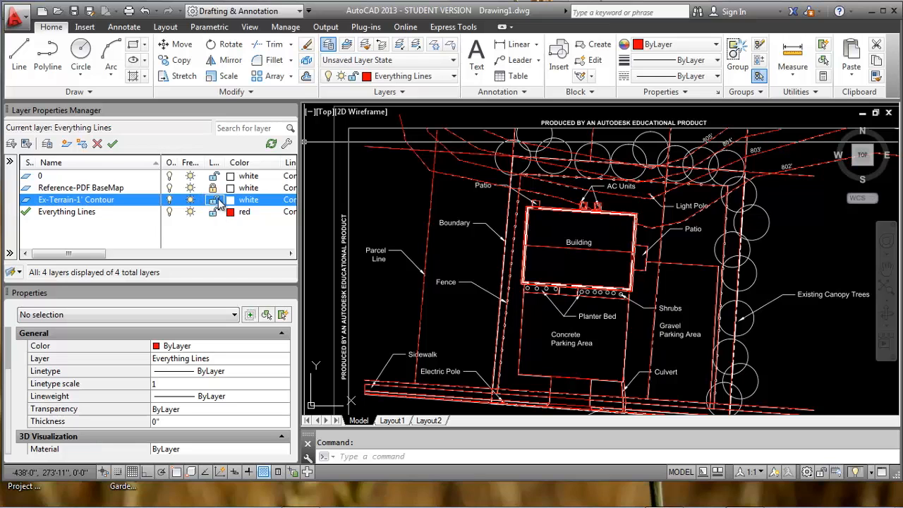
left_click(230, 200)
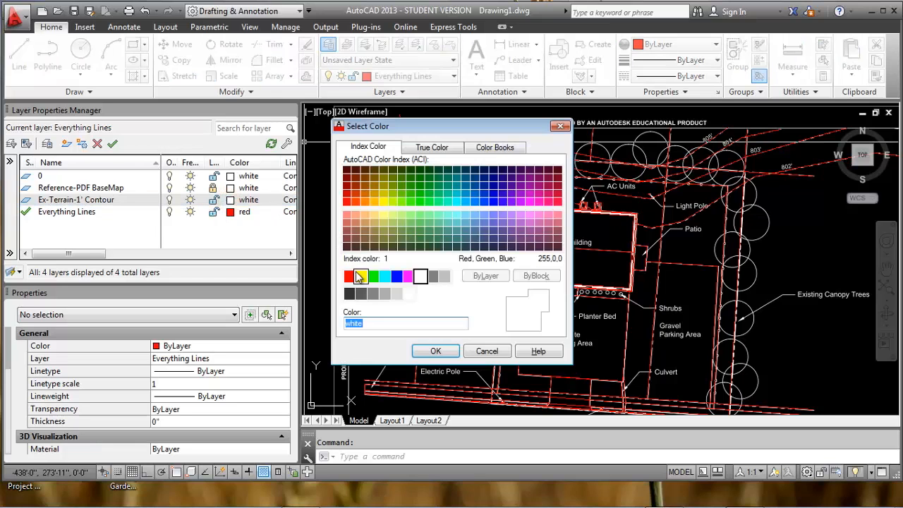
left_click(373, 276)
left_click(432, 351)
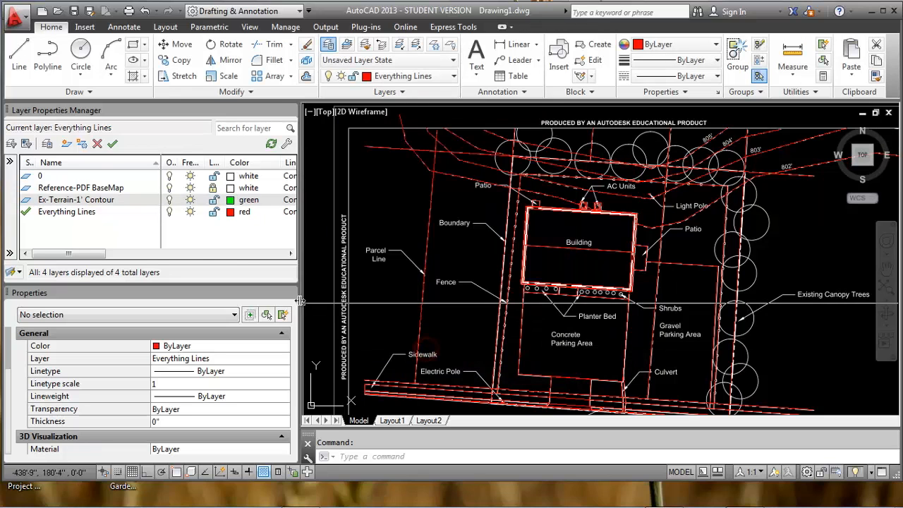
Move the four traced contour polylines from 802' to 805' to the Ex-Terrain-1' Contour layer.
left_click(448, 176)
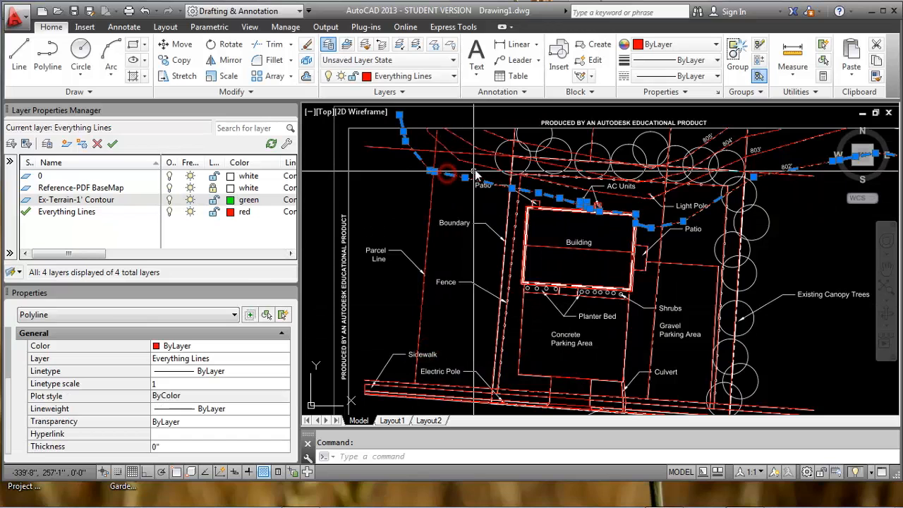
left_click(460, 161)
left_click(478, 148)
left_click(494, 132)
left_click(445, 76)
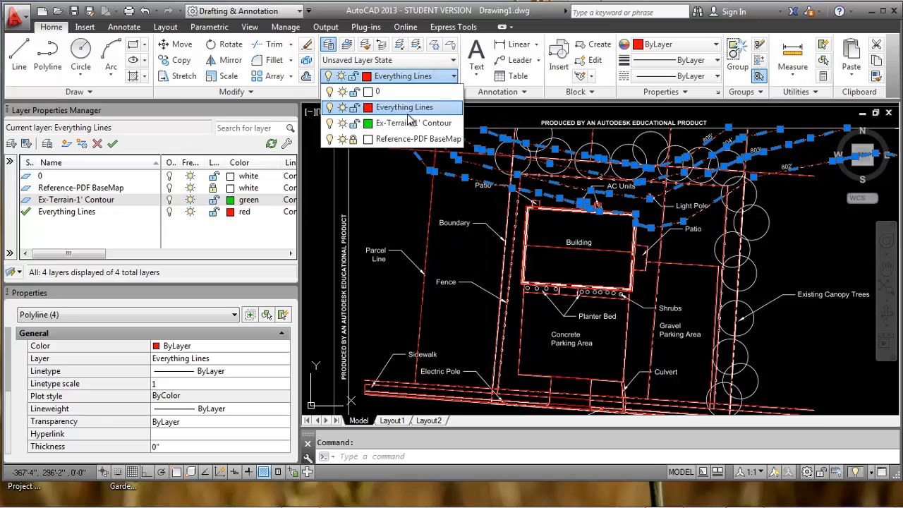
left_click(413, 107)
left_click(446, 75)
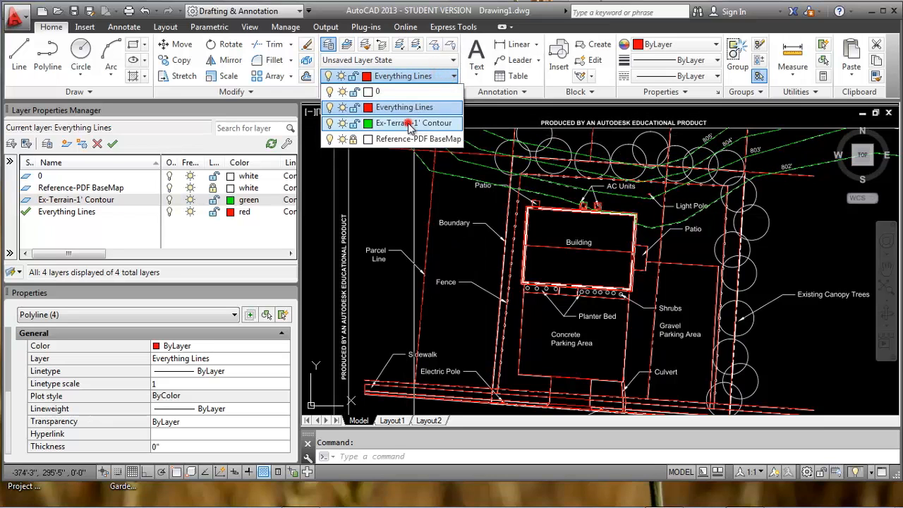
left_click(413, 122)
key("Escape")
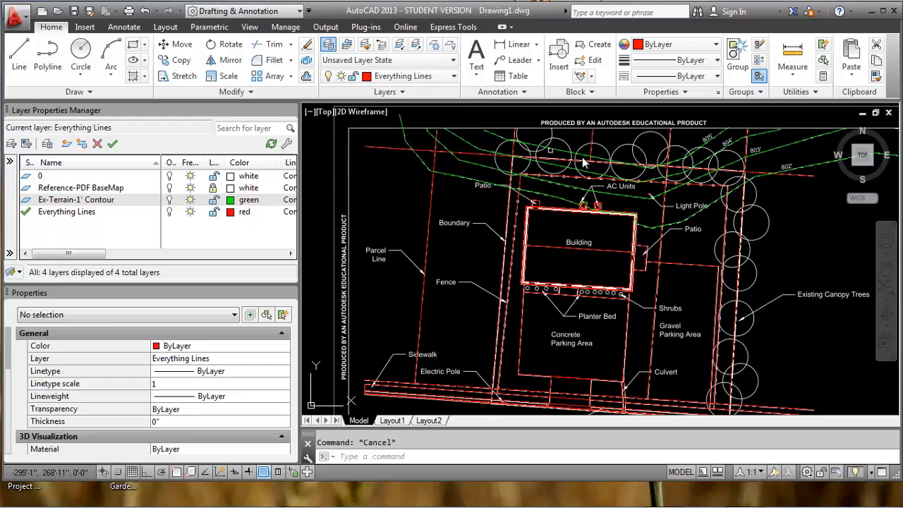
Set the elevation of the contour polyline labelled 805' to 805'.
scroll(568, 190, "up", 3)
left_click(568, 190)
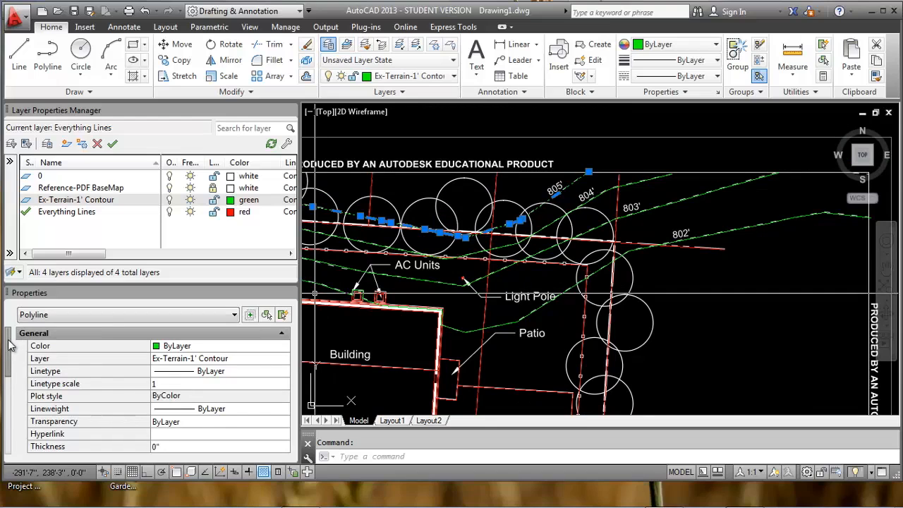
left_click_drag(9, 343, 12, 429)
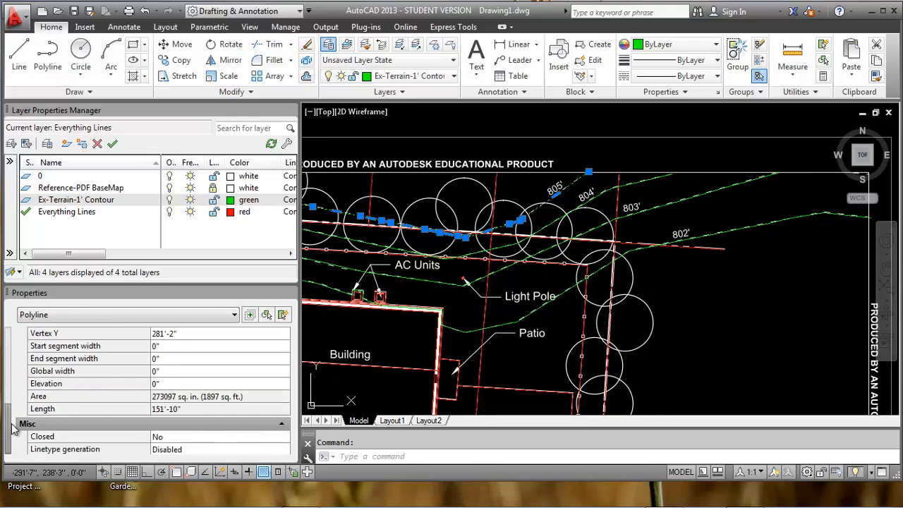
left_click(164, 383)
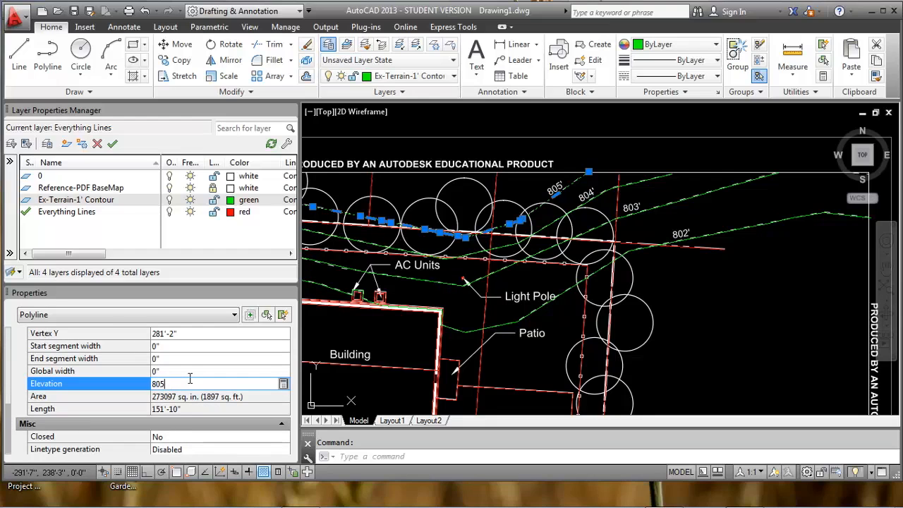
type("805'")
key("Return")
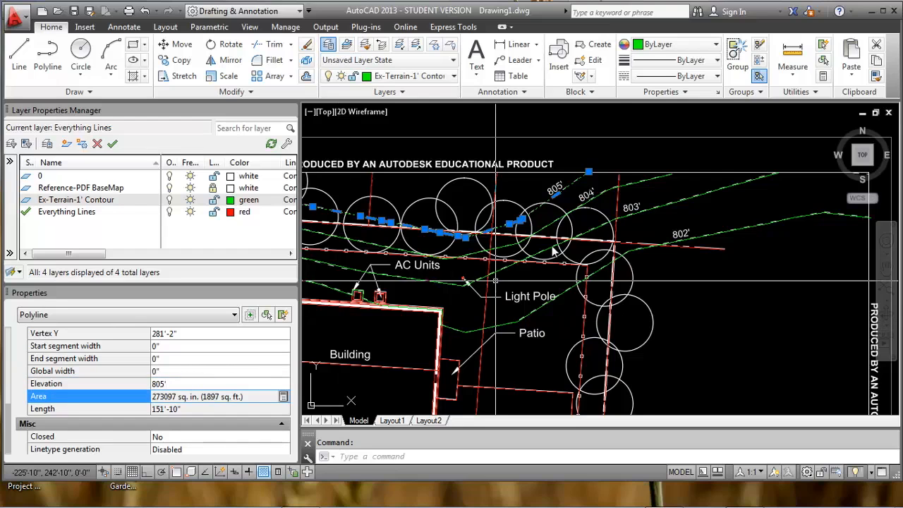
Set the elevation of the contour polyline labelled 804' to 804'.
left_click(598, 199)
key("Escape")
left_click(599, 198)
left_click_drag(10, 347, 86, 414)
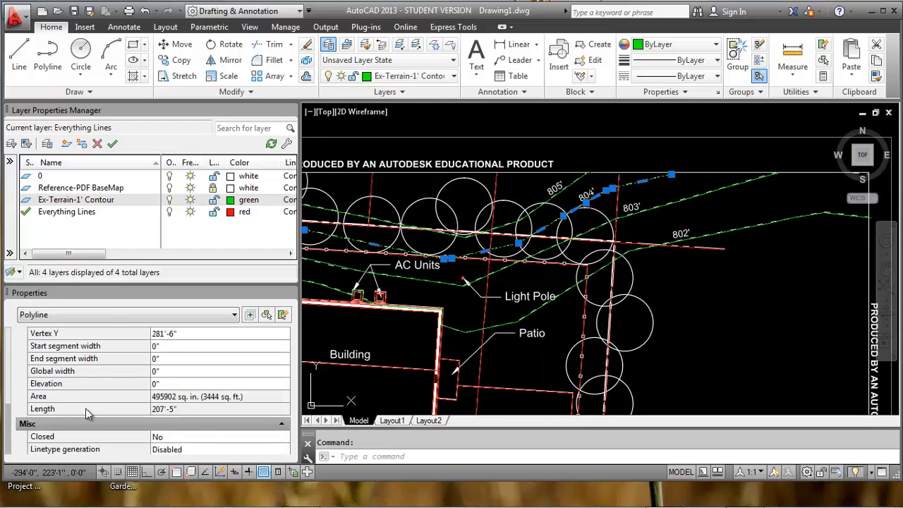
left_click(160, 384)
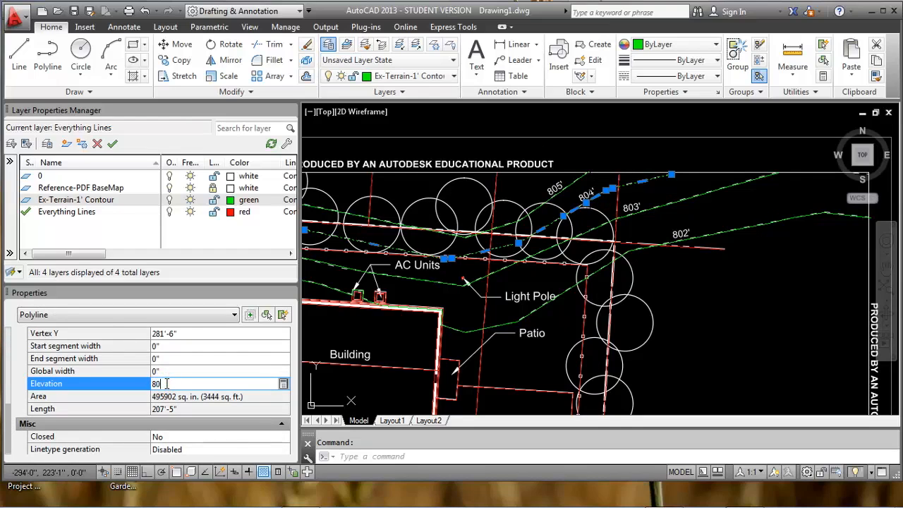
key("Return")
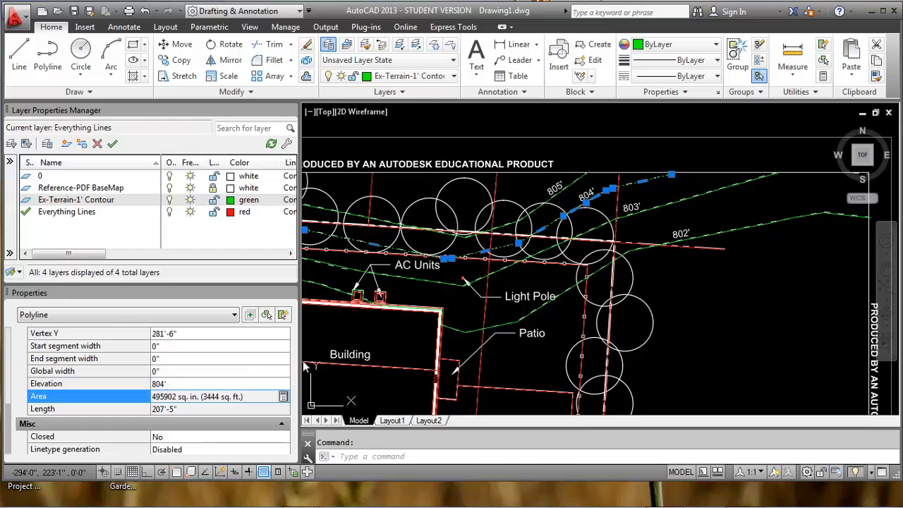
key("Escape")
Set the elevation of the contour polyline labelled 803' to 803'.
left_click(642, 214)
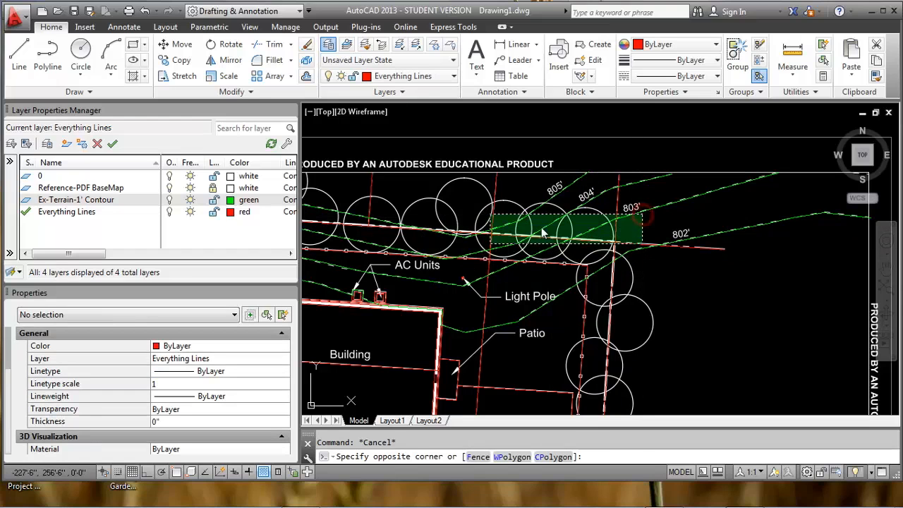
key("Escape")
left_click(329, 267)
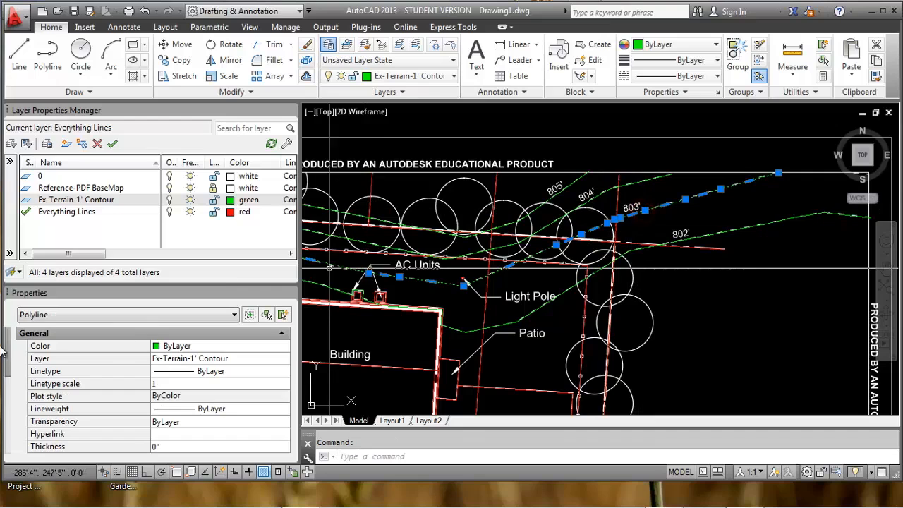
left_click_drag(9, 349, 12, 452)
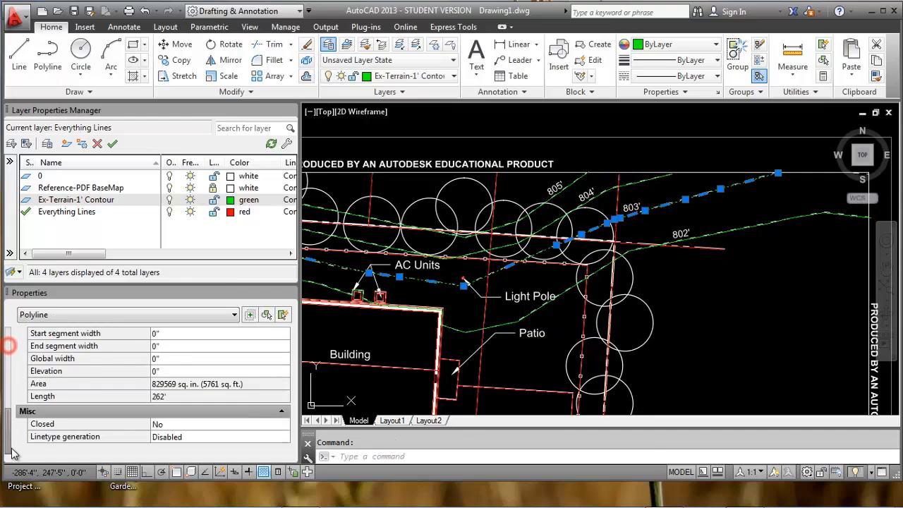
left_click(163, 371)
type("803")
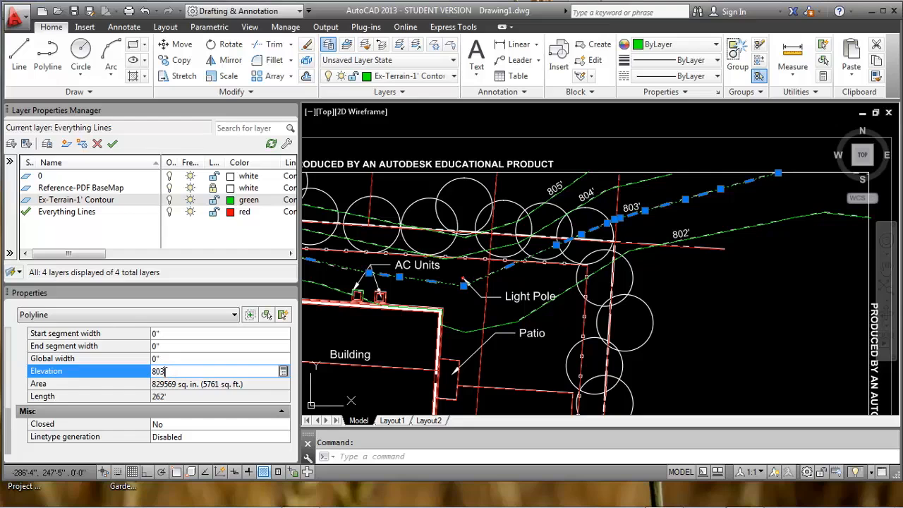
type("'")
key("Return")
key("Escape")
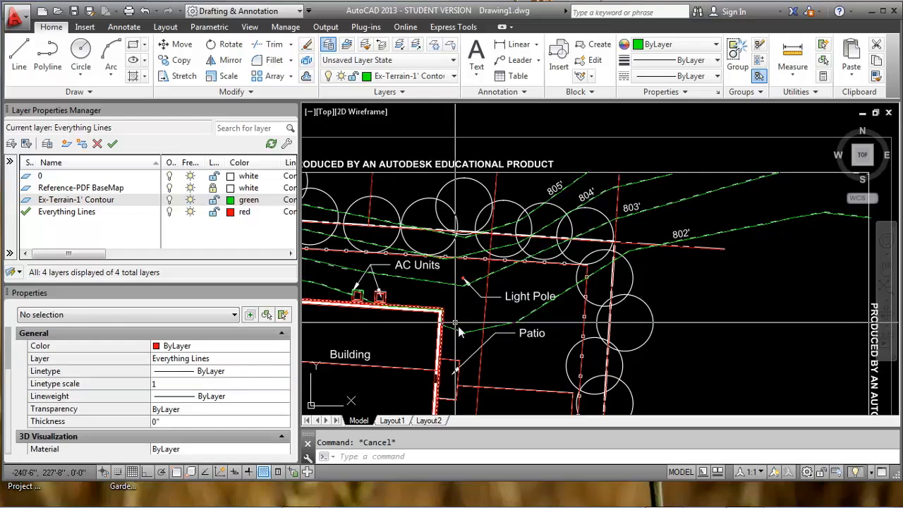
Set the elevation of the contour polyline labelled 802' to 802'.
left_click(462, 333)
left_click_drag(8, 341, 11, 482)
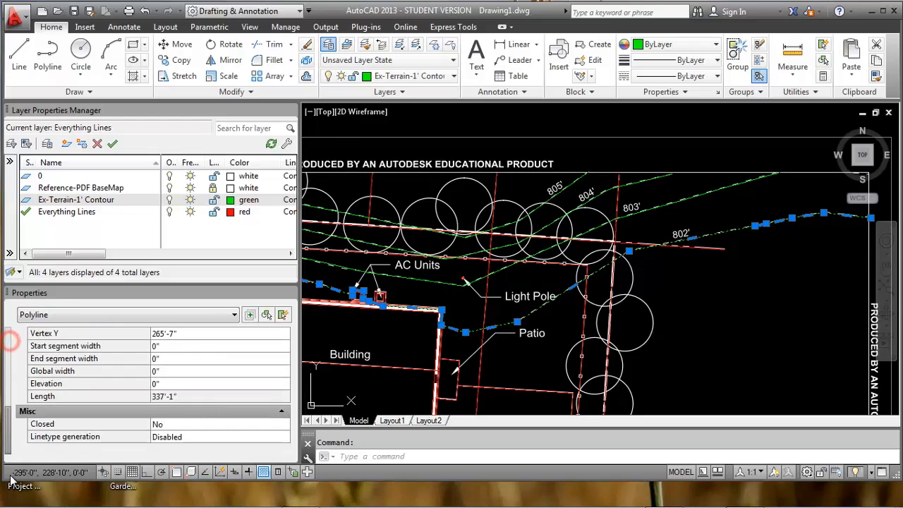
left_click(162, 383)
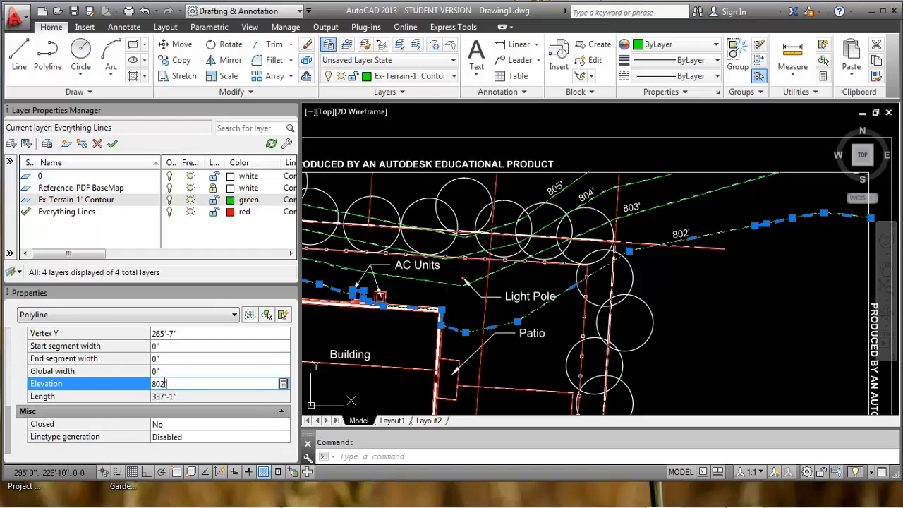
type("802")
key("Return")
key("Escape")
Examine the traced fence, boundary and parcel lines around the building to decide which lines belong on a separate layer.
scroll(457, 238, "down", 4)
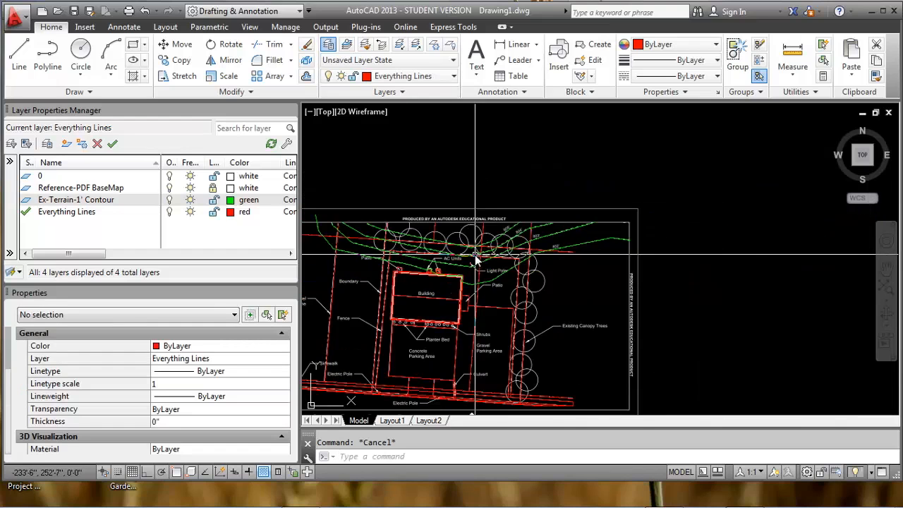
scroll(457, 238, "up", 3)
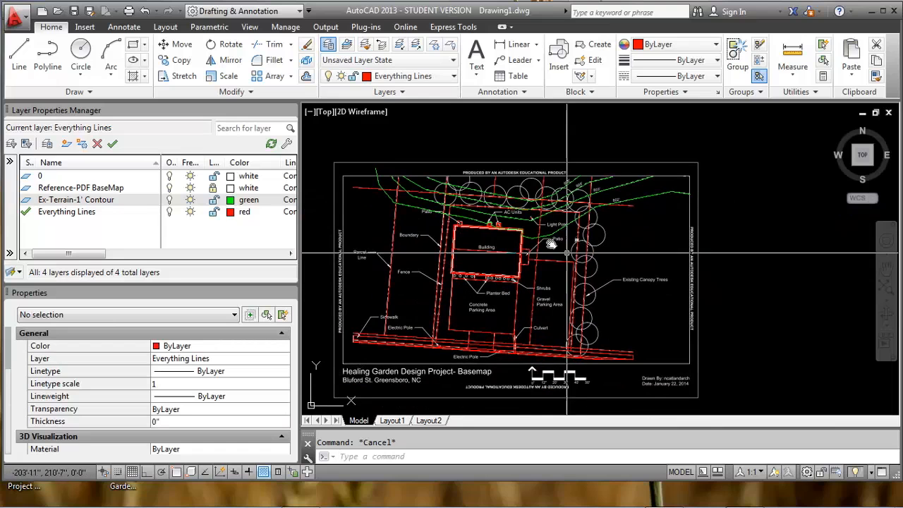
scroll(457, 217, "down", 3)
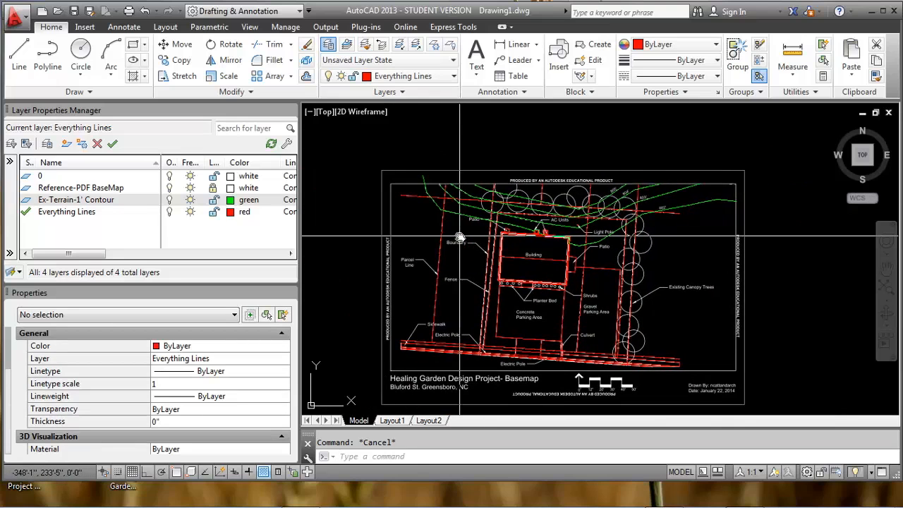
scroll(457, 217, "up", 3)
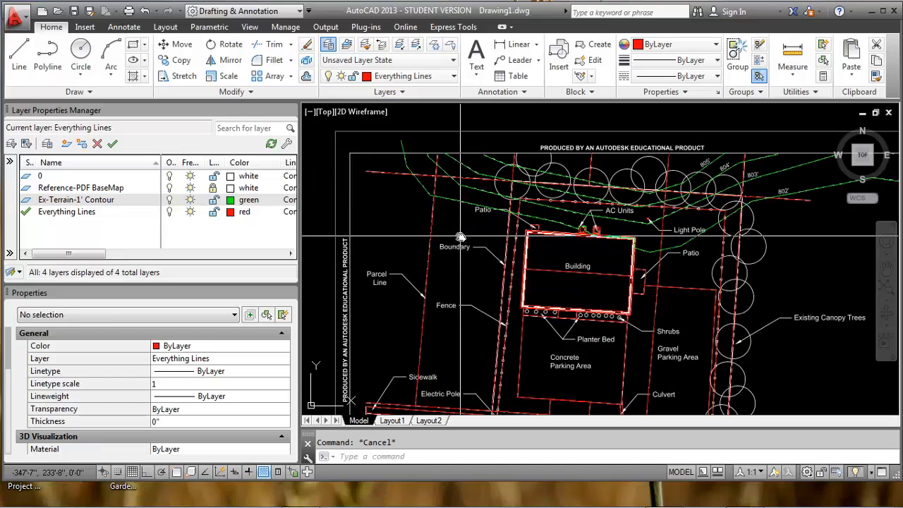
left_click(515, 248)
scroll(723, 213, "up", 2)
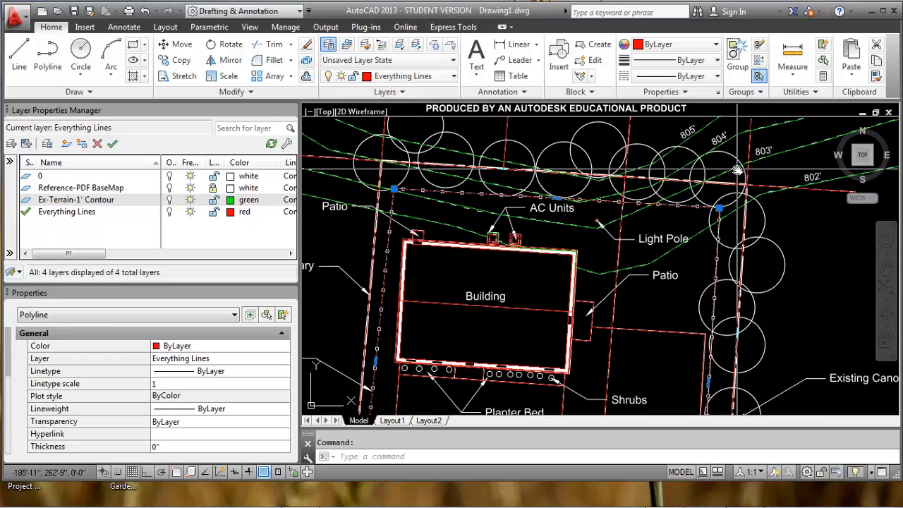
scroll(732, 169, "down", 2)
key("Escape")
left_click(714, 189)
key("Escape")
left_click(555, 186)
key("Escape")
scroll(522, 185, "up", 4)
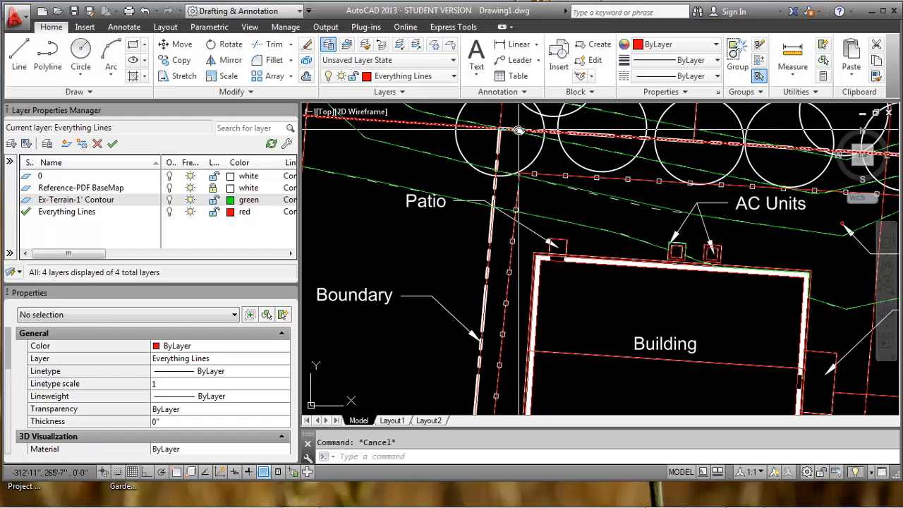
scroll(624, 146, "down", 5)
scroll(624, 146, "up", 4)
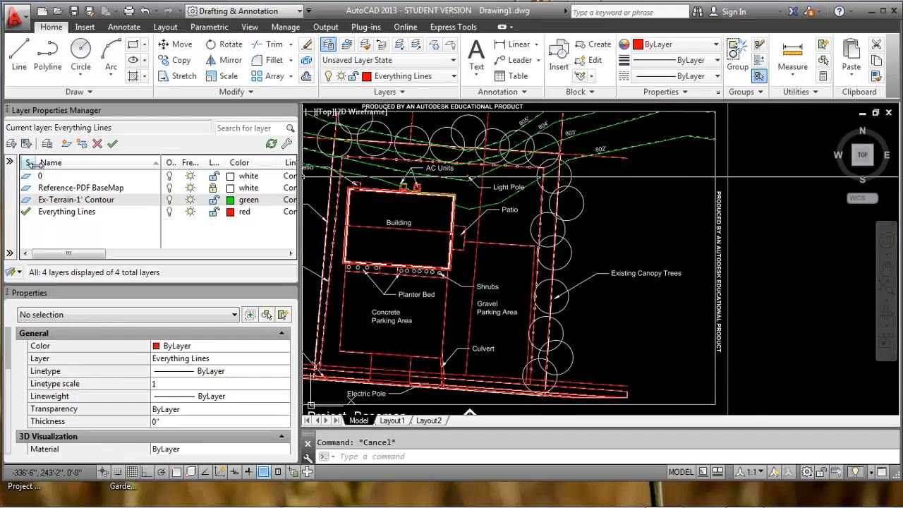
Create a layer named Ex-Parameters-Parcel, make it current and set its color to yellow.
left_click(66, 143)
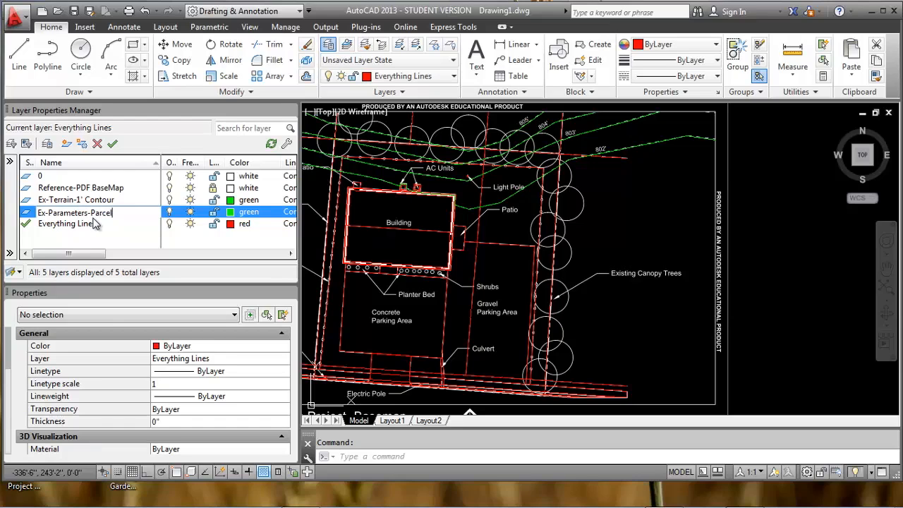
key("Return")
key("alt+c")
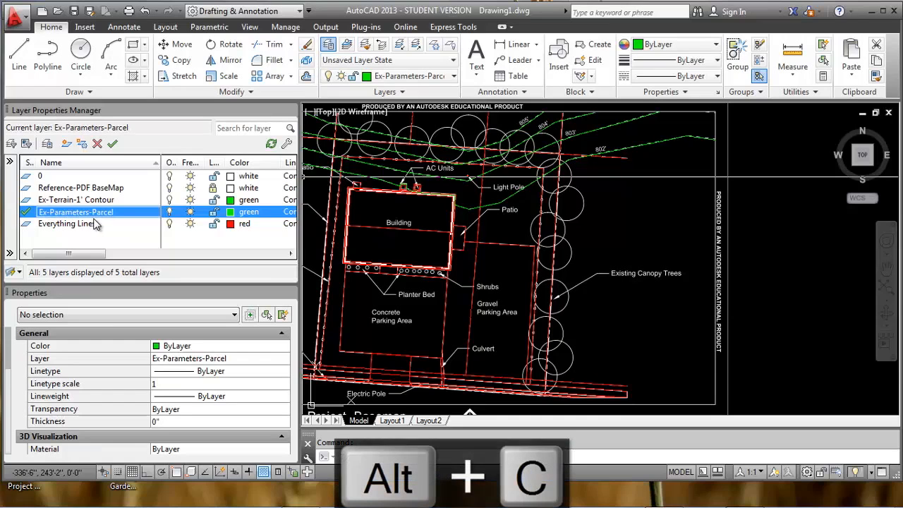
left_click(230, 213)
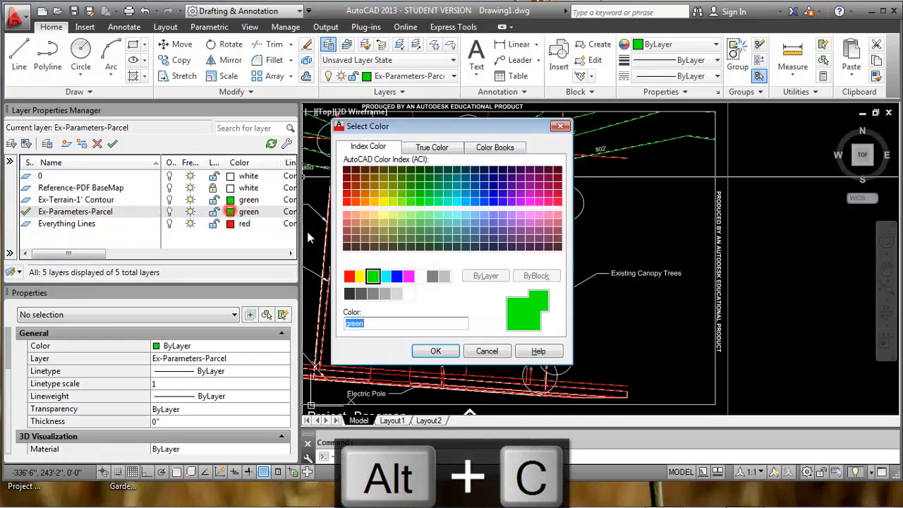
left_click(360, 276)
left_click(435, 351)
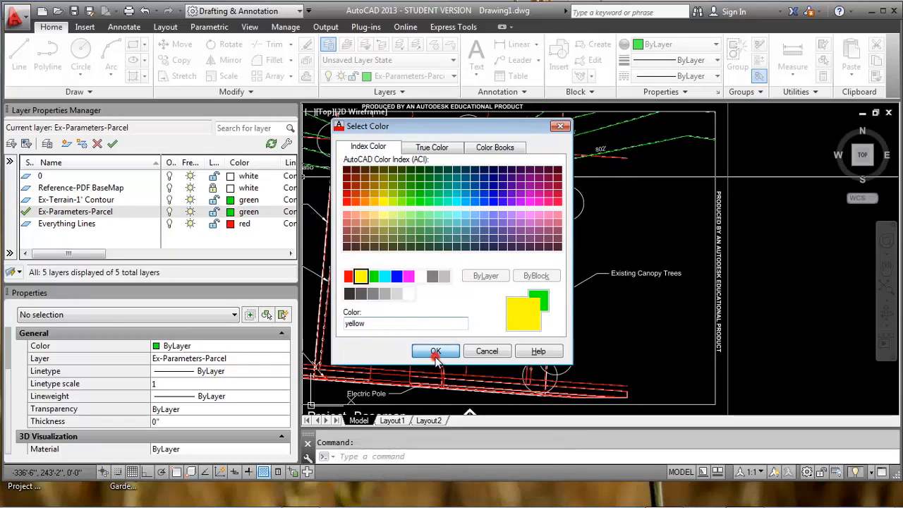
Turn off the Ex-Terrain-1' Contour layer to hide the traced contours.
scroll(459, 237, "up", 2)
middle_click_drag(459, 237, 509, 260)
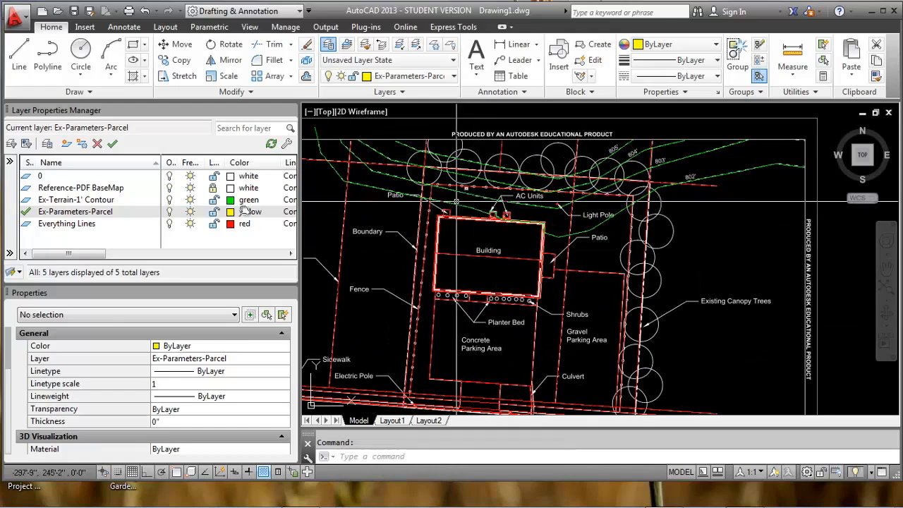
left_click(169, 200)
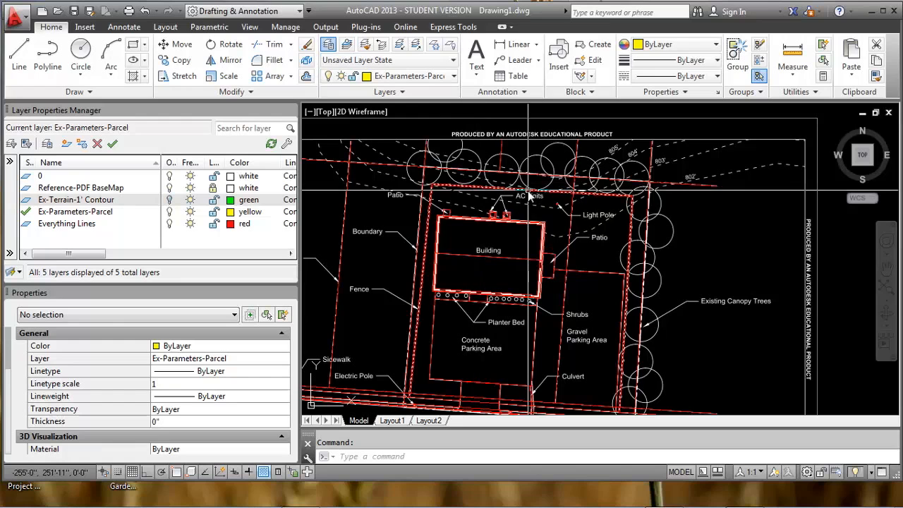
Move the seven traced parcel polylines, including the north line and the sidewalk's upper line, to the Ex-Parameters-Parcel layer.
middle_click_drag(492, 207, 566, 206)
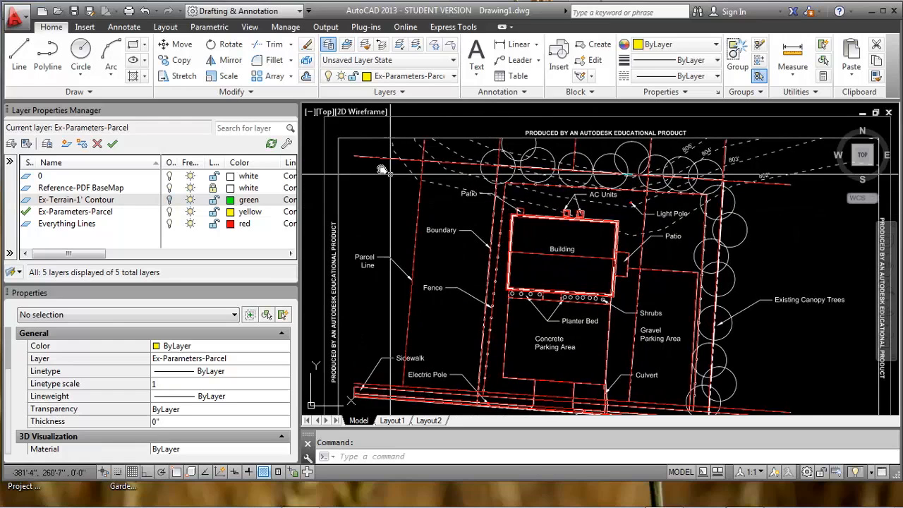
left_click(373, 158)
left_click(419, 202)
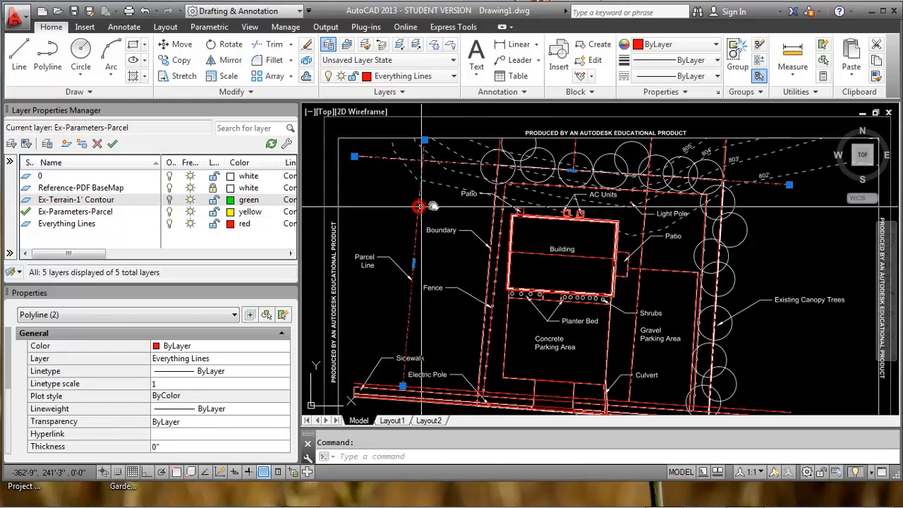
scroll(497, 151, "up", 4)
left_click(498, 150)
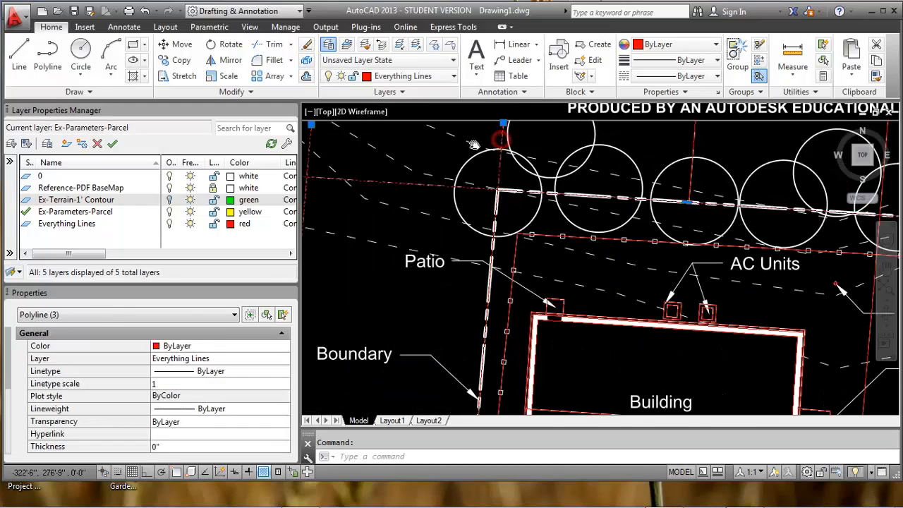
scroll(476, 144, "down", 4)
left_click(559, 145)
scroll(635, 141, "up", 2)
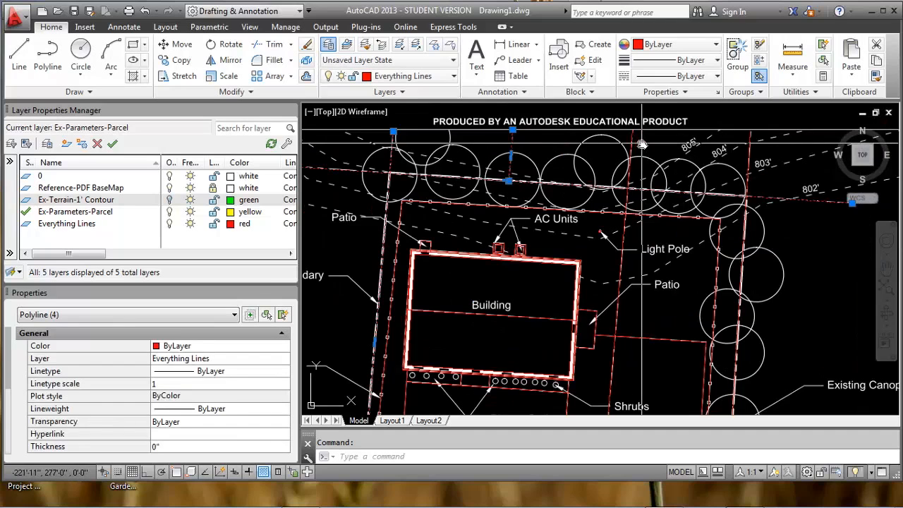
left_click(632, 142)
left_click(749, 150)
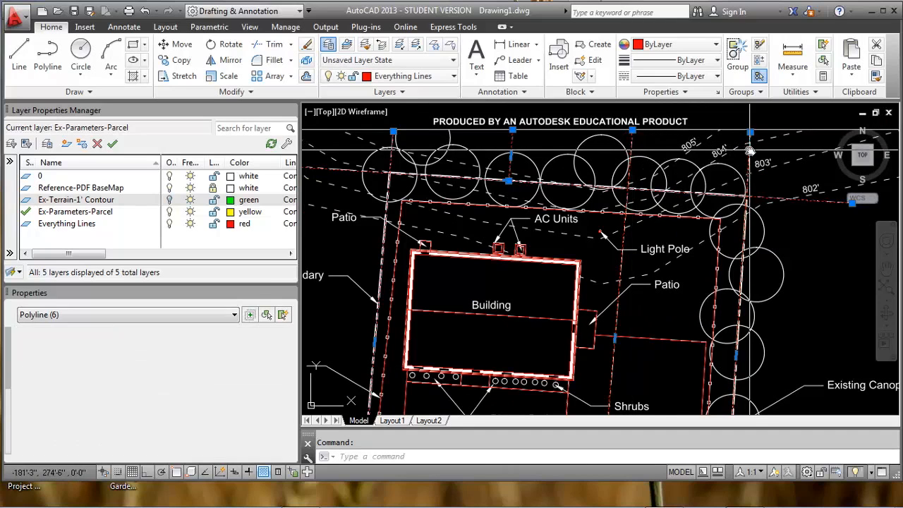
scroll(729, 182, "down", 3)
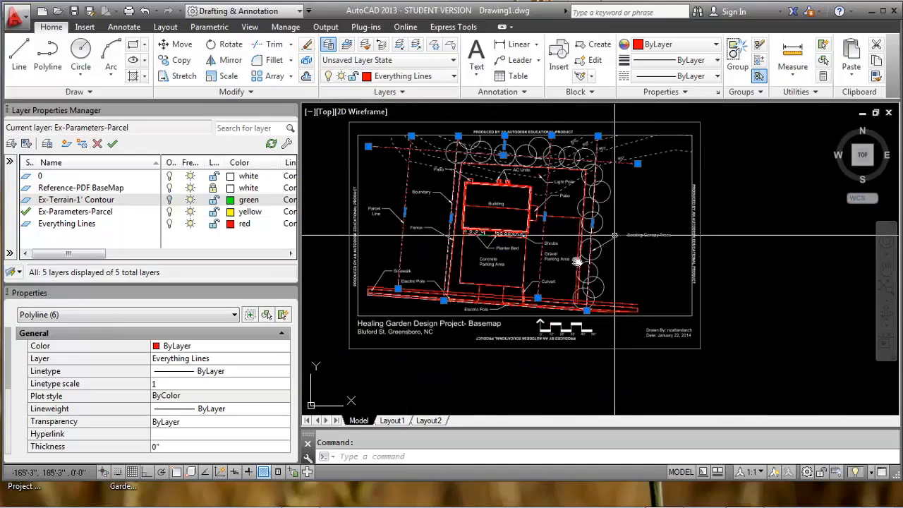
scroll(534, 276, "up", 2)
middle_click_drag(540, 278, 618, 274)
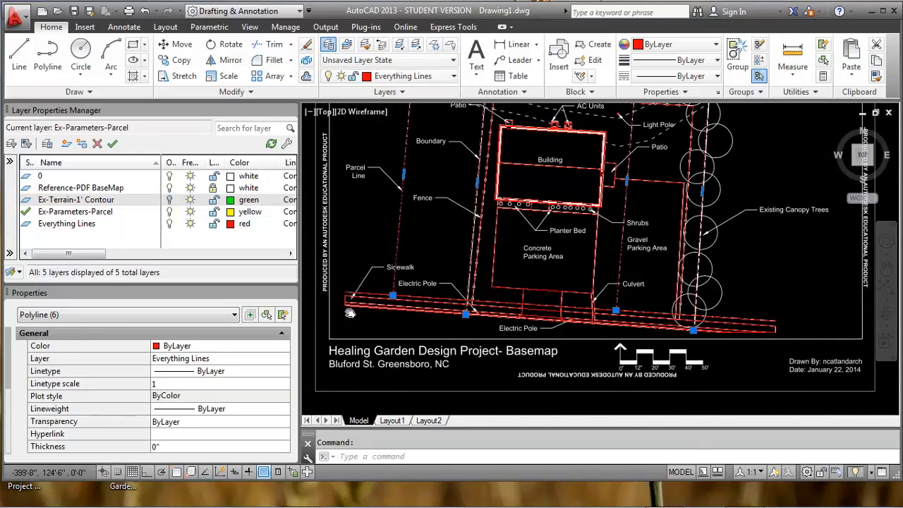
scroll(352, 309, "up", 2)
left_click(405, 273)
scroll(447, 223, "down", 2)
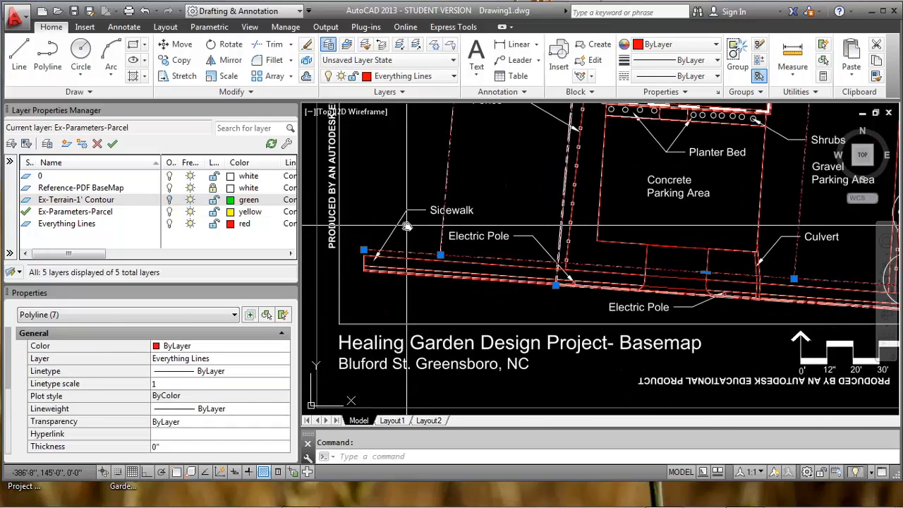
scroll(450, 223, "down", 2)
scroll(450, 281, "up", 1)
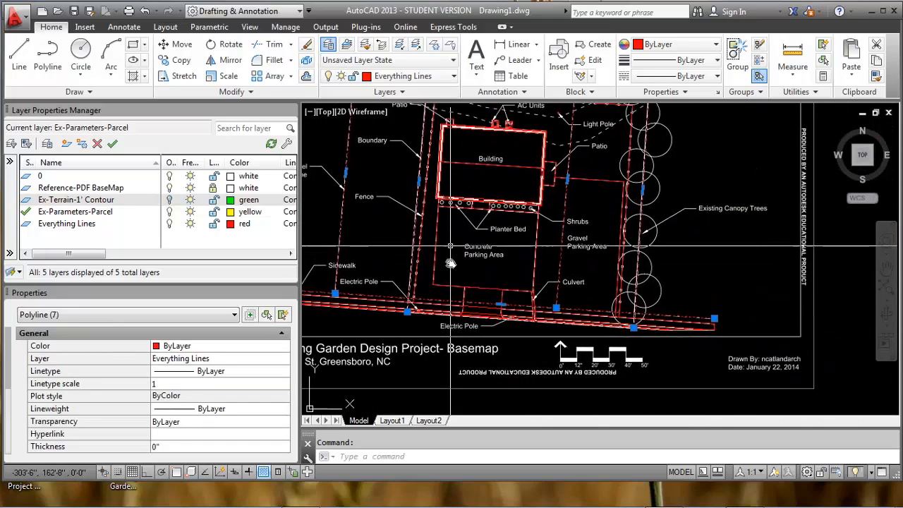
left_click(437, 77)
left_click(407, 126)
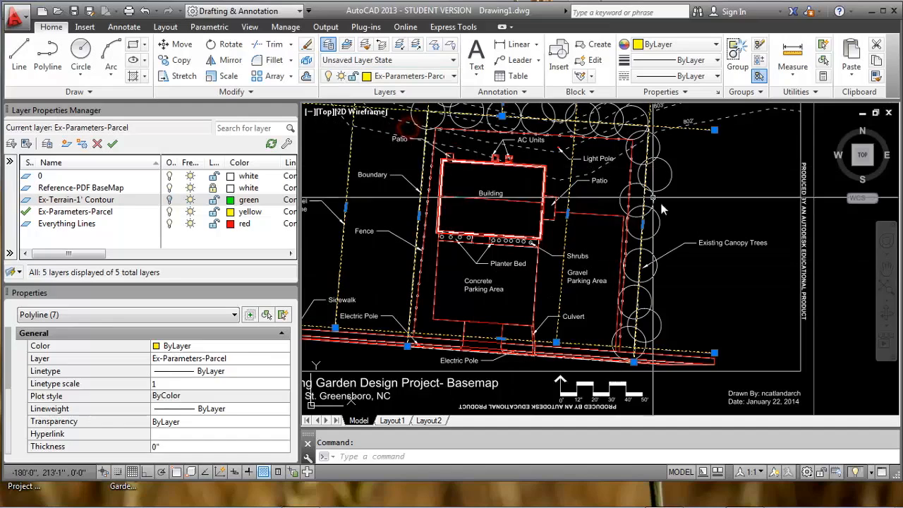
key("Escape")
Create a layer named Ex-Paramters-Boundary and set its color to magenta.
middle_click_drag(612, 180, 630, 219)
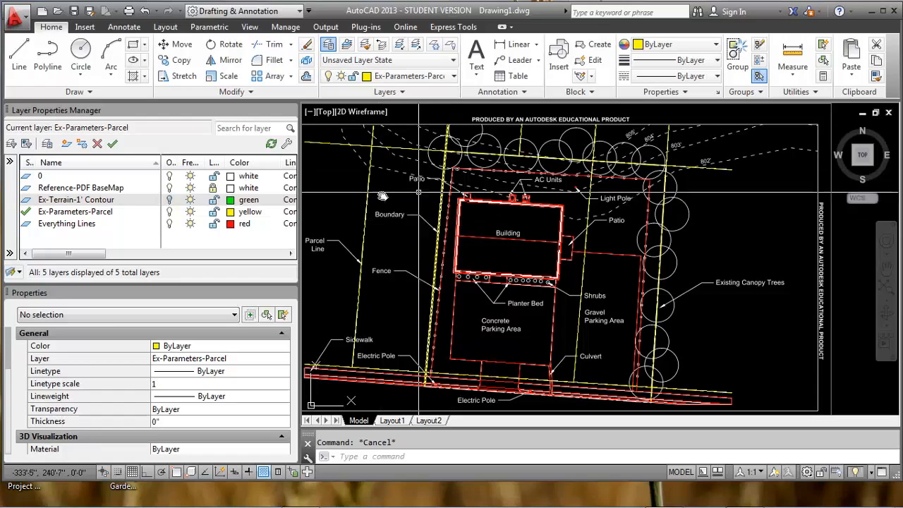
left_click(68, 144)
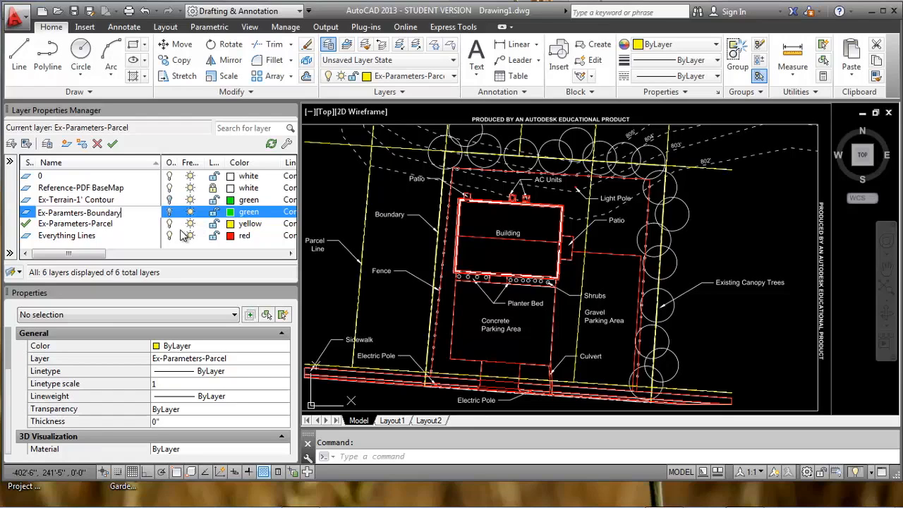
left_click(230, 213)
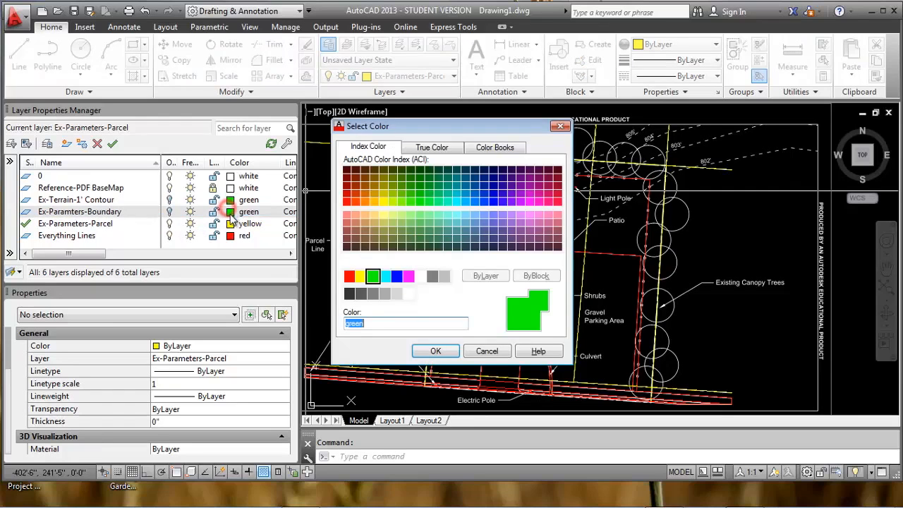
left_click(408, 276)
left_click(435, 351)
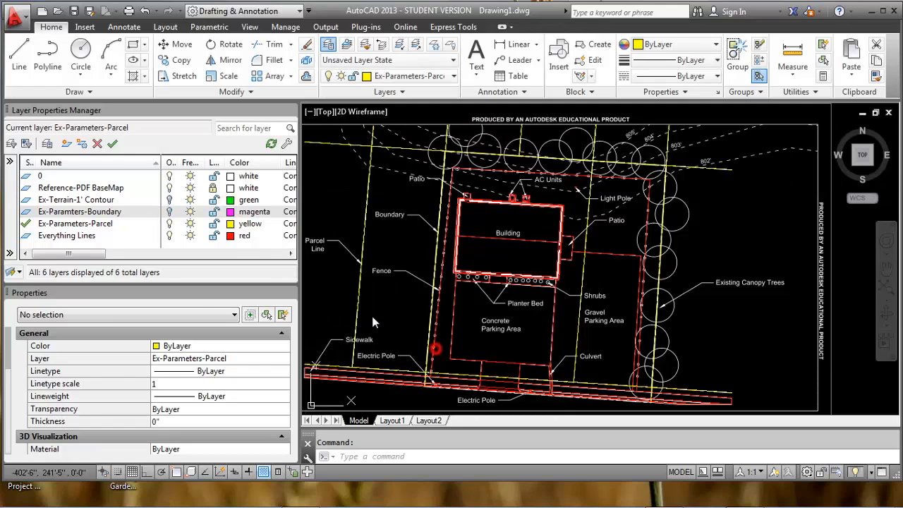
Turn on the Ex-Paramters-Boundary layer and make it the current layer.
left_click(171, 213)
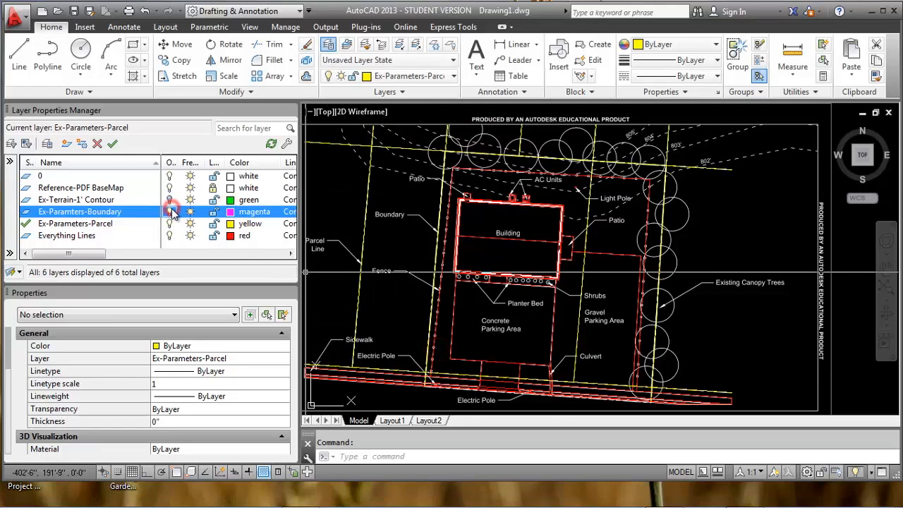
left_click(231, 224)
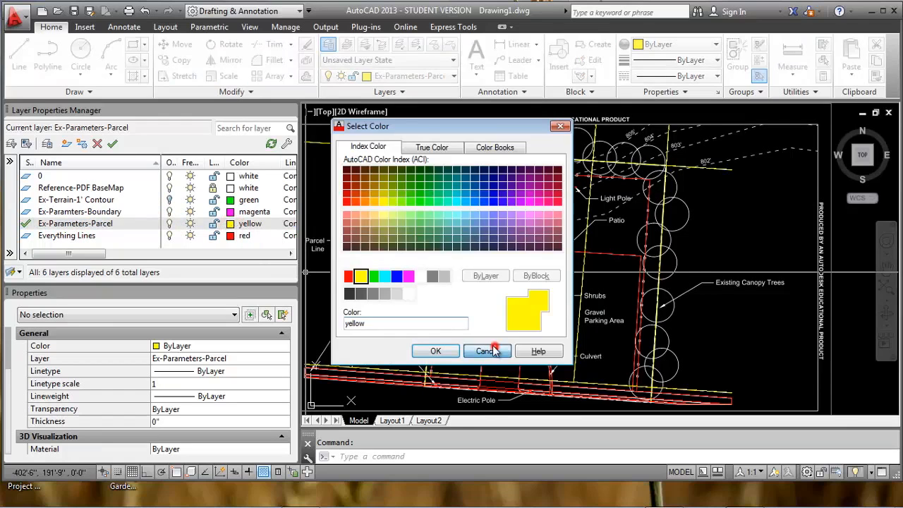
left_click(494, 351)
left_click(78, 213)
key("alt+c")
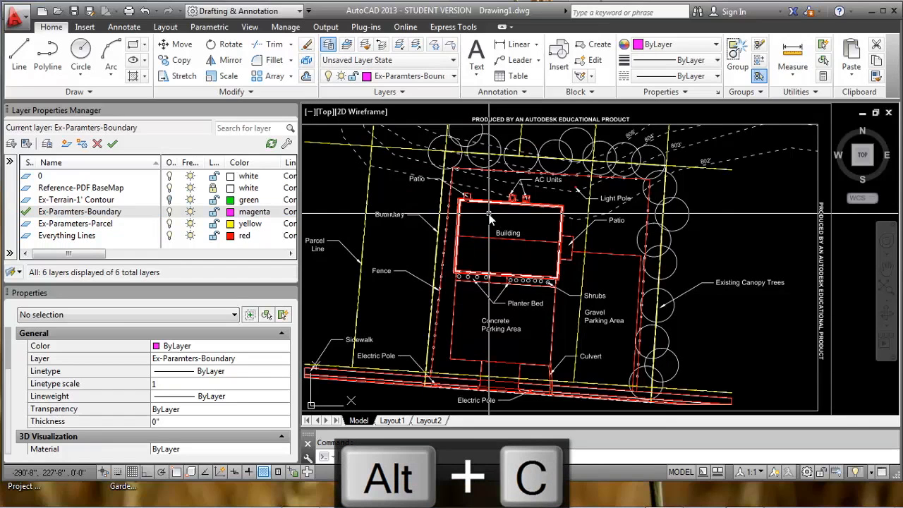
Start a polyline at the boundary's northwest corner and trace the west side to the southwest corner at the sidewalk's lower edge.
scroll(448, 171, "up", 6)
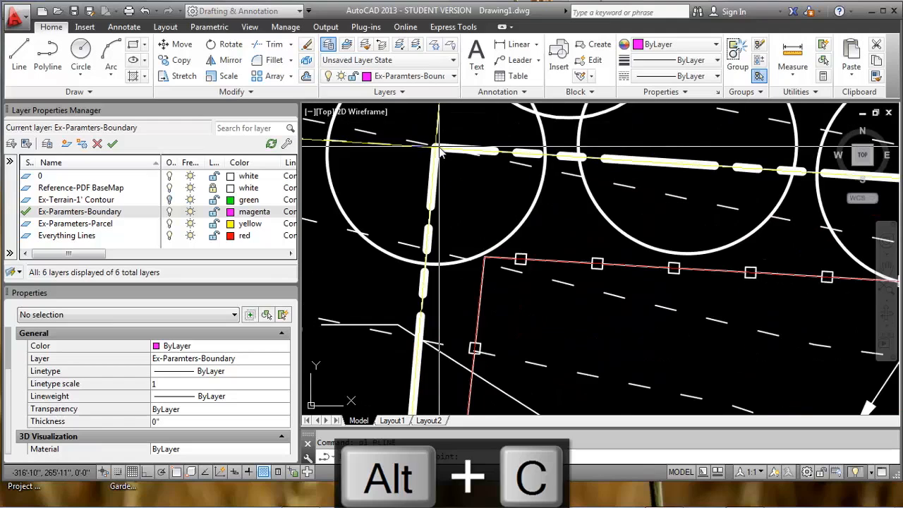
type("pl")
key("Return")
key("F3")
left_click(434, 149)
scroll(446, 221, "down", 4)
scroll(445, 221, "down", 3)
scroll(440, 323, "up", 8)
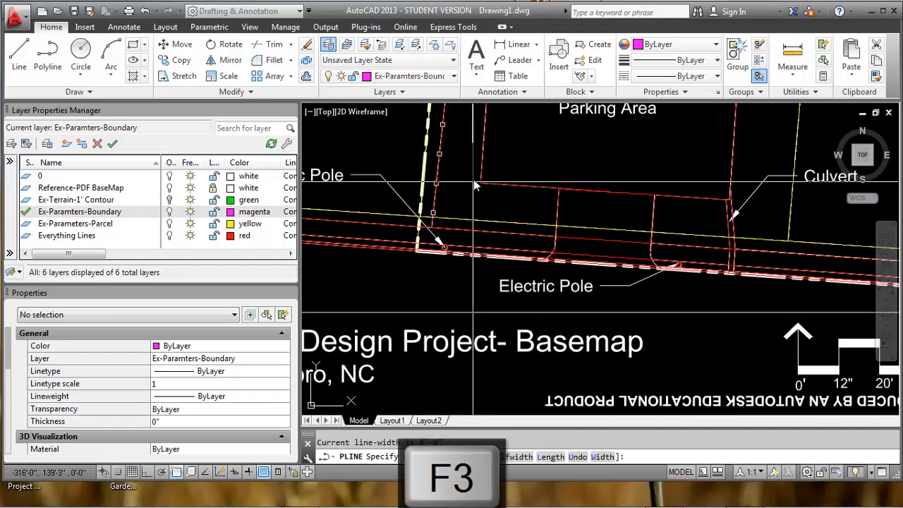
scroll(422, 254, "up", 3)
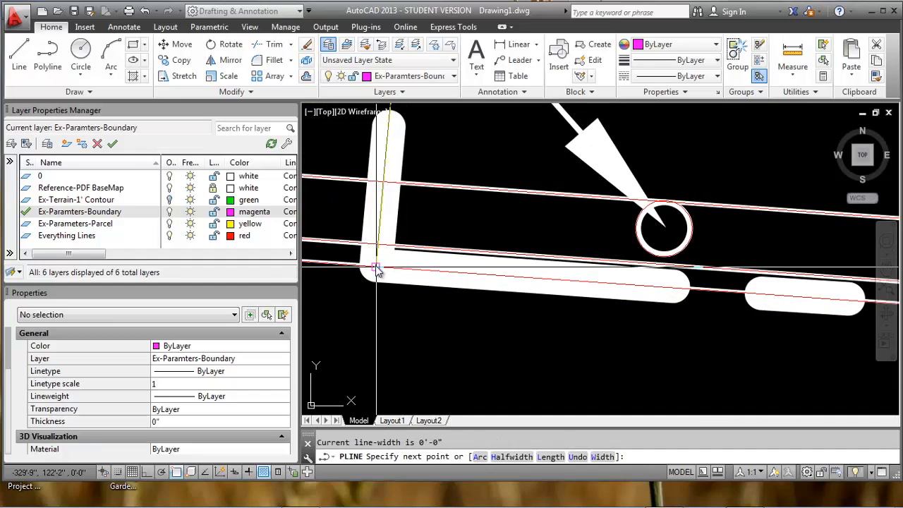
left_click(376, 269)
Continue the boundary polyline through the southeast and northeast corners and finish it back at the northwest corner.
scroll(515, 247, "down", 6)
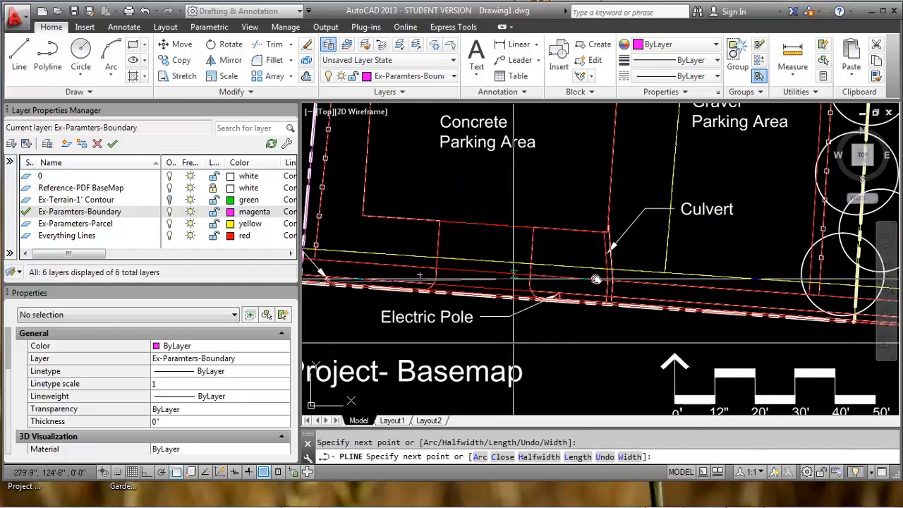
scroll(492, 280, "up", 8)
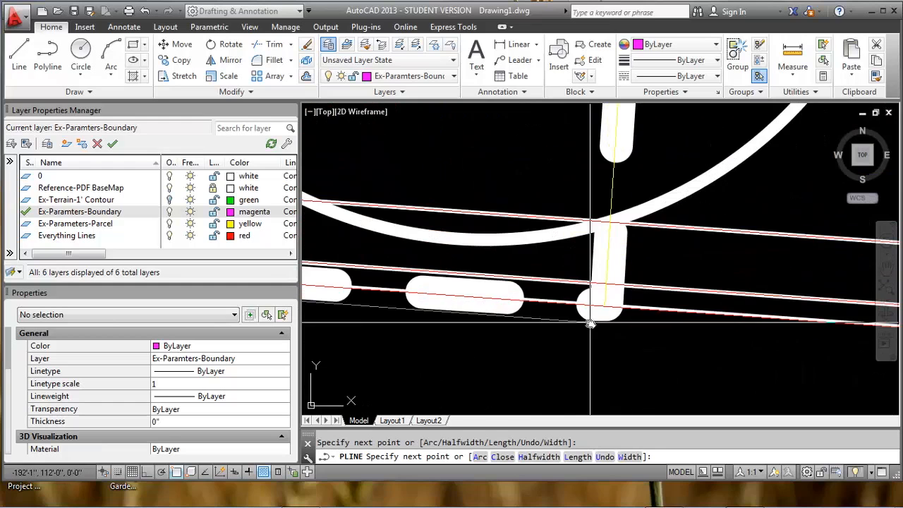
scroll(604, 308, "down", 5)
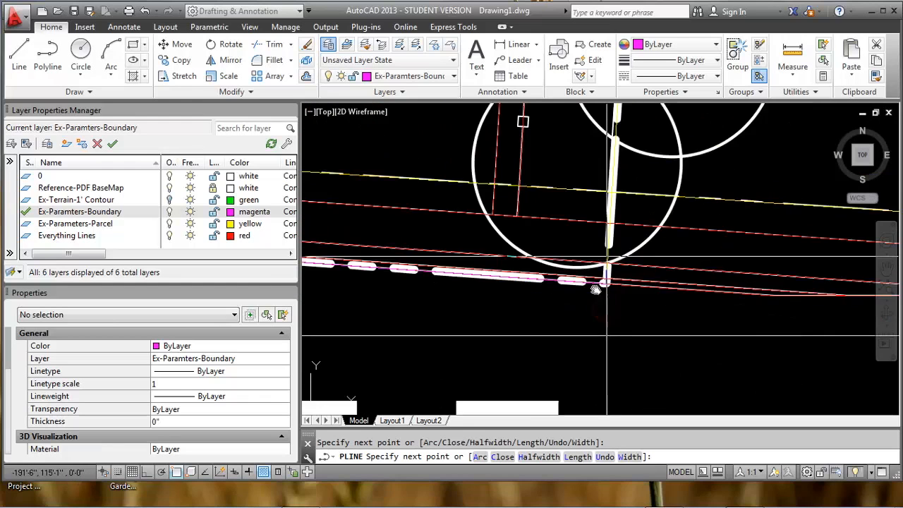
scroll(577, 324, "down", 4)
middle_click_drag(598, 123, 592, 179)
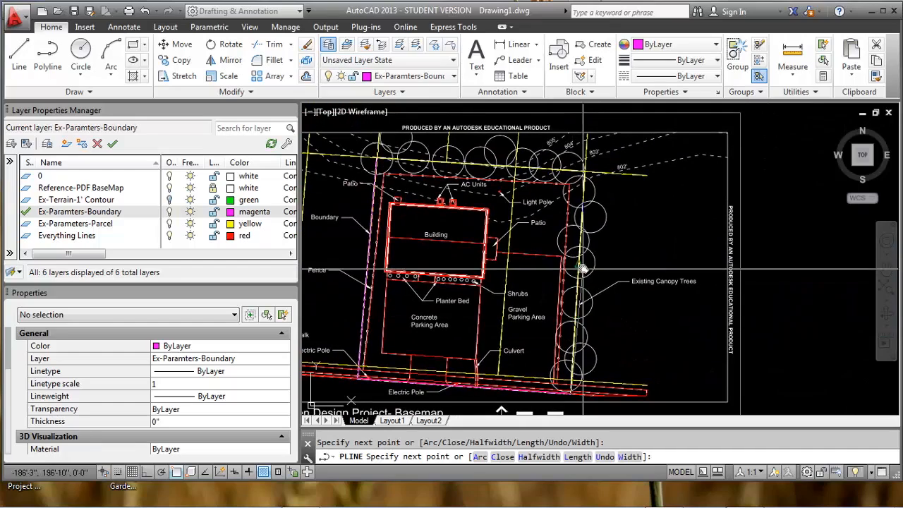
scroll(598, 177, "up", 5)
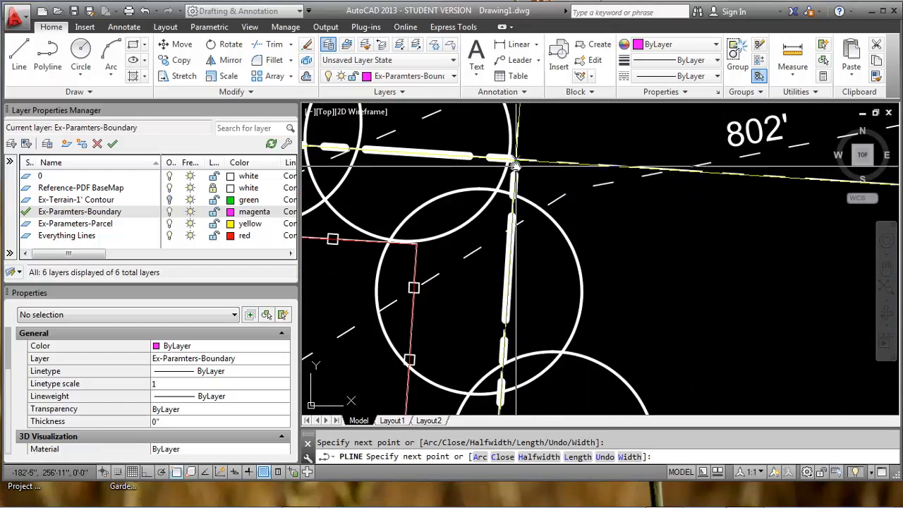
scroll(514, 152, "up", 3)
scroll(514, 151, "down", 6)
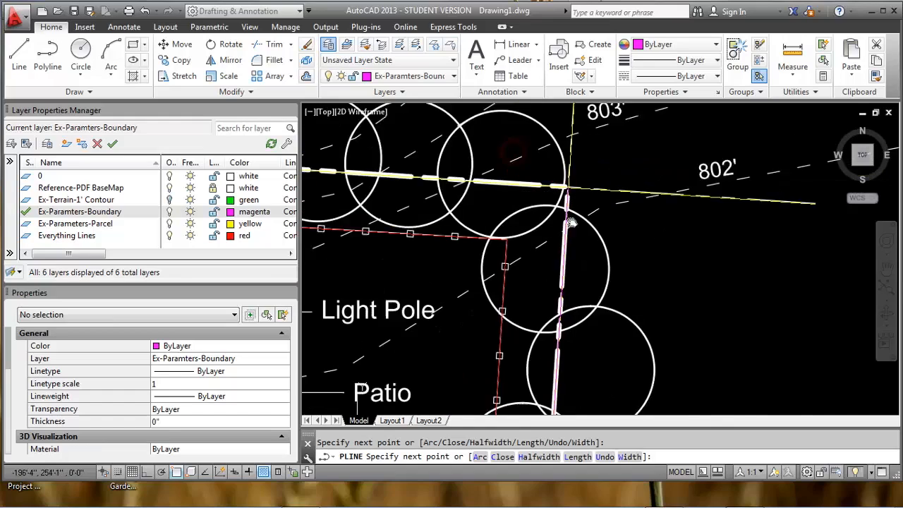
middle_click_drag(504, 162, 608, 233)
scroll(608, 232, "up", 8)
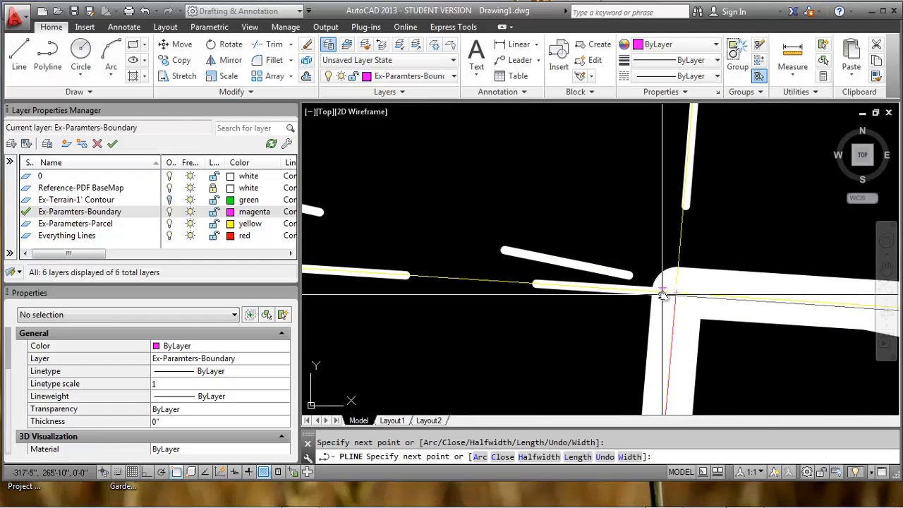
scroll(681, 293, "up", 1)
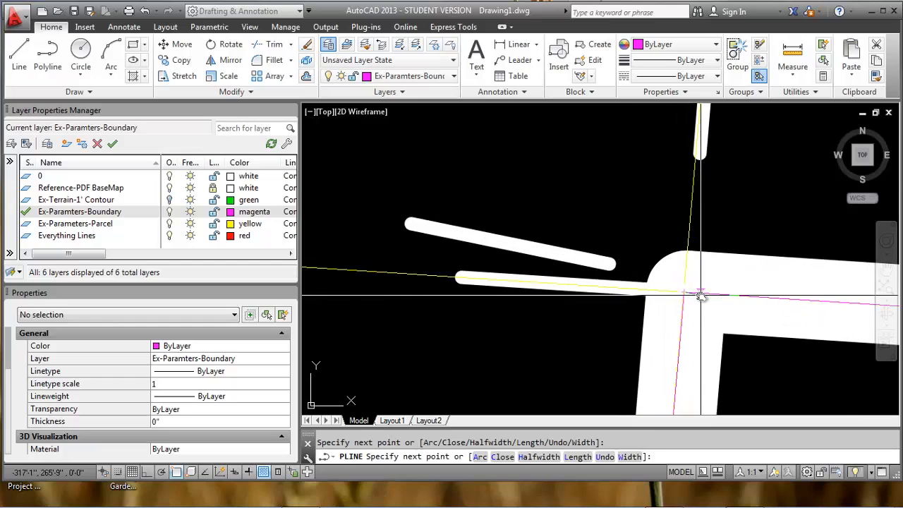
key("Escape")
scroll(699, 294, "down", 3)
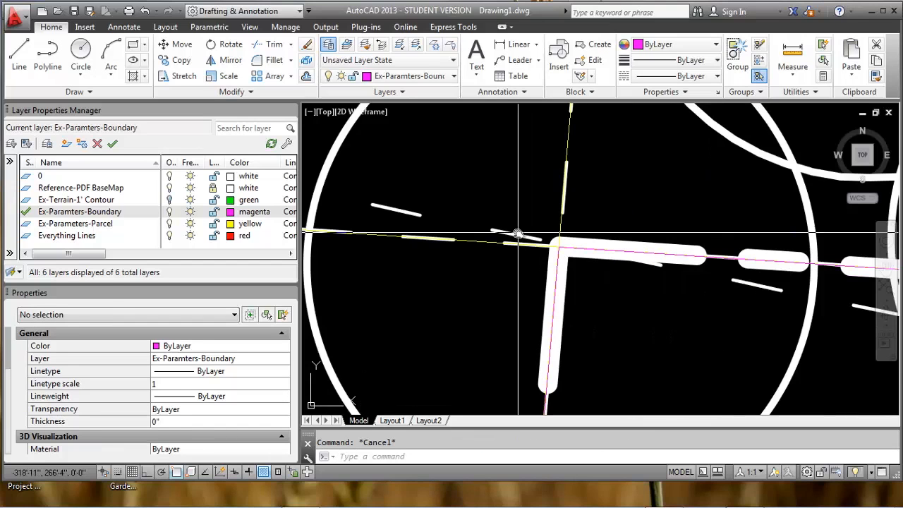
Make layer 0 current and turn off the Ex-Paramters-Boundary and Ex-Parameters-Parcel layers.
left_click(230, 211)
left_click(486, 349)
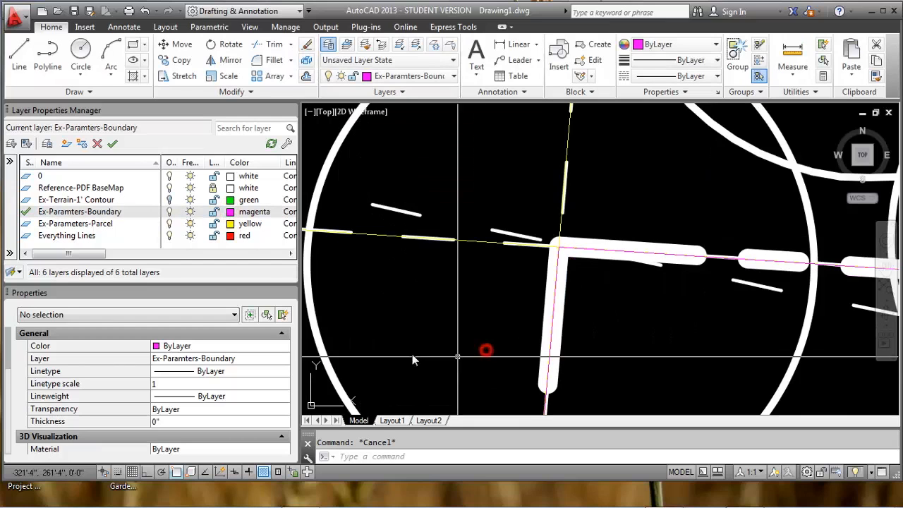
double_click(64, 175)
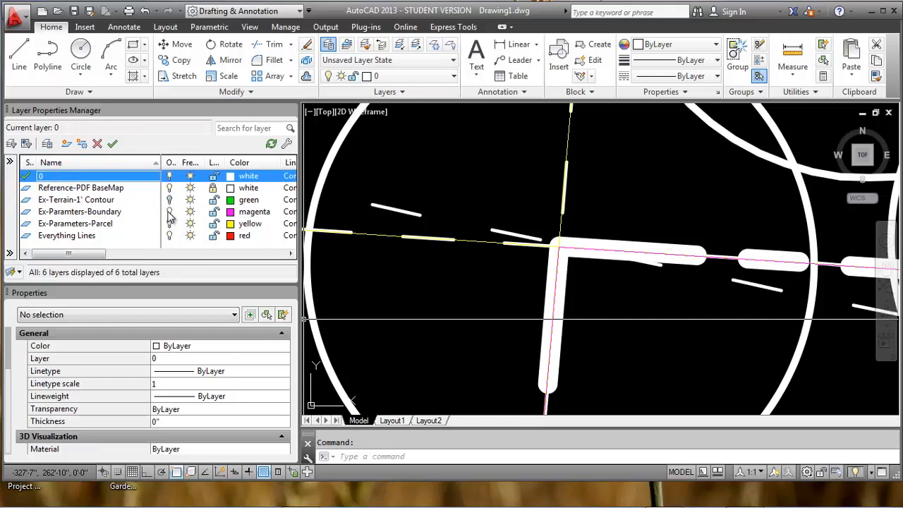
left_click(169, 212)
left_click(169, 223)
scroll(536, 245, "down", 10)
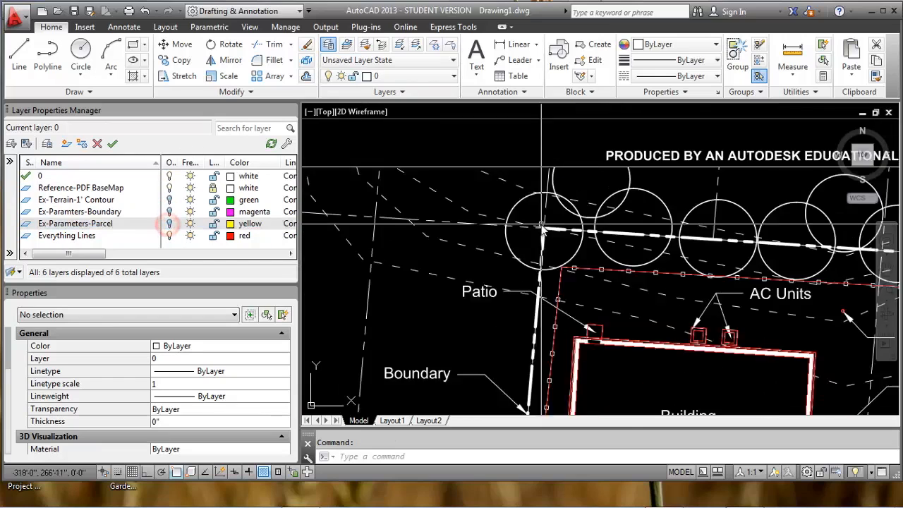
middle_click_drag(601, 277, 592, 249)
key("Escape")
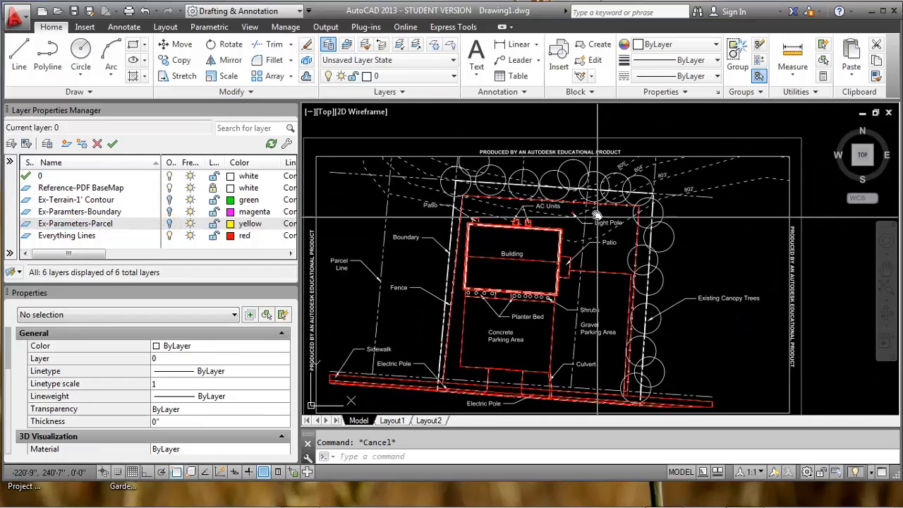
Create a yellow layer named Ex-Structures-Fence and turn it on.
left_click(67, 144)
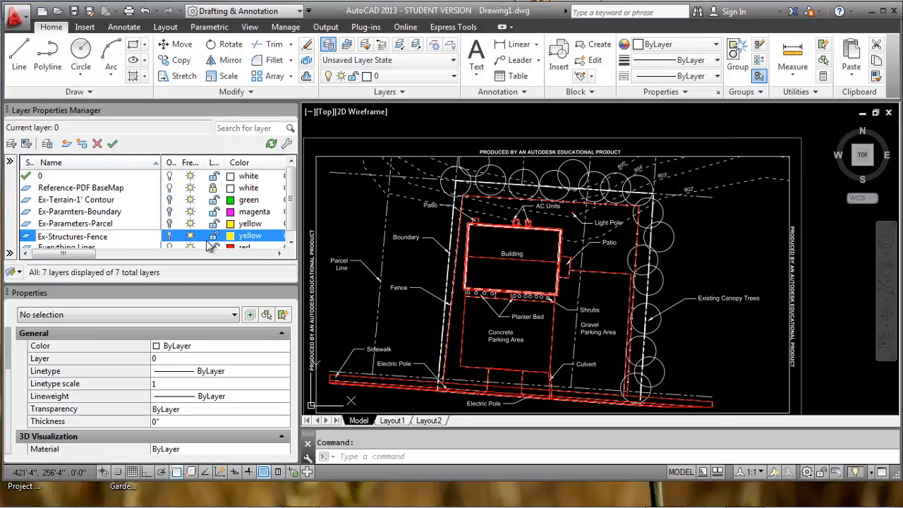
left_click(170, 236)
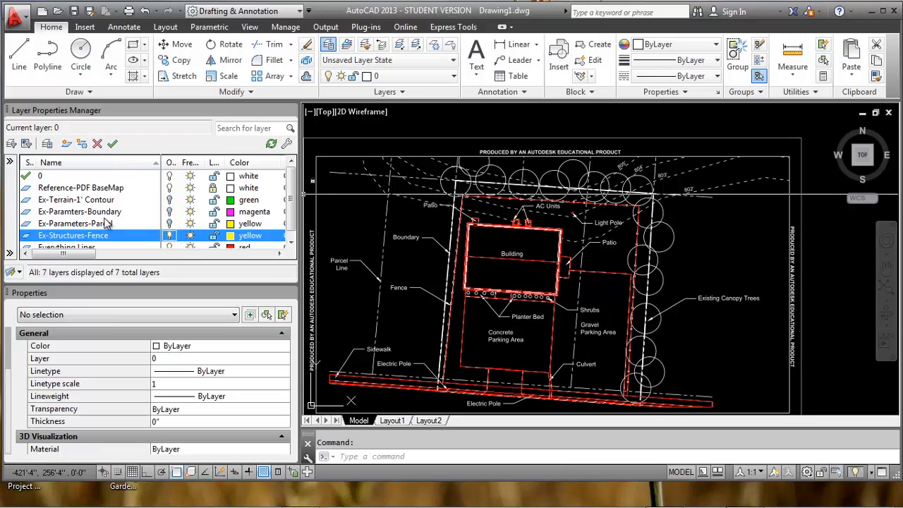
key("Escape")
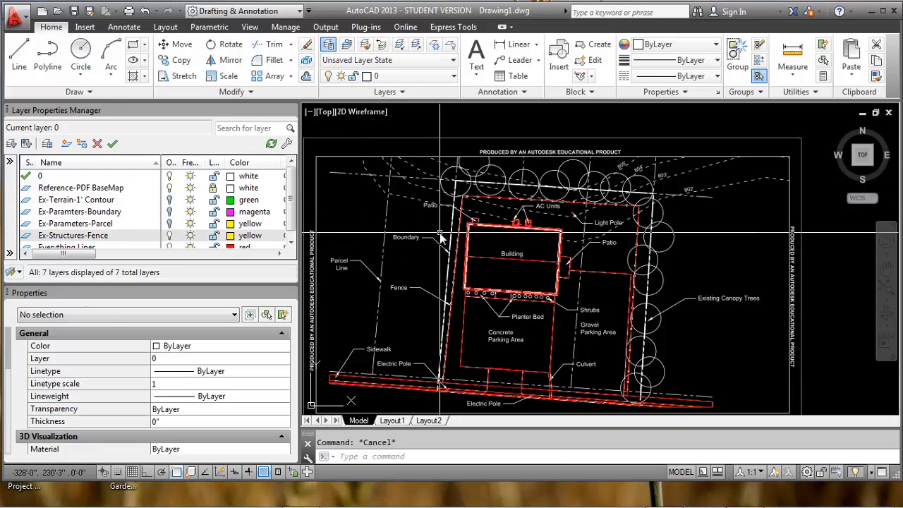
Move the traced fence polyline to the Ex-Structures-Fence layer and turn that layer off.
left_click(460, 236)
left_click(450, 76)
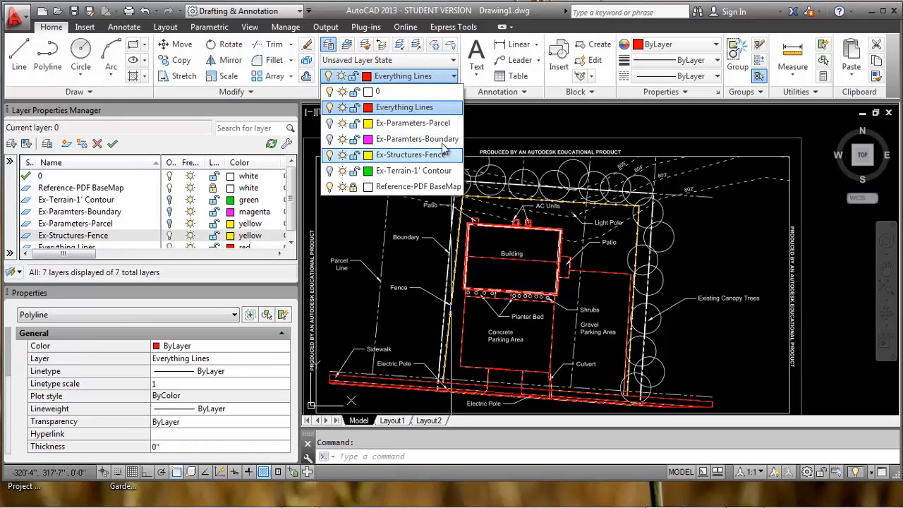
left_click(417, 155)
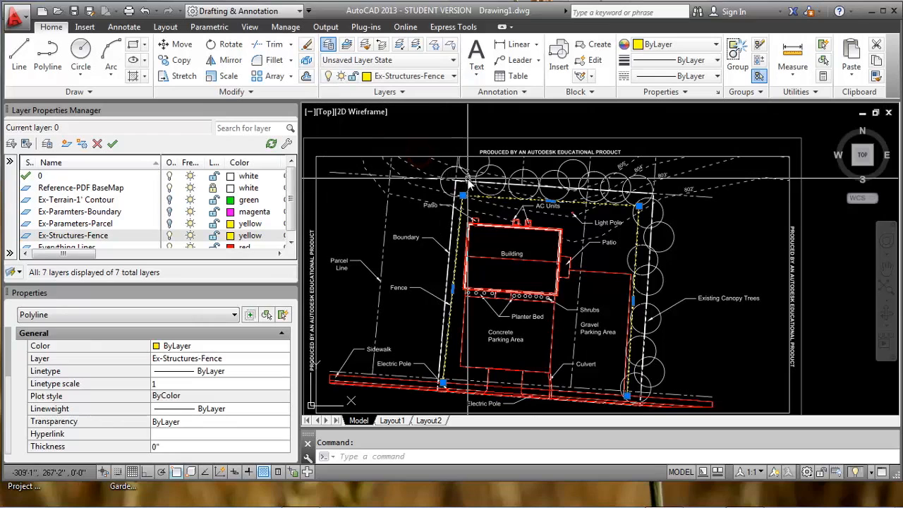
key("Escape")
left_click(168, 235)
Examine the remaining red linework of the building, patios, parking areas, sidewalk and poles to decide which layer to create.
middle_click_drag(569, 258, 563, 223)
middle_click_drag(425, 173, 452, 184)
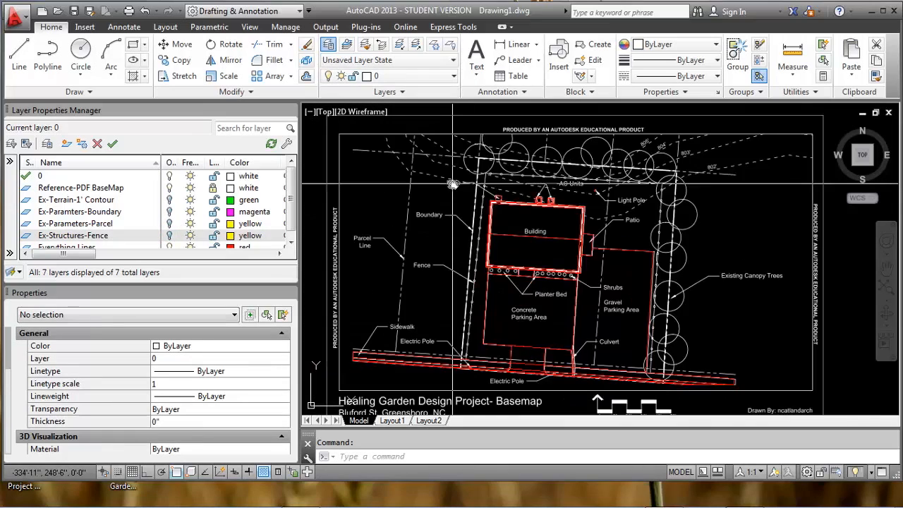
scroll(452, 185, "up", 4)
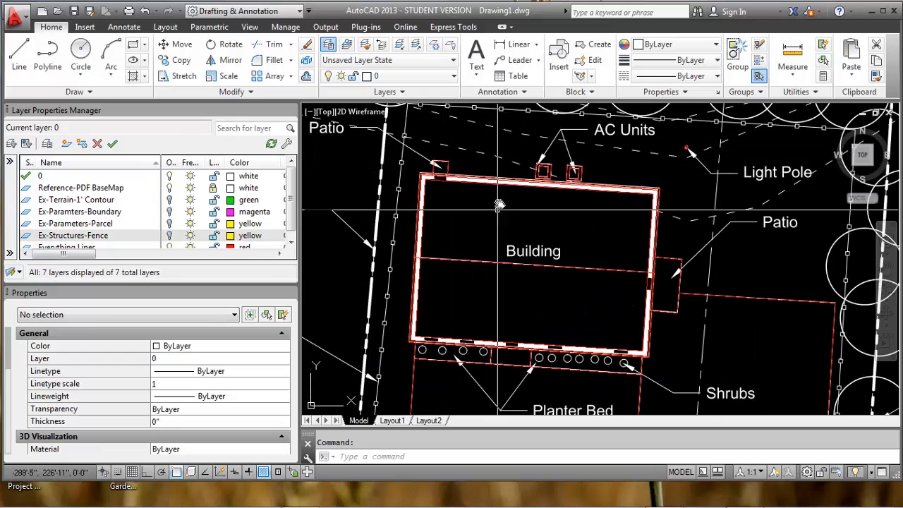
scroll(498, 205, "down", 3)
mouse_move(456, 373)
middle_mouse_down()
mouse_move(463, 258)
mouse_move(584, 261)
middle_mouse_up()
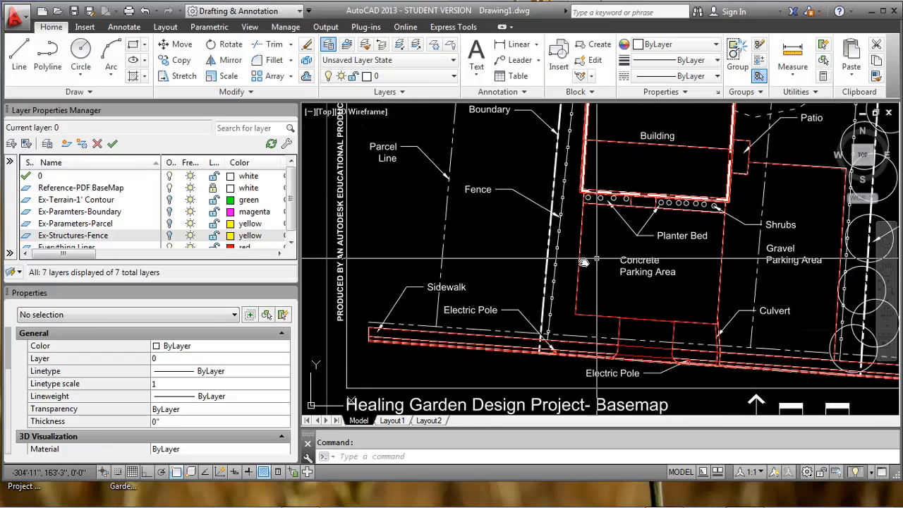
middle_click_drag(645, 355, 465, 357)
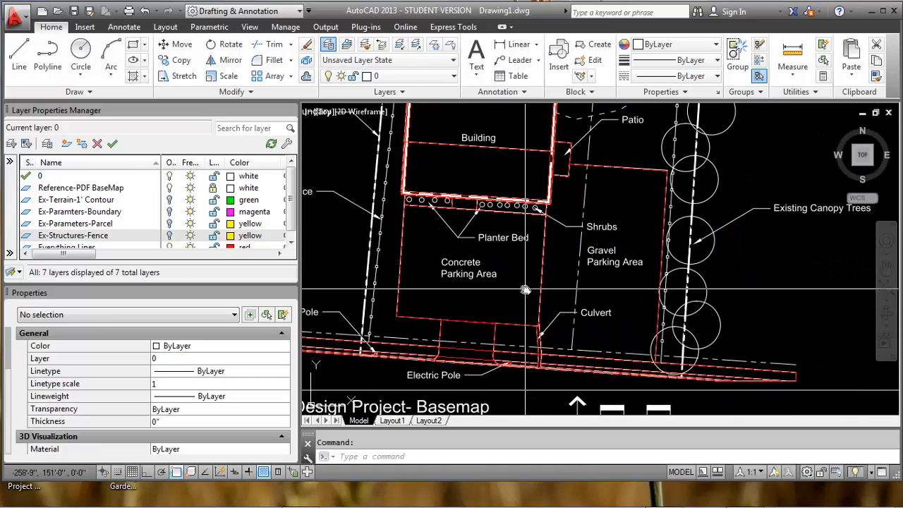
middle_click_drag(525, 290, 508, 355)
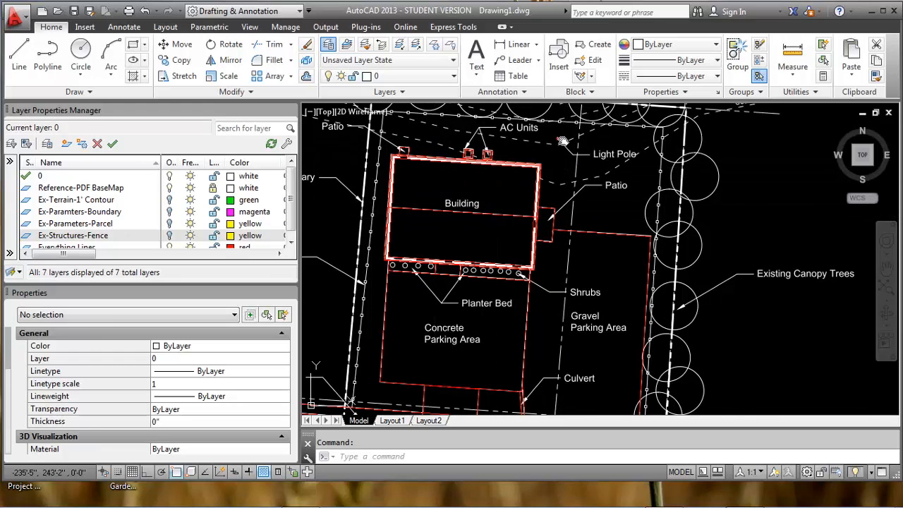
middle_click_drag(516, 201, 573, 220)
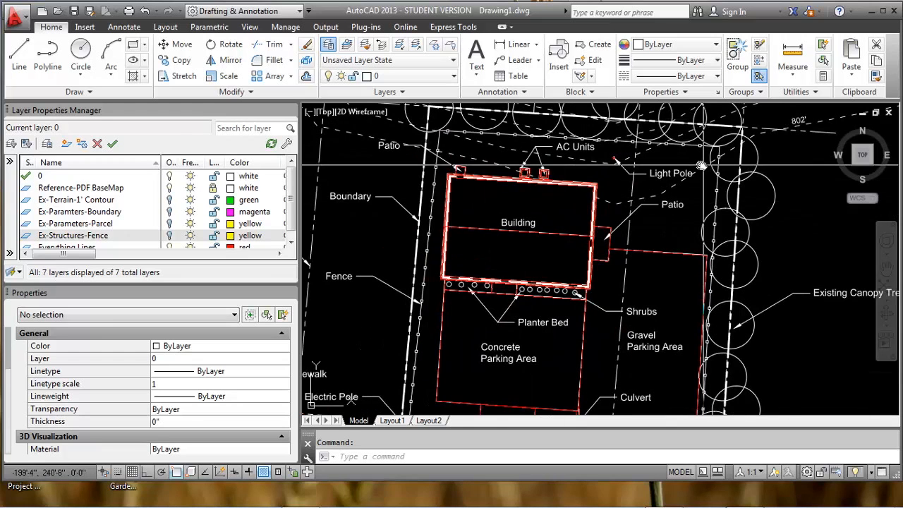
middle_click_drag(659, 164, 686, 174)
scroll(476, 158, "up", 6)
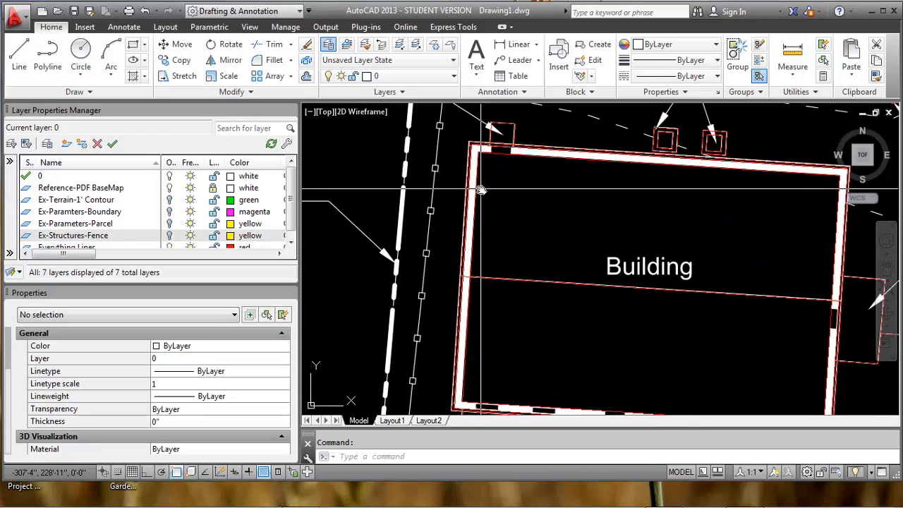
Create a yellow layer named Ex-Structures-Building Roof Line and turn it on.
scroll(494, 187, "down", 2)
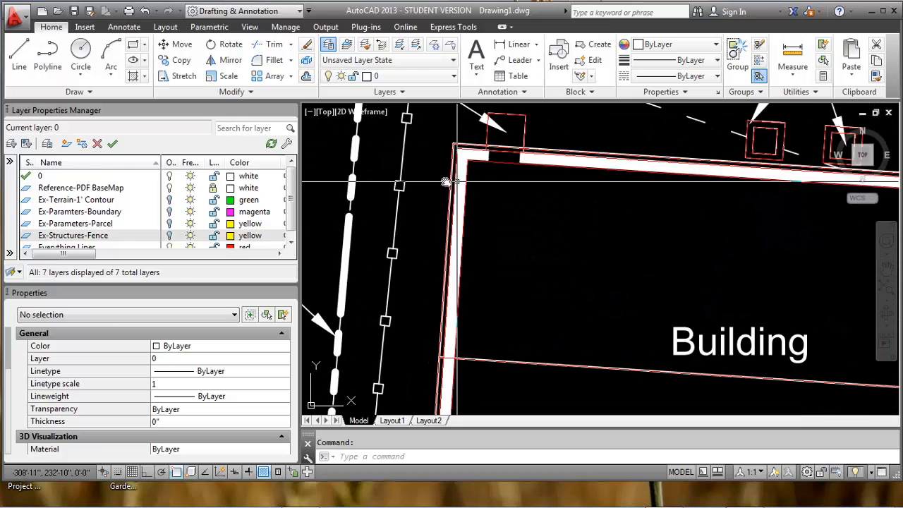
left_click(67, 145)
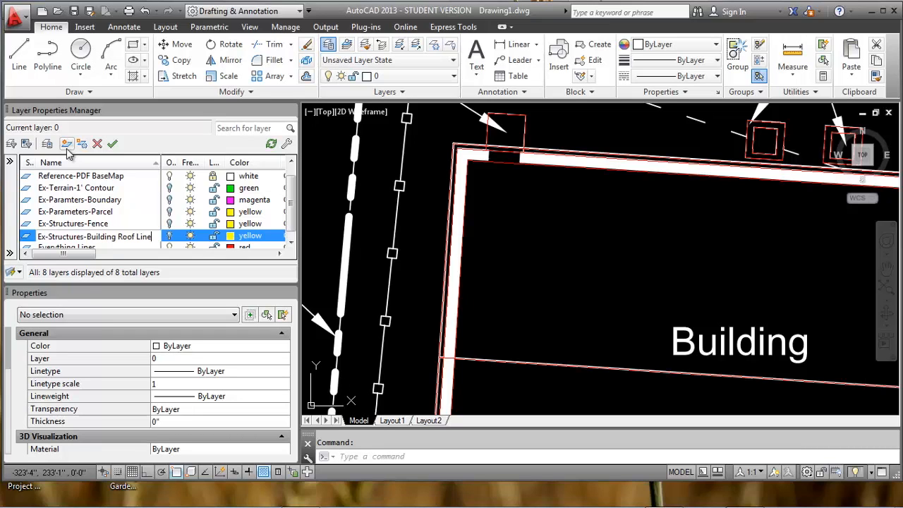
key("Return")
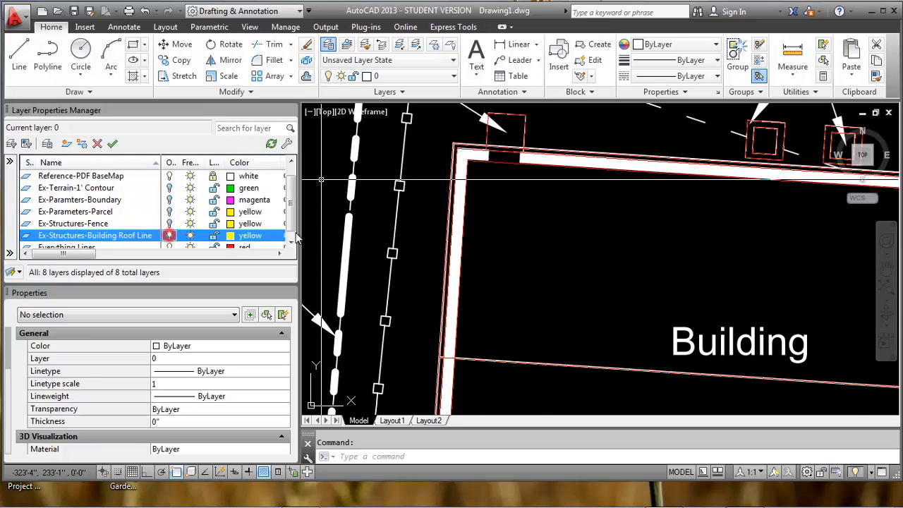
scroll(543, 234, "down", 2)
key("Escape")
Move the building's outer roof outline to the Ex-Structures-Building Roof Line layer and turn that layer off.
scroll(549, 204, "up", 2)
scroll(550, 206, "up", 2)
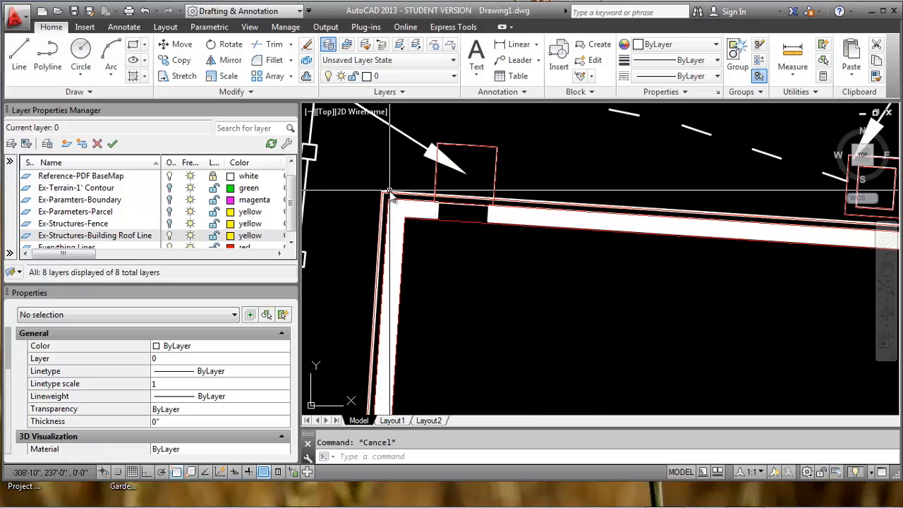
left_click(390, 200)
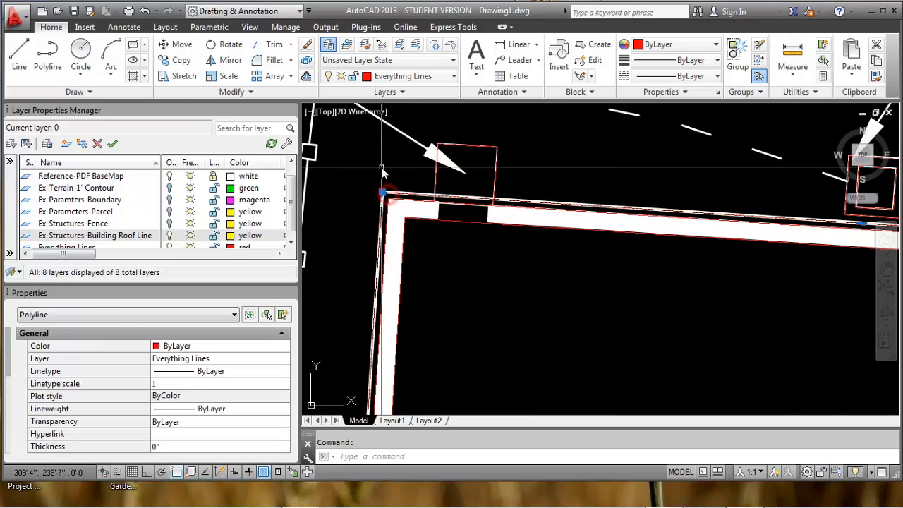
scroll(391, 183, "down", 6)
scroll(389, 180, "up", 4)
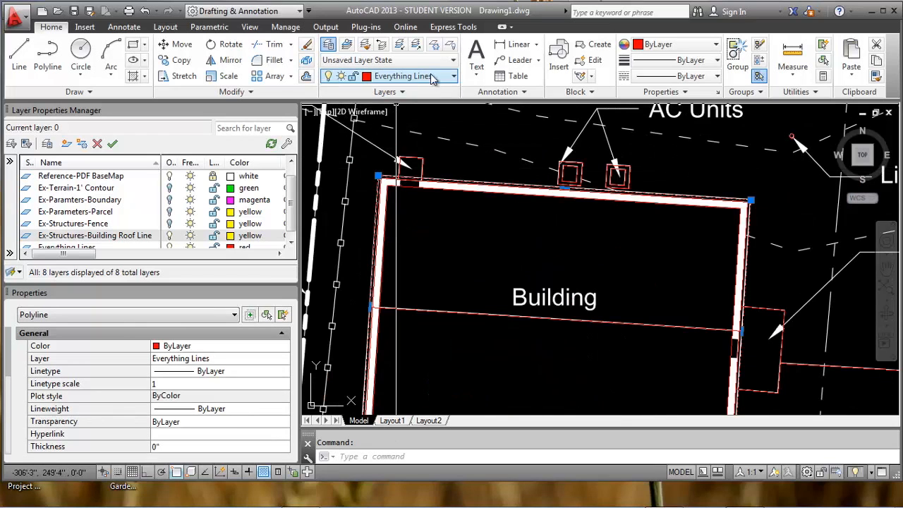
left_click(406, 76)
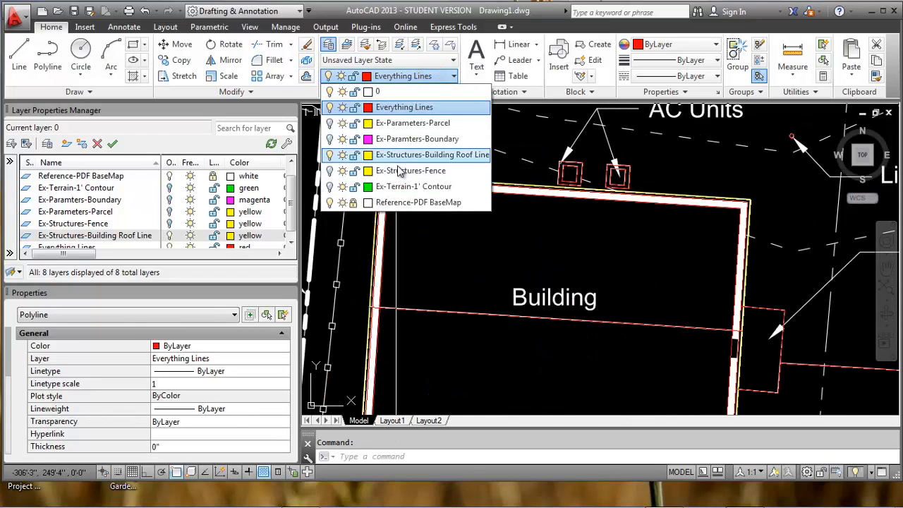
left_click(387, 155)
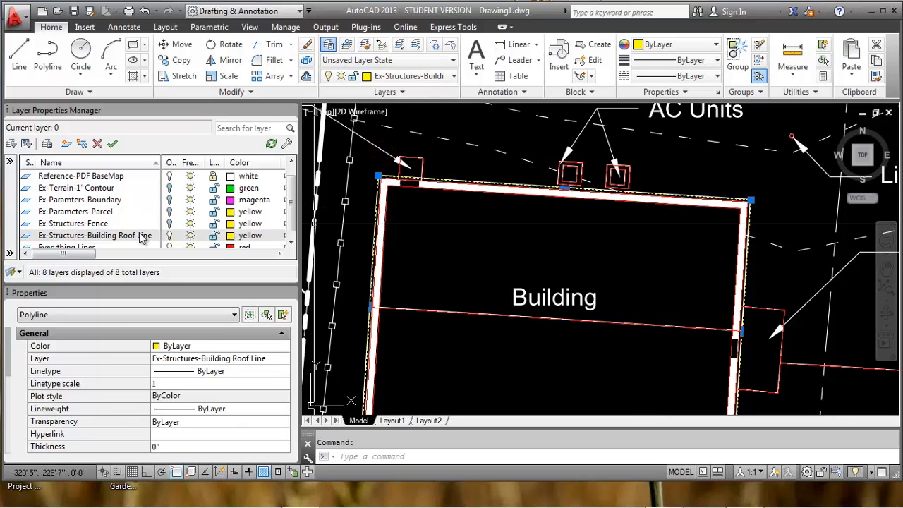
key("Escape")
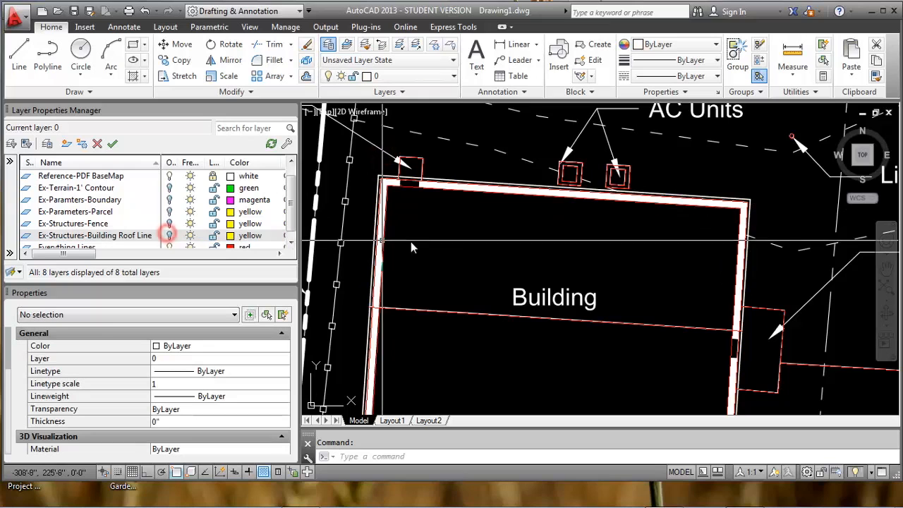
Examine the traced AC unit squares along the building's upper wall by picking their edges.
scroll(432, 172, "up", 5)
scroll(433, 173, "down", 10)
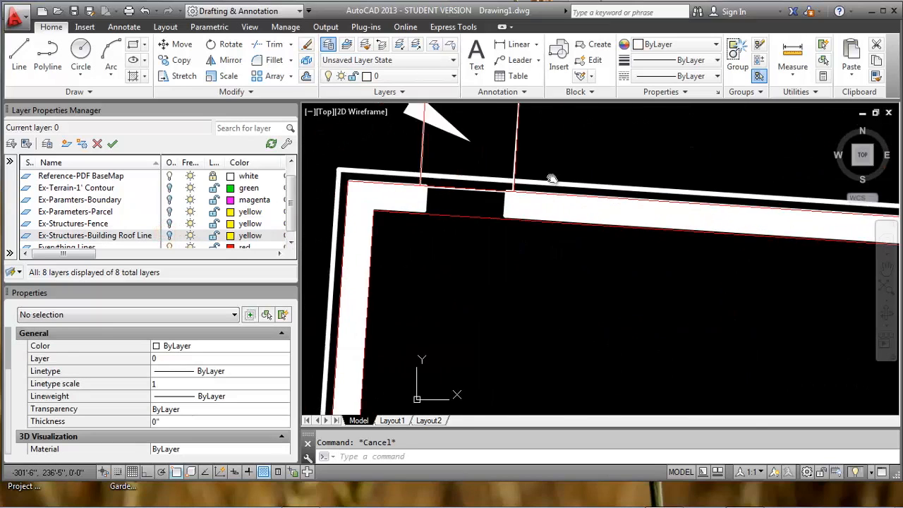
middle_click_drag(559, 205, 495, 206)
scroll(496, 206, "up", 6)
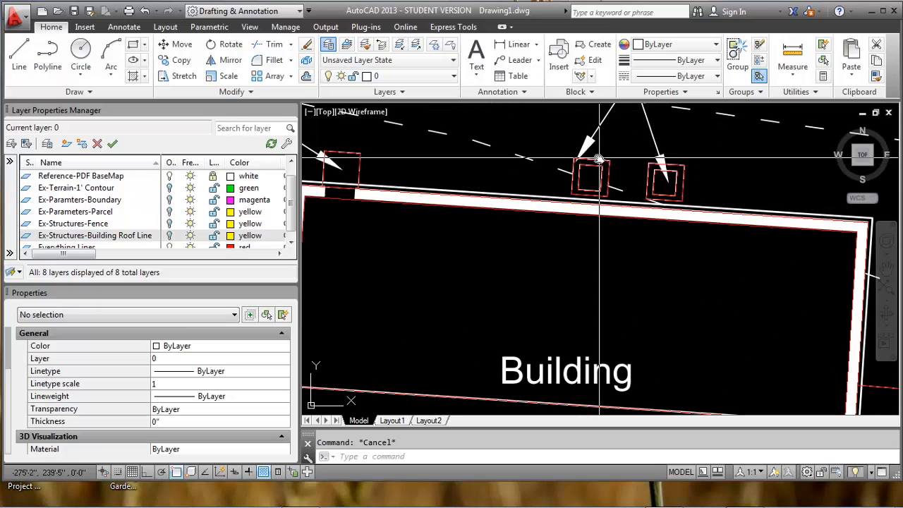
left_click(599, 165)
key("Escape")
left_click(606, 165)
key("Escape")
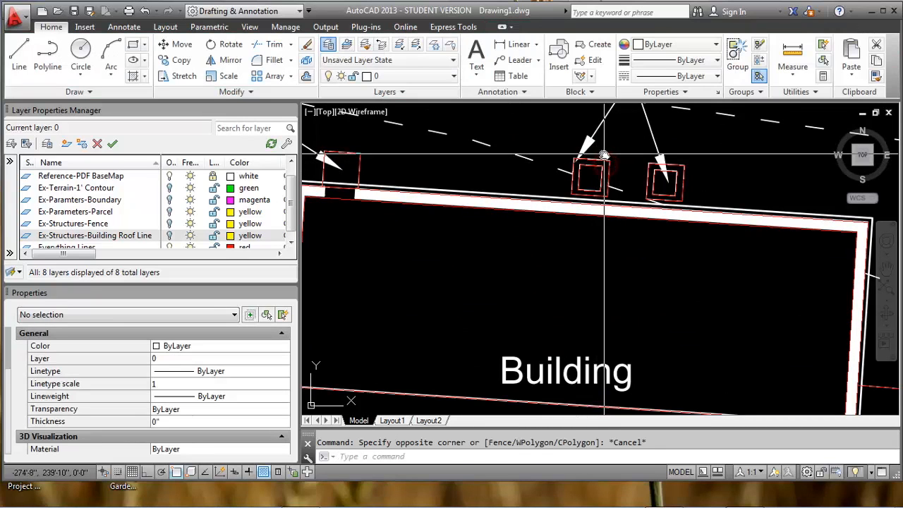
left_click(585, 157)
key("Escape")
scroll(618, 183, "up", 4)
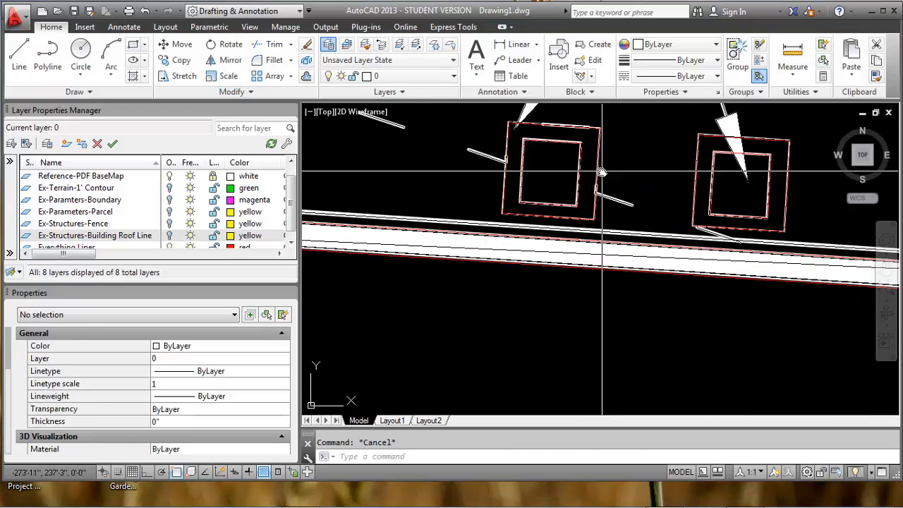
left_click(599, 171)
key("Escape")
Delete the stray duplicate segments along the upper edges of both outer AC unit squares and check the outlines beneath.
left_click(567, 129)
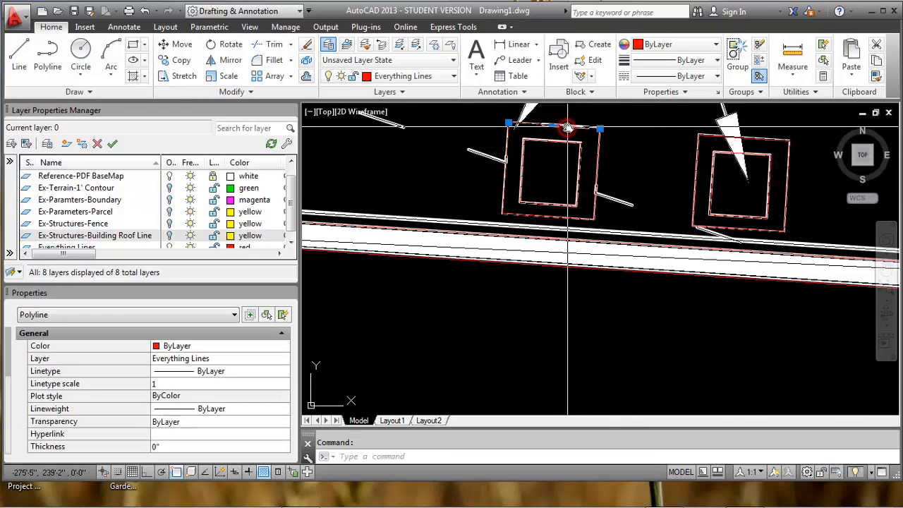
key("Delete")
left_click(599, 129)
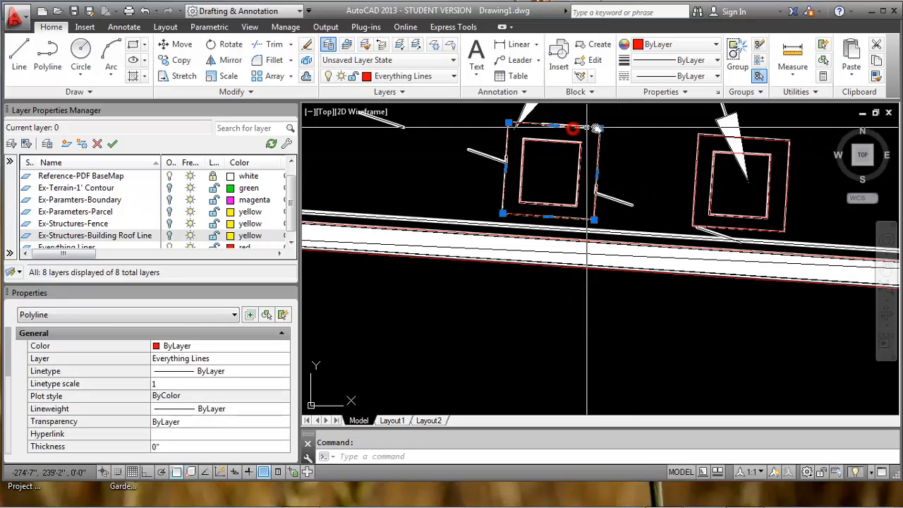
key("Escape")
left_click(709, 136)
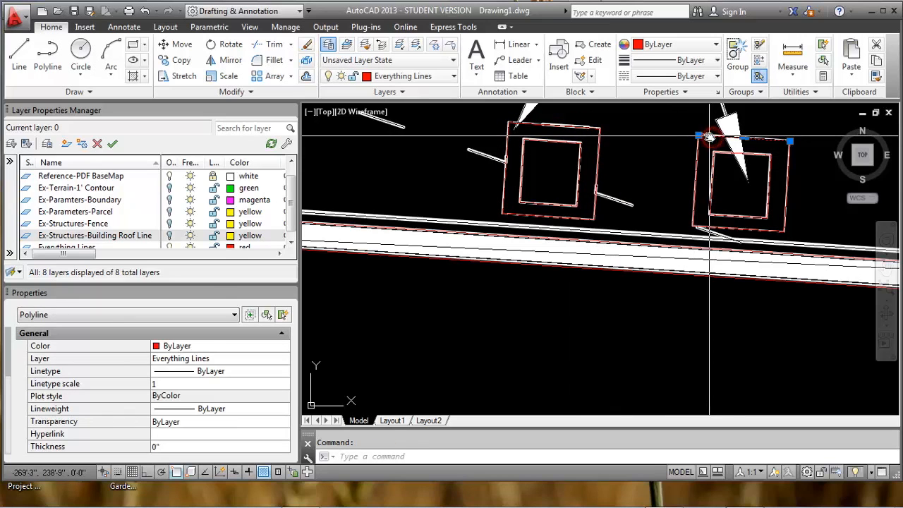
key("Delete")
left_click(708, 136)
key("Escape")
left_click(578, 130)
key("Escape")
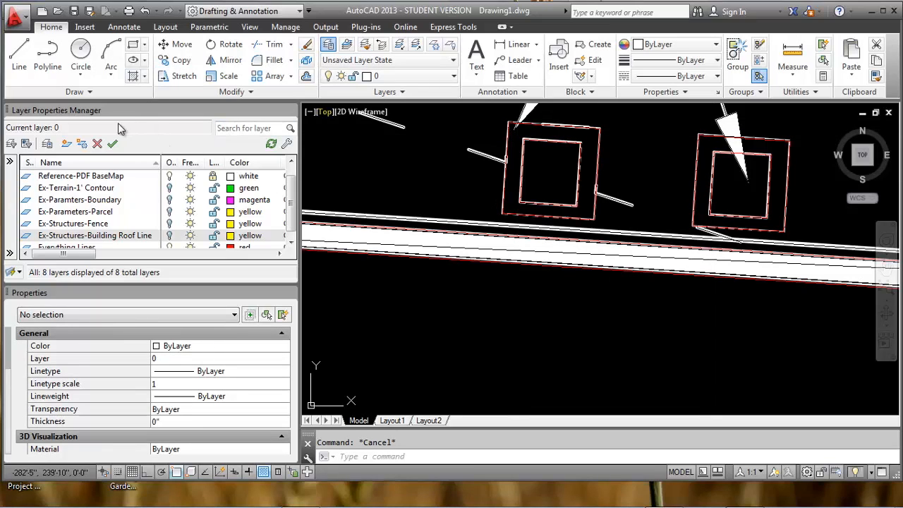
Create a yellow layer named Ex-Utilities-AC Unit Pads and turn it on.
left_click(67, 143)
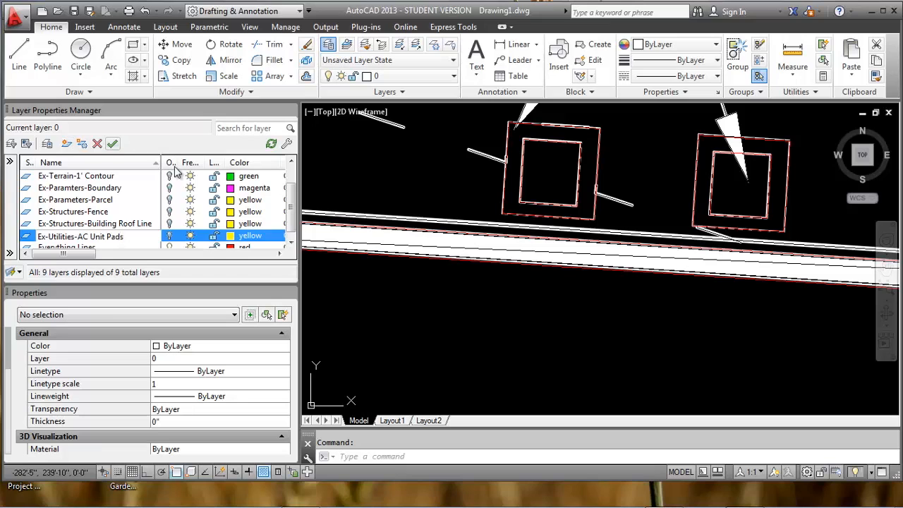
key("Return")
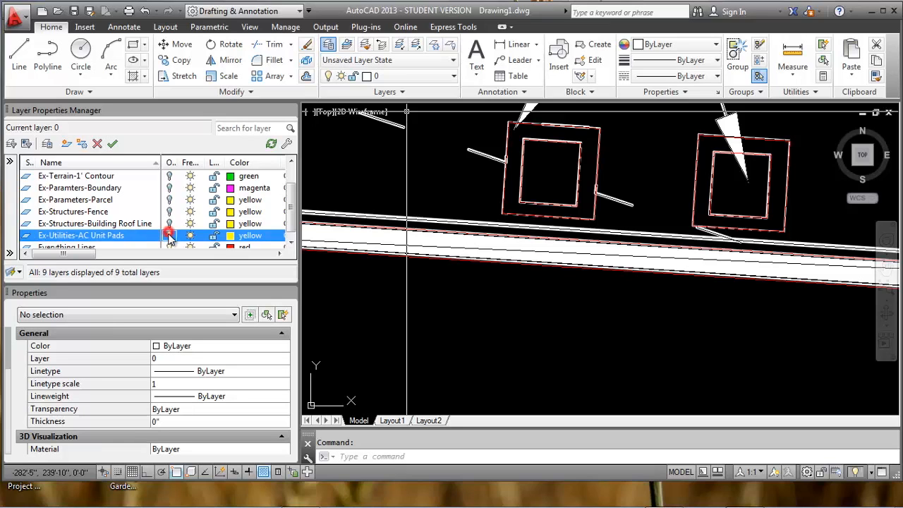
left_click(502, 175)
left_click(503, 178)
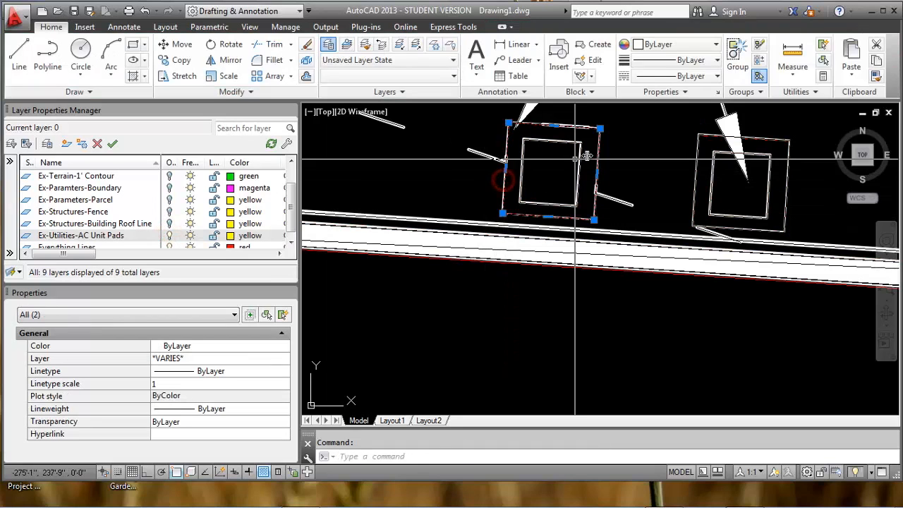
left_click(698, 162)
key("Escape")
Move the outer squares of both AC units to the Ex-Utilities-AC Unit Pads layer and turn that layer off.
left_click(508, 142)
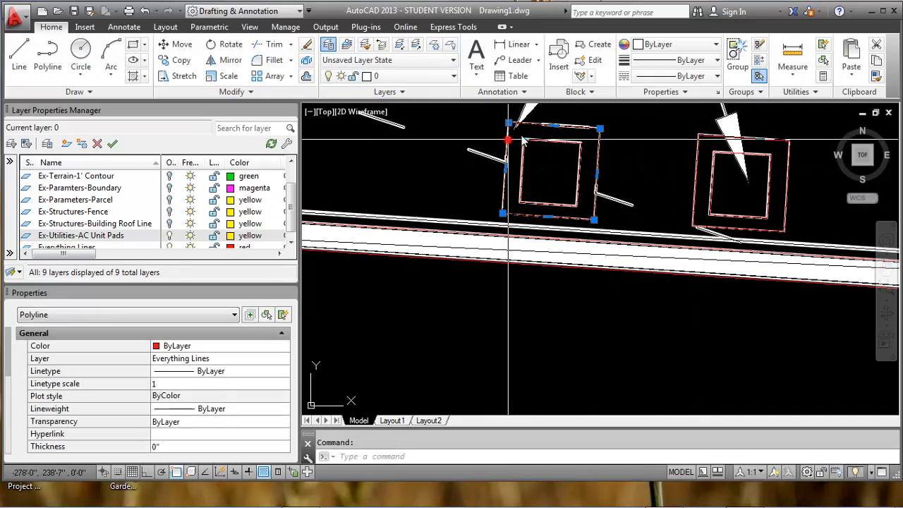
left_click(698, 155)
left_click(450, 76)
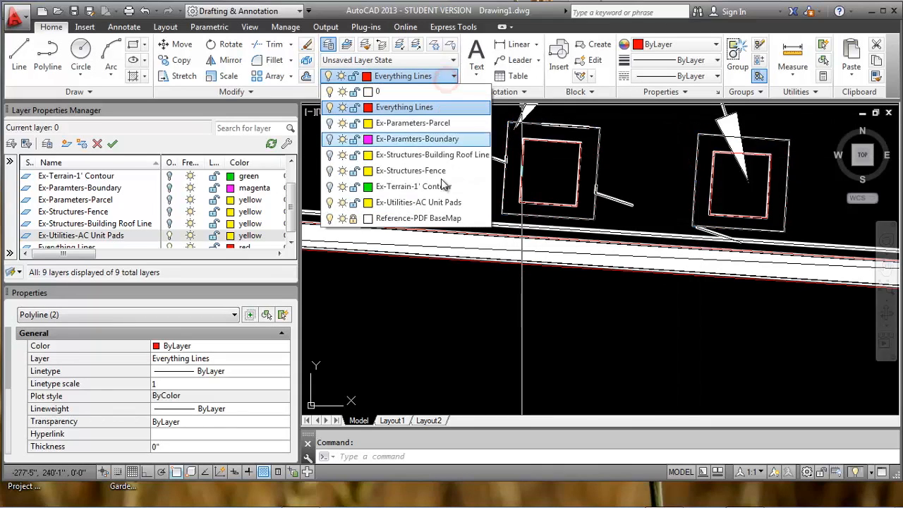
left_click(423, 203)
key("Escape")
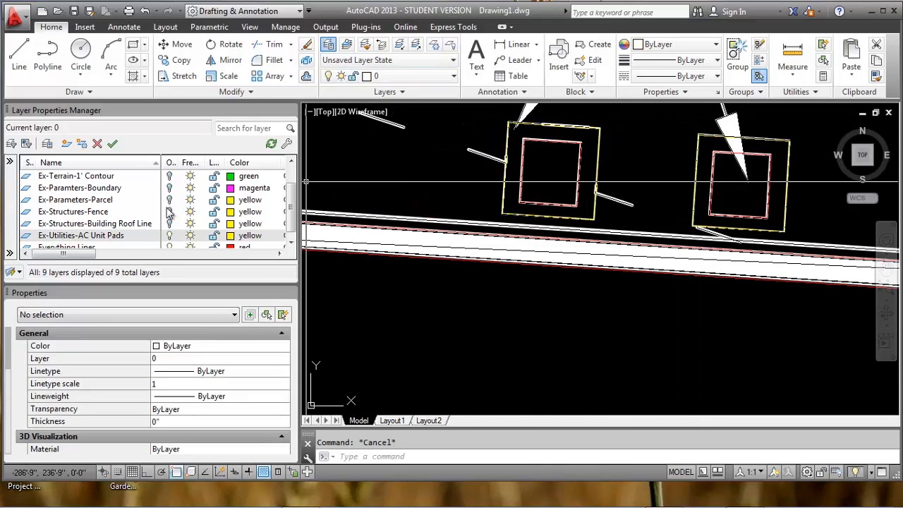
left_click(169, 235)
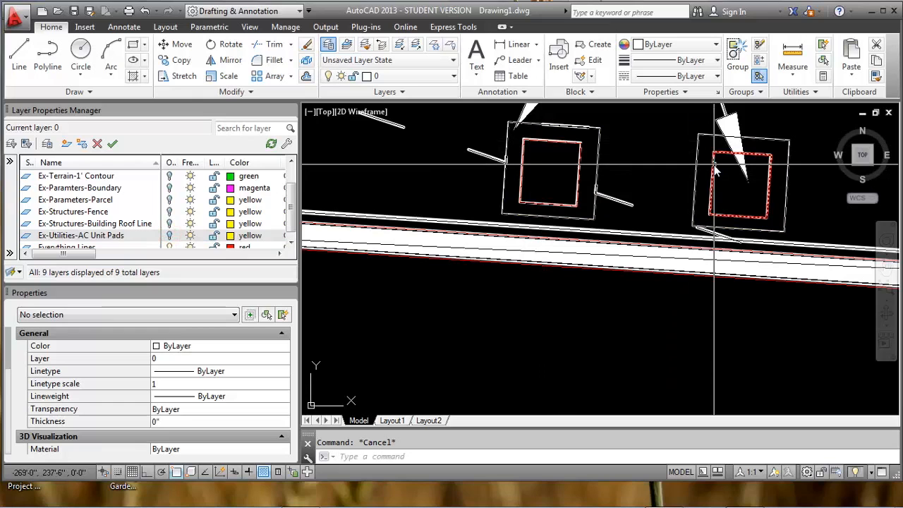
Check the inner AC unit squares and create a yellow layer named Ex-Utilities-AC Units for them.
scroll(577, 147, "down", 2)
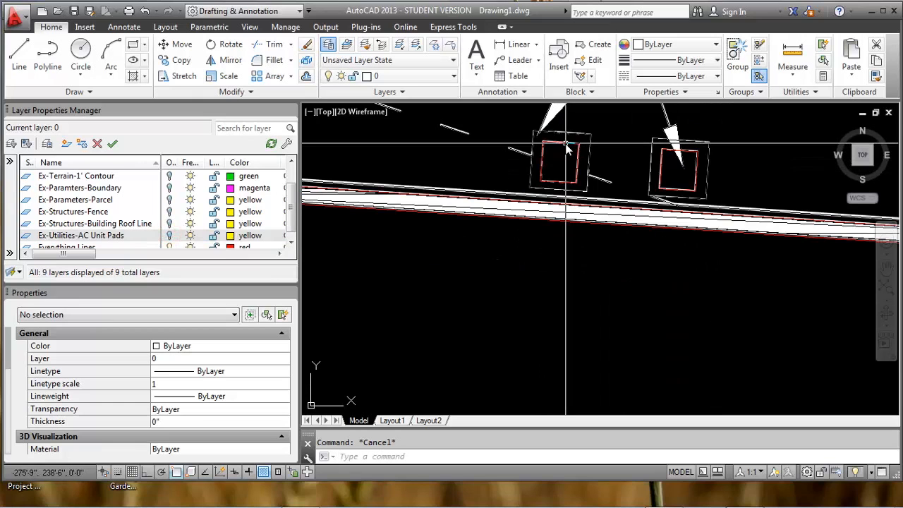
left_click(566, 143)
key("Escape")
middle_click_drag(559, 155, 603, 176)
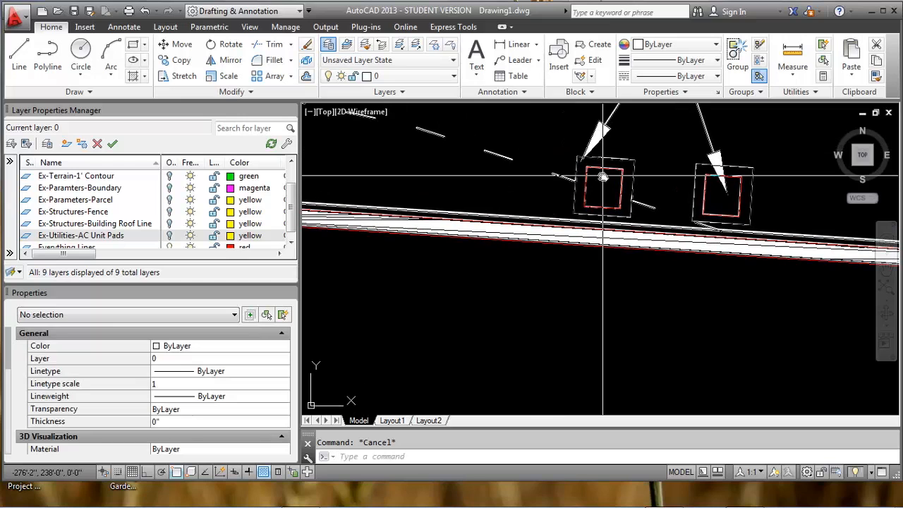
left_click(604, 169)
key("Escape")
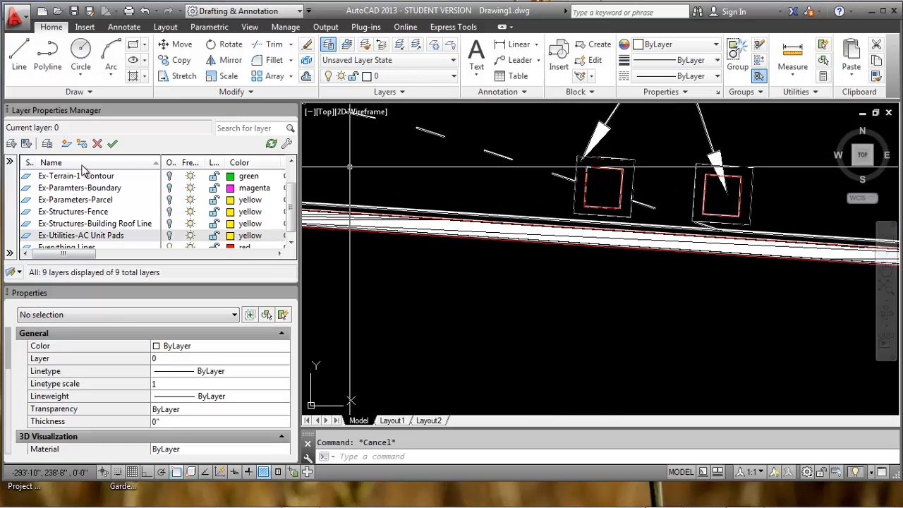
left_click(64, 144)
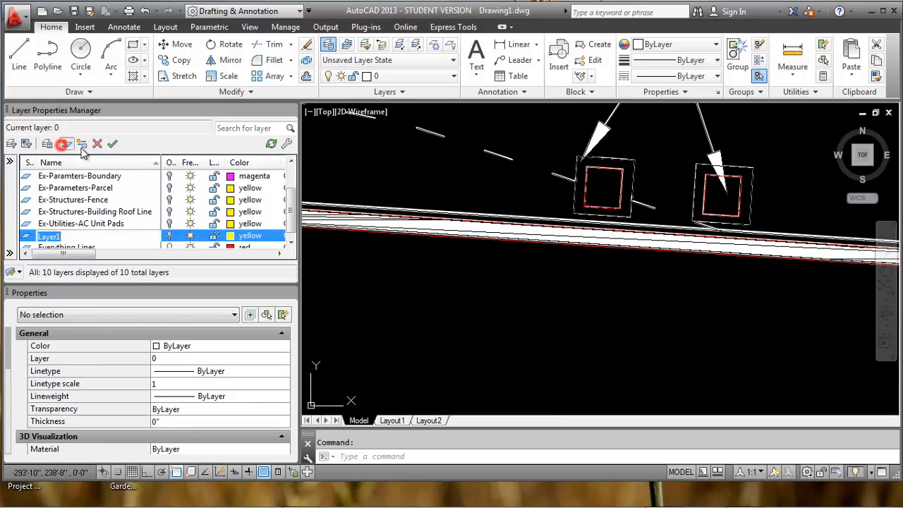
type("Ex-Utilities-AC Units")
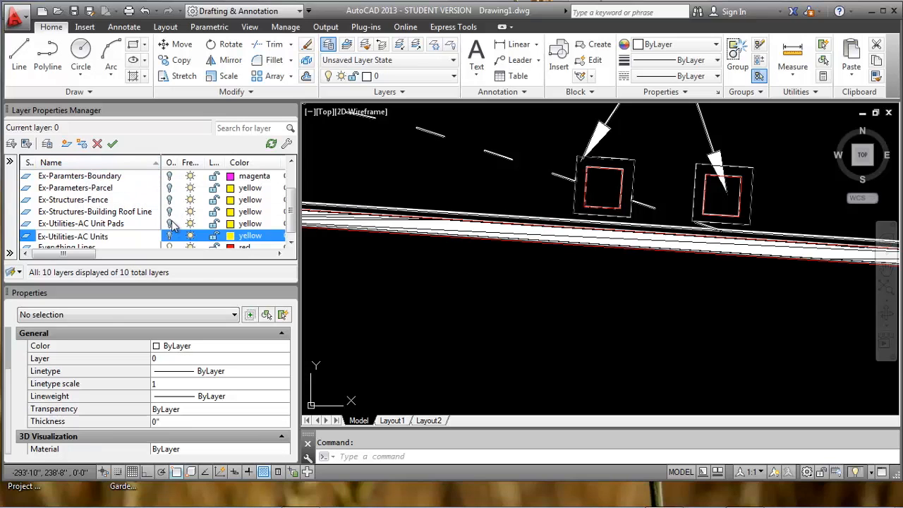
left_click(415, 177)
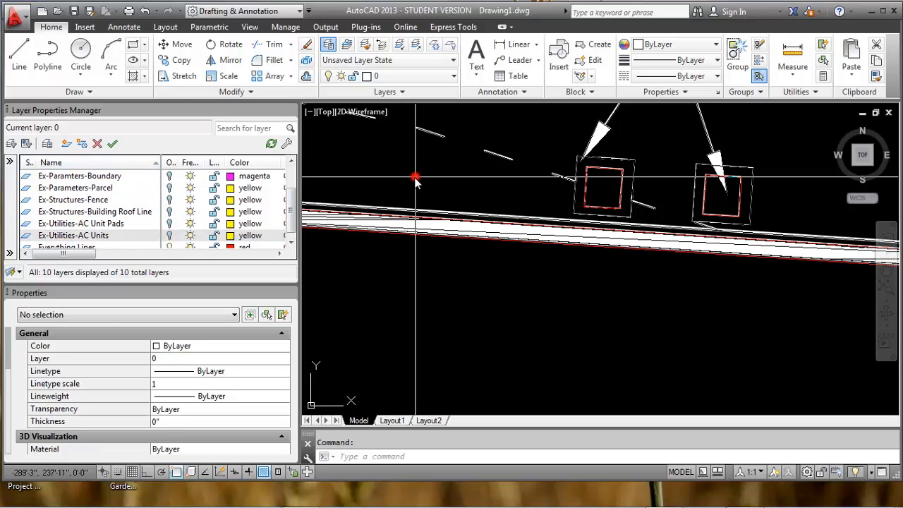
Move the inner squares of both AC units to the Ex-Utilities-AC Units layer.
scroll(625, 151, "up", 2)
left_click(601, 176)
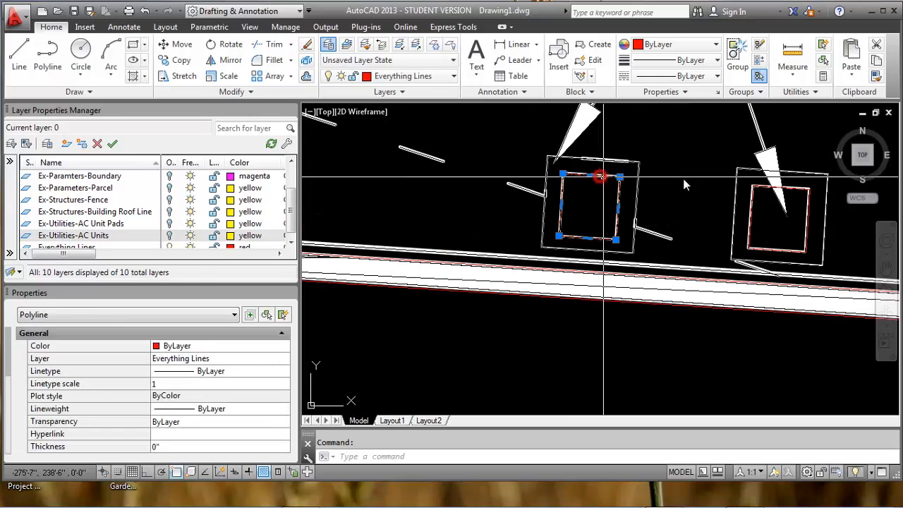
left_click(748, 185)
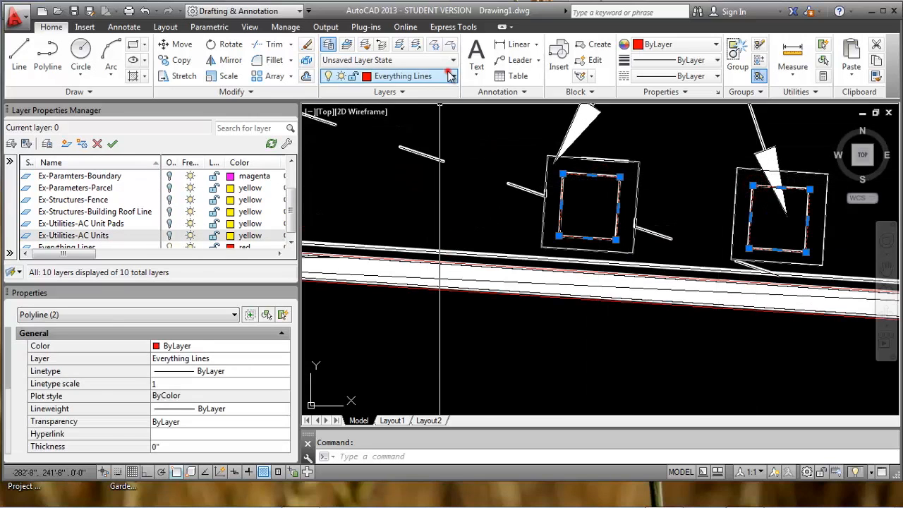
Move the two selected AC unit outlines to the Ex-Utilities-AC Units layer and clear the selection.
left_click(447, 74)
left_click(423, 218)
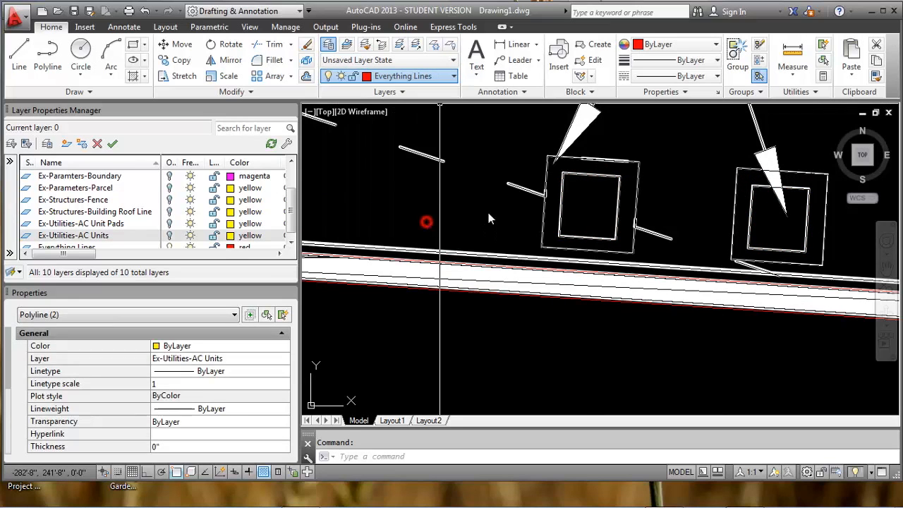
left_click(541, 274)
Move the roof ridge line across the middle of the building to the Ex-Structures-Building Roof Line layer.
scroll(579, 215, "down", 3)
middle_click_drag(579, 219, 710, 188)
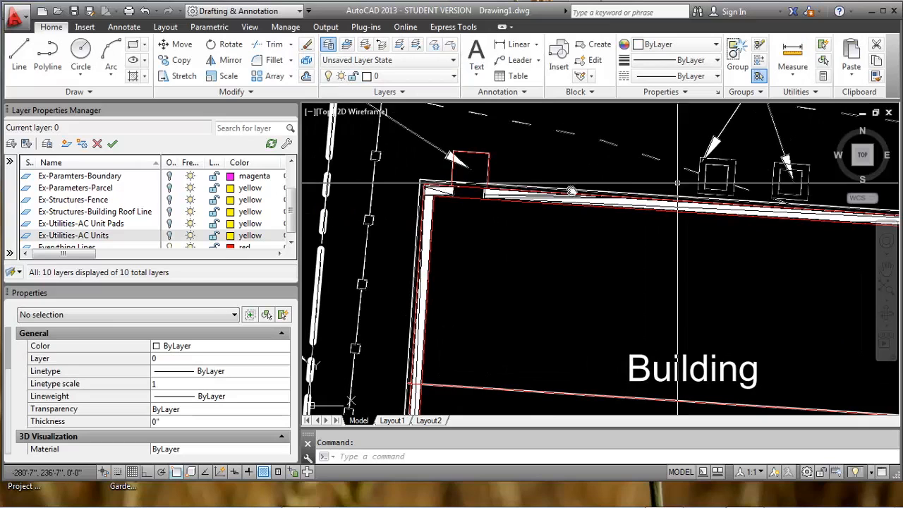
scroll(650, 218, "down", 3)
middle_click_drag(651, 219, 633, 173)
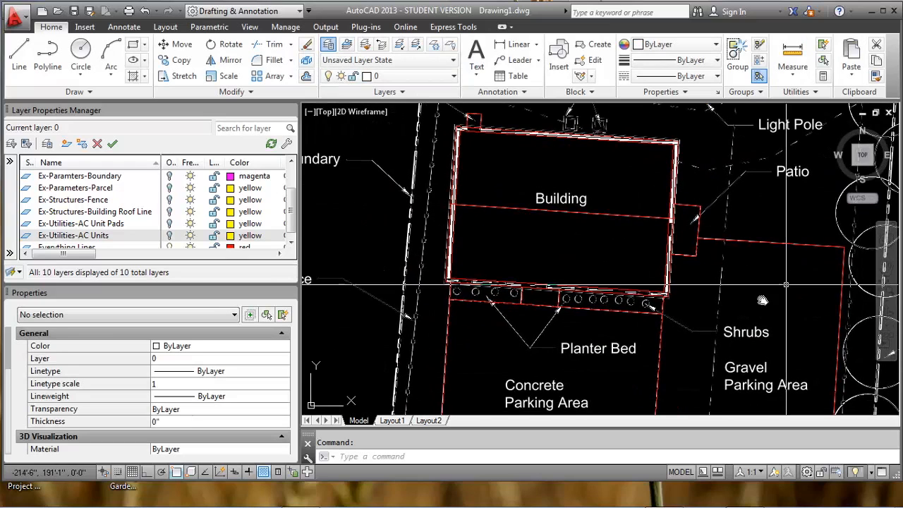
middle_click_drag(646, 283, 625, 290)
left_click(489, 221)
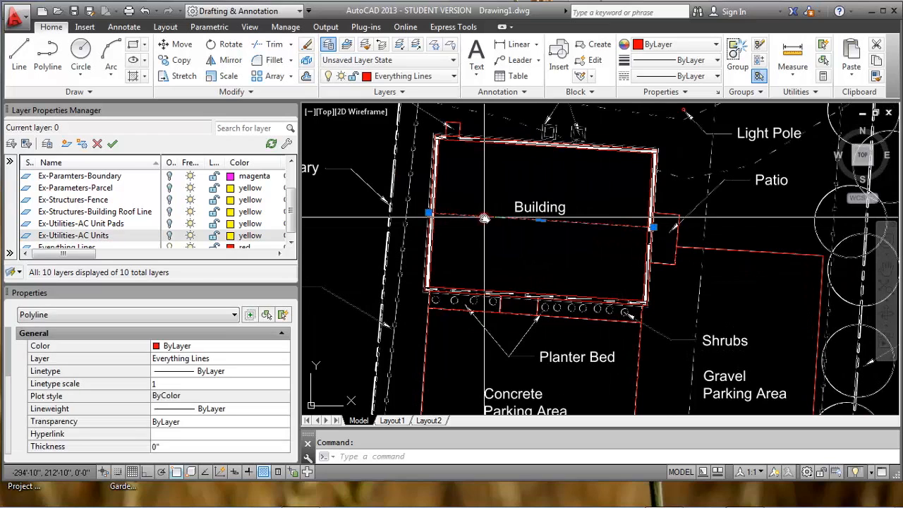
left_click(453, 76)
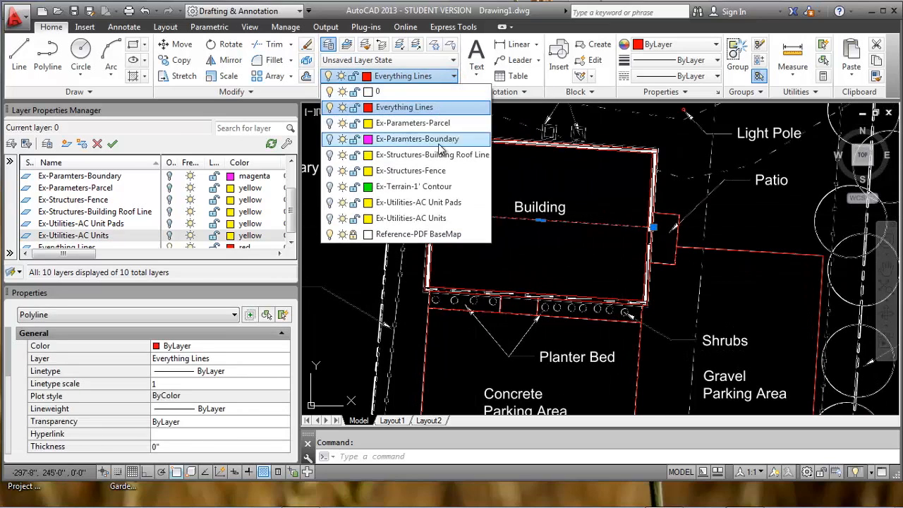
left_click(452, 155)
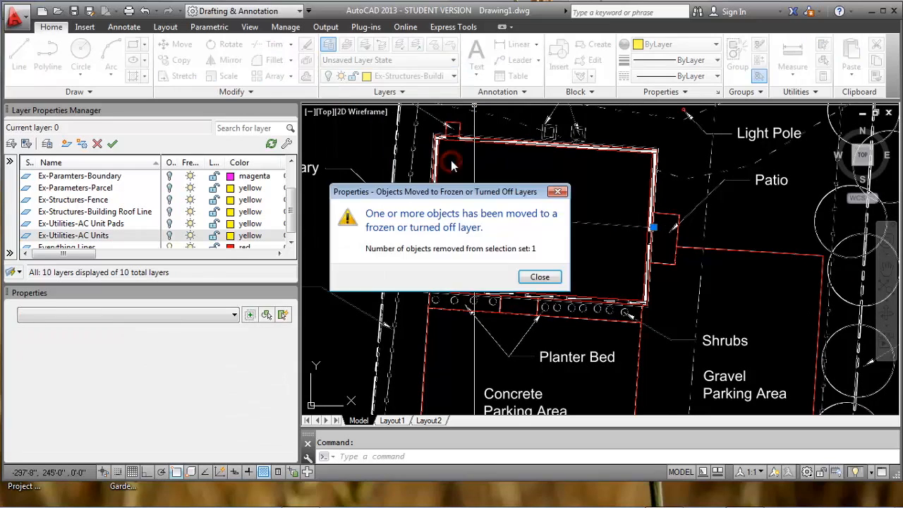
left_click(540, 276)
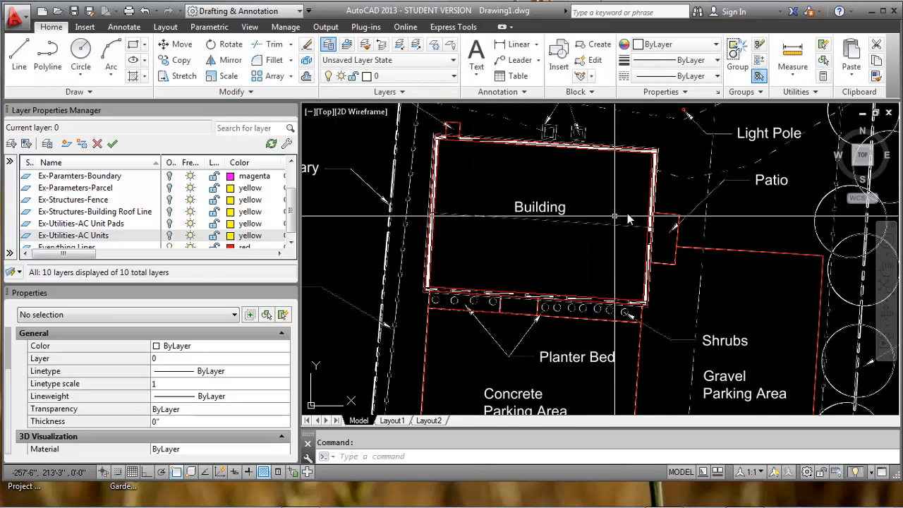
Regenerate the entire drawing with REGENALL.
scroll(612, 209, "up", 4)
scroll(613, 208, "down", 2)
middle_click_drag(520, 212, 532, 218)
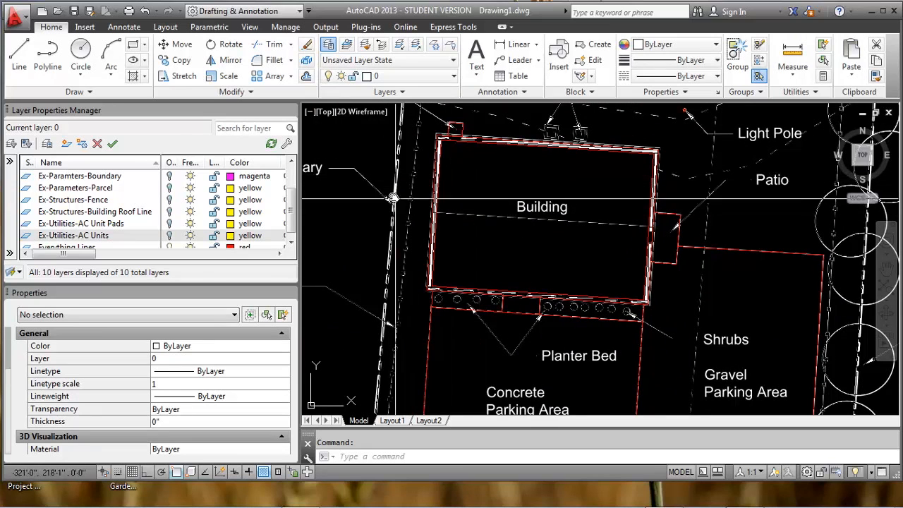
middle_click_drag(406, 201, 561, 211)
scroll(538, 273, "up", 4)
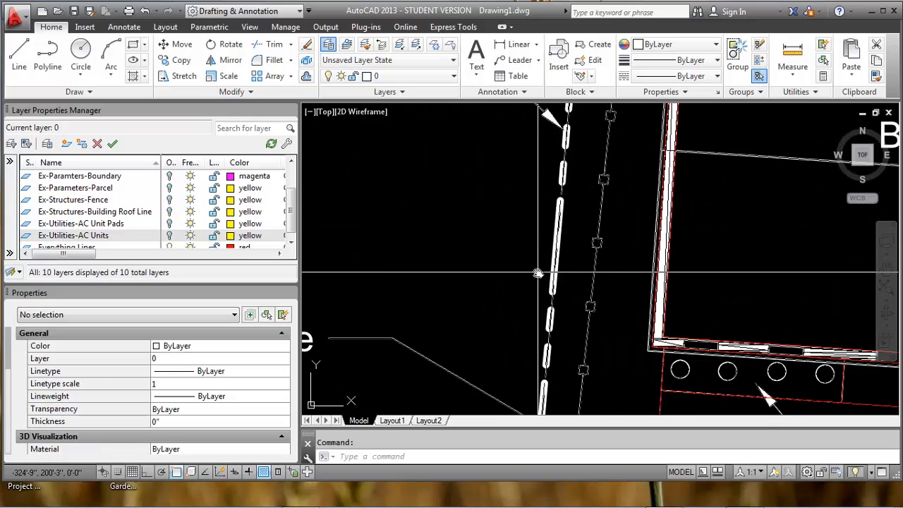
key("Return")
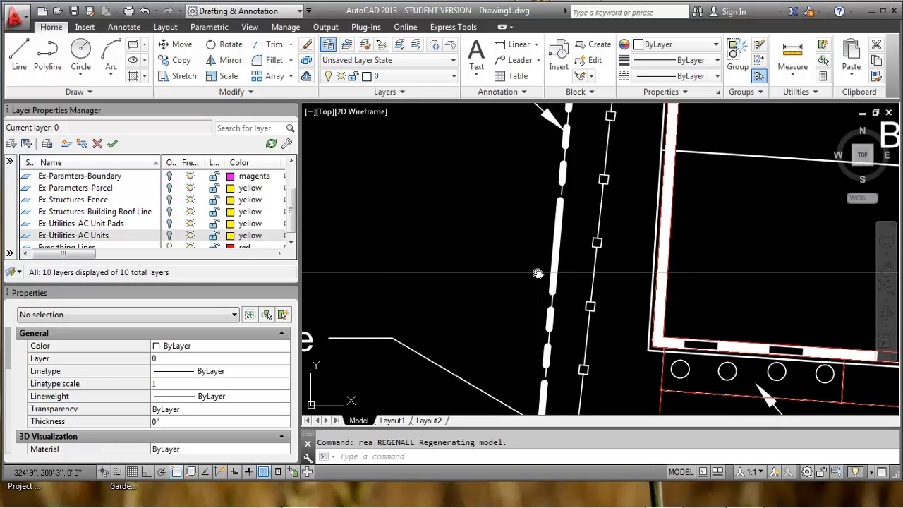
Erase the short polyline across the driveway opening on the street side of the Concrete Parking Area.
scroll(377, 317, "down", 5)
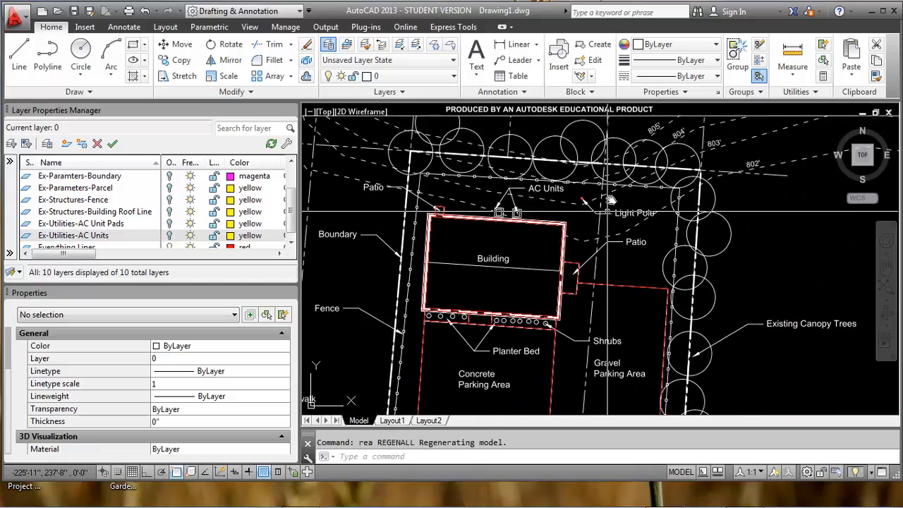
scroll(592, 194, "up", 4)
scroll(558, 253, "down", 2)
middle_click_drag(557, 251, 628, 149)
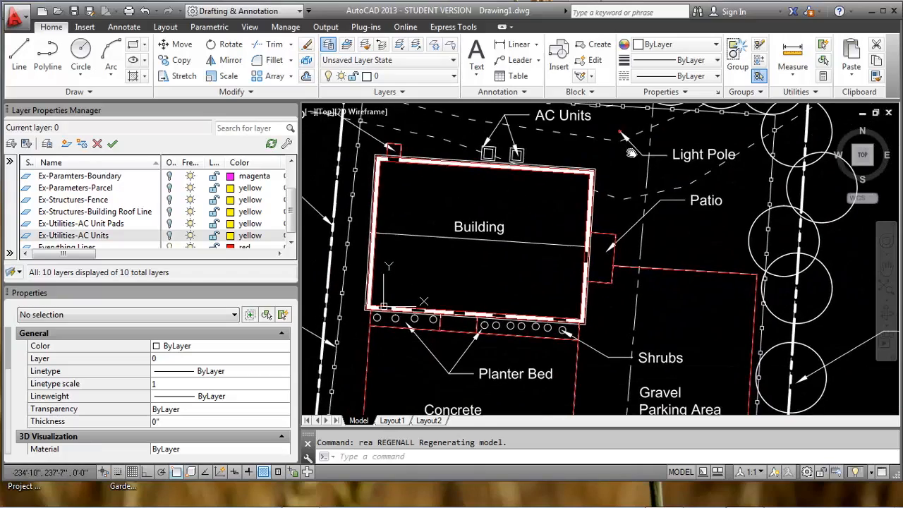
mouse_move(611, 291)
middle_mouse_down()
mouse_move(599, 312)
mouse_move(602, 221)
middle_mouse_up()
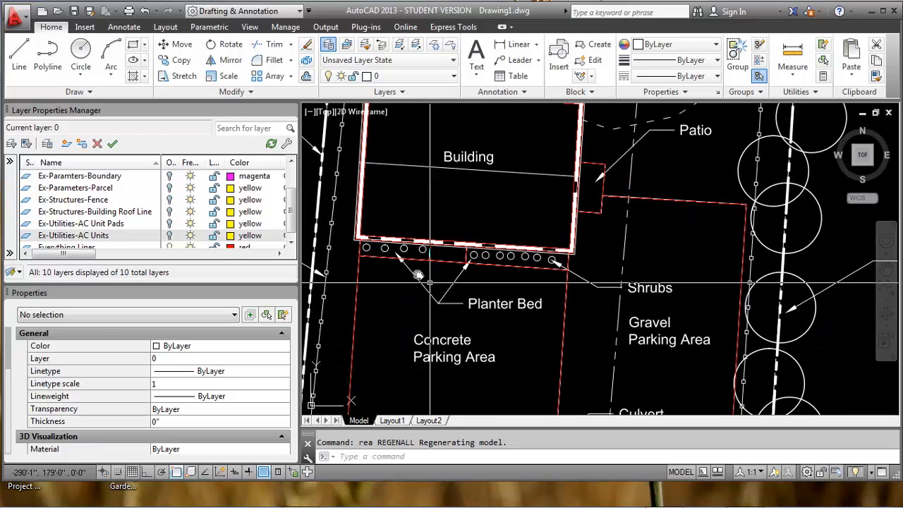
scroll(411, 268, "down", 4)
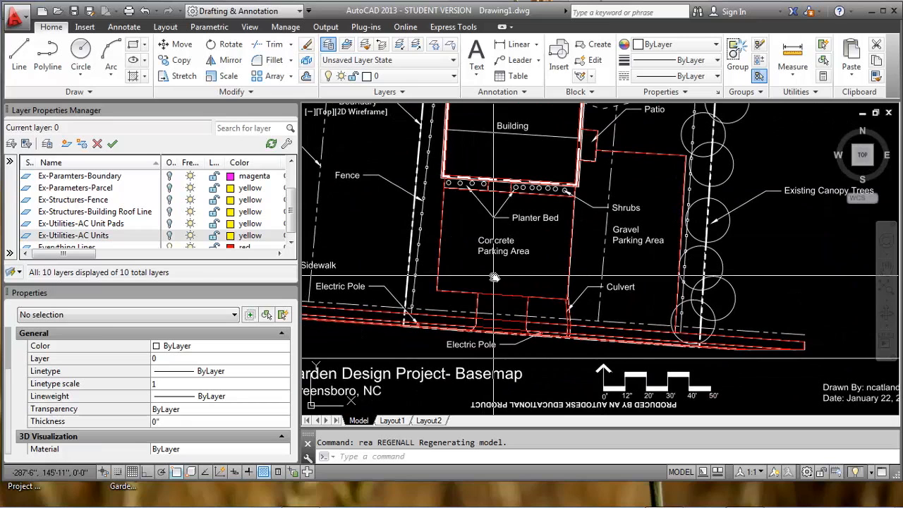
scroll(484, 303, "up", 2)
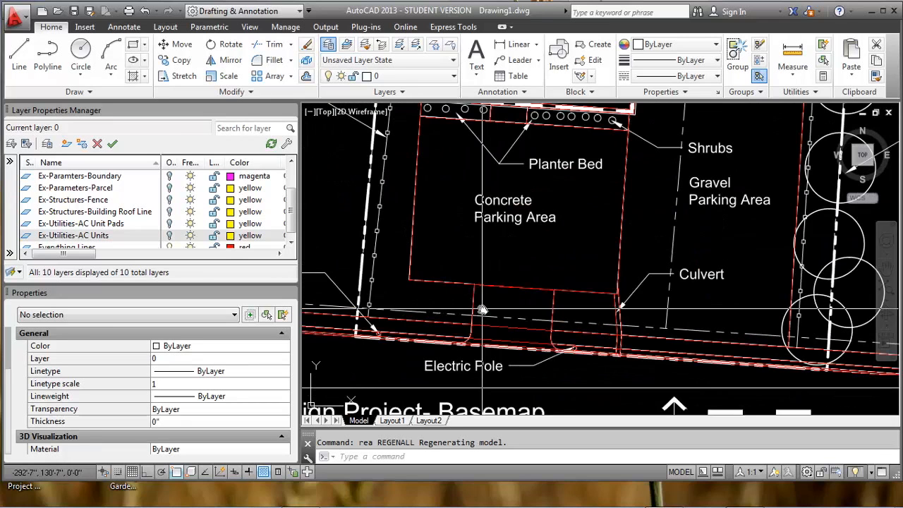
scroll(546, 285, "up", 3)
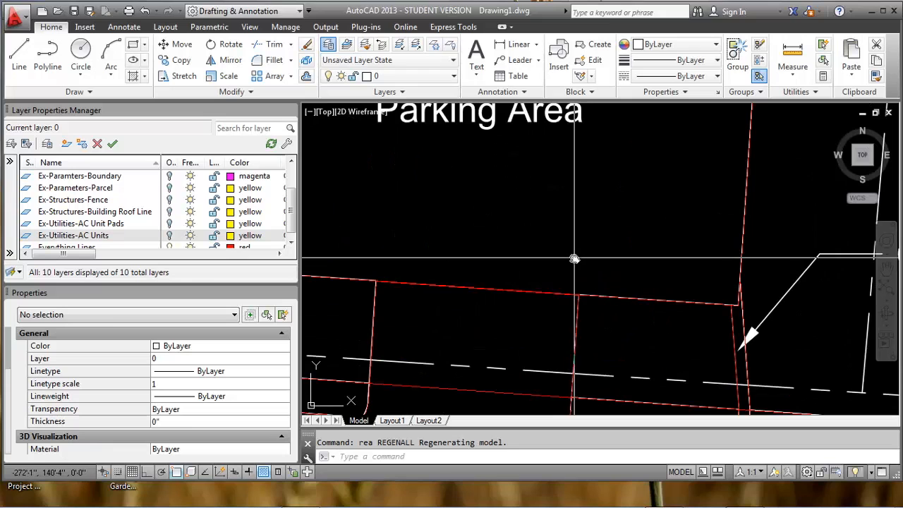
left_click(444, 287)
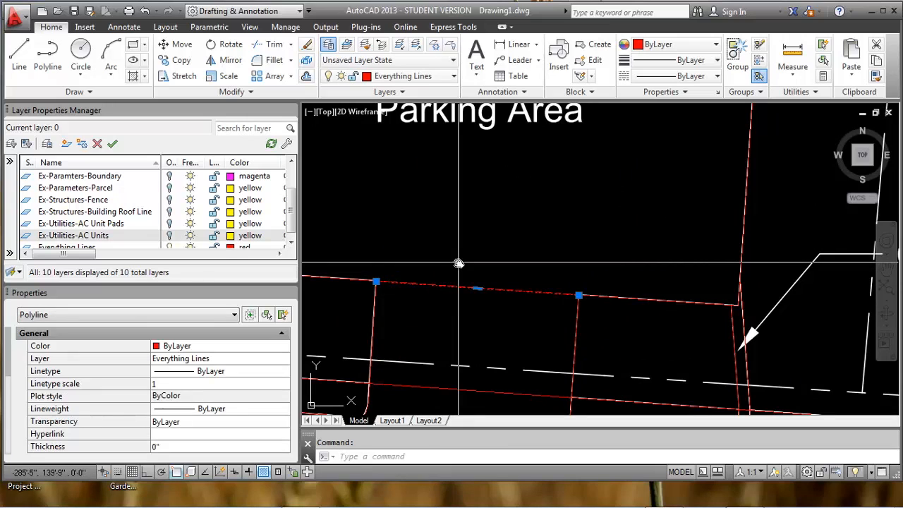
key("Delete")
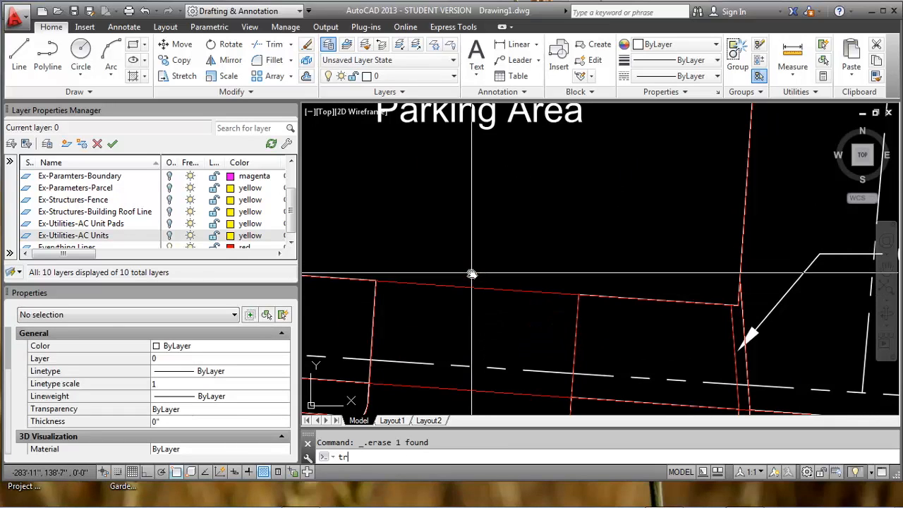
Trim the remaining parking area edge line between the two sides of the driveway.
type("tr")
key("Return")
left_click(601, 322)
left_click(367, 262)
right_click(401, 269)
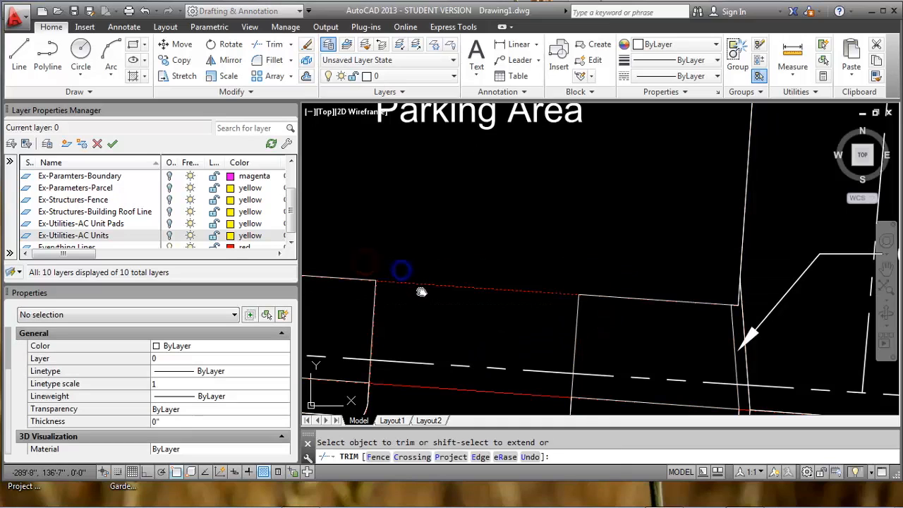
left_click(421, 292)
key("Escape")
Isolate the Everything Lines layer with LAYISO, using the edge line of the Concrete Parking Area.
scroll(558, 267, "down", 3)
scroll(558, 269, "down", 2)
scroll(560, 275, "up", 2)
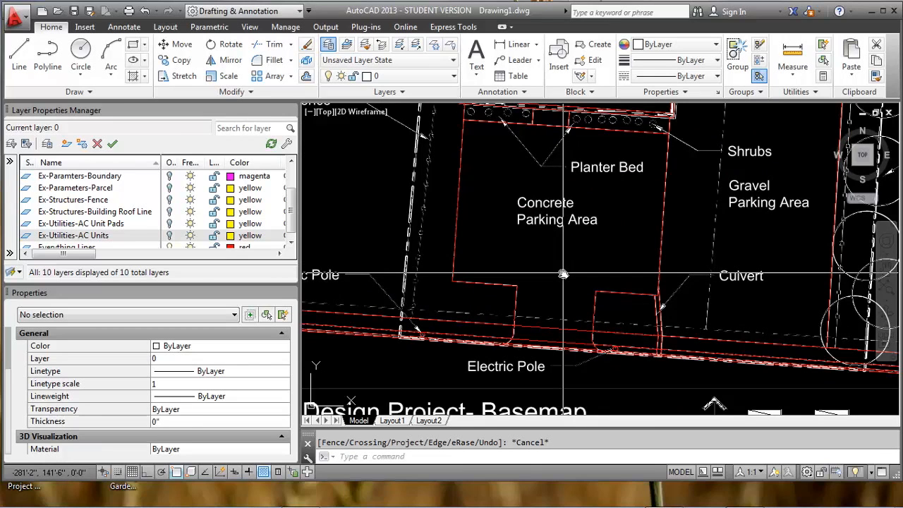
type("layiso")
key("Return")
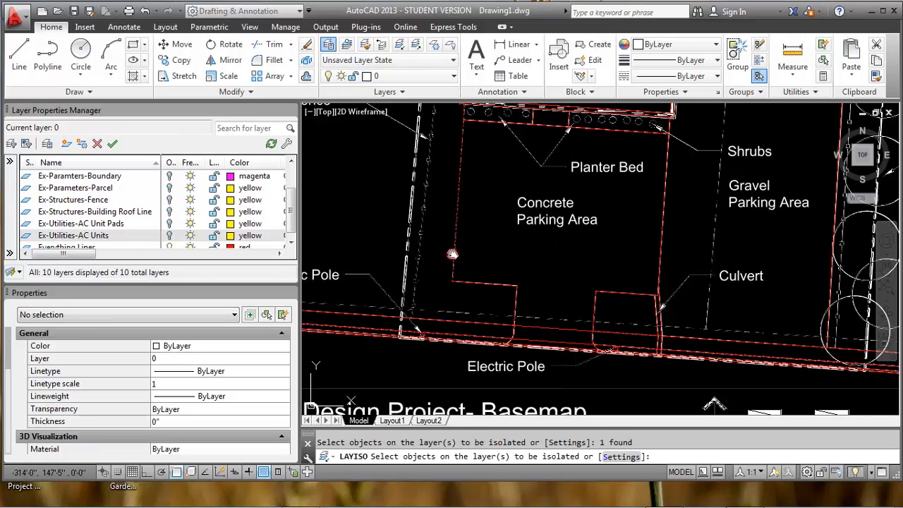
key("Return")
Trim the three inner sidewalk and street-side lines between the two curved driveway edges, keeping the outermost line.
scroll(536, 229, "down", 2)
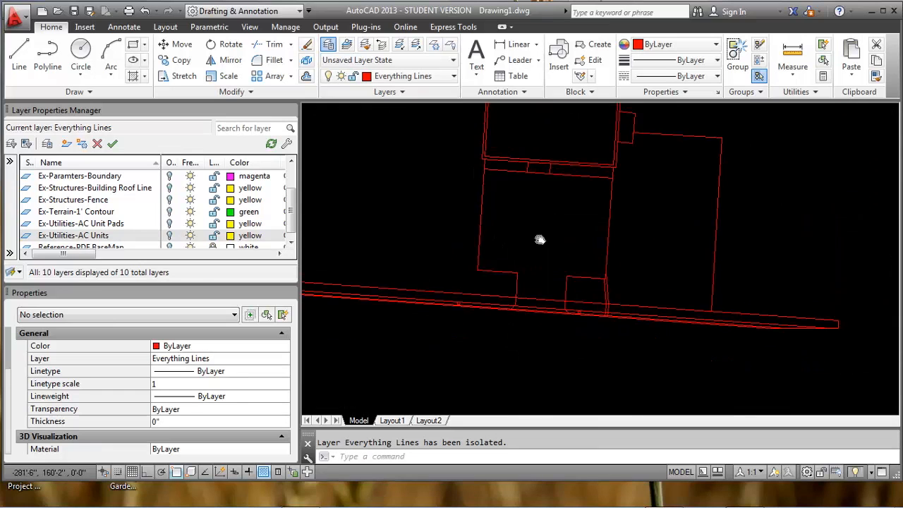
middle_click_drag(544, 230, 525, 273)
scroll(498, 359, "up", 2)
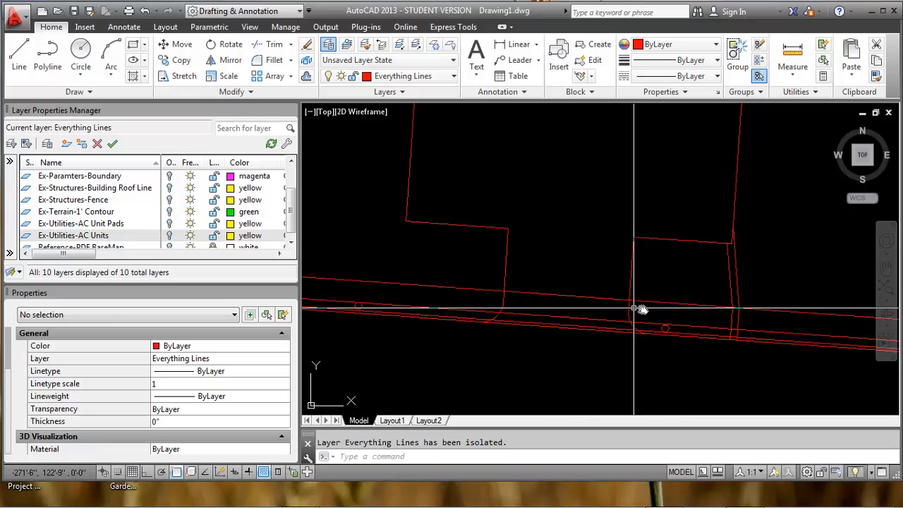
key("Return")
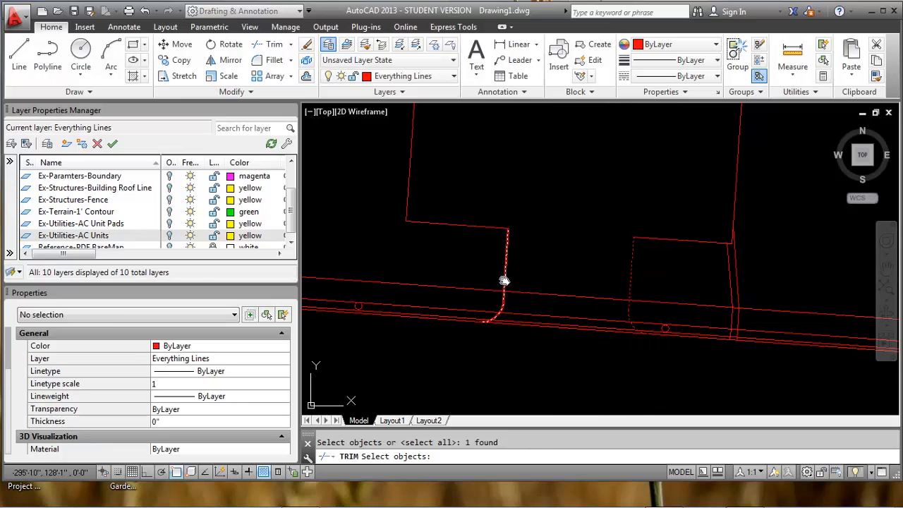
right_click(506, 281)
left_click(528, 292)
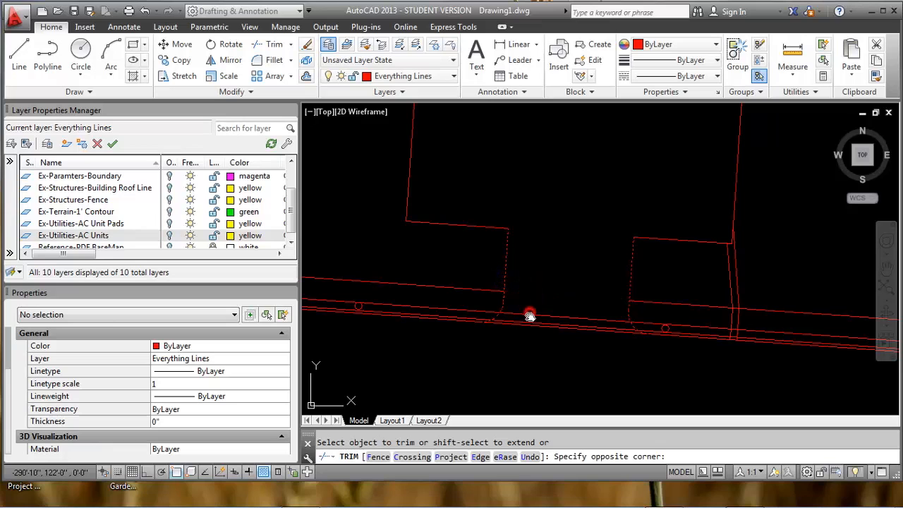
scroll(525, 318, "up", 3)
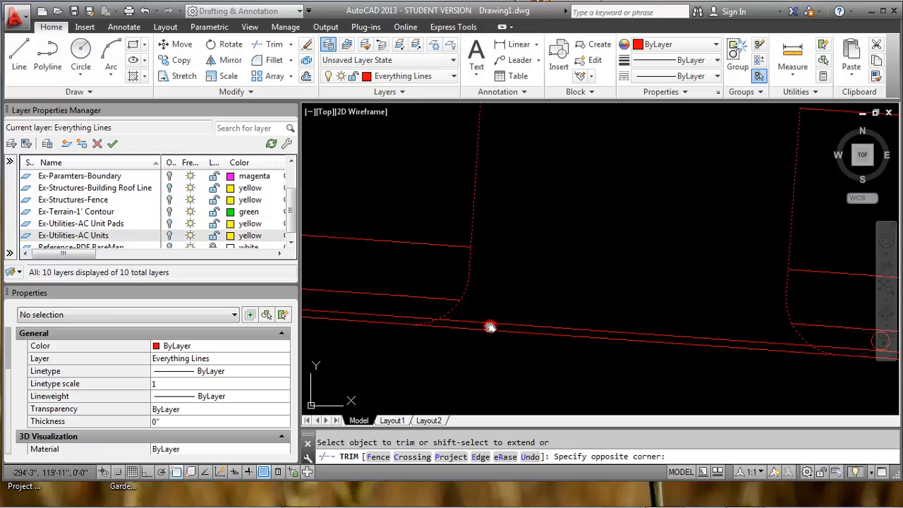
scroll(517, 288, "down", 2)
key("Escape")
Examine the isolated linework around the building, patios, planter beds and parking areas for overlapping lines.
middle_click_drag(558, 258, 516, 281)
middle_click_drag(685, 272, 556, 255)
scroll(735, 217, "down", 1)
middle_click_drag(755, 236, 594, 309)
scroll(640, 270, "down", 1)
middle_click_drag(540, 248, 567, 346)
scroll(466, 192, "up", 1)
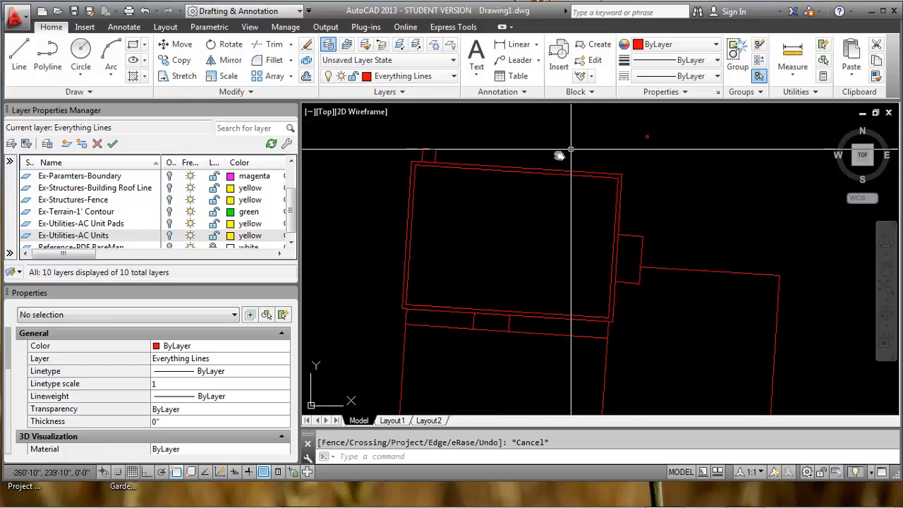
middle_click_drag(449, 277, 513, 197)
scroll(549, 241, "down", 1)
mouse_move(533, 270)
middle_mouse_down()
mouse_move(539, 204)
mouse_move(583, 262)
middle_mouse_up()
middle_click_drag(622, 307, 485, 283)
scroll(540, 271, "up", 2)
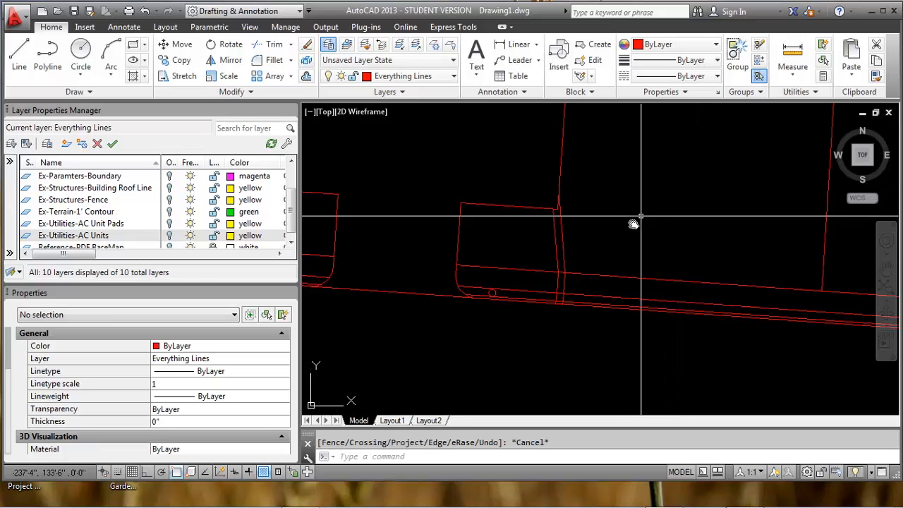
scroll(611, 268, "up", 2)
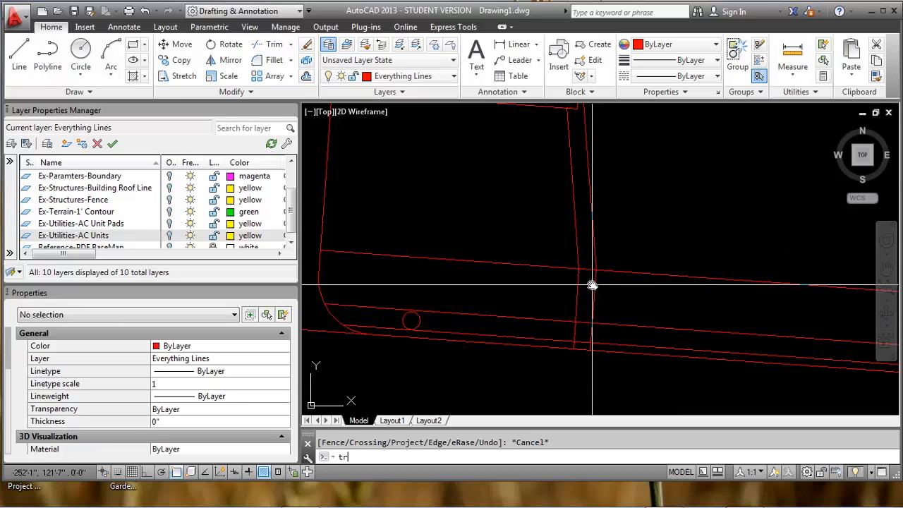
key("Return")
left_click(586, 269)
key("Return")
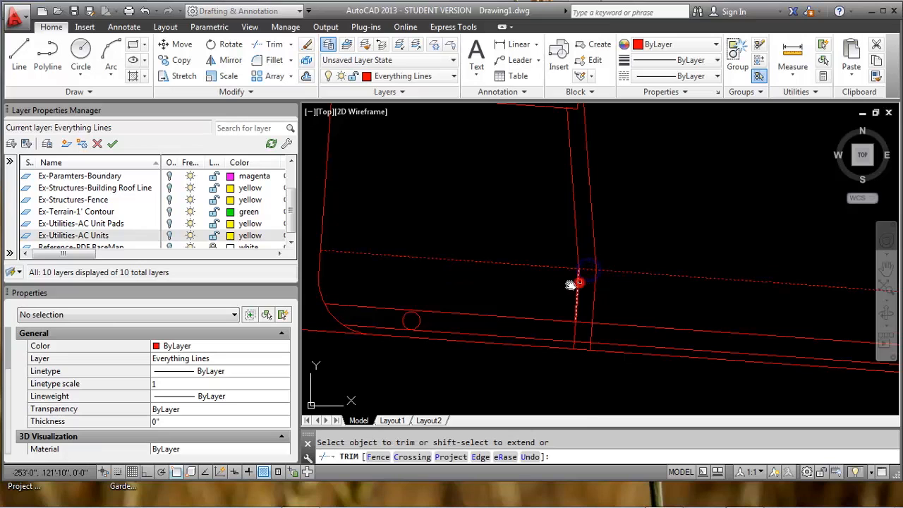
key("Escape")
Erase the four culvert line segments that cross the sidewalk strip and the street edge below it.
left_click(612, 303)
left_click(548, 294)
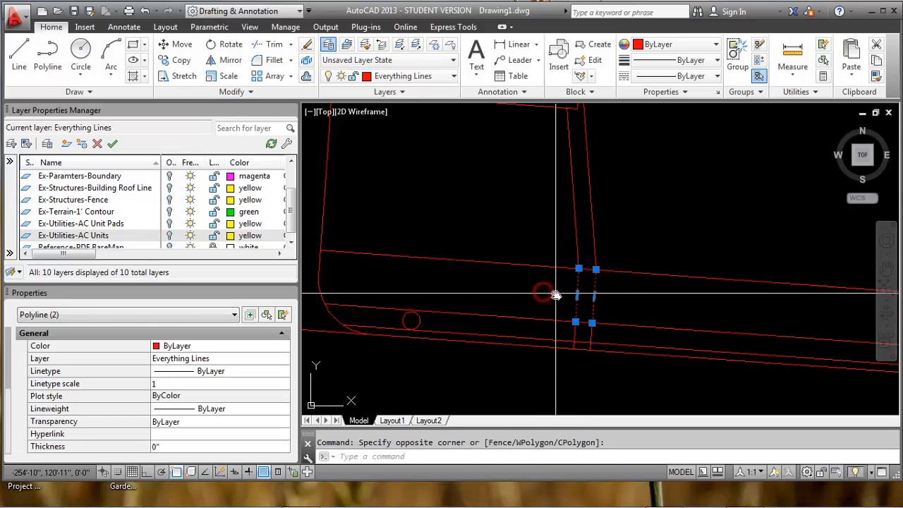
key("Delete")
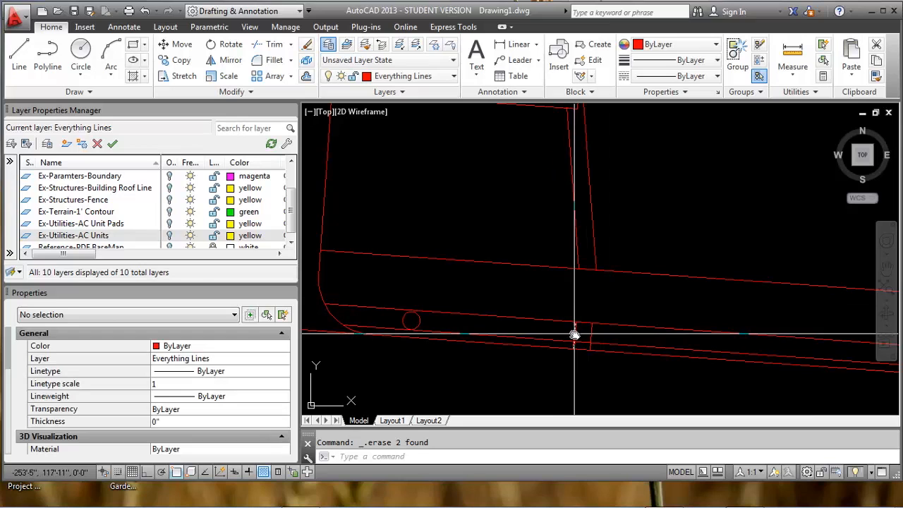
left_click(575, 335)
mouse_move(575, 335)
key("Delete")
left_click(594, 332)
left_click(593, 345)
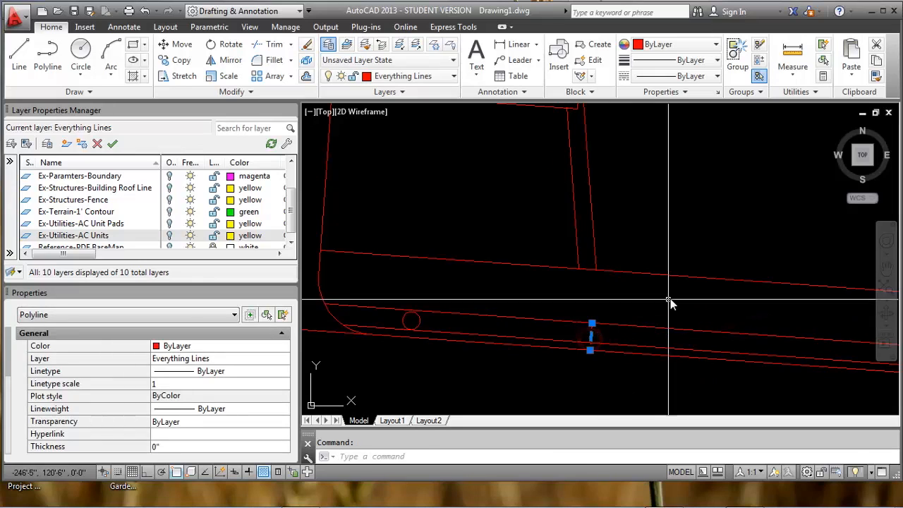
key("Delete")
scroll(653, 230, "down", 1)
mouse_move(648, 194)
middle_mouse_down()
mouse_move(589, 235)
mouse_move(587, 218)
mouse_move(558, 338)
mouse_move(589, 298)
mouse_move(587, 341)
middle_mouse_up()
scroll(574, 286, "down", 2)
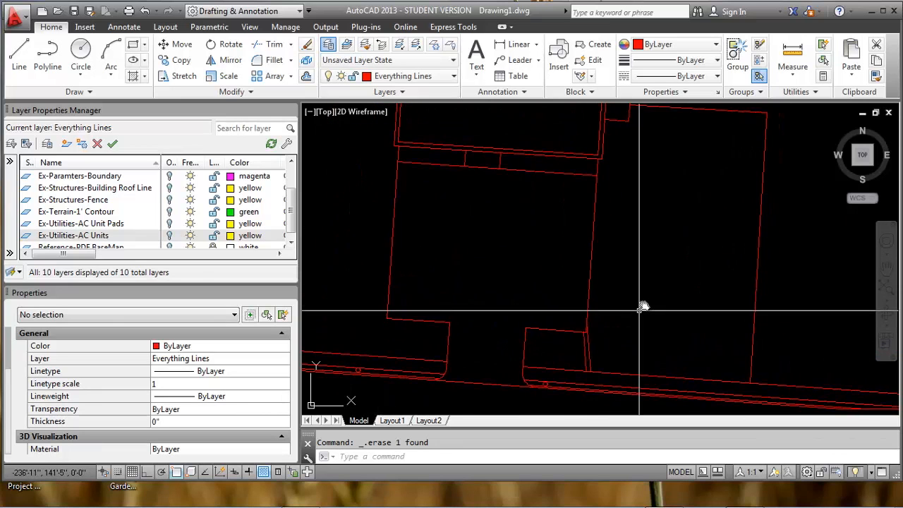
mouse_move(638, 327)
middle_mouse_down()
mouse_move(637, 254)
mouse_move(659, 245)
mouse_move(620, 299)
mouse_move(549, 333)
mouse_move(611, 317)
middle_mouse_up()
scroll(398, 362, "up", 2)
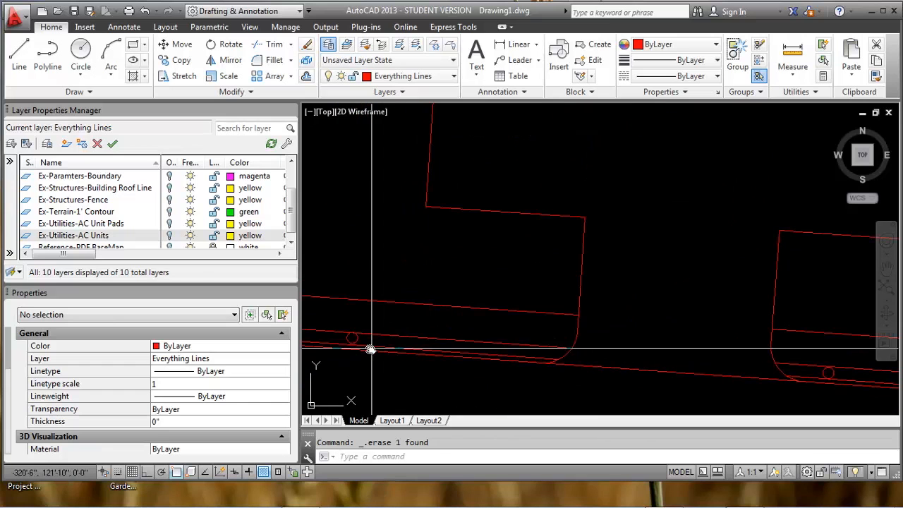
Examine the isolated linework around the street edge, driveway opening, parking areas and building for remaining overlapping lines.
left_click(355, 340)
key("Escape")
scroll(357, 340, "up", 2)
scroll(357, 340, "up", 1)
middle_click_drag(359, 340, 448, 329)
scroll(448, 327, "down", 2)
scroll(522, 295, "down", 2)
scroll(535, 280, "down", 1)
middle_click_drag(605, 228, 502, 323)
middle_click_drag(526, 294, 504, 330)
scroll(618, 244, "up", 3)
middle_click_drag(619, 247, 603, 220)
scroll(604, 220, "up", 1)
scroll(601, 226, "down", 4)
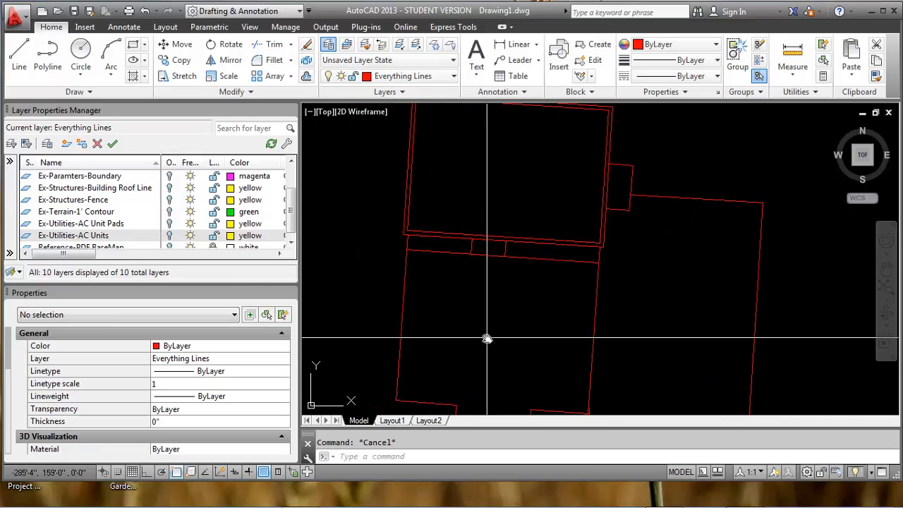
middle_click_drag(486, 337, 490, 254)
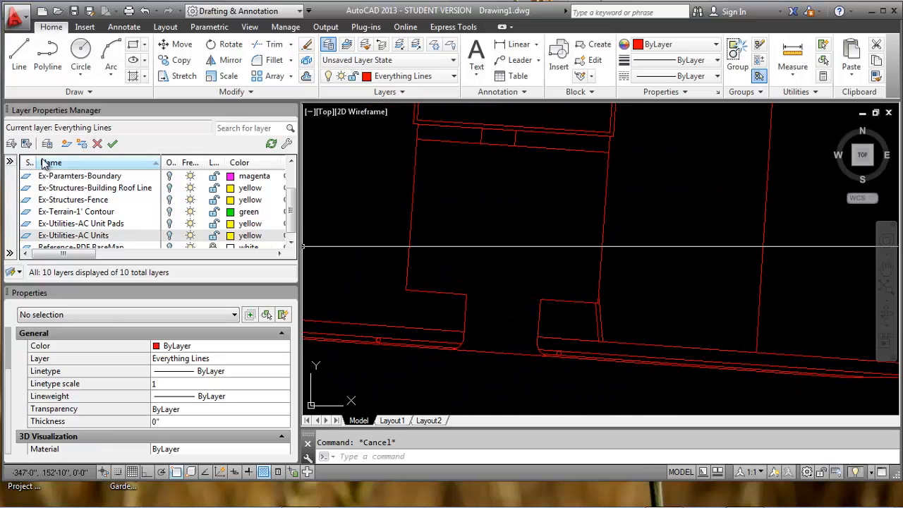
Create and make current the layer Ex-Hardscapes-Concrete Parking Area, turned on, and generate a BPOLY polyline boundary of the concrete parking area.
left_click(68, 144)
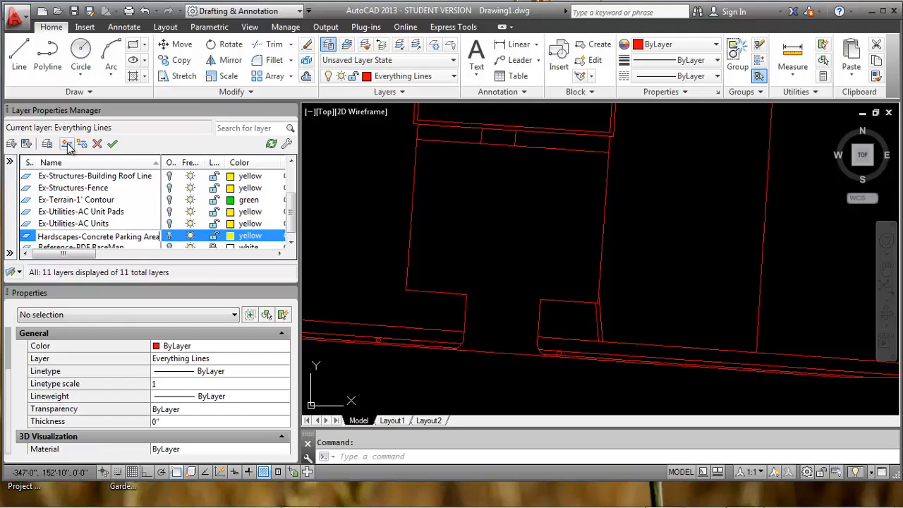
left_click(169, 238)
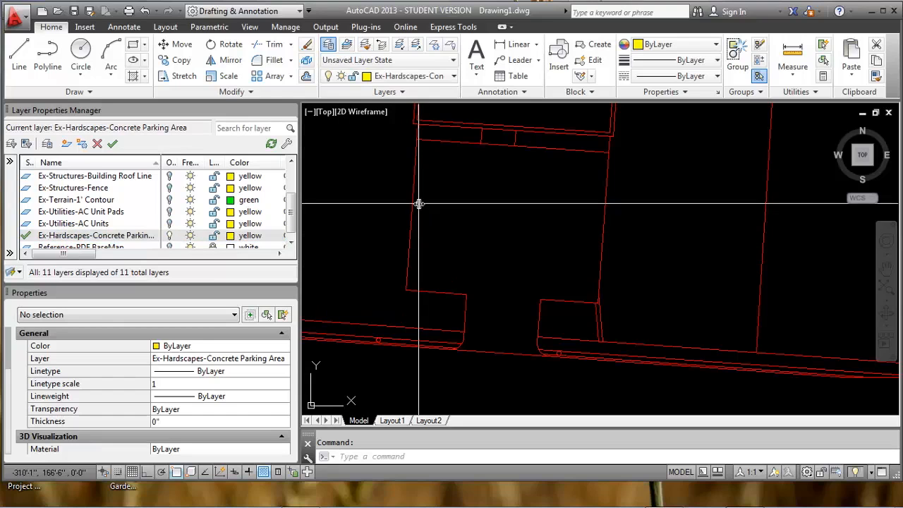
scroll(470, 255, "down", 2)
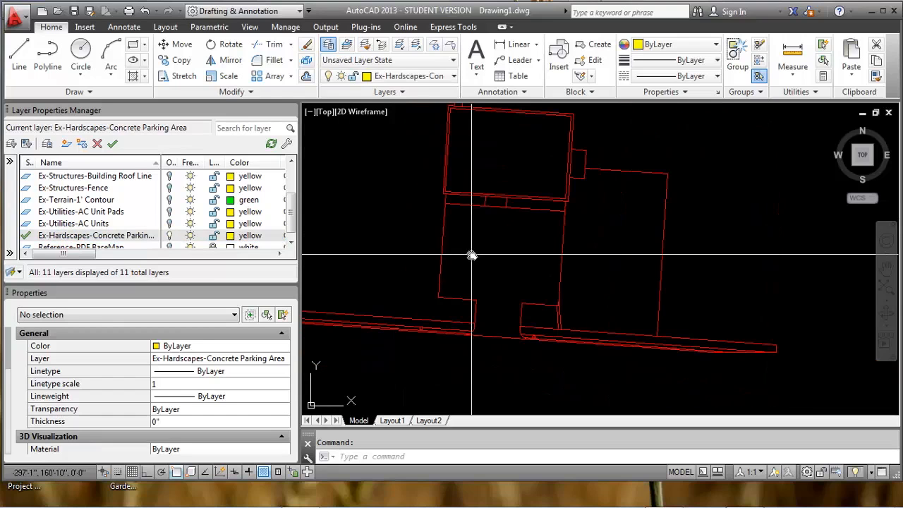
type("bpoly")
key("Return")
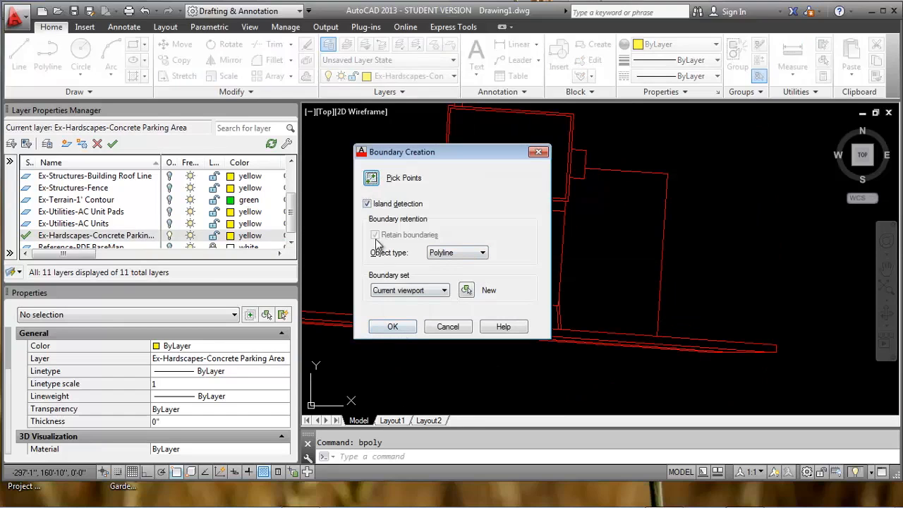
left_click(394, 326)
left_click(493, 252)
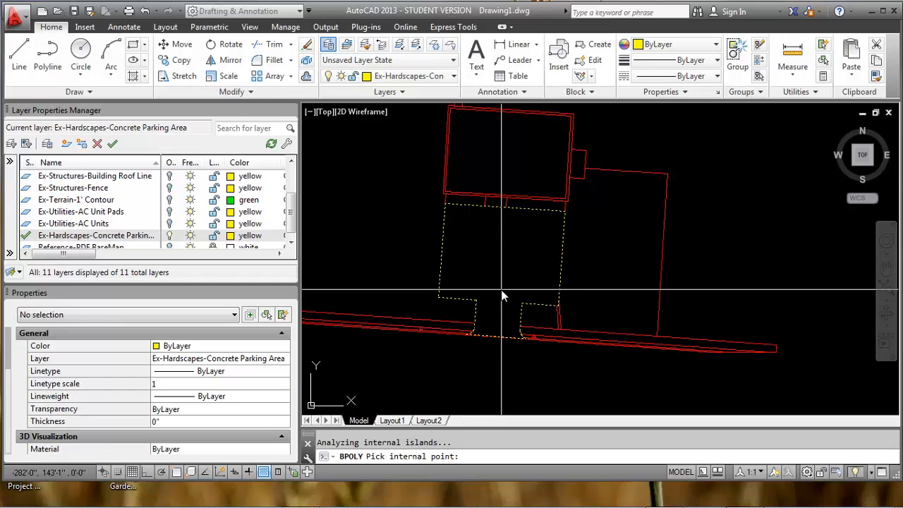
key("Return")
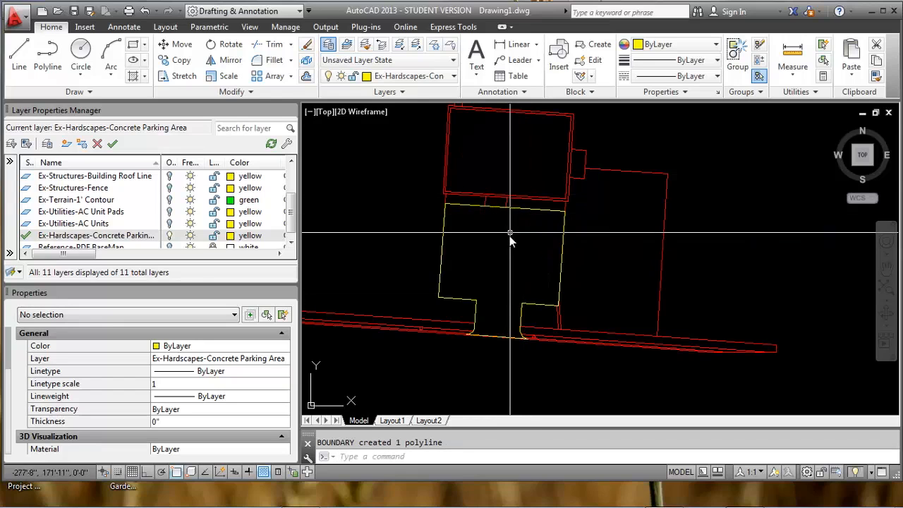
left_click(520, 208)
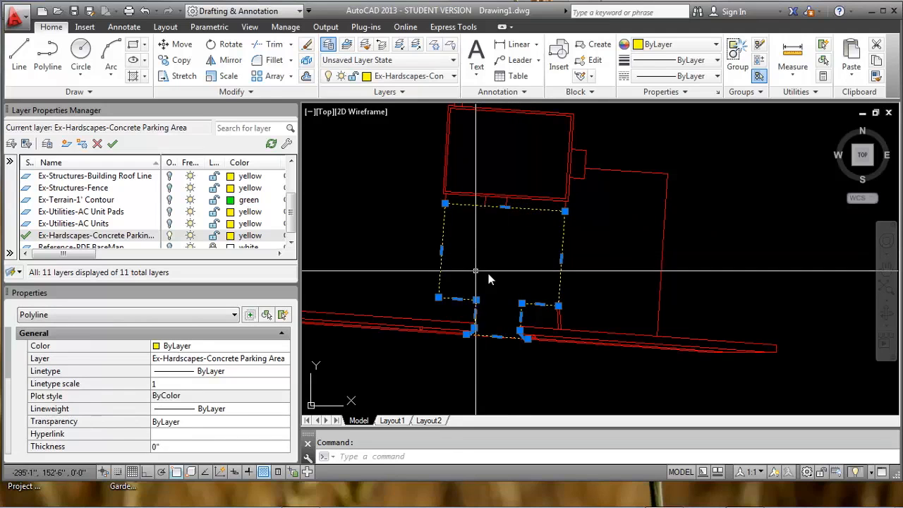
key("Escape")
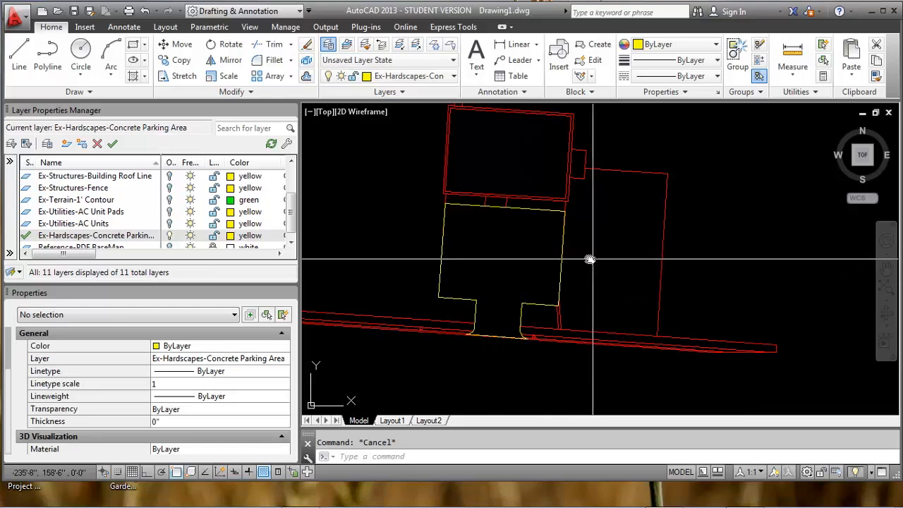
Create the layer Ex-Hardscapes-Gravel Parking Area, turn off the Concrete Parking Area layer, and make the gravel layer current.
middle_click_drag(593, 260, 551, 252)
scroll(532, 278, "up", 1)
scroll(594, 257, "down", 2)
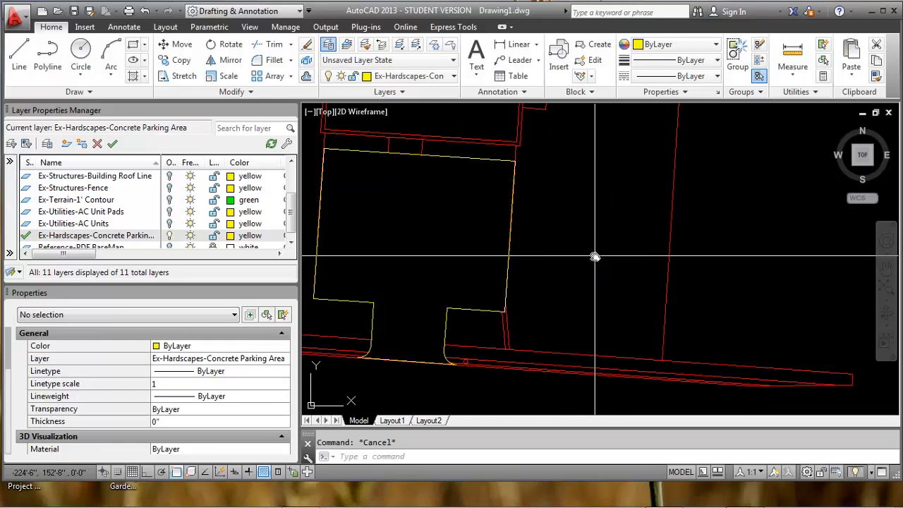
left_click(68, 146)
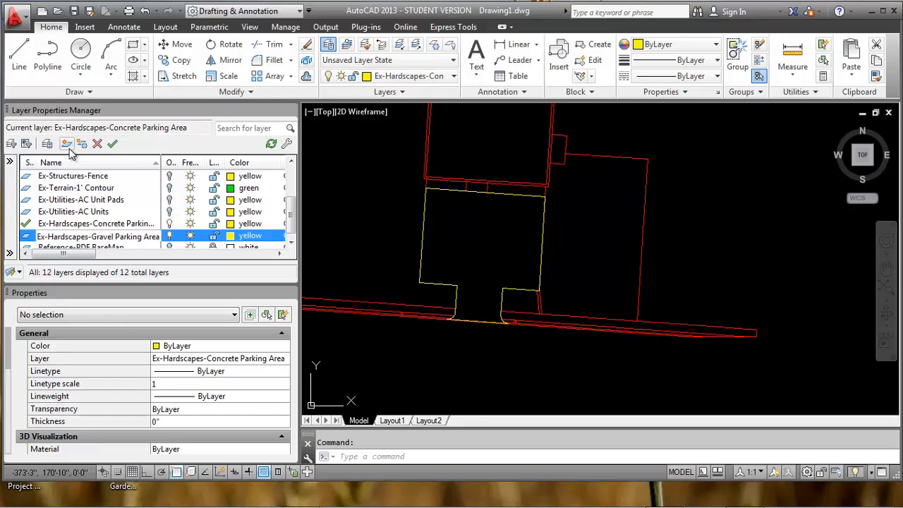
left_click(170, 224)
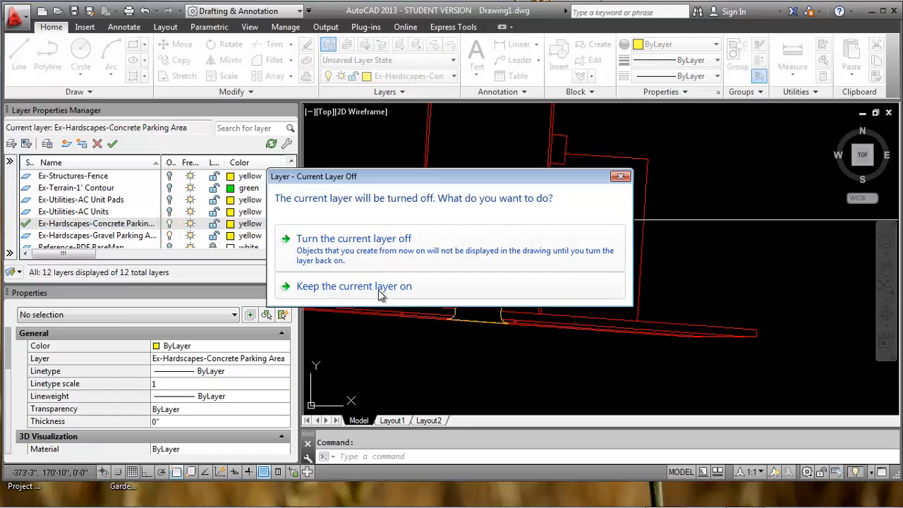
left_click(386, 240)
left_click(50, 237)
double_click(51, 237)
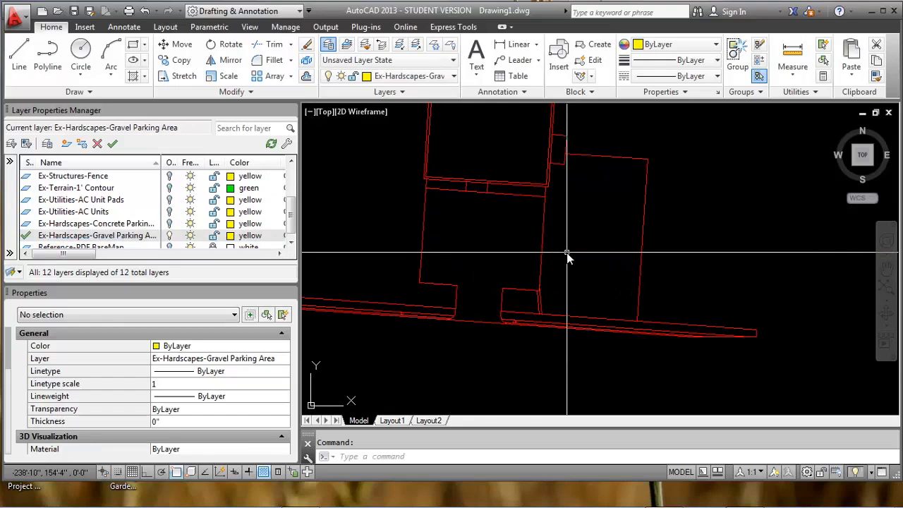
Generate a BPOLY polyline boundary around the gravel parking area beside the concrete parking area.
type("bpoly")
key("Return")
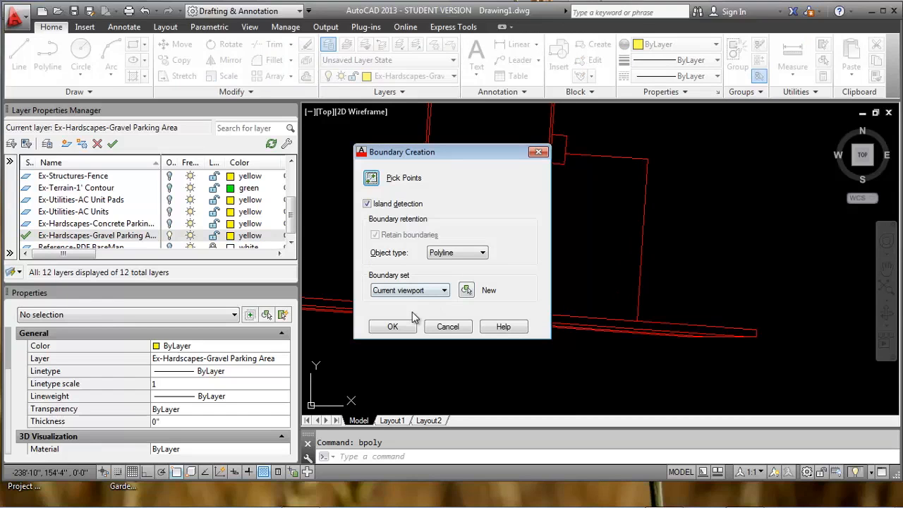
left_click(393, 327)
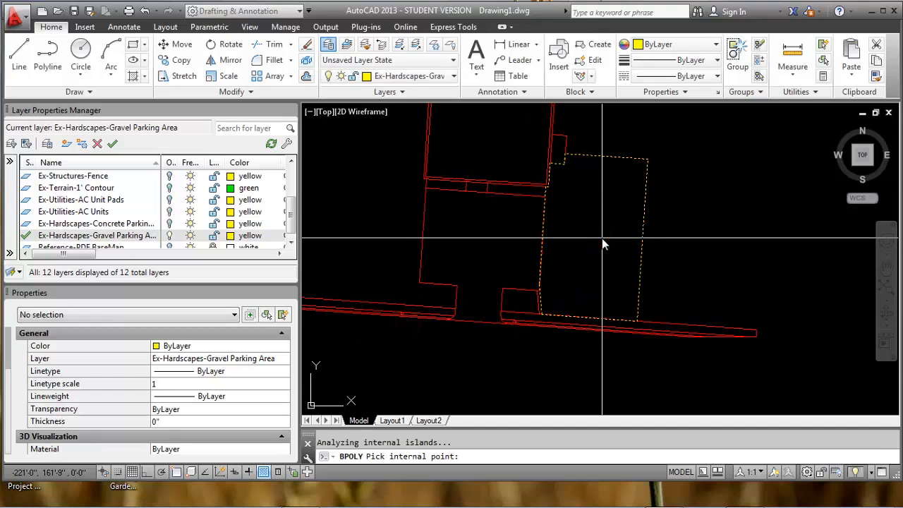
key("Return")
Erase the gravel parking boundary and stretch the lower end of the area's outer edge line to open a gap at the sidewalk.
scroll(632, 309, "up", 4)
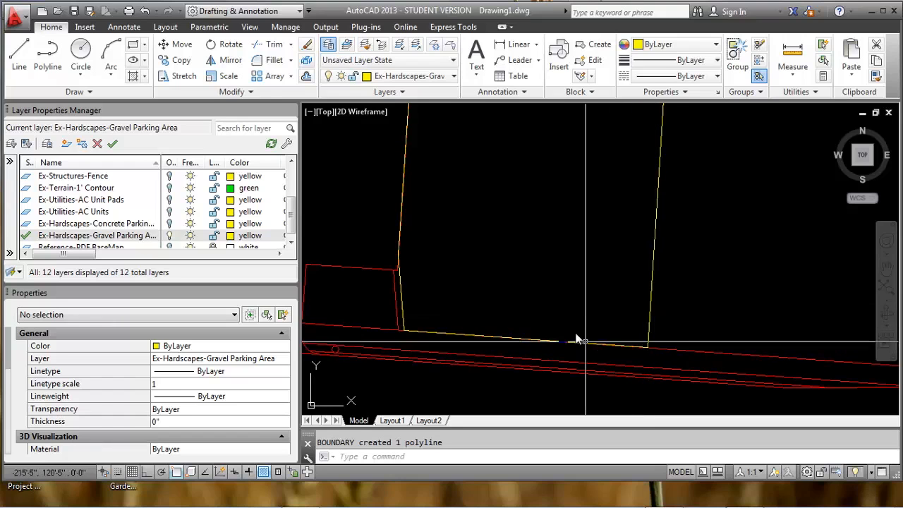
scroll(563, 311, "down", 1)
middle_click_drag(654, 309, 506, 337)
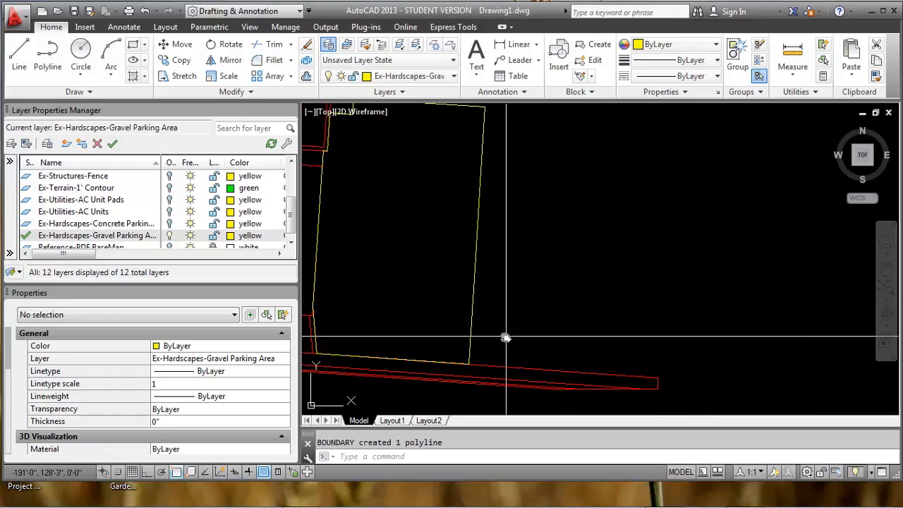
left_click(472, 313)
left_click(514, 306)
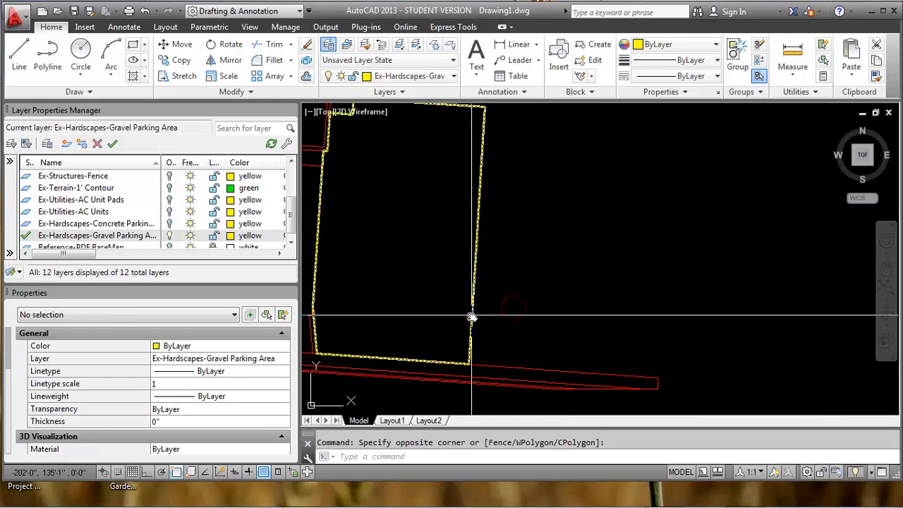
left_click(471, 314)
key("Delete")
left_click(471, 341)
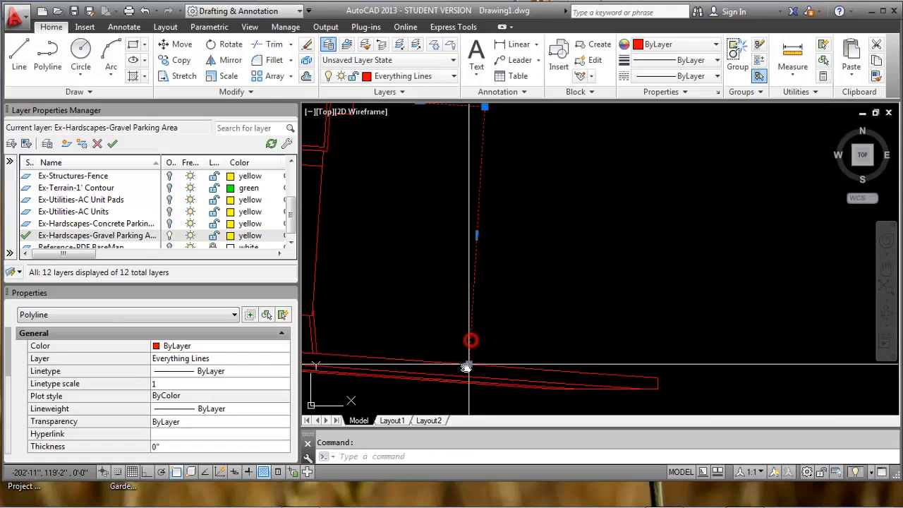
left_click(468, 364)
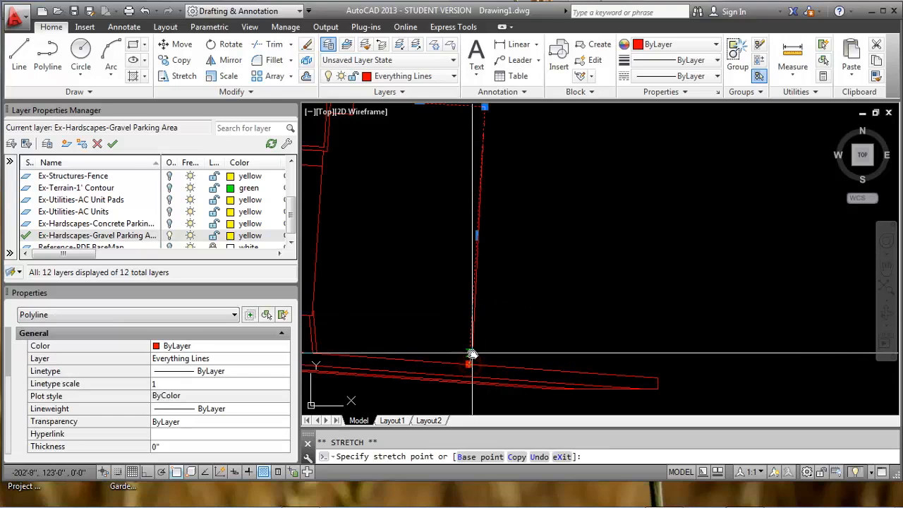
key("Escape")
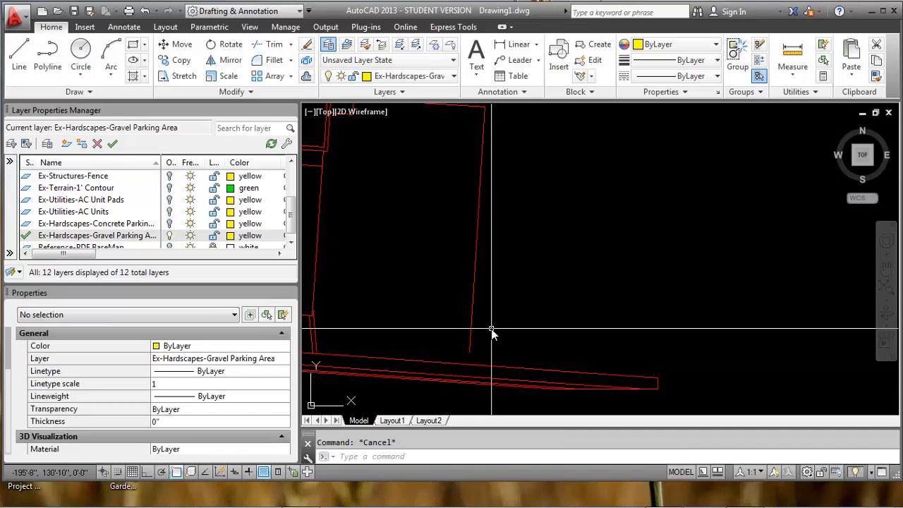
Try to generate a BPOLY boundary in the open-ended gravel area, and undo the edge stretch and the boundary erase.
key("Return")
left_click(410, 326)
left_click(373, 288)
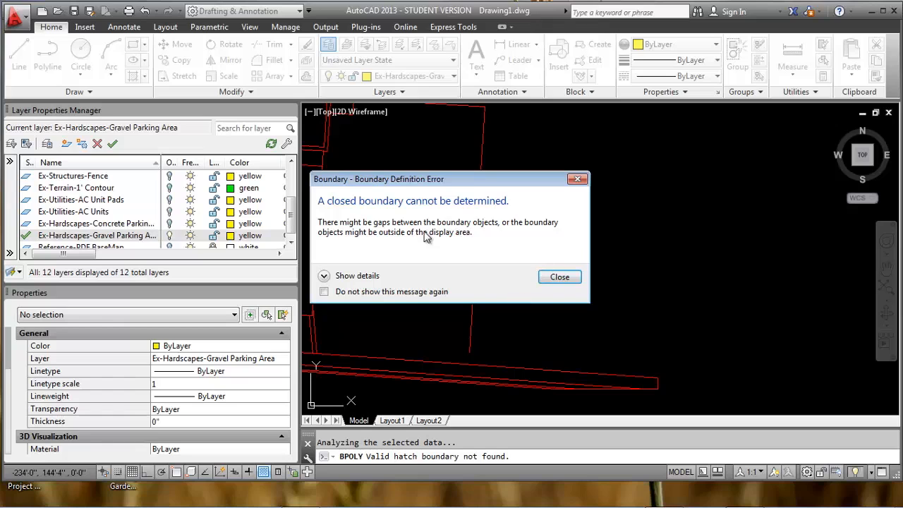
left_click(555, 273)
key("Escape")
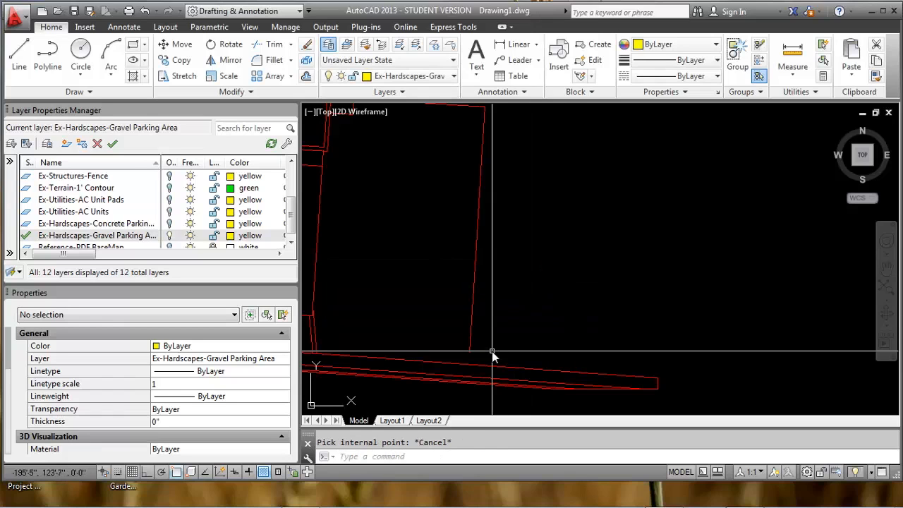
key("ctrl+z")
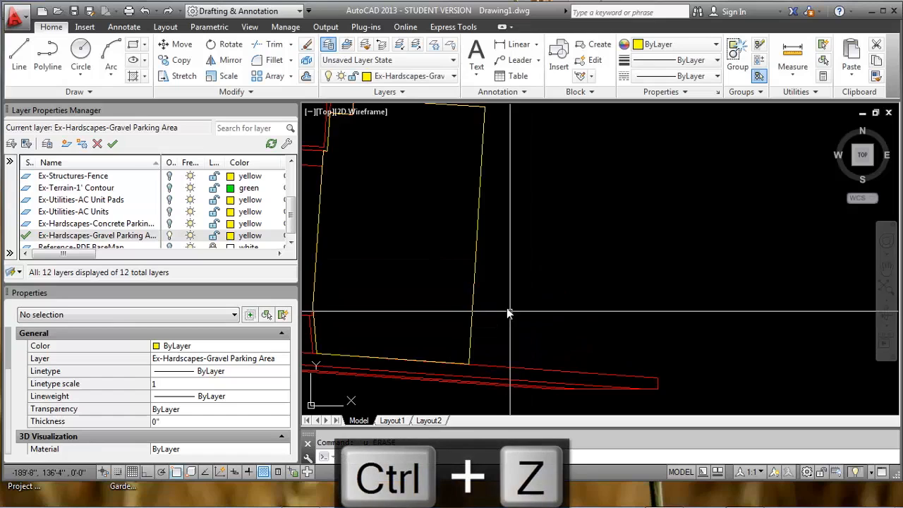
Regenerate the whole drawing with REGENALL.
middle_click_drag(438, 276, 543, 295)
scroll(485, 283, "up", 1)
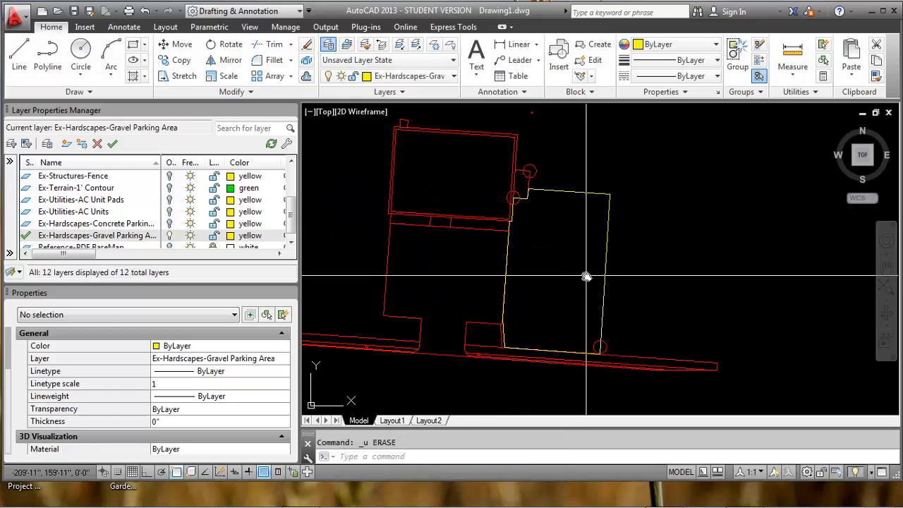
key("Return")
middle_click_drag(463, 319, 522, 310)
scroll(520, 300, "up", 1)
scroll(521, 301, "down", 1)
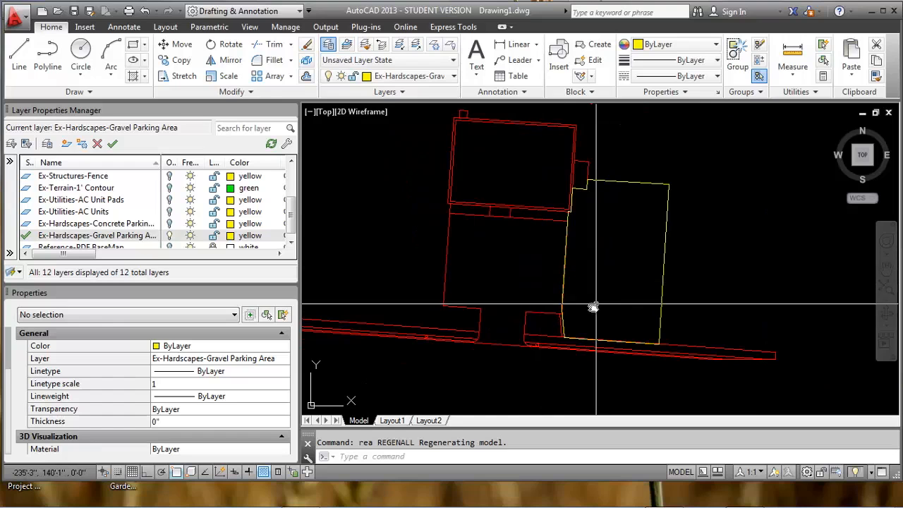
Create the layer Ex-Hardscape-Culvert and make it the current layer.
scroll(545, 342, "up", 3)
scroll(555, 317, "up", 4)
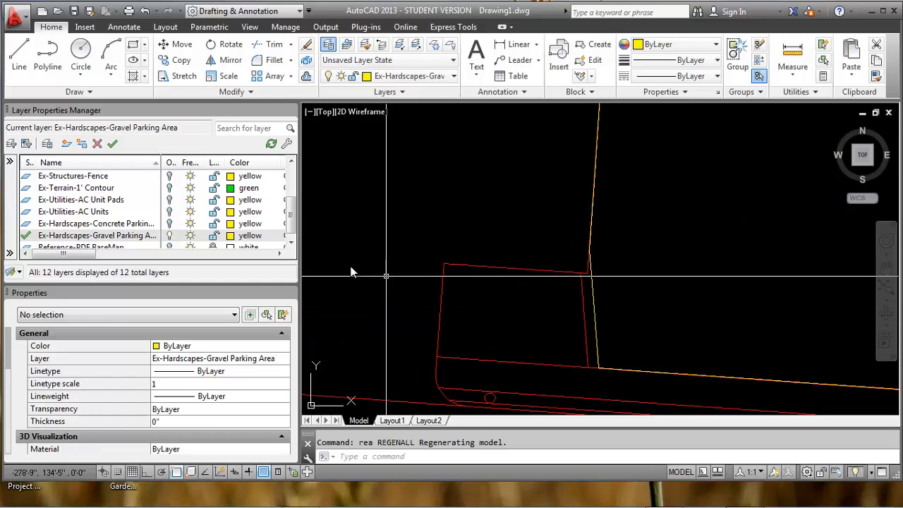
left_click(65, 145)
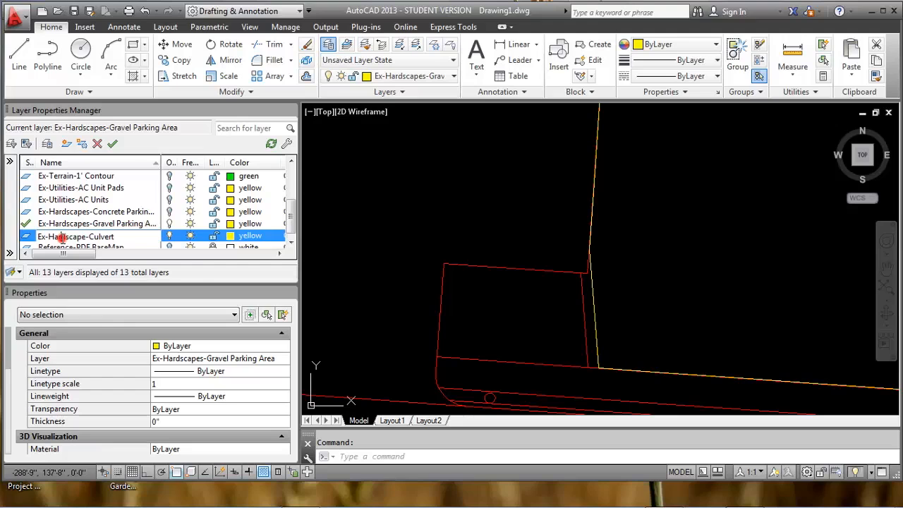
double_click(27, 236)
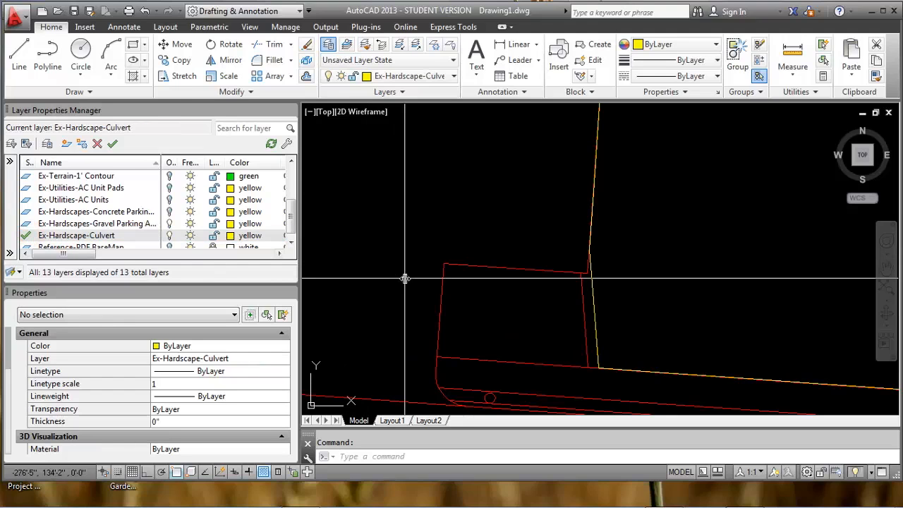
Generate a BPOLY polyline boundary around the narrow culvert strip between the small planting rectangle and the gravel parking area.
key("Return")
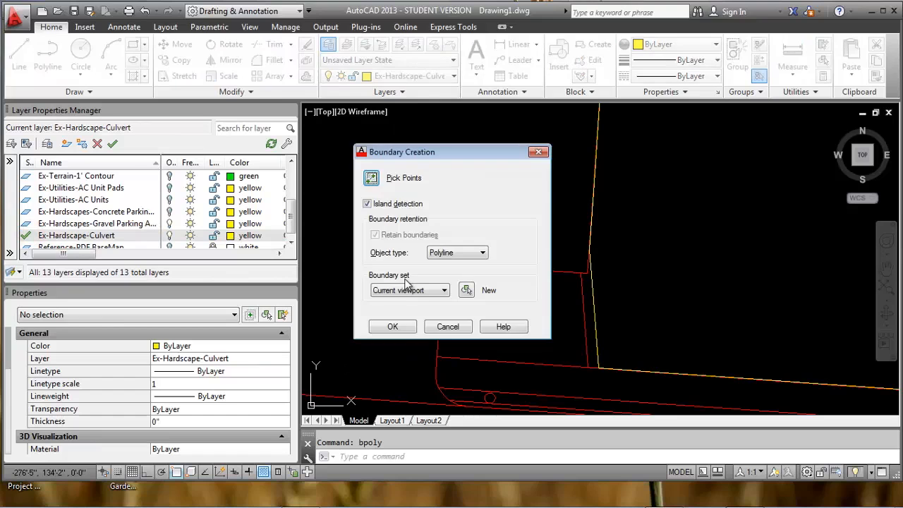
left_click(410, 326)
left_click(590, 298)
key("Return")
middle_click_drag(478, 292, 587, 300)
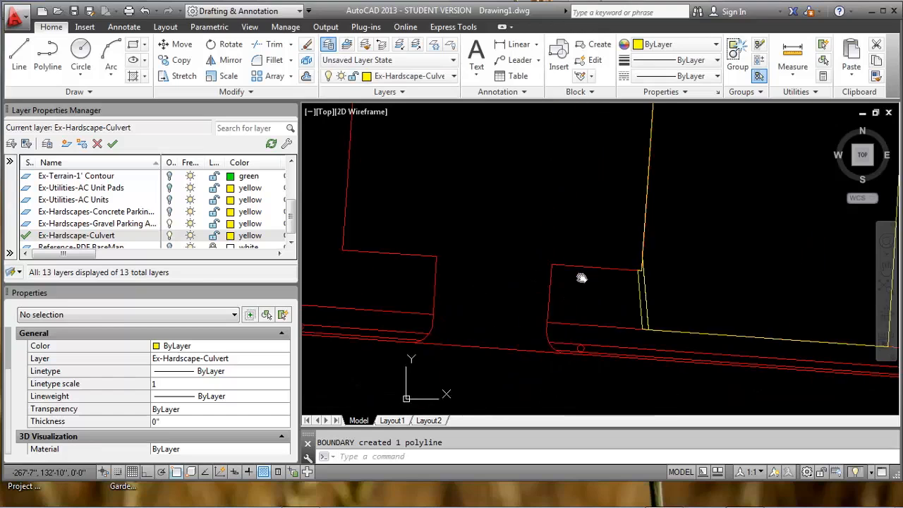
Create the layer Ex-Plant Material-Lawn Area, set its color to green and make it the current layer.
scroll(575, 246, "down", 2)
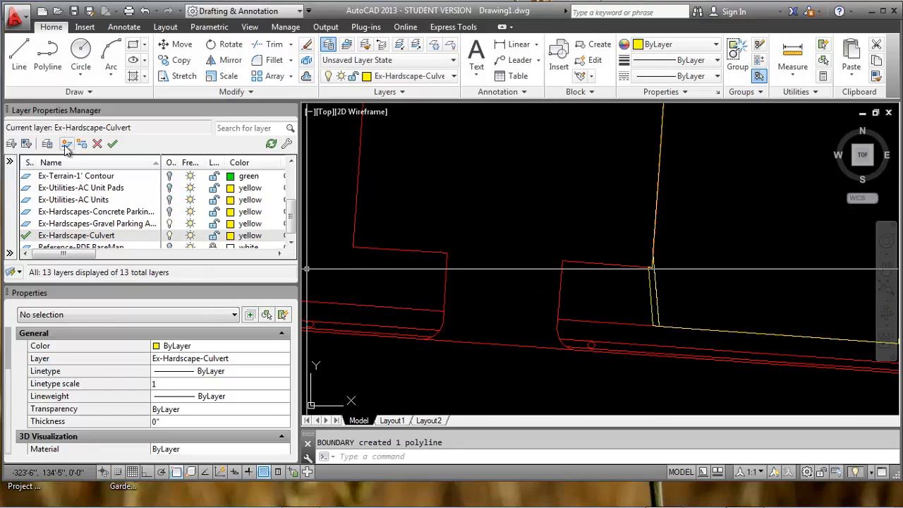
scroll(577, 287, "down", 1)
middle_click_drag(578, 287, 615, 288)
scroll(616, 287, "down", 1)
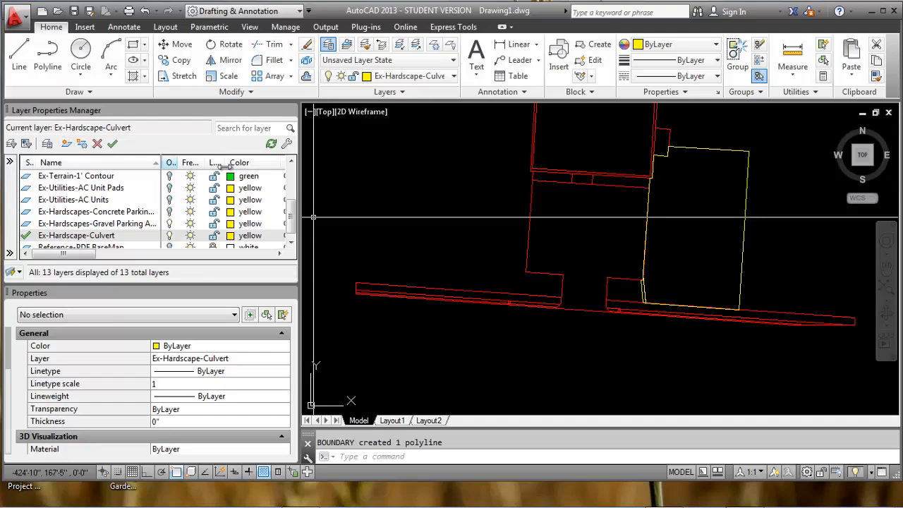
left_click(66, 144)
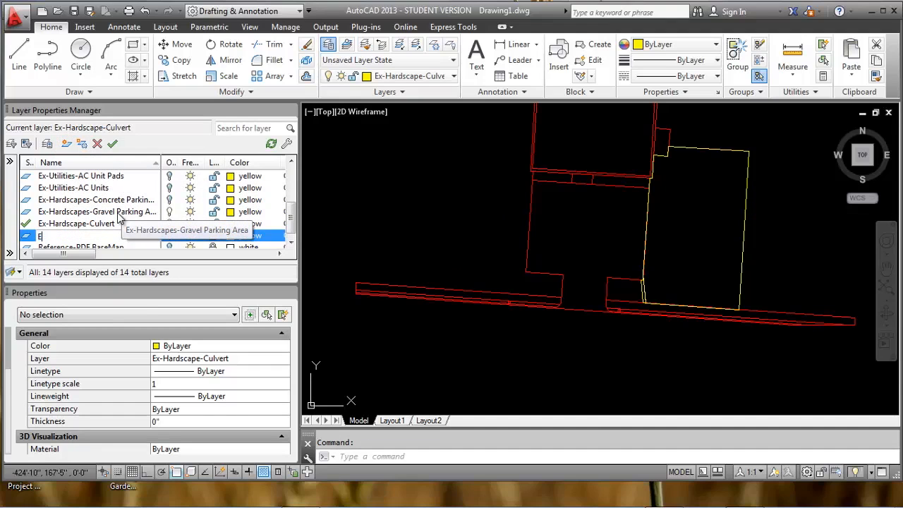
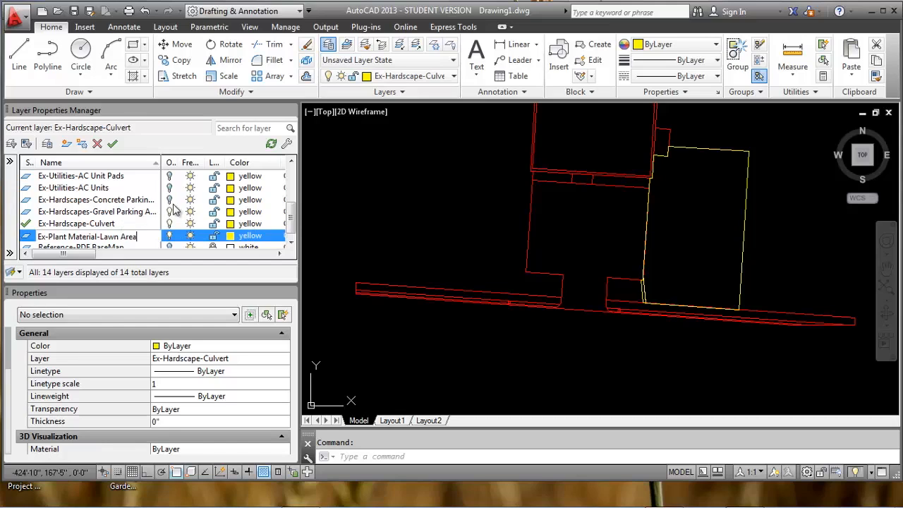
left_click(233, 237)
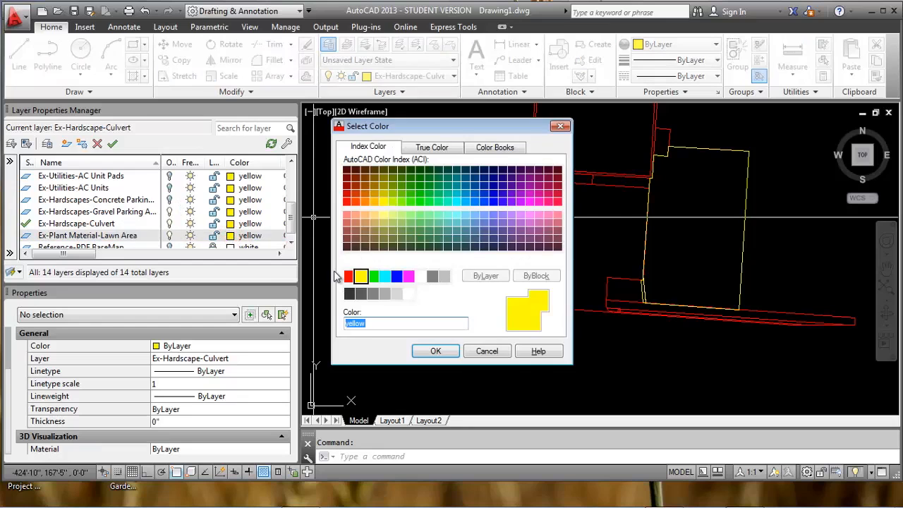
left_click(373, 276)
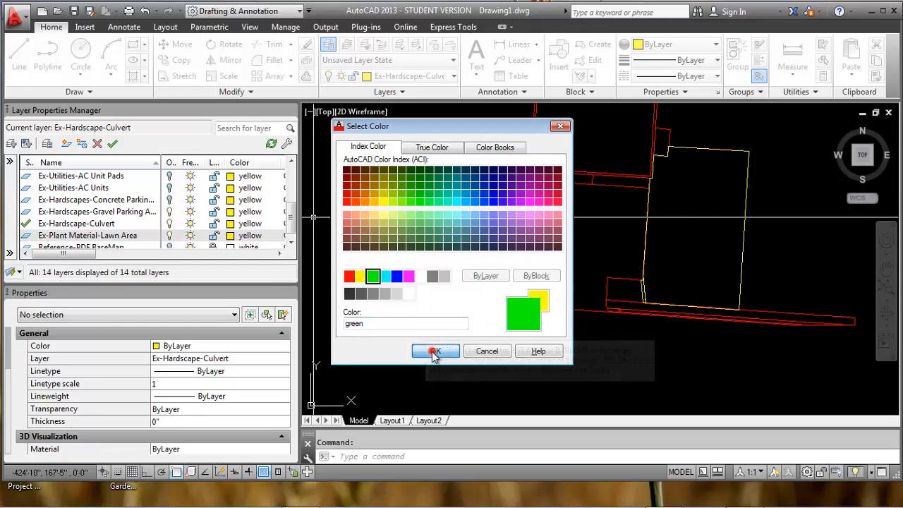
left_click(436, 351)
double_click(65, 238)
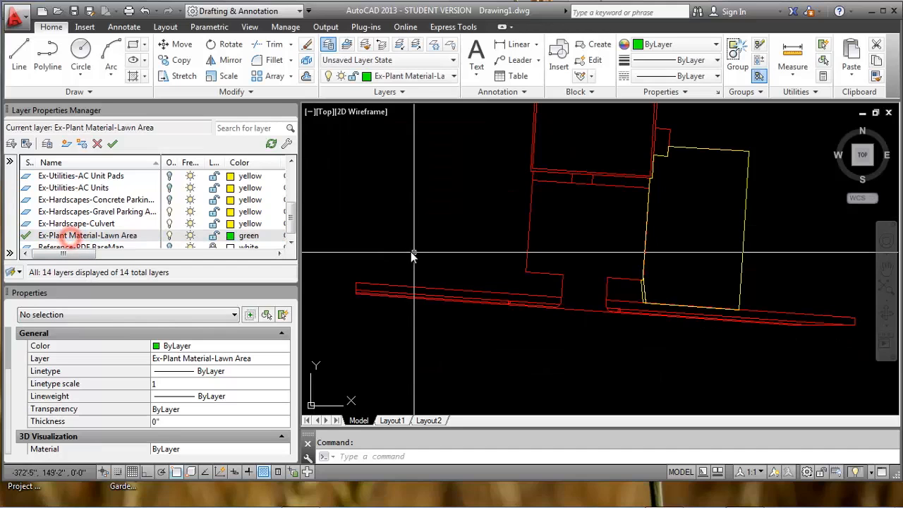
Generate a BPOLY polyline boundary around the small planting rectangle beside the culvert strip.
scroll(556, 285, "up", 4)
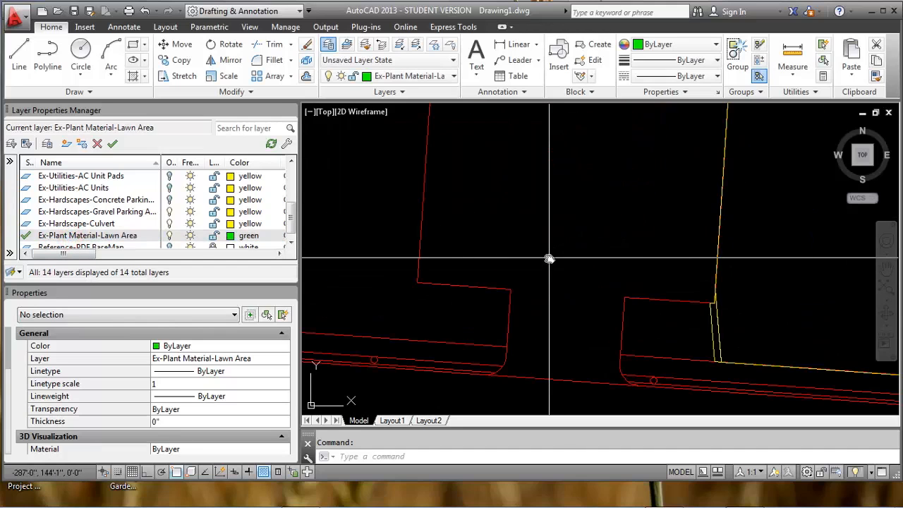
type("bpoly")
key("Return")
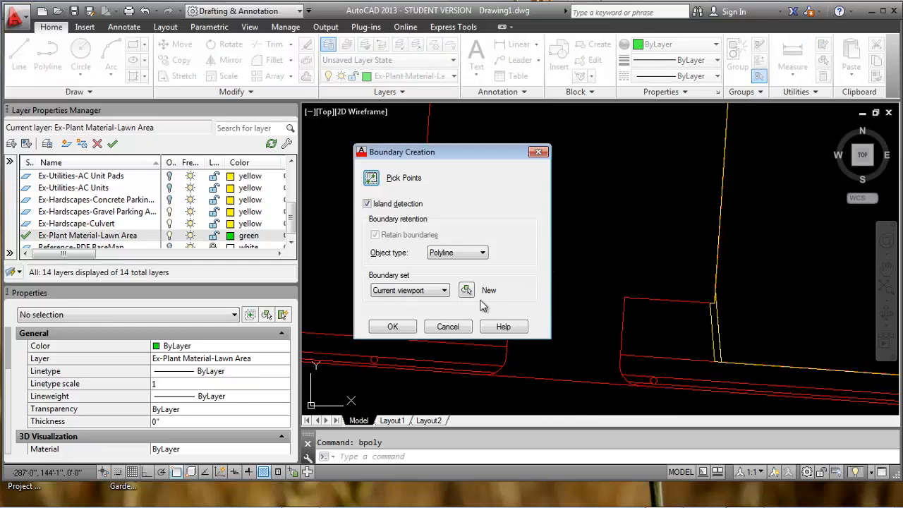
left_click(394, 327)
left_click(681, 339)
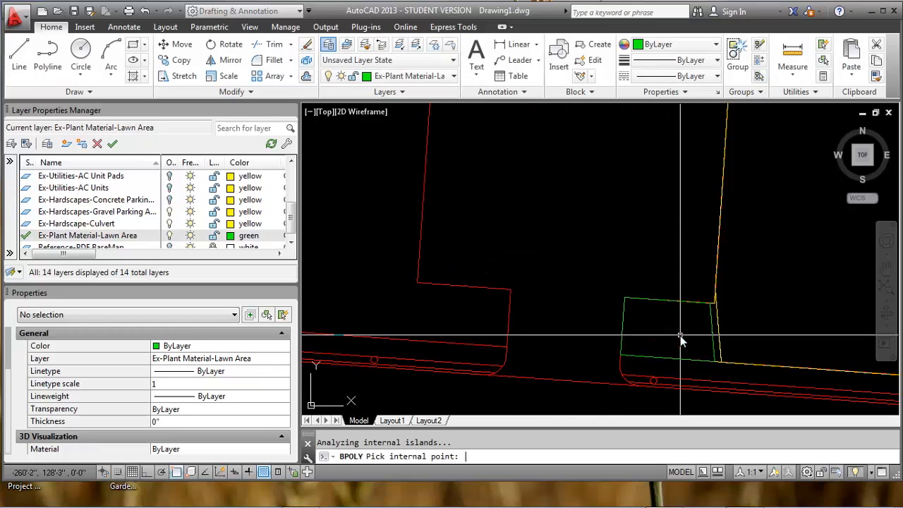
key("Return")
scroll(680, 342, "down", 5)
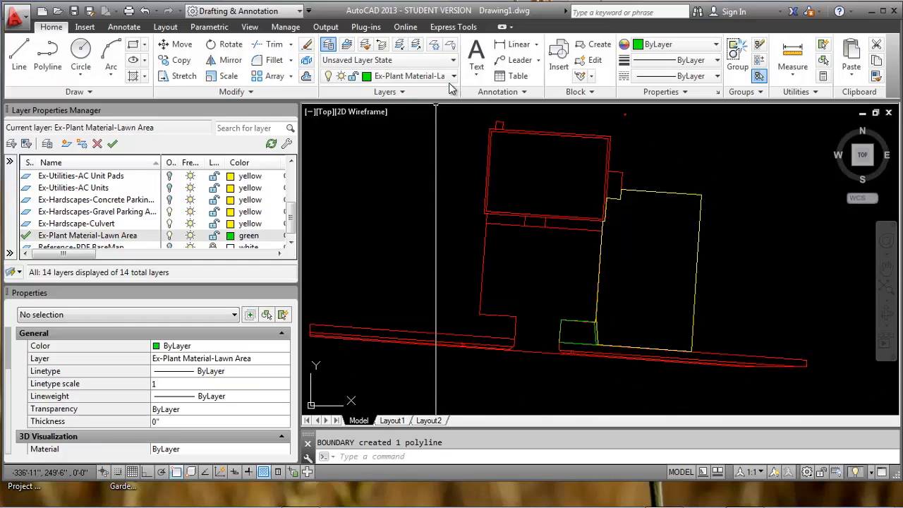
middle_click_drag(427, 116, 417, 152)
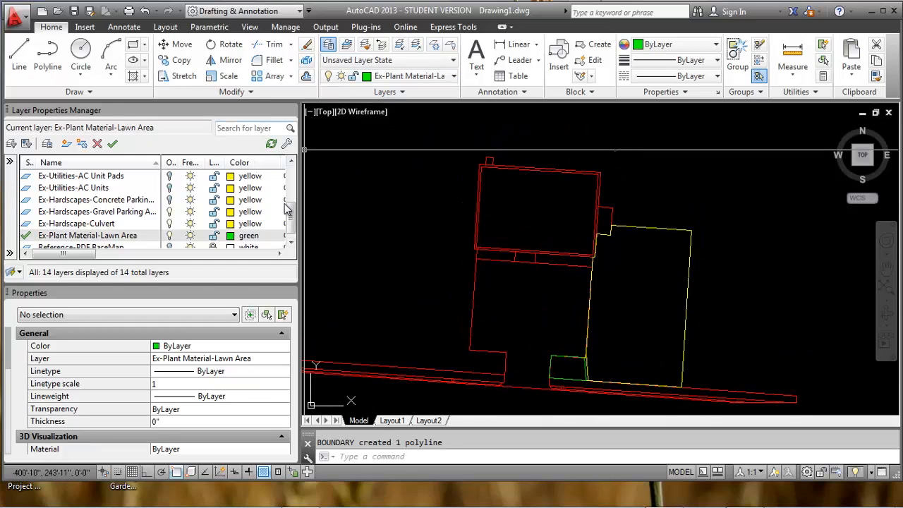
Try to generate a BPOLY boundary inside the long narrow strip along the street, west of the driveway opening.
scroll(293, 219, "up", 2)
scroll(293, 219, "down", 1)
middle_click_drag(362, 377, 449, 290)
scroll(400, 288, "up", 6)
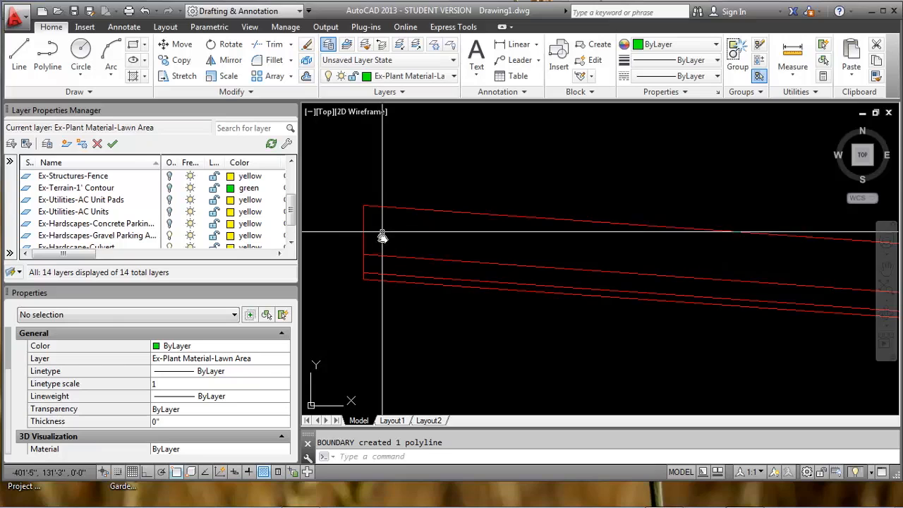
mouse_move(391, 263)
type("b")
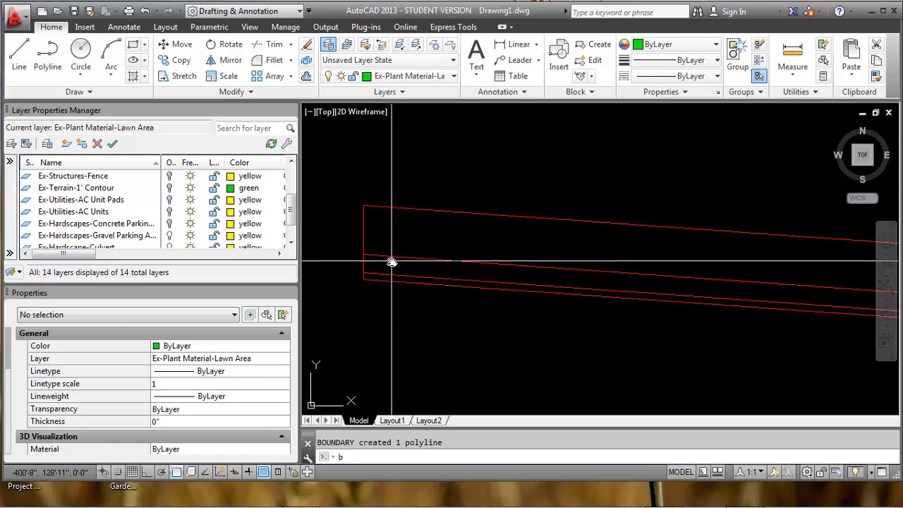
key("BackSpace")
type("poly")
key("Return")
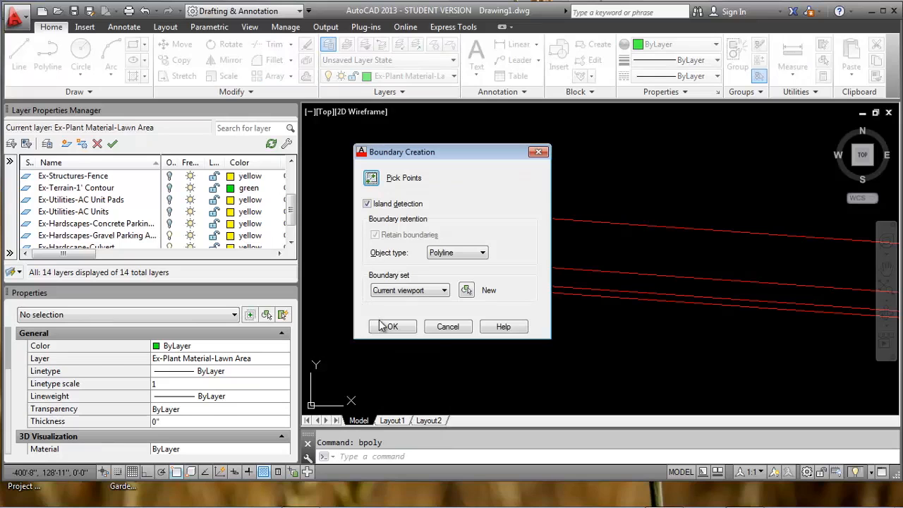
left_click(385, 326)
left_click(409, 273)
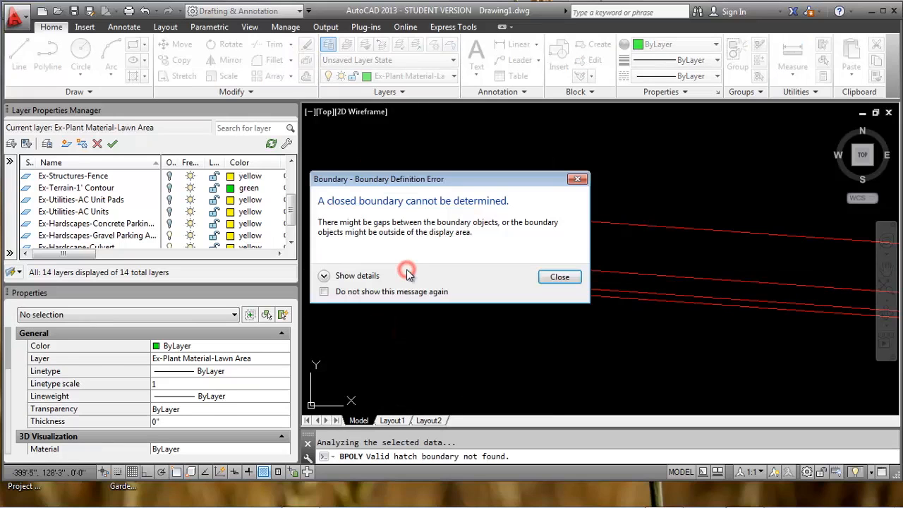
left_click(541, 280)
left_click(508, 275)
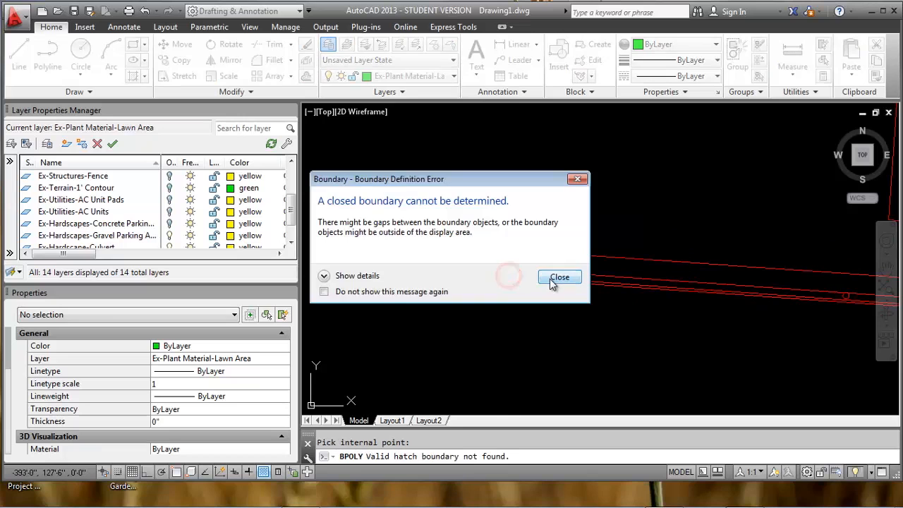
left_click(559, 277)
scroll(419, 289, "down", 3)
key("Escape")
Extend the long street-side strip's lines to the vertical line that closes its west end.
scroll(423, 278, "down", 3)
middle_click_drag(402, 278, 461, 213)
middle_click_drag(457, 267, 461, 262)
type("ex")
key("Return")
left_click(445, 276)
left_click(409, 262)
right_click(470, 248)
left_click(441, 185)
left_click(417, 206)
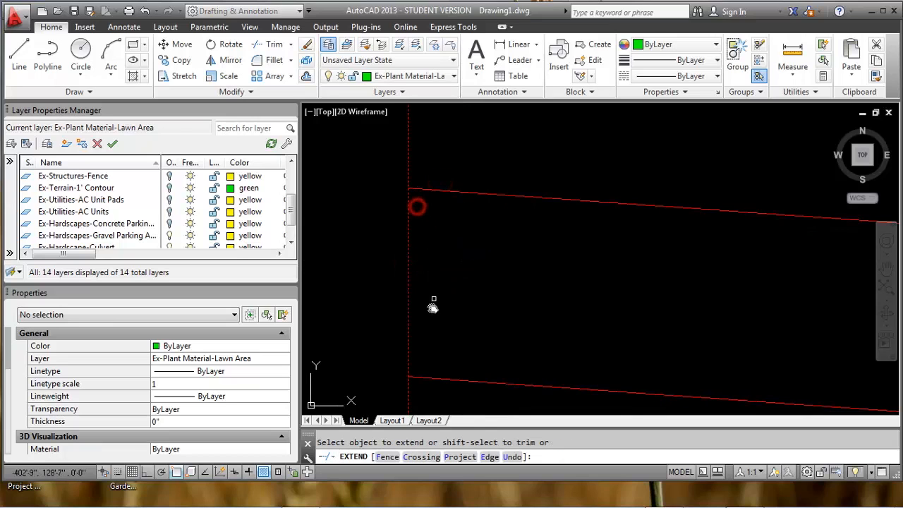
middle_click_drag(421, 379, 441, 310)
key("Escape")
scroll(440, 311, "down", 6)
middle_click_drag(564, 317, 452, 316)
scroll(602, 316, "up", 2)
scroll(591, 319, "up", 4)
left_click(550, 304)
scroll(546, 301, "up", 4)
key("Escape")
left_click(550, 336)
key("Escape")
middle_click_drag(542, 308, 525, 235)
type("m")
key("Return")
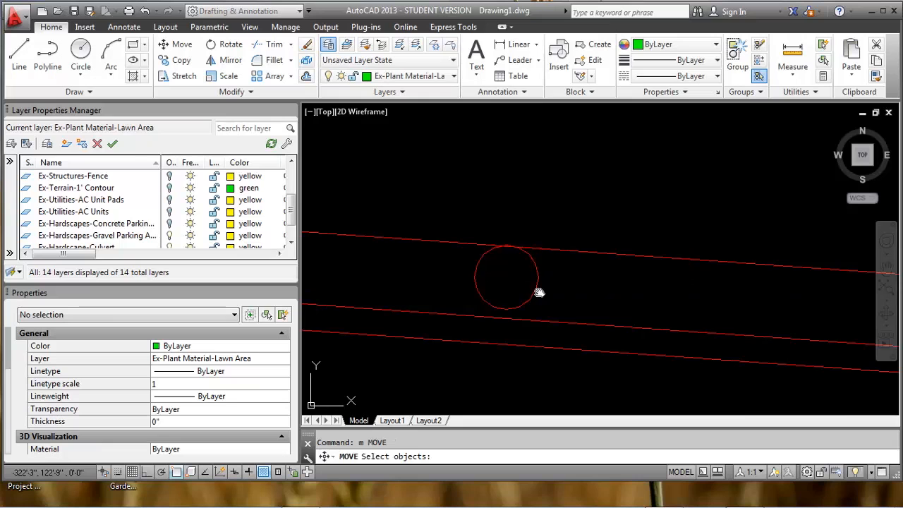
key("Escape")
Regenerate the whole drawing with REGENALL and examine the street-side strip linework around the small circle.
scroll(503, 247, "up", 2)
scroll(504, 249, "down", 7)
scroll(562, 267, "up", 2)
mouse_move(607, 280)
middle_mouse_down()
mouse_move(561, 267)
mouse_move(611, 268)
middle_mouse_up()
scroll(568, 259, "up", 6)
scroll(569, 250, "down", 3)
mouse_move(569, 251)
middle_mouse_down()
mouse_move(452, 244)
mouse_move(414, 252)
mouse_move(580, 261)
mouse_move(470, 250)
middle_mouse_up()
scroll(593, 253, "up", 2)
scroll(489, 219, "down", 2)
middle_click_drag(489, 219, 499, 254)
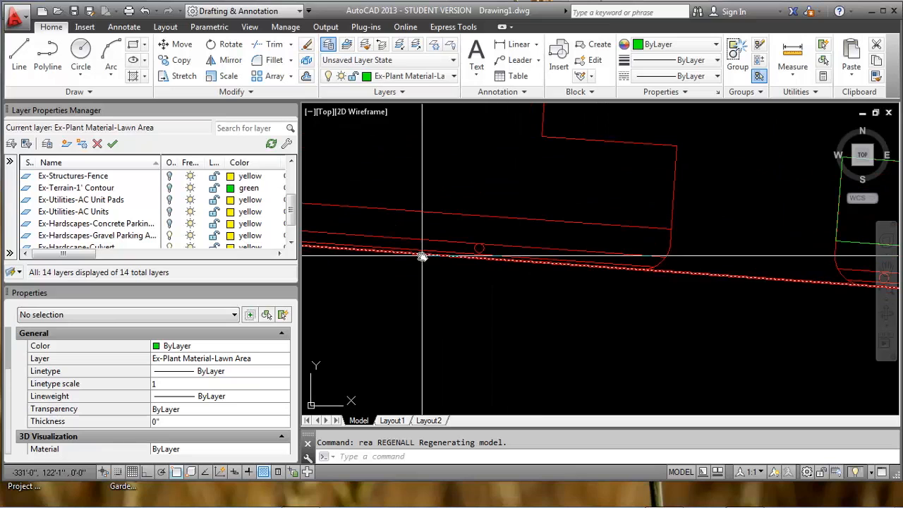
scroll(437, 248, "down", 2)
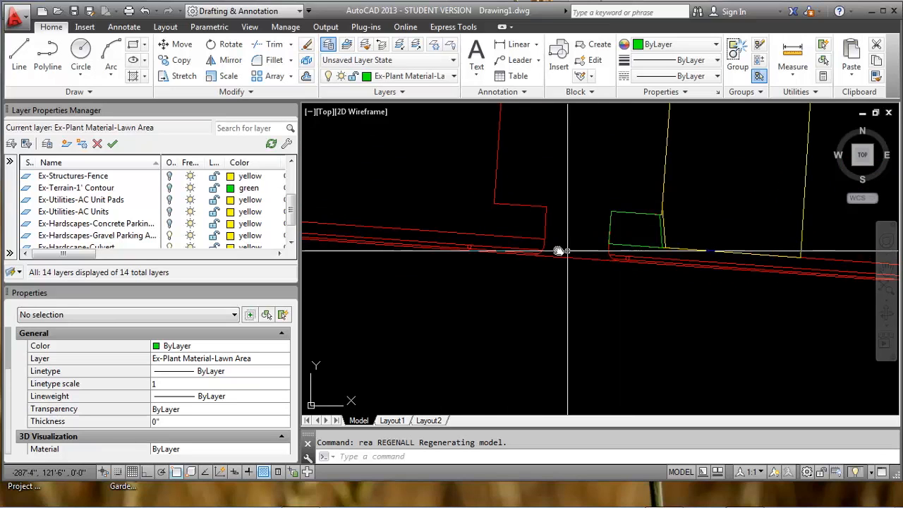
scroll(452, 245, "up", 5)
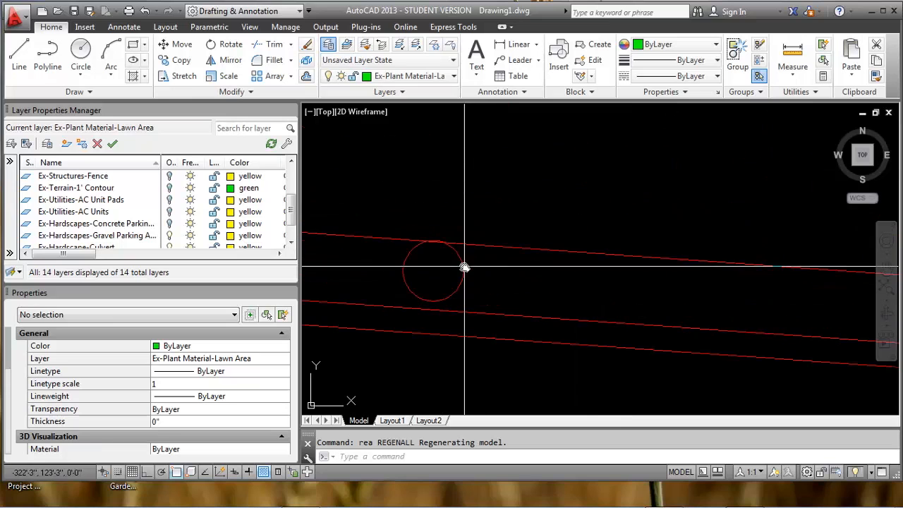
left_click(464, 268)
key("Escape")
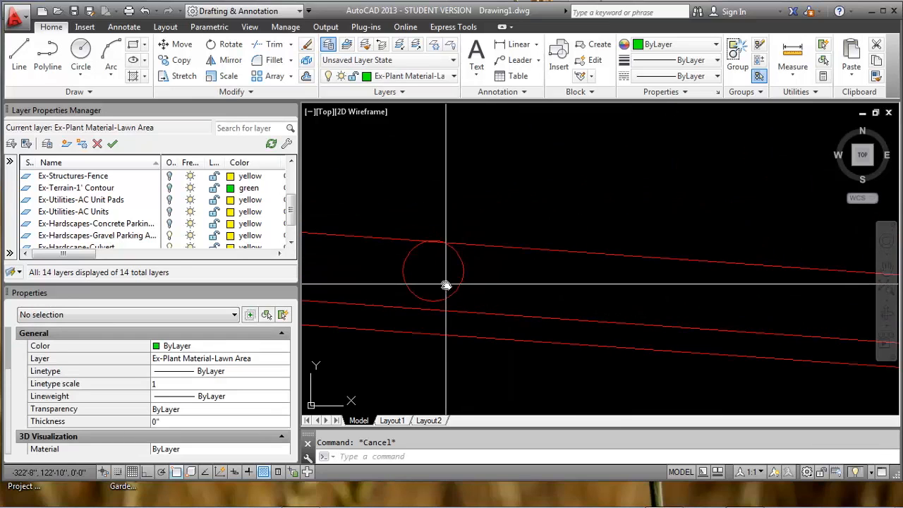
type("m")
key("Return")
left_click(477, 302)
left_click(427, 272)
key("Return")
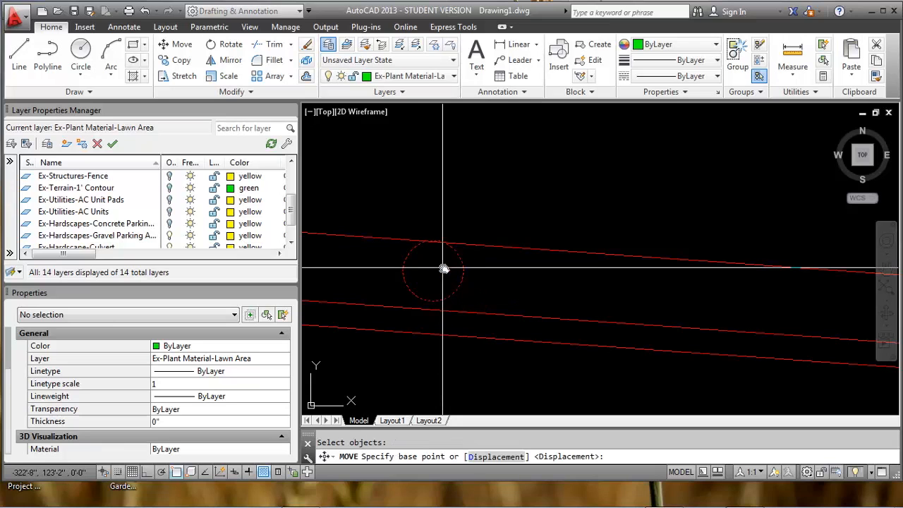
key("Escape")
Create a new layer named Ex-Utilities-Electric Pole for the small circles in the street-side strips.
scroll(439, 263, "down", 2)
scroll(597, 298, "down", 3)
mouse_move(604, 296)
middle_mouse_down()
mouse_move(335, 275)
mouse_move(447, 293)
middle_mouse_up()
scroll(497, 292, "down", 4)
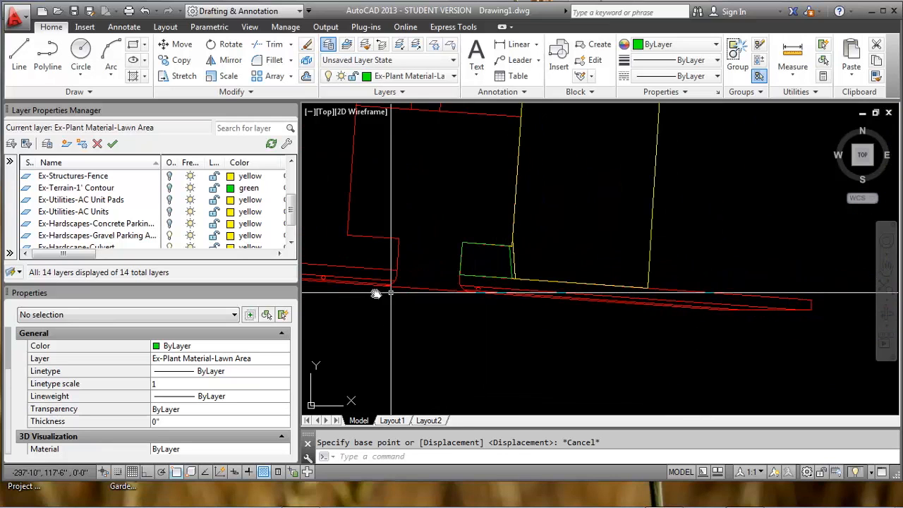
scroll(376, 294, "up", 3)
scroll(388, 298, "up", 3)
scroll(426, 299, "up", 2)
scroll(425, 296, "up", 1)
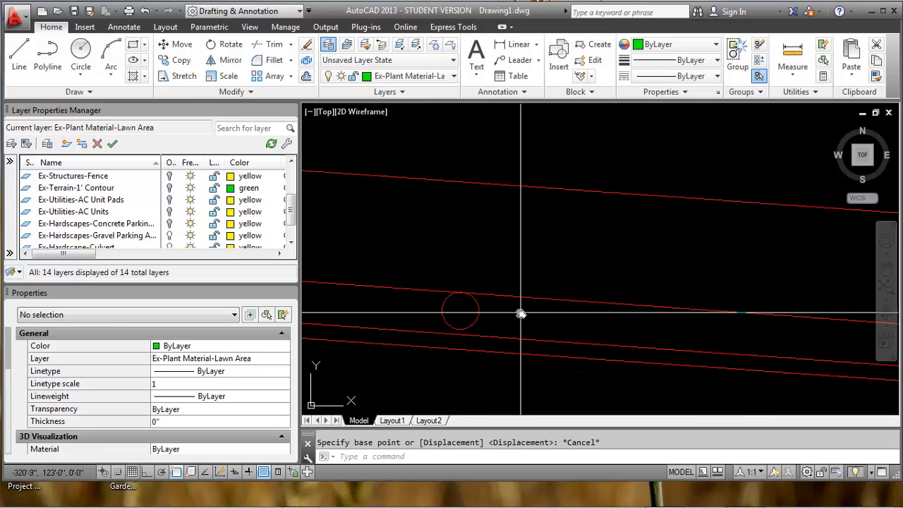
left_click(66, 145)
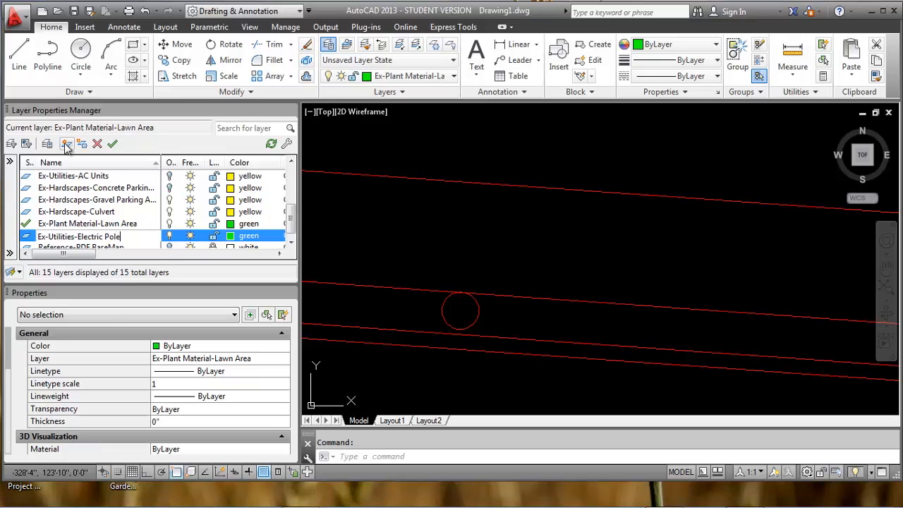
key("Return")
Assign both small pole circles to the layer Ex-Utilities-Electric Pole and turn that layer off.
left_click(479, 310)
scroll(479, 310, "down", 3)
middle_click_drag(545, 310, 365, 274)
scroll(710, 294, "up", 2)
left_click(661, 324)
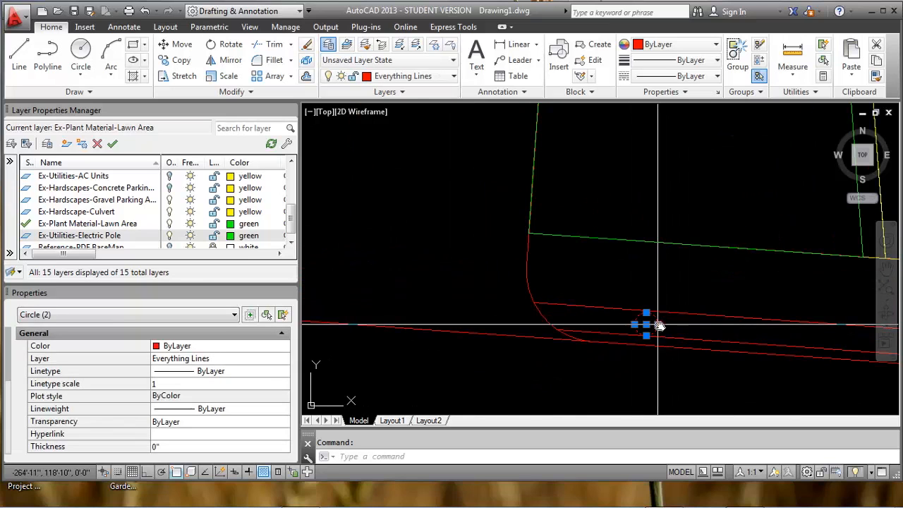
left_click(439, 76)
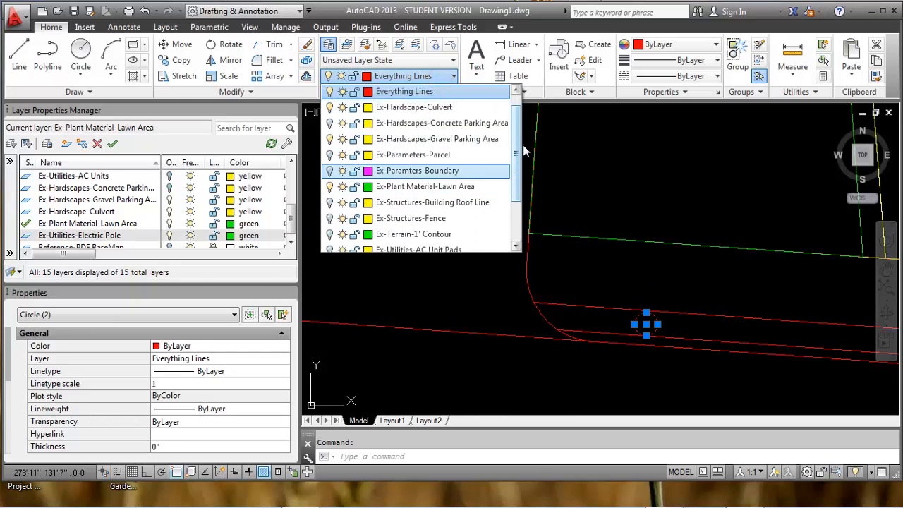
left_click_drag(519, 144, 516, 202)
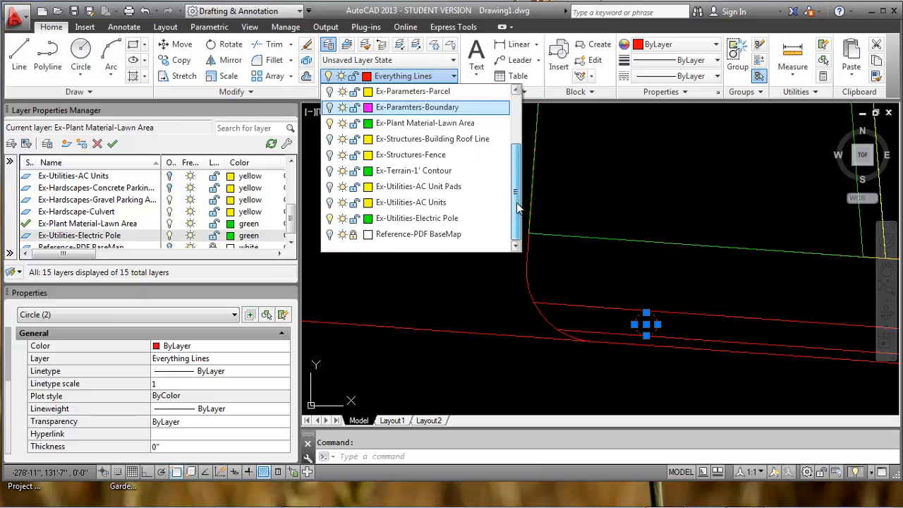
left_click(432, 218)
scroll(481, 254, "down", 5)
key("Escape")
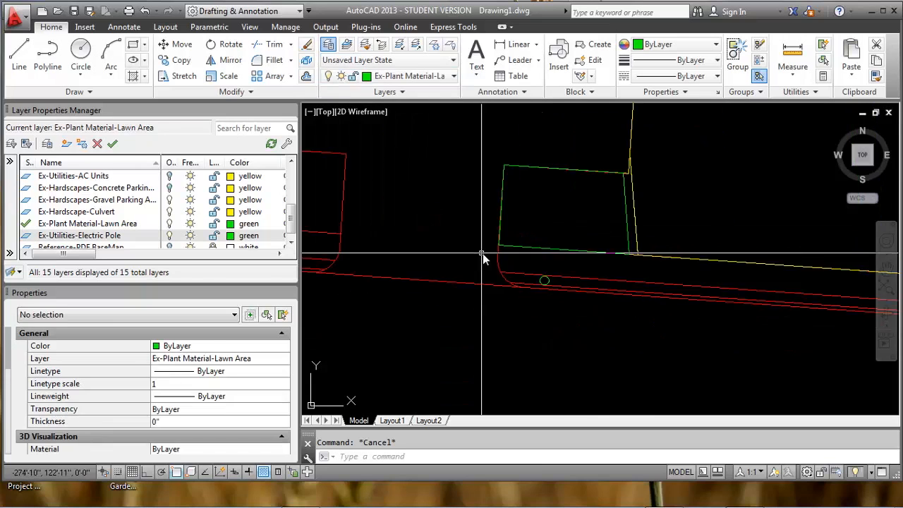
left_click(169, 236)
middle_click_drag(443, 248, 512, 261)
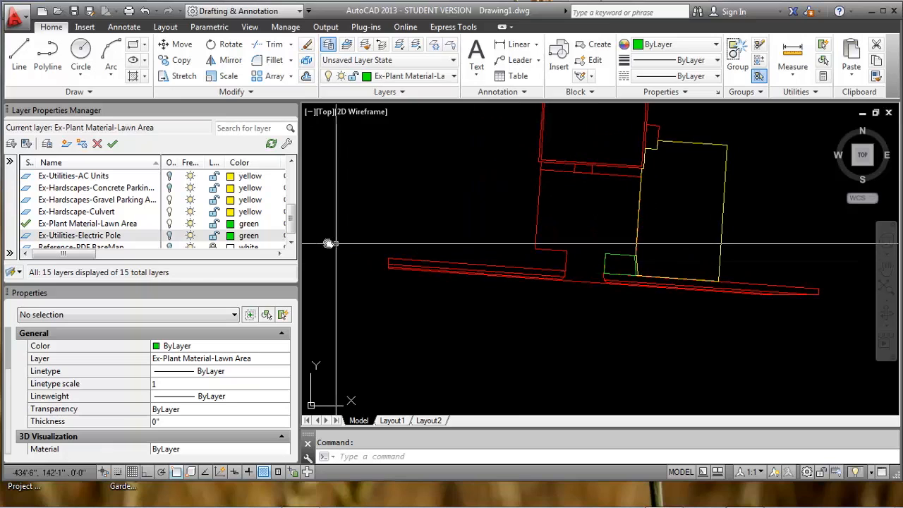
Try to generate a closed BPOLY boundary in the narrow band of the west street-side strip on the Ex-Plant Material-Lawn Area layer.
left_click(89, 227)
scroll(441, 252, "up", 4)
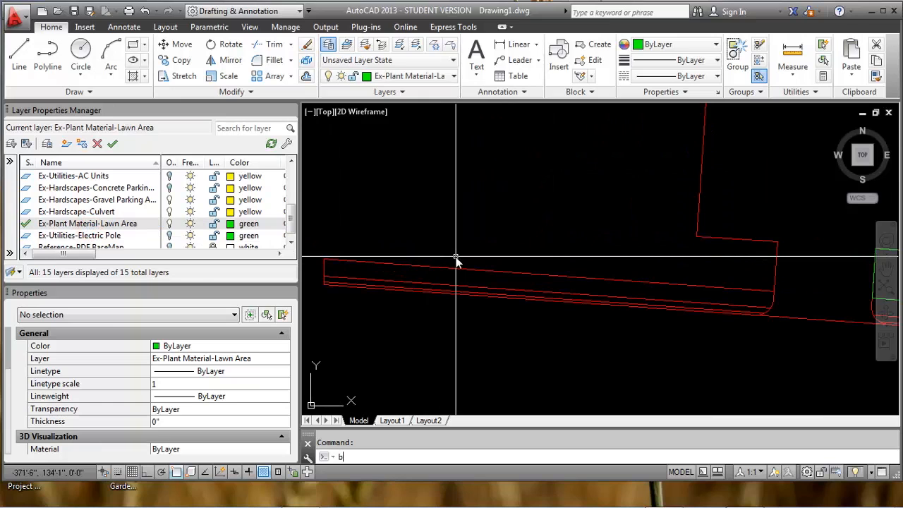
type("bpoly")
key("Return")
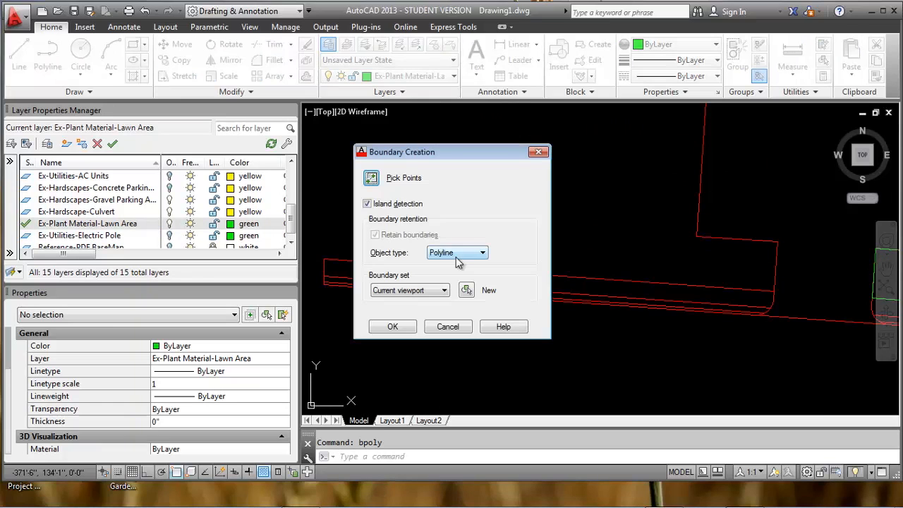
left_click(392, 328)
scroll(346, 290, "up", 3)
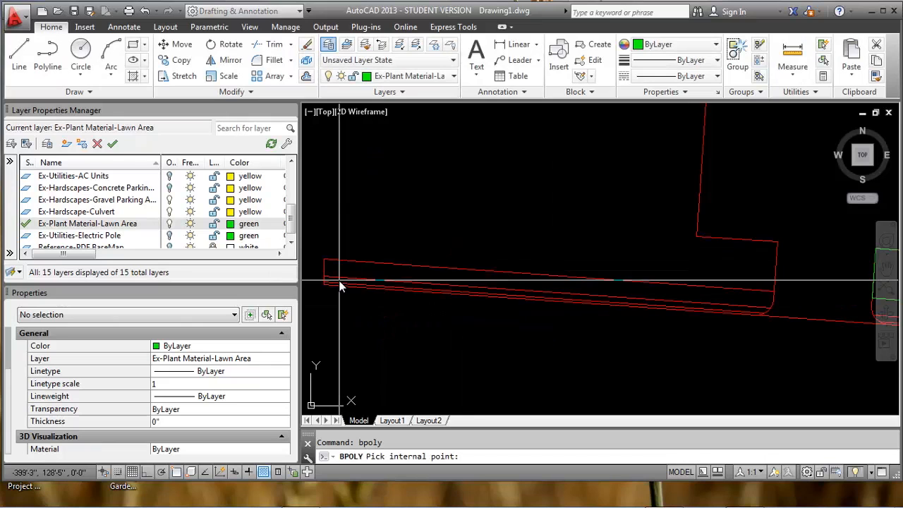
left_click(338, 281)
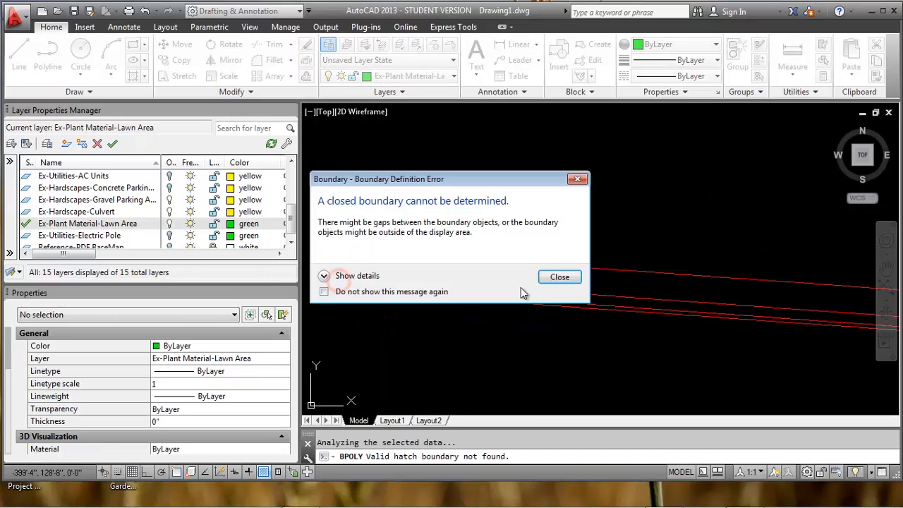
left_click(326, 277)
left_click(557, 378)
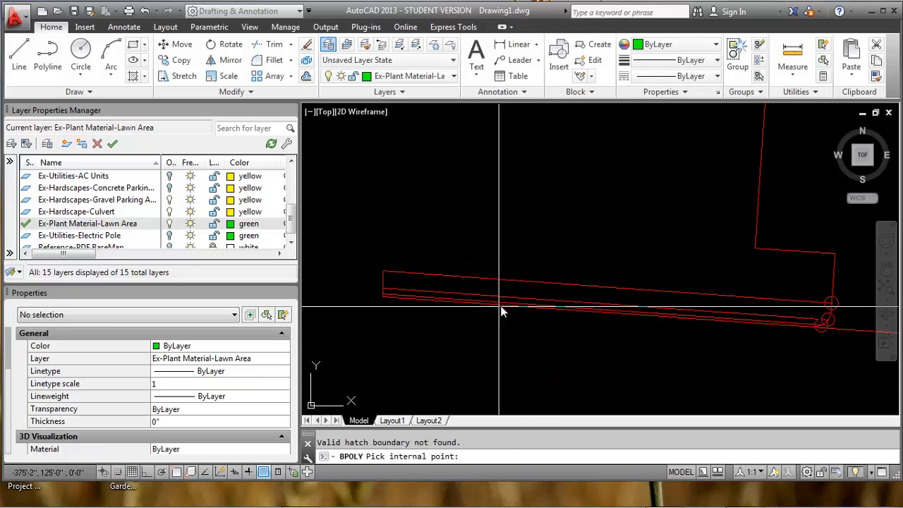
left_click(506, 302)
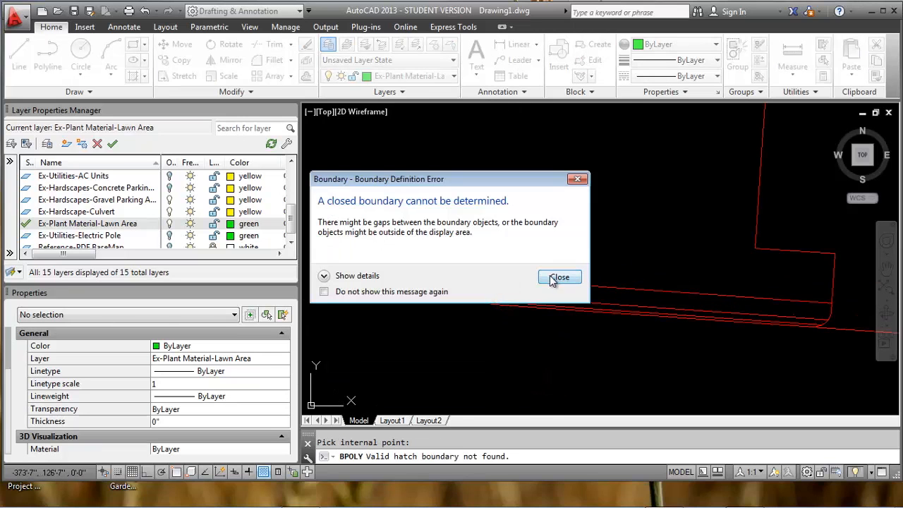
left_click(559, 277)
key("Escape")
Extend the west street-side strip's inner line to the curved corner at its east end.
scroll(726, 296, "up", 4)
scroll(722, 309, "up", 2)
key("Escape")
left_click(742, 304)
left_click(702, 291)
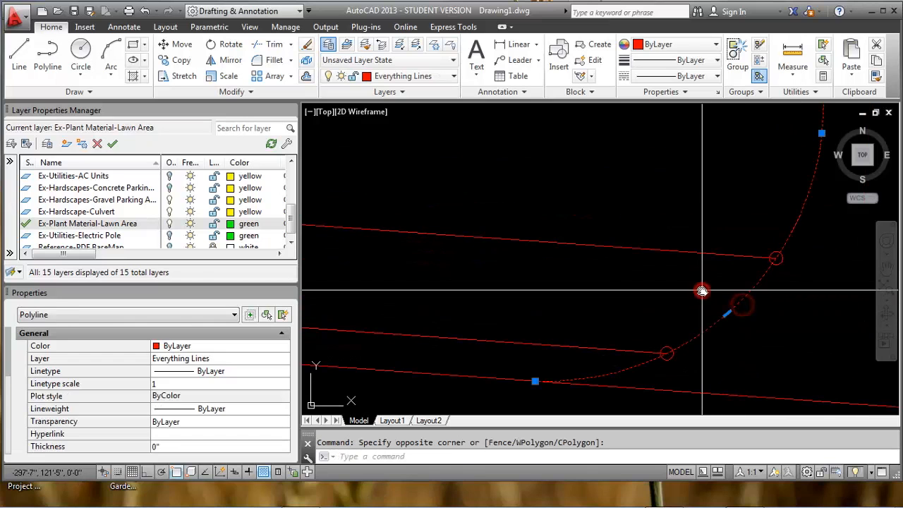
key("Escape")
left_click(718, 254)
key("Escape")
type("ex")
key("Return")
left_click(741, 330)
left_click(703, 308)
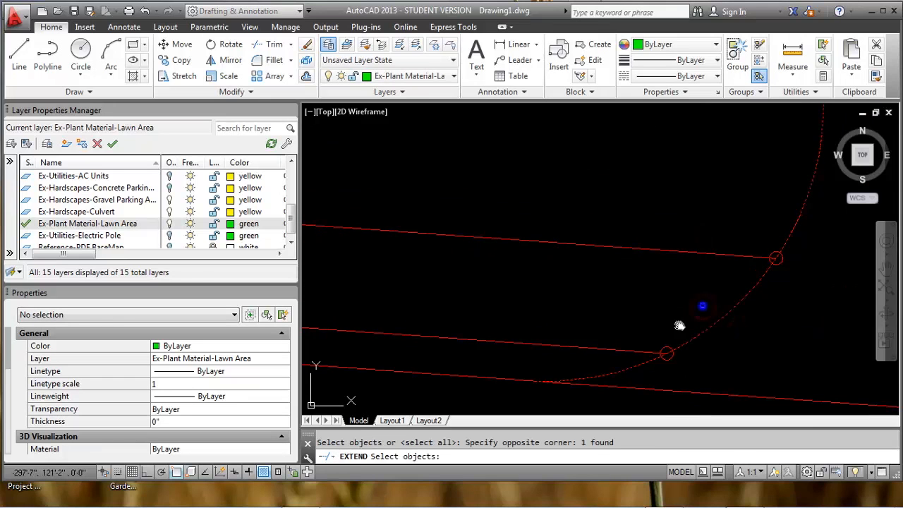
key("Return")
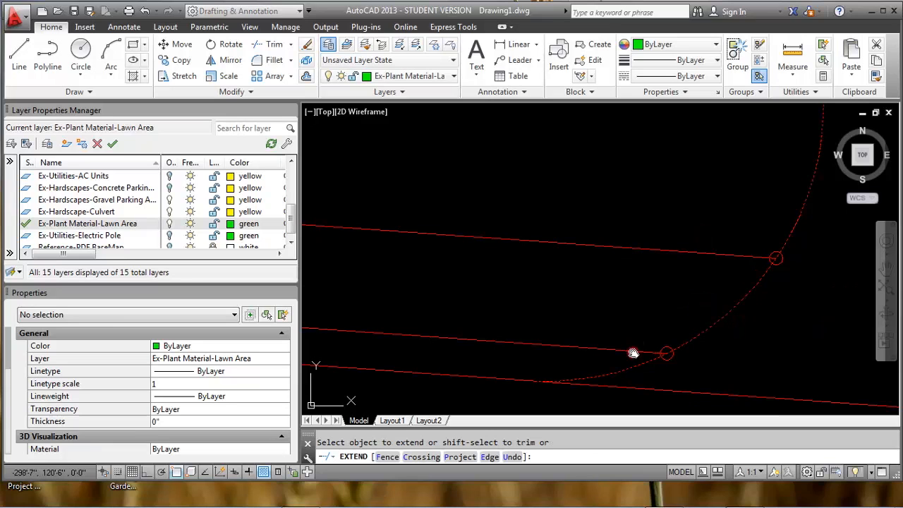
left_click(758, 256)
key("Escape")
scroll(659, 278, "down", 4)
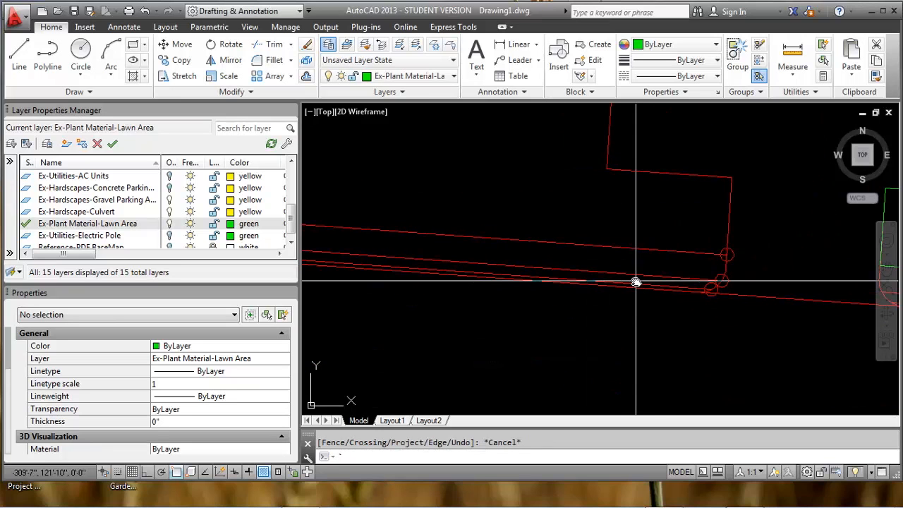
key("Return")
middle_click_drag(585, 268, 649, 274)
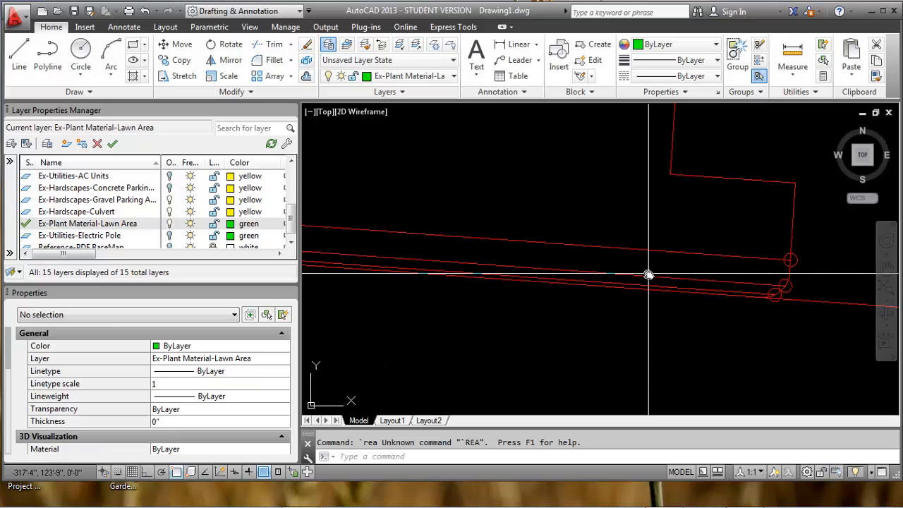
key("Escape")
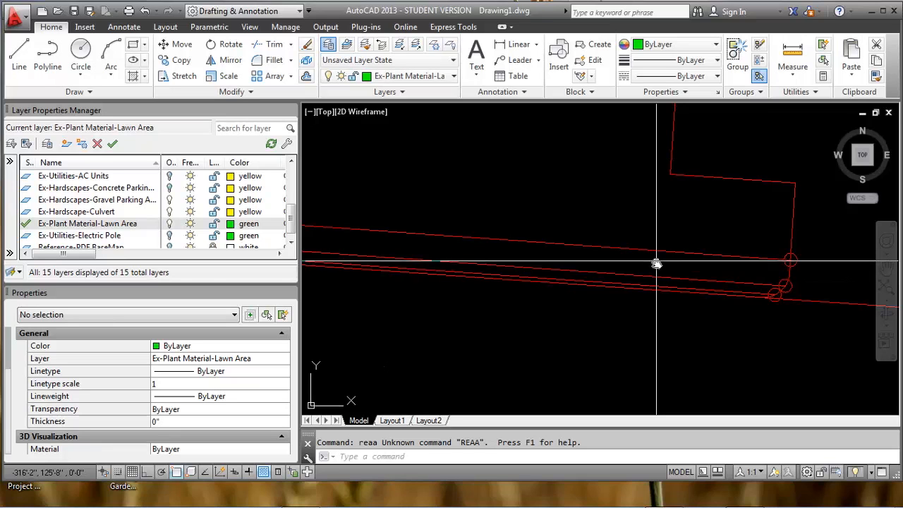
Generate a closed BPOLY polyline from the narrow inner band of the west street-side strip.
scroll(675, 312, "down", 4)
scroll(467, 273, "up", 2)
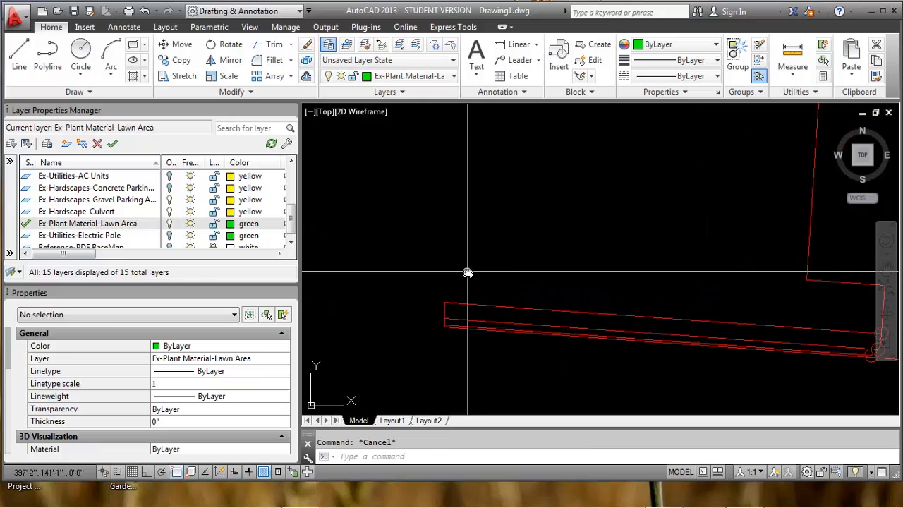
type("bpoly")
key("Return")
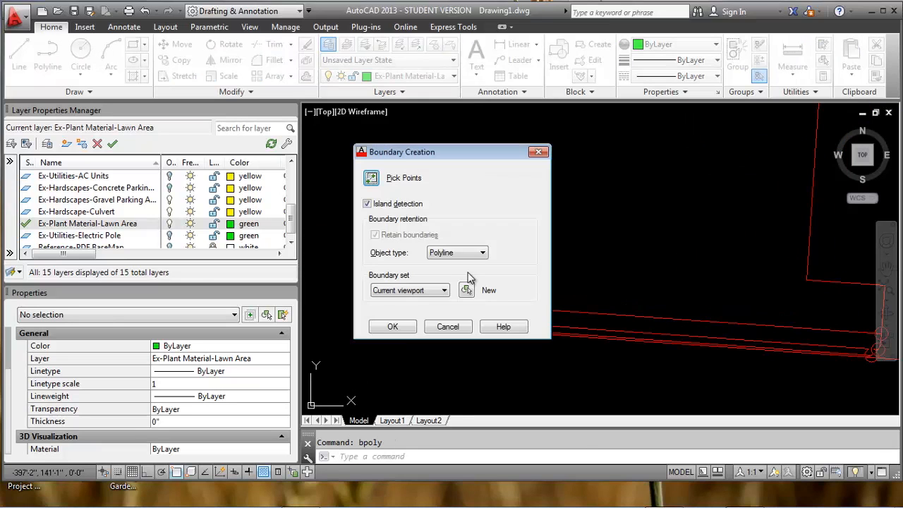
left_click(393, 327)
left_click(488, 324)
scroll(532, 295, "down", 2)
middle_click_drag(607, 287, 462, 256)
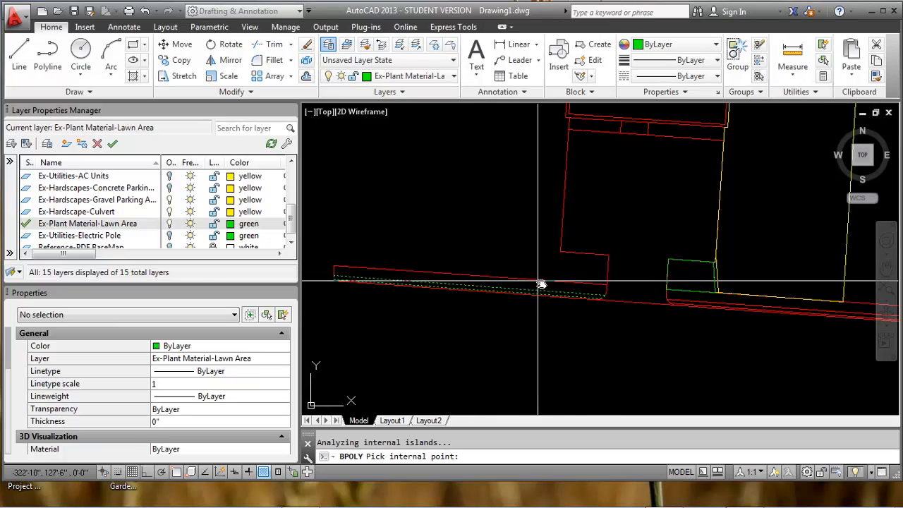
scroll(598, 297, "up", 2)
mouse_move(580, 302)
middle_mouse_down()
mouse_move(654, 293)
mouse_move(630, 296)
middle_mouse_up()
middle_click_drag(543, 270, 643, 283)
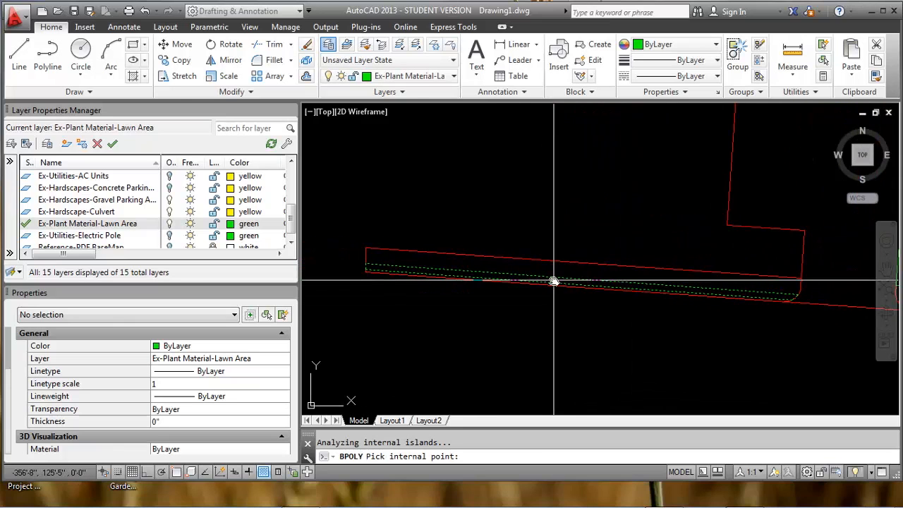
key("Return")
Try to generate a BPOLY boundary in the inner band of the east street-side strip near its curved west corner.
middle_click_drag(732, 276, 456, 272)
middle_click_drag(643, 307, 526, 299)
scroll(526, 290, "up", 2)
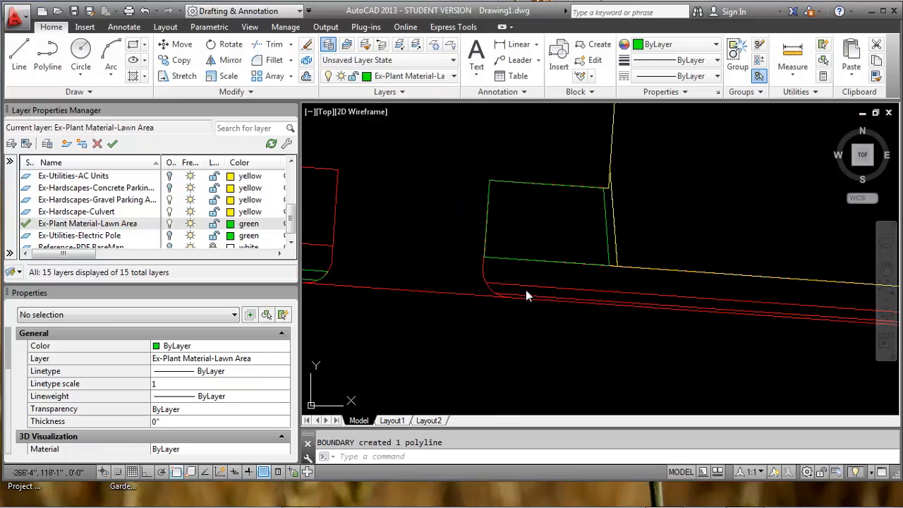
key("Return")
left_click(382, 326)
left_click(508, 287)
left_click(559, 278)
key("Escape")
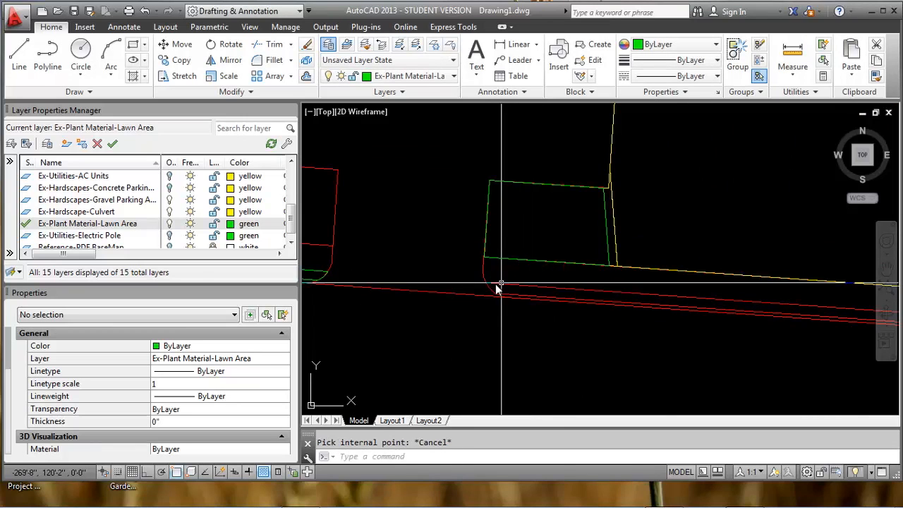
Extend the east street-side strip's upper inner line to the curved corner at its west end.
scroll(498, 286, "up", 2)
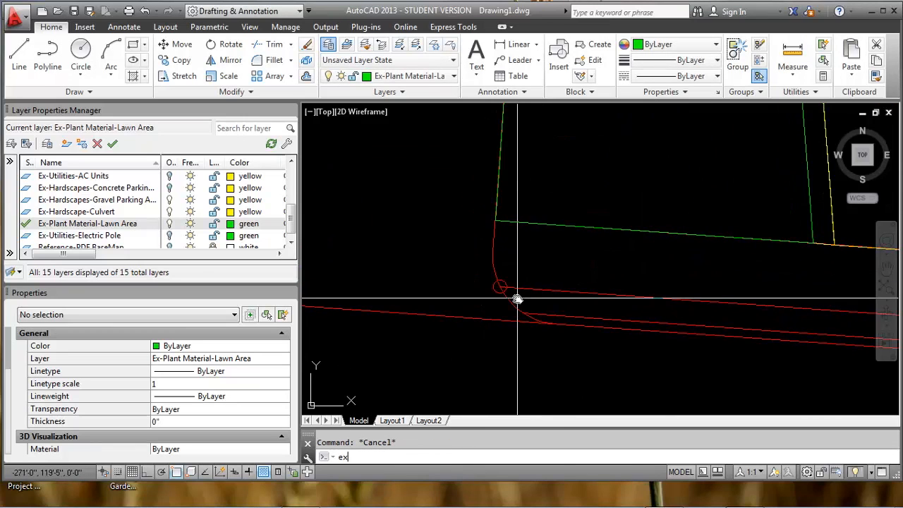
key("Return")
left_click(517, 299)
left_click(512, 303)
key("Return")
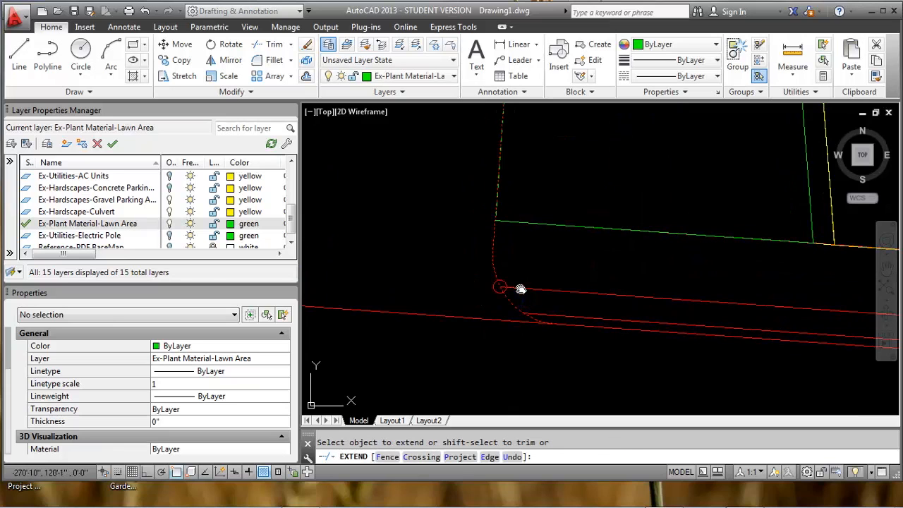
key("Escape")
scroll(520, 293, "down", 3)
Retry the BPOLY boundary in the inner band of the east street-side strip.
type("bpoly")
key("Return")
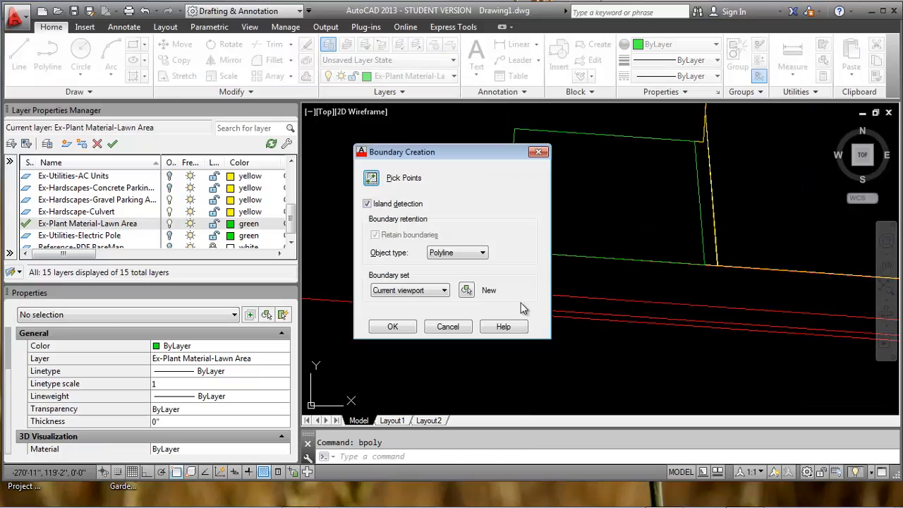
left_click(382, 328)
left_click(554, 304)
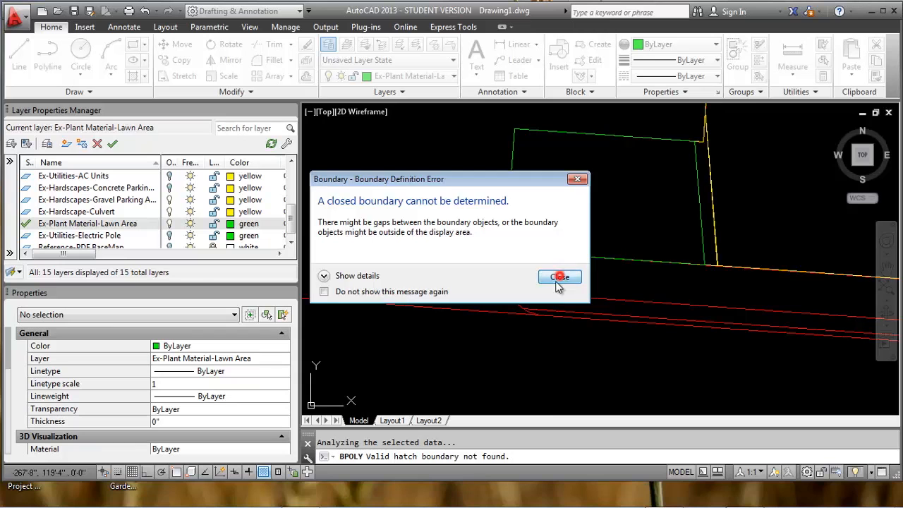
left_click(559, 277)
key("Escape")
type("ex")
key("Return")
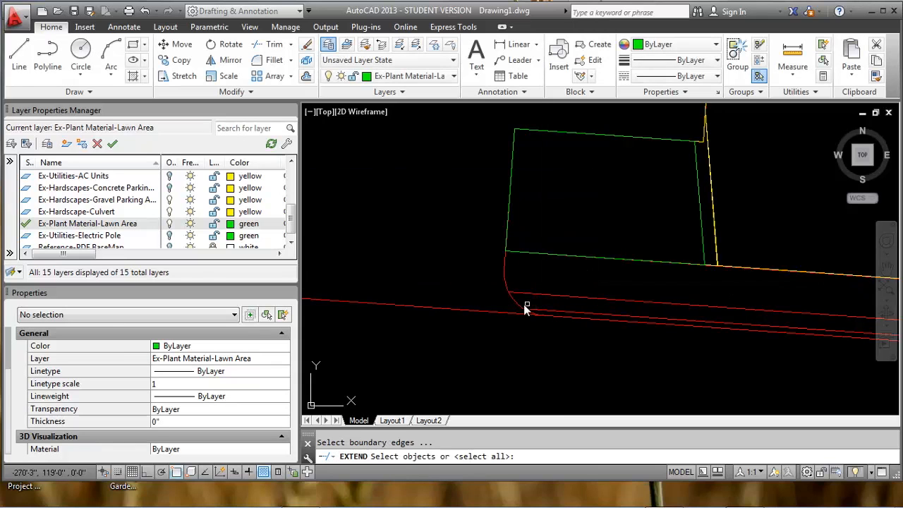
left_click(511, 305)
key("Return")
scroll(536, 307, "down", 5)
middle_click_drag(537, 306, 480, 316)
scroll(593, 310, "up", 2)
key("Escape")
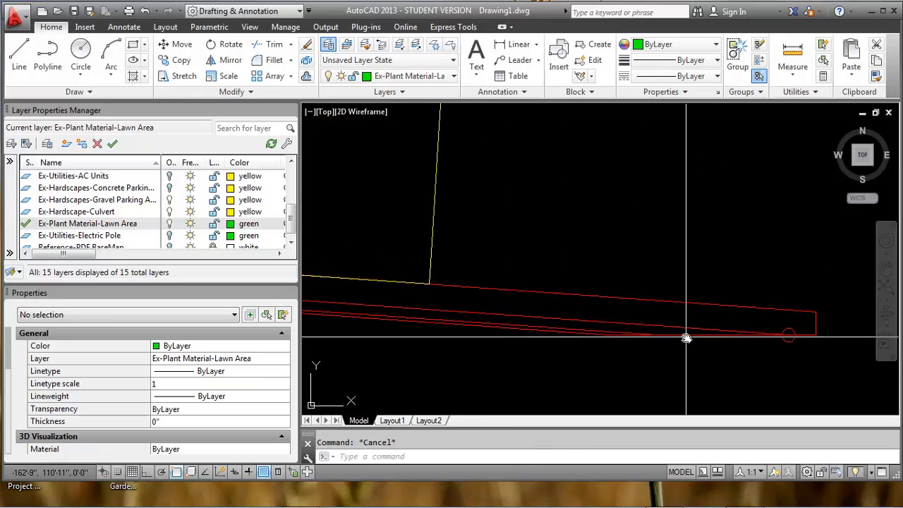
Extend the east street-side strip's inner line to the horizontal line at its east end.
key("Return")
left_click(688, 333)
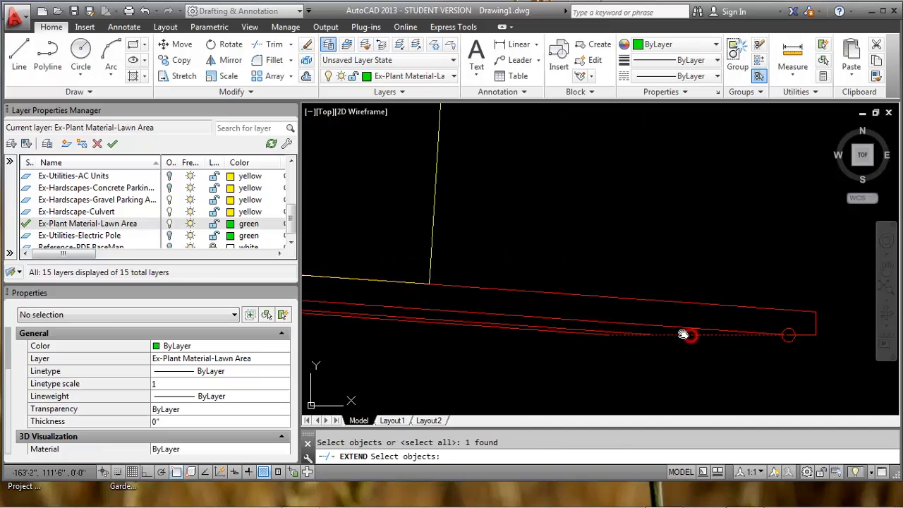
key("Return")
left_click(626, 325)
key("Escape")
middle_click_drag(595, 318, 628, 319)
scroll(629, 319, "down", 3)
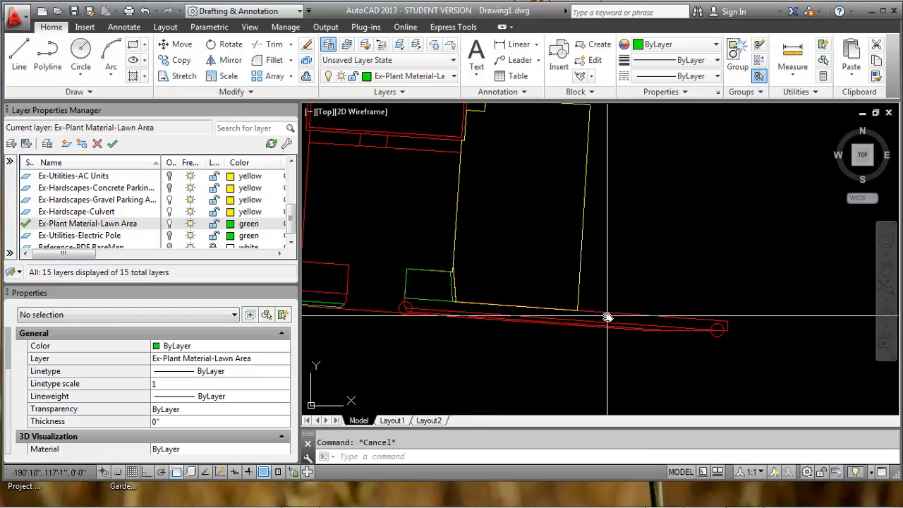
Generate a closed BPOLY polyline from the inner band of the east street-side strip.
type("bpoly")
key("Return")
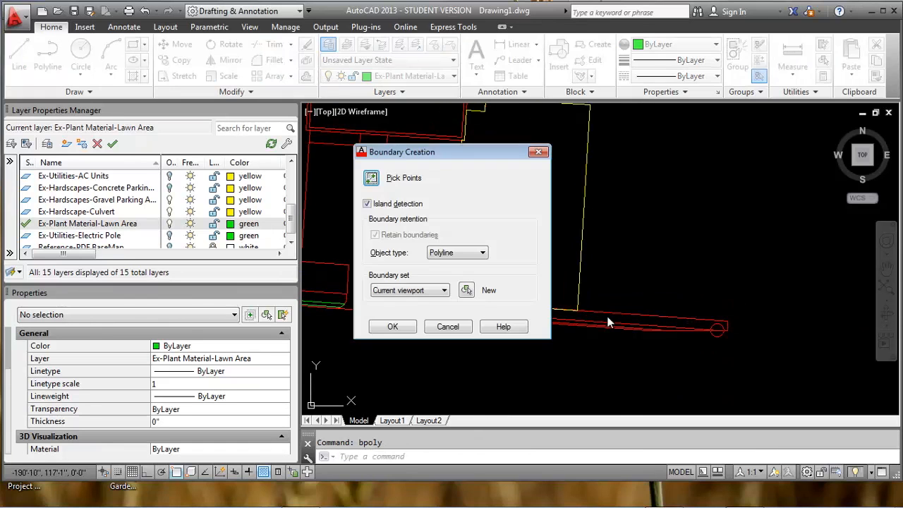
left_click(401, 327)
scroll(416, 316, "up", 3)
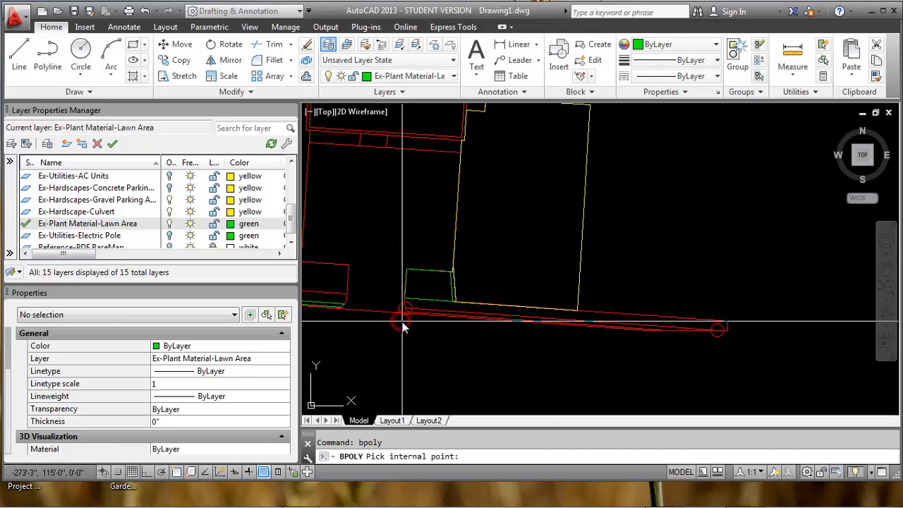
key("Return")
Create a new layer named Ex-Site Furnishings-Light Pole for the small circle northeast of the building.
scroll(488, 262, "down", 1)
middle_click_drag(512, 271, 685, 311)
middle_click_drag(609, 275, 552, 347)
mouse_move(490, 334)
middle_mouse_down()
mouse_move(536, 305)
mouse_move(489, 324)
middle_mouse_up()
scroll(489, 324, "down", 1)
scroll(540, 204, "up", 5)
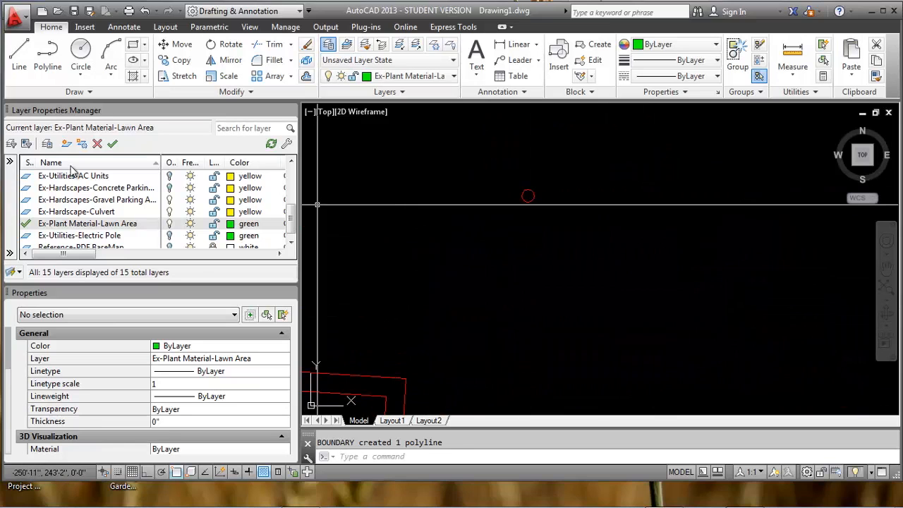
left_click(66, 144)
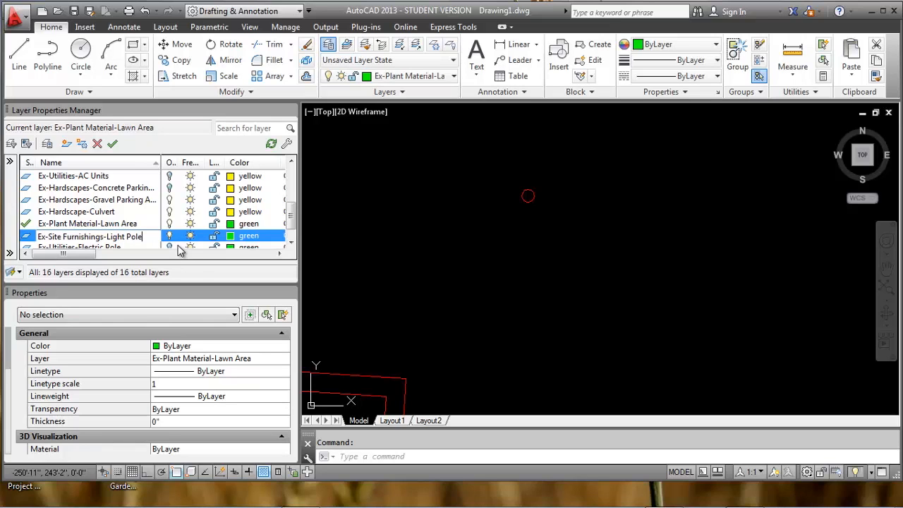
Assign the small light pole circle to the layer Ex-Site Furnishings-Light Pole.
left_click(548, 205)
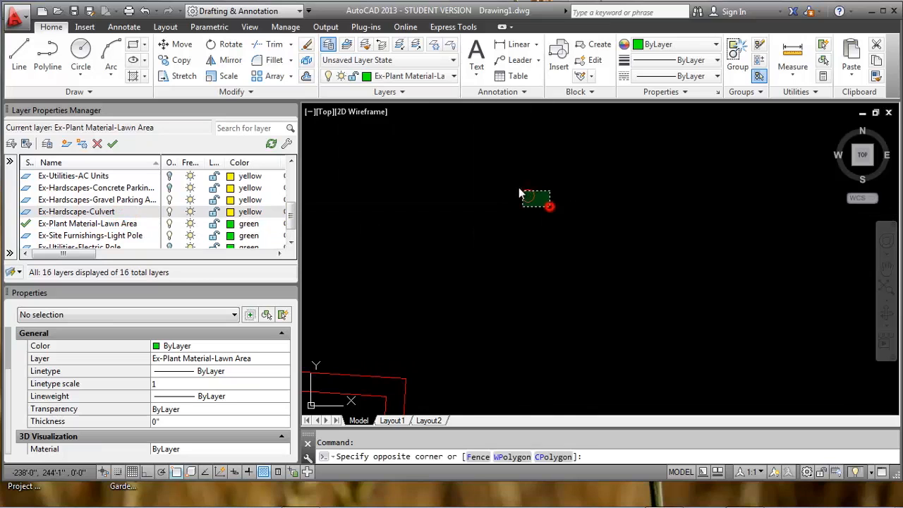
left_click(524, 192)
left_click(438, 76)
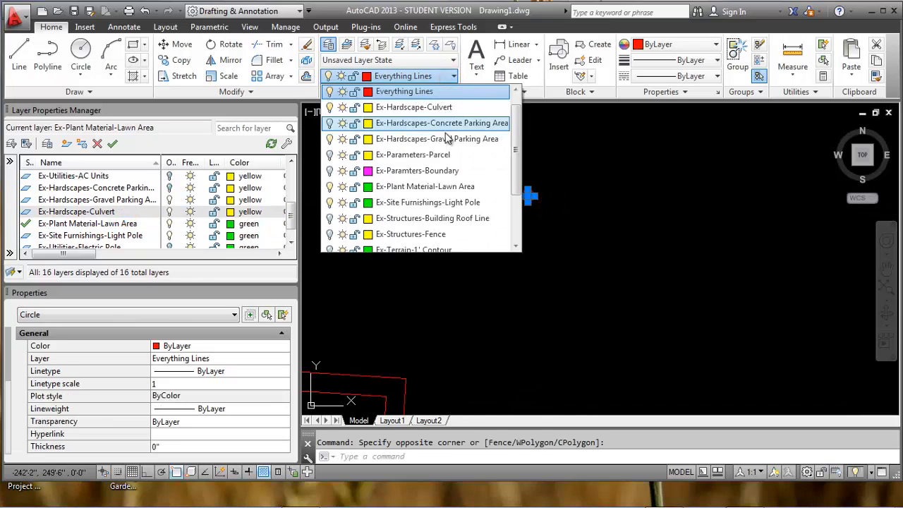
left_click(430, 203)
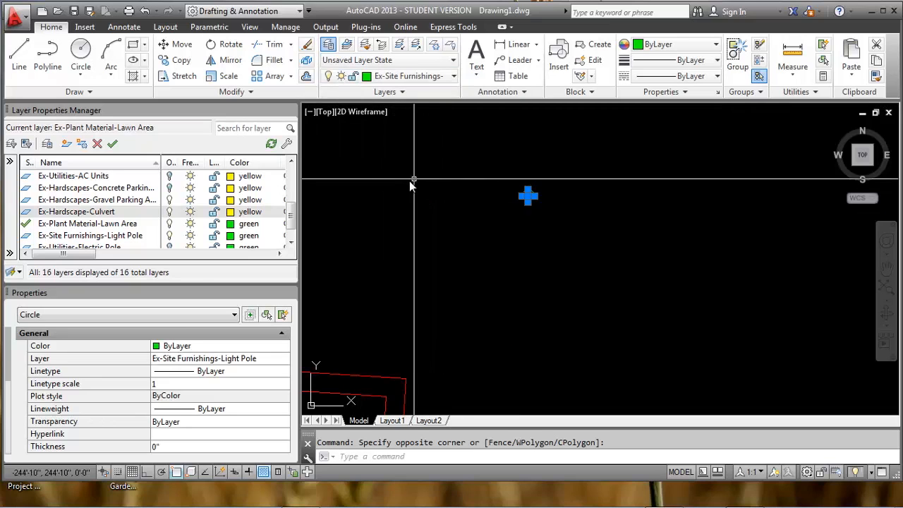
key("Escape")
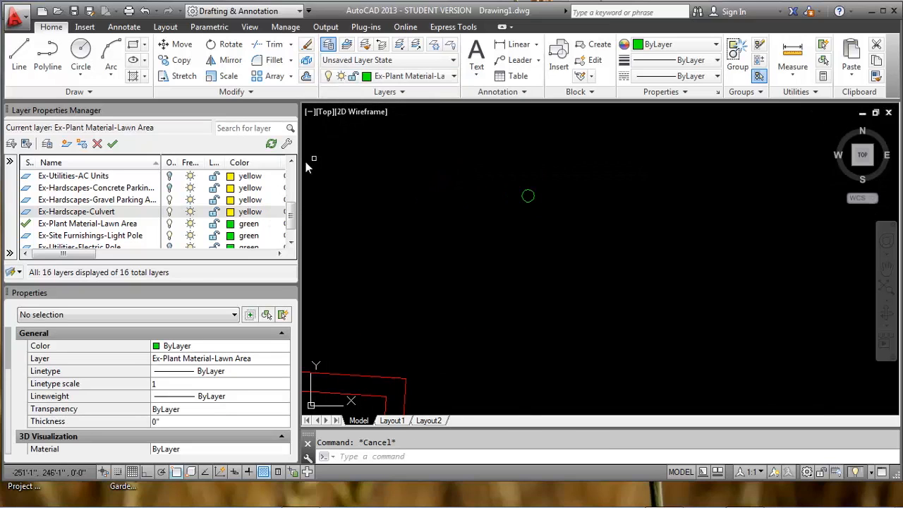
scroll(481, 228, "down", 2)
middle_click_drag(461, 249, 507, 210)
scroll(505, 210, "down", 1)
scroll(505, 210, "down", 1)
middle_click_drag(449, 235, 486, 222)
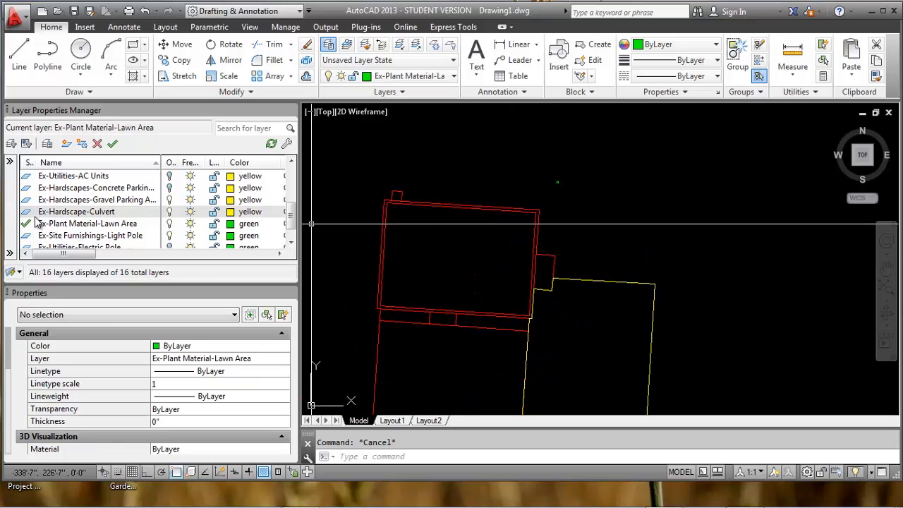
Turn off the layer Ex-Site Furnishings-Light Pole.
left_click(170, 237)
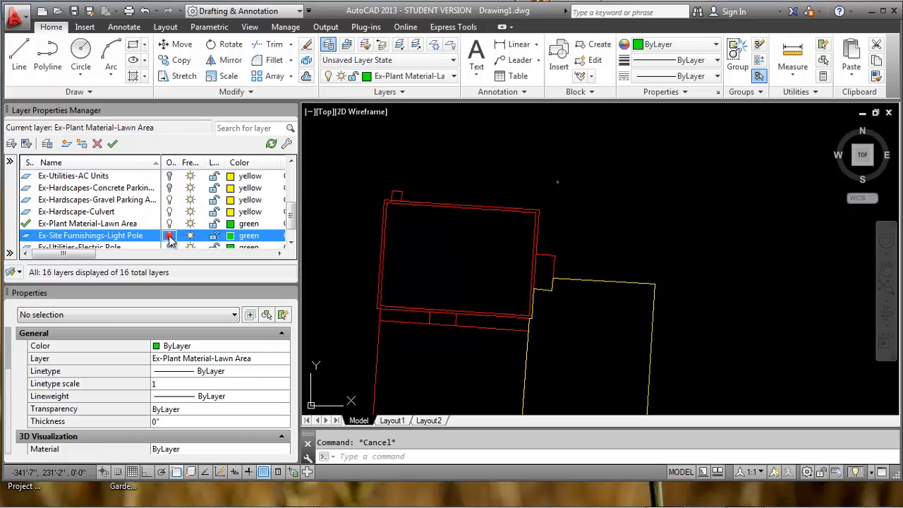
scroll(510, 280, "down", 2)
middle_click_drag(504, 292, 499, 221)
middle_click_drag(445, 172, 437, 238)
scroll(431, 233, "up", 1)
scroll(466, 240, "up", 2)
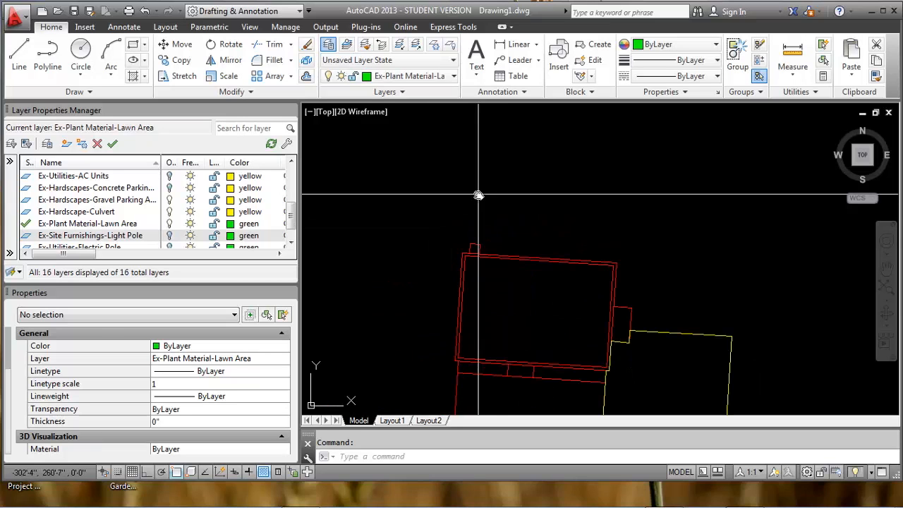
Turn on the layer Ex-Paramters-Boundary to show the property boundary around the building and parking areas.
left_click(441, 76)
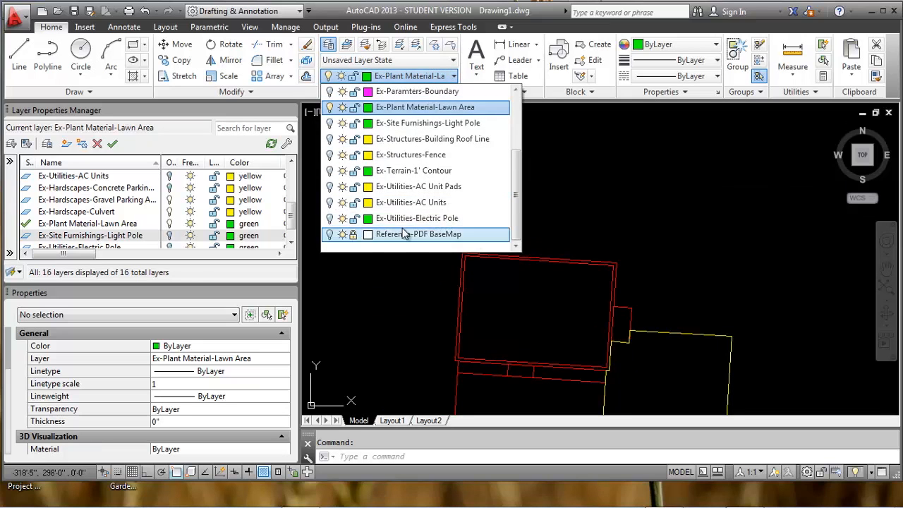
left_click(329, 92)
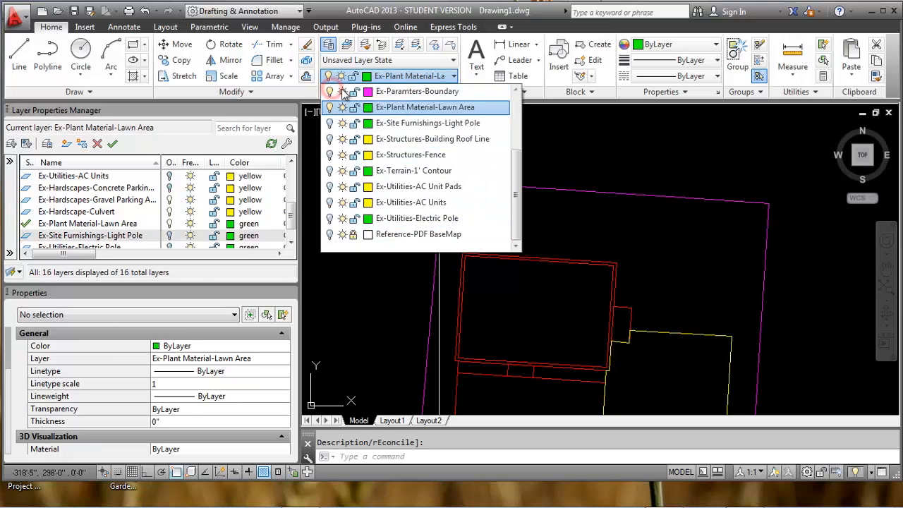
left_click(646, 231)
scroll(564, 212, "down", 4)
middle_click_drag(563, 242, 558, 198)
scroll(538, 244, "up", 4)
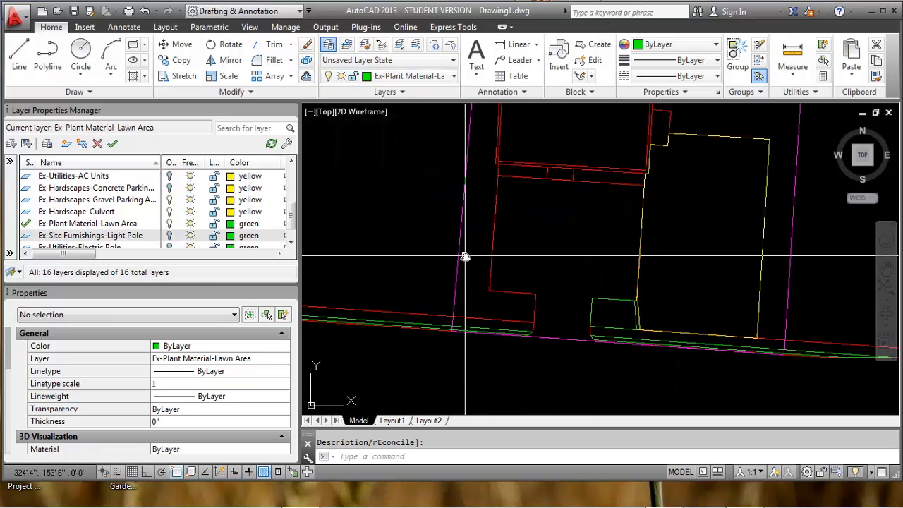
scroll(465, 257, "down", 3)
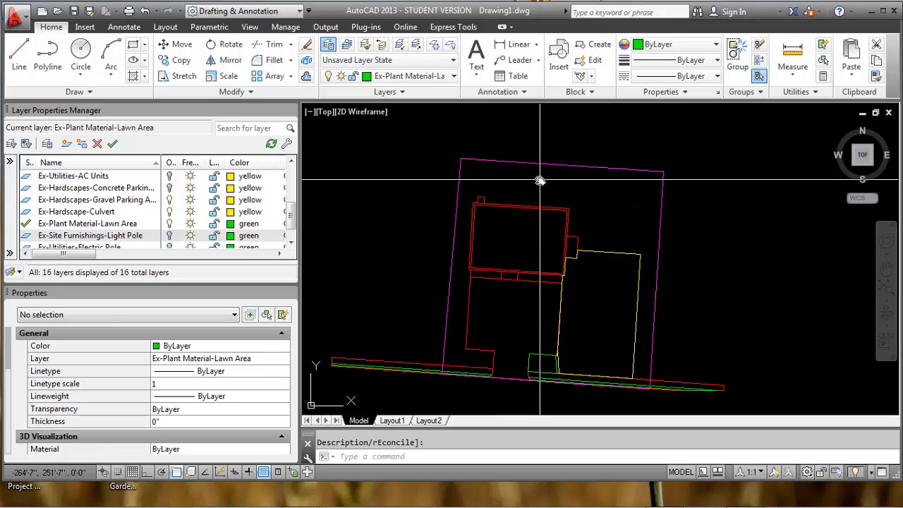
Generate a closed BPOLY polyline from the lawn area between the property boundary and the building and parking areas.
left_click(494, 173)
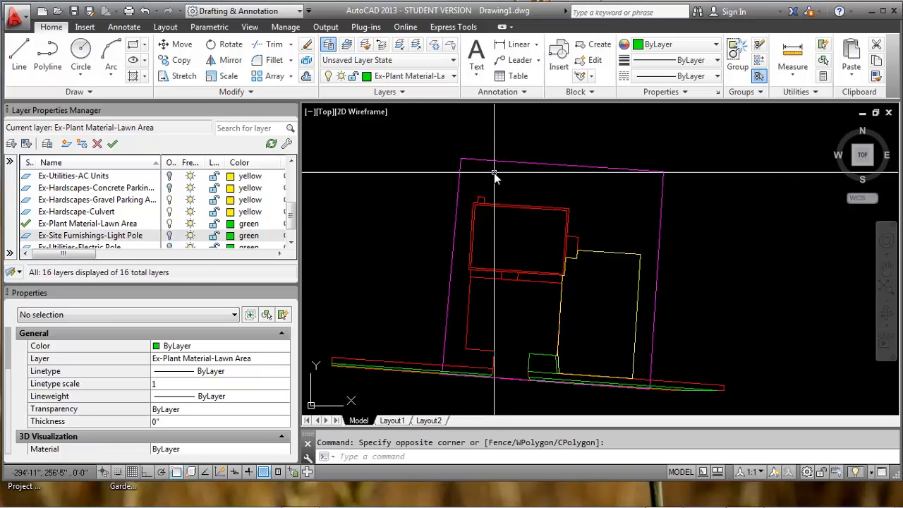
type("bpoly")
key("Return")
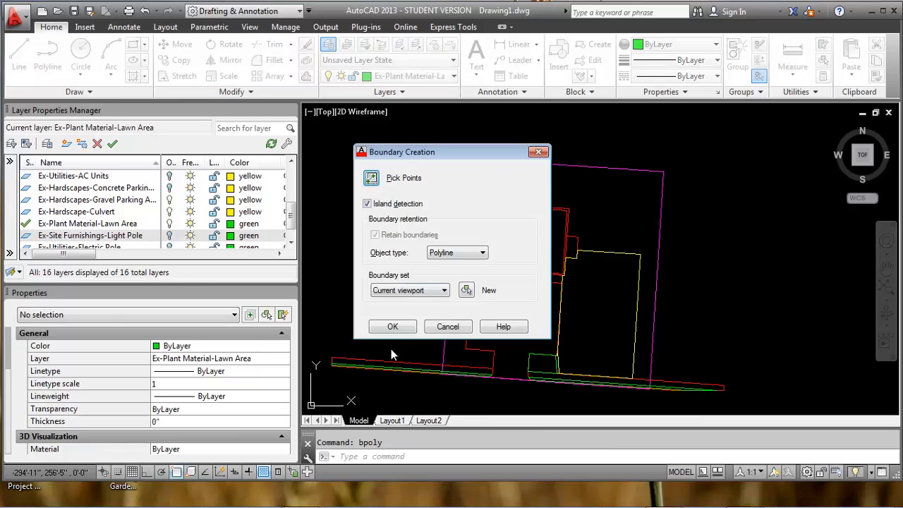
left_click(401, 325)
left_click(455, 324)
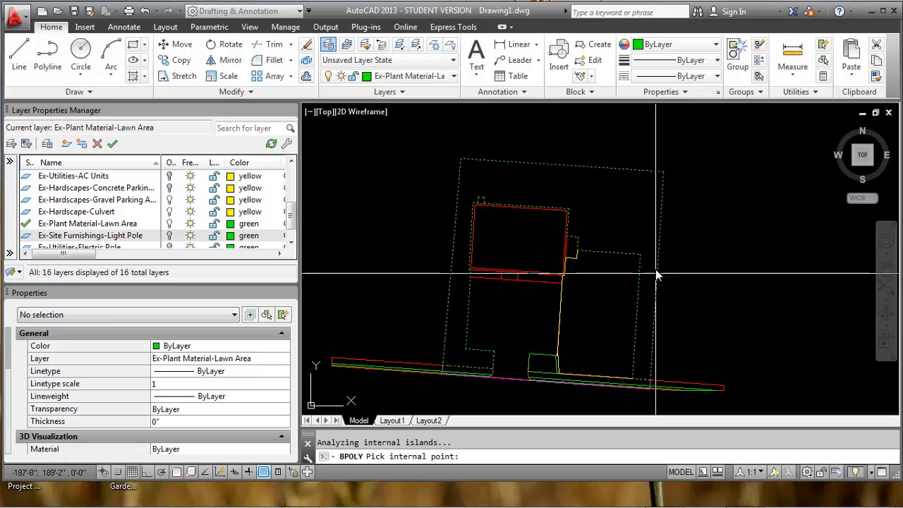
key("Return")
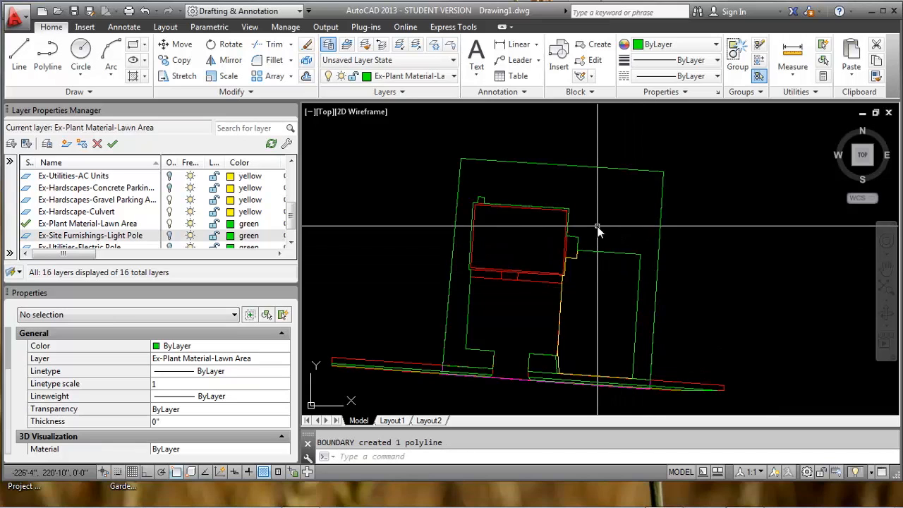
Create a layer named Ex-Plant Material-Planter Bed, make it current and reverse the layer list's name sorting.
scroll(591, 172, "up", 3)
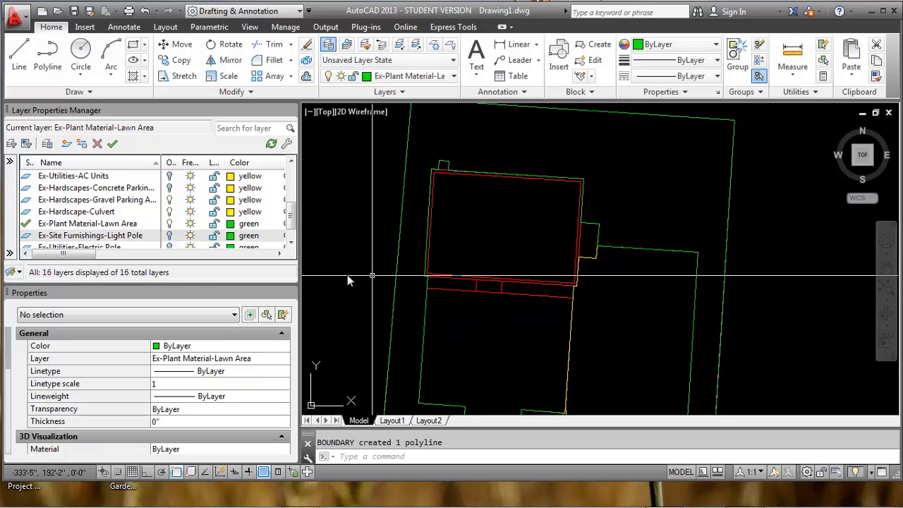
left_click(47, 144)
type("Ex-Plant Material-Planter Bed")
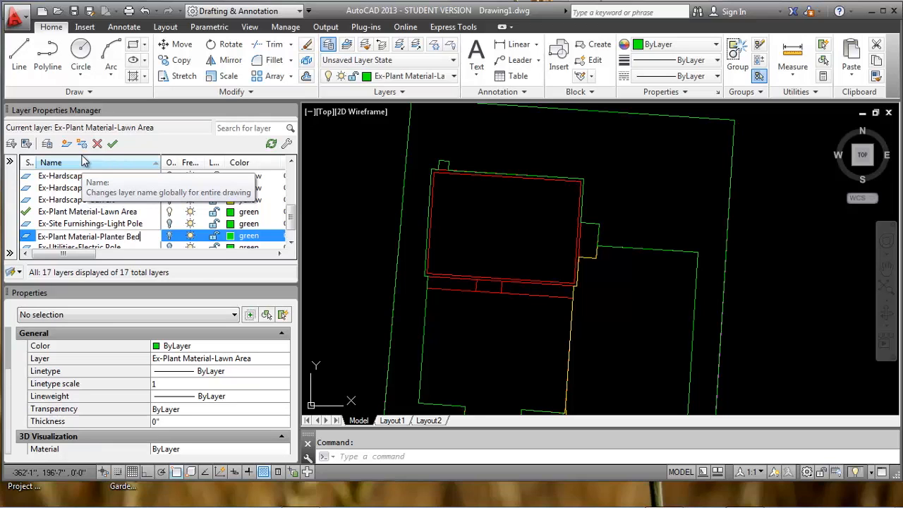
key("Return")
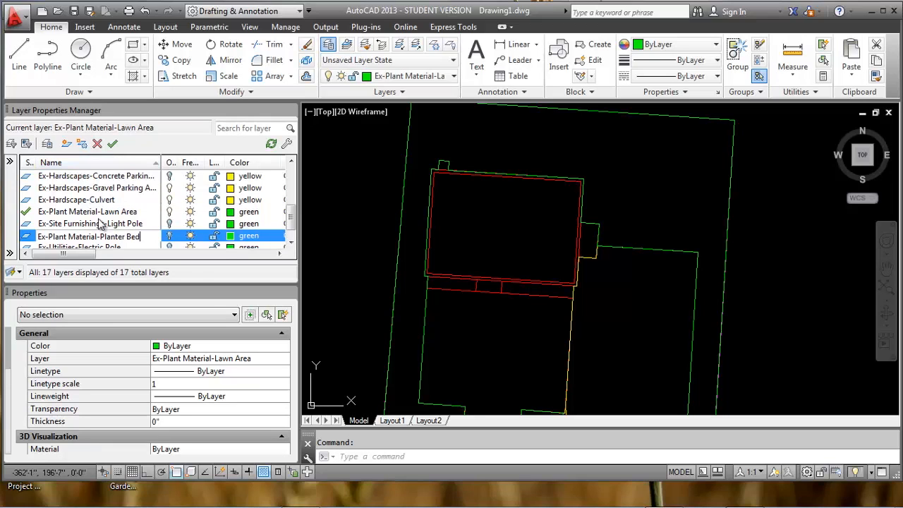
double_click(24, 238)
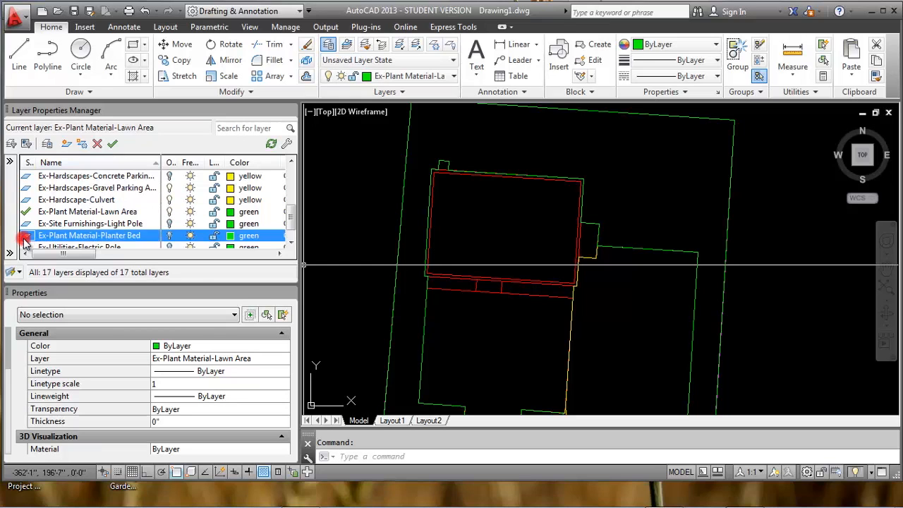
left_click(331, 286)
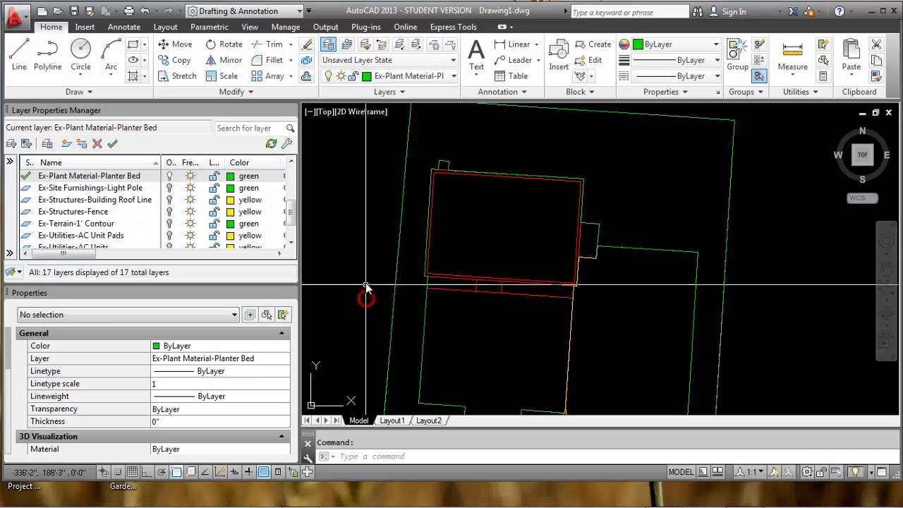
left_click(91, 163)
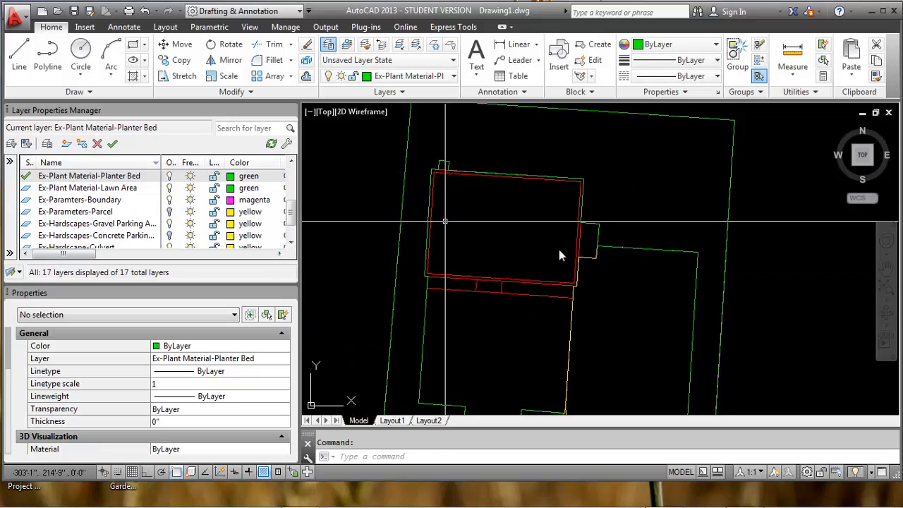
Generate closed BPOLY polylines from the two planter beds along the building's south side.
middle_click_drag(559, 254, 518, 235)
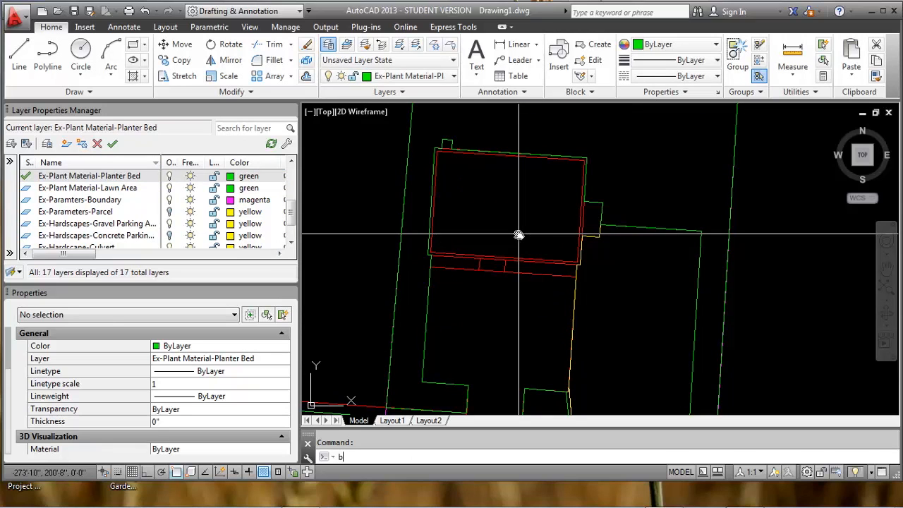
type("BPOly")
key("Return")
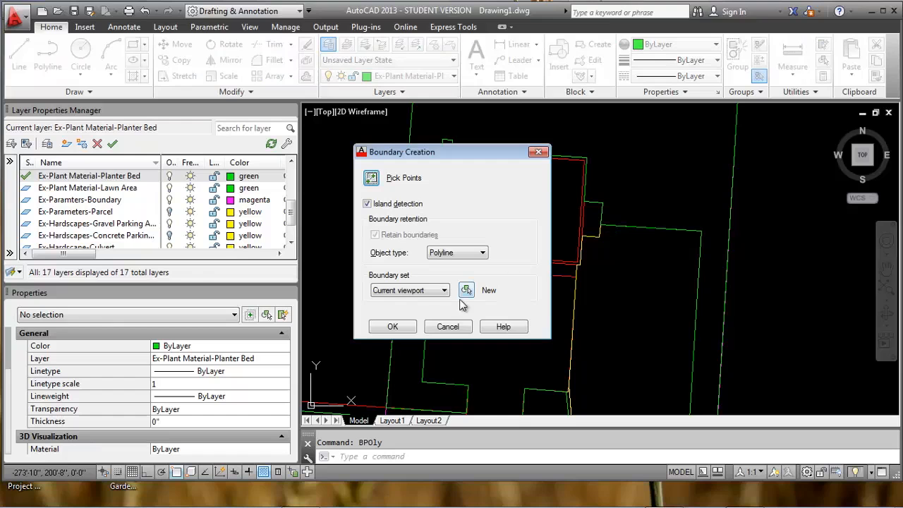
left_click(394, 326)
scroll(448, 269, "up", 1)
left_click(449, 262)
left_click(565, 263)
key("Return")
scroll(510, 276, "down", 5)
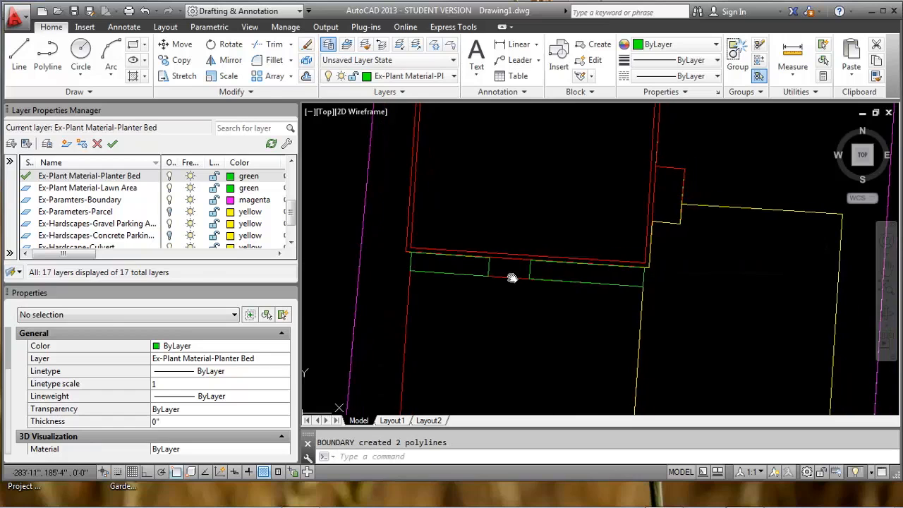
Regenerate the entire drawing with REGENALL.
type("rea")
key("Return")
scroll(466, 240, "up", 4)
scroll(480, 236, "down", 6)
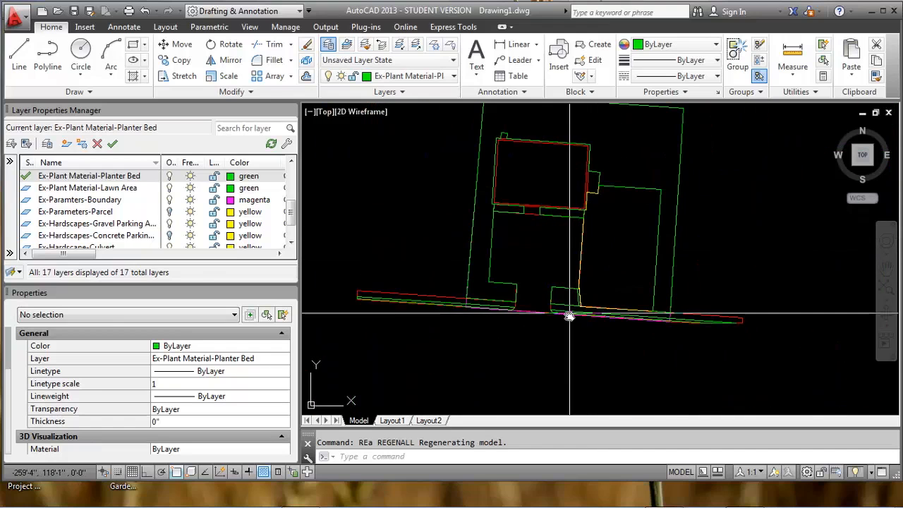
Create a layer named Ex-Hardscape-Patio, make it current and set its colour to yellow.
middle_click_drag(588, 236, 569, 298)
scroll(569, 298, "up", 2)
left_click(67, 144)
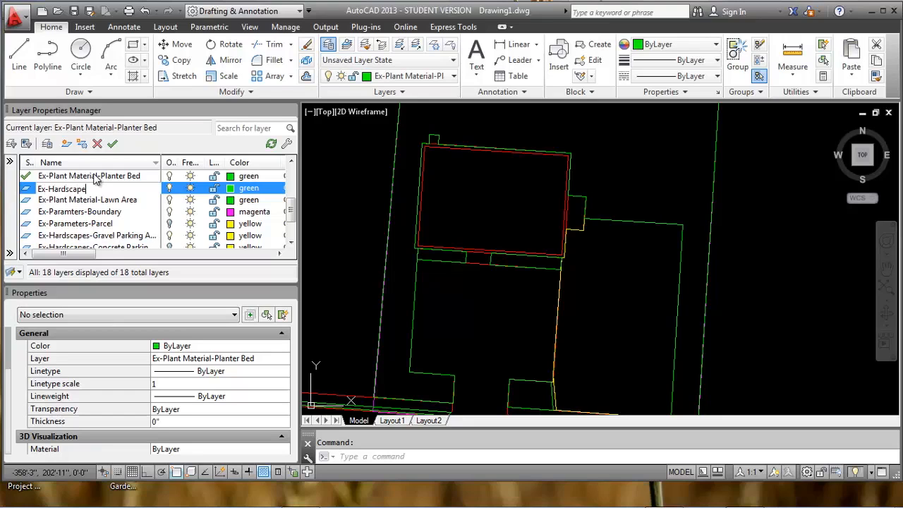
key("Return")
left_click(113, 143)
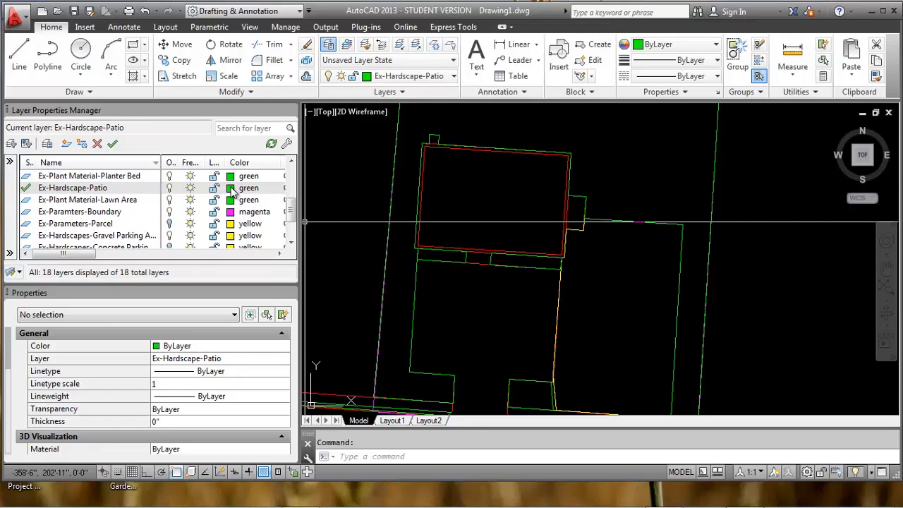
left_click(232, 188)
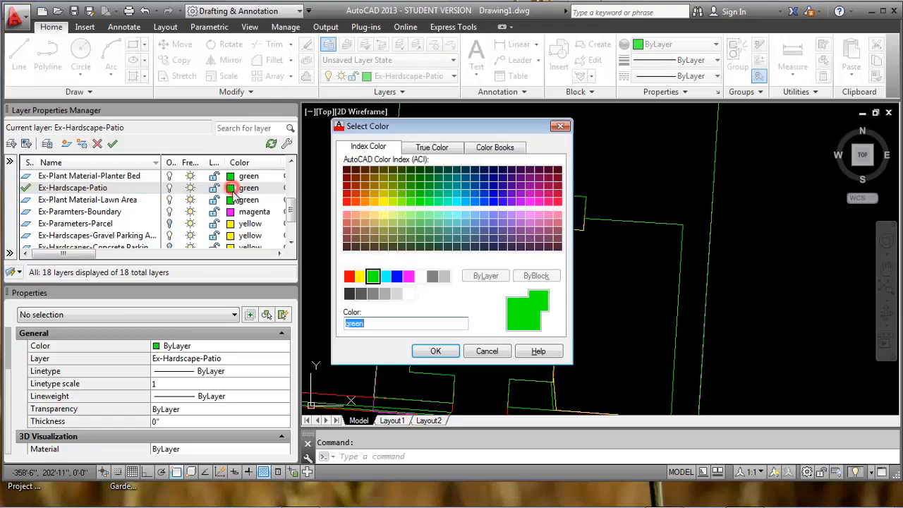
left_click(360, 276)
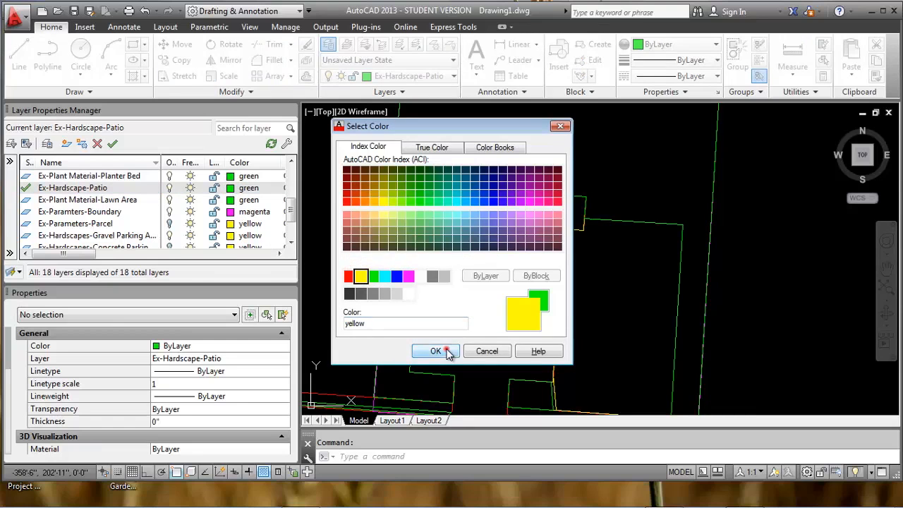
left_click(435, 351)
Generate closed BPOLY polylines from the pad on the building's east side and the patch between the two planter beds.
middle_click_drag(525, 323, 542, 294)
type("bpoly")
key("Return")
left_click(395, 317)
left_click(650, 192)
key("Return")
Generate a closed BPOLY polyline from the small pad at the building's northwest corner.
scroll(429, 113, "up", 4)
key("Return")
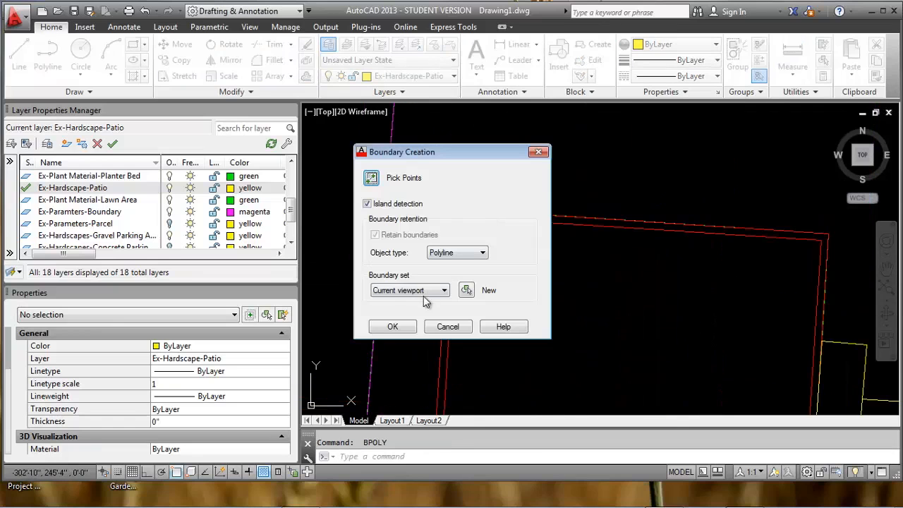
left_click(405, 328)
left_click(479, 177)
key("Return")
scroll(473, 176, "down", 4)
Turn off the layer Ex-Paramters-Boundary to clear the property boundary from the street-side strips.
middle_click_drag(529, 377, 636, 236)
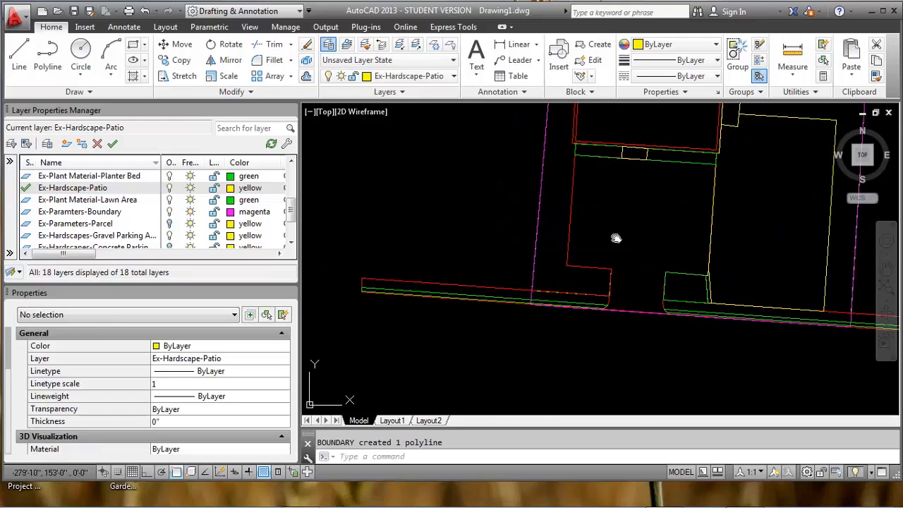
scroll(621, 237, "up", 2)
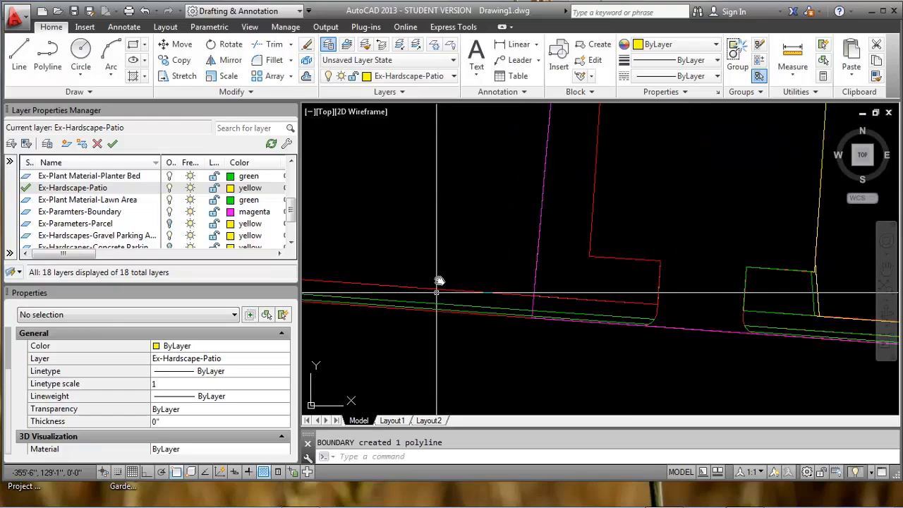
left_click(169, 212)
Create a layer named Ex-Hardscapes-Sidewalks and make it current.
scroll(470, 239, "down", 2)
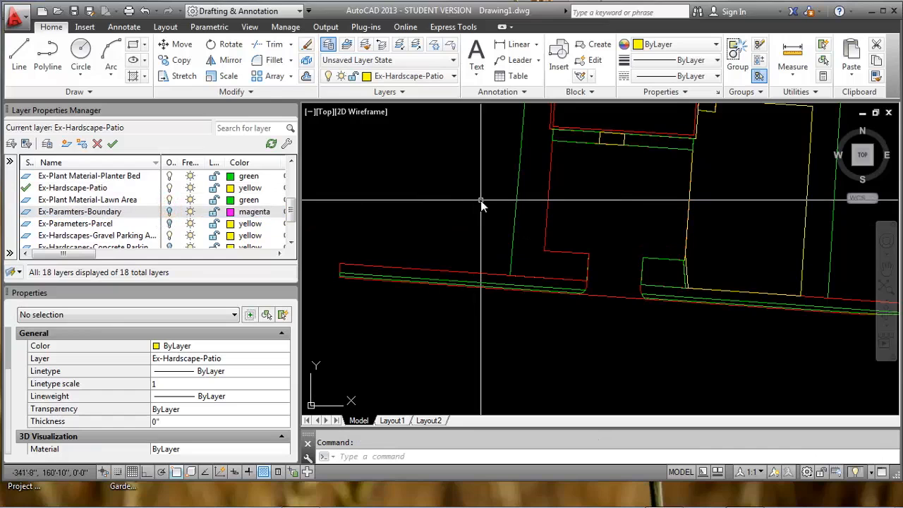
middle_click_drag(482, 202, 482, 228)
key("Escape")
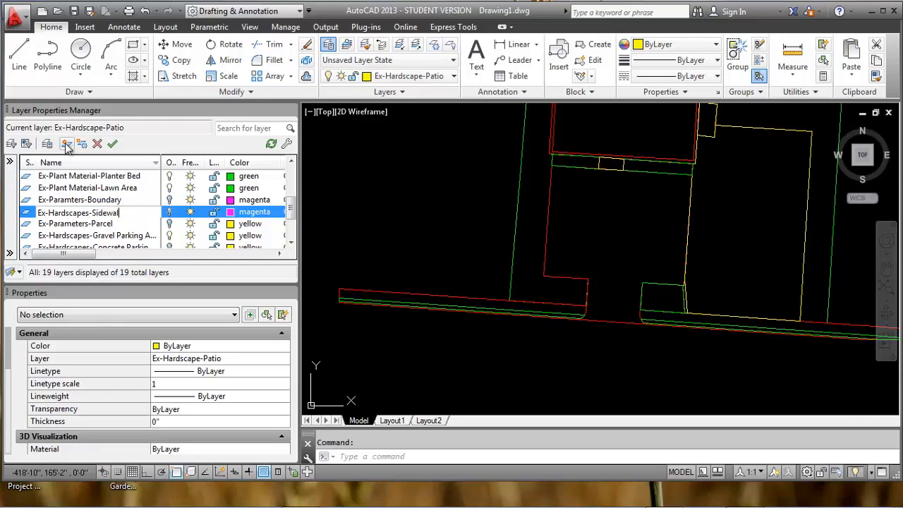
left_click(67, 144)
Try to generate closed BPOLY polylines from the outer bands of the west and east street-side strips.
type("bpol")
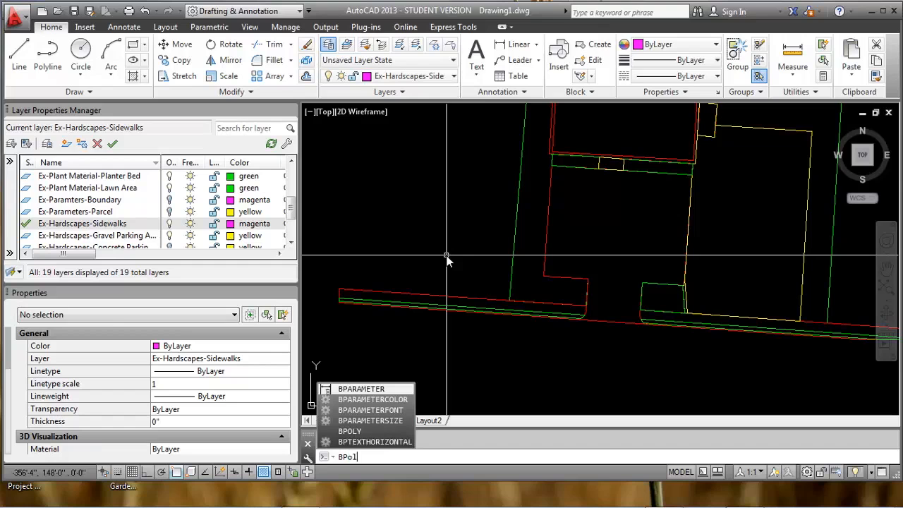
type("y")
key("Return")
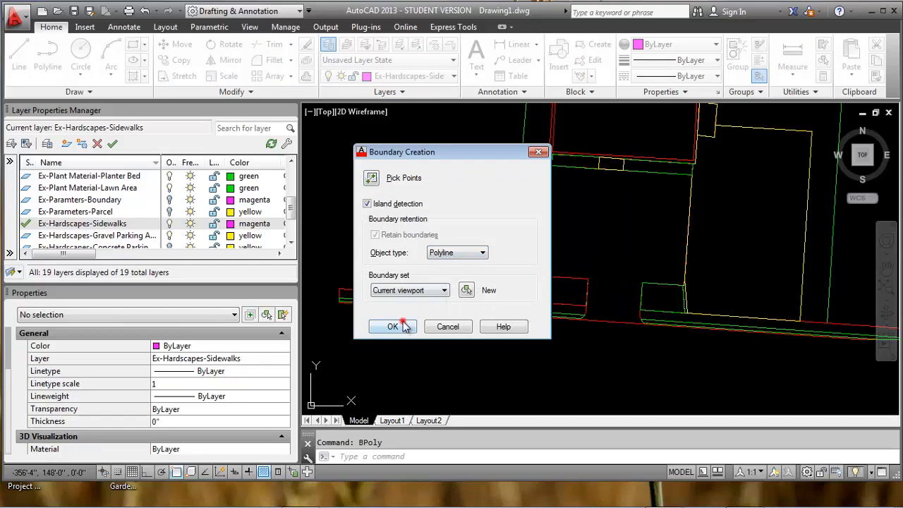
left_click(404, 327)
left_click(429, 300)
middle_click_drag(572, 294, 443, 272)
left_click(535, 294)
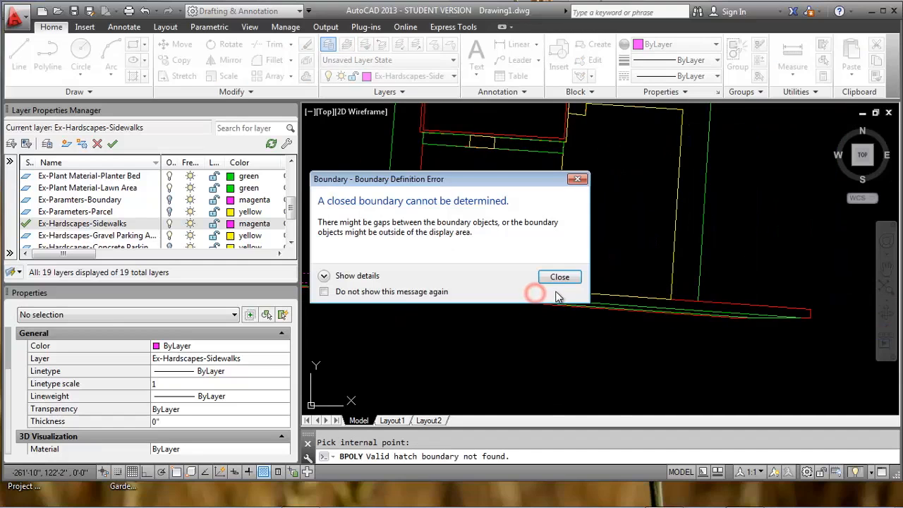
left_click(560, 278)
scroll(267, 229, "down", 1)
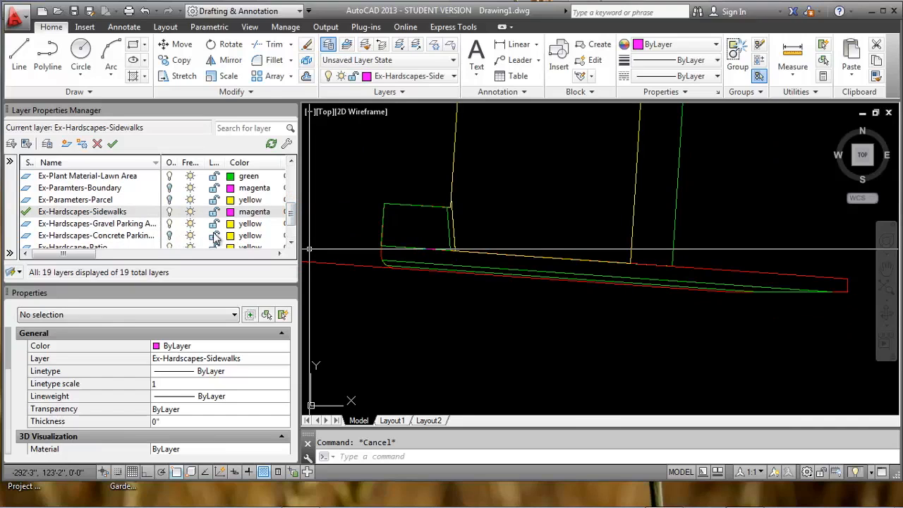
Turn off the existing gravel parking area layer.
left_click(169, 223)
scroll(290, 225, "down", 1)
scroll(290, 228, "down", 3)
Try to generate a closed BPOLY polyline from the outer band of the east street-side strip.
scroll(290, 226, "up", 5)
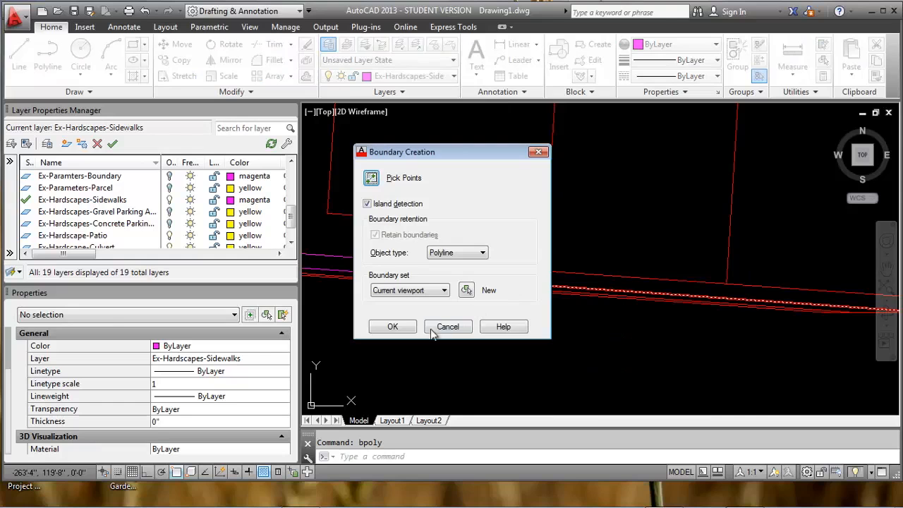
left_click(400, 325)
left_click(503, 281)
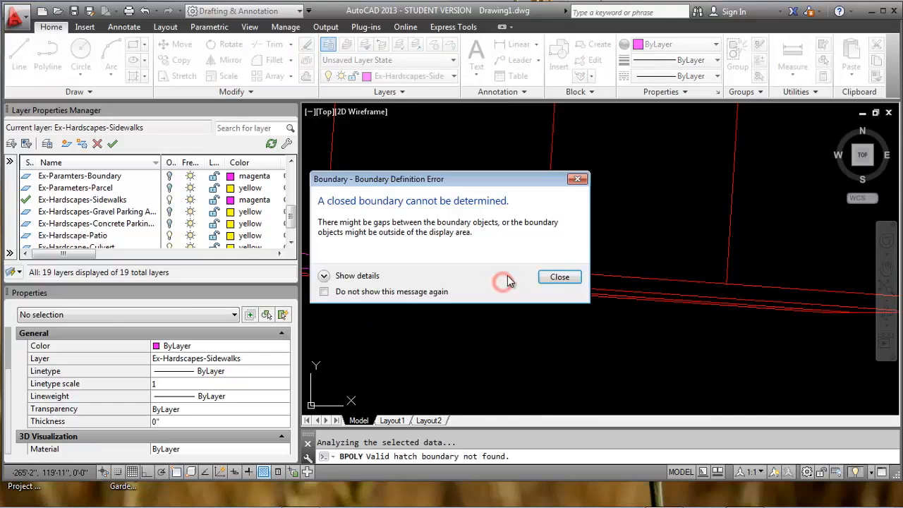
left_click(560, 277)
key("Escape")
Try to extend the east strip's inner line to the polyline at its far east end, and inspect where that polyline ends.
mouse_move(588, 228)
middle_mouse_down()
mouse_move(553, 287)
mouse_move(423, 296)
mouse_move(581, 301)
middle_mouse_up()
type("ex")
key("Return")
left_click(690, 320)
right_click(669, 317)
left_click(659, 316)
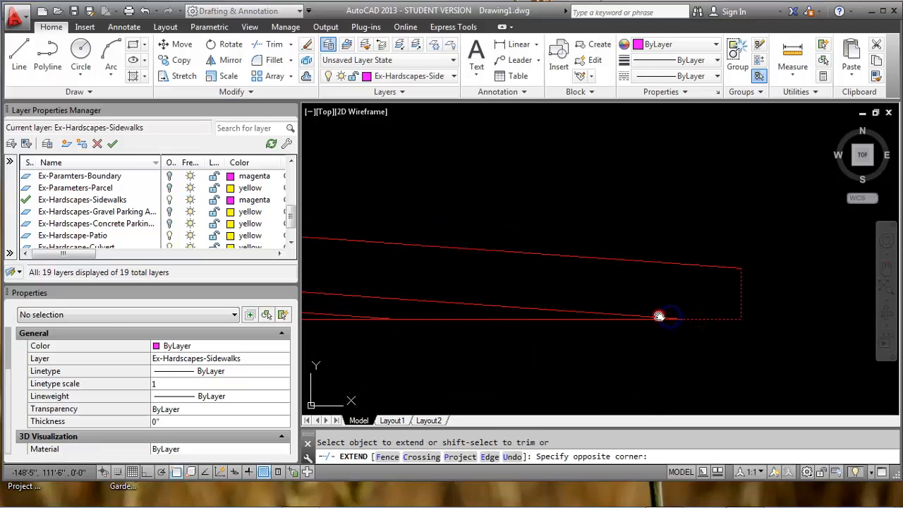
key("Escape")
scroll(683, 314, "up", 5)
left_click(659, 326)
key("Escape")
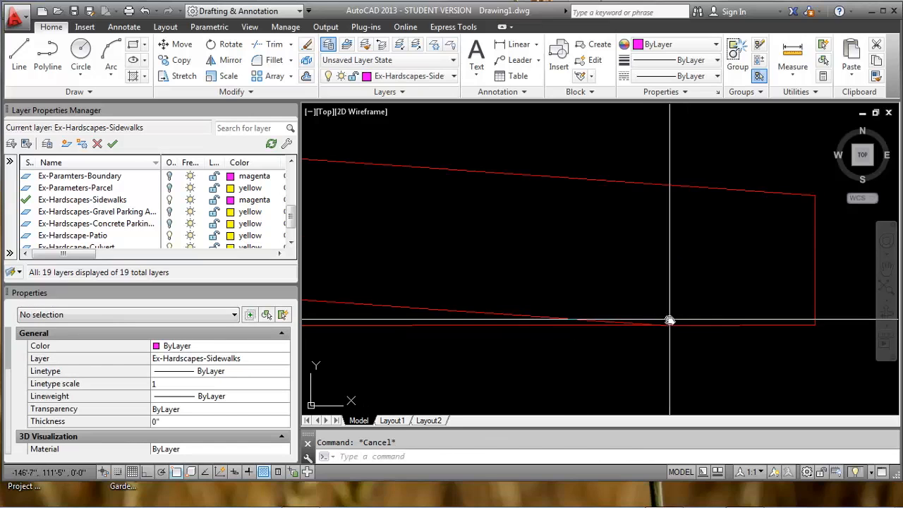
left_click(672, 326)
scroll(670, 325, "up", 5)
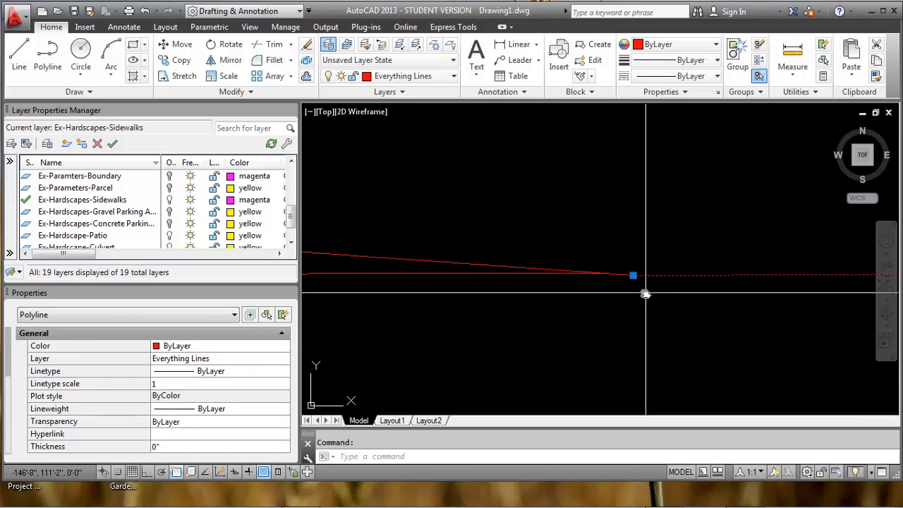
key("Escape")
scroll(560, 284, "down", 5)
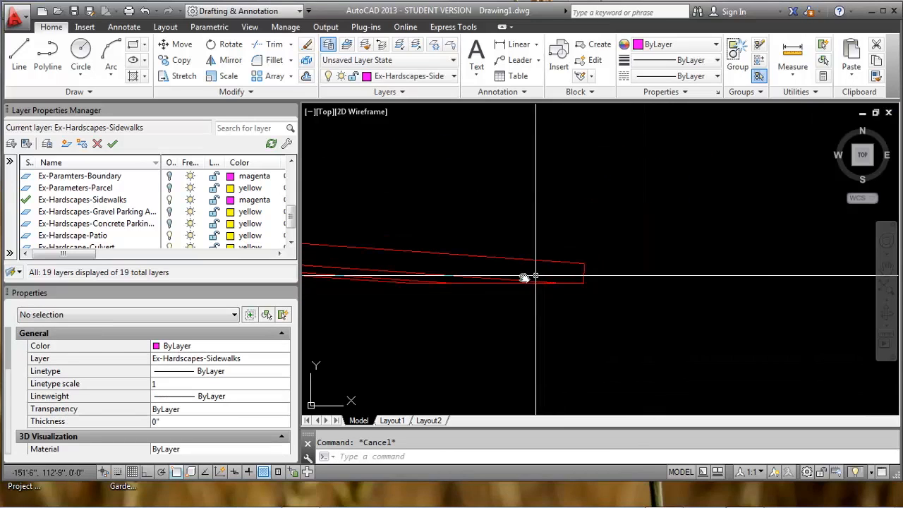
Try to extend the east strip's inner line using its lower edge line as the boundary.
left_click(518, 284)
scroll(538, 280, "up", 2)
key("Escape")
type("ex")
key("Return")
left_click(494, 291)
left_click(486, 288)
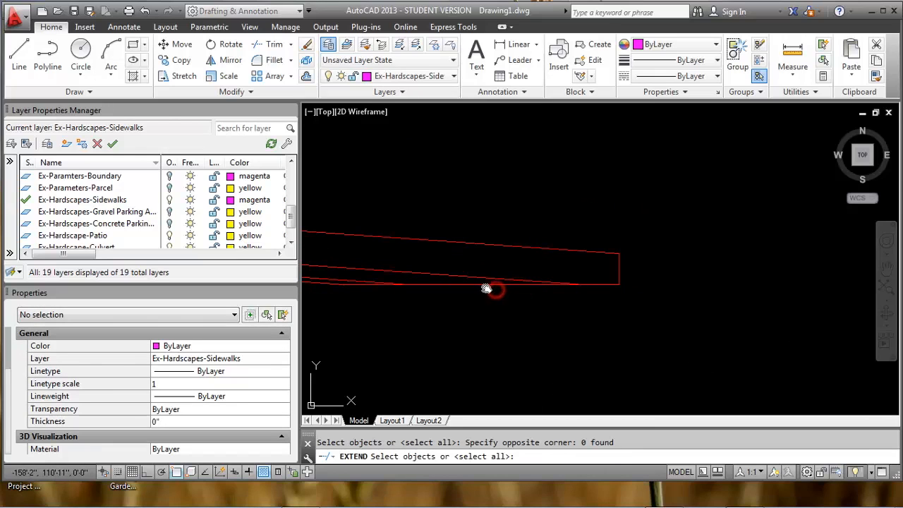
left_click(485, 285)
key("Return")
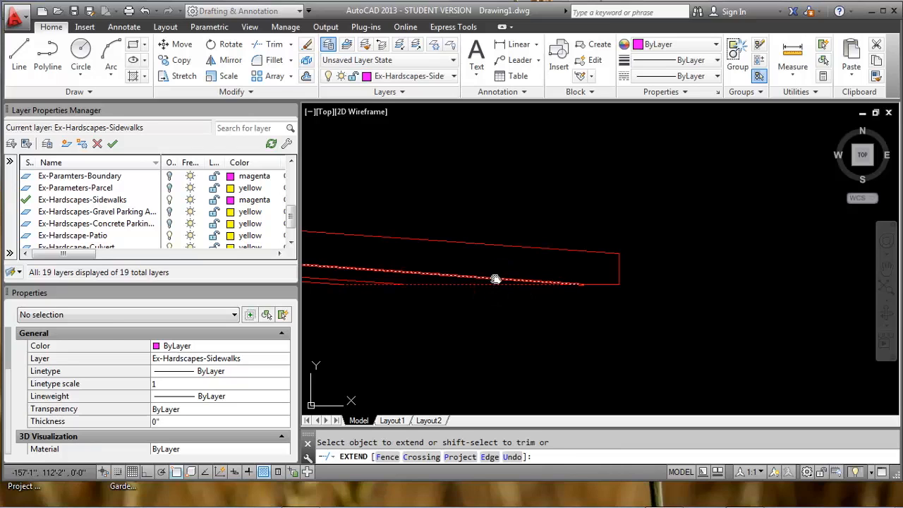
key("Escape")
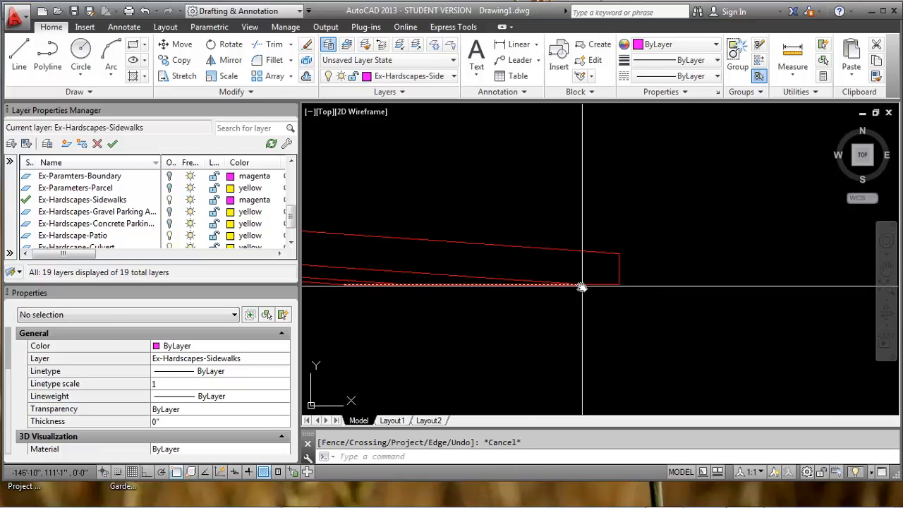
left_click(591, 284)
left_click(583, 284)
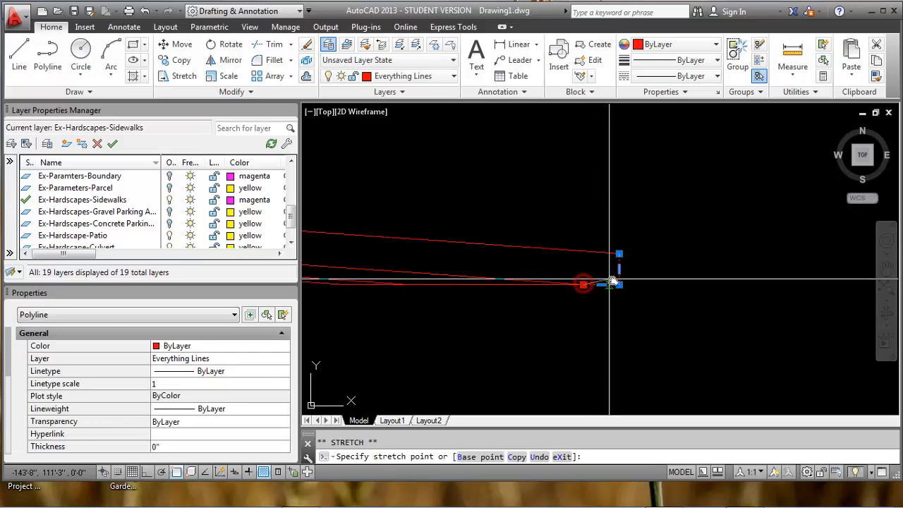
key("Escape")
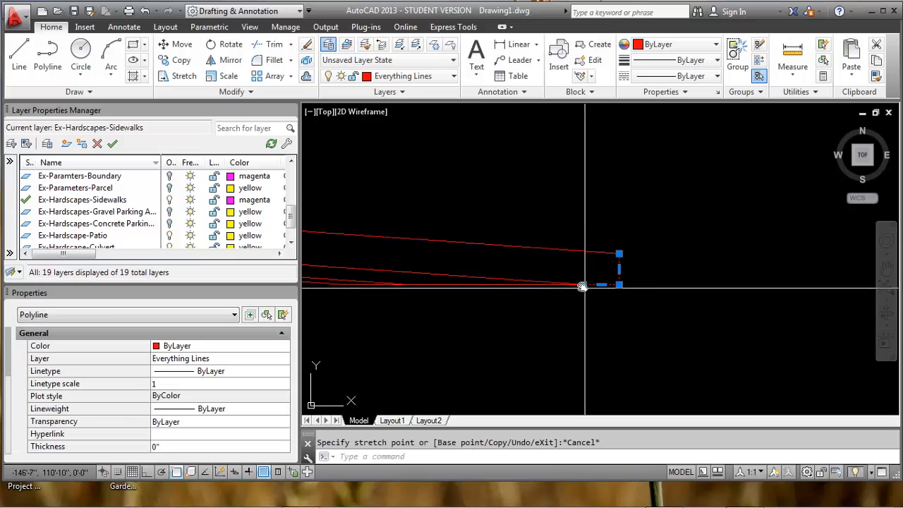
left_click(584, 285)
key("Escape")
left_click(541, 290)
key("Escape")
Stretch the east endpoint of the strip's lower edge line to the lower corner of the strip's end.
left_click(524, 285)
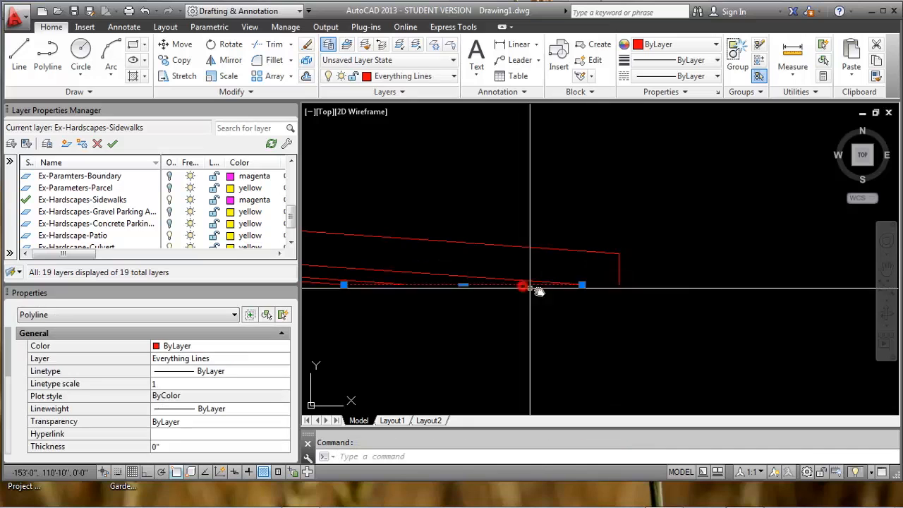
left_click(584, 284)
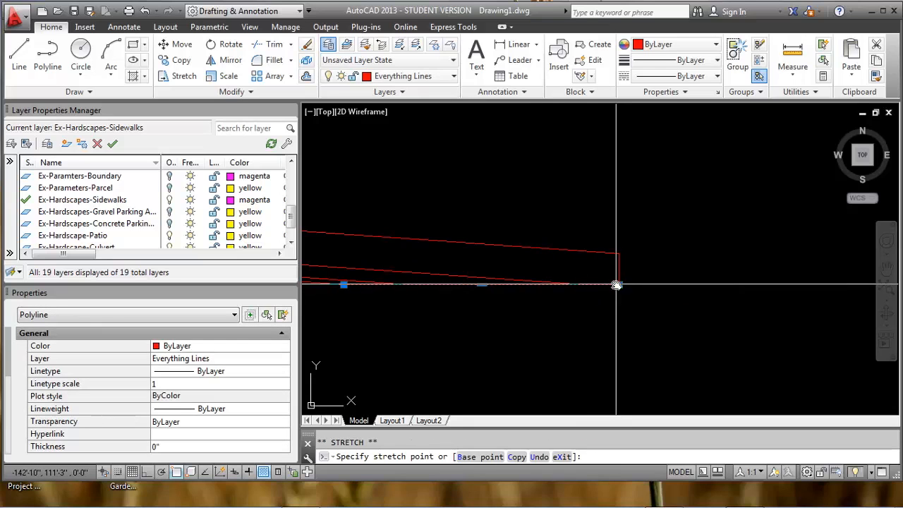
left_click(616, 283)
key("Escape")
Try again to extend the inner line near the strip's east end to the lengthened lower edge line.
scroll(601, 243, "up", 3)
type("ex")
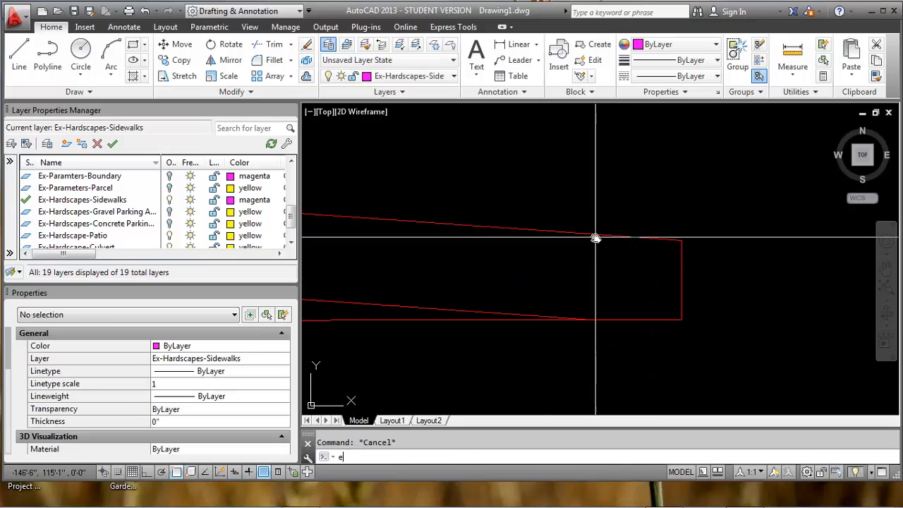
key("Return")
scroll(617, 285, "up", 2)
left_click(612, 319)
key("Return")
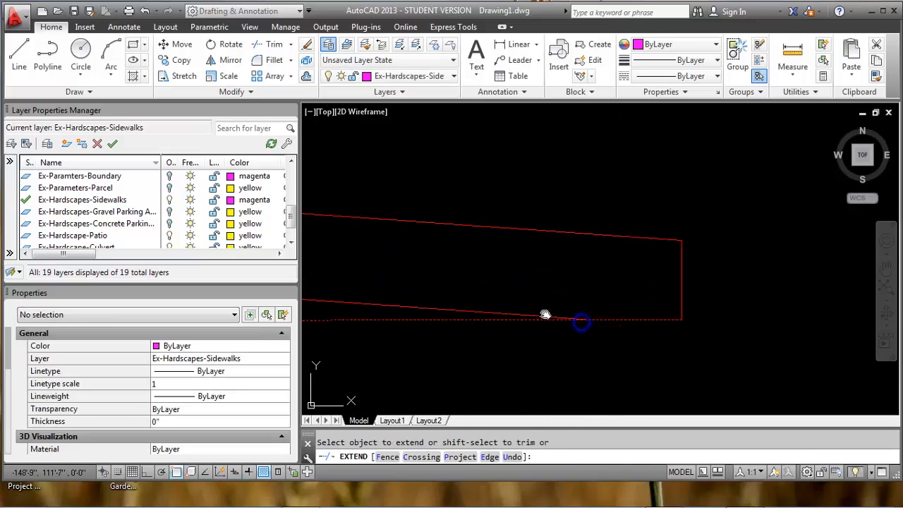
key("Escape")
Try to generate BPOLY polylines from internal points in the east strip beside the curved driveway corner.
scroll(547, 293, "down", 7)
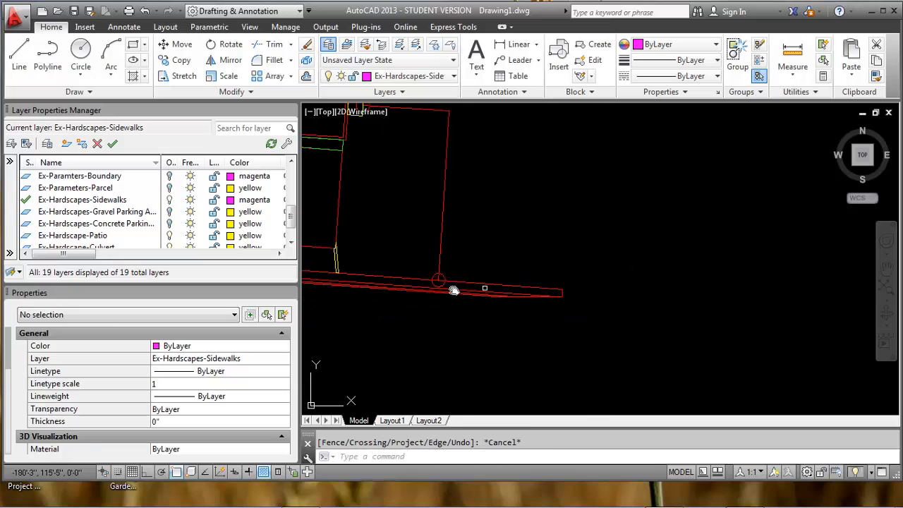
scroll(413, 290, "up", 4)
mouse_move(461, 286)
middle_mouse_down()
mouse_move(581, 268)
mouse_move(594, 276)
middle_mouse_up()
type("bpoly")
key("Return")
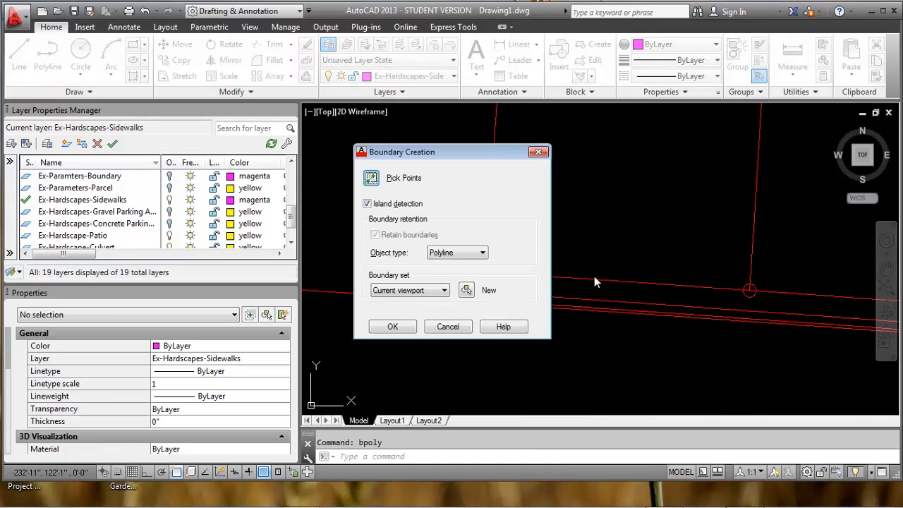
left_click(403, 325)
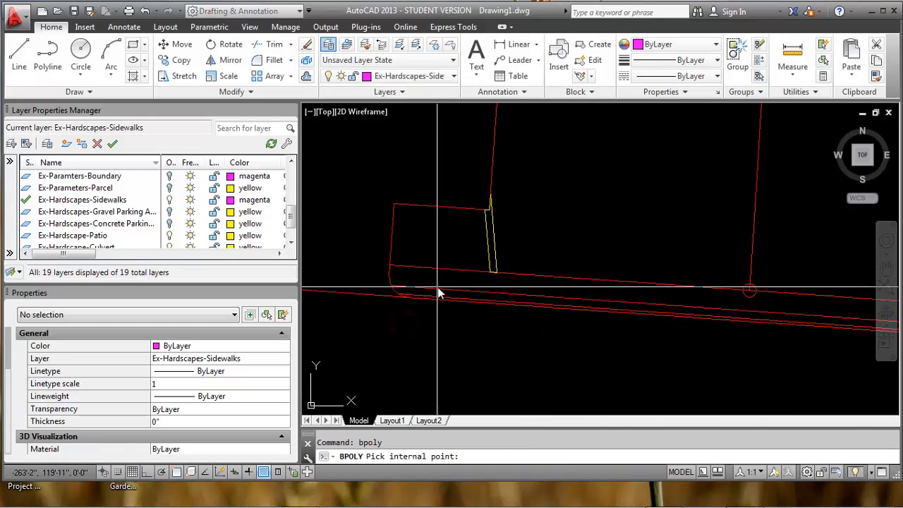
left_click(441, 284)
left_click(565, 278)
left_click(517, 289)
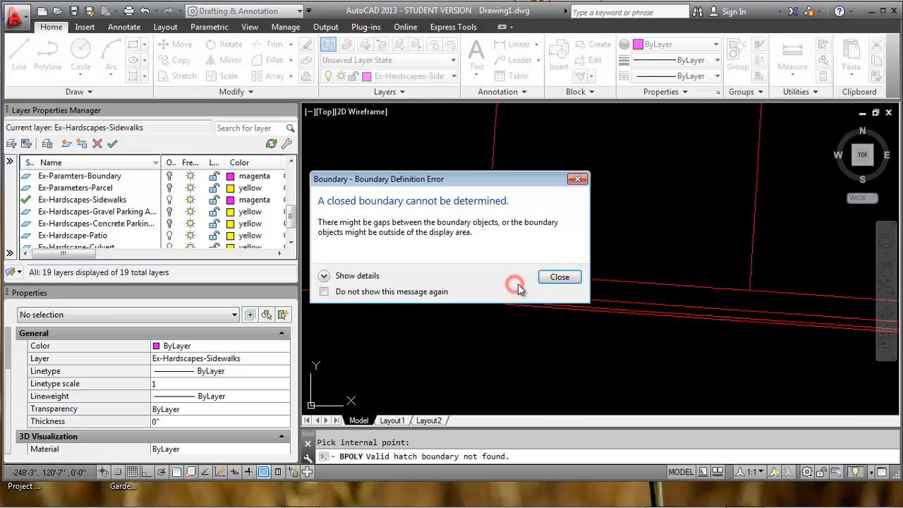
left_click(559, 276)
key("Escape")
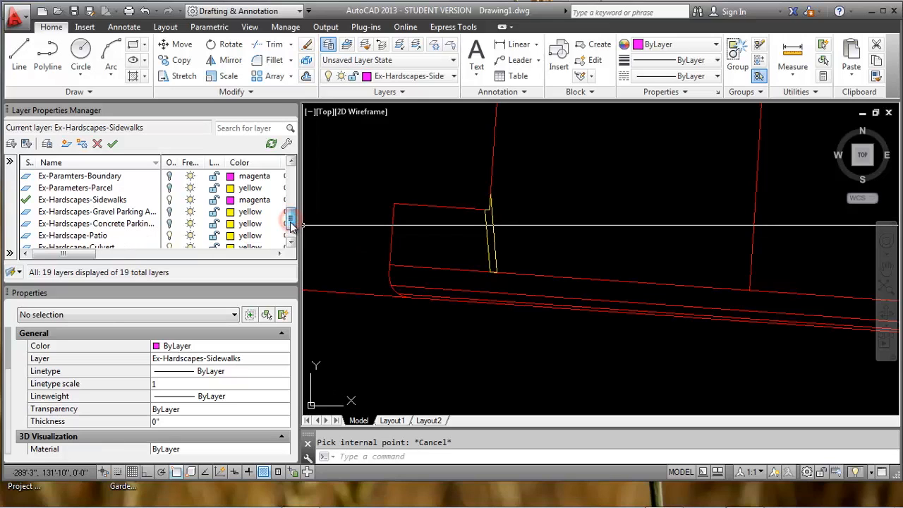
Turn off the layer Ex-Hardscape-Culvert to clear the linework around the curved driveway corner.
left_click_drag(291, 225, 290, 227)
left_click(170, 238)
scroll(395, 283, "up", 2)
scroll(391, 290, "up", 2)
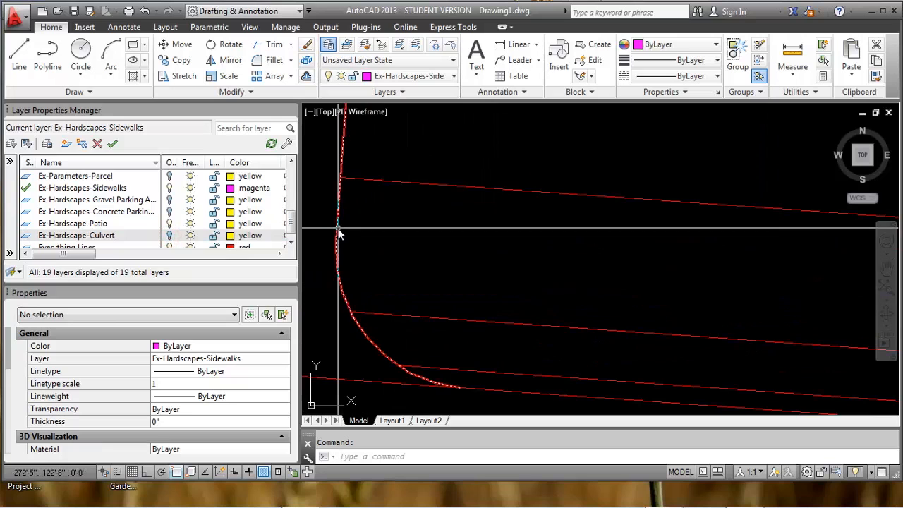
Check the elevation and area properties of all visible linework, and examine the lines where the gravel parking area's edge meets the east strip.
scroll(339, 233, "down", 6)
left_click(561, 270)
left_click(413, 174)
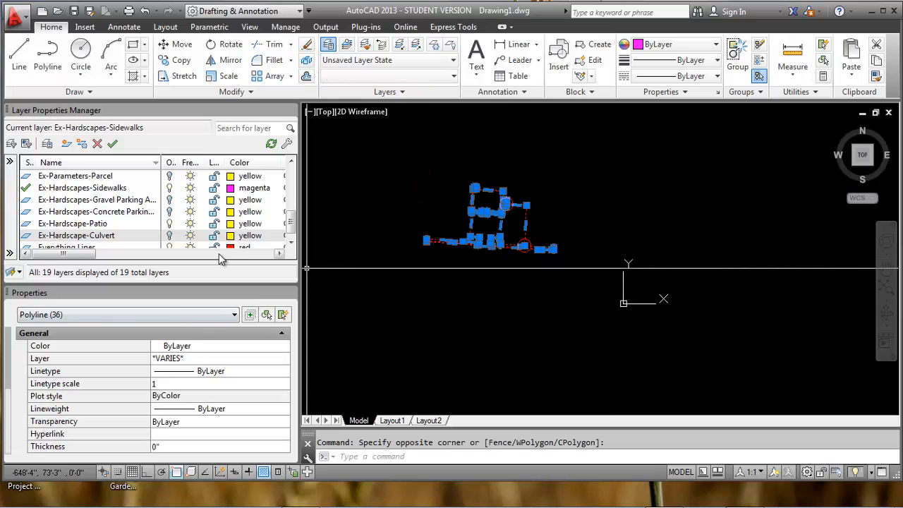
left_click_drag(10, 358, 11, 436)
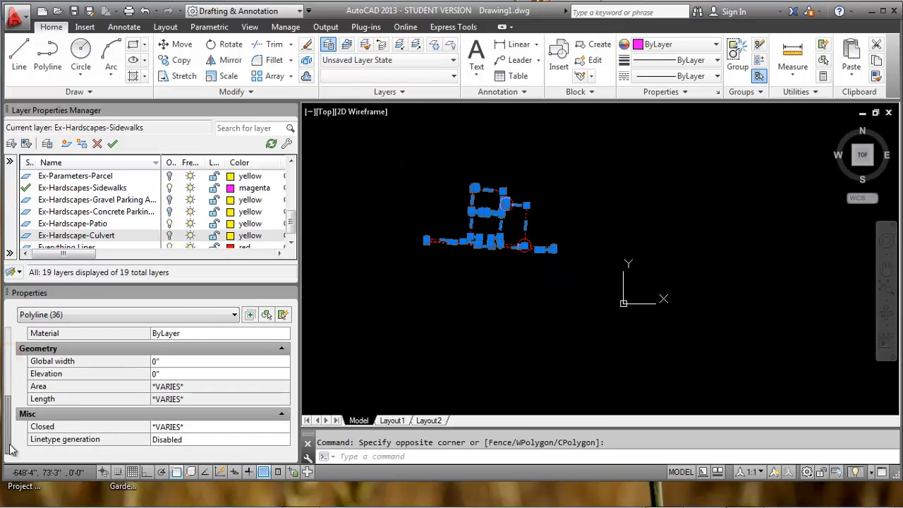
left_click(176, 375)
left_click(177, 382)
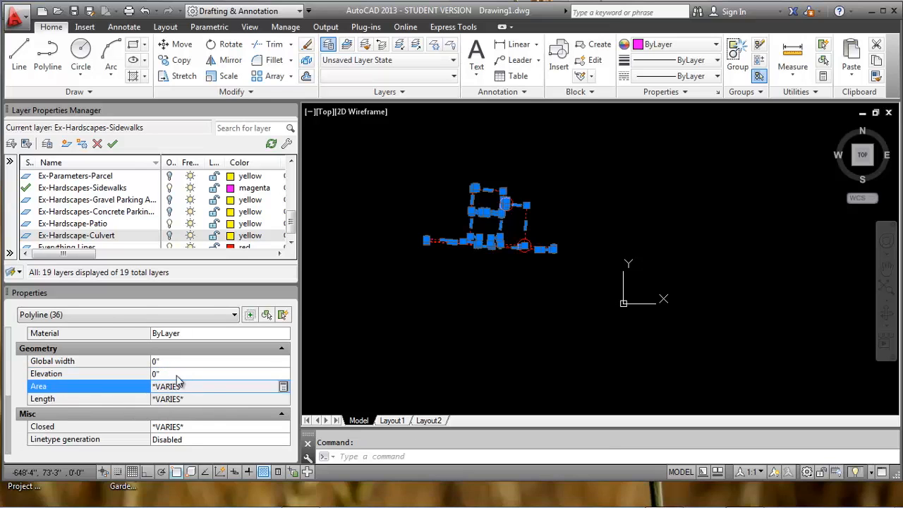
key("Escape")
scroll(536, 247, "up", 8)
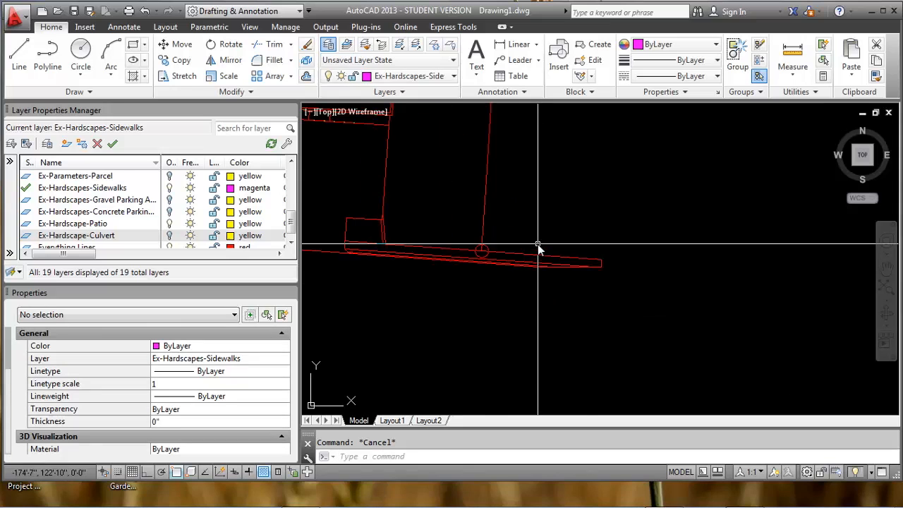
left_click(476, 241)
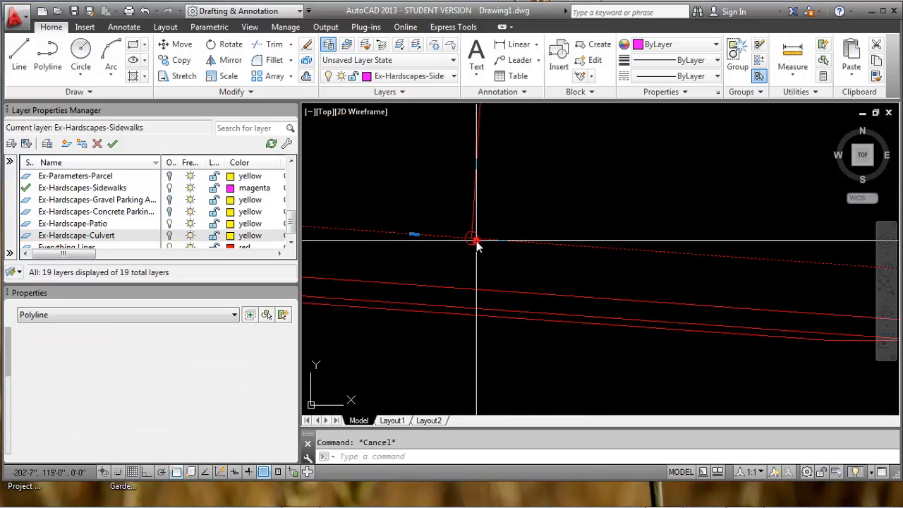
key("Escape")
left_click(473, 236)
scroll(486, 250, "down", 3)
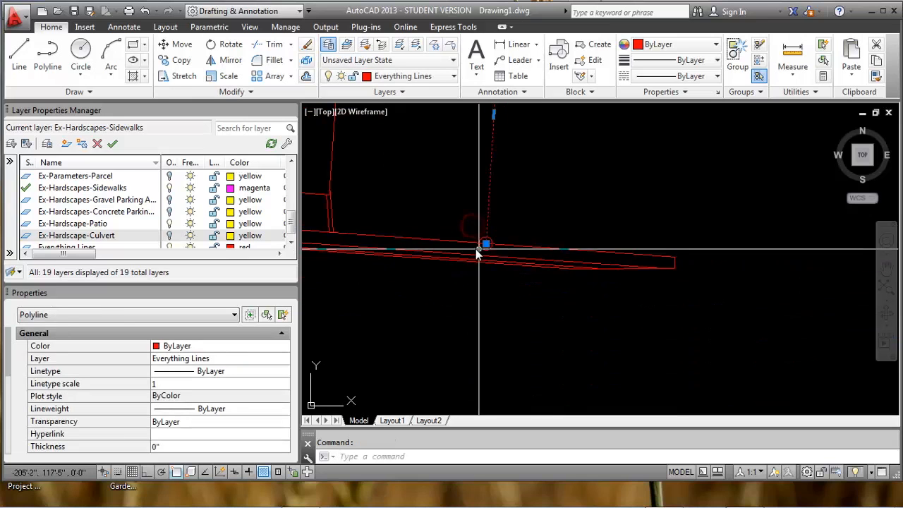
key("Escape")
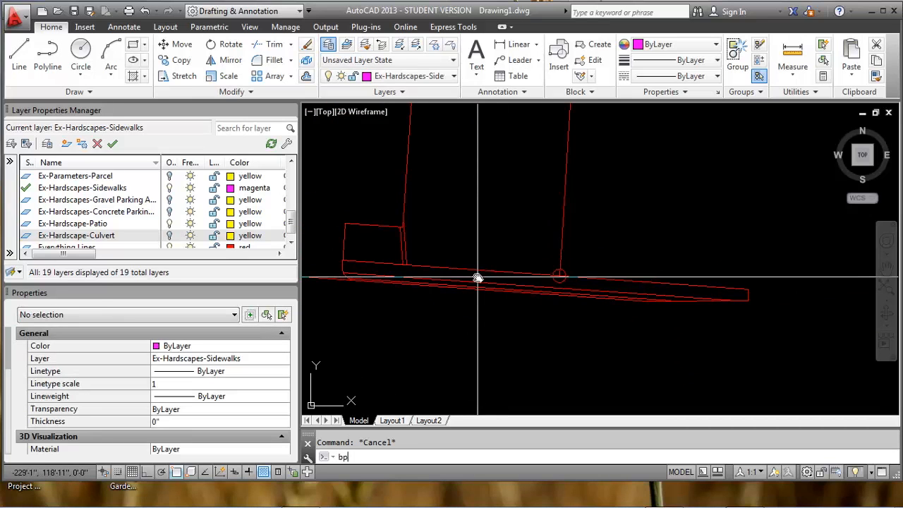
Generate a closed BPOLY polyline from the upper band of the east street-side strip on the sidewalk layer.
key("Return")
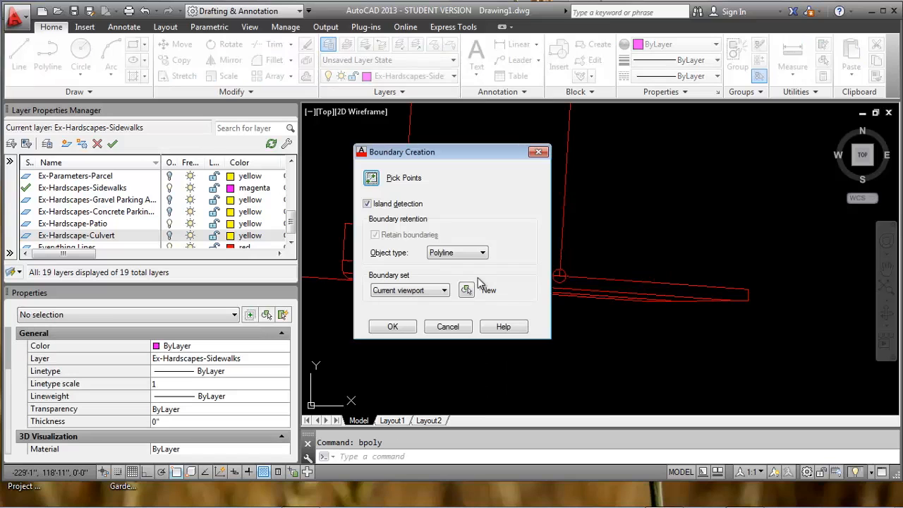
left_click(394, 326)
left_click(396, 274)
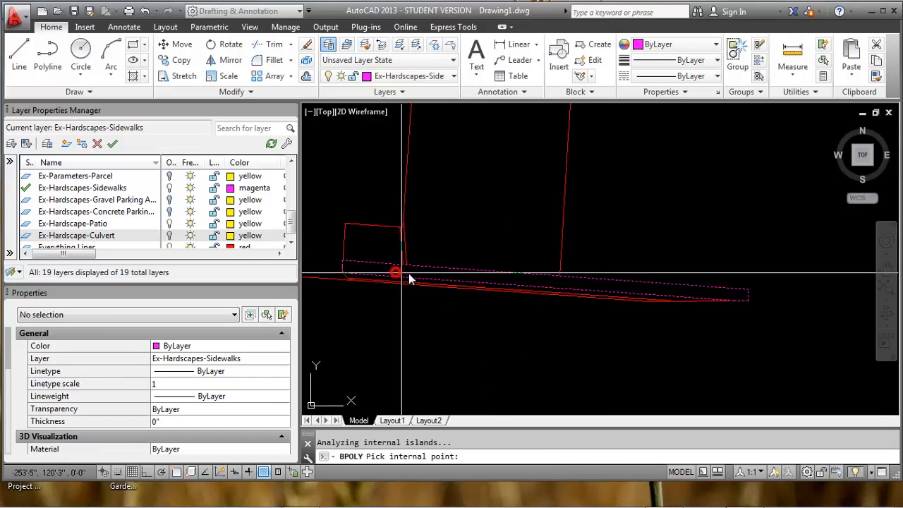
key("Return")
Turn on all layers with LAYON to display the complete basemap.
middle_click_drag(544, 254, 589, 270)
scroll(556, 260, "down", 2)
scroll(590, 270, "up", 2)
middle_click_drag(525, 286, 577, 340)
scroll(622, 331, "up", 2)
scroll(568, 299, "down", 2)
middle_click_drag(569, 299, 562, 334)
scroll(504, 248, "up", 4)
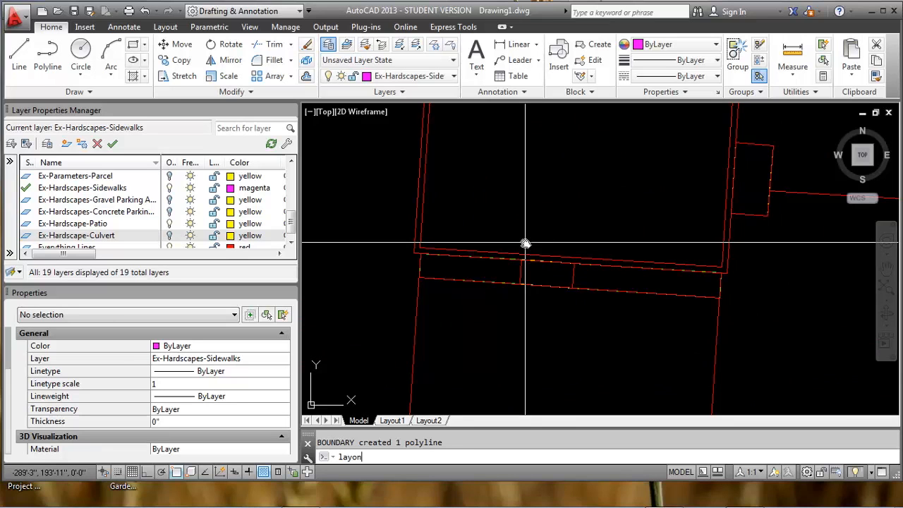
key("Return")
scroll(525, 243, "down", 2)
mouse_move(608, 281)
middle_mouse_down()
mouse_move(570, 285)
mouse_move(487, 164)
mouse_move(520, 230)
middle_mouse_up()
scroll(493, 170, "down", 2)
scroll(521, 230, "down", 2)
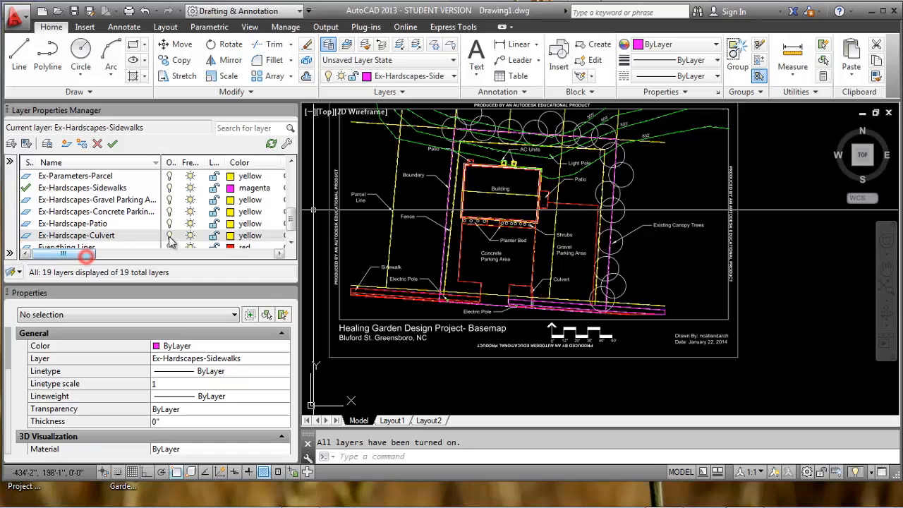
Turn off the layer Reference-PDF BaseMap so only the traced linework is displayed.
left_click_drag(296, 220, 292, 174)
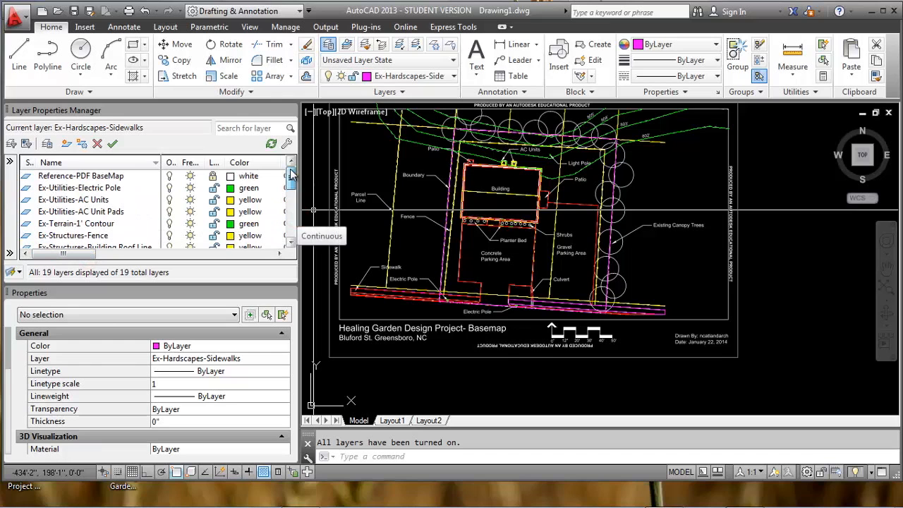
left_click(169, 176)
scroll(460, 209, "up", 3)
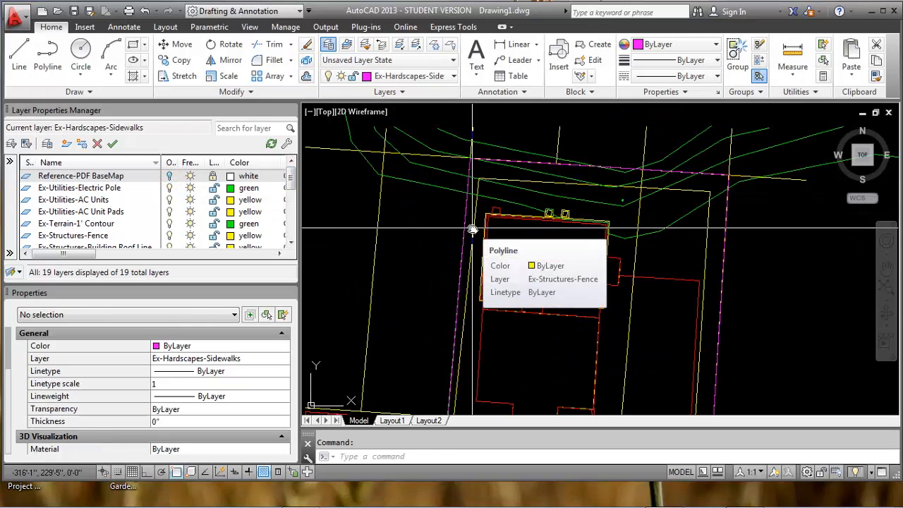
scroll(571, 251, "down", 2)
middle_click_drag(558, 318, 547, 289)
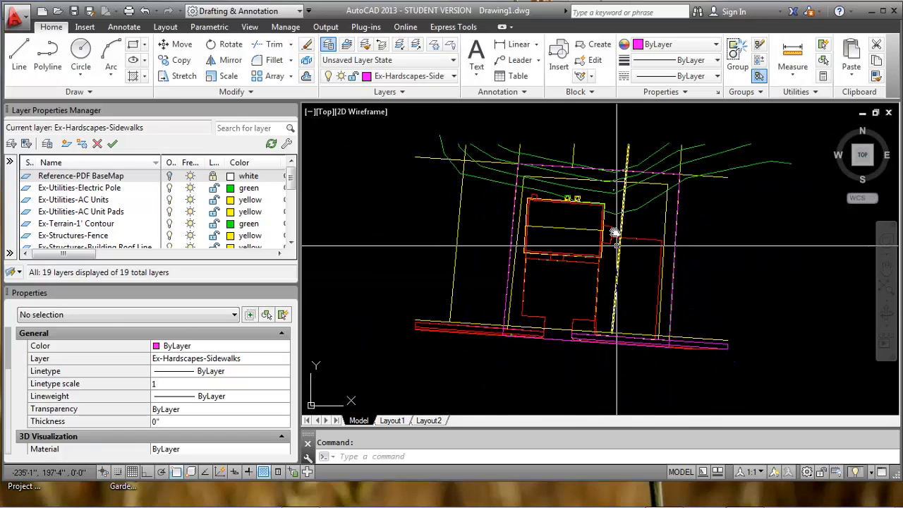
Turn the Reference-PDF BaseMap layer back on to display the reference drawing.
scroll(619, 233, "up", 2)
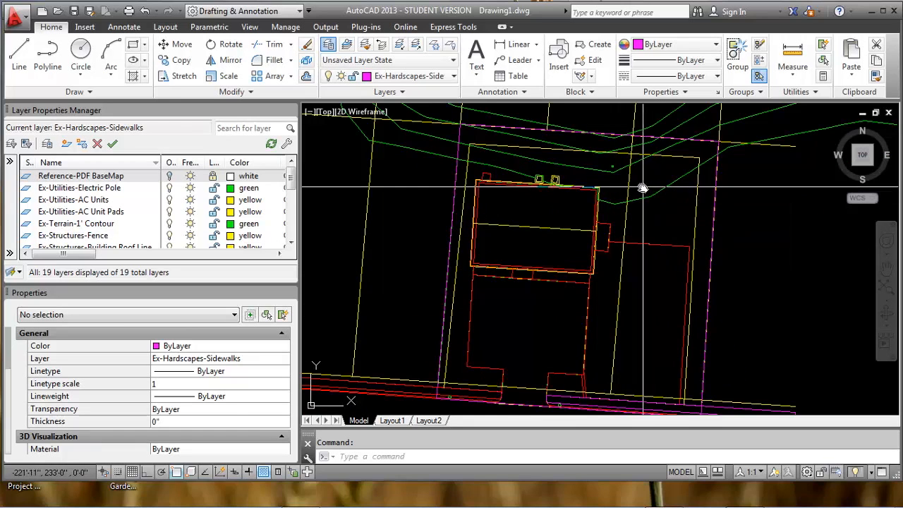
scroll(552, 252, "up", 2)
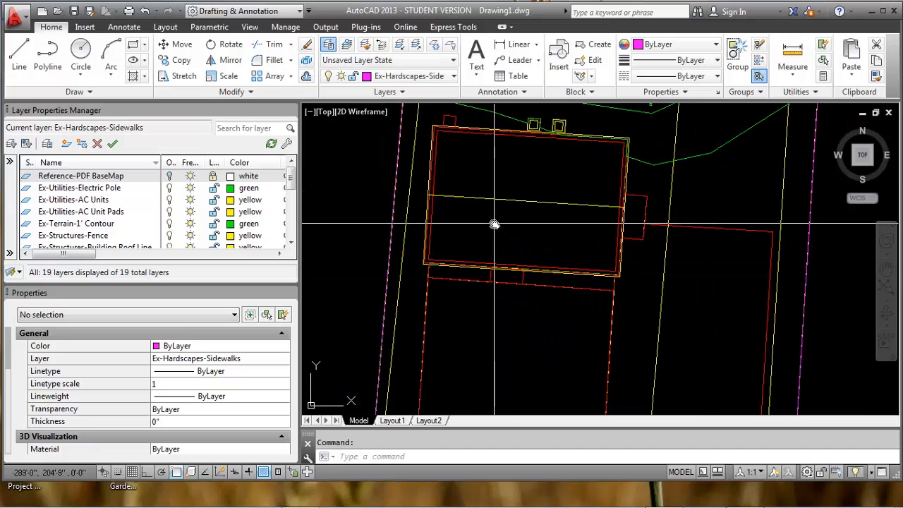
scroll(494, 226, "down", 4)
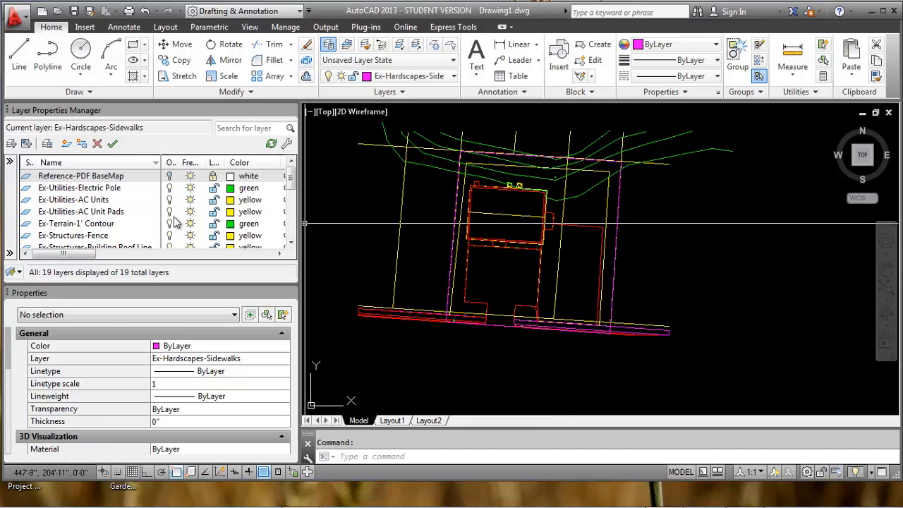
left_click(169, 176)
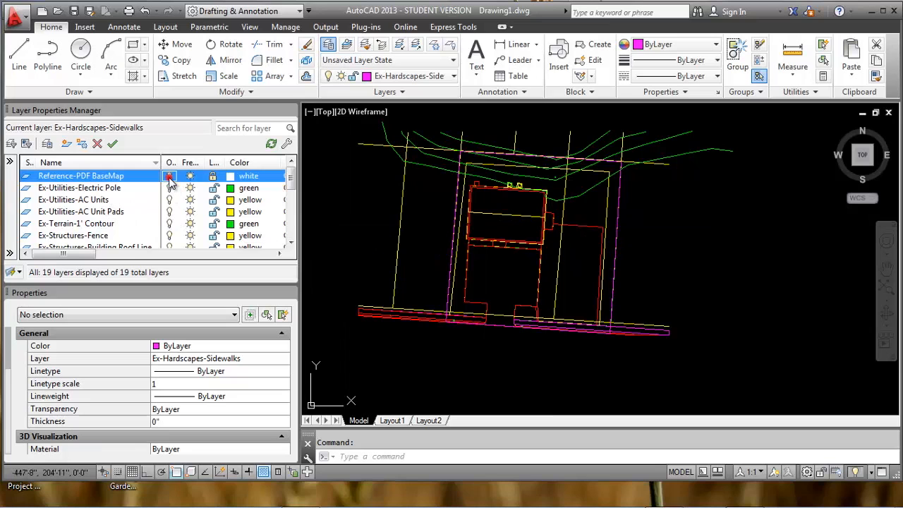
Turn off all layers from Ex-Utilities-Electric Pole through Everything Lines, including the current layer, keeping Reference-PDF BaseMap thawed.
left_click(106, 188)
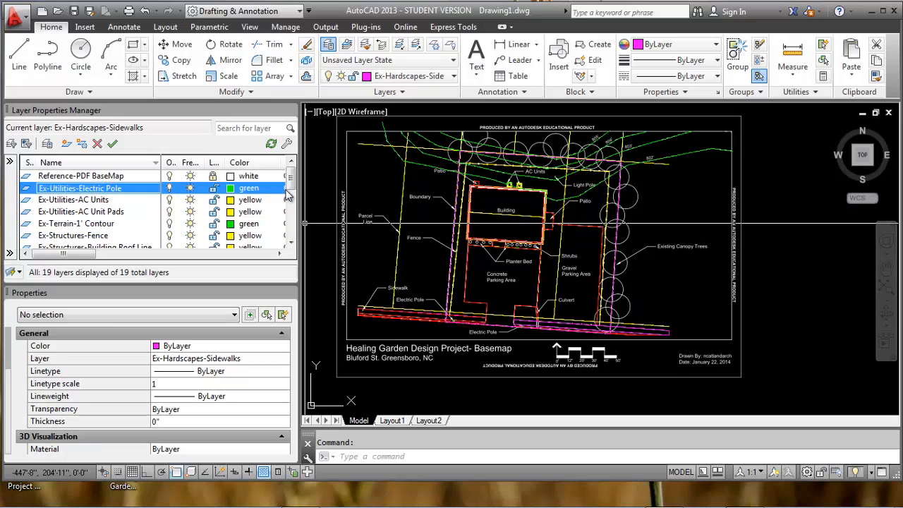
left_click_drag(289, 182, 290, 234)
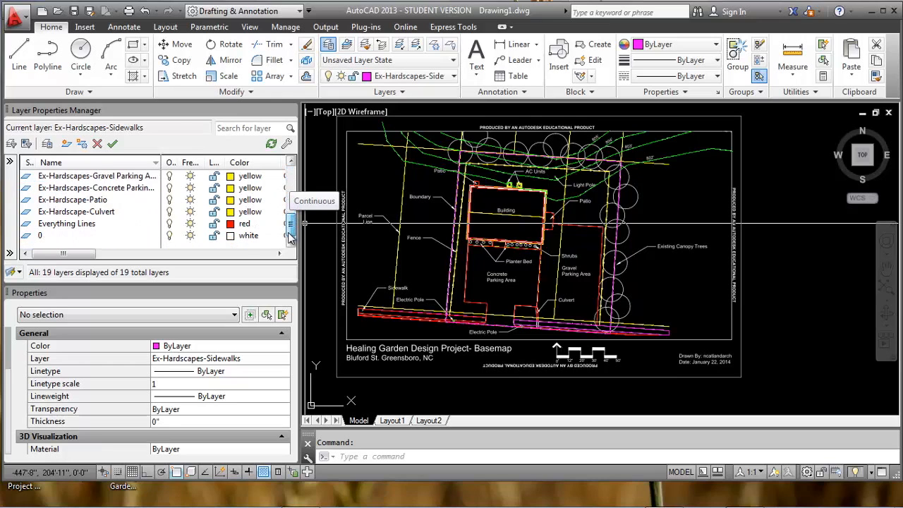
left_click(75, 225, "shift")
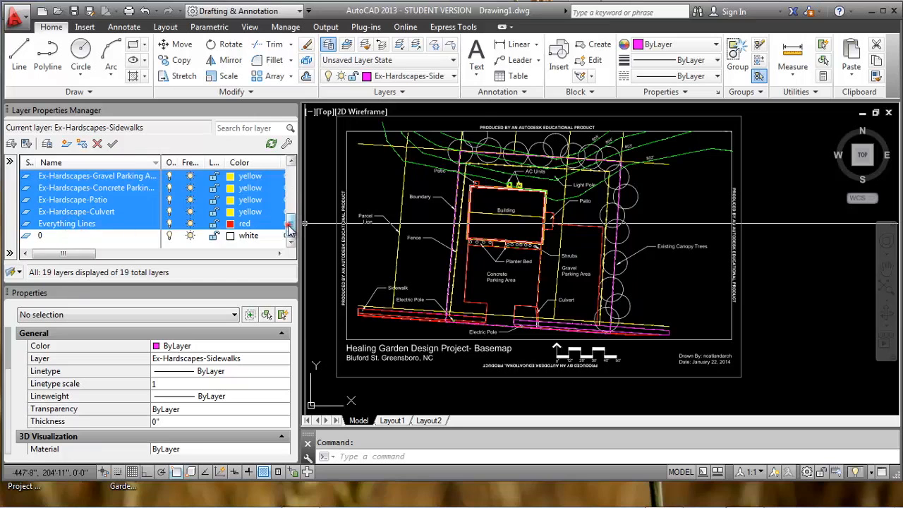
scroll(289, 230, "up", 5)
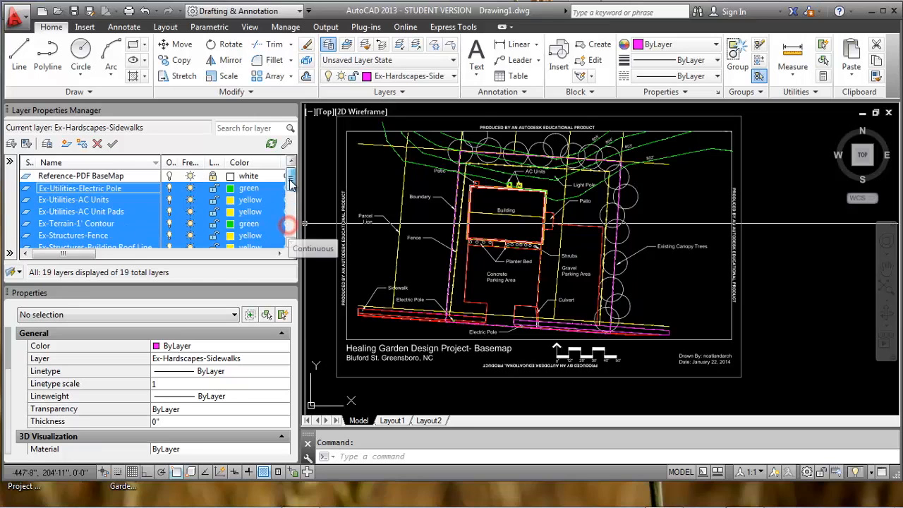
left_click(169, 189)
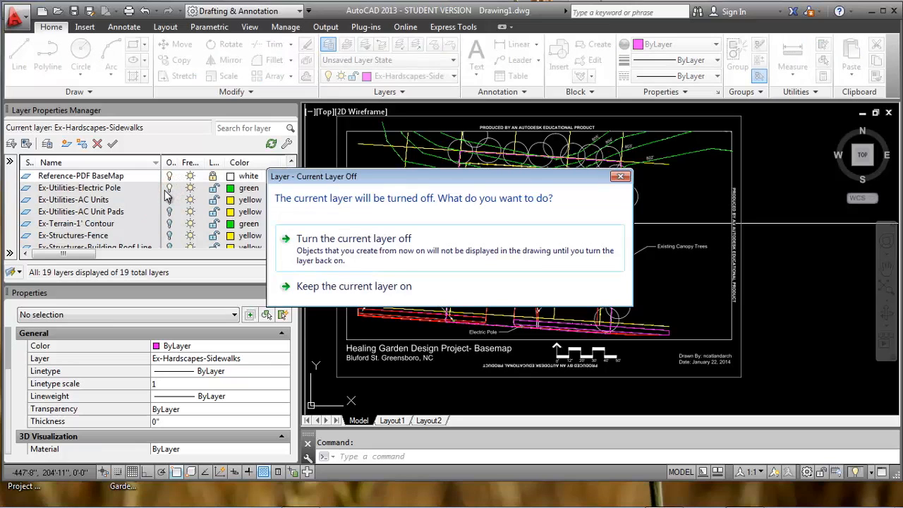
left_click(386, 284)
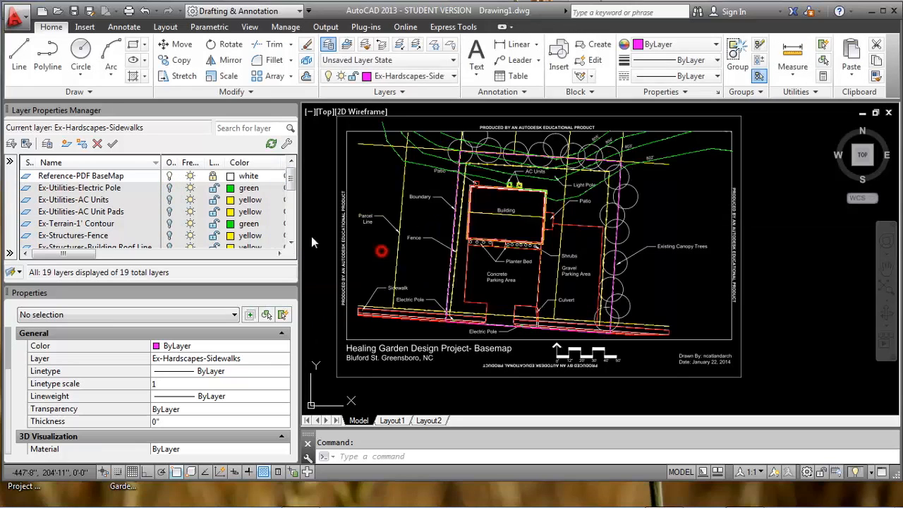
left_click(183, 176)
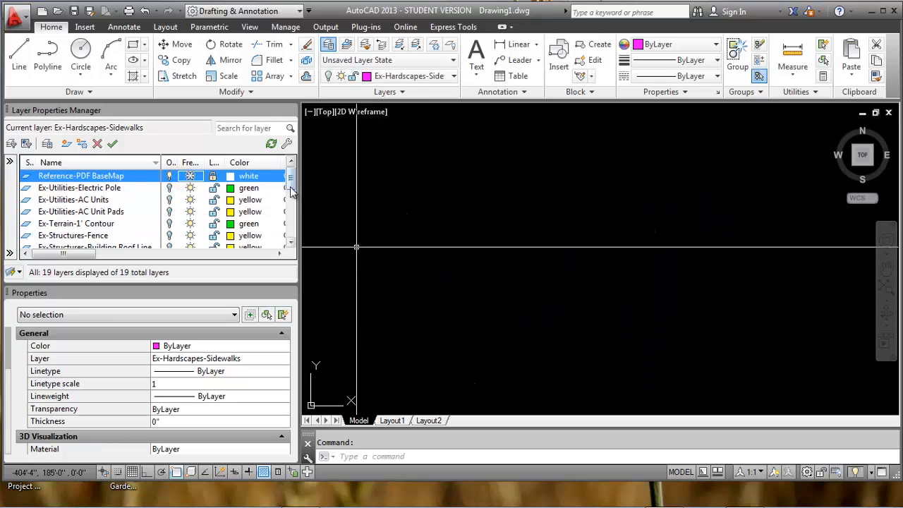
left_click(190, 176)
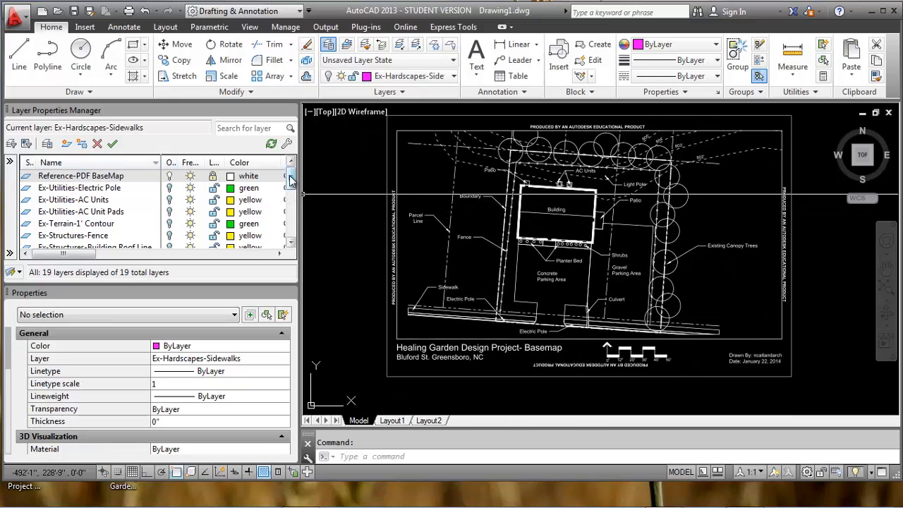
Create a new layer named Ex-Plant Material-Canopy Trees.
left_click_drag(292, 181, 291, 200)
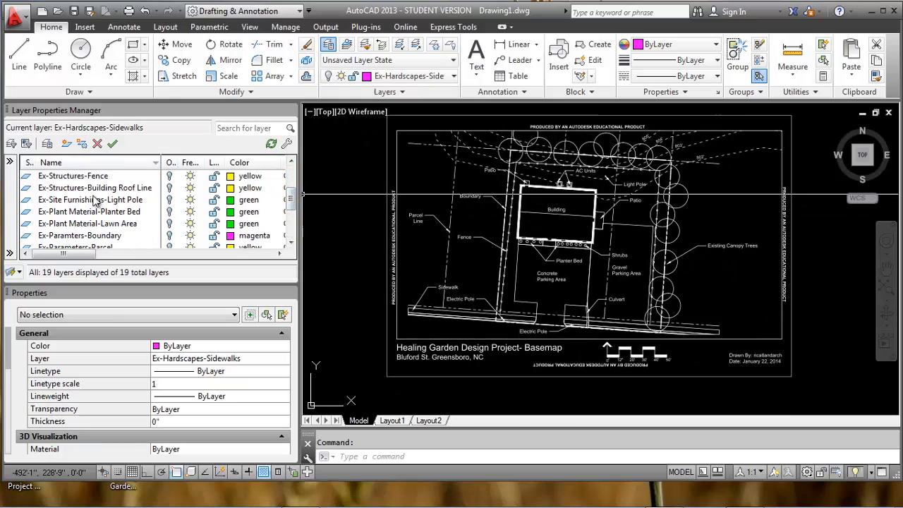
left_click(66, 144)
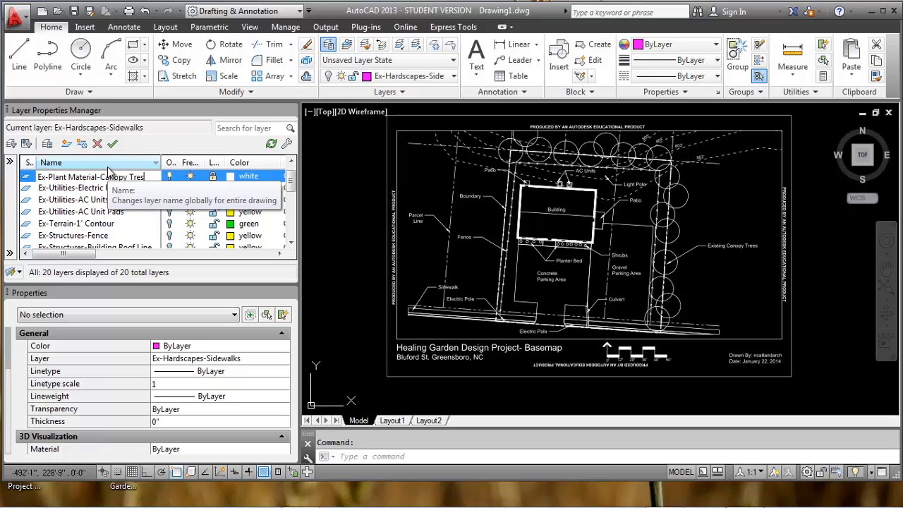
type("s")
key("Return")
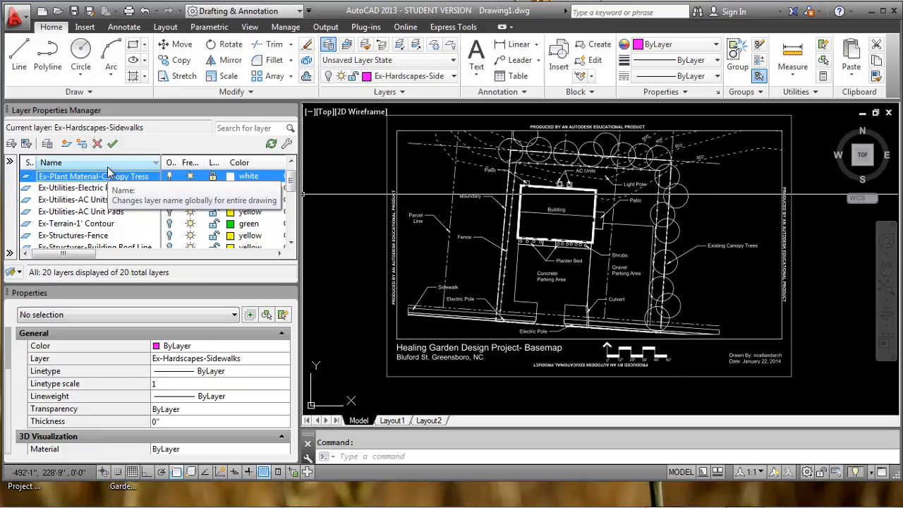
left_click(143, 178)
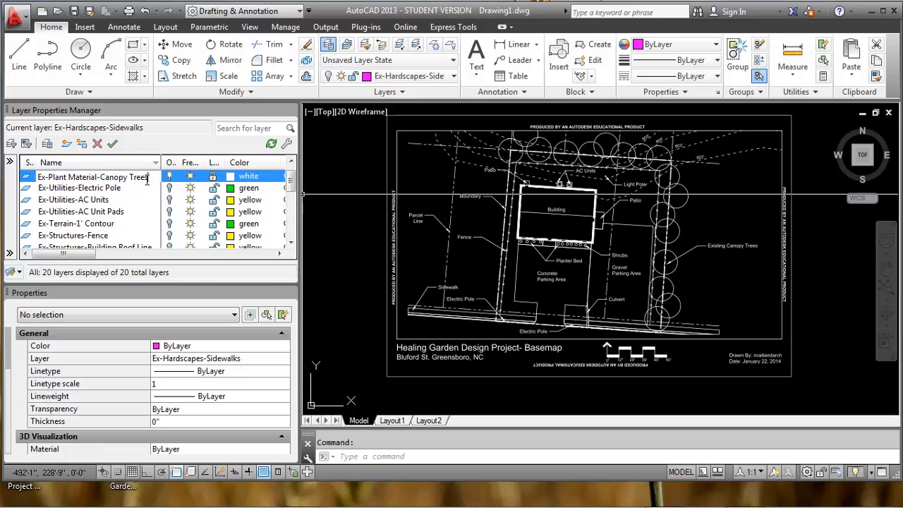
key("Return")
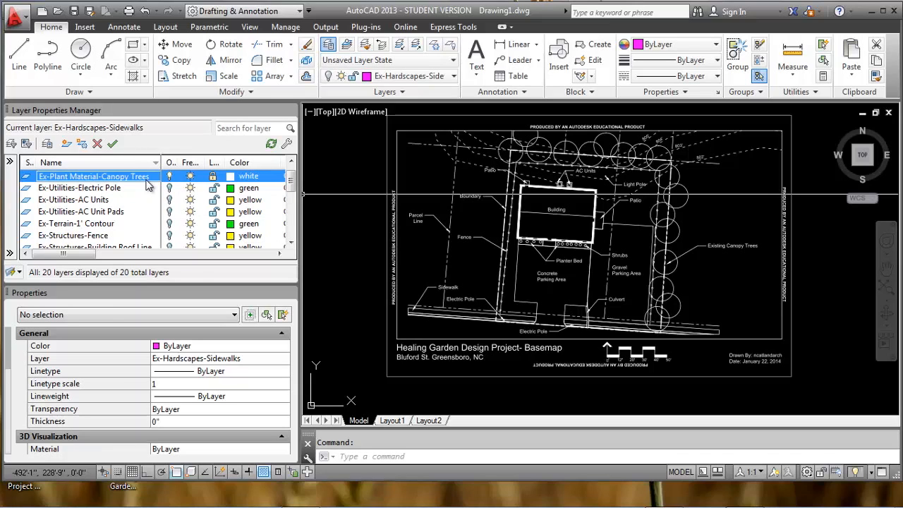
Make the Ex-Plant Material-Canopy Trees layer current and set its color to green.
key("alt+c")
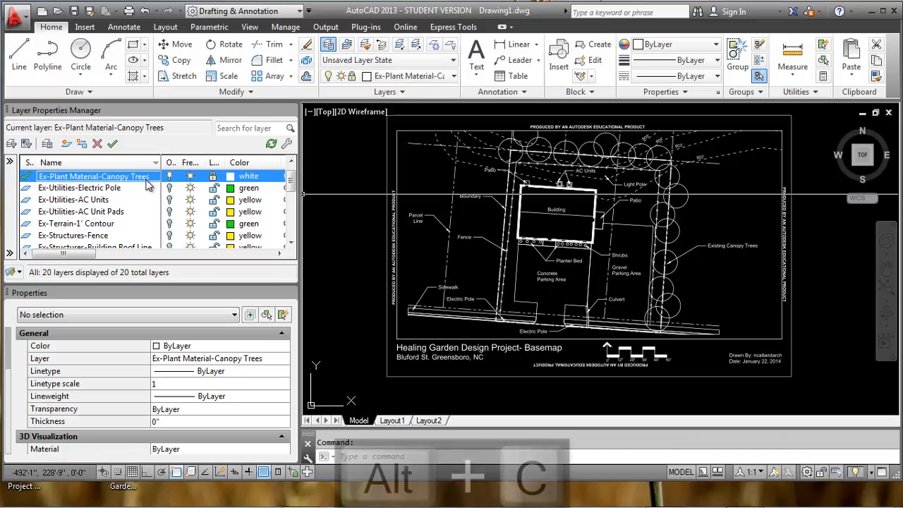
left_click(230, 176)
left_click(372, 276)
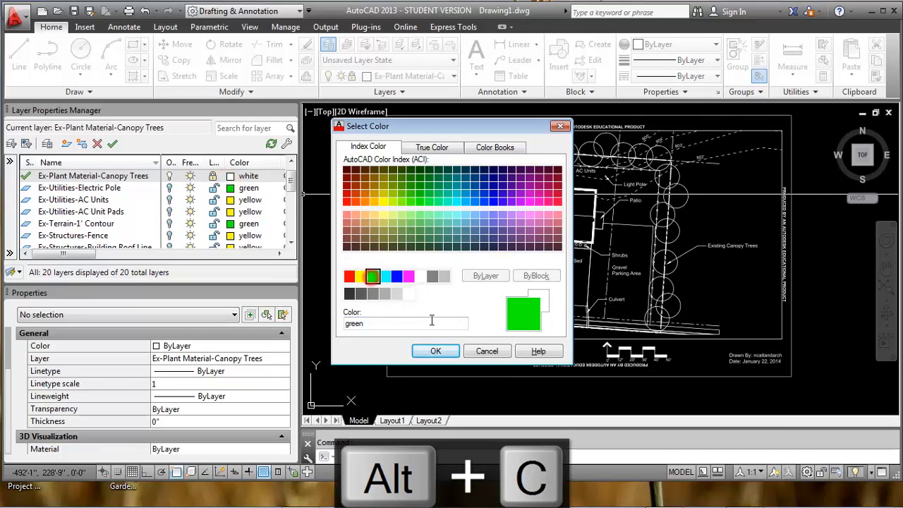
left_click(435, 351)
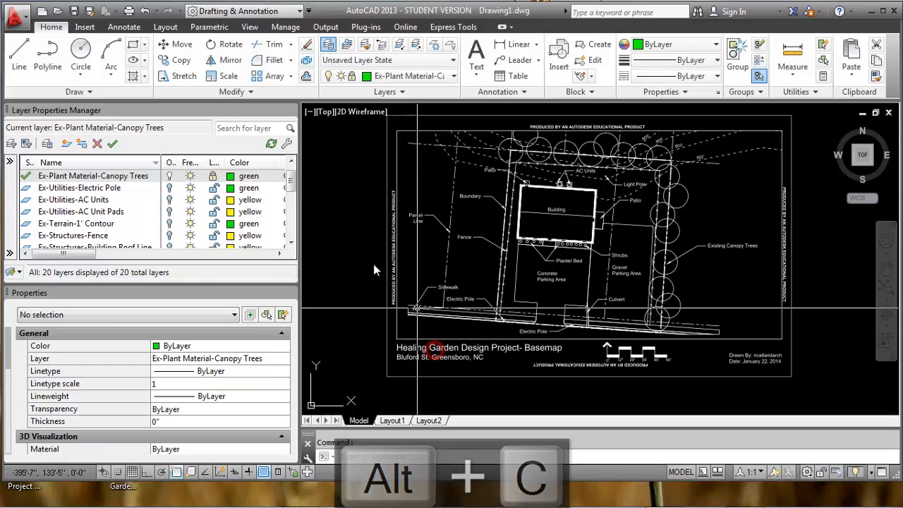
With object snap off, draw a circle tracing an existing canopy tree on the east side, just beyond the Patio label.
left_click(80, 53)
scroll(678, 222, "up", 4)
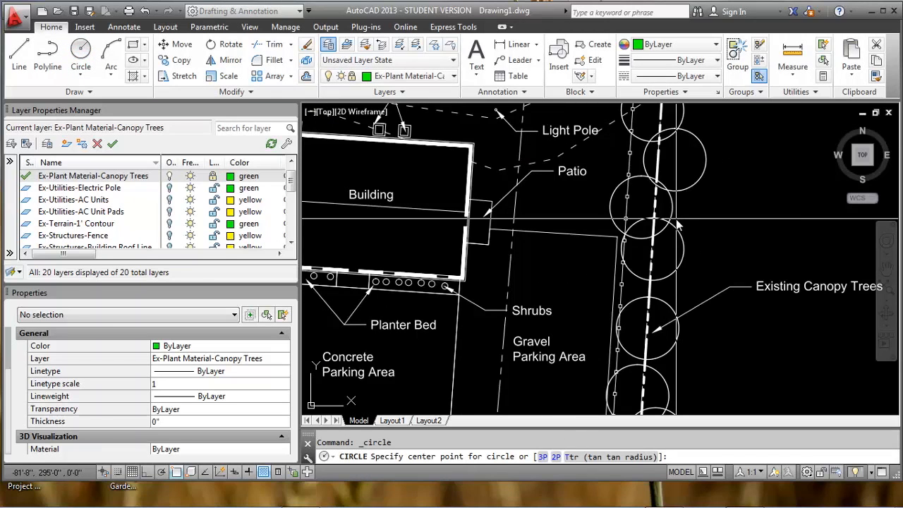
key("F3")
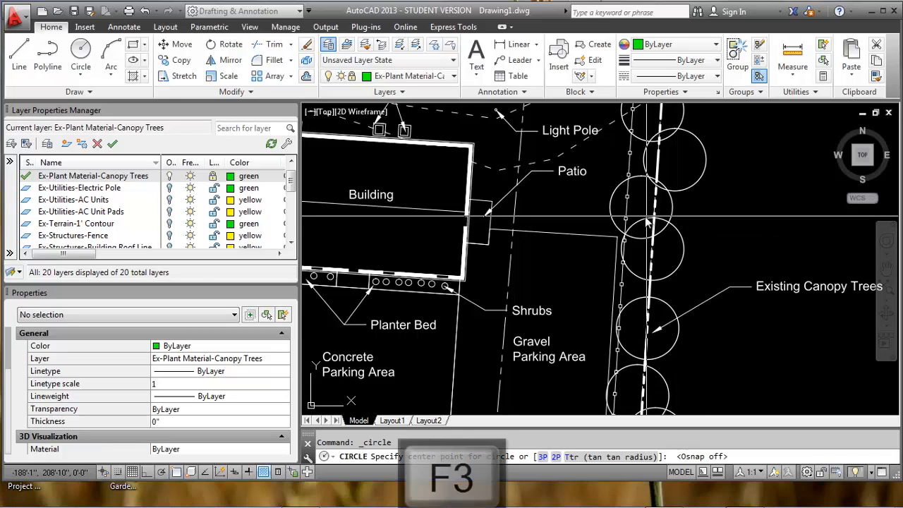
scroll(642, 217, "up", 2)
middle_click_drag(641, 217, 585, 260)
scroll(607, 175, "up", 3)
middle_click_drag(618, 175, 681, 175)
left_click(679, 172)
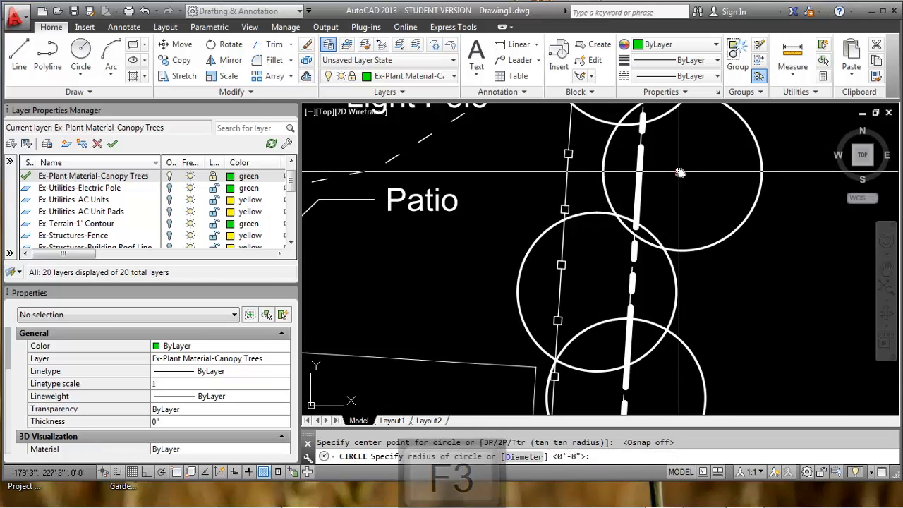
left_click(755, 194)
middle_click_drag(733, 200, 689, 225)
type("m")
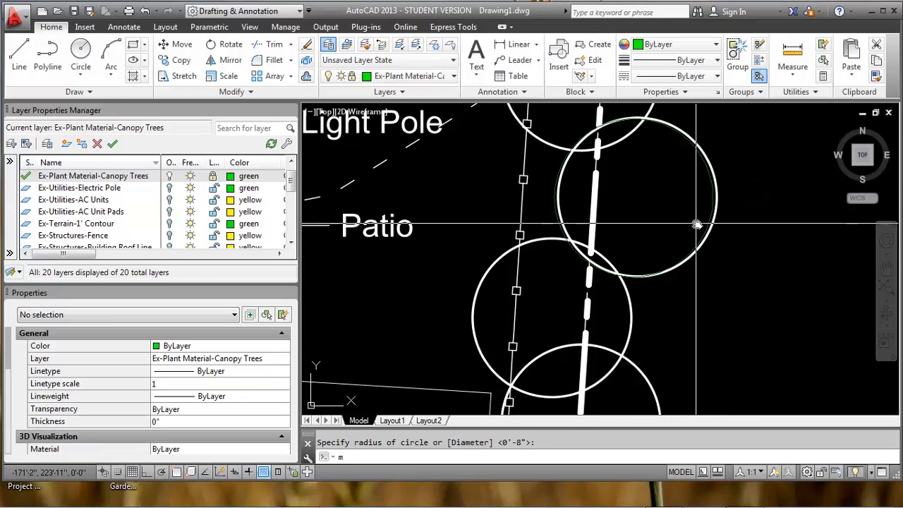
key("Return")
key("Escape")
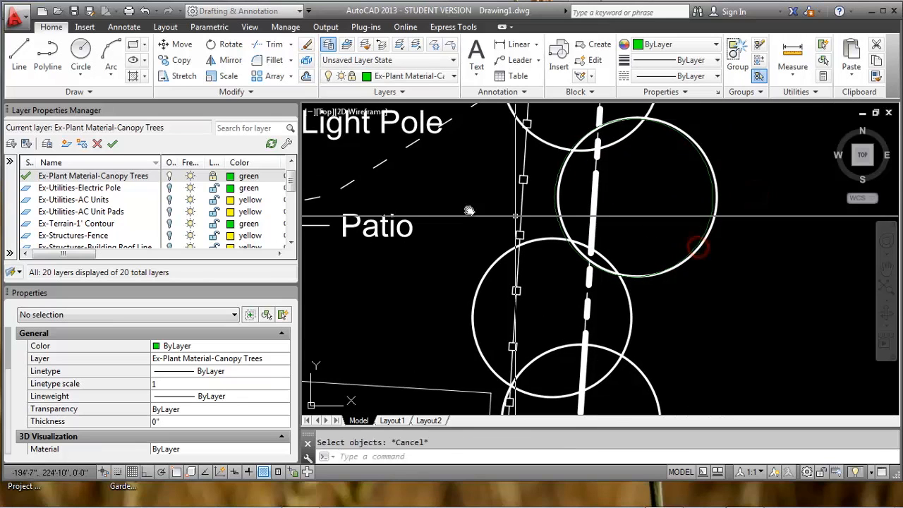
Unlock the Ex-Plant Material-Canopy Trees layer and move the green circle so it lines up with the canopy tree underneath.
left_click(213, 177)
type("m")
key("Return")
left_click(697, 249)
key("Return")
left_click(630, 194)
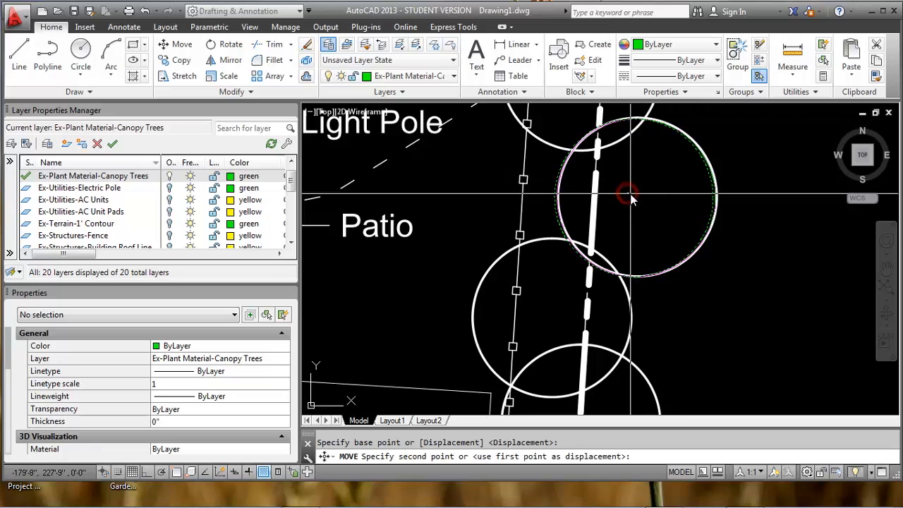
middle_click_drag(649, 185, 637, 218)
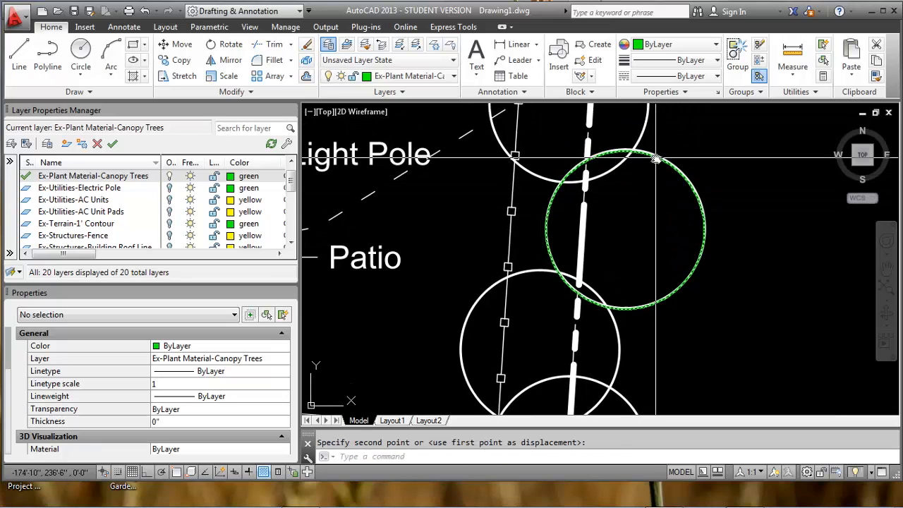
Define the green tree circle as a block named Existing Canopy Tree, converting the circle to the block.
left_click(656, 157)
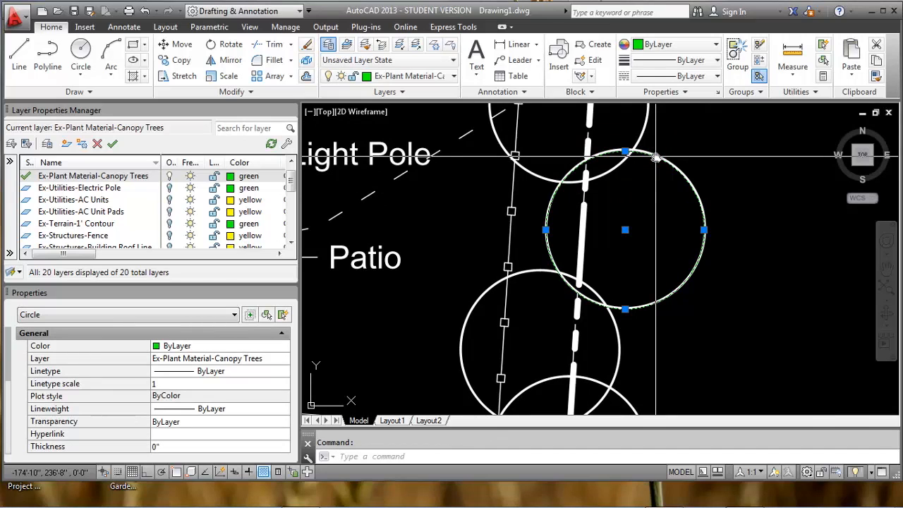
type("b")
key("Return")
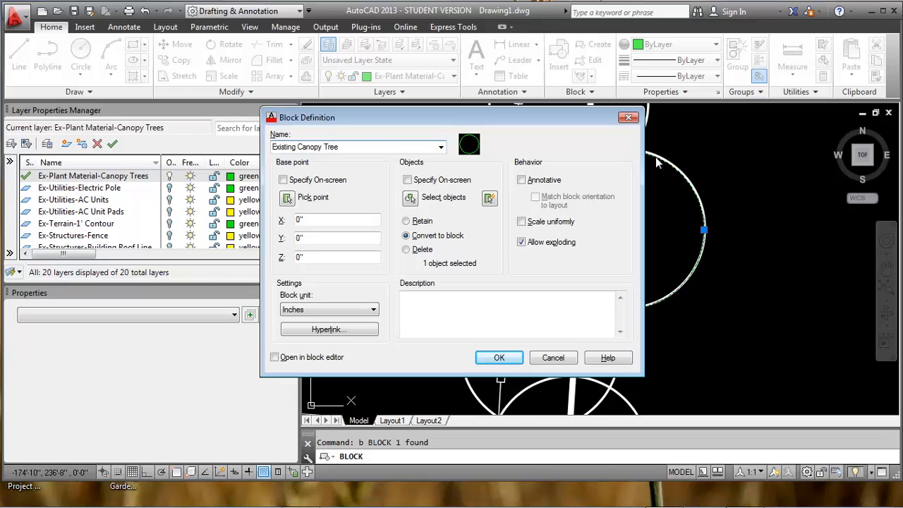
key("Return")
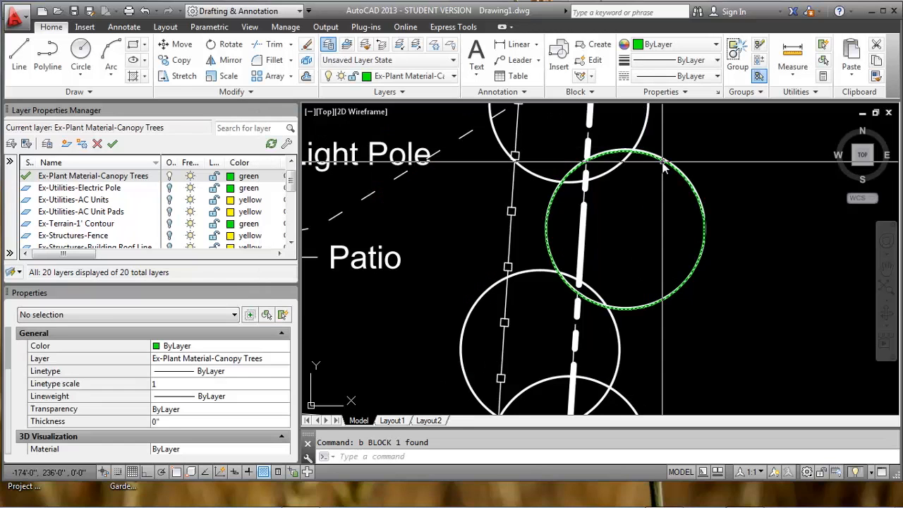
Inspect the canopy tree block by selecting it, and undo its block definition.
left_click(663, 165)
key("Escape")
left_click(649, 157)
key("Escape")
left_click(656, 158)
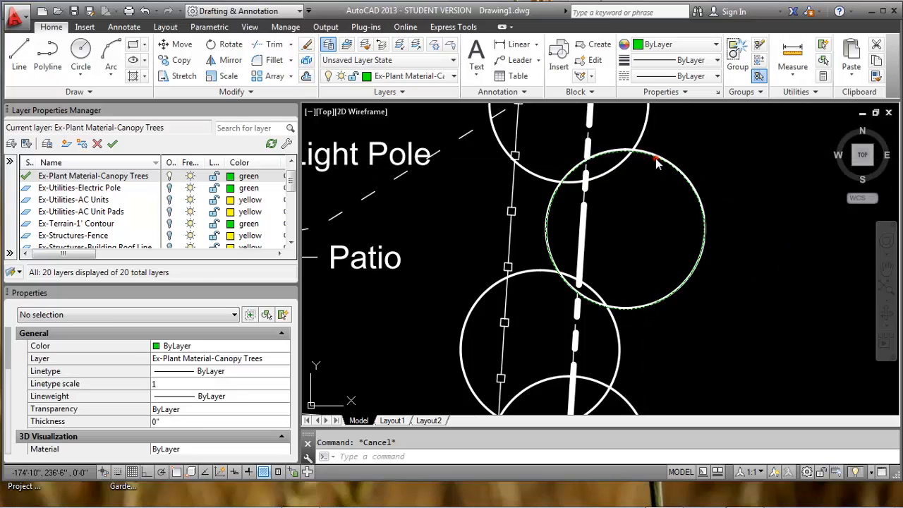
right_click(656, 160)
key("Escape")
key("Escape")
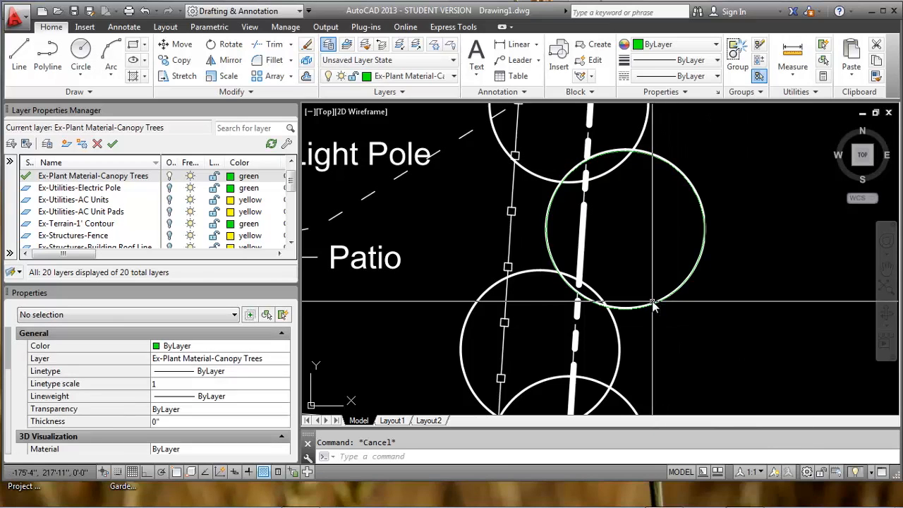
key("ctrl+z")
key("ctrl+z")
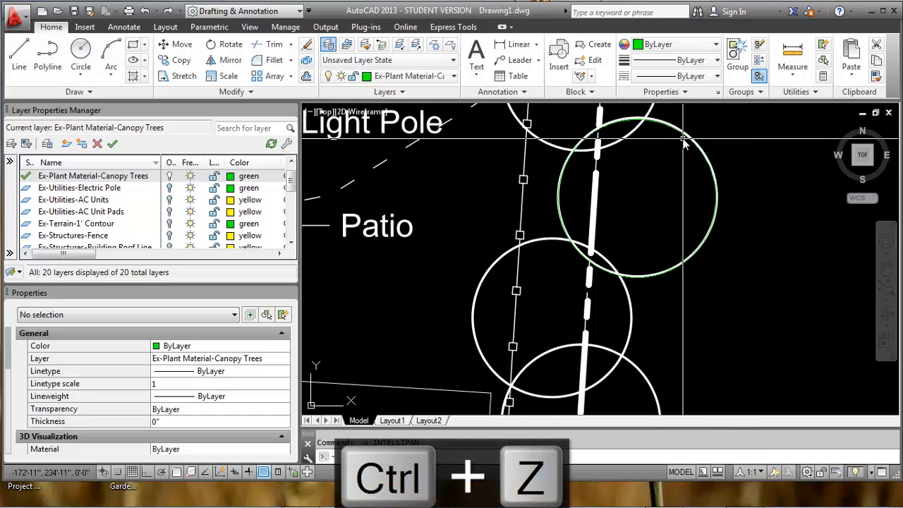
Start a block definition for the green tree circle and, with object snap on, set its base point at the circle's centre.
left_click(685, 138)
key("Escape")
left_click(679, 134)
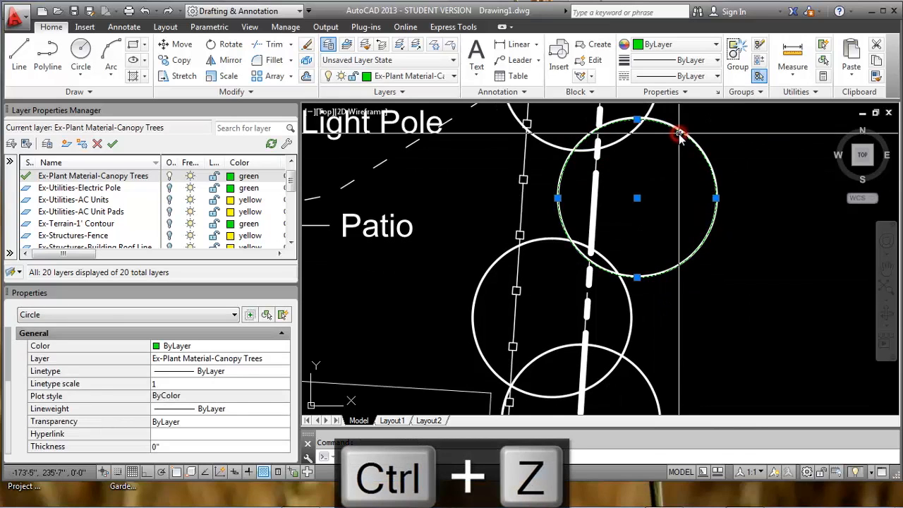
type("b")
key("Return")
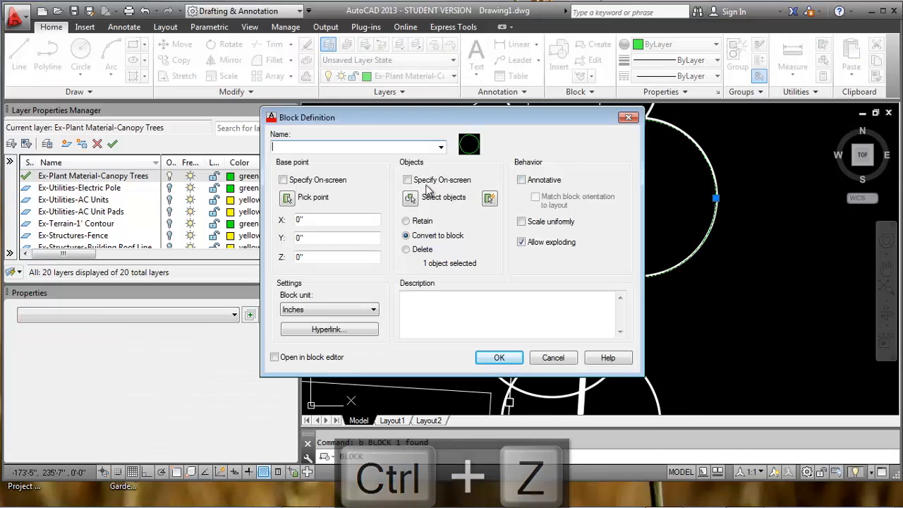
left_click(286, 198)
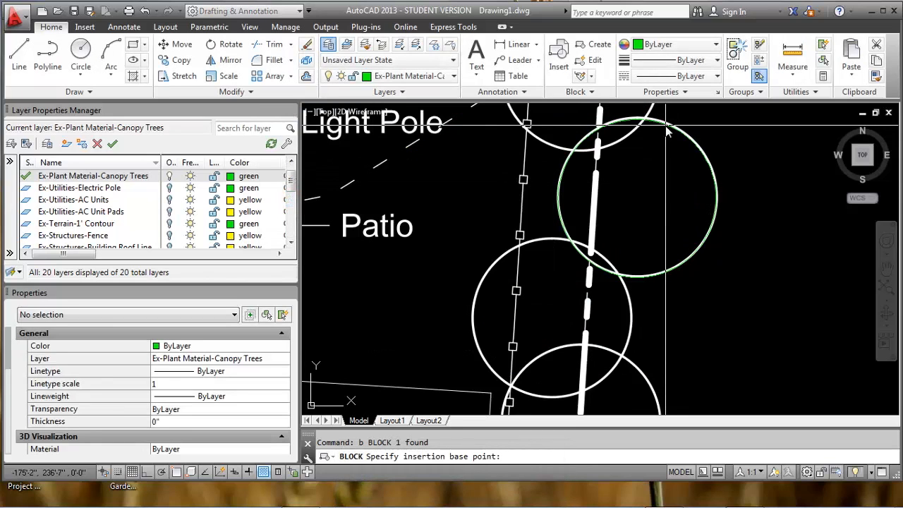
key("F3")
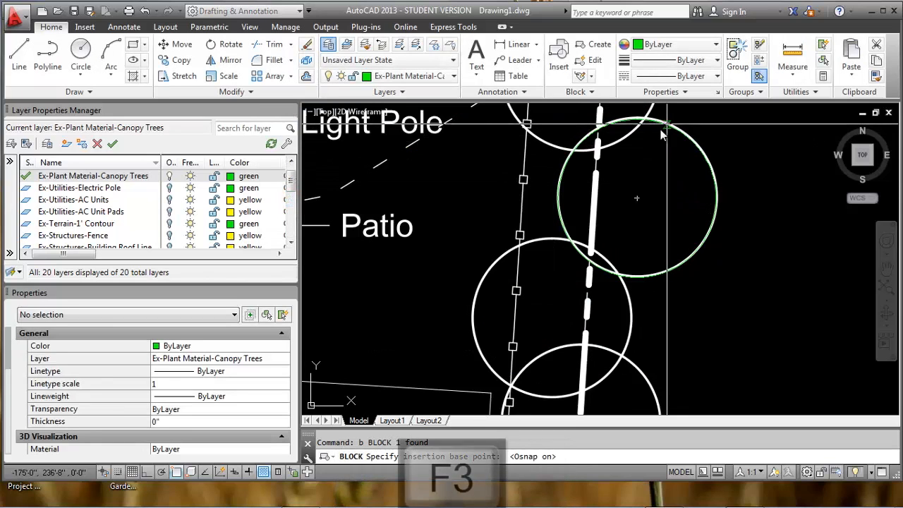
left_click(637, 201)
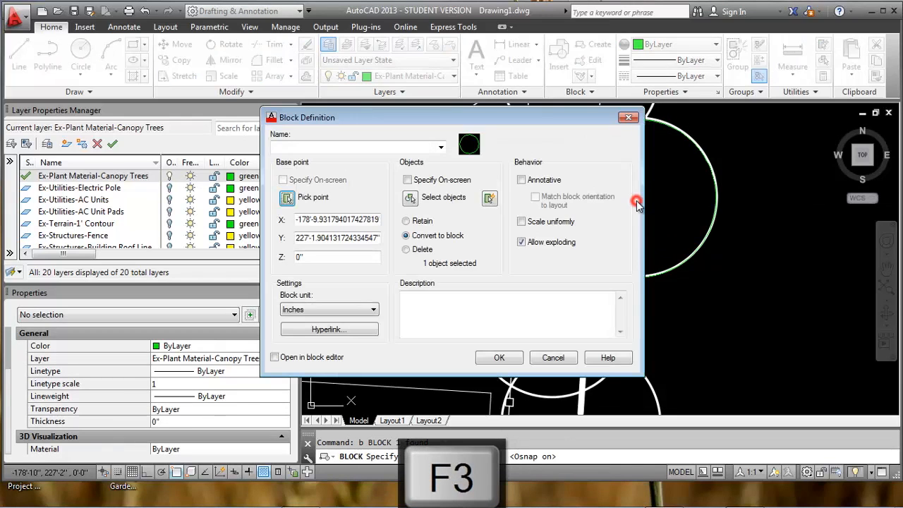
Name the block Existing Canopy Tree, select the green circle as its object and create the block.
left_click(361, 148)
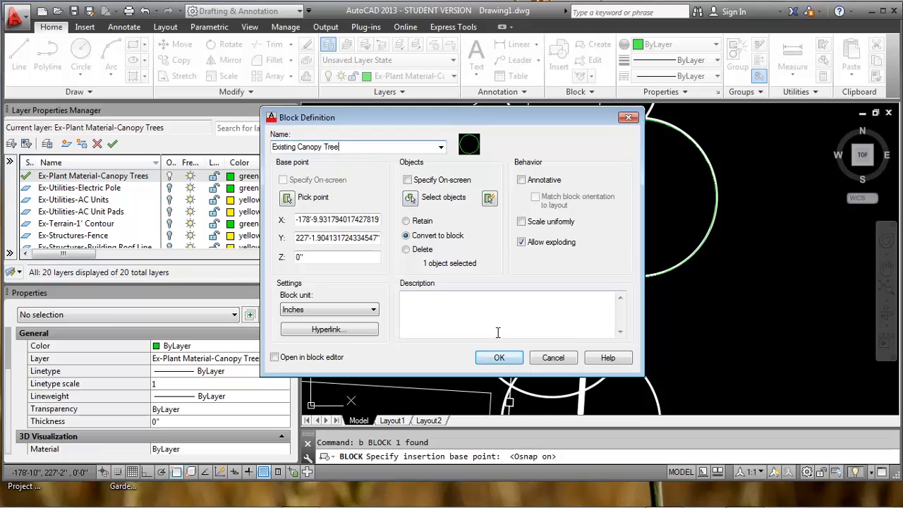
left_click(415, 197)
left_click(708, 164)
key("Return")
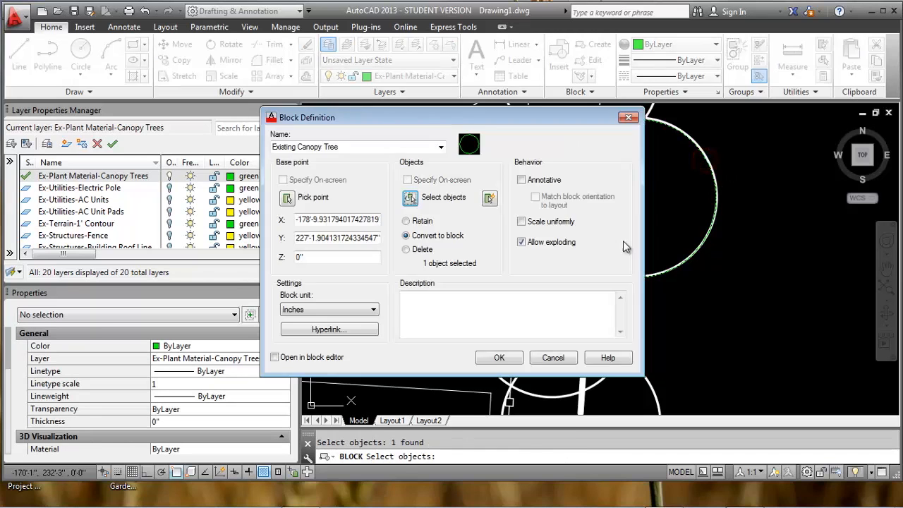
left_click(499, 357)
Copy the canopy tree block from its centre onto the two overlapping trees directly south of it, with object snap off for placement.
scroll(480, 393, "down", 2)
mouse_move(606, 228)
middle_mouse_down()
mouse_move(585, 263)
mouse_move(606, 228)
middle_mouse_up()
key("Escape")
type("copy")
key("Return")
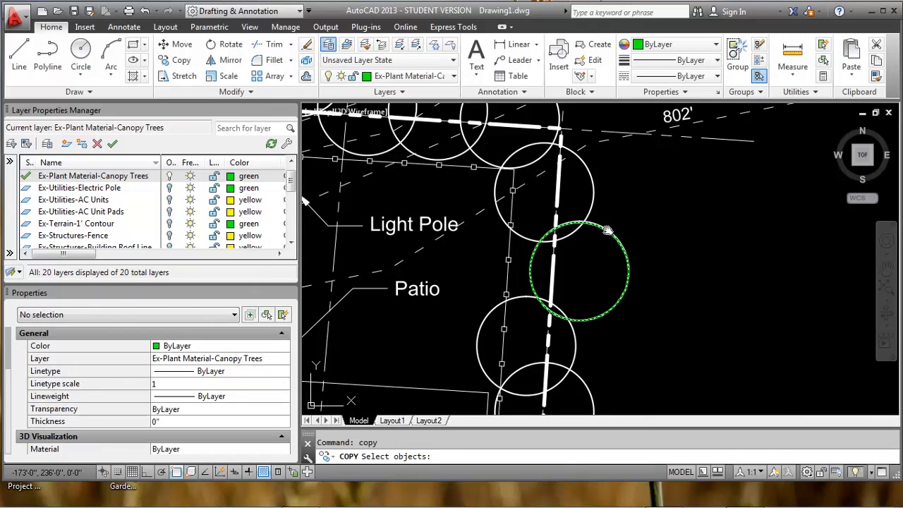
left_click(607, 231)
key("Return")
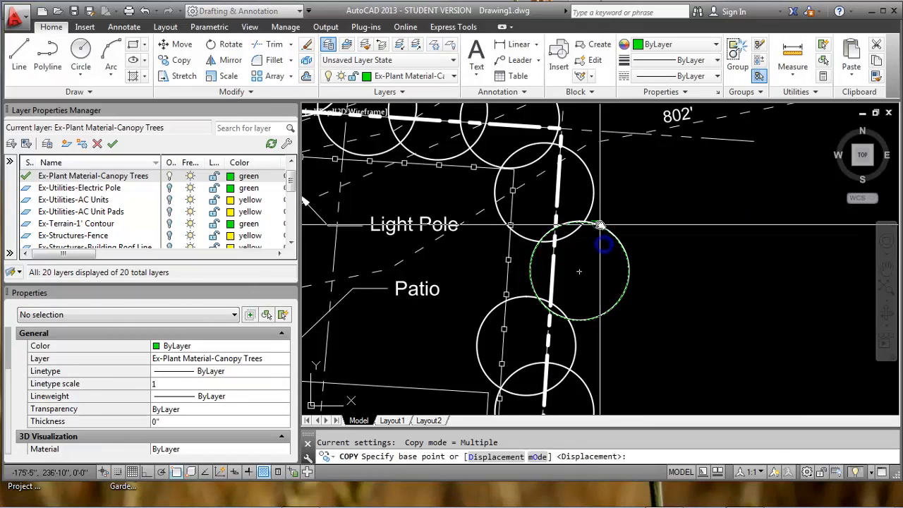
left_click(580, 272)
middle_click_drag(580, 272, 568, 176)
scroll(558, 191, "up", 2)
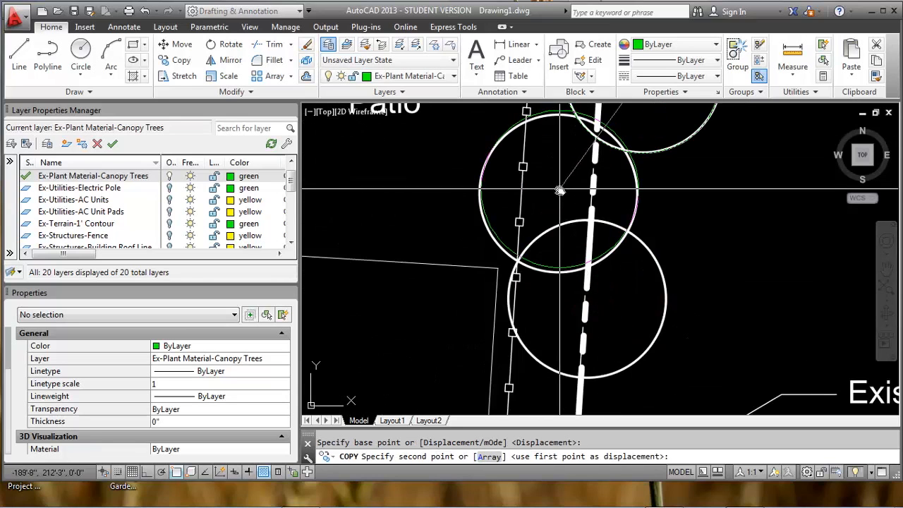
key("F3")
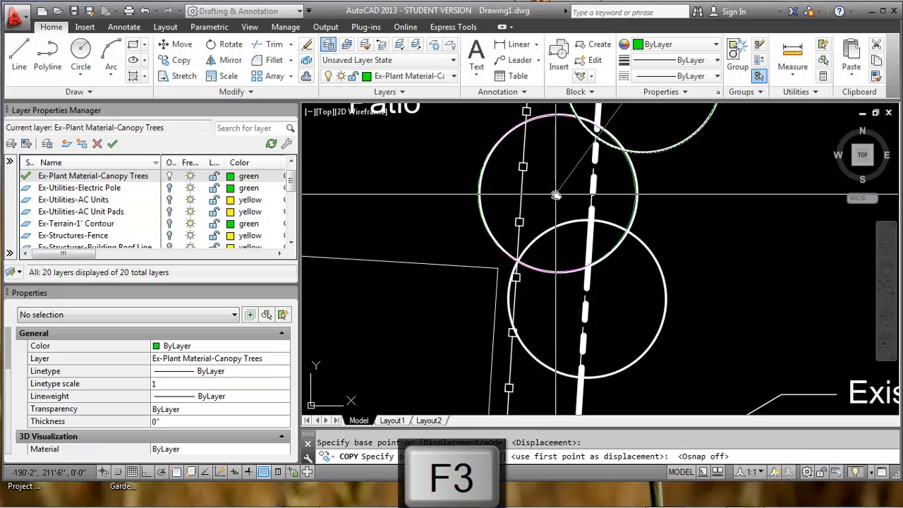
left_click(557, 195)
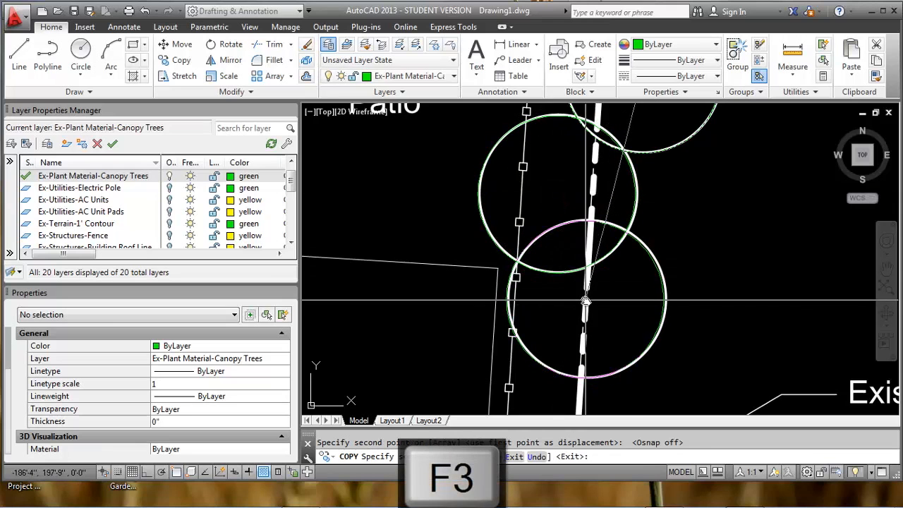
Place further copies of the canopy tree block on the remaining trees southward along the east boundary.
scroll(586, 299, "down", 3)
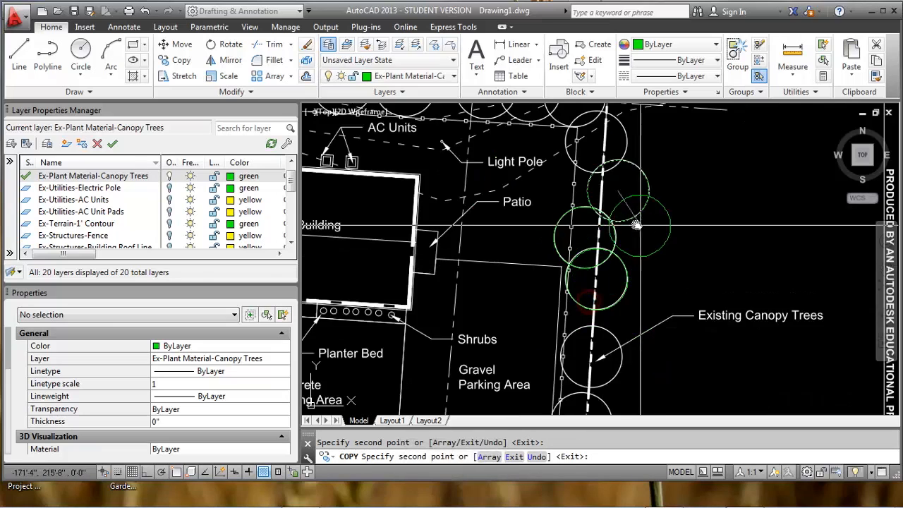
scroll(571, 235, "up", 4)
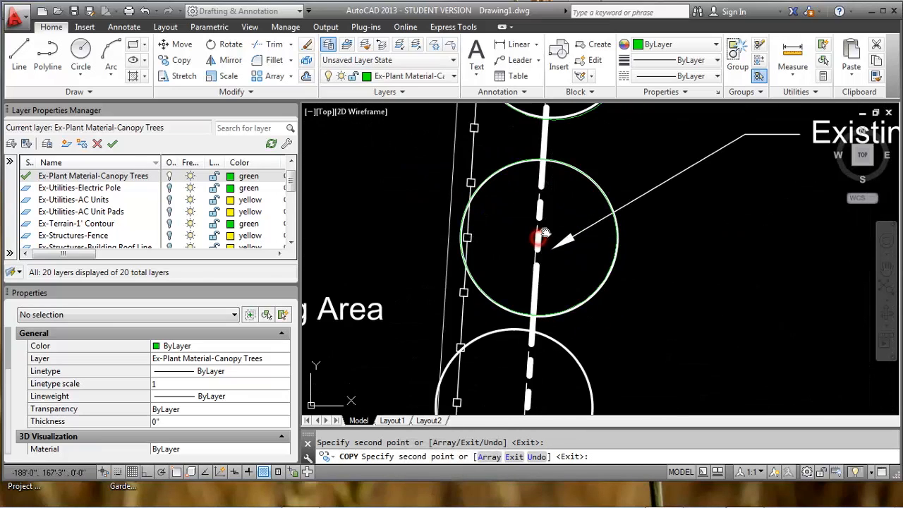
left_click(546, 258)
middle_click_drag(555, 303, 564, 179)
left_click(598, 240)
left_click(525, 322)
scroll(546, 270, "down", 5)
Place canopy tree copies on the trees at the northeast corner and on the first trees westward along the north boundary.
scroll(515, 233, "up", 7)
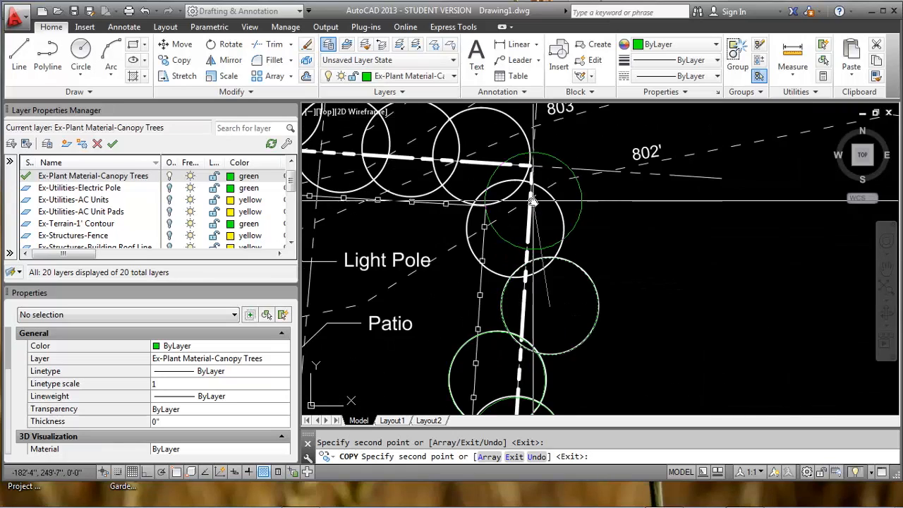
scroll(516, 233, "down", 3)
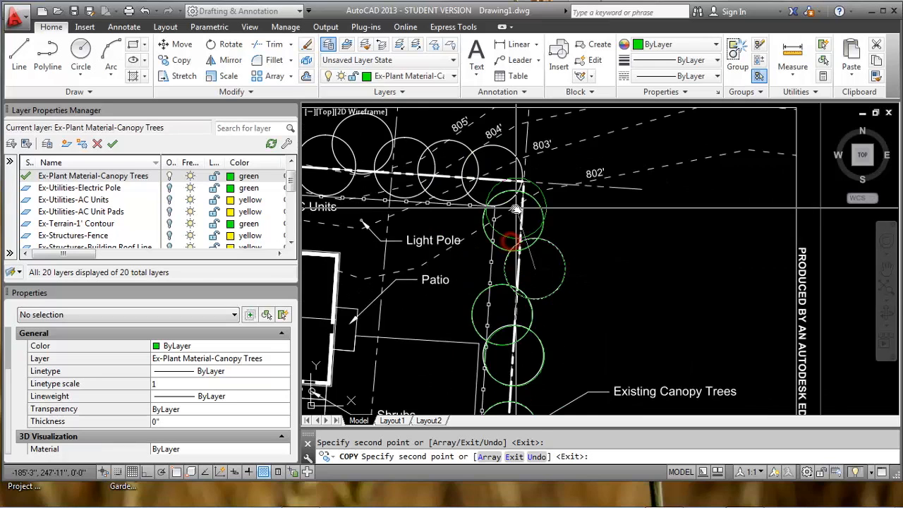
scroll(515, 224, "up", 2)
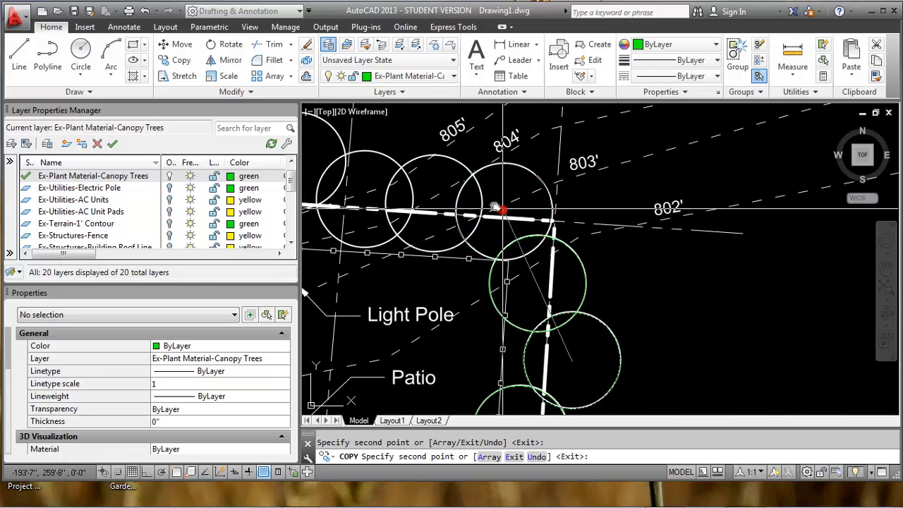
left_click(433, 202)
middle_click_drag(433, 203, 566, 238)
left_click(499, 233)
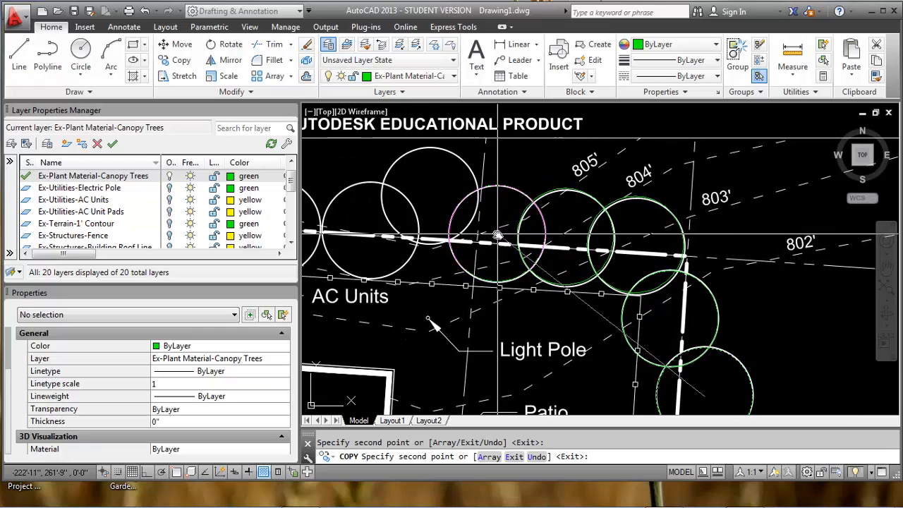
Continue placing canopy tree copies on the offset tree and its western neighbours along the north boundary, near the AC Units label.
left_click(428, 194)
middle_click_drag(429, 196, 555, 197)
left_click(495, 234)
left_click(396, 228)
Place canopy tree copies on the last three trees at the northwest corner of the boundary and finish copying.
middle_click_drag(304, 223, 625, 240)
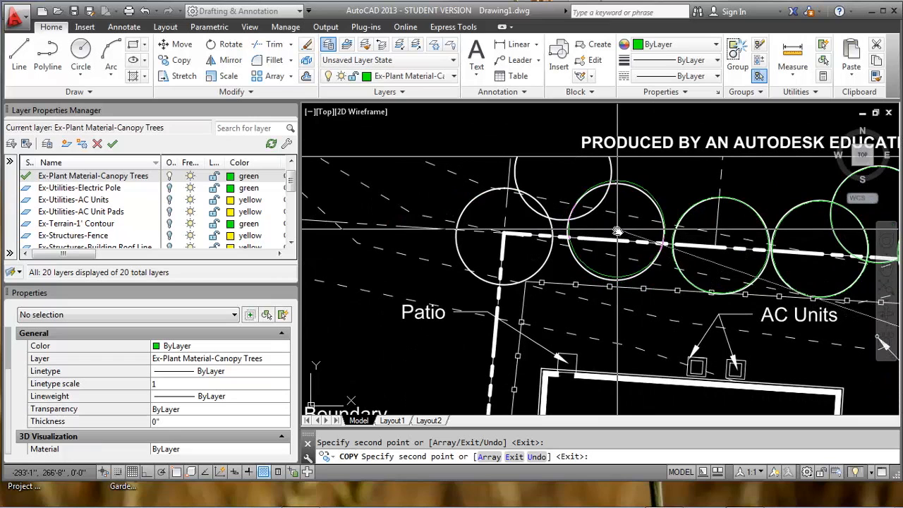
left_click(618, 235)
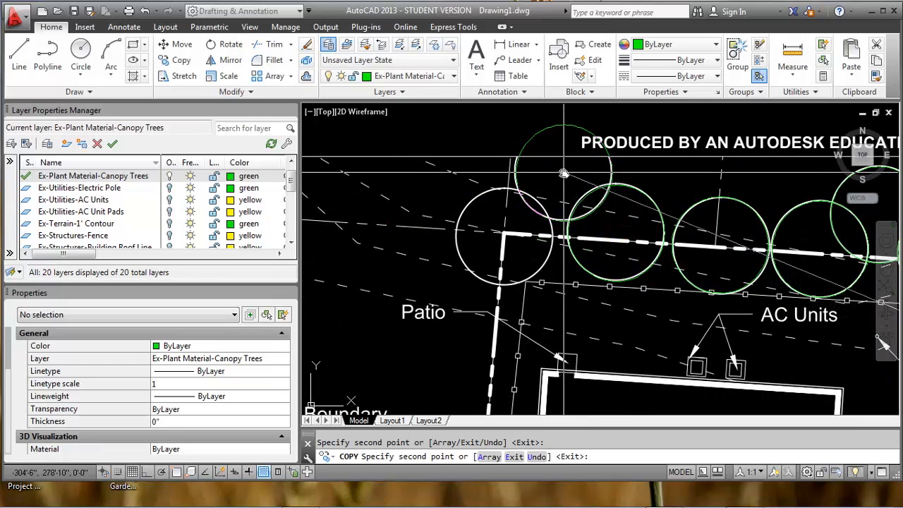
left_click(563, 171)
left_click(499, 237)
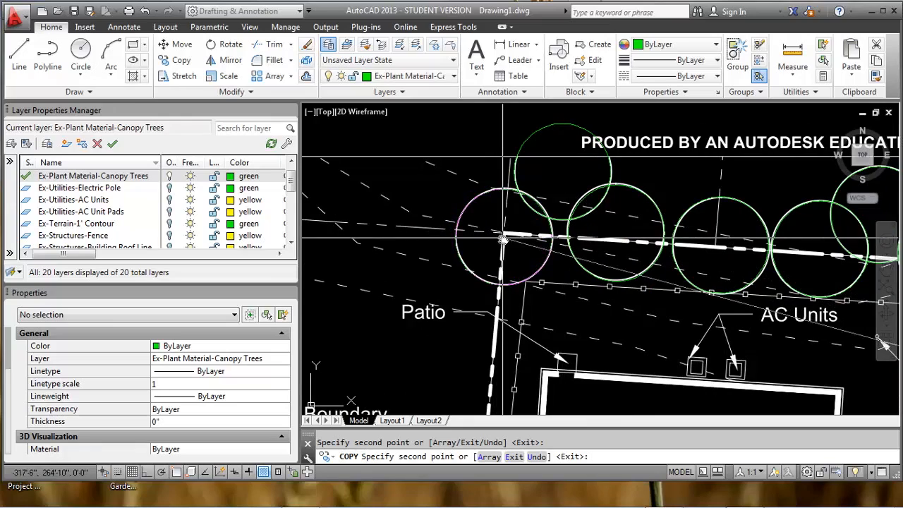
scroll(565, 156, "down", 5)
middle_click_drag(540, 200, 563, 304)
mouse_move(585, 259)
middle_mouse_down()
mouse_move(569, 250)
mouse_move(579, 271)
middle_mouse_up()
key("Escape")
scroll(578, 270, "up", 4)
scroll(590, 273, "down", 2)
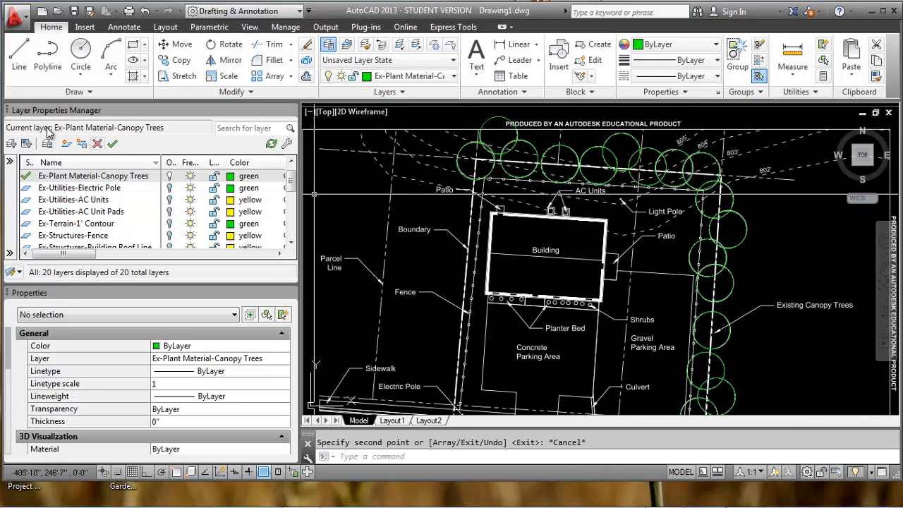
Create a layer named Ex-Plant Material-Shrubs and make it the current layer.
left_click(66, 143)
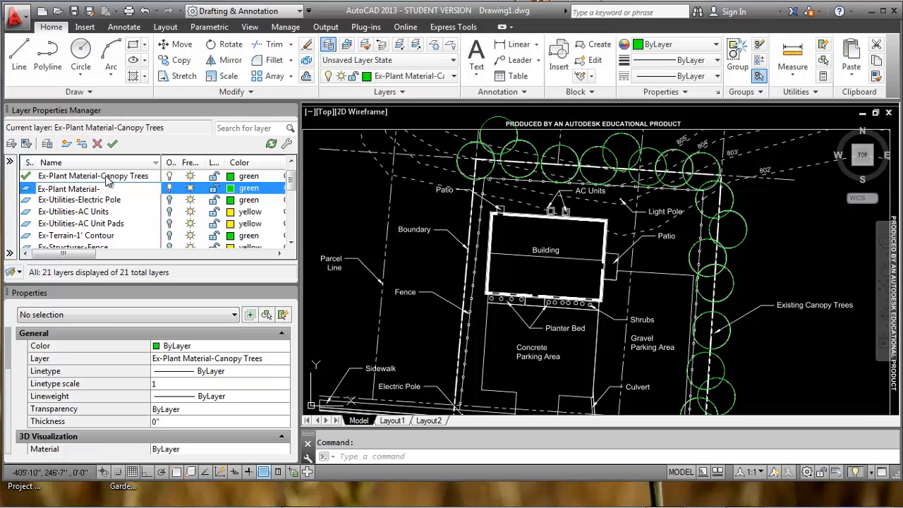
key("alt+c")
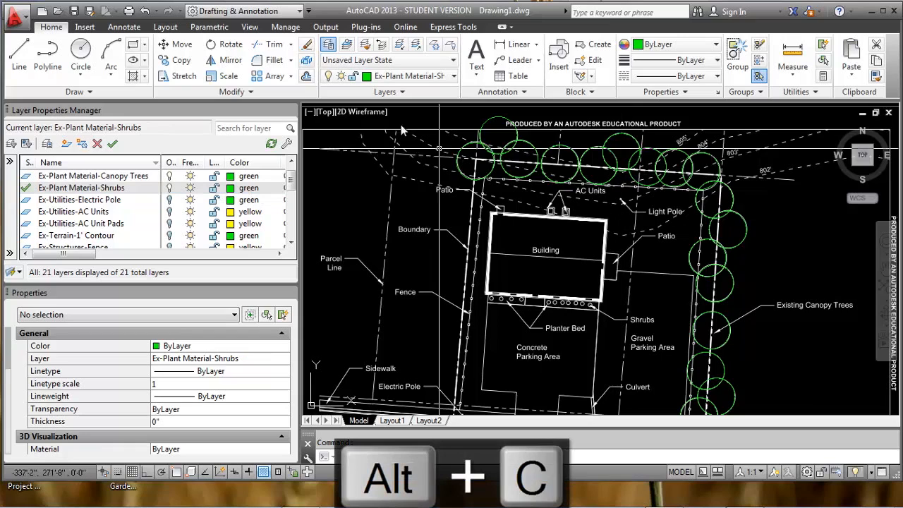
Draw a circle tracing the westernmost existing shrub in the planter bed south of the building.
left_click(80, 50)
scroll(488, 175, "up", 10)
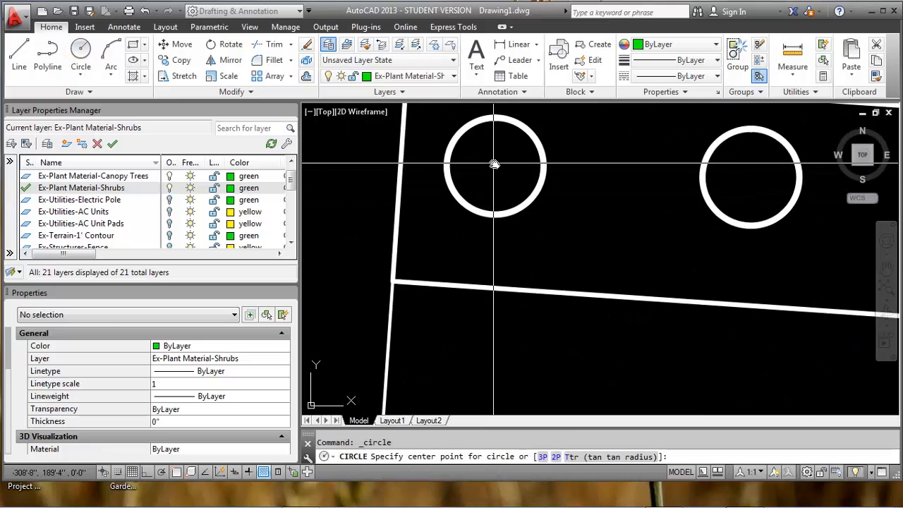
left_click(495, 165)
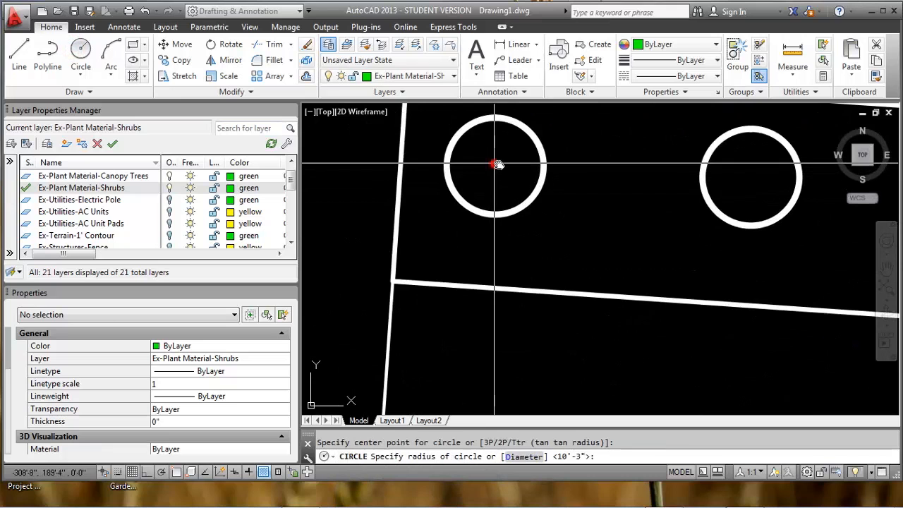
left_click(541, 170)
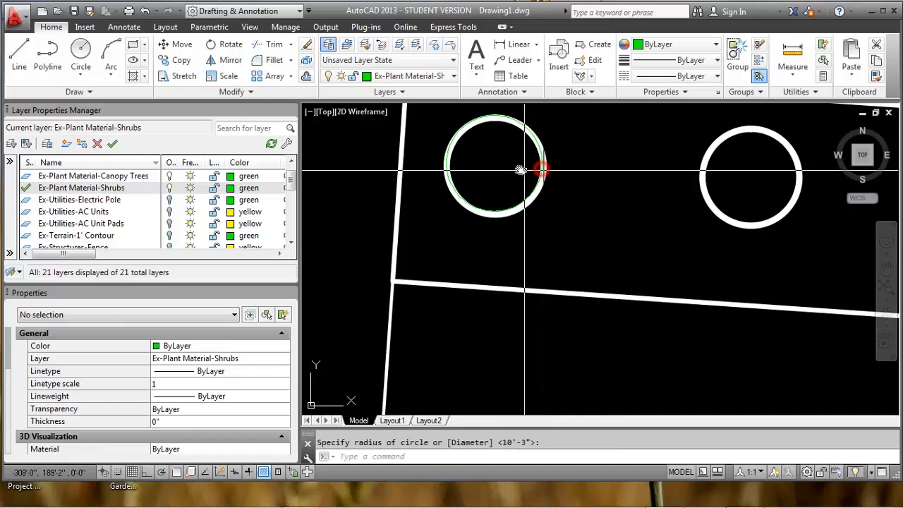
Move the green shrub circle slightly so it lines up with the shrub underneath.
type("m")
key("Return")
left_click(494, 209)
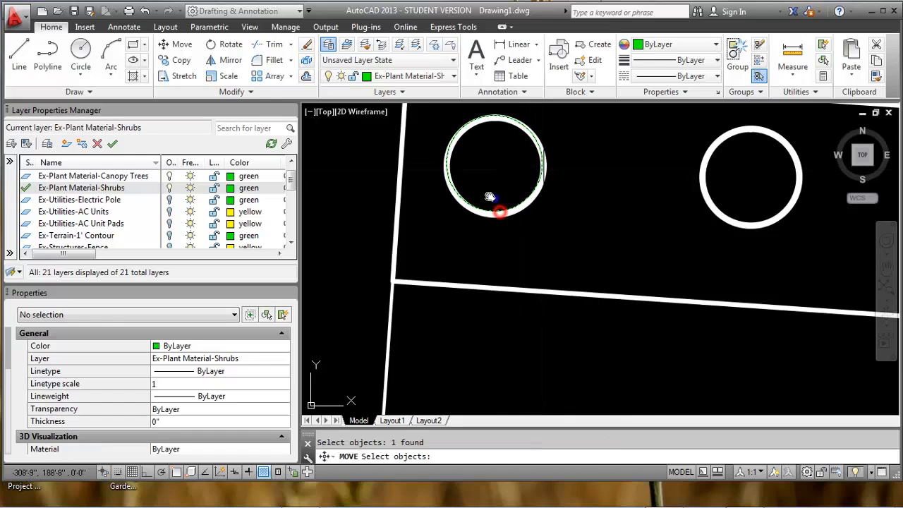
key("Return")
left_click(495, 165)
left_click(493, 167)
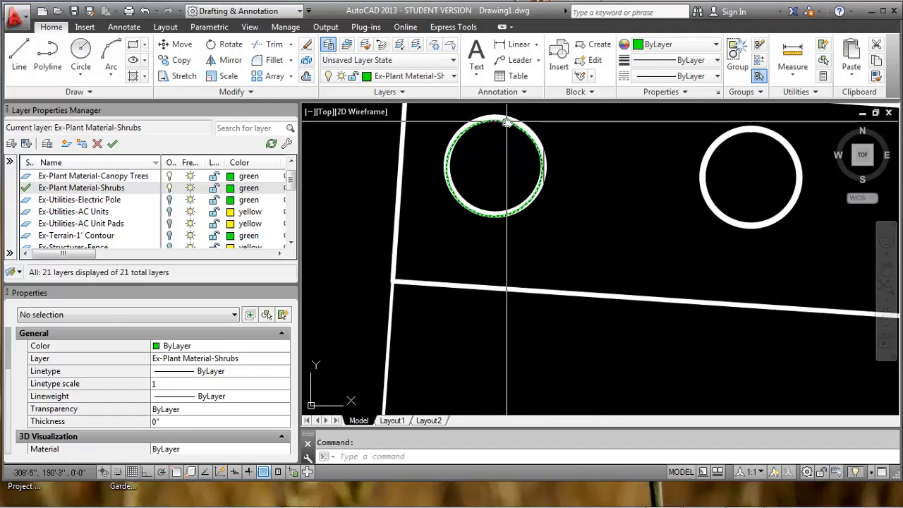
Define the green shrub circle as a block with its base point at the circle's centre, using object snap.
left_click(502, 120)
type("b")
key("Return")
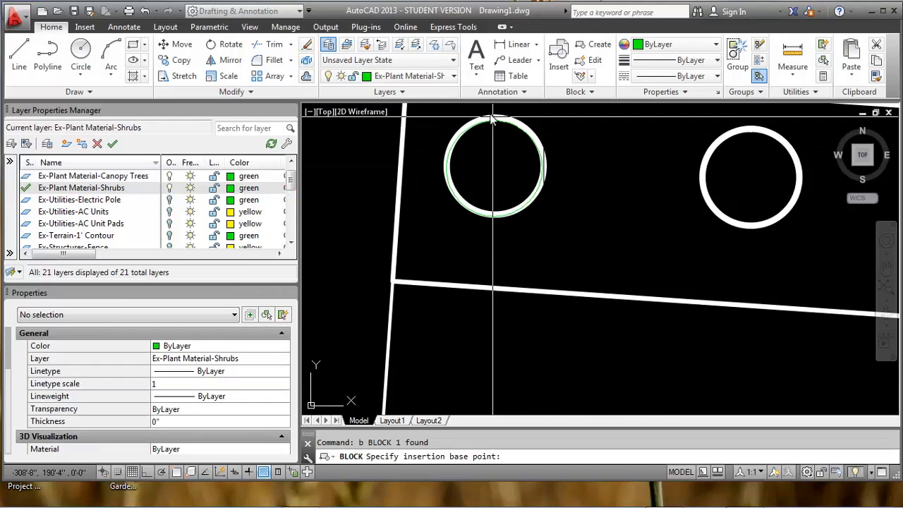
key("F3")
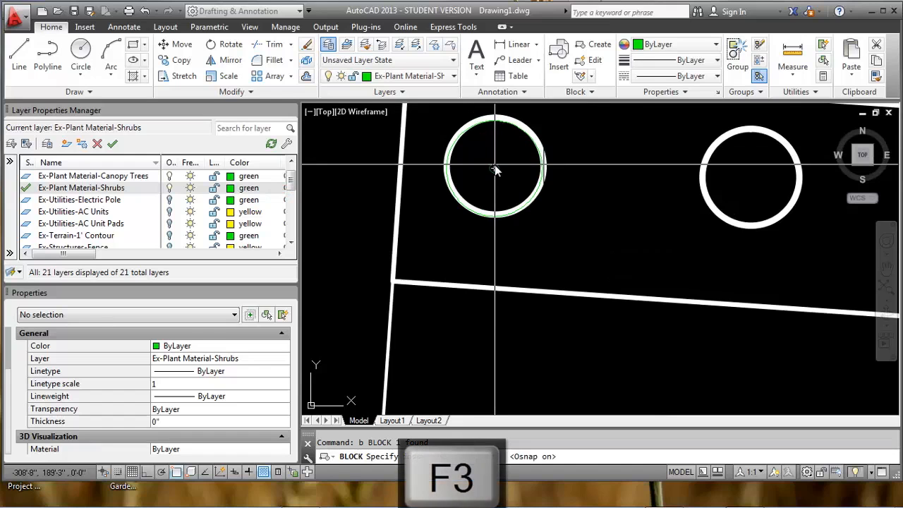
left_click(494, 166)
left_click(499, 358)
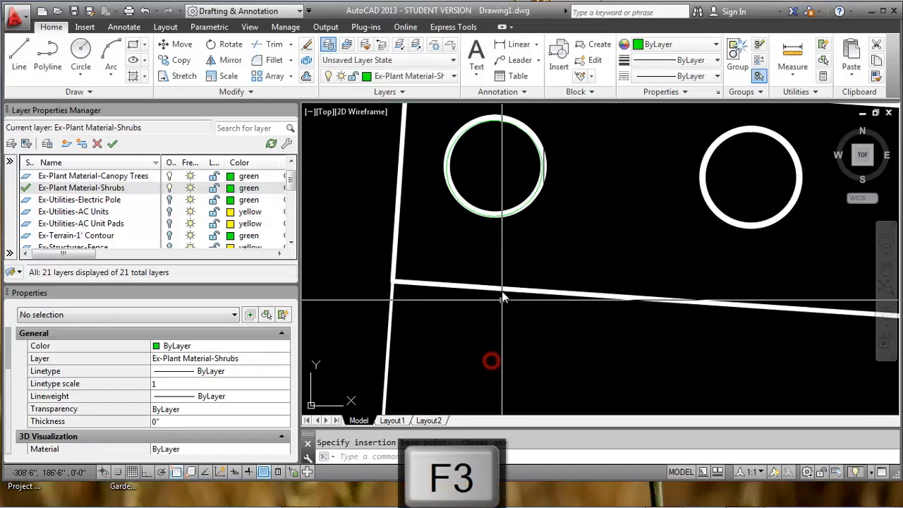
left_click(488, 219)
key("Escape")
left_click(491, 213)
key("Escape")
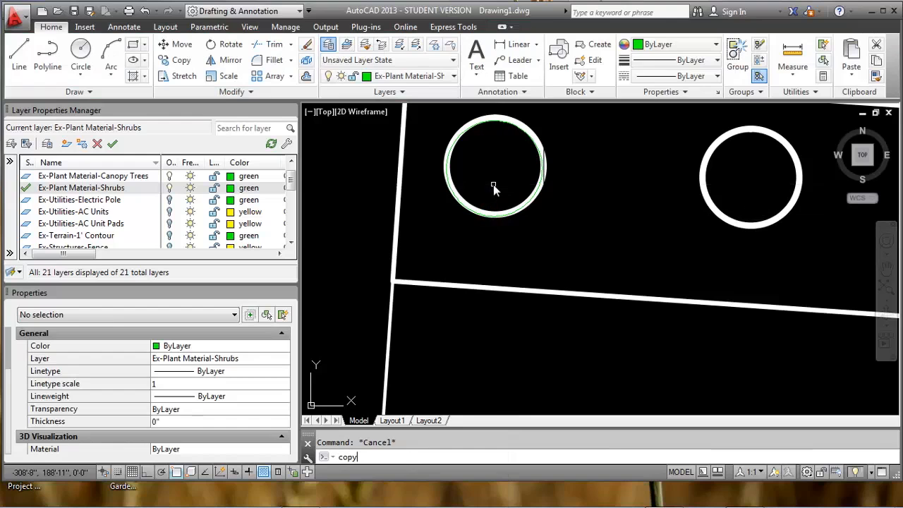
Copy the shrub block from its centre onto the second and fourth shrubs in the western section of the planter bed.
left_click(502, 219)
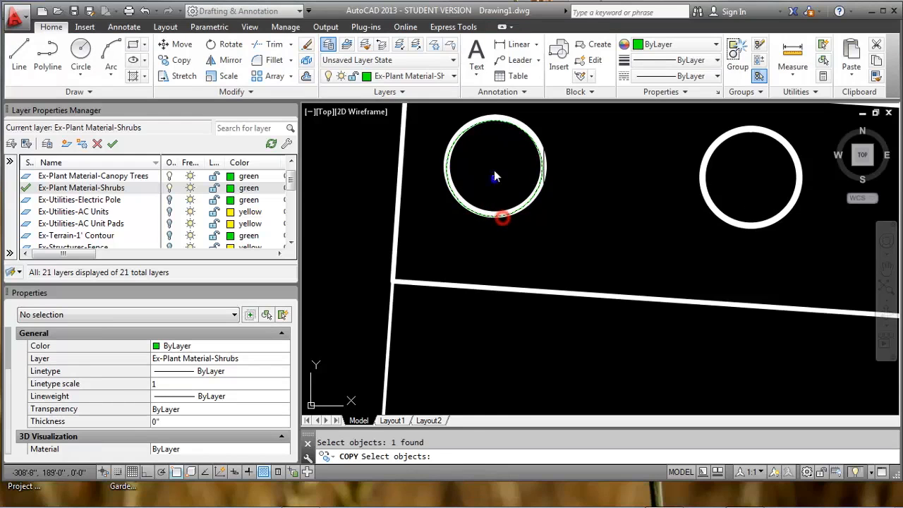
key("Return")
left_click(497, 168)
scroll(499, 169, "down", 3)
scroll(515, 191, "up", 6)
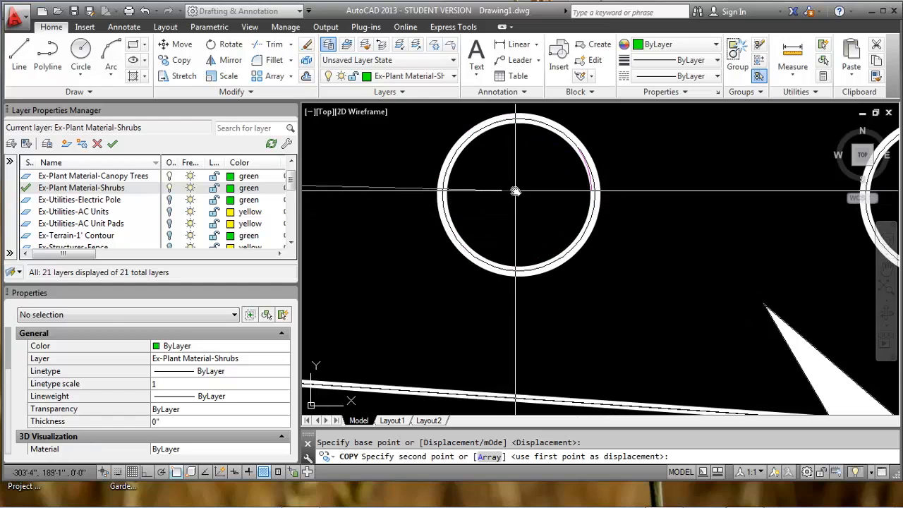
left_click(519, 195)
scroll(548, 190, "down", 3)
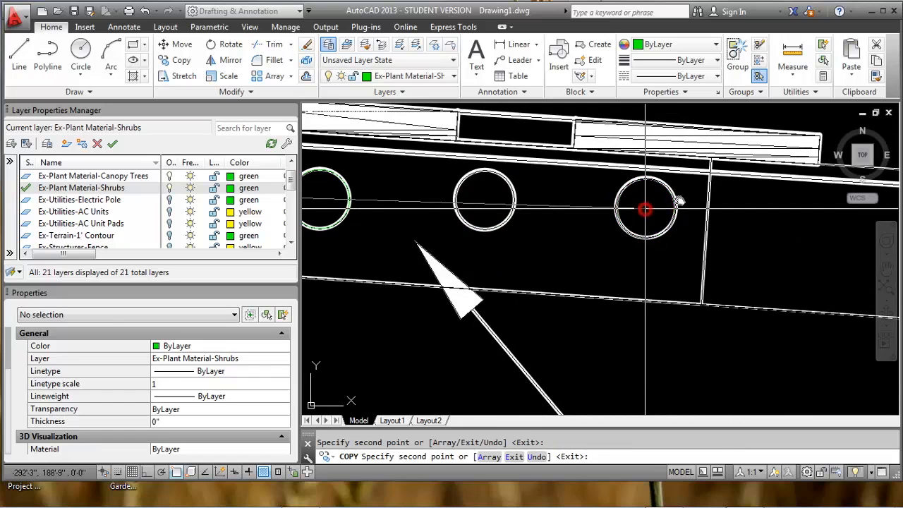
middle_click_drag(646, 209, 163, 252)
Place copies of the shrub block on the four westernmost shrubs in the eastern section of the planter bed.
scroll(587, 306, "up", 4)
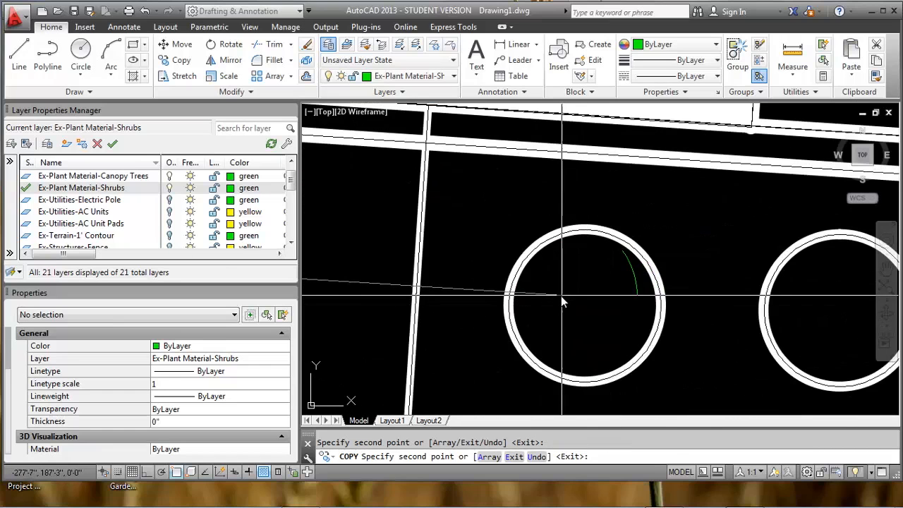
left_click(585, 309)
middle_click_drag(837, 308, 585, 254)
left_click(587, 254)
middle_click_drag(722, 269, 669, 266)
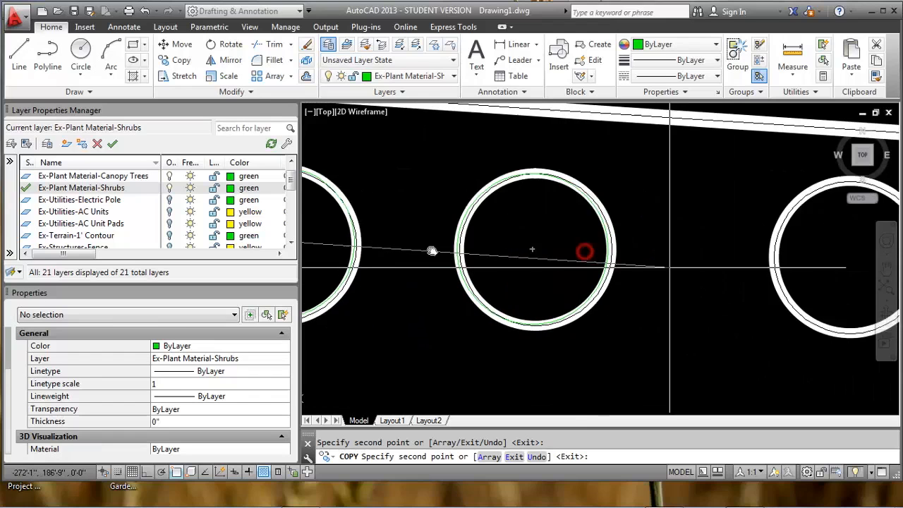
middle_click_drag(850, 256, 489, 239)
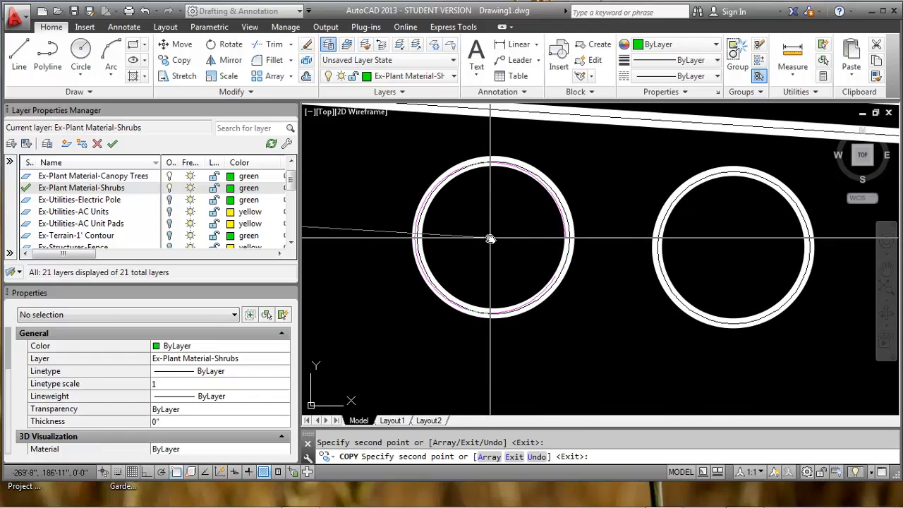
left_click(490, 239)
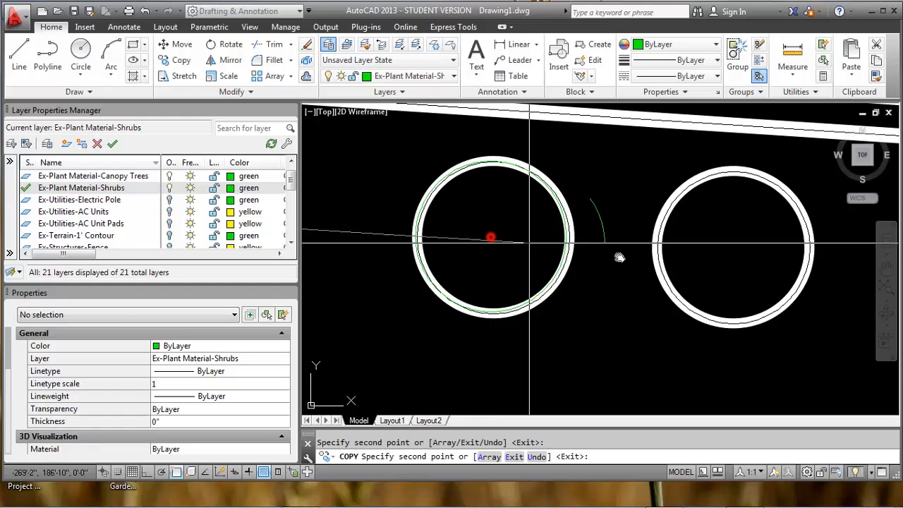
left_click(732, 245)
Place shrub block copies on the remaining three shrubs of the eastern planter bed section and regenerate the drawing.
middle_click_drag(732, 245, 256, 241)
left_click(567, 252)
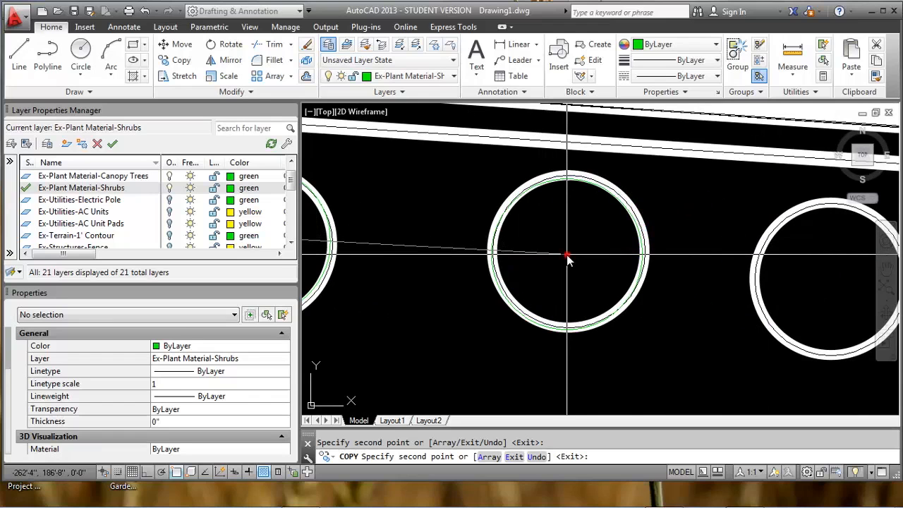
middle_click_drag(639, 254, 143, 232)
middle_click_drag(391, 247, 503, 243)
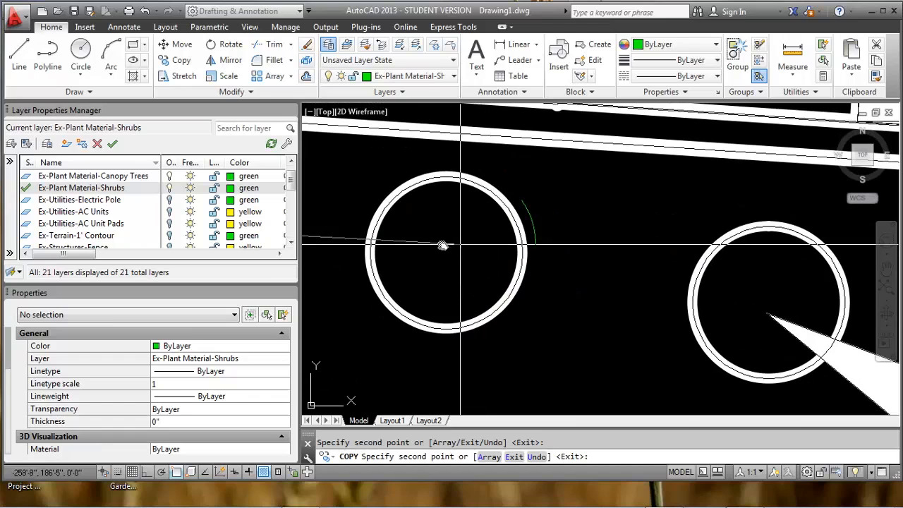
left_click(501, 224)
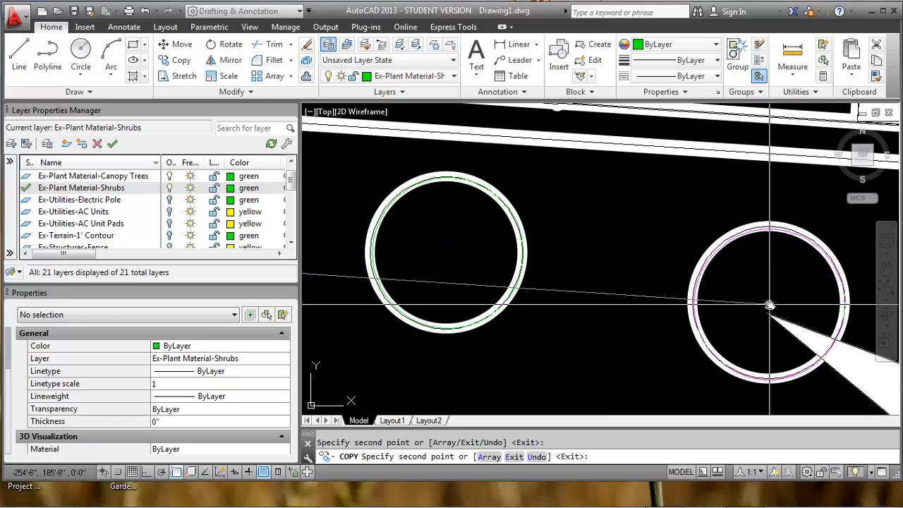
left_click(769, 304)
scroll(714, 299, "down", 3)
middle_click_drag(565, 292, 367, 264)
scroll(557, 272, "down", 4)
middle_click_drag(467, 266, 669, 280)
key("Escape")
type("rea")
key("Return")
Isolate the Ex-Plant Material-Shrubs layer using one of the shrub blocks, and undo the isolation.
scroll(568, 258, "up", 3)
left_click(569, 254)
key("Escape")
type("layiso")
key("Return")
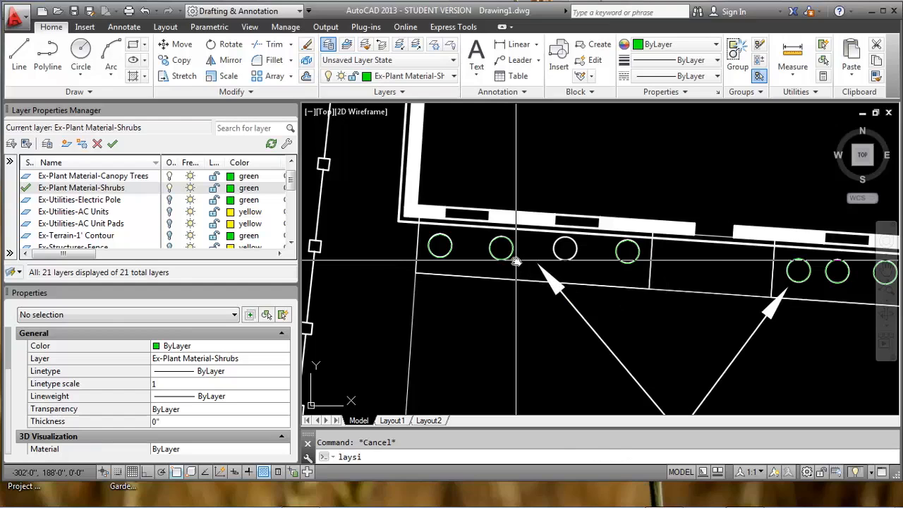
type("o")
key("Return")
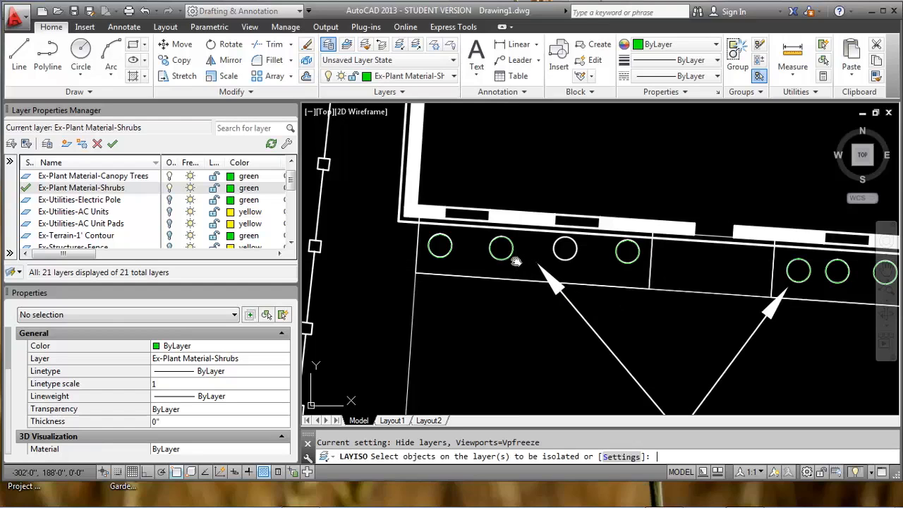
left_click(505, 259)
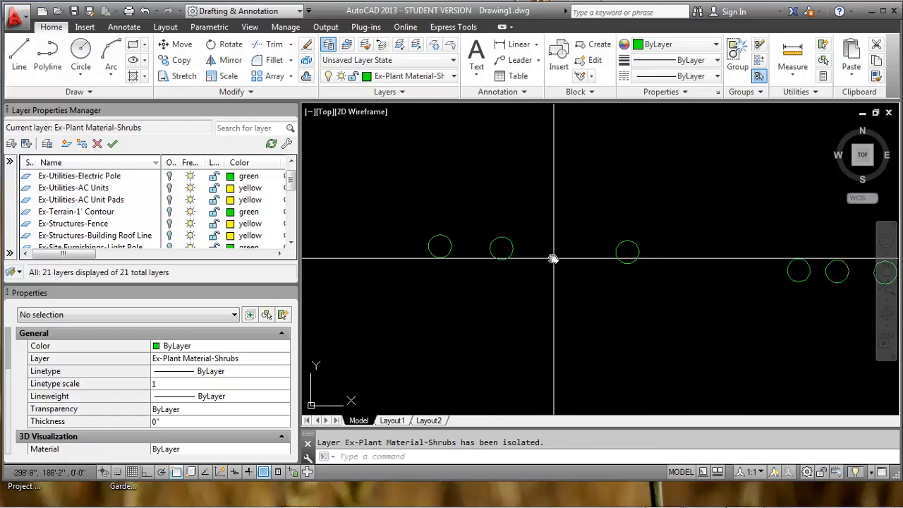
key("ctrl+z")
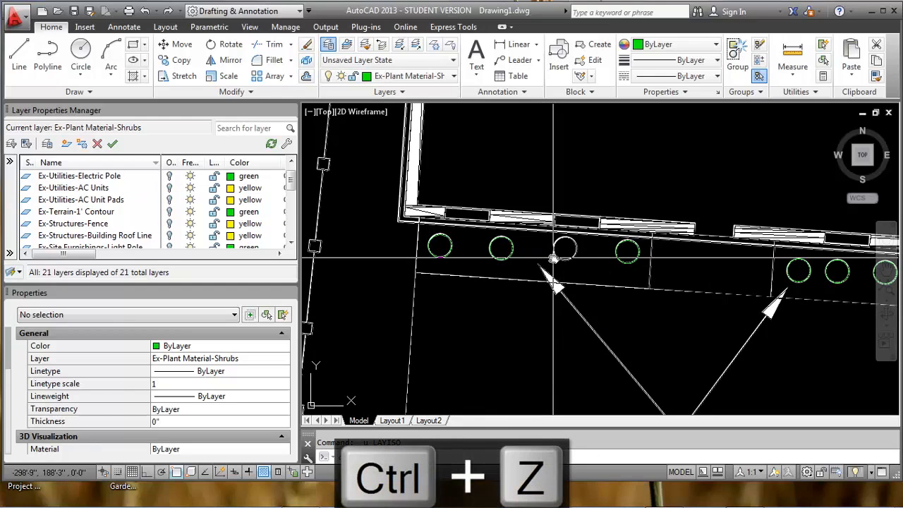
Copy the second shrub block onto the uncovered third shrub in the western section of the planter bed.
left_click(502, 250)
type("co")
key("Return")
left_click(502, 249)
scroll(504, 251, "up", 5)
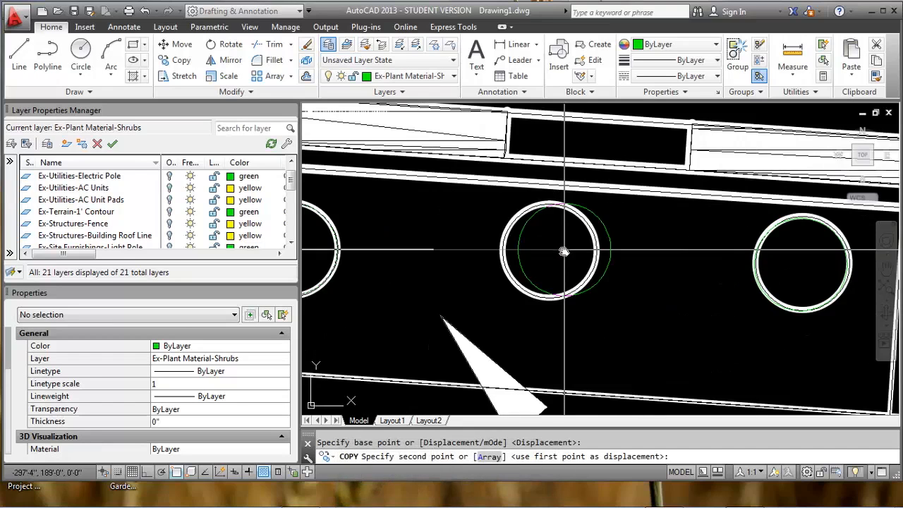
left_click(549, 253)
scroll(549, 253, "down", 5)
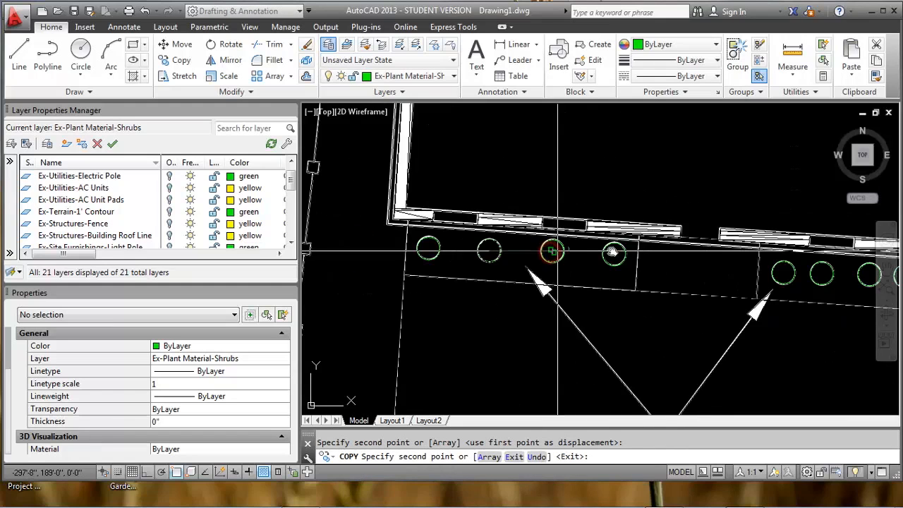
scroll(657, 258, "down", 4)
key("Escape")
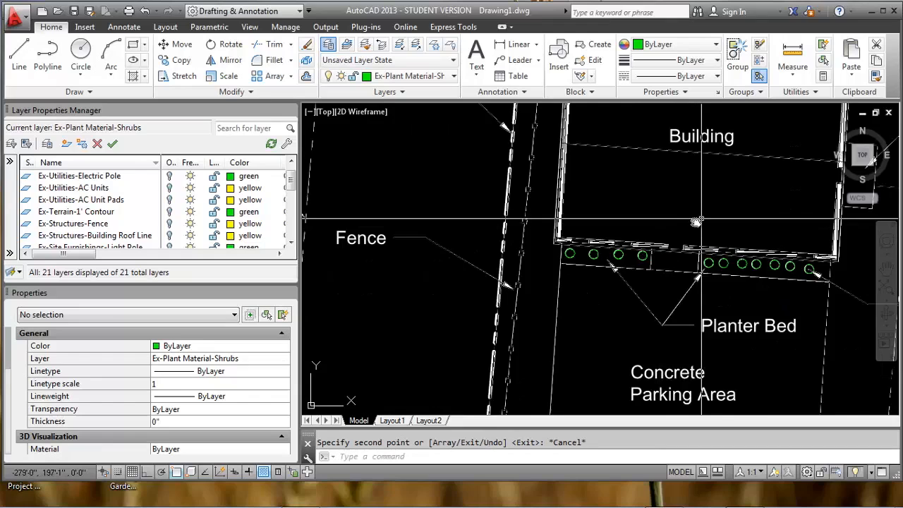
Regenerate the drawing and turn all layers on.
scroll(623, 242, "down", 2)
middle_click_drag(622, 242, 597, 248)
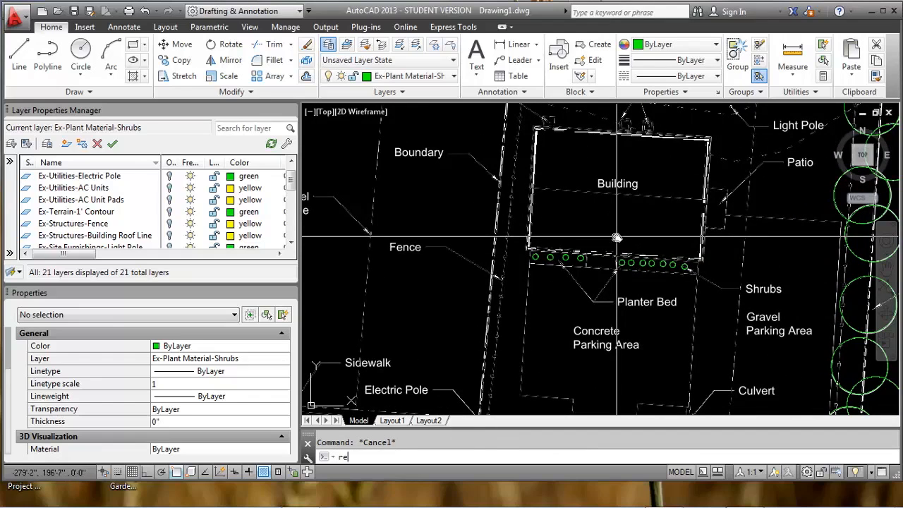
key("Return")
scroll(599, 233, "up", 4)
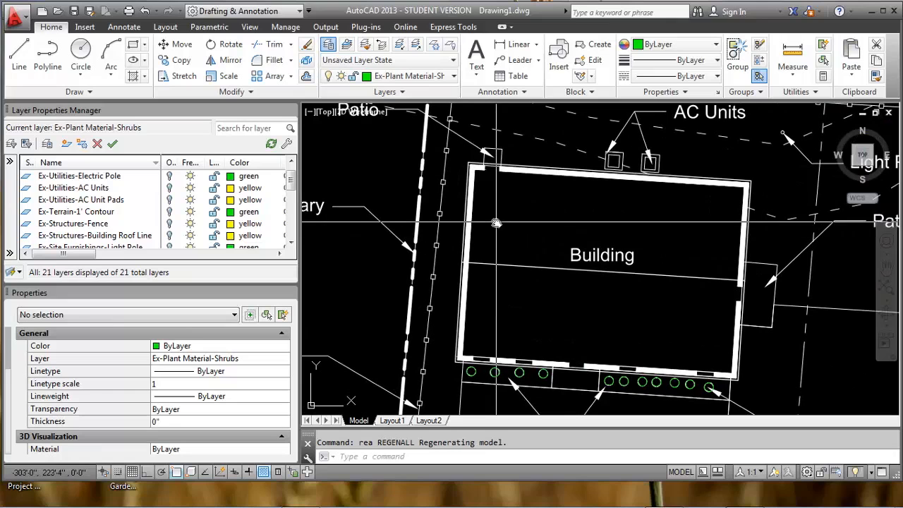
type("layon")
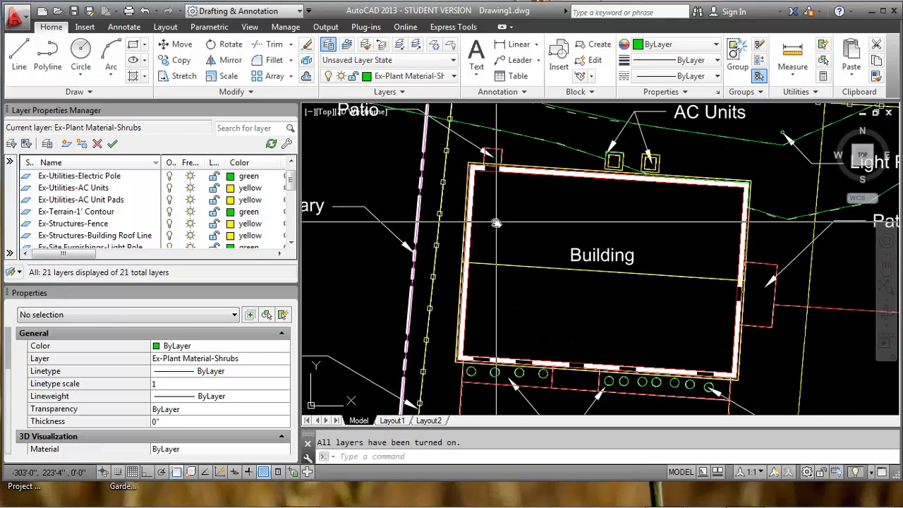
Check the layer assignment of the building's inner wall line.
scroll(518, 178, "up", 2)
left_click(517, 169)
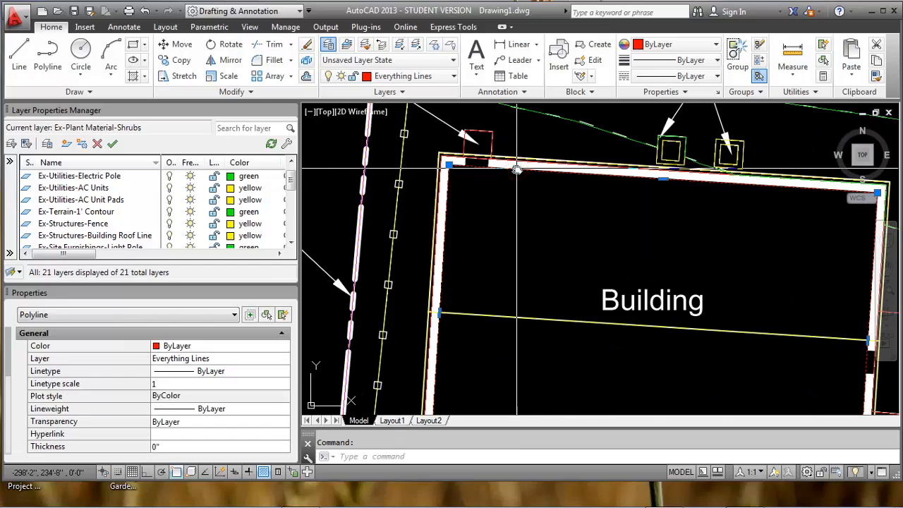
key("Escape")
Create a layer named Ex-Structures-Building with the colour green.
mouse_move(290, 185)
left_mouse_down()
mouse_move(287, 229)
mouse_move(290, 182)
mouse_move(297, 189)
left_mouse_up()
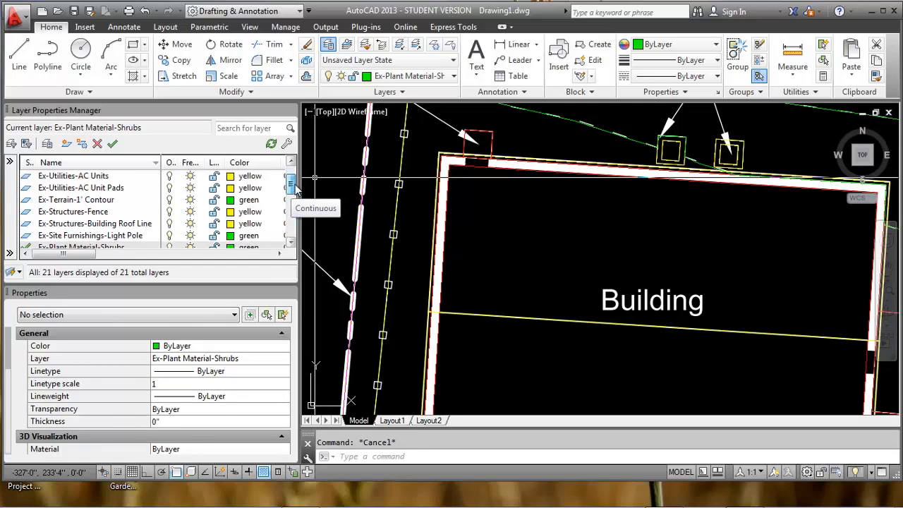
left_click(65, 144)
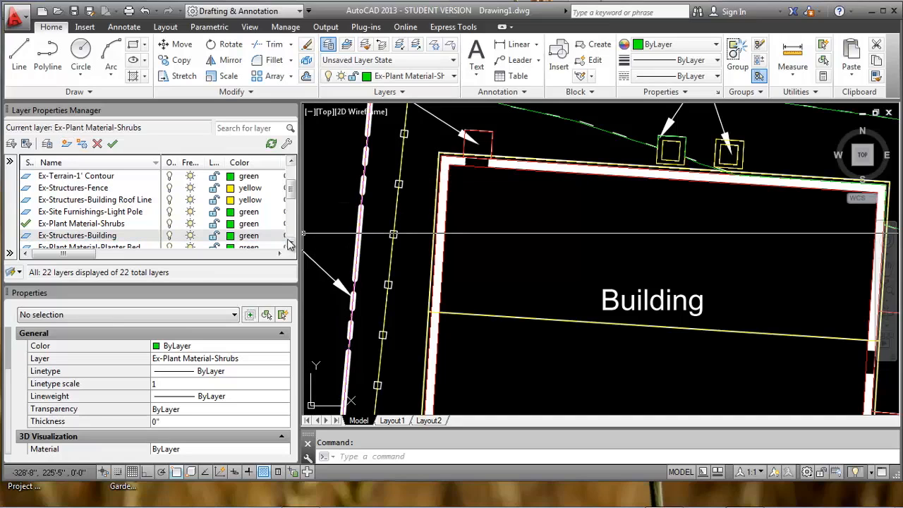
left_click(231, 236)
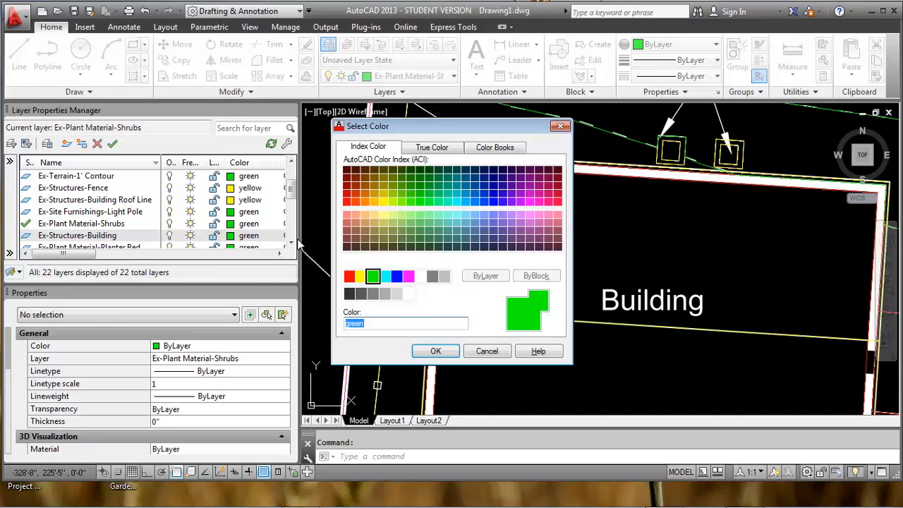
left_click(435, 351)
Examine the building's inner and outer wall polylines, their extents and their layer assignments.
scroll(465, 173, "up", 8)
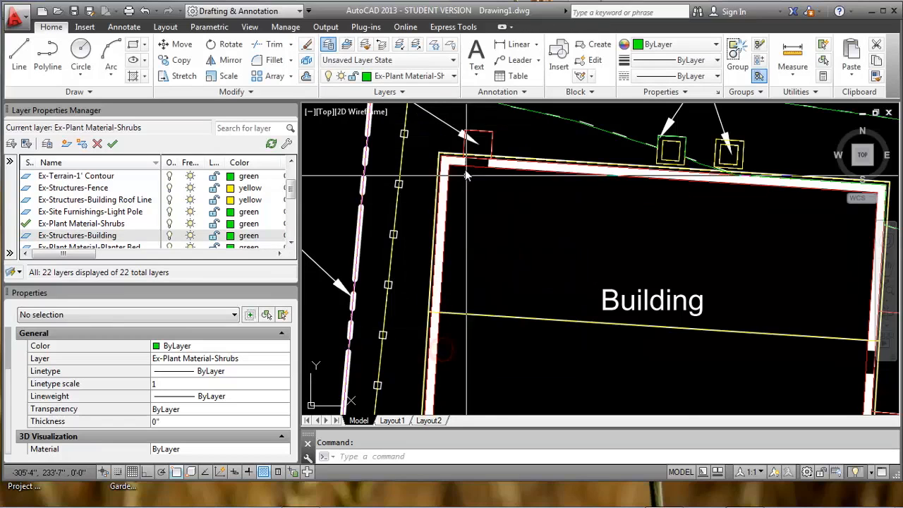
left_click(430, 147)
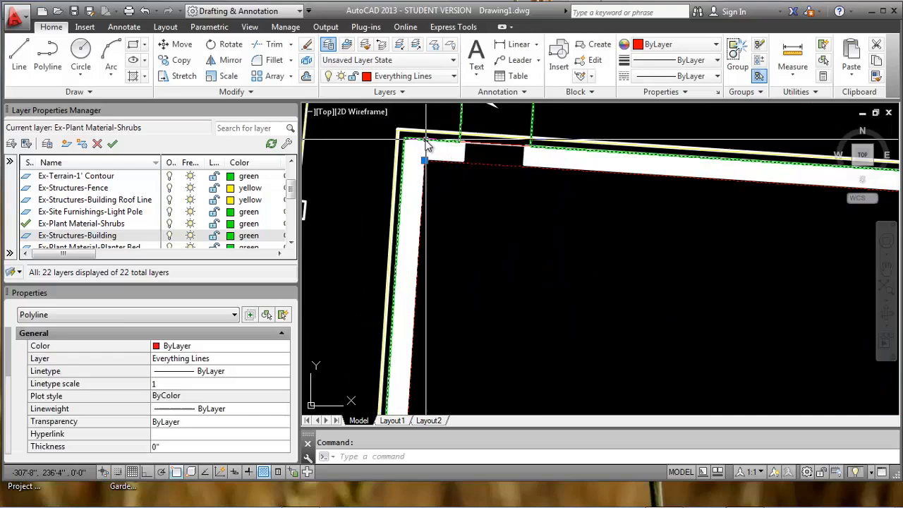
left_click(429, 141)
key("Escape")
left_click(479, 144)
key("Escape")
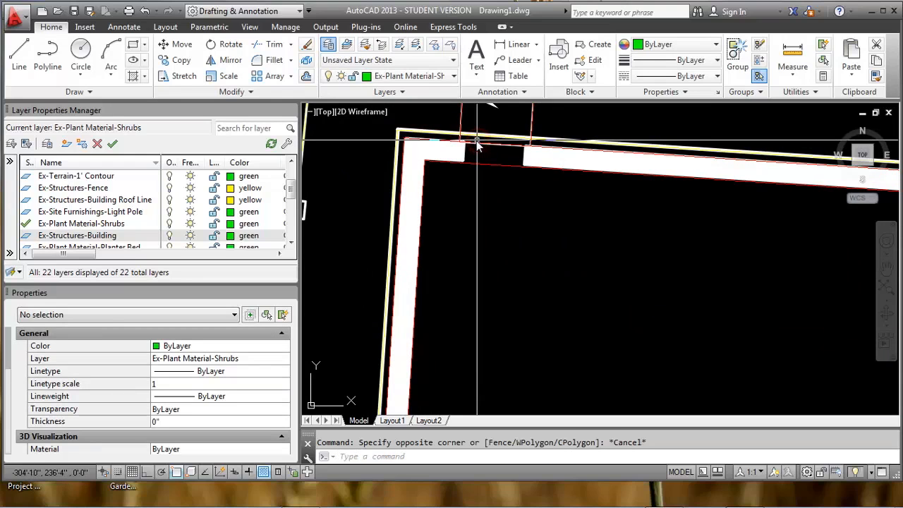
left_click(473, 163)
scroll(460, 182, "down", 6)
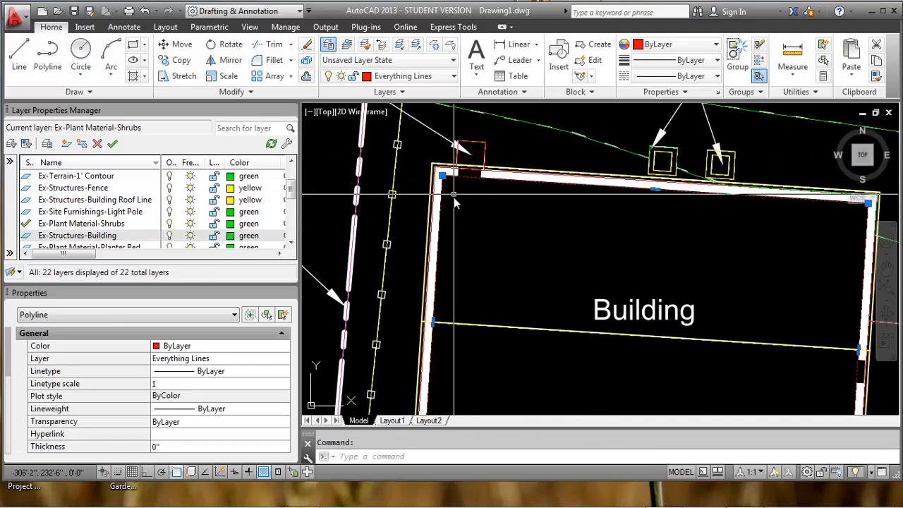
scroll(401, 362, "up", 9)
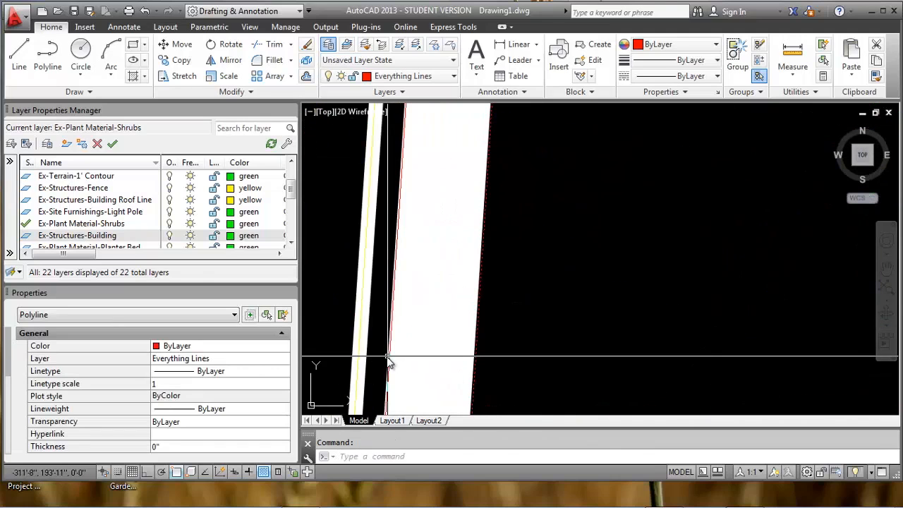
left_click(391, 356)
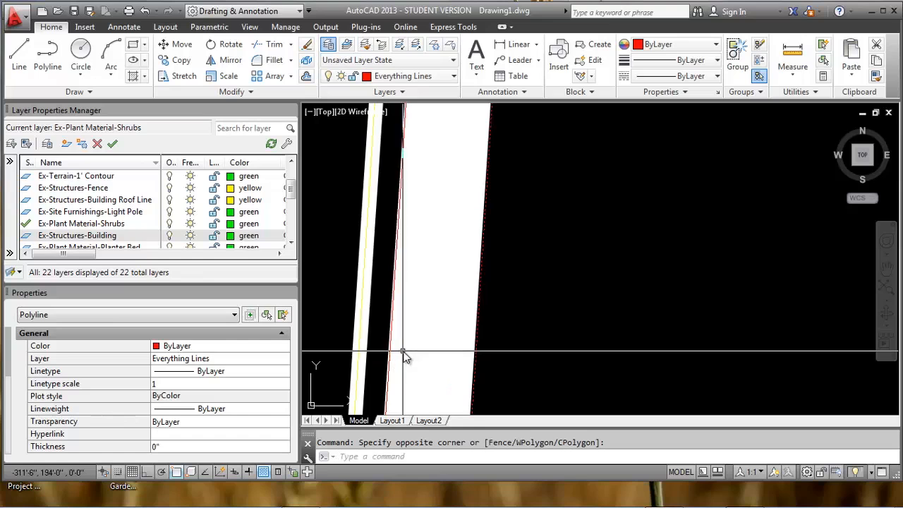
left_click(392, 355)
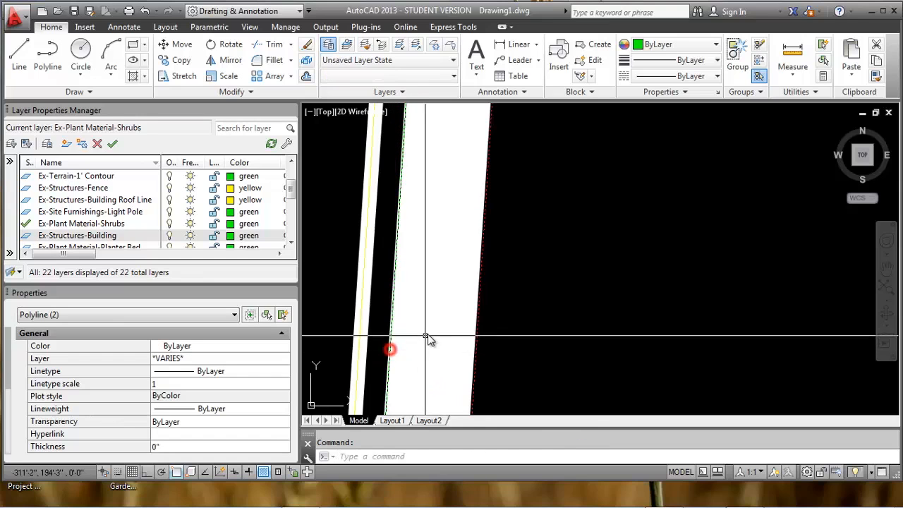
scroll(392, 299, "down", 5)
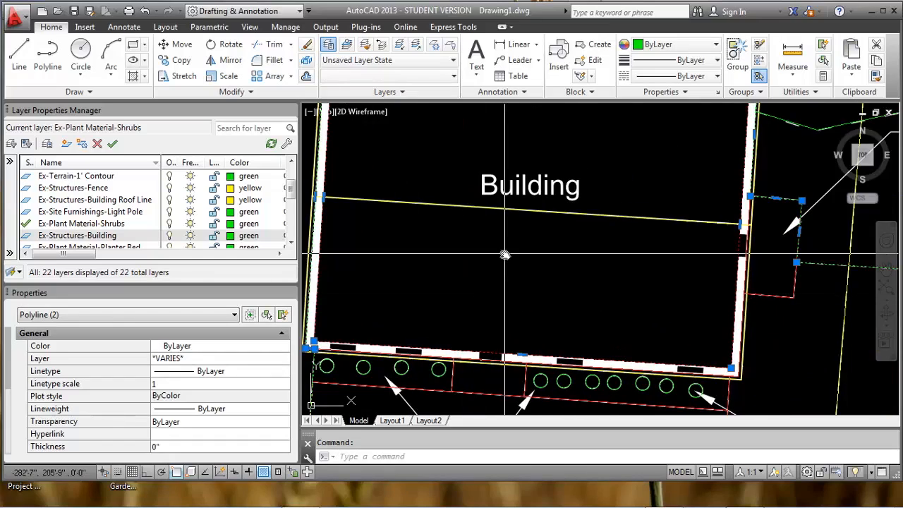
scroll(562, 288, "down", 5)
key("Escape")
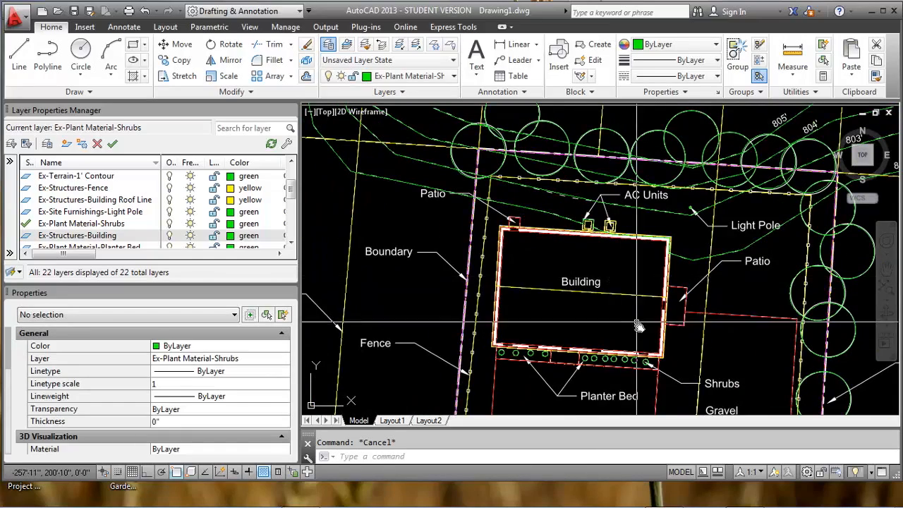
Isolate the layer Everything Lines by picking one of its lines at the building.
scroll(639, 330, "up", 4)
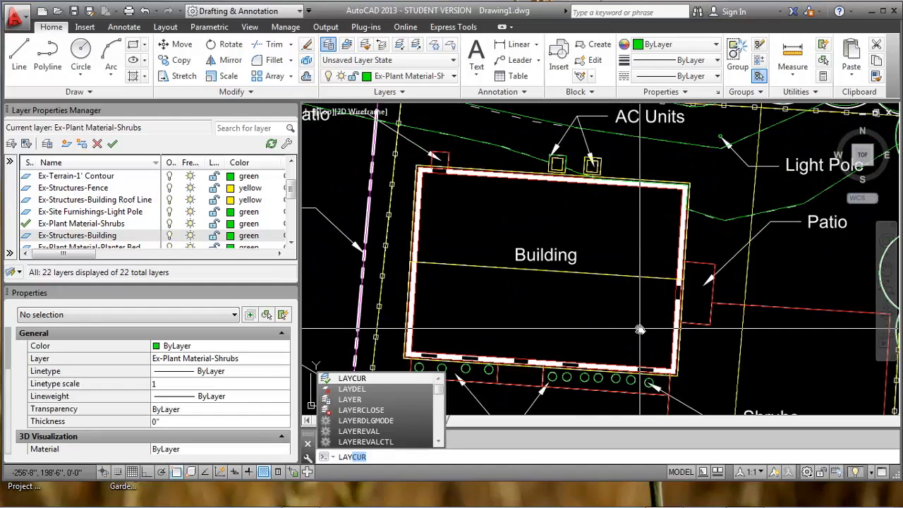
key("Escape")
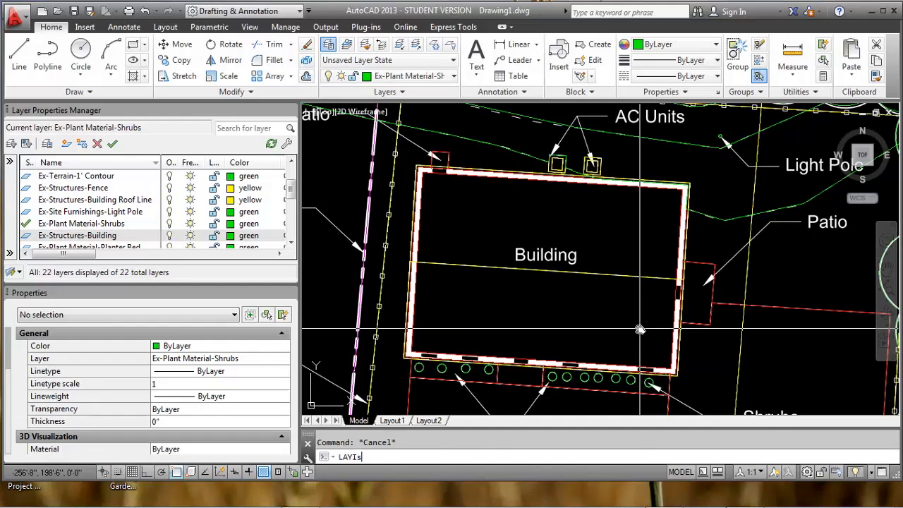
scroll(558, 360, "up", 2)
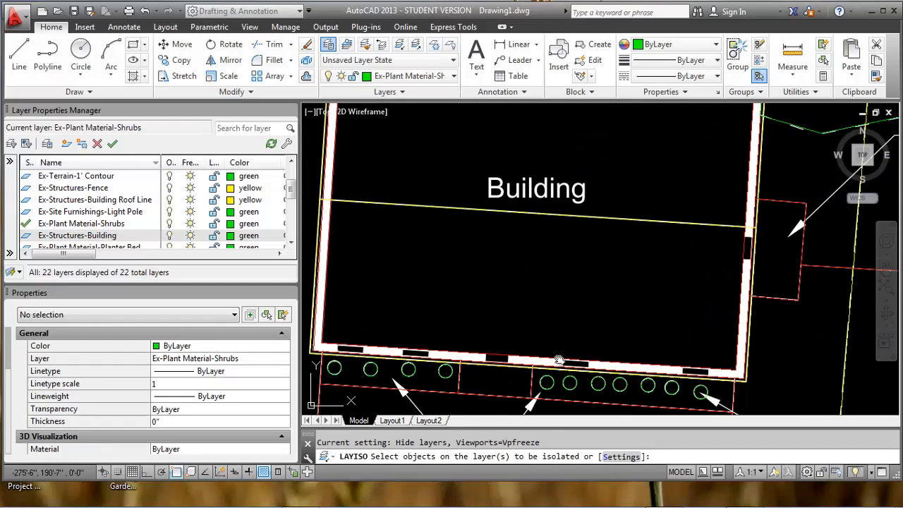
key("Return")
scroll(564, 317, "down", 3)
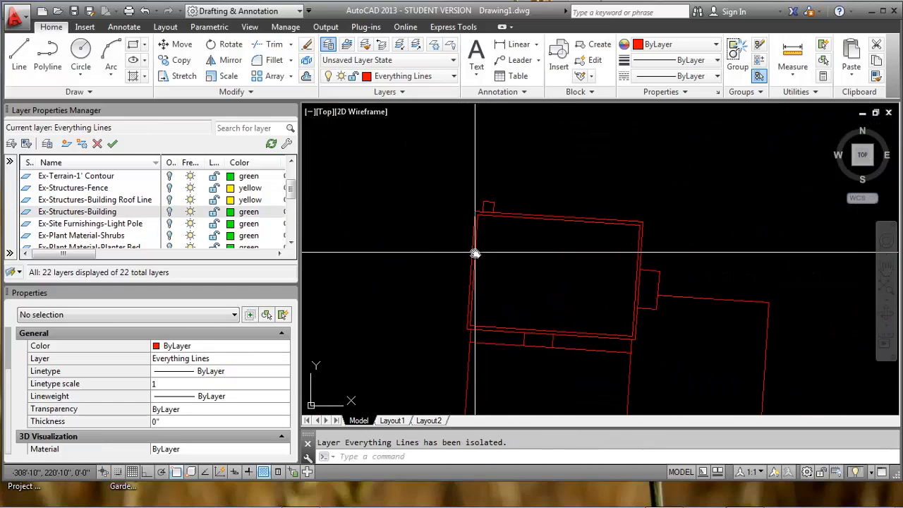
Move the building's inner and outer wall polylines to the layer Ex-Structures-Building.
left_click(498, 257)
left_click(447, 233)
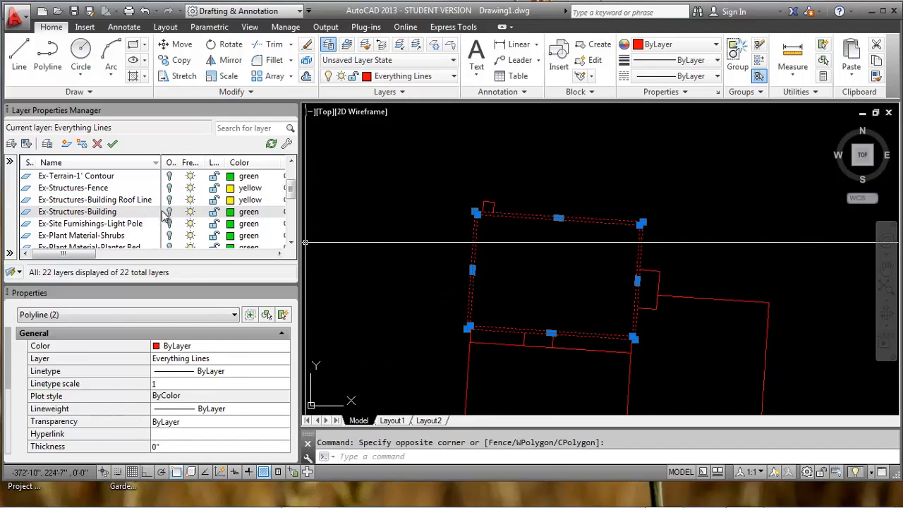
left_click(453, 76)
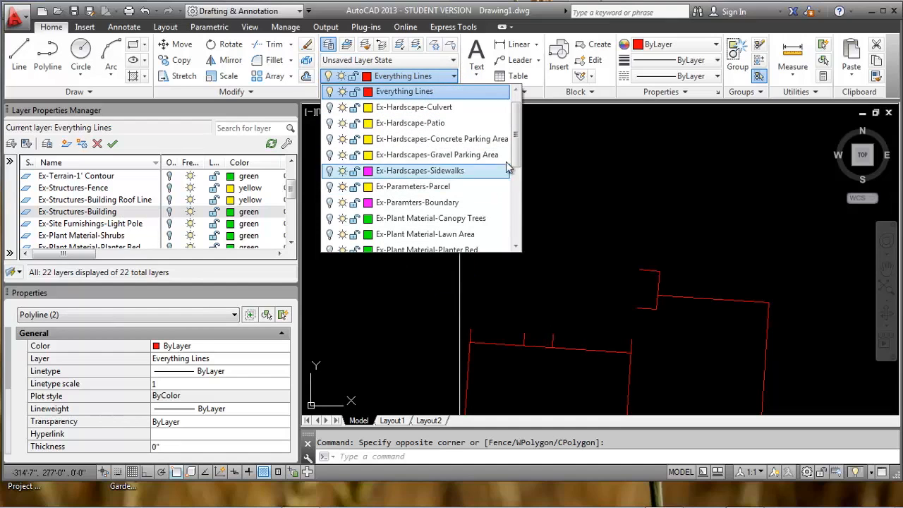
scroll(518, 146, "down", 3)
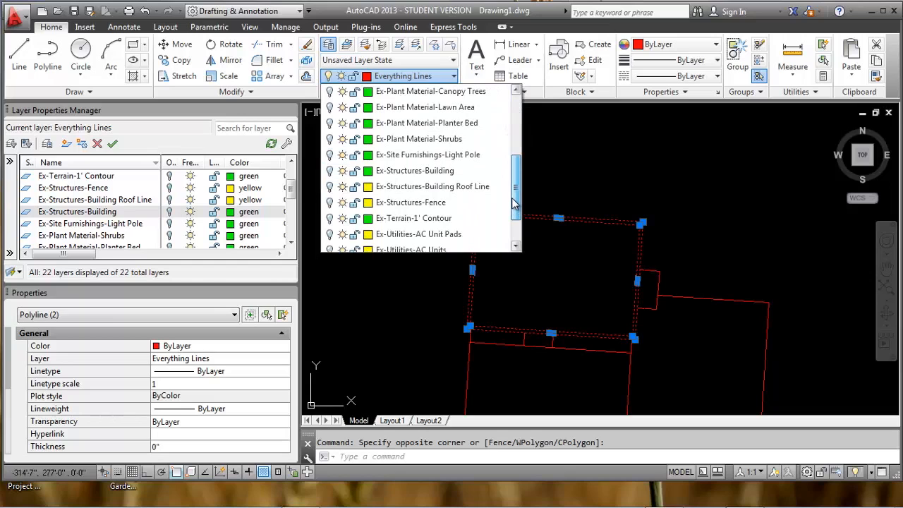
left_click(451, 170)
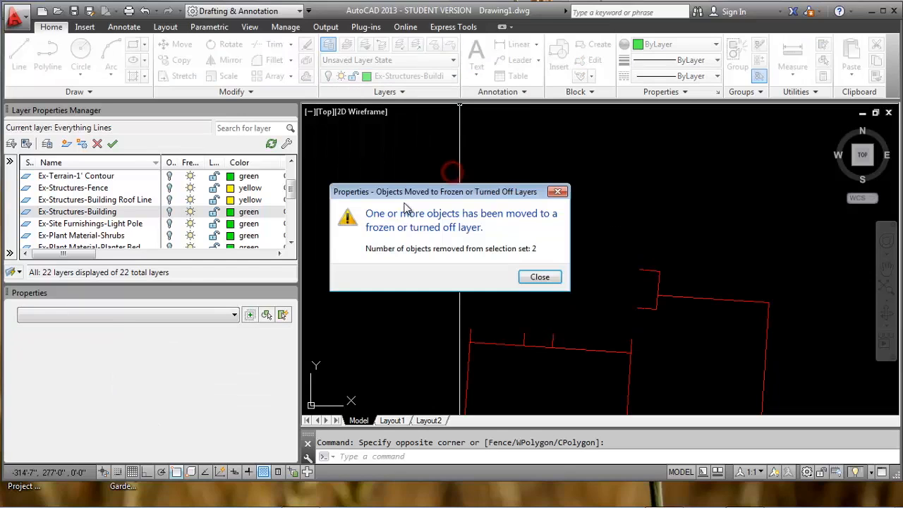
left_click(540, 278)
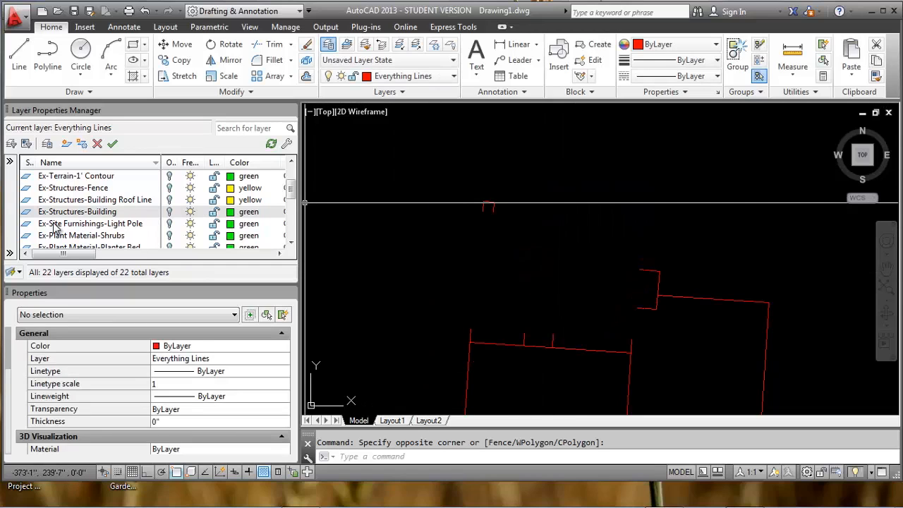
Turn on the layers Ex-Structures-Building and Reference-PDF BaseMap, and make Ex-Structures-Building the current layer.
left_click(170, 213)
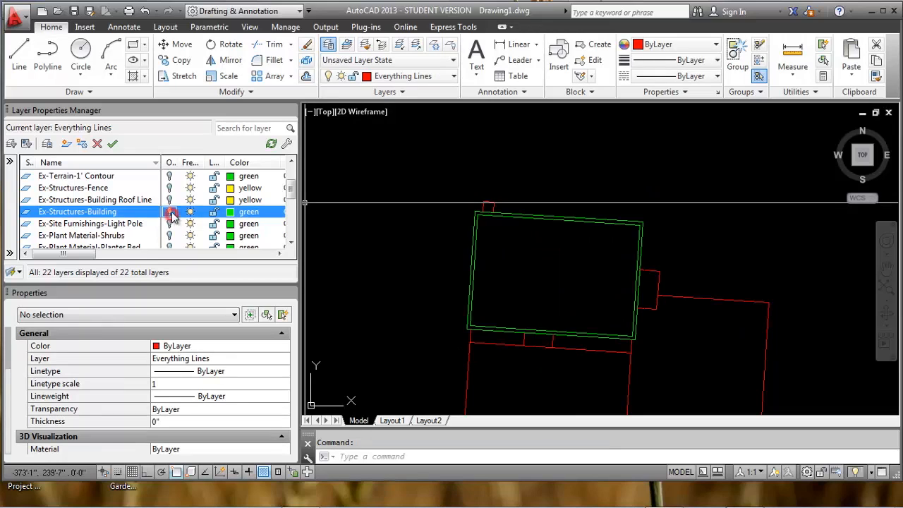
left_click_drag(295, 192, 264, 178)
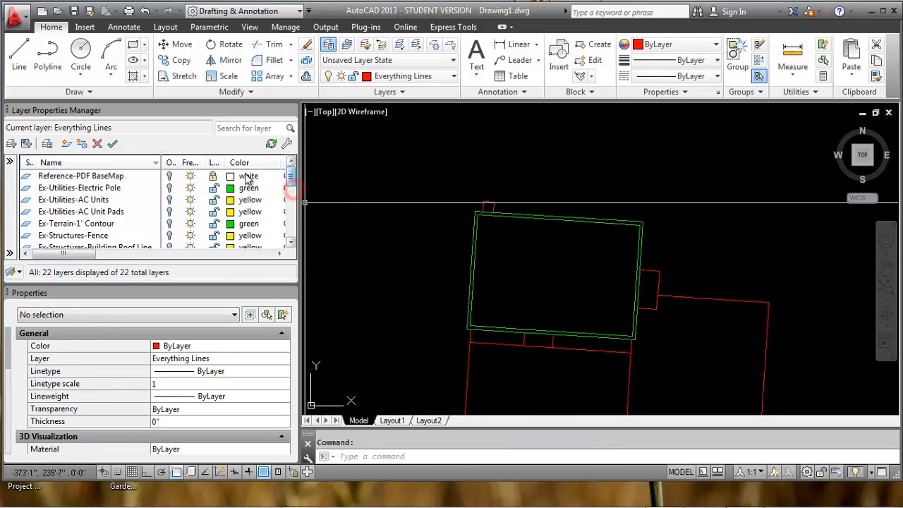
left_click(169, 176)
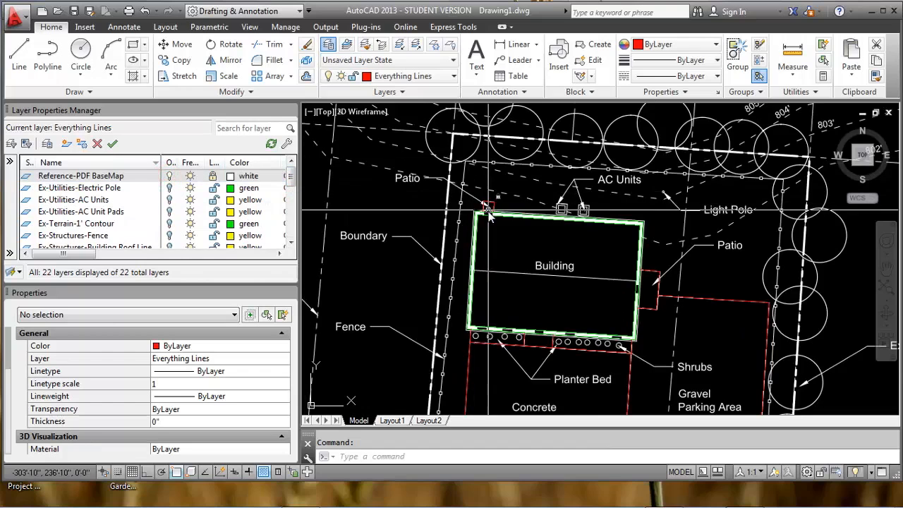
scroll(488, 211, "up", 3)
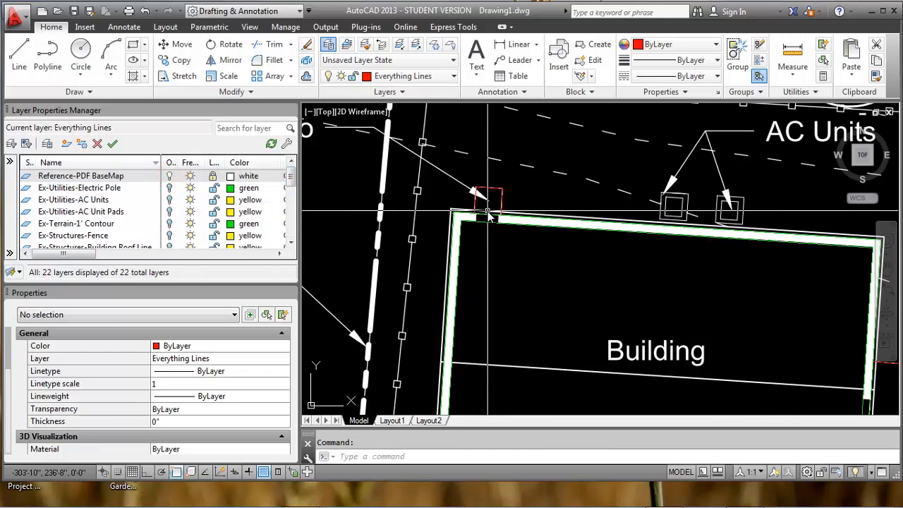
left_click(453, 75)
left_click_drag(517, 154, 515, 199)
left_click(437, 192)
Draw a polyline across the wall thickness at the west edge of the north wall opening beside the small patio.
type("p")
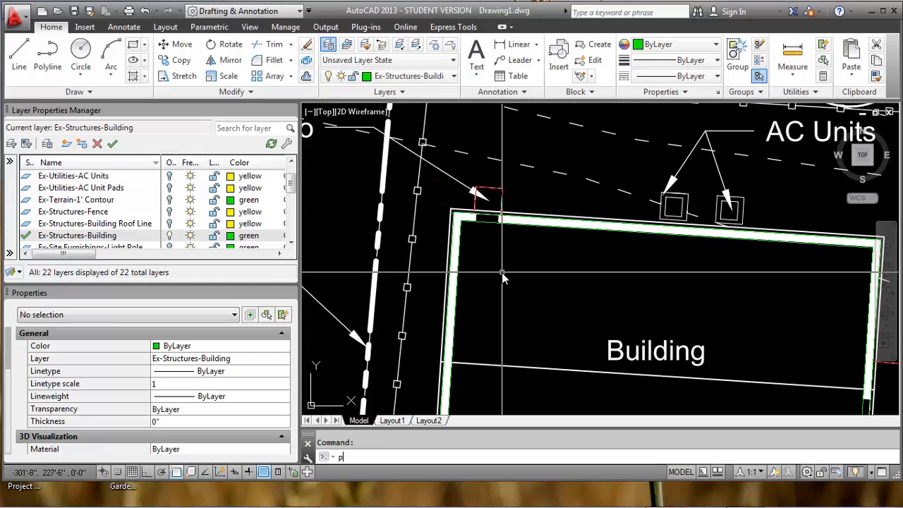
type("l")
key("Return")
scroll(497, 256, "up", 2)
middle_click_drag(469, 195, 463, 240)
scroll(455, 217, "up", 2)
middle_click_drag(439, 188, 436, 188)
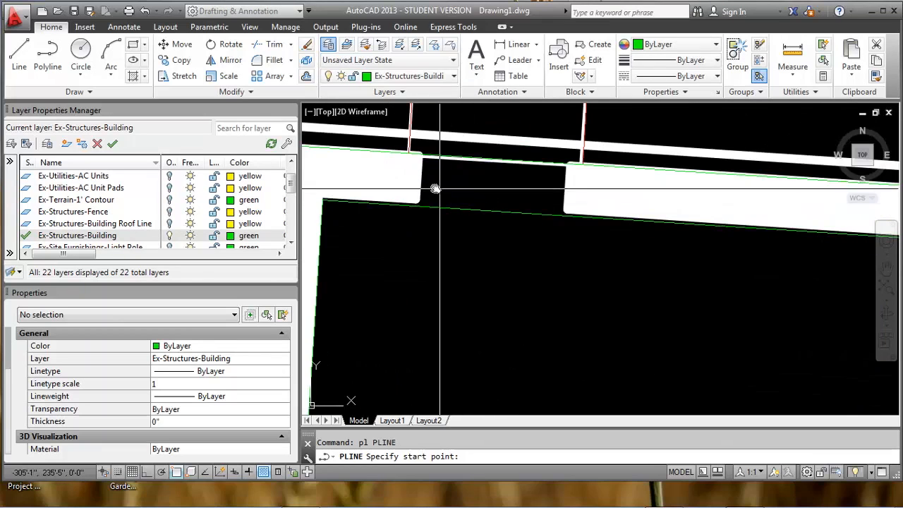
left_click(419, 211)
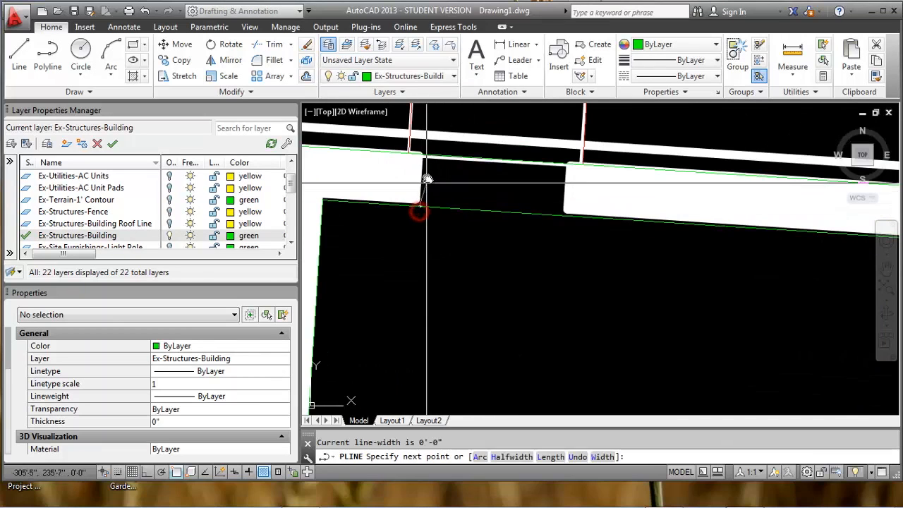
left_click(422, 153)
Offset the north opening's edge line with the Through option to the opening's east edge.
type("o")
key("Return")
type("t")
key("Return")
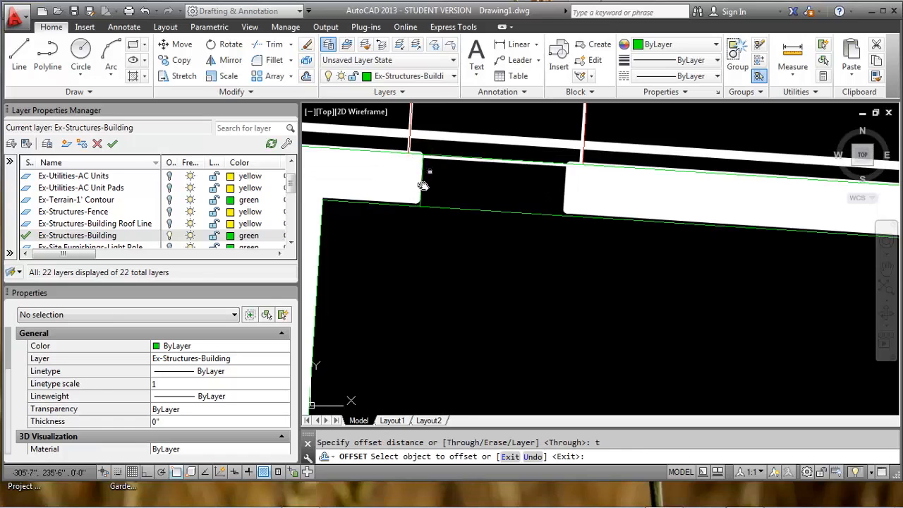
left_click(422, 186)
scroll(565, 205, "up", 3)
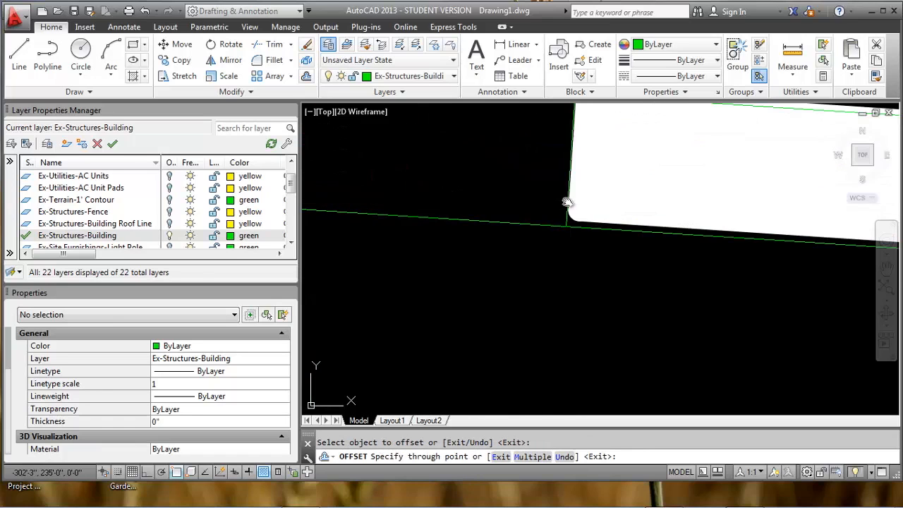
left_click(568, 203)
scroll(564, 203, "down", 5)
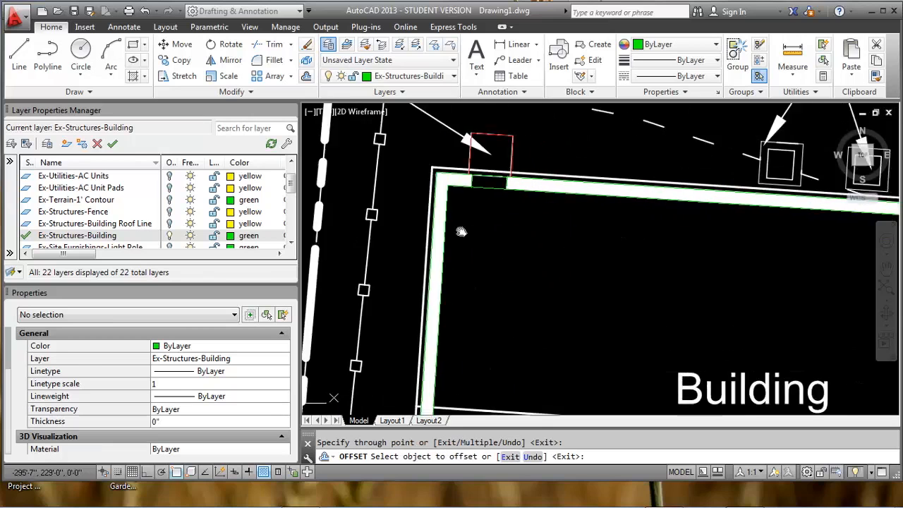
middle_click_drag(616, 255, 576, 236)
key("Escape")
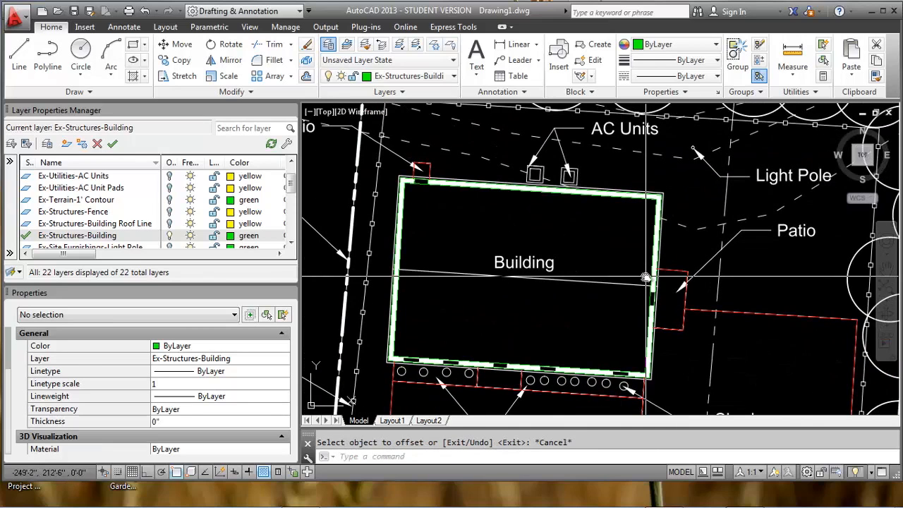
Draw a polyline across the wall thickness at the north edge of the east wall opening beside the patio.
type("pl")
key("Return")
scroll(645, 278, "up", 6)
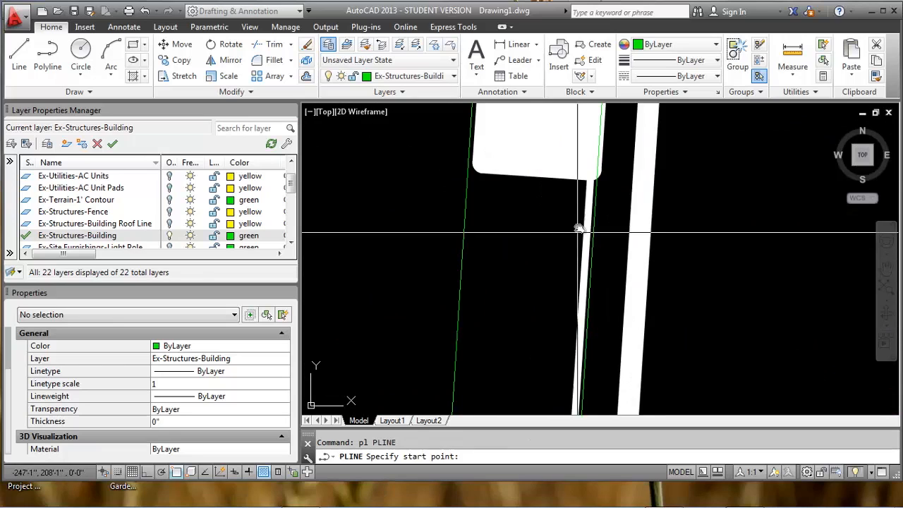
left_click(597, 180)
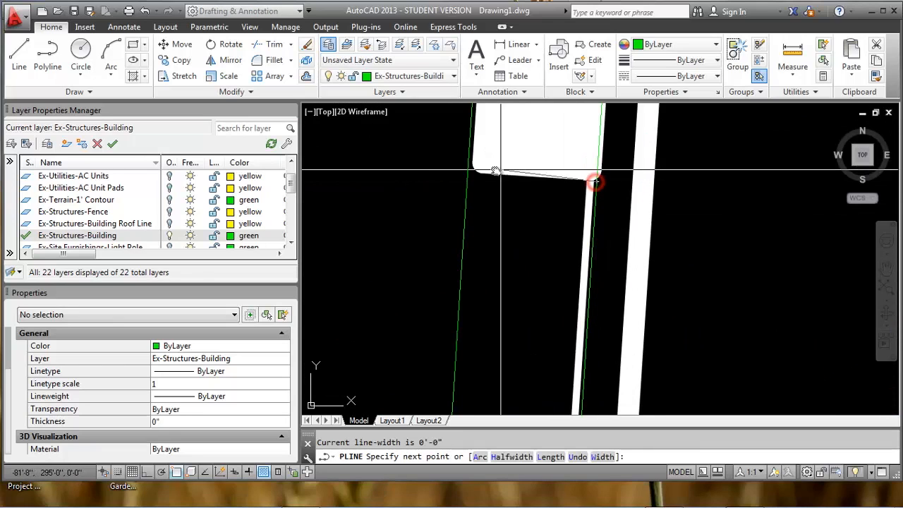
left_click(465, 175)
Offset the east opening's edge line with the Through option to the opening's south edge.
scroll(483, 177, "down", 1)
type("o")
key("Return")
type("t")
key("Return")
left_click(490, 175)
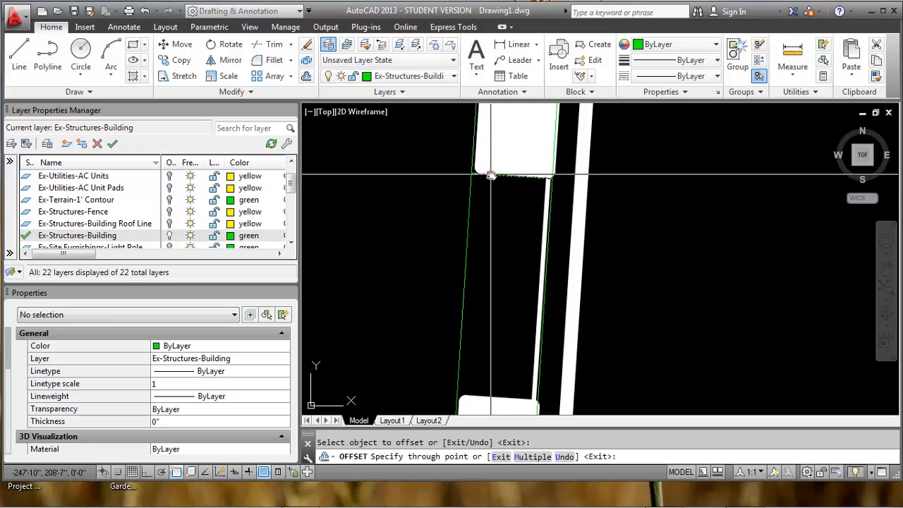
middle_click_drag(493, 343, 494, 336)
scroll(494, 336, "up", 3)
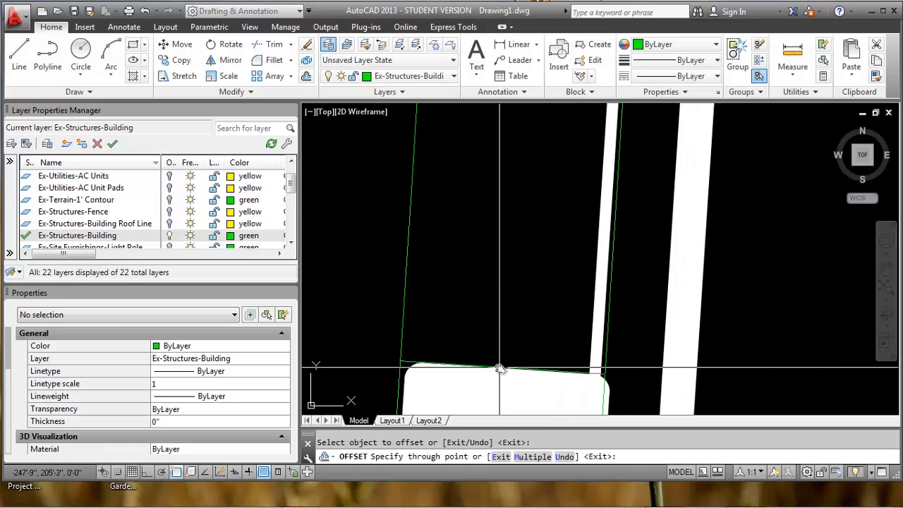
left_click(498, 368)
scroll(499, 369, "down", 3)
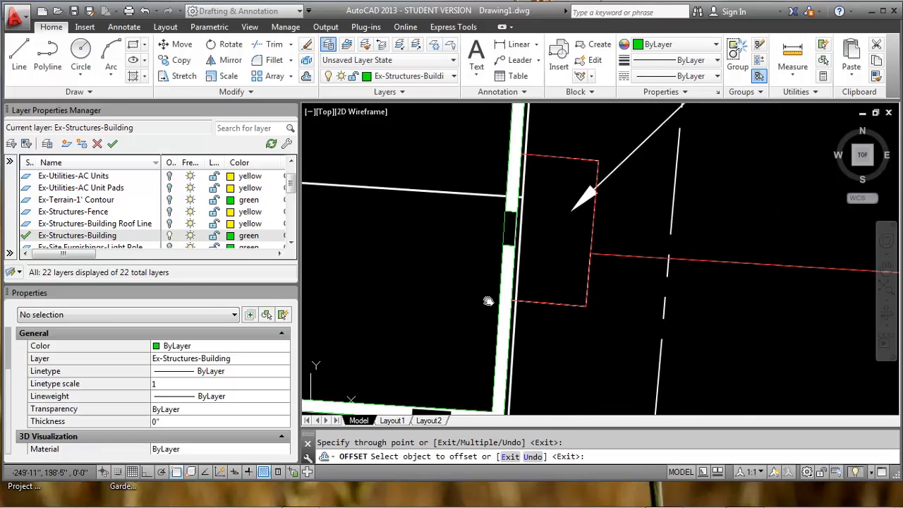
key("Escape")
Draw a polyline across the wall thickness at the east edge of the south wall's easternmost opening.
type("pl")
key("Return")
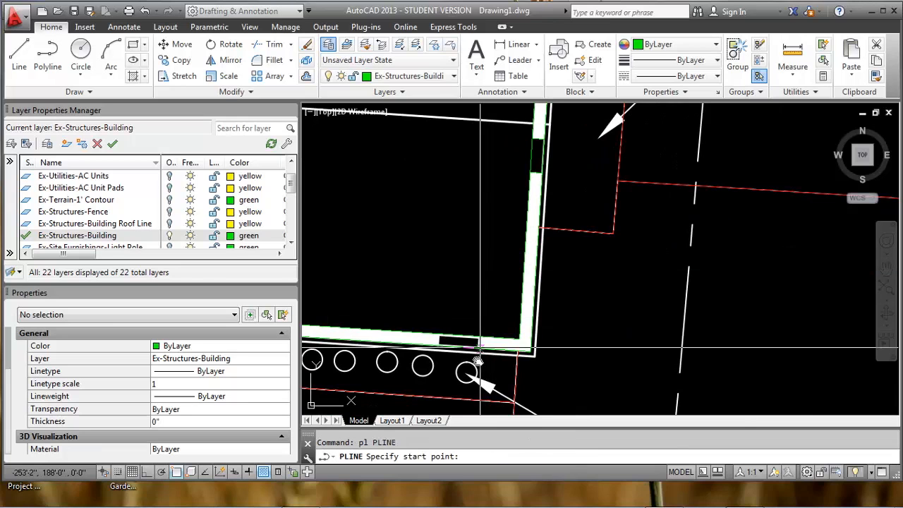
scroll(495, 272, "up", 5)
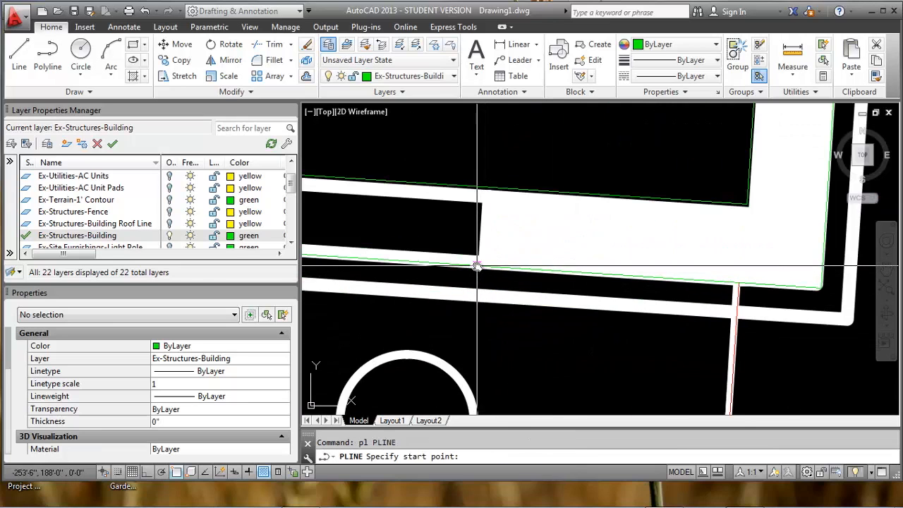
left_click(478, 265)
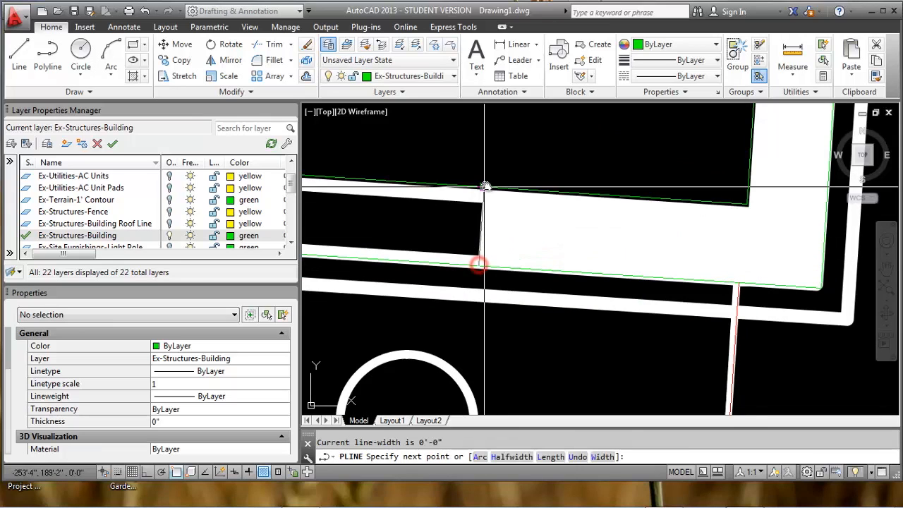
left_click(483, 185)
key("Return")
Offset that edge line with the Through option to the west edge of the south wall's easternmost opening.
type("o")
key("Return")
type("t")
key("Return")
left_click(484, 215)
scroll(480, 214, "up", 5)
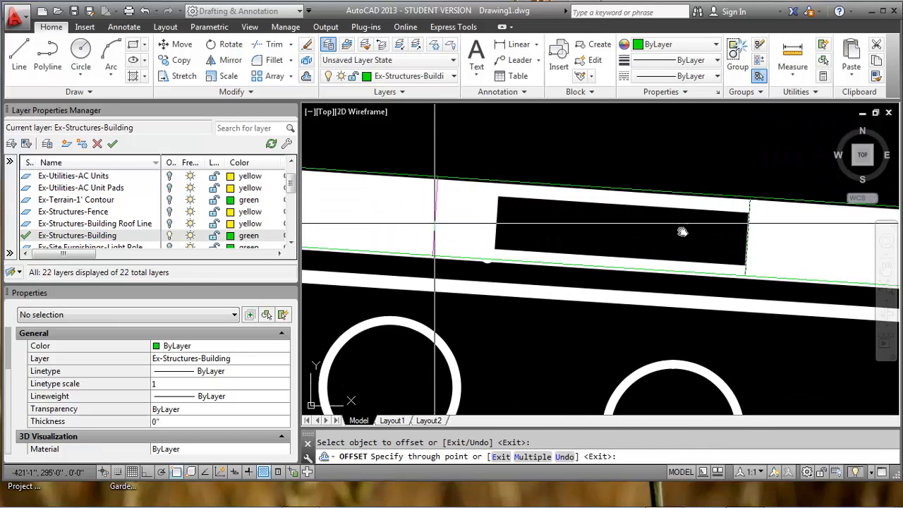
left_click(462, 215)
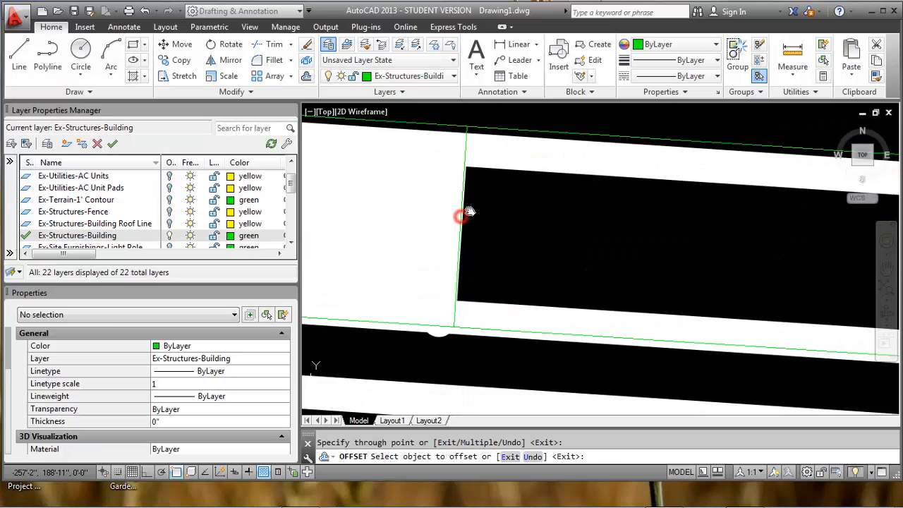
Offset the easternmost opening's west edge line through the east edge of the next south wall opening.
scroll(463, 215, "down", 4)
left_click(468, 216)
scroll(435, 211, "down", 6)
middle_click_drag(371, 220, 760, 237)
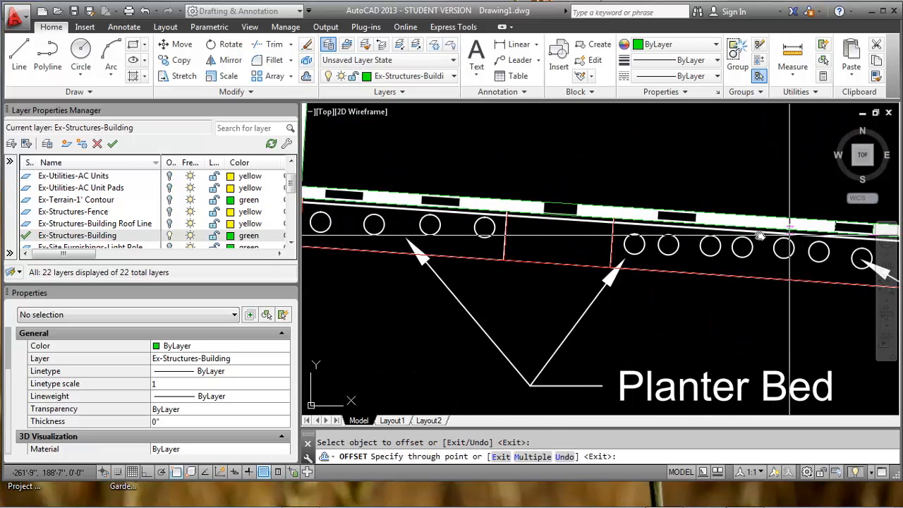
scroll(717, 220, "up", 4)
scroll(677, 216, "up", 5)
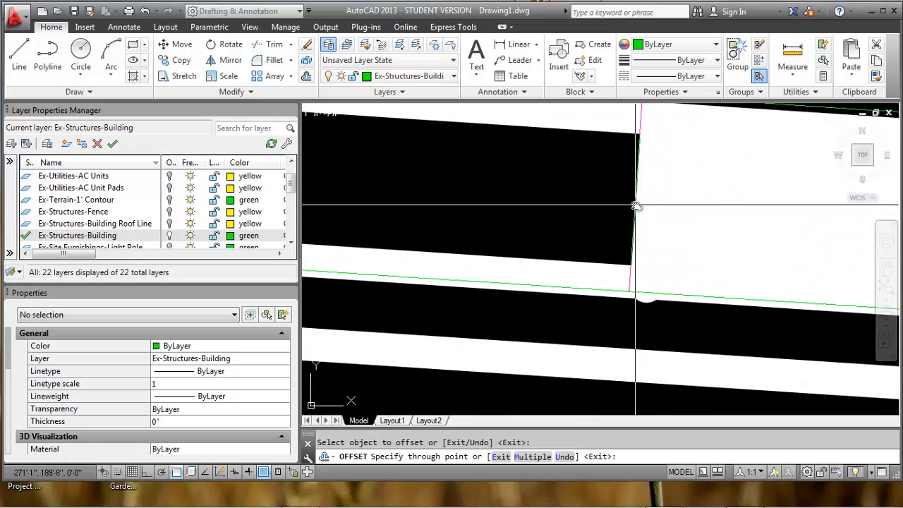
Offset the cross-wall line through both edges of the window opening just east of the south doorway.
left_click(634, 207)
left_click(633, 206)
scroll(639, 218, "down", 5)
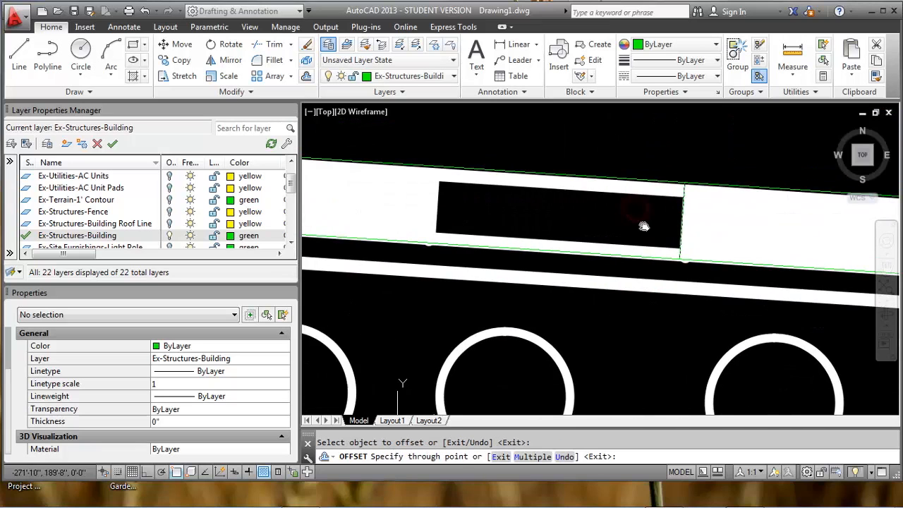
scroll(402, 210, "up", 5)
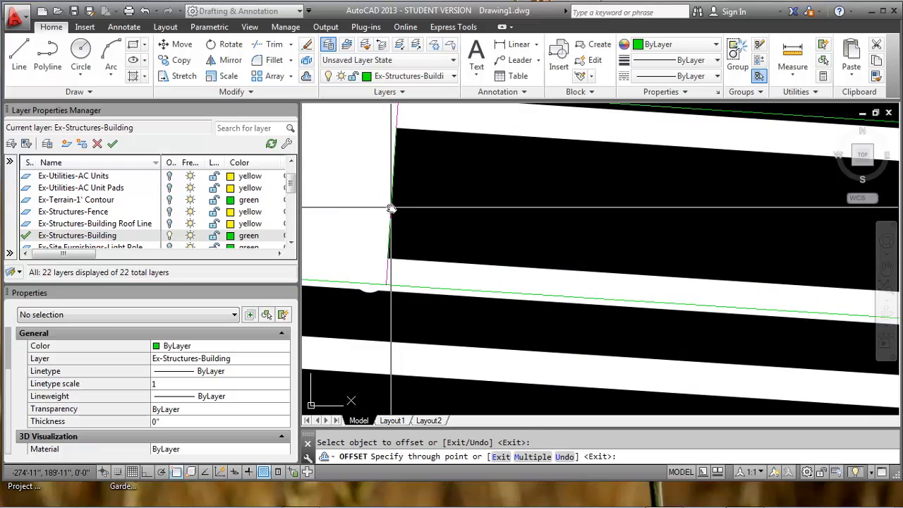
left_click(391, 208)
scroll(398, 203, "down", 2)
left_click(404, 203)
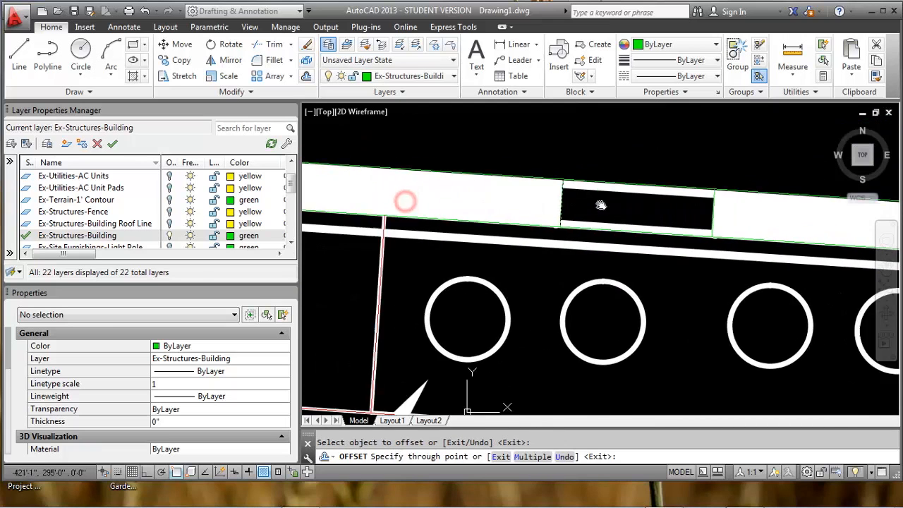
Offset the cross-wall line through both sides of the doorway in the building's south wall.
scroll(384, 195, "up", 2)
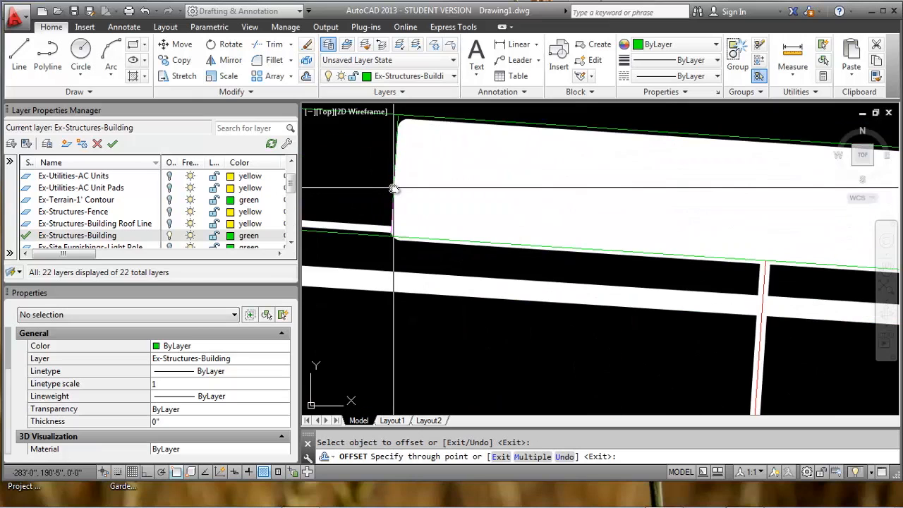
left_click(393, 191)
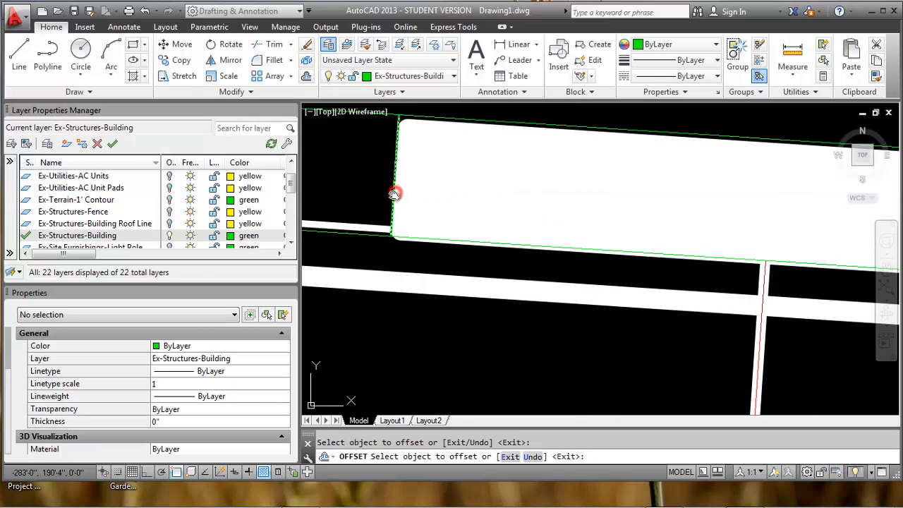
left_click(396, 192)
scroll(395, 194, "down", 3)
scroll(563, 212, "up", 4)
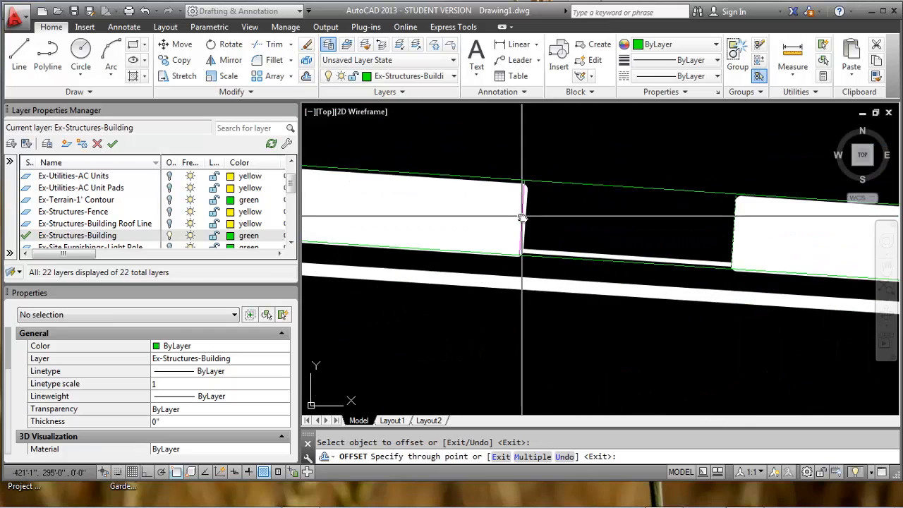
scroll(528, 214, "up", 3)
left_click(530, 213)
left_click(528, 213)
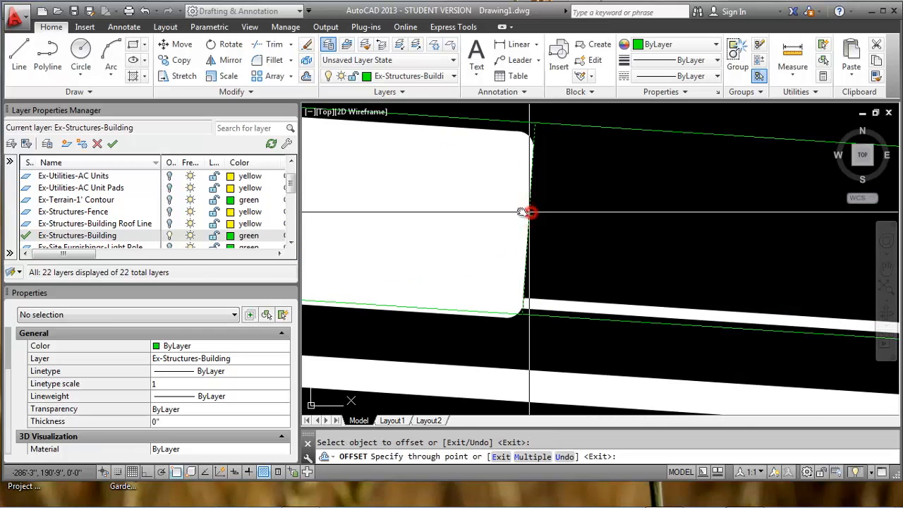
Offset the cross-wall line through both edges of the first window opening west of the south doorway.
scroll(635, 220, "down", 3)
scroll(437, 208, "up", 3)
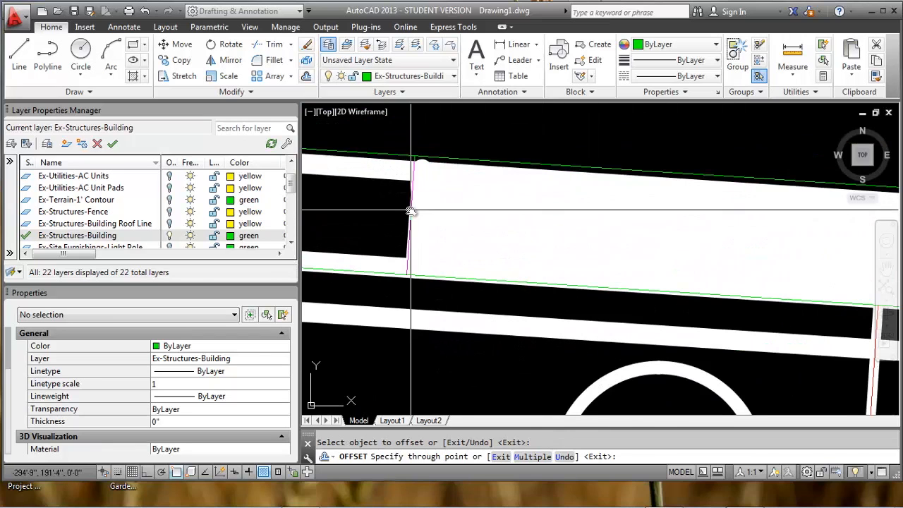
left_click(411, 210)
left_click(411, 211)
middle_click_drag(403, 211, 549, 216)
middle_click_drag(487, 217, 850, 228)
scroll(508, 215, "down", 2)
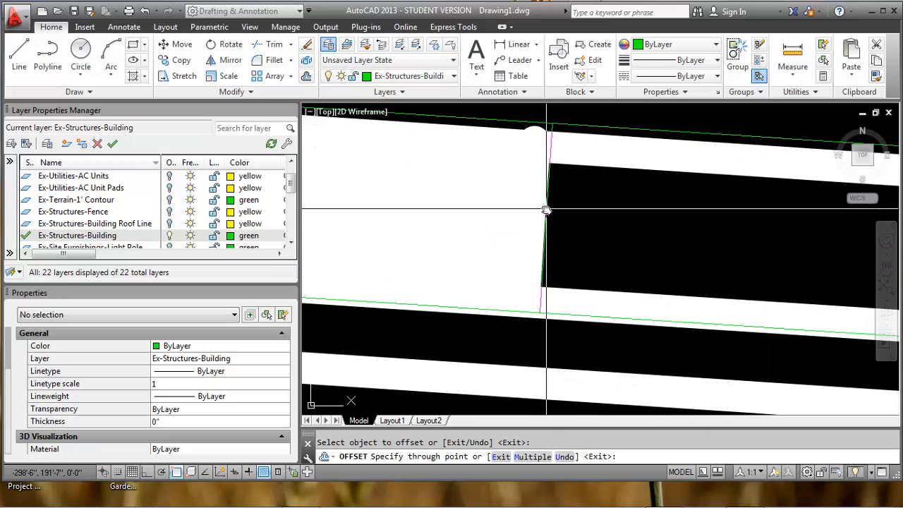
left_click(544, 207)
scroll(556, 206, "down", 2)
left_click(555, 206)
Offset the cross-wall line through both edges of the westernmost south window opening and end the Offset command.
scroll(507, 212, "up", 4)
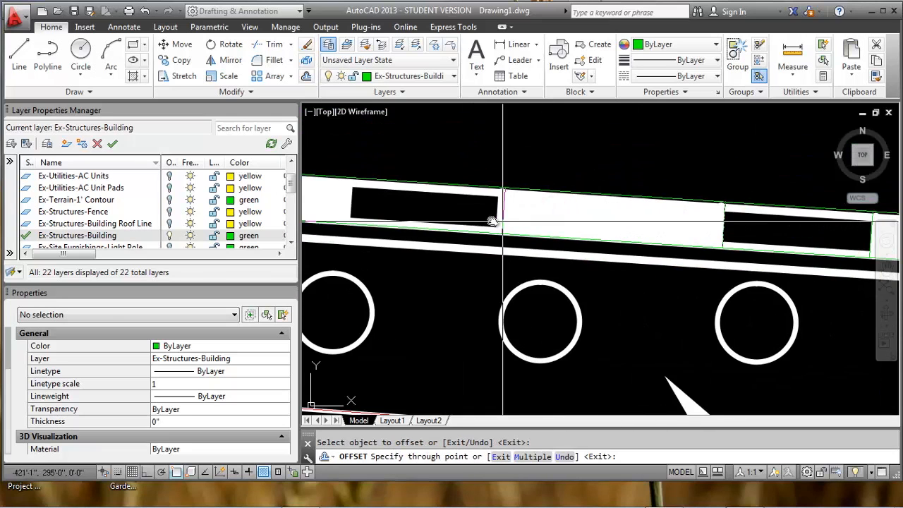
left_click(508, 212)
left_click(488, 210)
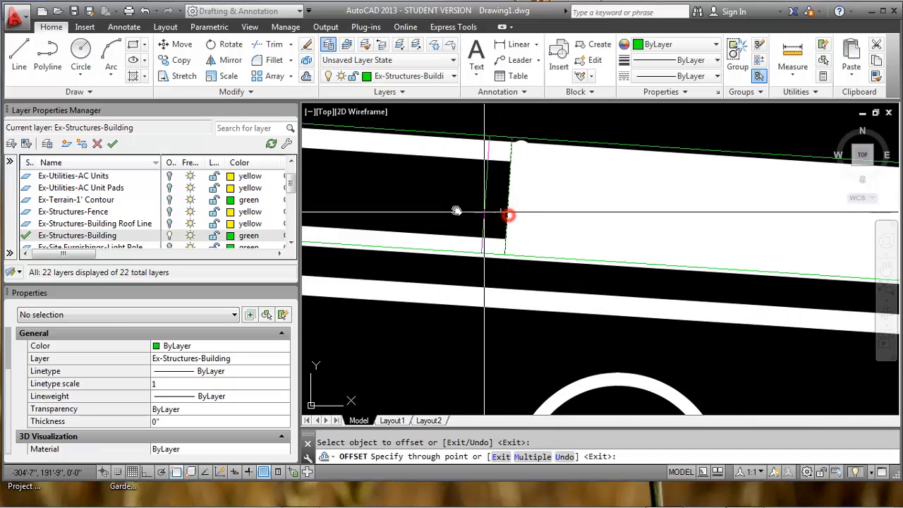
scroll(522, 215, "down", 3)
scroll(533, 220, "up", 2)
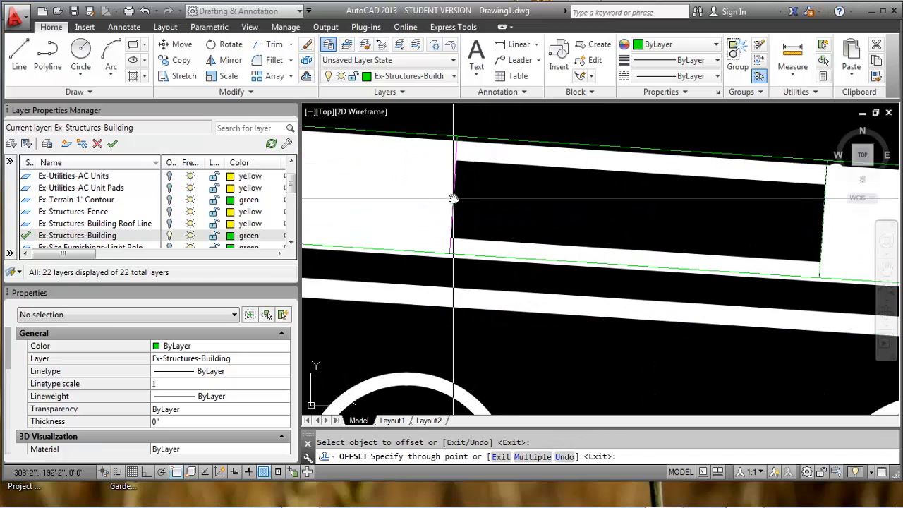
left_click(454, 199)
left_click(455, 199)
scroll(502, 191, "down", 3)
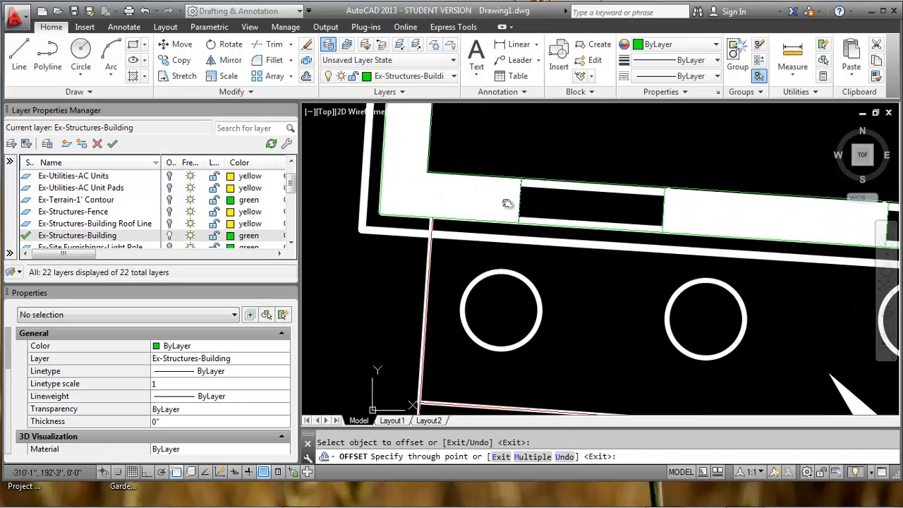
key("Escape")
Try to isolate the building wall's layer by picking the south wall, and undo the isolation.
scroll(514, 205, "down", 2)
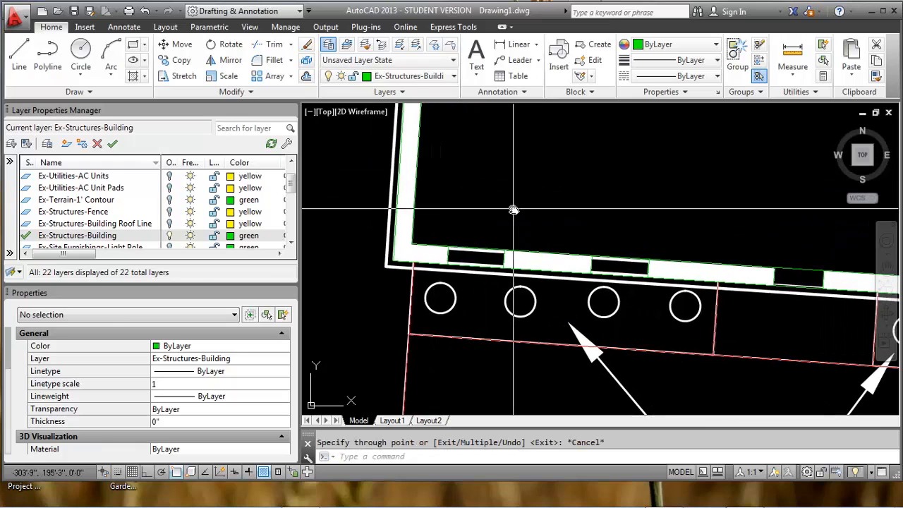
key("Return")
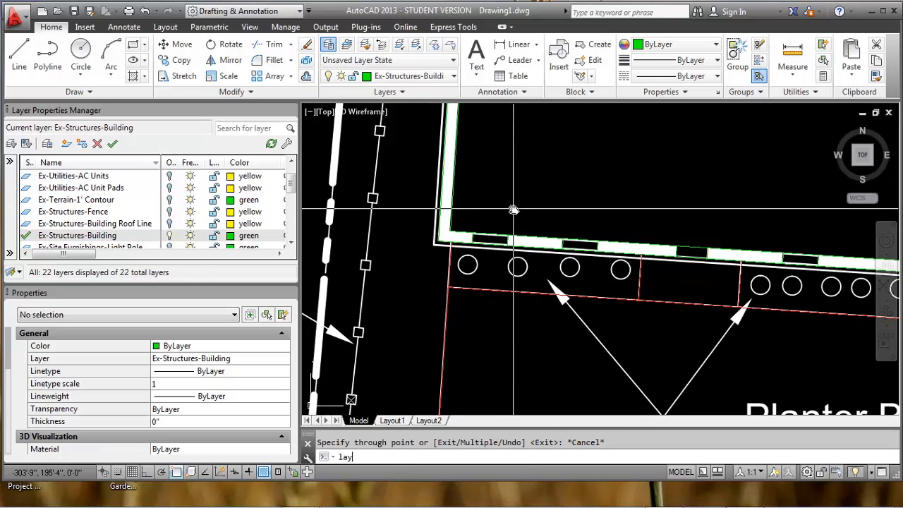
key("Return")
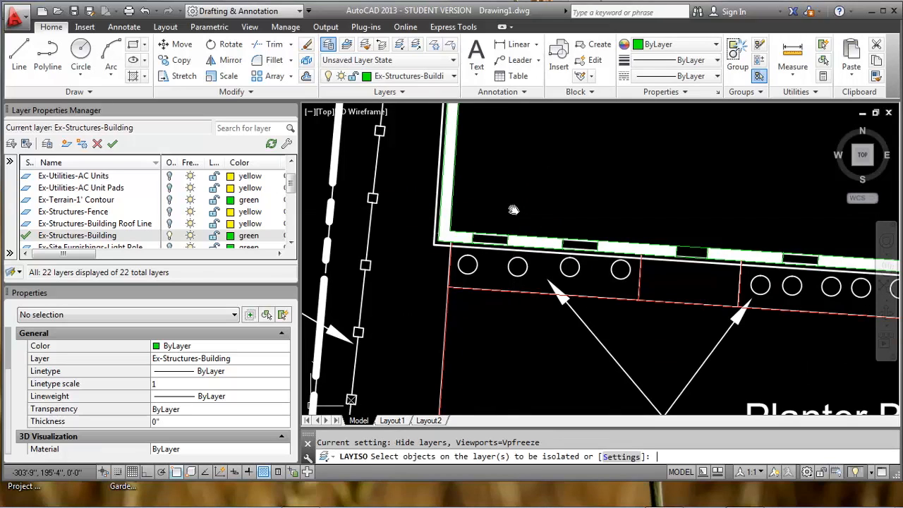
left_click(534, 237)
key("Return")
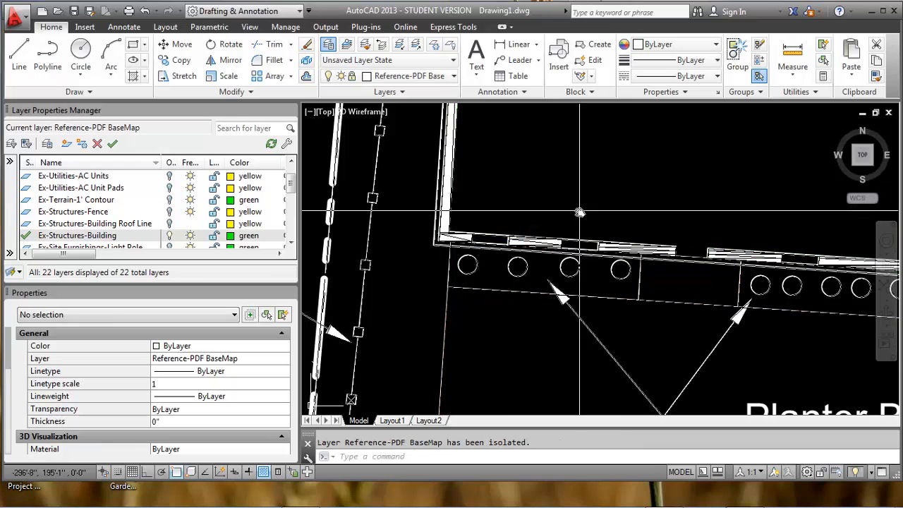
key("ctrl+z")
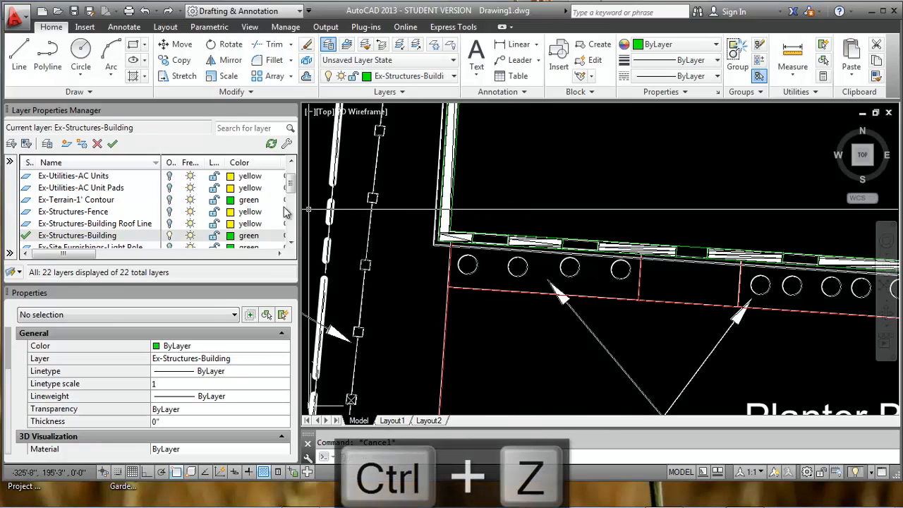
Turn off the Reference-PDF BaseMap layer.
left_click_drag(291, 184, 290, 176)
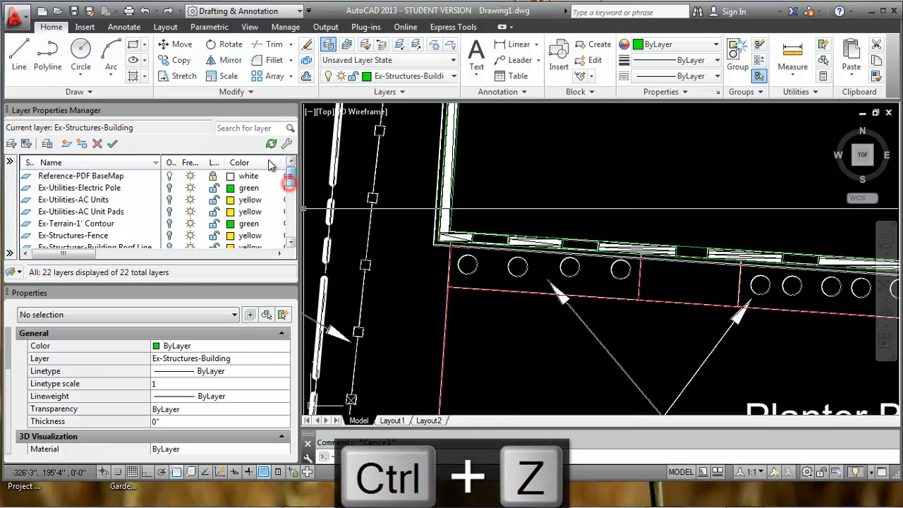
left_click(168, 176)
Trim the inner and outer wall lines between the jambs of the south doorway to leave an open gap.
scroll(605, 210, "down", 4)
scroll(589, 254, "up", 4)
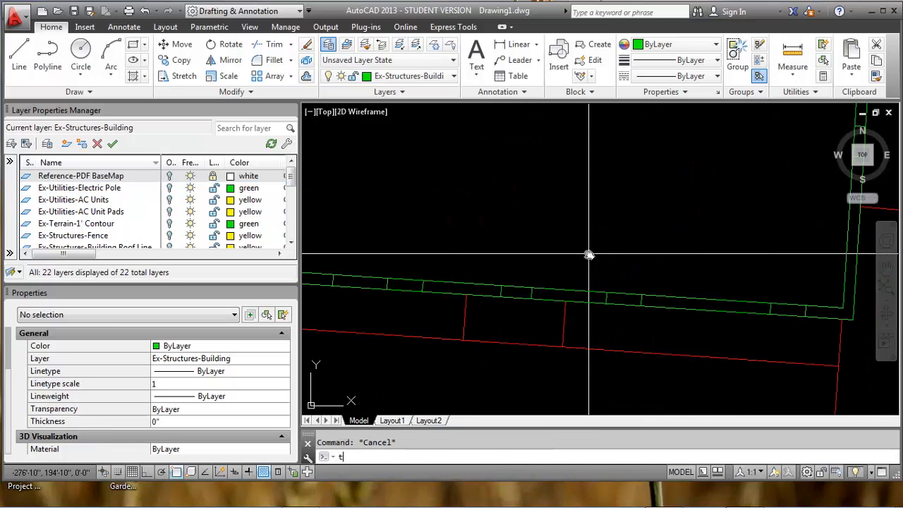
type("r")
key("Return")
left_click(550, 319)
left_click(479, 256)
right_click(493, 261)
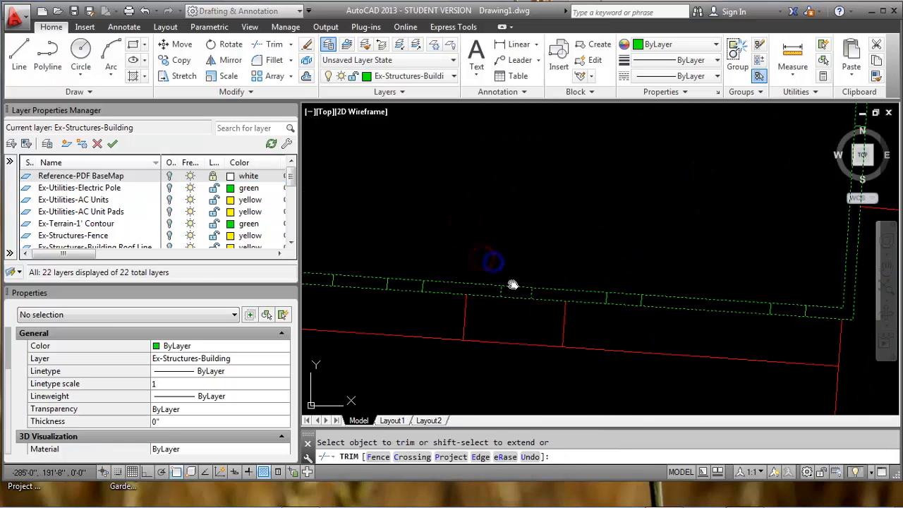
left_click(513, 284)
left_click(512, 288)
left_click(514, 291)
left_click(511, 299)
left_click(510, 286)
left_click(514, 289)
key("Return")
Trim both wall lines between the two jamb lines of the east doorway.
scroll(545, 231, "down", 5)
scroll(699, 187, "up", 7)
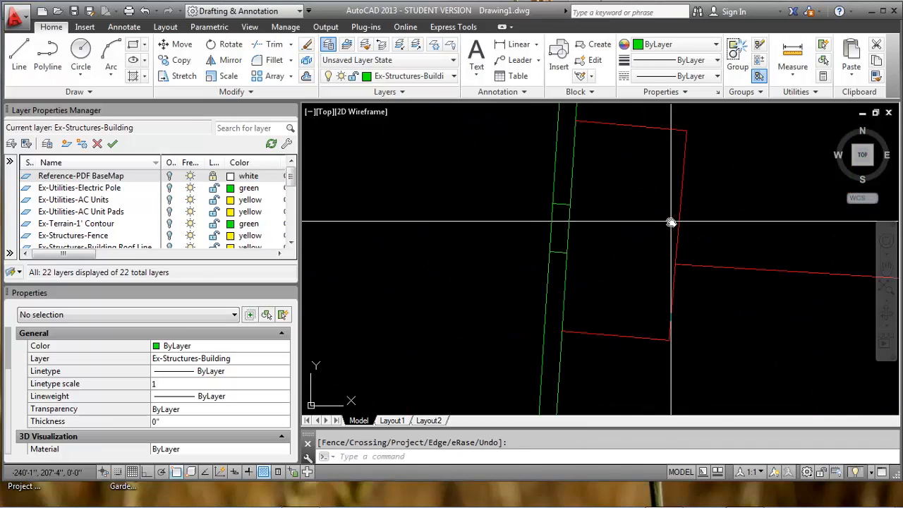
key("Return")
left_click(600, 275)
left_click(520, 194)
right_click(510, 192)
left_click(579, 237)
left_click(544, 240)
key("Return")
Trim both wall lines between the jambs of the north doorway near the building's northwest corner.
scroll(564, 220, "down", 4)
middle_click_drag(482, 213, 536, 226)
scroll(506, 185, "up", 4)
middle_click_drag(501, 188, 542, 260)
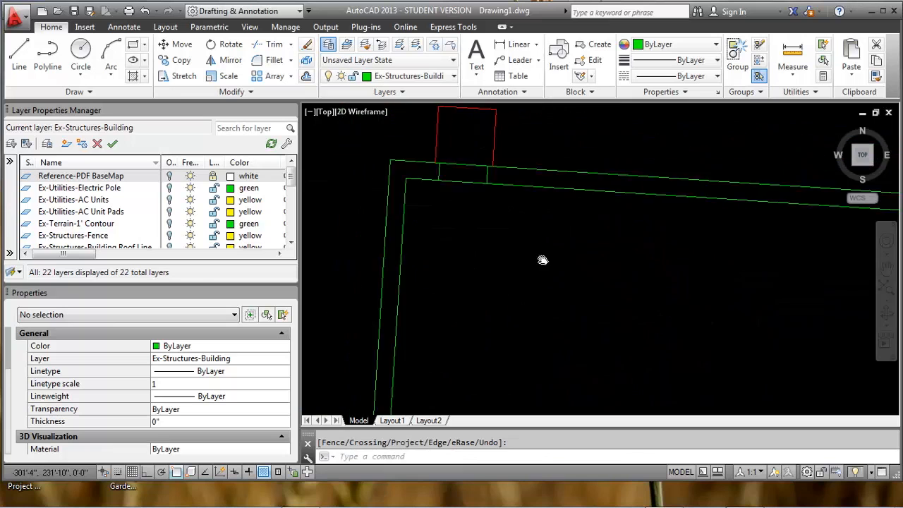
key("Return")
left_click(557, 269)
left_click(494, 207)
key("Return")
left_click(517, 219)
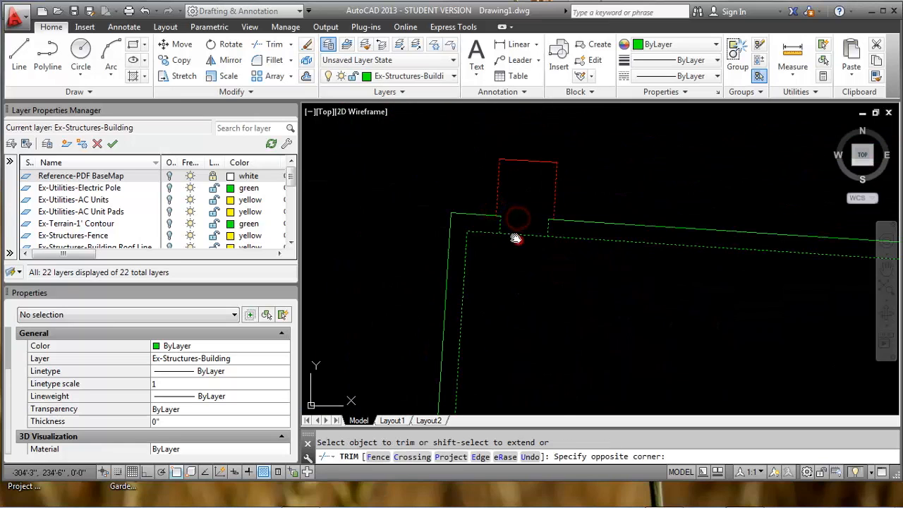
left_click(518, 237)
key("Return")
Turn off the Everything Lines layer.
scroll(529, 216, "down", 5)
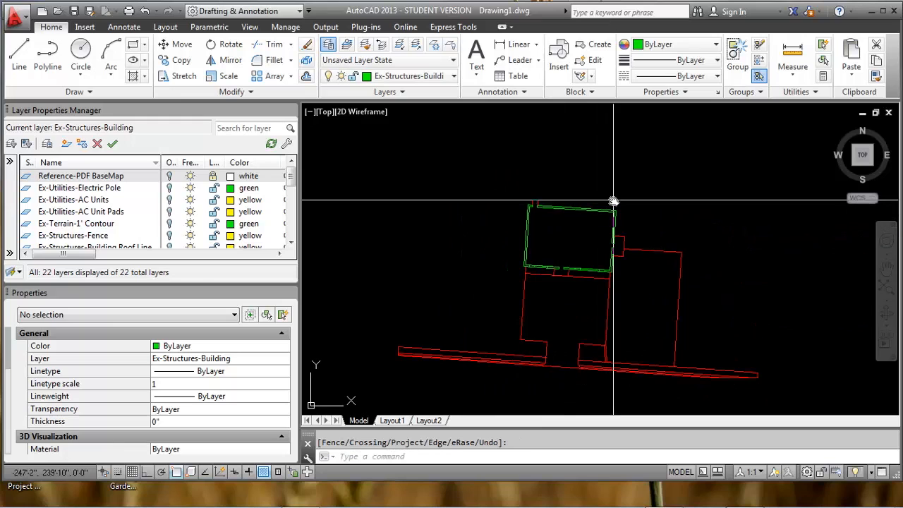
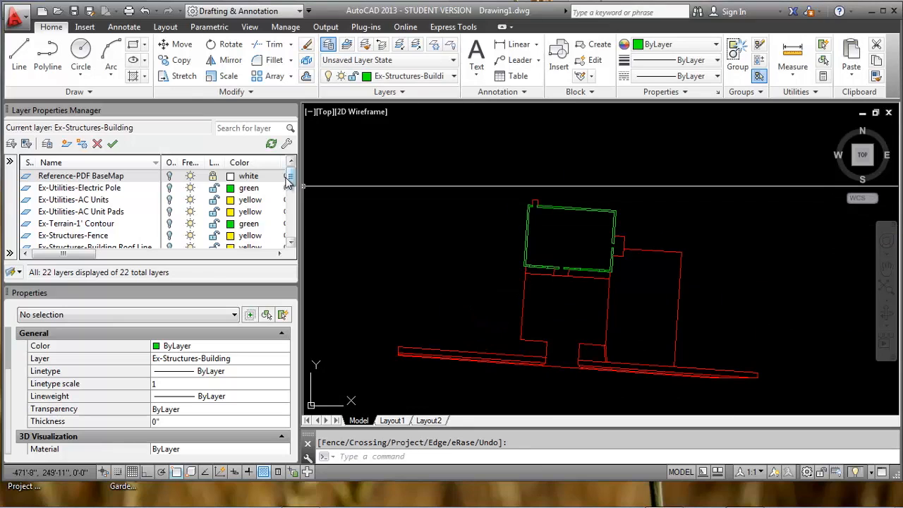
left_click_drag(295, 184, 273, 228)
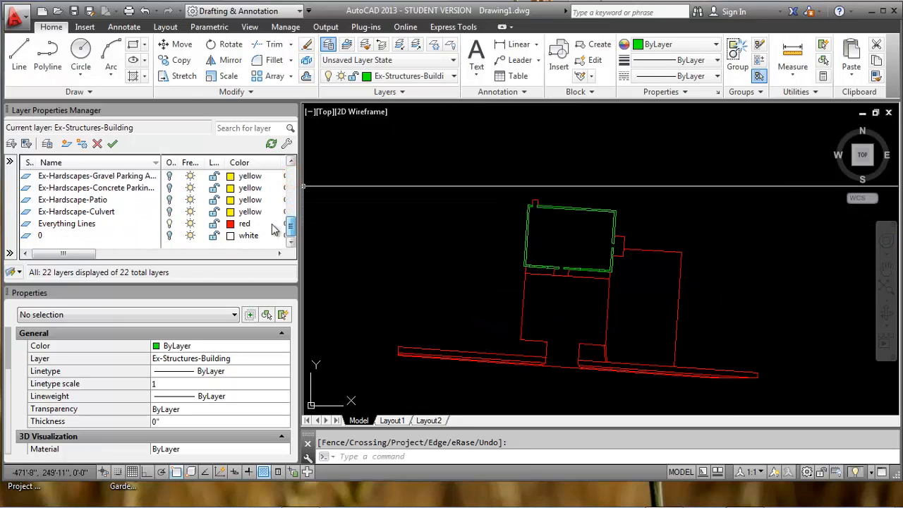
left_click(169, 224)
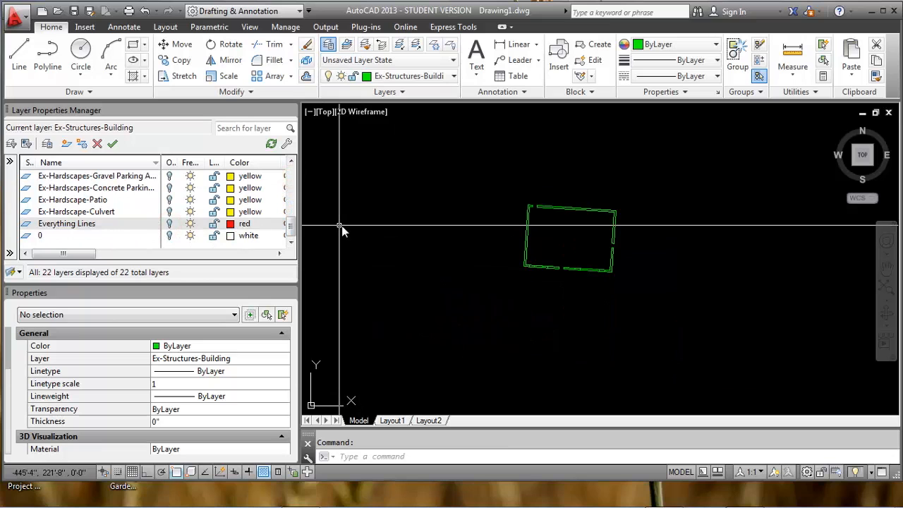
Turn on all layers with LAYON, leaving only Everything Lines and Reference-PDF BaseMap switched off.
type("layon")
key("Return")
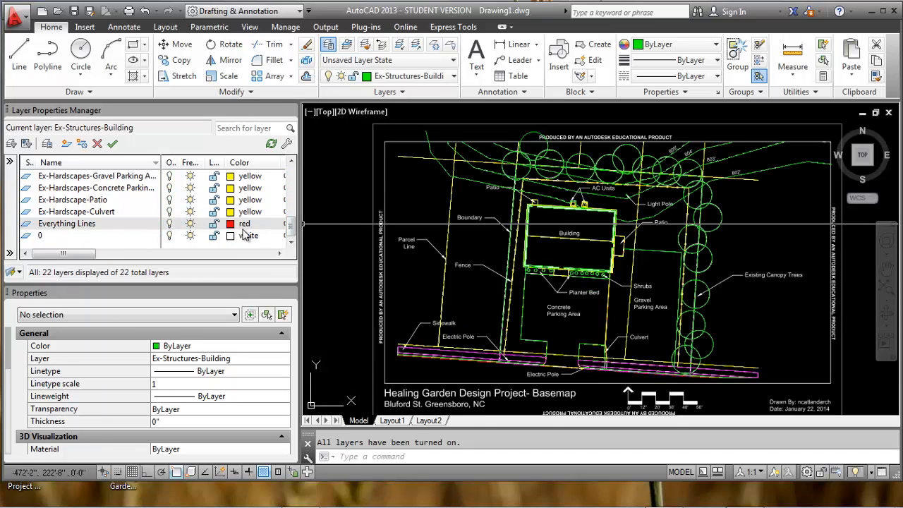
left_click(169, 223)
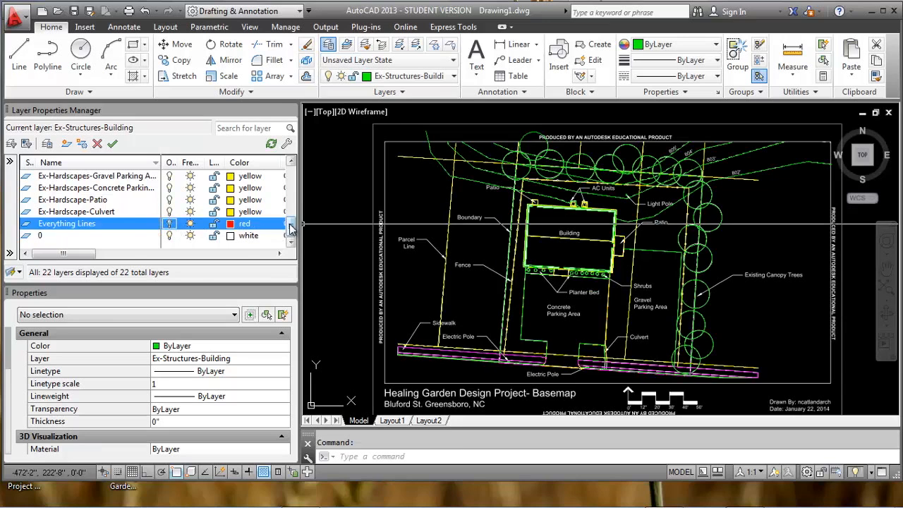
left_click_drag(291, 226, 291, 176)
left_click(170, 175)
Examine the traced site linework around the building with the PDF base map hidden.
scroll(483, 186, "down", 2)
scroll(551, 202, "up", 6)
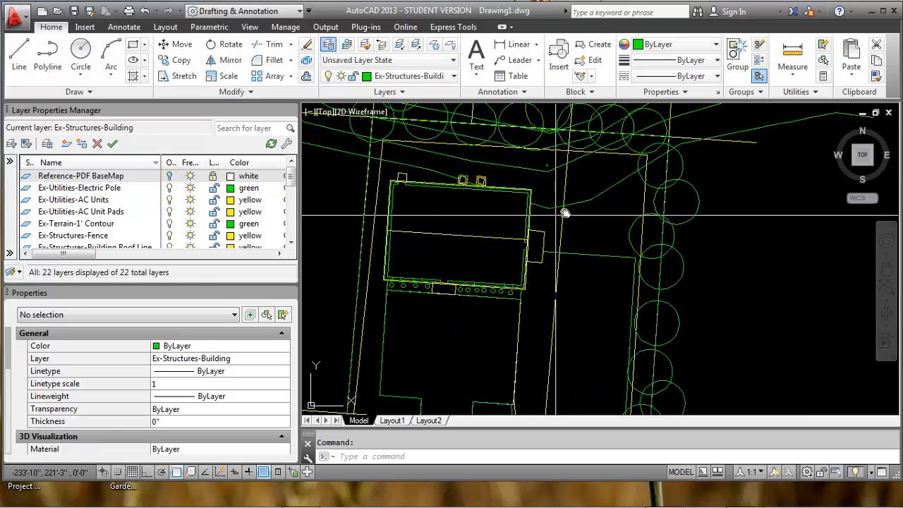
middle_click_drag(520, 200, 595, 242)
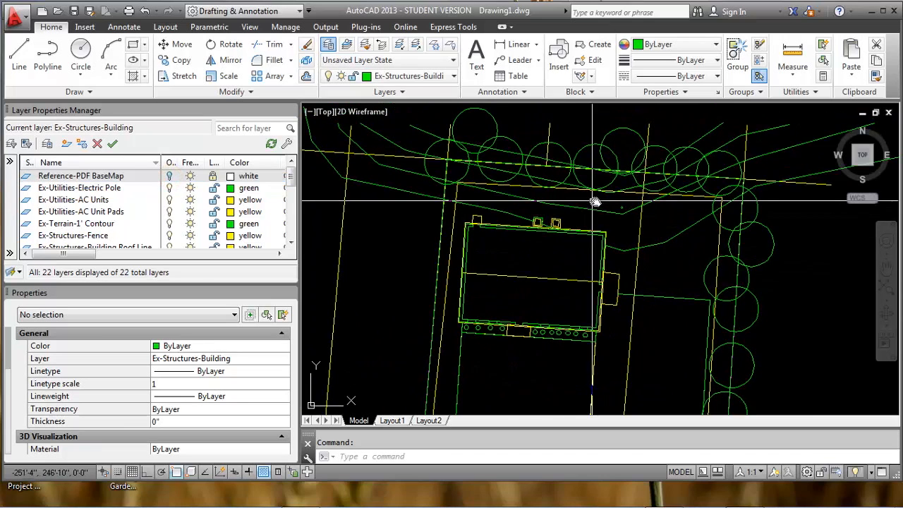
scroll(607, 198, "down", 2)
middle_click_drag(569, 262, 573, 225)
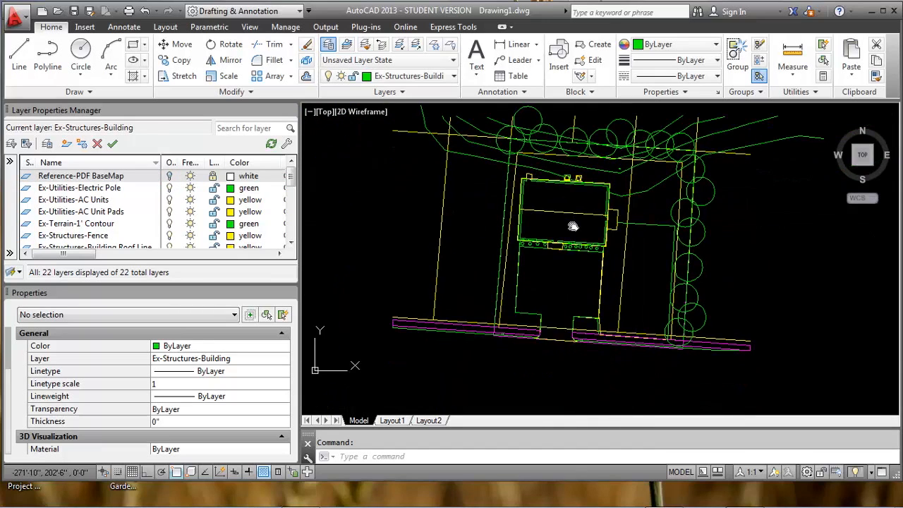
middle_click_drag(513, 259, 515, 289)
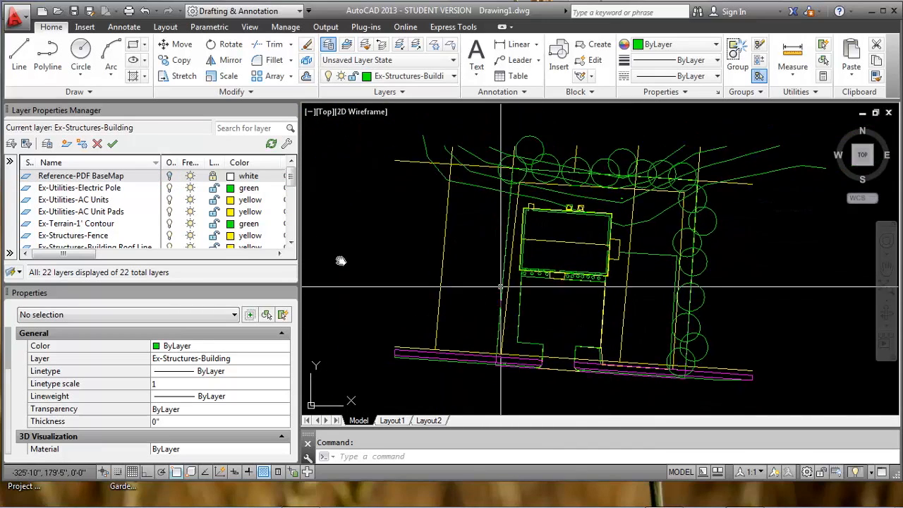
scroll(453, 271, "up", 2)
mouse_move(294, 182)
left_mouse_down()
mouse_move(291, 244)
mouse_move(300, 182)
left_mouse_up()
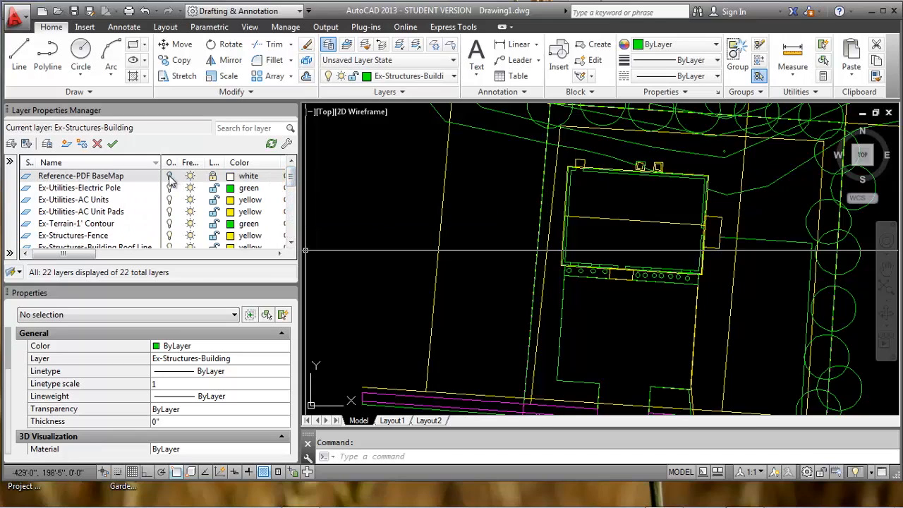
left_click(251, 177)
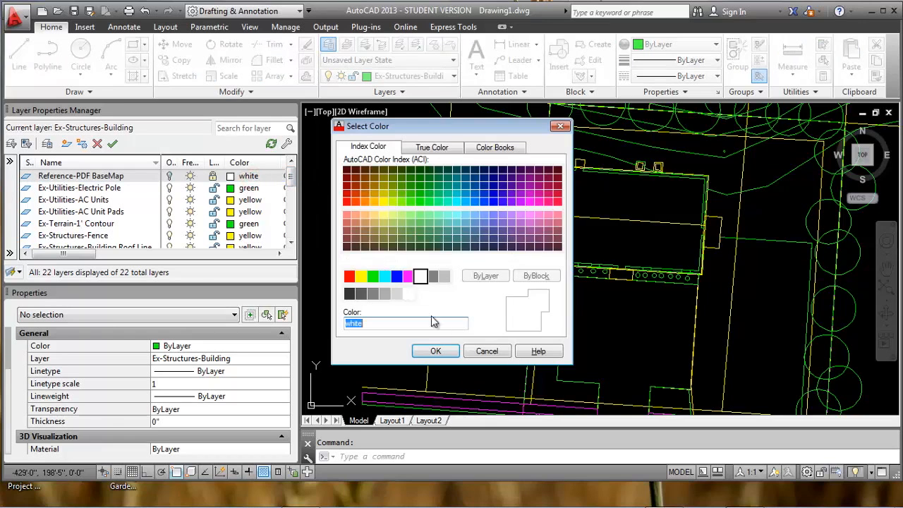
left_click(498, 353)
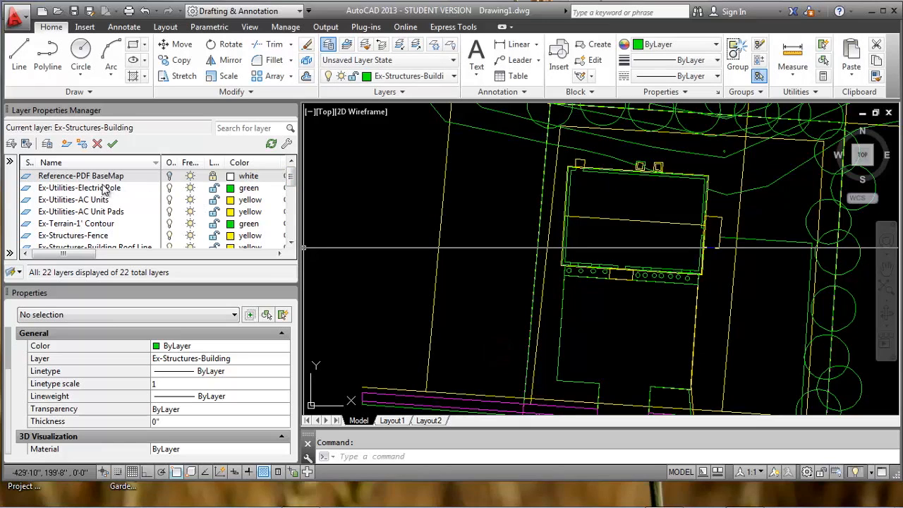
right_click(113, 177)
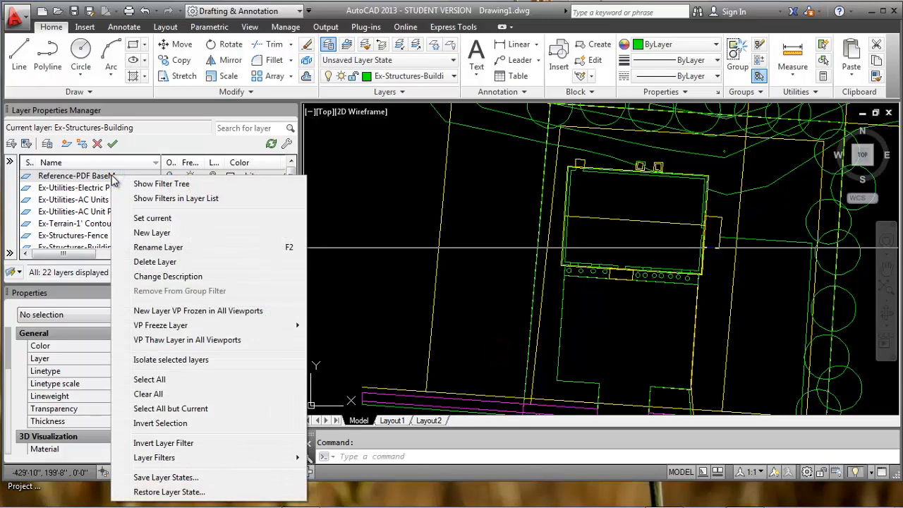
key("Escape")
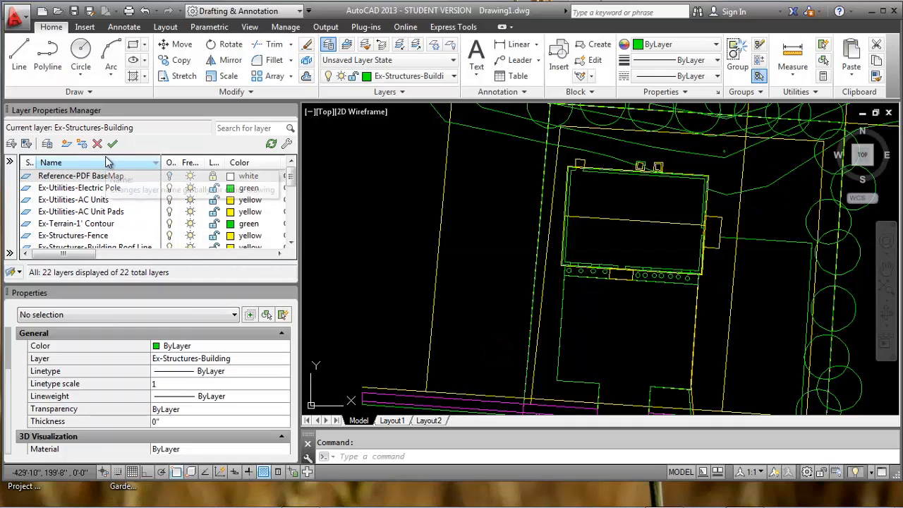
Open the external references list and try to detach the Healing Garden Survey PDF.
type("xr")
key("Return")
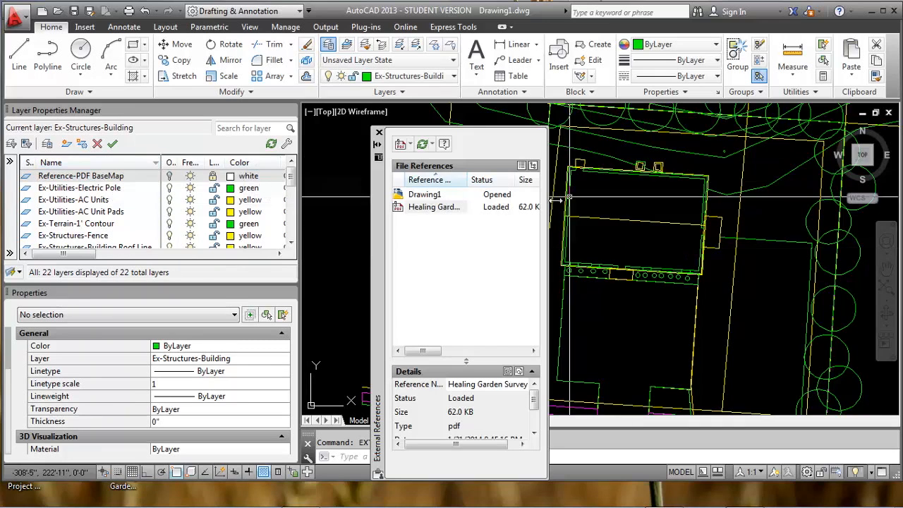
right_click(426, 214)
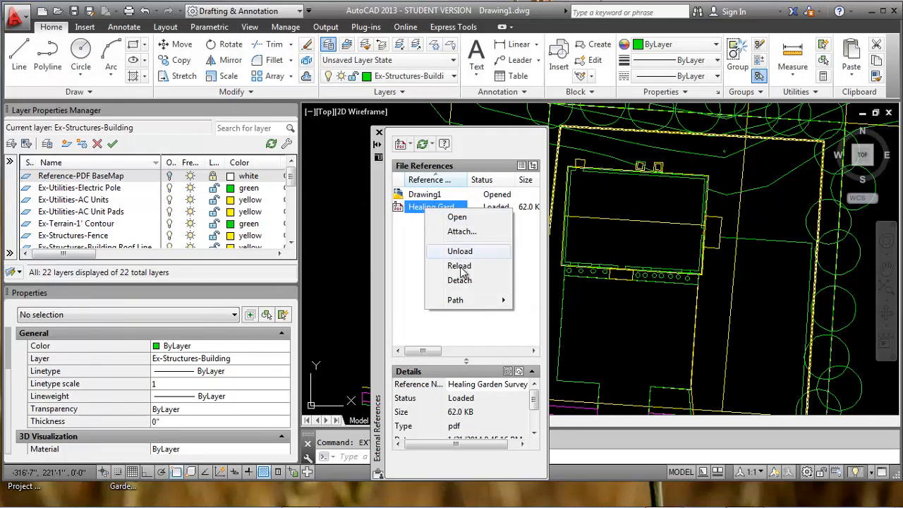
left_click(476, 281)
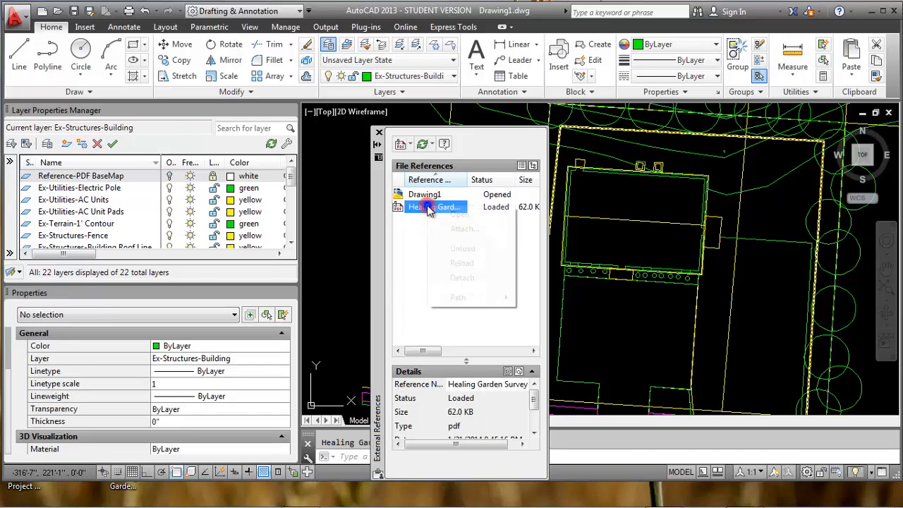
right_click(427, 209)
left_click(484, 279)
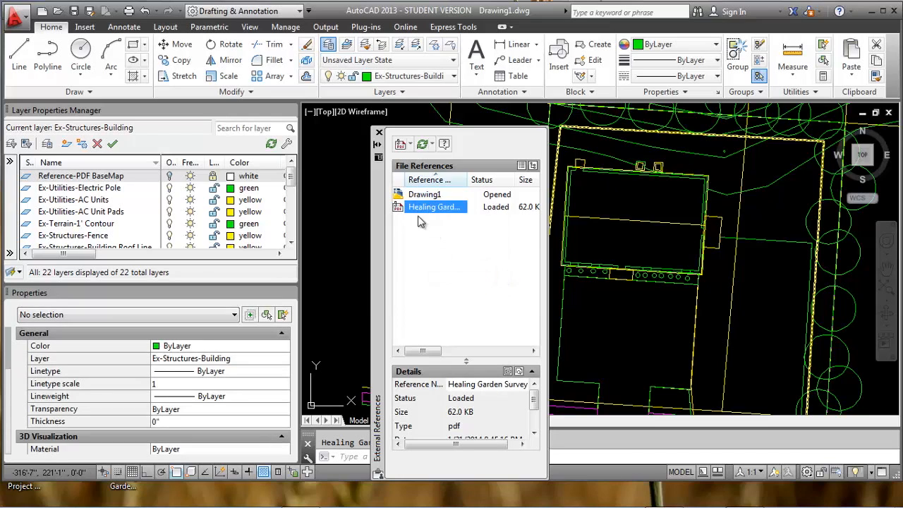
left_click(409, 144)
left_click(441, 281)
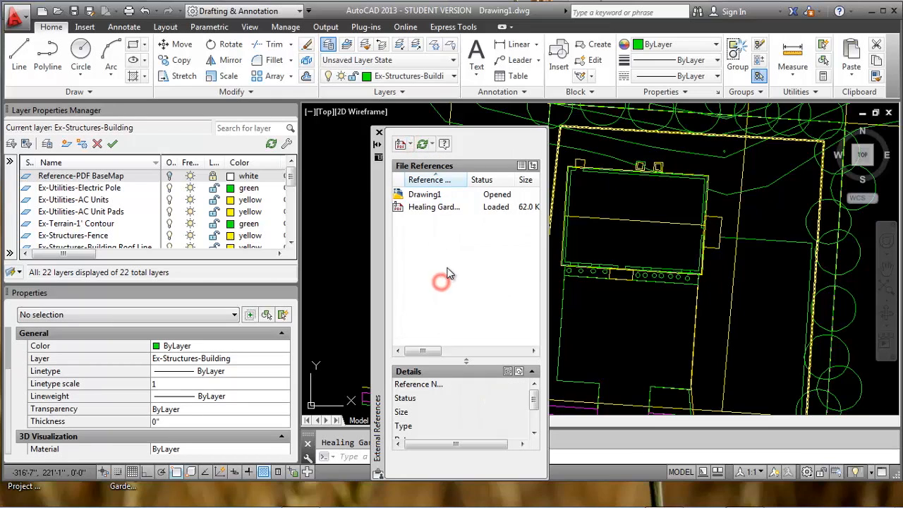
Turn on and unlock the Reference-PDF BaseMap layer to detach the Healing Garden Survey PDF, and close the external references list.
left_click(169, 176)
right_click(449, 211)
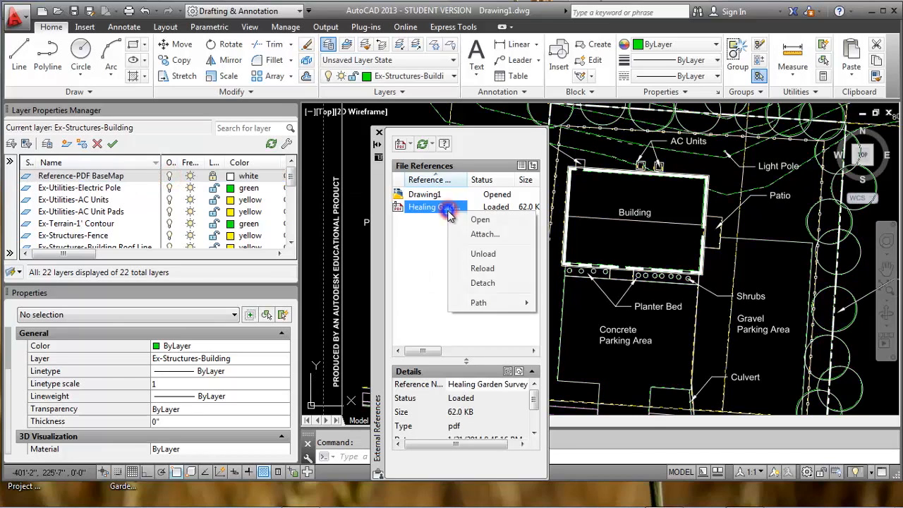
left_click(485, 273)
left_click(213, 176)
right_click(439, 209)
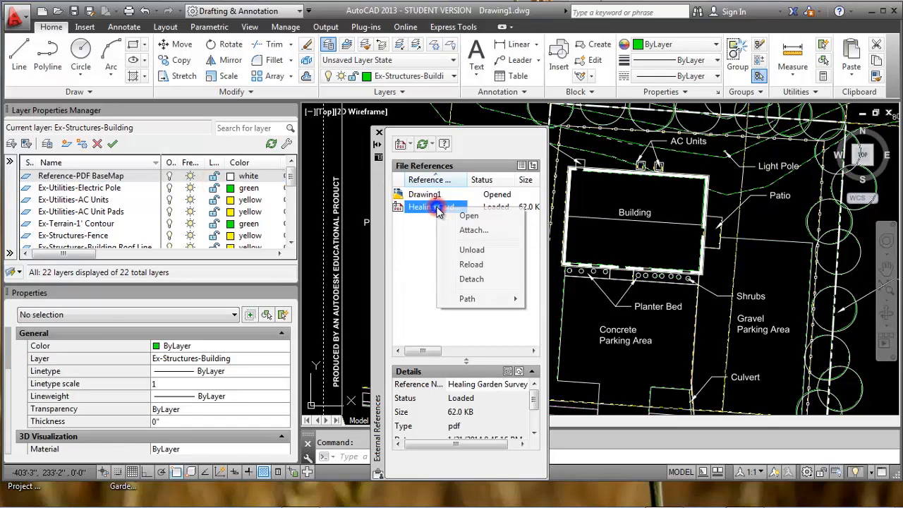
left_click(471, 279)
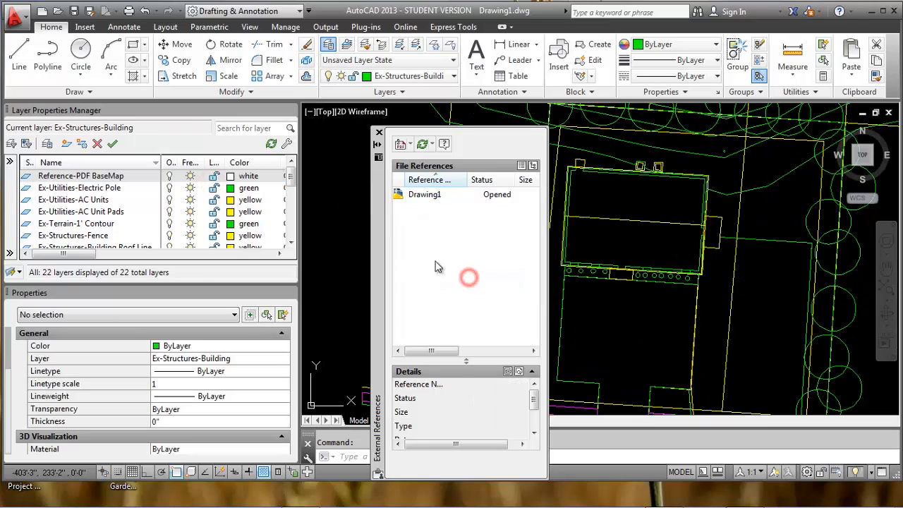
left_click(379, 132)
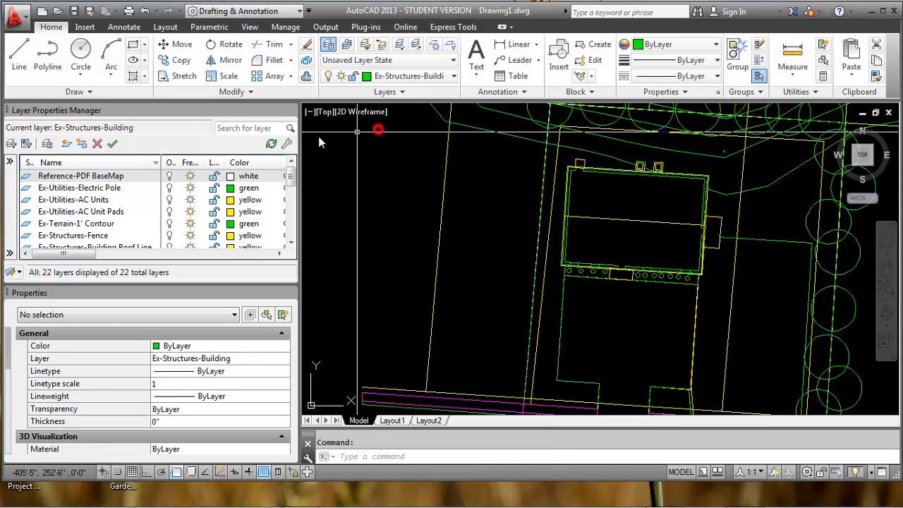
Delete the Reference-PDF BaseMap layer.
right_click(69, 180)
key("Escape")
left_click(98, 144)
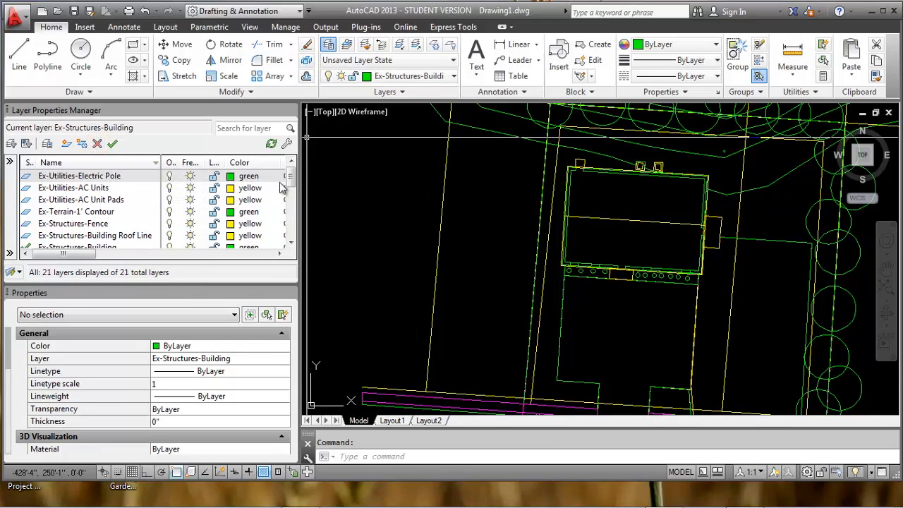
Turn on the Everything Lines layer and make it the current layer.
left_click_drag(290, 180, 240, 245)
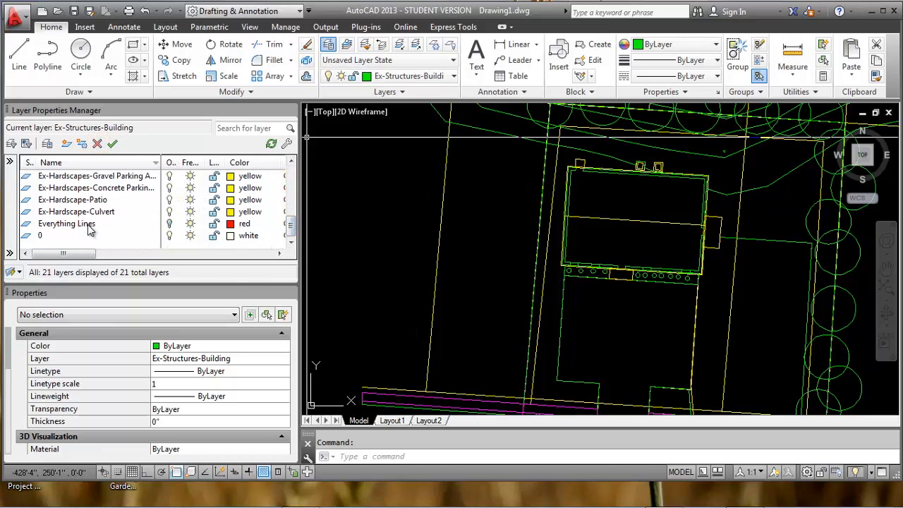
left_click(170, 224)
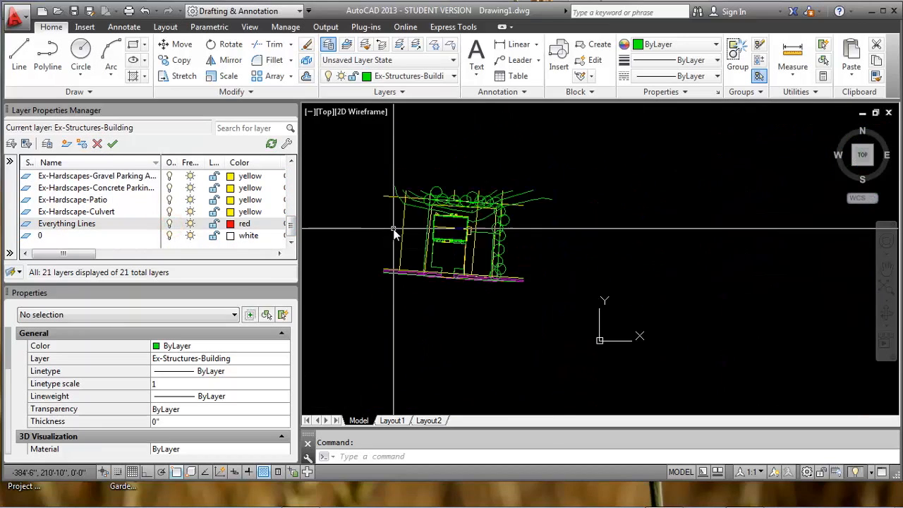
double_click(88, 224)
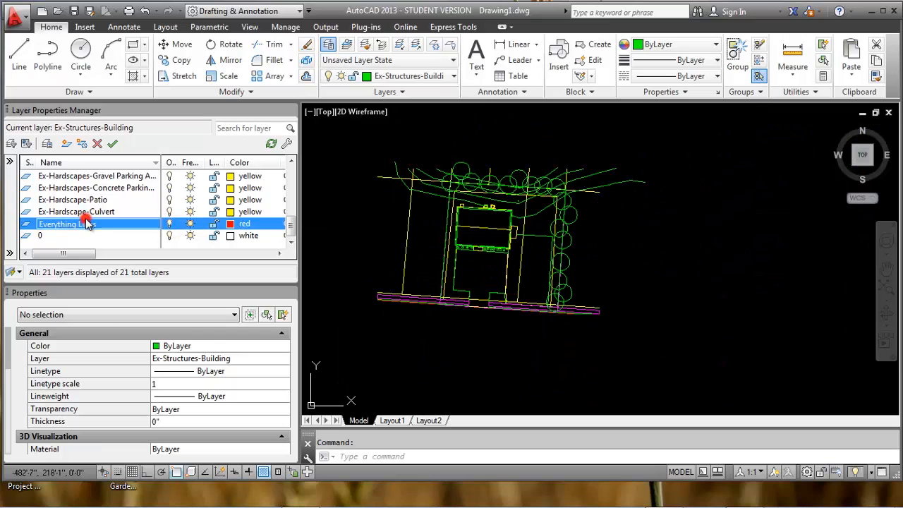
Draw a short slanted one-segment polyline in the empty area west of the site on the Everything Lines layer.
type("pl")
key("Return")
left_click(360, 208)
left_click(366, 198)
key("Escape")
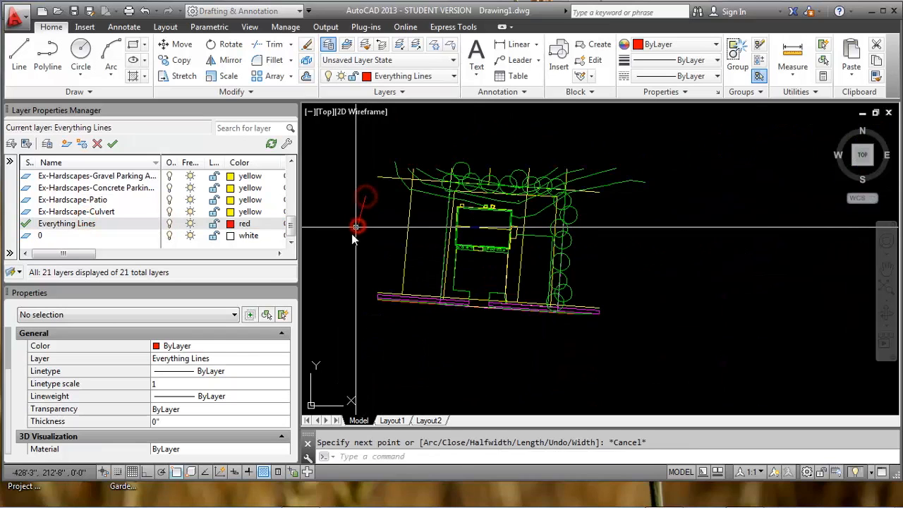
Isolate the Everything Lines layer with LAYISO by picking the short polyline west of the site.
type("lay")
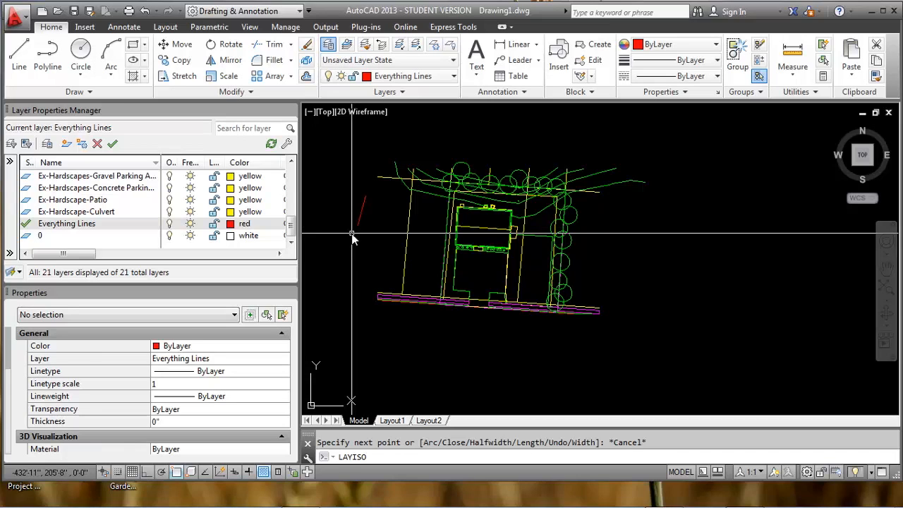
type("iso")
key("Return")
left_click(360, 210)
key("Return")
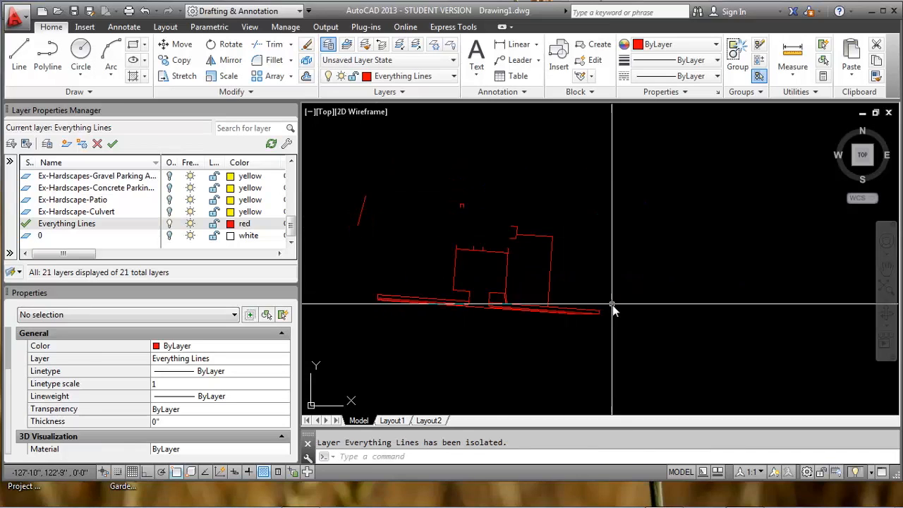
Delete all the red polylines on the isolated Everything Lines layer.
left_click(628, 331)
left_click(427, 203)
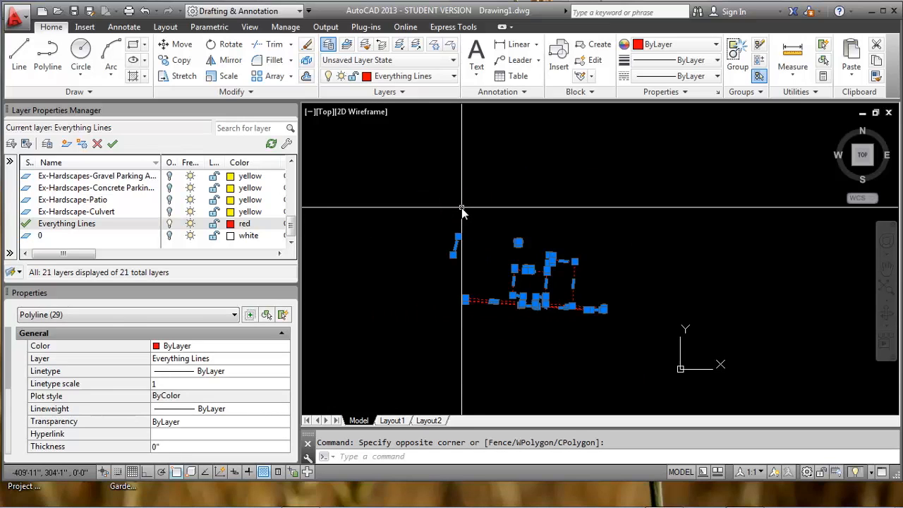
key("Delete")
Turn all layers back on with LAYON.
type("layn")
key("Return")
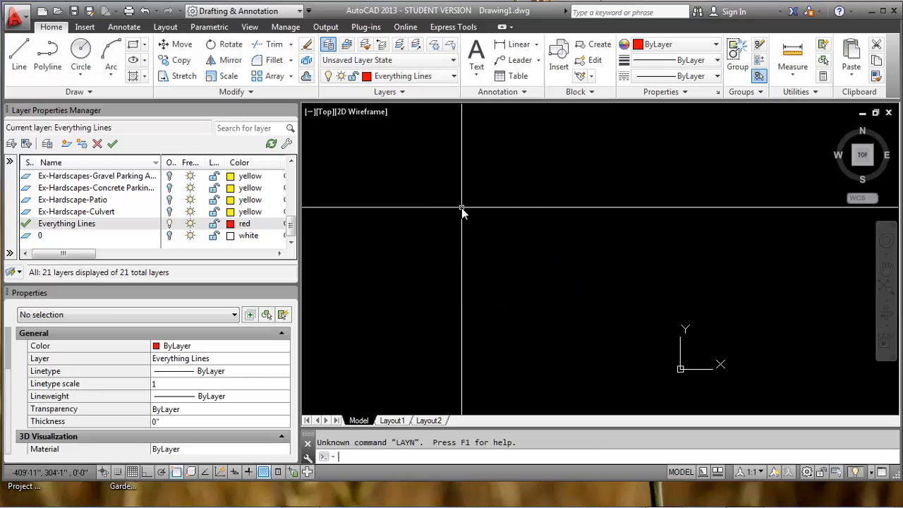
key("Escape")
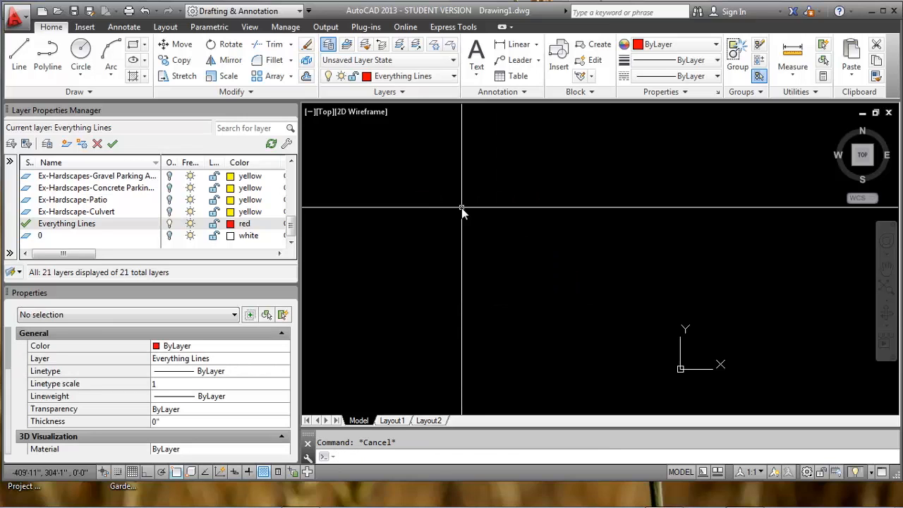
key("Return")
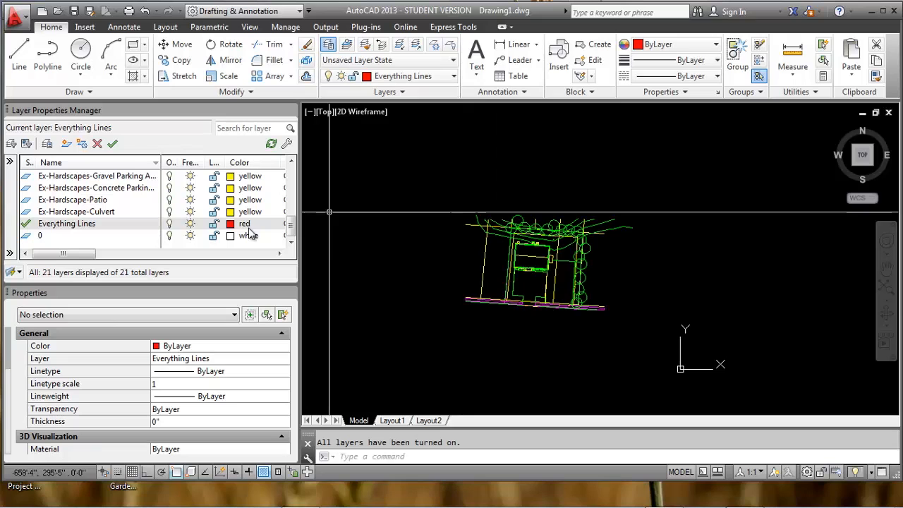
Make Ex-Hardscape-Culvert the current layer and delete the Everything Lines layer.
double_click(77, 211)
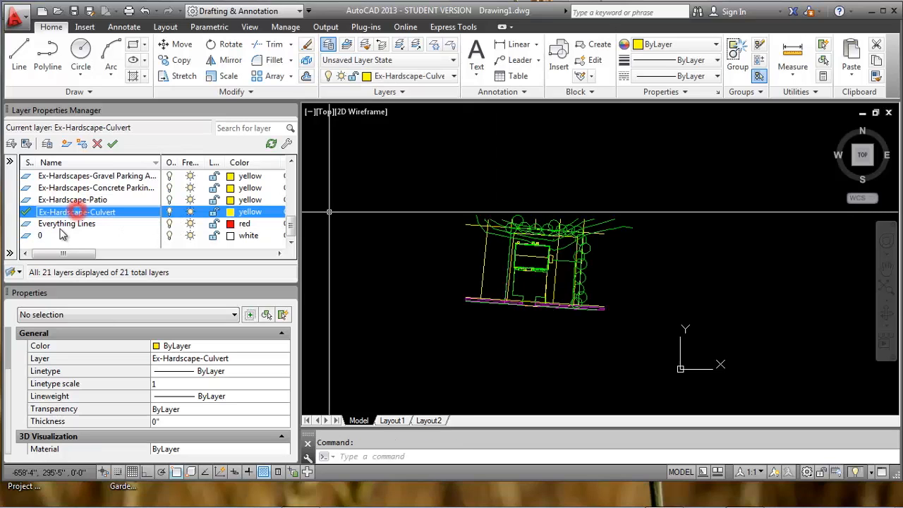
left_click(63, 224)
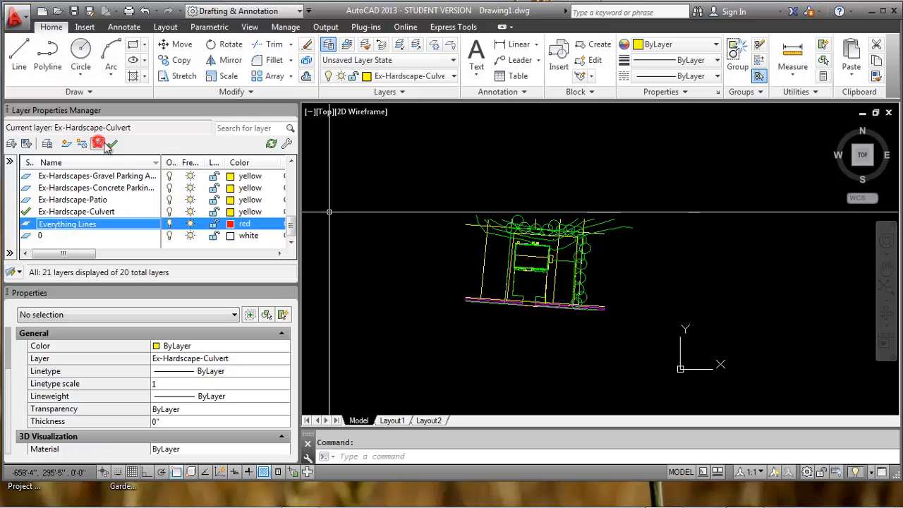
left_click(97, 143)
Set the color of all layers in the drawing to white.
scroll(445, 242, "up", 5)
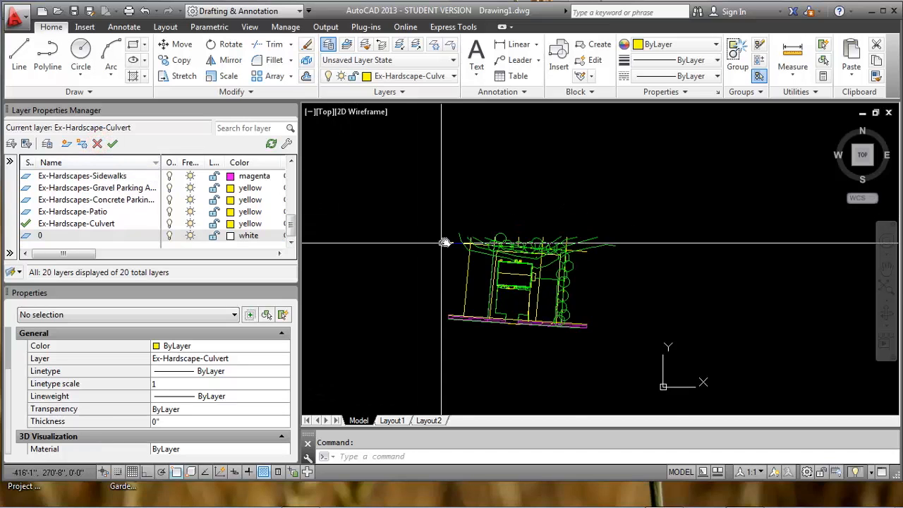
scroll(445, 242, "down", 2)
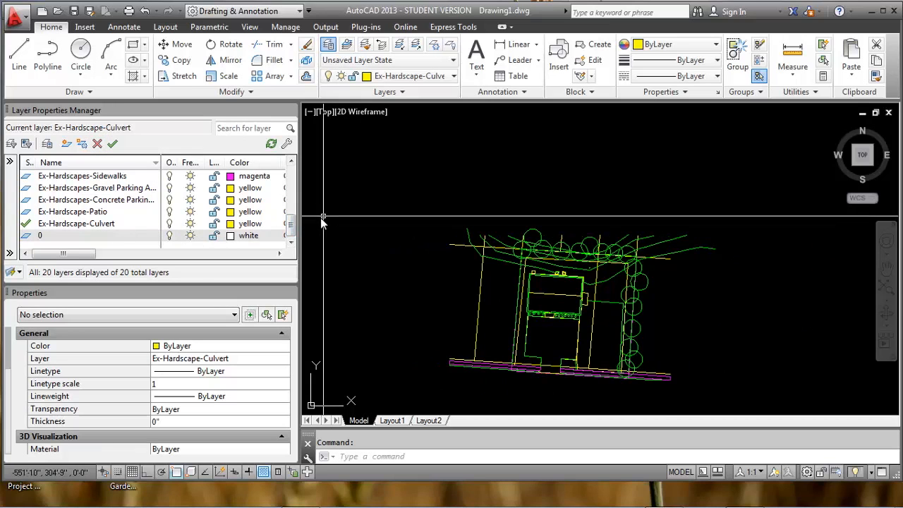
left_click_drag(293, 221, 290, 178)
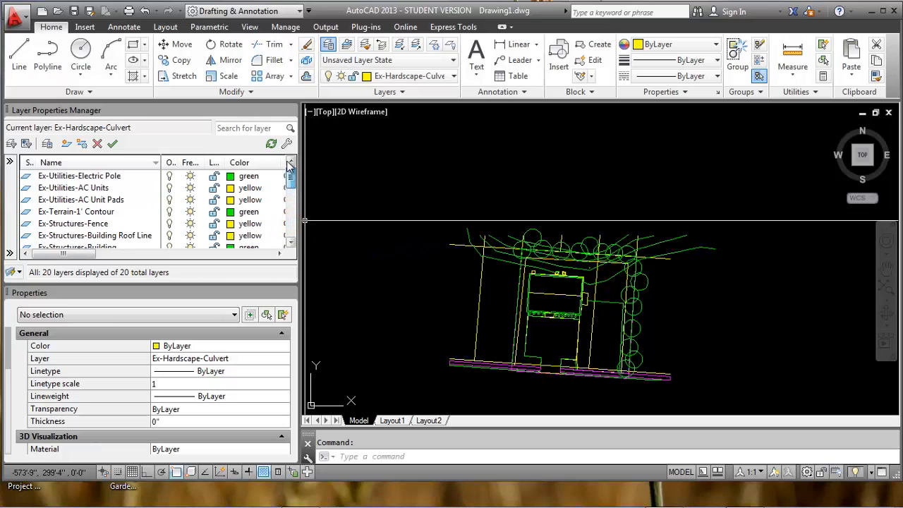
left_click(80, 176)
key("ctrl+a")
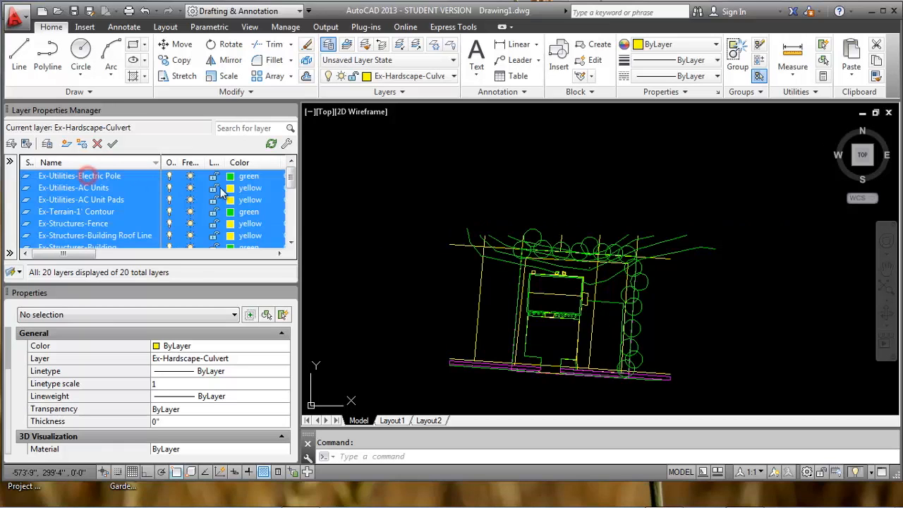
left_click(233, 180)
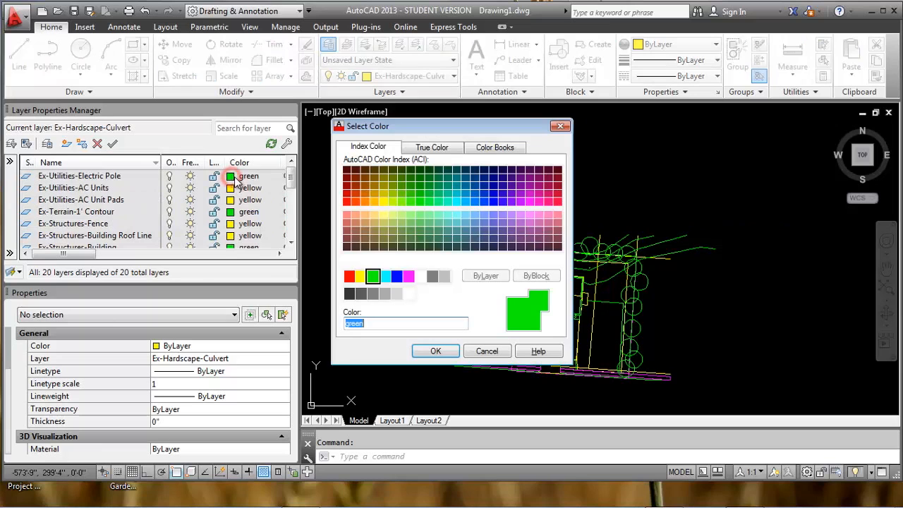
left_click(420, 276)
left_click(438, 357)
Sort the layer list by name in ascending order.
mouse_move(483, 238)
middle_mouse_down()
mouse_move(450, 189)
mouse_move(446, 156)
middle_mouse_up()
scroll(459, 198, "down", 2)
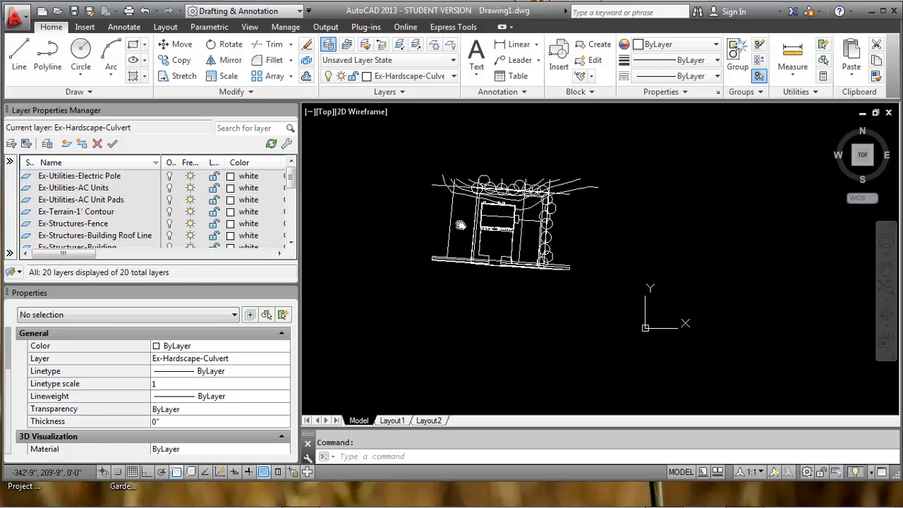
scroll(448, 190, "up", 4)
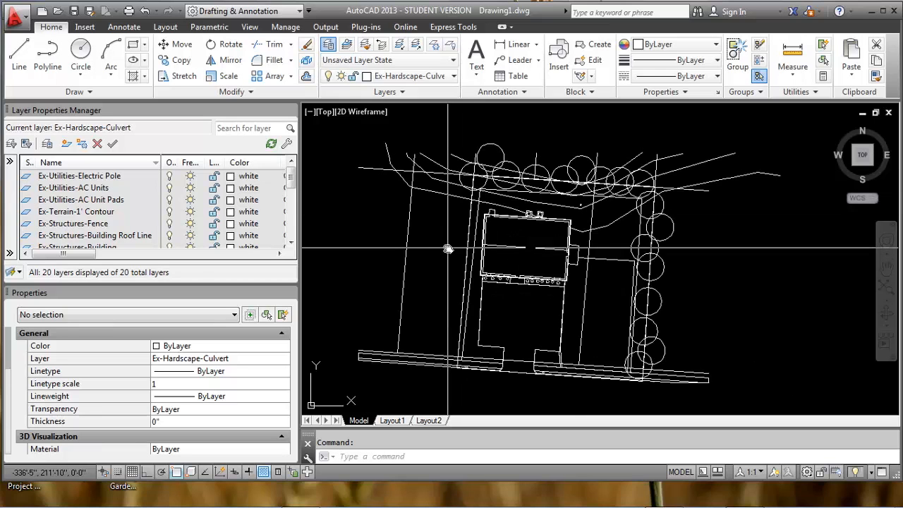
left_click(69, 161)
left_click(70, 160)
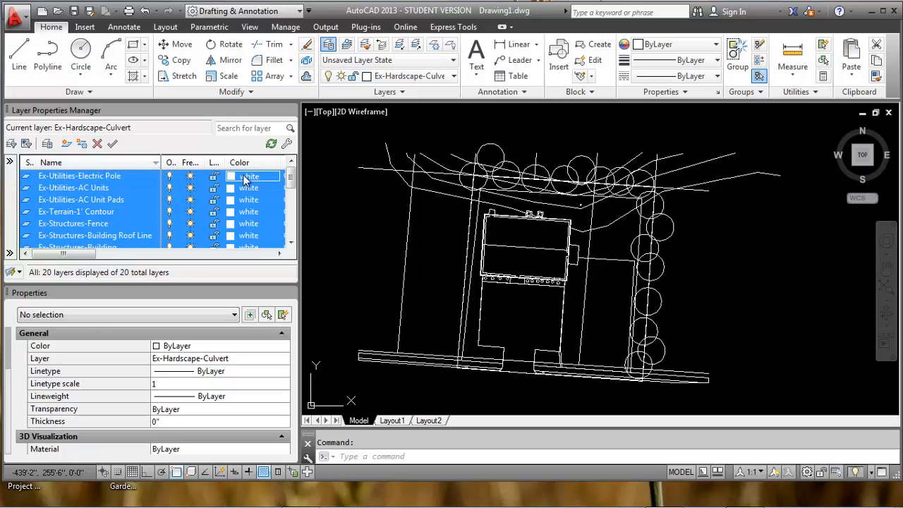
left_click(98, 162)
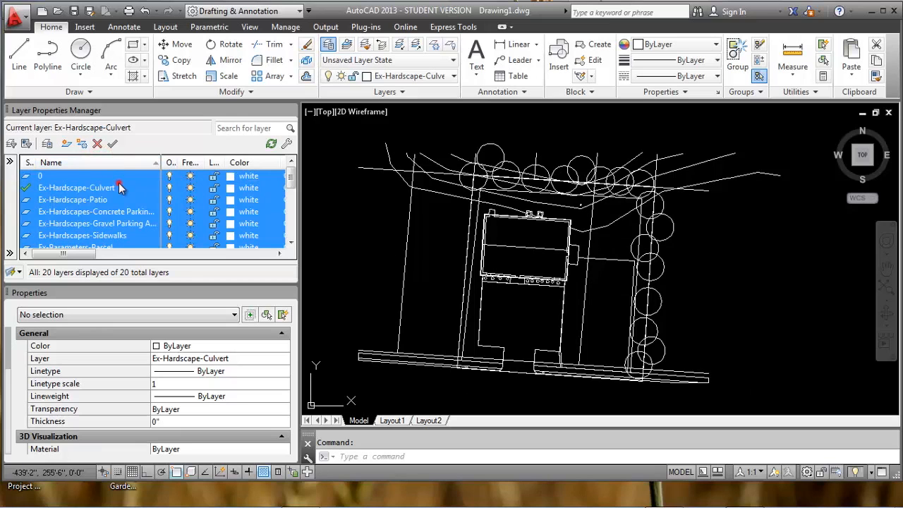
Review the layer list in Healing Garden Survey.dwg and look at the index color choices for layer 0.
left_click(120, 187)
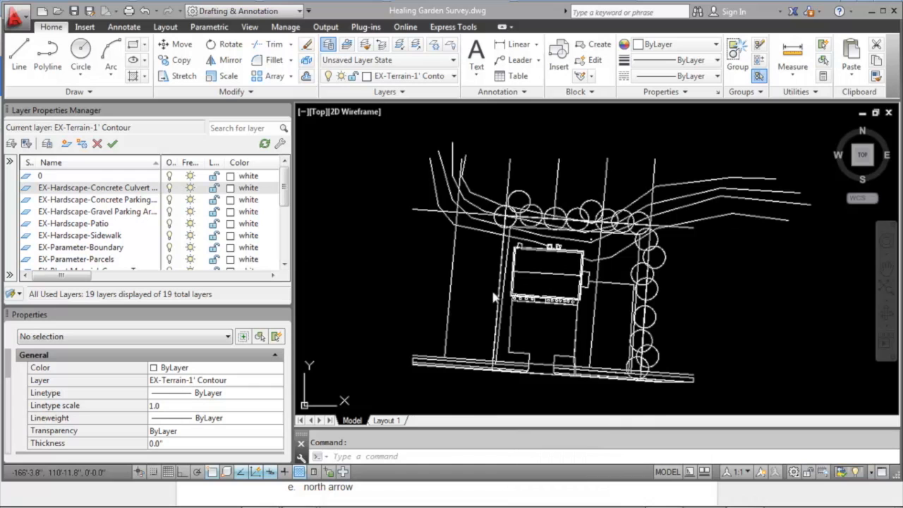
left_click(494, 293)
mouse_move(470, 268)
middle_mouse_down()
mouse_move(476, 290)
mouse_move(471, 272)
middle_mouse_up()
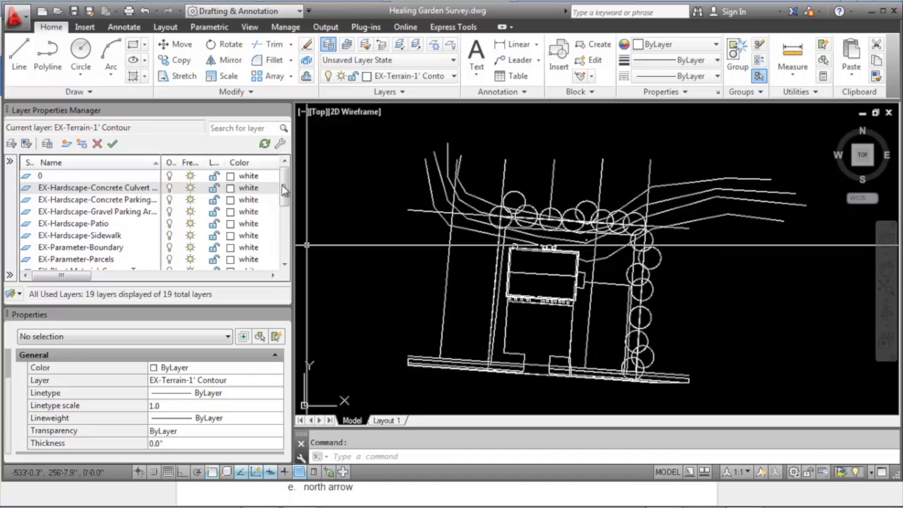
scroll(287, 184, "down", 4)
scroll(287, 181, "up", 4)
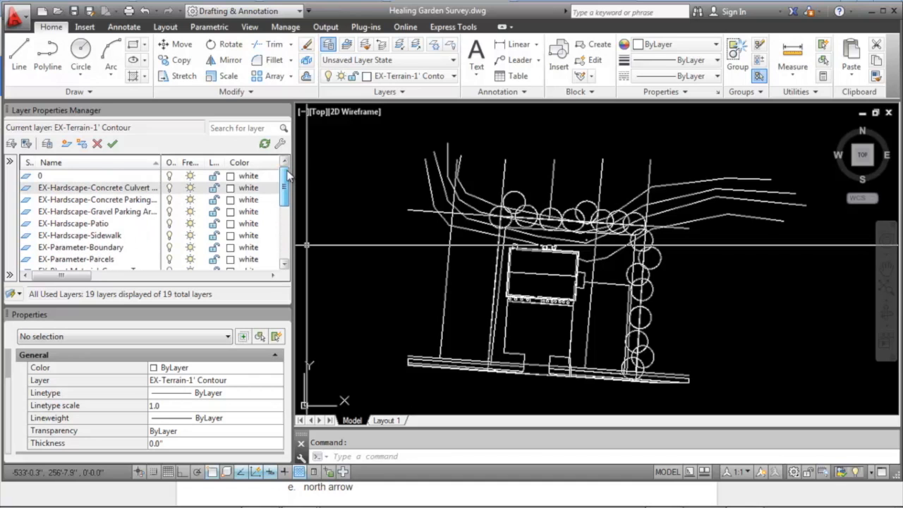
left_click(233, 176)
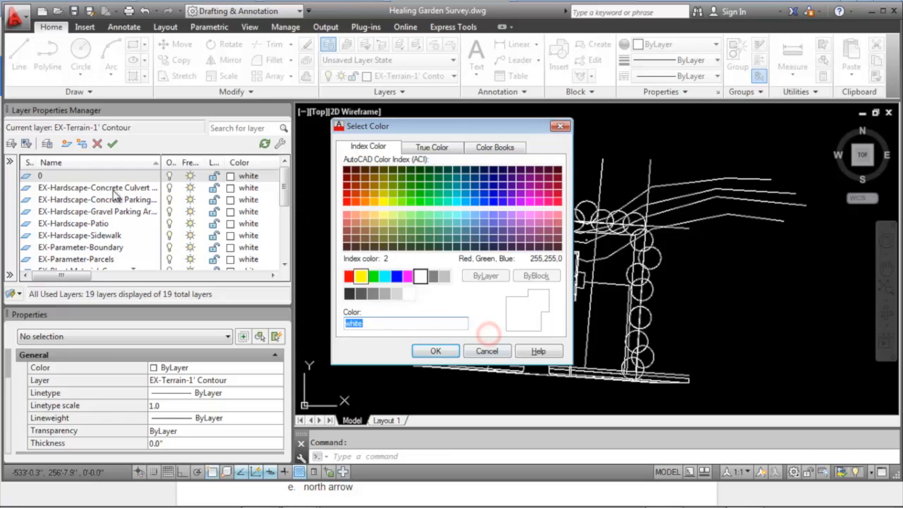
left_click(486, 351)
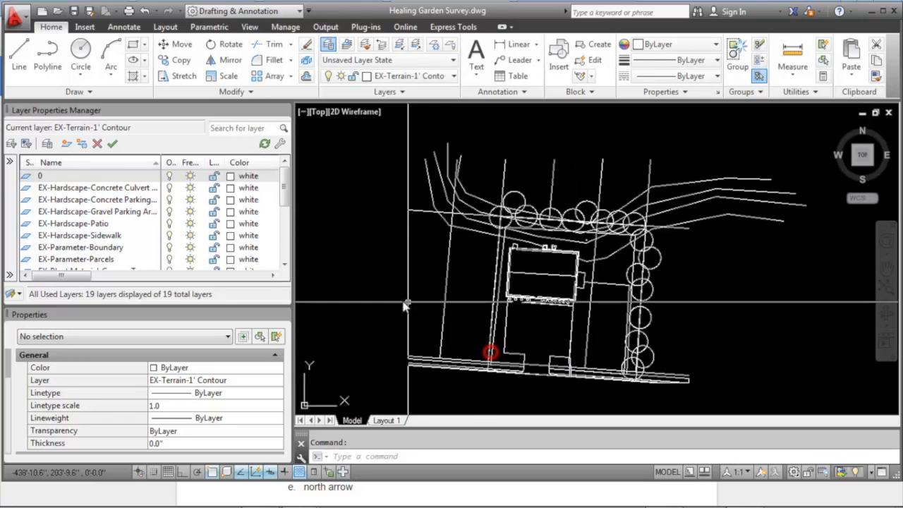
Set the color of the existing hardscape concrete culvert layer to red.
left_click(100, 188)
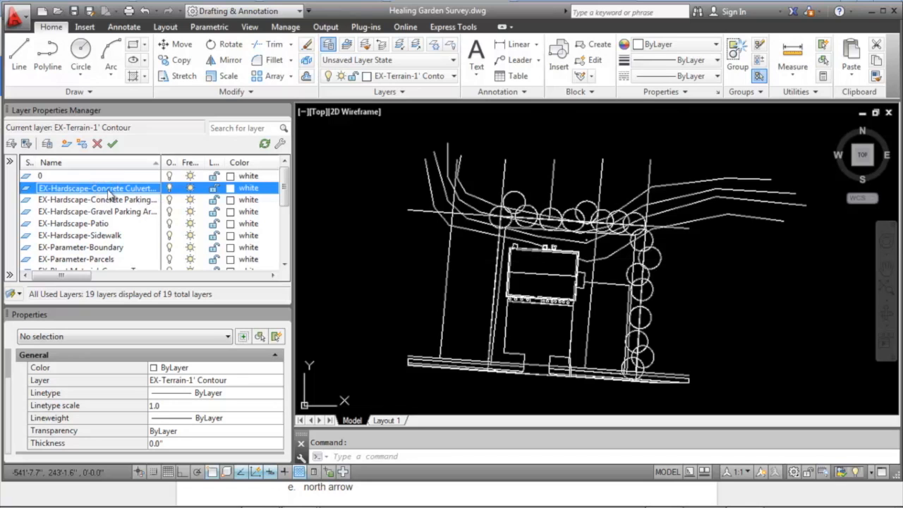
left_click(238, 188)
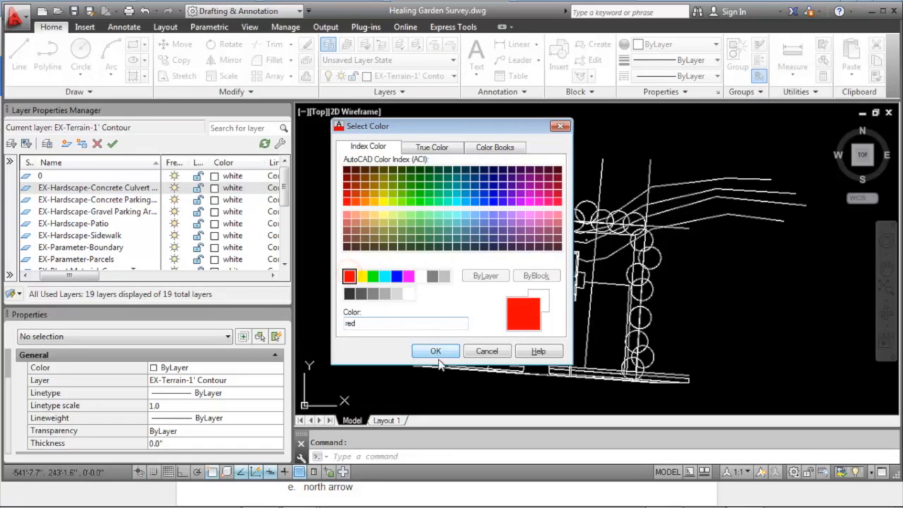
left_click(436, 348)
middle_click_drag(706, 379, 722, 335)
scroll(568, 323, "up", 2)
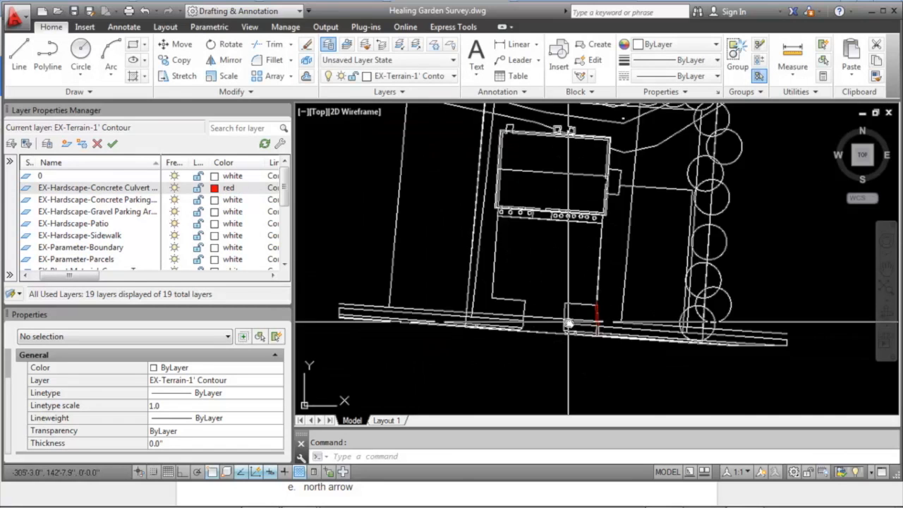
middle_click_drag(541, 304, 521, 318)
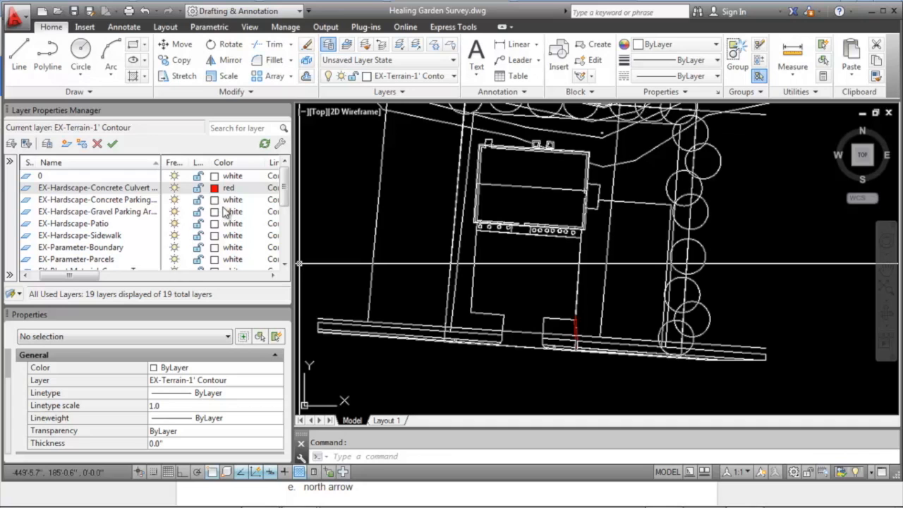
Set the existing hardscape concrete parking and gravel parking layers to red, together with the concrete culvert layer.
left_click(93, 212, "shift")
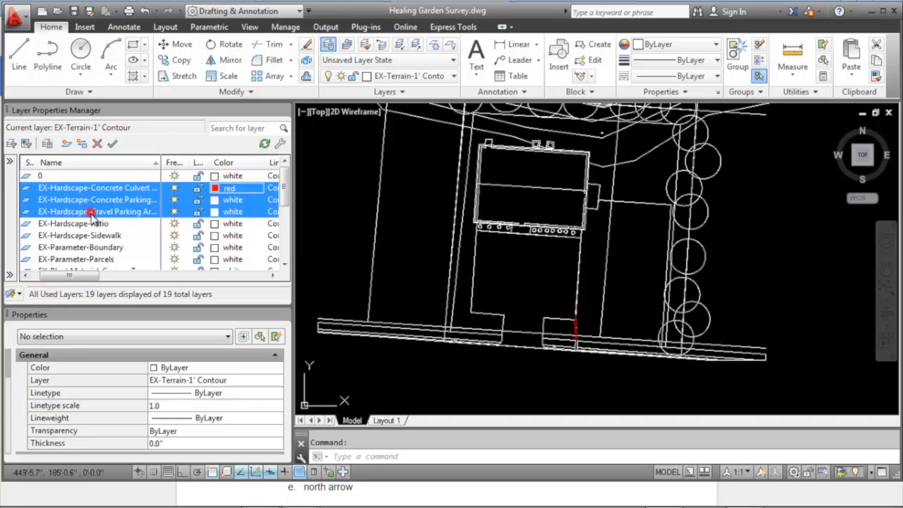
left_click(215, 212)
left_click(349, 276)
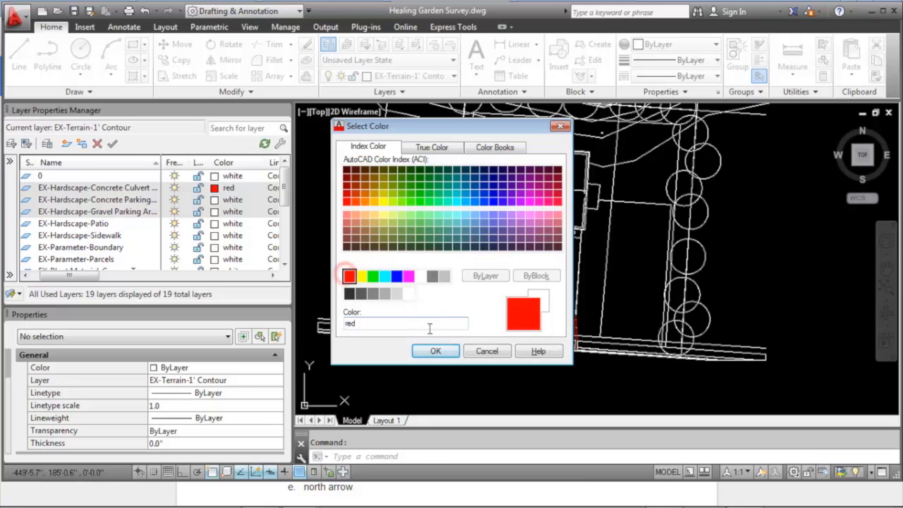
left_click(440, 350)
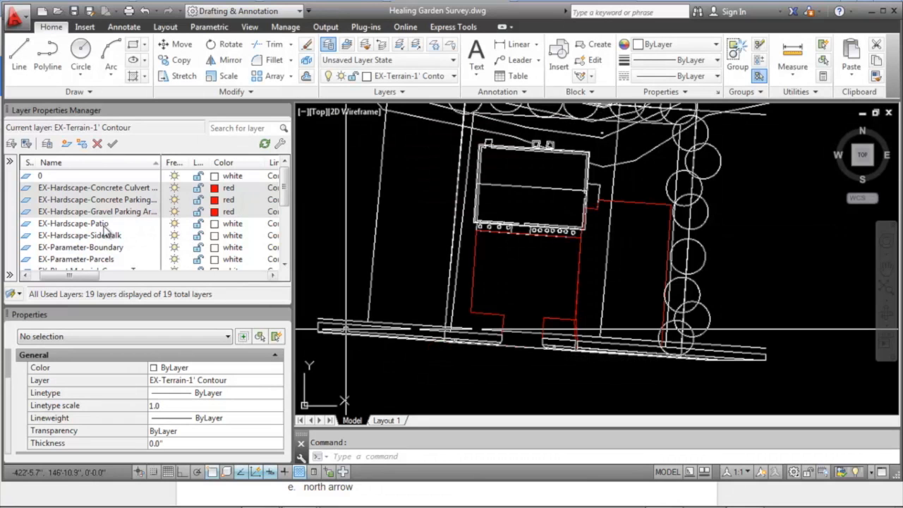
Set the color of the EX-Hardscape-Patio and EX-Hardscape-Sidewalk layers to red.
left_click(103, 224)
left_click(113, 237, "ctrl")
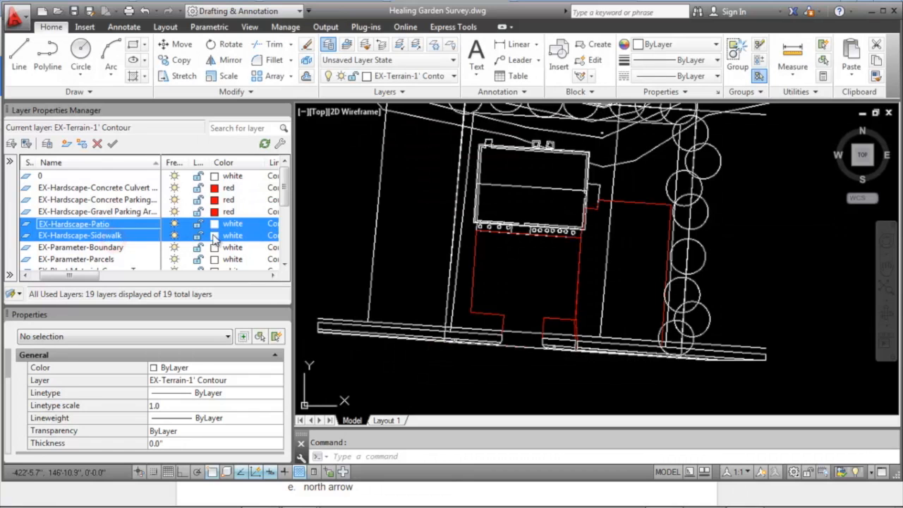
left_click(214, 238)
left_click(349, 276)
left_click(436, 351)
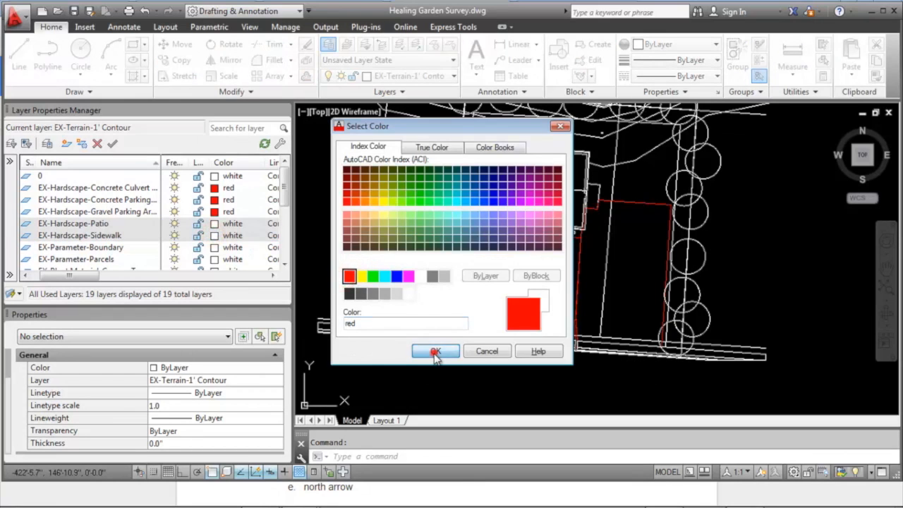
middle_click_drag(479, 277, 466, 292)
scroll(468, 278, "down", 1)
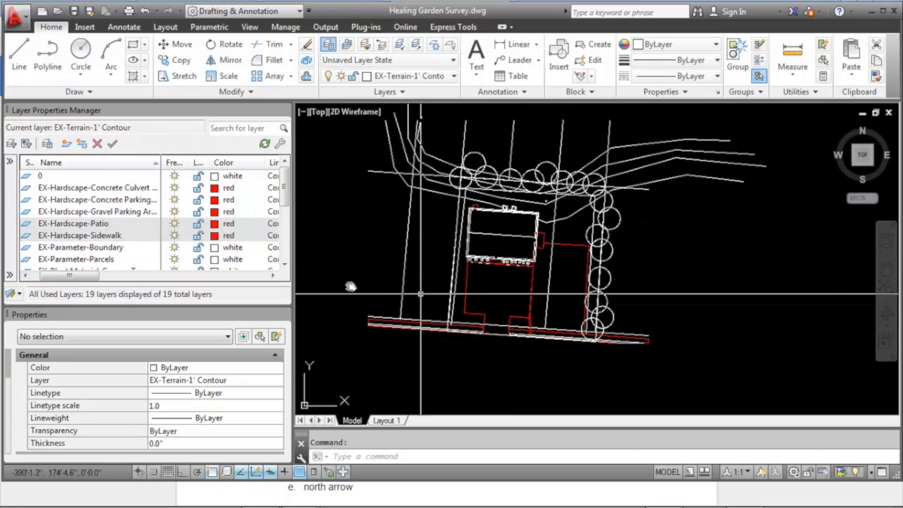
Set the color of the EX-Parameter-Boundary layer to magenta.
left_click_drag(283, 192, 287, 215)
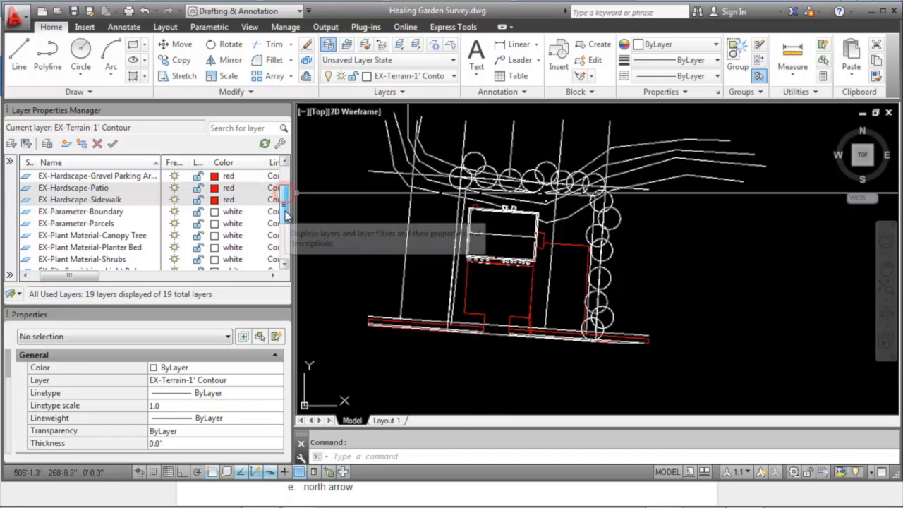
left_click(110, 213)
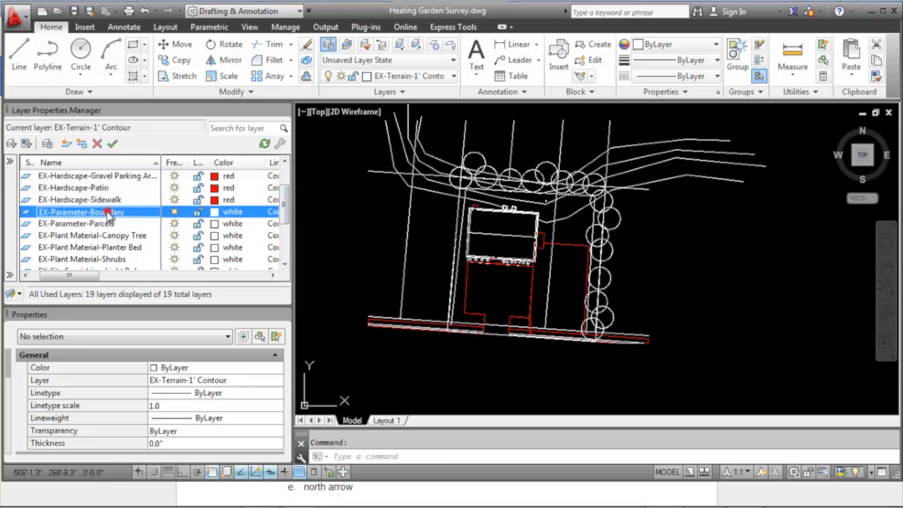
left_click(214, 213)
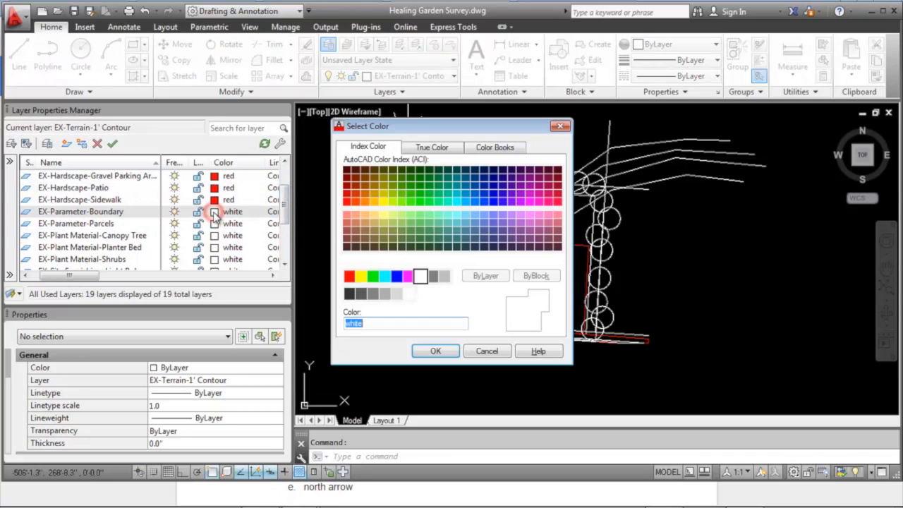
left_click(408, 276)
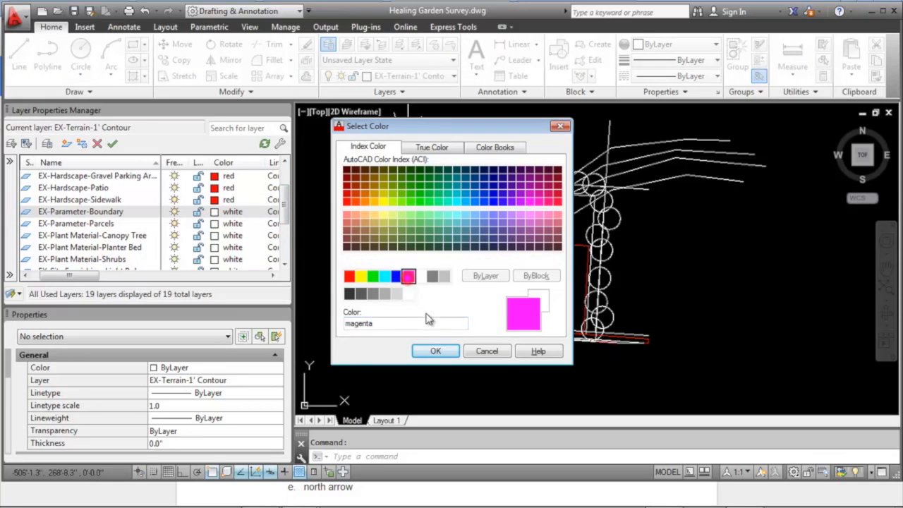
left_click(436, 352)
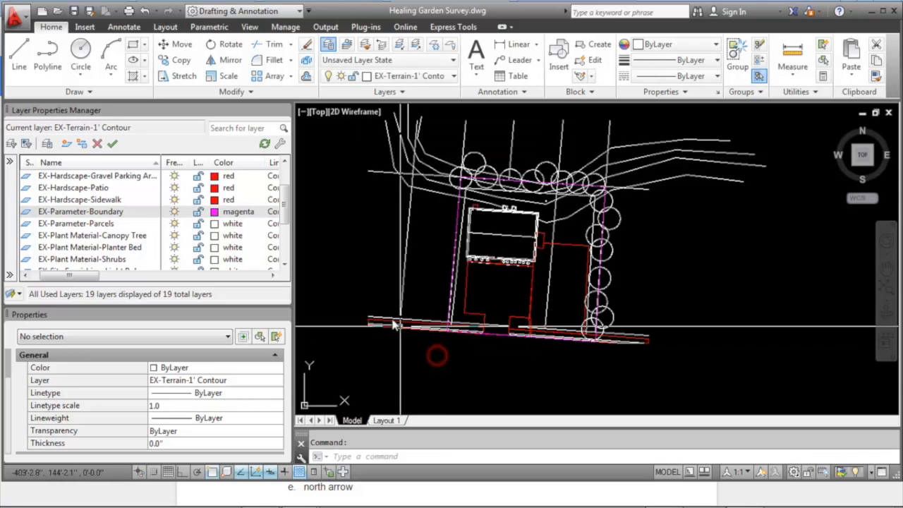
Set the color of the EX-Parameter-Parcels layer to yellow.
left_click(214, 223)
left_click(372, 277)
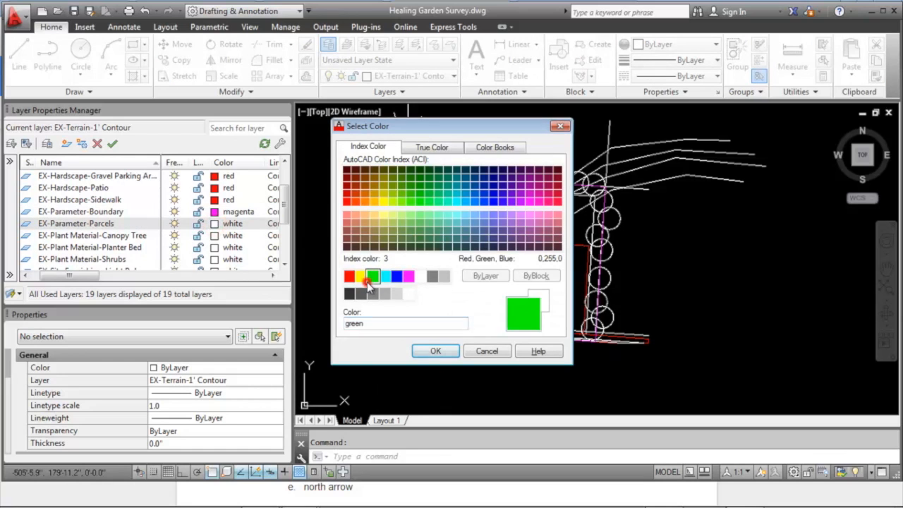
left_click(360, 276)
left_click(435, 351)
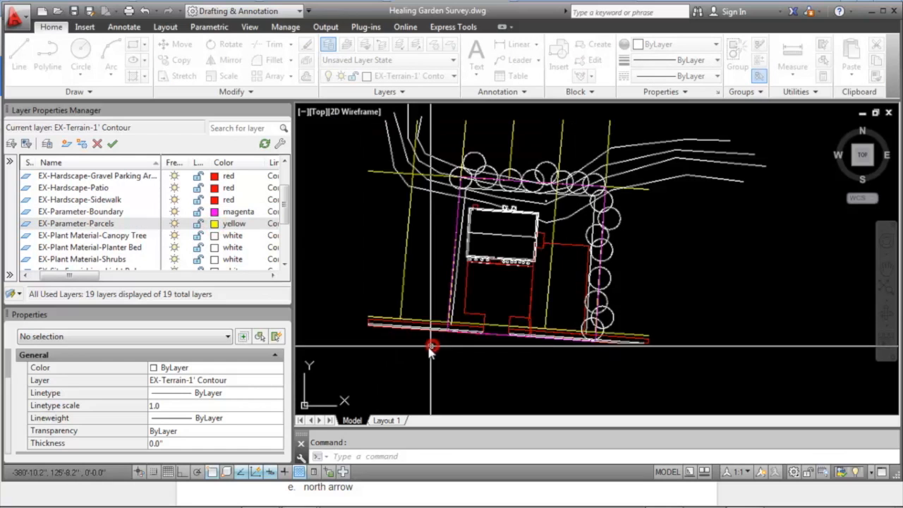
Set the color of the three EX-Plant Material layers (Canopy Tree, Planter Bed and Shrubs) to green.
left_click(220, 237)
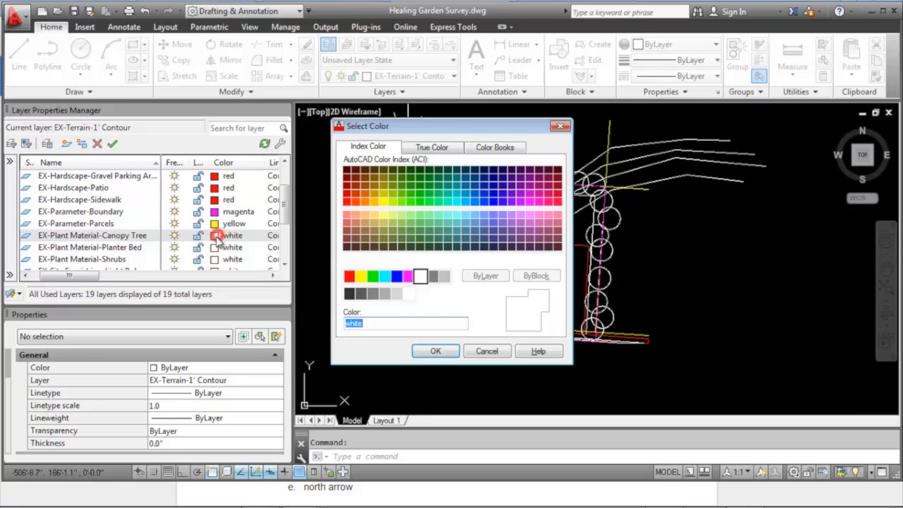
left_click(497, 357)
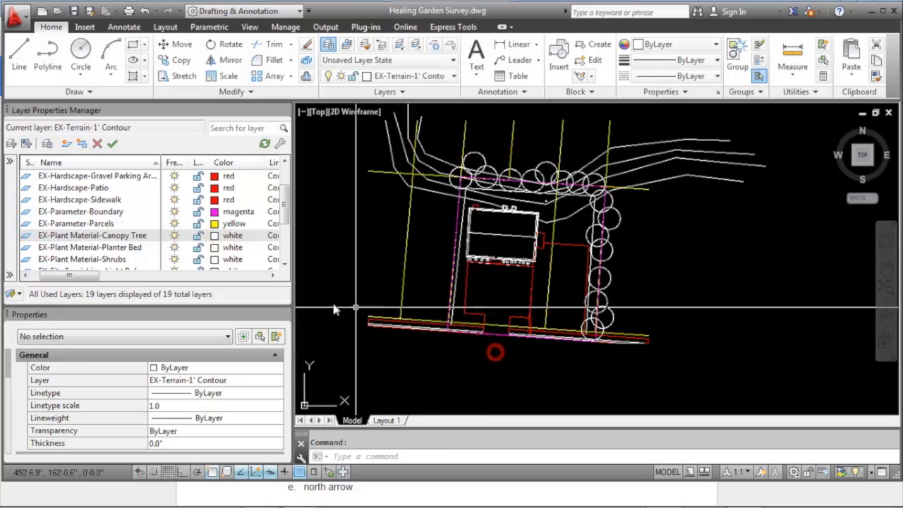
left_click(106, 260, "shift")
scroll(277, 219, "down", 2)
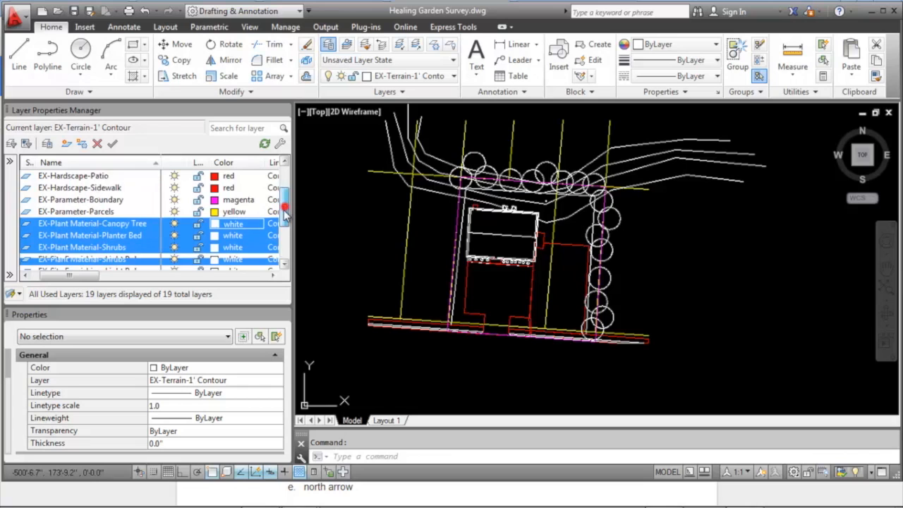
left_click(214, 211)
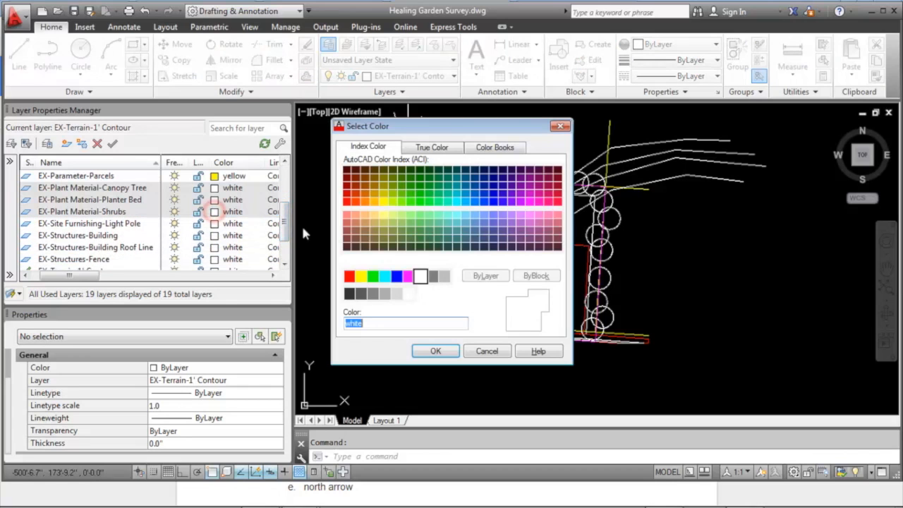
left_click(371, 275)
left_click(435, 351)
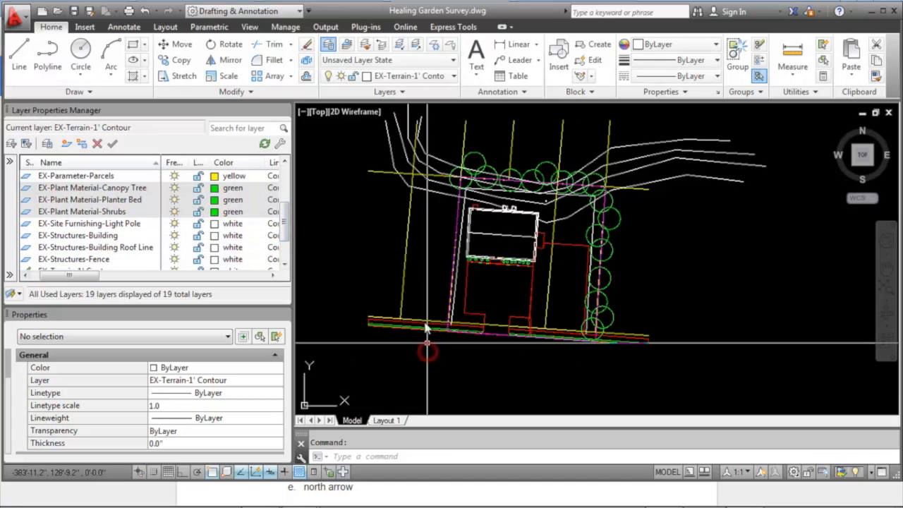
Set the color of the EX-Site Furnishing-Light Pole layer to red.
left_click(132, 224)
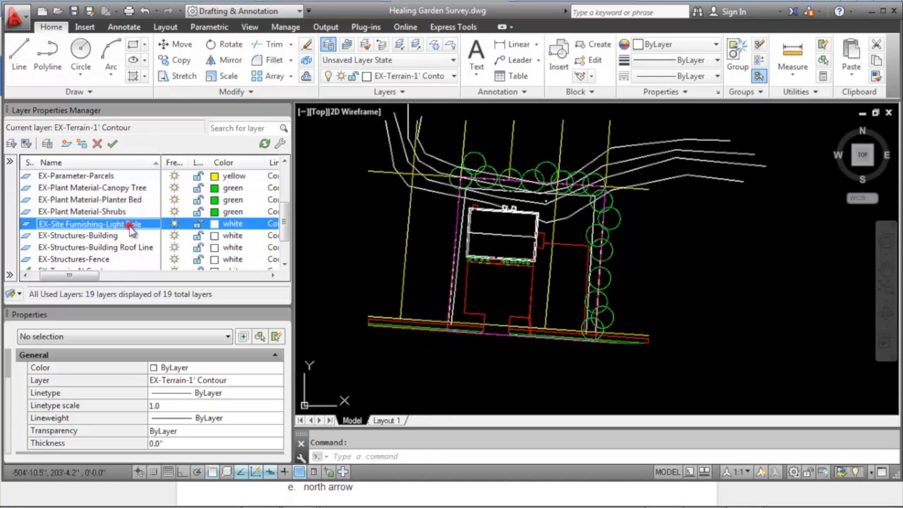
left_click(215, 224)
left_click(346, 276)
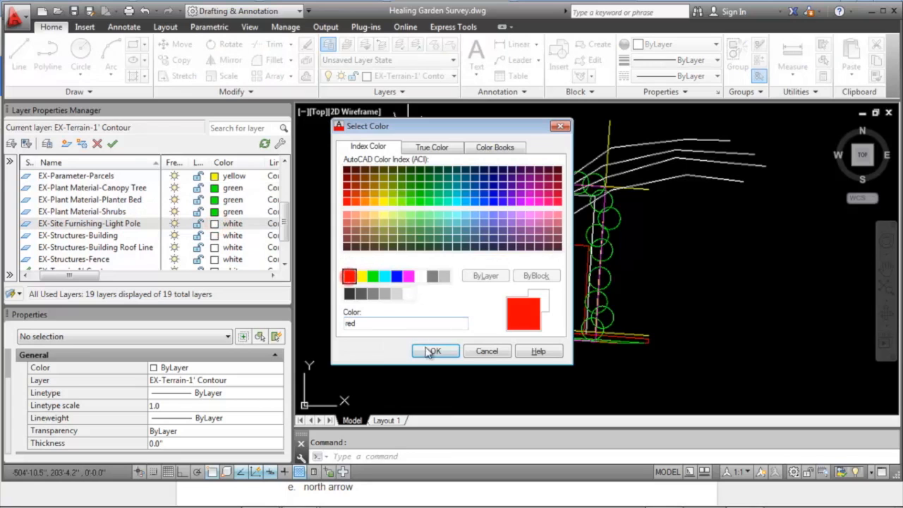
left_click(425, 349)
left_click(214, 235)
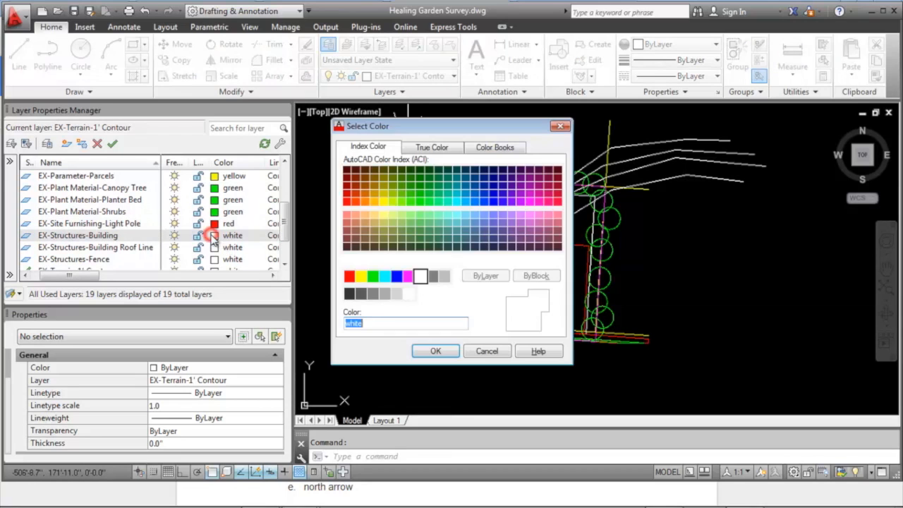
left_click(492, 350)
Set the color of the EX-Structures-Fence layer to yellow.
scroll(285, 239, "down", 2)
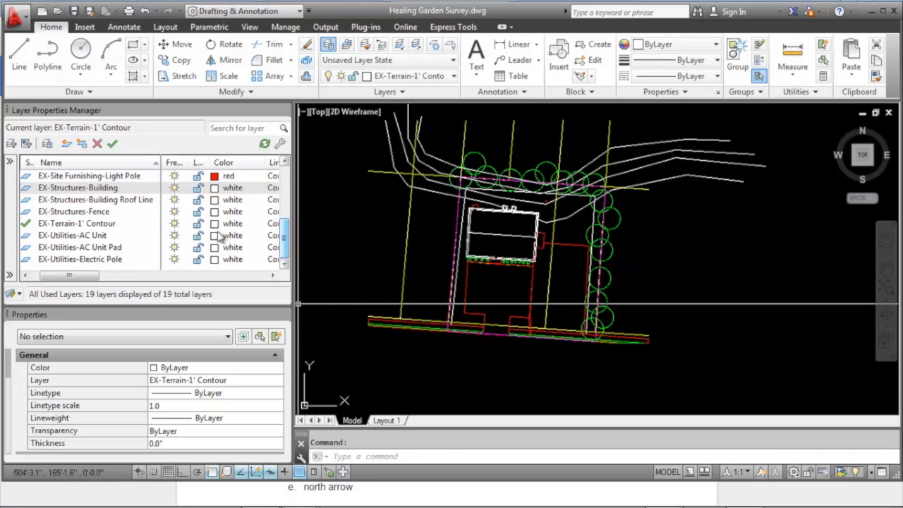
left_click(108, 211)
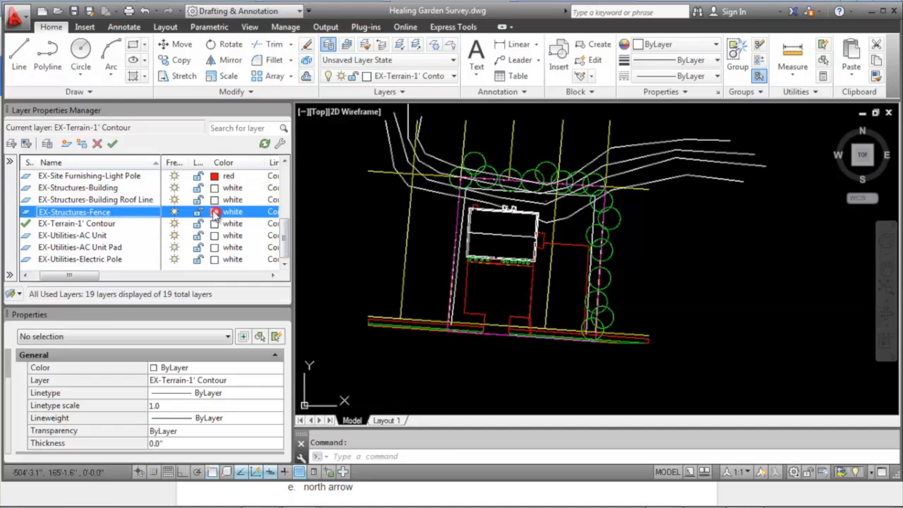
left_click(214, 212)
left_click(361, 276)
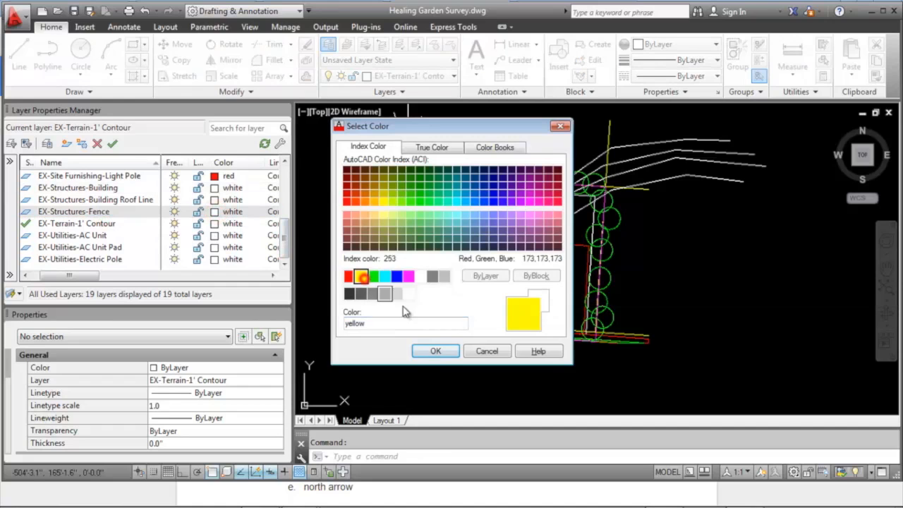
left_click(433, 352)
Set the color of the EX-Terrain-1' Contour layer to gray index color 253.
left_click(102, 224)
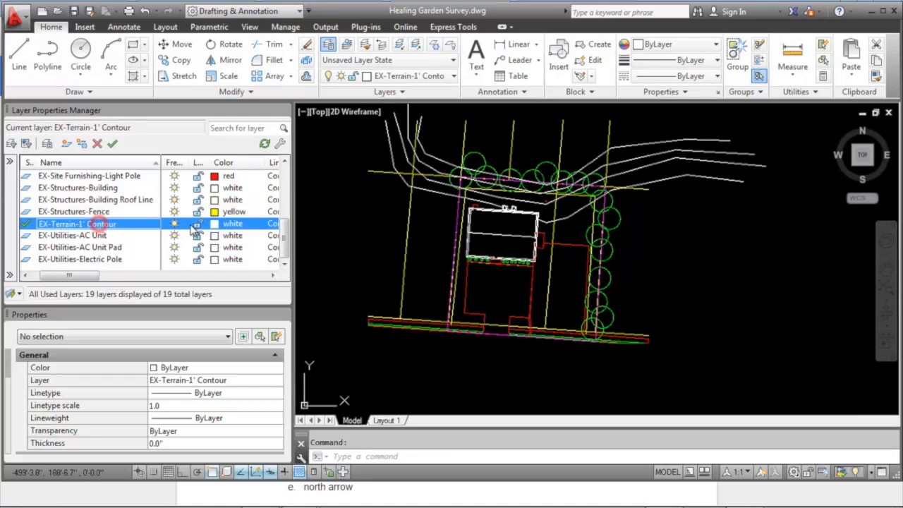
left_click(213, 224)
left_click(384, 293)
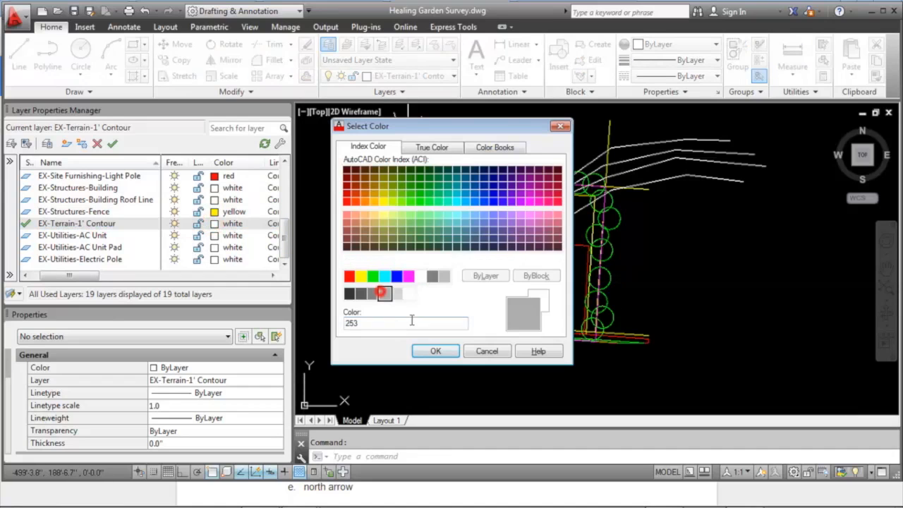
left_click(433, 351)
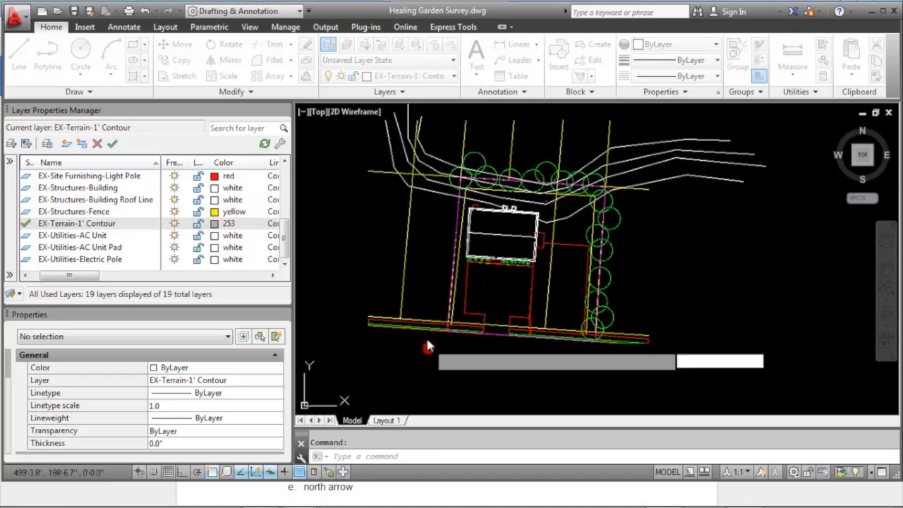
Set the color of the EX-Utilities-AC Unit layer to yellow.
left_click(216, 236)
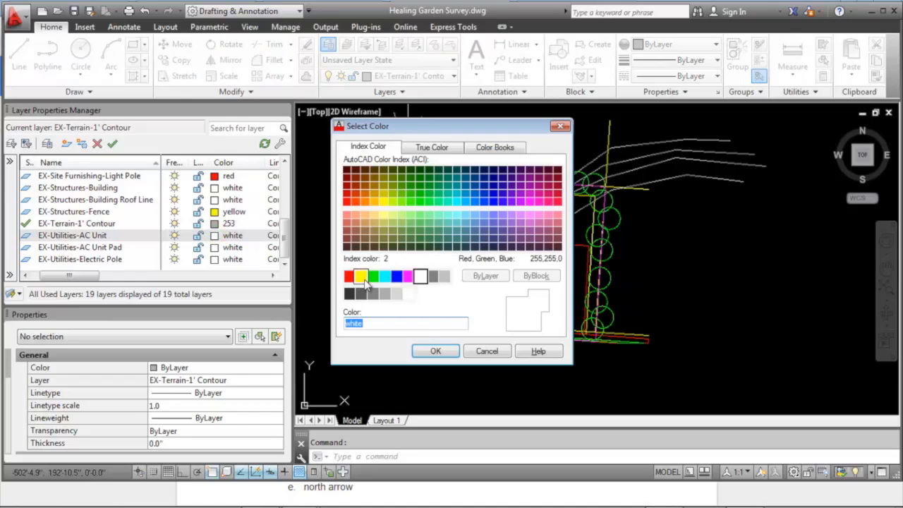
left_click(362, 276)
left_click(431, 345)
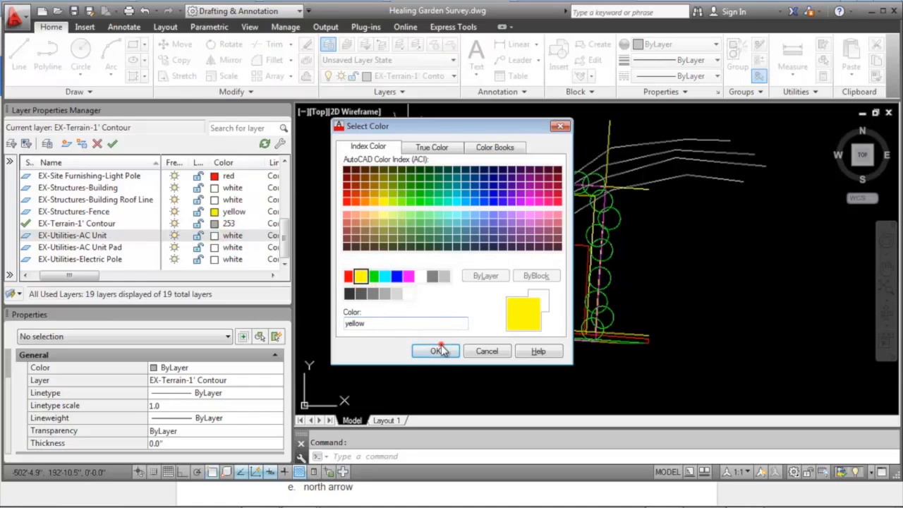
left_click(439, 350)
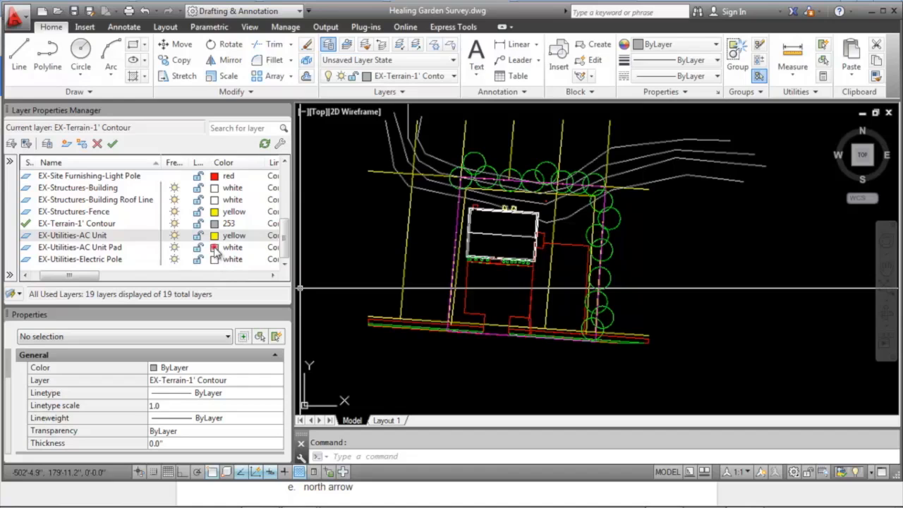
Set the color of the EX-Utilities-AC Unit Pad and EX-Utilities-Electric Pole layers to red.
left_click(215, 249)
left_click(349, 276)
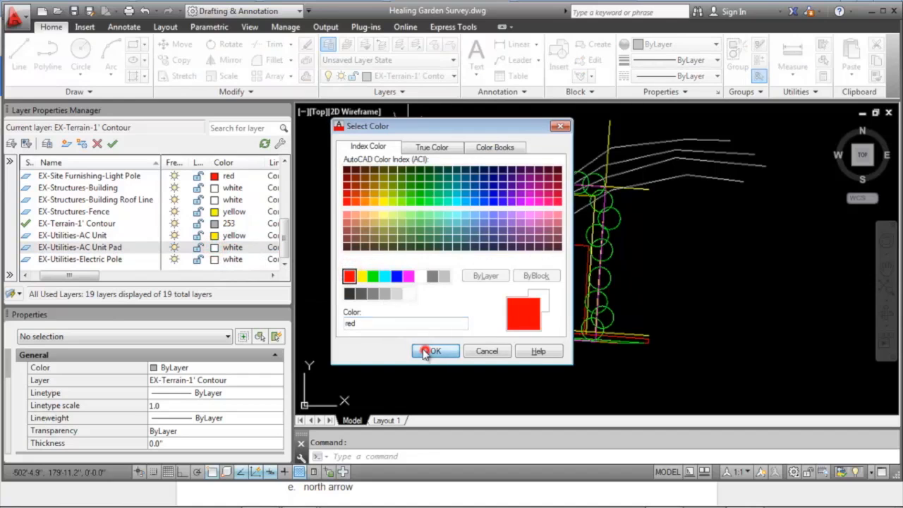
left_click(432, 351)
left_click(217, 260)
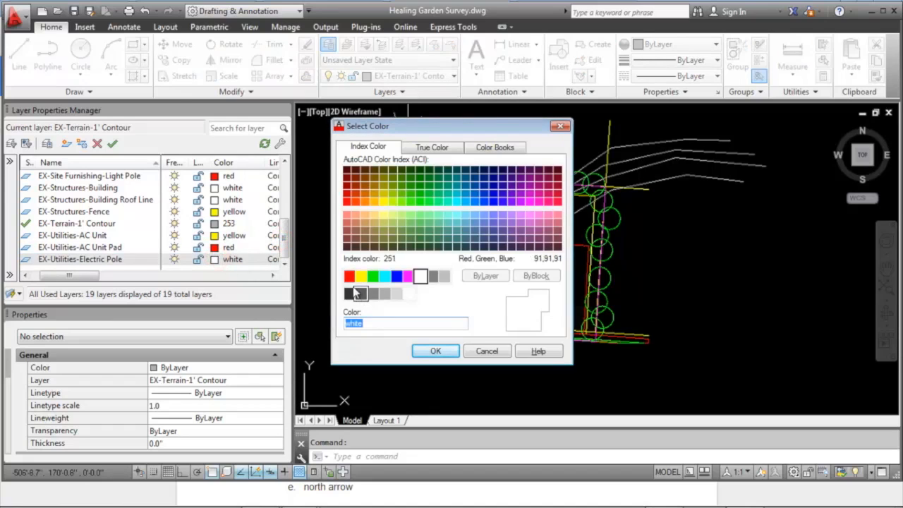
left_click(349, 275)
left_click(433, 350)
Widen the layer manager and bring the linetype and lineweight columns of the layer list into view.
middle_click_drag(423, 263, 404, 284)
left_click_drag(283, 240, 283, 173)
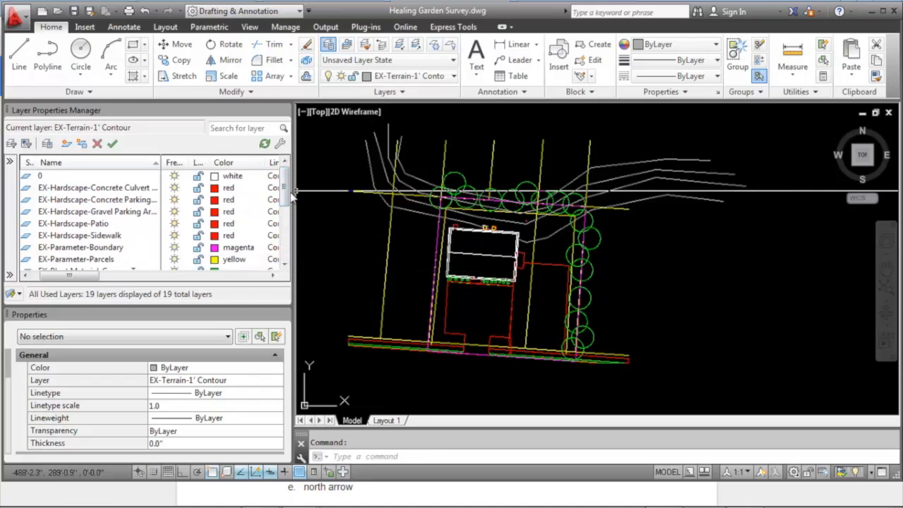
left_click_drag(292, 192, 323, 192)
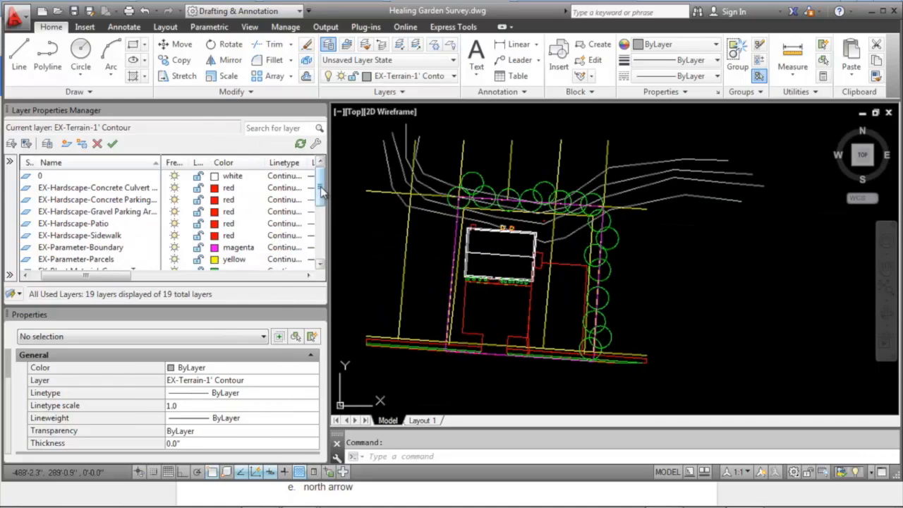
mouse_move(111, 277)
left_mouse_down()
mouse_move(175, 283)
mouse_move(161, 275)
left_mouse_up()
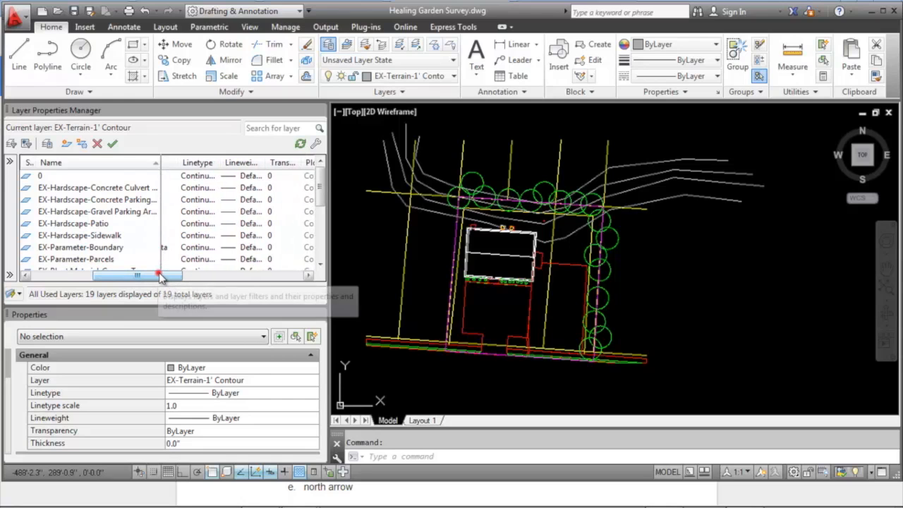
scroll(437, 262, "up", 1)
scroll(427, 295, "down", 1)
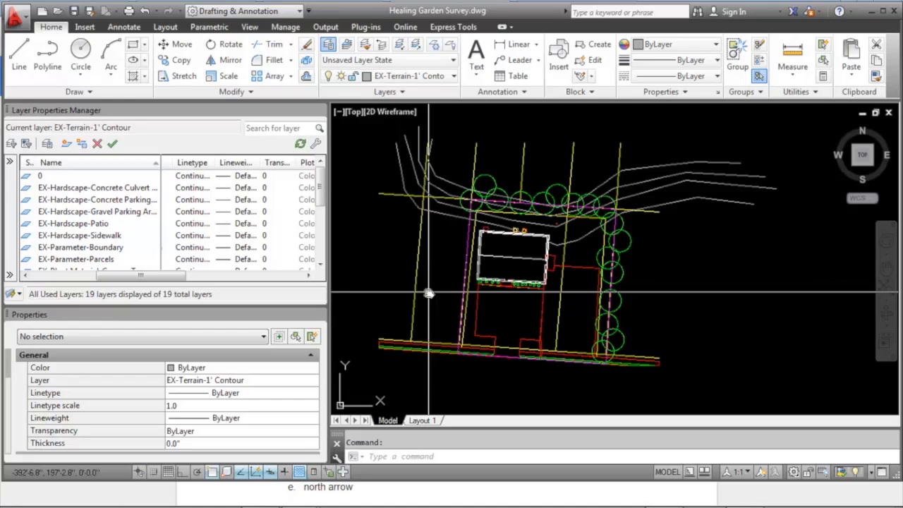
Run LTSCALE, accept a global linetype scale factor of 1 and regenerate the drawing.
type("Ltscale")
key("Return")
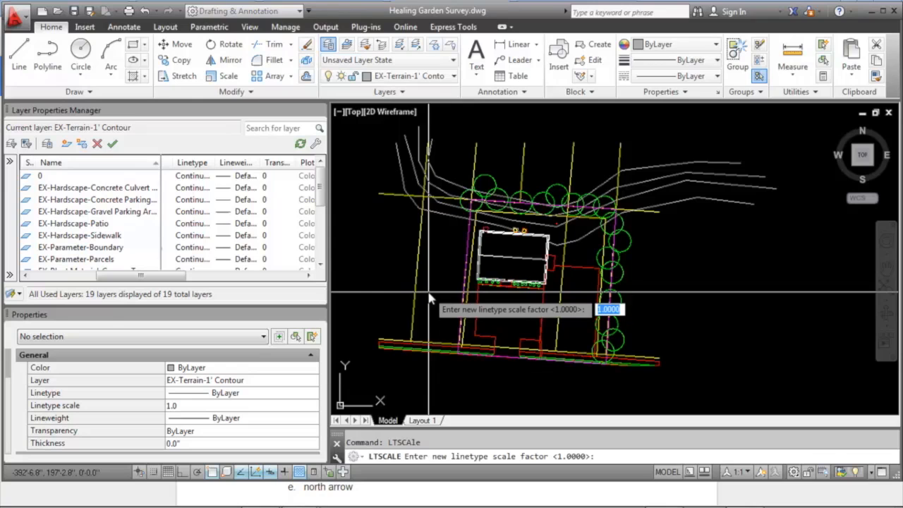
key("Return")
key("Return")
mouse_move(450, 292)
middle_mouse_down()
mouse_move(474, 309)
mouse_move(463, 325)
mouse_move(451, 302)
mouse_move(468, 353)
middle_mouse_up()
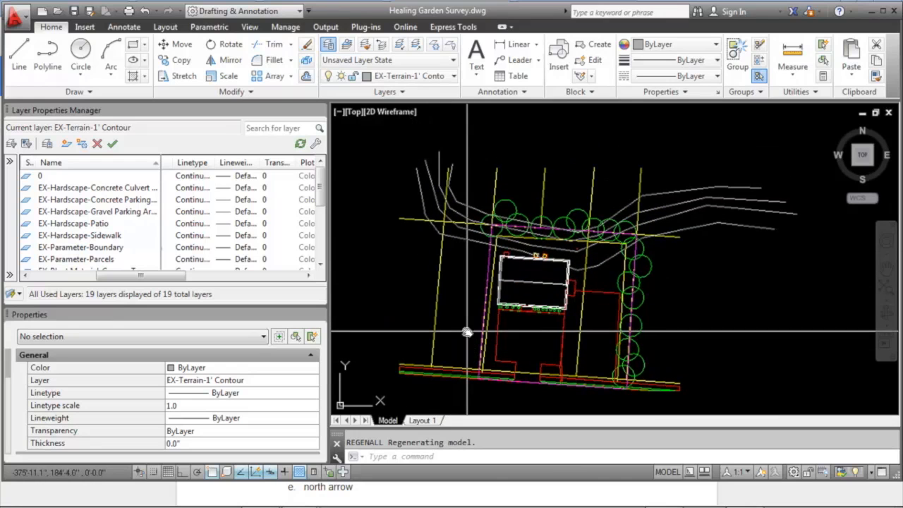
scroll(472, 327, "up", 2)
mouse_move(476, 342)
middle_mouse_down()
mouse_move(488, 326)
mouse_move(424, 361)
middle_mouse_up()
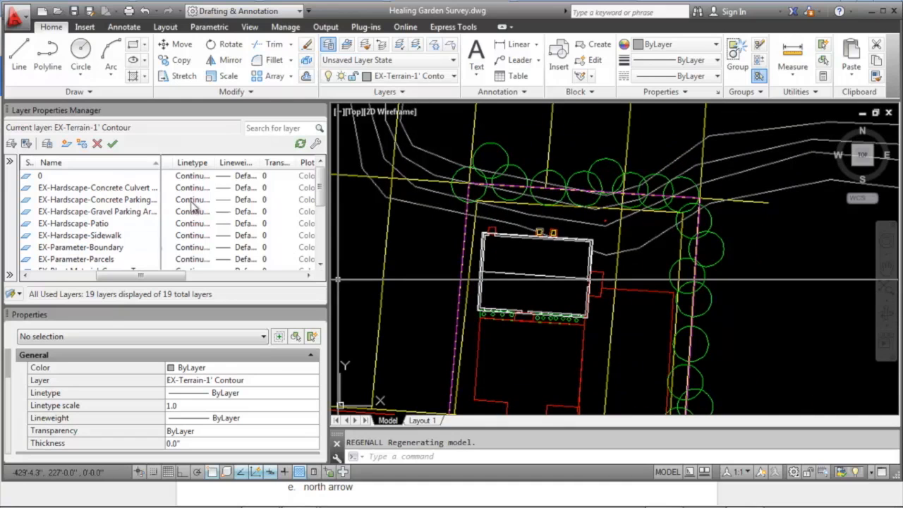
Assign the PHANTOM2 linetype to the EX-Parameter-Boundary layer.
left_click(117, 249)
left_click(189, 248)
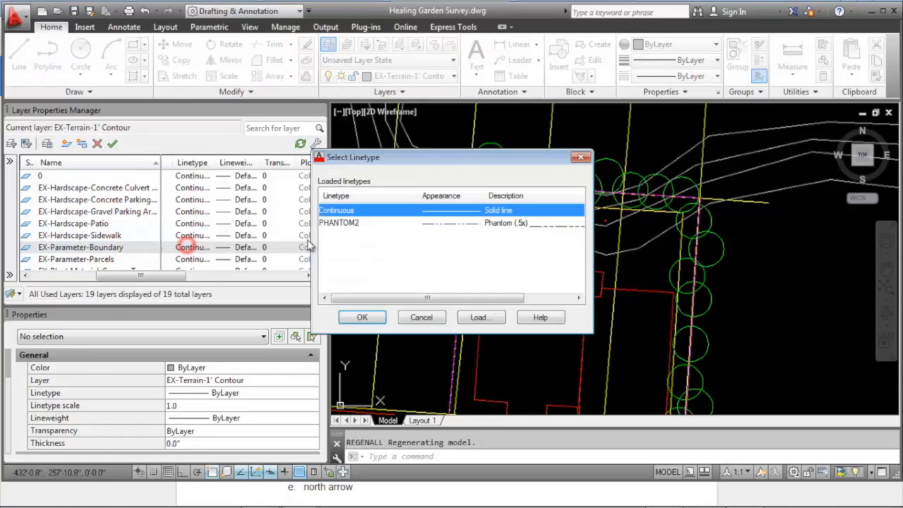
left_click(351, 224)
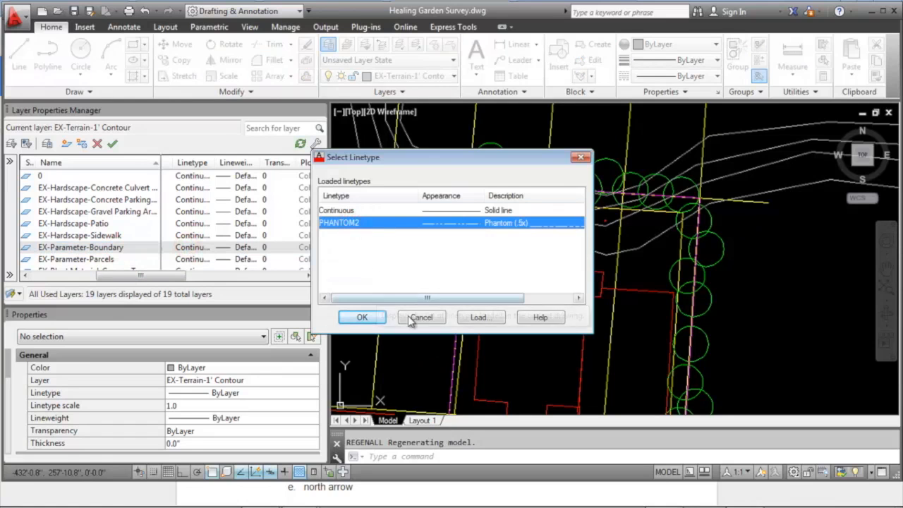
left_click(491, 323)
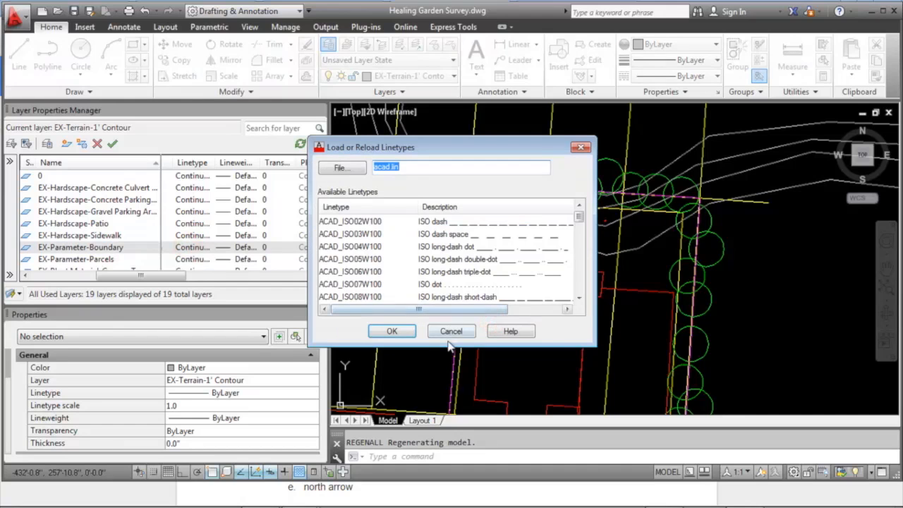
left_click(448, 329)
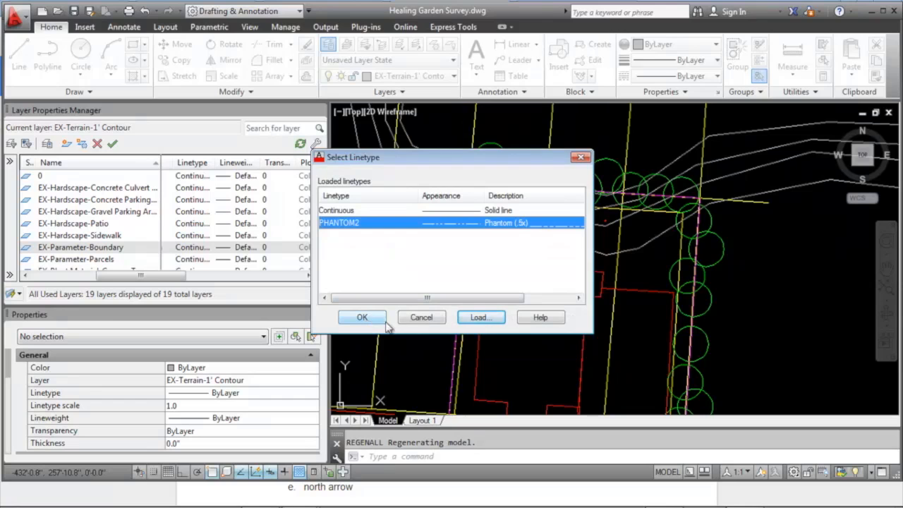
left_click(364, 317)
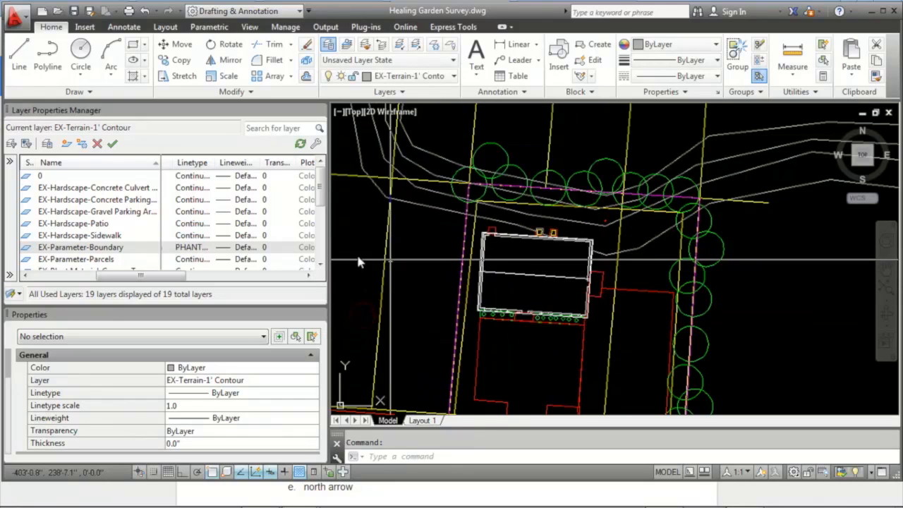
Assign the PHANTOM2 linetype to the EX-Parameter-Parcels layer.
left_click(192, 259)
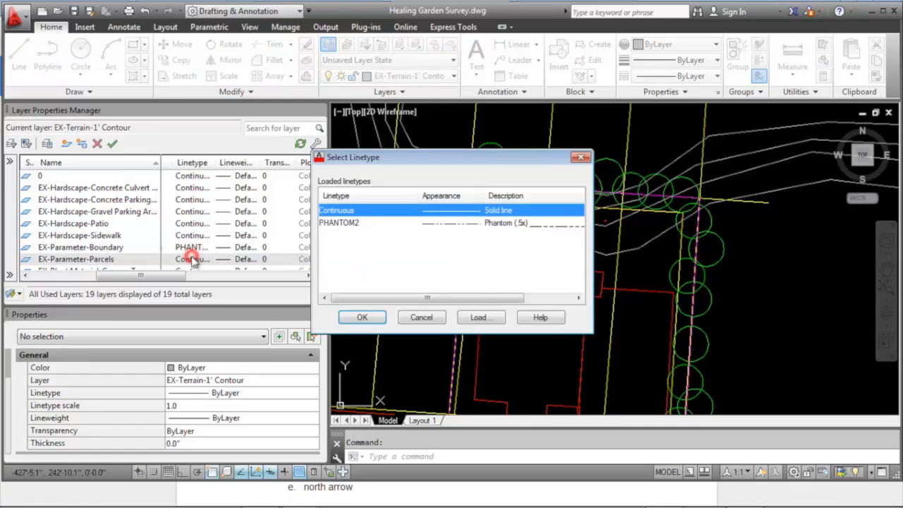
left_click(362, 223)
left_click(362, 318)
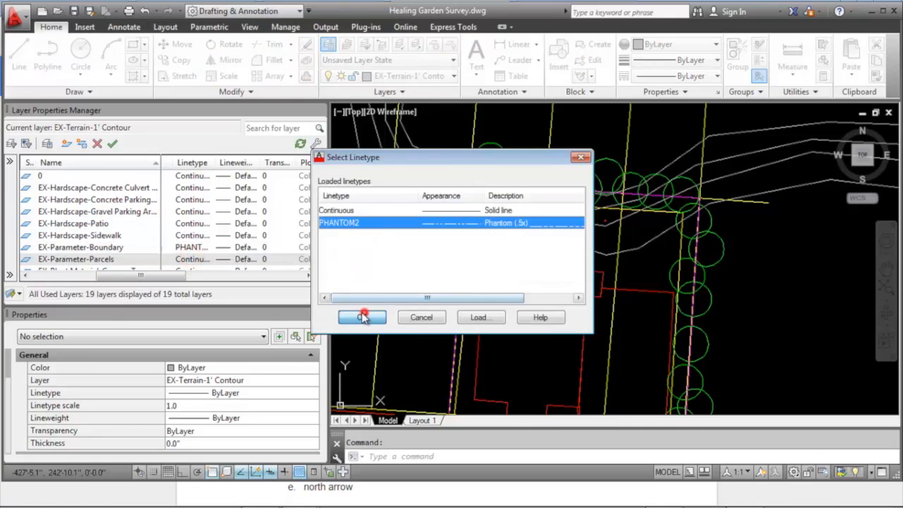
Isolate the layer of the magenta property boundary with LAYISO.
scroll(441, 244, "down", 3)
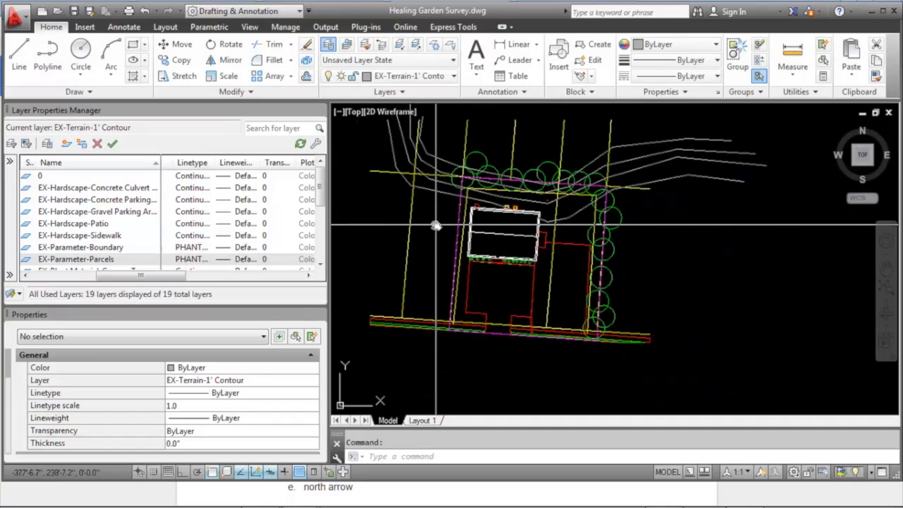
type("layiso")
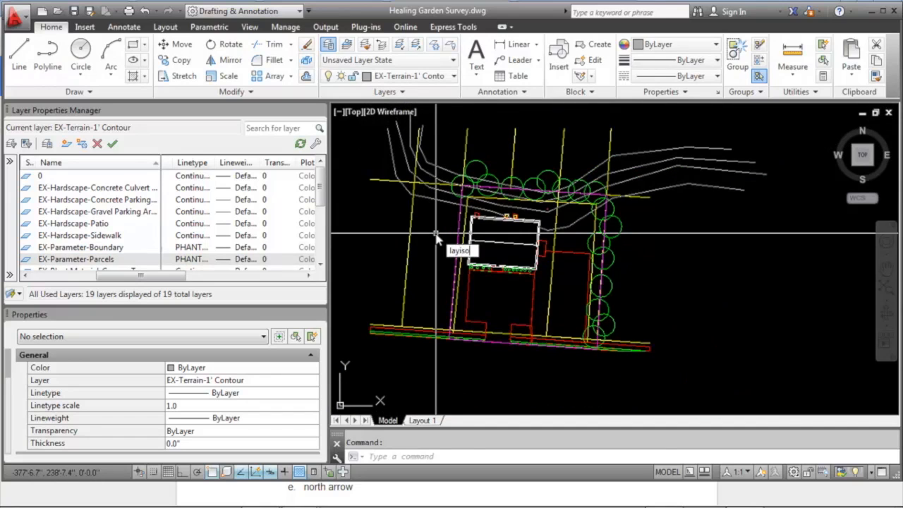
key("Return")
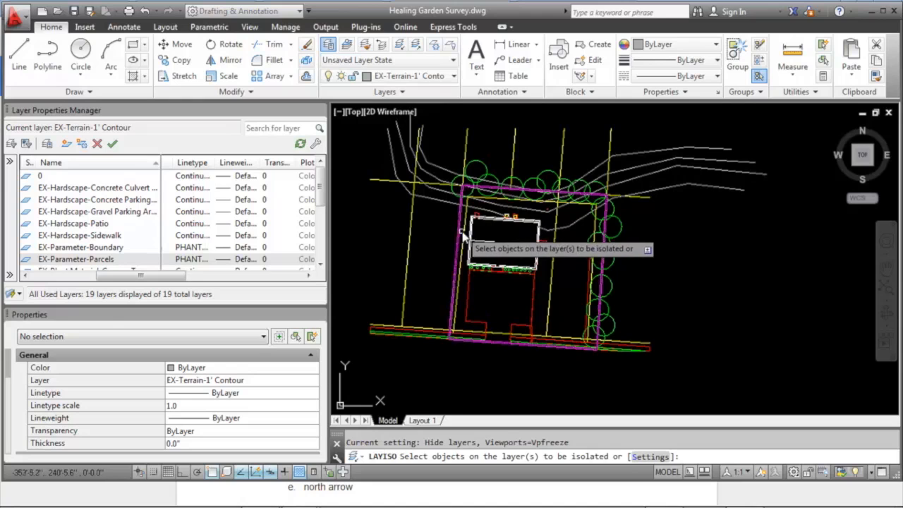
left_click(457, 243)
key("Return")
Select the property boundary polyline and examine how its phantom line pattern displays up close.
scroll(445, 243, "up", 3)
scroll(476, 226, "down", 2)
left_click(448, 267)
left_click(424, 236)
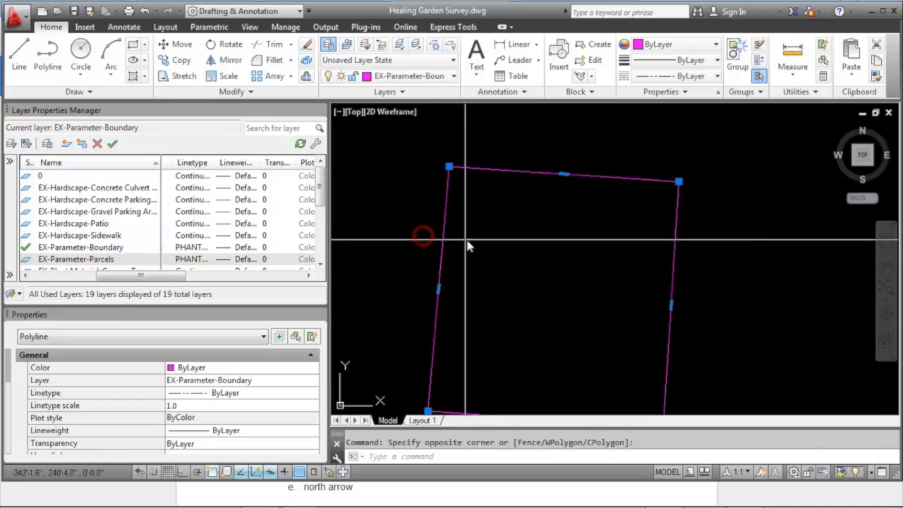
key("Escape")
left_click(471, 273)
left_click(434, 236)
scroll(451, 317, "up", 4)
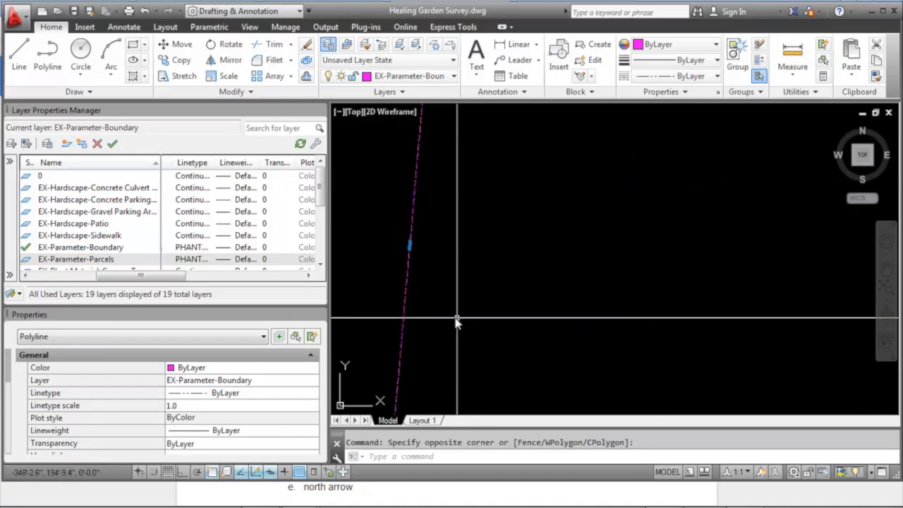
key("Escape")
scroll(405, 312, "down", 4)
Set the linetype scale of the property boundary polyline to 10.
left_click(420, 331)
left_click(399, 305)
middle_click_drag(395, 341, 404, 316)
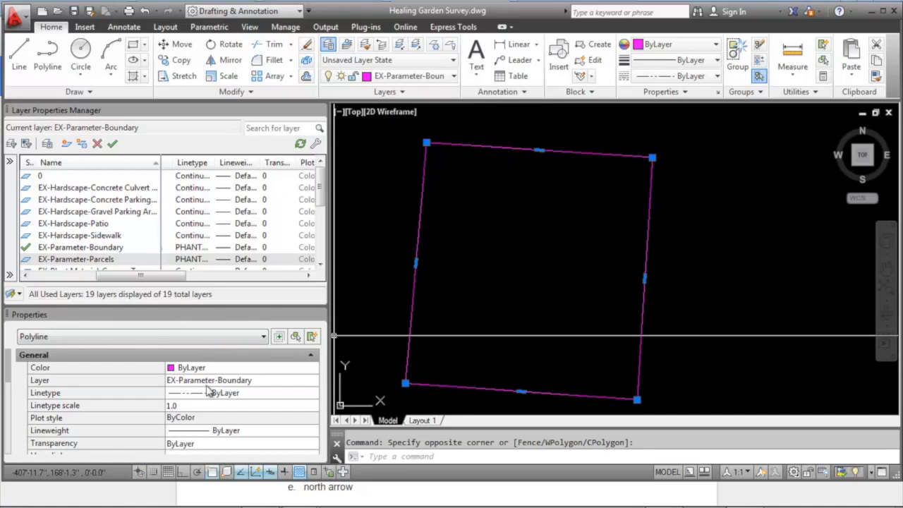
left_click(195, 407)
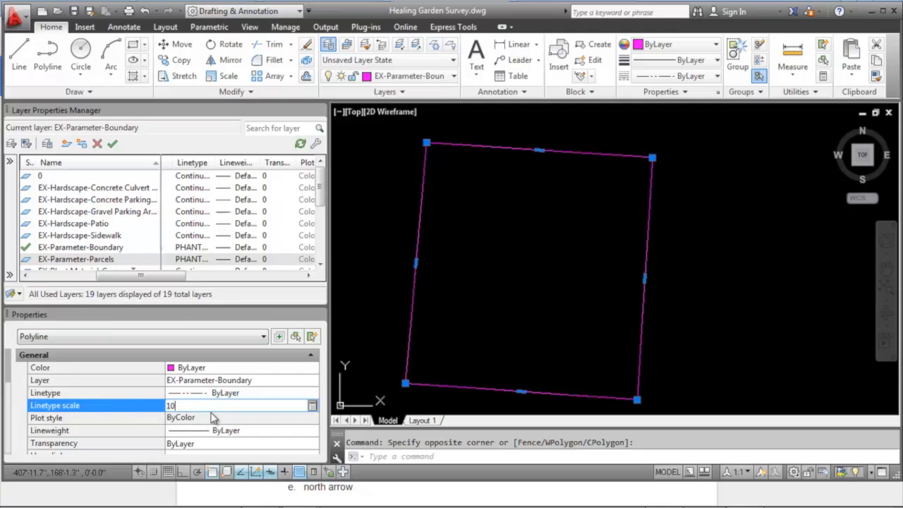
left_click(213, 417)
key("Escape")
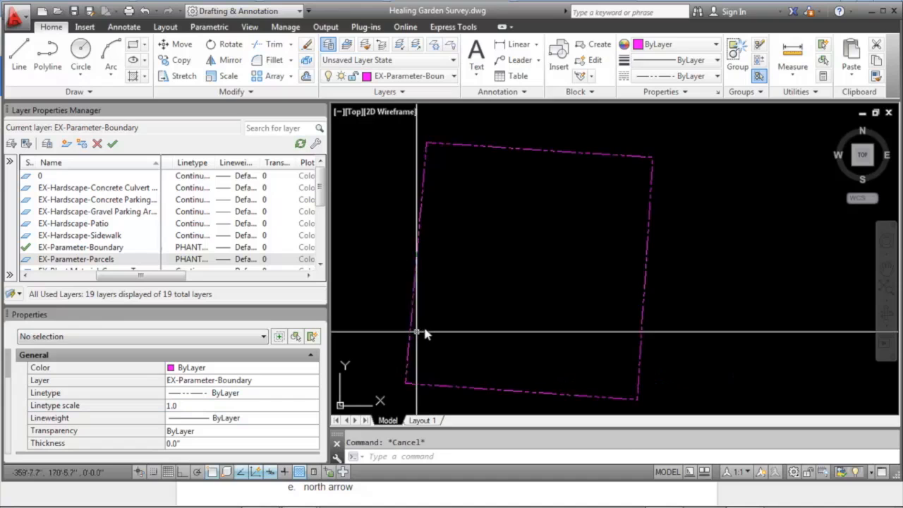
Check the linetype generation setting of the property boundary polyline.
left_click(429, 329)
left_click(395, 302)
scroll(395, 303, "down", 2)
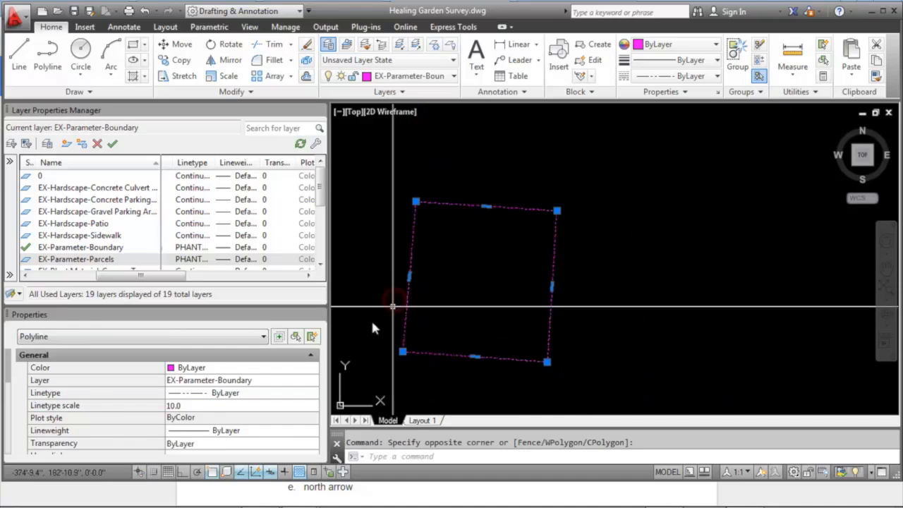
left_click_drag(10, 375, 4, 452)
left_click(4, 438)
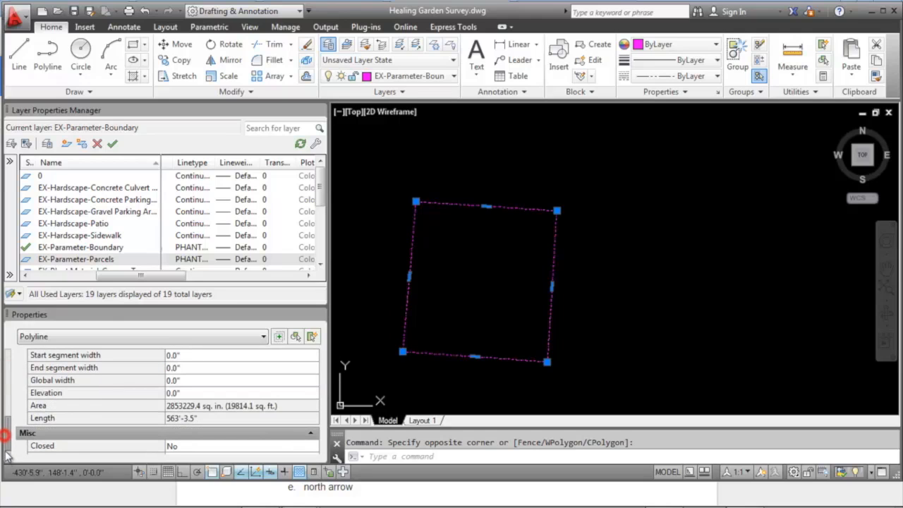
mouse_move(8, 436)
left_mouse_down()
mouse_move(12, 403)
mouse_move(10, 451)
left_mouse_up()
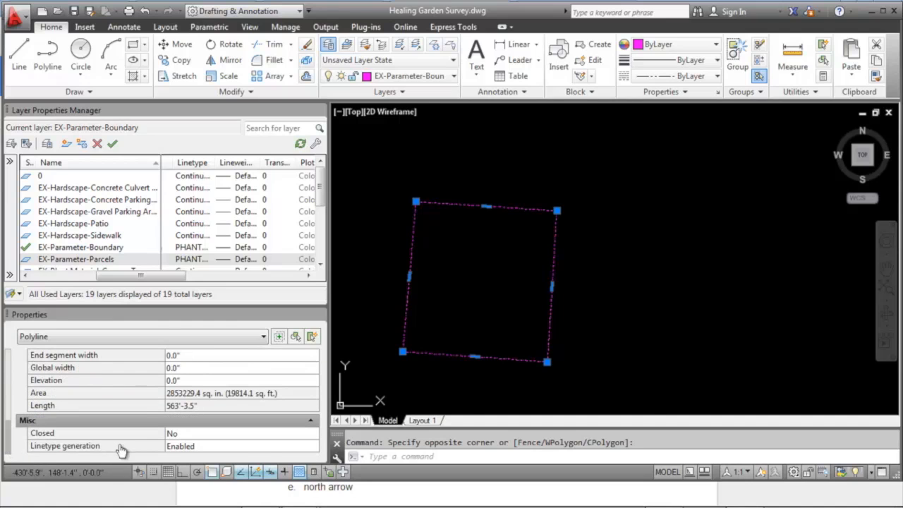
left_click(261, 448)
left_click(314, 446)
left_click(220, 457)
key("Escape")
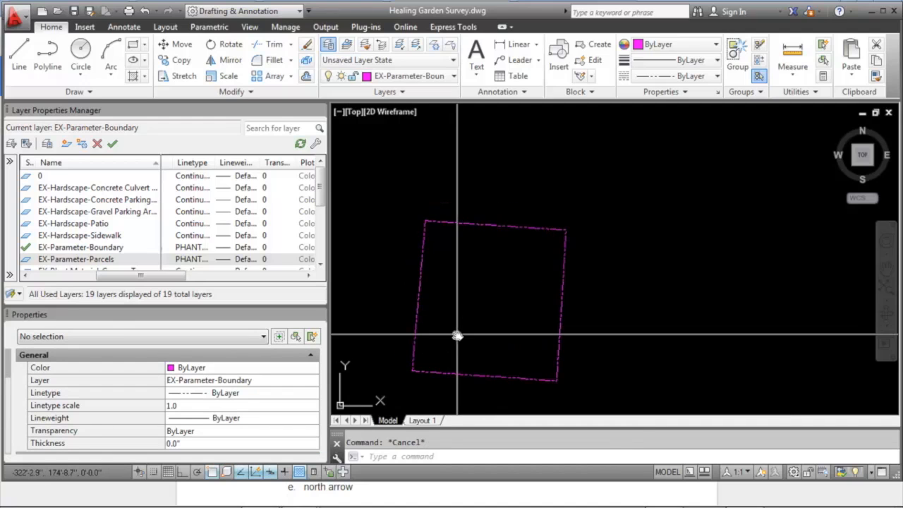
Turn all layers back on and isolate the EX-Parameter-Parcels layer with LAYISO.
type("layon")
key("Return")
type("layiso")
key("Return")
left_click(373, 317)
key("Return")
Select all the parcel polylines and set their linetype scale to 10.
left_click(589, 385)
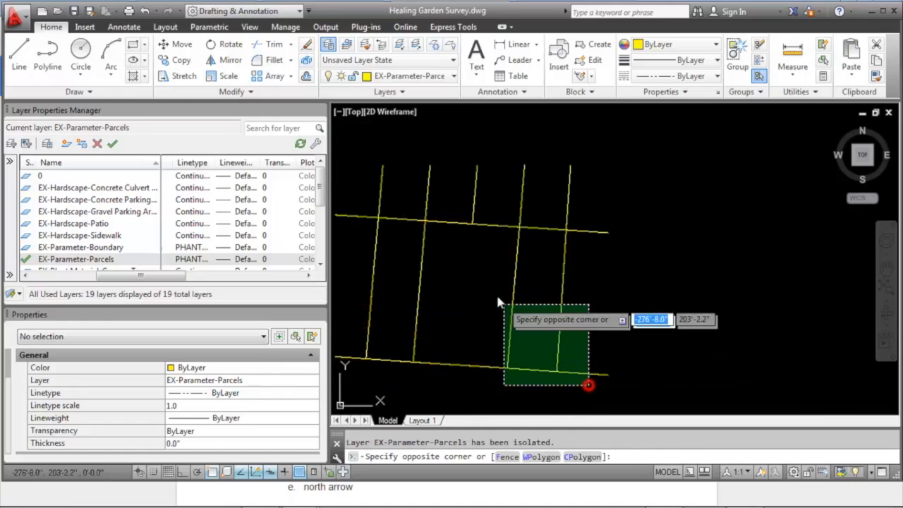
left_click(362, 204)
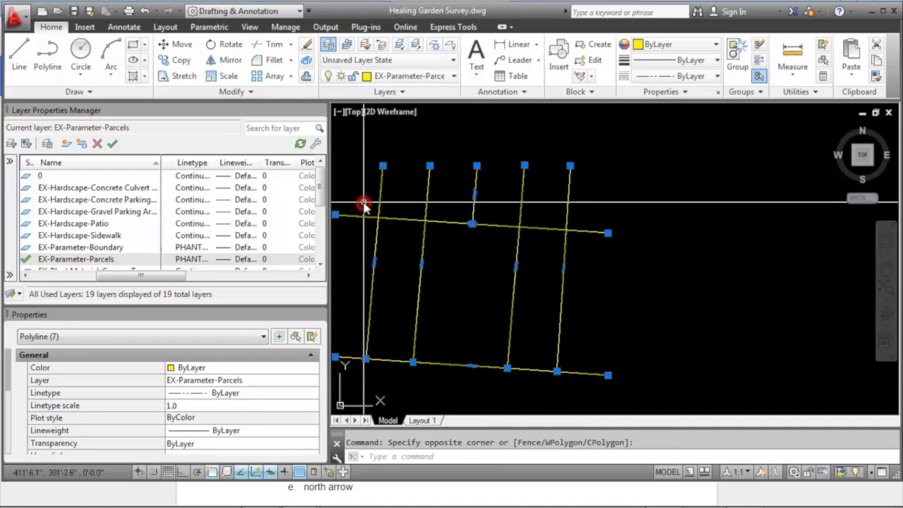
left_click(183, 405)
type("10")
key("Return")
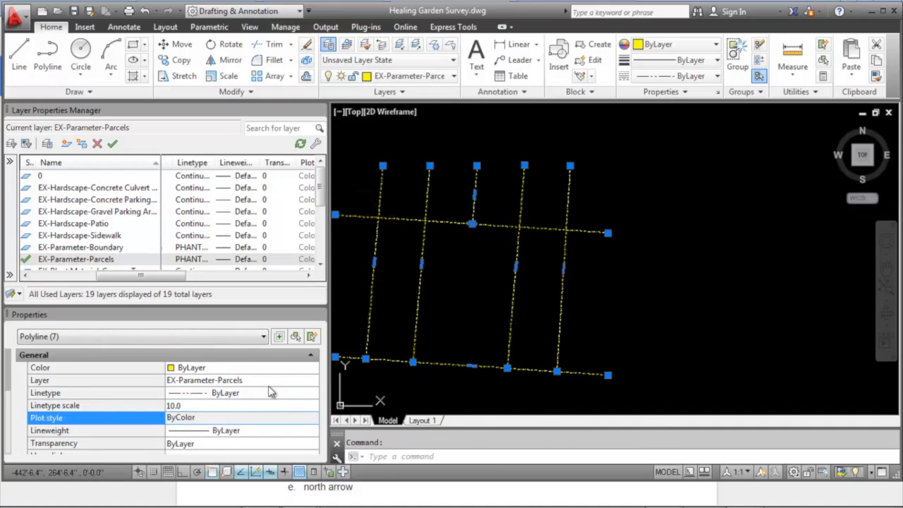
key("Escape")
Turn all layers back on with LAYON.
type("lay")
key("Return")
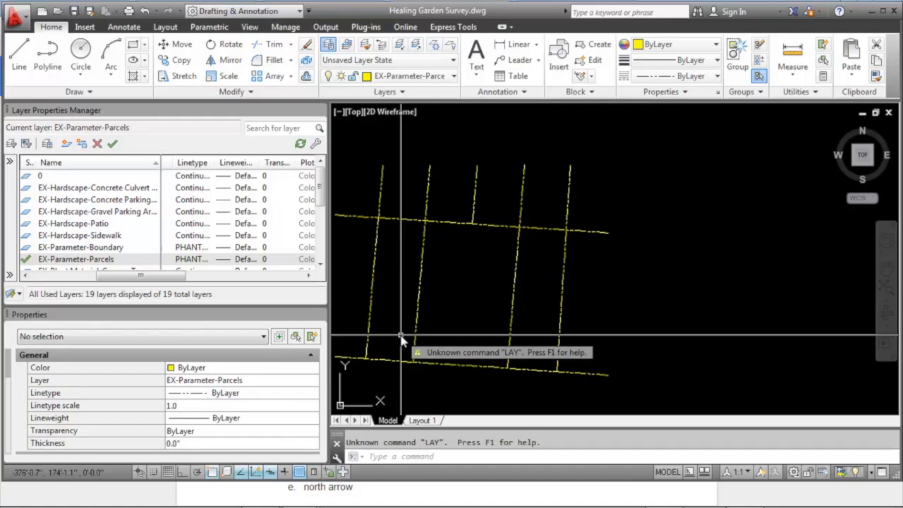
key("Escape")
type("layon")
key("Return")
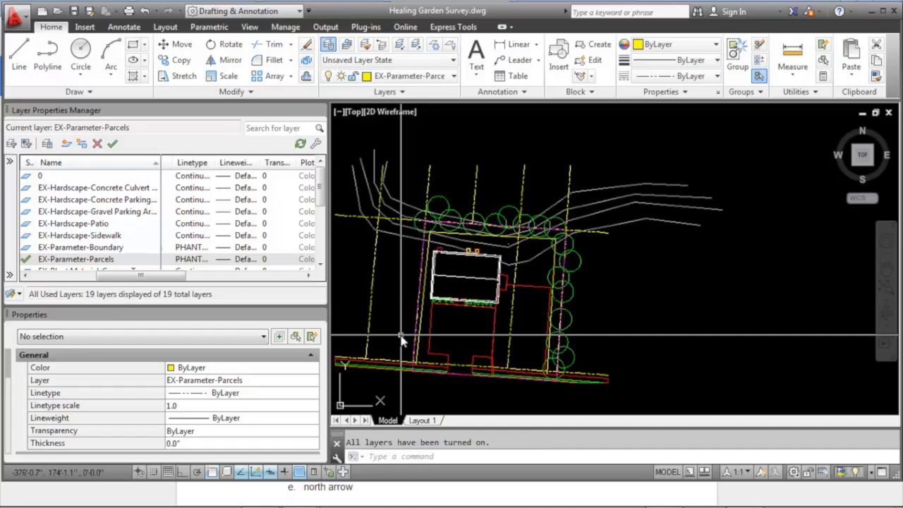
Set the lineweight of the EX-Parameter-Boundary layer to 1.00 mm.
left_click(221, 248)
scroll(521, 211, "down", 3)
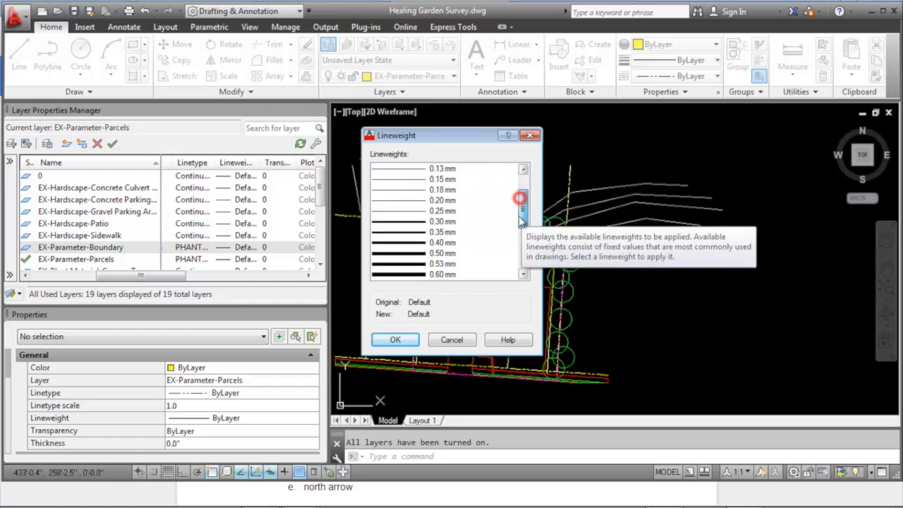
left_click(420, 275)
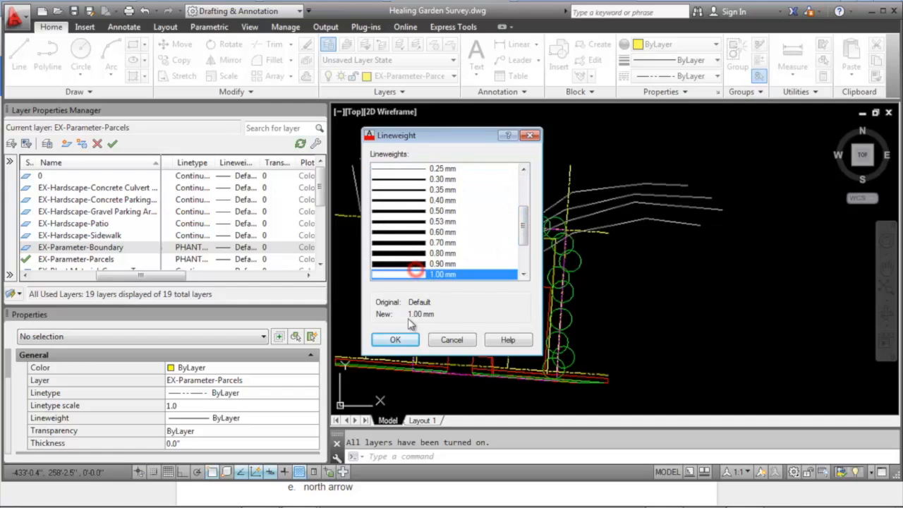
left_click(397, 339)
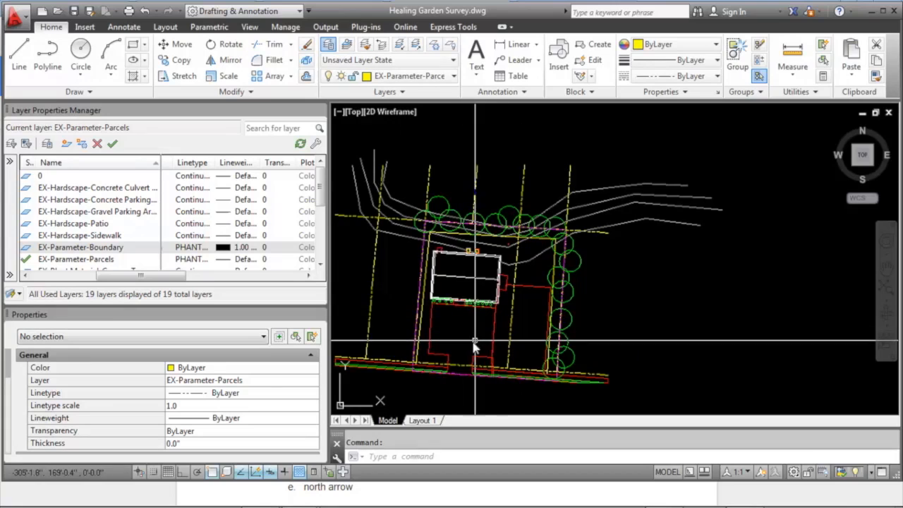
Set the lineweight of all EX-Hardscape layers, from Concrete Culvert through Sidewalk, to 0.09 mm.
middle_click_drag(477, 341, 497, 315)
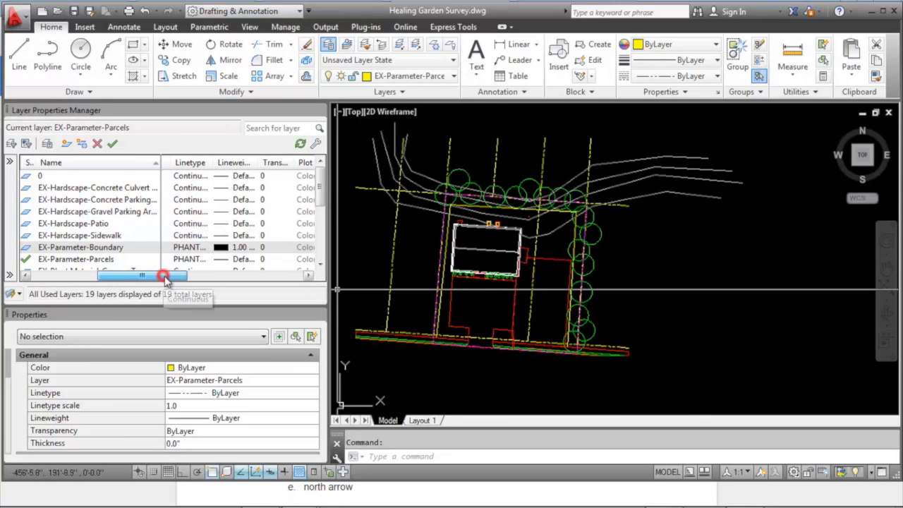
mouse_move(163, 275)
left_mouse_down()
mouse_move(174, 277)
mouse_move(155, 281)
left_mouse_up()
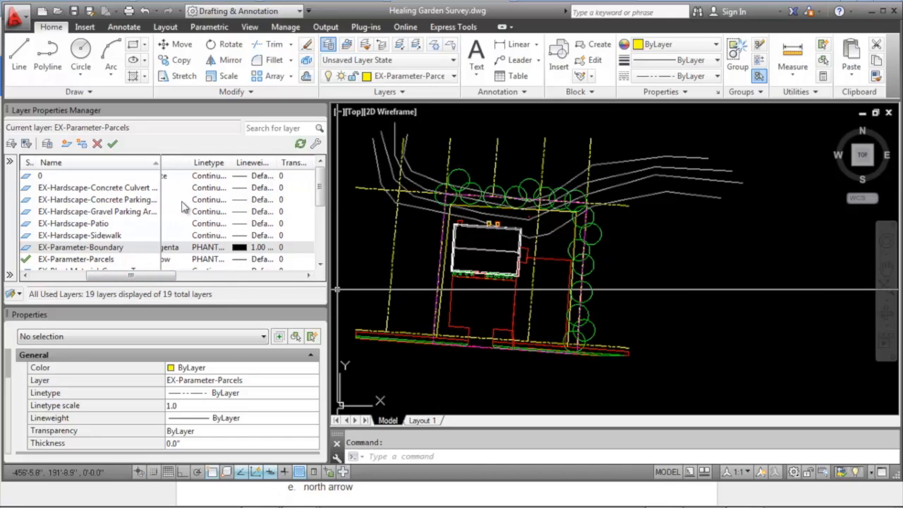
left_click(240, 188)
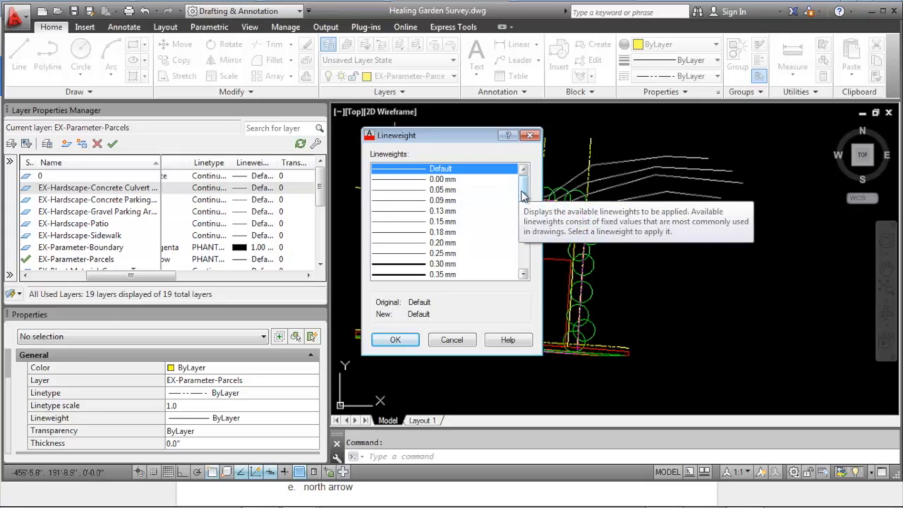
scroll(524, 198, "down", 1)
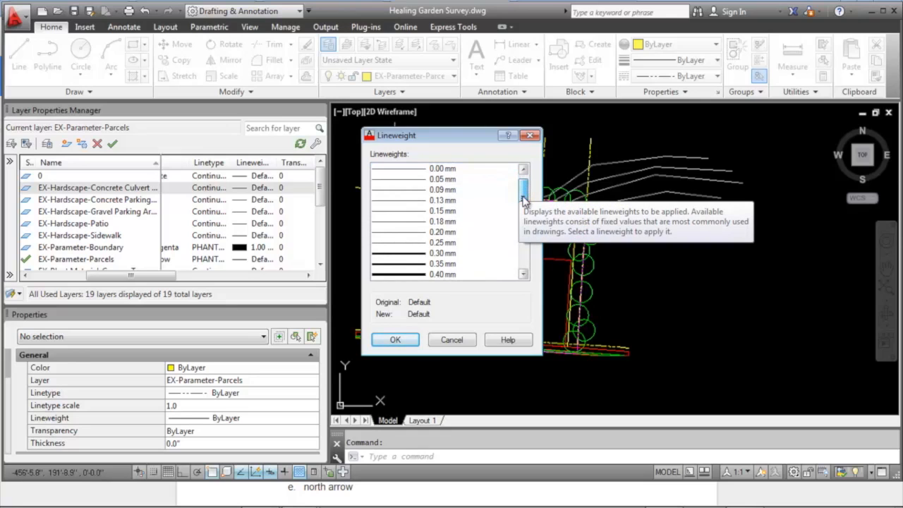
left_click(417, 192)
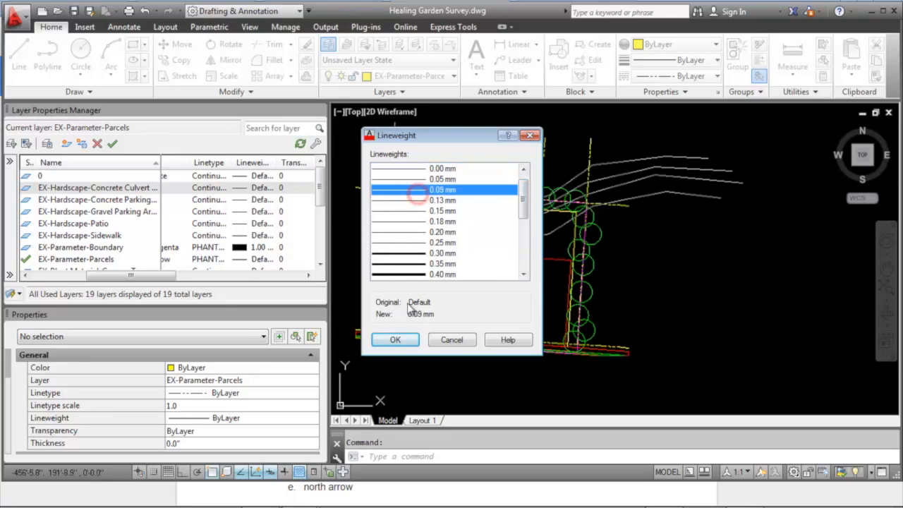
left_click(395, 339)
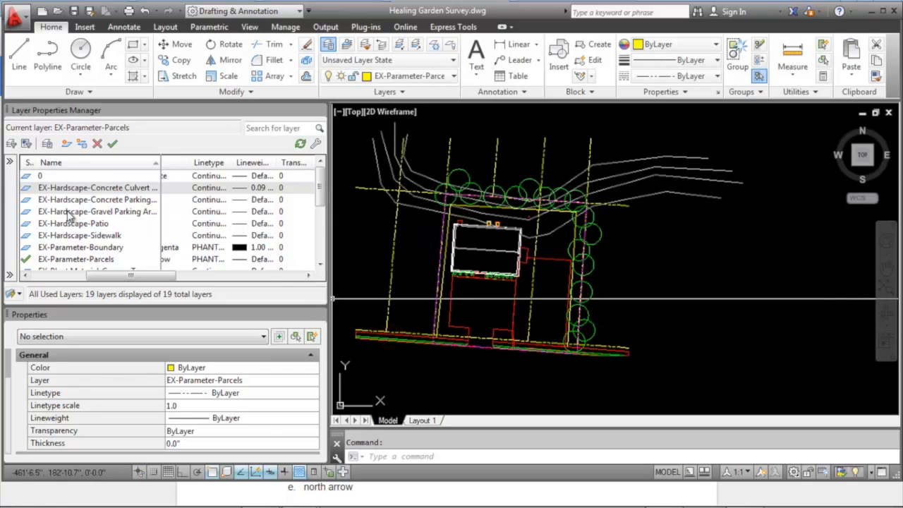
left_click(70, 236, "shift")
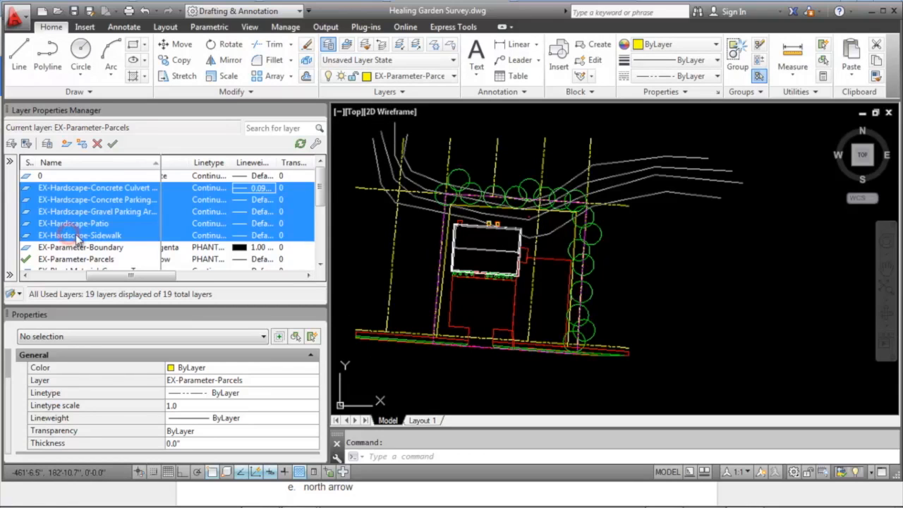
left_click(242, 200)
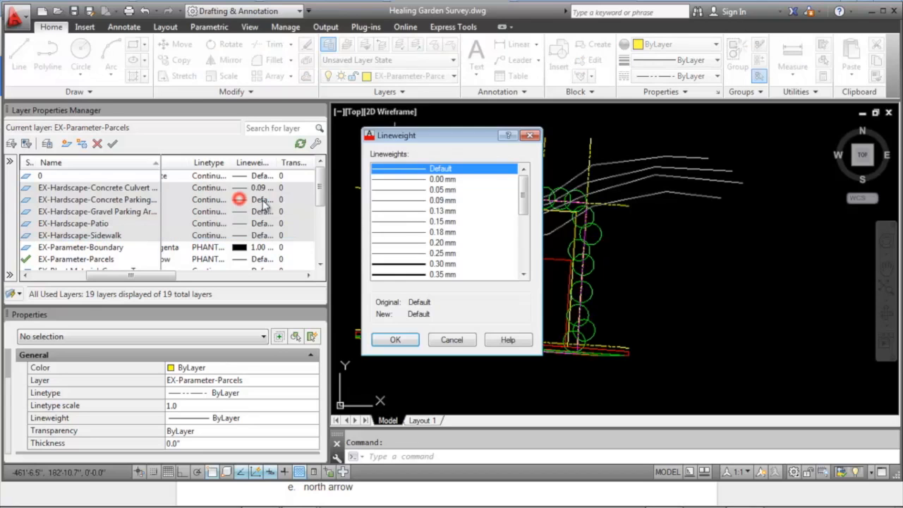
left_click(410, 201)
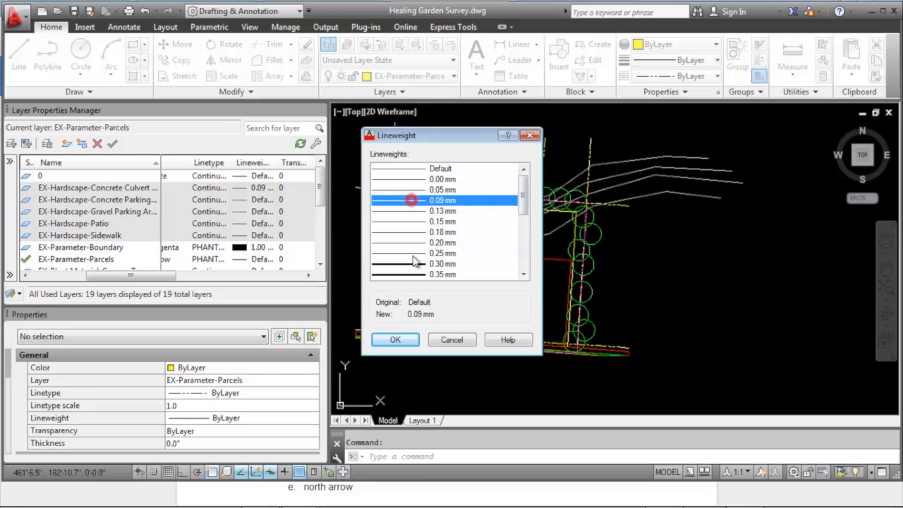
left_click(396, 340)
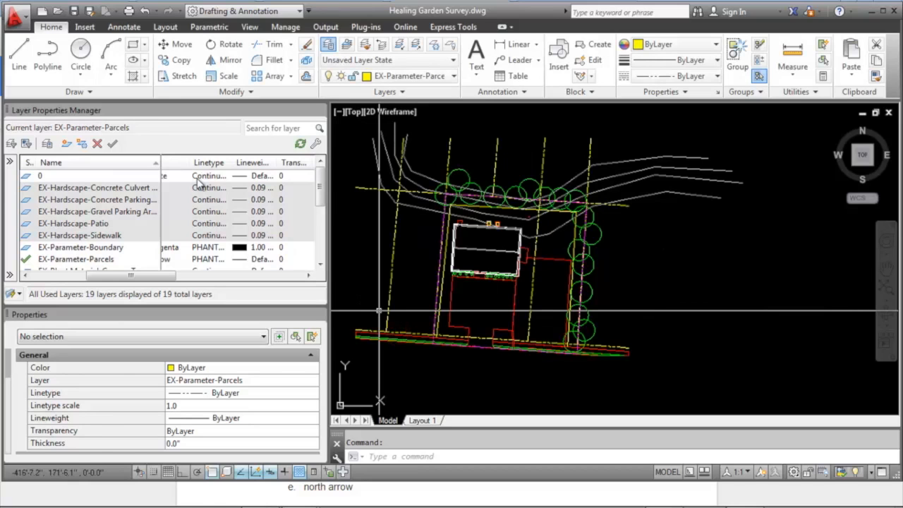
Set the lineweight of the EX-Parameter-Parcels layer to 0.15 mm.
left_click(114, 248)
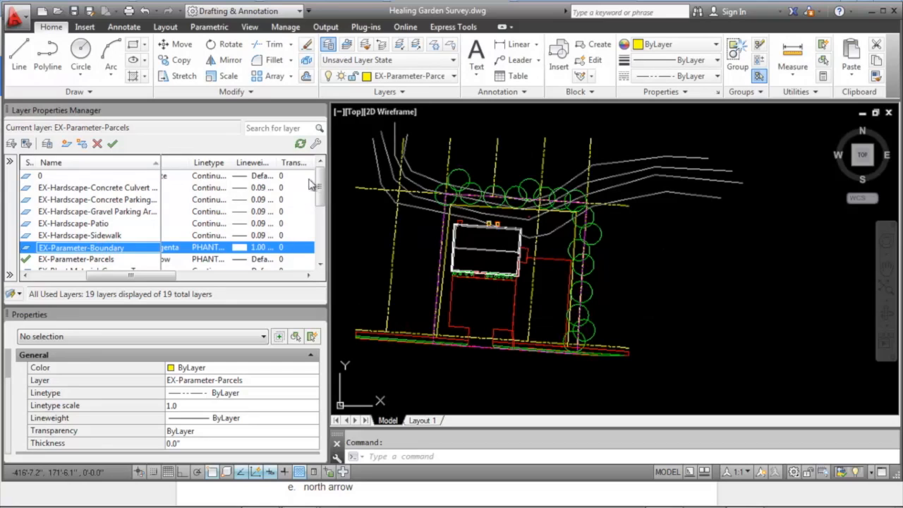
scroll(321, 187, "down", 3)
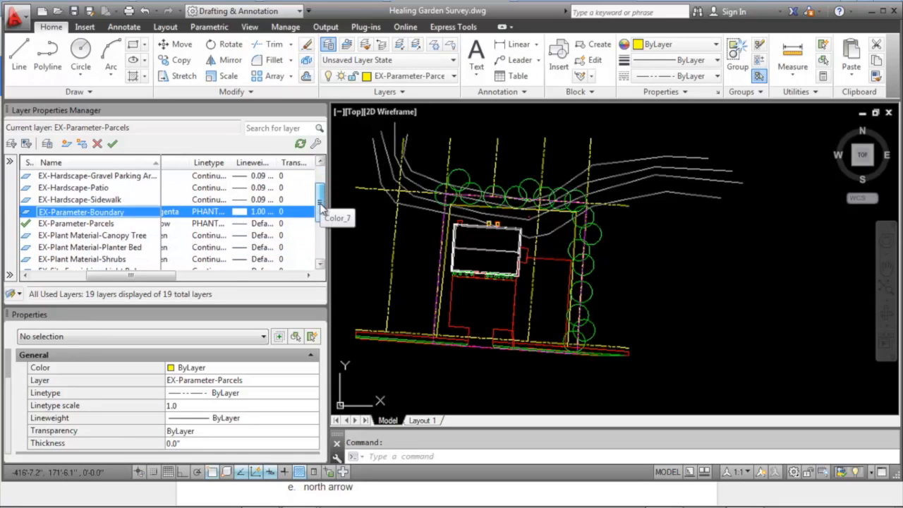
left_click(248, 223)
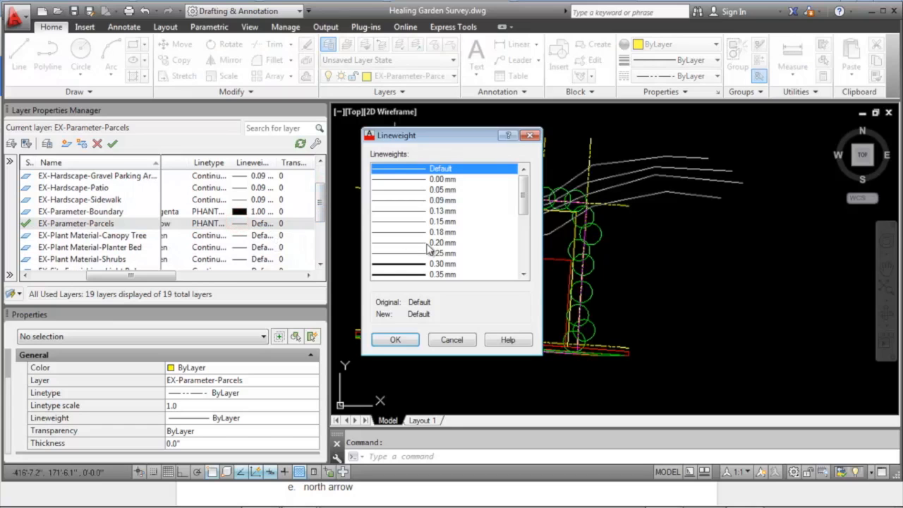
left_click(415, 221)
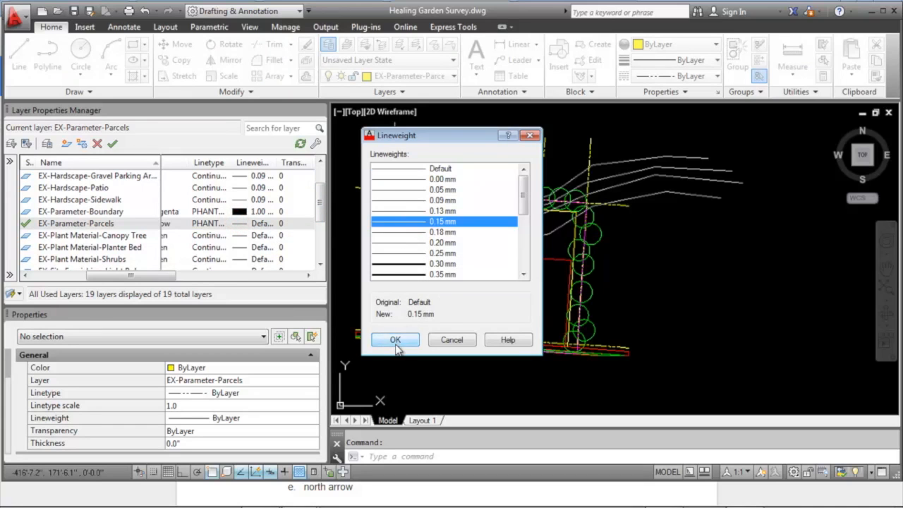
left_click(395, 341)
Set the lineweight of the EX-Plant Material-Canopy Tree layer to 0.40 mm.
left_click_drag(321, 210, 323, 222)
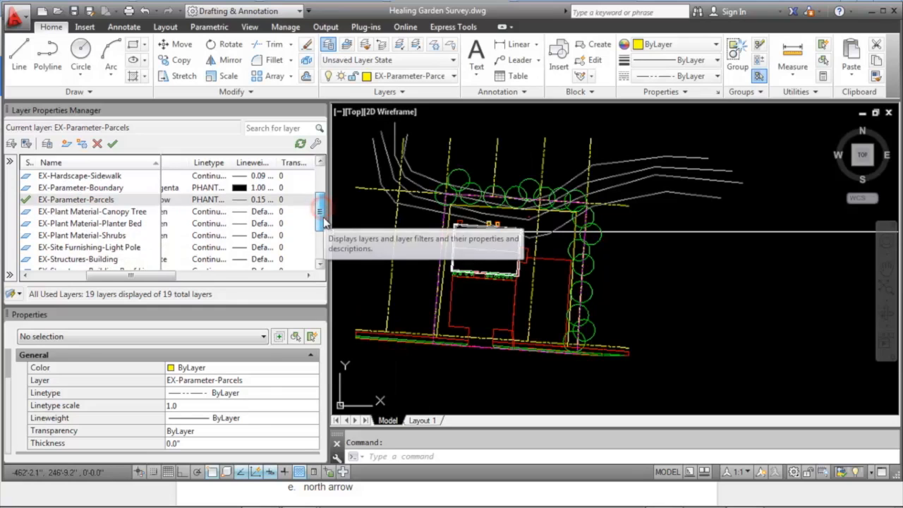
left_click(239, 212)
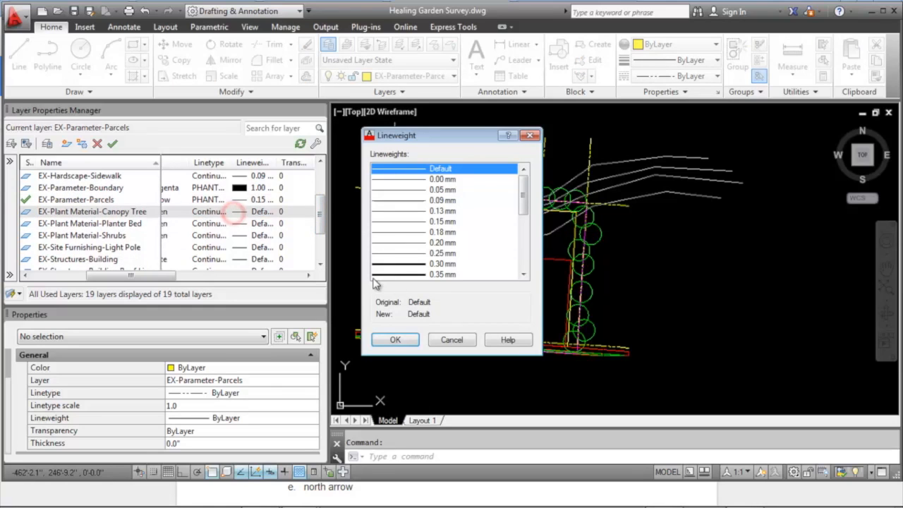
left_click_drag(523, 197, 522, 207)
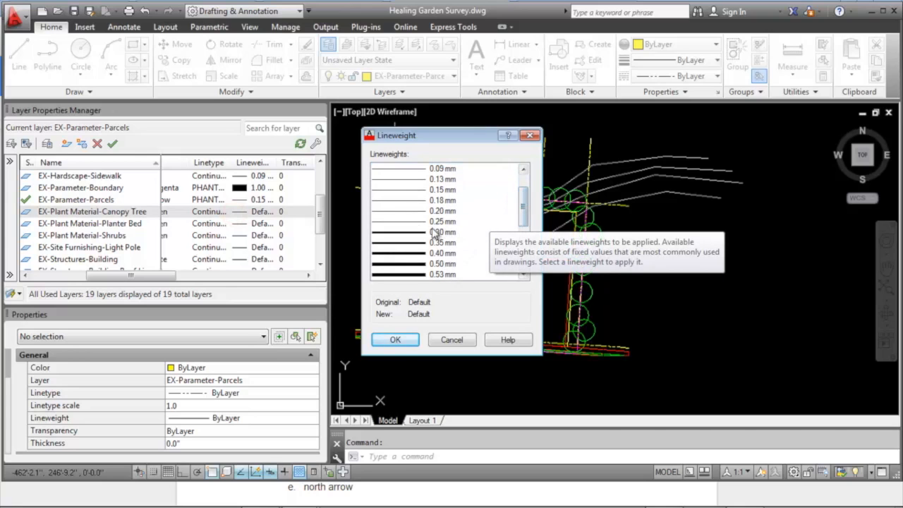
left_click(408, 253)
left_click(395, 339)
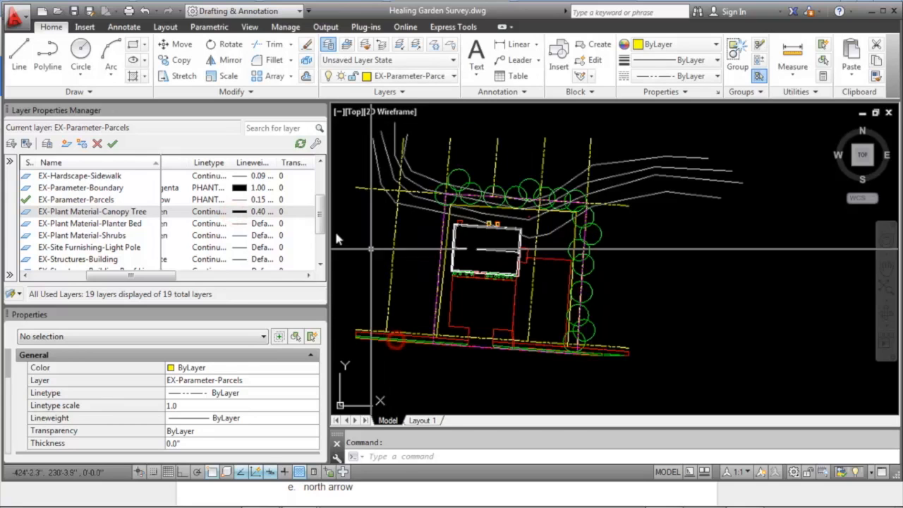
Set the lineweight of the EX-Plant Material-Planter Bed layer to 0.13 mm.
left_click(252, 225)
left_click(409, 210)
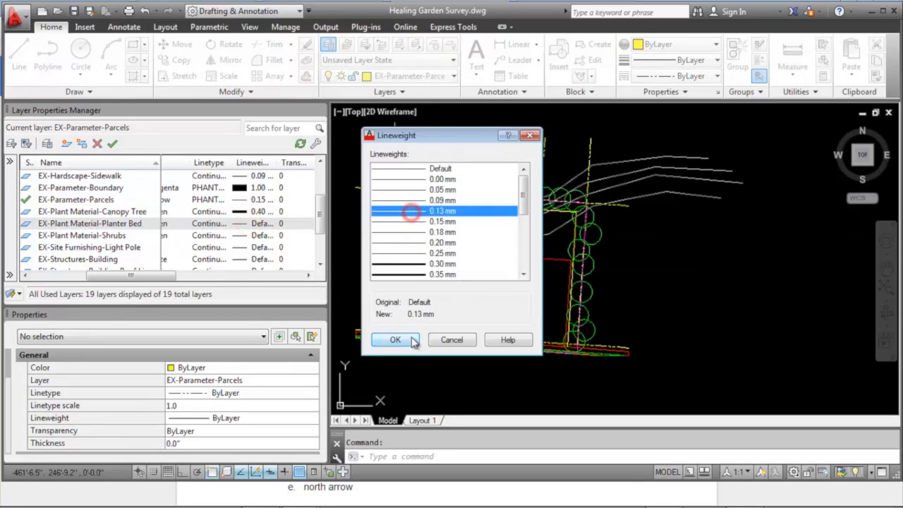
left_click(395, 340)
Set the lineweight of the EX-Plant Material-Shrubs layer to 0.15 mm.
left_click(238, 241)
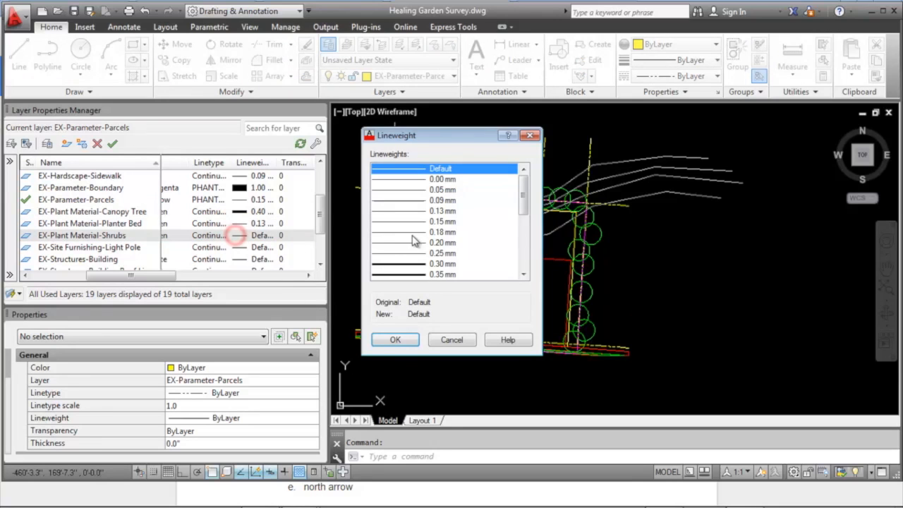
left_click(409, 222)
left_click(410, 242)
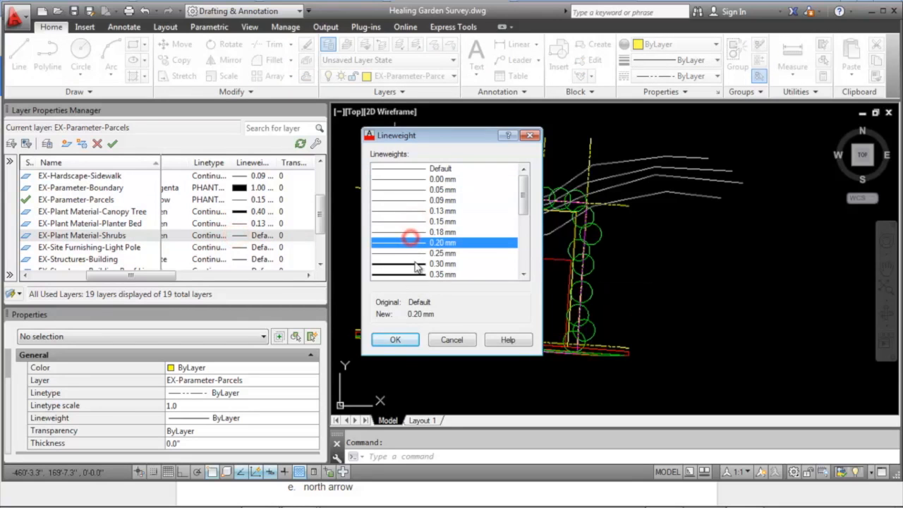
left_click(409, 222)
left_click(395, 339)
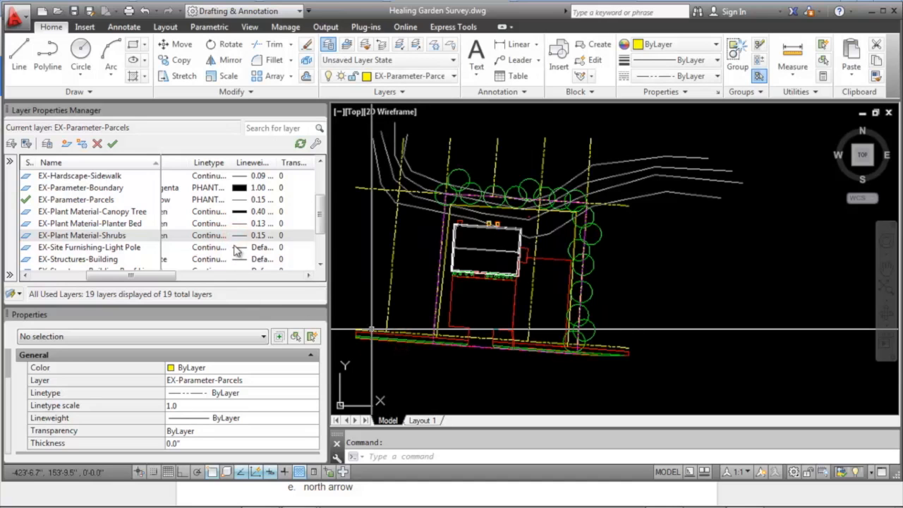
Set the lineweight of the EX-Site Furnishing-Light Pole layer to 0.18 mm.
left_click(239, 247)
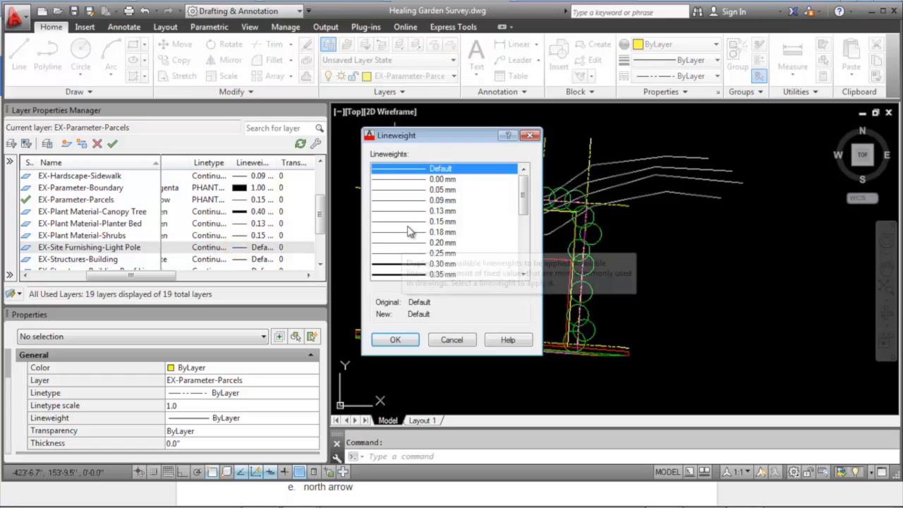
left_click(414, 233)
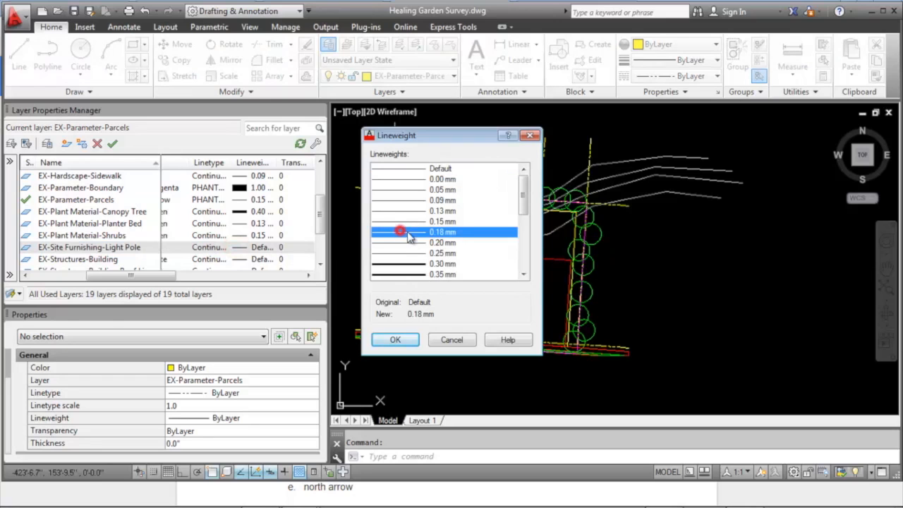
left_click(398, 341)
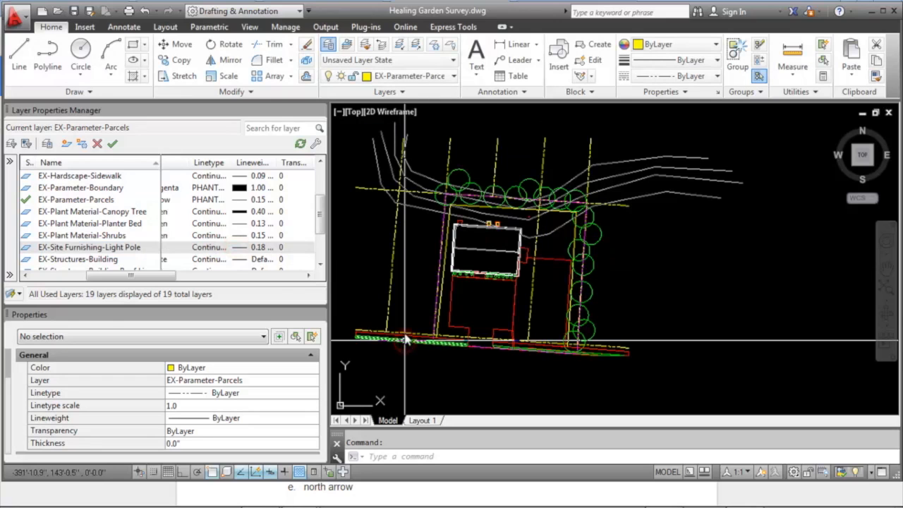
Set the lineweight of the EX-Structures-Building layer to 0.25 mm.
left_click(229, 260)
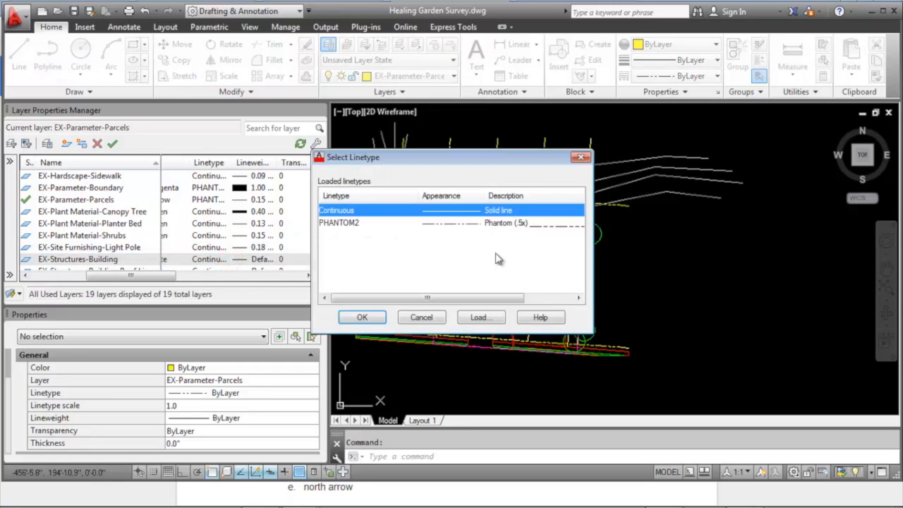
left_click(422, 317)
left_click(242, 260)
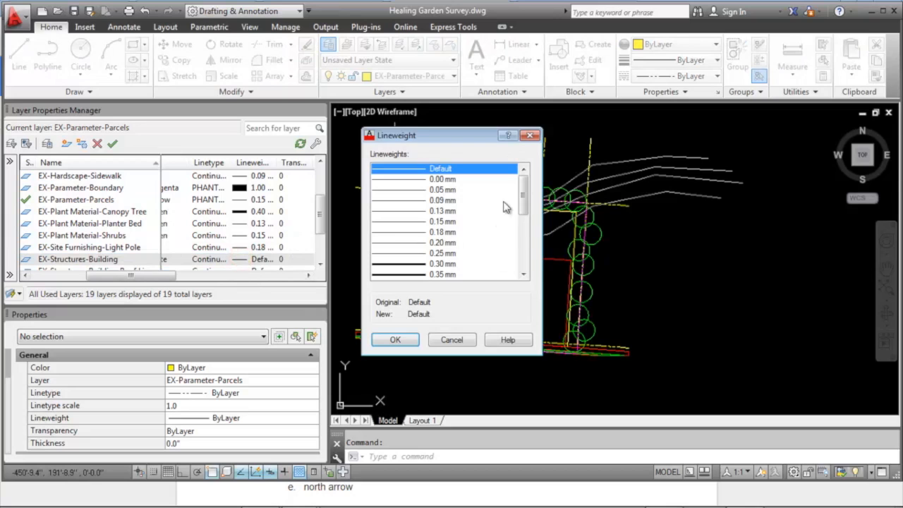
left_click(415, 252)
left_click(395, 339)
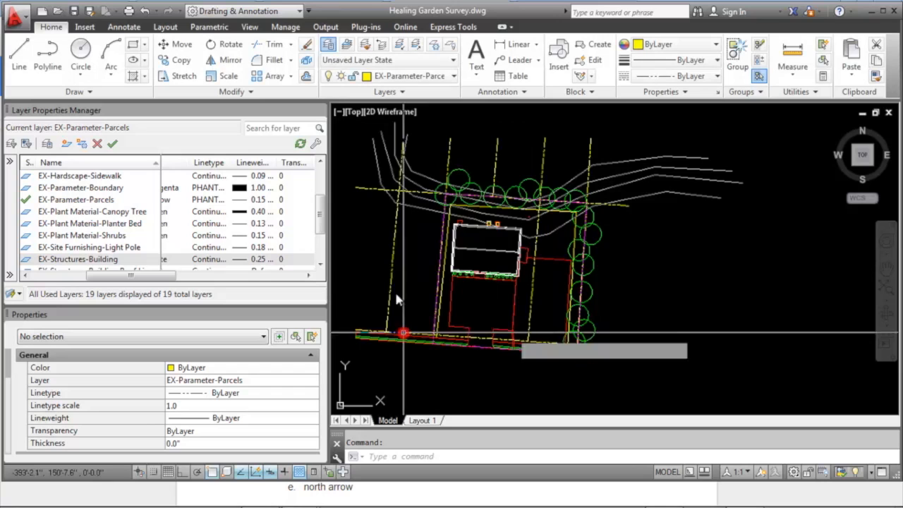
Set the lineweight of the EX-Structures-Building Roof Line layer to 0.25 mm.
left_click_drag(315, 216, 318, 241)
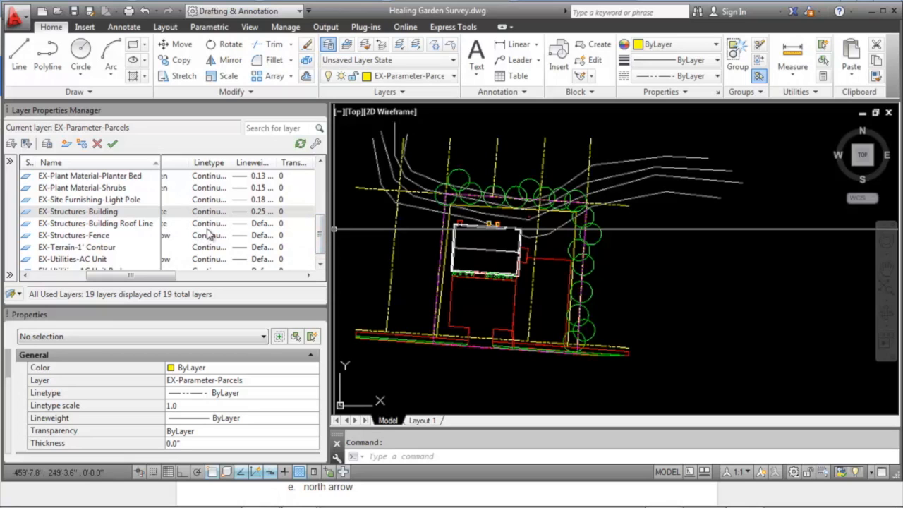
left_click(260, 224)
left_click(415, 253)
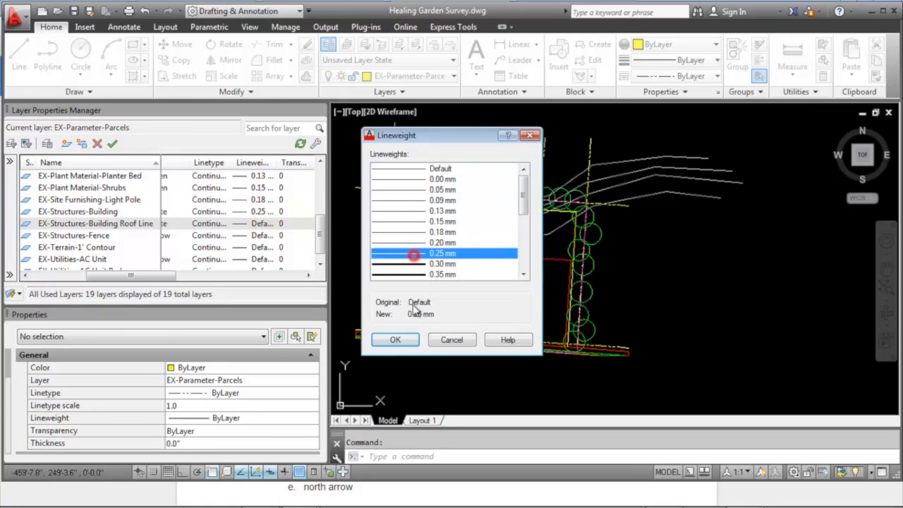
left_click(410, 339)
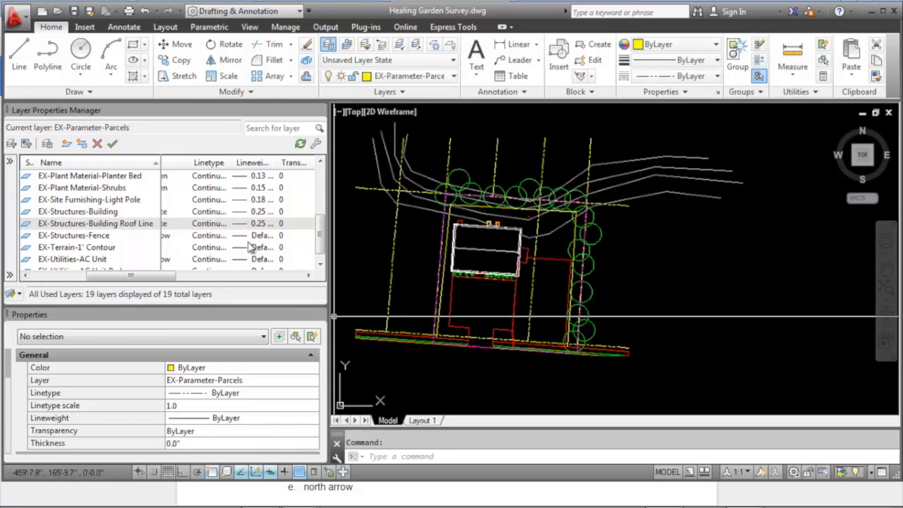
Set the lineweight of the EX-Structures-Fence layer to 0.18 mm.
left_click(259, 236)
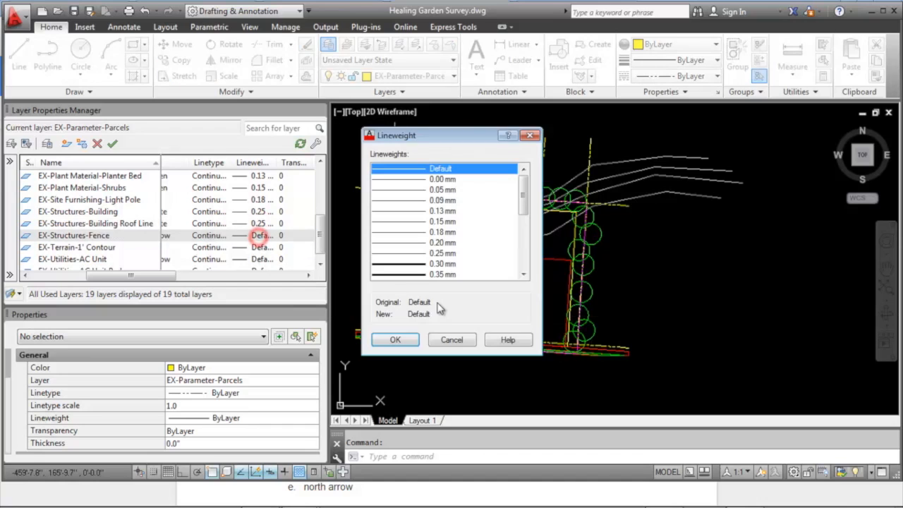
left_click(416, 232)
left_click(404, 340)
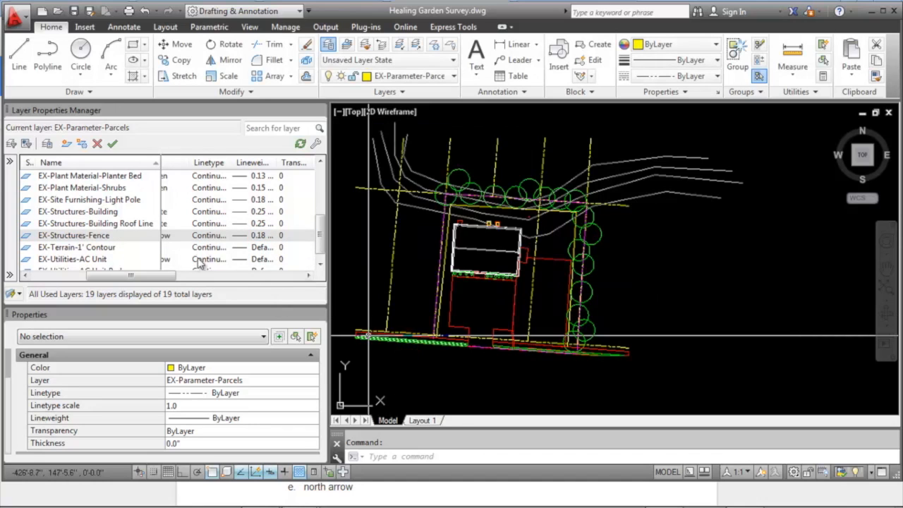
Set the lineweight of the EX-Terrain-1' Contour layer to 0.15 mm.
left_click(248, 247)
left_click(404, 221)
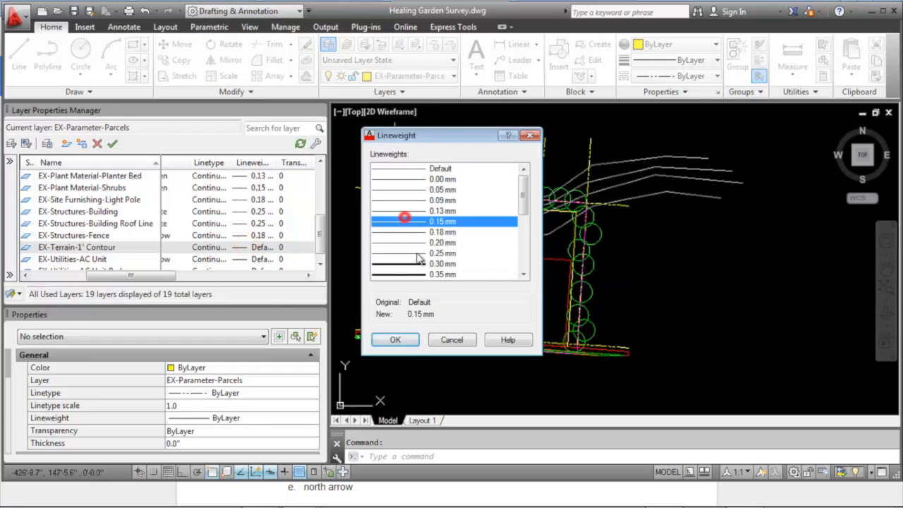
left_click(399, 337)
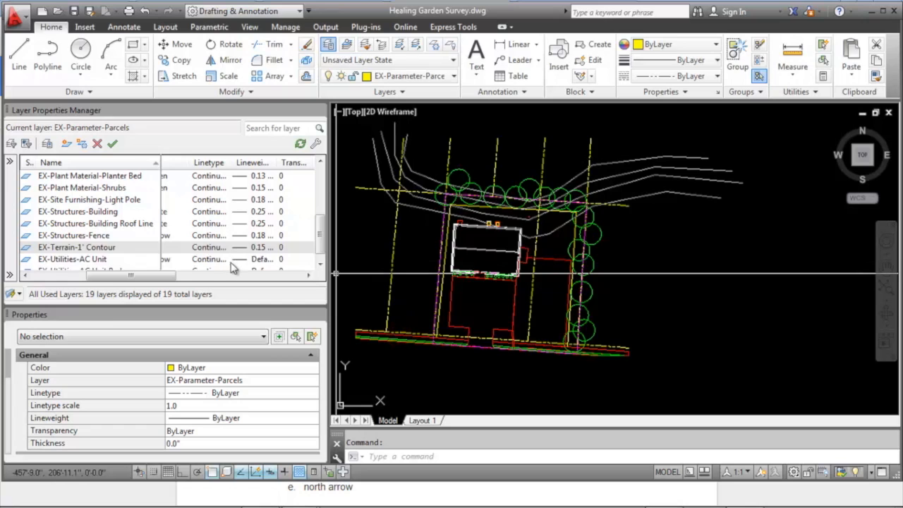
Set the lineweight of the EX-Utilities-AC Unit layer to 0.13 mm.
left_click(237, 261)
left_click(403, 211)
left_click(395, 340)
Set the lineweight of the EX-Utilities-AC Unit Pad layer to 0.09 mm.
left_click(323, 240)
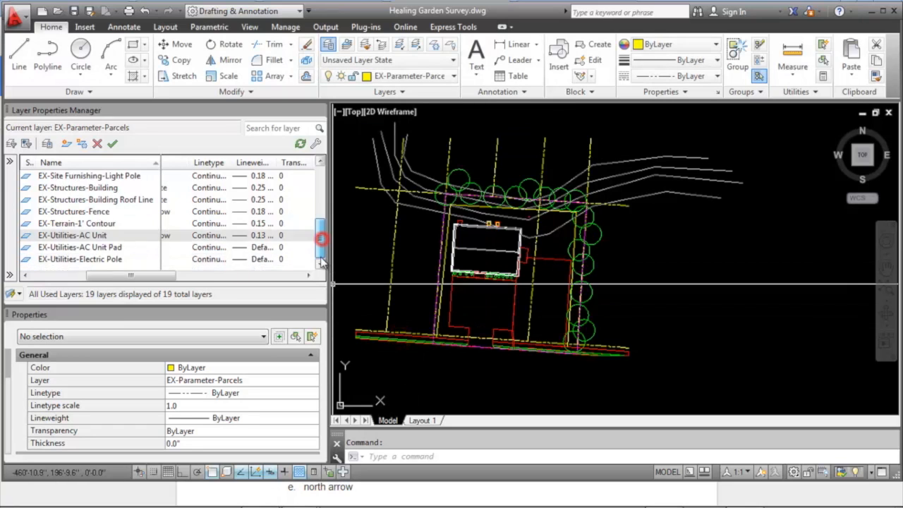
left_click(245, 248)
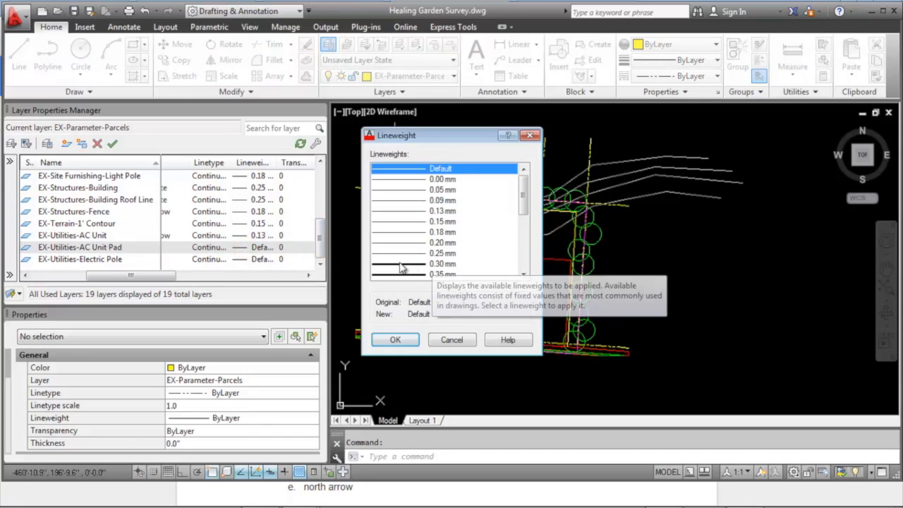
left_click(403, 200)
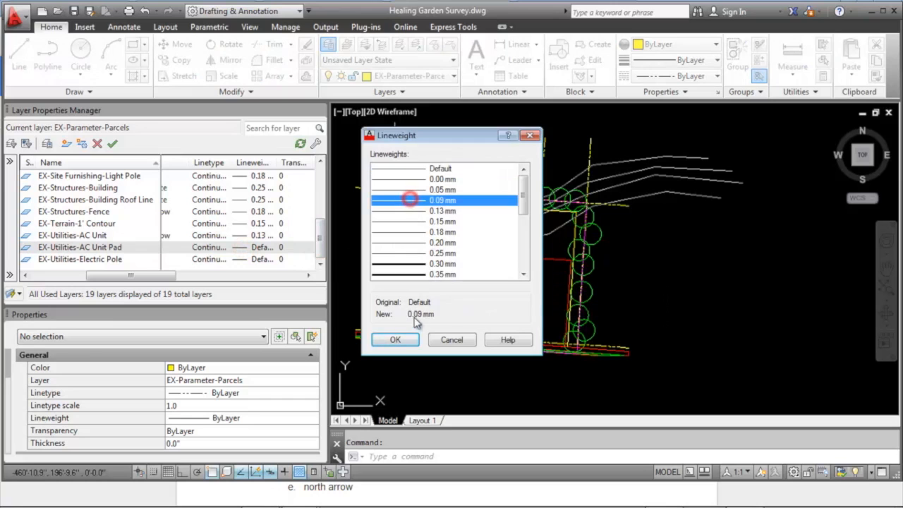
left_click(395, 339)
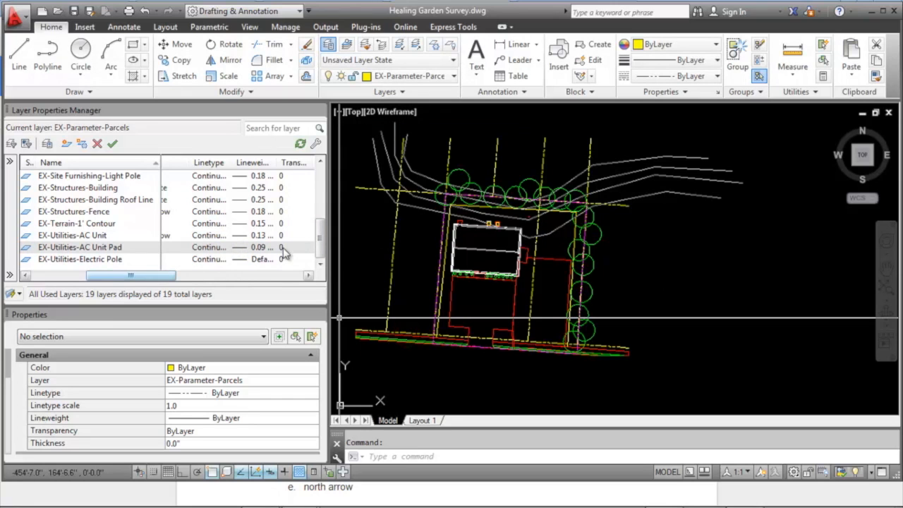
Set the lineweight of the EX-Utilities-Electric Pole layer to 0.18 mm.
left_click(243, 259)
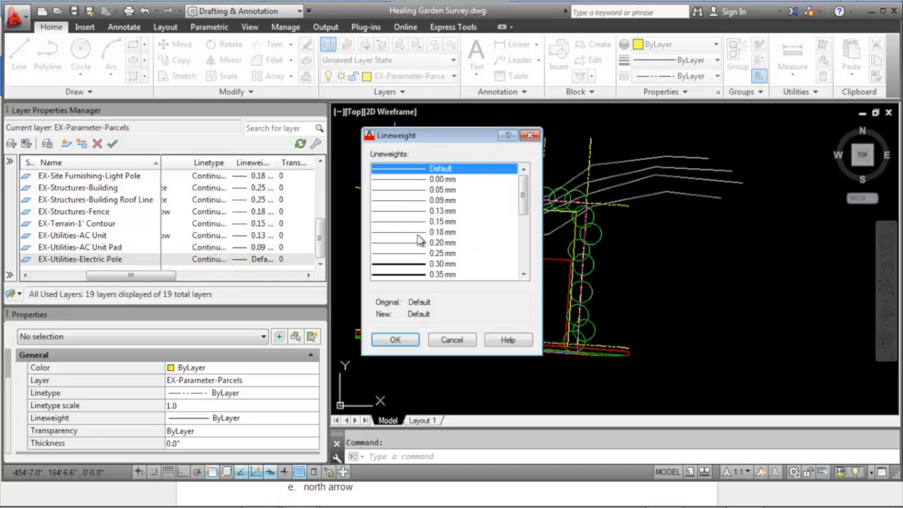
left_click(413, 232)
left_click(396, 339)
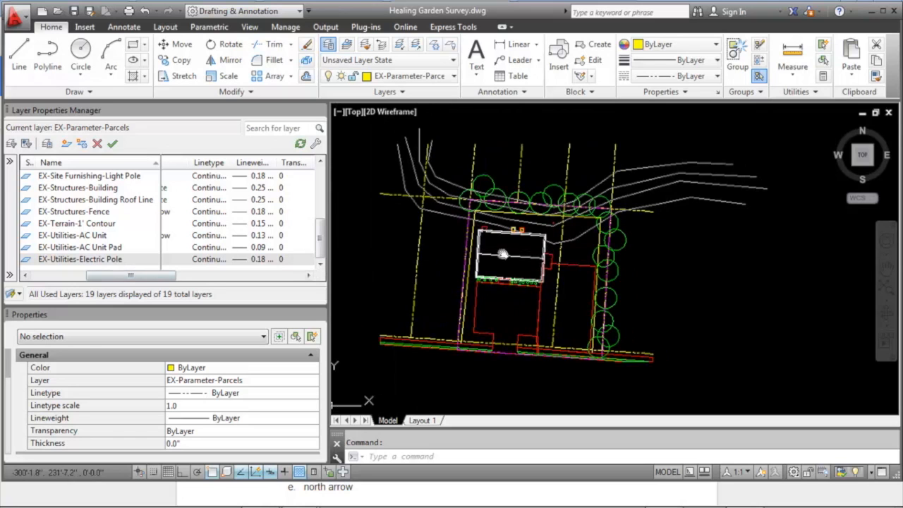
Make EX-Structures-Building the current layer.
left_click_drag(139, 277, 195, 281)
middle_click_drag(442, 264, 497, 278)
mouse_move(207, 279)
left_mouse_down()
mouse_move(202, 271)
mouse_move(205, 285)
mouse_move(228, 282)
mouse_move(203, 283)
left_mouse_up()
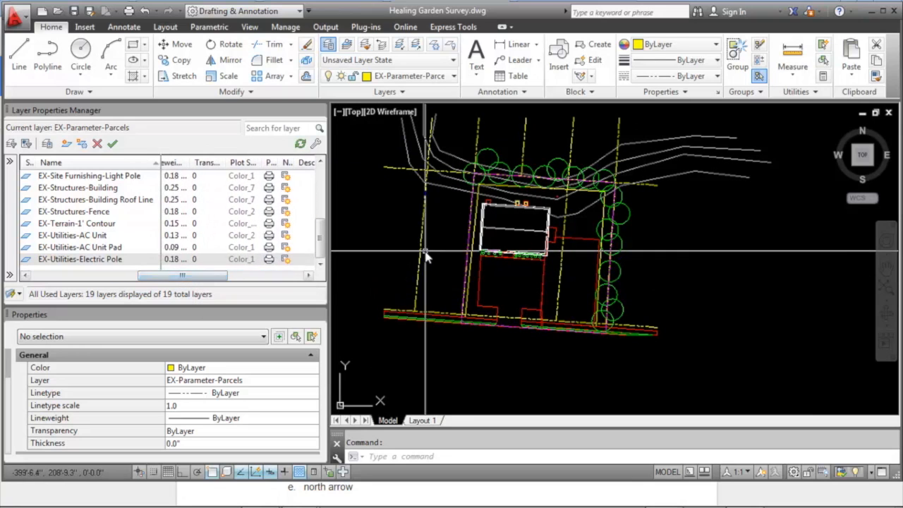
scroll(425, 255, "up", 3)
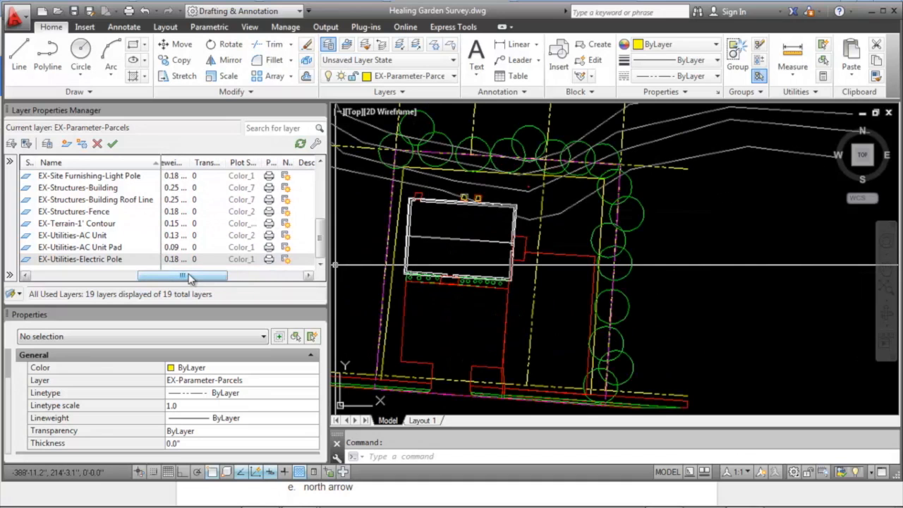
left_click_drag(188, 275, 202, 276)
middle_click_drag(444, 244, 615, 241)
scroll(610, 240, "up", 2)
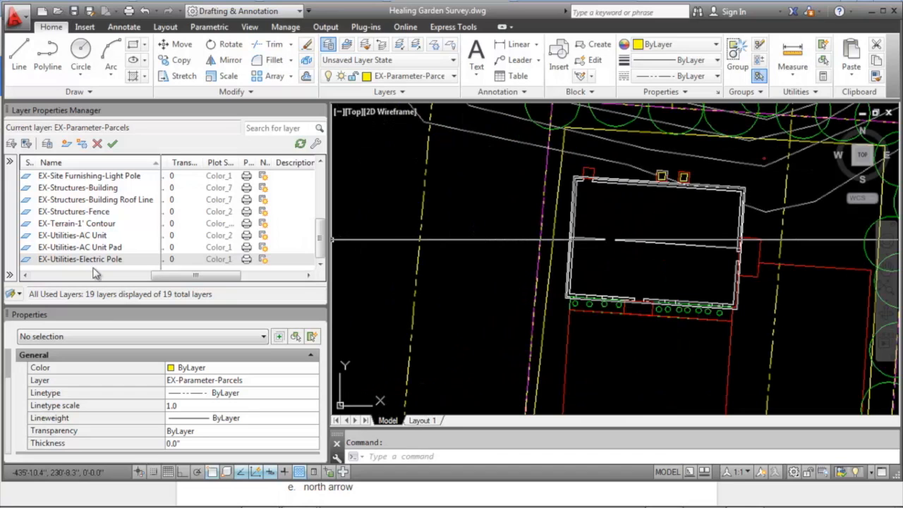
left_click_drag(184, 282, 152, 277)
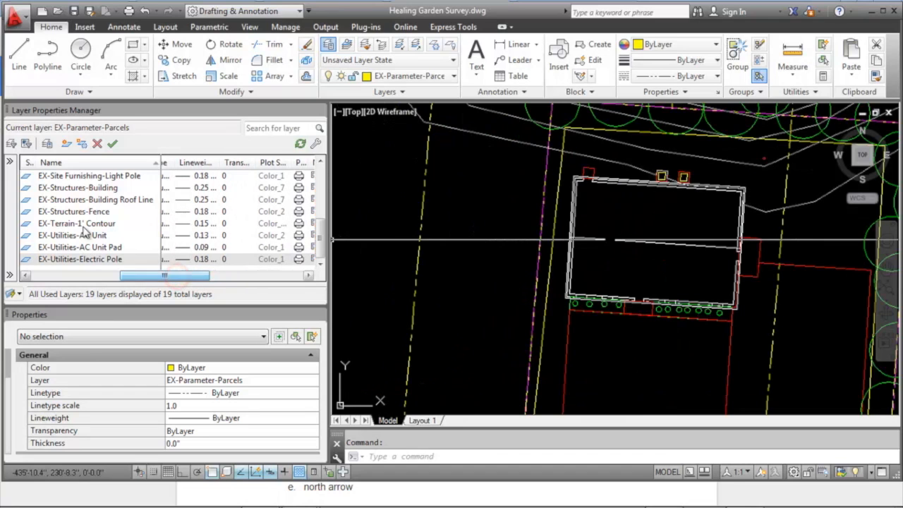
left_click(101, 191)
double_click(101, 192)
Isolate the building layer with LAYISO by selecting one of the building's wall lines.
scroll(508, 189, "up", 3)
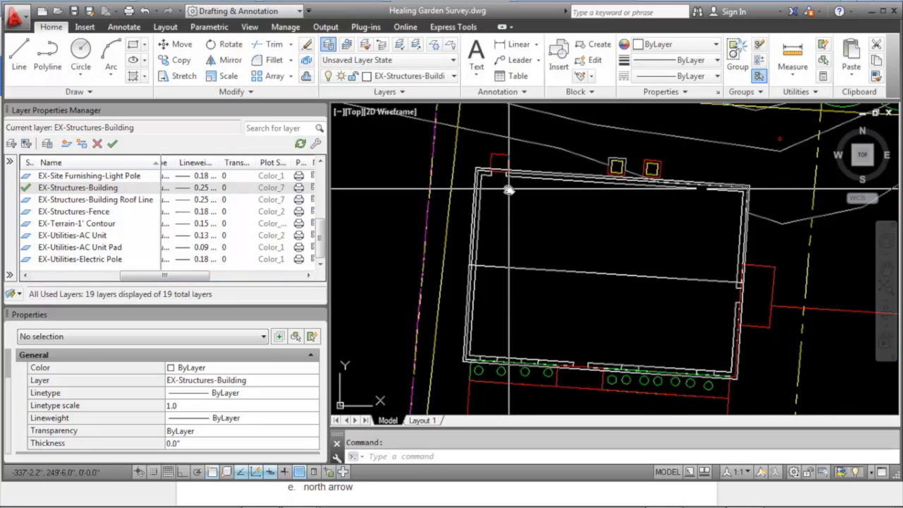
key("Return")
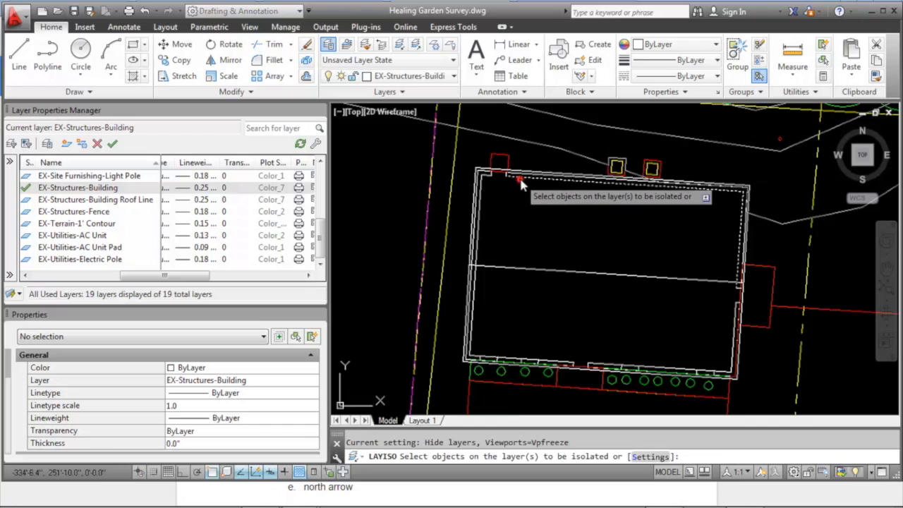
left_click(520, 183)
key("Return")
Start a SOLID hatch and fill the building's west wall, north wall and southeast corner wall segment.
type("h")
key("Return")
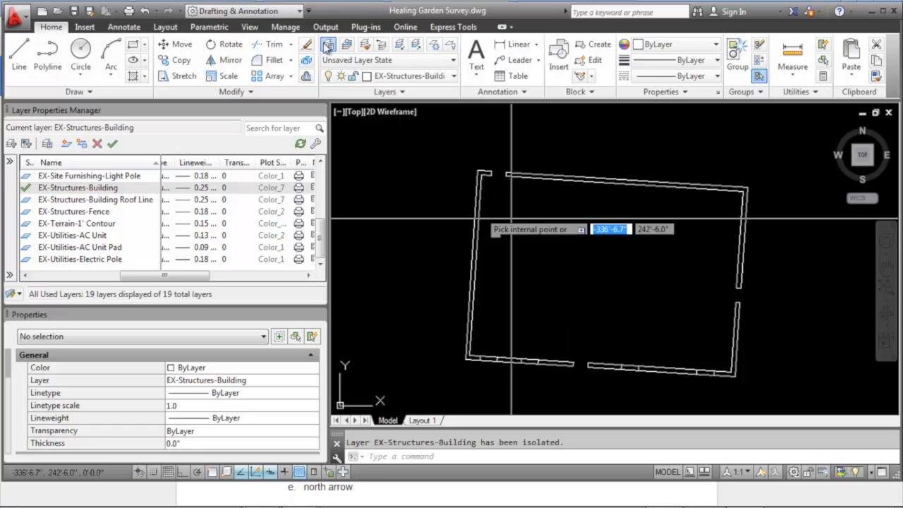
scroll(497, 169, "up", 6)
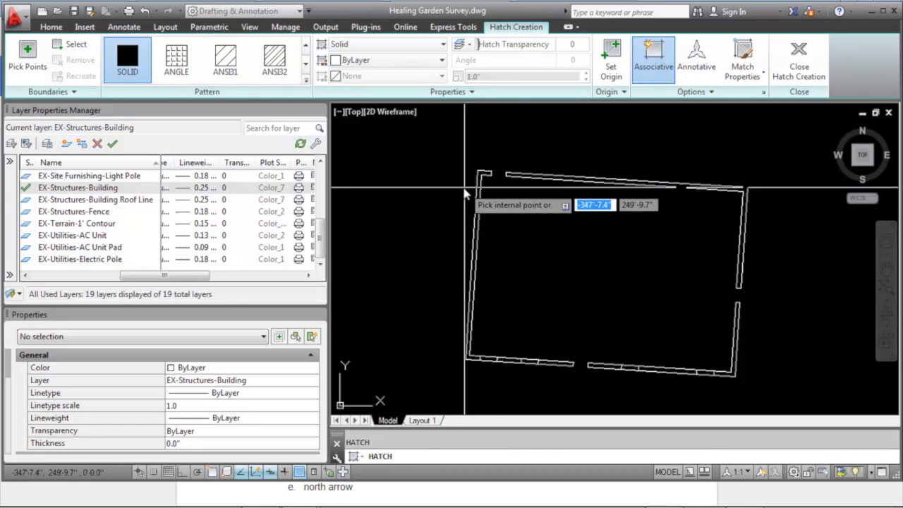
left_click(492, 163)
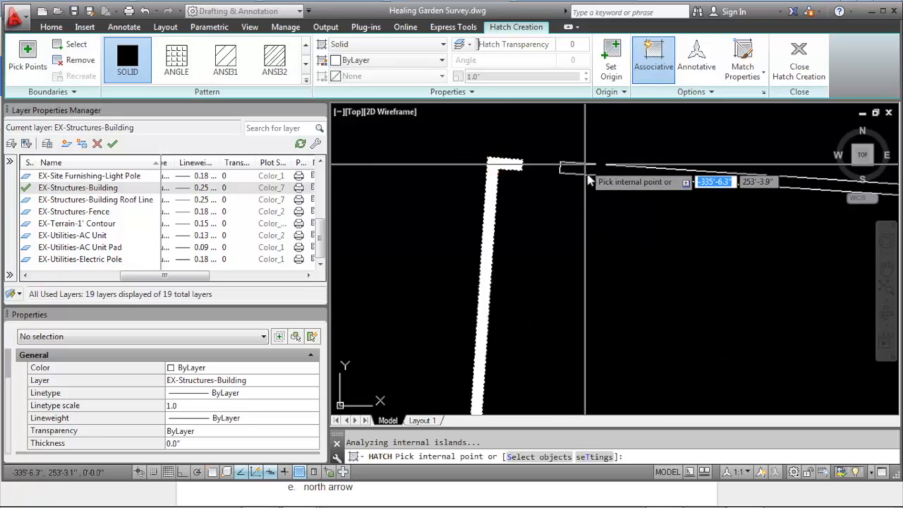
scroll(587, 174, "down", 2)
middle_click_drag(585, 173, 536, 156)
scroll(536, 156, "down", 4)
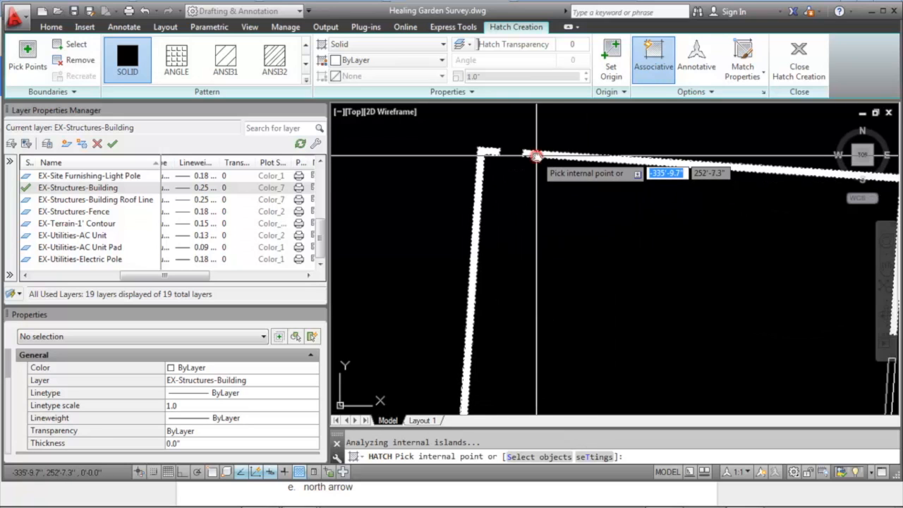
scroll(695, 274, "up", 4)
left_click(731, 262)
scroll(720, 254, "down", 2)
middle_click_drag(656, 278, 652, 218)
scroll(627, 303, "up", 2)
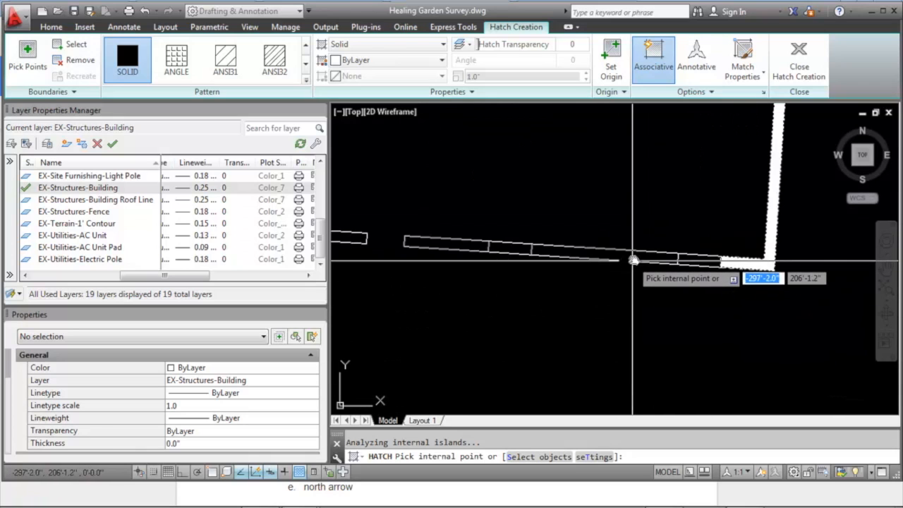
Fill the south wall pieces between the window openings with the solid hatch and finish the hatch.
left_click(633, 259)
left_click(455, 245)
scroll(463, 248, "down", 2)
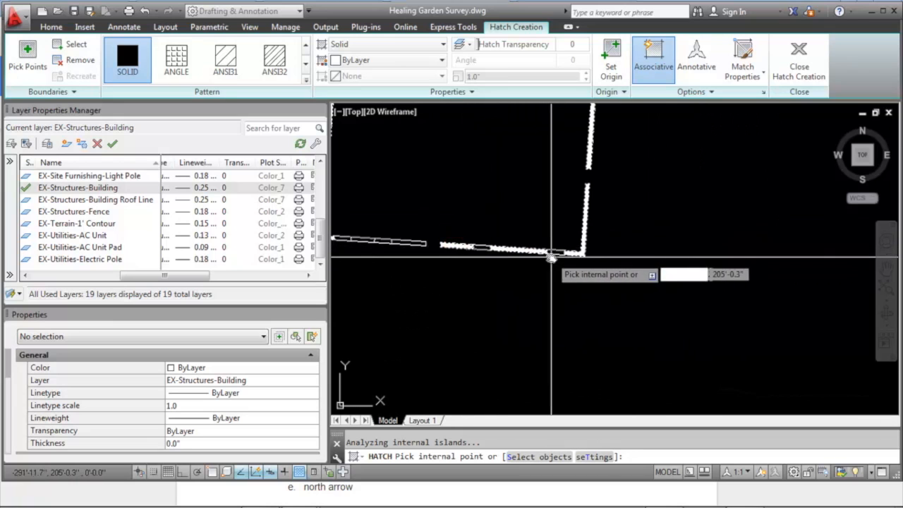
left_click(402, 242)
scroll(404, 240, "down", 1)
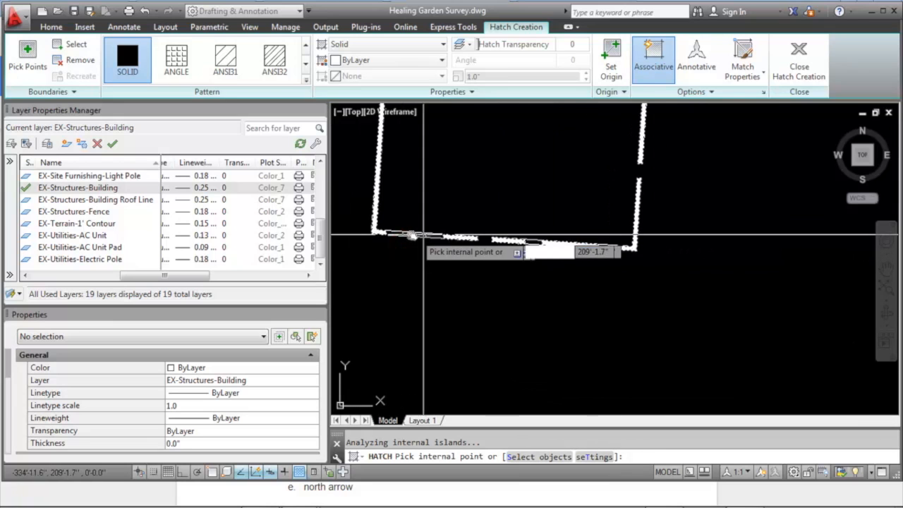
scroll(409, 235, "up", 3)
scroll(413, 230, "down", 4)
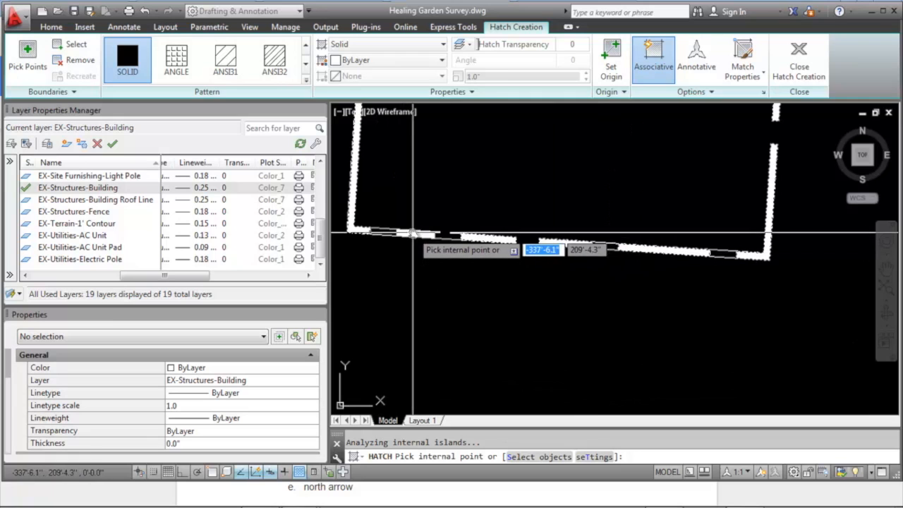
scroll(408, 239, "down", 1)
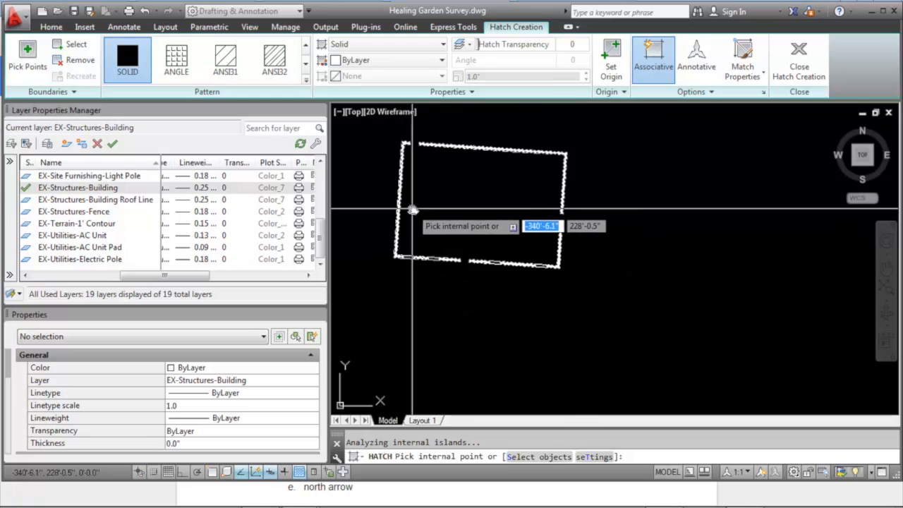
middle_click_drag(412, 209, 405, 255)
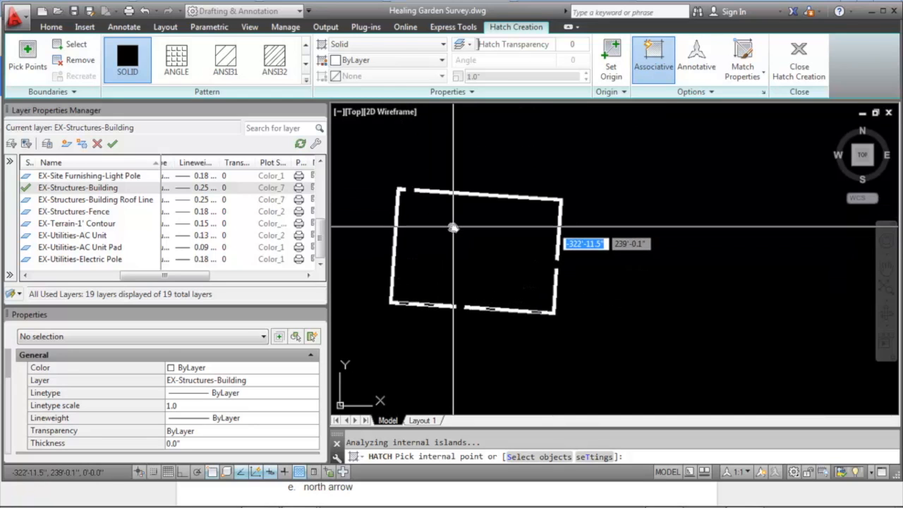
key("Return")
Turn all layers back on with LAYON to show the full site plan around the building.
type("layon")
key("Return")
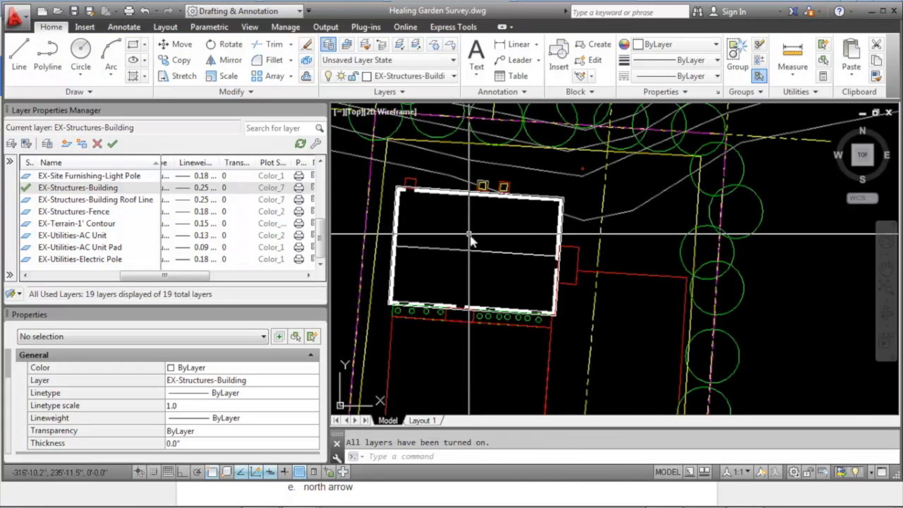
scroll(466, 236, "down", 4)
scroll(483, 226, "up", 2)
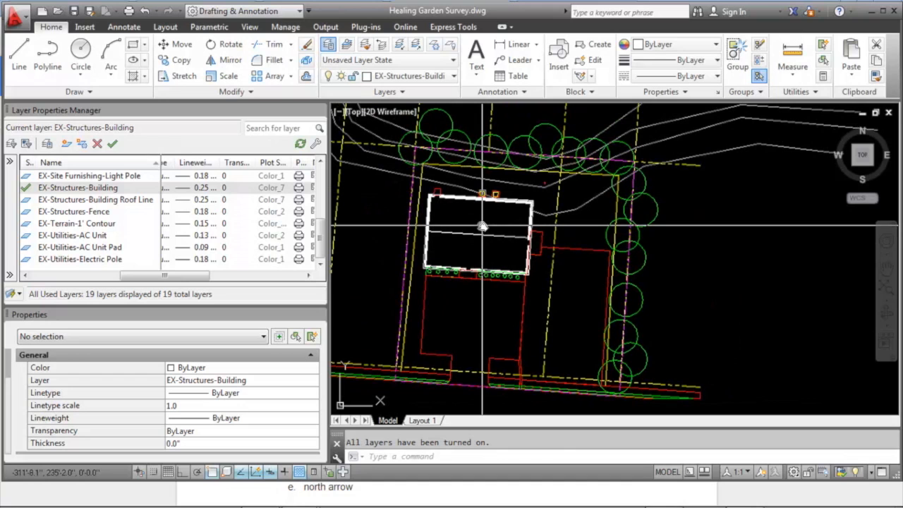
mouse_move(502, 224)
middle_mouse_down()
mouse_move(559, 229)
mouse_move(558, 274)
middle_mouse_up()
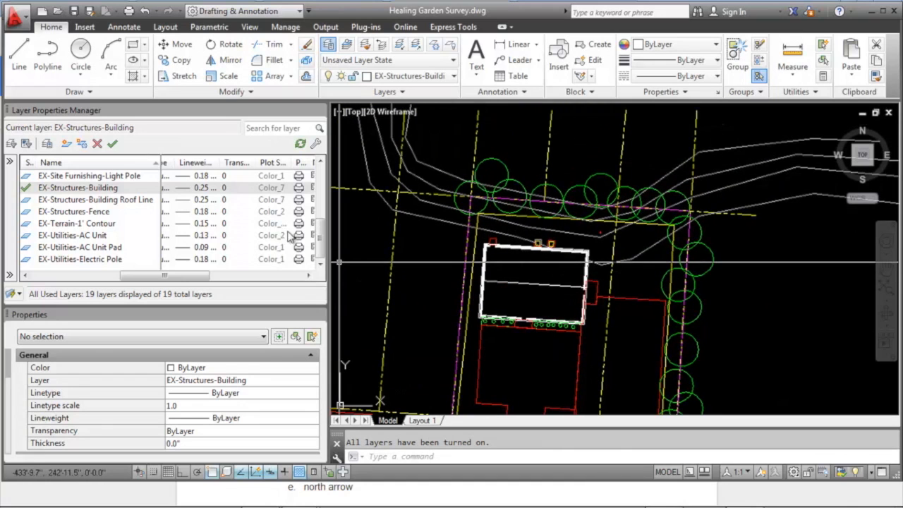
Load the ACAD_ISO03W100 dashed linetype and assign it to the EX-Terrain-1' Contour layer.
left_click_drag(189, 277, 115, 281)
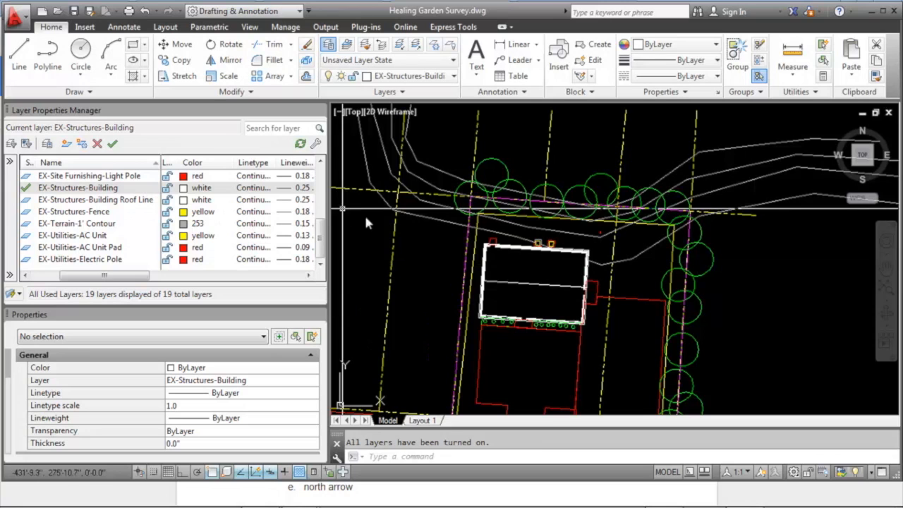
left_click(393, 260)
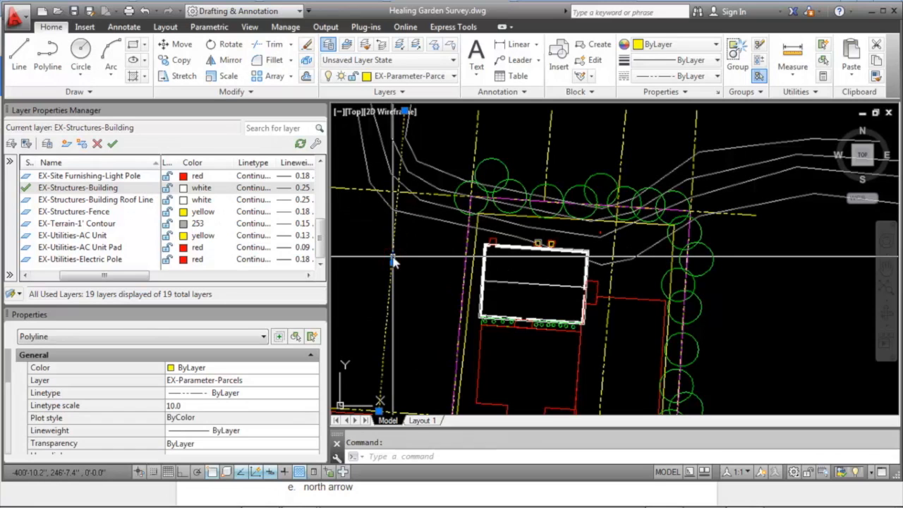
key("Escape")
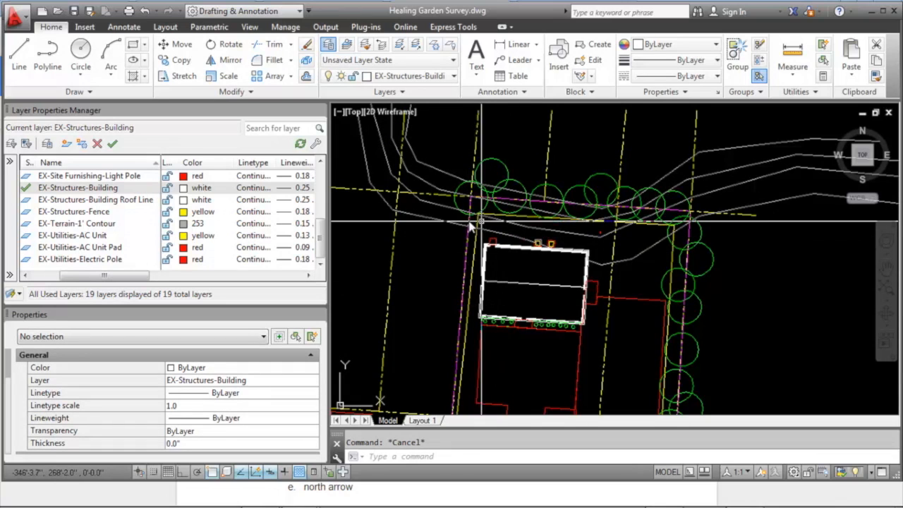
left_click(98, 224)
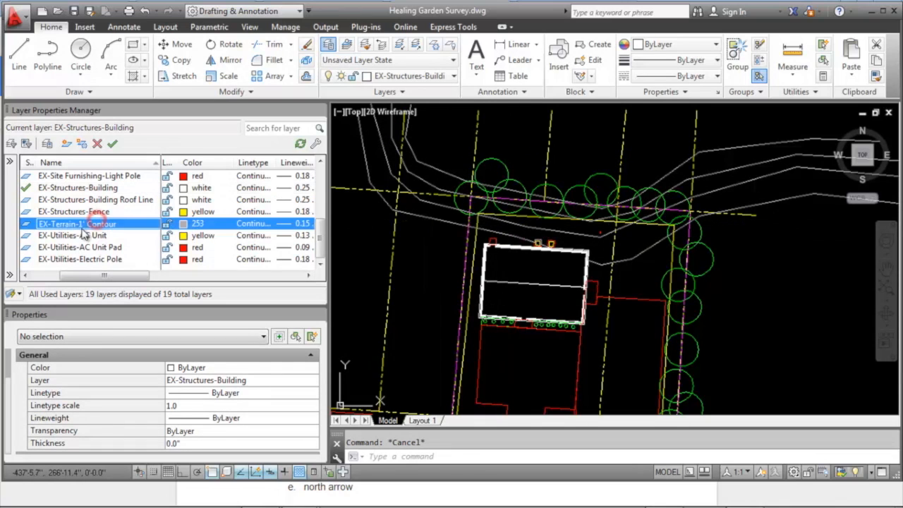
left_click(261, 225)
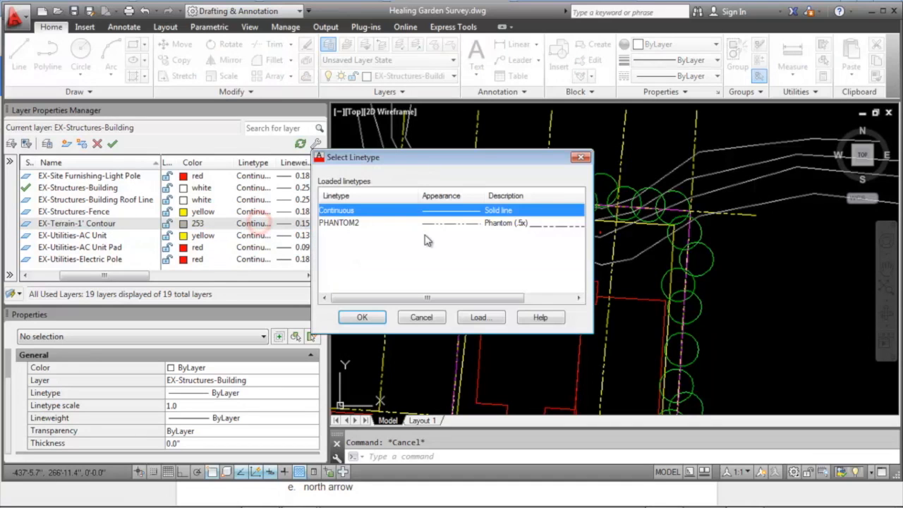
left_click(482, 316)
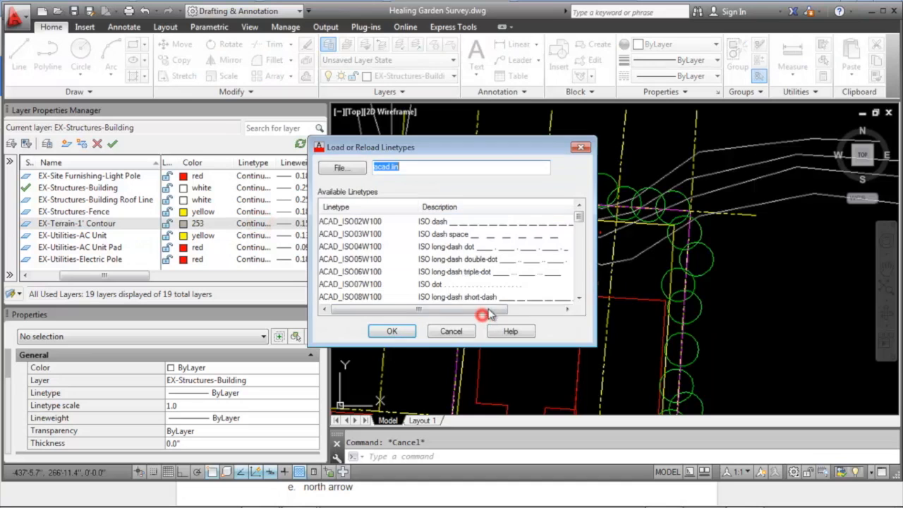
left_click(353, 234)
left_click(388, 331)
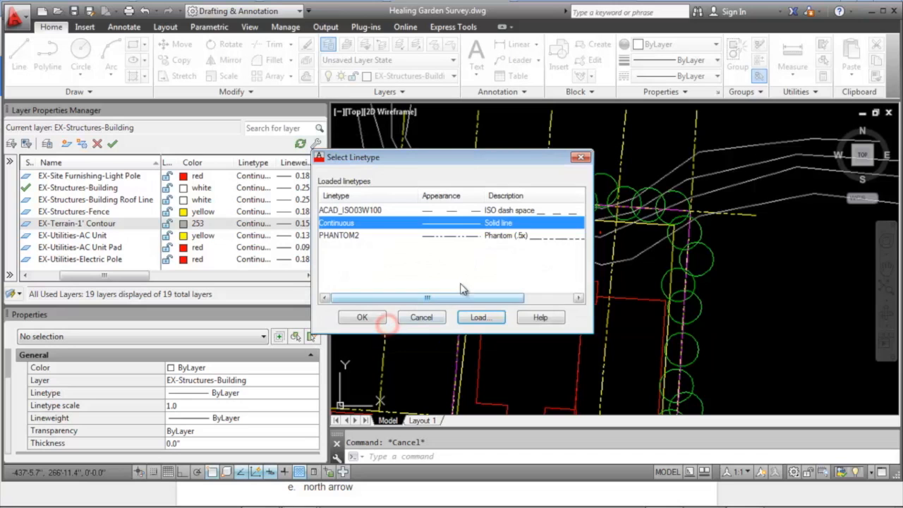
left_click(353, 210)
left_click(362, 317)
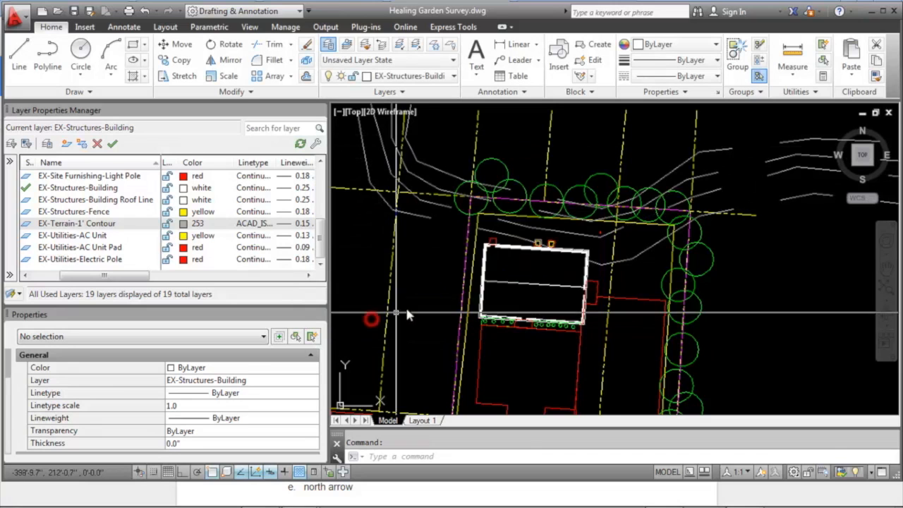
Isolate the terrain contour layer with LAYISO by selecting one of the contour lines.
scroll(469, 241, "down", 1)
middle_click_drag(447, 244, 445, 299)
scroll(446, 282, "up", 1)
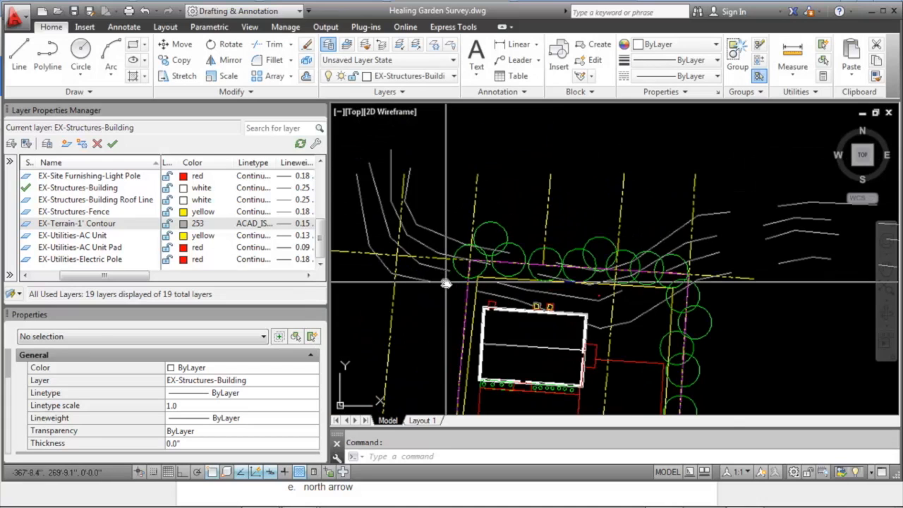
type("Layio")
key("Return")
left_click(427, 278)
key("Return")
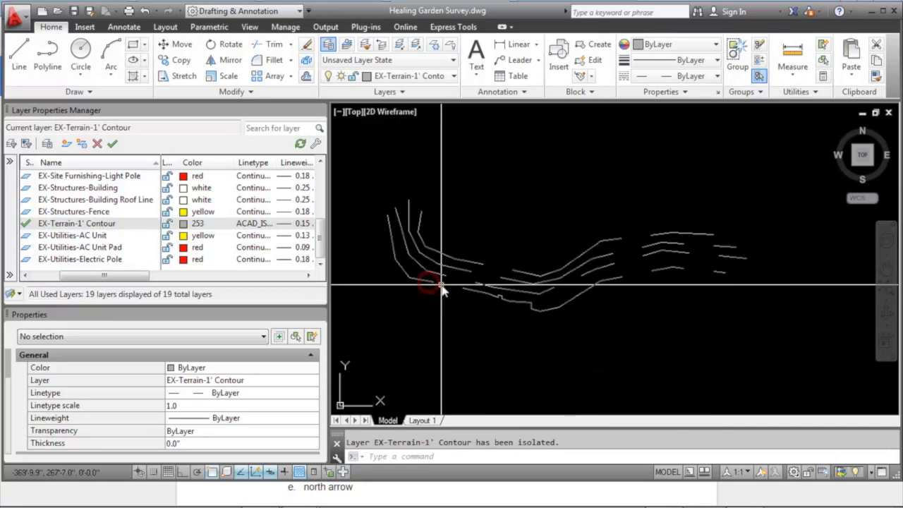
Select all the contour polylines and set their linetype generation to Enabled.
scroll(436, 282, "down", 3)
left_click(567, 311)
left_click(471, 255)
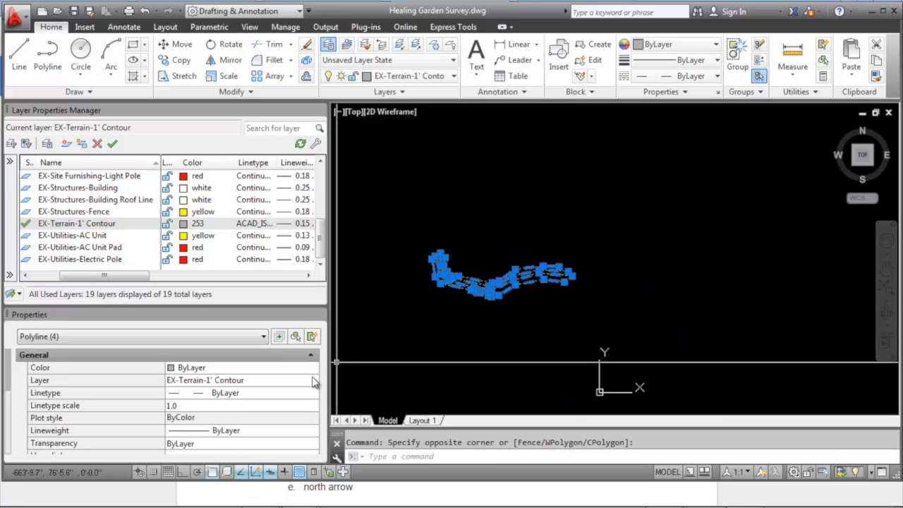
left_click_drag(10, 370, 11, 443)
left_click(239, 451)
left_click(310, 450)
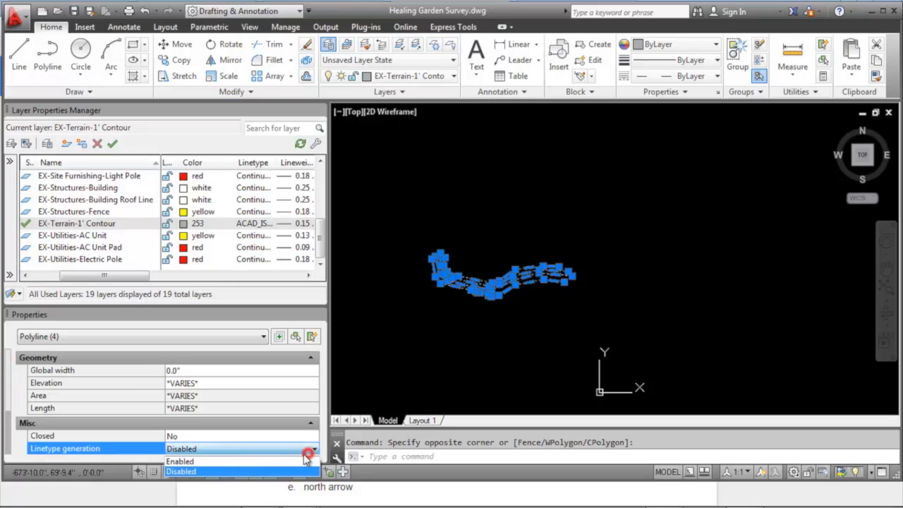
left_click(227, 460)
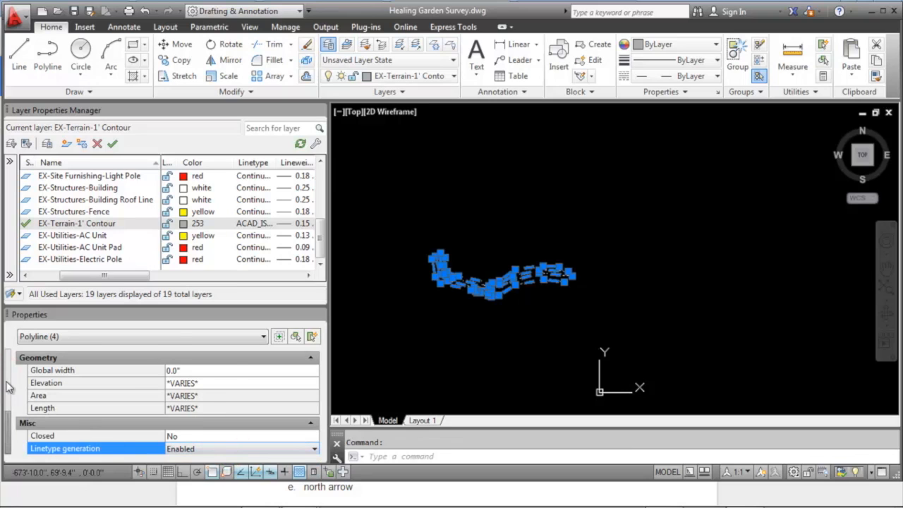
Set the linetype scale of the selected contour polylines to 0.1 and clear the selection.
left_click_drag(7, 386, 7, 347)
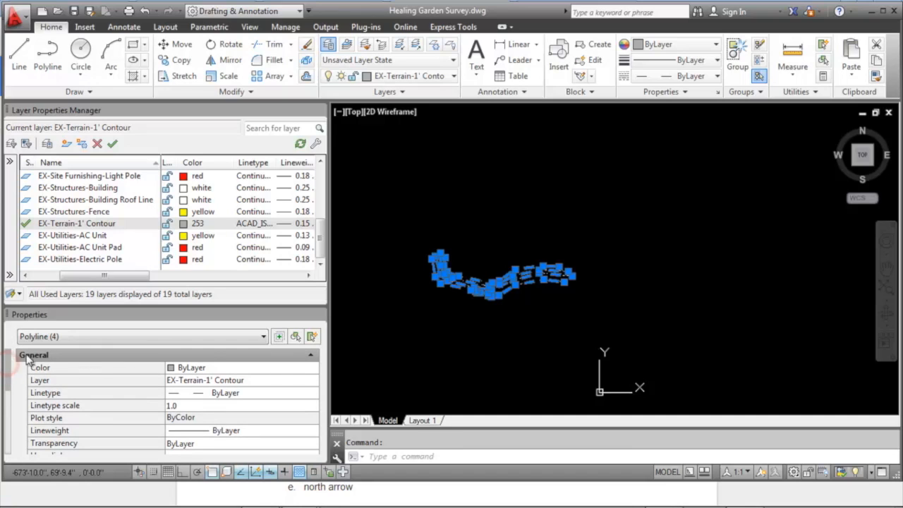
left_click(182, 406)
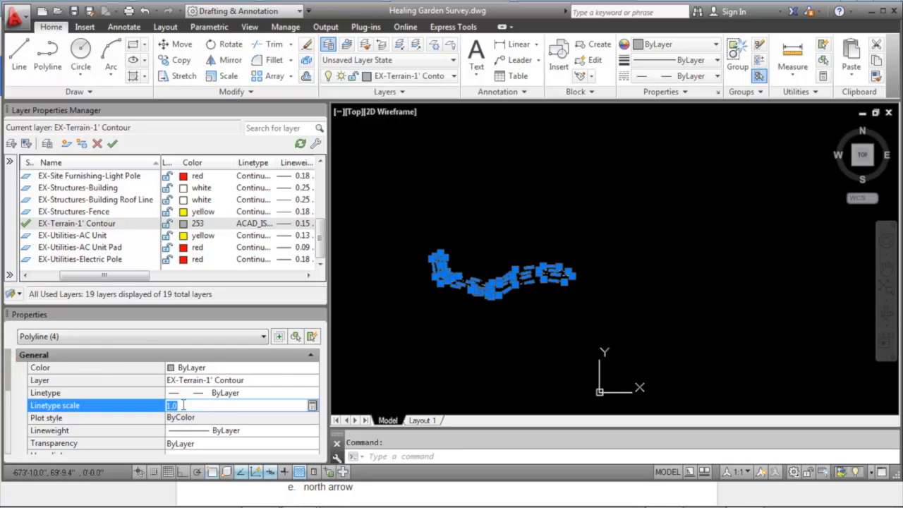
key("Return")
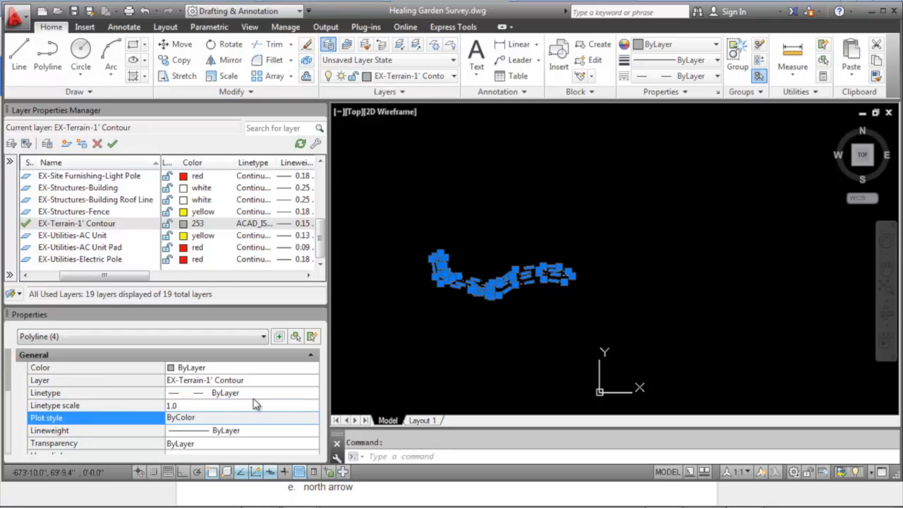
left_click(210, 402)
type("0.1")
key("Return")
scroll(466, 311, "up", 4)
key("Escape")
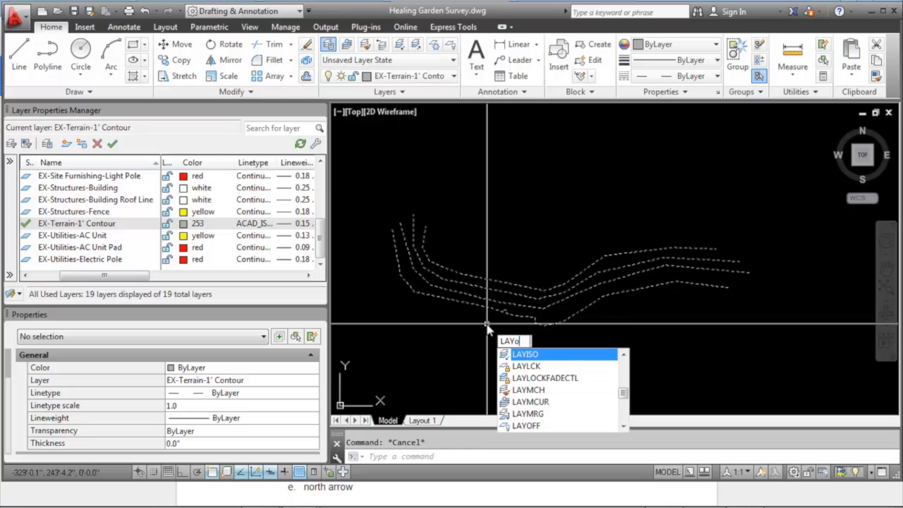
Turn all layers back on with LAYON.
type("on")
key("Return")
Examine the dashed contours and the other linetypes across the whole site plan.
scroll(487, 325, "up", 3)
scroll(487, 310, "down", 2)
scroll(487, 274, "up", 1)
scroll(487, 274, "down", 1)
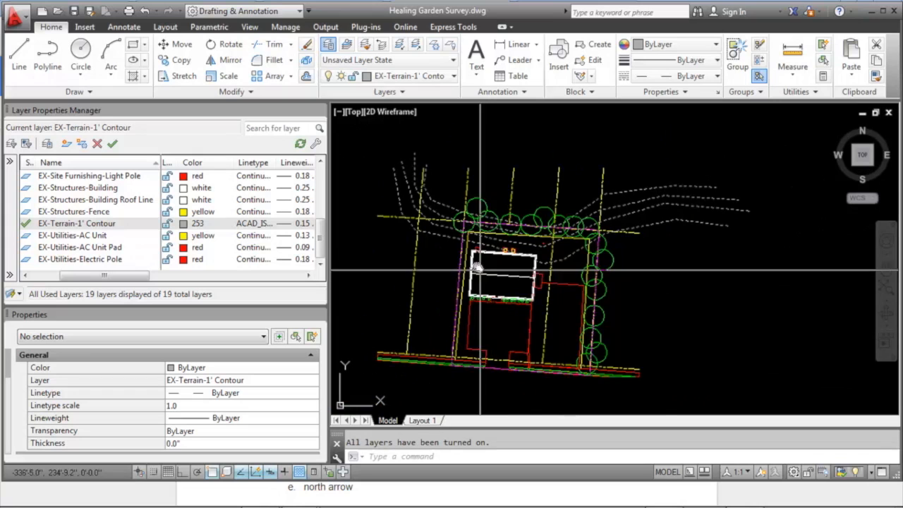
scroll(476, 261, "up", 1)
scroll(447, 262, "up", 1)
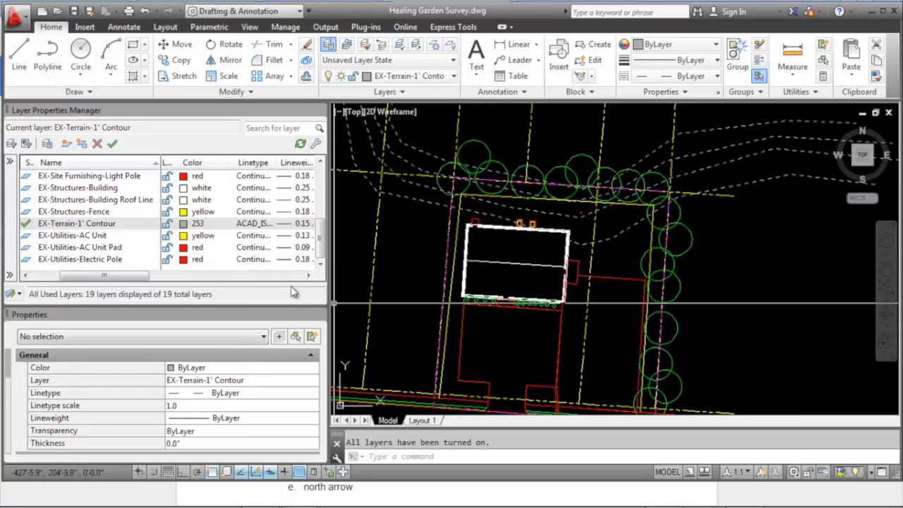
mouse_move(421, 221)
middle_mouse_down()
mouse_move(442, 282)
mouse_move(417, 243)
middle_mouse_up()
middle_click(374, 305)
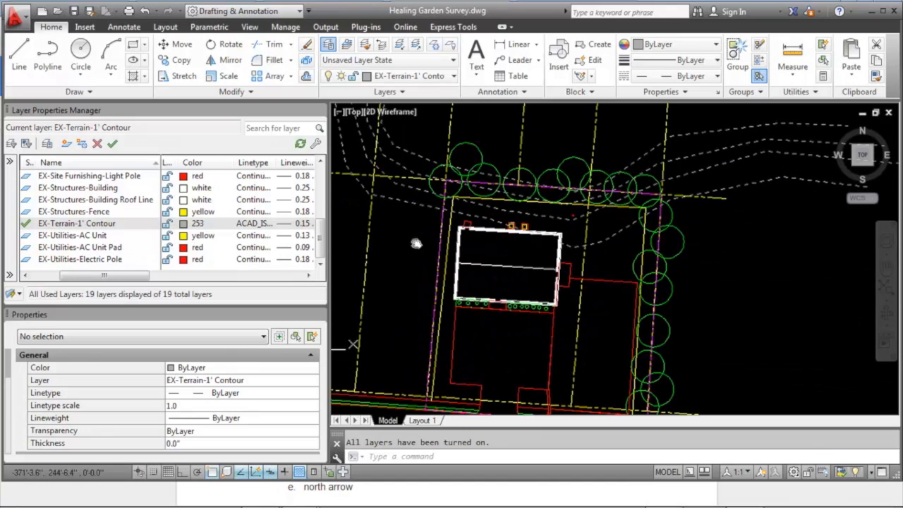
middle_click_drag(494, 305, 494, 249)
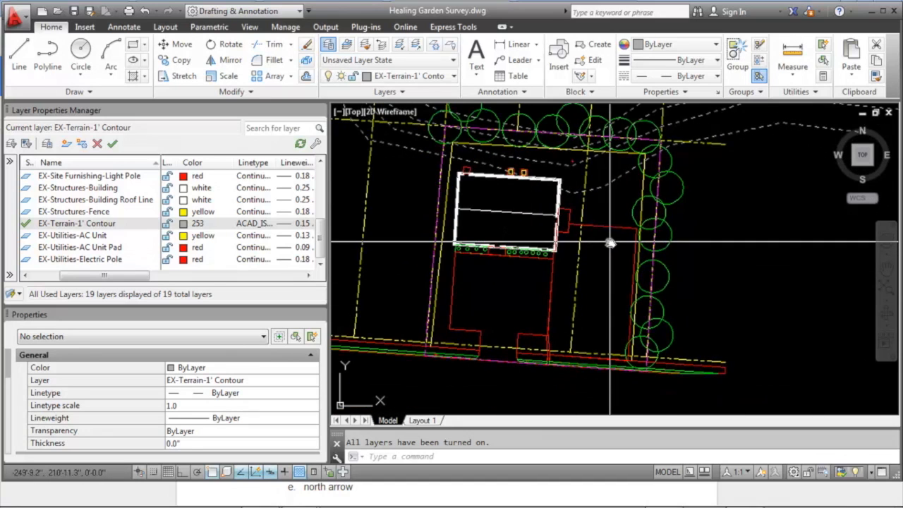
middle_click_drag(601, 246, 584, 285)
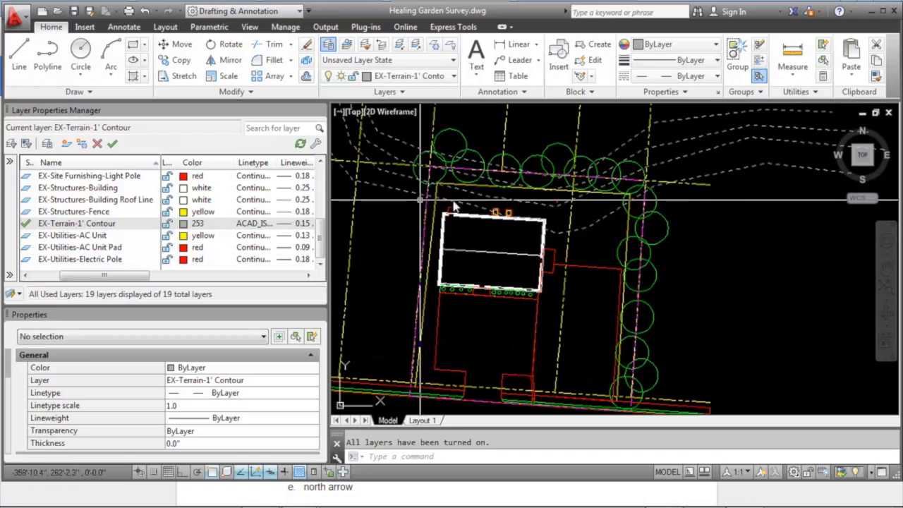
middle_click_drag(438, 248, 437, 228)
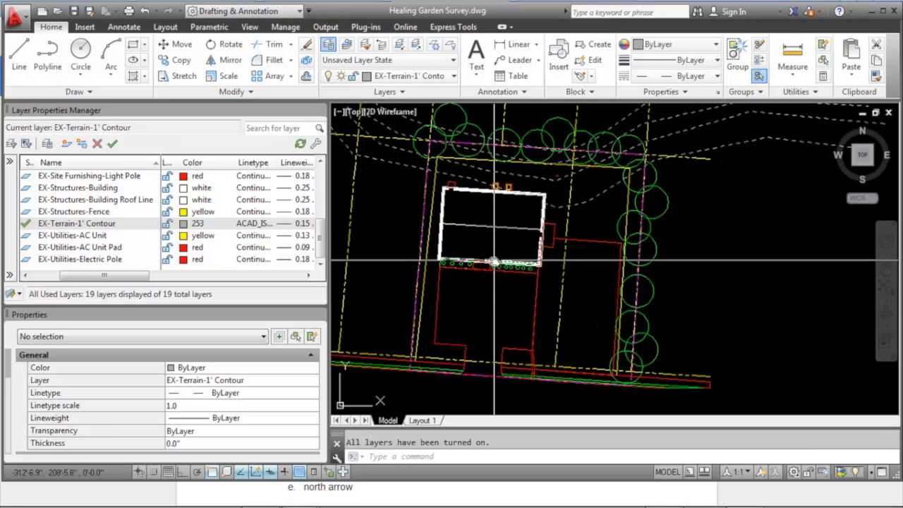
middle_click_drag(473, 321, 473, 269)
middle_click_drag(459, 299, 453, 351)
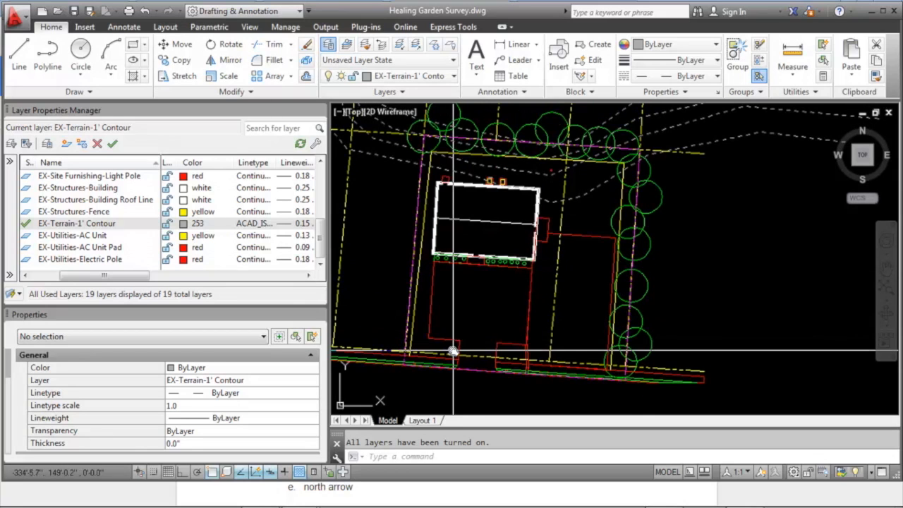
Open Layout 1's page setup for modification and set the plotter to DWG To PDF.pc3.
left_click(422, 420)
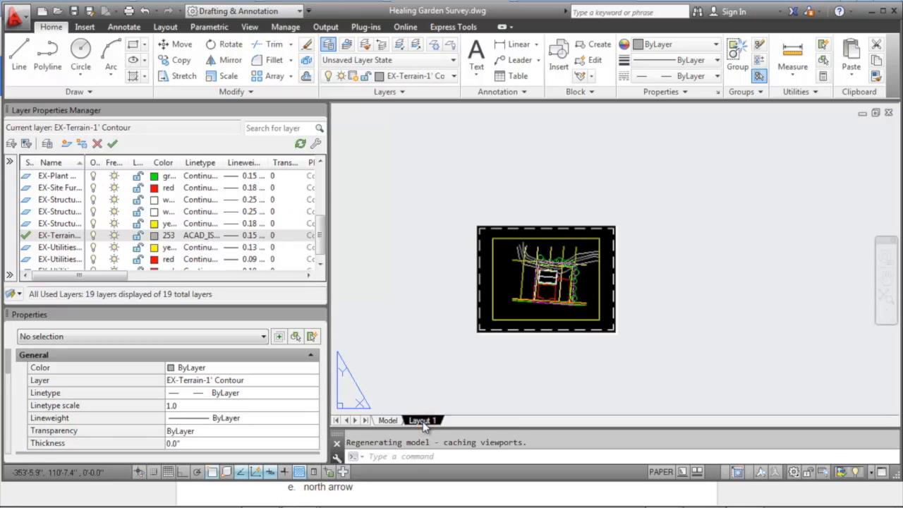
right_click(423, 421)
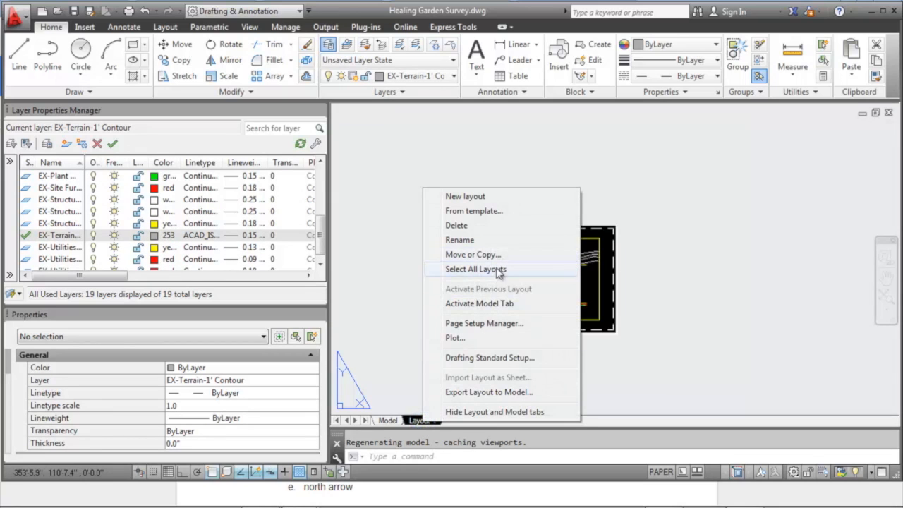
left_click(477, 325)
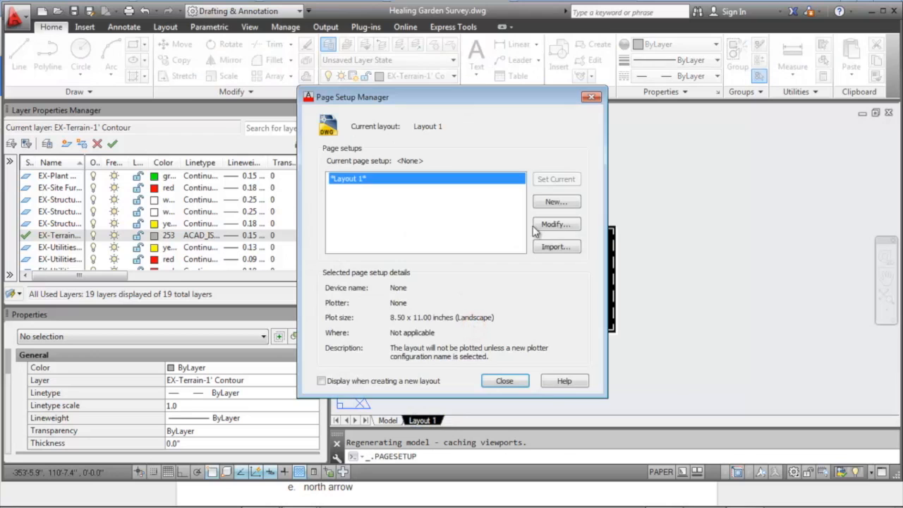
left_click(556, 224)
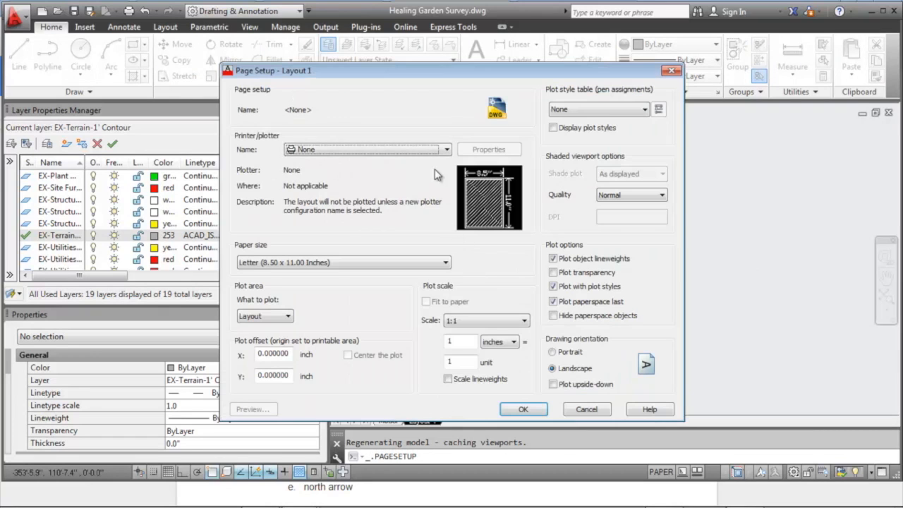
left_click(440, 150)
left_click_drag(444, 182, 444, 200)
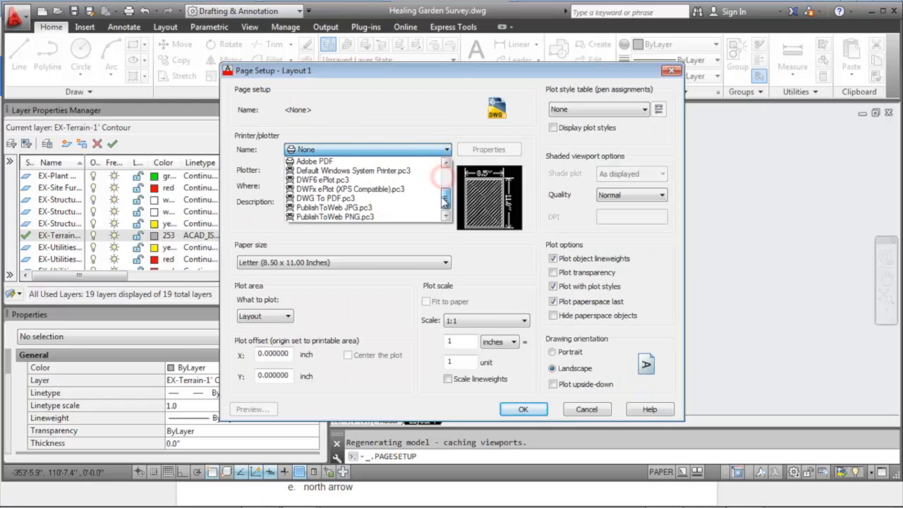
left_click(376, 198)
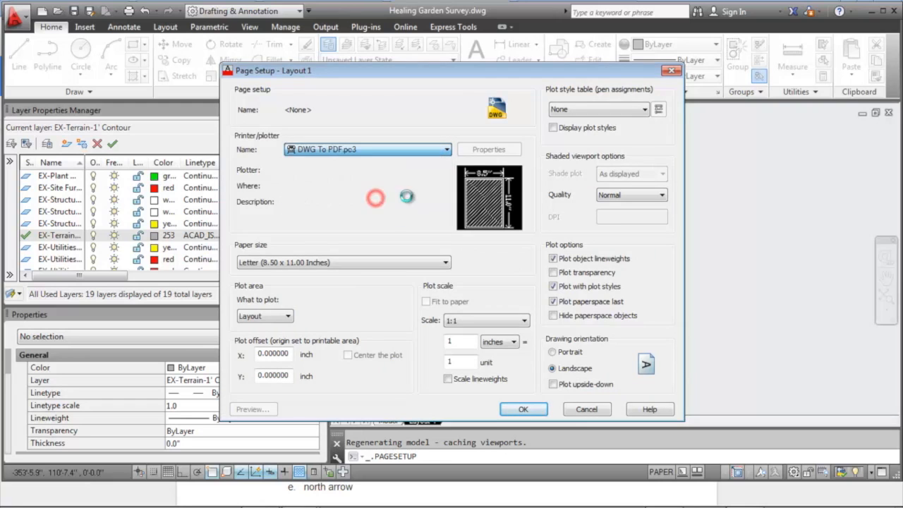
Set the paper size to ANSI B (11.00 x 17.00 Inches), leave the plot style table at None, and accept the page setup.
left_click(444, 262)
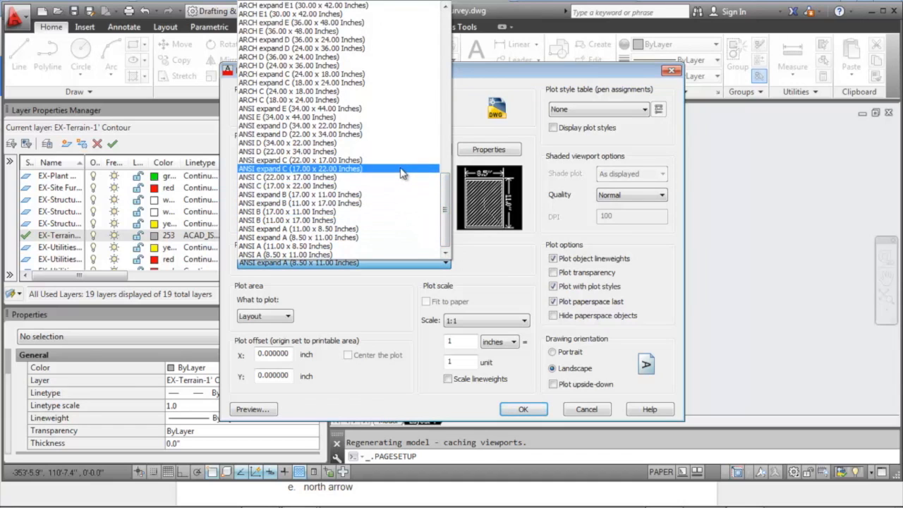
left_click(385, 222)
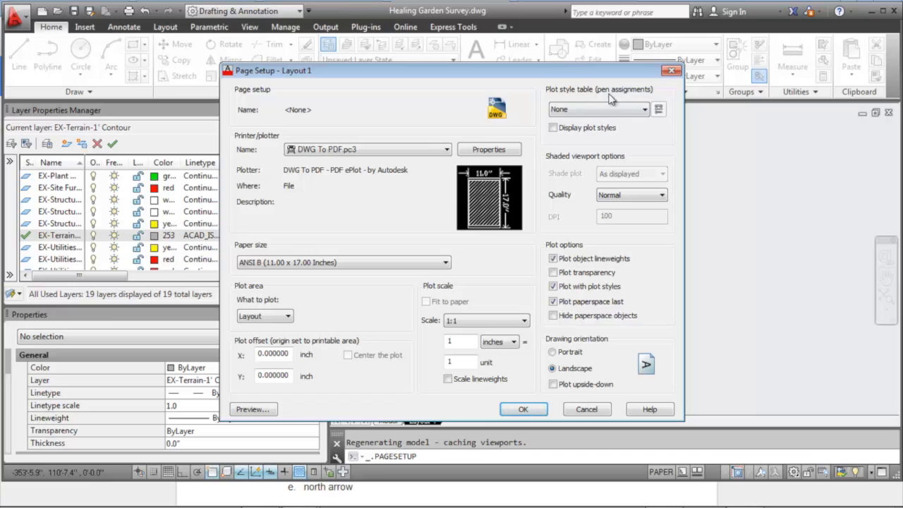
left_click(644, 112)
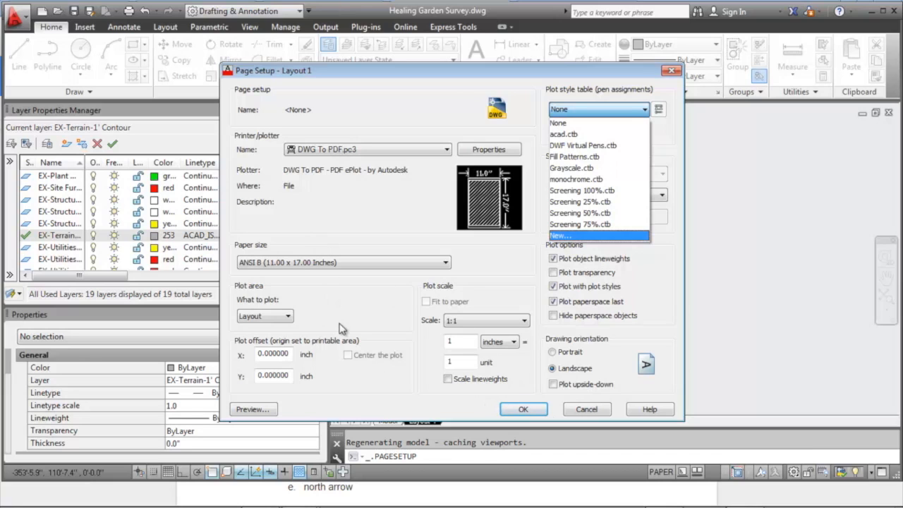
left_click(485, 281)
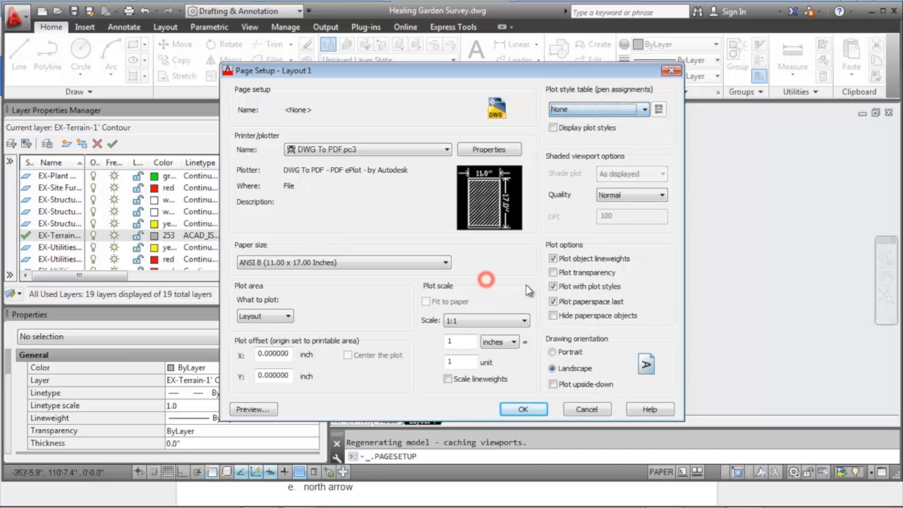
left_click(531, 411)
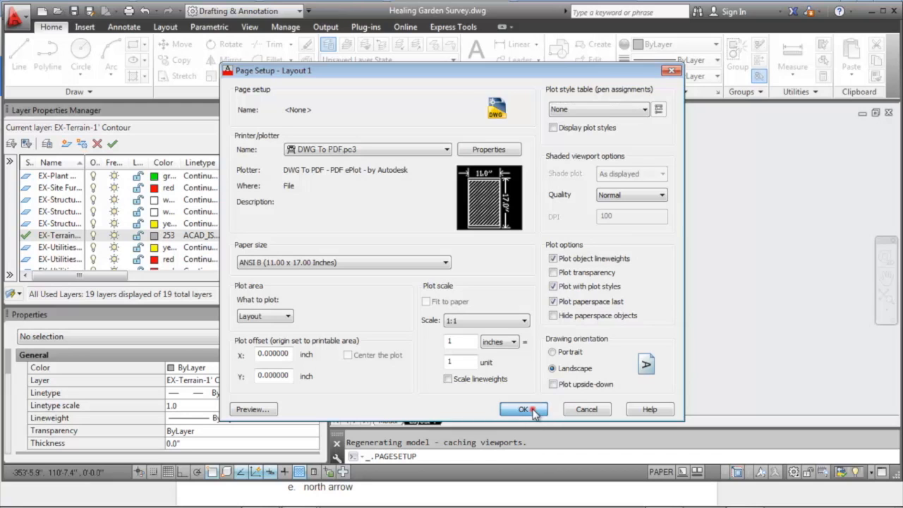
Close the page setup manager and stretch the Layout 1 viewport's two upper corners to just inside the printable margin.
left_click(514, 382)
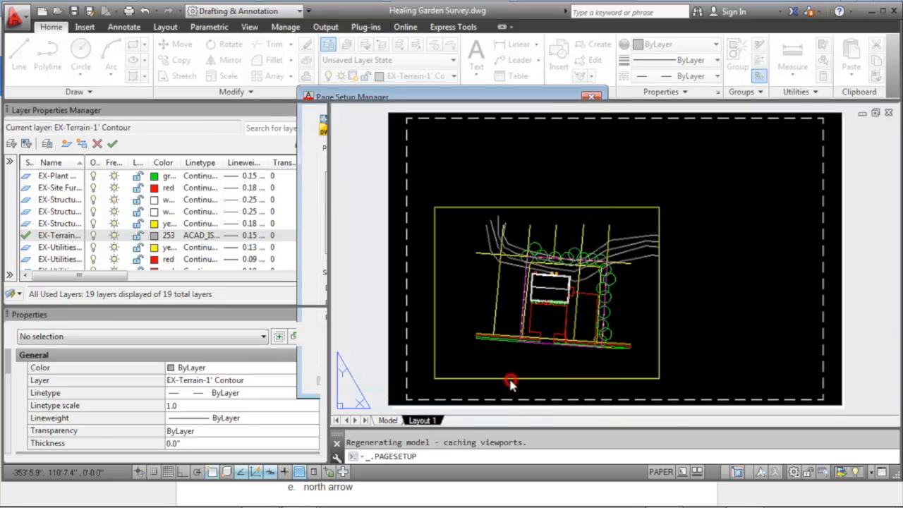
left_click(511, 210)
left_click(511, 211)
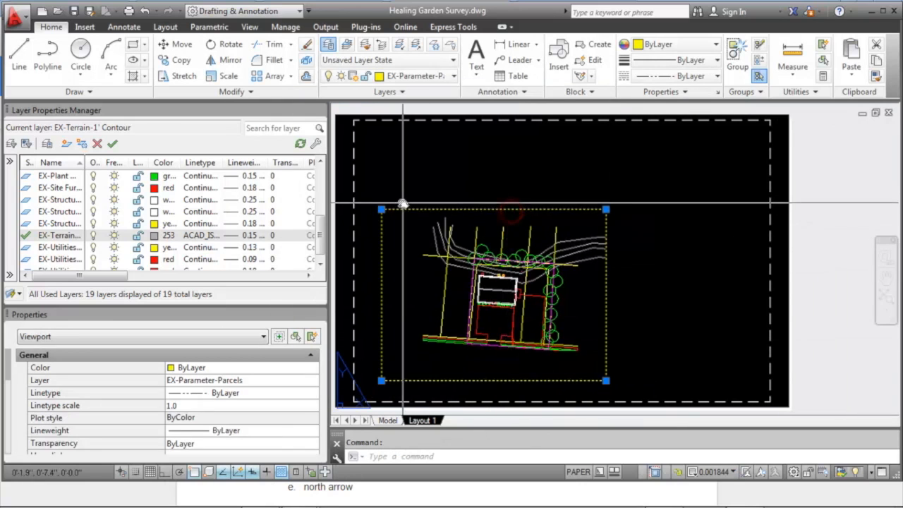
scroll(391, 207, "down", 2)
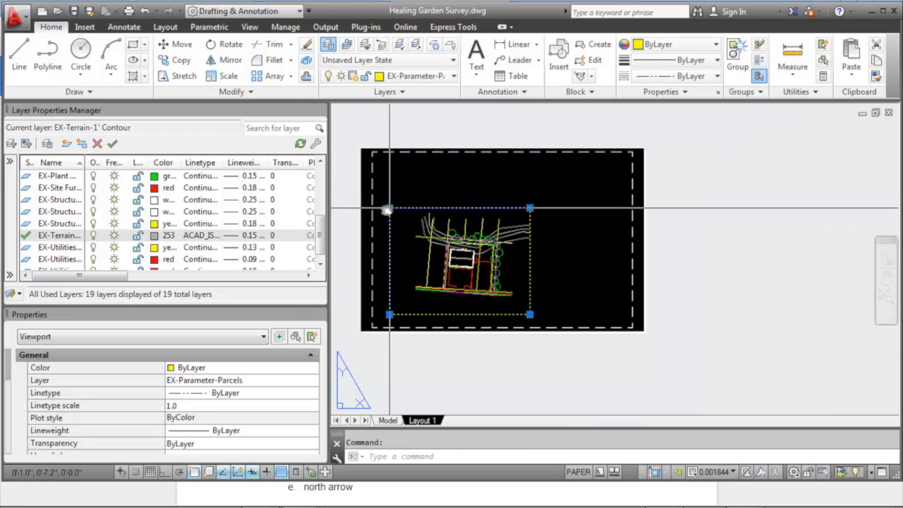
left_click(376, 154)
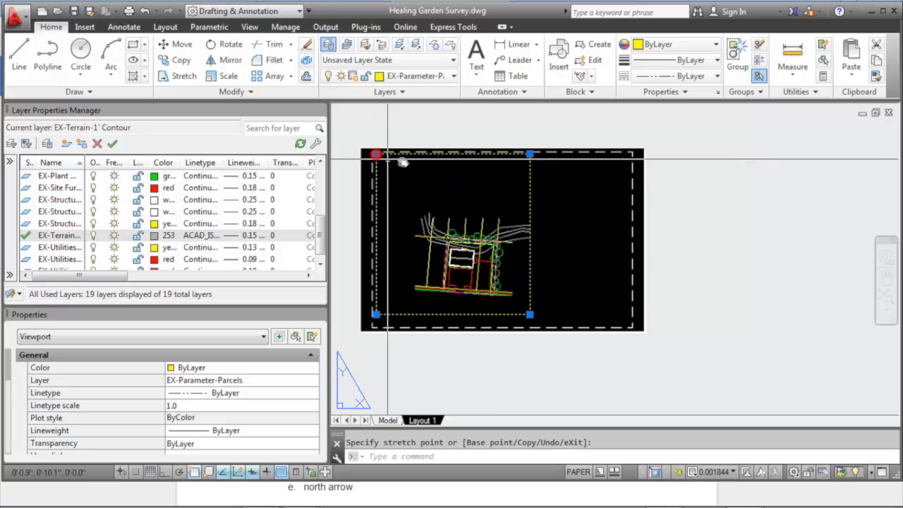
left_click(530, 155)
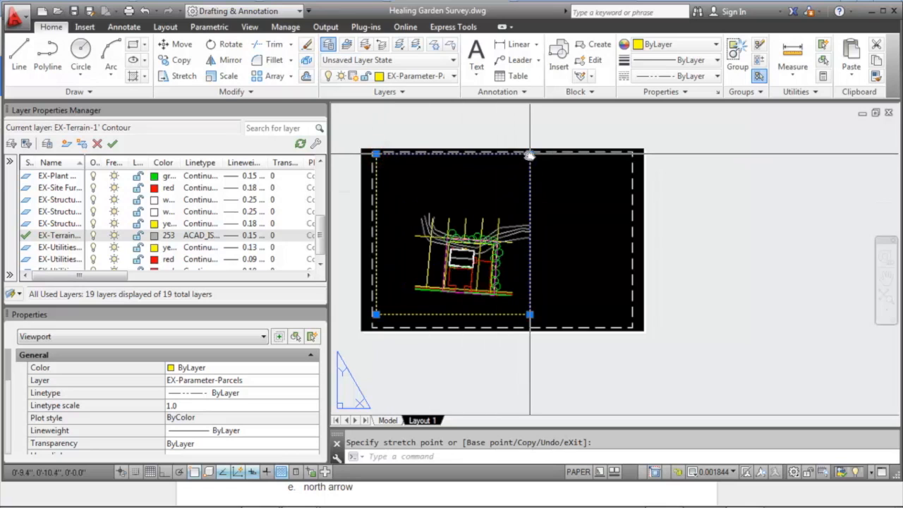
left_click(631, 155)
Raise the viewport's bottom edge slightly by stretching its lower-right corner, and deselect the viewport.
scroll(633, 313, "up", 5)
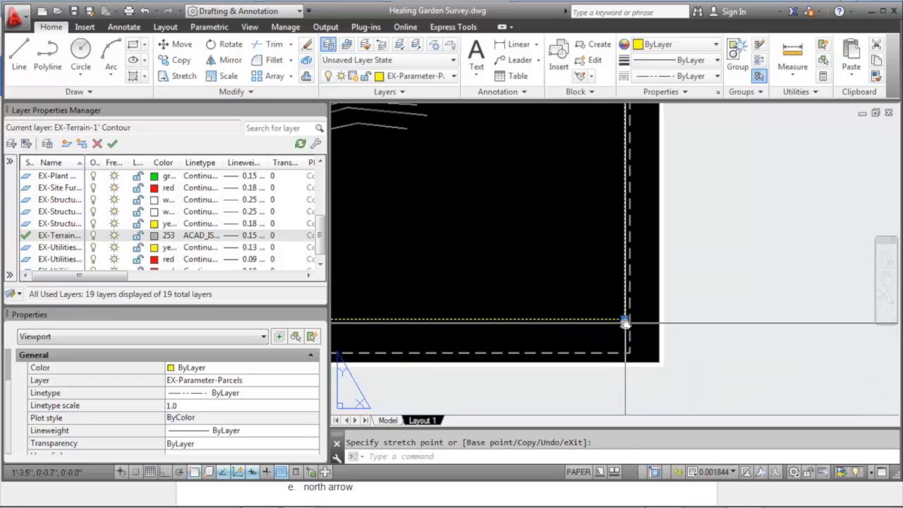
left_click(624, 319)
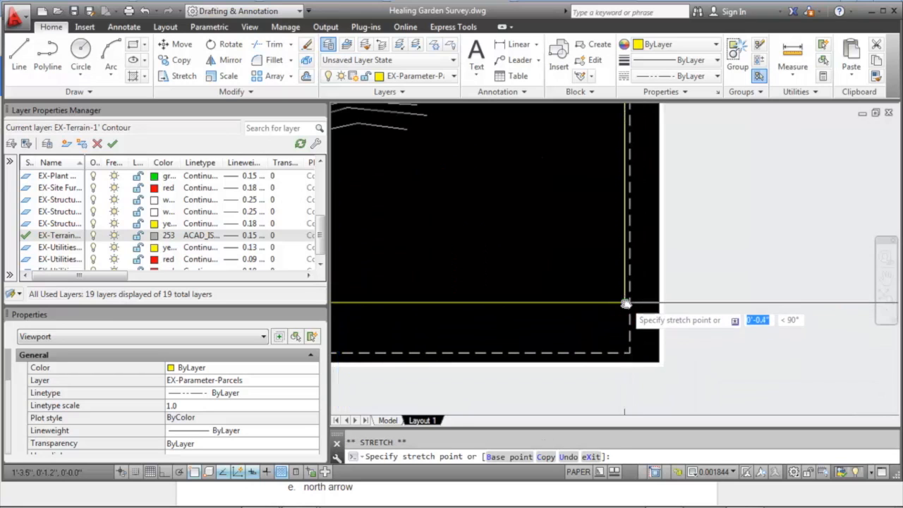
left_click(625, 309)
scroll(624, 307, "down", 5)
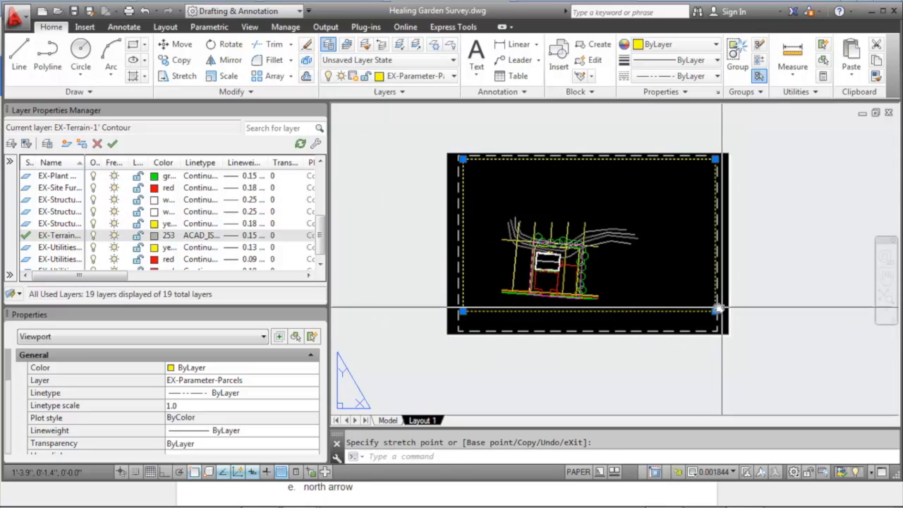
left_click(715, 310)
key("Escape")
middle_click_drag(656, 297, 644, 303)
scroll(616, 288, "up", 1)
scroll(625, 284, "down", 1)
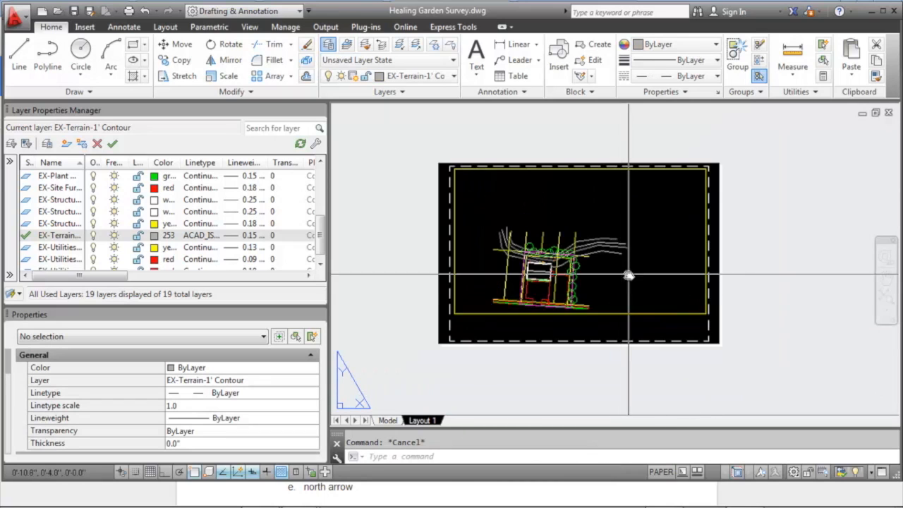
Change Layout 1's paper size to ANSI expand B (17.00 x 11.00 Inches) in its page setup.
right_click(419, 421)
left_click(479, 321)
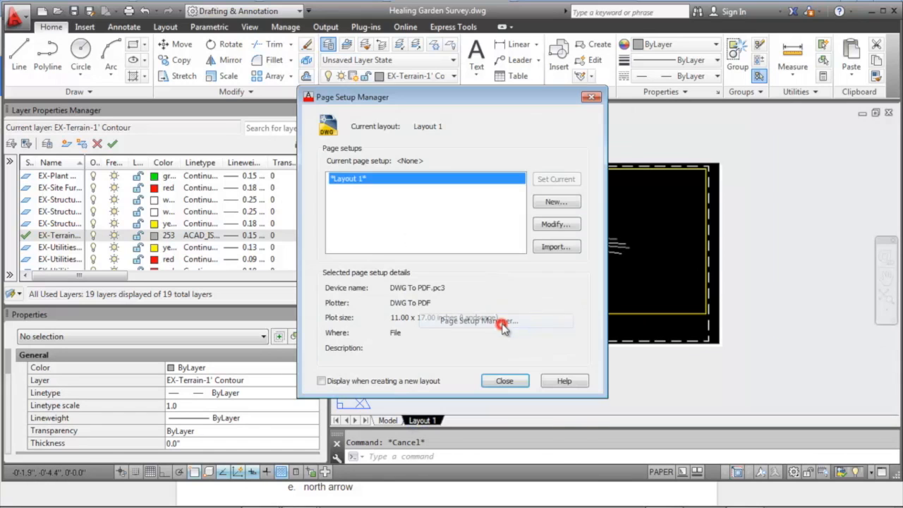
left_click(553, 227)
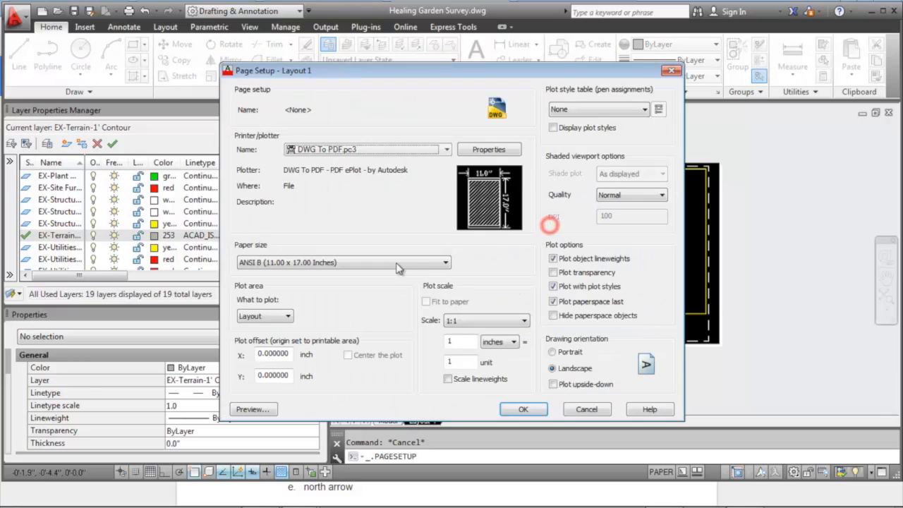
left_click(423, 262)
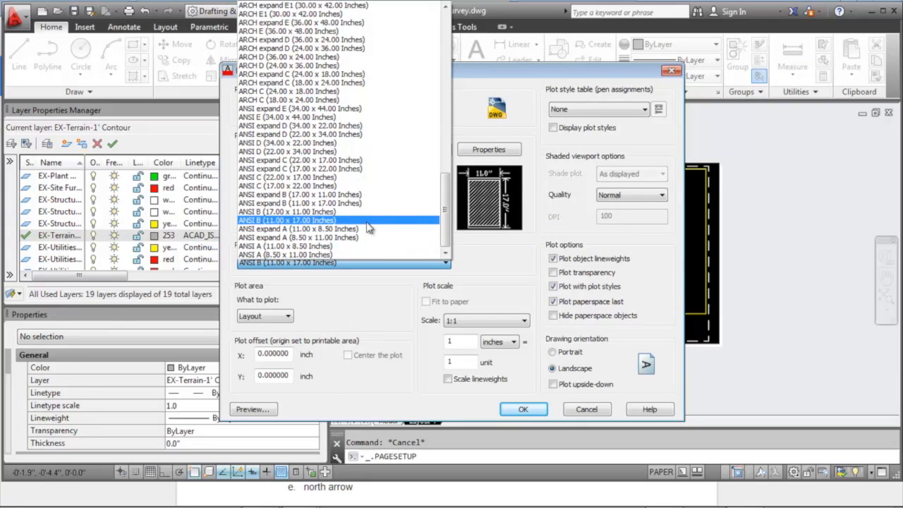
left_click(348, 195)
left_click(526, 410)
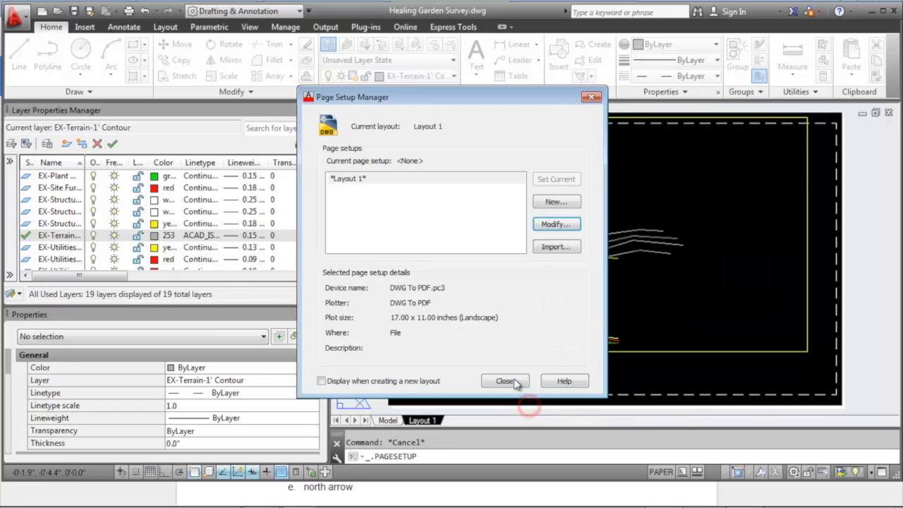
left_click(508, 379)
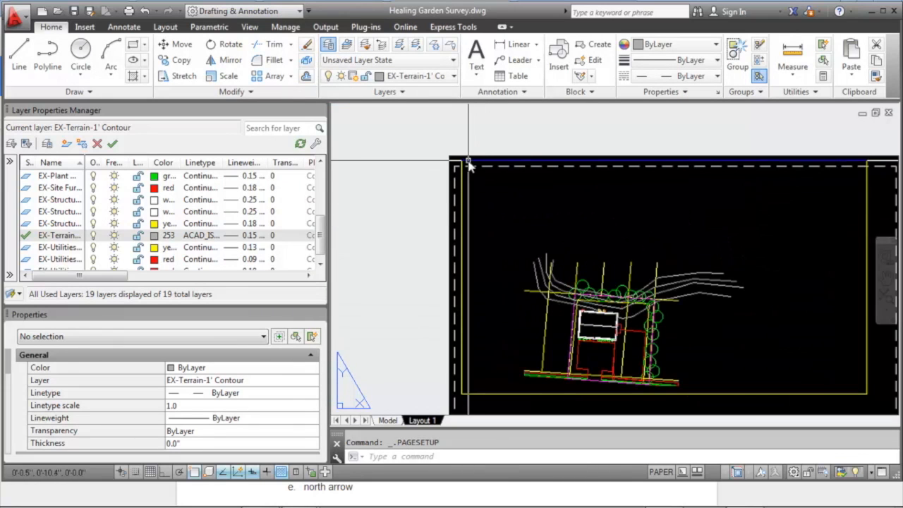
Stretch the viewport's upper corners out to the wider printable margins and lower its bottom edge slightly, keeping a strip free beneath it.
left_click(468, 164)
left_click(463, 162)
scroll(458, 169, "up", 5)
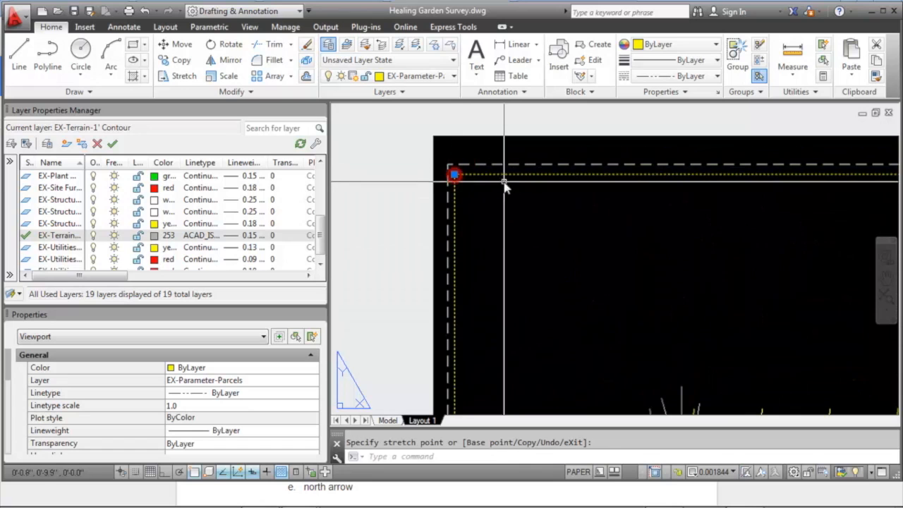
scroll(493, 181, "down", 4)
scroll(601, 178, "up", 3)
left_click(601, 179)
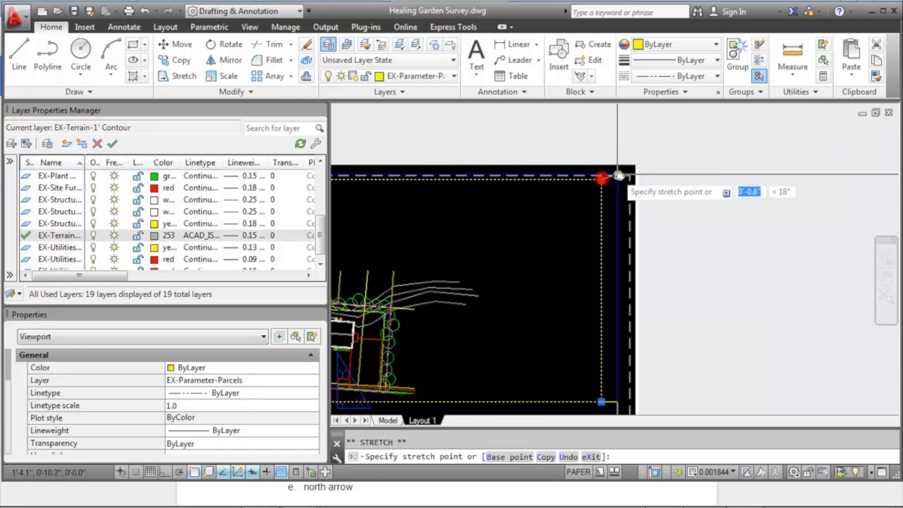
left_click(625, 181)
middle_click_drag(619, 184, 628, 123)
scroll(619, 201, "down", 3)
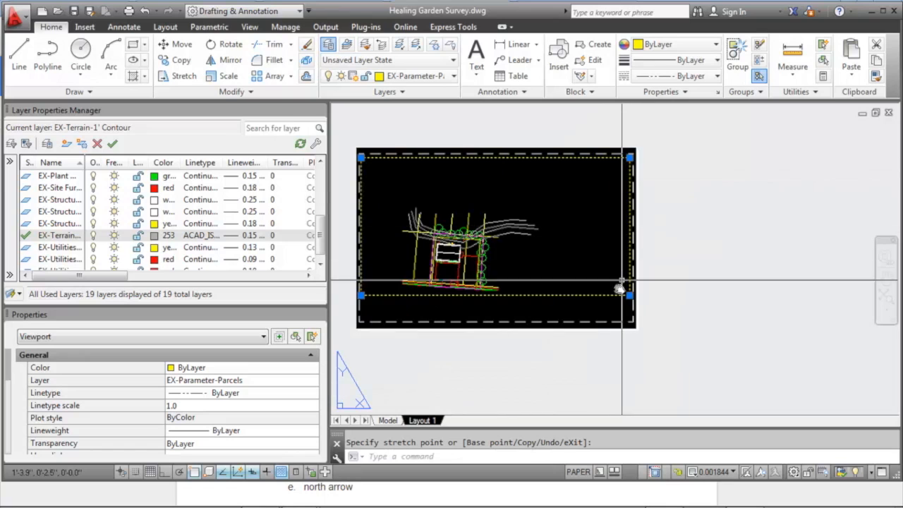
left_click(630, 296)
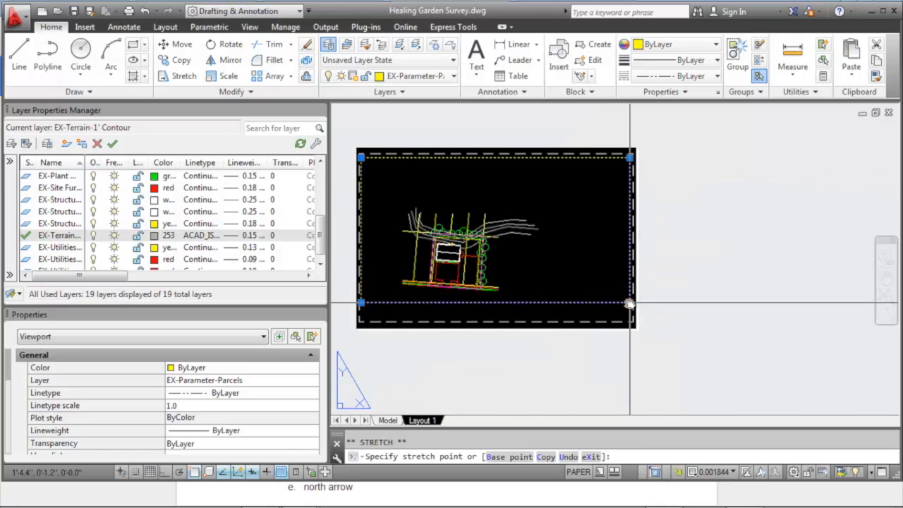
middle_click_drag(562, 254, 534, 258)
key("Escape")
Activate model space inside the Layout 1 viewport and enlarge the site plan to fill more of it.
middle_click_drag(508, 293, 552, 277)
left_click(507, 294)
double_click(506, 294)
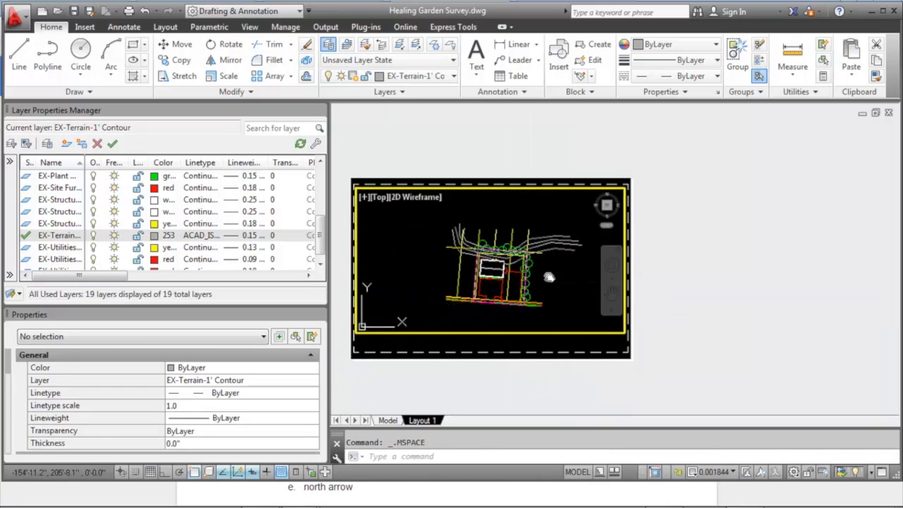
scroll(549, 277, "up", 2)
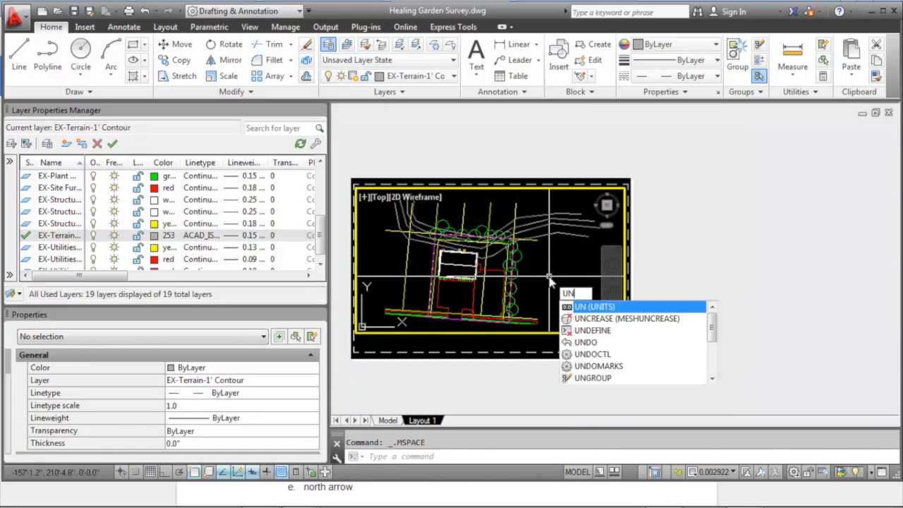
Set the drawing units' length precision to 0'-0" with the UNITS command.
key("Return")
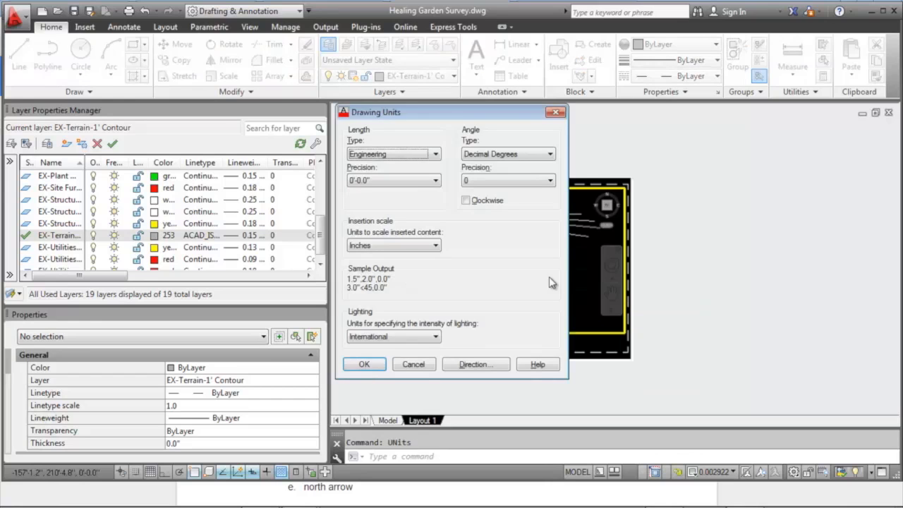
left_click(413, 181)
left_click(404, 192)
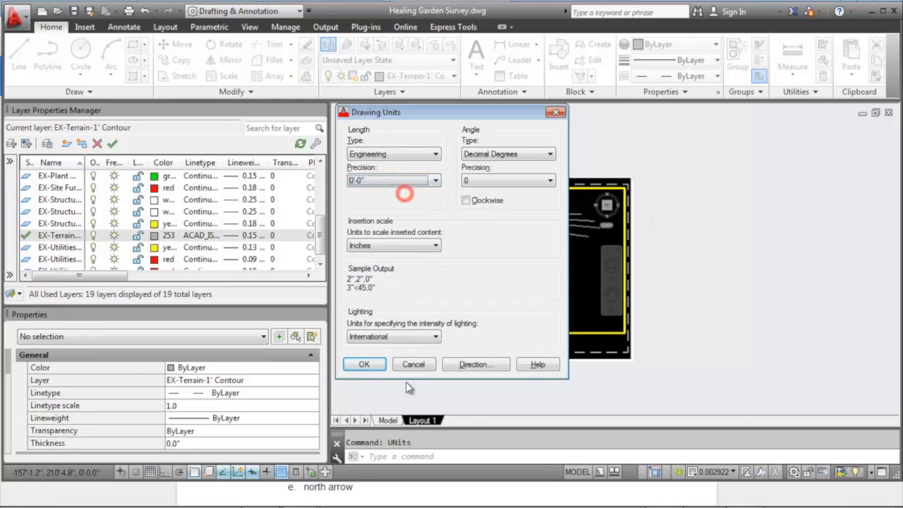
left_click(362, 364)
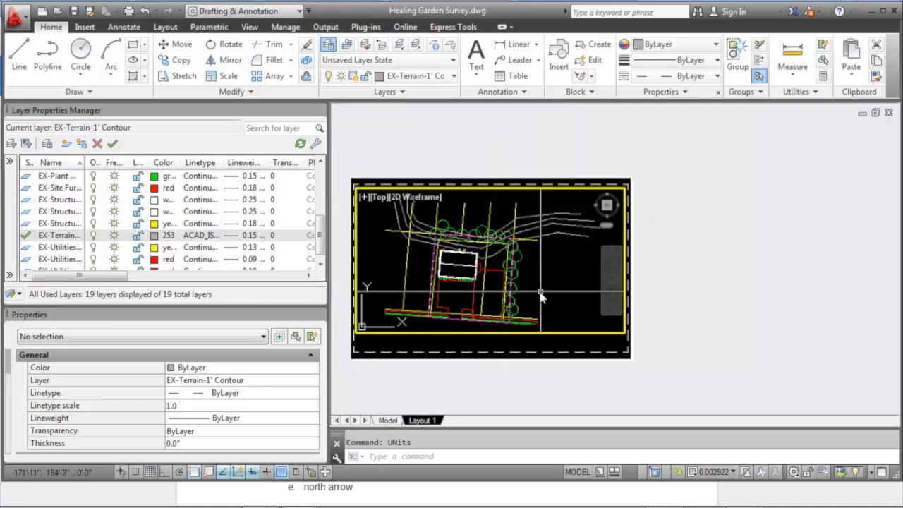
Adjust the site plan's position and magnification inside the viewport so the whole plan fits the frame.
middle_click_drag(547, 292, 565, 288)
scroll(547, 282, "up", 2)
scroll(550, 284, "down", 2)
middle_click_drag(598, 382, 573, 376)
middle_click_drag(537, 299, 477, 273)
scroll(516, 272, "up", 2)
scroll(515, 272, "down", 2)
scroll(516, 272, "down", 2)
scroll(478, 274, "up", 2)
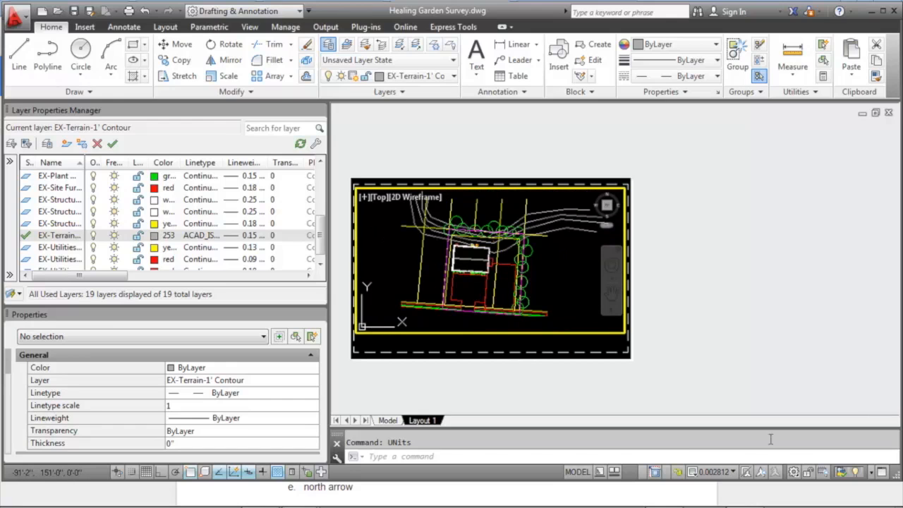
Try the 1:20 viewport scale, and bring the whole site plan back into the viewport frame.
left_click(730, 472)
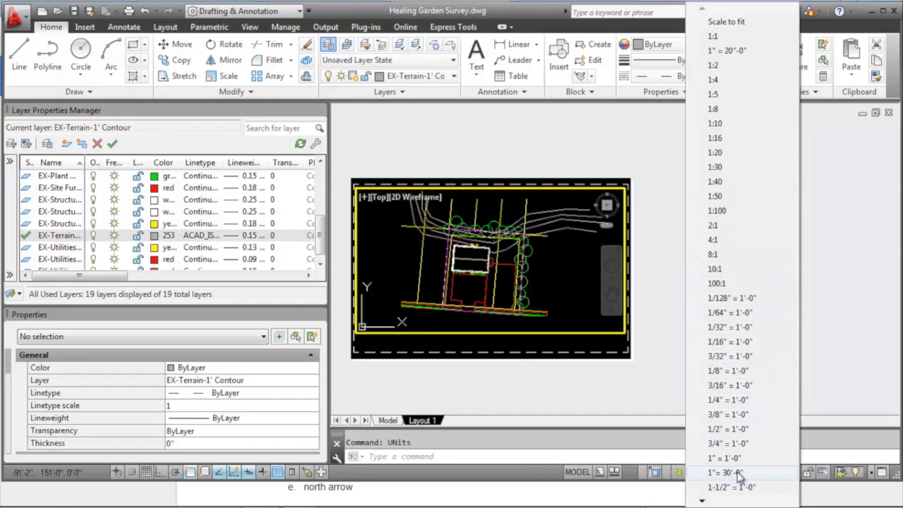
left_click(716, 153)
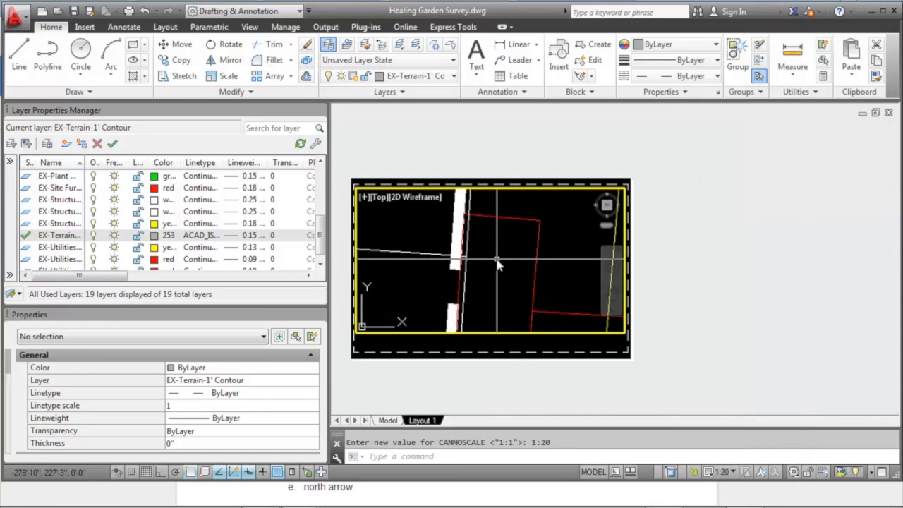
scroll(496, 263, "down", 8)
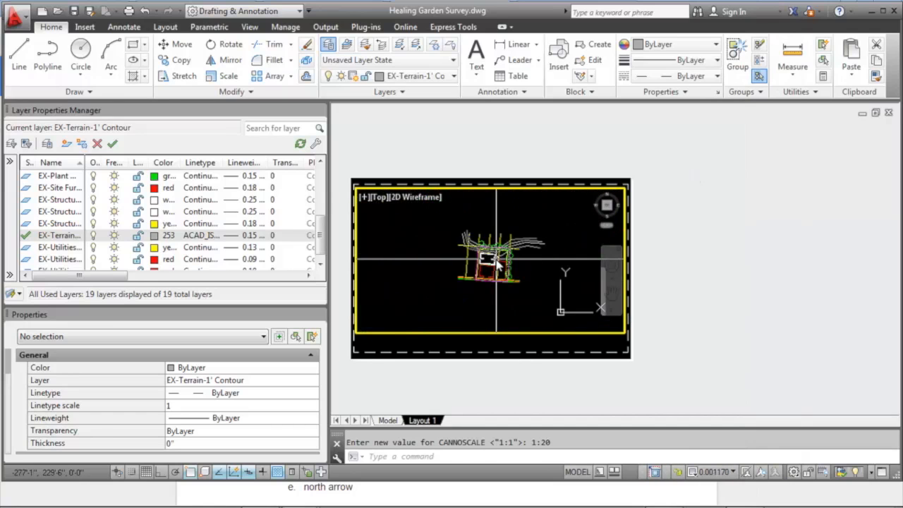
mouse_move(497, 268)
middle_mouse_down()
mouse_move(500, 277)
mouse_move(501, 268)
middle_mouse_up()
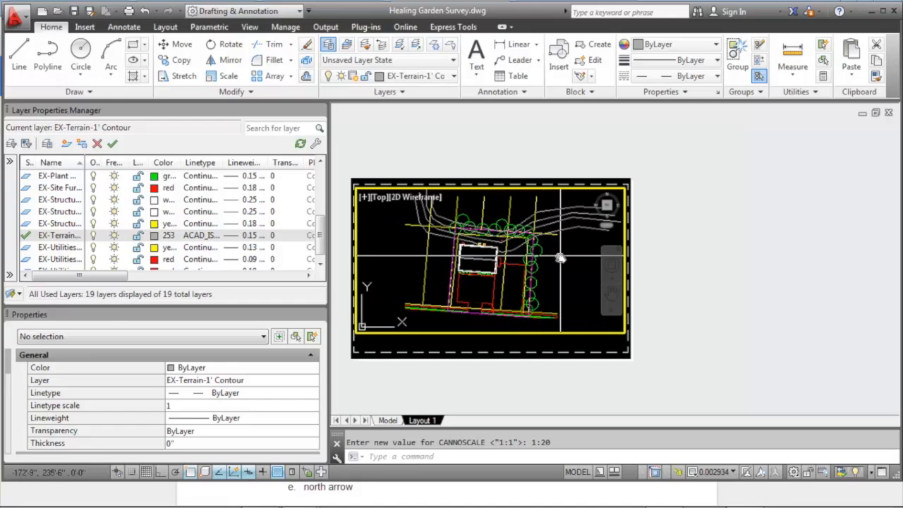
middle_click_drag(580, 286, 555, 293)
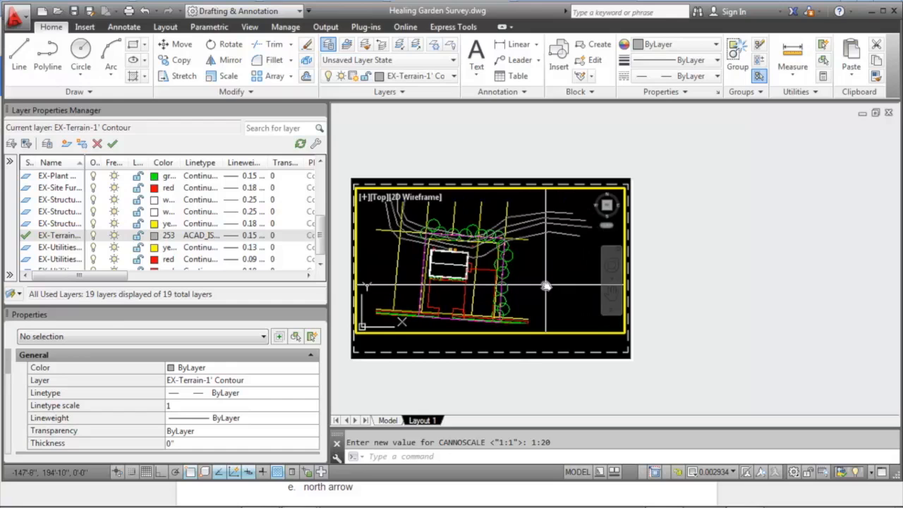
Add a drawing scale named Custom 20 Scale For Presentation, with 1 paper unit equal to 240 drawing units.
left_click(726, 473)
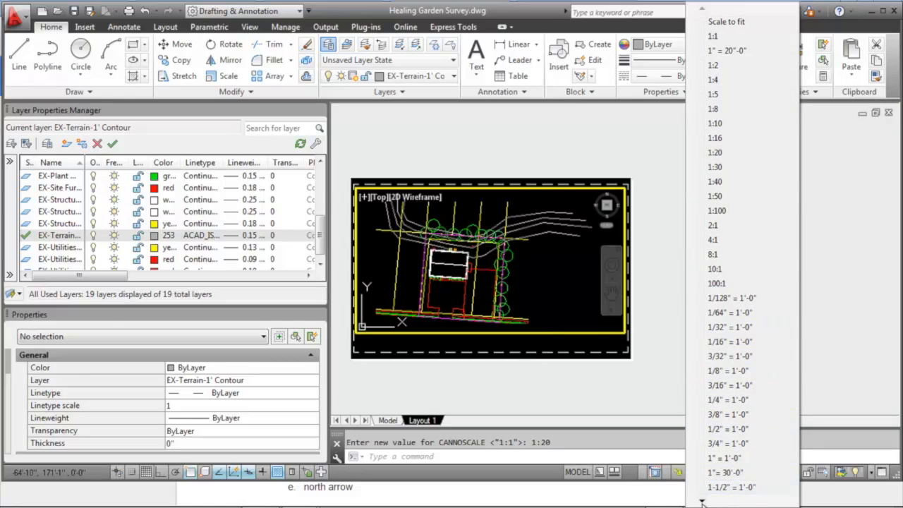
left_click(838, 356)
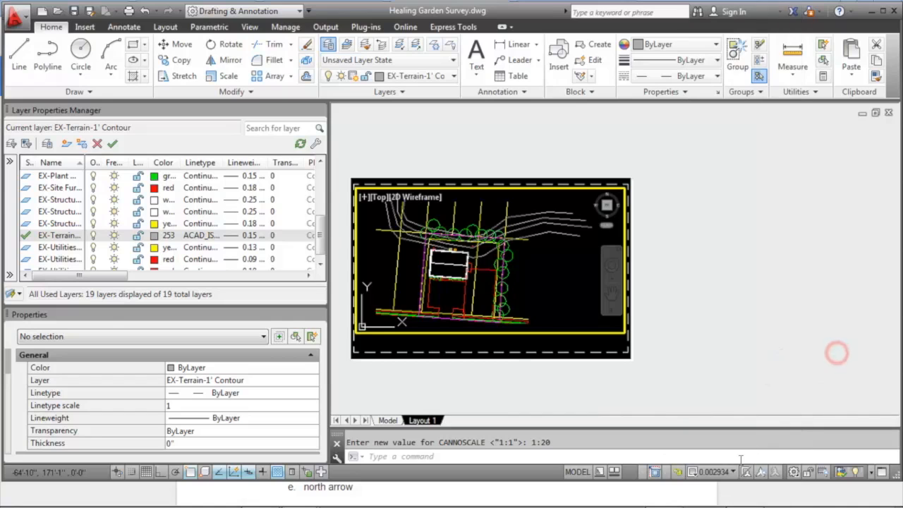
left_click(720, 472)
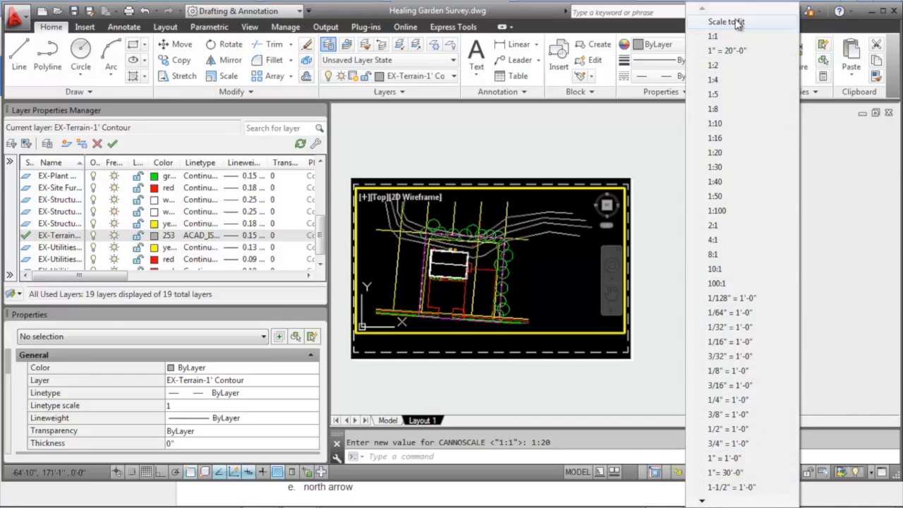
left_click(703, 501)
left_click(700, 501)
left_click(701, 501)
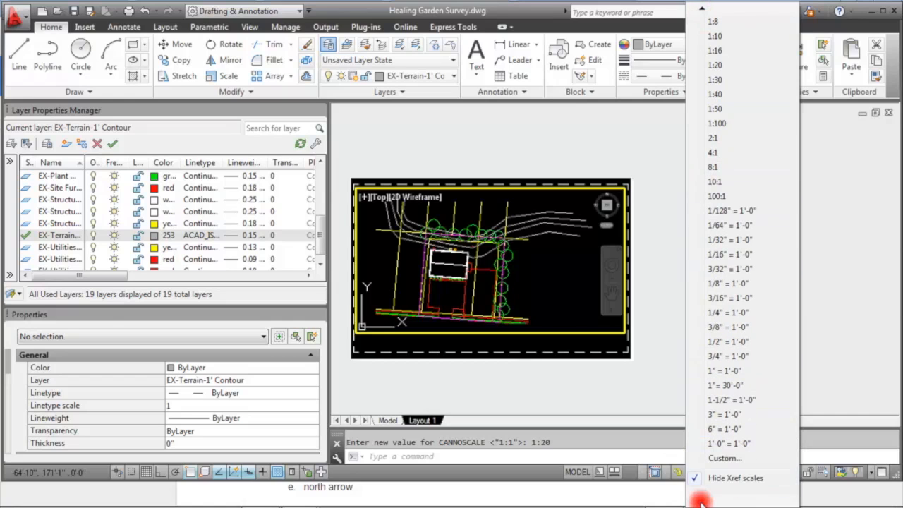
left_click(722, 459)
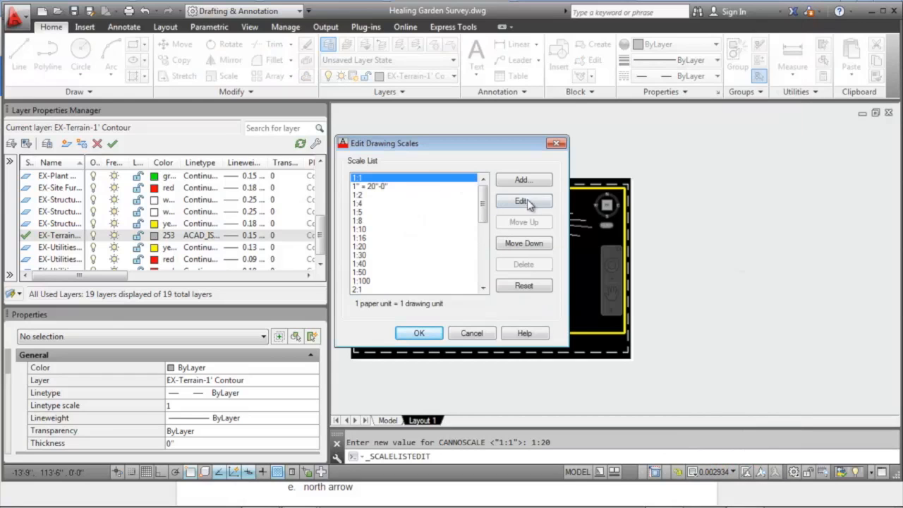
left_click(522, 182)
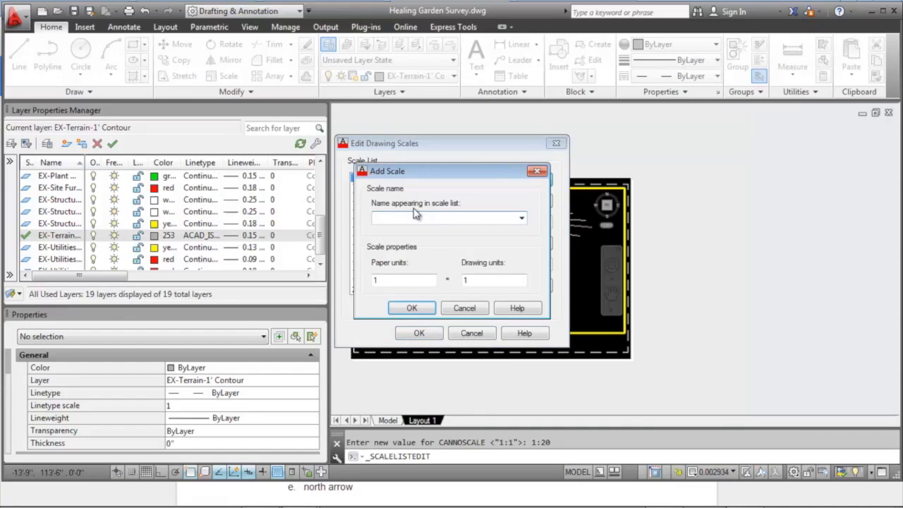
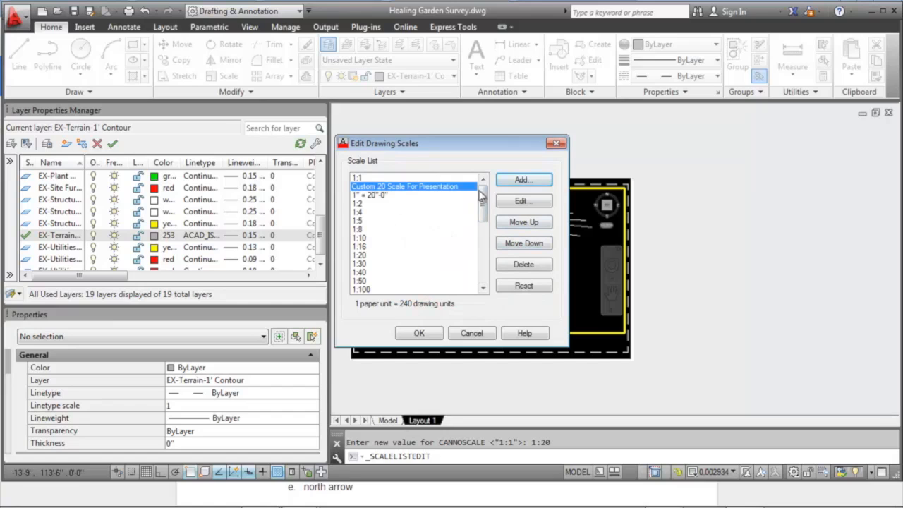
left_click(435, 332)
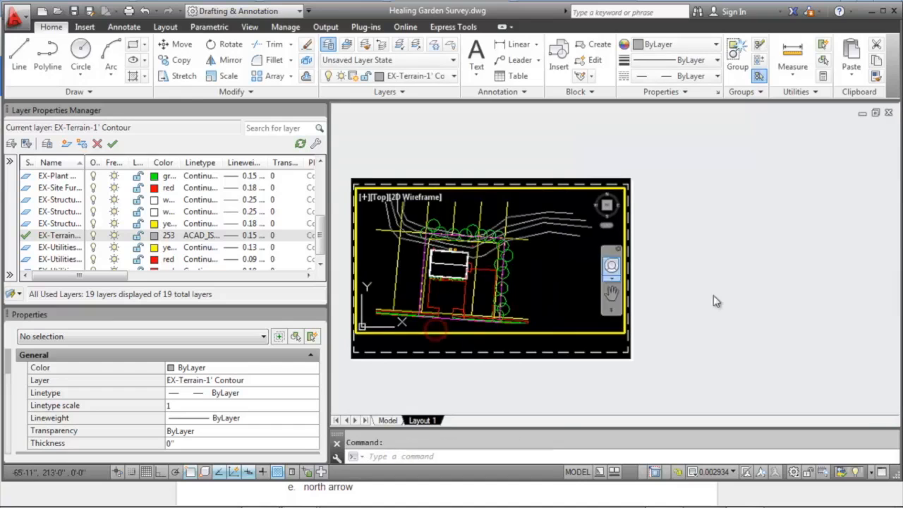
Apply the Custom 20 Scale For Presentation to the viewport and reposition the site plan within the frame.
left_click(727, 477)
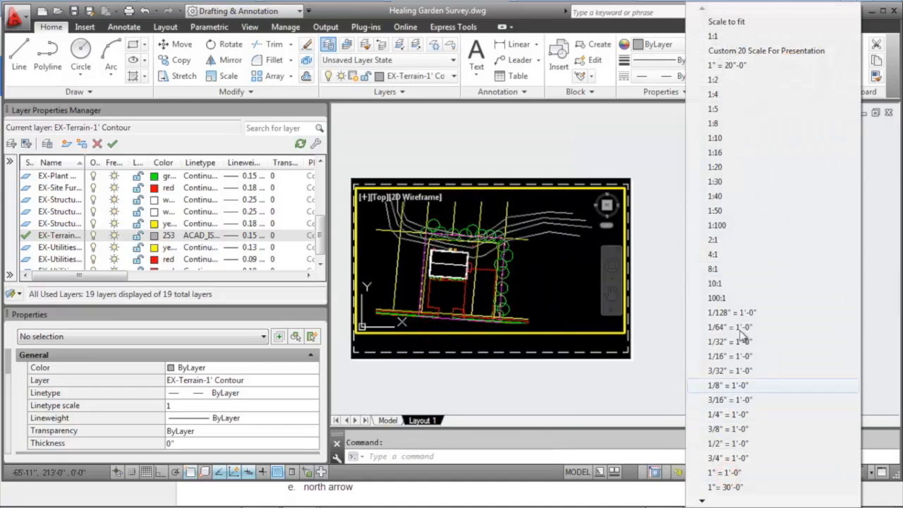
left_click(767, 56)
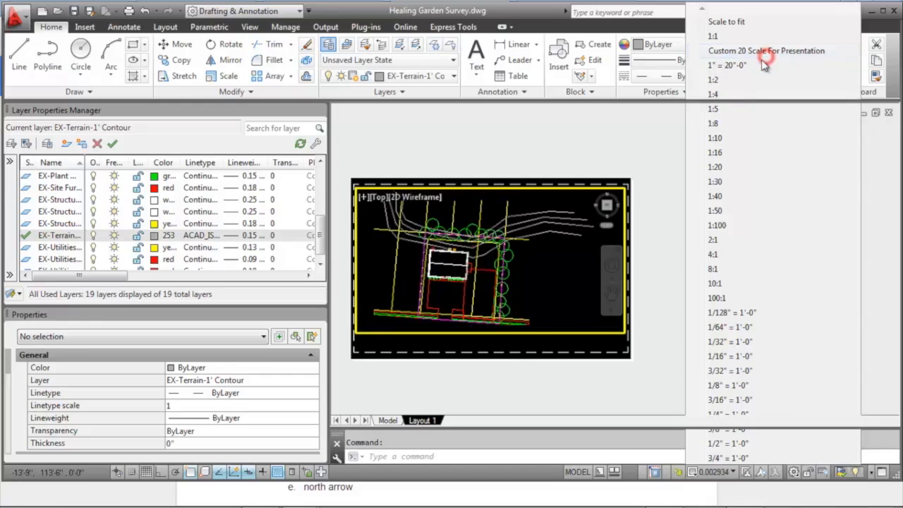
middle_click_drag(465, 255, 503, 236)
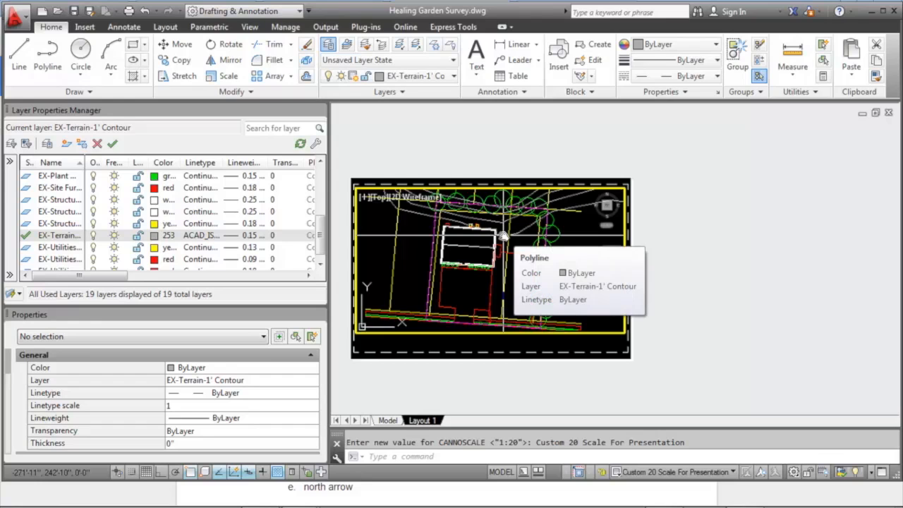
Return from the viewport's model space to paper space with the PS command.
type("ps")
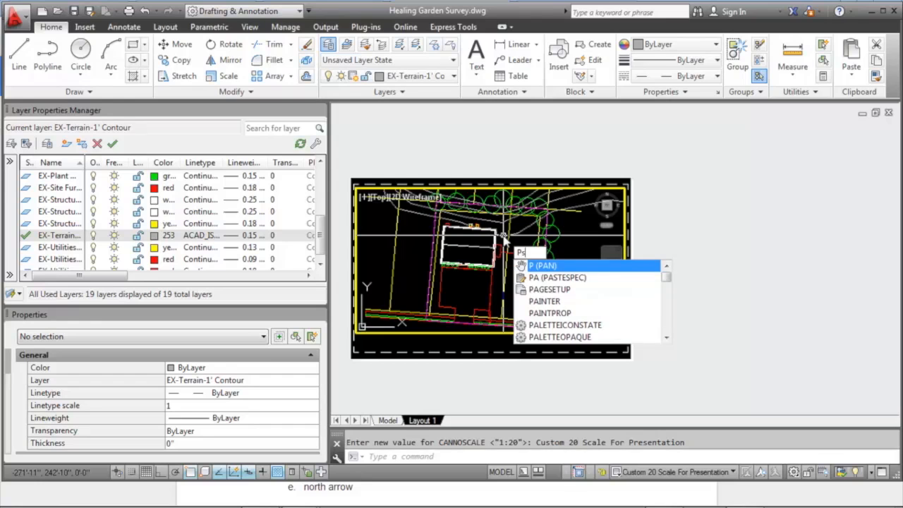
key("Return")
middle_click_drag(551, 254, 555, 256)
scroll(488, 254, "up", 1)
middle_click_drag(493, 254, 557, 230)
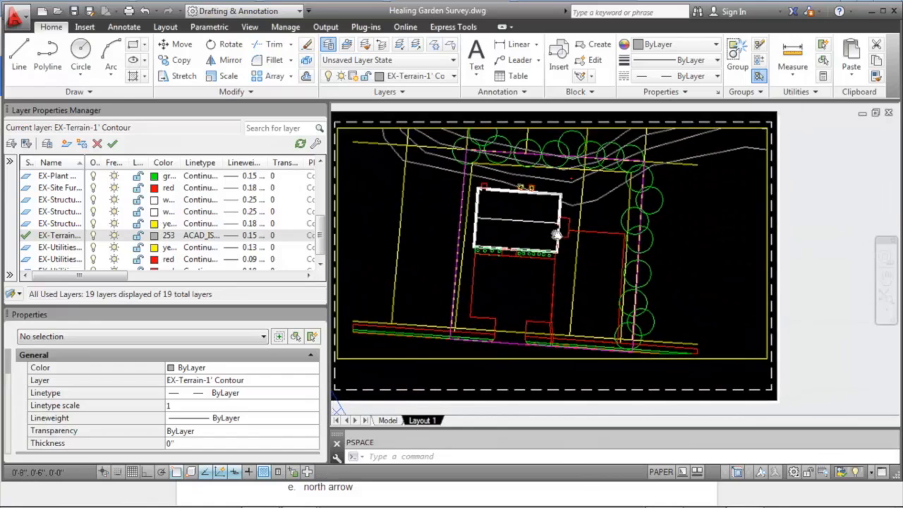
Create a new layer named TITLE BLOCK and make it the current layer.
mouse_move(319, 233)
left_mouse_down()
mouse_move(319, 183)
mouse_move(321, 235)
left_mouse_up()
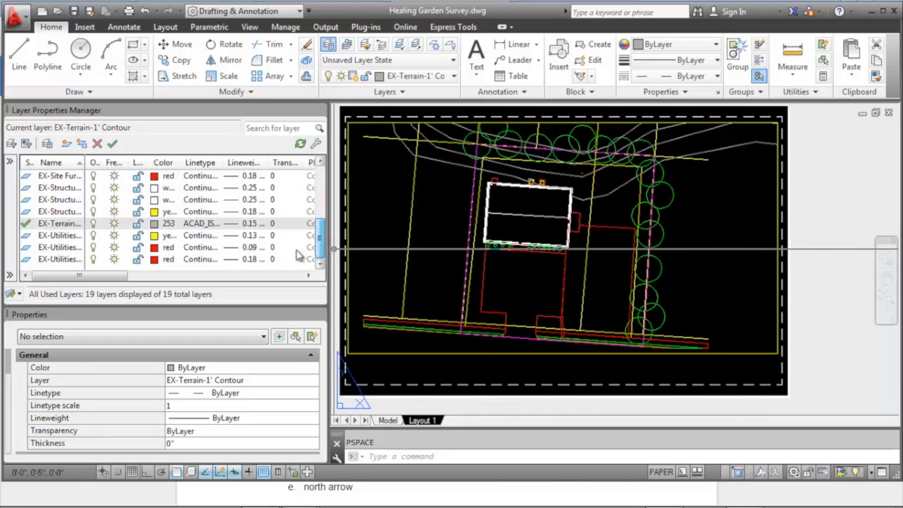
left_click(47, 143)
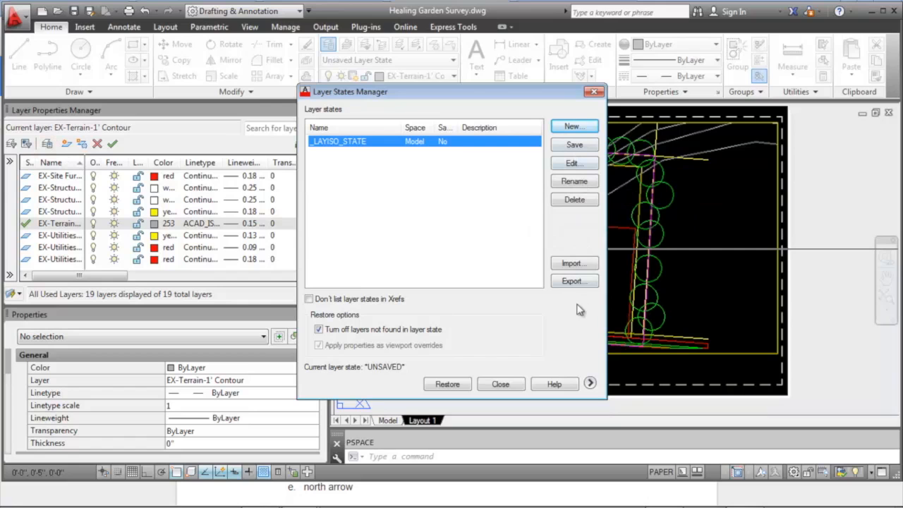
left_click(501, 386)
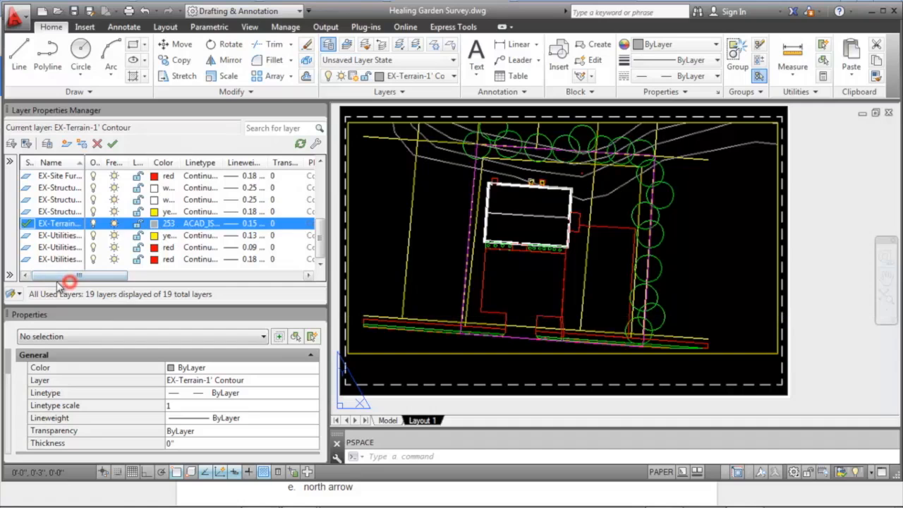
left_click(66, 144)
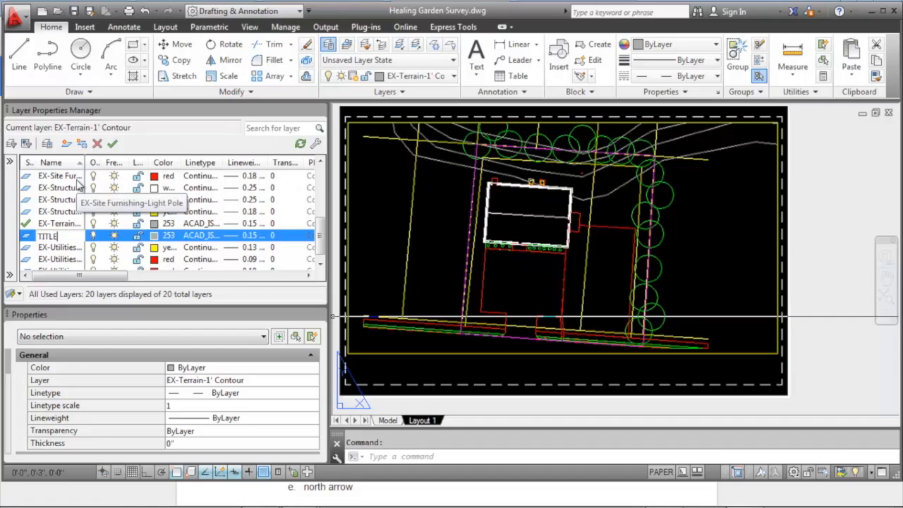
key("Return")
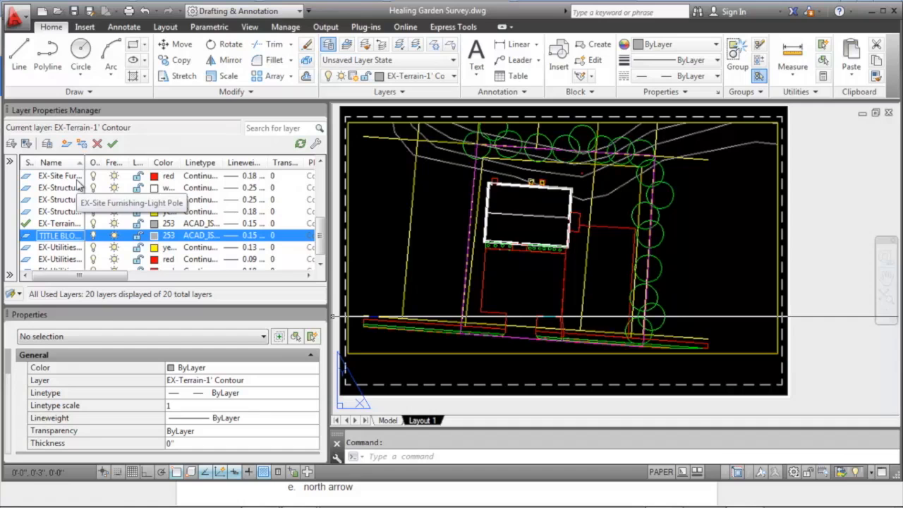
double_click(44, 234)
Set the TITLE BLOCK layer's color to red and its linetype to Continuous.
left_click(154, 235)
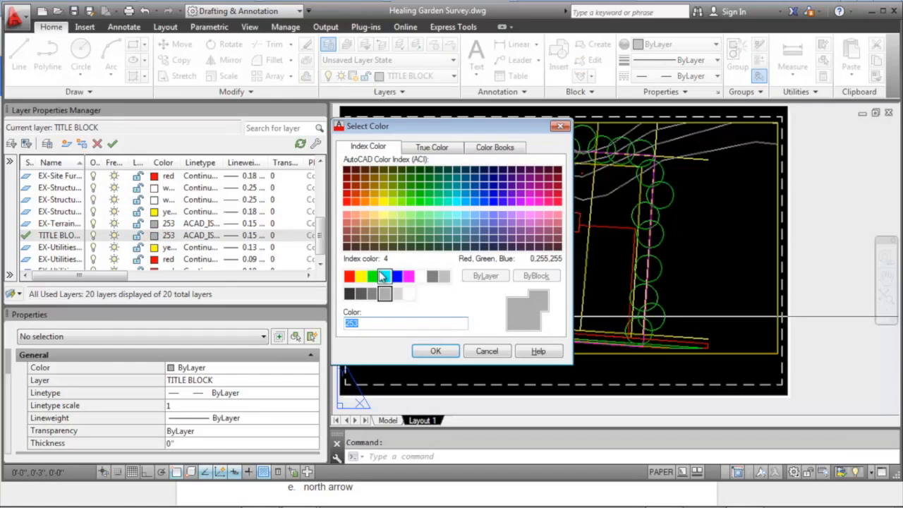
left_click(350, 276)
left_click(436, 351)
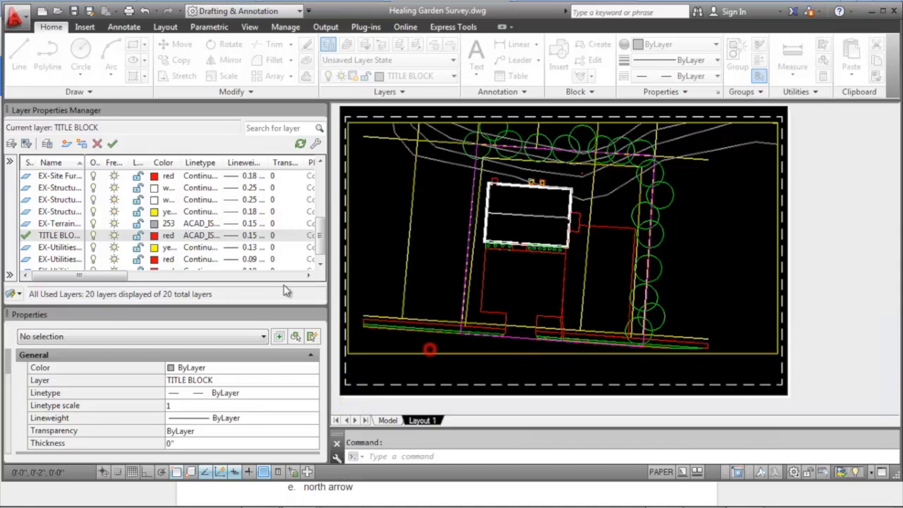
left_click(201, 238)
left_click(337, 223)
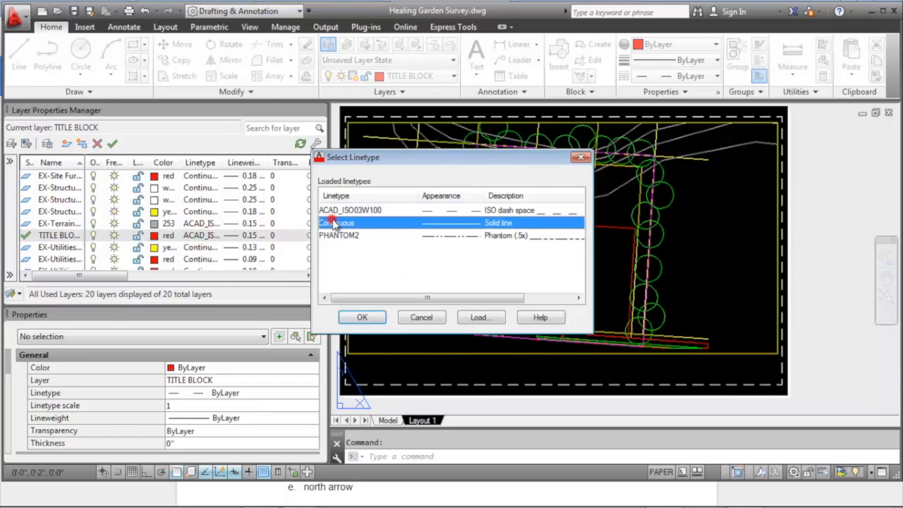
left_click(363, 317)
Draw a short polyline on the TITLE BLOCK layer in the empty strip of paper below the viewport.
mouse_move(459, 332)
middle_mouse_down()
mouse_move(478, 339)
mouse_move(465, 321)
middle_mouse_up()
type("pl")
key("alt+space")
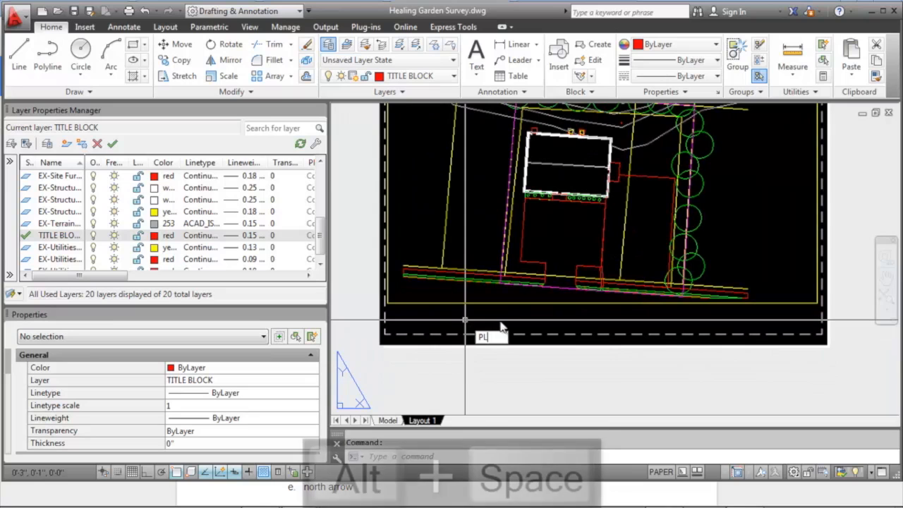
left_click(503, 329)
left_click(491, 324)
type("pl")
key("space")
left_click(497, 317)
left_click(466, 321)
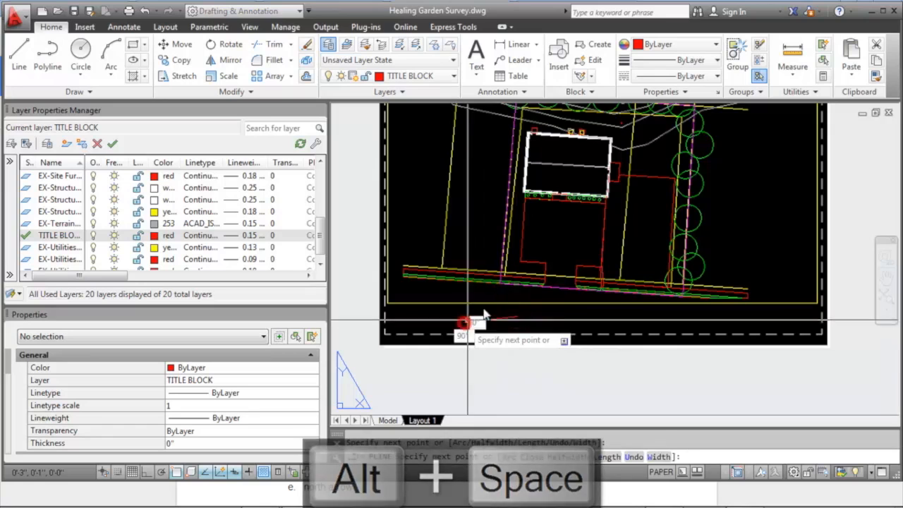
scroll(495, 305, "up", 2)
key("Escape")
Match the short polyline's properties onto the viewport border, and erase the polyline.
type("ma")
key("space")
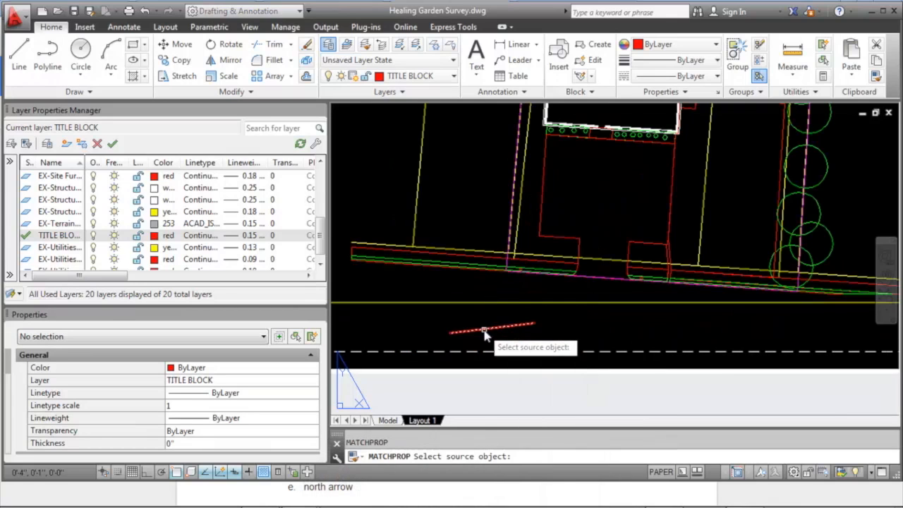
left_click(474, 328)
scroll(479, 309, "down", 5)
key("Escape")
left_click(494, 323)
left_click(464, 319)
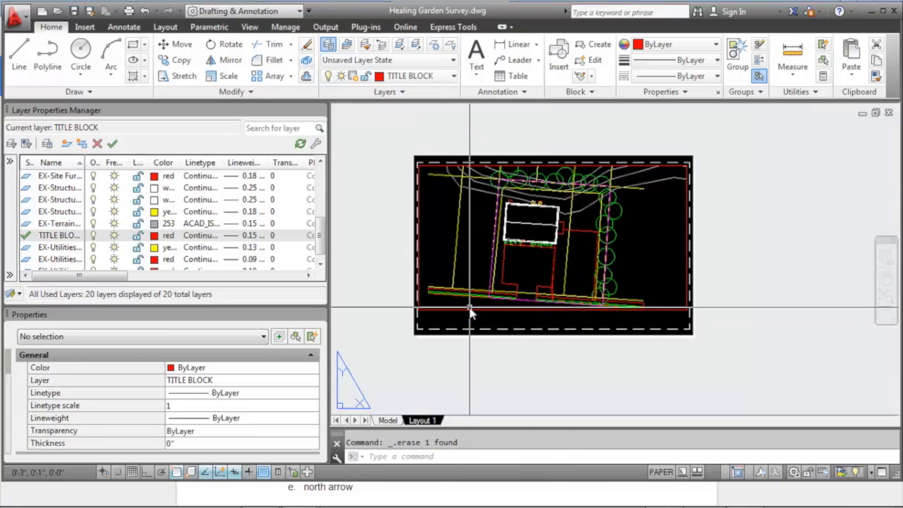
Stretch the viewport's lower-left corner slightly inward from the dashed printable-area margin.
scroll(451, 309, "up", 3)
left_click(411, 319)
scroll(412, 319, "up", 4)
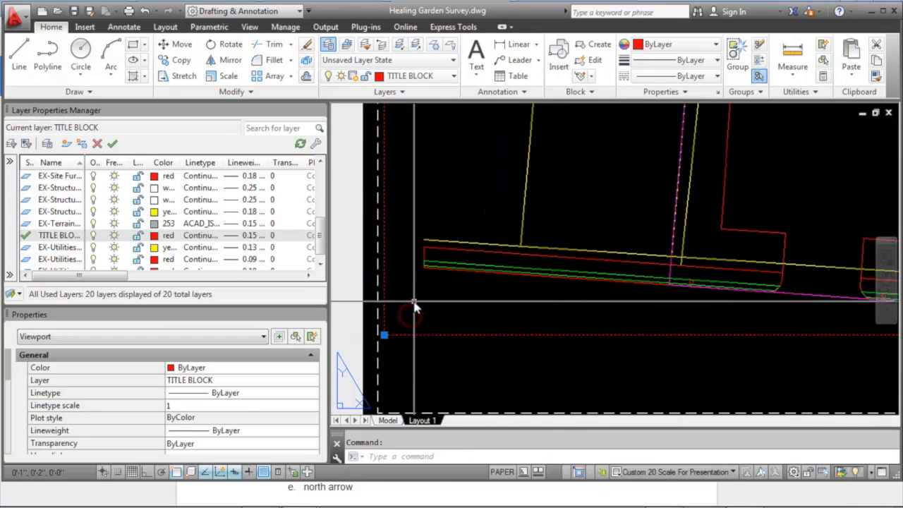
left_click(385, 333)
scroll(392, 341, "down", 5)
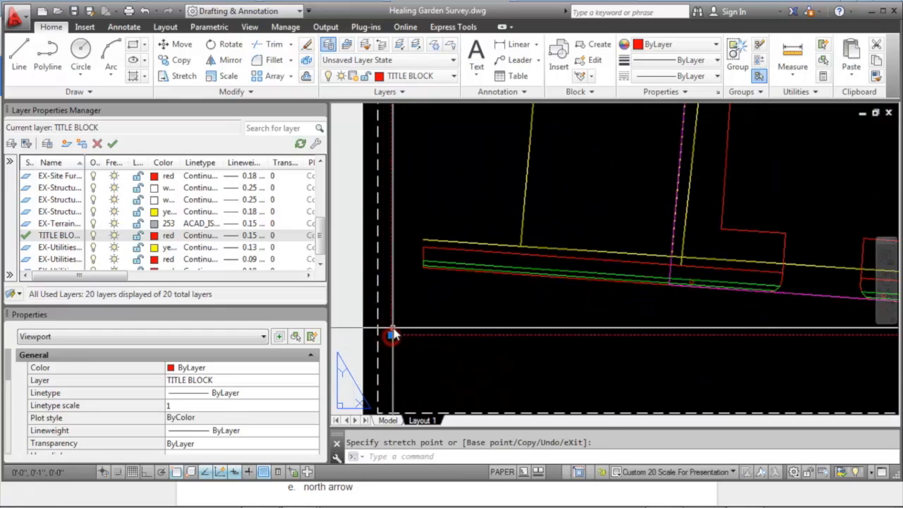
key("Escape")
Compare how the dashed linetypes display in the Layout 1 viewport and in model space.
scroll(450, 312, "up", 3)
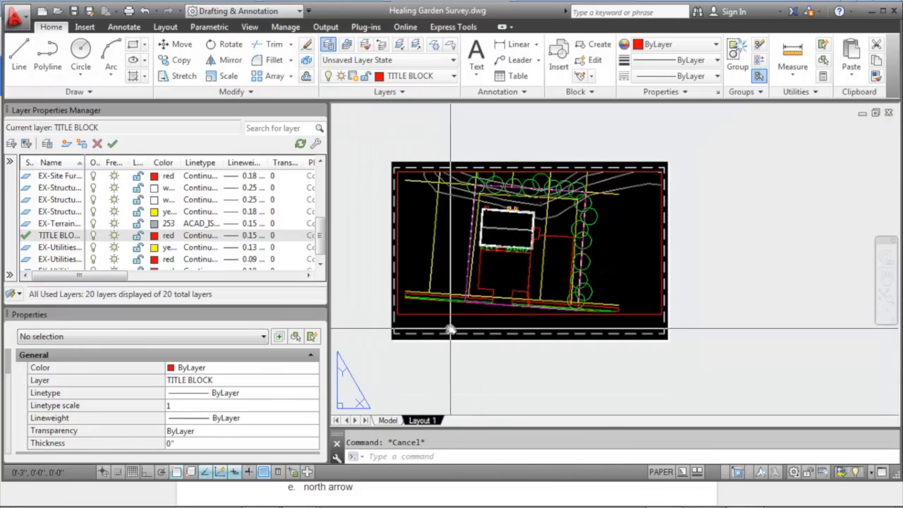
scroll(460, 308, "down", 3)
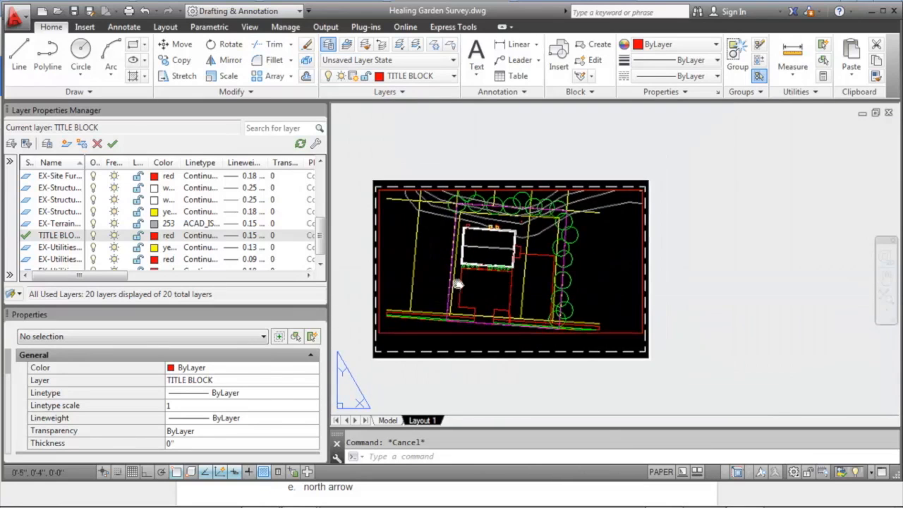
scroll(472, 276, "up", 3)
scroll(487, 275, "down", 1)
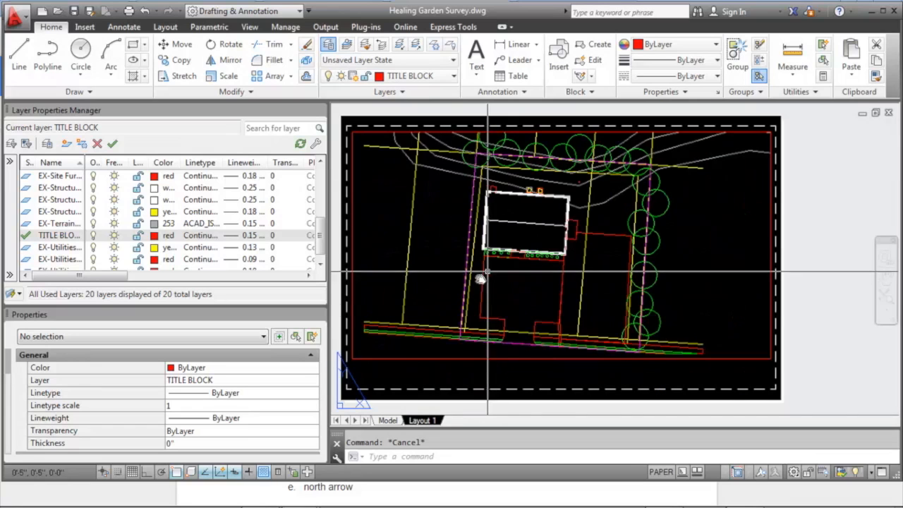
left_click(388, 420)
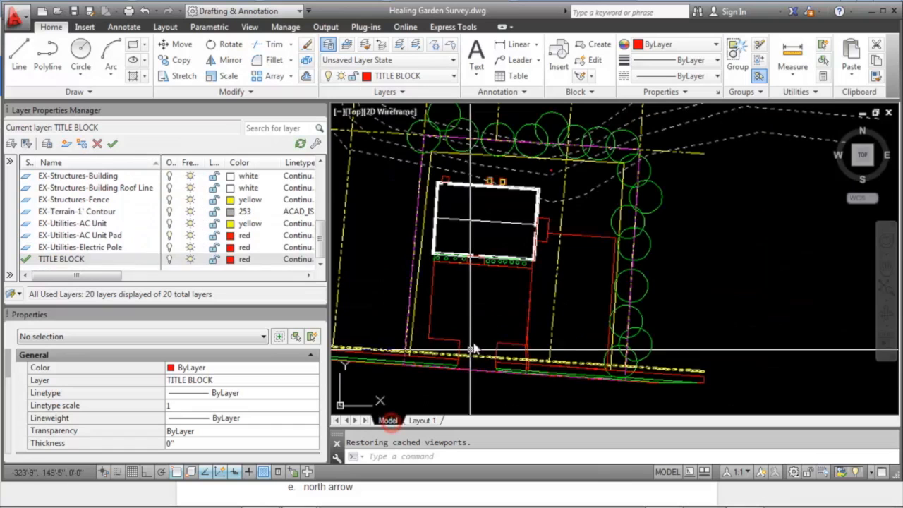
scroll(405, 282, "up", 3)
scroll(487, 293, "down", 2)
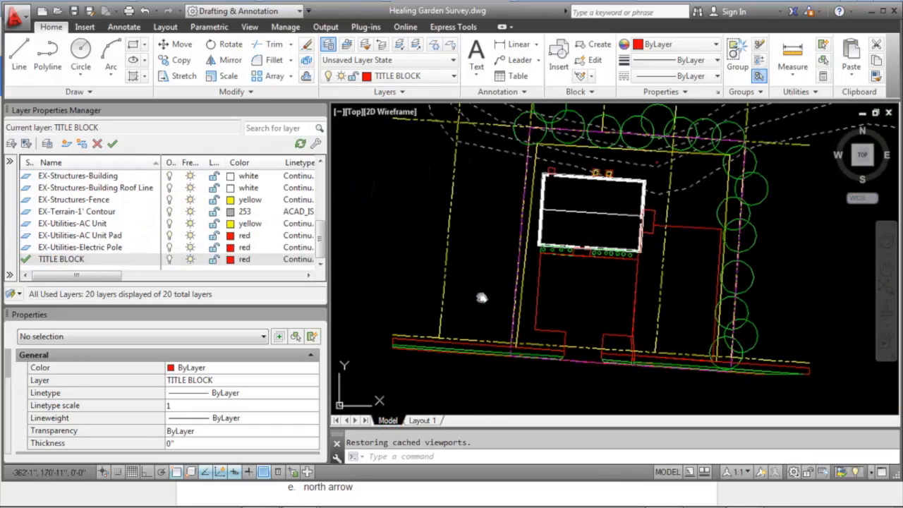
left_click(424, 422)
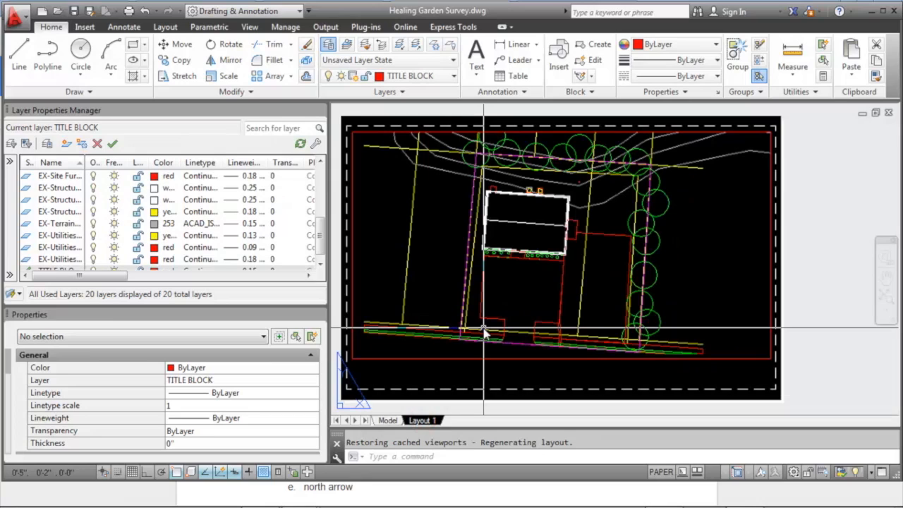
Set the PSLTSCALE system variable to 0 for Layout 1.
type("PSLTSCA")
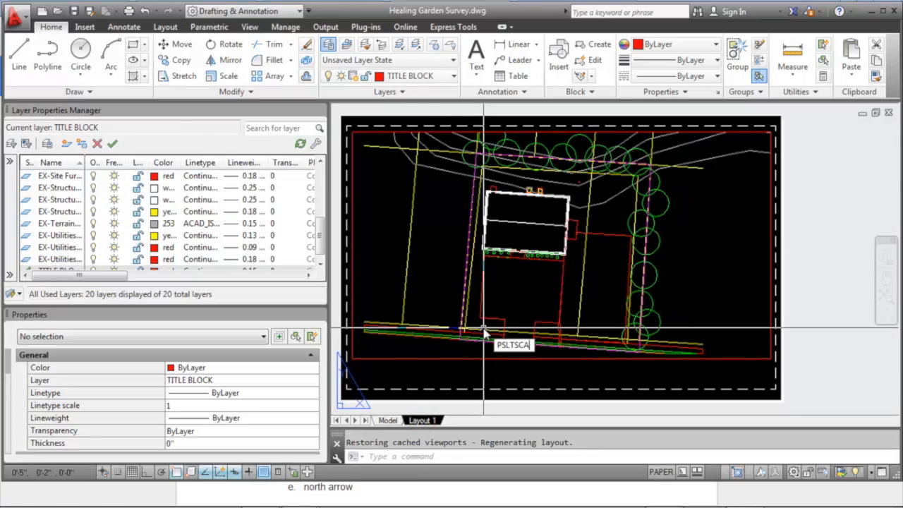
type("LE")
key("Return")
type("0")
key("Return")
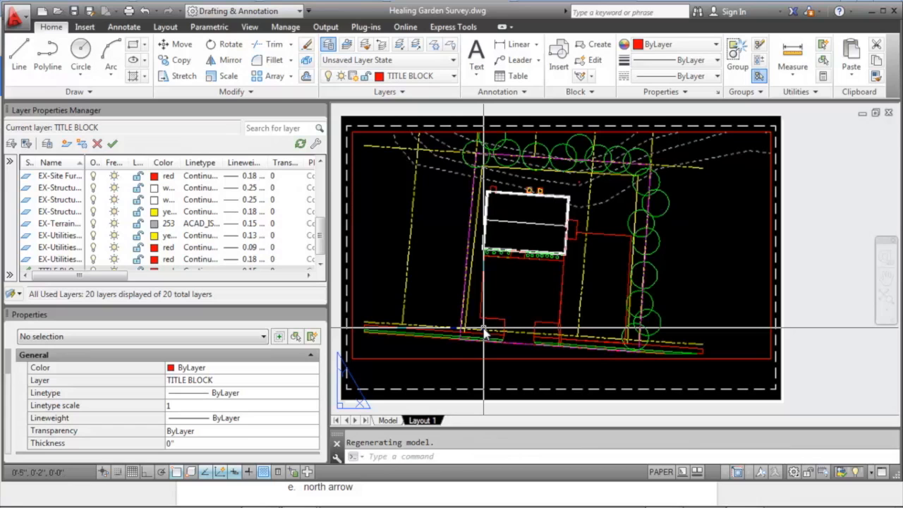
Create a multiline text box just below the viewport, starting at its lower-left corner within the printable-area margin.
middle_click_drag(517, 288, 503, 295)
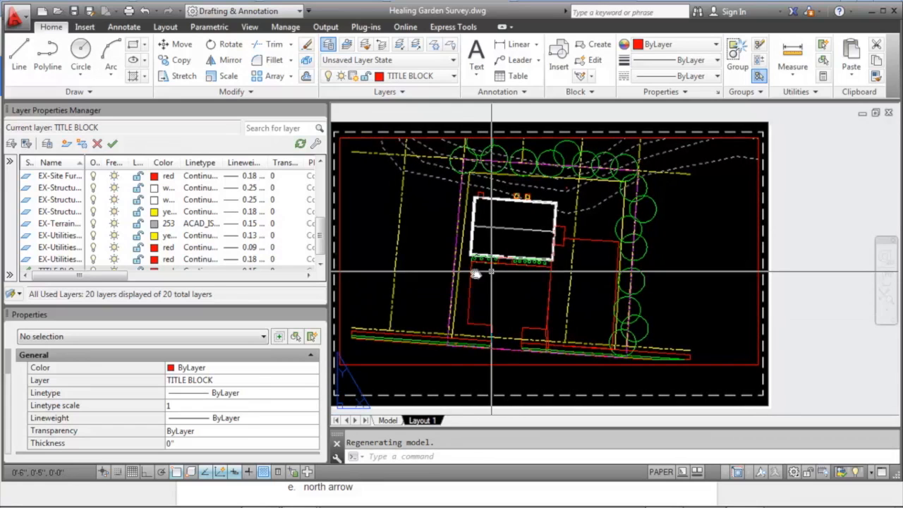
scroll(443, 286, "up", 2)
scroll(460, 262, "down", 3)
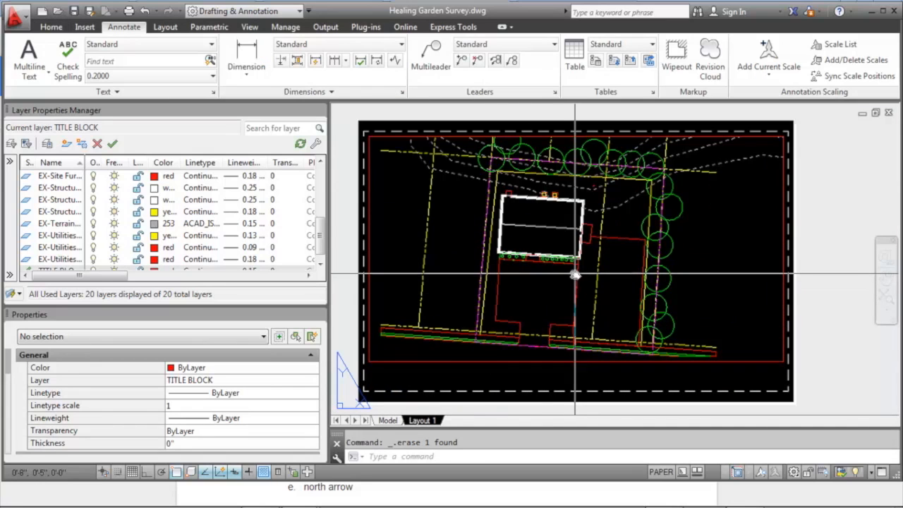
type("m")
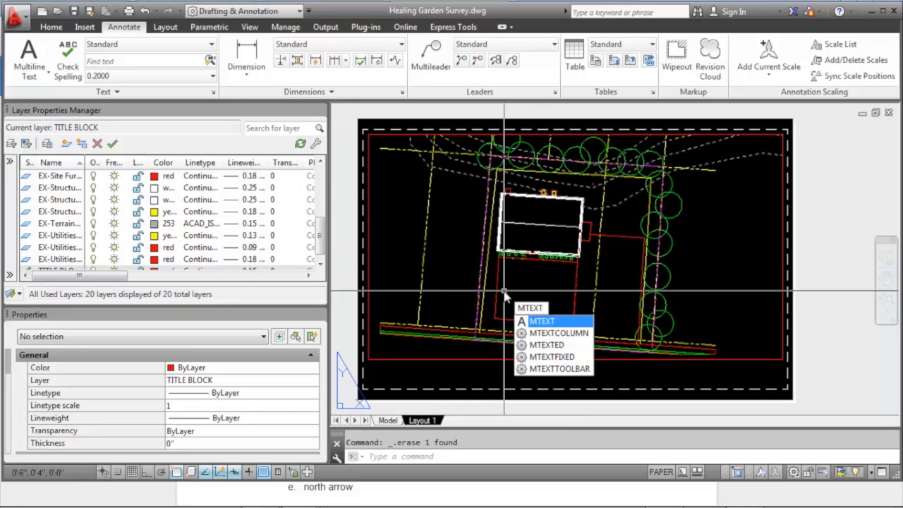
key("Return")
middle_click_drag(485, 370, 485, 289)
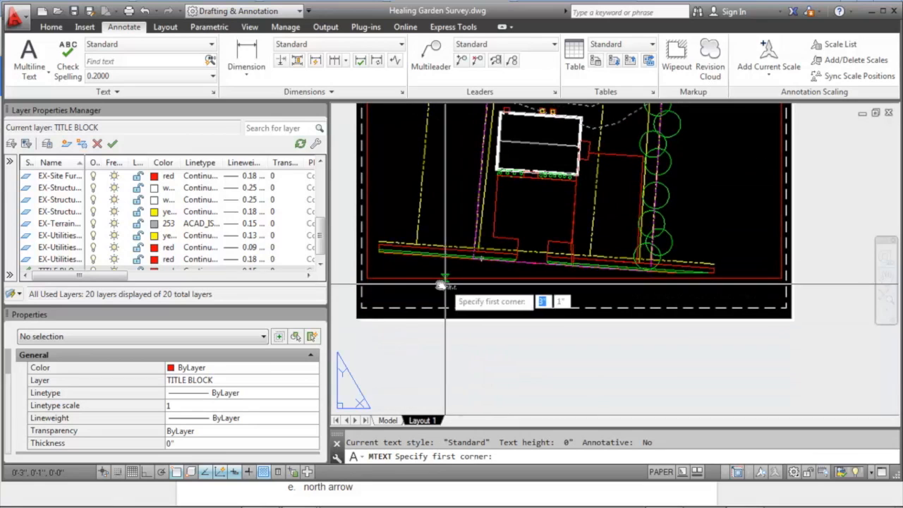
left_click(365, 278)
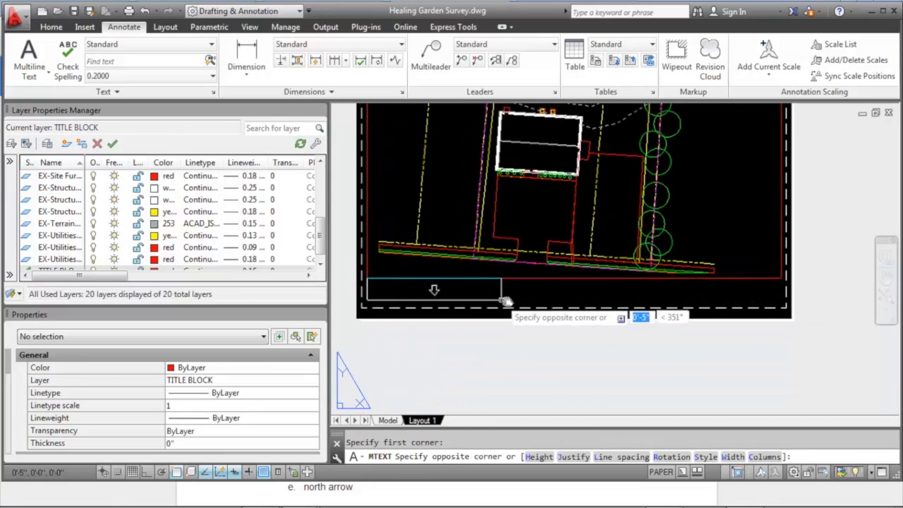
left_click(531, 303)
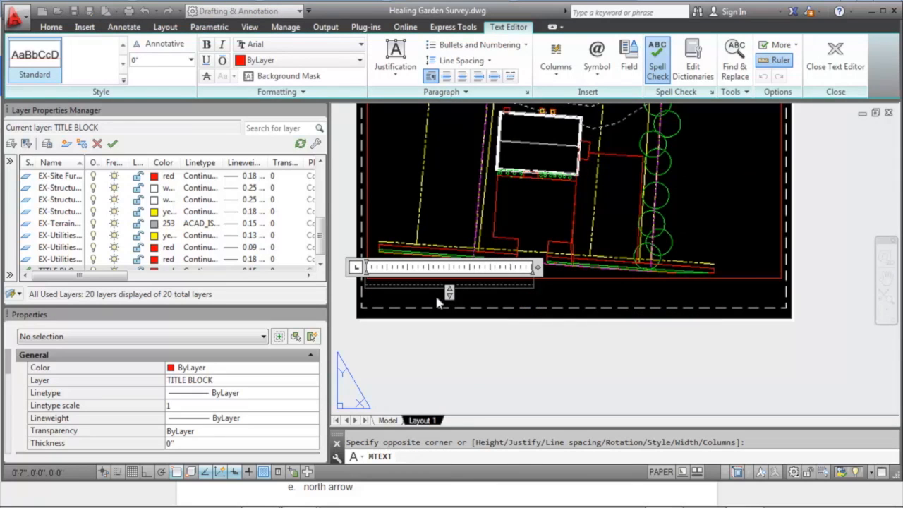
Enter the title "Healing Garden Design Project- Basemap" with the site's street and city on a second line, and finish the text.
type("Healing Garden Design Project")
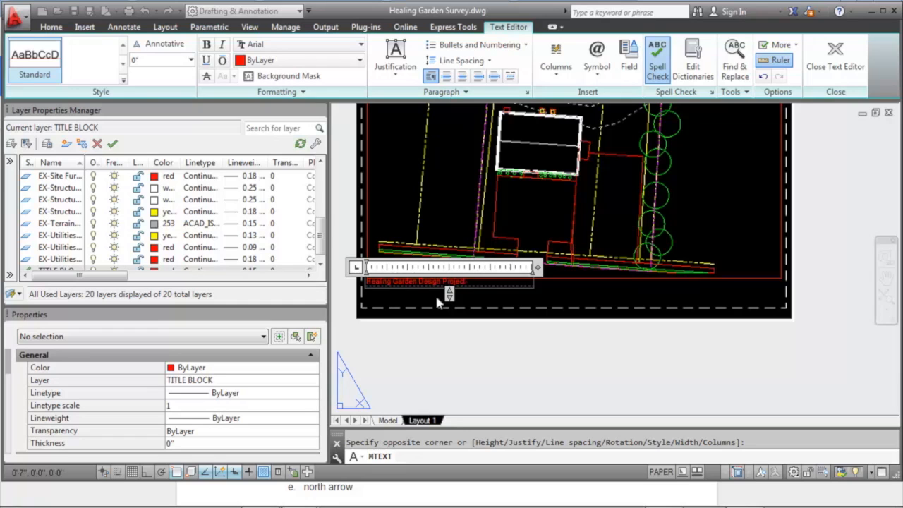
type("BAsemap")
key("Return")
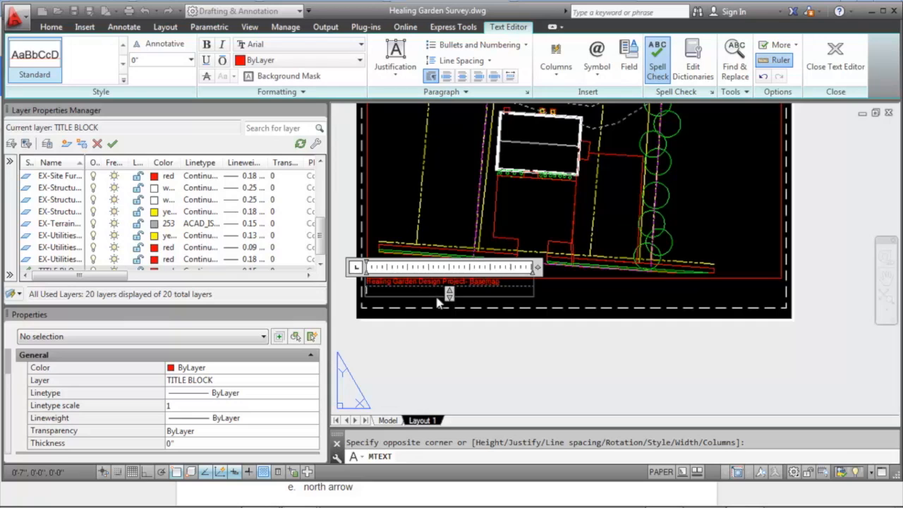
type("Bluffs")
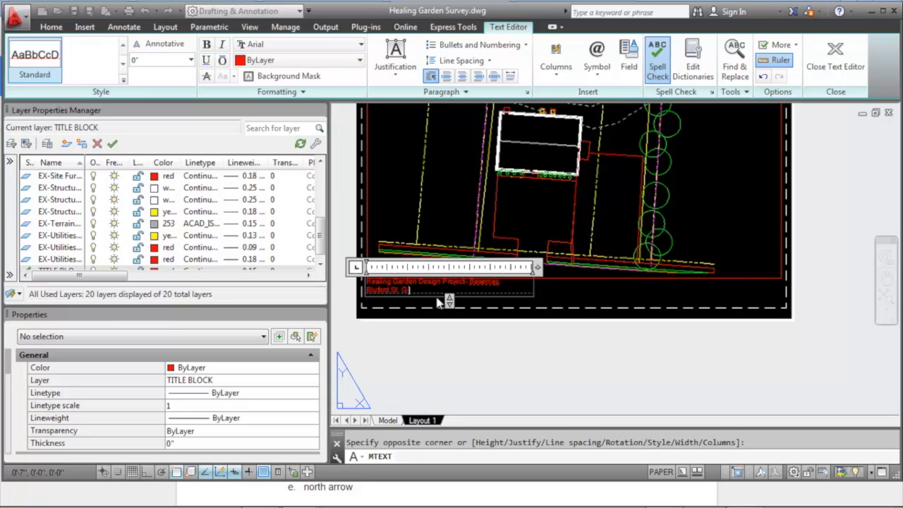
type(", NC")
left_click_drag(503, 280, 365, 282)
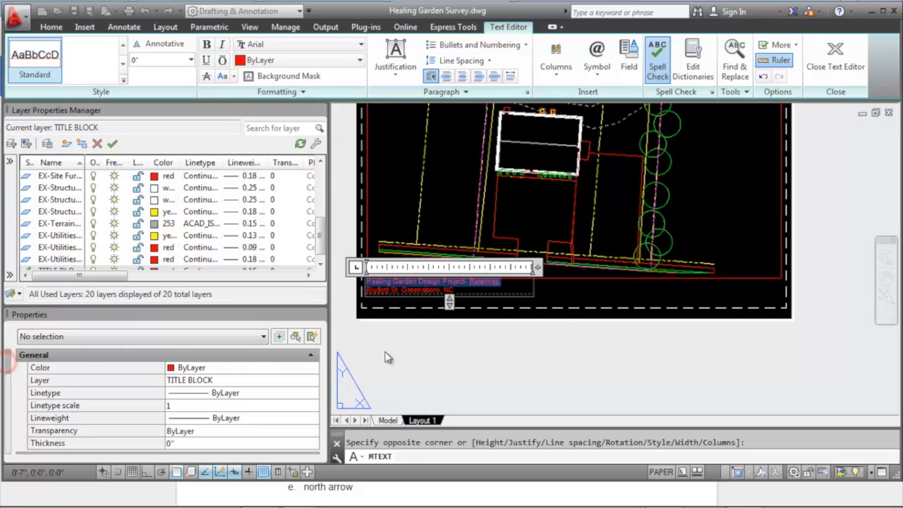
left_click(561, 330)
Increase the text height of the title's first line, and widen the text box so that line fits without wrapping.
left_click(402, 292)
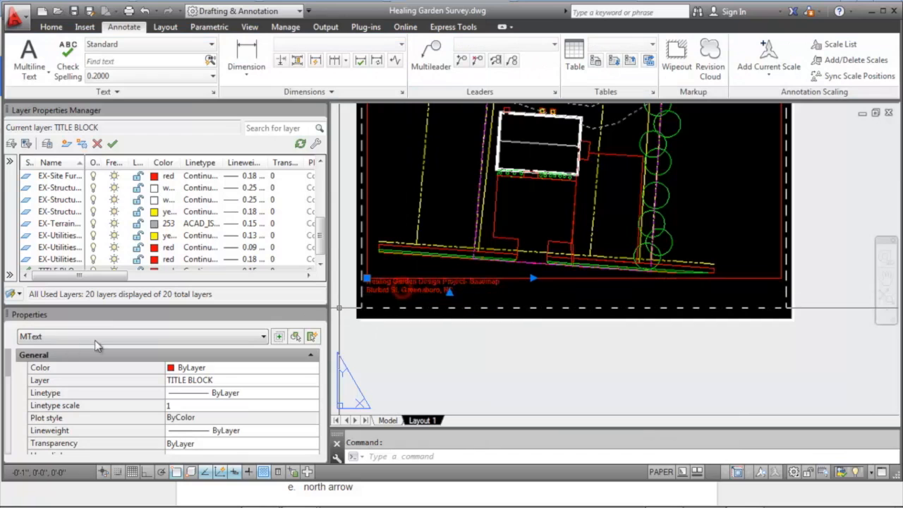
left_click_drag(9, 363, 5, 416)
left_click(192, 371)
left_click(190, 380)
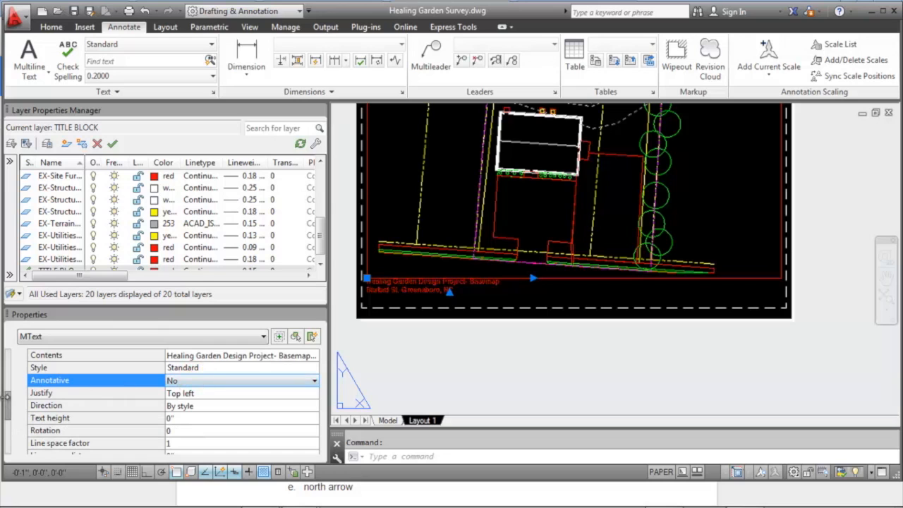
left_click_drag(9, 398, 11, 351)
left_click(394, 288)
double_click(399, 293)
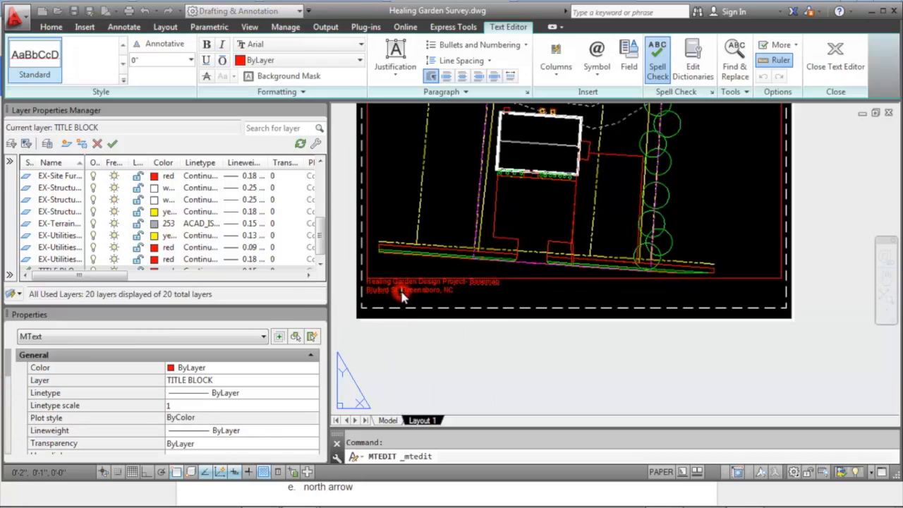
left_click_drag(432, 281, 175, 115)
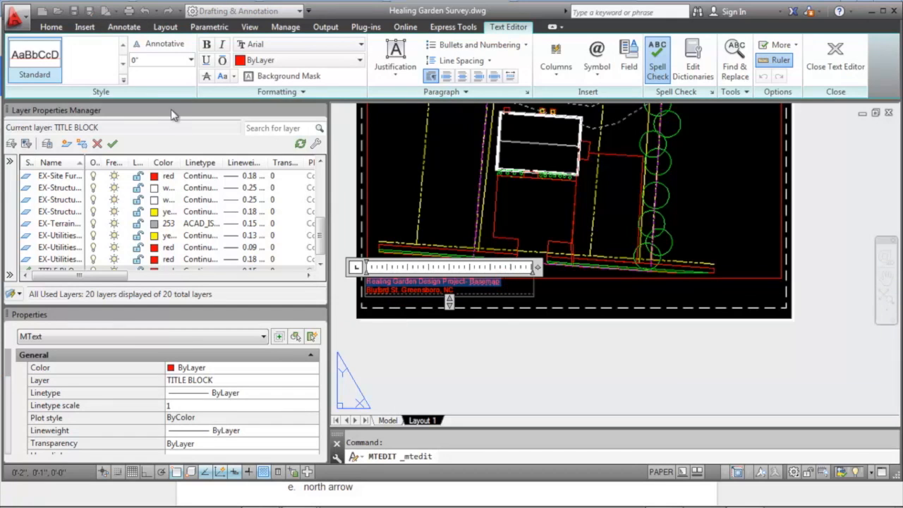
left_click(150, 60)
key("Return")
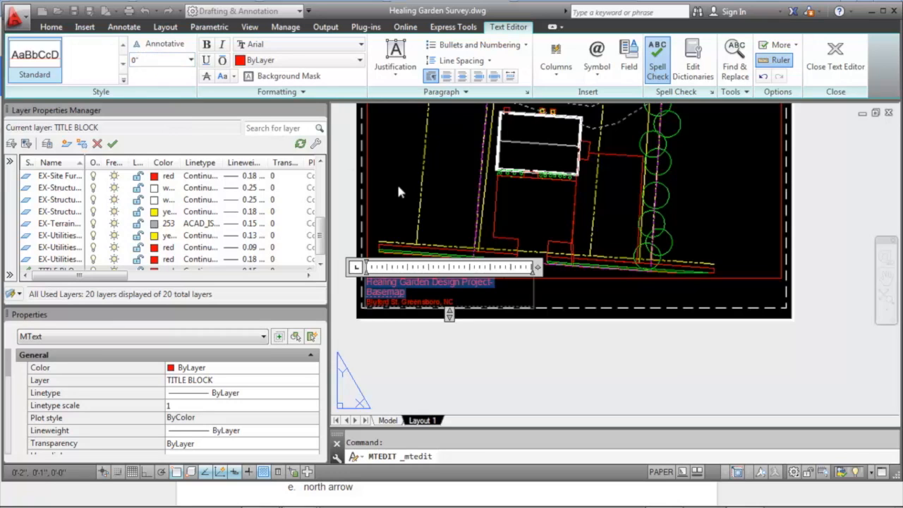
left_click_drag(539, 266, 571, 266)
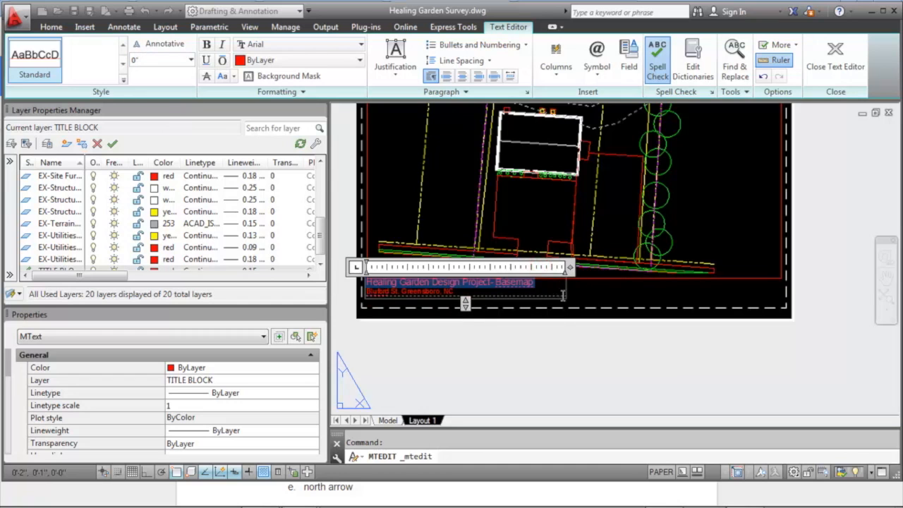
left_click(594, 293)
Move the title text slightly down from the viewport's bottom border, with object snap turned off.
middle_click_drag(494, 290, 536, 276)
scroll(536, 276, "up", 5)
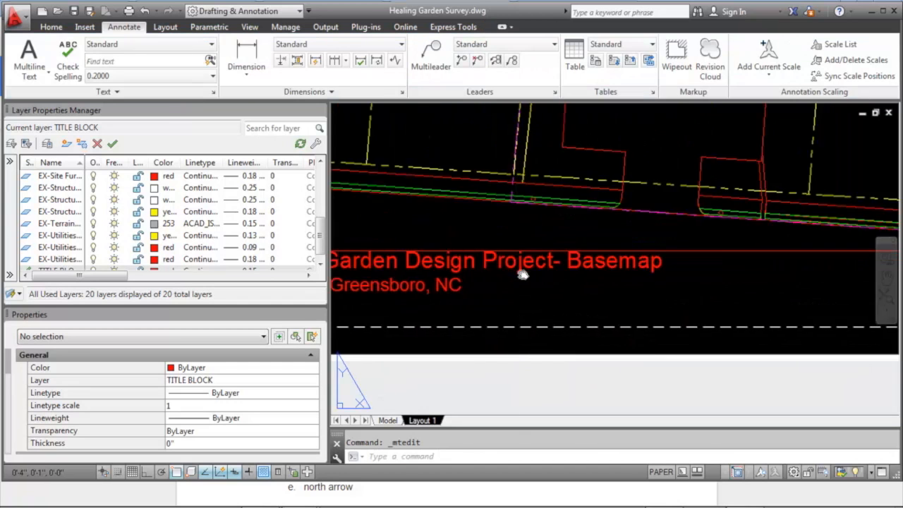
type("m")
key("Return")
scroll(494, 293, "down", 5)
scroll(466, 303, "up", 3)
left_click(450, 270)
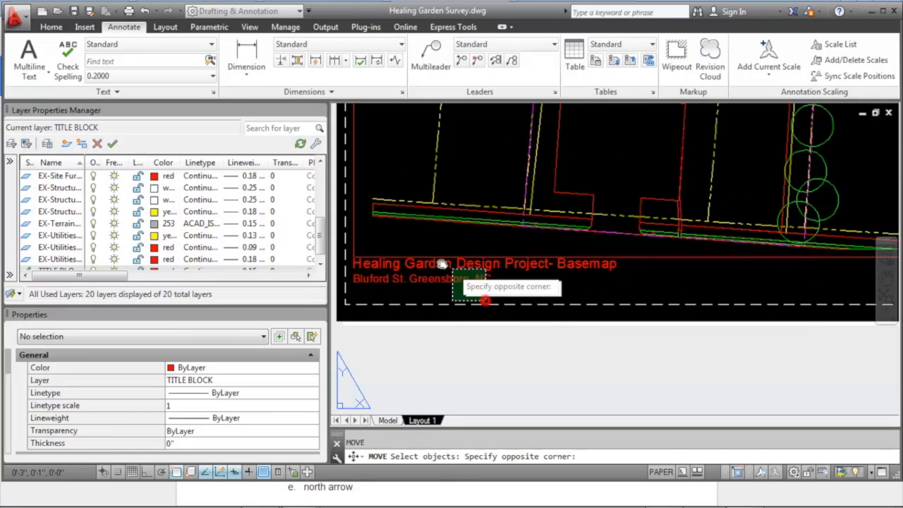
left_click(426, 264)
key("Return")
left_click(415, 262)
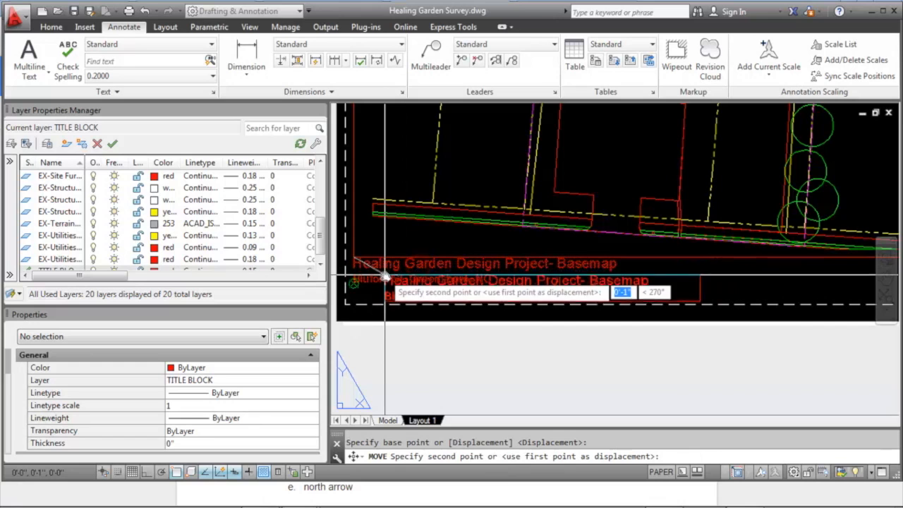
key("F3")
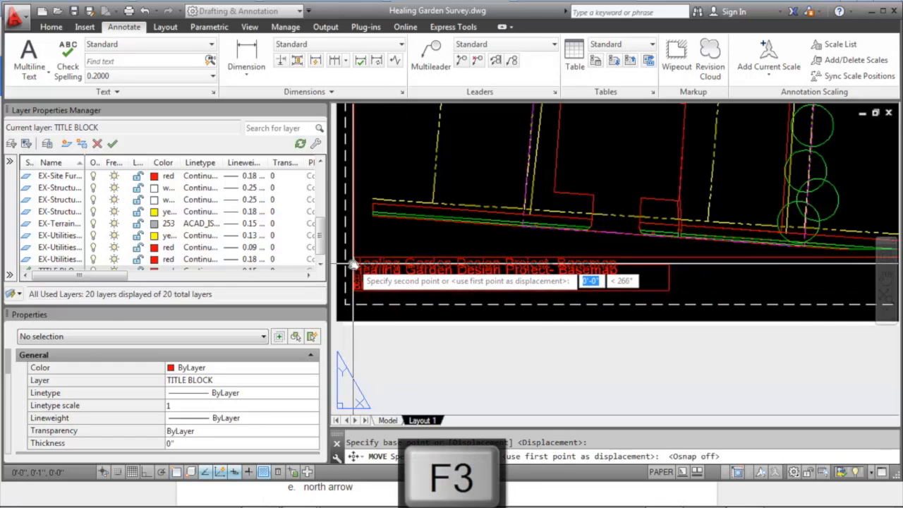
left_click(354, 267)
Copy the title text horizontally about 10 inches toward the sheet's lower-right corner, with ortho mode on.
middle_click_drag(478, 264, 421, 263)
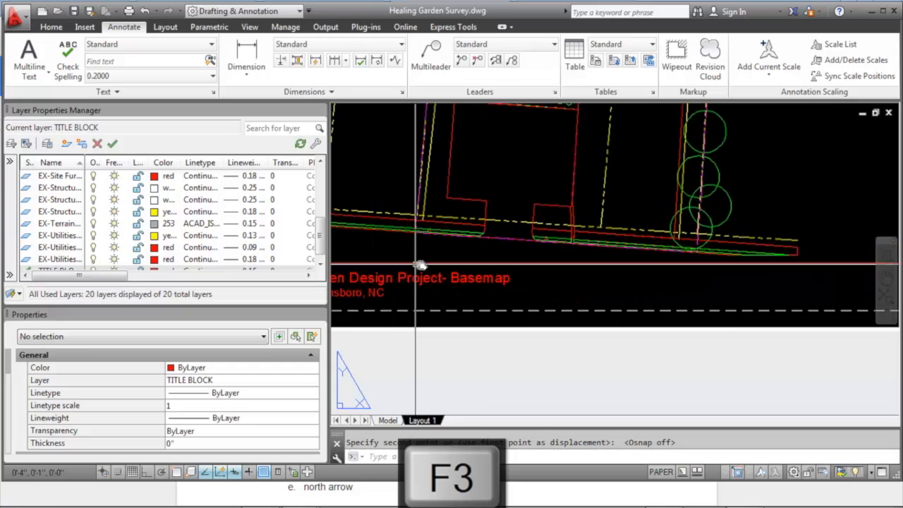
scroll(421, 264, "down", 1)
middle_click_drag(505, 263, 568, 263)
type("copy")
key("Return")
left_click(539, 282)
key("Return")
left_click(473, 295)
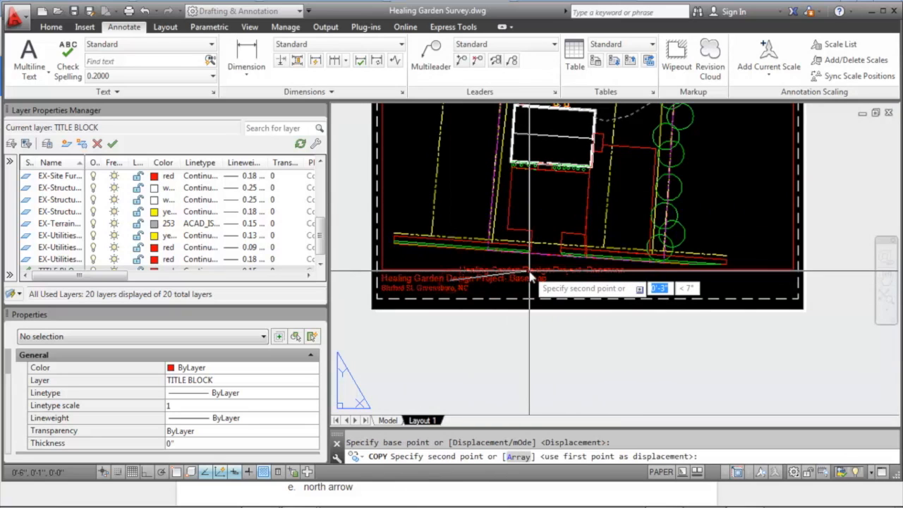
key("F8")
middle_click_drag(638, 286, 563, 289)
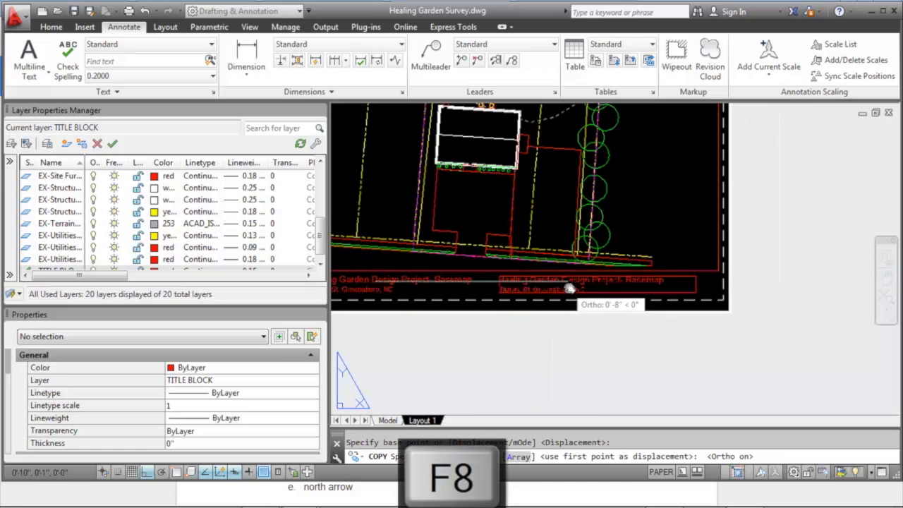
left_click(627, 289)
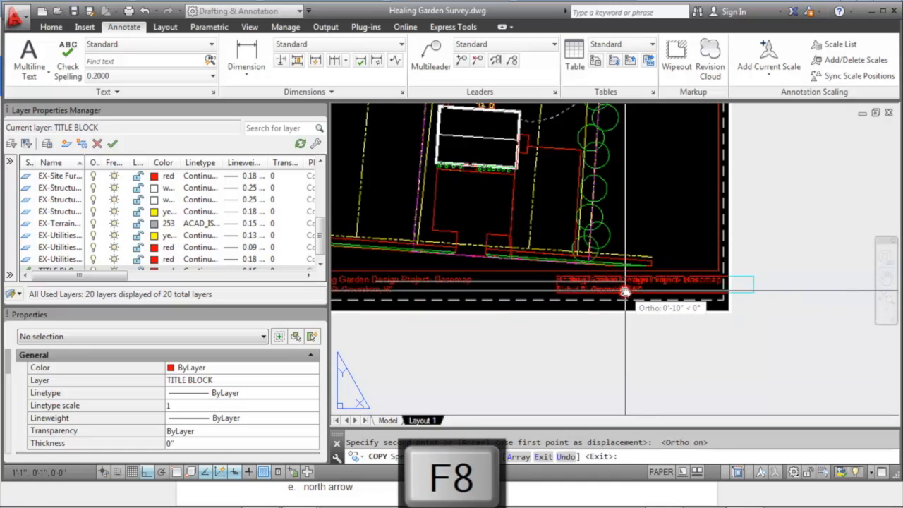
key("Escape")
Replace the copied text with "Drawn By: ncatlandarch" and a second line starting "Date: January 22".
left_click(635, 285)
double_click(635, 285)
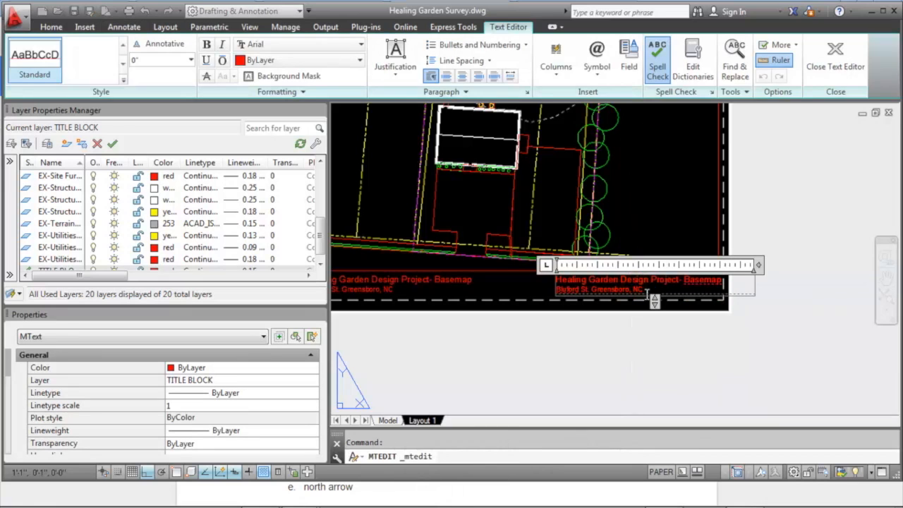
type("Drawn B")
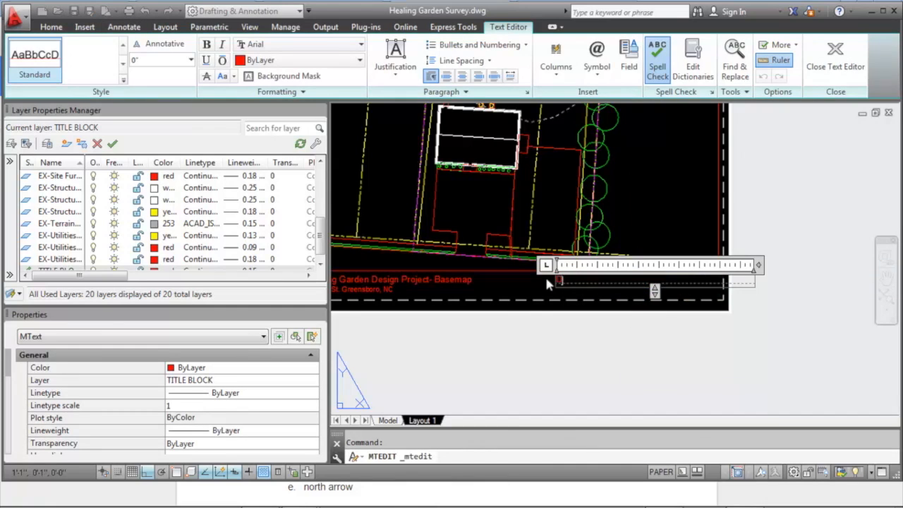
type("y")
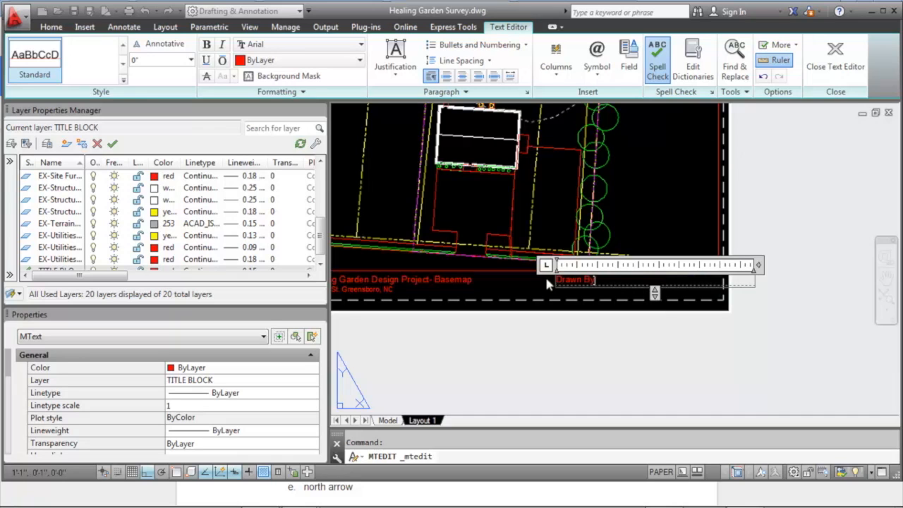
type(": ncatlandarch")
key("Return")
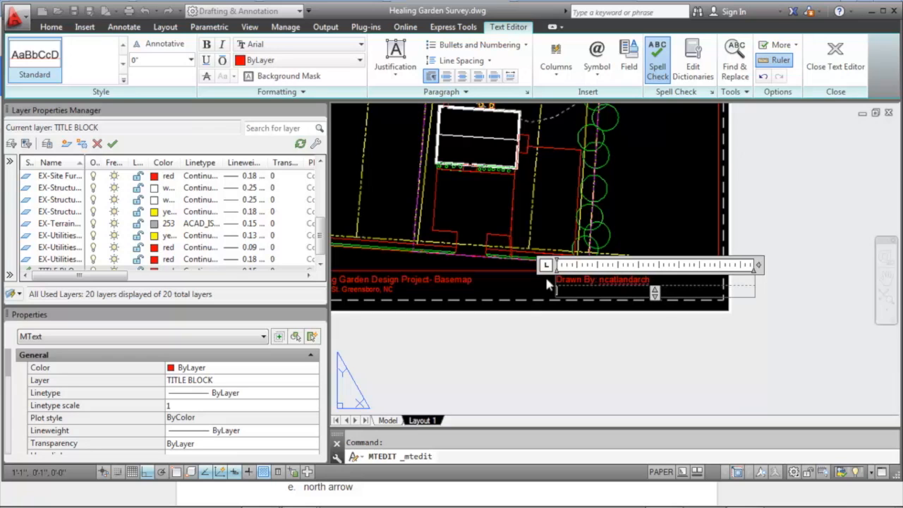
type("Date:")
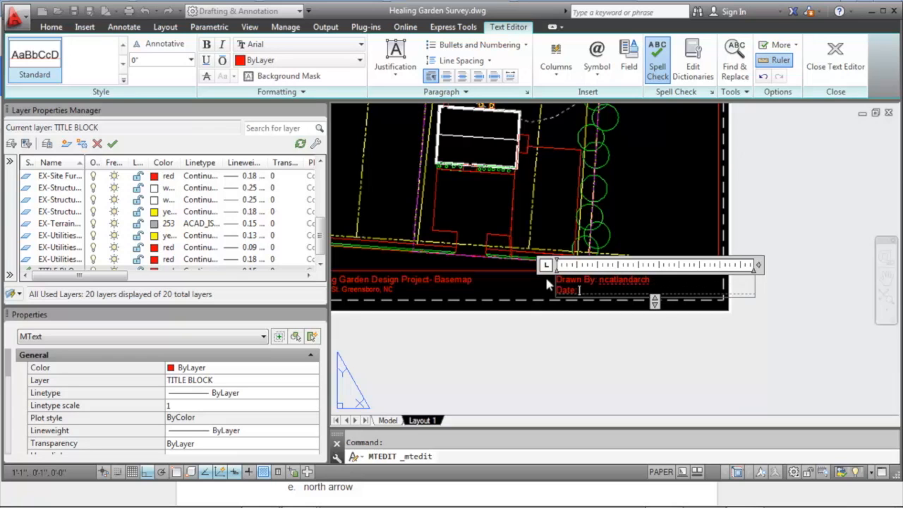
type(" January 22, 201")
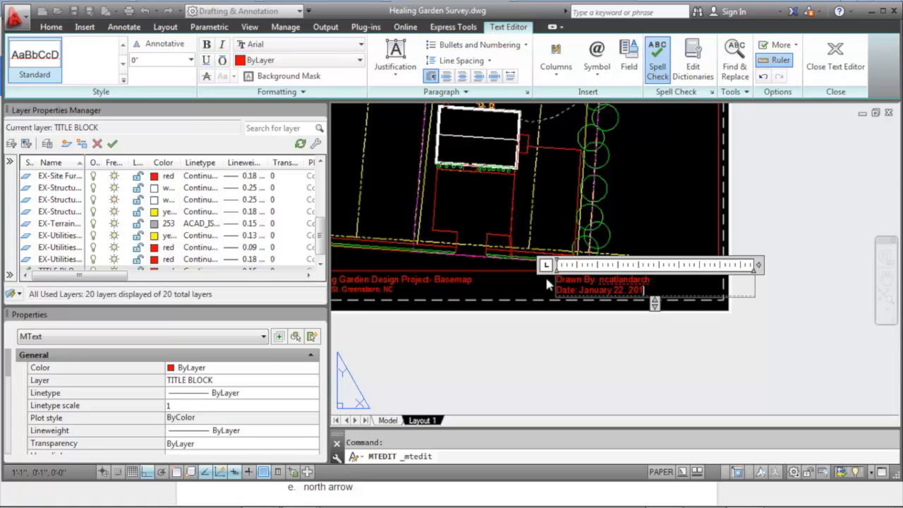
Complete the title block note's date as January 22, 2014 and reduce the text height of both note lines.
type("4")
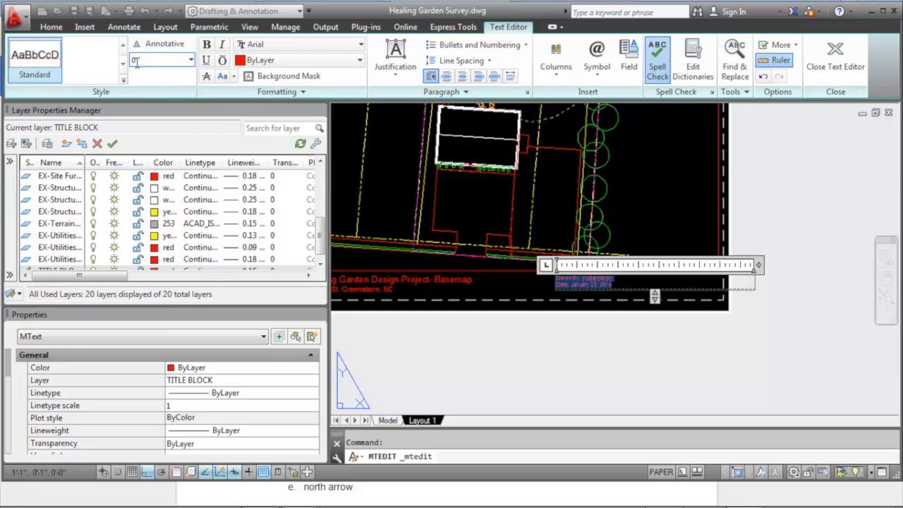
left_click(469, 274)
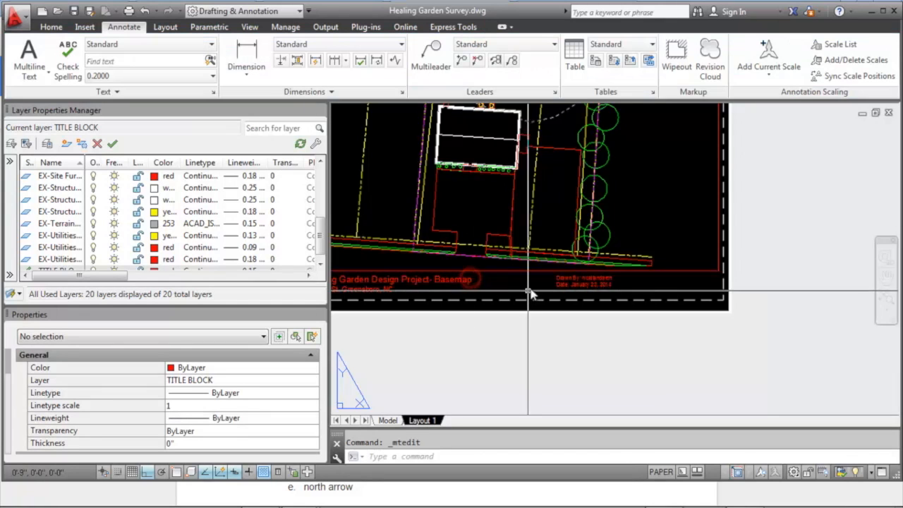
Move the drafter and date note horizontally so it ends near the right edge of the title block border.
scroll(469, 261, "up", 5)
type("m")
key("Return")
left_click(623, 278)
left_click(595, 257)
key("Return")
left_click(594, 256)
middle_click_drag(693, 271, 521, 267)
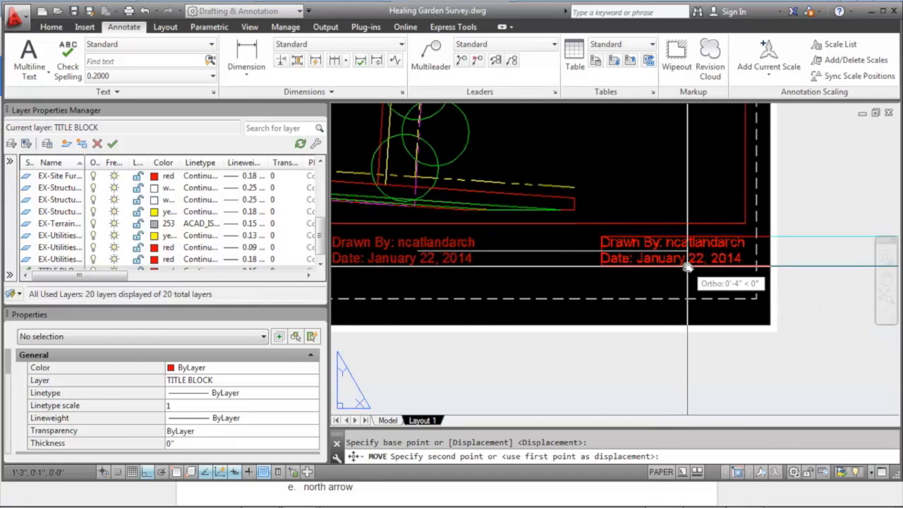
left_click(688, 265)
Move the drafter and date note slightly down within the title block strip.
middle_click_drag(704, 266, 674, 255)
scroll(673, 256, "down", 2)
left_click(686, 271)
key("Return")
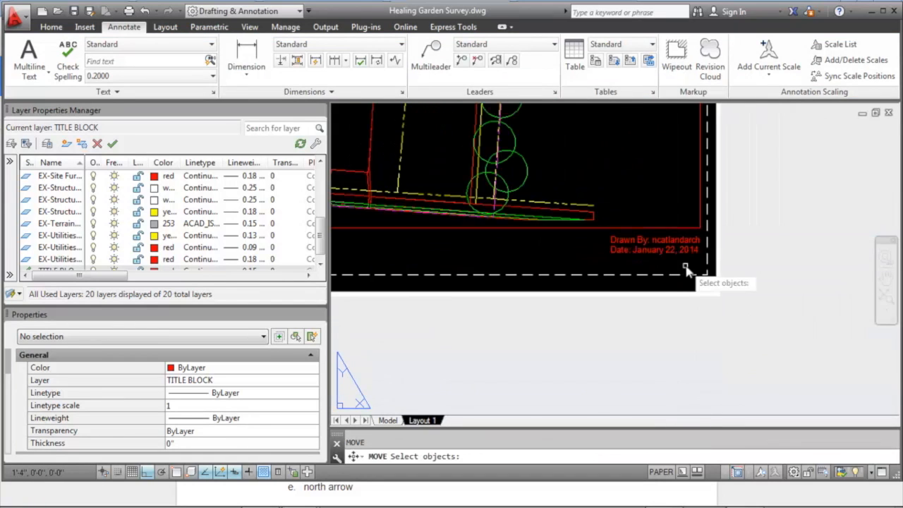
left_click(666, 247)
key("Return")
left_click(665, 263)
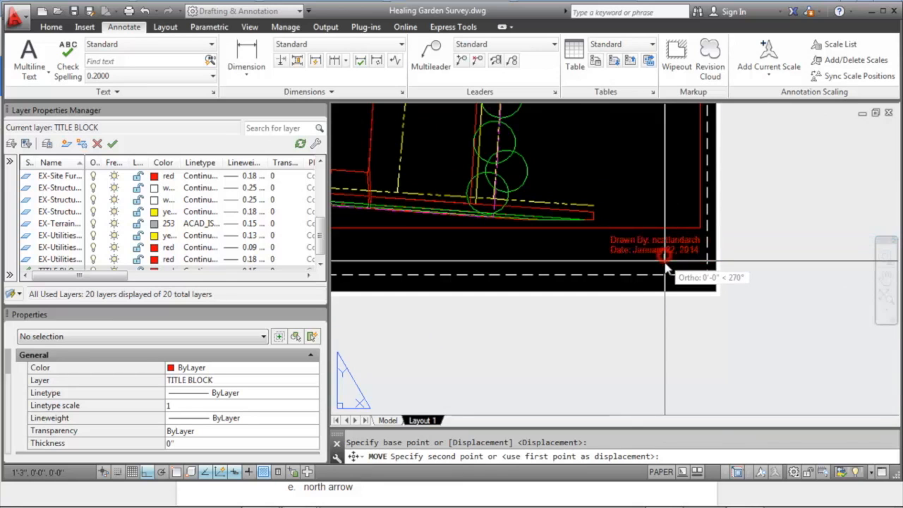
left_click(662, 269)
scroll(720, 272, "down", 3)
scroll(699, 268, "up", 2)
middle_click_drag(653, 267, 666, 278)
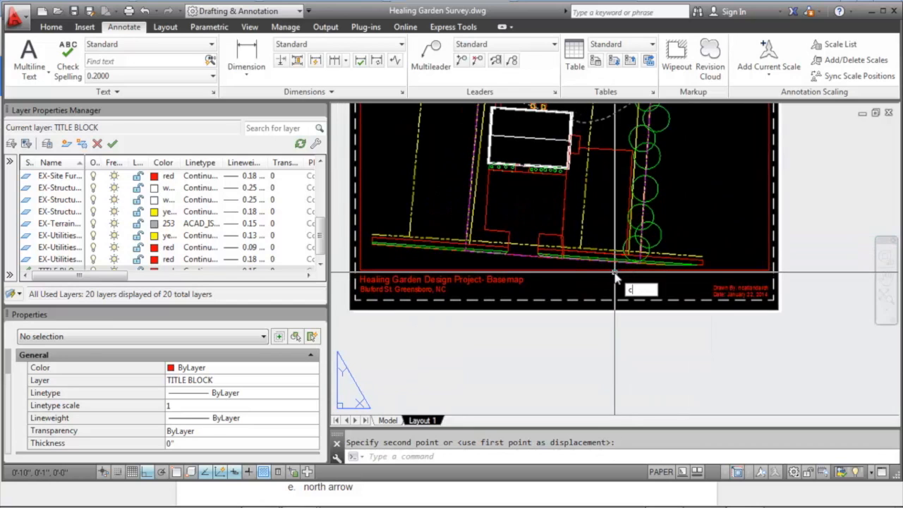
type("copy")
key("Return")
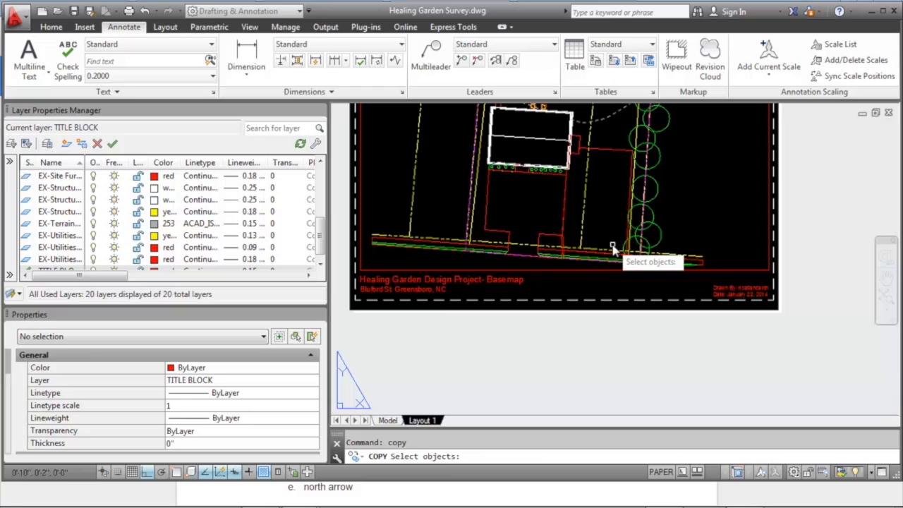
key("Escape")
Try to draw a rectangle by dimensions in the title block strip, with a length of 0.1".
left_click(51, 27)
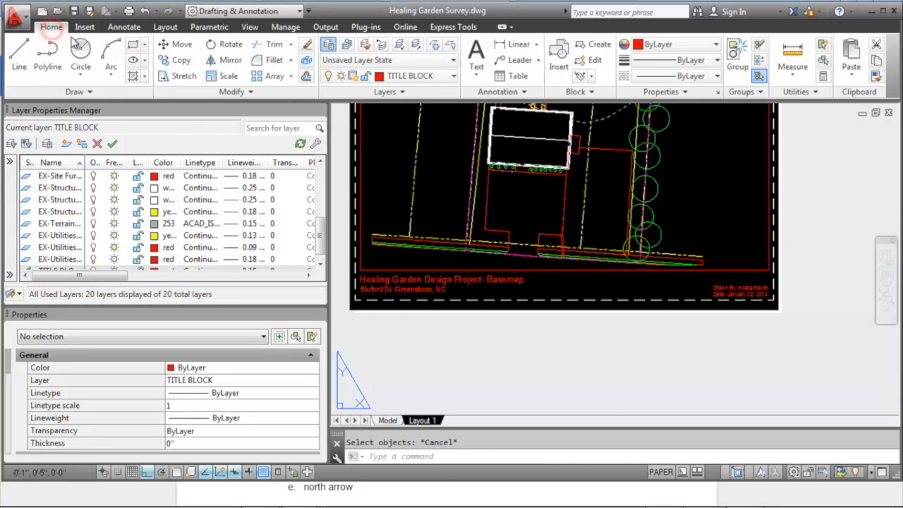
left_click(134, 44)
scroll(532, 252, "up", 4)
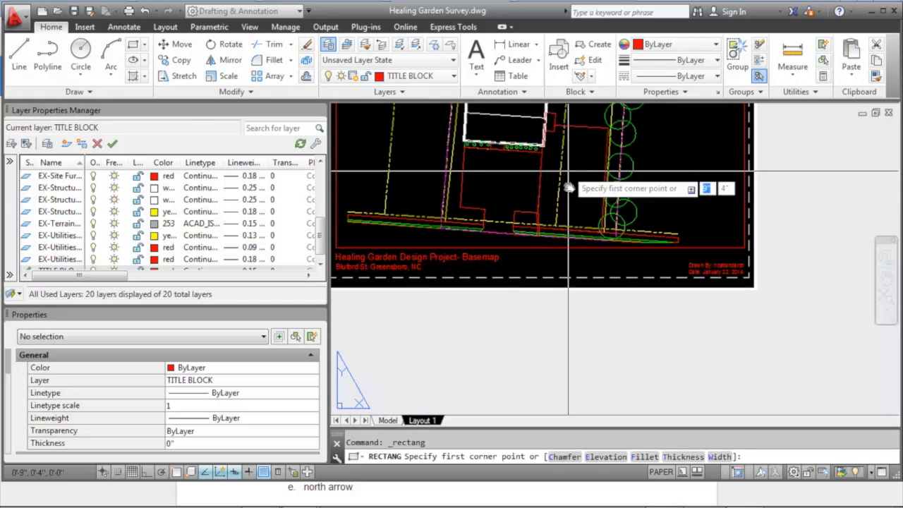
scroll(532, 252, "up", 4)
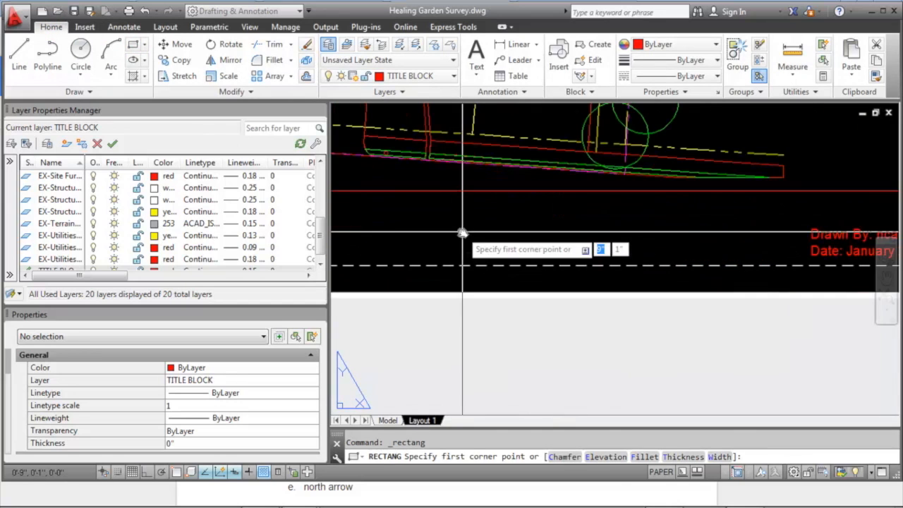
left_click(455, 230)
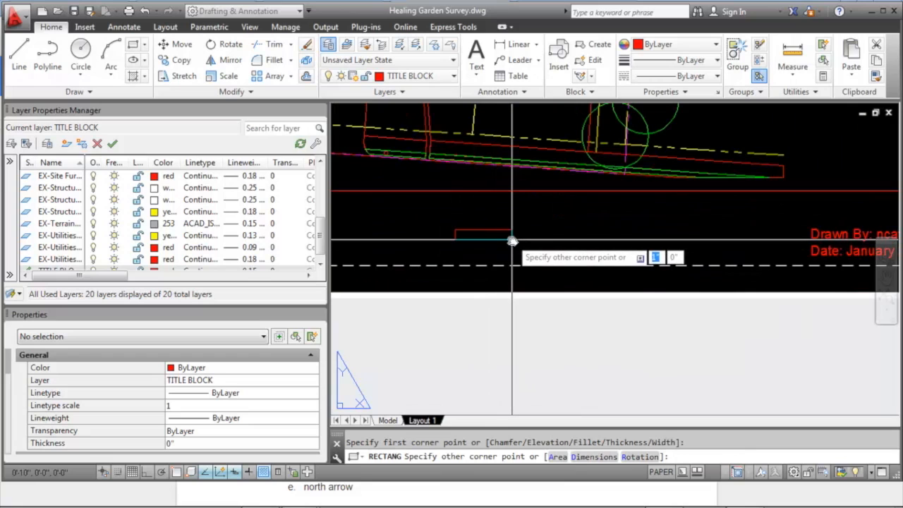
key("Return")
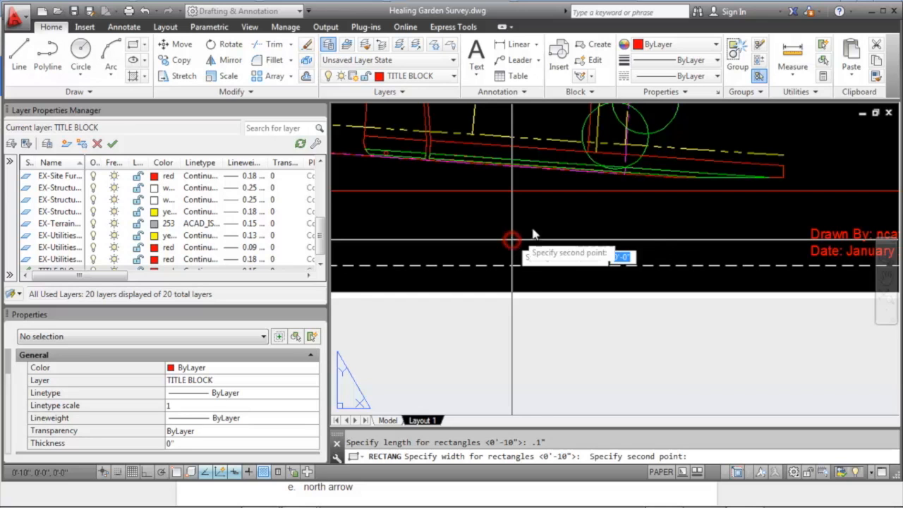
key("Escape")
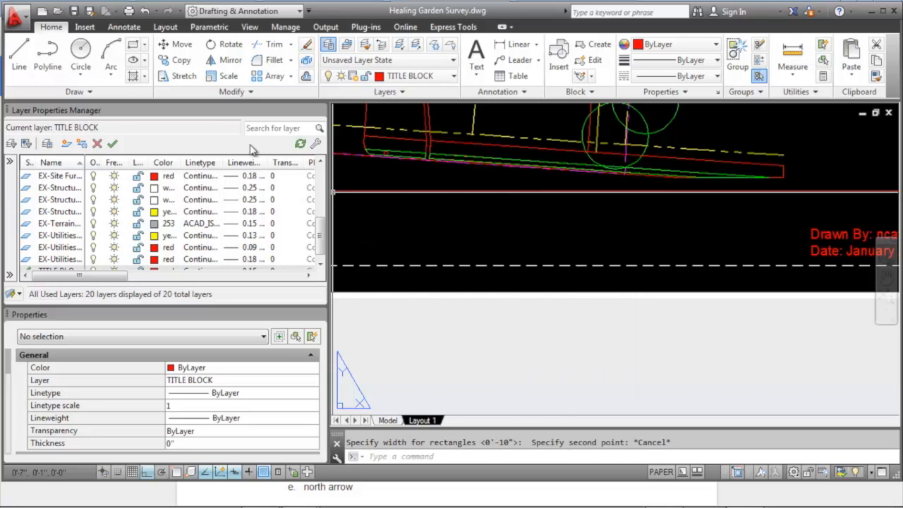
Draw a rectangle by dimensions in the title block strip, with length 0.1" and width 0.5".
left_click(132, 44)
left_click(396, 217)
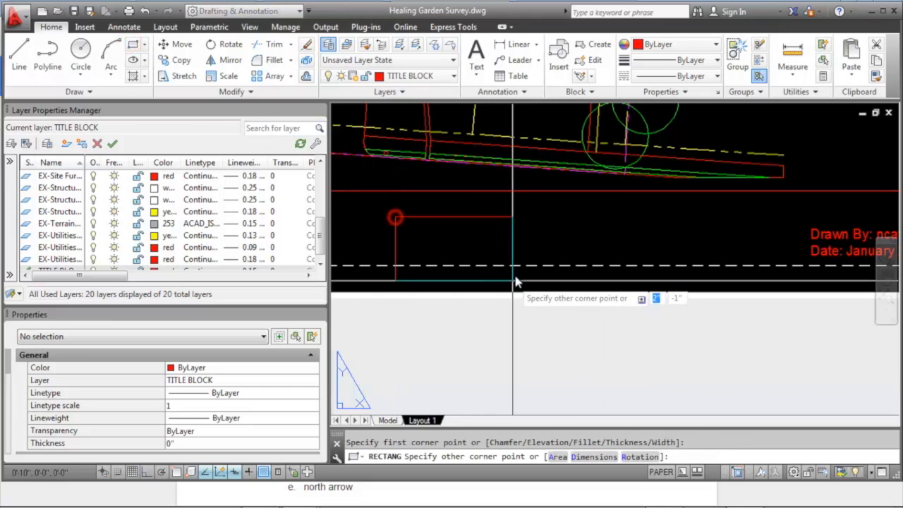
key("Return")
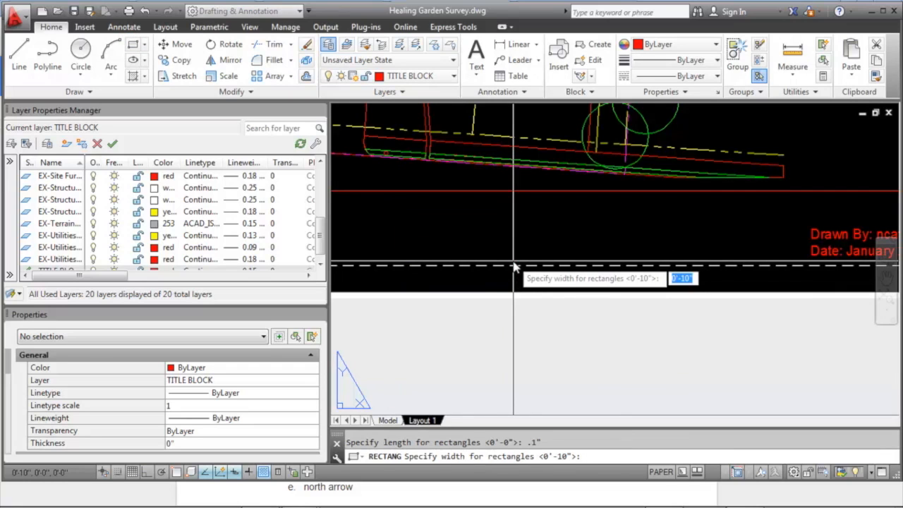
key("Return")
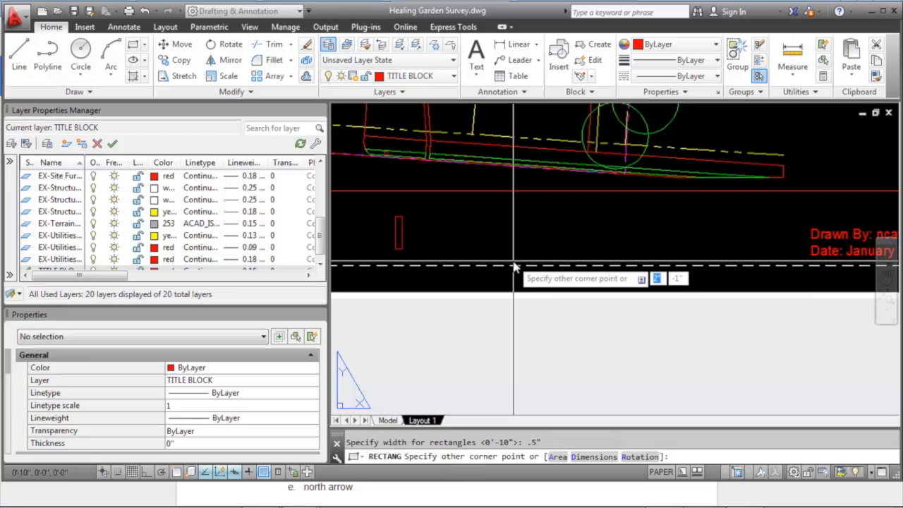
scroll(514, 267, "up", 3)
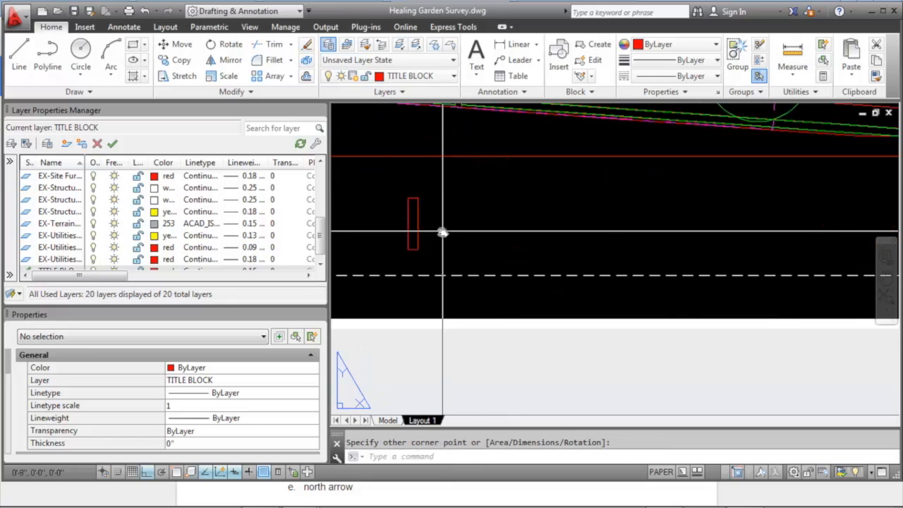
Turn on object snap and rotate the small rectangle about its corner so it lies horizontally.
type("ro")
key("Return")
left_click(434, 244)
left_click(405, 197)
key("Return")
key("F3")
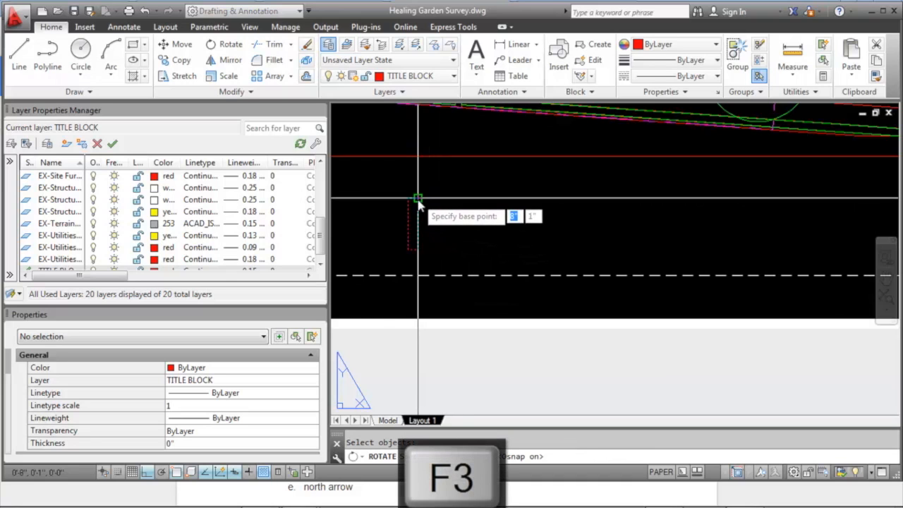
left_click(453, 256)
Move the small rectangle to the right along the title block strip, away from the project title.
middle_click_drag(441, 235, 460, 249)
scroll(461, 236, "down", 5)
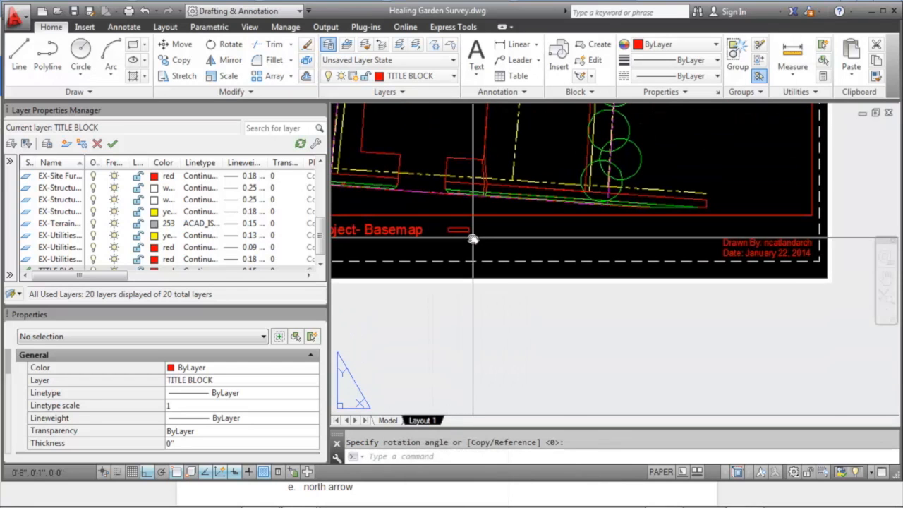
left_click(467, 244)
key("Return")
left_click(447, 228)
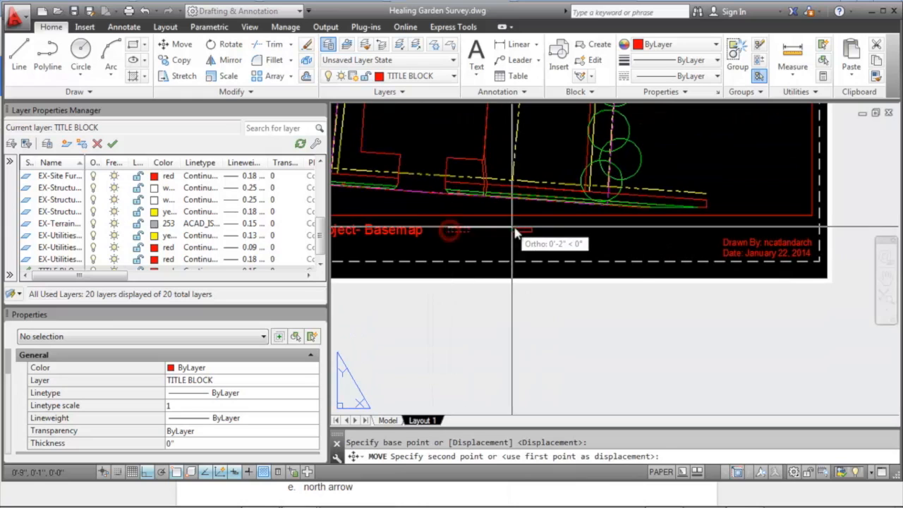
scroll(516, 233, "up", 3)
scroll(520, 227, "down", 2)
left_click(489, 212)
Move the small rectangle straight down toward the dashed margin line.
key("Return")
left_click(551, 247)
left_click(520, 218)
key("Return")
left_click(528, 221)
left_click(531, 268)
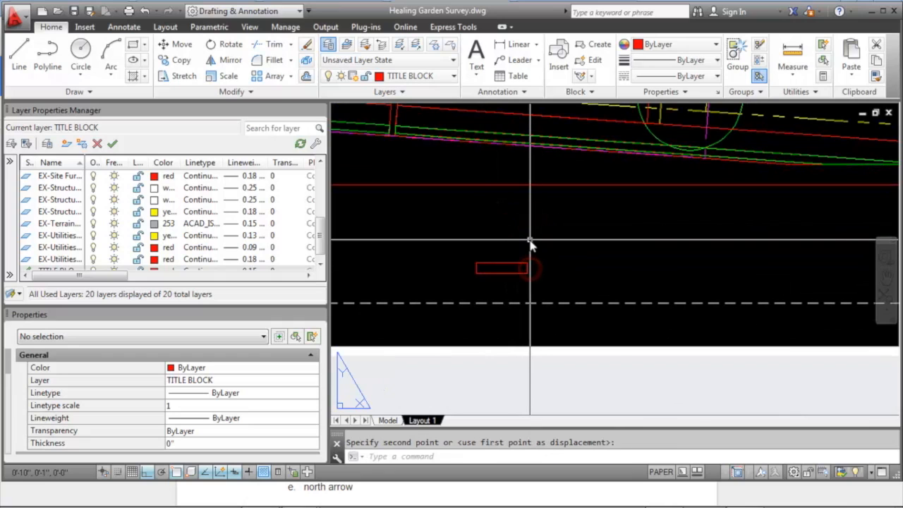
Copy the small rectangle once, placing the copy directly above the original.
type("copy")
key("Return")
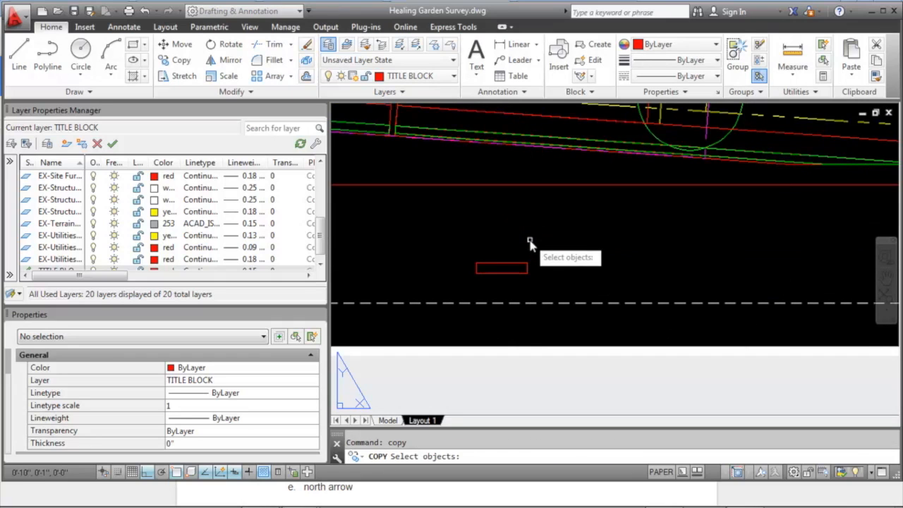
left_click(497, 245)
left_click(544, 262)
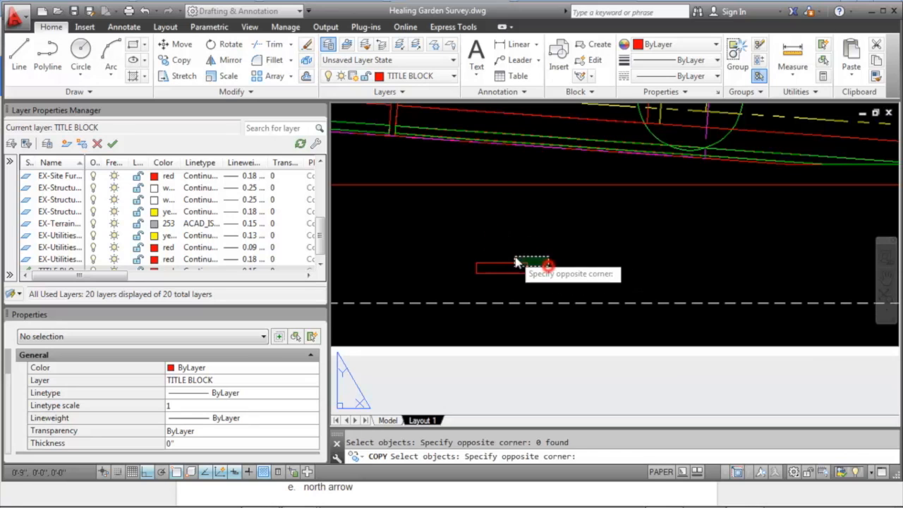
left_click(517, 257)
key("Return")
left_click(526, 272)
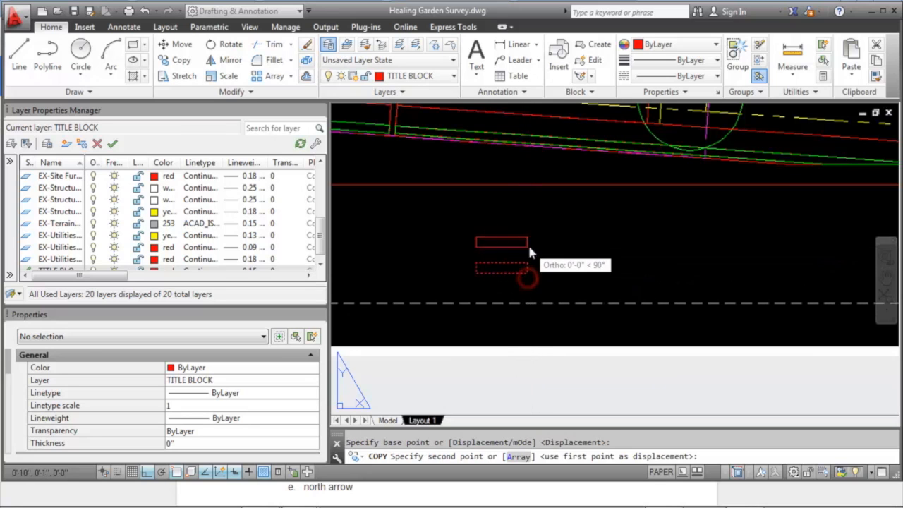
left_click(528, 243)
key("Escape")
Move the upper rectangle right so its left end lines up with the lower rectangle's right end.
type("move")
key("Return")
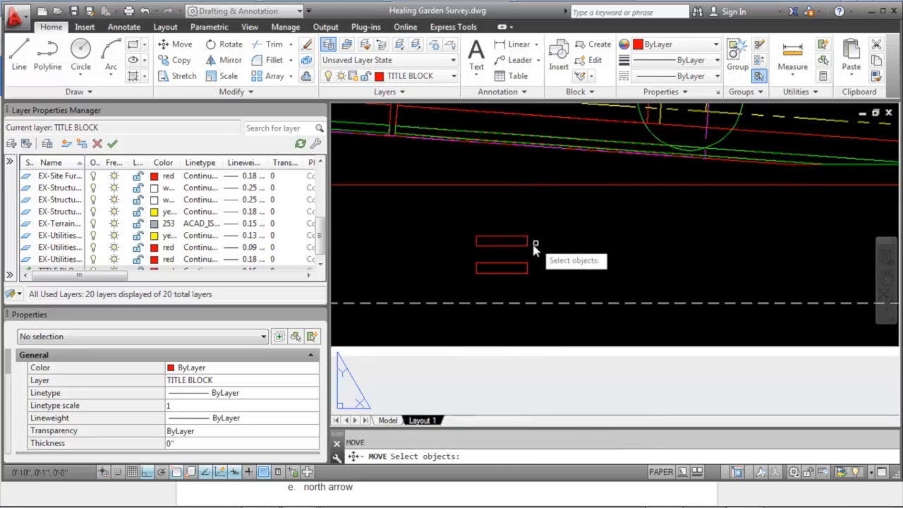
left_click(523, 246)
key("Return")
left_click(476, 248)
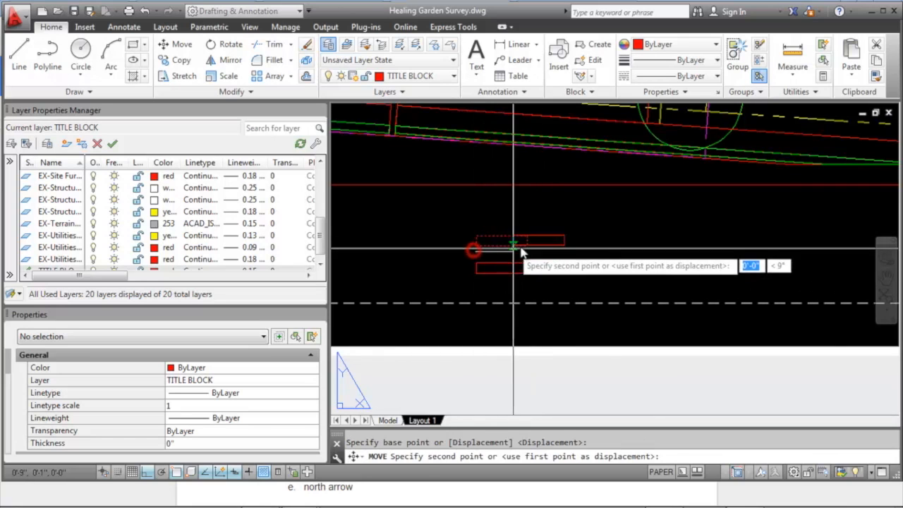
left_click(527, 263)
Move the upper rectangle straight up by a small distance to open the gap above the lower one.
scroll(540, 243, "up", 4)
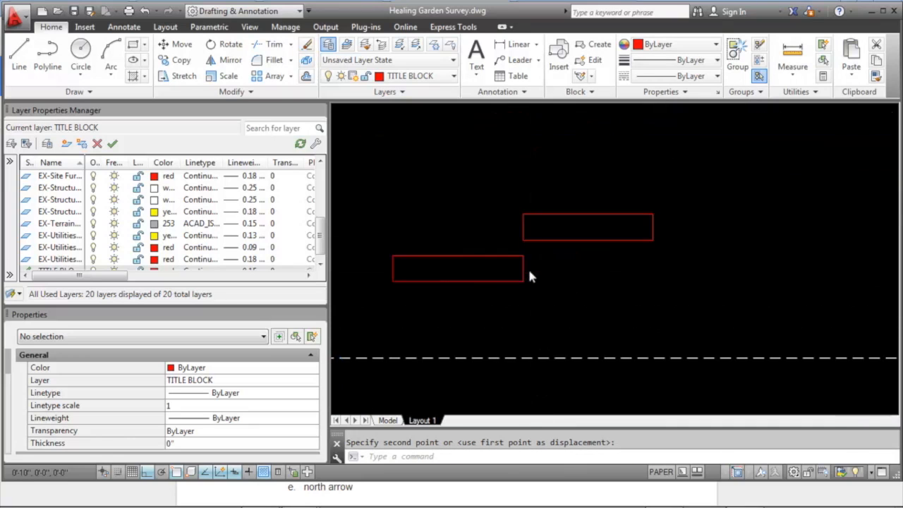
type("move")
key("Return")
left_click(544, 256)
left_click(534, 236)
key("Return")
left_click(510, 245)
left_click(514, 218)
Raise the upper rectangle again until the gap between the two rectangles is about two rectangle heights.
scroll(558, 238, "down", 3)
middle_click_drag(558, 237, 467, 242)
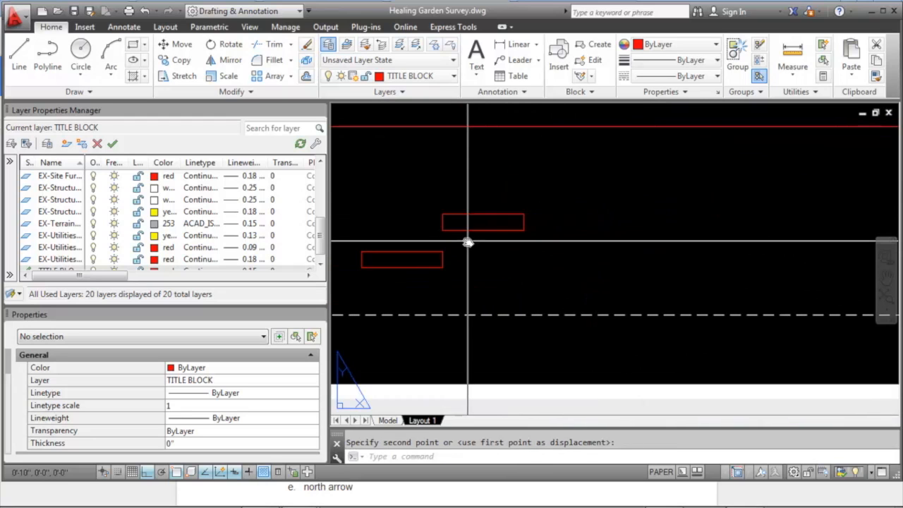
scroll(494, 241, "down", 3)
scroll(494, 240, "up", 4)
key("Return")
left_click(496, 250)
left_click(458, 227)
key("Return")
left_click(444, 231)
left_click(445, 219)
Draw a vertical polyline from the upper rectangle's lower-left corner to the lower rectangle's upper-right corner.
type("pl")
key("Return")
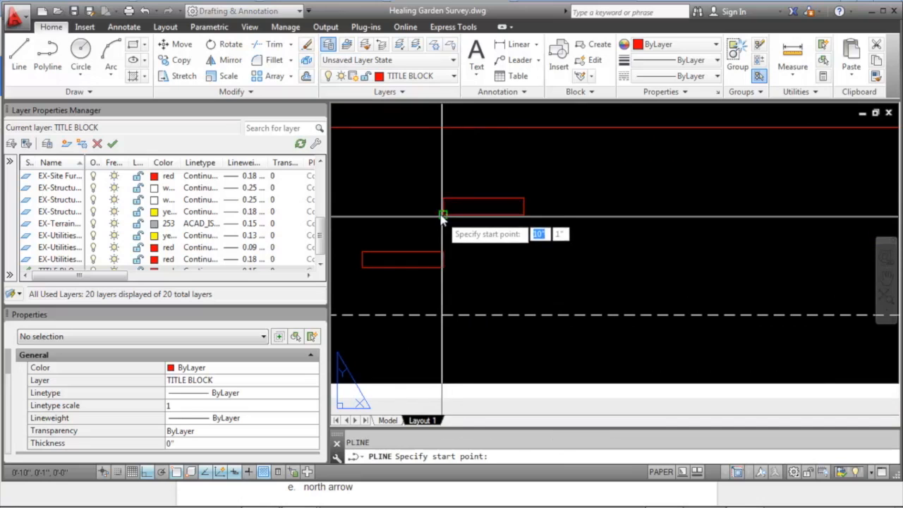
left_click(442, 215)
left_click(442, 252)
key("Return")
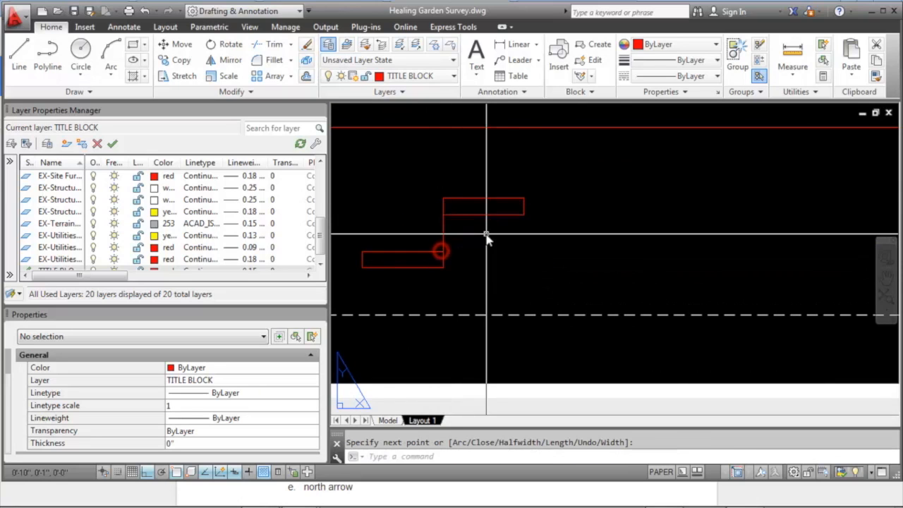
Draw a vertical polyline from the lower rectangle's upper-left corner up to the level of the upper rectangle's top edge.
key("Return")
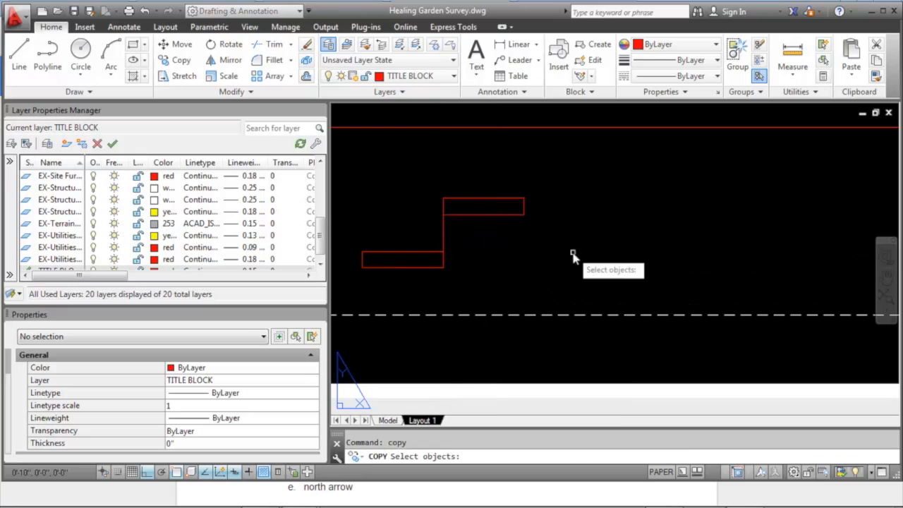
key("Escape")
type("pl")
key("Return")
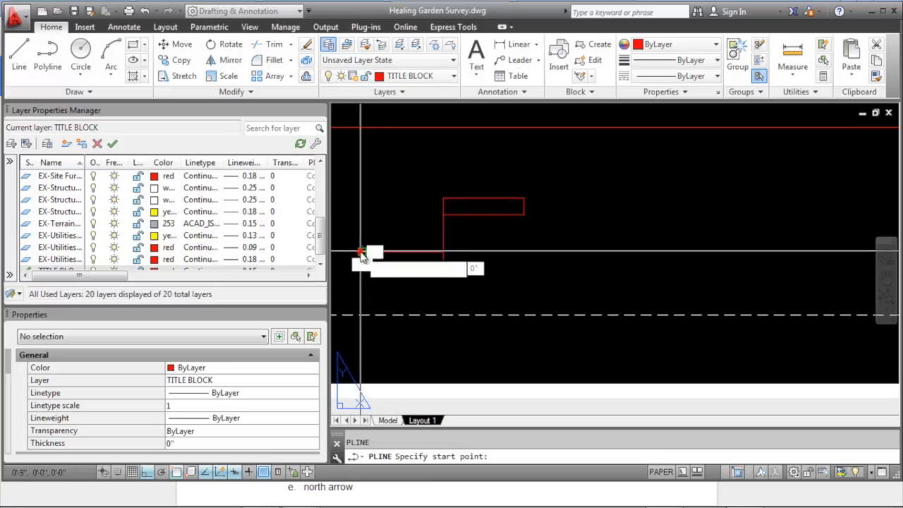
left_click(362, 252)
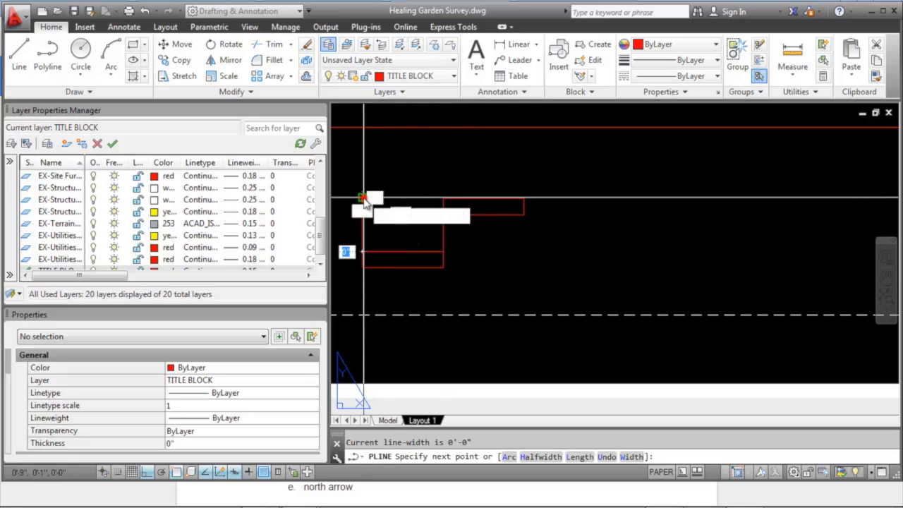
left_click(364, 199)
key("Escape")
Copy the vertical line between the rectangles from the upper rectangle's lower-left corner to its lower-right corner.
type("cop")
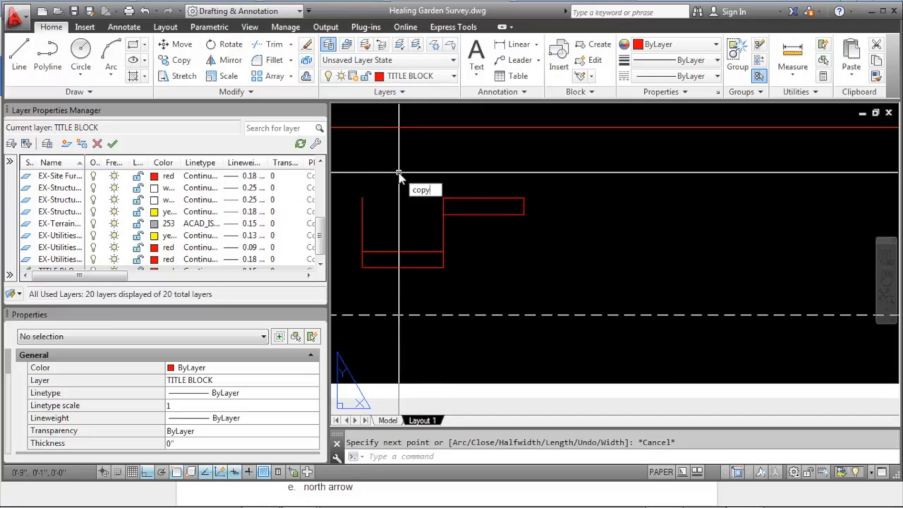
type("y")
key("Return")
right_click(430, 222)
left_click(443, 214)
left_click(524, 215)
key("Escape")
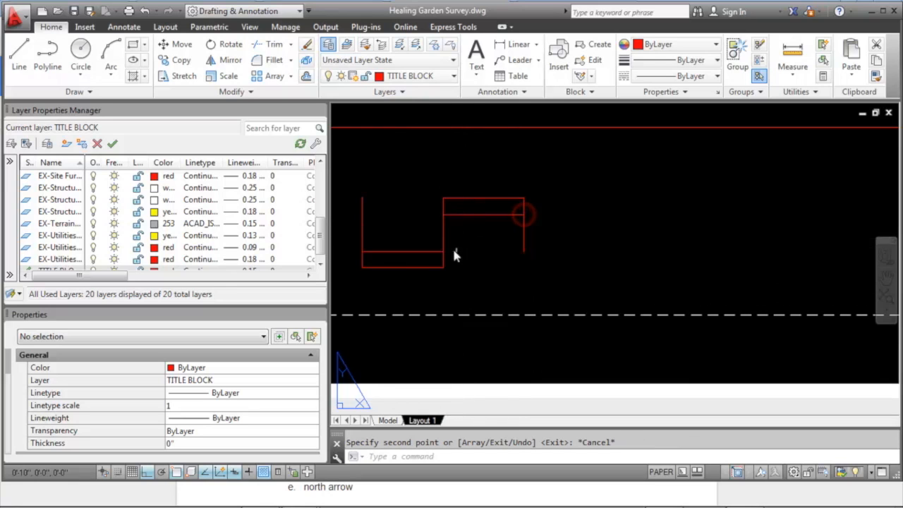
Copy the lower rectangle from its upper-left corner to the bottom end of the vertical line beside the upper rectangle.
key("Escape")
type("copy")
key("Return")
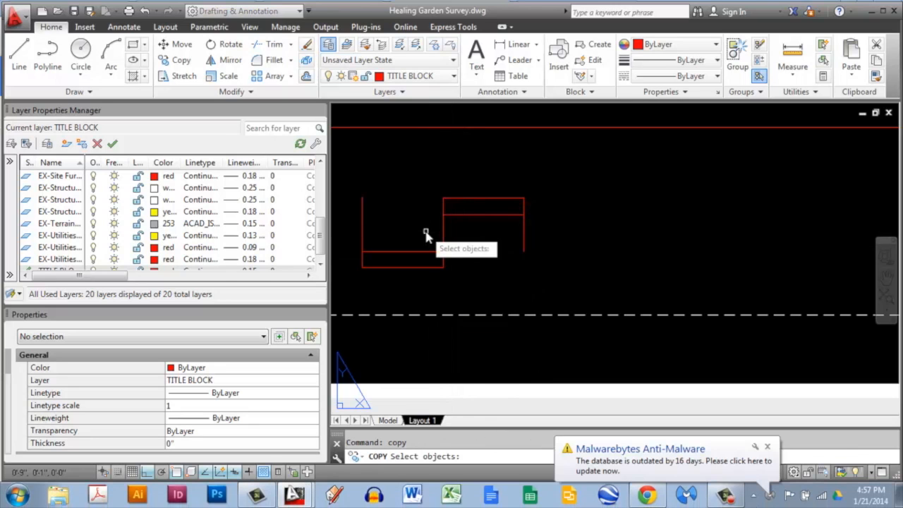
left_click(423, 264)
left_click(383, 238)
key("Return")
left_click(363, 255)
left_click(524, 252)
key("Return")
key("Return")
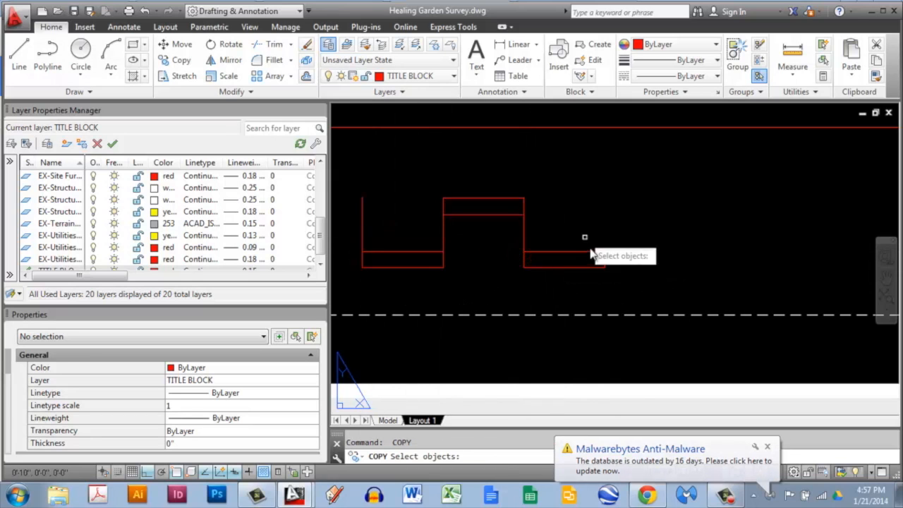
left_click(613, 275)
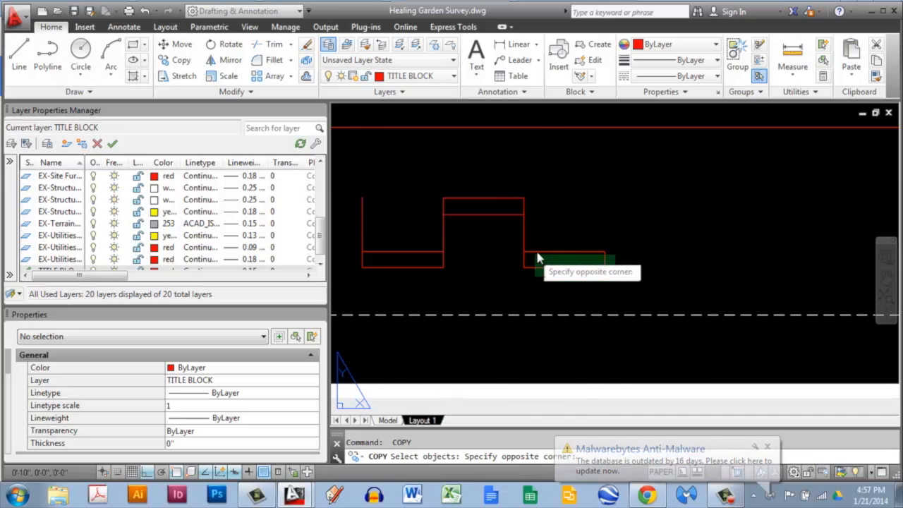
key("Escape")
key("Escape")
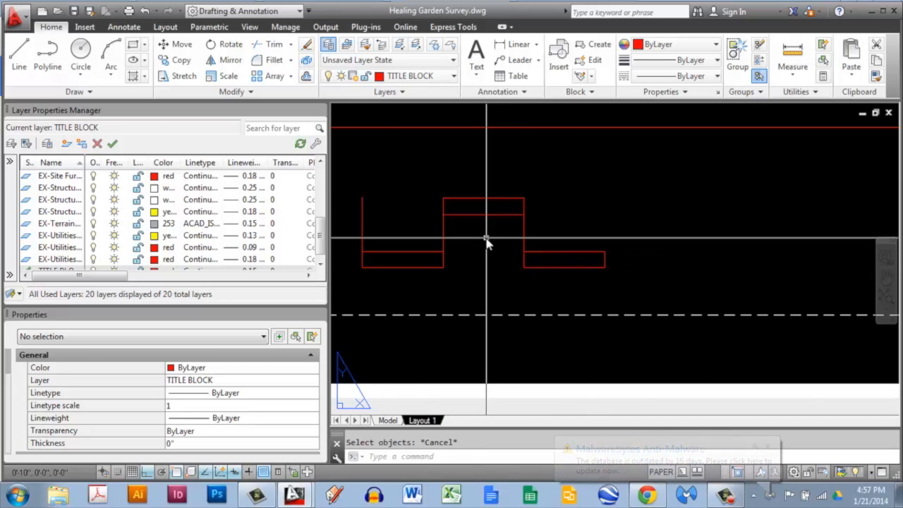
Copy the upper rectangle with its left vertical line so the line starts at the second lower rectangle's upper-right corner.
type("copy")
key("Return")
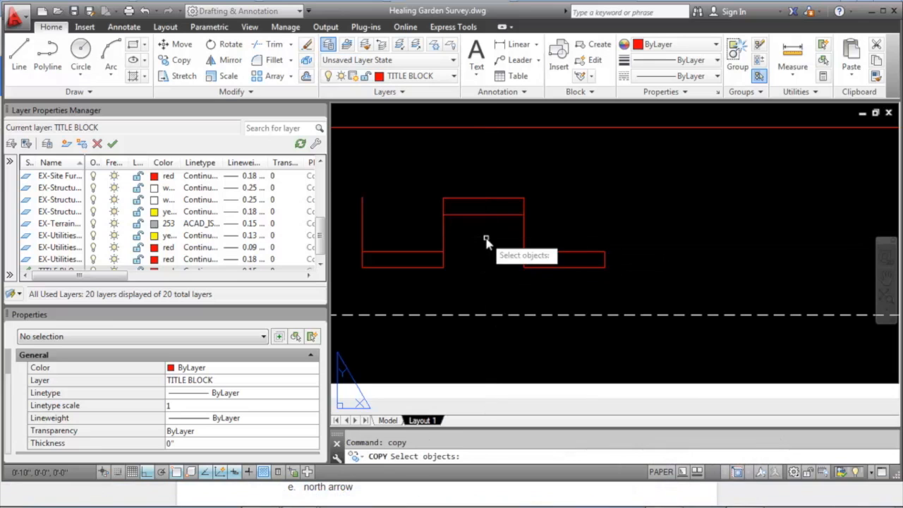
left_click(484, 235)
left_click(439, 177)
key("Return")
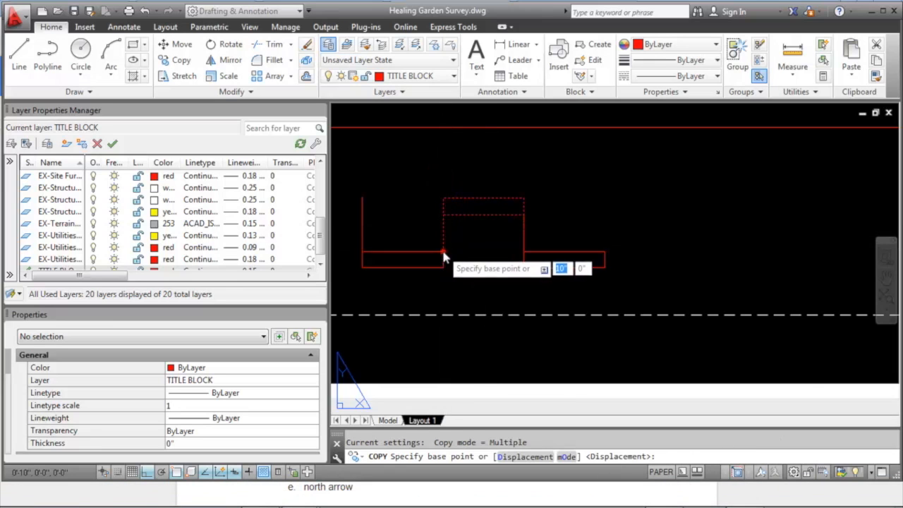
left_click(443, 251)
left_click(605, 252)
key("Escape")
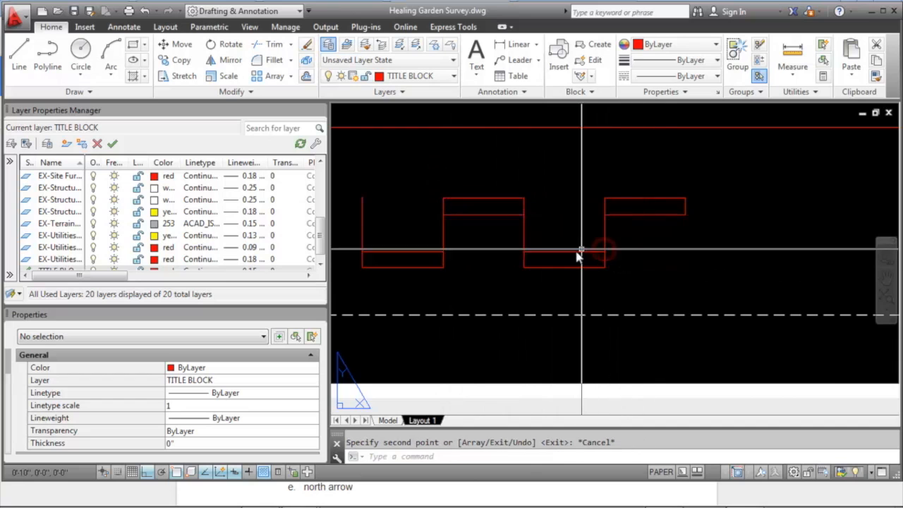
Copy the second lower rectangle with its left vertical line to the lower-right corner of the second upper rectangle.
key("Return")
left_click(515, 244)
key("Return")
left_click(523, 213)
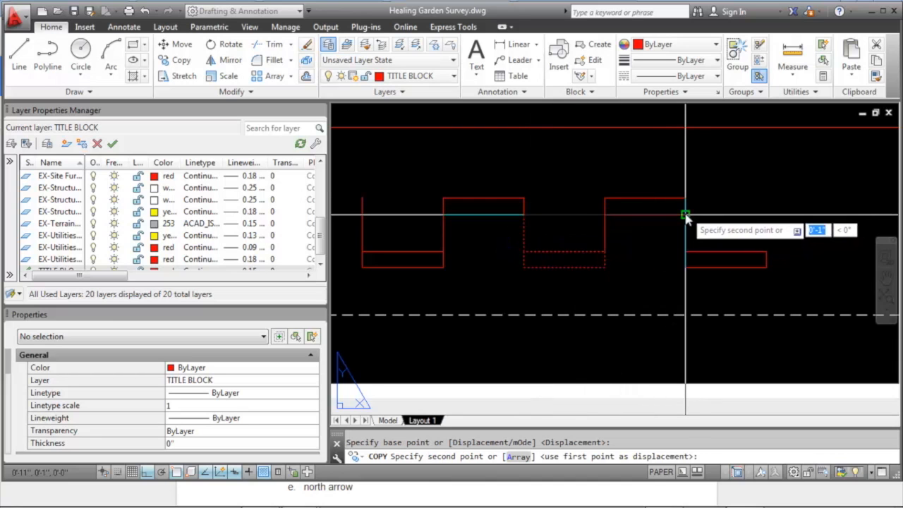
left_click(685, 215)
key("Escape")
Stretch the top end of the scale bar's leftmost vertical line straight up above the upper rectangles.
scroll(683, 214, "down", 3)
mouse_move(684, 214)
middle_mouse_down()
mouse_move(549, 203)
mouse_move(459, 218)
middle_mouse_up()
scroll(601, 205, "up", 2)
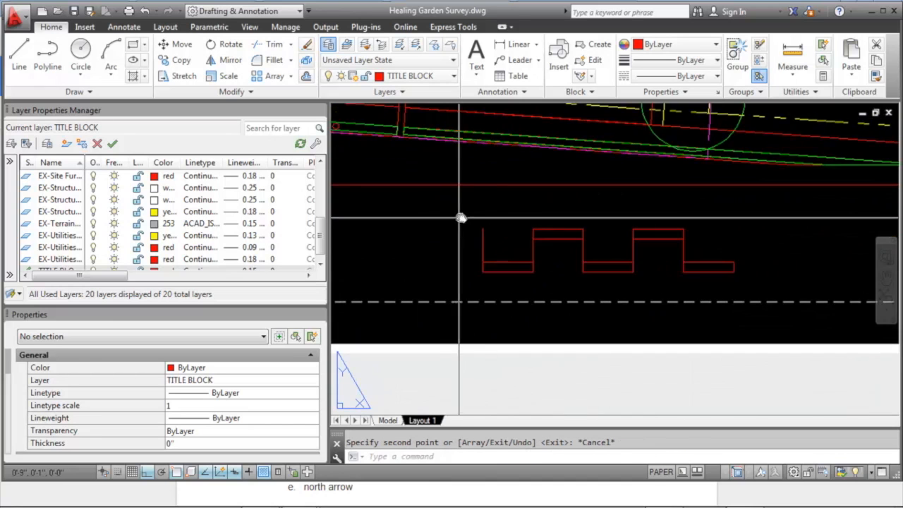
scroll(459, 218, "up", 1)
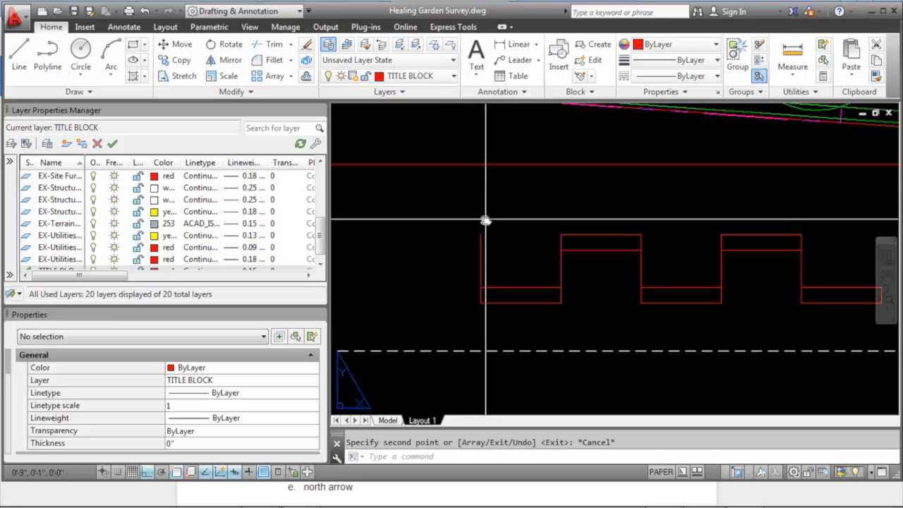
left_click(481, 241)
left_click(480, 233)
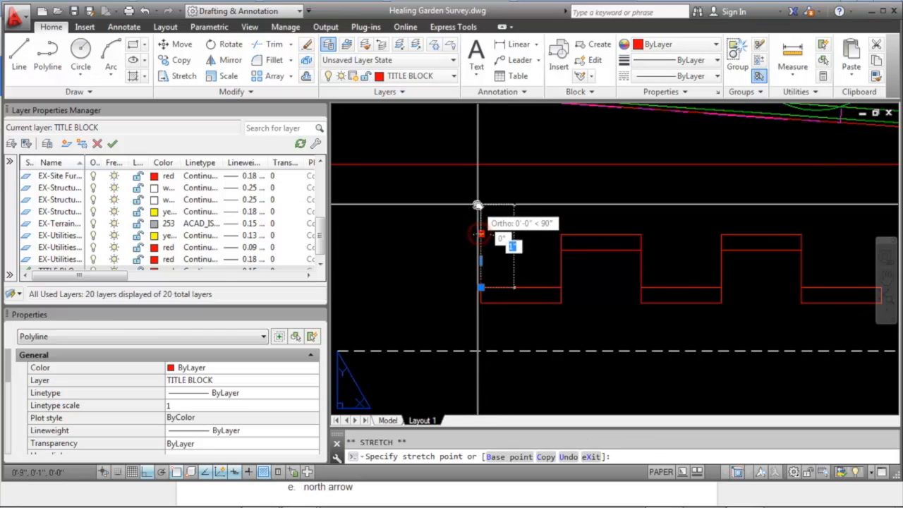
left_click(478, 207)
key("Escape")
With Ortho off, draw a short diagonal polyline from the leftmost vertical line's top end down to the left.
type("pl")
key("Return")
left_click(478, 208)
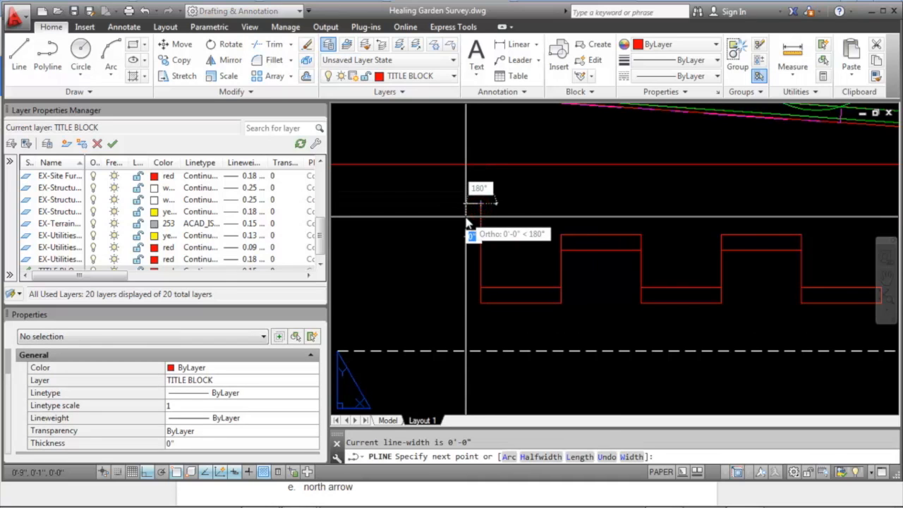
key("F8")
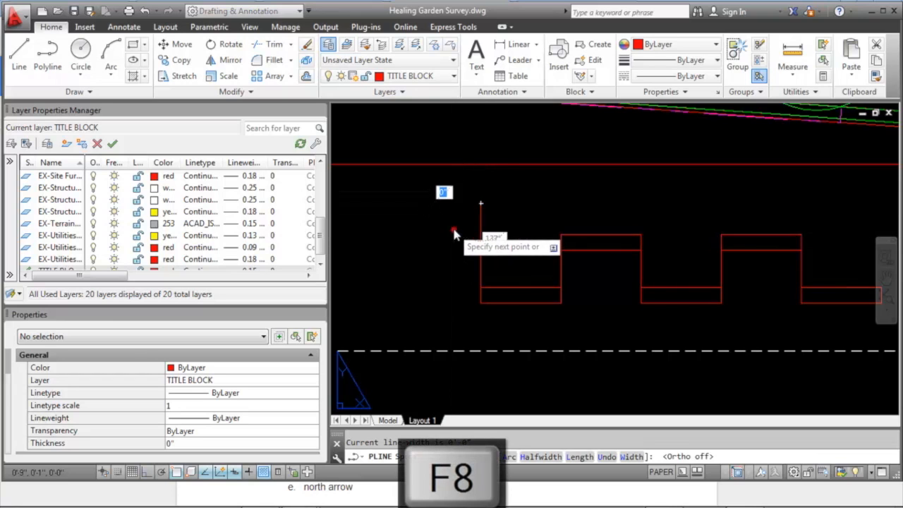
left_click(454, 228)
key("Escape")
type("mirrr")
key("Return")
key("Escape")
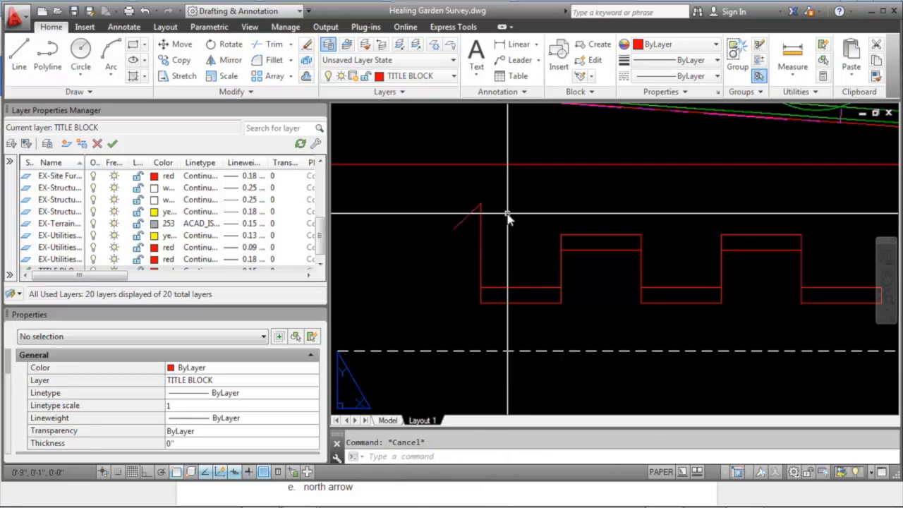
Mirror the diagonal line across the leftmost vertical line, keeping the source object, to form an arrowhead.
type("mirror")
key("Return")
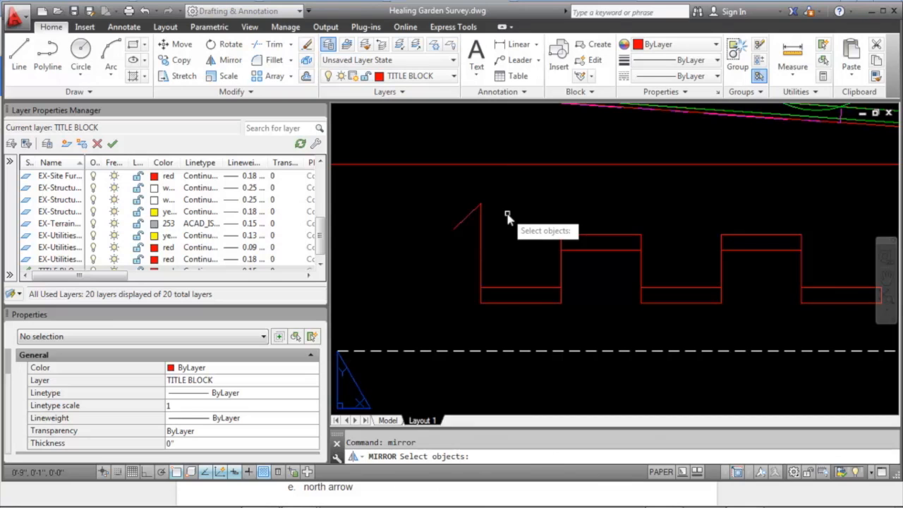
left_click_drag(466, 224, 460, 212)
key("Return")
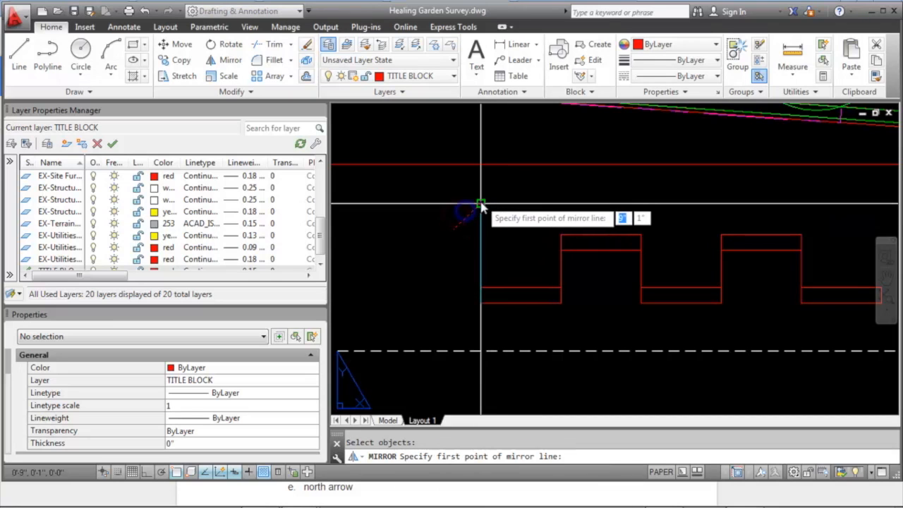
left_click(481, 204)
left_click(482, 289)
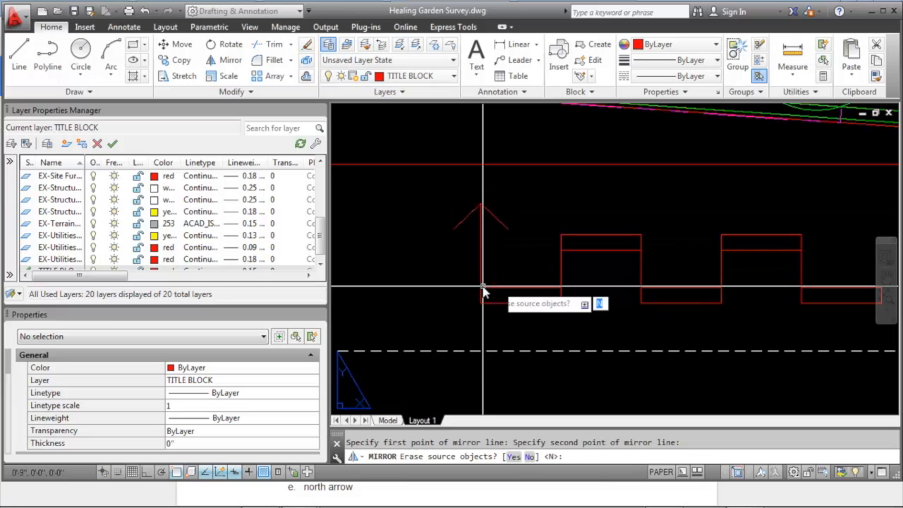
key("Return")
Offset the arrowhead's left diagonal a short distance inward using the Through option.
scroll(472, 254, "up", 5)
type("o")
key("Return")
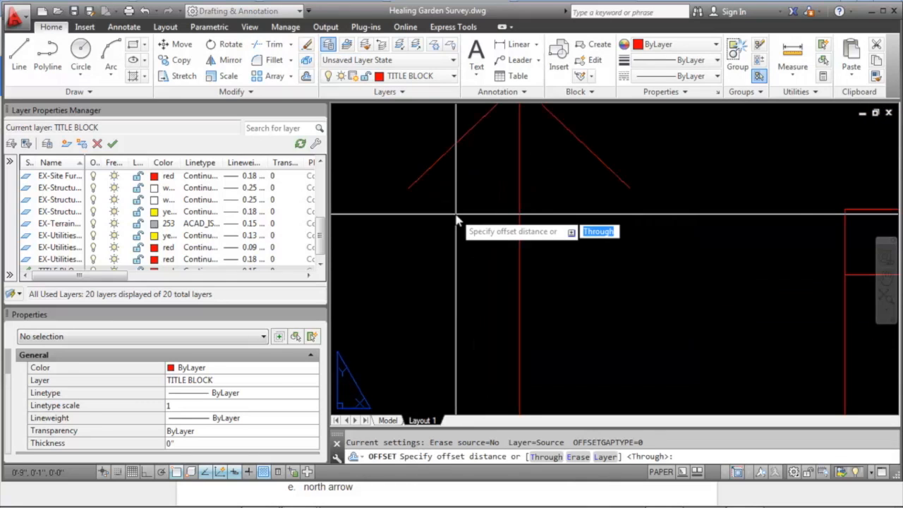
type("t")
key("Return")
left_click(431, 168)
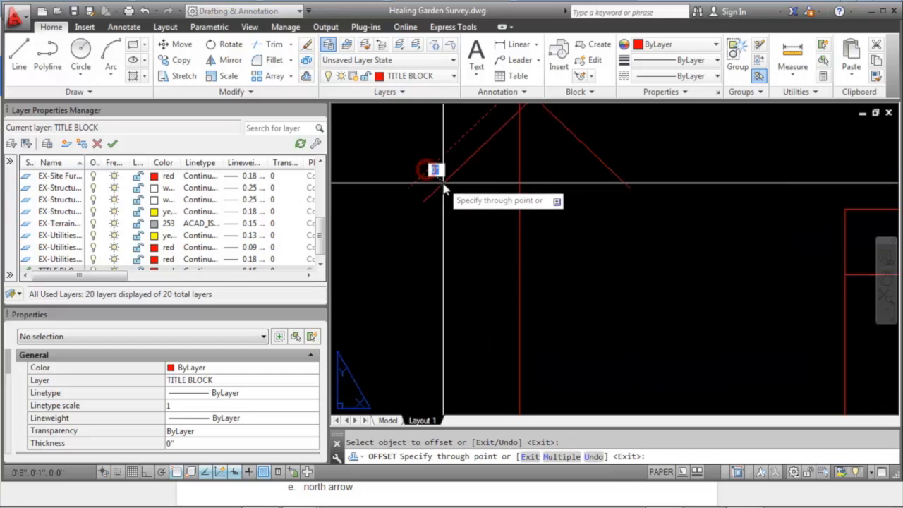
left_click(452, 192)
scroll(501, 212, "down", 2)
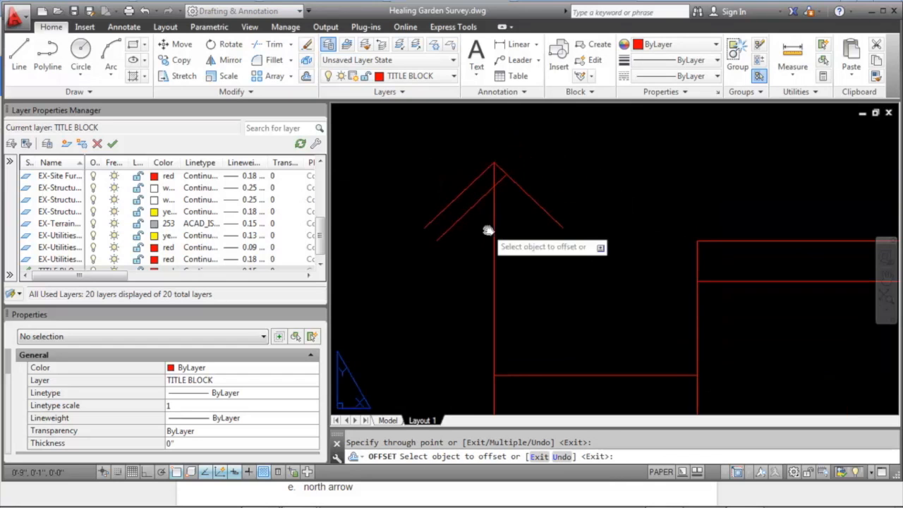
key("Escape")
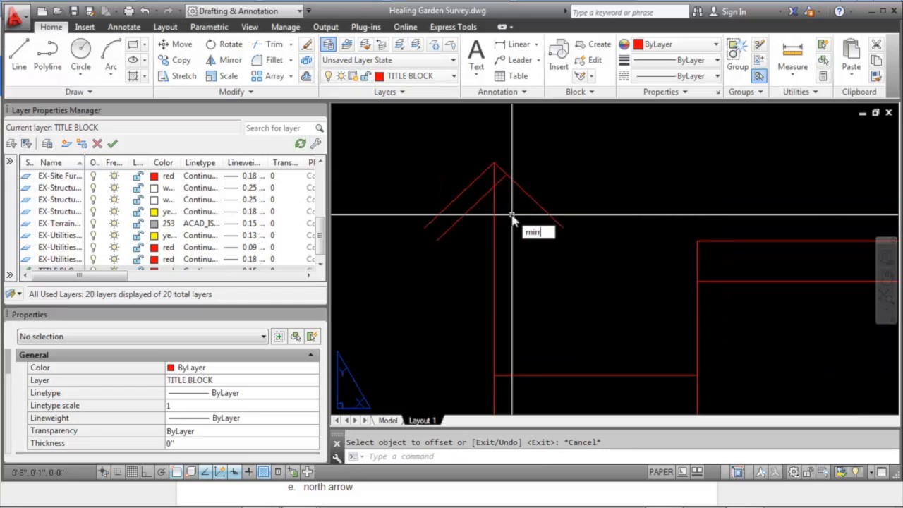
Mirror the offset diagonal across the vertical line, keeping the source object.
key("Return")
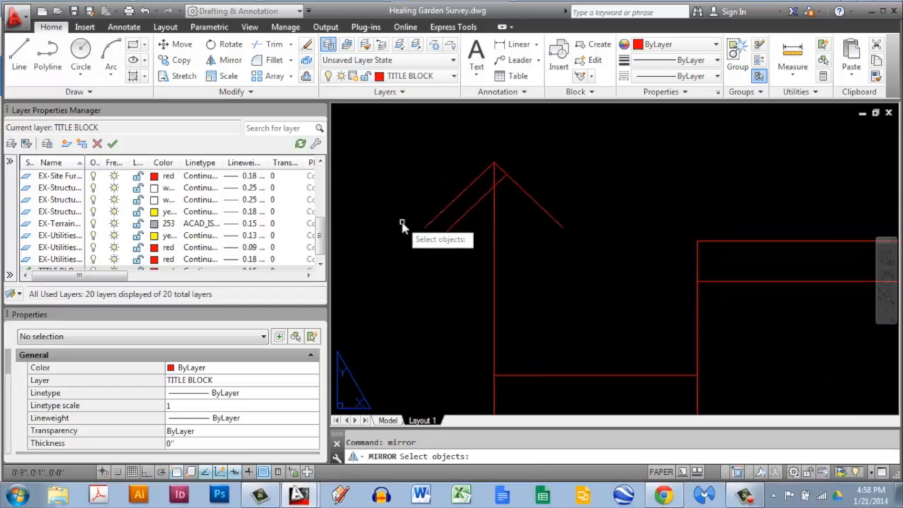
scroll(403, 226, "down", 2)
key("Return")
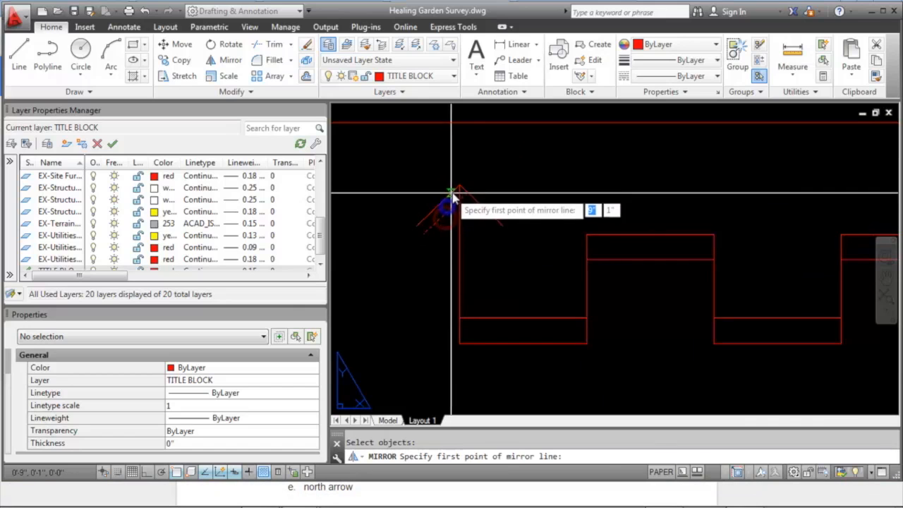
left_click(460, 187)
left_click(462, 345)
key("Return")
Close both lower ends of the arrowhead with short polylines joining the outer and inner diagonals.
scroll(437, 227, "up", 2)
type("pl")
key("Return")
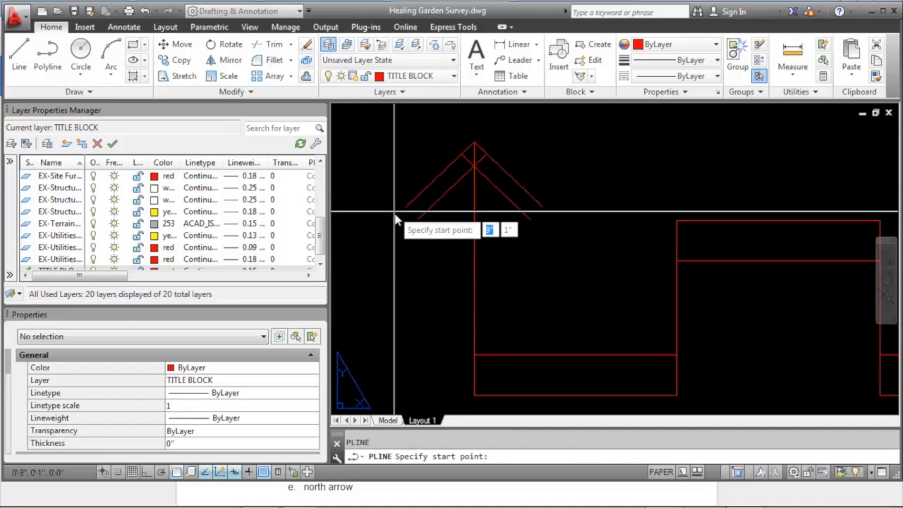
left_click(405, 207)
left_click(417, 221)
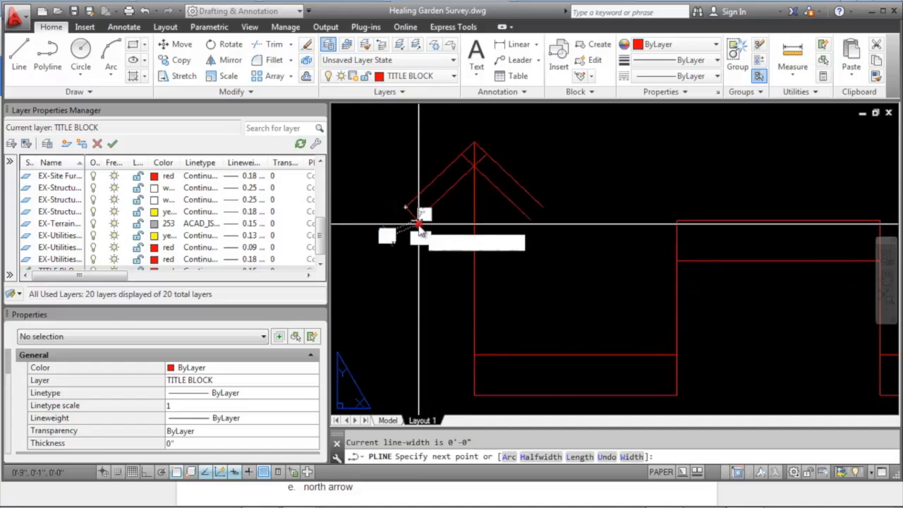
key("Return")
key("Return")
left_click(528, 220)
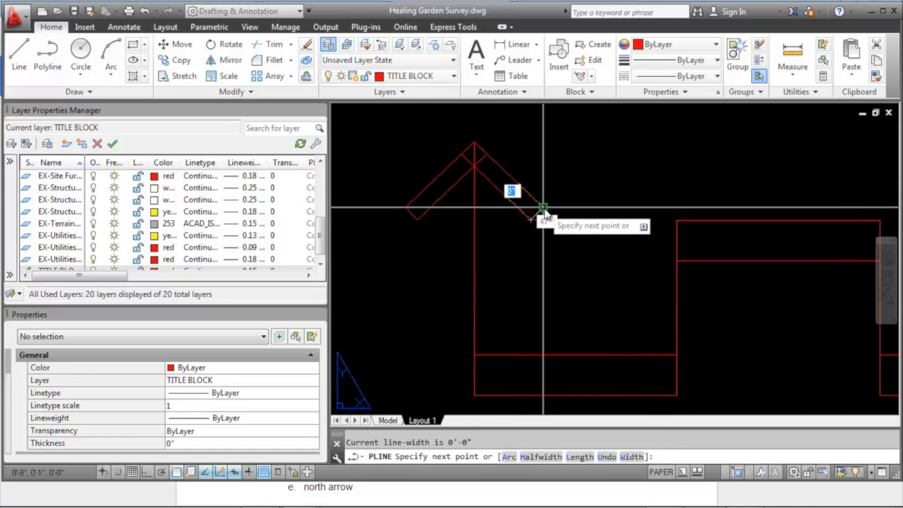
left_click(542, 206)
key("Return")
Trim the overlapping inner diagonals and the vertical line's tip inside the arrowhead.
middle_click_drag(500, 170, 501, 207)
key("Return")
type("tr")
key("Return")
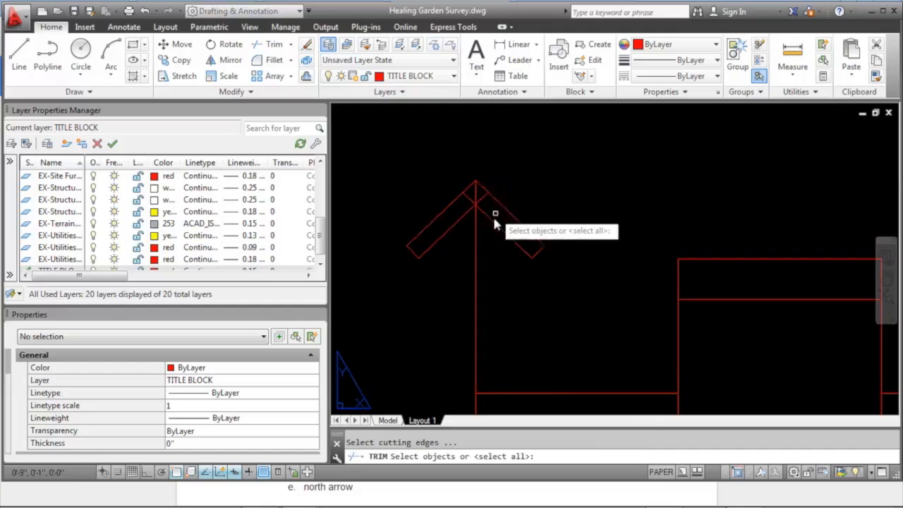
left_click(502, 252)
left_click(446, 176)
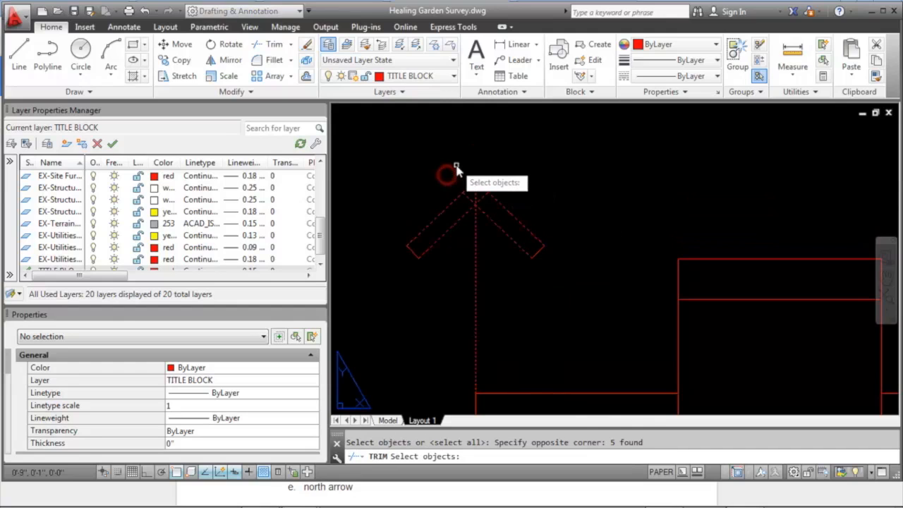
key("Return")
left_click(466, 201)
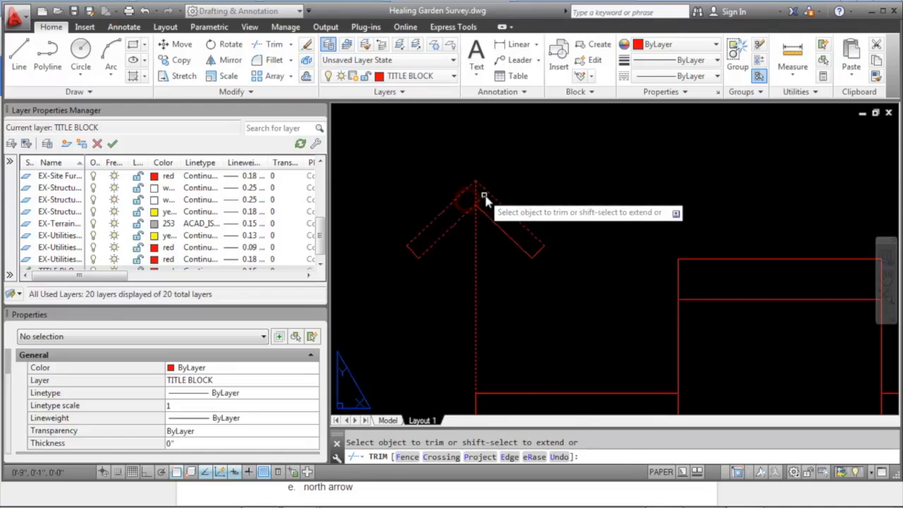
key("Return")
Fill the arrowhead with a solid hatch.
scroll(494, 181, "down", 4)
mouse_move(528, 181)
middle_mouse_down()
mouse_move(471, 208)
mouse_move(522, 200)
mouse_move(505, 208)
middle_mouse_up()
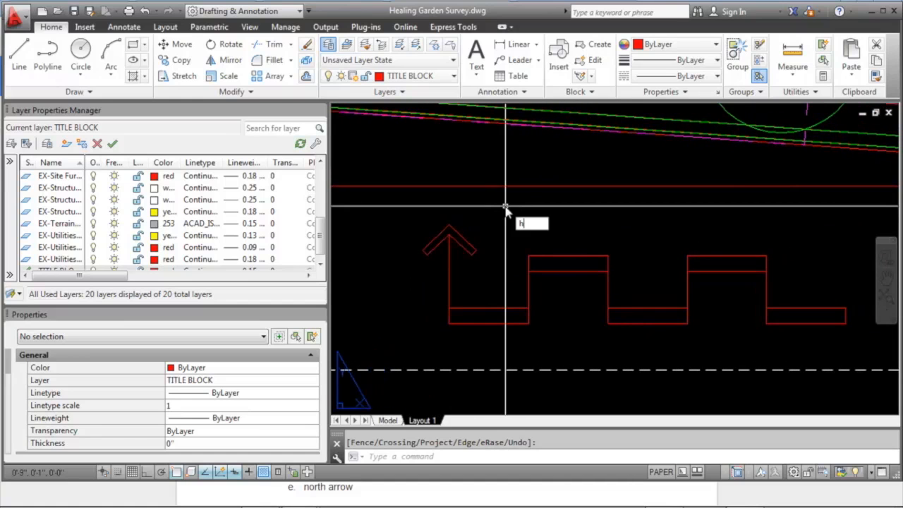
key("Return")
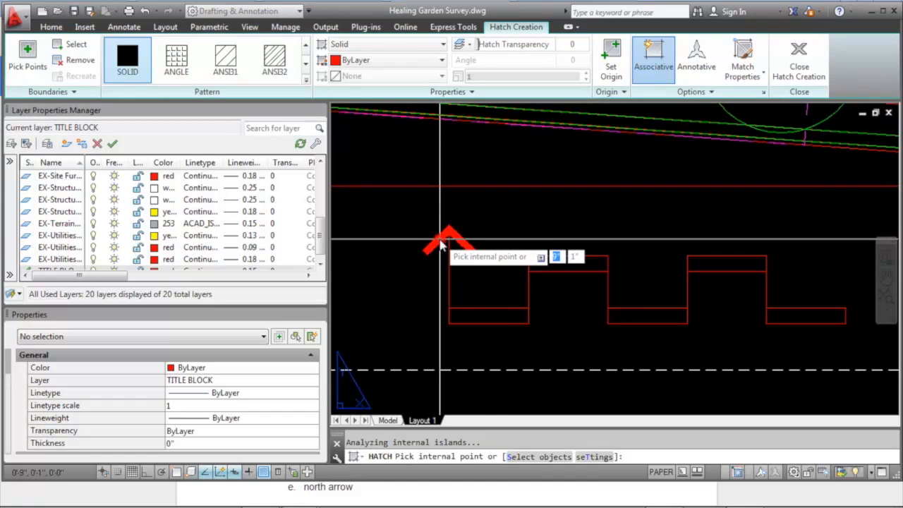
key("Return")
Fill all five scale bar rectangles with a solid hatch.
scroll(487, 226, "down", 3)
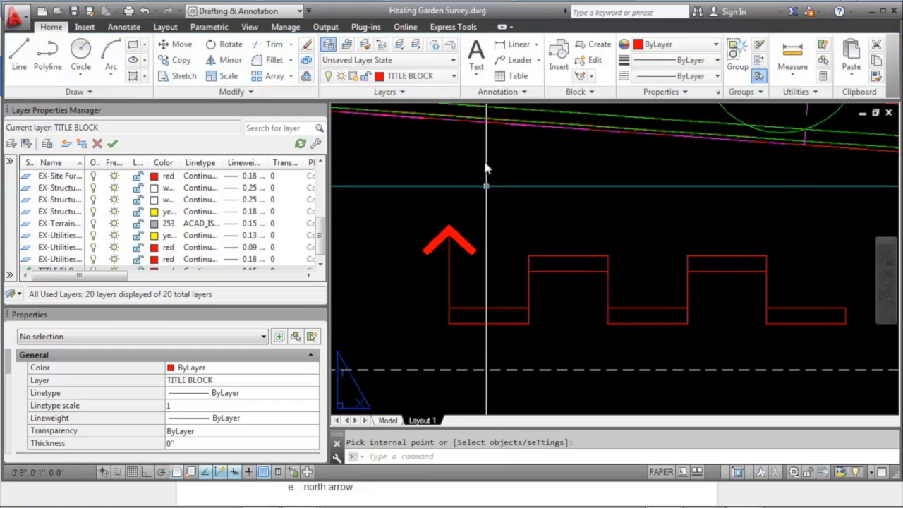
middle_click_drag(487, 240, 548, 223)
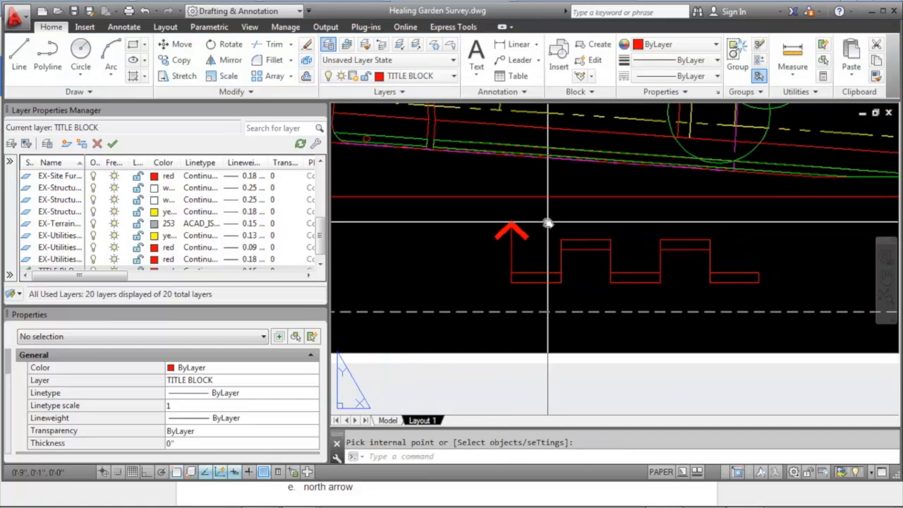
key("Return")
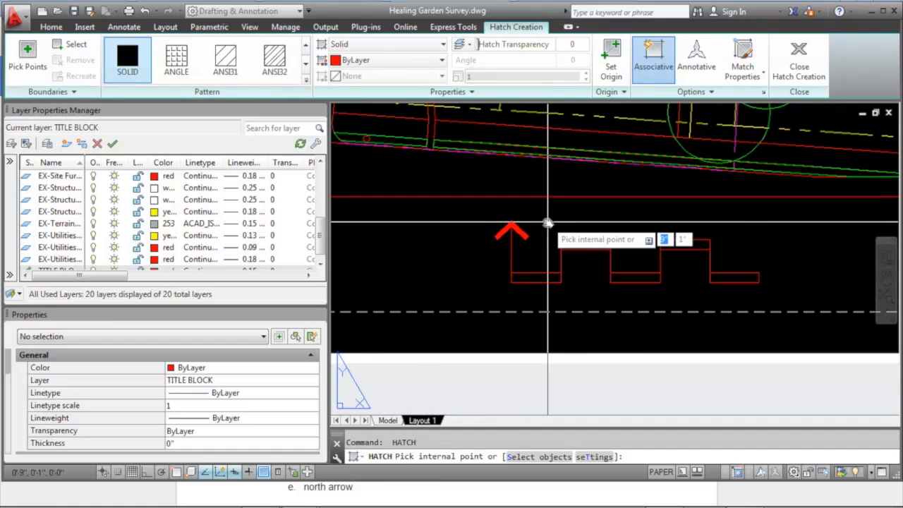
left_click(535, 277)
left_click(595, 247)
left_click(645, 277)
left_click(685, 243)
left_click(737, 278)
key("Return")
middle_click_drag(754, 242, 664, 249)
scroll(665, 249, "down", 2)
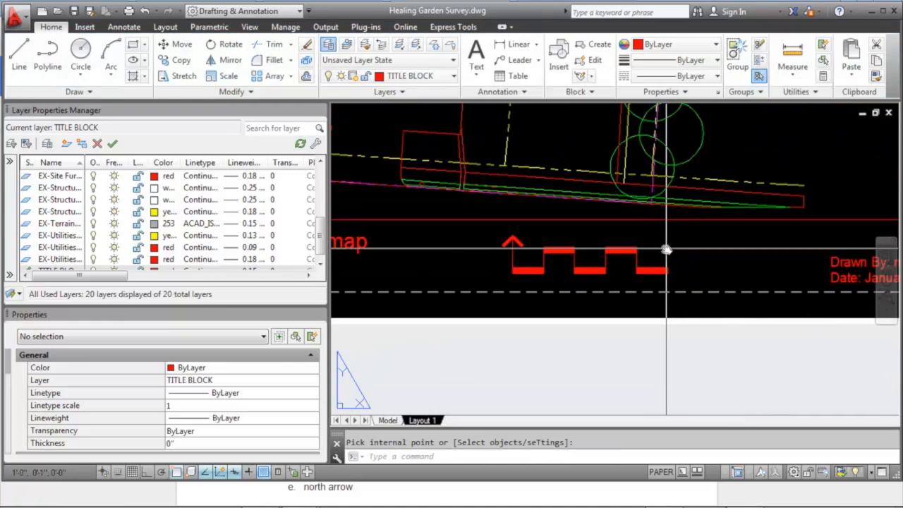
Add the multiline text 0' just below and beside the start of the scale bar.
middle_click_drag(666, 249, 643, 254)
scroll(403, 261, "up", 1)
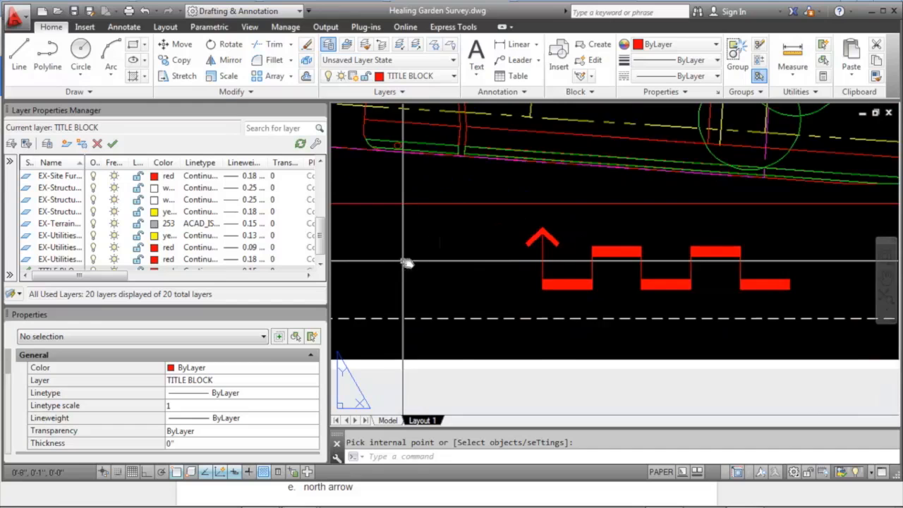
middle_click_drag(407, 263, 436, 251)
type("mte")
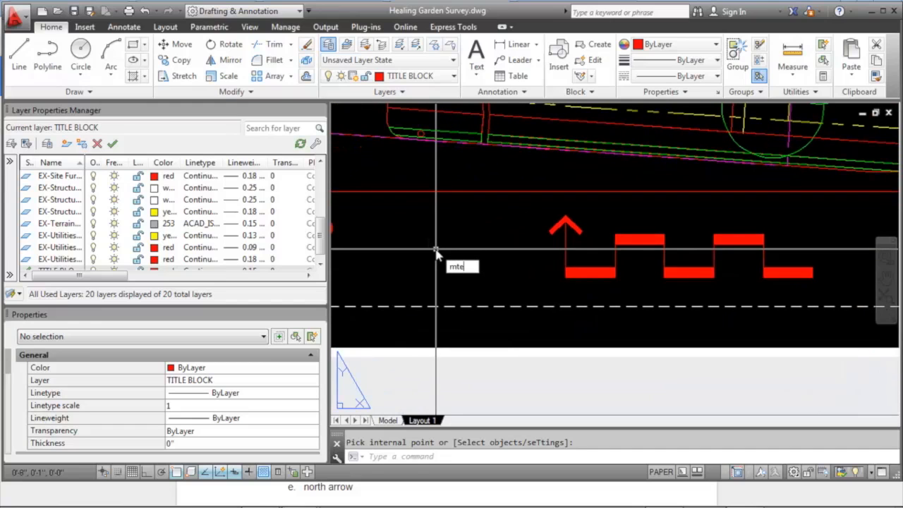
type("t")
key("Return")
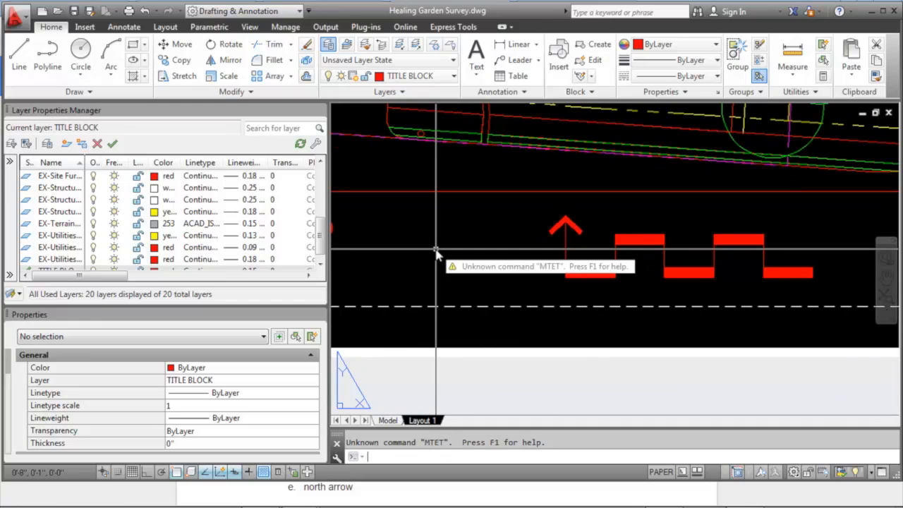
key("Escape")
type("mte")
key("Return")
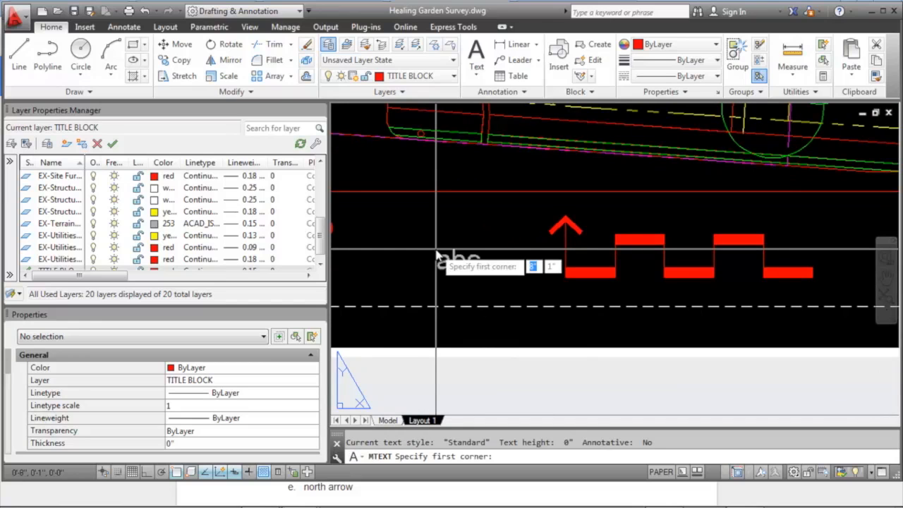
scroll(448, 266, "up", 3)
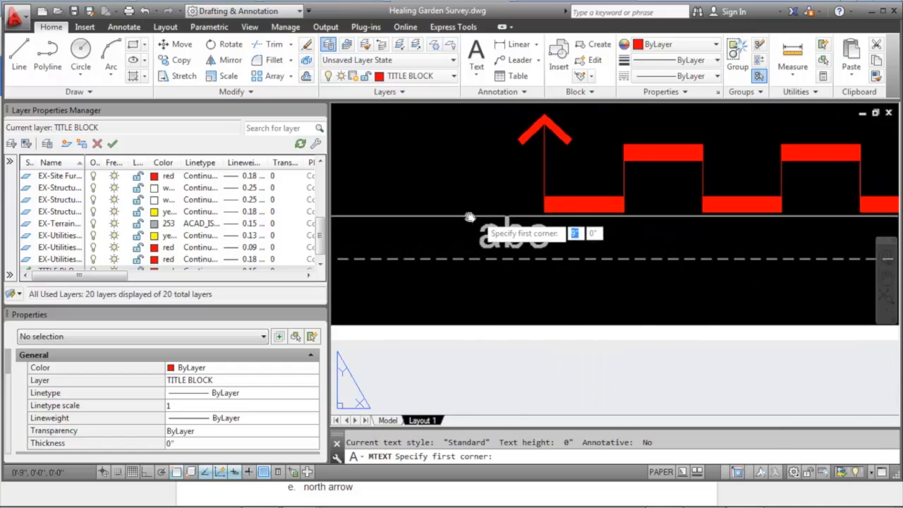
left_click(468, 216)
left_click(558, 267)
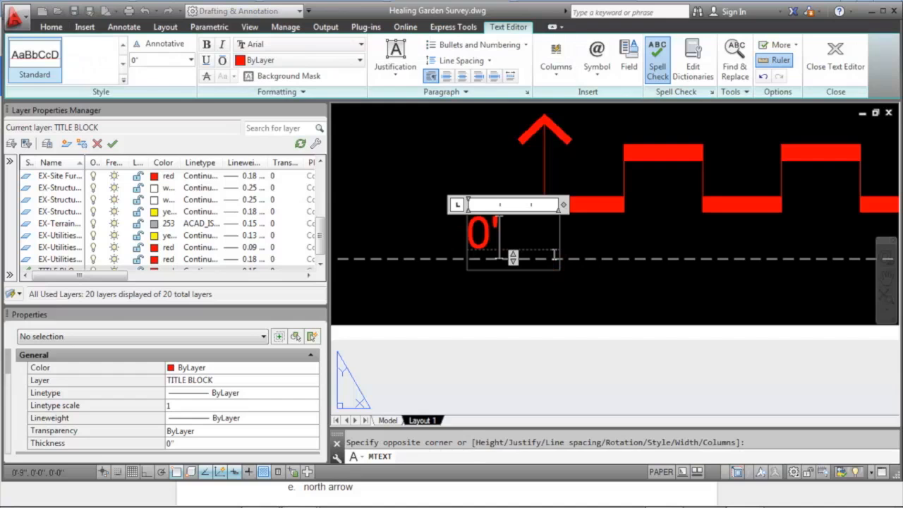
left_click(425, 229)
Set the text height of the 0' label to .15.
scroll(476, 229, "down", 2)
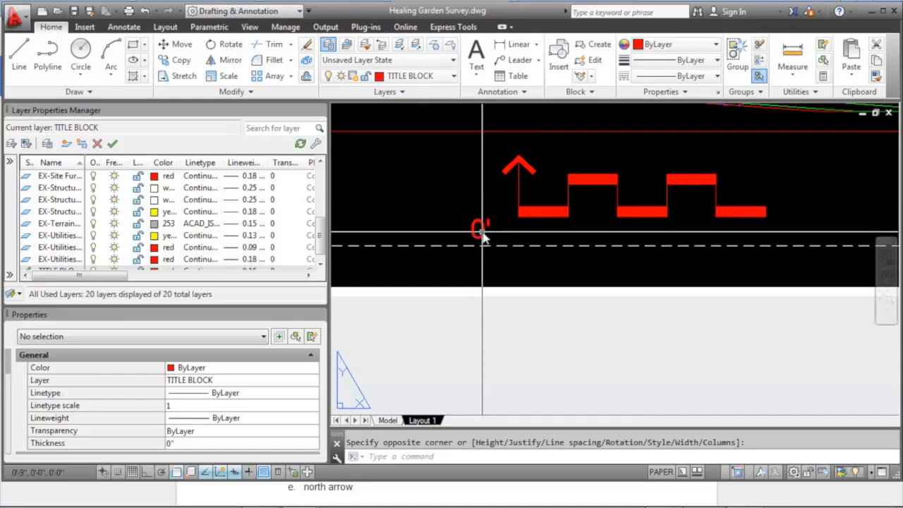
scroll(483, 235, "up", 4)
double_click(482, 235)
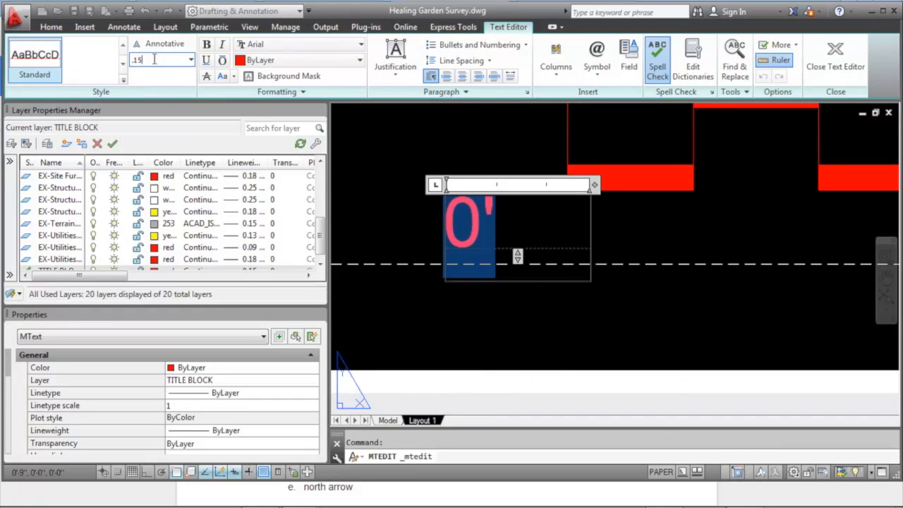
left_click(154, 59)
type(".15")
key("Return")
left_click(650, 234)
Move the 0' label directly beneath the starting end of the scale bar, under the north arrow line.
scroll(551, 212, "down", 2)
scroll(492, 223, "up", 4)
type("m")
key("Return")
left_click(489, 241)
left_click(455, 215)
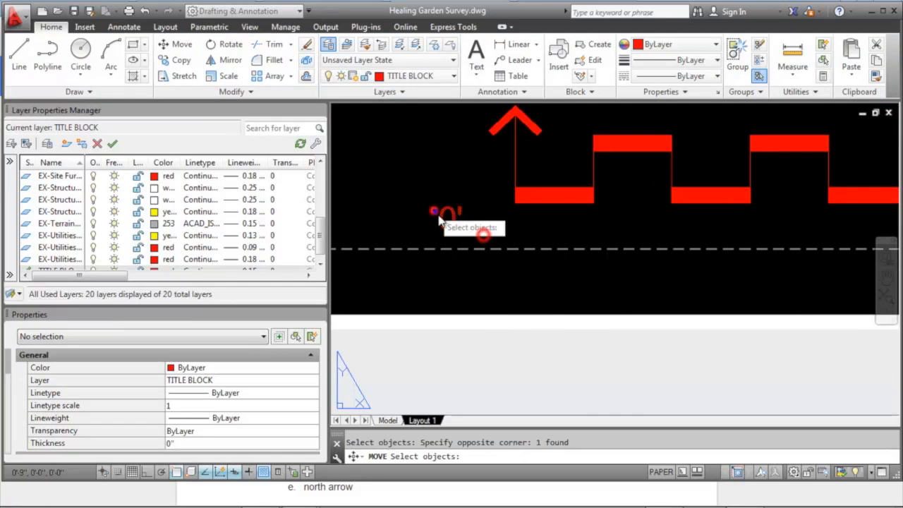
key("Return")
left_click(439, 230)
left_click(511, 240)
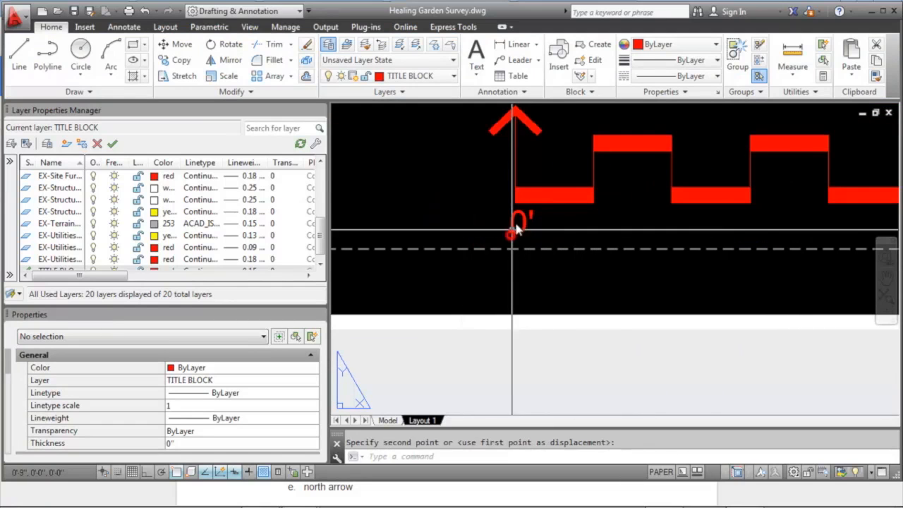
left_click(530, 224)
type("copy")
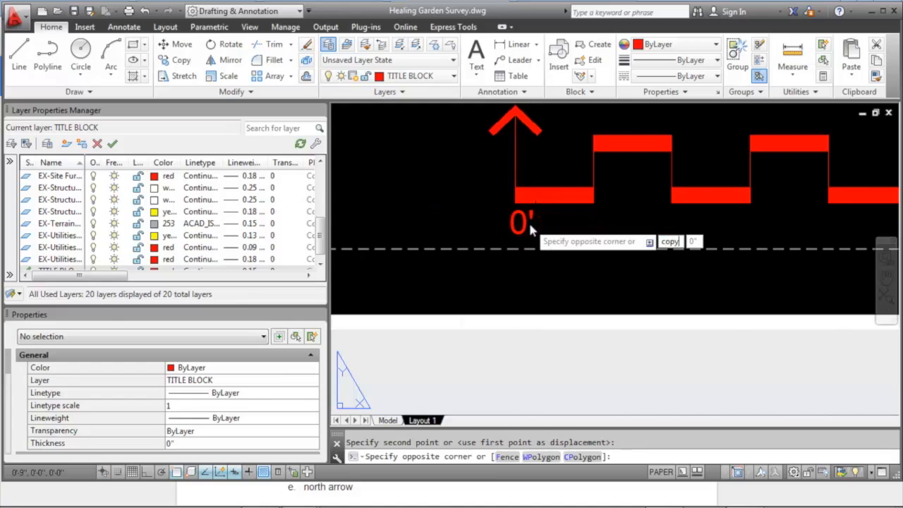
key("Return")
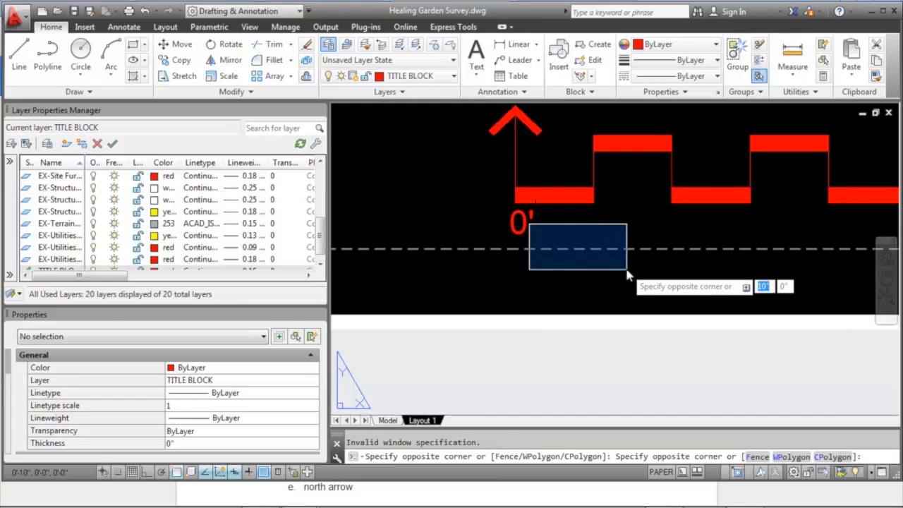
left_click(526, 233)
Turn on ortho mode and copy the 0' label horizontally beneath the scale bar's second and third division marks.
key("F8")
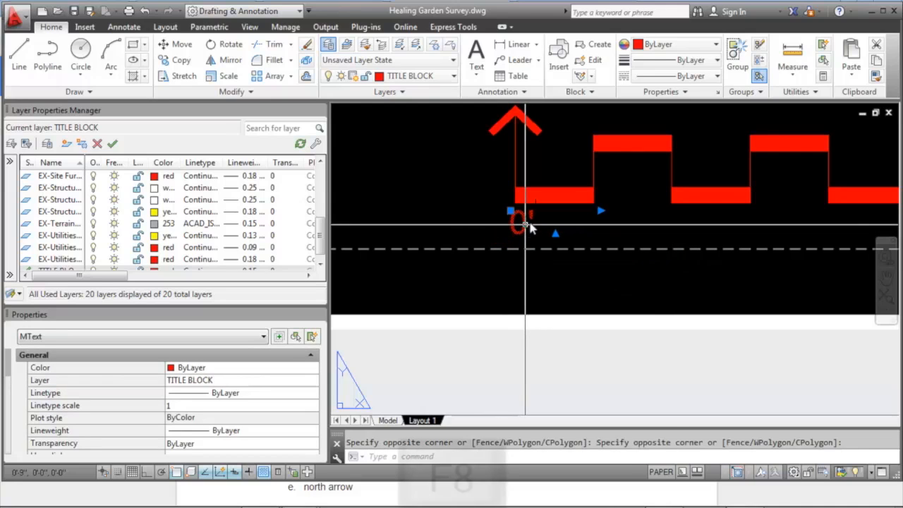
right_click(525, 225)
key("Escape")
key("Escape")
type("copy")
key("Return")
left_click(521, 229)
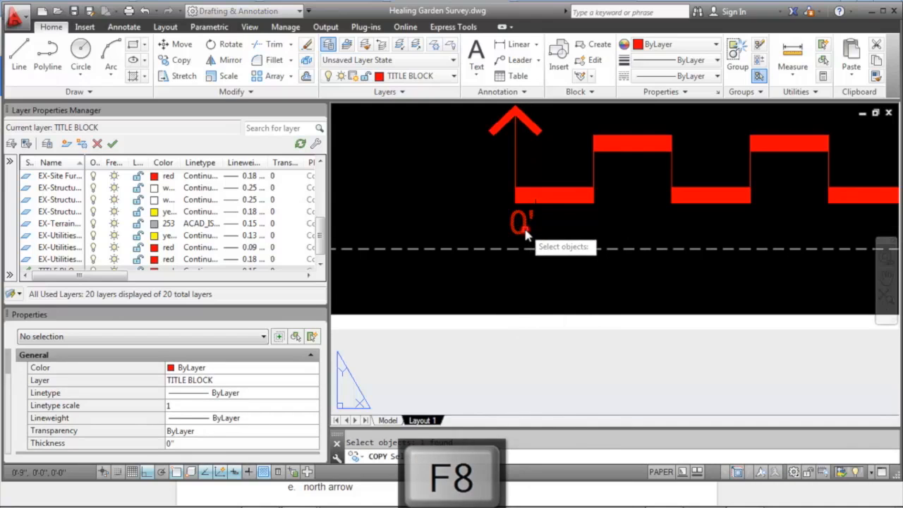
key("Return")
left_click(511, 234)
scroll(588, 224, "up", 1)
scroll(587, 224, "up", 1)
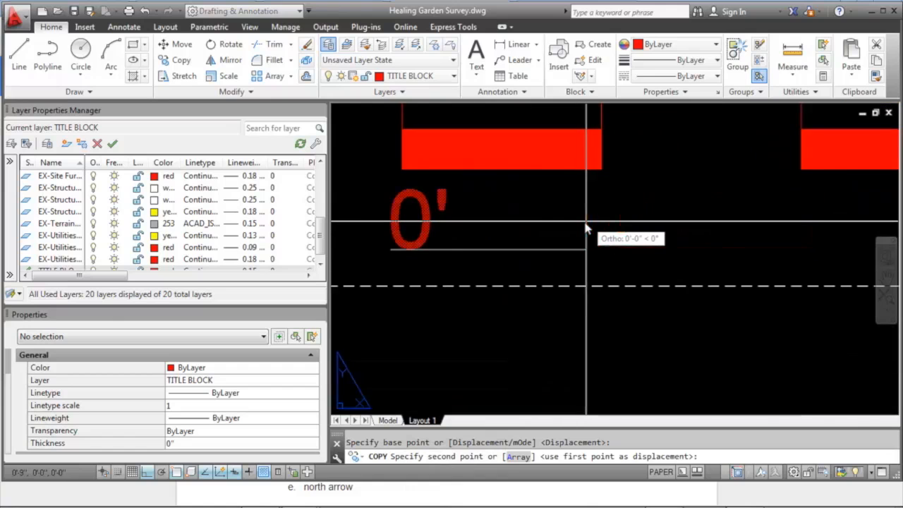
left_click(586, 223)
scroll(575, 217, "up", 1)
left_click(599, 210)
Place copies of the 0' label beneath the remaining three division marks and end the copying.
scroll(601, 212, "down", 3)
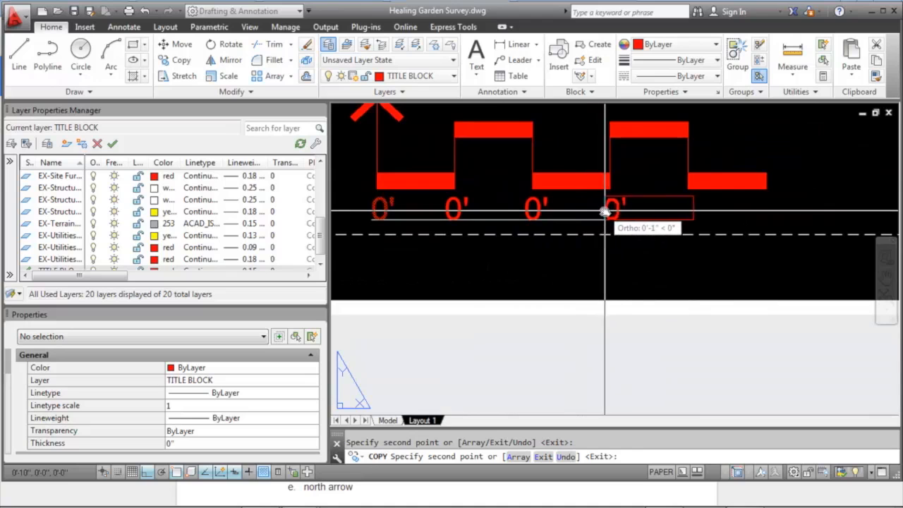
left_click(608, 210)
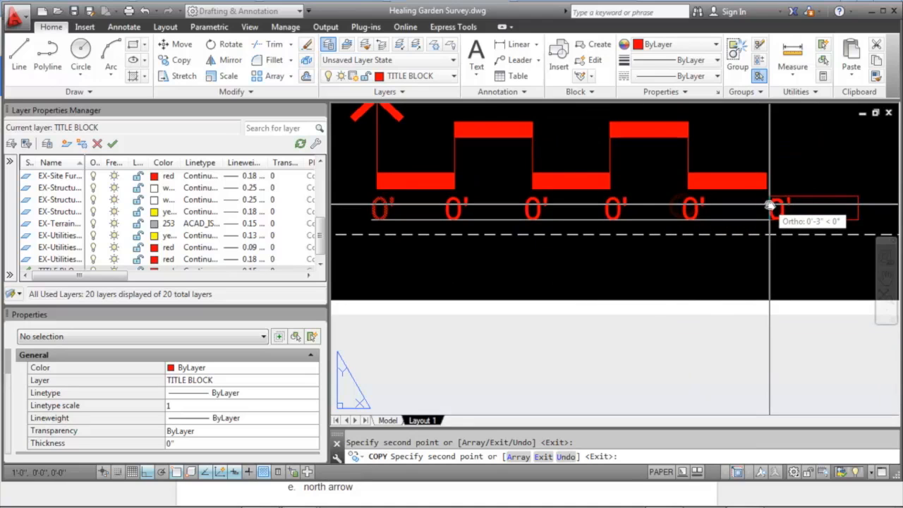
left_click(762, 204)
scroll(762, 205, "down", 1)
middle_click_drag(762, 204, 709, 214)
key("Escape")
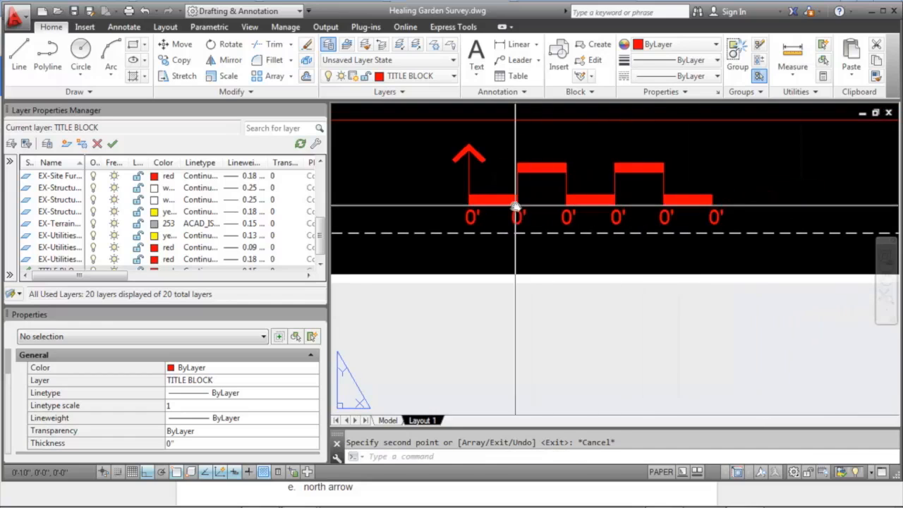
Move the whole scale bar with its arrow and labels slightly up, closer to the title block's border line.
middle_click_drag(524, 209, 527, 216)
type("m")
key("Return")
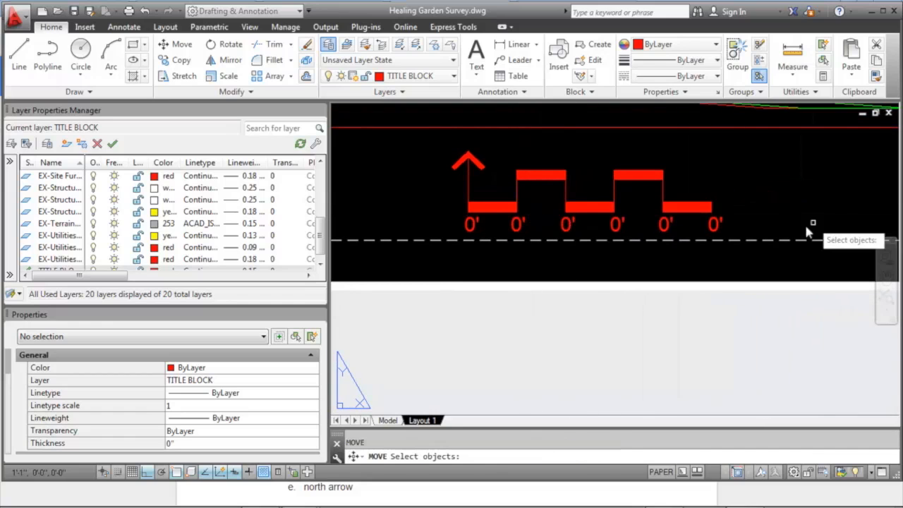
left_click(744, 237)
left_click(412, 147)
key("Return")
left_click(573, 173)
middle_click_drag(597, 149, 577, 180)
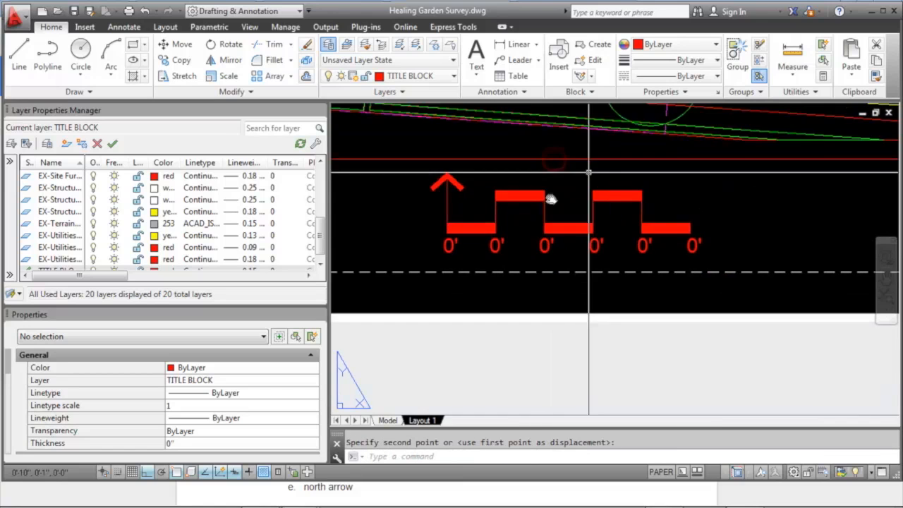
Change the second scale bar label to 5'.
scroll(502, 246, "up", 1)
double_click(499, 251)
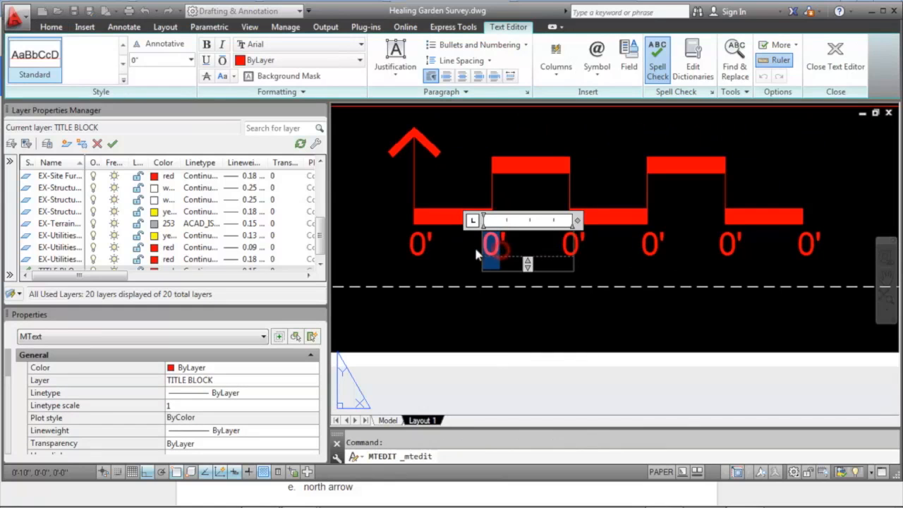
type("5")
left_click(441, 267)
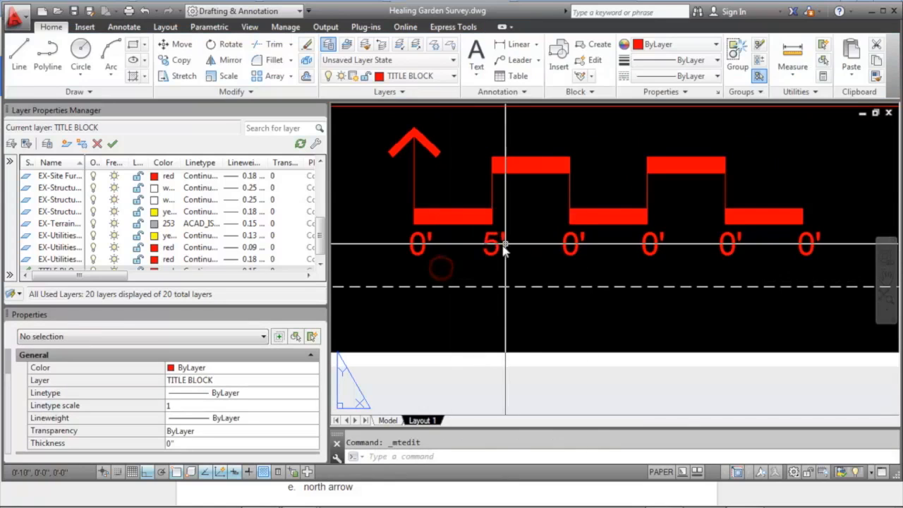
Change the second and third scale bar labels to 10' and 20'.
double_click(500, 246)
type("10")
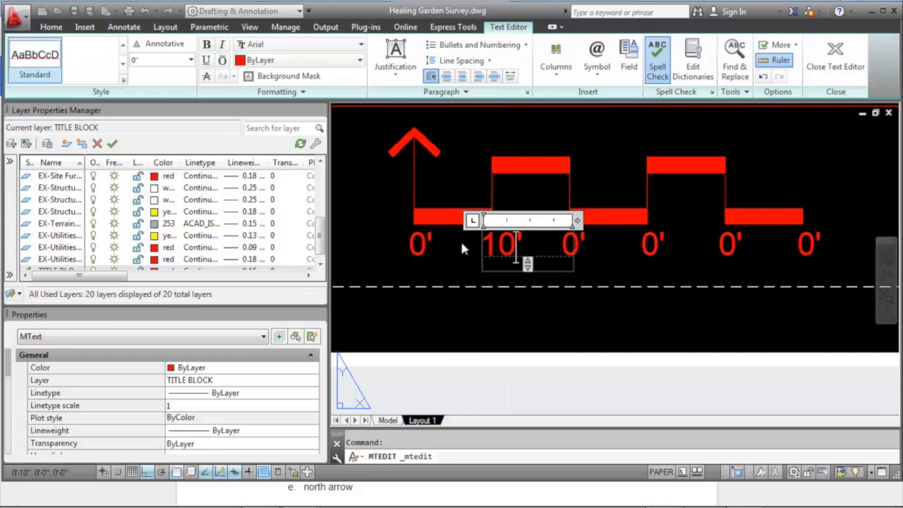
left_click(456, 262)
double_click(576, 244)
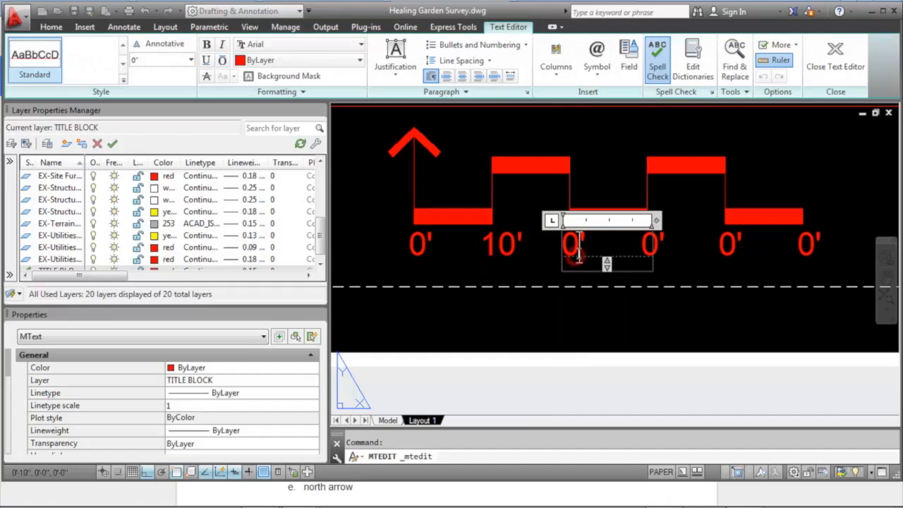
type("20")
left_click(675, 275)
Change the last three scale bar labels to 30', 40' and 50'.
double_click(649, 249)
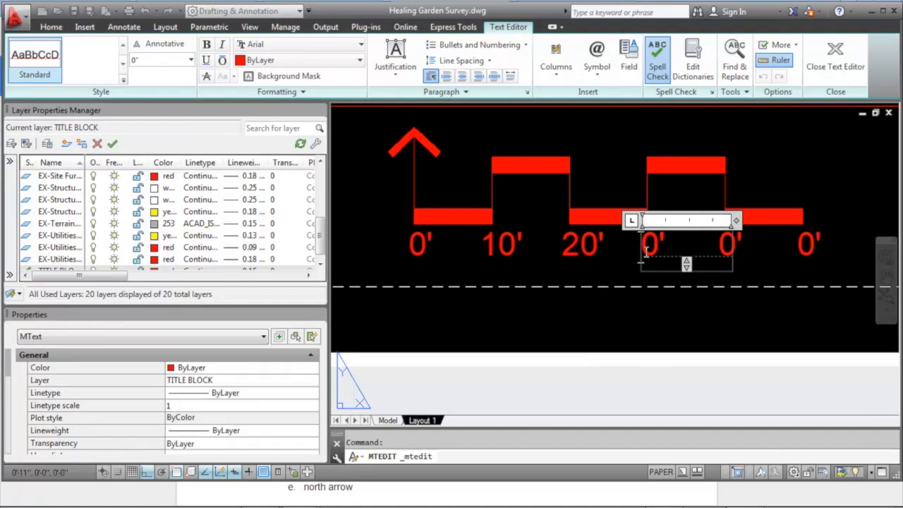
left_click(739, 266)
double_click(717, 255)
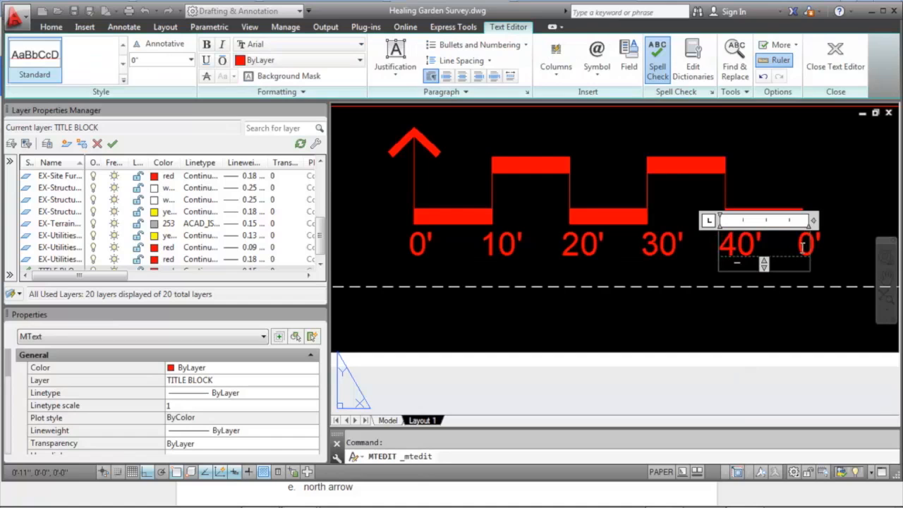
left_click(832, 263)
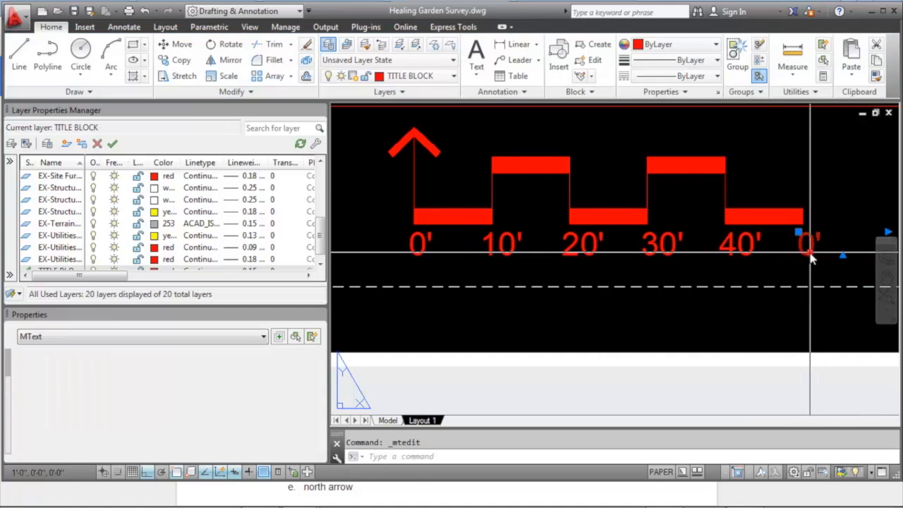
double_click(806, 245)
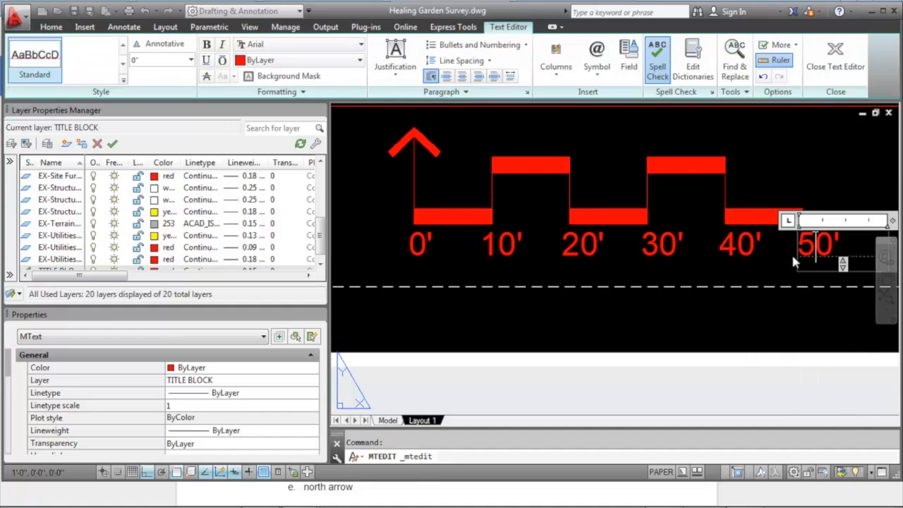
left_click(759, 270)
Review the layout sheet with its title block, labelled scale bar and basemap.
scroll(734, 244, "down", 2)
middle_click_drag(738, 238, 631, 256)
scroll(683, 256, "down", 1)
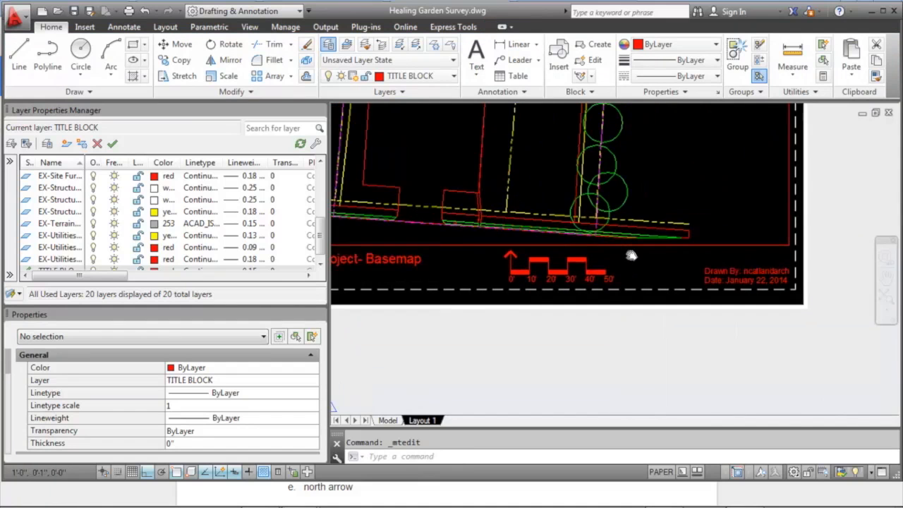
scroll(631, 256, "down", 1)
middle_click_drag(618, 187, 631, 233)
scroll(631, 233, "down", 1)
middle_click_drag(635, 165, 635, 214)
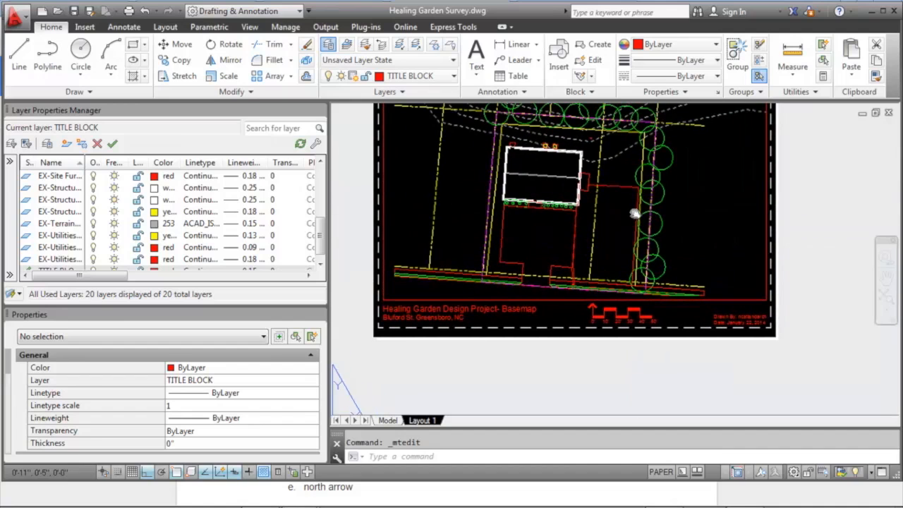
middle_click_drag(663, 282, 643, 302)
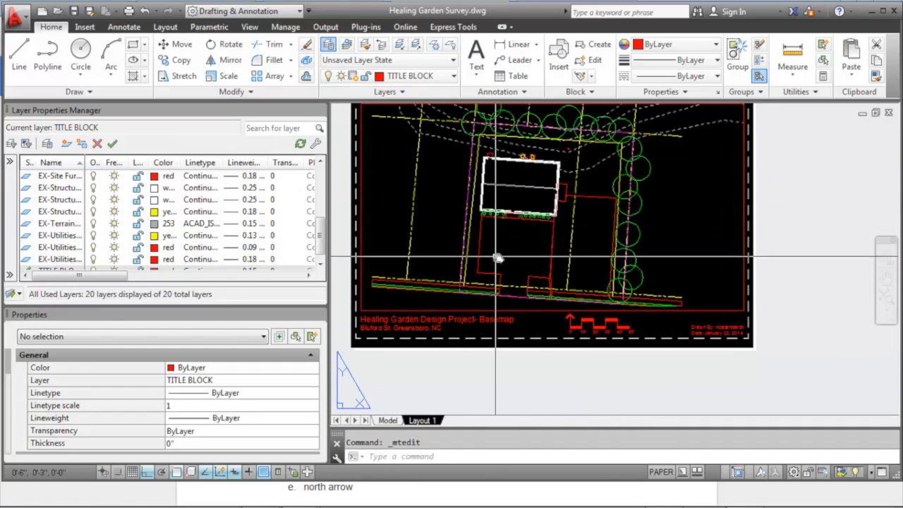
Try to resize the project title text by scaling it freehand from its lower-left corner.
scroll(508, 261, "up", 3)
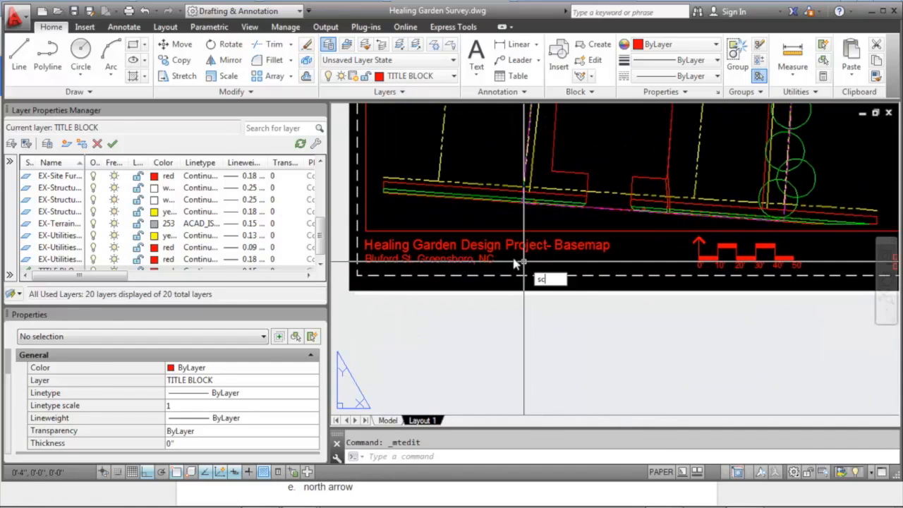
key("Return")
left_click(470, 246)
key("Return")
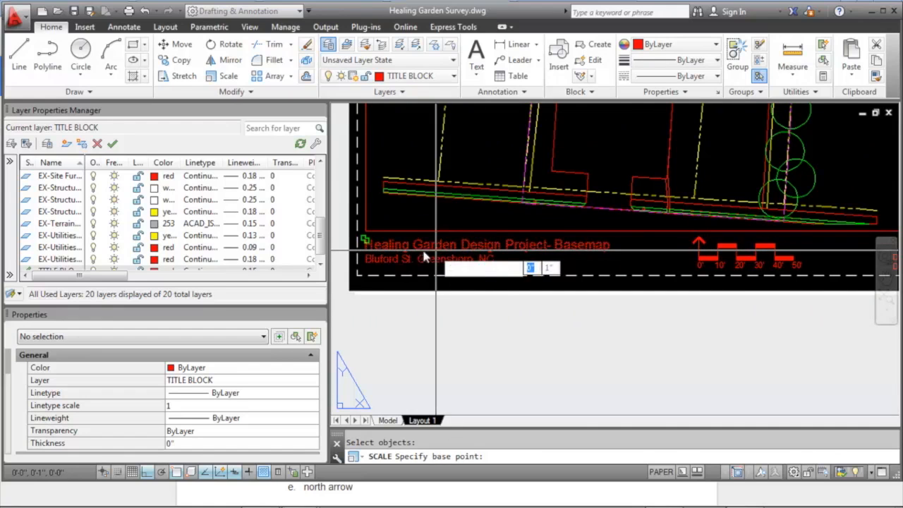
left_click(365, 243)
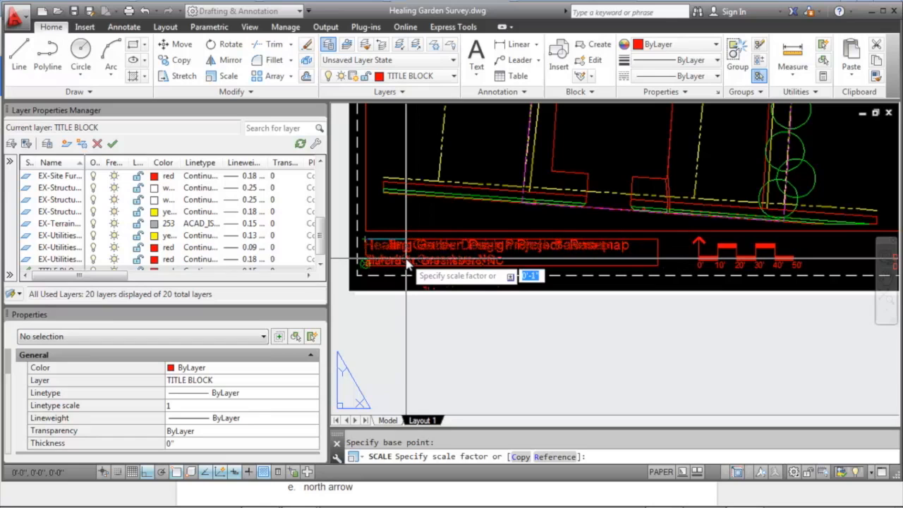
left_click(423, 262)
Scale the project title and address text up from its left edge with object snap off, so it fits the title strip.
type("s")
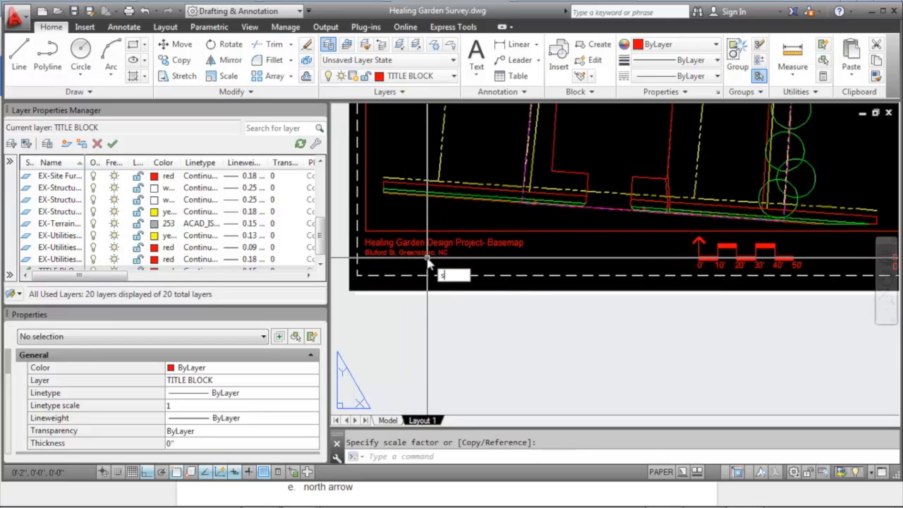
type("c")
key("Return")
left_click(416, 260)
key("Return")
left_click(366, 254)
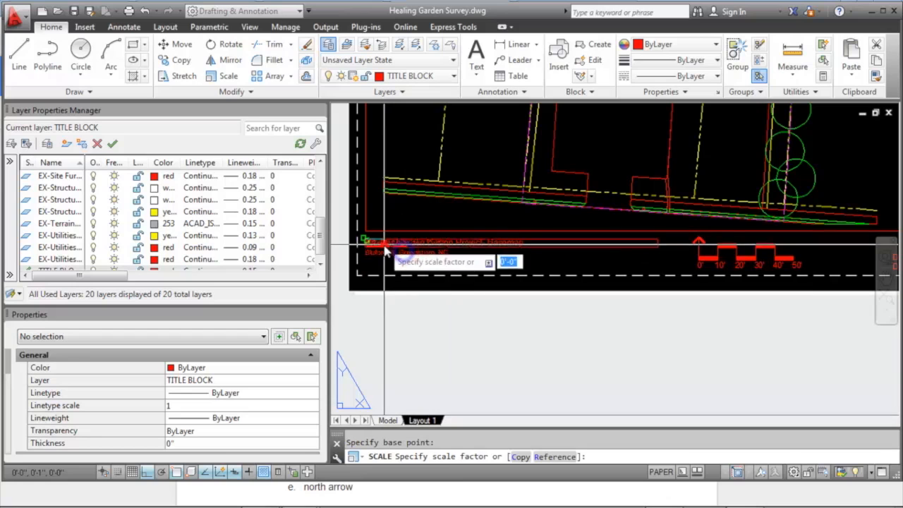
key("F3")
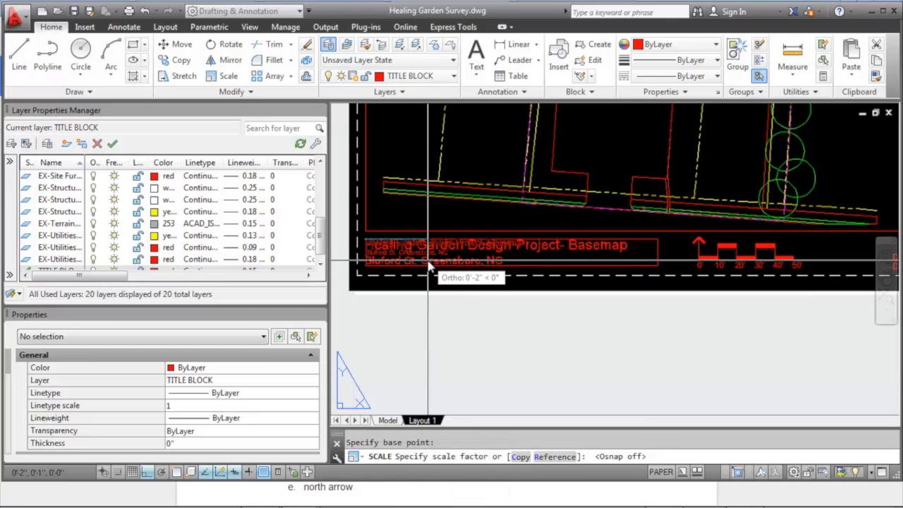
left_click(430, 267)
middle_click_drag(492, 251, 485, 255)
scroll(490, 252, "down", 3)
scroll(530, 222, "up", 1)
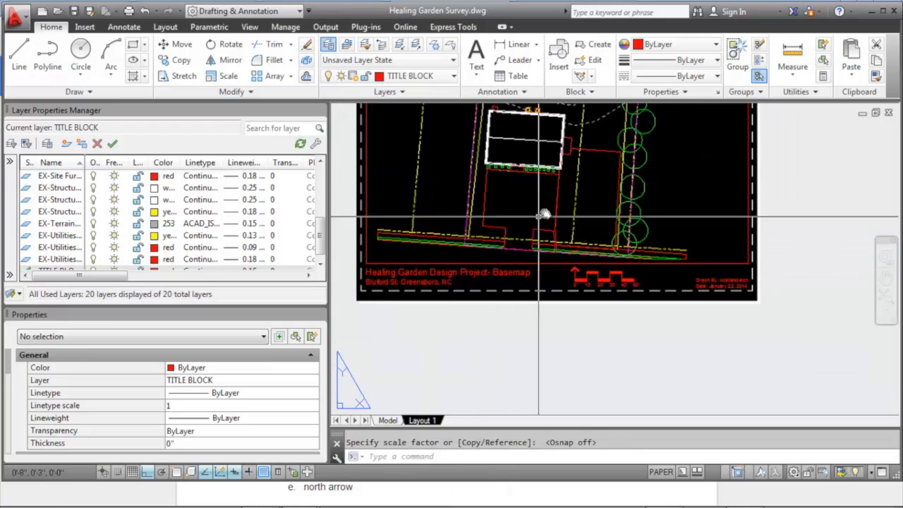
scroll(575, 259, "up", 1)
middle_click_drag(629, 204, 663, 236)
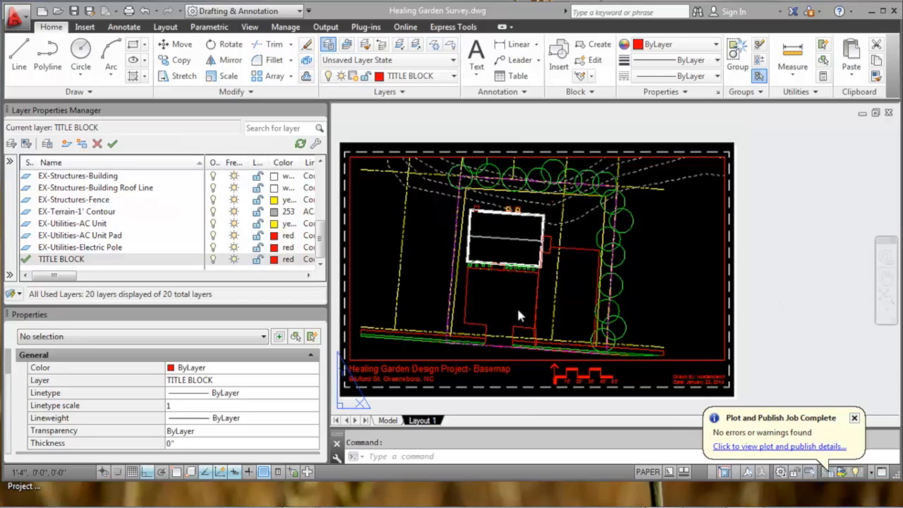
scroll(515, 311, "up", 3)
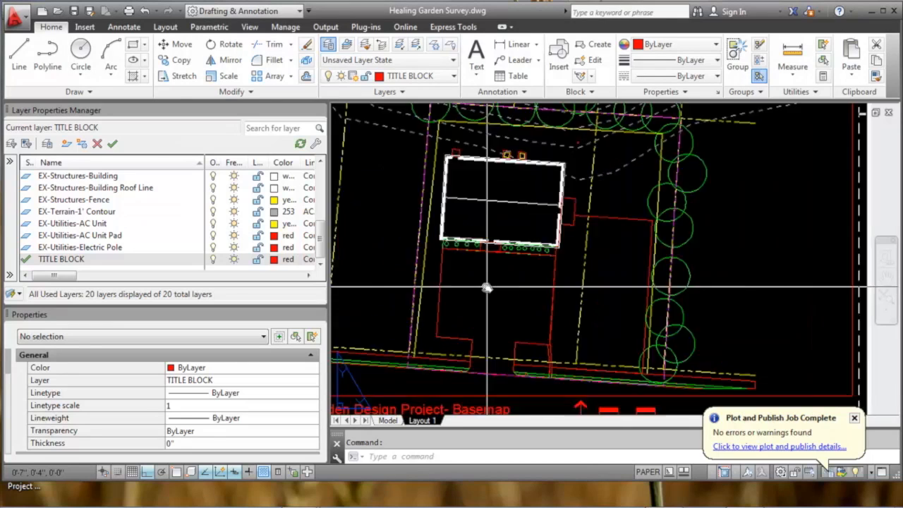
scroll(494, 286, "down", 5)
middle_click_drag(538, 292, 475, 320)
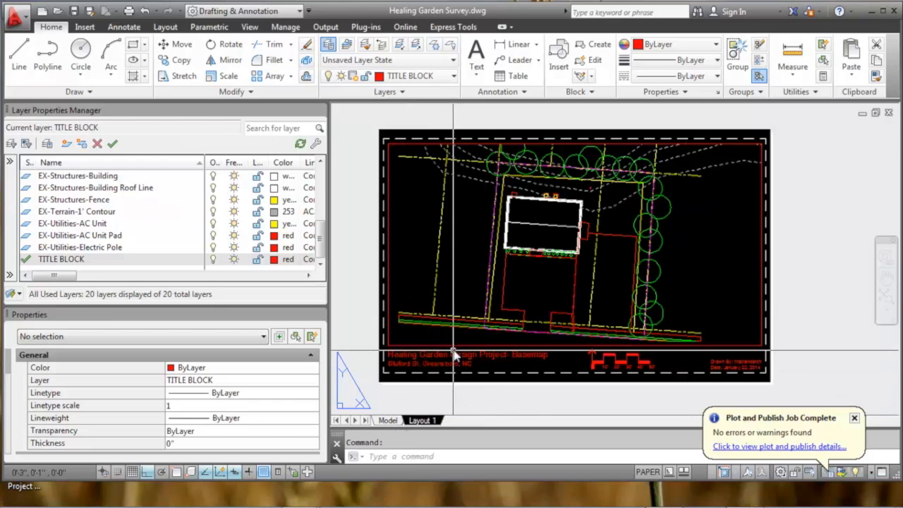
double_click(535, 296)
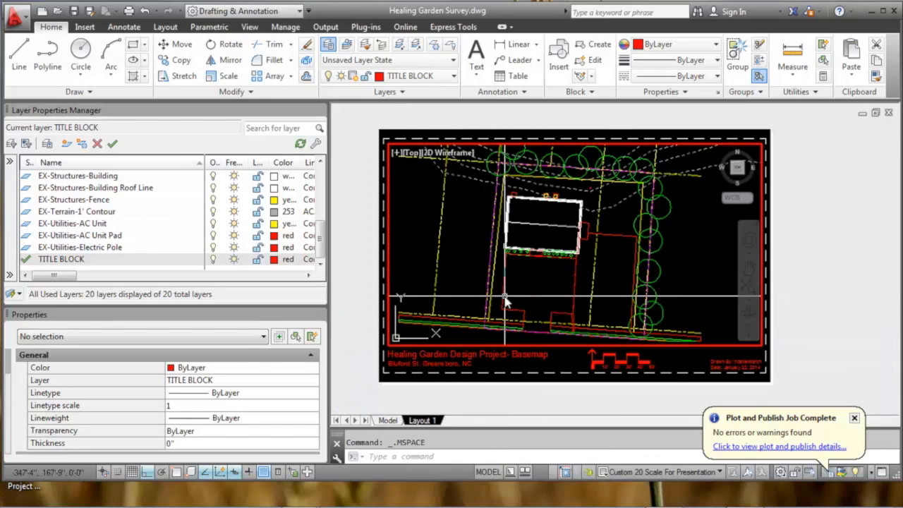
type("ps")
key("Return")
middle_click_drag(505, 302, 489, 288)
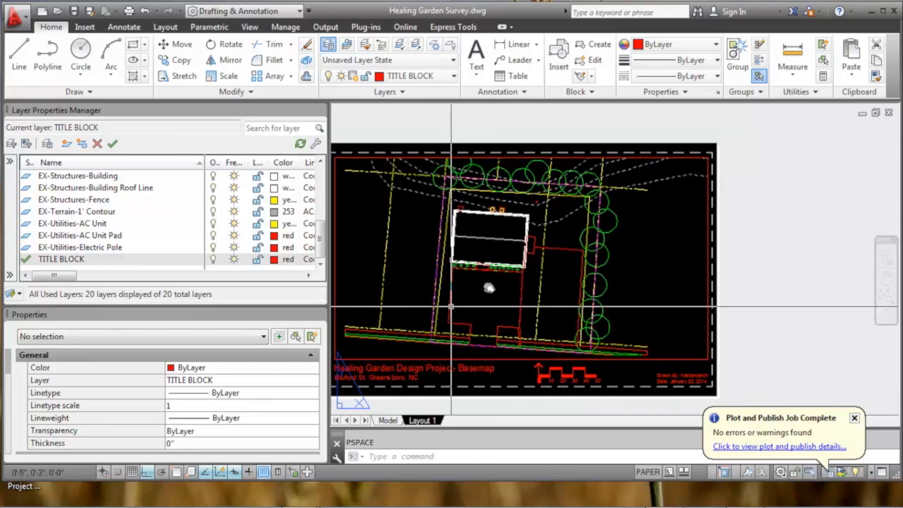
Lock the display of the basemap viewport on the layout sheet.
left_click(707, 238)
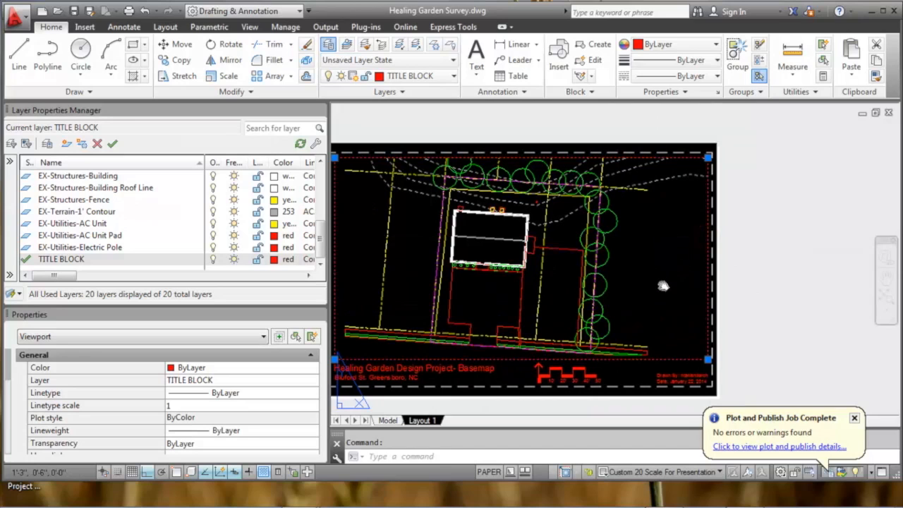
right_click(759, 287)
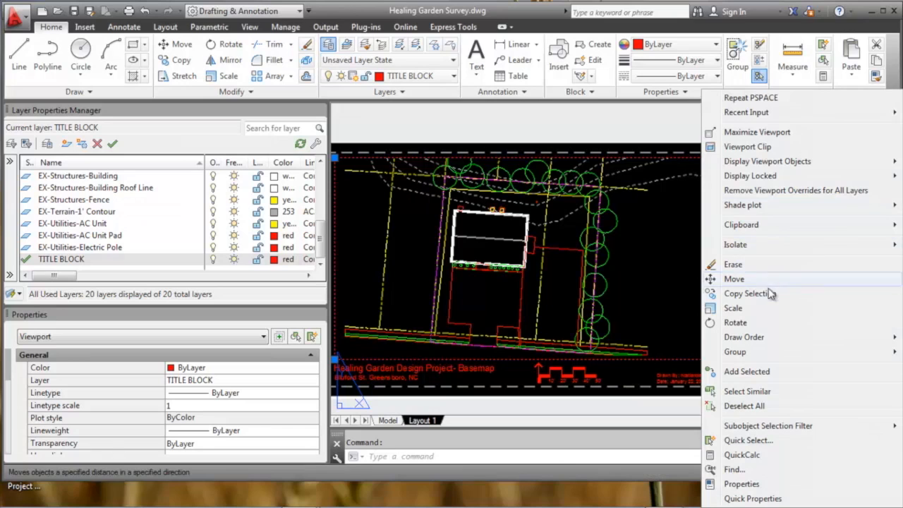
mouse_move(802, 176)
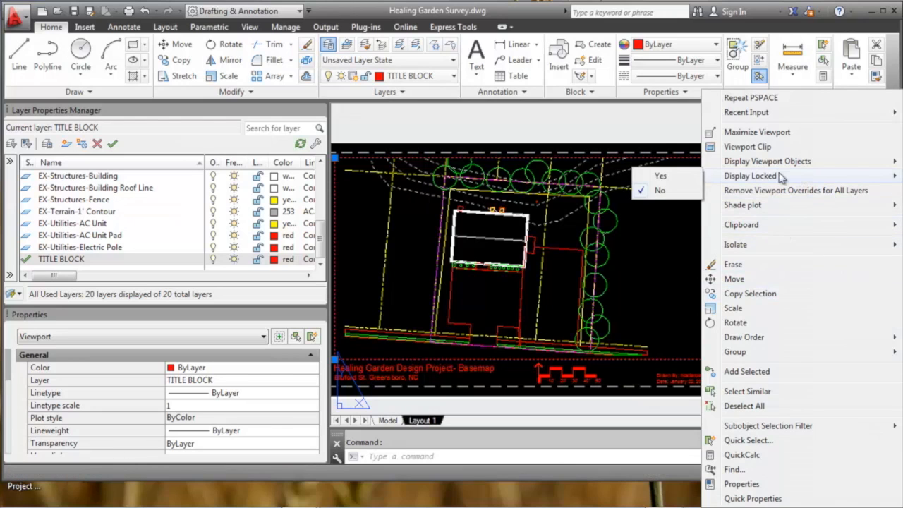
left_click(664, 178)
Activate the locked viewport's model space and test zooming in and out on the basemap.
double_click(666, 283)
middle_click_drag(638, 284, 723, 285)
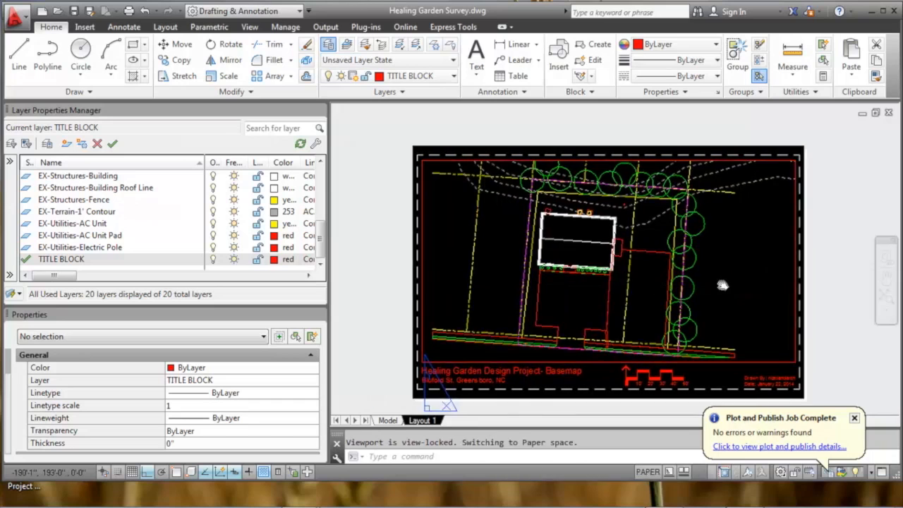
scroll(550, 235, "up", 3)
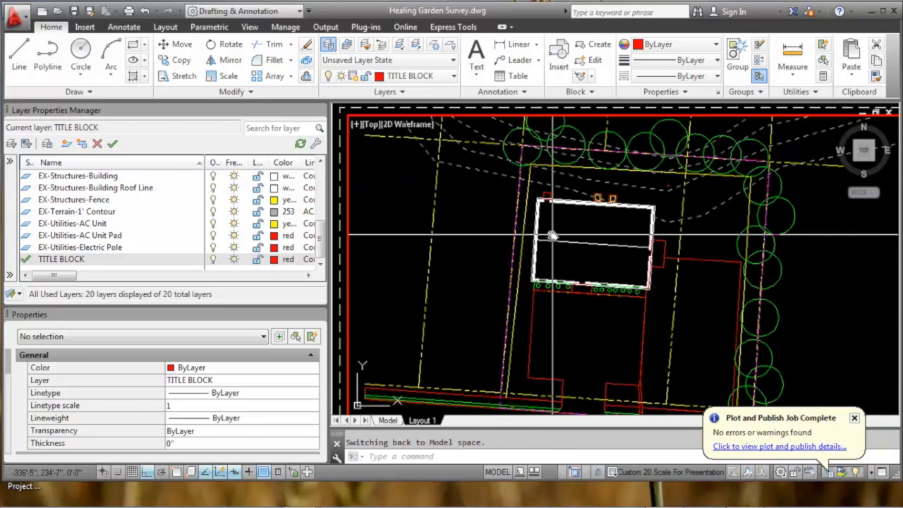
scroll(552, 235, "down", 5)
scroll(568, 230, "up", 4)
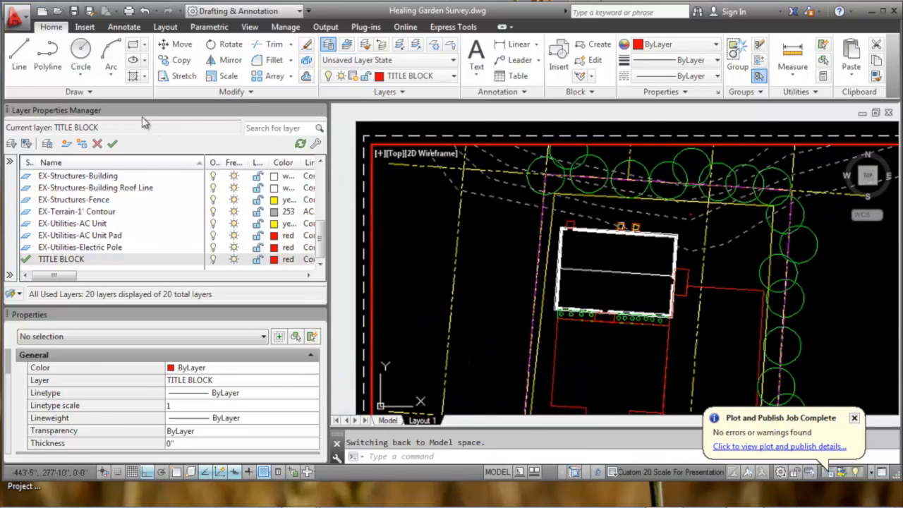
Create a layer named EX-Annotations and make it the current layer.
left_click(69, 143)
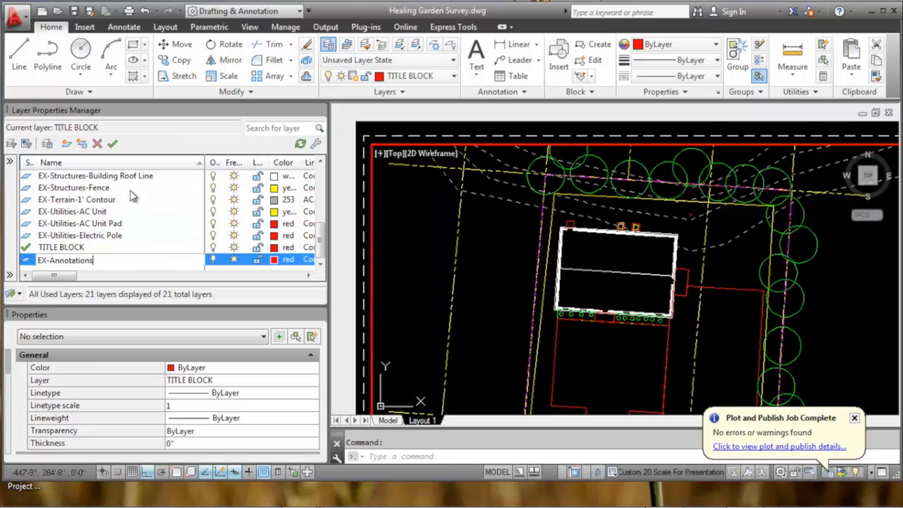
key("Return")
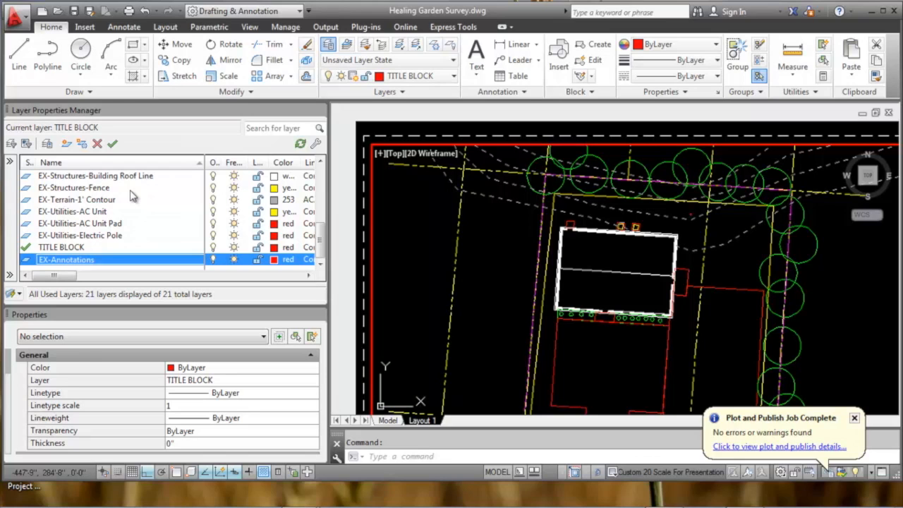
key("alt+c")
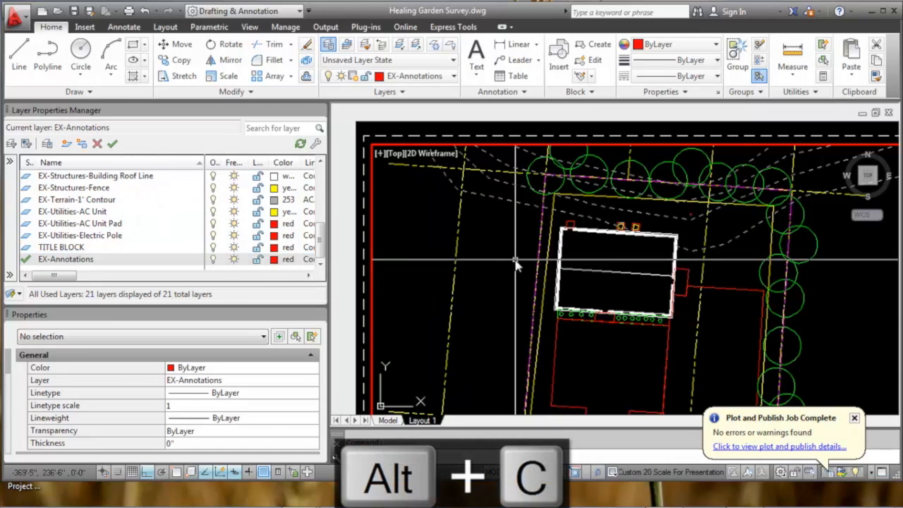
Modify the Standard multileader style so that its scale is annotative.
left_click(124, 27)
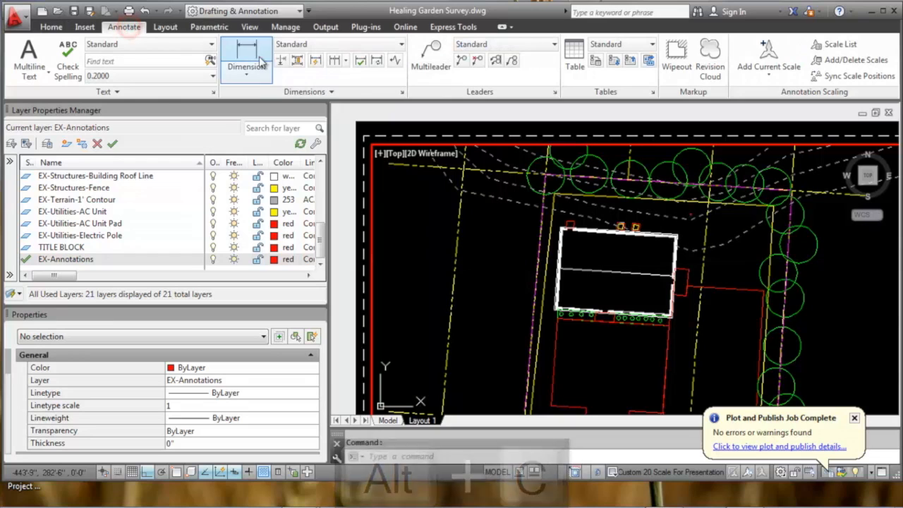
left_click(555, 92)
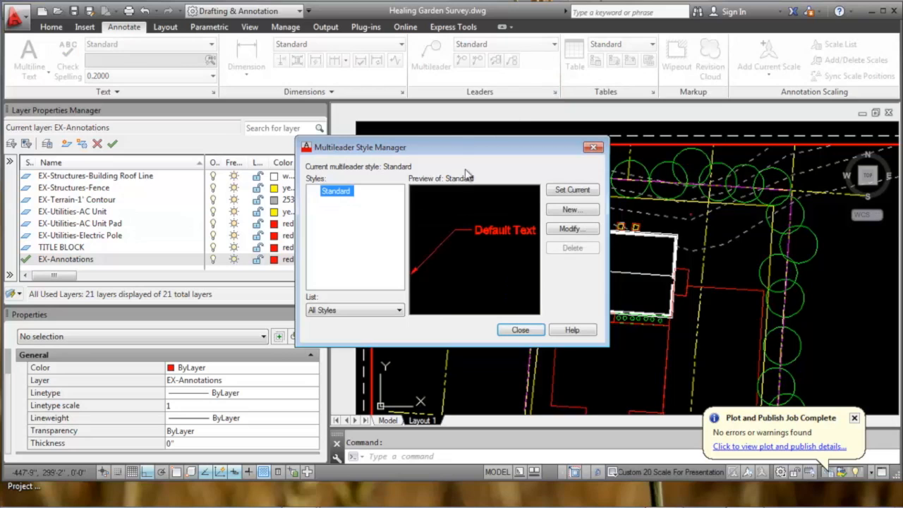
left_click(570, 230)
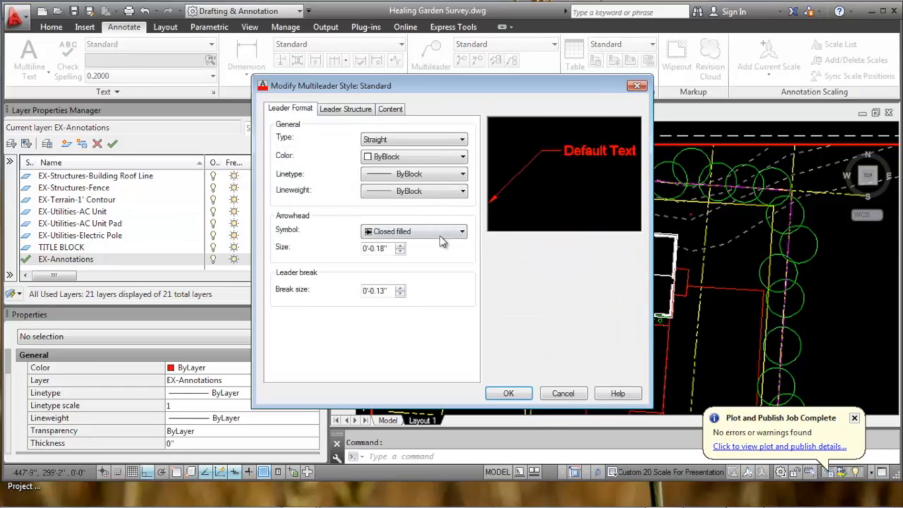
left_click(388, 110)
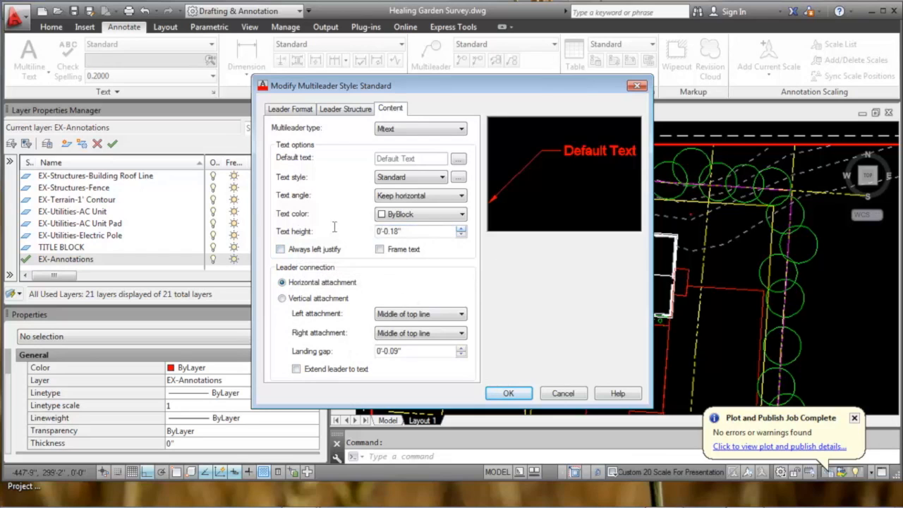
left_click(354, 111)
left_click(296, 110)
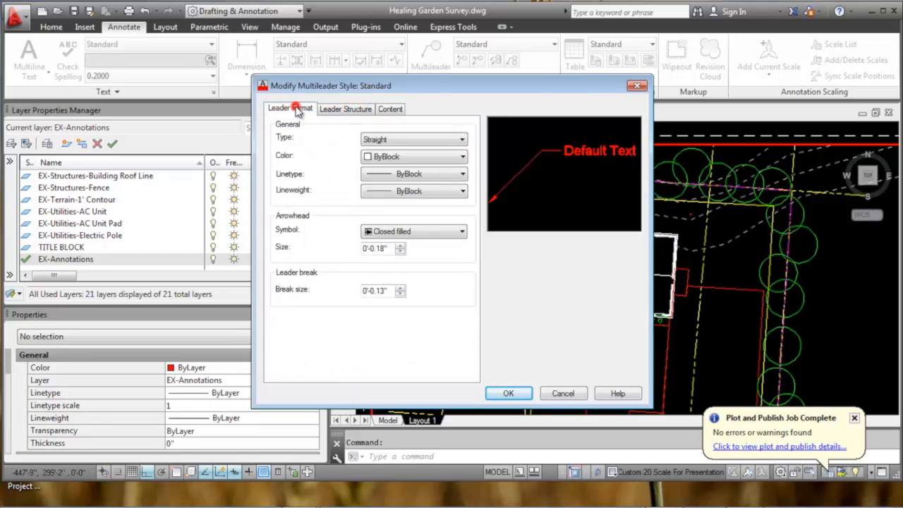
left_click(345, 110)
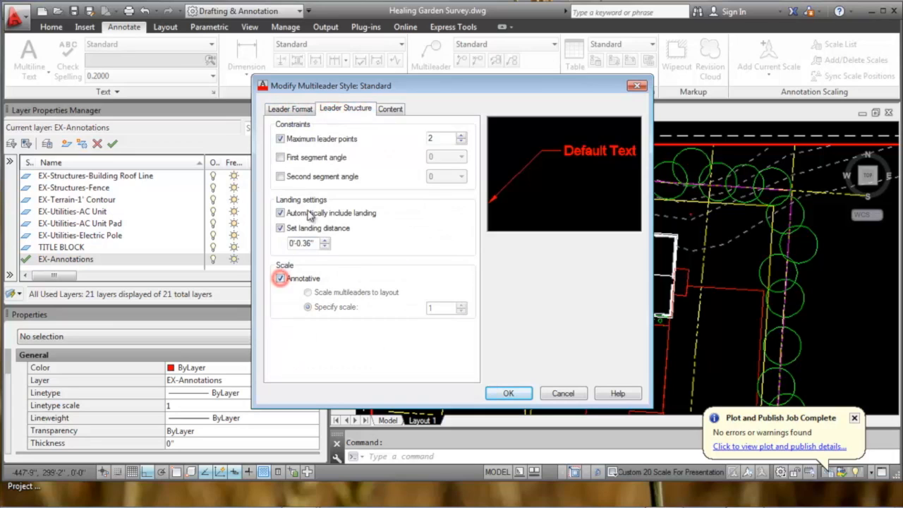
Review the Standard multileader style's leader format, structure and content settings, and save the style.
left_click(293, 110)
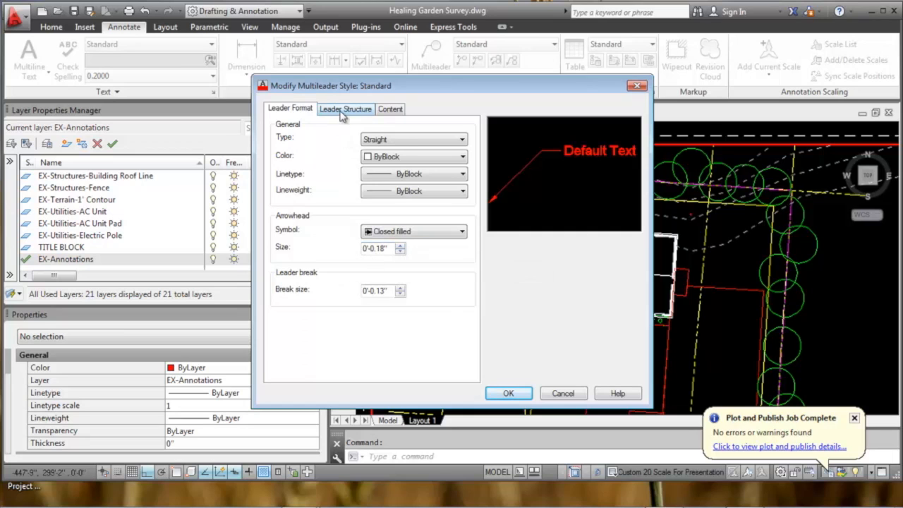
left_click(390, 111)
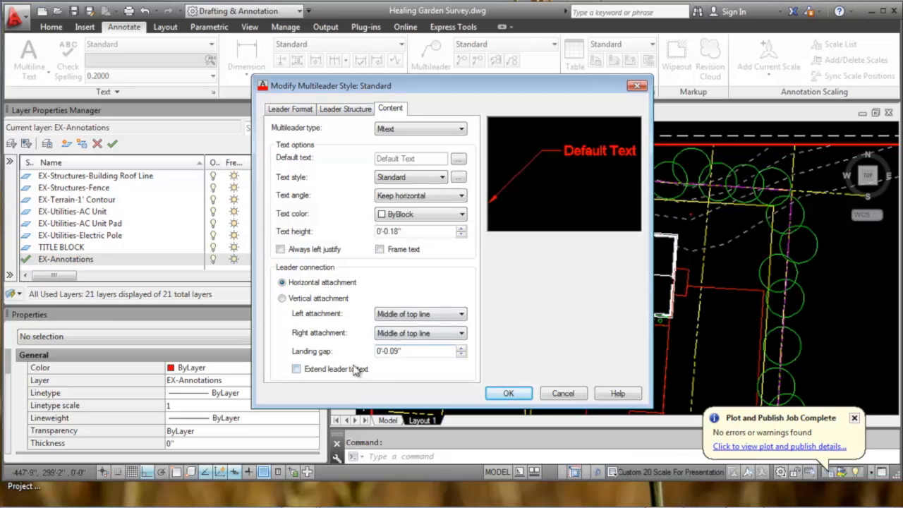
left_click(341, 109)
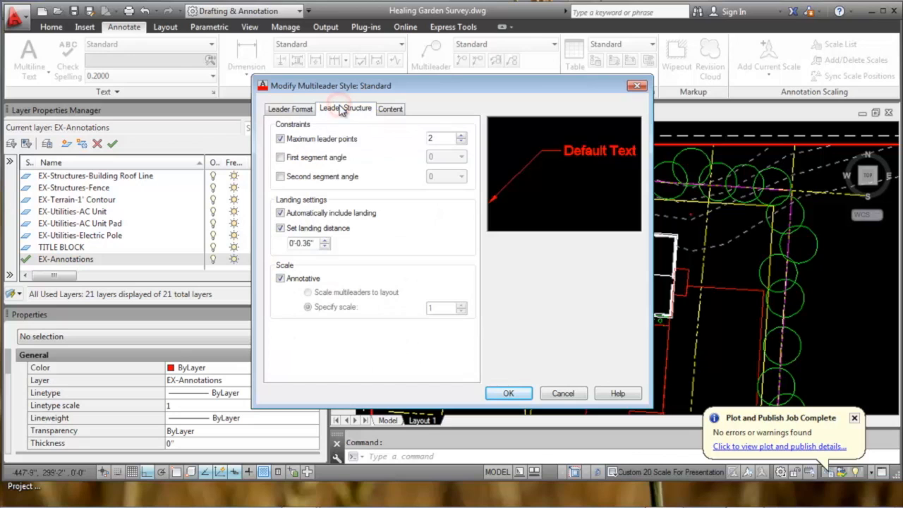
left_click(289, 113)
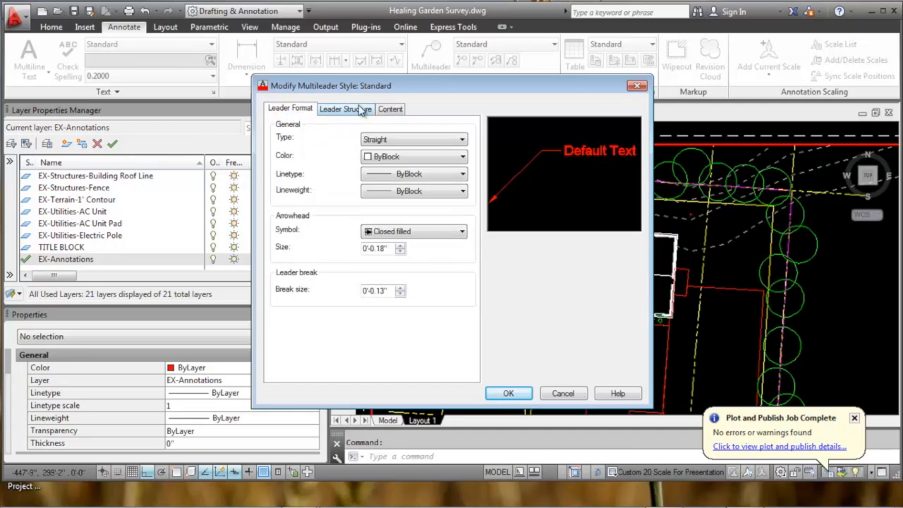
left_click(390, 109)
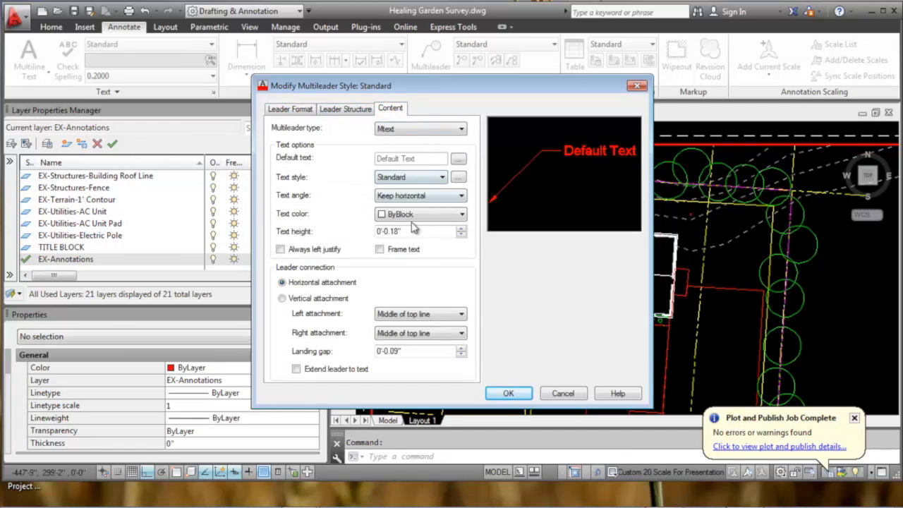
left_click(520, 395)
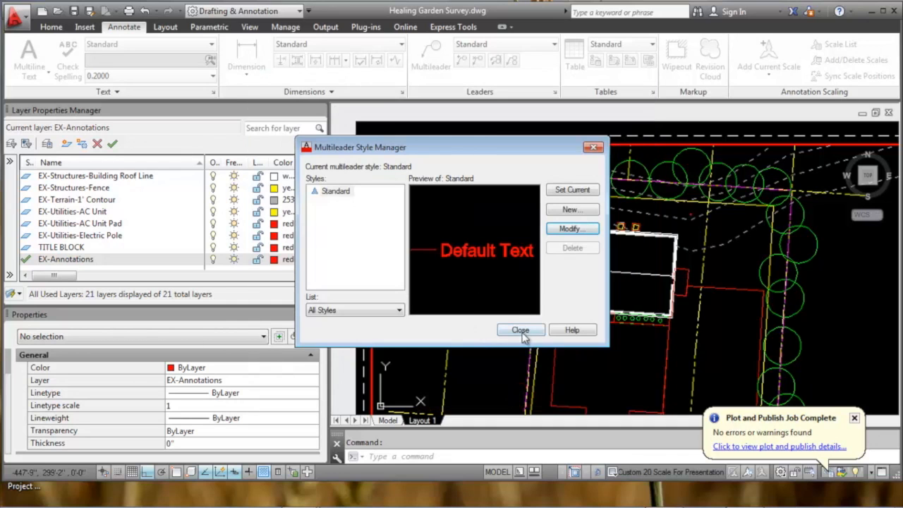
left_click(528, 329)
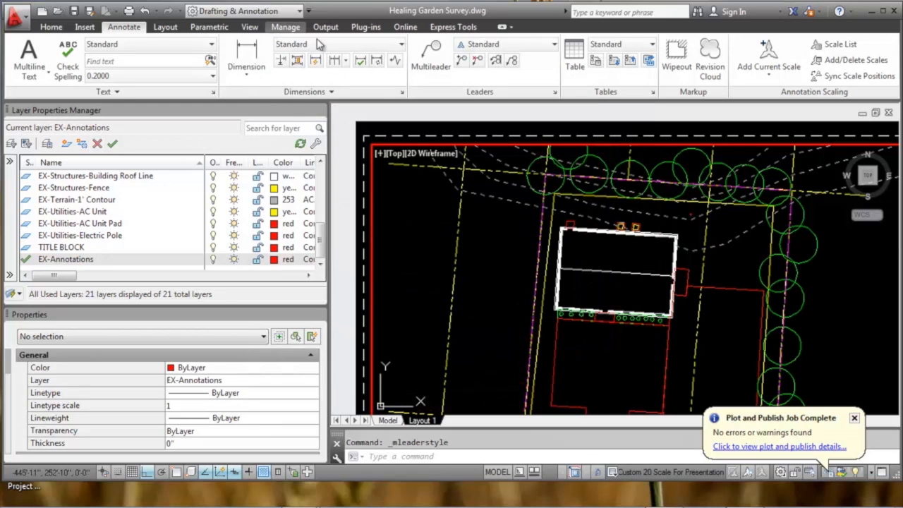
Add a multileader labelled "Patio" with its arrowhead on the patio at the house's east side and an angled leader, with Ortho off.
left_click(431, 57)
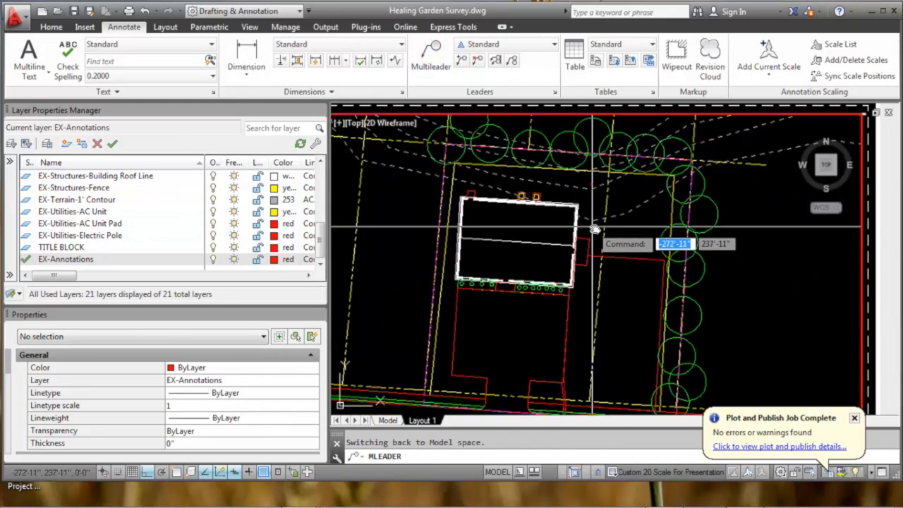
scroll(596, 230, "up", 3)
scroll(600, 267, "down", 6)
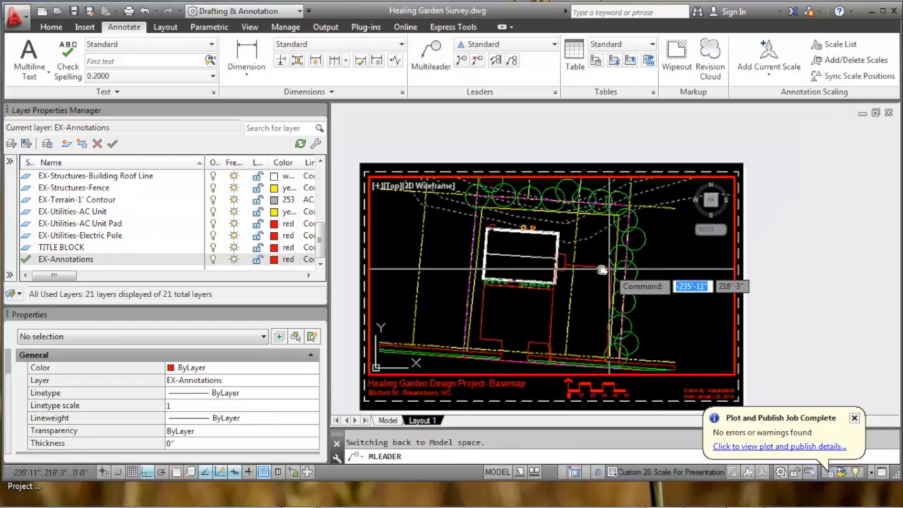
scroll(600, 269, "up", 5)
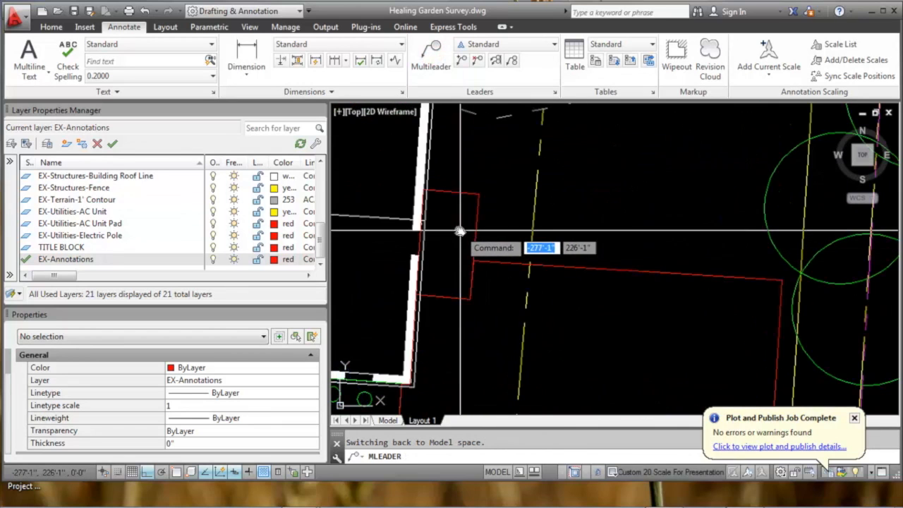
left_click(459, 231)
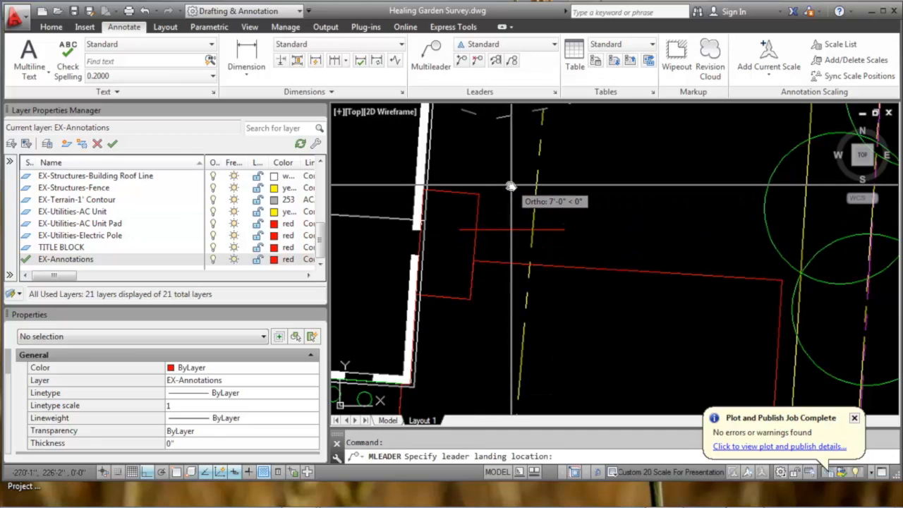
key("F8")
middle_click_drag(516, 171, 497, 246)
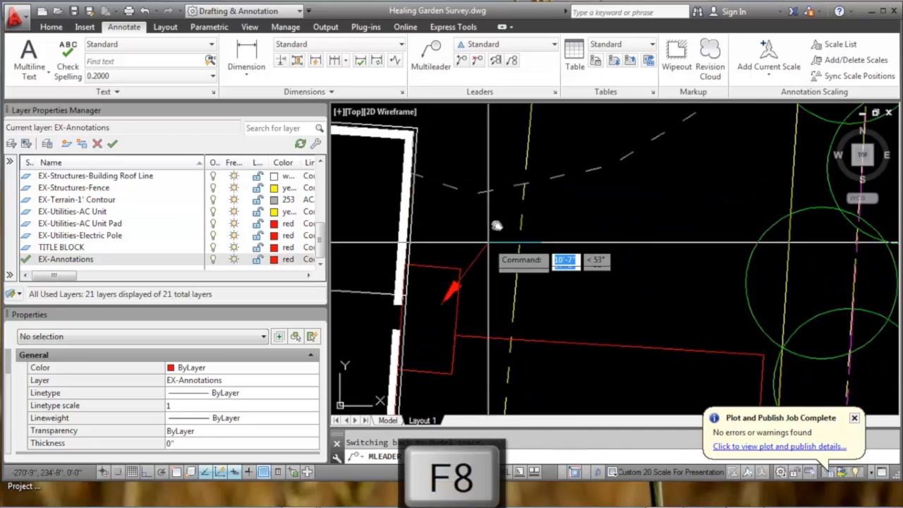
left_click(556, 195)
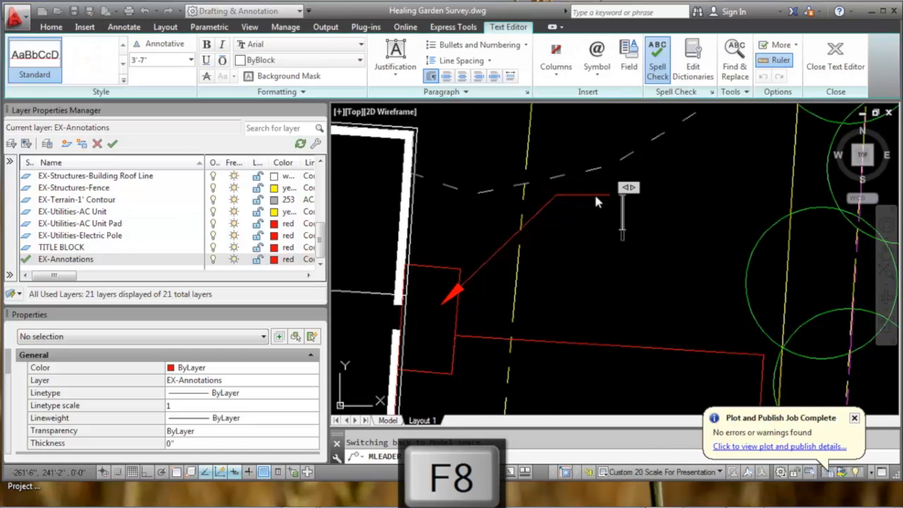
type("Pation")
key("BackSpace")
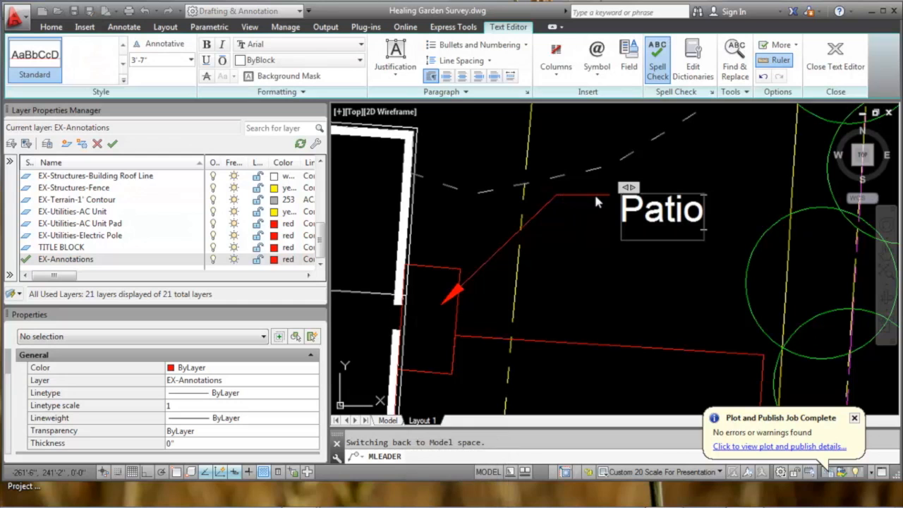
left_click(606, 215)
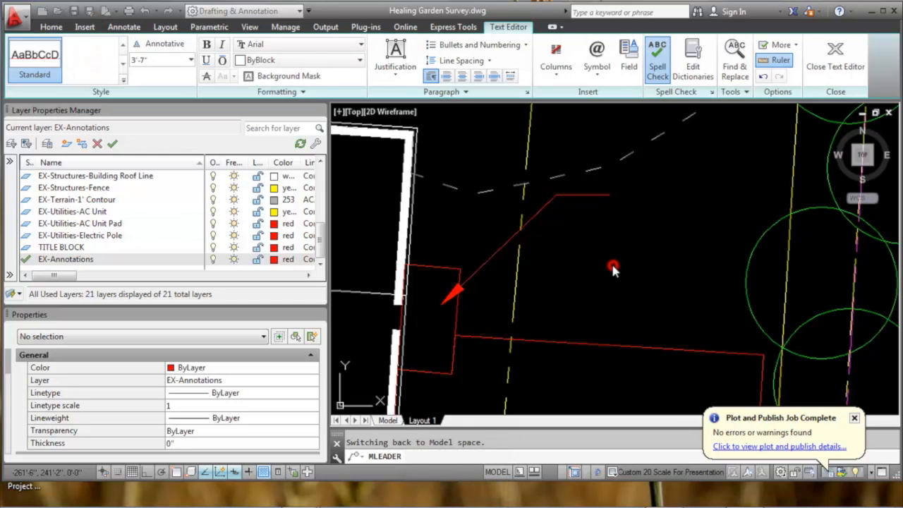
Modify the Standard multileader style to an arrowhead size of .15" and a text height of .15.
scroll(653, 236, "down", 4)
scroll(656, 235, "down", 5)
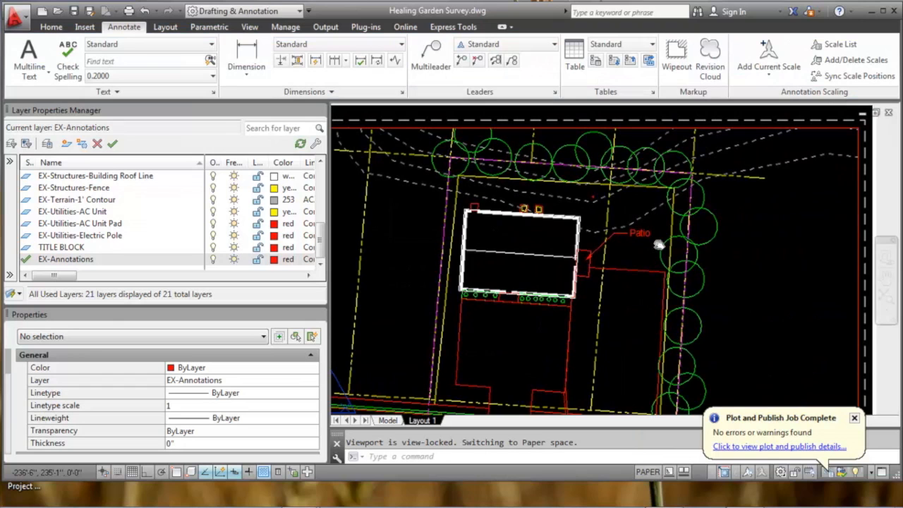
scroll(569, 251, "down", 2)
scroll(576, 259, "up", 1)
middle_click_drag(576, 260, 587, 247)
scroll(574, 237, "up", 2)
scroll(593, 234, "up", 2)
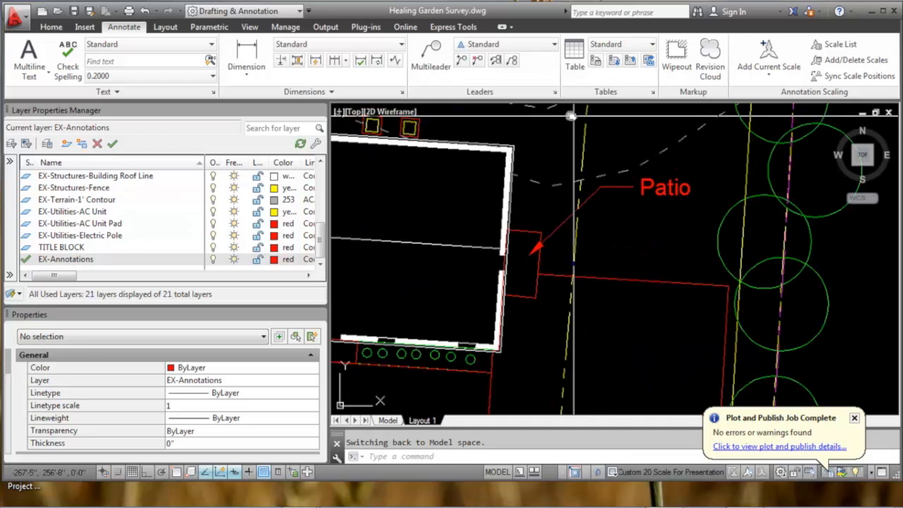
left_click(556, 92)
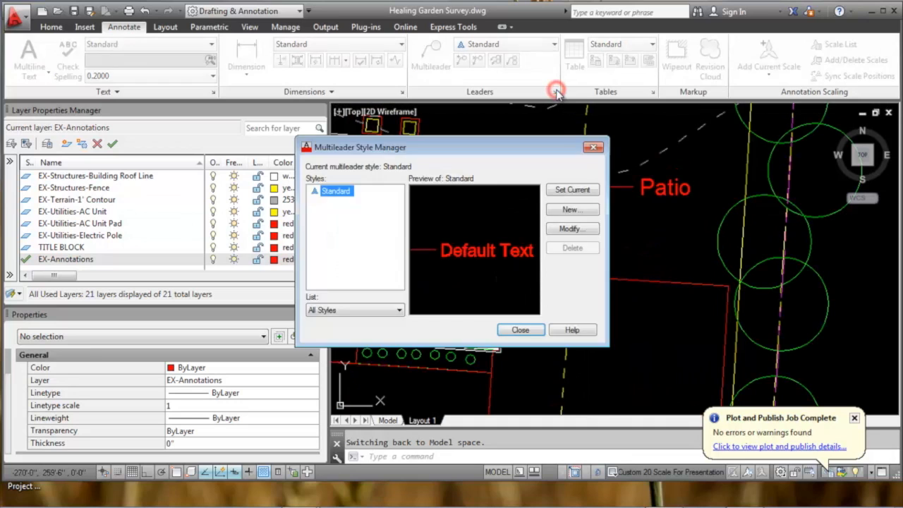
left_click(571, 229)
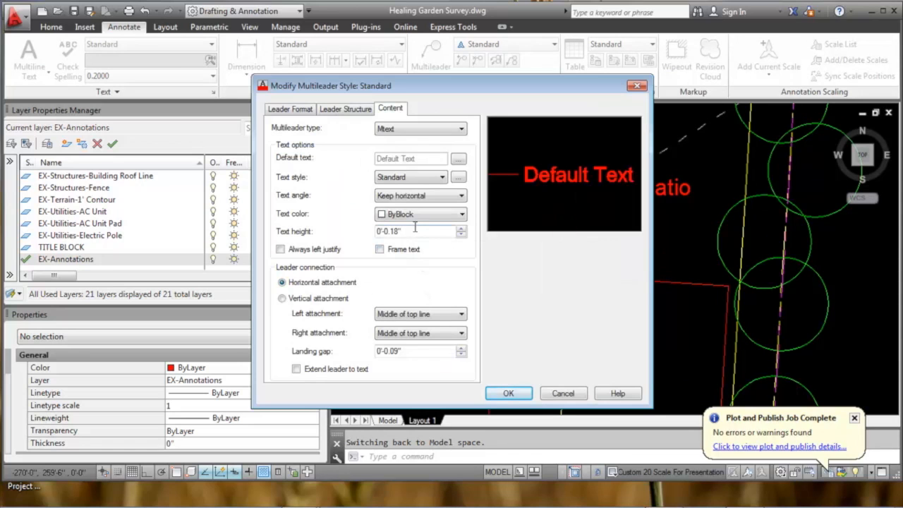
left_click(292, 109)
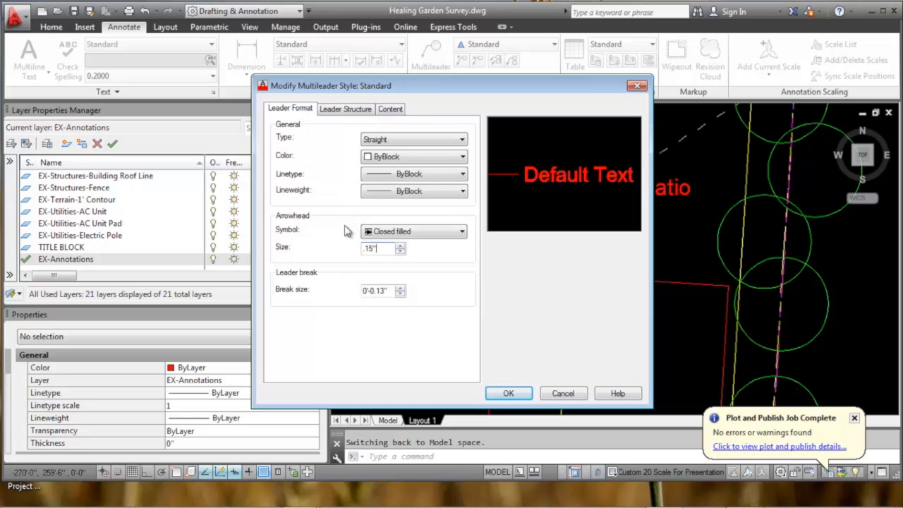
left_click(347, 107)
left_click(388, 110)
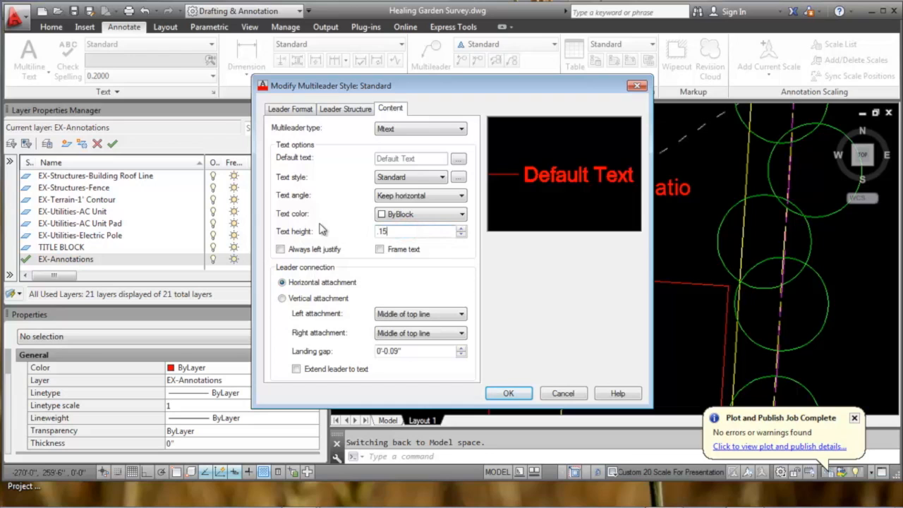
left_click(507, 395)
left_click(520, 330)
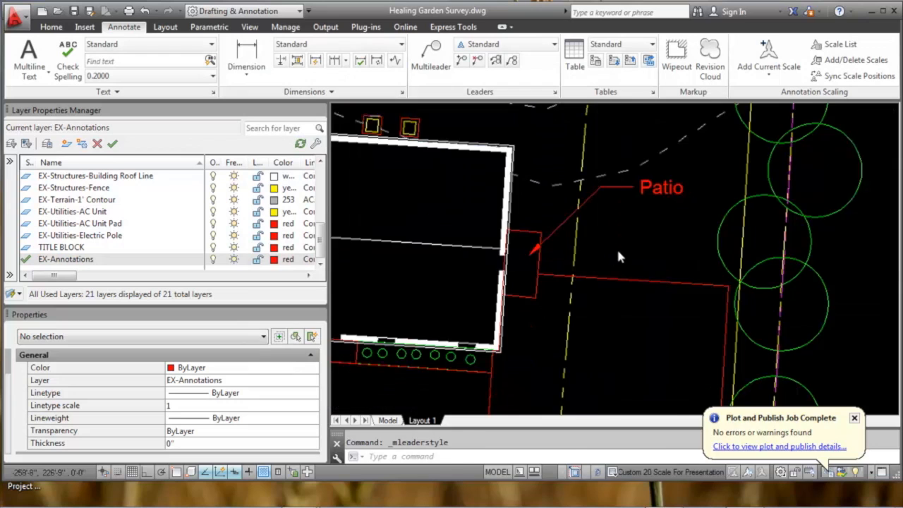
Examine the annotation scales assigned to the Patio multileader and the scales available to add, without changing them.
scroll(617, 247, "down", 3)
scroll(563, 224, "down", 3)
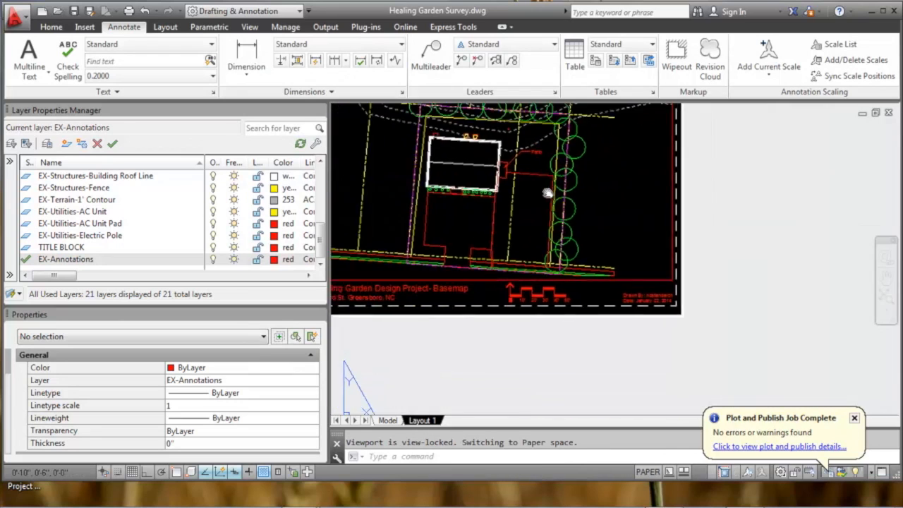
scroll(541, 217, "up", 5)
scroll(537, 208, "up", 2)
scroll(579, 226, "down", 3)
scroll(614, 233, "up", 1)
scroll(625, 230, "down", 2)
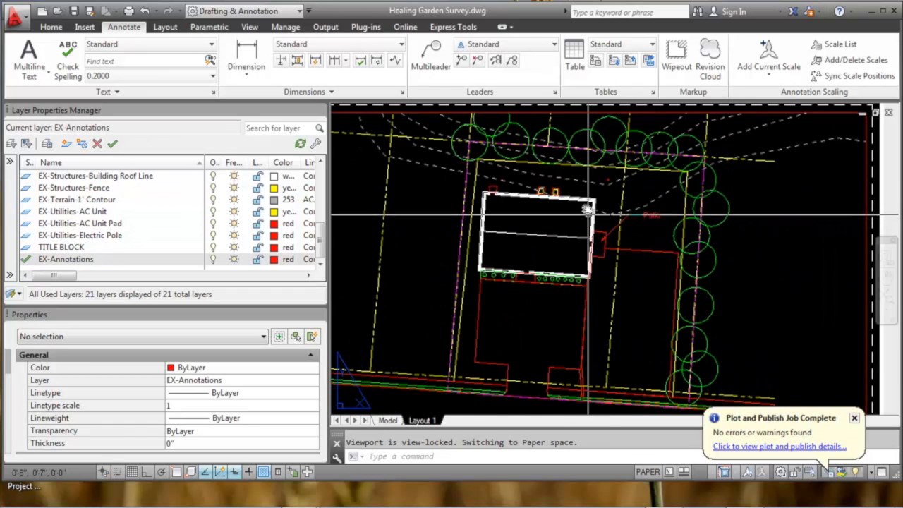
left_click(650, 214)
double_click(651, 213)
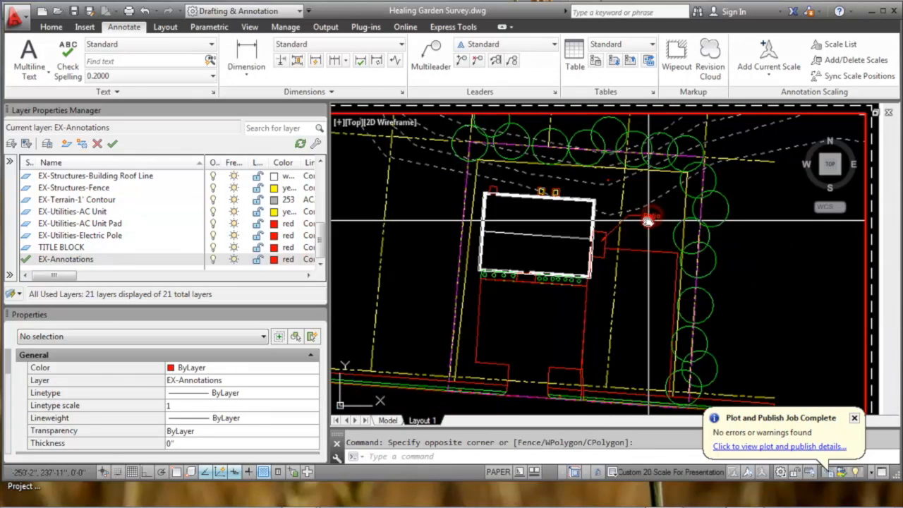
left_click(647, 218)
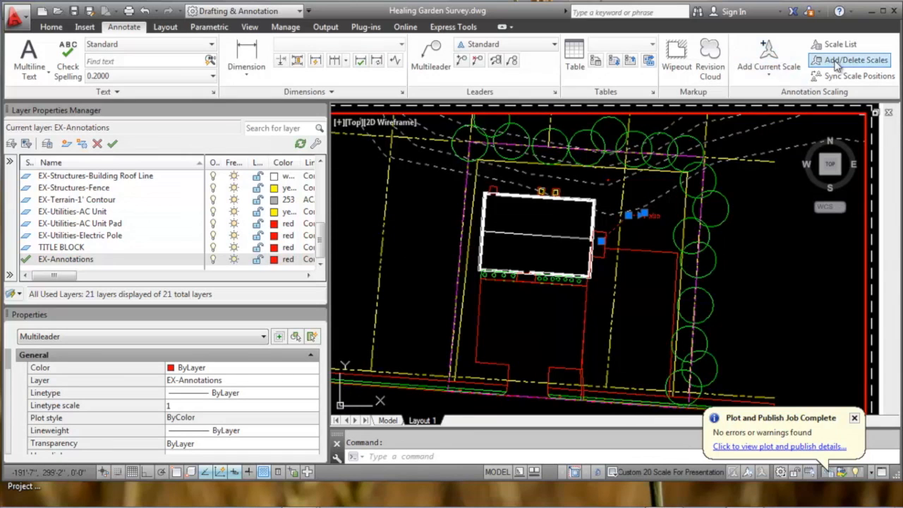
left_click(869, 63)
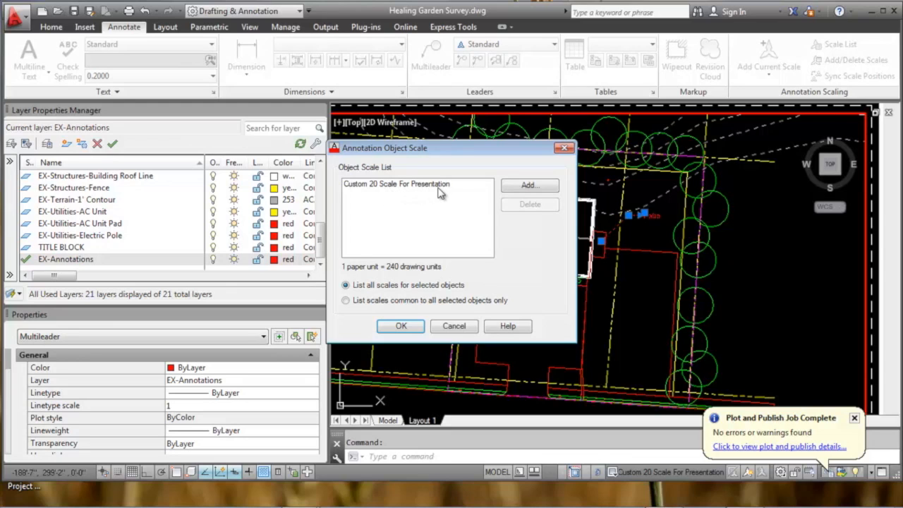
left_click(527, 185)
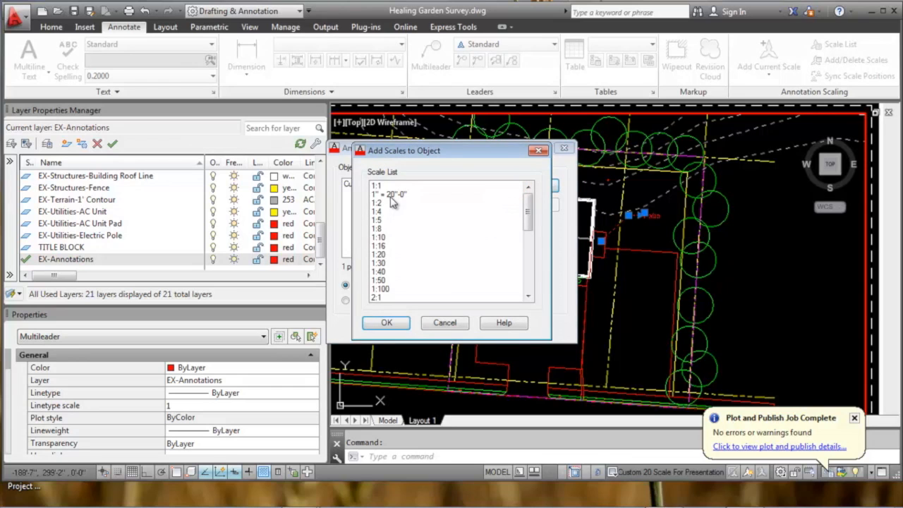
left_click(434, 324)
left_click(448, 324)
Add a multileader labelled "AC Units" pointing to the western AC unit behind the house.
mouse_move(600, 234)
middle_mouse_down()
mouse_move(548, 206)
mouse_move(538, 213)
mouse_move(556, 214)
mouse_move(550, 223)
middle_mouse_up()
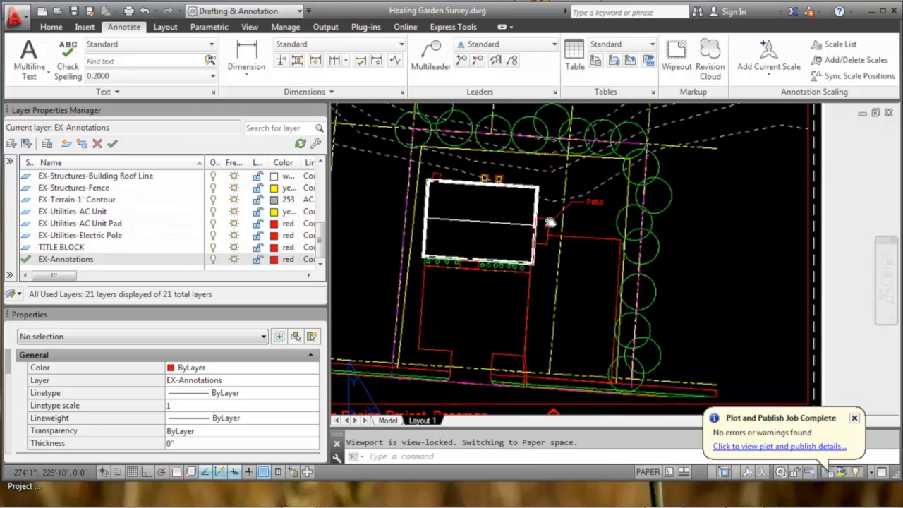
scroll(571, 210, "up", 2)
scroll(588, 205, "down", 2)
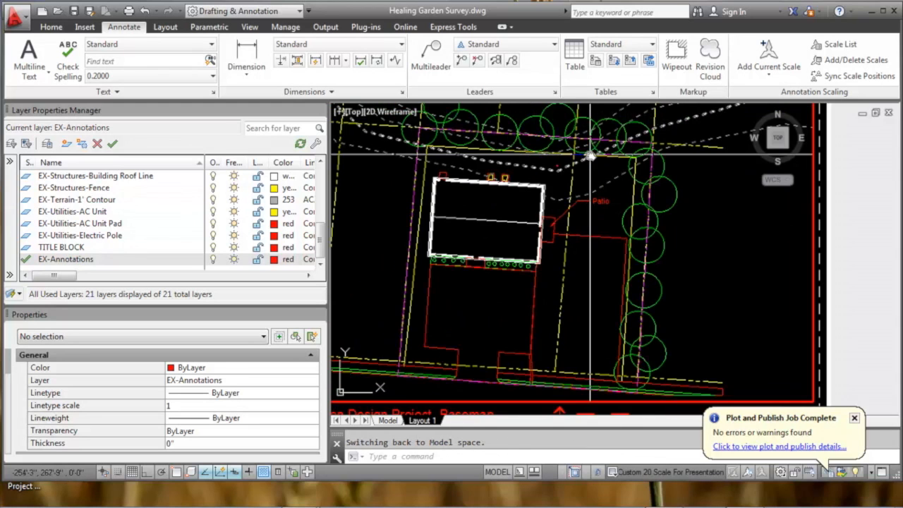
mouse_move(579, 231)
middle_mouse_down()
mouse_move(695, 214)
mouse_move(640, 231)
middle_mouse_up()
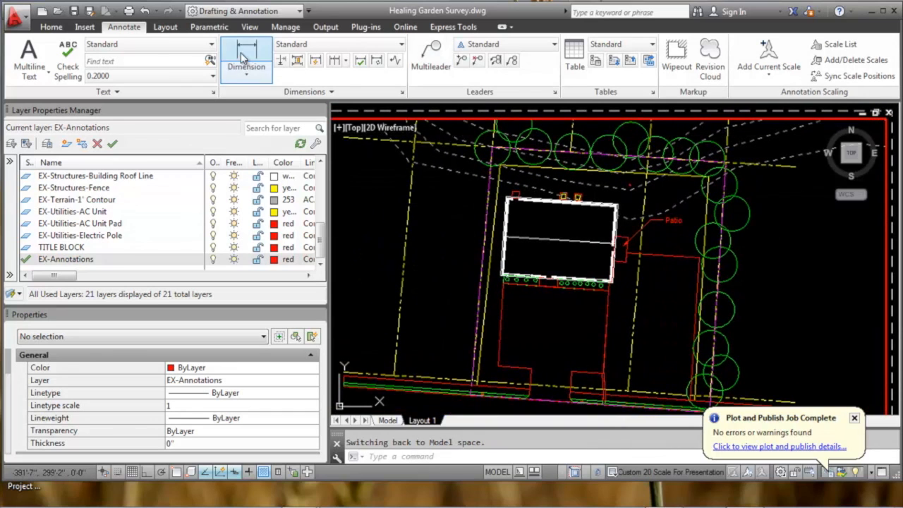
left_click(431, 53)
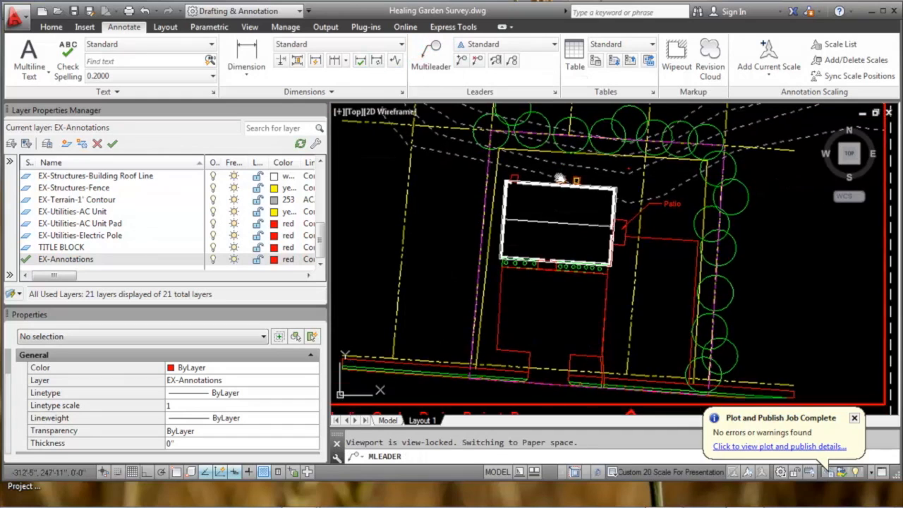
scroll(559, 178, "up", 4)
left_click(558, 174)
middle_click_drag(540, 155, 561, 180)
left_click(534, 162)
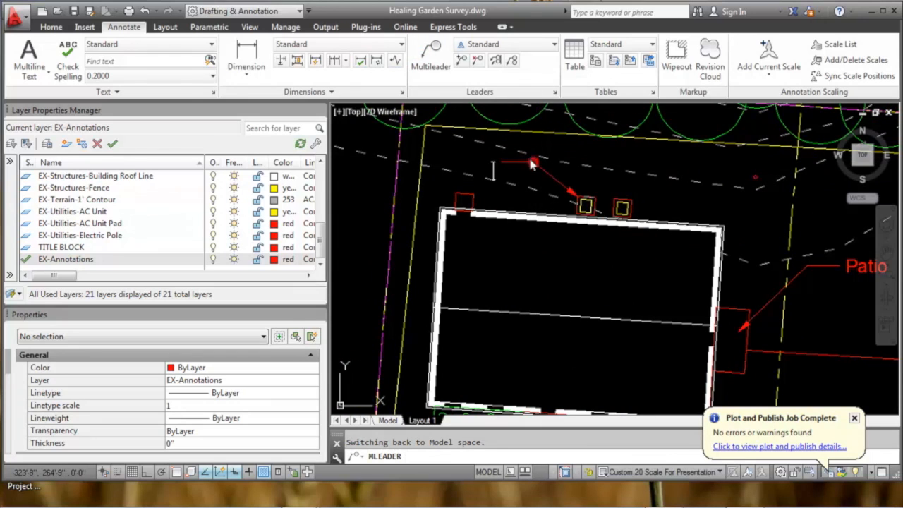
type("AC Units")
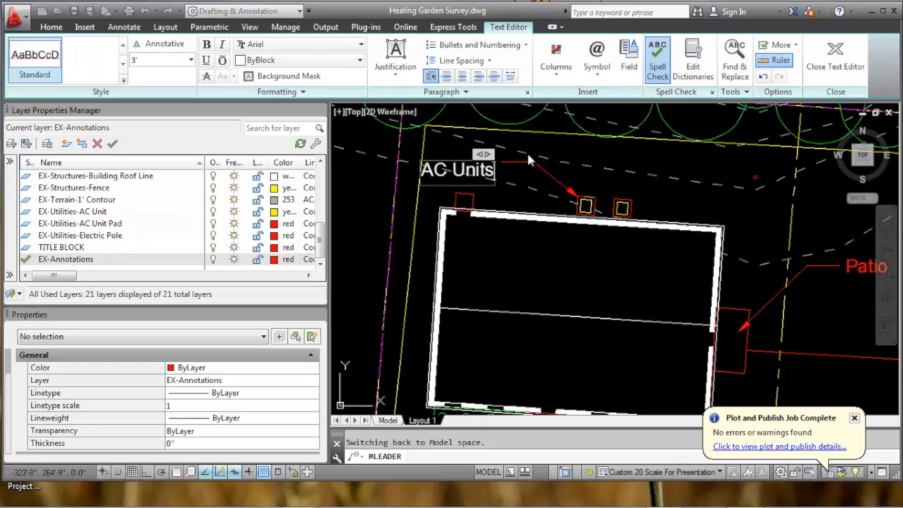
left_click(526, 150)
scroll(542, 175, "down", 3)
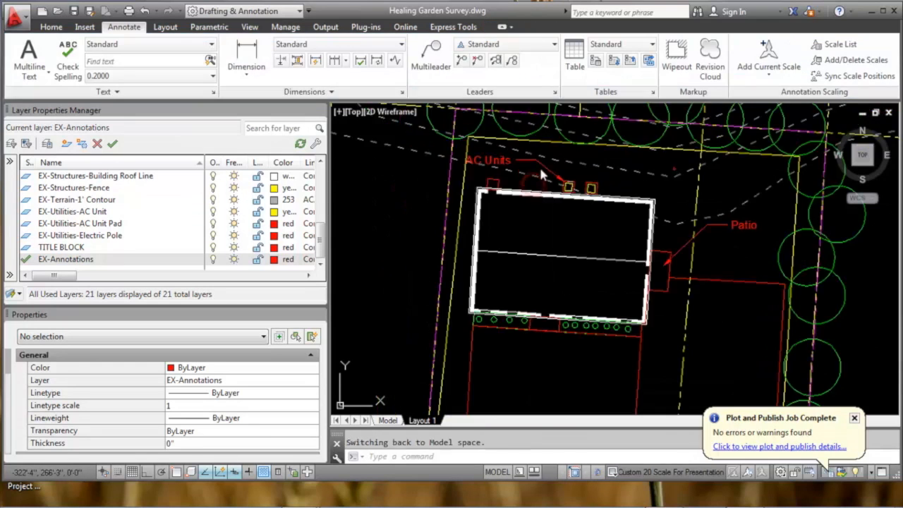
Move the "AC Units" label to the east side of its arrowhead, above the house, and clear the selection.
left_click(495, 215)
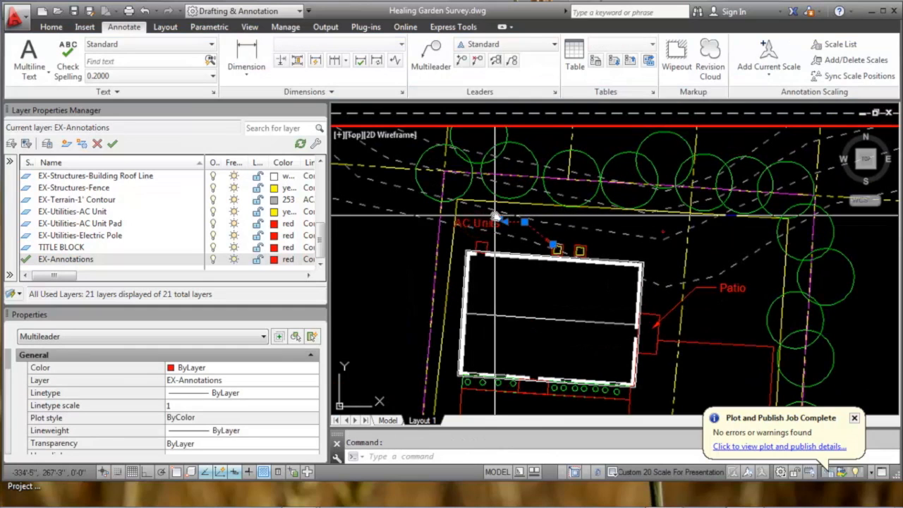
left_click(497, 218)
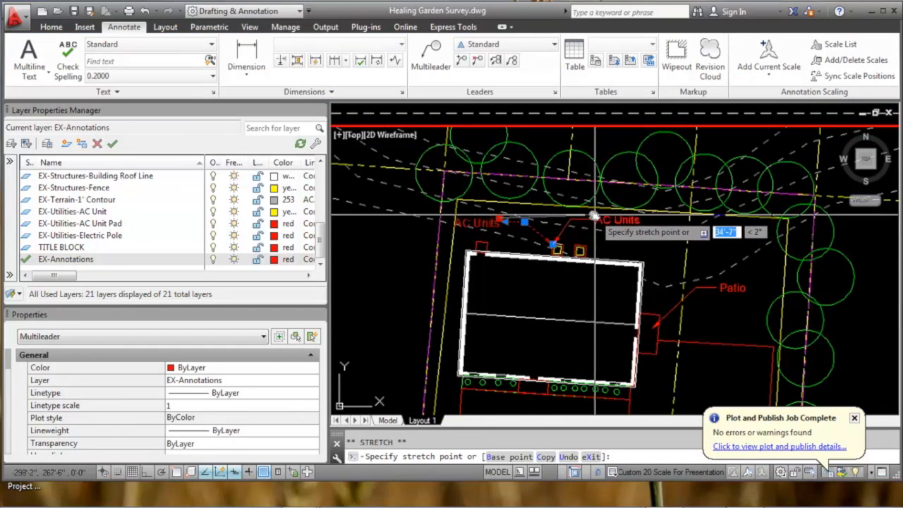
scroll(594, 215, "up", 2)
left_click(595, 215)
scroll(595, 215, "down", 4)
key("Escape")
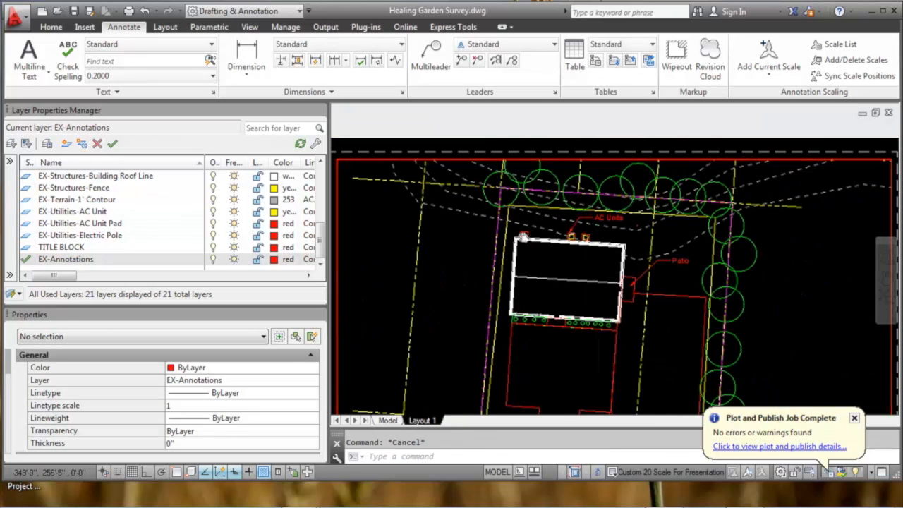
Add a multileader labelled "Patio" pointing to the small pad at the house's northwest corner, with the text to the west.
middle_click_drag(523, 238, 560, 240)
scroll(563, 240, "up", 2)
key("space")
left_click(571, 242)
scroll(494, 207, "up", 1)
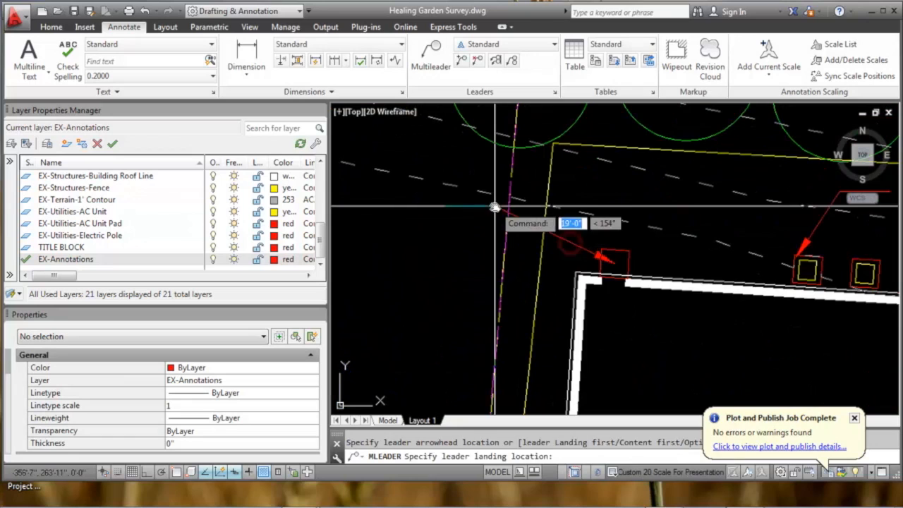
left_click(495, 189)
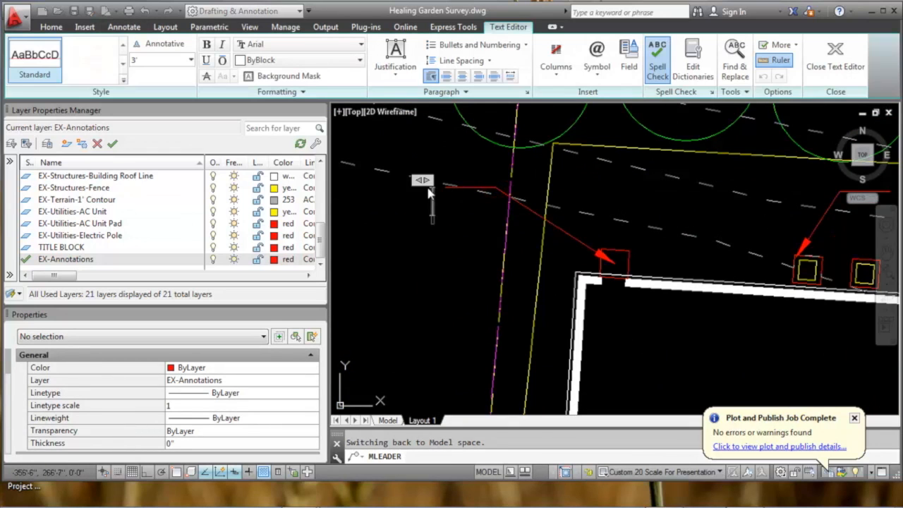
type("Patio")
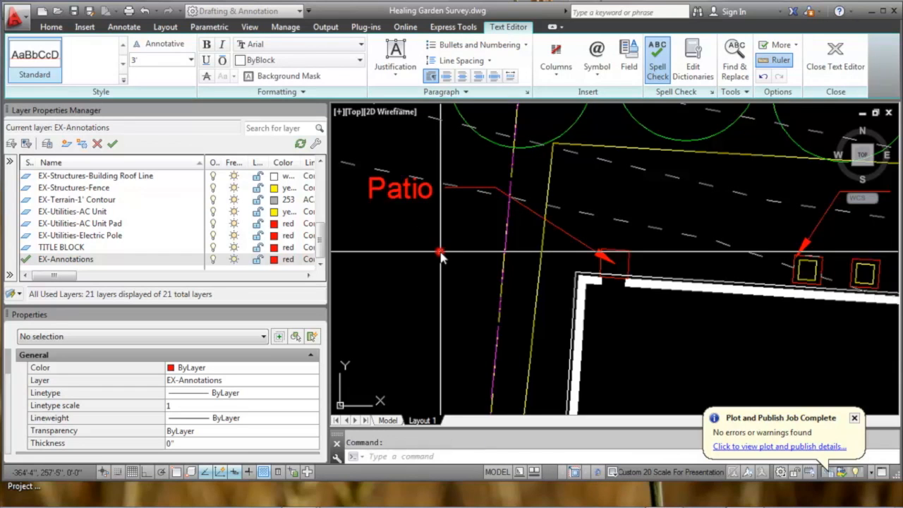
left_click(439, 249)
Add a multileader labelled "Boundary" pointing to the boundary line west of the house, with the text to the west.
scroll(468, 263, "down", 4)
mouse_move(528, 262)
middle_mouse_down()
mouse_move(544, 265)
mouse_move(538, 334)
middle_mouse_up()
middle_click_drag(505, 379, 554, 291)
key("Return")
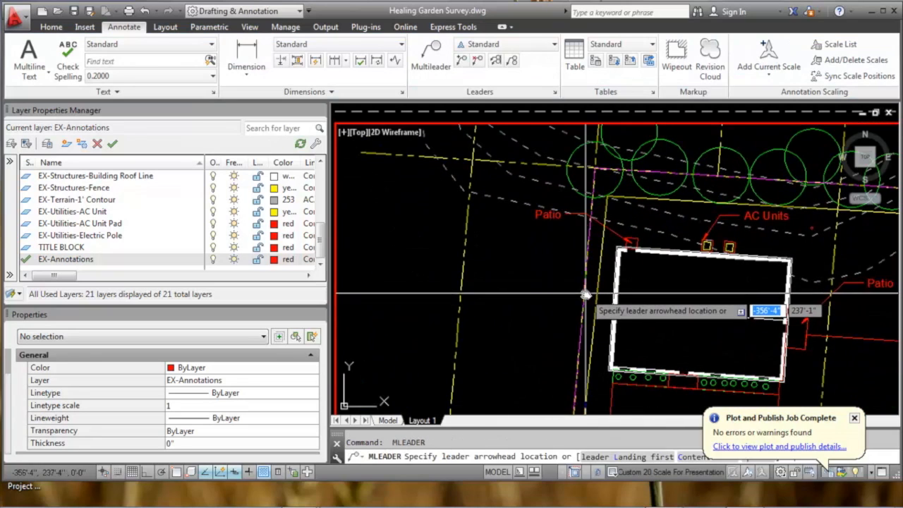
left_click(580, 302)
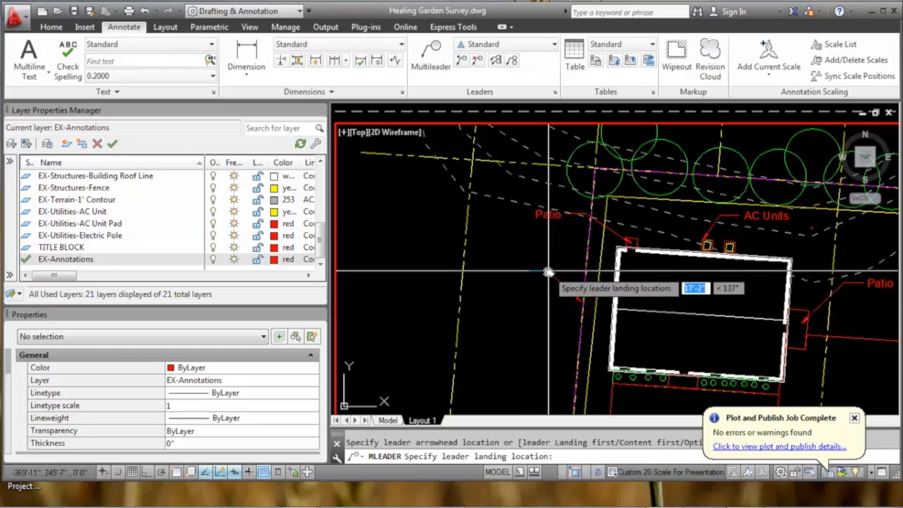
left_click(534, 277)
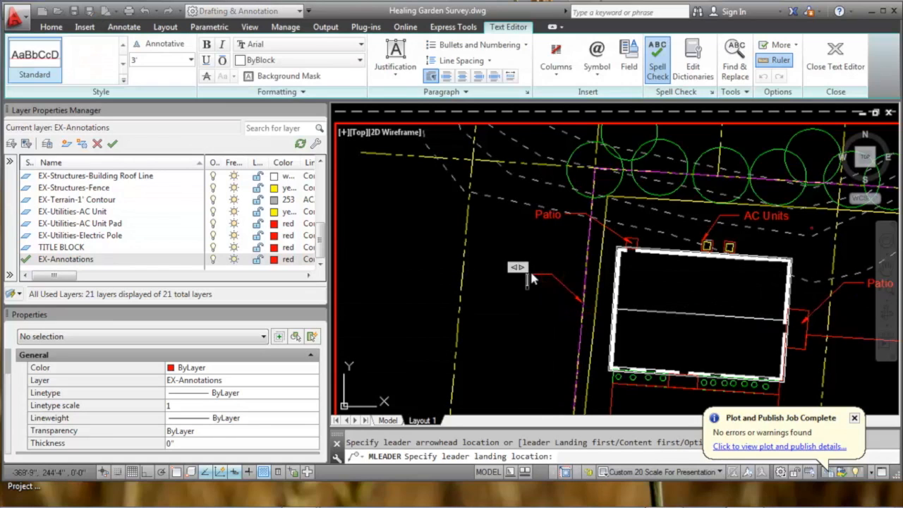
type("Boundary")
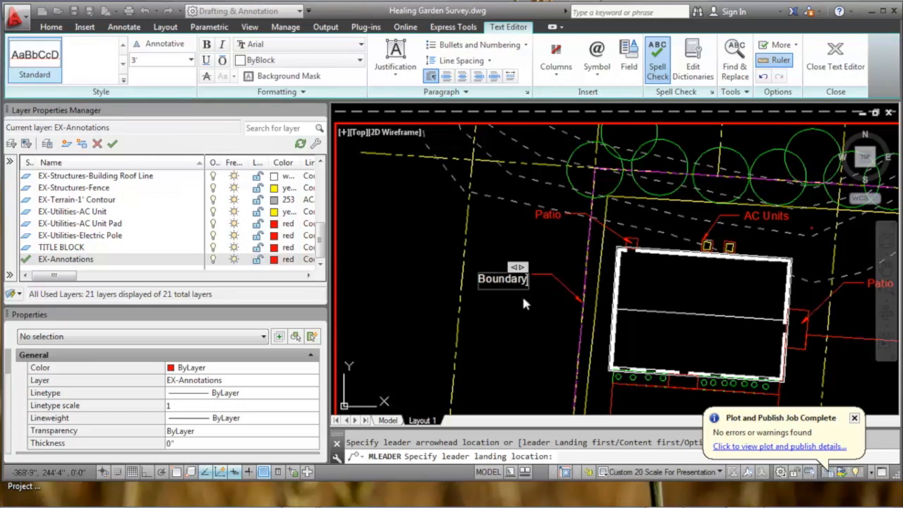
left_click(532, 279)
Add a multileader labelled "Existing Canopy Trees" pointing to a tree in the eastern row, with the text to the east.
middle_click_drag(560, 339, 530, 234)
scroll(561, 225, "down", 1)
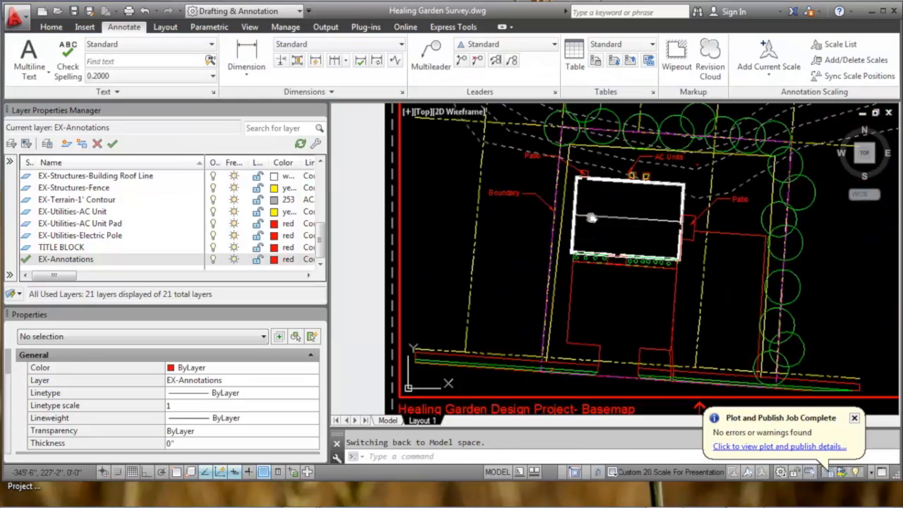
middle_click_drag(592, 218, 590, 259)
mouse_move(682, 239)
middle_mouse_down()
mouse_move(625, 258)
mouse_move(679, 247)
mouse_move(719, 180)
middle_mouse_up()
scroll(730, 226, "up", 1)
middle_click_drag(619, 295, 655, 248)
key("Return")
middle_click_drag(598, 263, 581, 111)
middle_click_drag(764, 179, 667, 277)
scroll(689, 260, "down", 5)
scroll(716, 289, "up", 6)
left_click(624, 269)
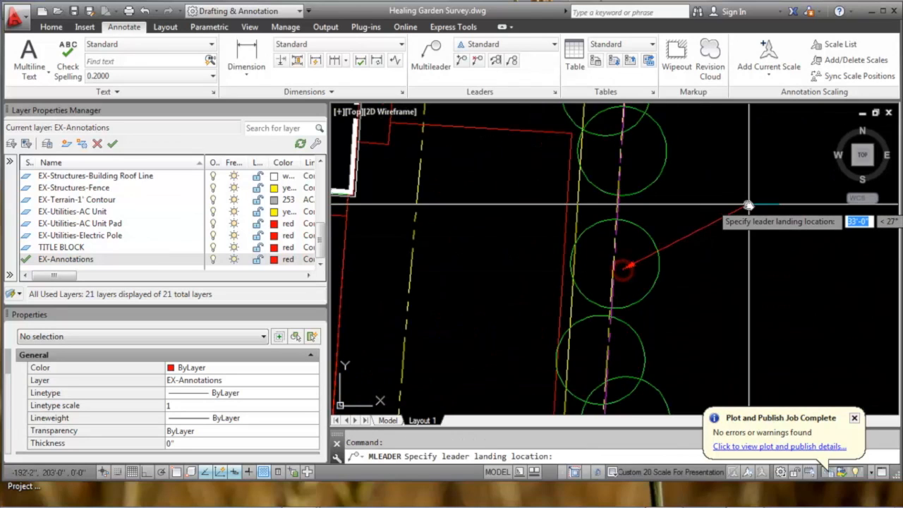
left_click(731, 205)
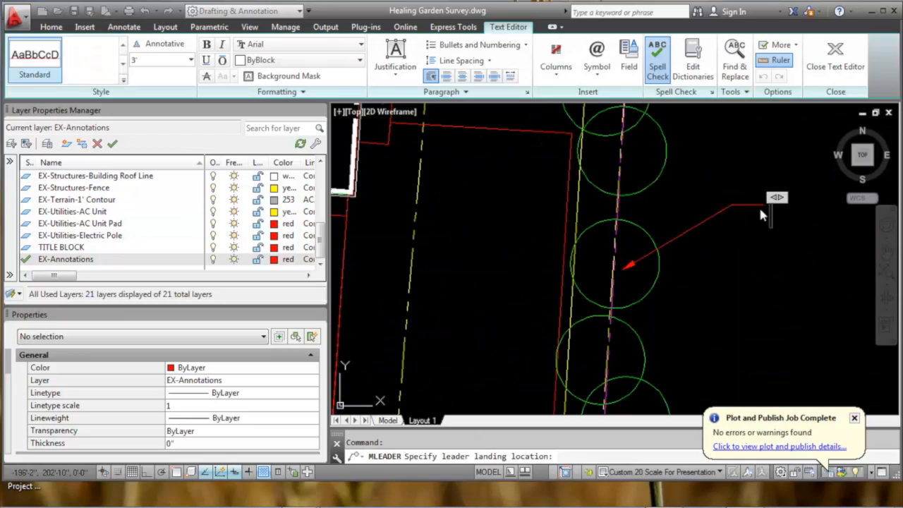
type("Existing Canopy Trees")
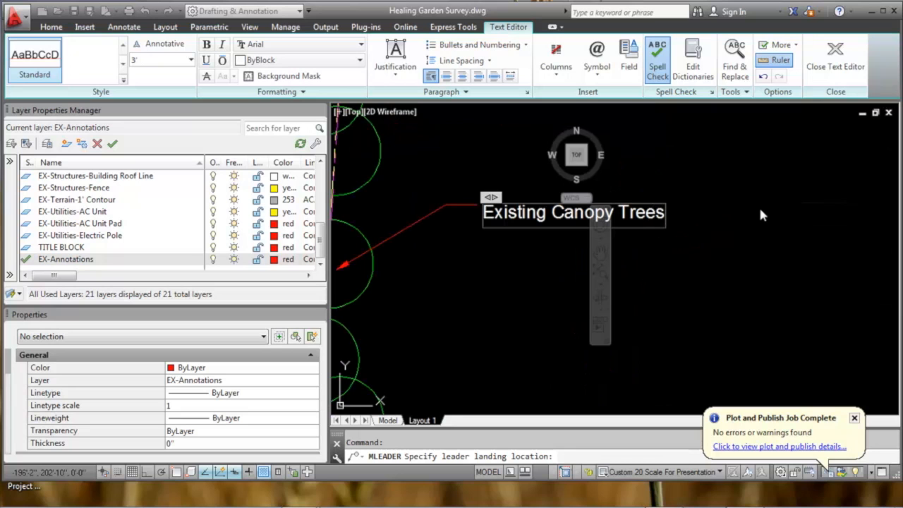
left_click(760, 214)
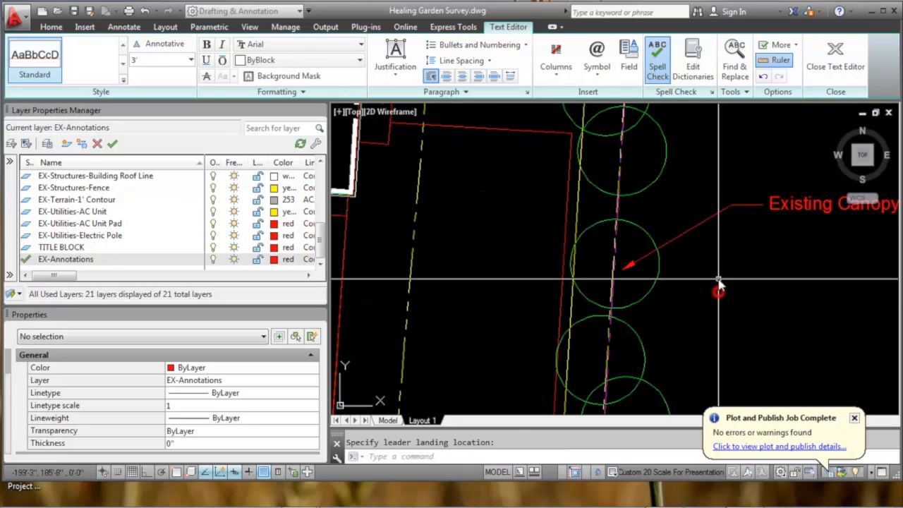
Add a multileader labelled "Culvert" pointing to the east edge of the eastern driveway entrance, with the text to the northeast.
middle_click_drag(625, 261, 592, 243)
middle_click_drag(619, 276, 702, 330)
middle_click_drag(531, 276, 547, 267)
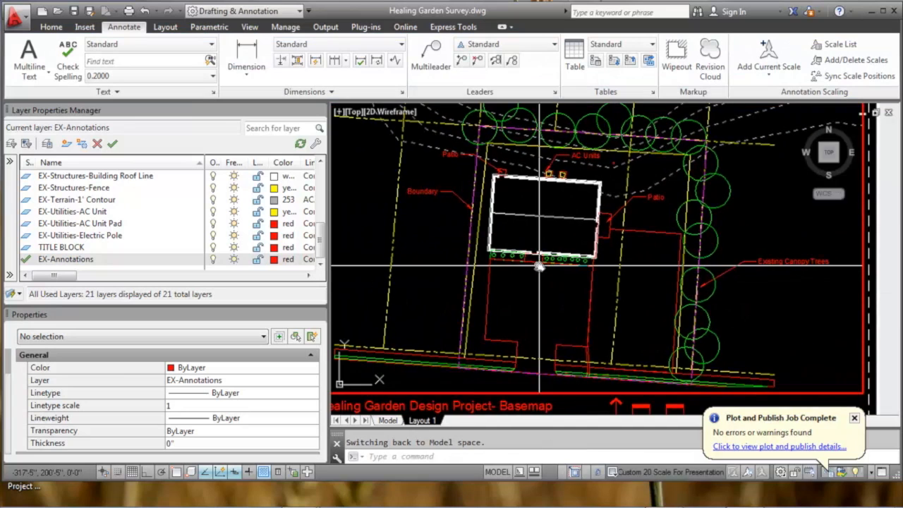
middle_click_drag(474, 328, 514, 317)
key("Return")
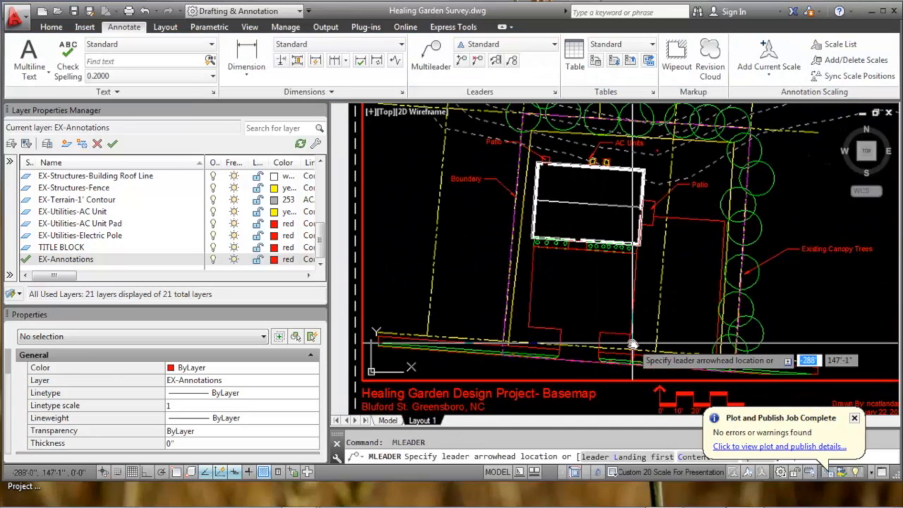
scroll(629, 345, "up", 5)
left_click(633, 342)
left_click(673, 293)
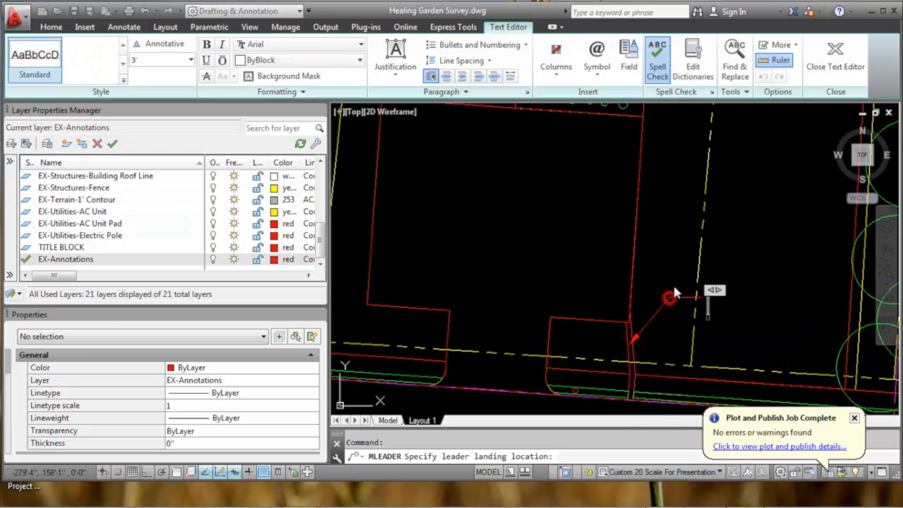
type("Culve")
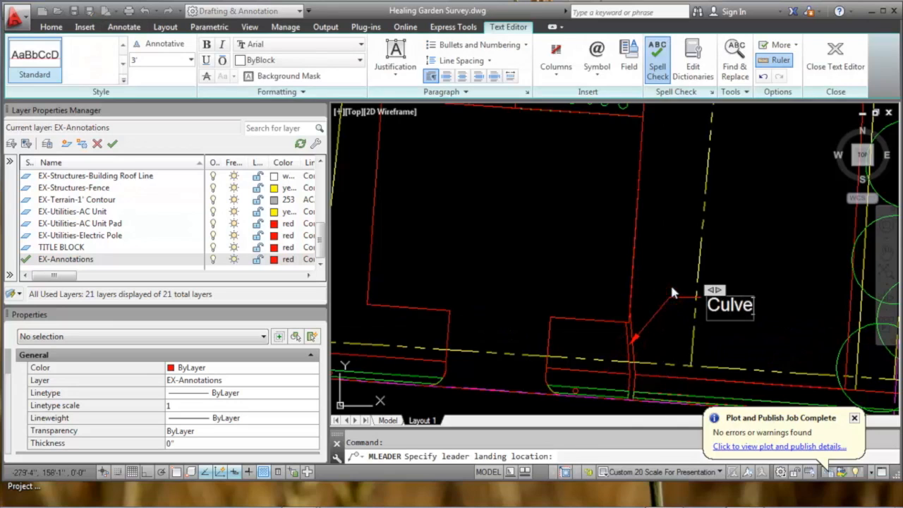
type("rt")
left_click(790, 224)
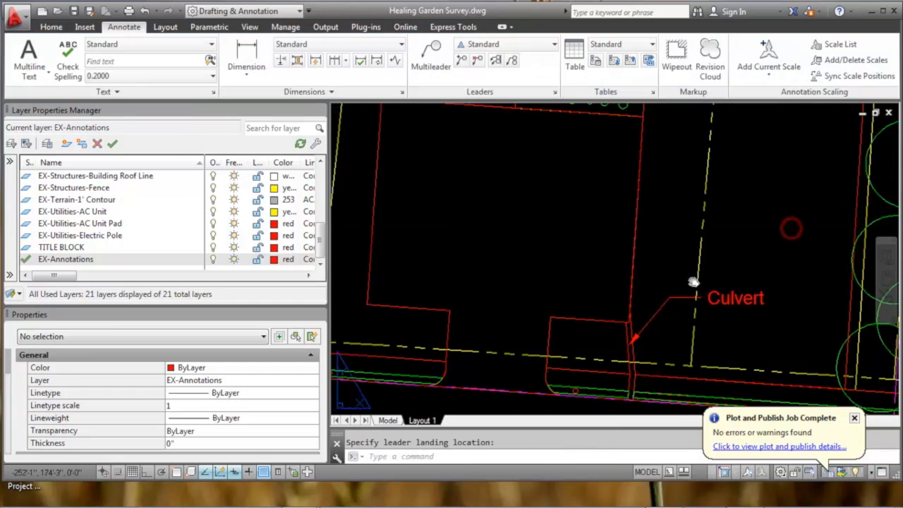
Add a multileader labelled "Parcel Line" on two lines, pointing to the dashed parcel line west of the boundary, with the text to the west.
middle_click_drag(779, 206, 680, 264)
scroll(680, 264, "down", 1)
middle_click_drag(612, 257, 687, 294)
middle_click_drag(356, 250, 492, 281)
key("space")
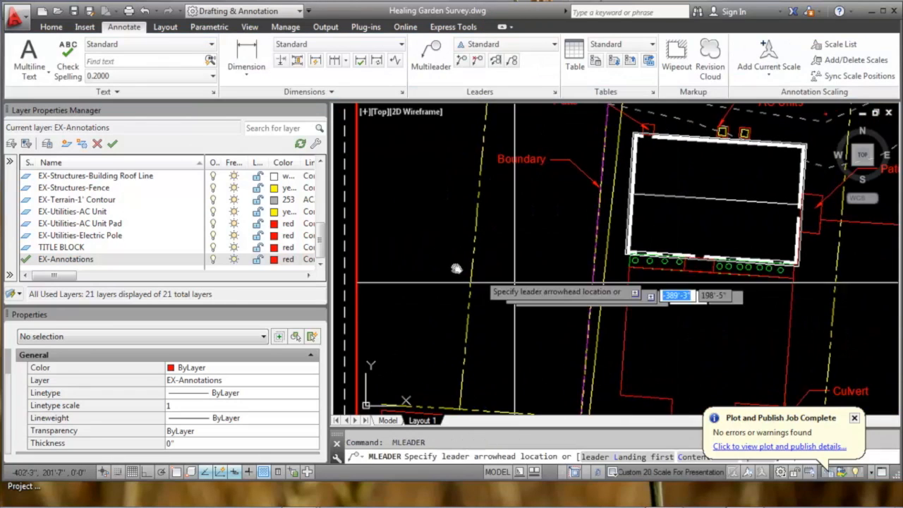
left_click(474, 239)
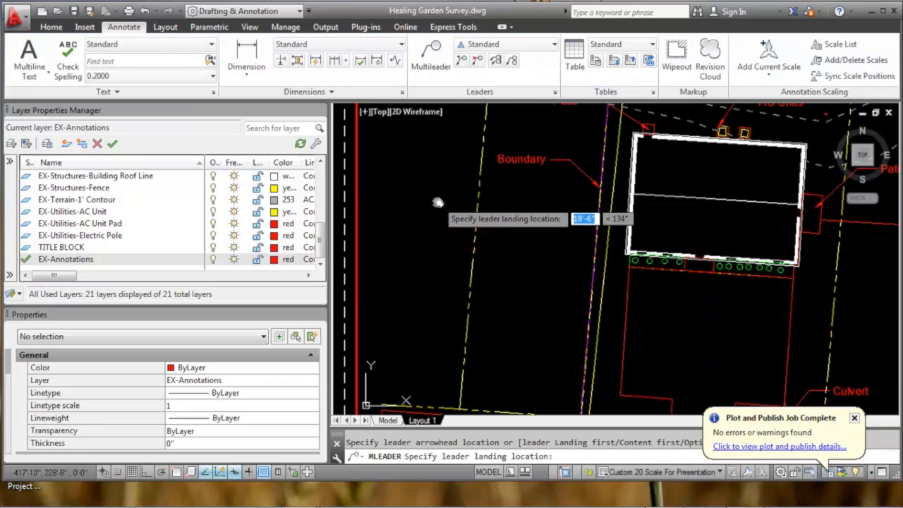
left_click(438, 202)
type("Parcel")
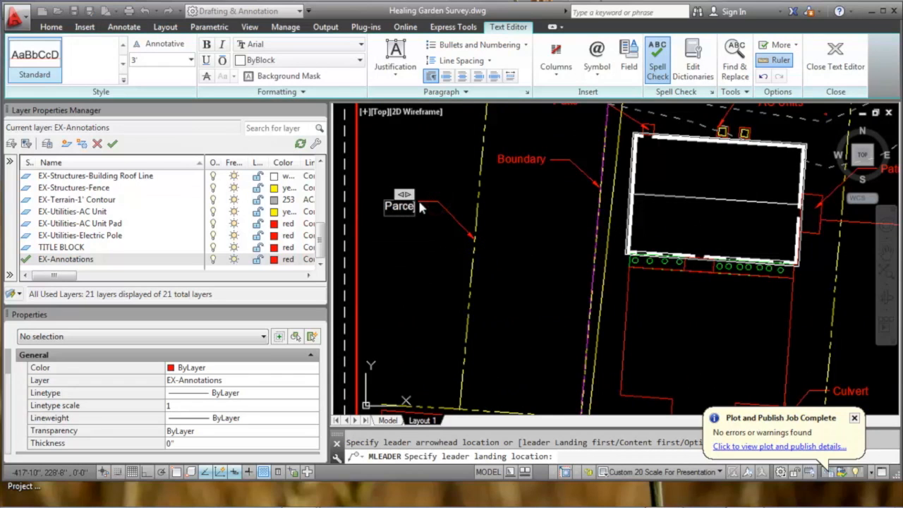
type(" Line")
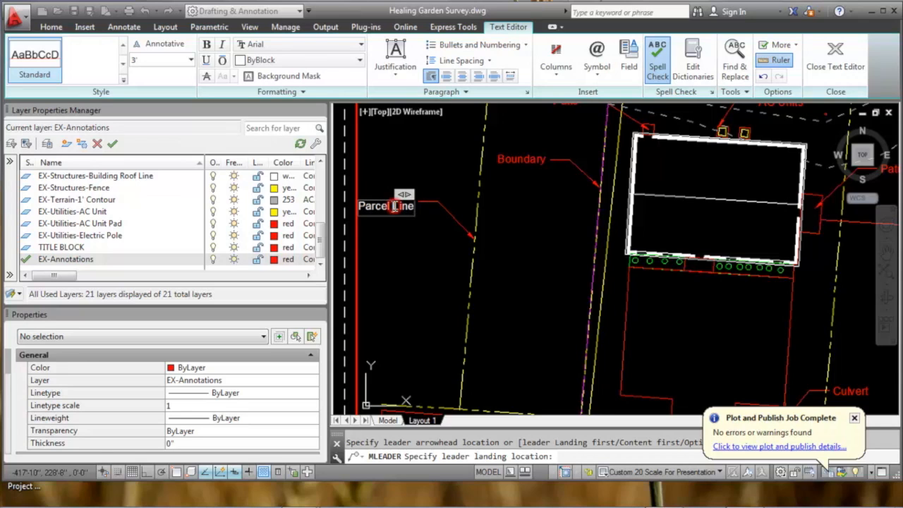
left_click(417, 270)
scroll(395, 282, "down", 5)
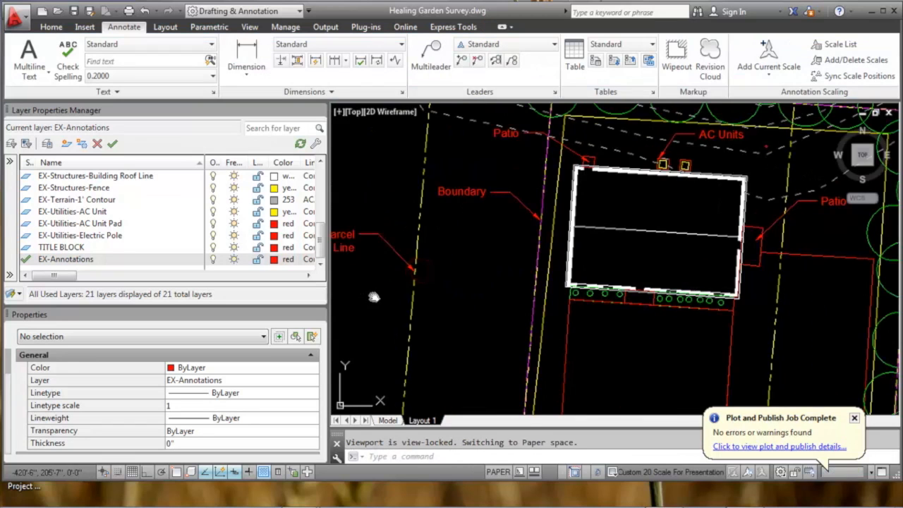
middle_click_drag(588, 242, 628, 250)
scroll(577, 276, "up", 2)
key("Return")
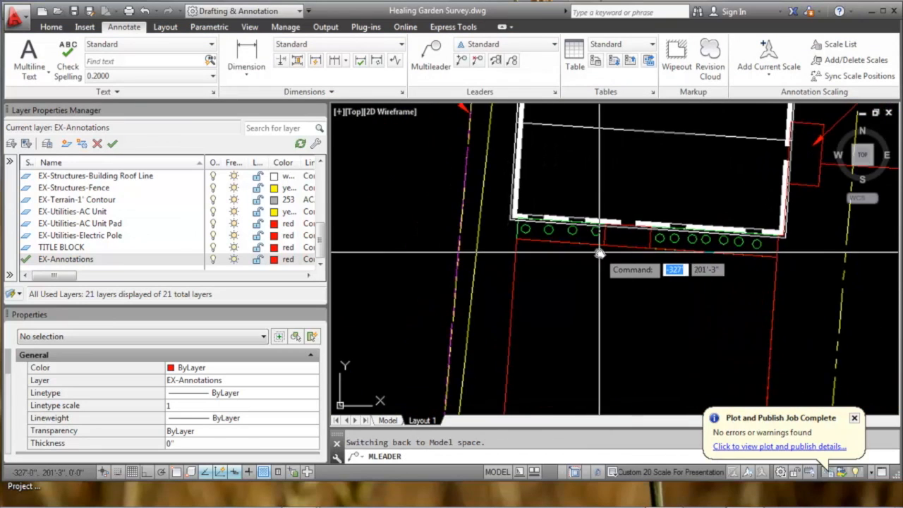
scroll(599, 252, "down", 2)
middle_click_drag(603, 297, 606, 273)
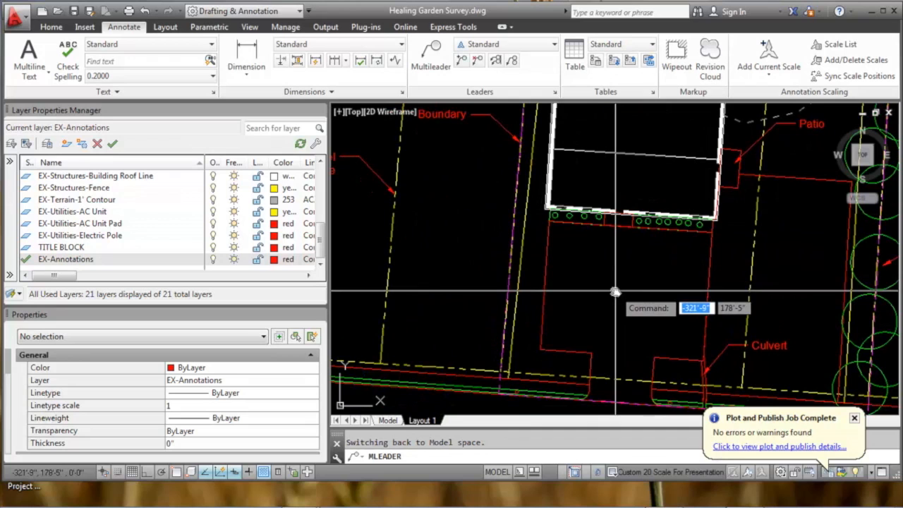
left_click(634, 304)
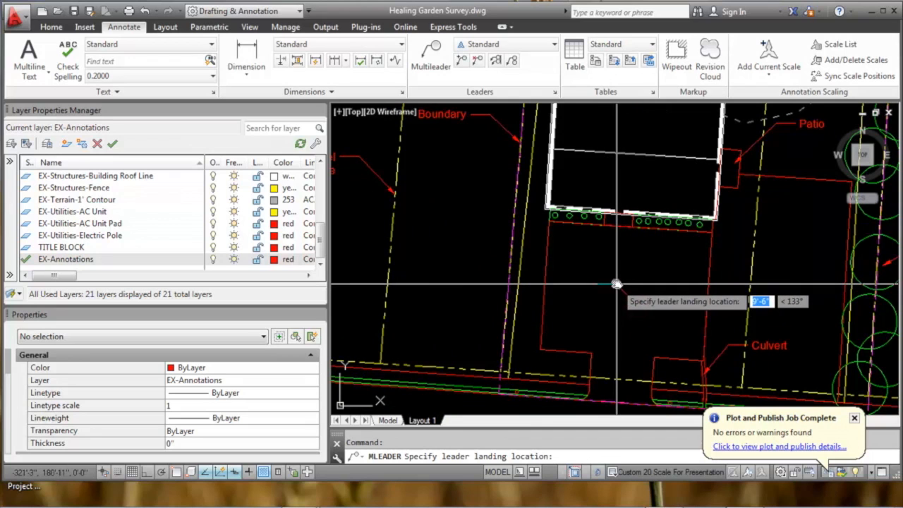
key("Escape")
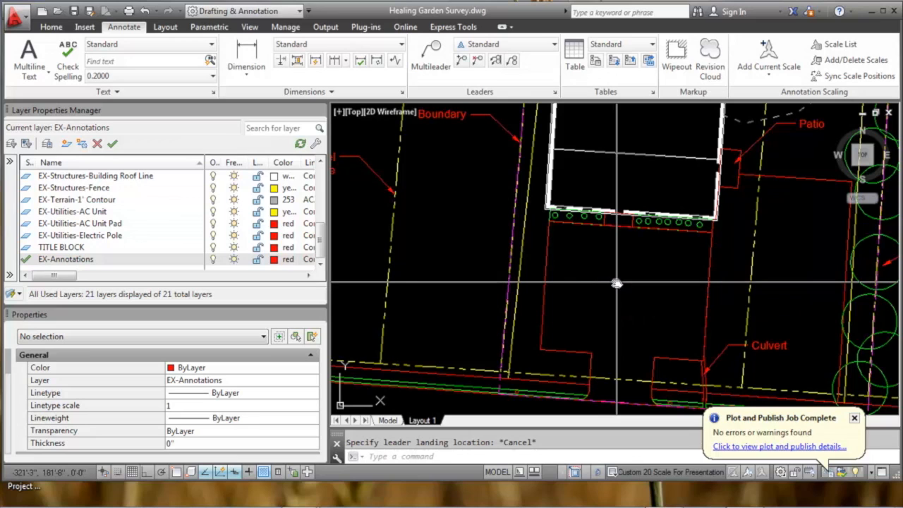
Try to add multiline text reading "Concrete Parking Area" in the paved area south of the house.
type("mtext")
key("Return")
left_click(600, 283)
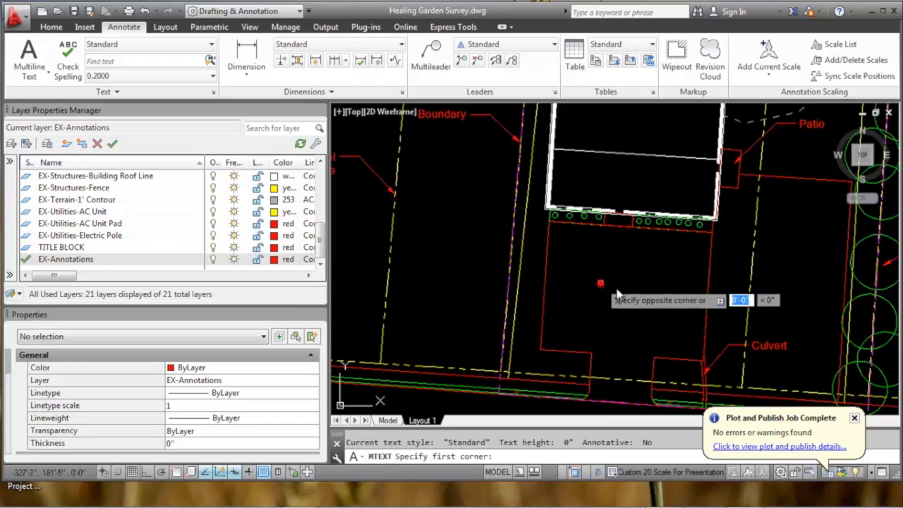
left_click(619, 301)
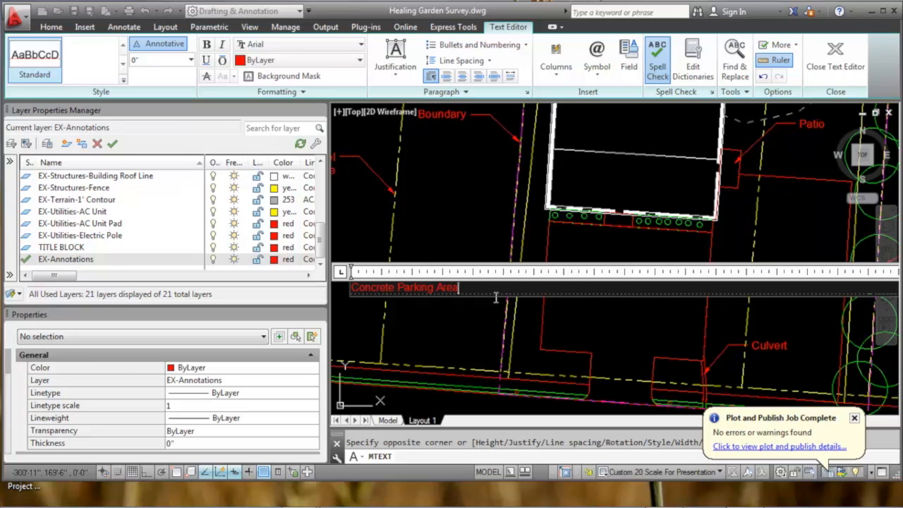
left_click(492, 343)
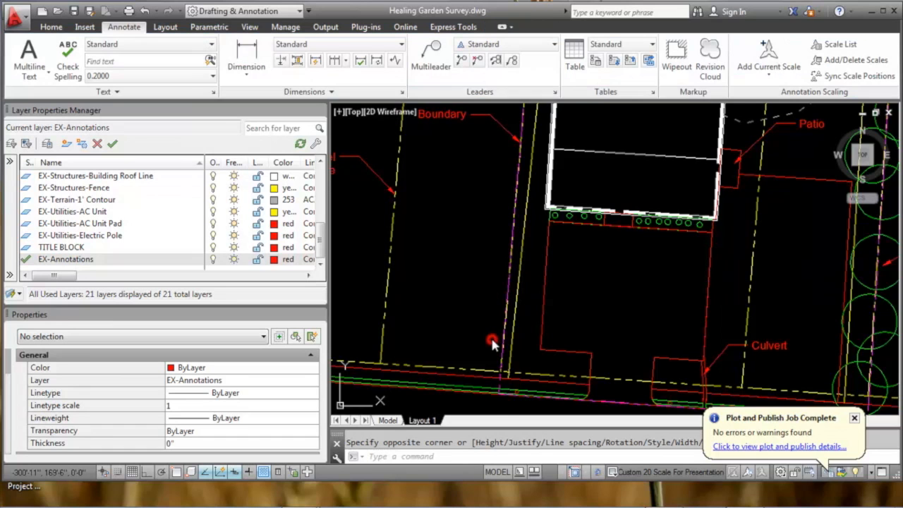
scroll(546, 293, "down", 2)
middle_click_drag(649, 295, 632, 282)
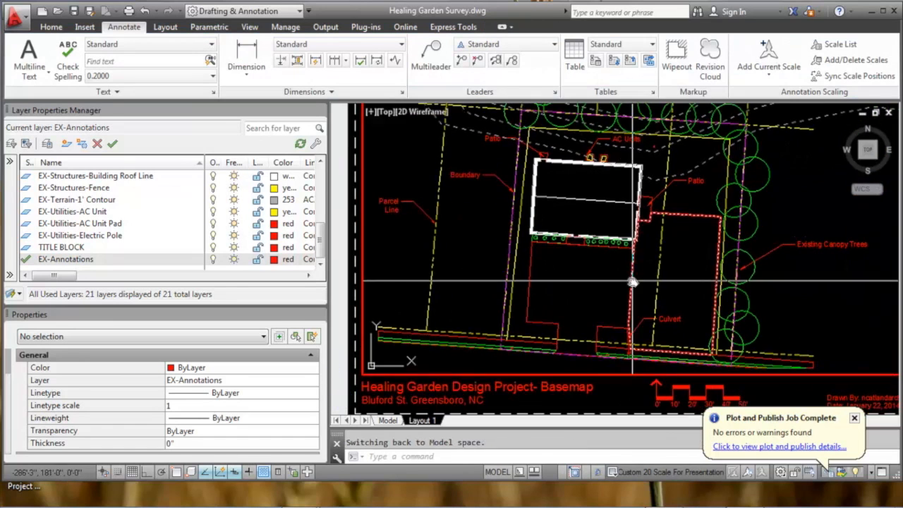
key("ctrl+z")
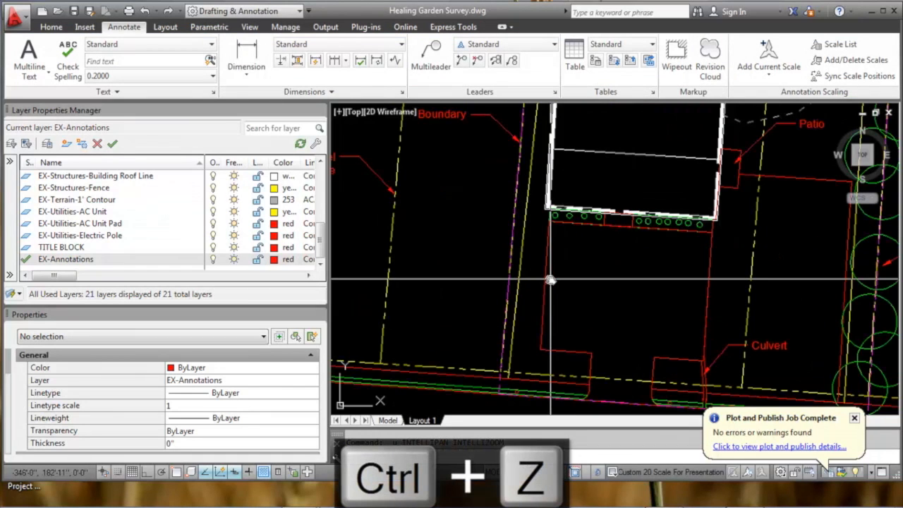
key("ctrl+z")
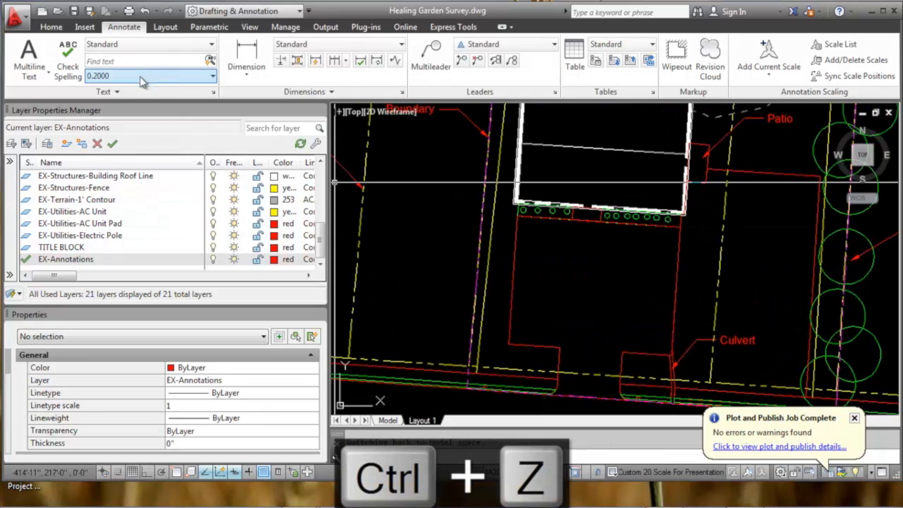
Make the Standard text style annotative, apply the change and set it as the current style.
left_click(208, 93)
left_click(189, 76)
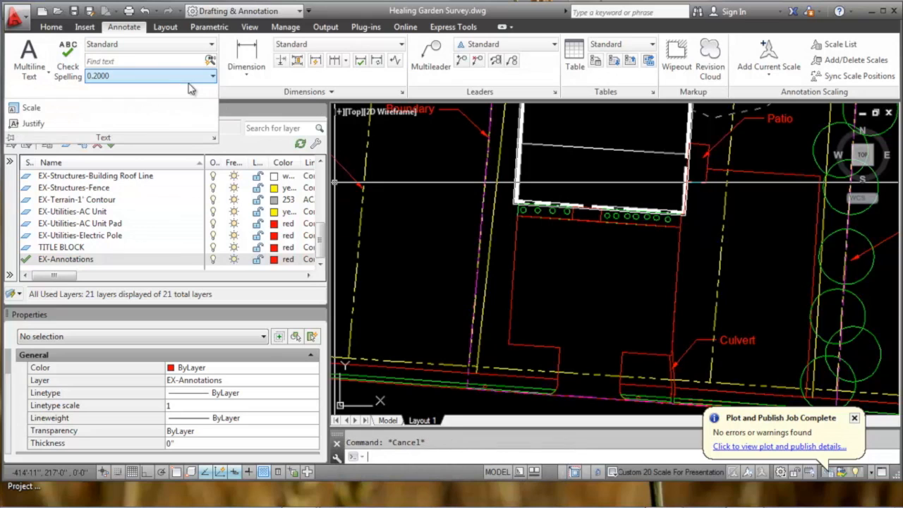
left_click(214, 139)
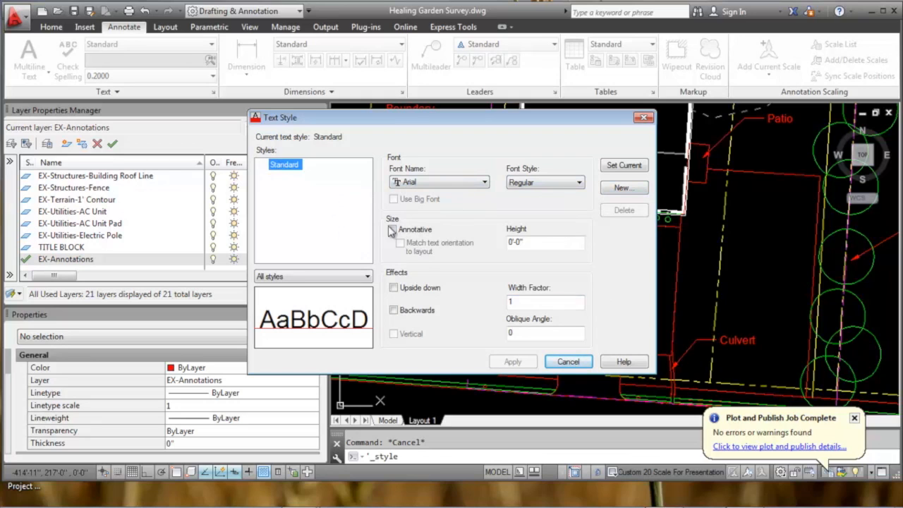
double_click(529, 240)
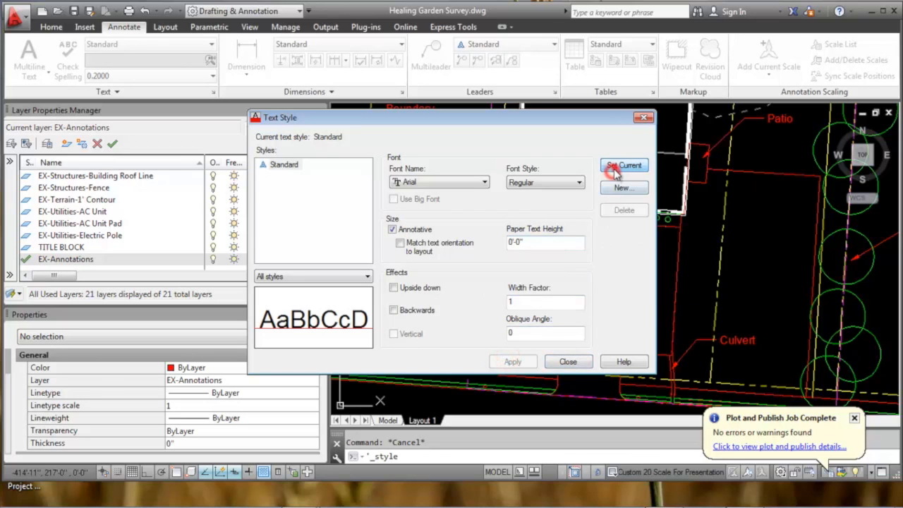
left_click(568, 361)
Add annotative multiline text reading "Concrete Parking Area" on two lines in the paved area south of the house.
double_click(495, 273)
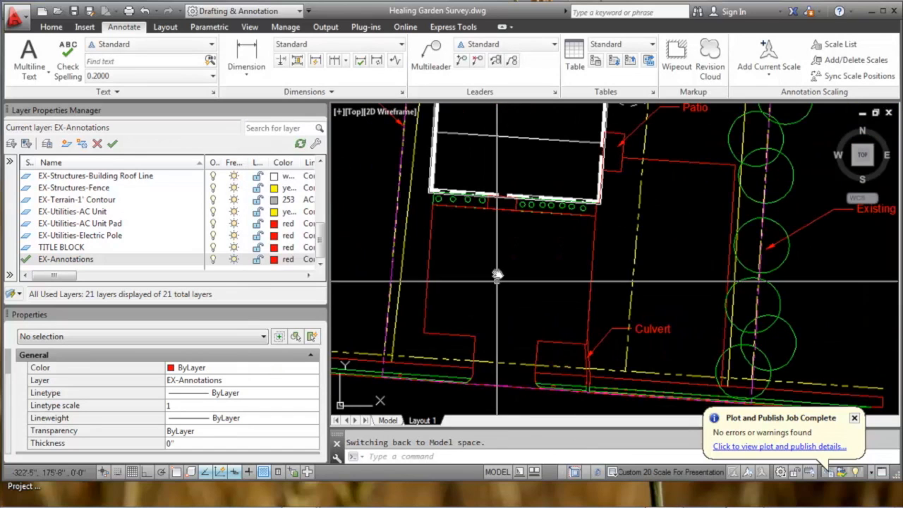
type("mtext")
key("Return")
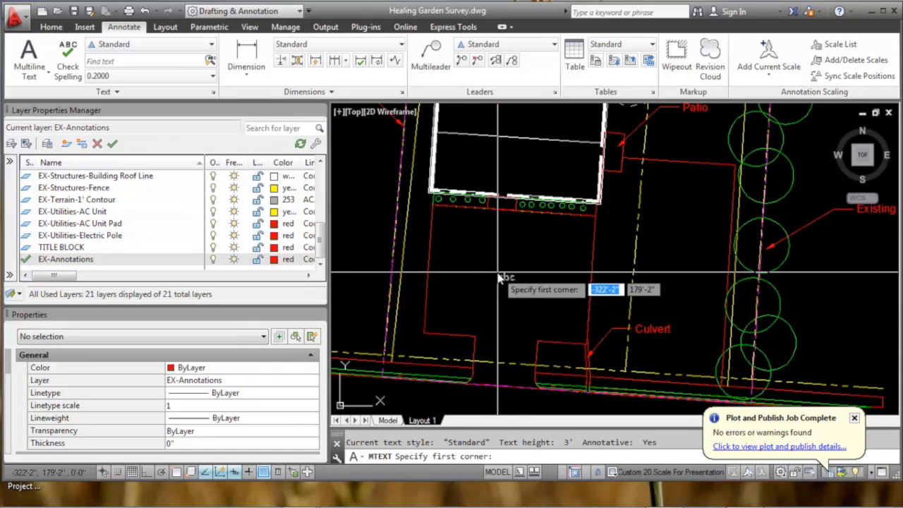
left_click(477, 270)
left_click(549, 292)
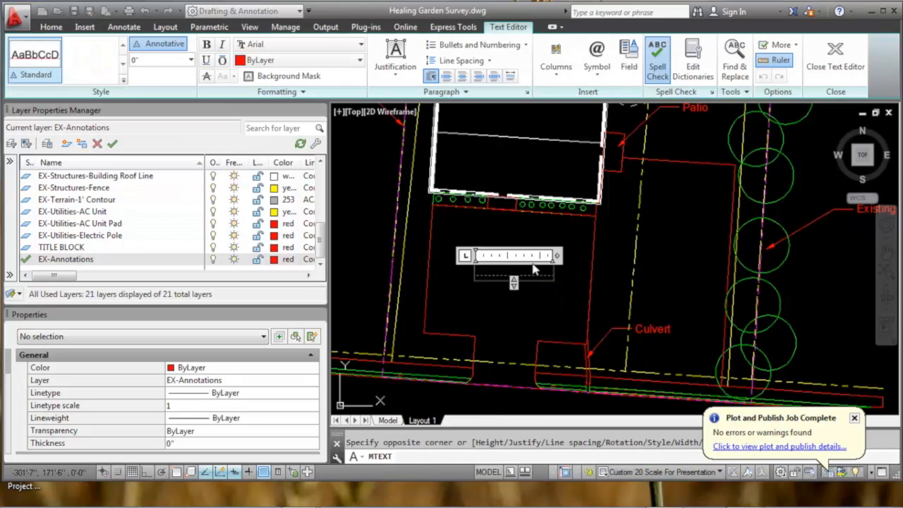
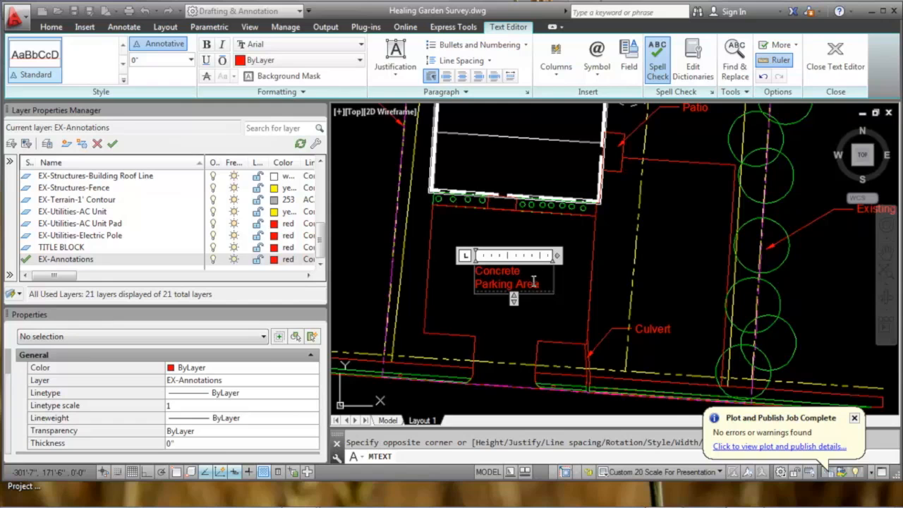
left_click(523, 329)
scroll(532, 291, "down", 1)
middle_click_drag(532, 291, 445, 271)
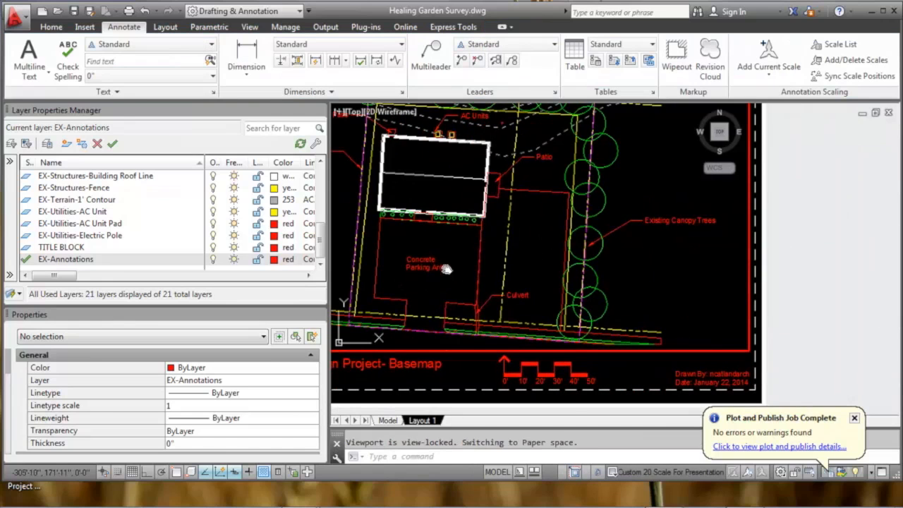
Copy the "Concrete Parking Area" text eastward into the adjoining parking area north of the Culvert label.
left_click(430, 259)
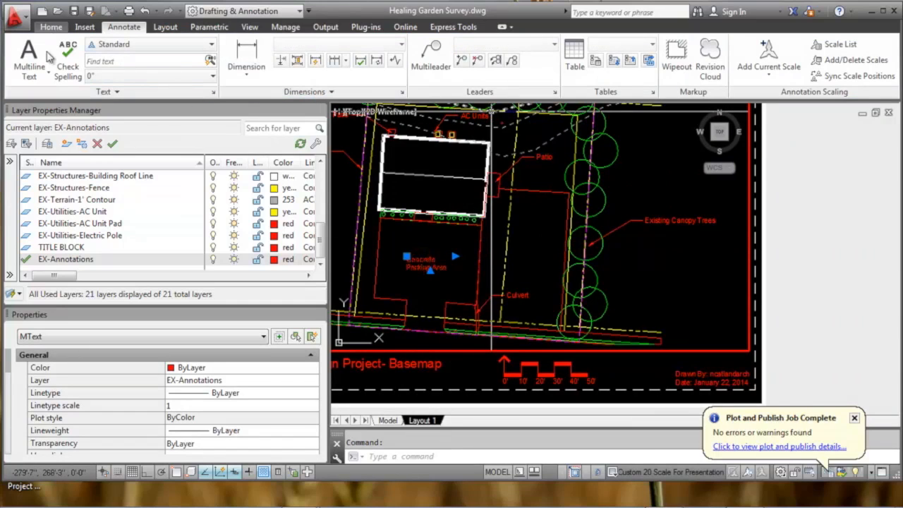
scroll(437, 241, "up", 1)
middle_click_drag(437, 241, 444, 231)
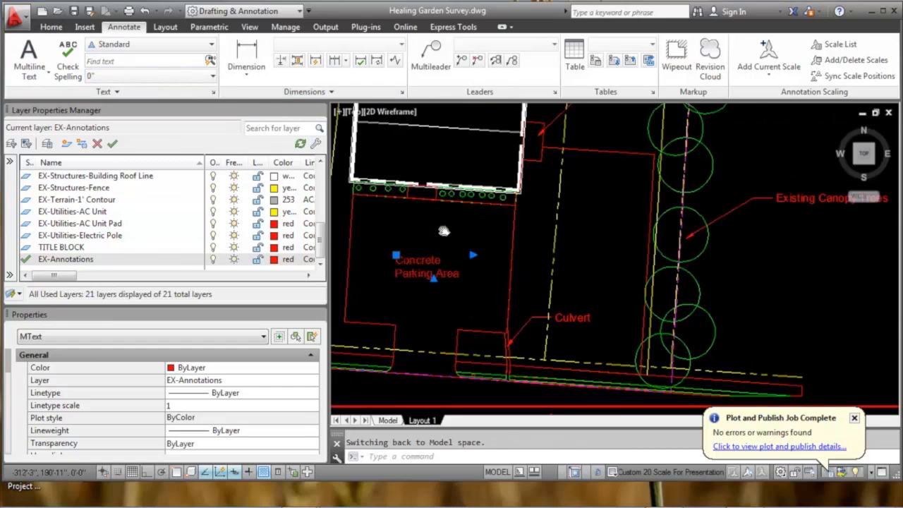
key("Escape")
scroll(444, 231, "down", 1)
type("copy")
key("Return")
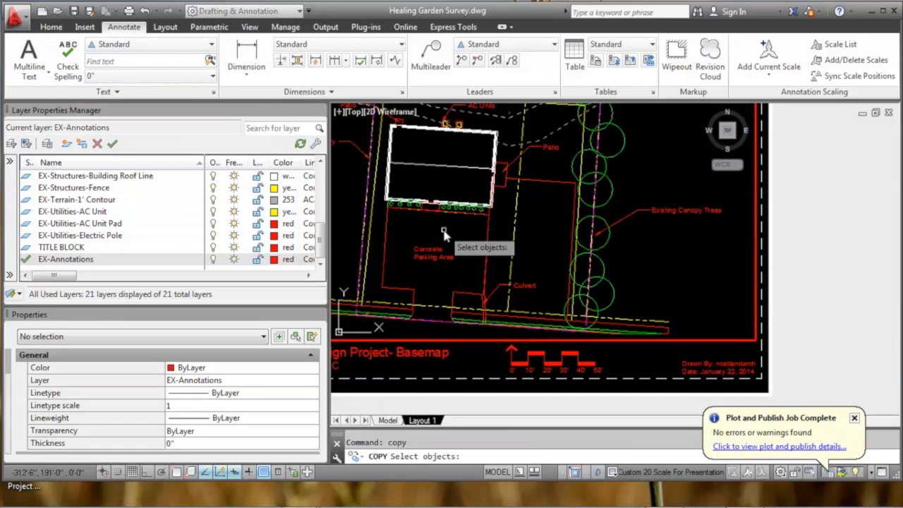
key("Return")
left_click(421, 256)
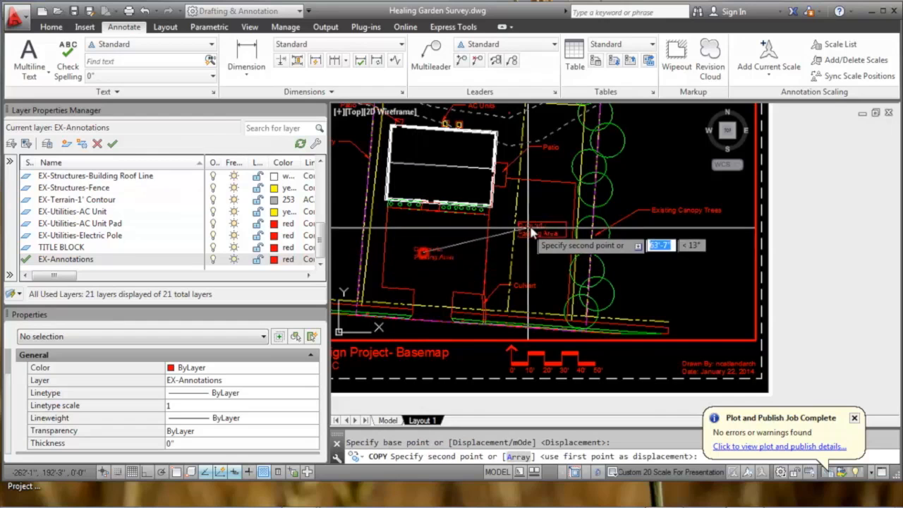
scroll(530, 225, "up", 1)
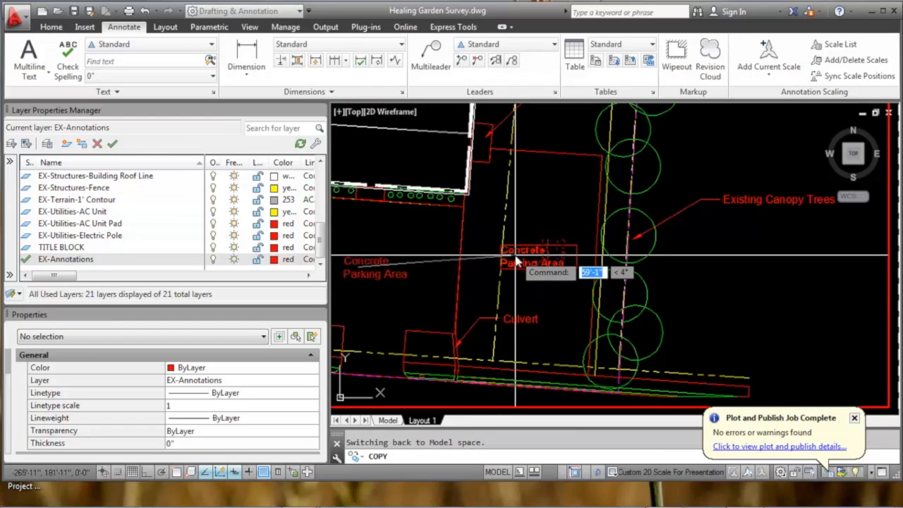
left_click(529, 250)
key("Escape")
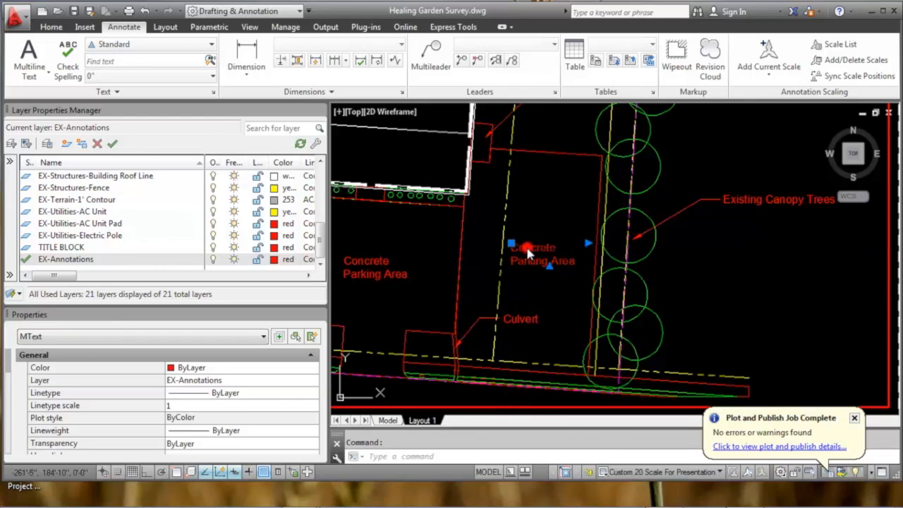
Change the copied label's text to "Gravel Parking Area", keeping it on two lines.
double_click(565, 248)
key("ctrl+a")
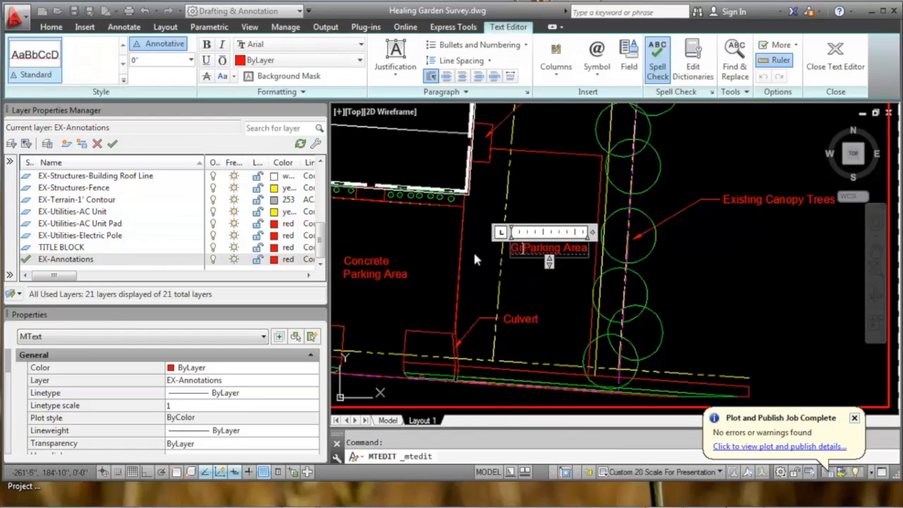
key("Delete")
type("Gravel Parking Area")
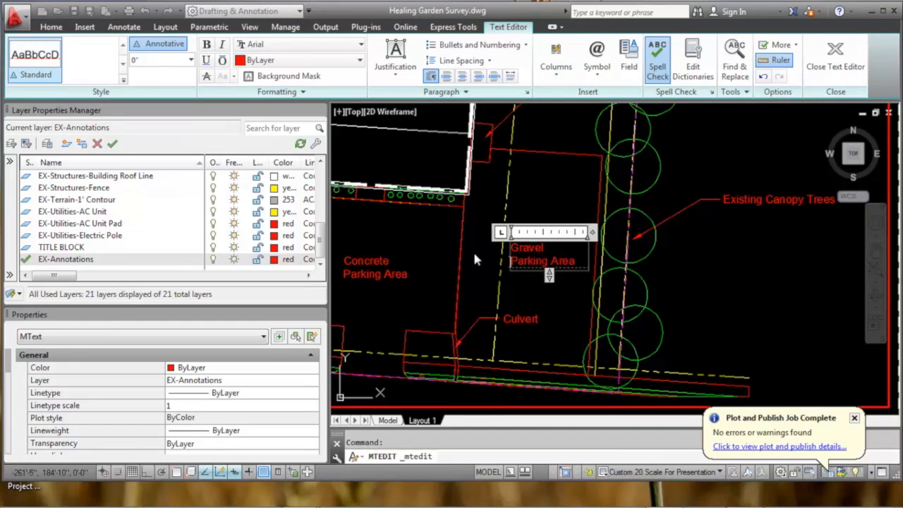
left_click(540, 299)
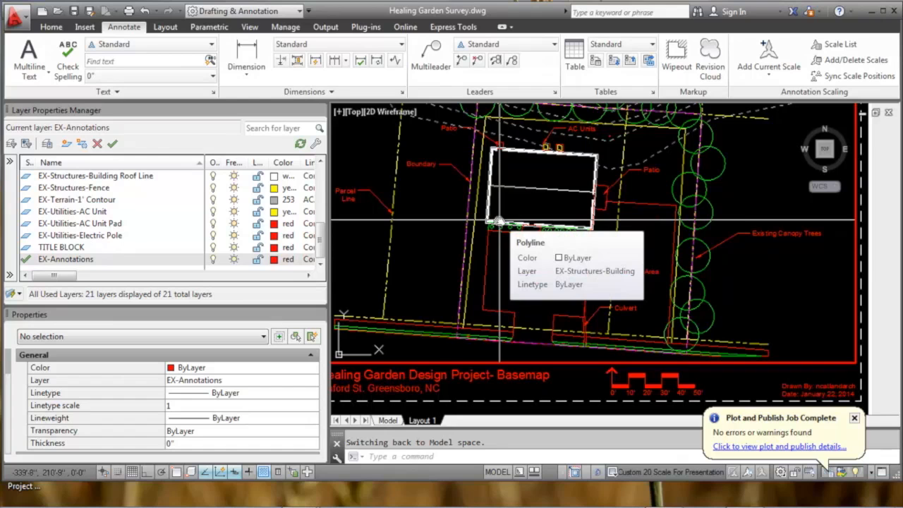
Add a multileader labelled "Electric Pole" pointing to the pole near the boundary's southwest corner, with the text to the northwest.
left_click(430, 57)
scroll(507, 165, "up", 2)
middle_click_drag(474, 337, 522, 297)
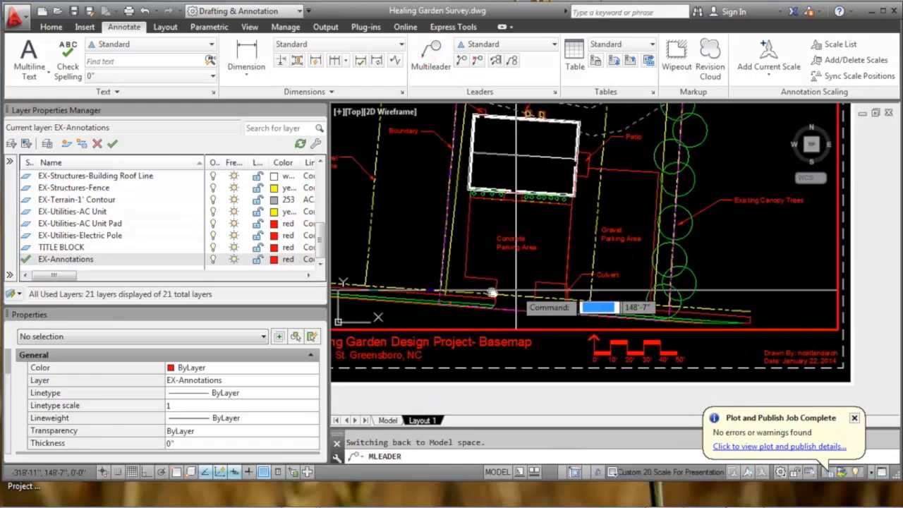
scroll(443, 297, "up", 3)
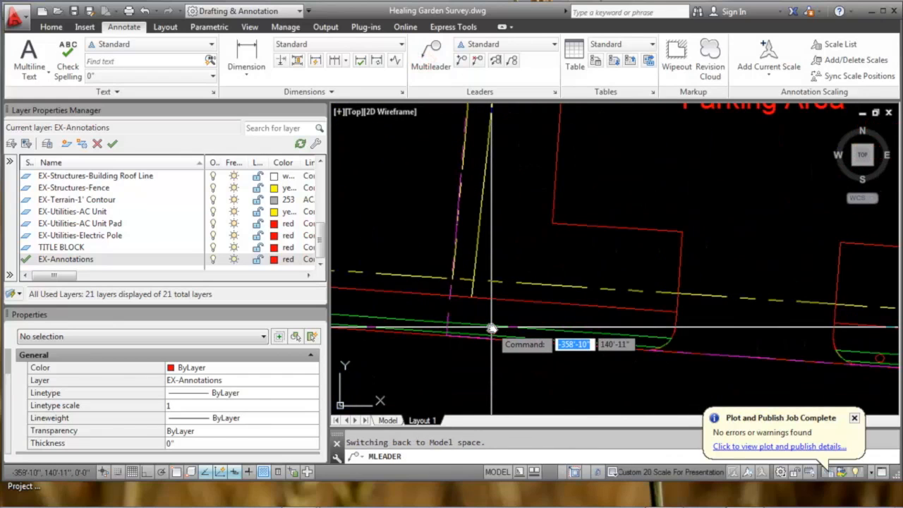
left_click(492, 330)
scroll(508, 317, "down", 2)
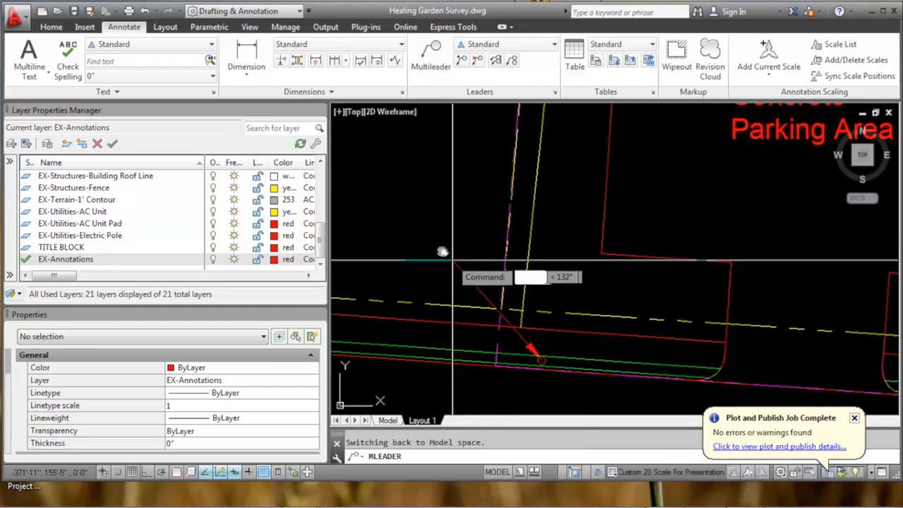
left_click(425, 240)
type("ele")
key("BackSpace")
key("BackSpace")
key("BackSpace")
type("Elecri")
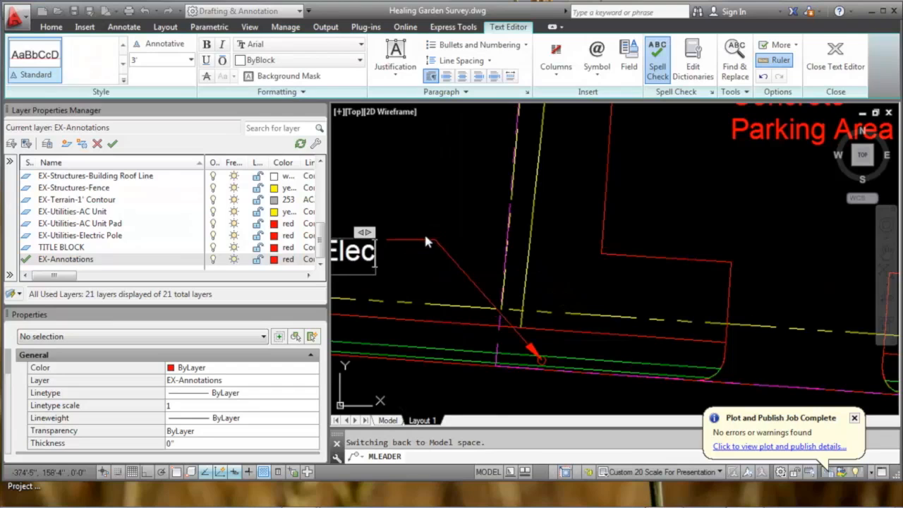
key("BackSpace")
key("BackSpace")
type("tric Pole")
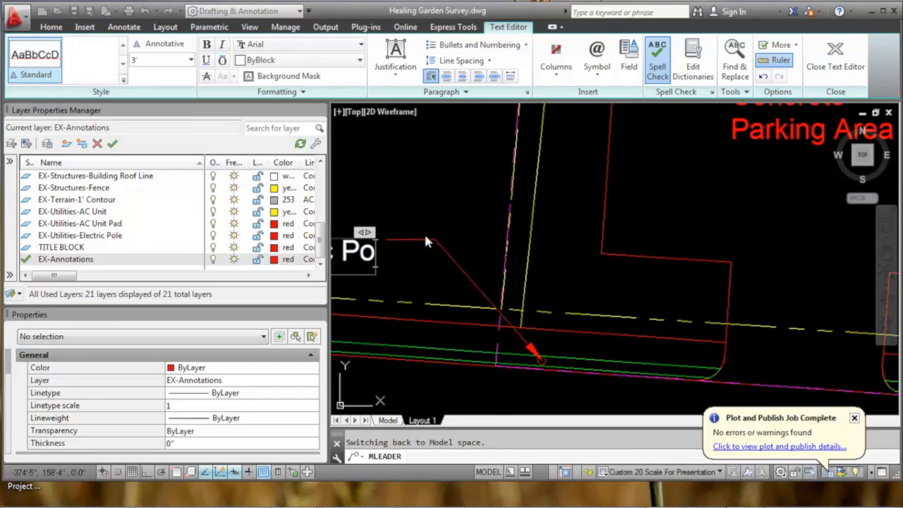
left_click(457, 215)
scroll(536, 268, "down", 3)
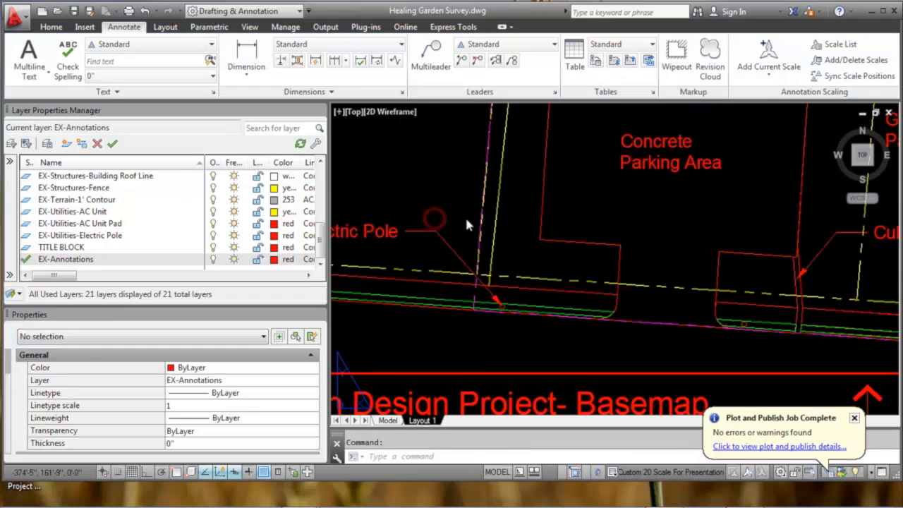
Add a second "Electric Pole" multileader pointing to the pole just west of the culvert, with the text to the southwest.
scroll(652, 295, "up", 6)
key("Return")
left_click(569, 286)
middle_click_drag(529, 312, 706, 282)
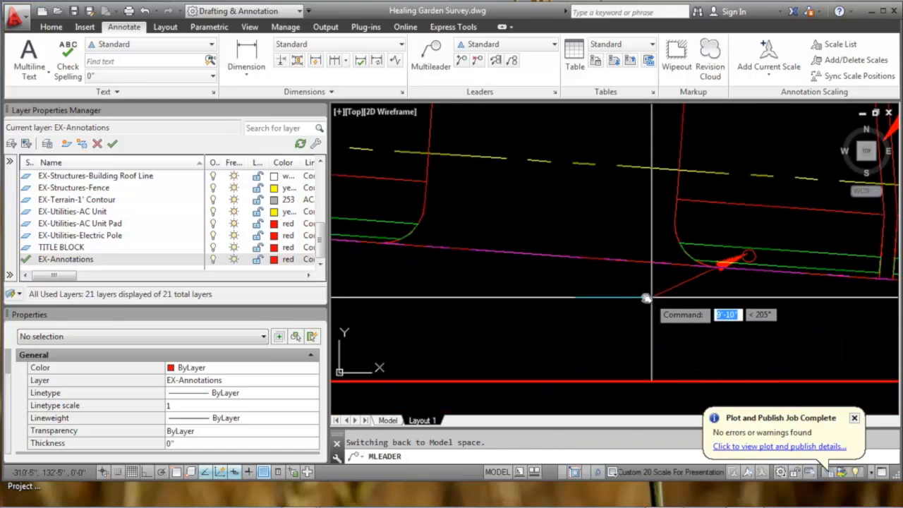
left_click(621, 310)
type("Elecr")
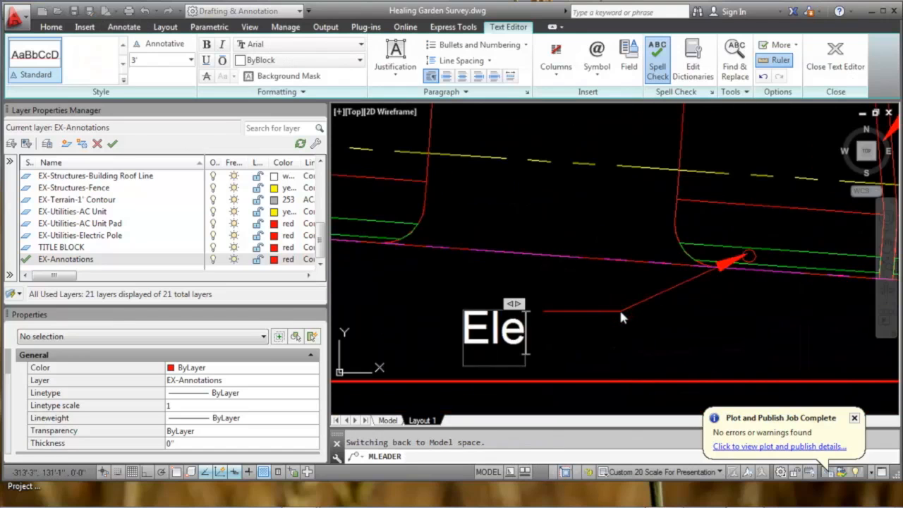
key("BackSpace")
type("ric")
key("BackSpace")
key("BackSpace")
type("tric P0o")
key("BackSpace")
key("BackSpace")
type("ole")
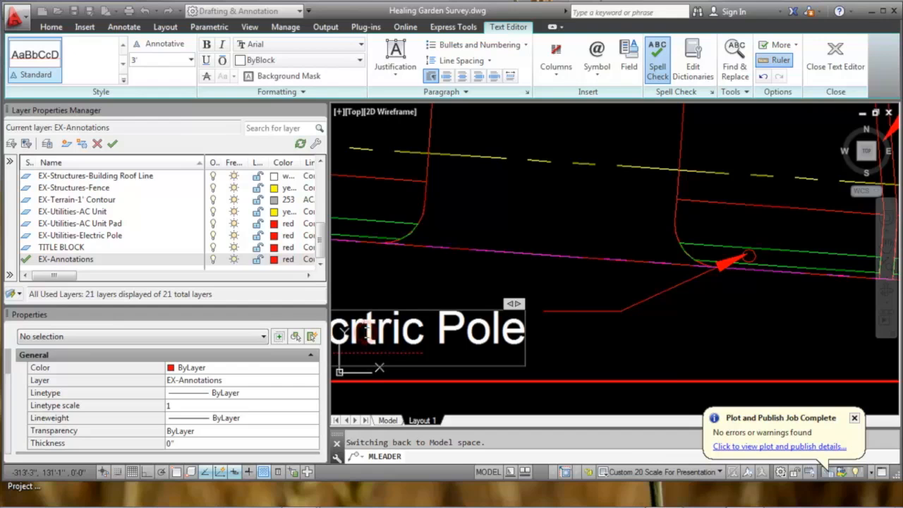
left_click(410, 262)
Add a multileader labelled "Sidewalk" pointing to the west end of the sidewalk strip, with the text to the northeast.
middle_click_drag(413, 283, 577, 273)
scroll(601, 243, "down", 3)
middle_click_drag(638, 202, 550, 272)
mouse_move(569, 212)
middle_mouse_down()
mouse_move(565, 259)
mouse_move(645, 240)
middle_mouse_up()
middle_click_drag(536, 229, 827, 208)
middle_click_drag(591, 277, 567, 276)
scroll(567, 279, "up", 4)
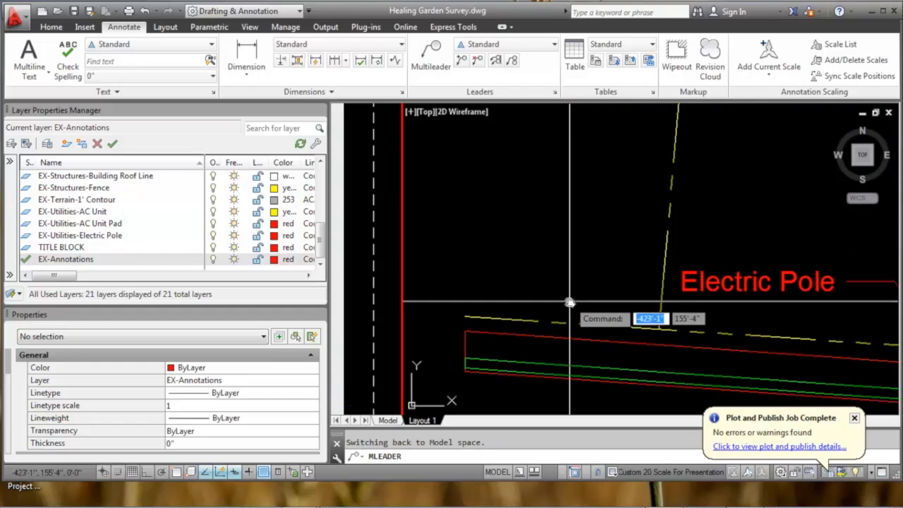
left_click(498, 333)
left_click(573, 214)
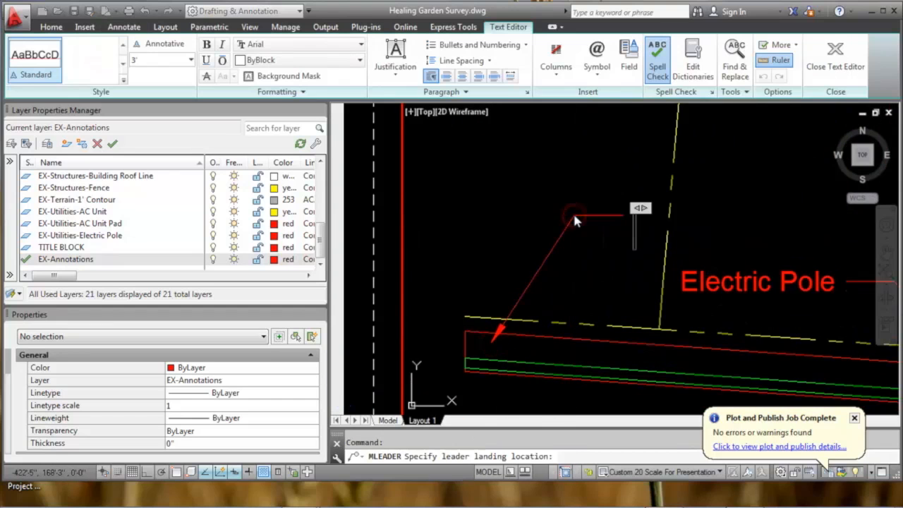
type("Sidewalk")
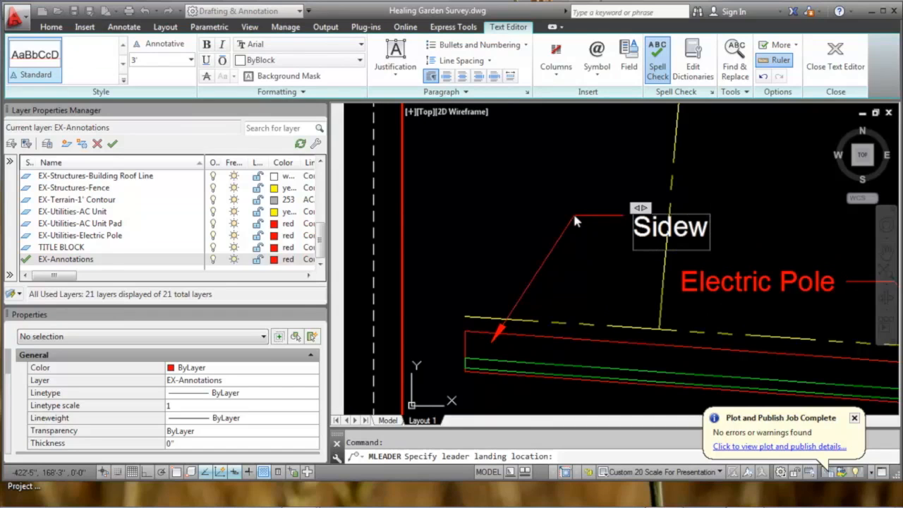
left_click(736, 174)
Add a multileader labelled "Light Pole" pointing to the small pole circle northeast of the house, with the text to the southeast.
scroll(650, 165, "down", 2)
mouse_move(649, 165)
middle_mouse_down()
mouse_move(583, 240)
mouse_move(525, 257)
middle_mouse_up()
scroll(609, 216, "down", 1)
middle_click_drag(609, 215, 468, 244)
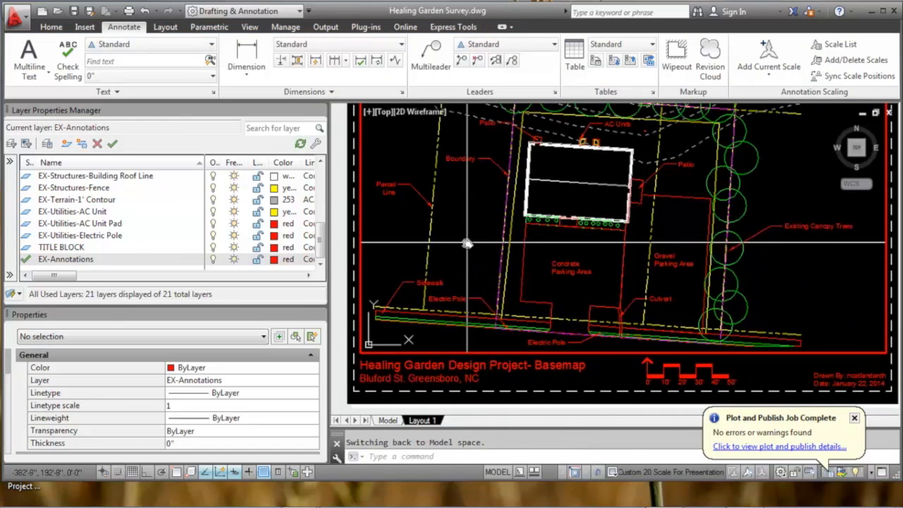
scroll(620, 145, "up", 1)
middle_click_drag(619, 146, 566, 174)
scroll(593, 162, "up", 1)
scroll(605, 179, "up", 4)
key("space")
scroll(530, 160, "up", 2)
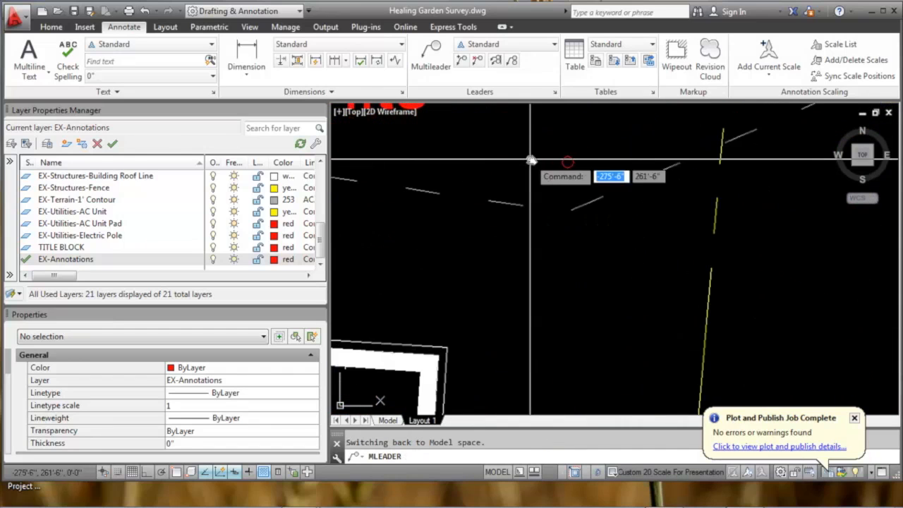
left_click(569, 165)
scroll(614, 238, "down", 4)
left_click(695, 254)
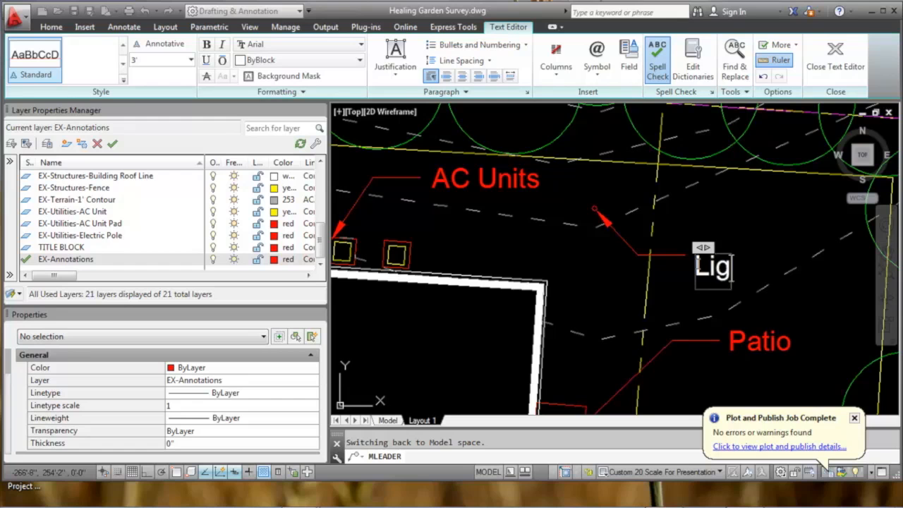
left_click(628, 195)
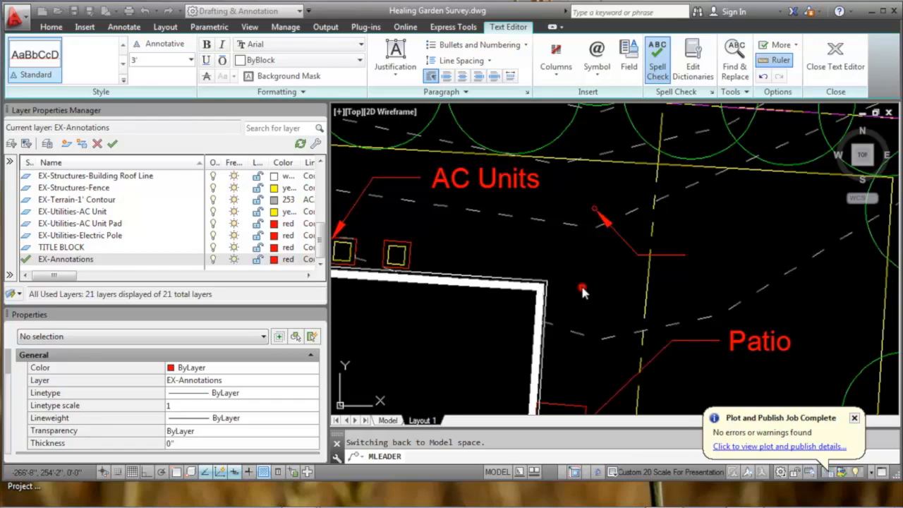
Add a multileader labelled "Fence" pointing to the west fence line southwest of the house, with the text to the northwest.
scroll(628, 195, "down", 4)
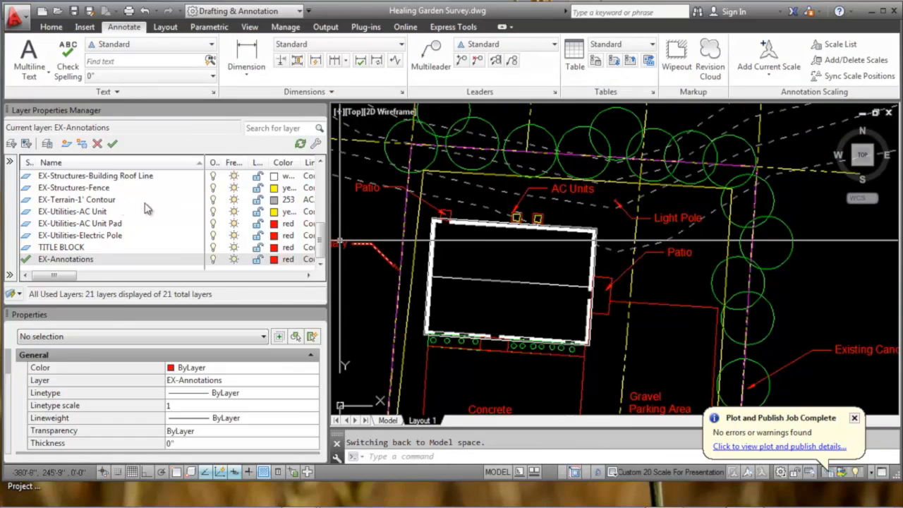
middle_click_drag(607, 293, 687, 242)
scroll(576, 256, "down", 2)
mouse_move(577, 256)
middle_mouse_down()
mouse_move(585, 286)
mouse_move(560, 237)
middle_mouse_up()
scroll(714, 252, "up", 2)
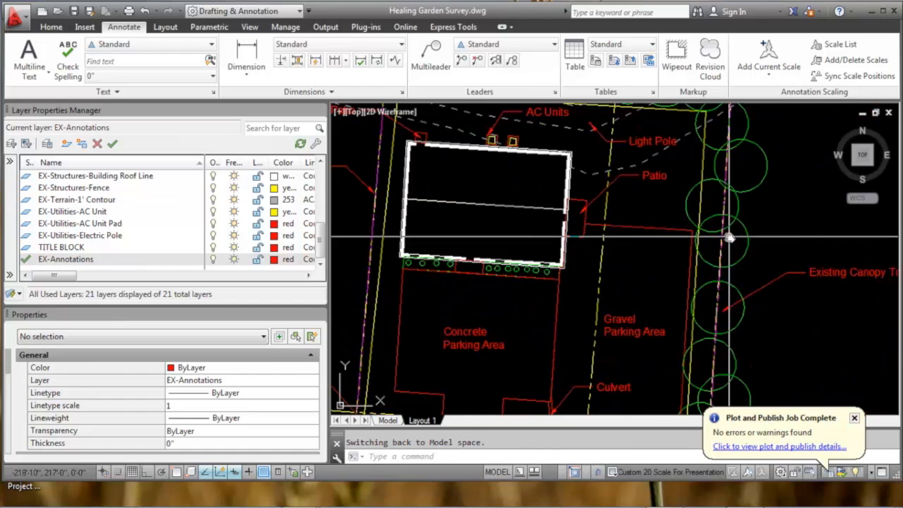
middle_click_drag(533, 265, 644, 262)
key("Return")
scroll(496, 291, "up", 2)
scroll(498, 291, "down", 2)
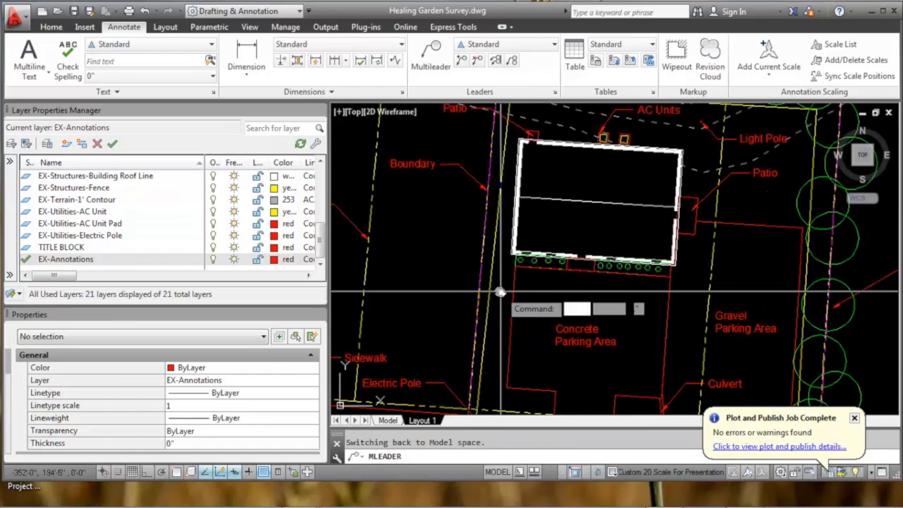
left_click(493, 282)
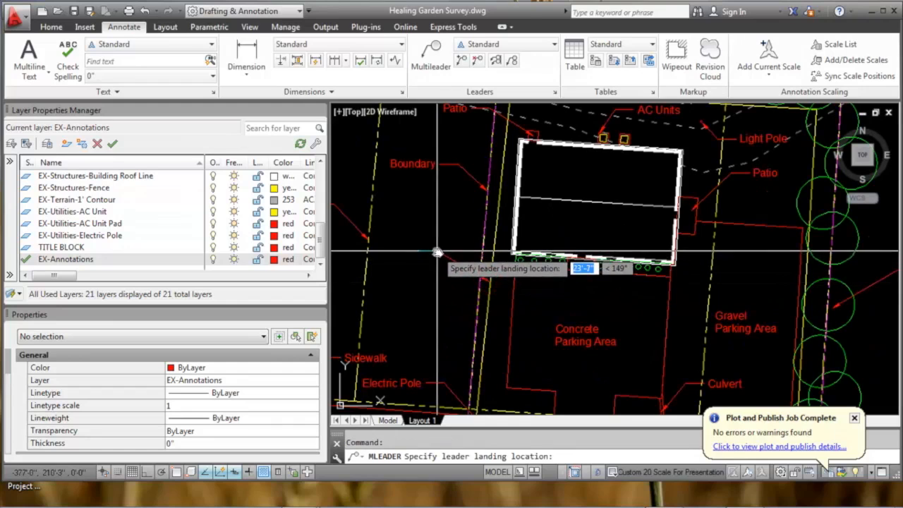
left_click(436, 252)
type("Fence")
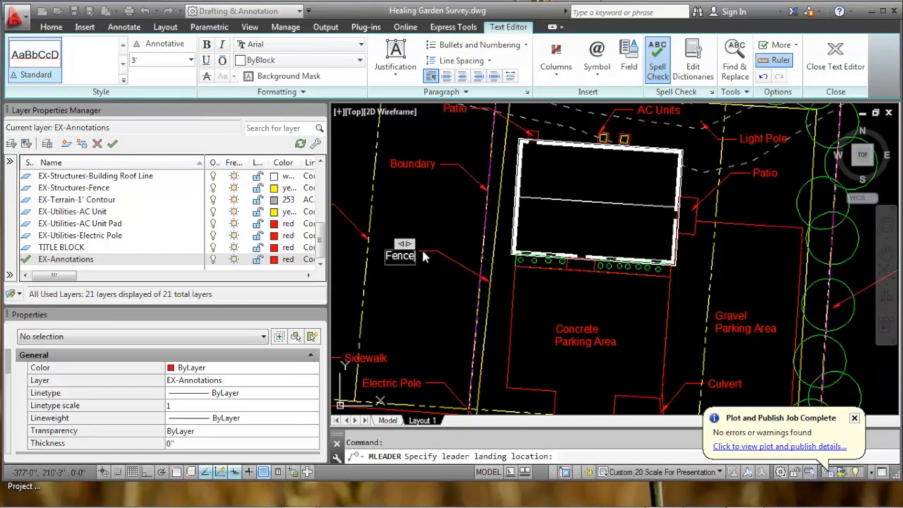
left_click(448, 322)
Compare the labelled plan with the layer list to check which existing features still need a label.
middle_click_drag(446, 317, 414, 206)
scroll(430, 224, "down", 2)
mouse_move(492, 215)
middle_mouse_down()
mouse_move(492, 292)
mouse_move(533, 324)
middle_mouse_up()
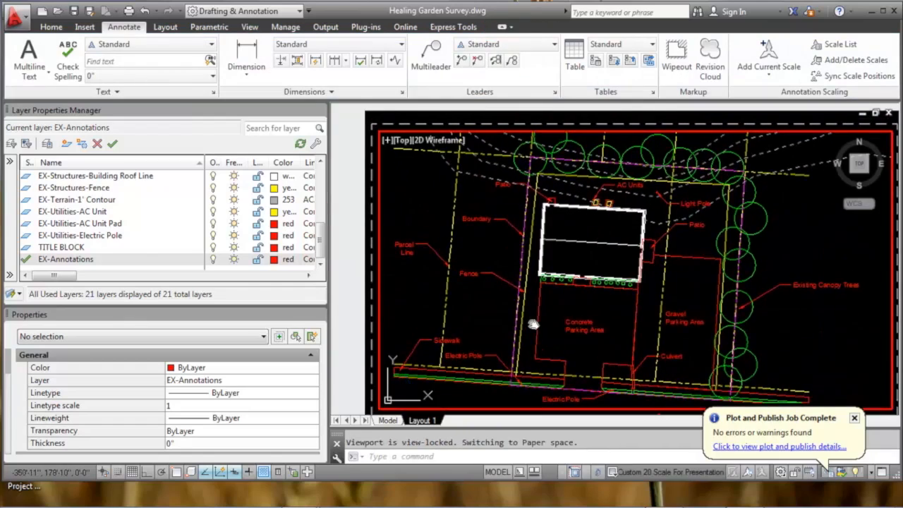
middle_click_drag(582, 363, 549, 322)
double_click(548, 322)
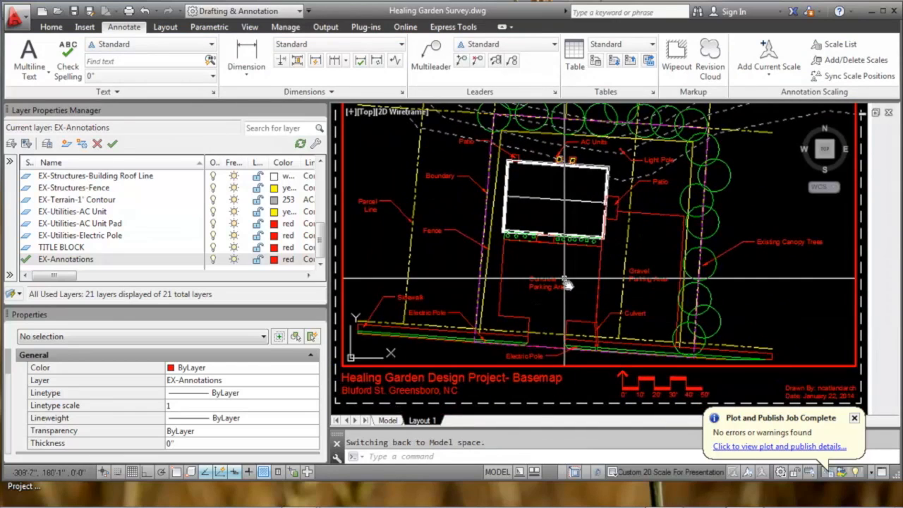
middle_click_drag(613, 289, 553, 294)
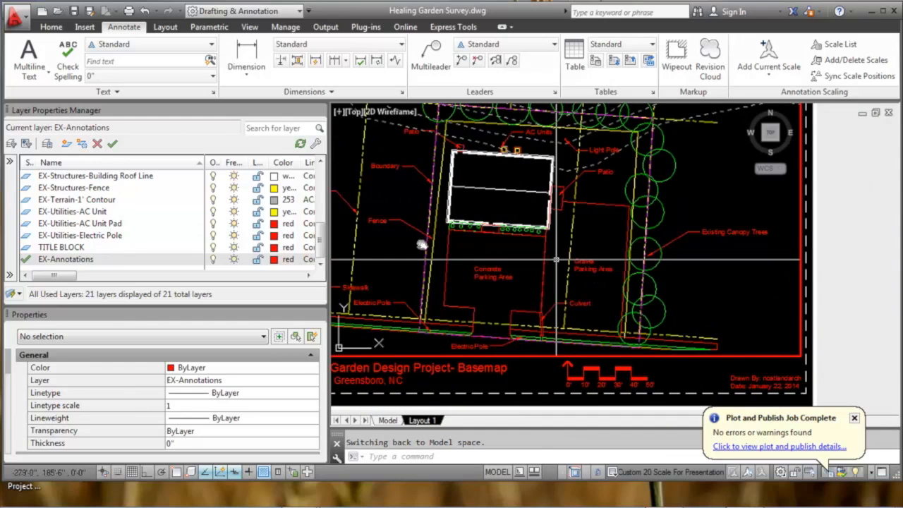
scroll(318, 226, "up", 3)
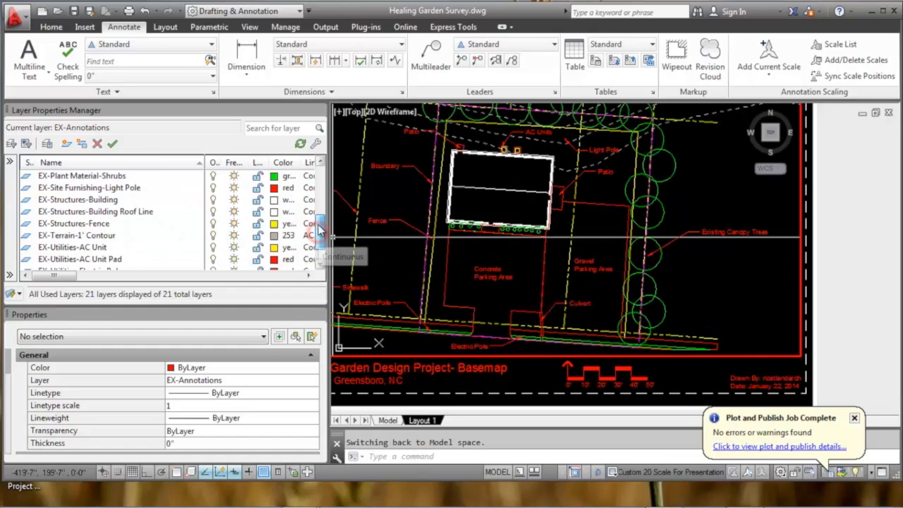
scroll(318, 204, "up", 1)
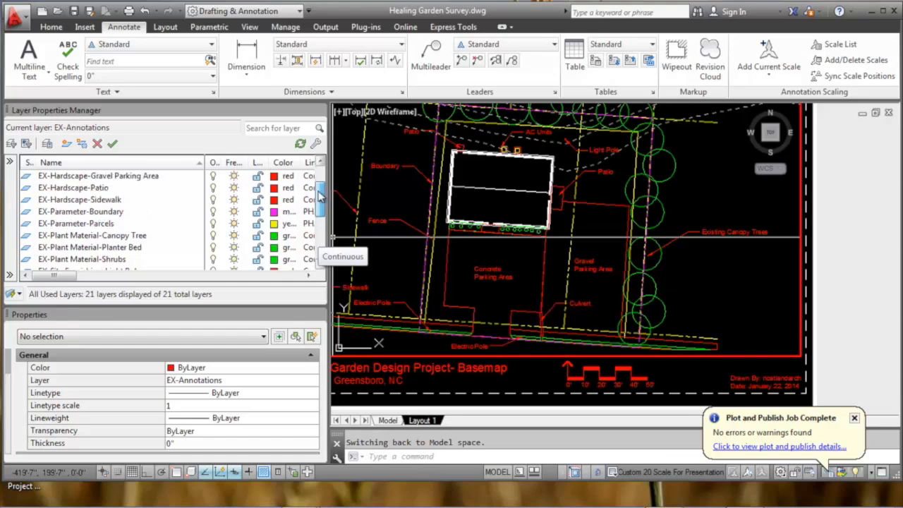
scroll(599, 254, "up", 2)
scroll(578, 250, "up", 4)
key("space")
scroll(520, 233, "up", 2)
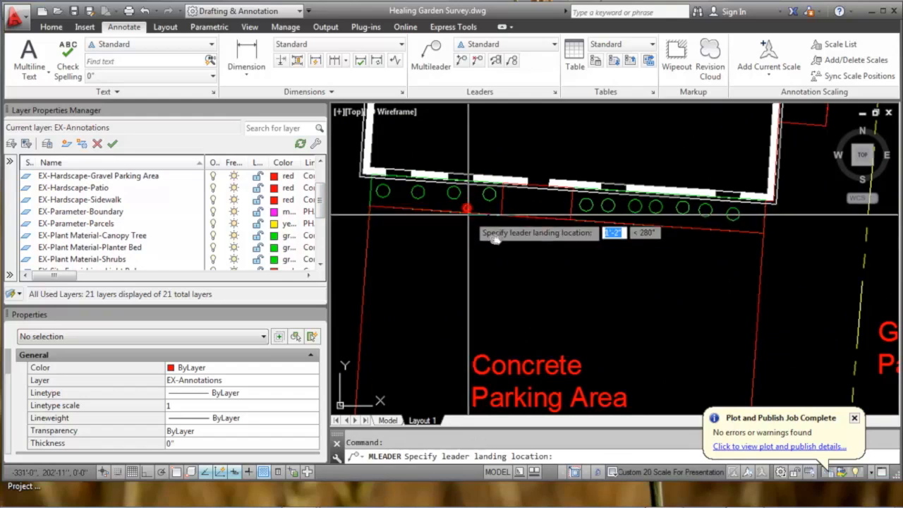
key("Escape")
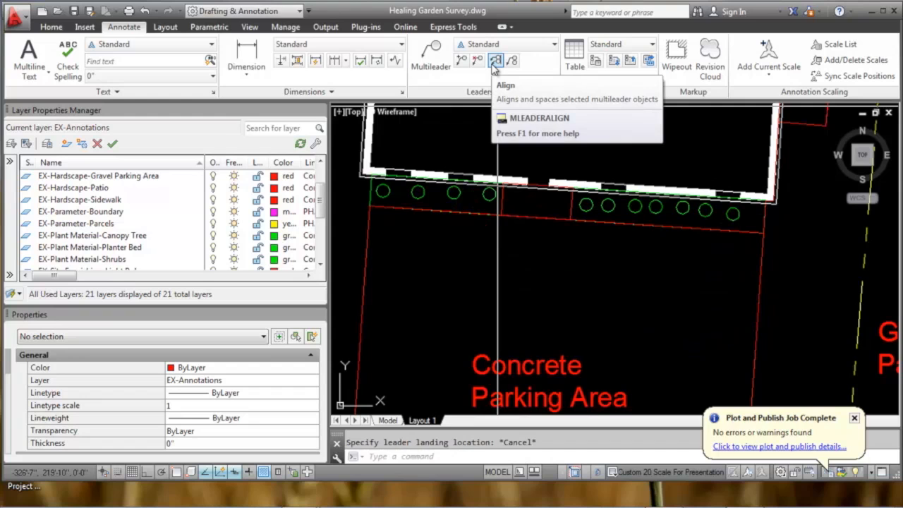
Add a multileader labelled "Planter Bed" pointing to the western planter bed south of the house, with the text to the southeast.
left_click(432, 65)
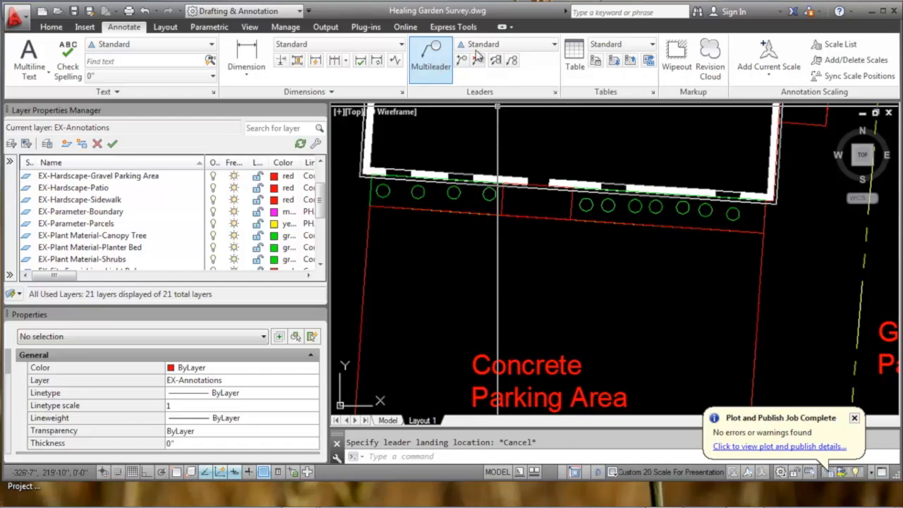
left_click(439, 206)
left_click(517, 296)
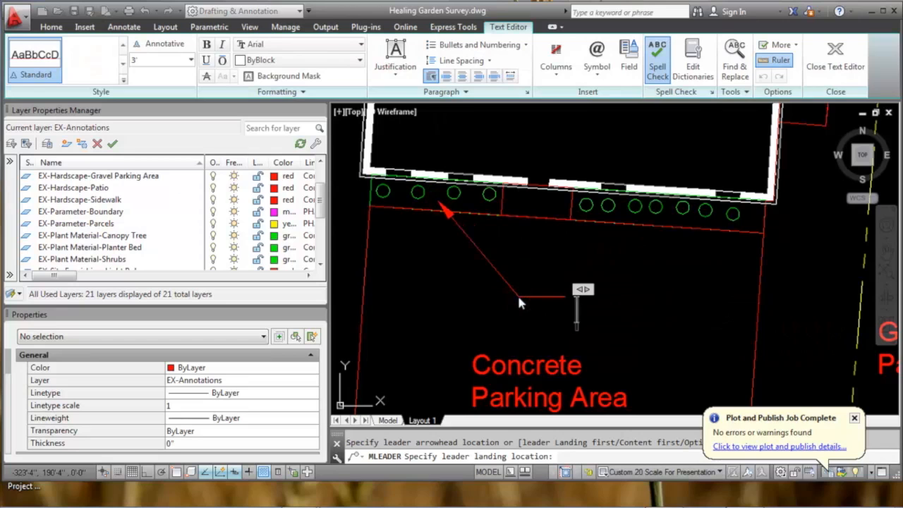
type("Planter Bed")
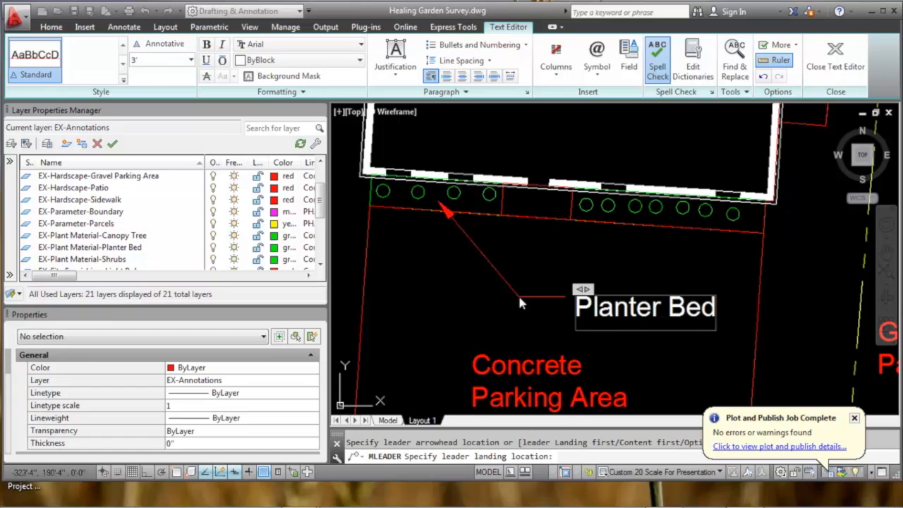
left_click(518, 294)
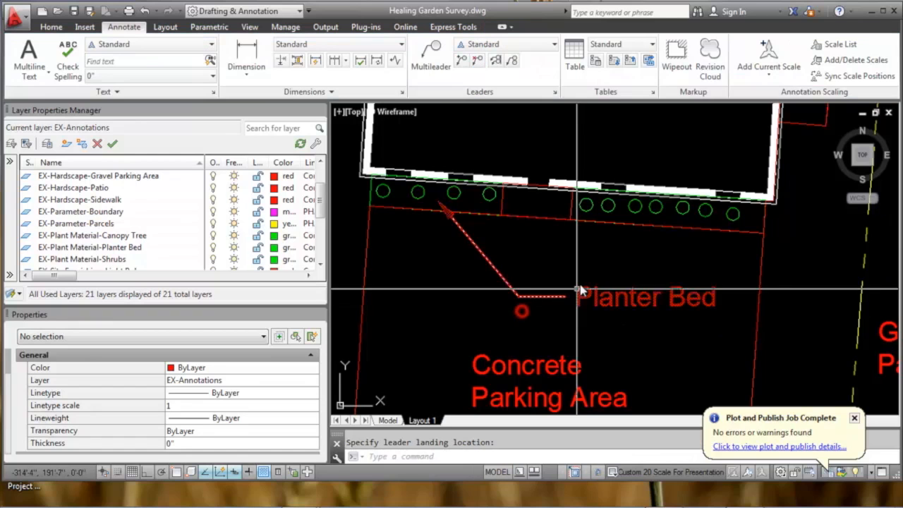
Add a second leader to the "Planter Bed" label, pointing to the west end of the eastern planter bed.
left_click(548, 297)
left_click(461, 60)
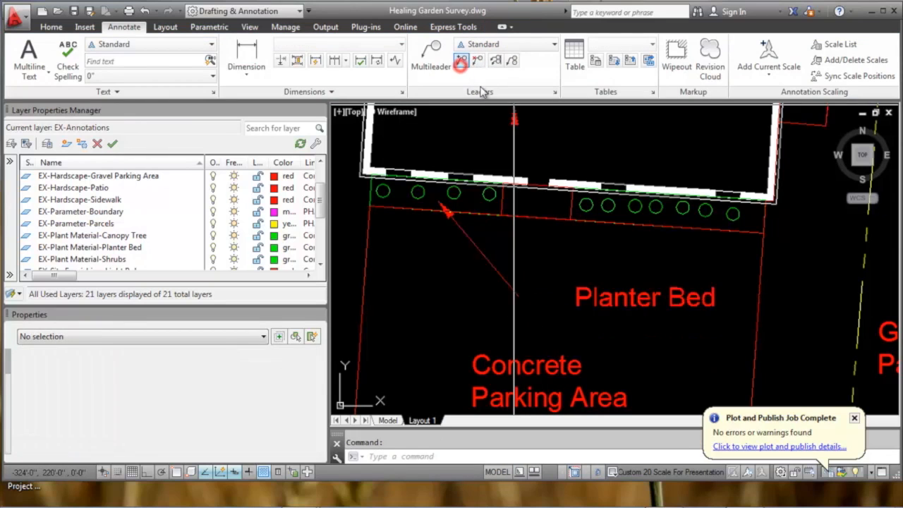
scroll(575, 219, "up", 2)
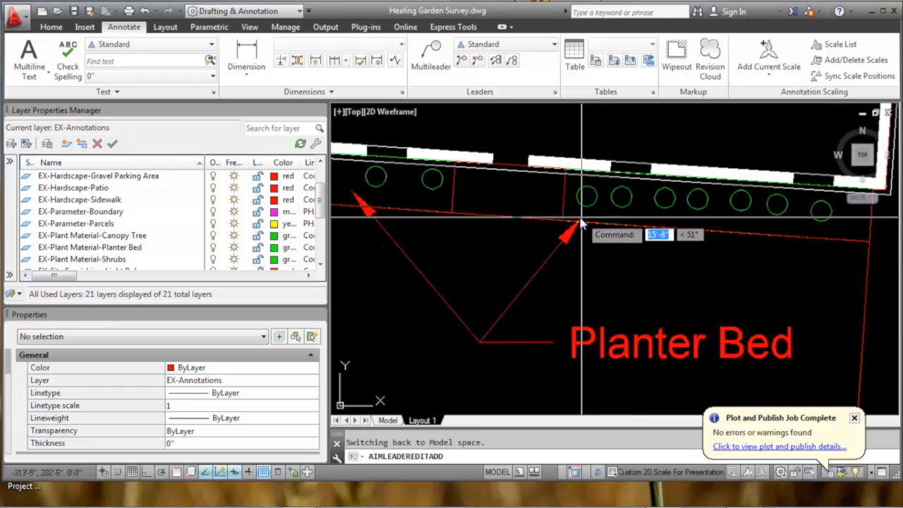
scroll(575, 217, "down", 2)
left_click(579, 219)
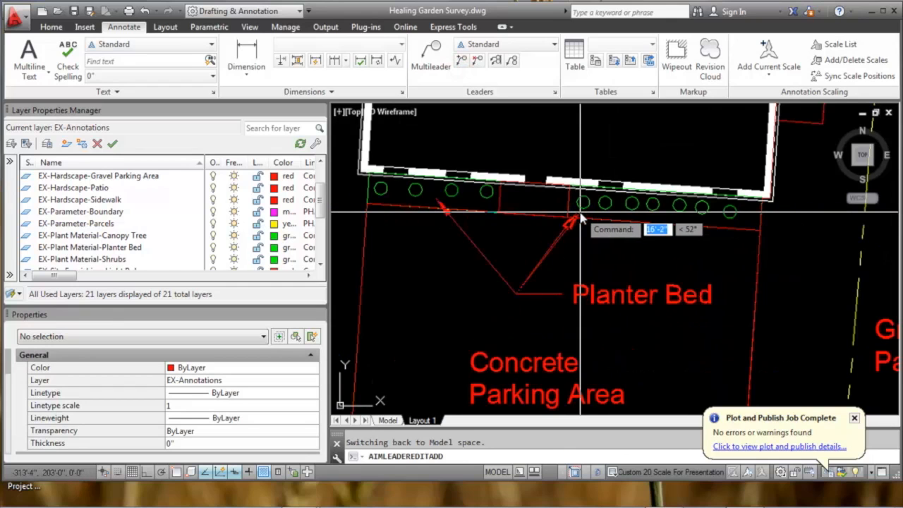
key("Return")
Add a second leader to the "AC Units" label, pointing to the eastern AC unit.
scroll(575, 226, "down", 2)
scroll(569, 235, "down", 5)
scroll(619, 224, "up", 1)
middle_click_drag(618, 222, 615, 162)
scroll(593, 127, "up", 4)
key("Return")
left_click(538, 175)
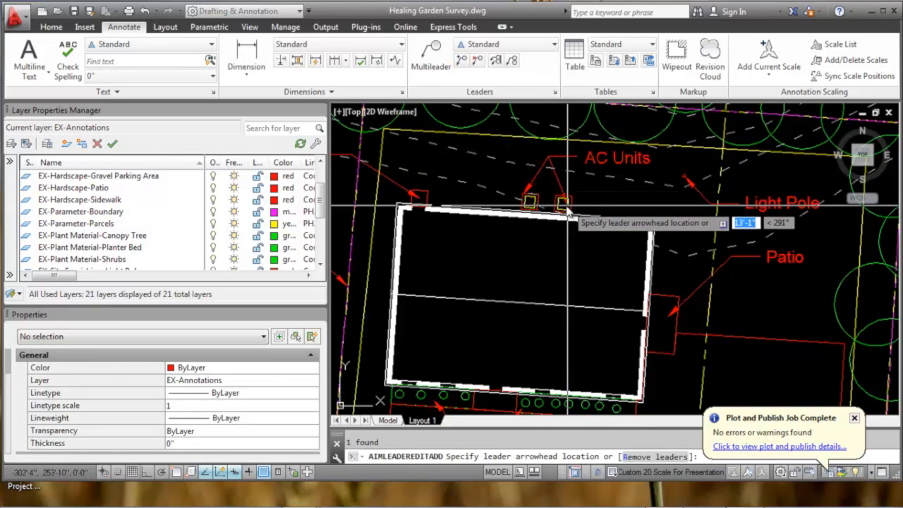
scroll(572, 204, "down", 3)
key("Escape")
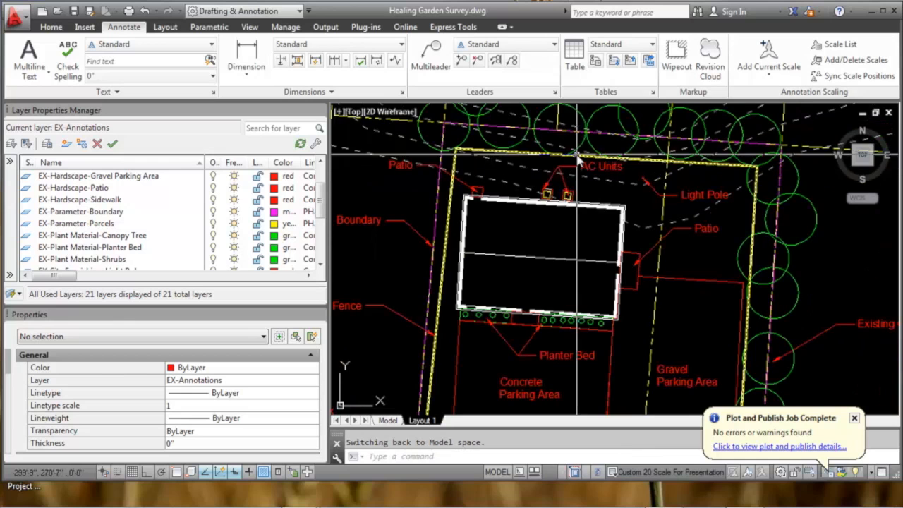
Check the layer list from the hardscape layers through the structure layers against the labels on the plan.
scroll(577, 156, "up", 3)
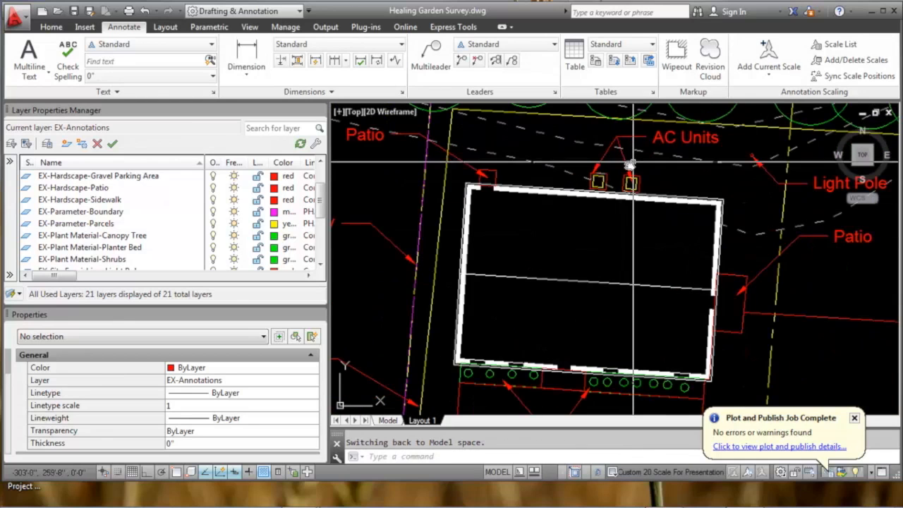
scroll(598, 233, "down", 2)
middle_click_drag(599, 234, 582, 182)
middle_click_drag(610, 270, 550, 206)
mouse_move(609, 289)
middle_mouse_down()
mouse_move(565, 276)
mouse_move(519, 297)
mouse_move(552, 357)
middle_mouse_up()
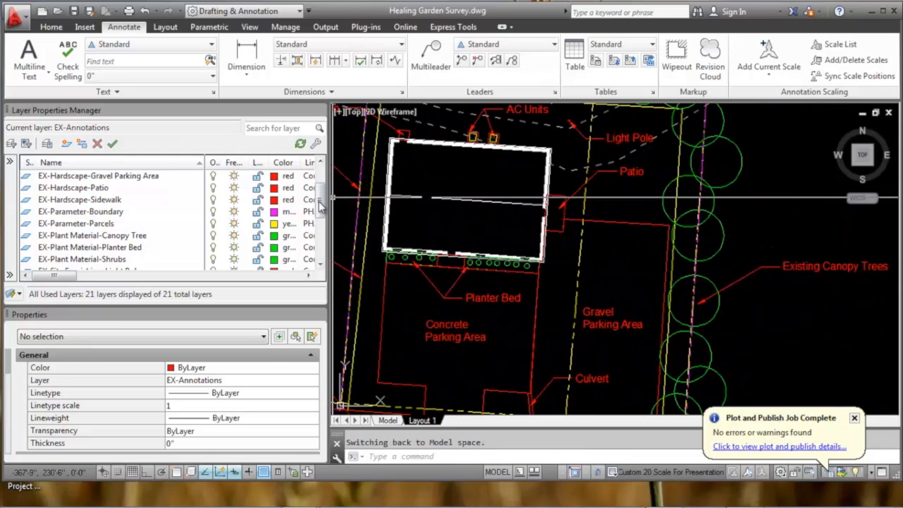
left_click_drag(318, 203, 319, 187)
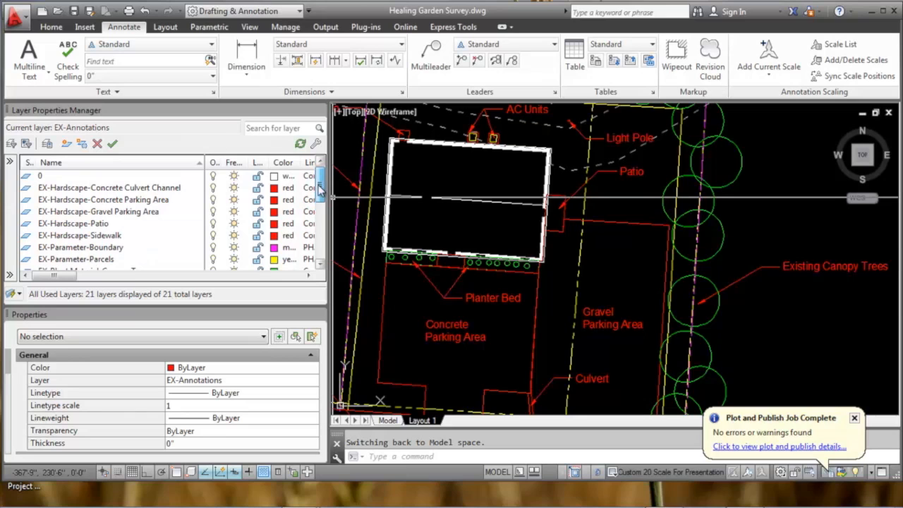
left_click_drag(319, 187, 317, 224)
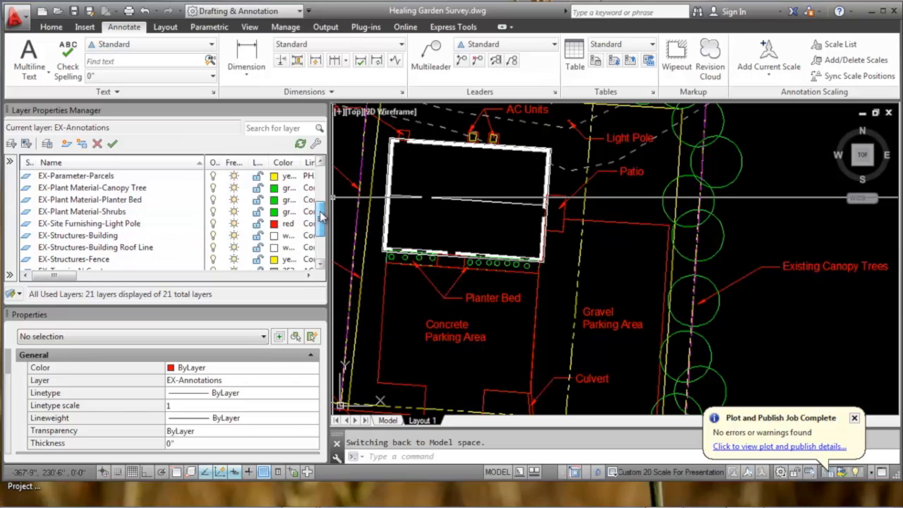
Add a multileader labelled "Shrubs" pointing to the easternmost shrub in the planter bed, with the text to the southeast.
scroll(480, 286, "up", 3)
left_click(431, 57)
scroll(580, 276, "up", 5)
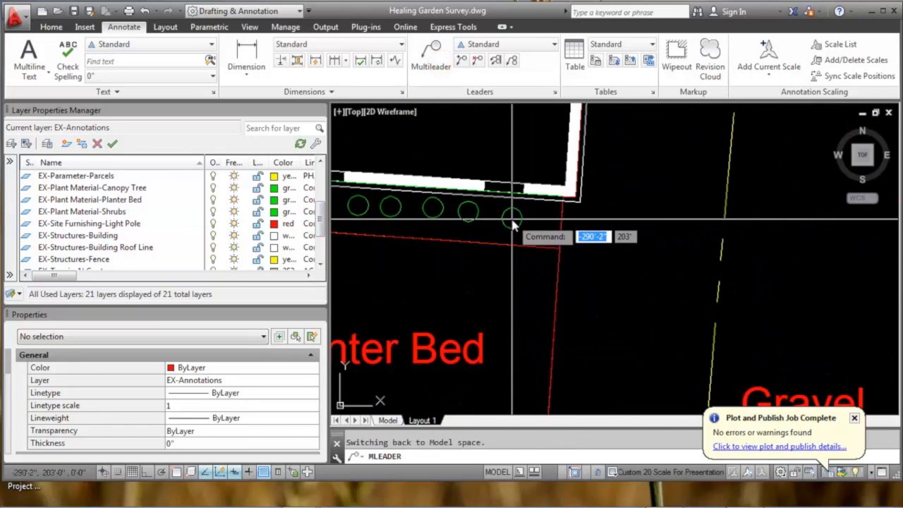
left_click(513, 223)
left_click(647, 298)
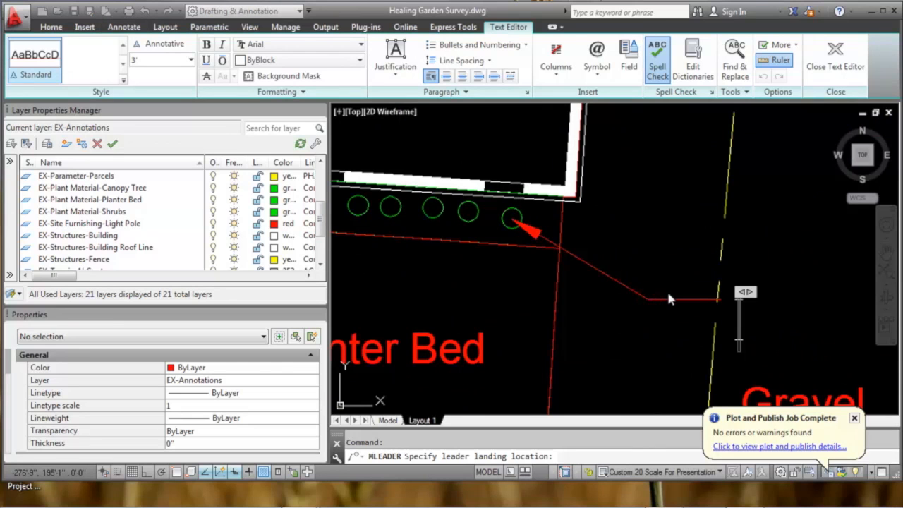
type("Existing")
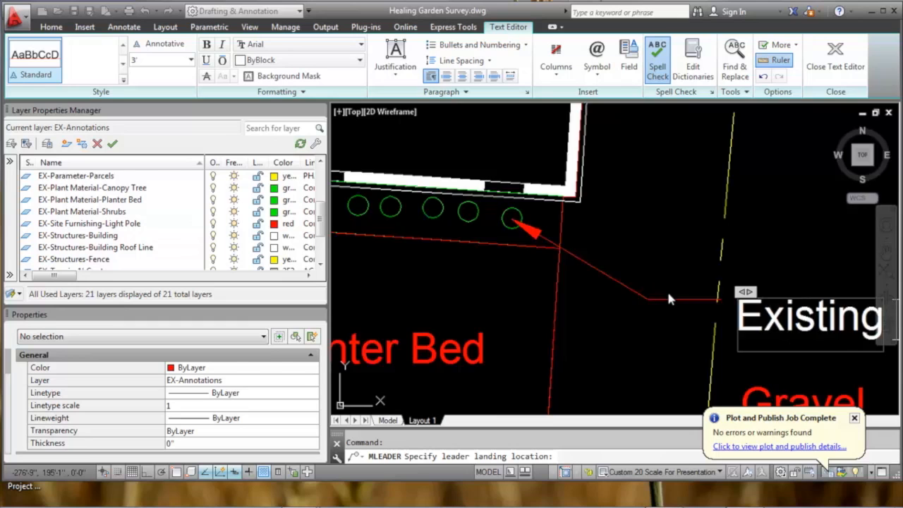
type(" Shrubs")
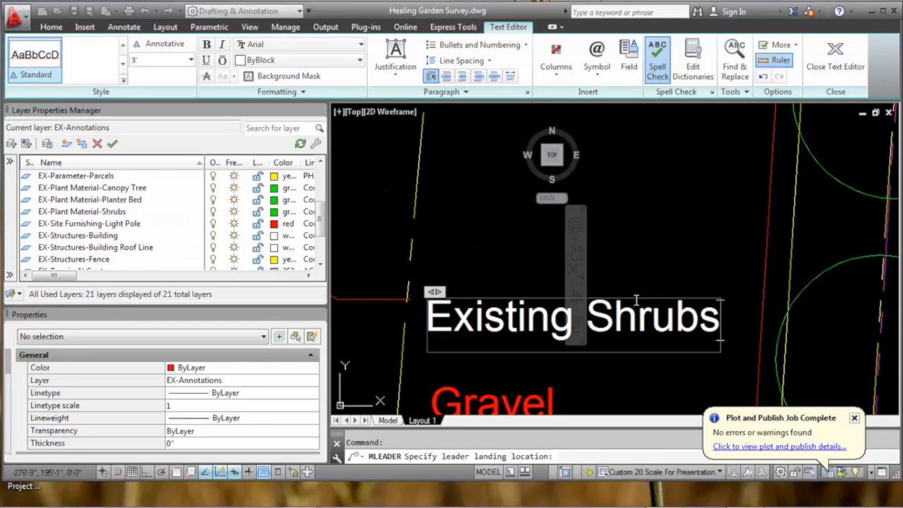
left_click_drag(583, 311, 424, 315)
key("Delete")
left_click(463, 190)
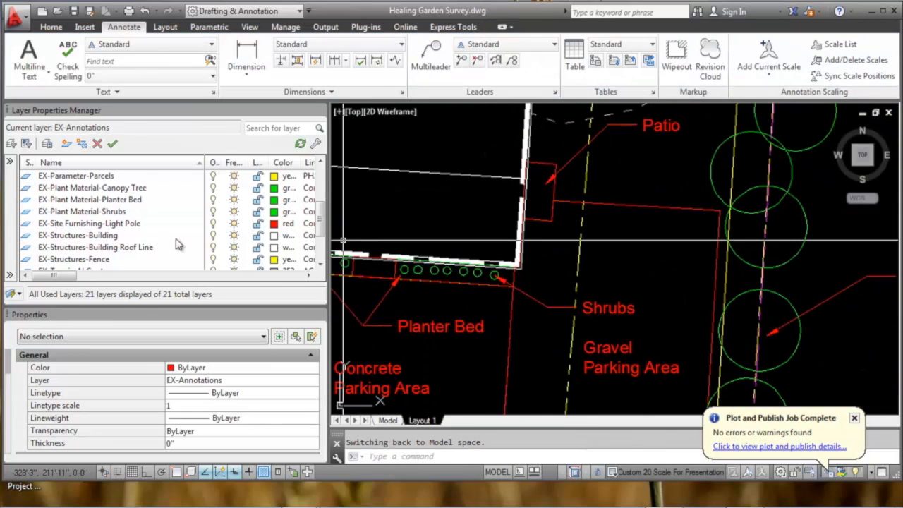
Add a multiline text label reading "Building" inside the northern half of the house outline.
left_click_drag(322, 215, 323, 235)
scroll(623, 210, "down", 3)
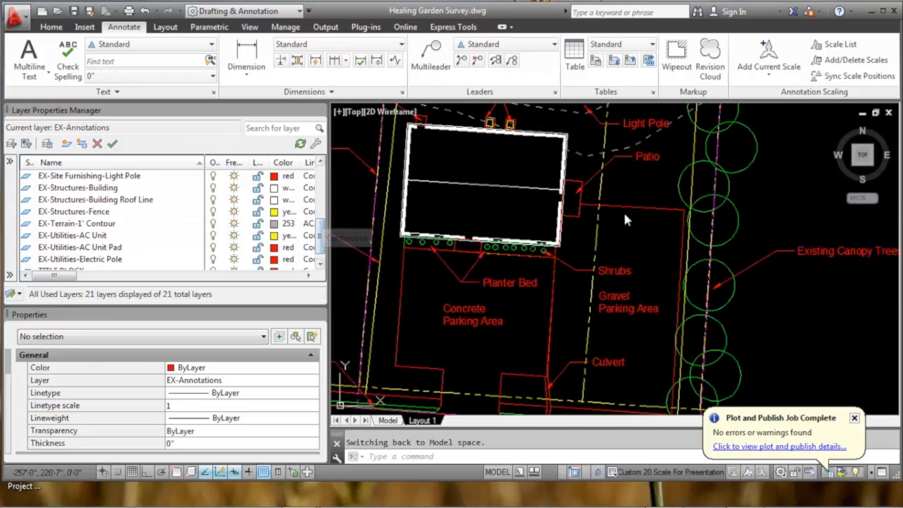
scroll(583, 246, "up", 3)
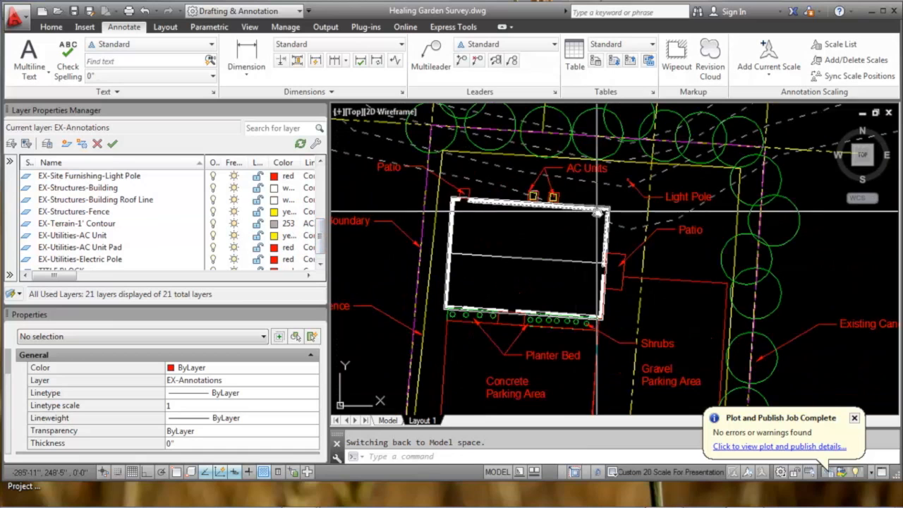
scroll(445, 260, "down", 2)
type("mt")
key("Return")
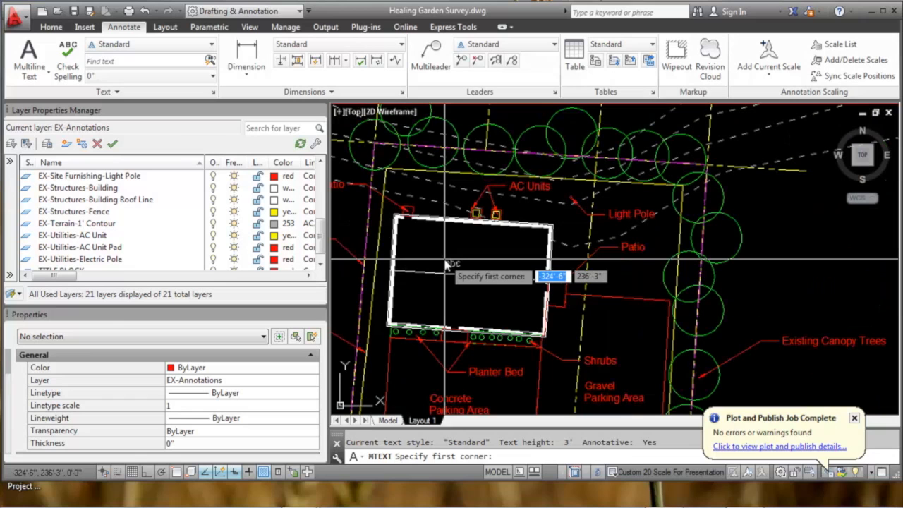
left_click(416, 237)
left_click(504, 262)
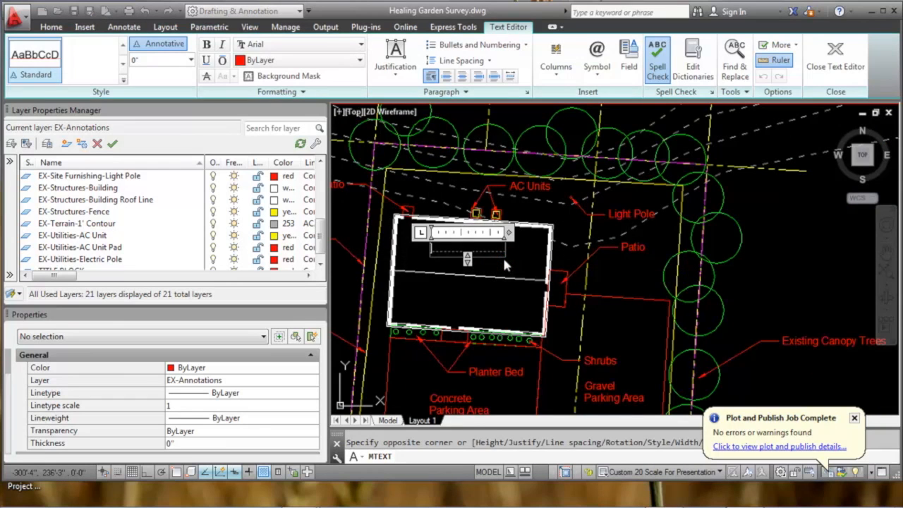
type("Building")
left_click(498, 290)
Move the "Building" label southeast so it sits centred just above the line crossing the house outline.
middle_click_drag(473, 239, 469, 195)
type("m")
key("Return")
left_click(454, 204)
right_click(455, 207)
left_click(445, 208)
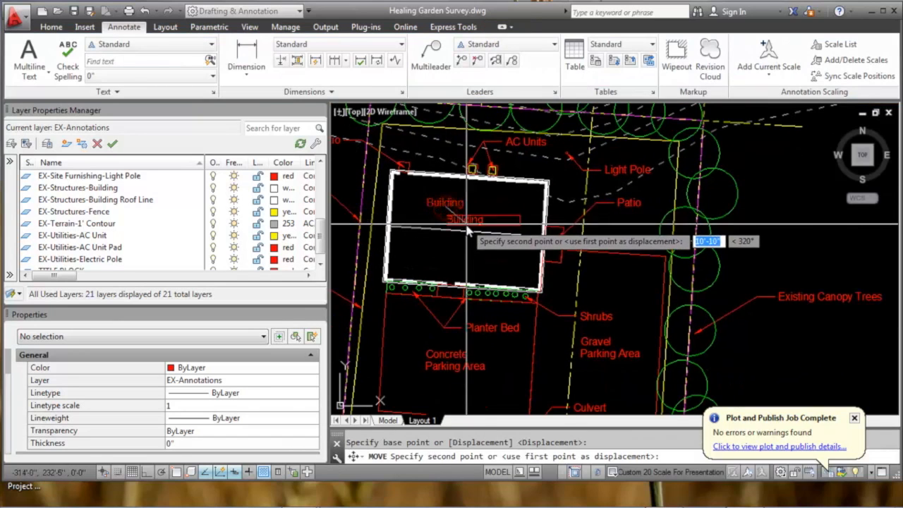
left_click(463, 222)
scroll(480, 220, "down", 2)
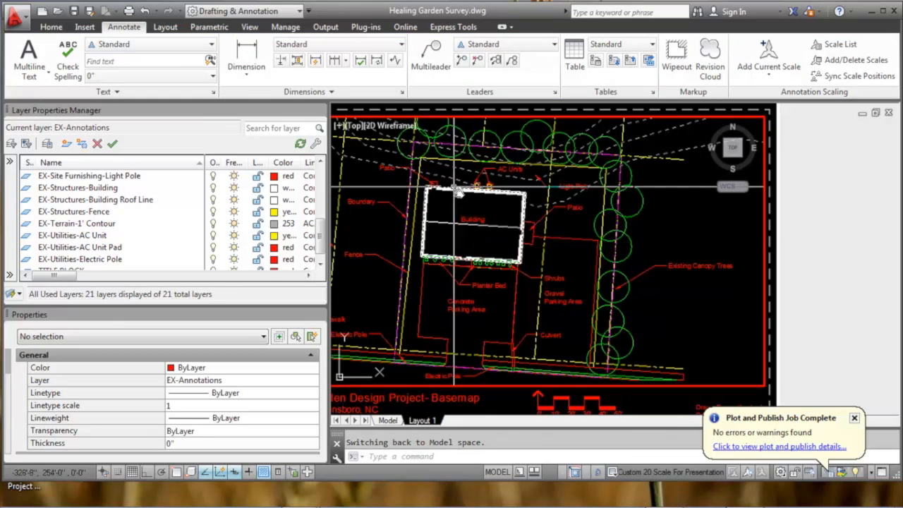
scroll(484, 220, "down", 3)
double_click(531, 235)
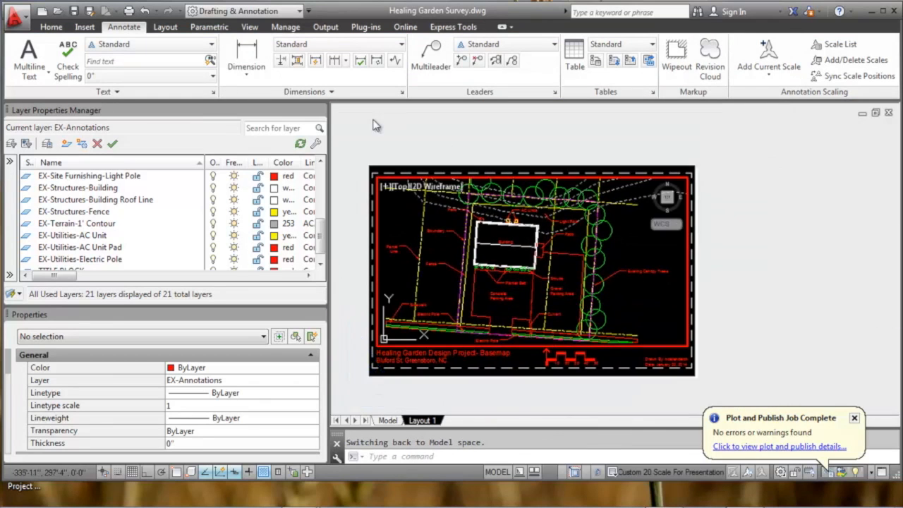
Review the font and size settings of the Standard text style without changing them.
left_click(213, 91)
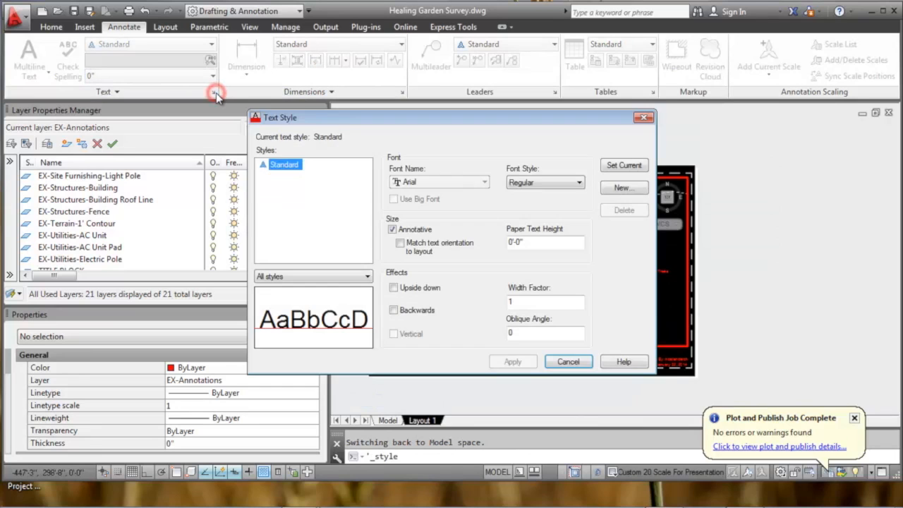
key("Escape")
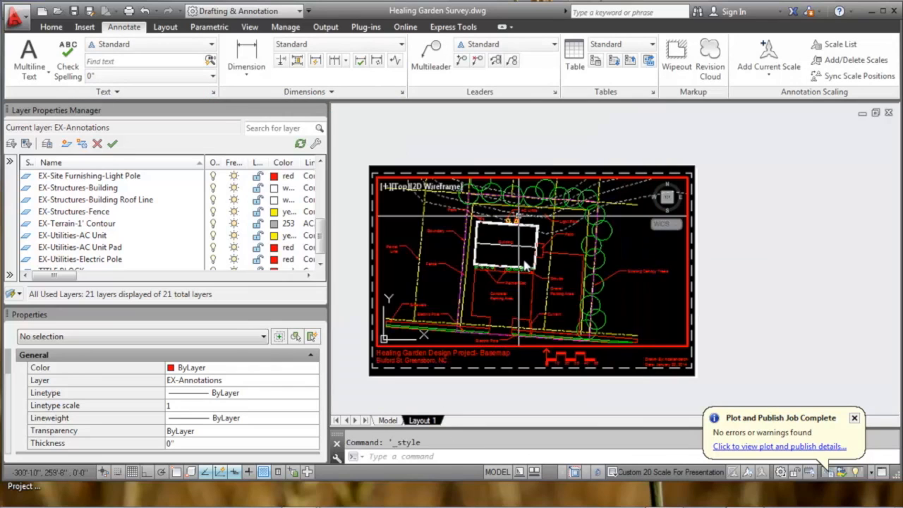
left_click(213, 92)
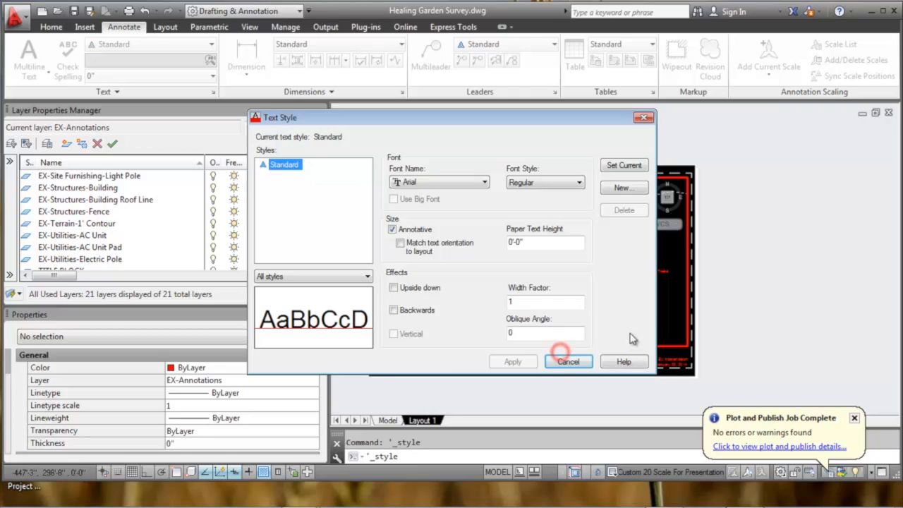
left_click(568, 361)
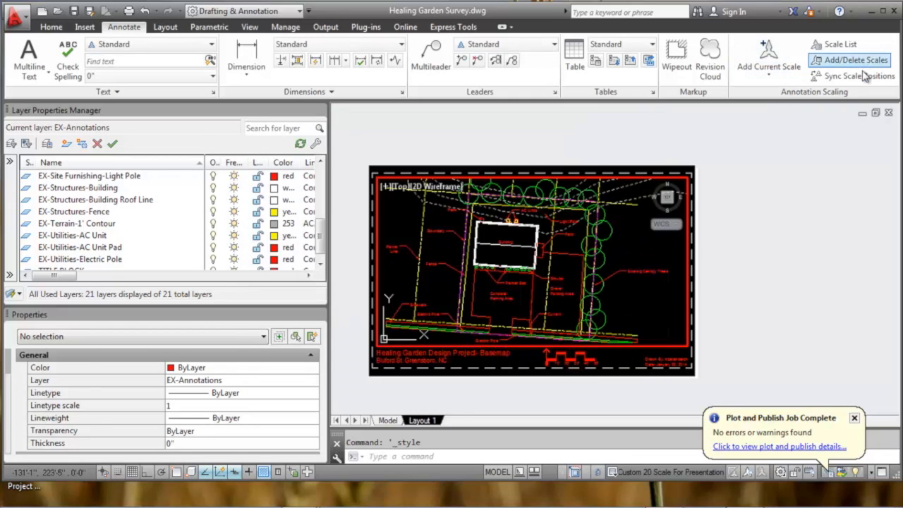
Examine the labels and linework across the basemap, including the fence line west of the building.
middle_click_drag(527, 254, 551, 223)
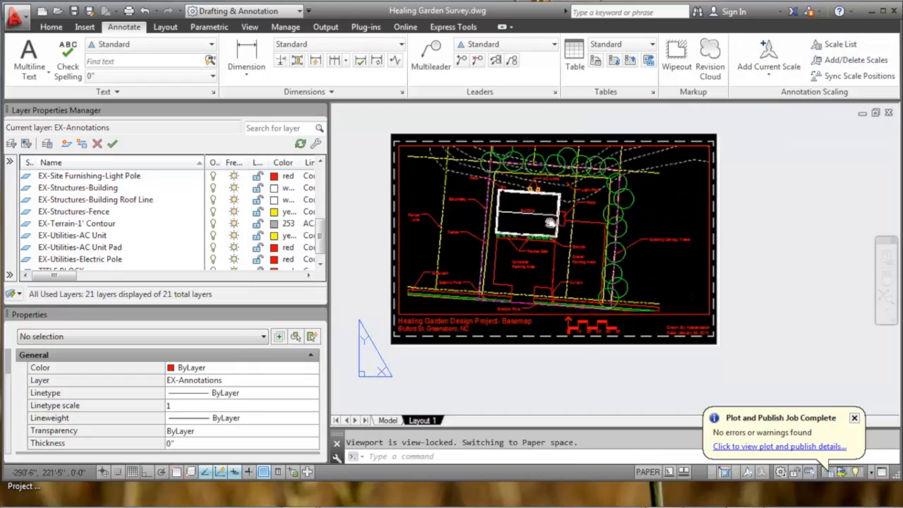
scroll(530, 250, "up", 1)
middle_click_drag(567, 182, 570, 230)
middle_click_drag(459, 271, 473, 243)
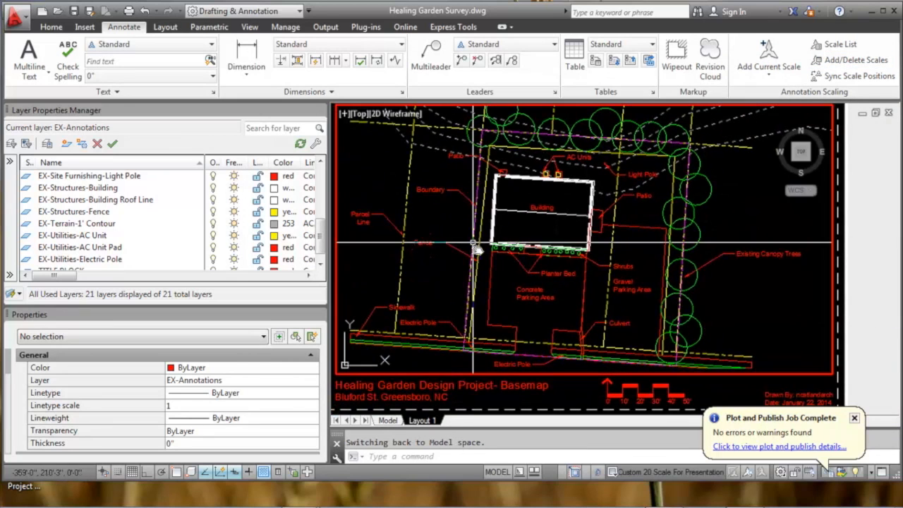
middle_click_drag(630, 265, 713, 311)
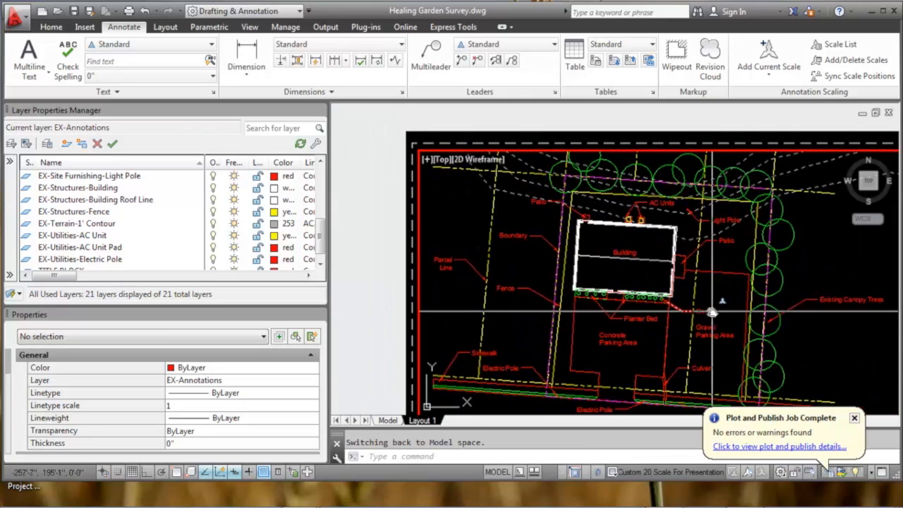
middle_click_drag(674, 341, 585, 310)
scroll(462, 276, "up", 2)
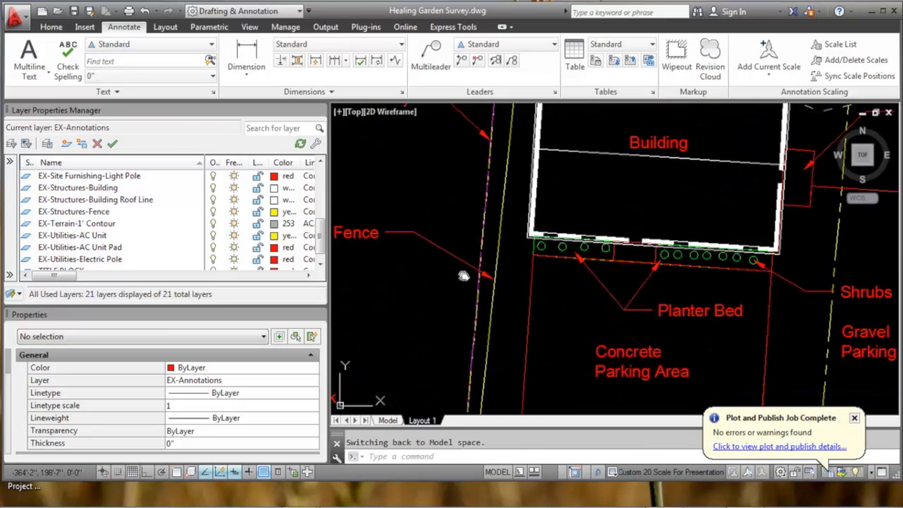
scroll(462, 277, "down", 2)
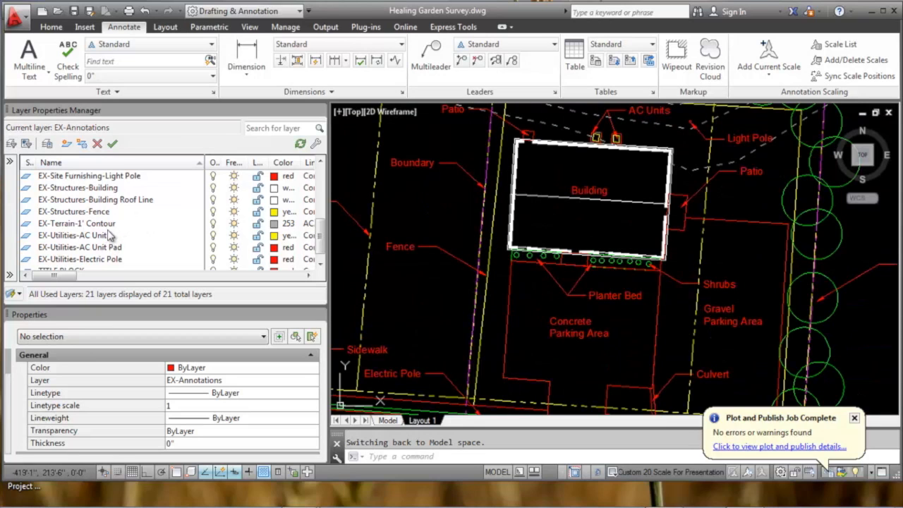
Load the FENCELINE2 linetype and assign it to the EX-Structures-Fence layer.
left_click(130, 213)
left_click_drag(66, 277, 102, 277)
left_click(233, 212)
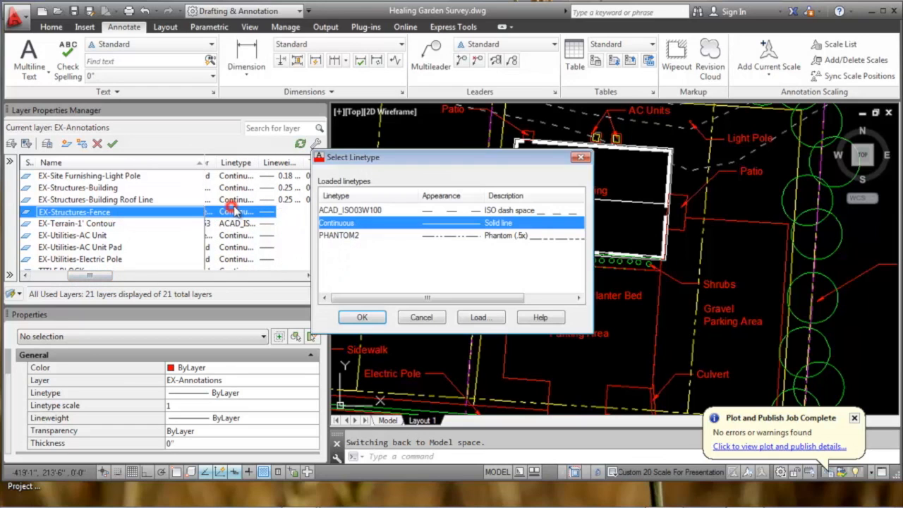
left_click(477, 317)
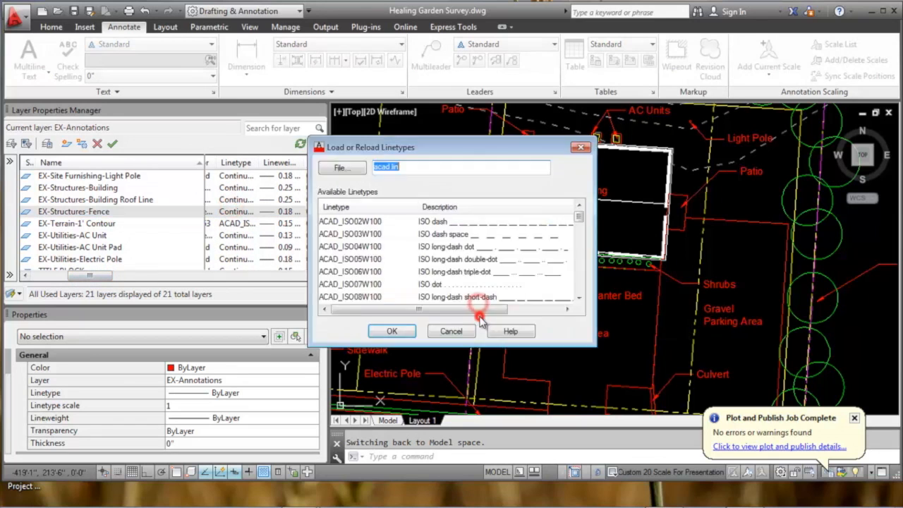
left_click_drag(575, 224, 582, 284)
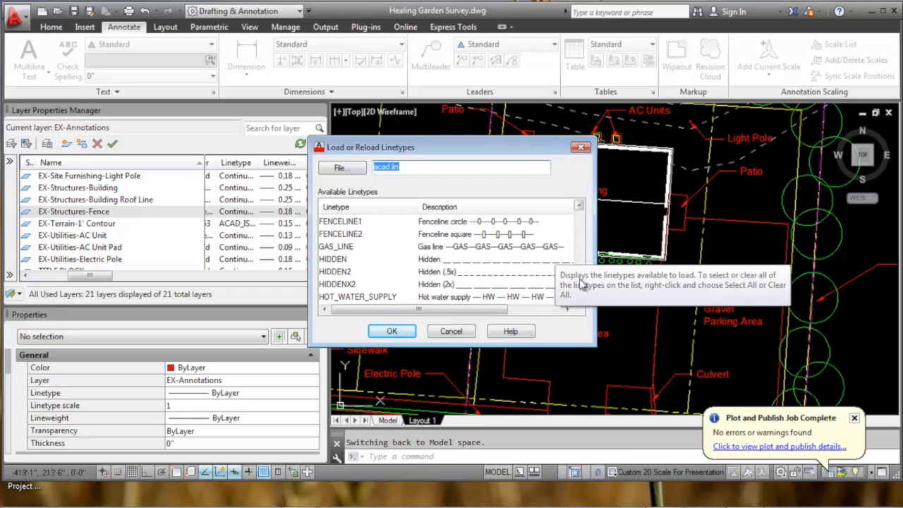
left_click(357, 234)
left_click(392, 331)
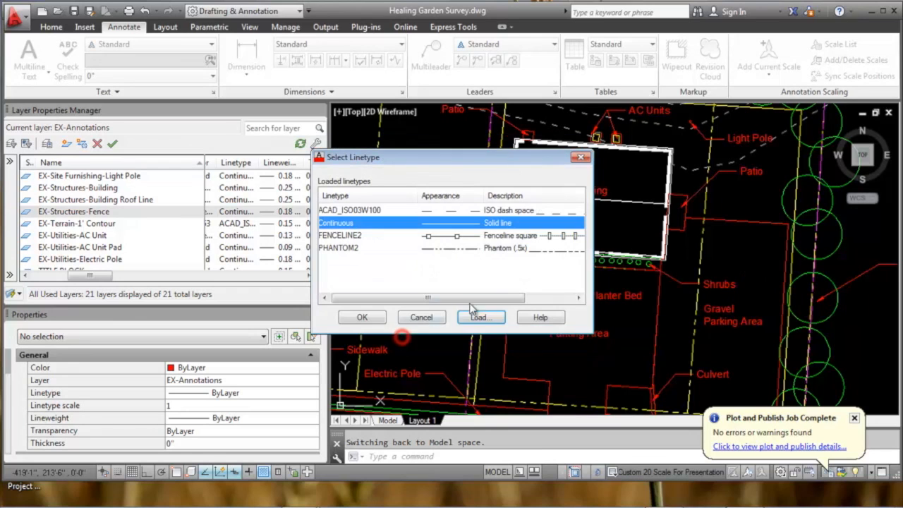
left_click(364, 235)
left_click(362, 317)
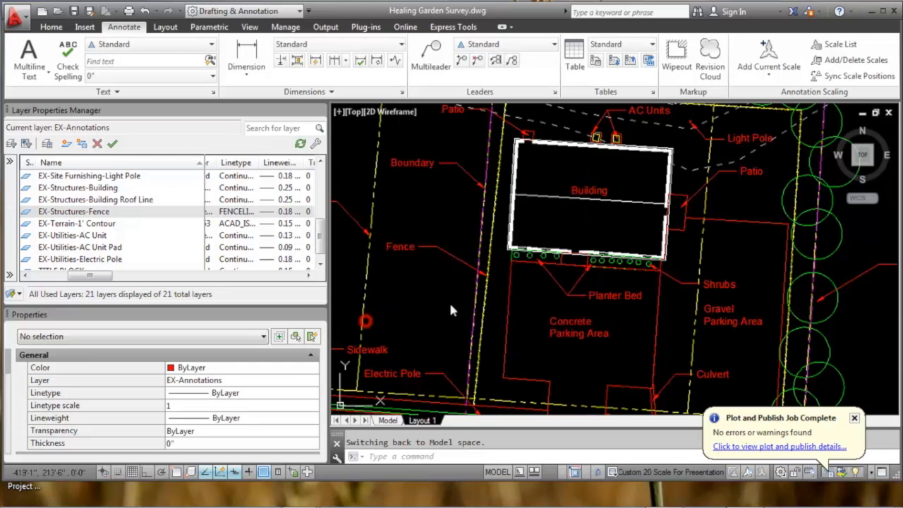
Set the linetype scale of the fence polyline to 3.
scroll(503, 263, "up", 5)
left_click(483, 251)
left_click(435, 238)
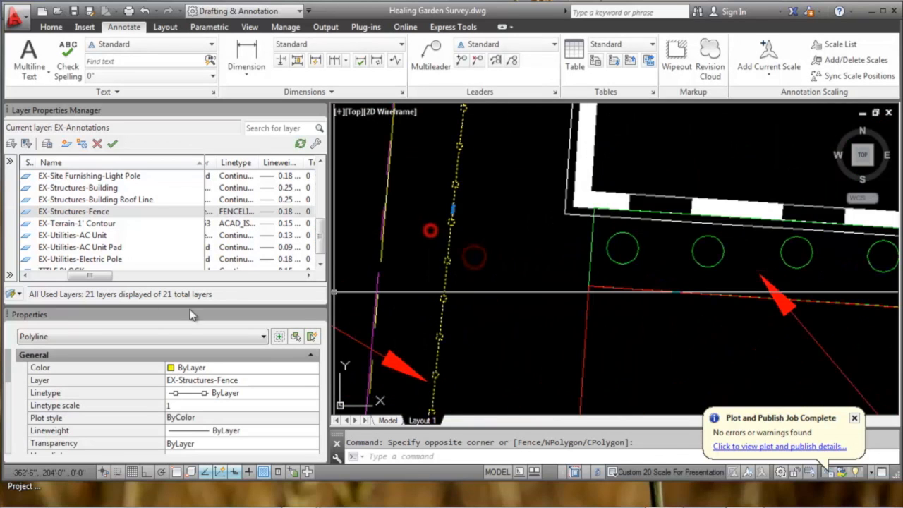
left_click(186, 405)
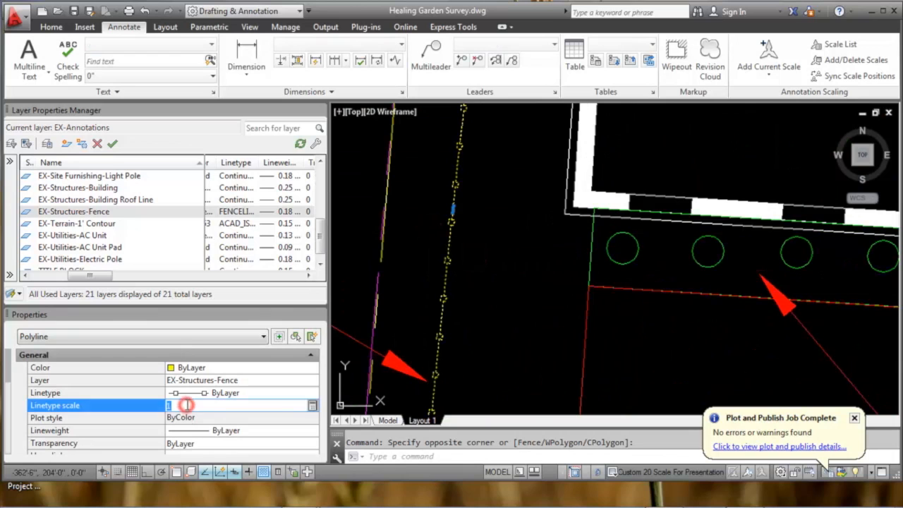
type("3")
key("Return")
scroll(514, 272, "down", 5)
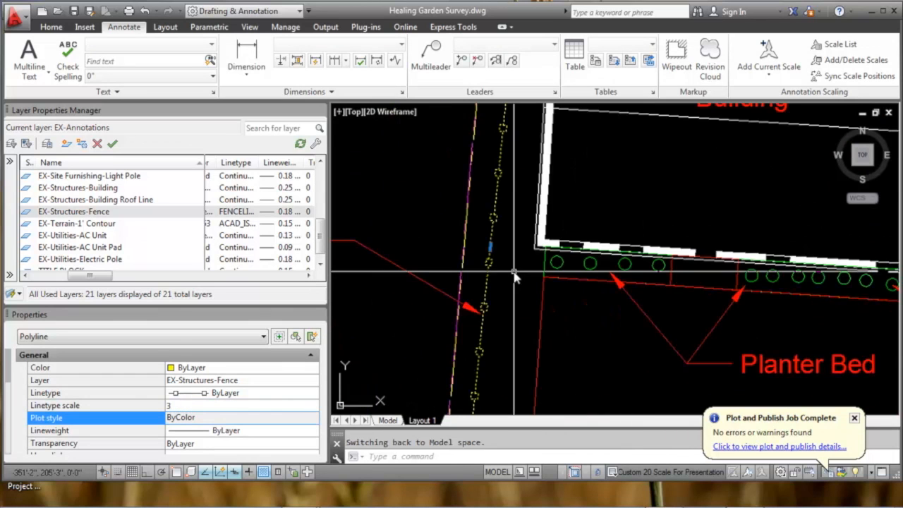
key("Escape")
Check the fence linetype on the whole sheet and switch the layout from the viewport to paper space.
scroll(513, 277, "down", 8)
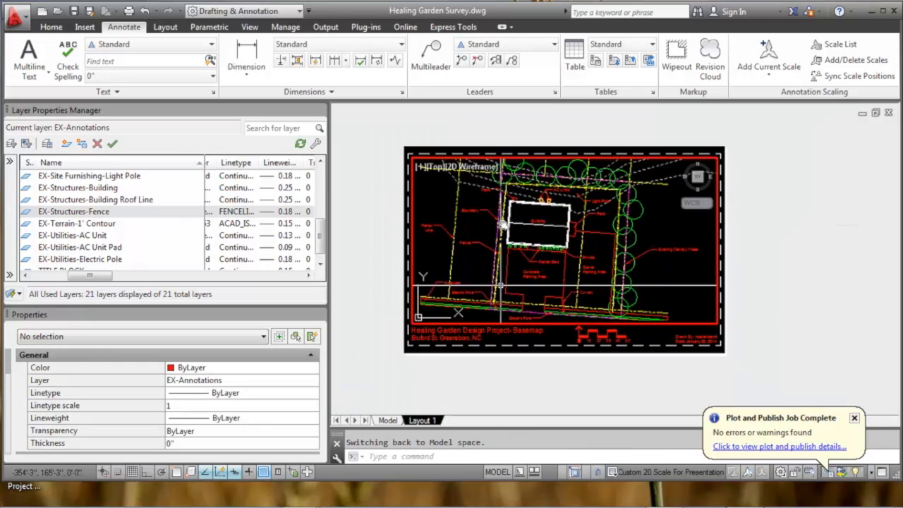
scroll(510, 215, "up", 3)
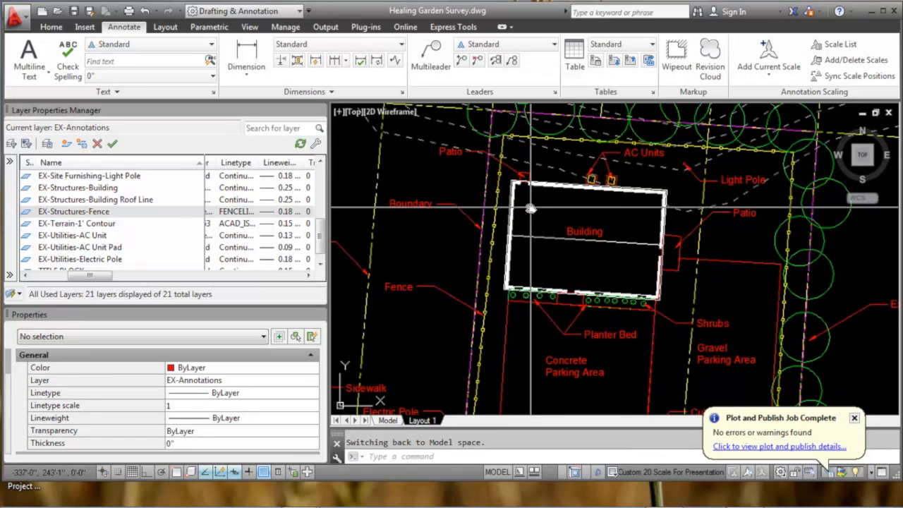
middle_click_drag(491, 266, 521, 278)
type("ps")
key("Return")
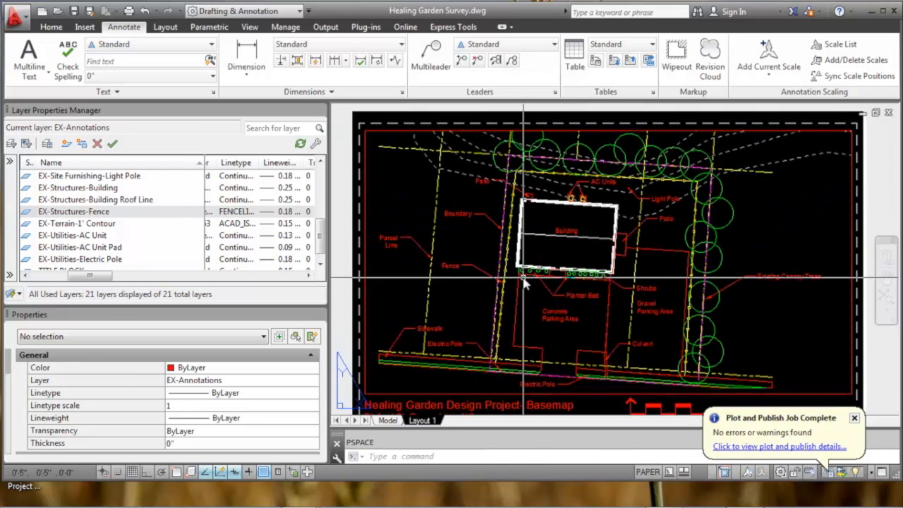
scroll(526, 282, "up", 1)
mouse_move(553, 278)
middle_mouse_down()
mouse_move(516, 252)
mouse_move(559, 297)
middle_mouse_up()
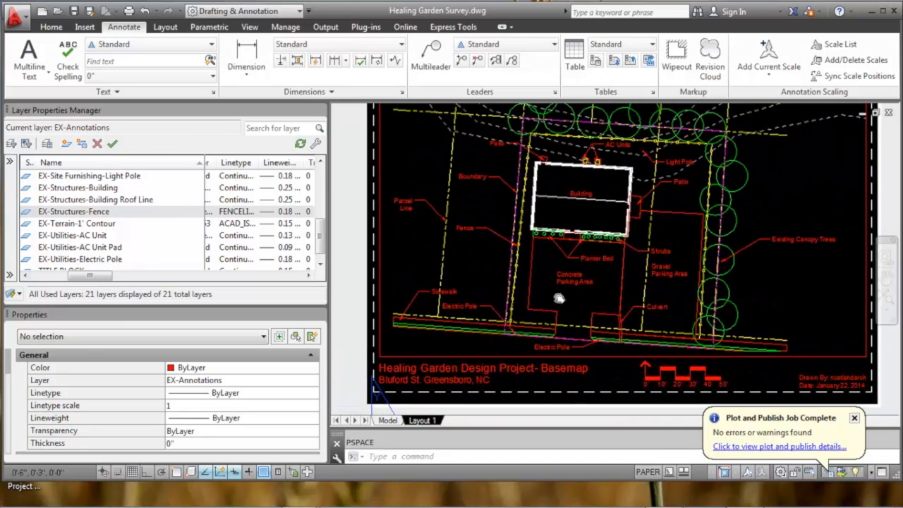
Reduce the text height of the digit in the scale bar's 0' label.
scroll(522, 339, "up", 6)
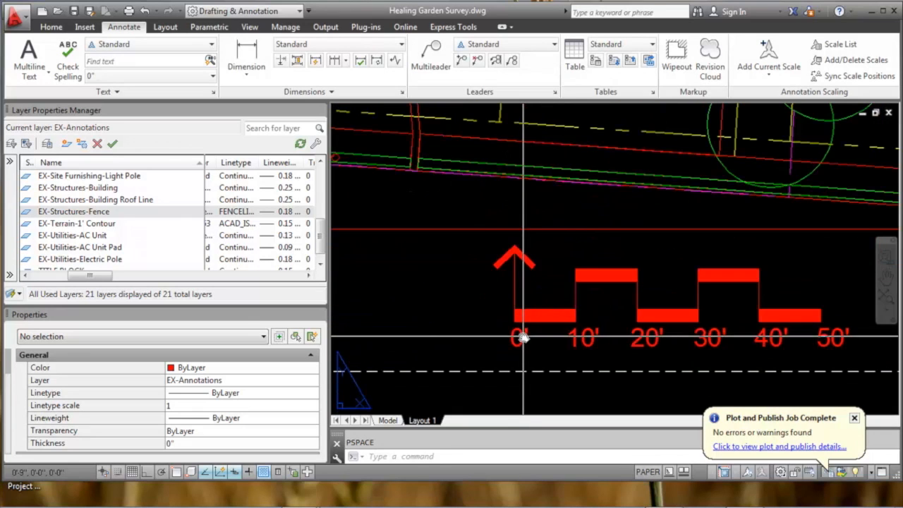
double_click(523, 340)
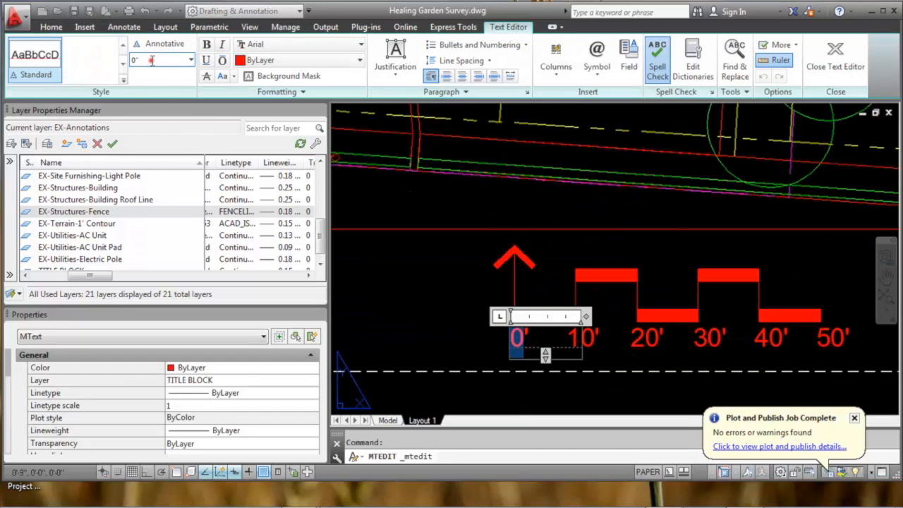
key("Return")
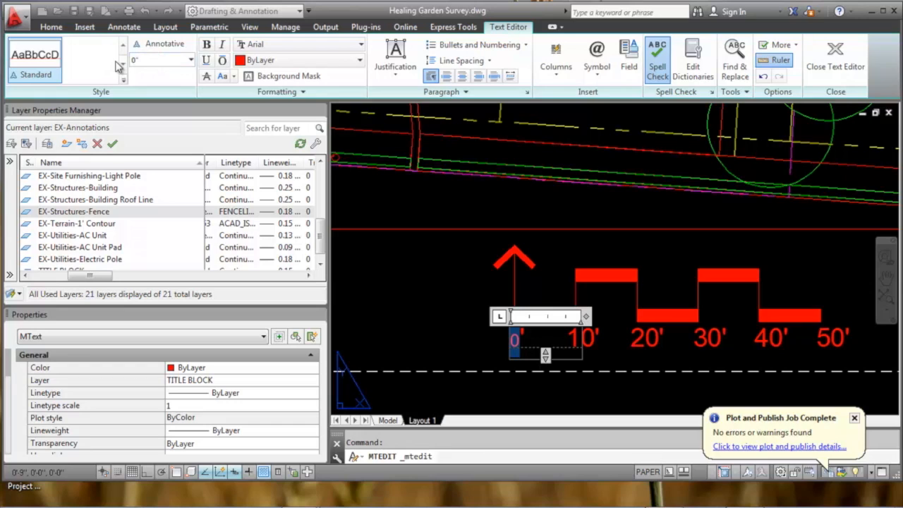
left_click(162, 56)
key("Return")
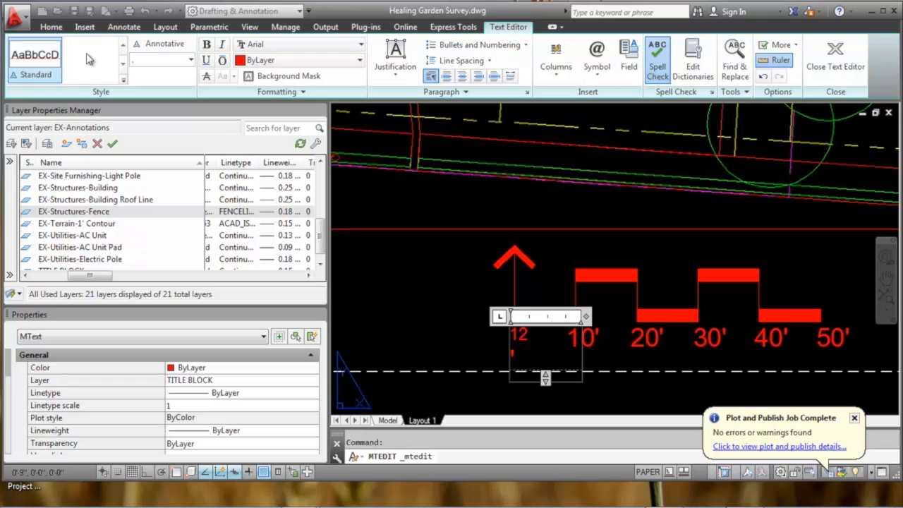
key("ctrl+z")
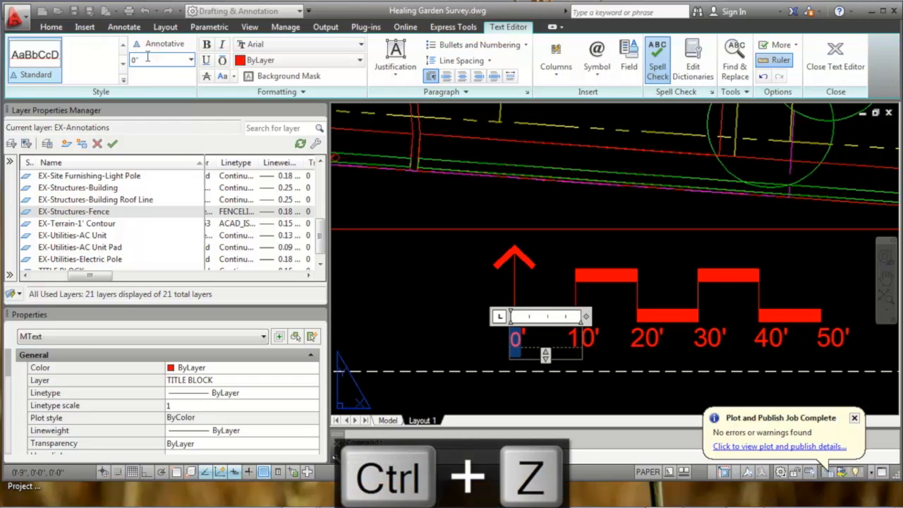
left_click(569, 260)
scroll(601, 277, "down", 5)
Replace the scale bar's 10' label with 12" and set its text height to .12.
scroll(601, 278, "up", 6)
left_click(585, 257)
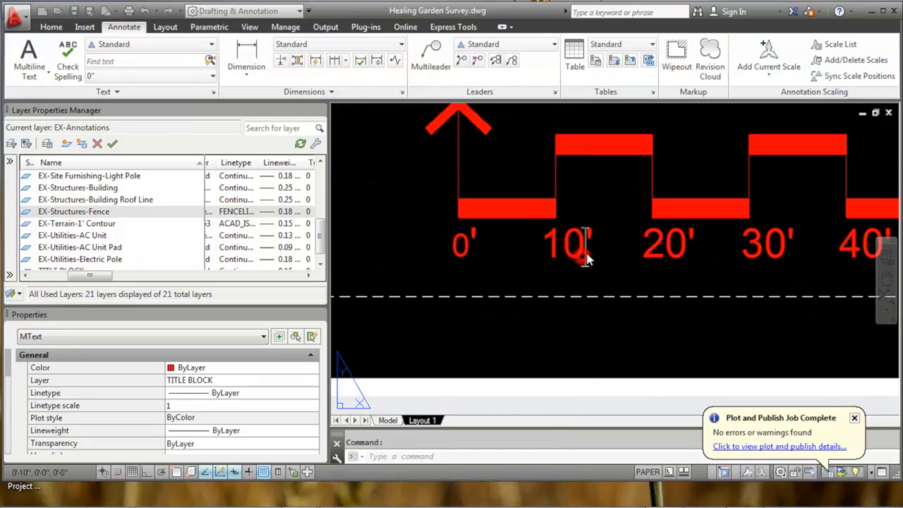
double_click(586, 258)
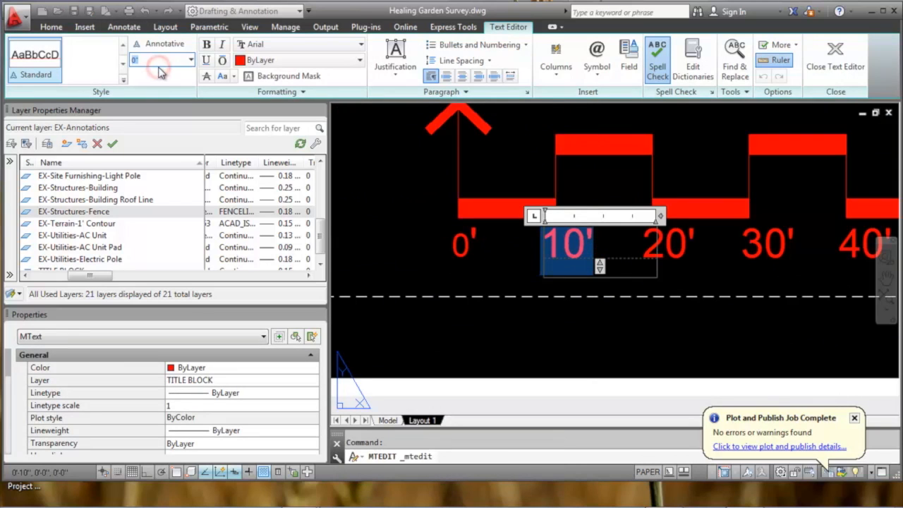
type("12\"")
key("Return")
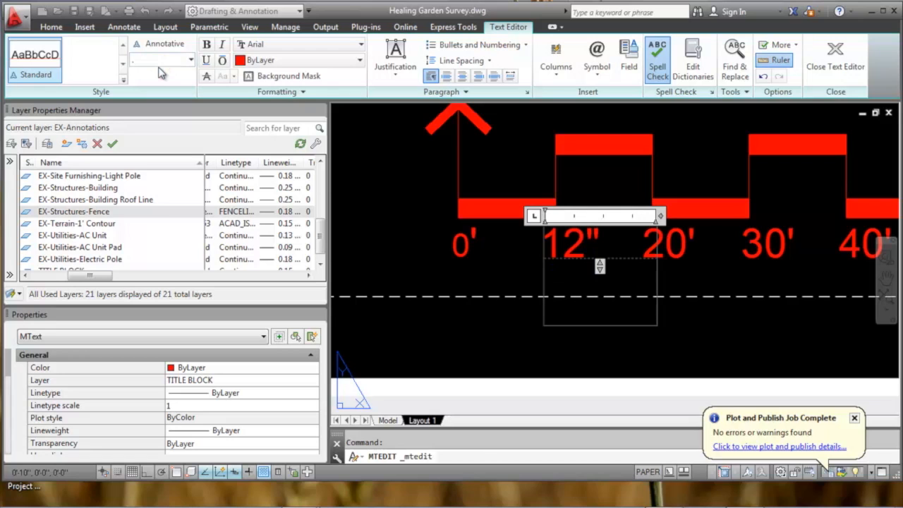
key("ctrl+a")
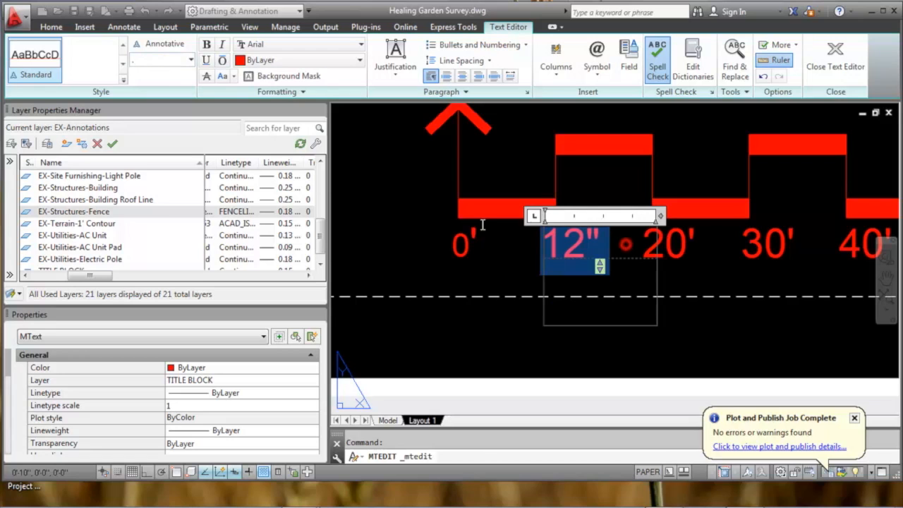
left_click(179, 63)
type(".12")
key("Return")
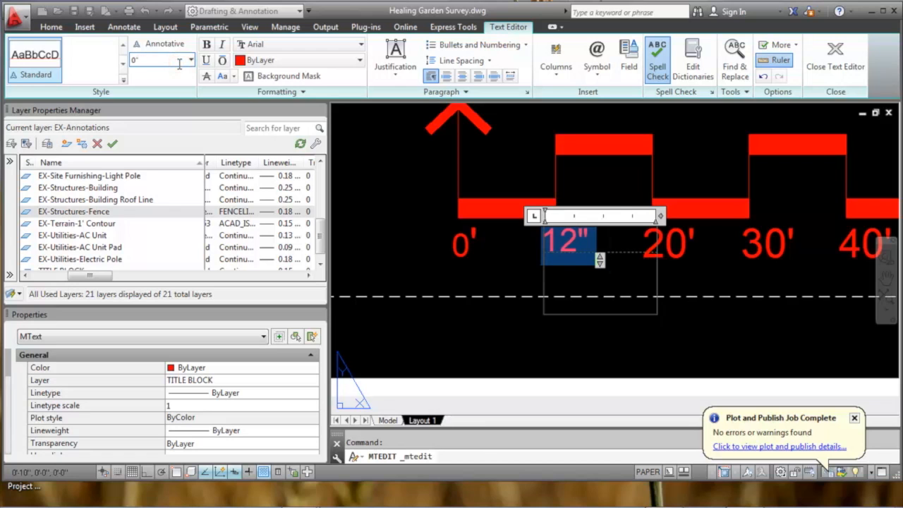
left_click(436, 289)
Set the text height of the scale bar's 20', 30', 40' and 50' labels to .12.
scroll(702, 277, "down", 4)
middle_click_drag(786, 277, 636, 272)
left_click(657, 274)
left_click(518, 260)
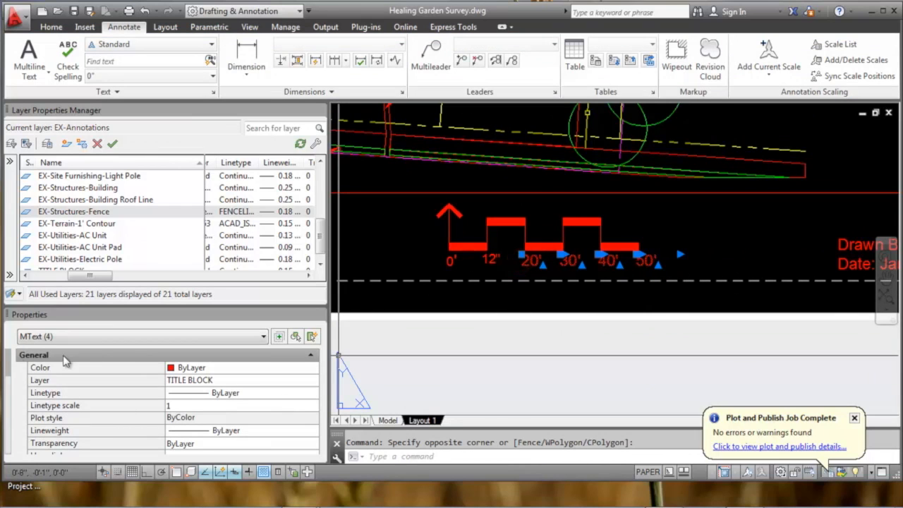
scroll(8, 398, "down", 6)
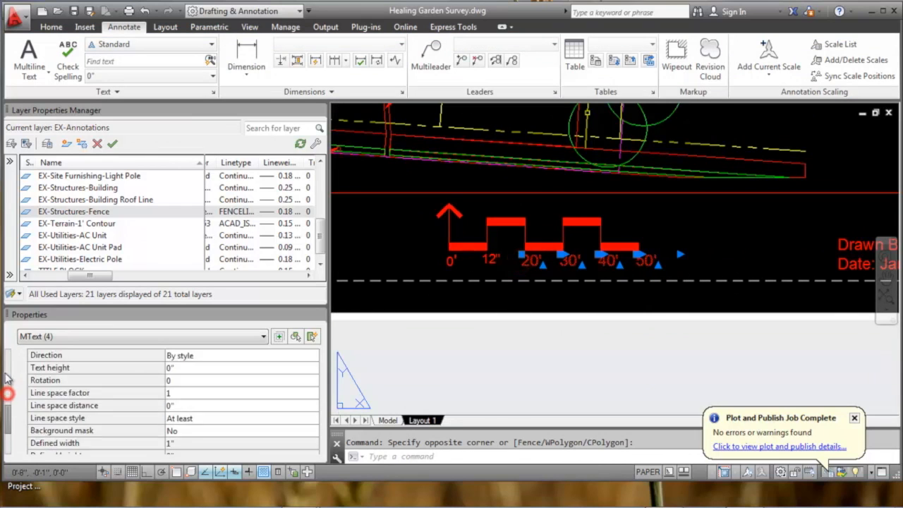
scroll(8, 414, "up", 6)
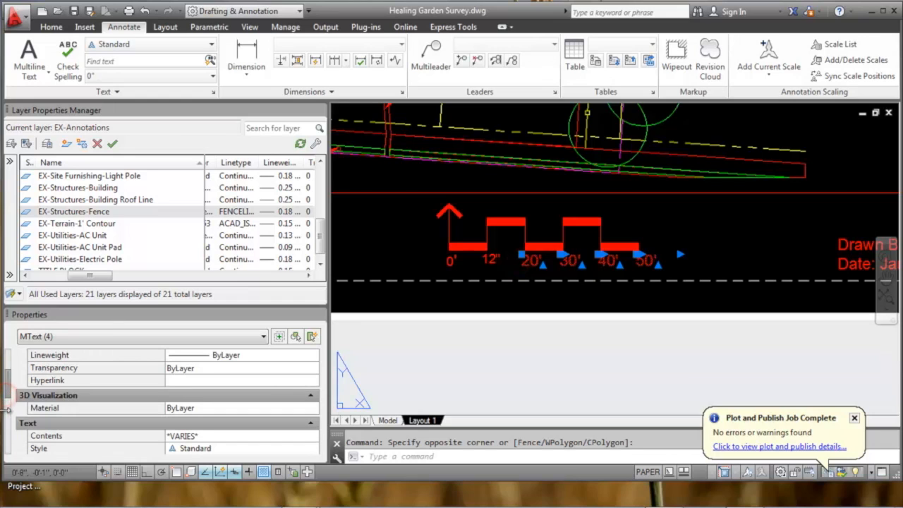
scroll(8, 395, "down", 5)
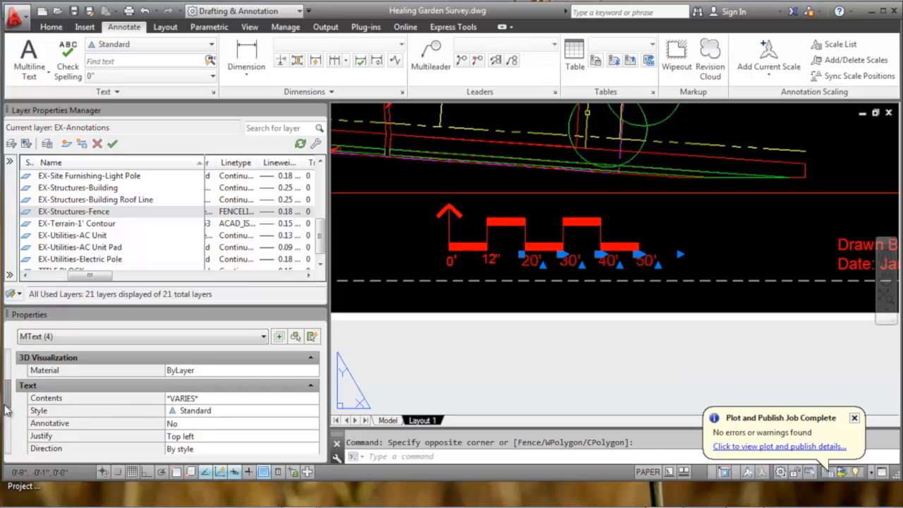
left_click(175, 393)
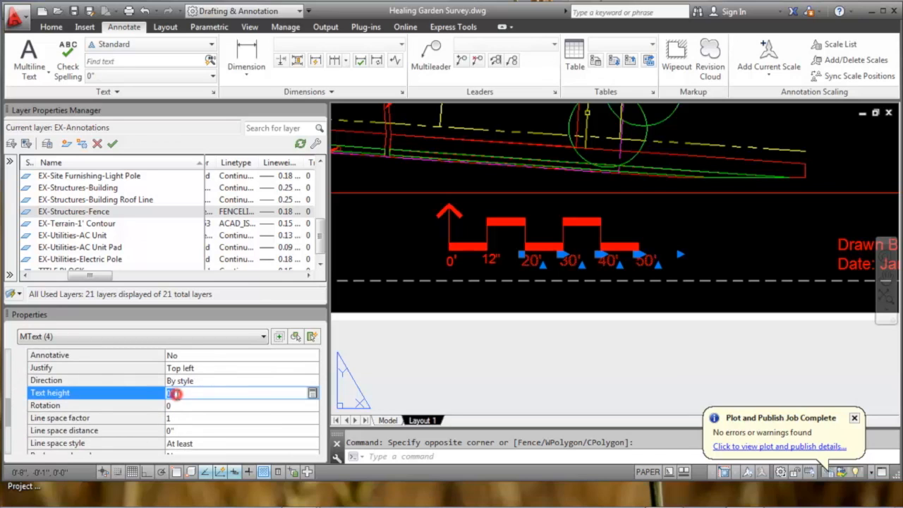
type(".12")
left_click(176, 405)
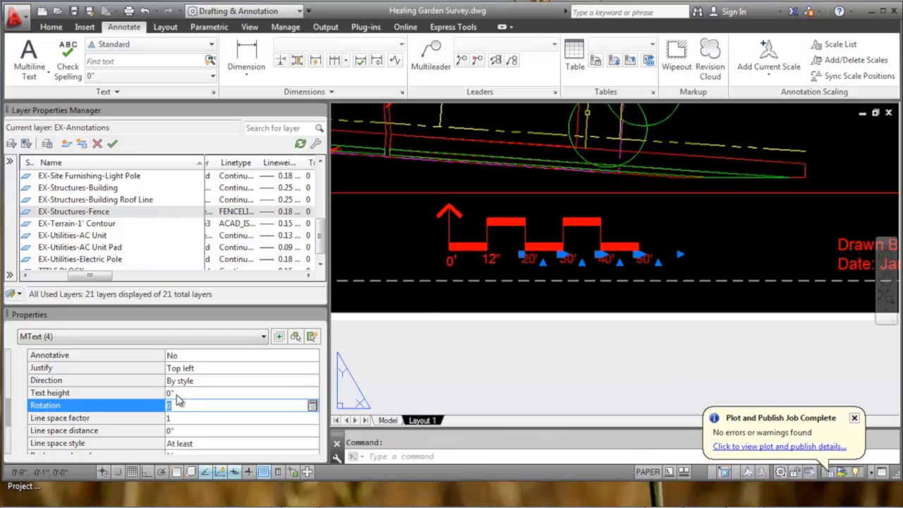
key("Escape")
Preview the Layout 1 plot and examine its line colors, linetypes and lineweights without plotting.
scroll(717, 229, "down", 3)
scroll(688, 255, "down", 5)
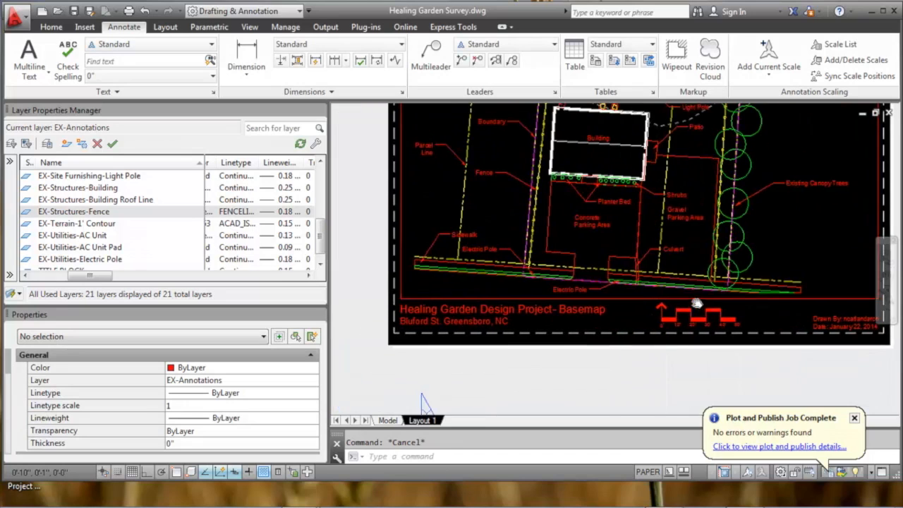
scroll(445, 286, "up", 4)
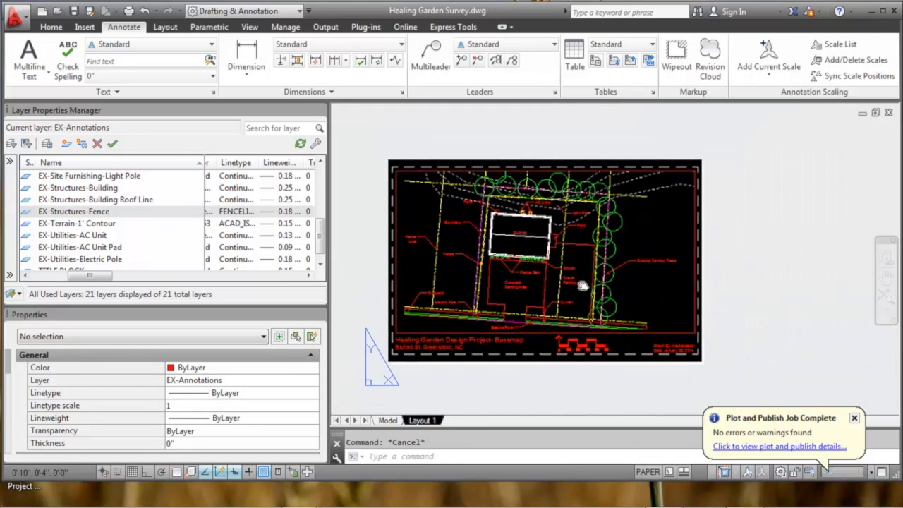
scroll(520, 229, "down", 3)
key("ctrl+p")
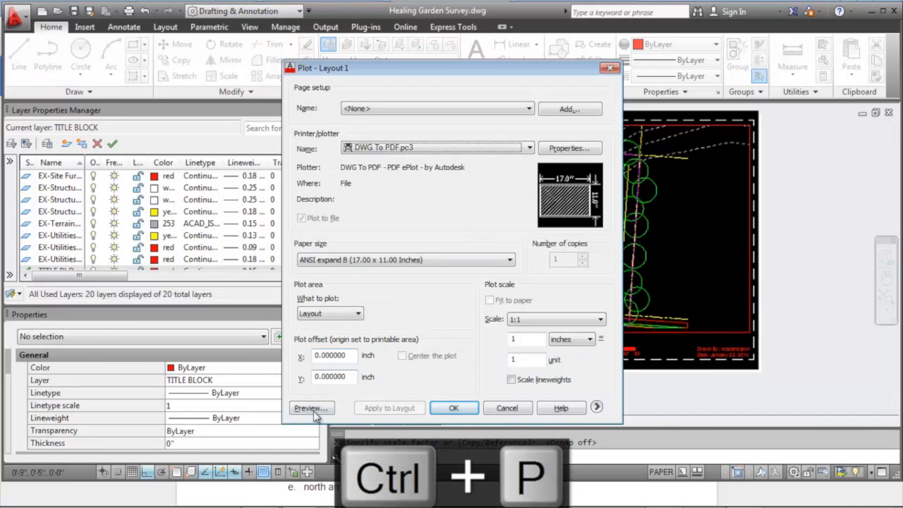
left_click(314, 413)
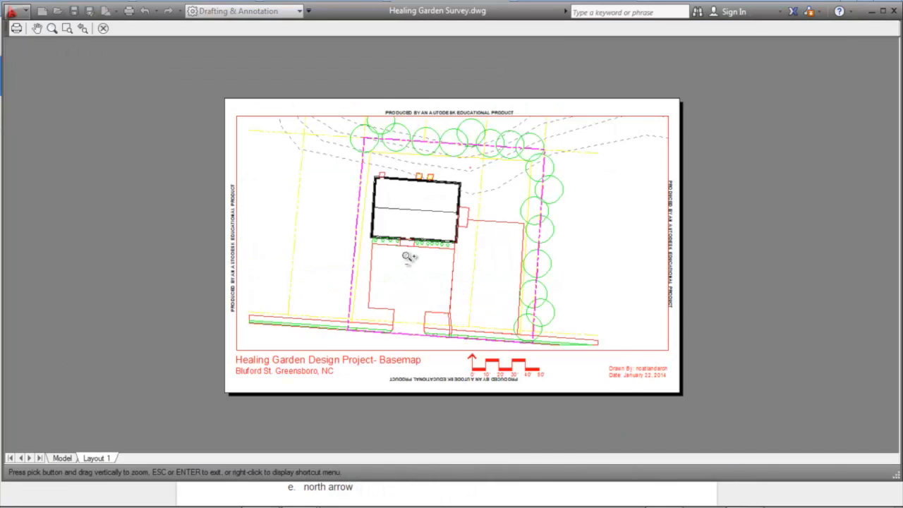
scroll(409, 257, "up", 5)
scroll(409, 252, "down", 3)
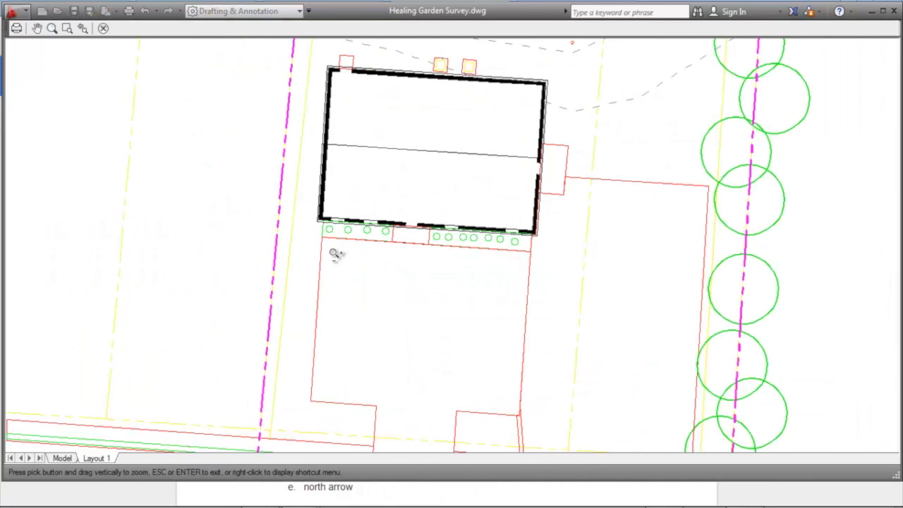
scroll(307, 260, "up", 4)
scroll(303, 259, "down", 4)
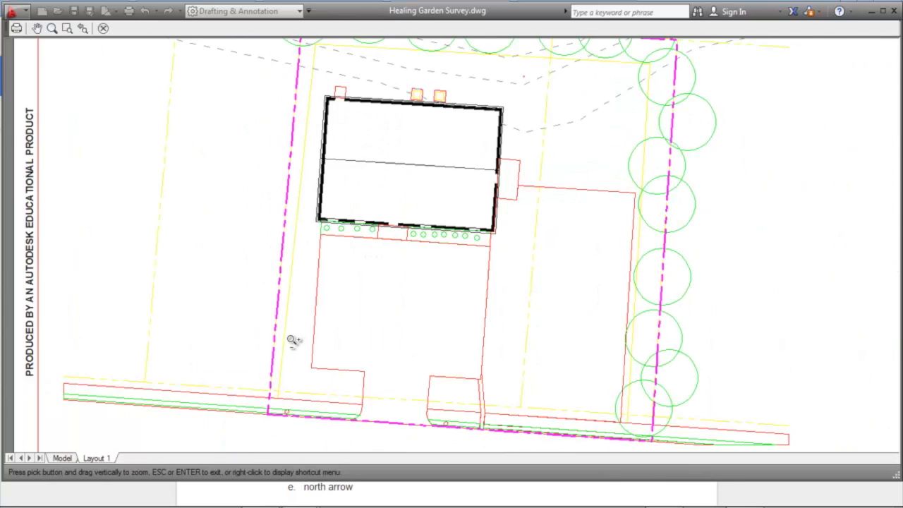
scroll(268, 344, "up", 2)
scroll(350, 318, "down", 5)
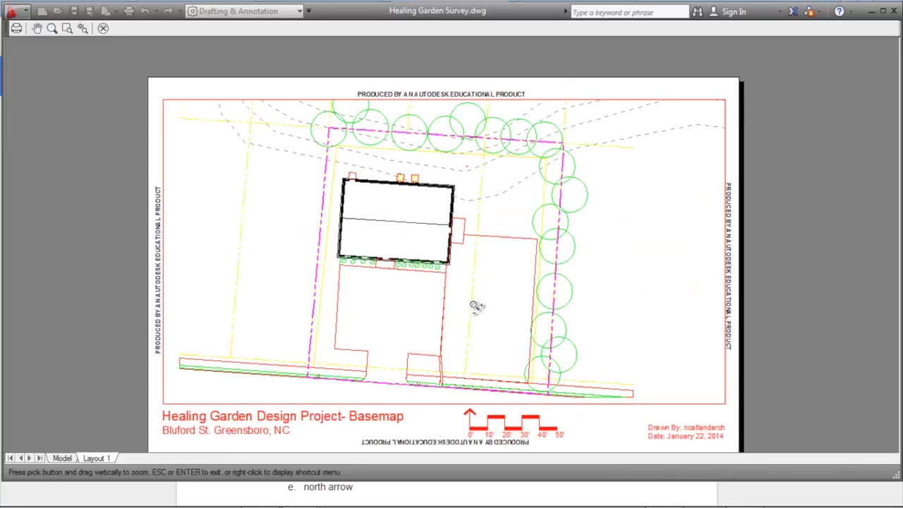
key("Escape")
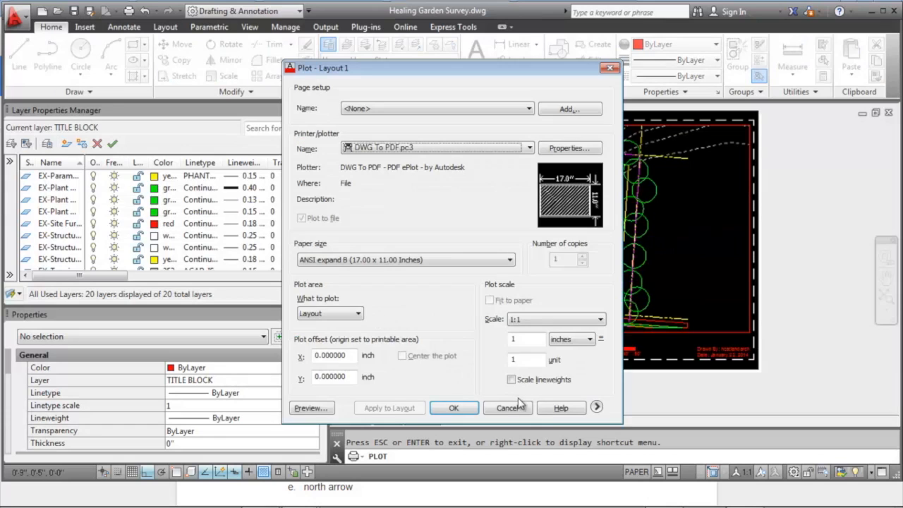
left_click(519, 406)
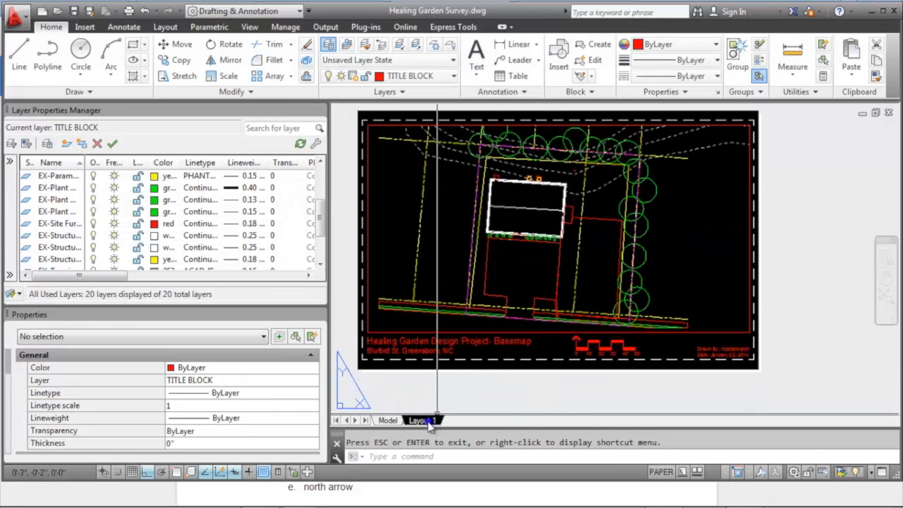
Create a color-dependent plot style table named Print Black from the page setup of Layout 1.
right_click(429, 421)
left_click(494, 323)
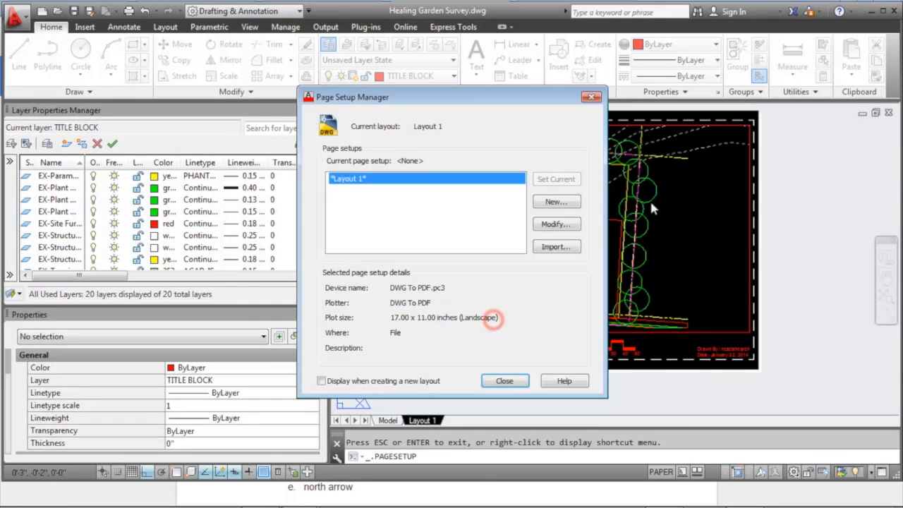
left_click(555, 224)
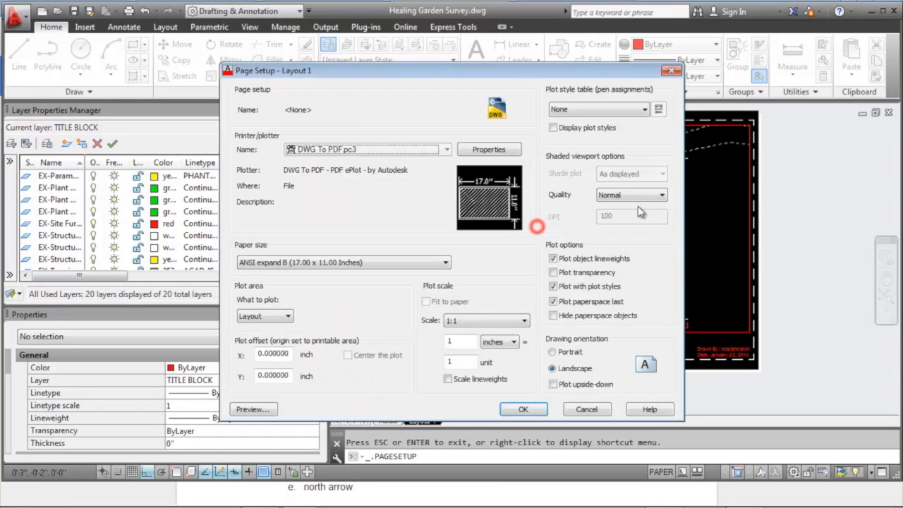
left_click(640, 111)
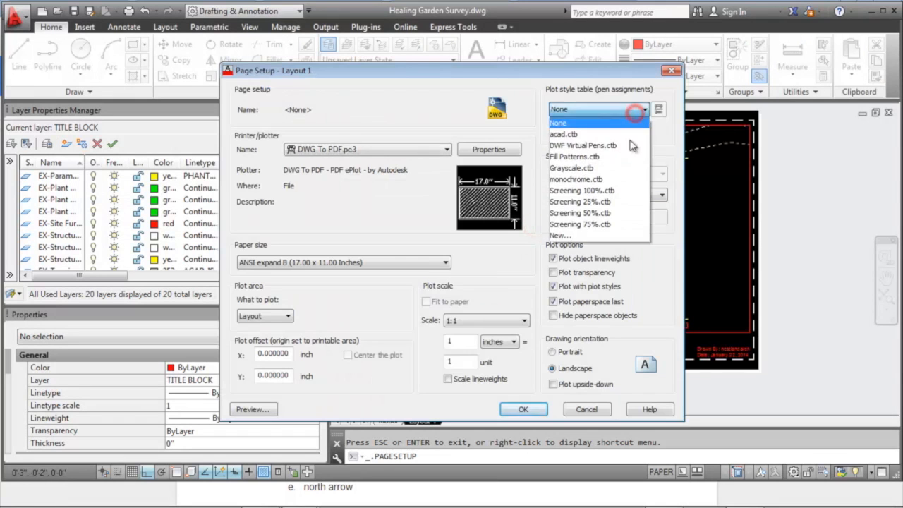
left_click(599, 237)
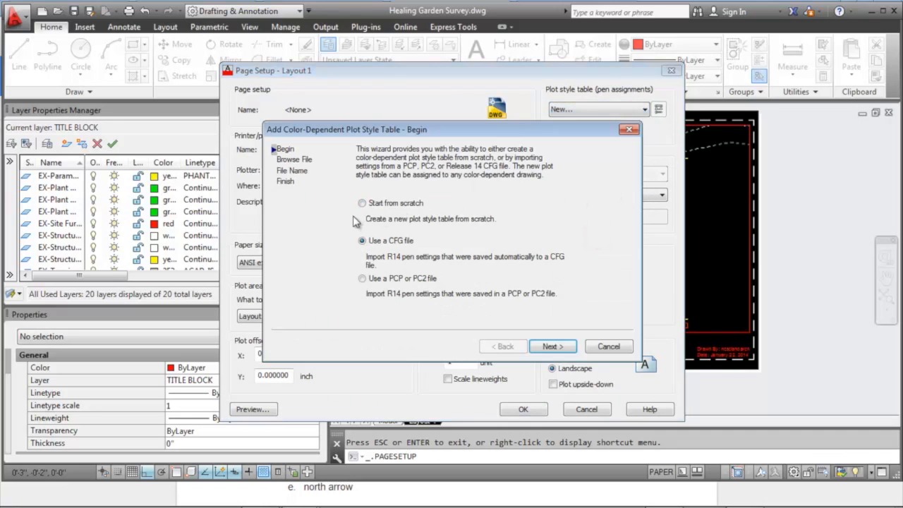
left_click(545, 346)
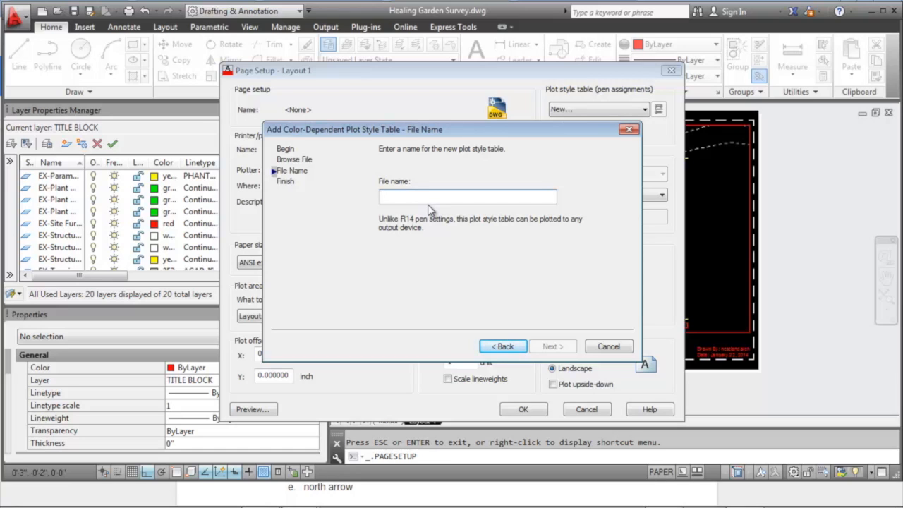
type("Print Black")
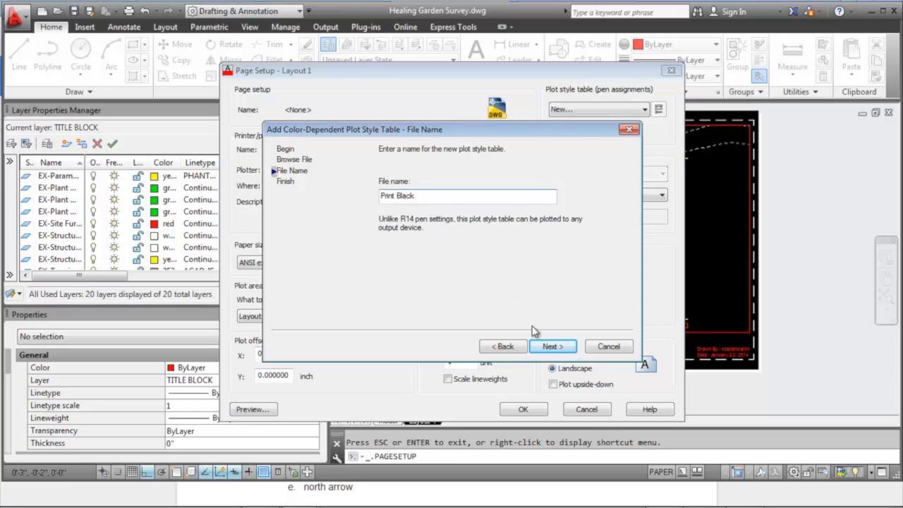
left_click(552, 347)
Set the plot color of all styles from Color 1 to Color 255 to Black in the Print Black table and save it.
left_click(431, 211)
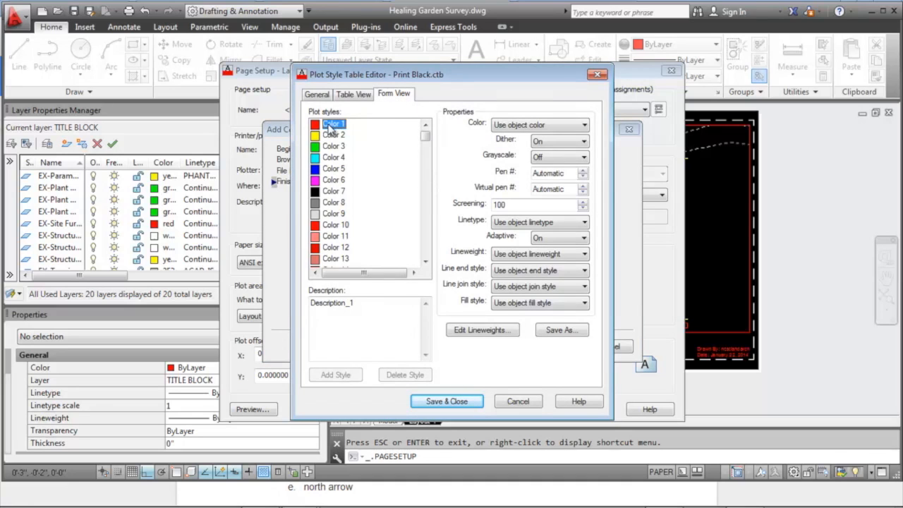
left_click_drag(427, 140, 427, 260)
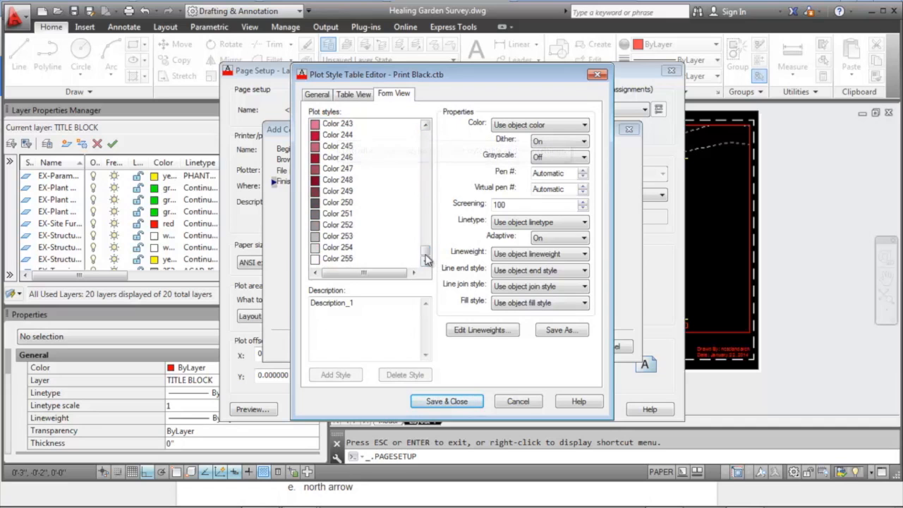
left_click(343, 259, "shift")
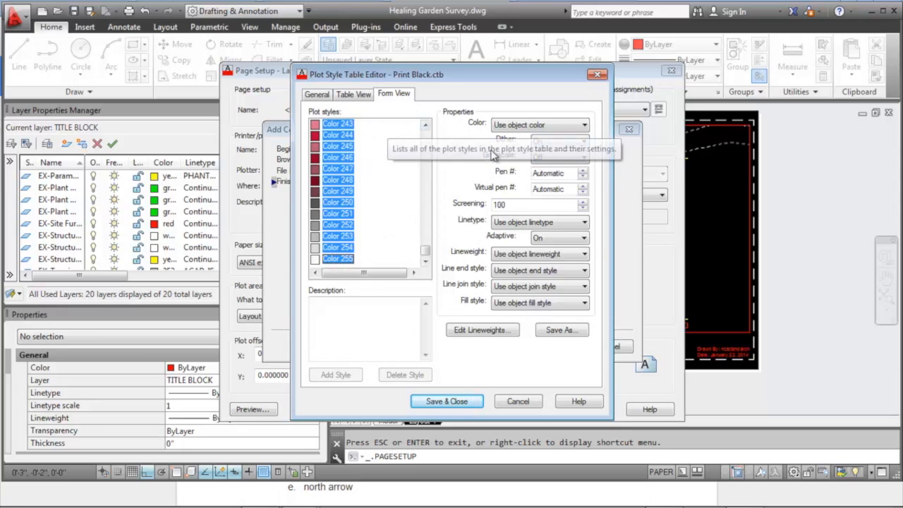
left_click(549, 127)
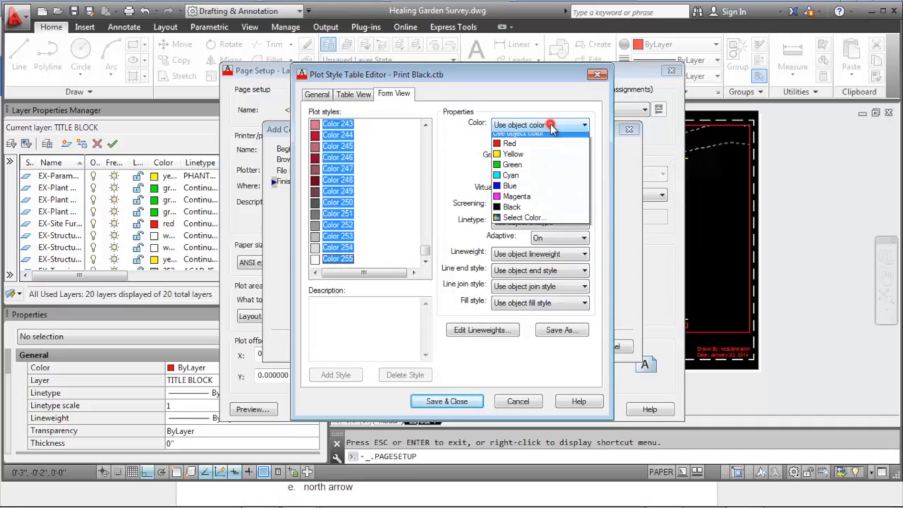
left_click(524, 212)
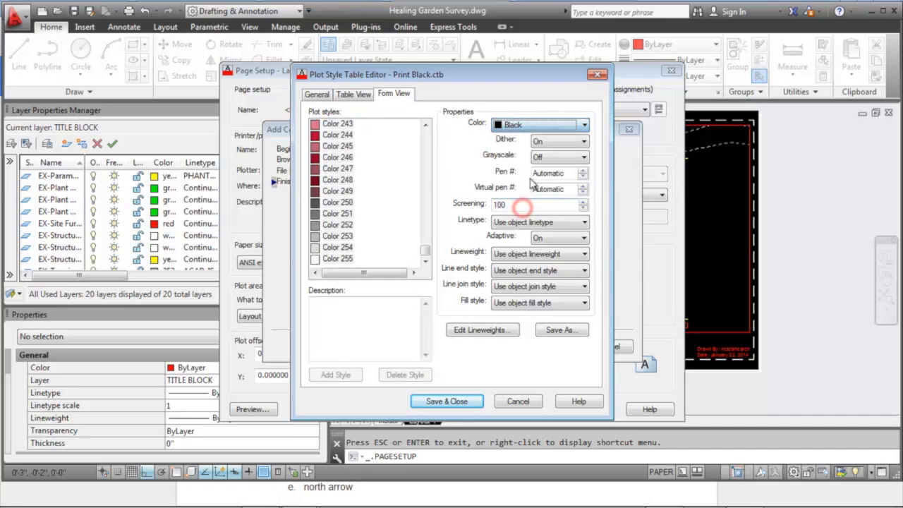
left_click(465, 400)
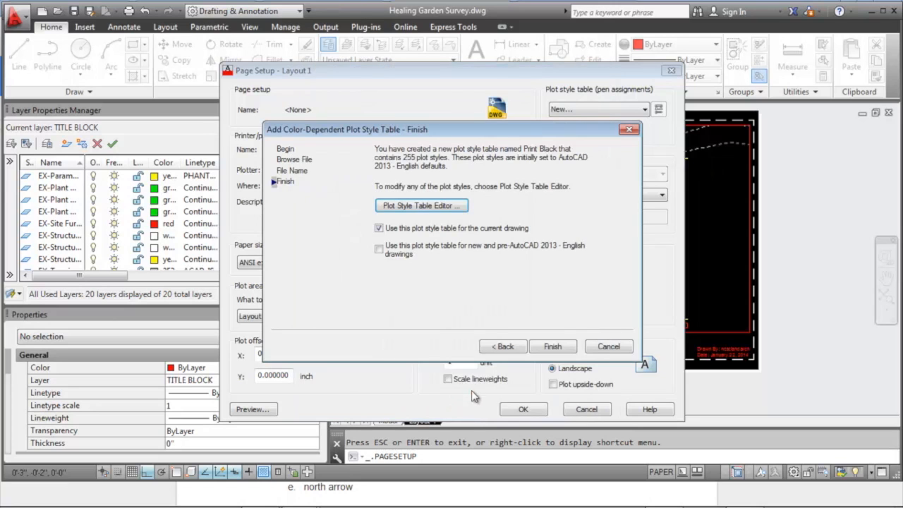
Finish the plot style table and apply Print Black.ctb to the Layout 1 page setup.
left_click(553, 348)
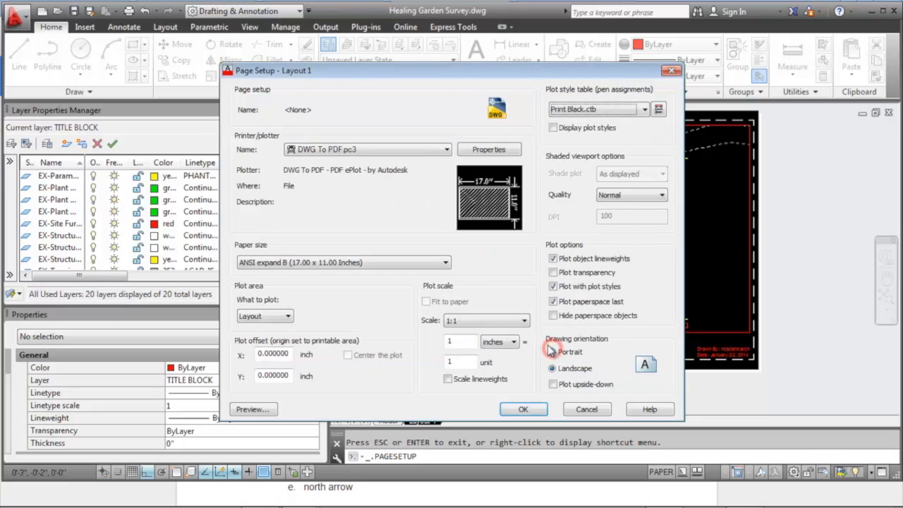
left_click(524, 410)
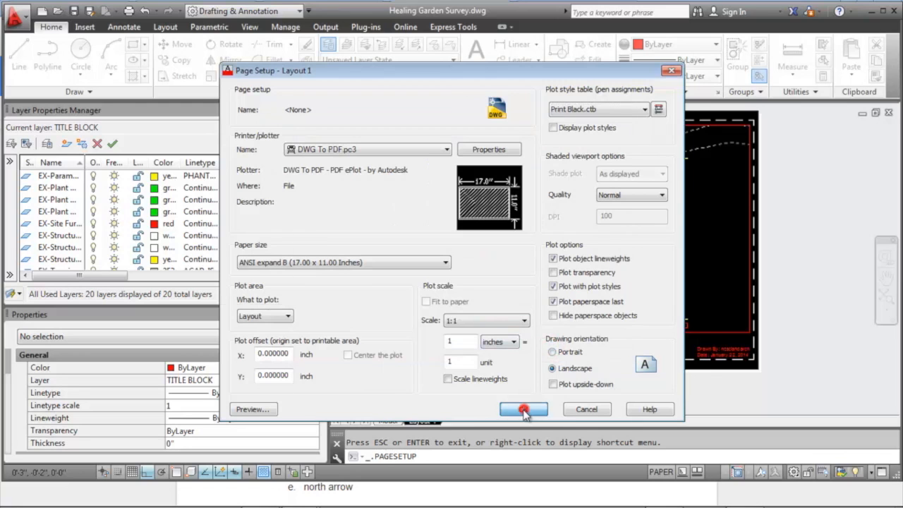
left_click(505, 382)
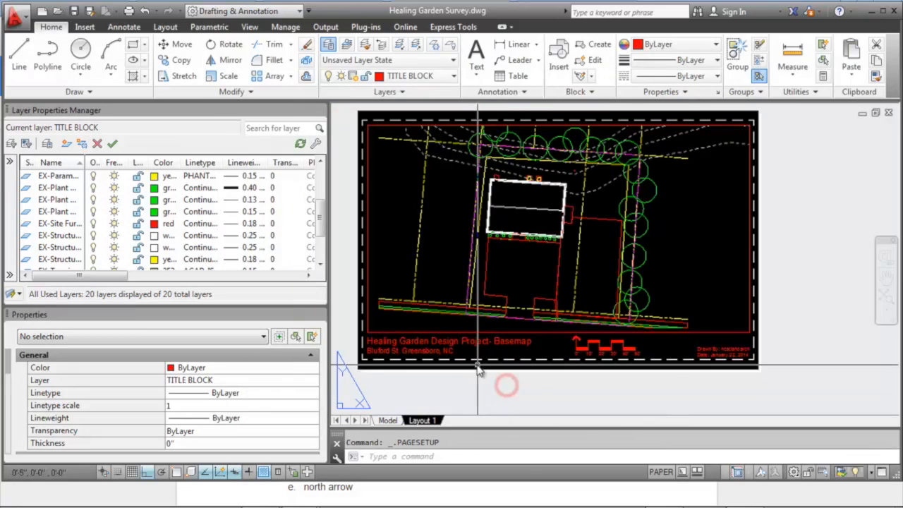
Plot Layout 1 with DWG To PDF.pc3, overwriting the Healing Garden Basemap PDF on the Desktop.
key("ctrl+p")
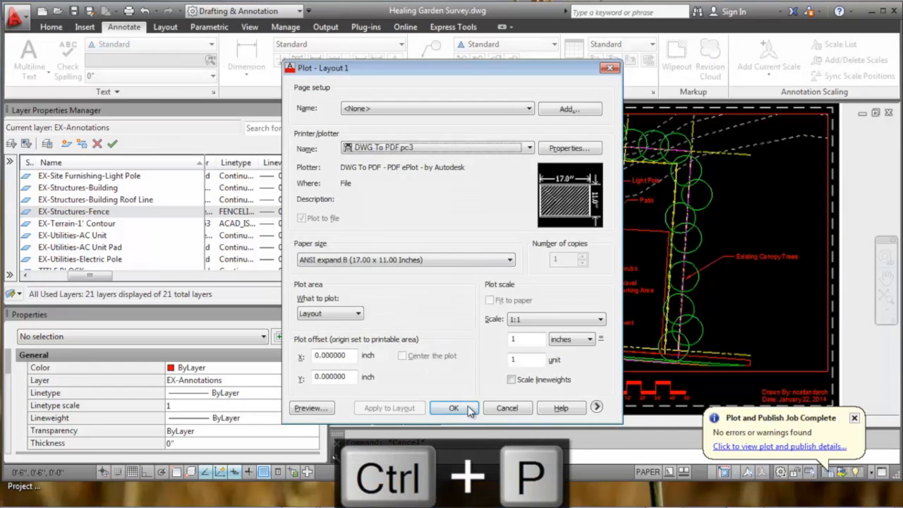
left_click(453, 409)
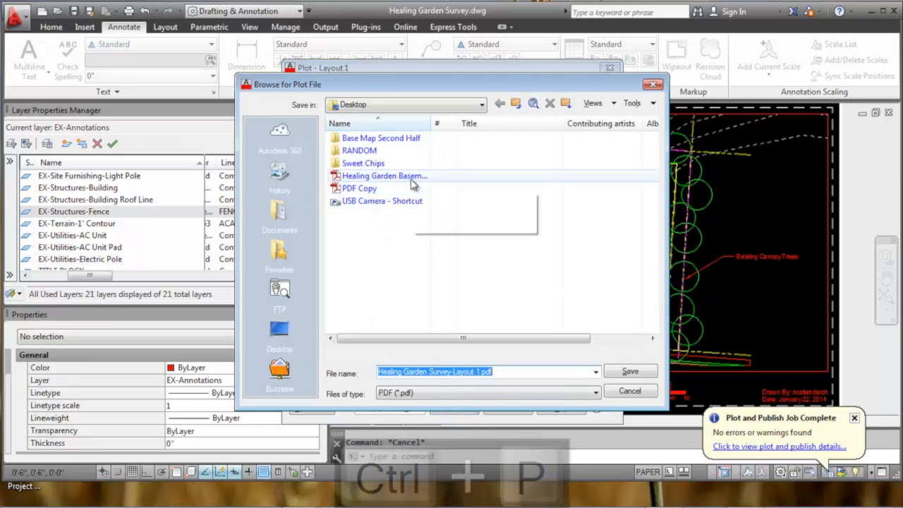
left_click(388, 176)
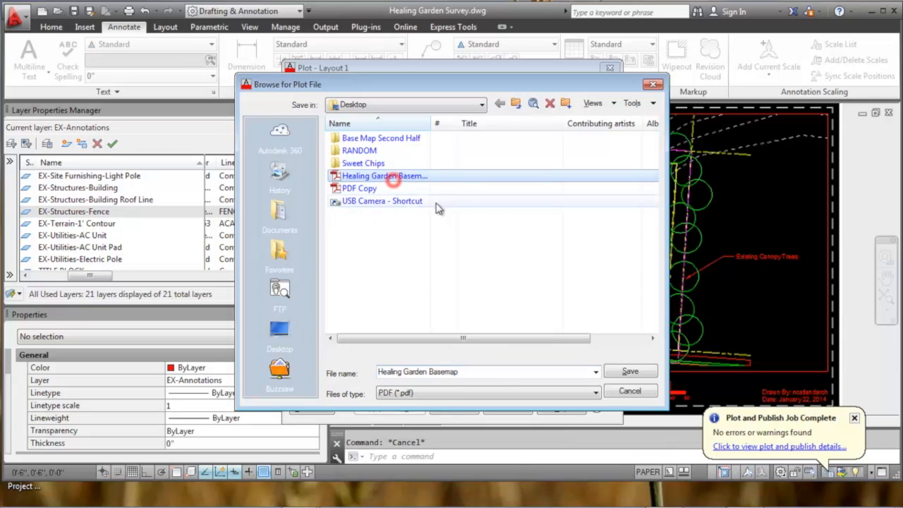
left_click(630, 370)
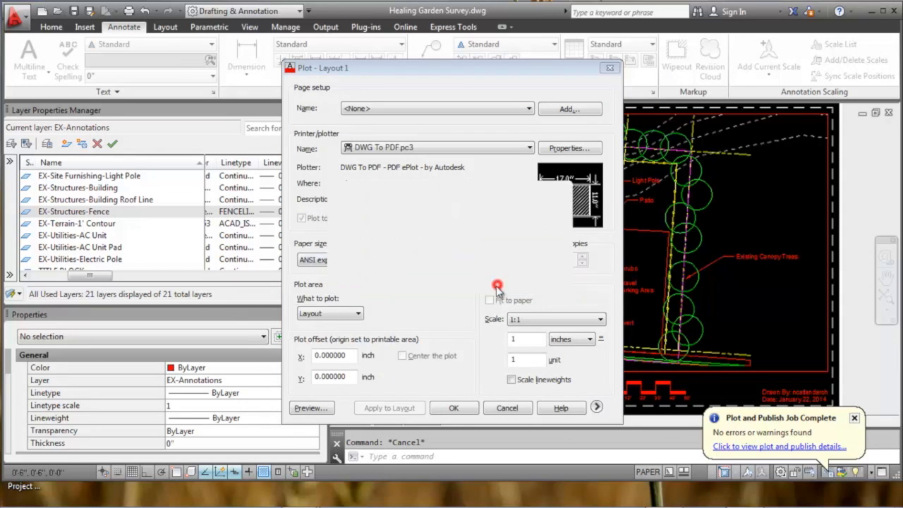
left_click(492, 280)
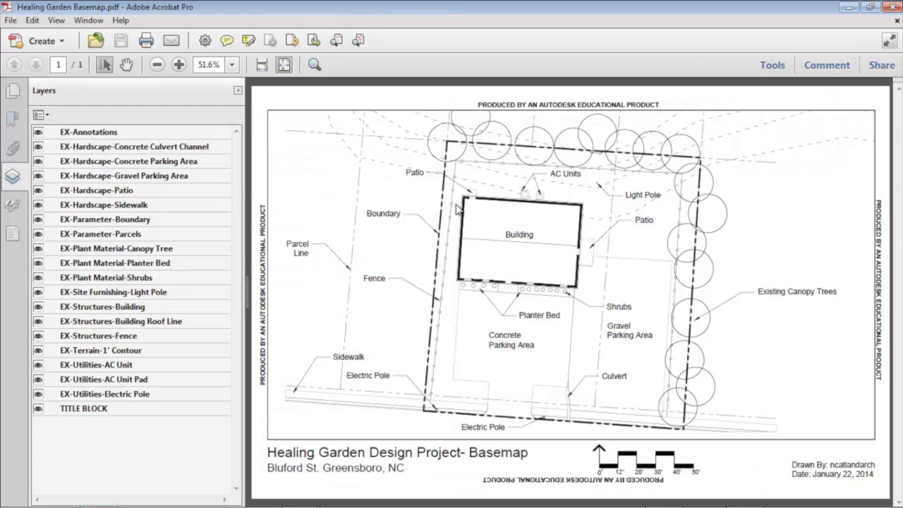